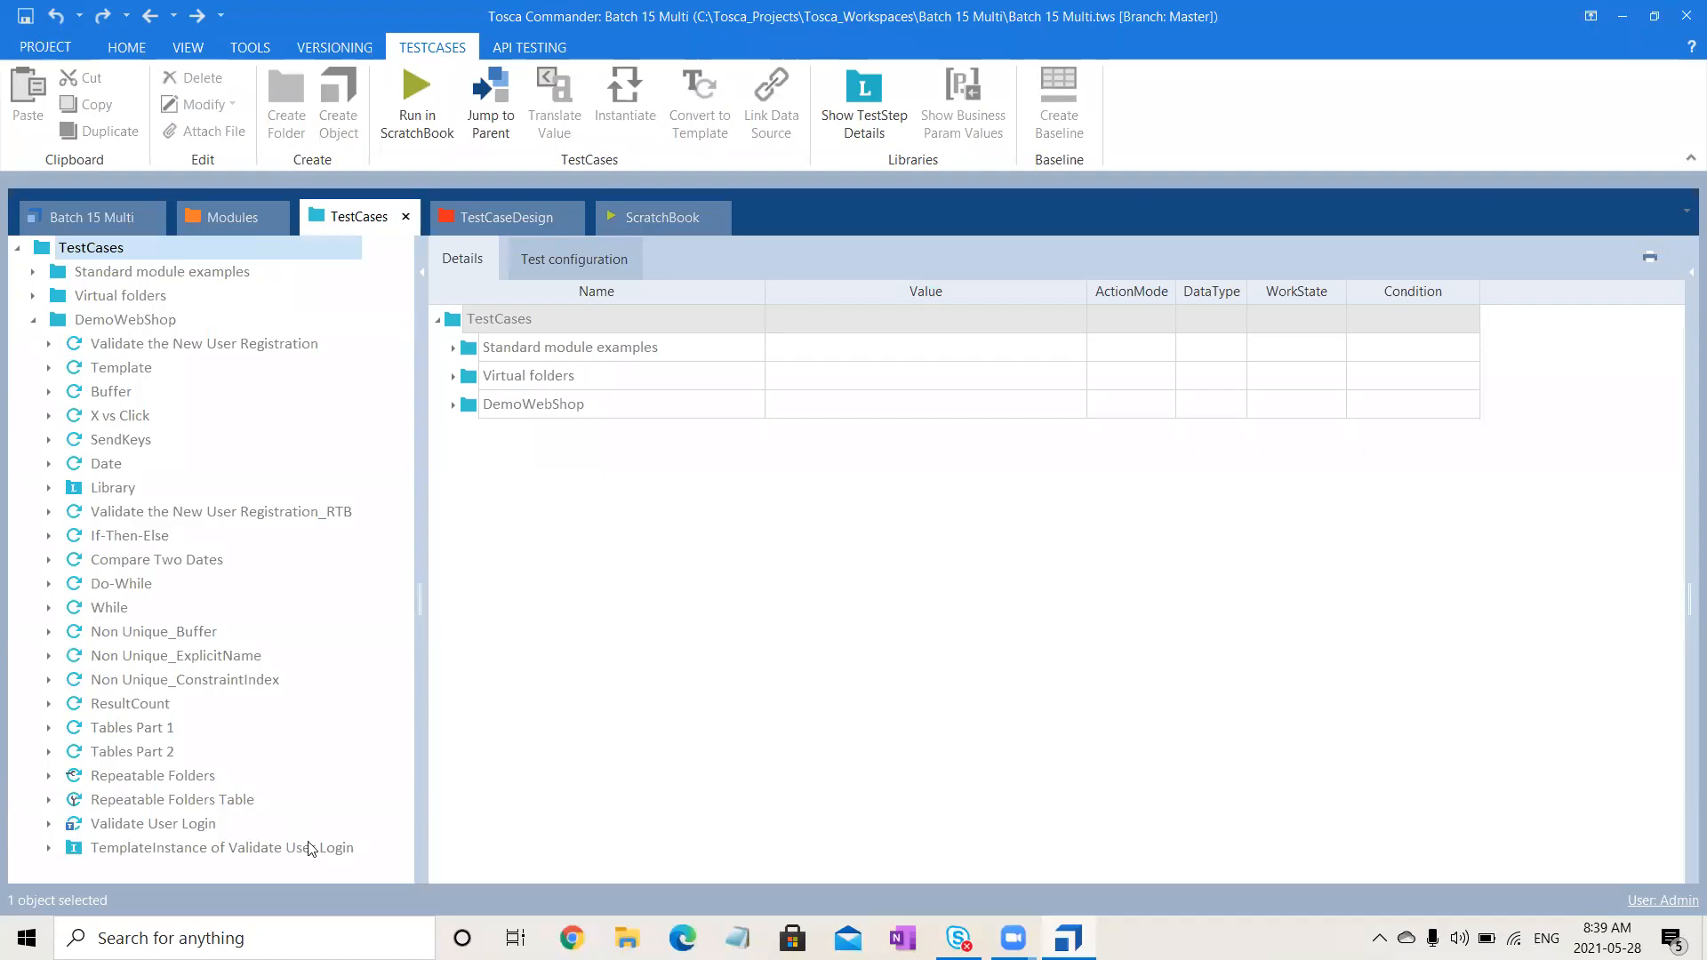
- Inspect the Validate User Login test case, then list the DemoWebShop test cases
left_click(176, 823)
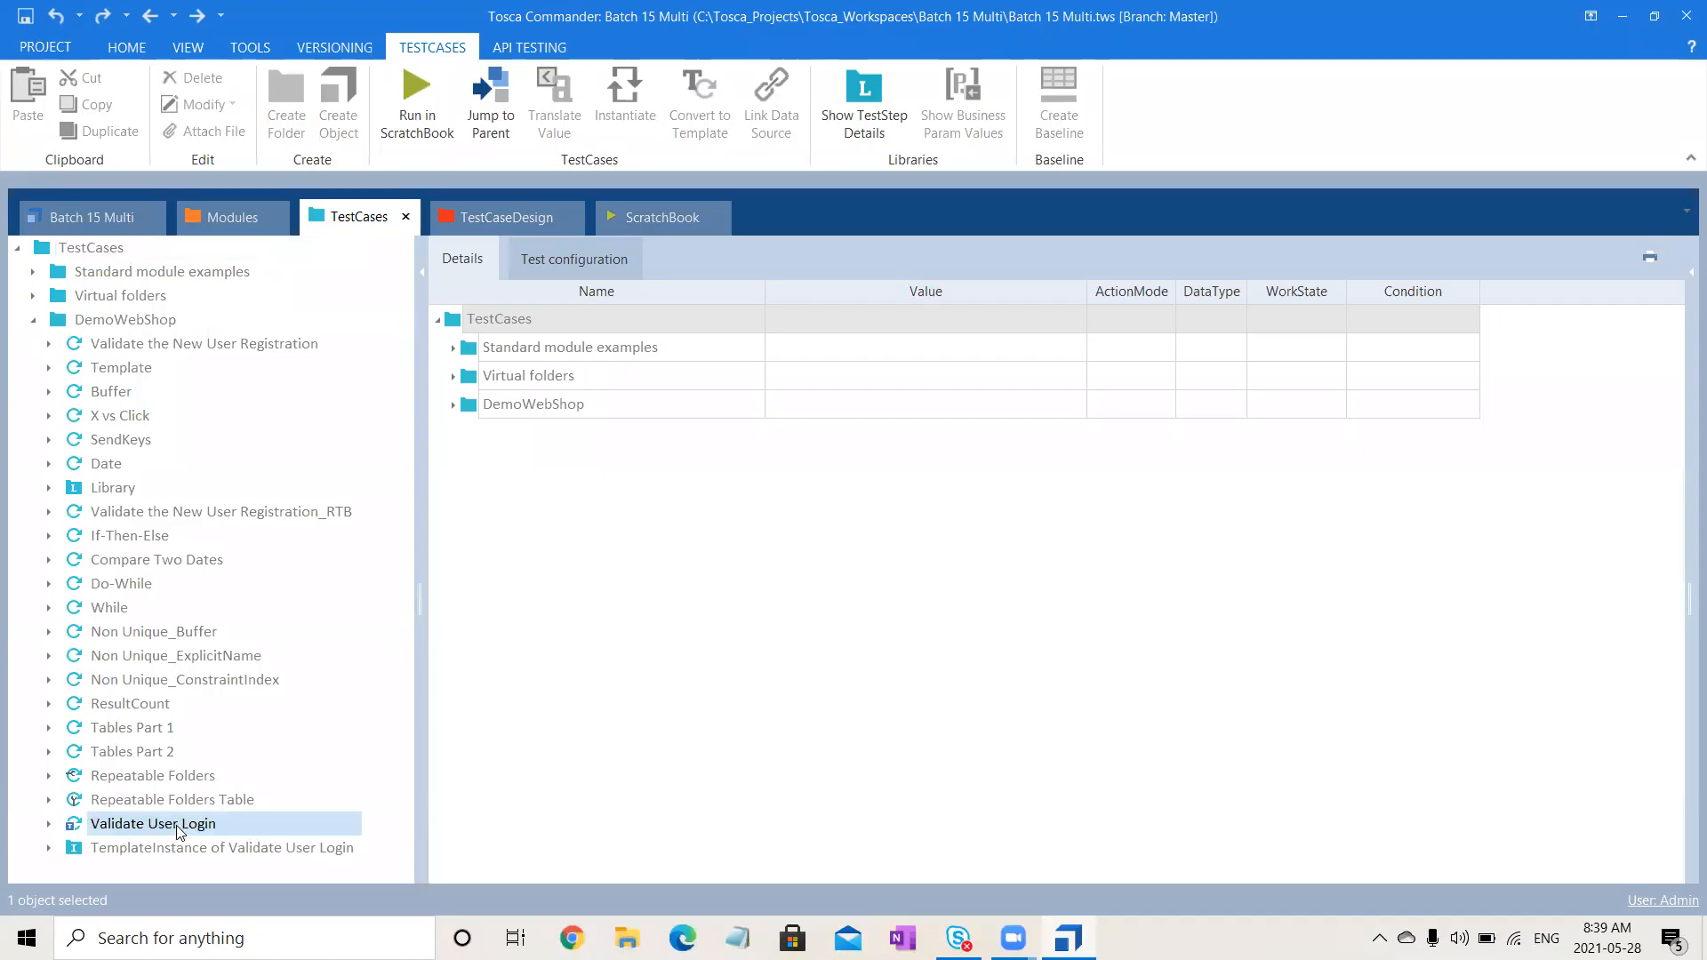
left_click(781, 929)
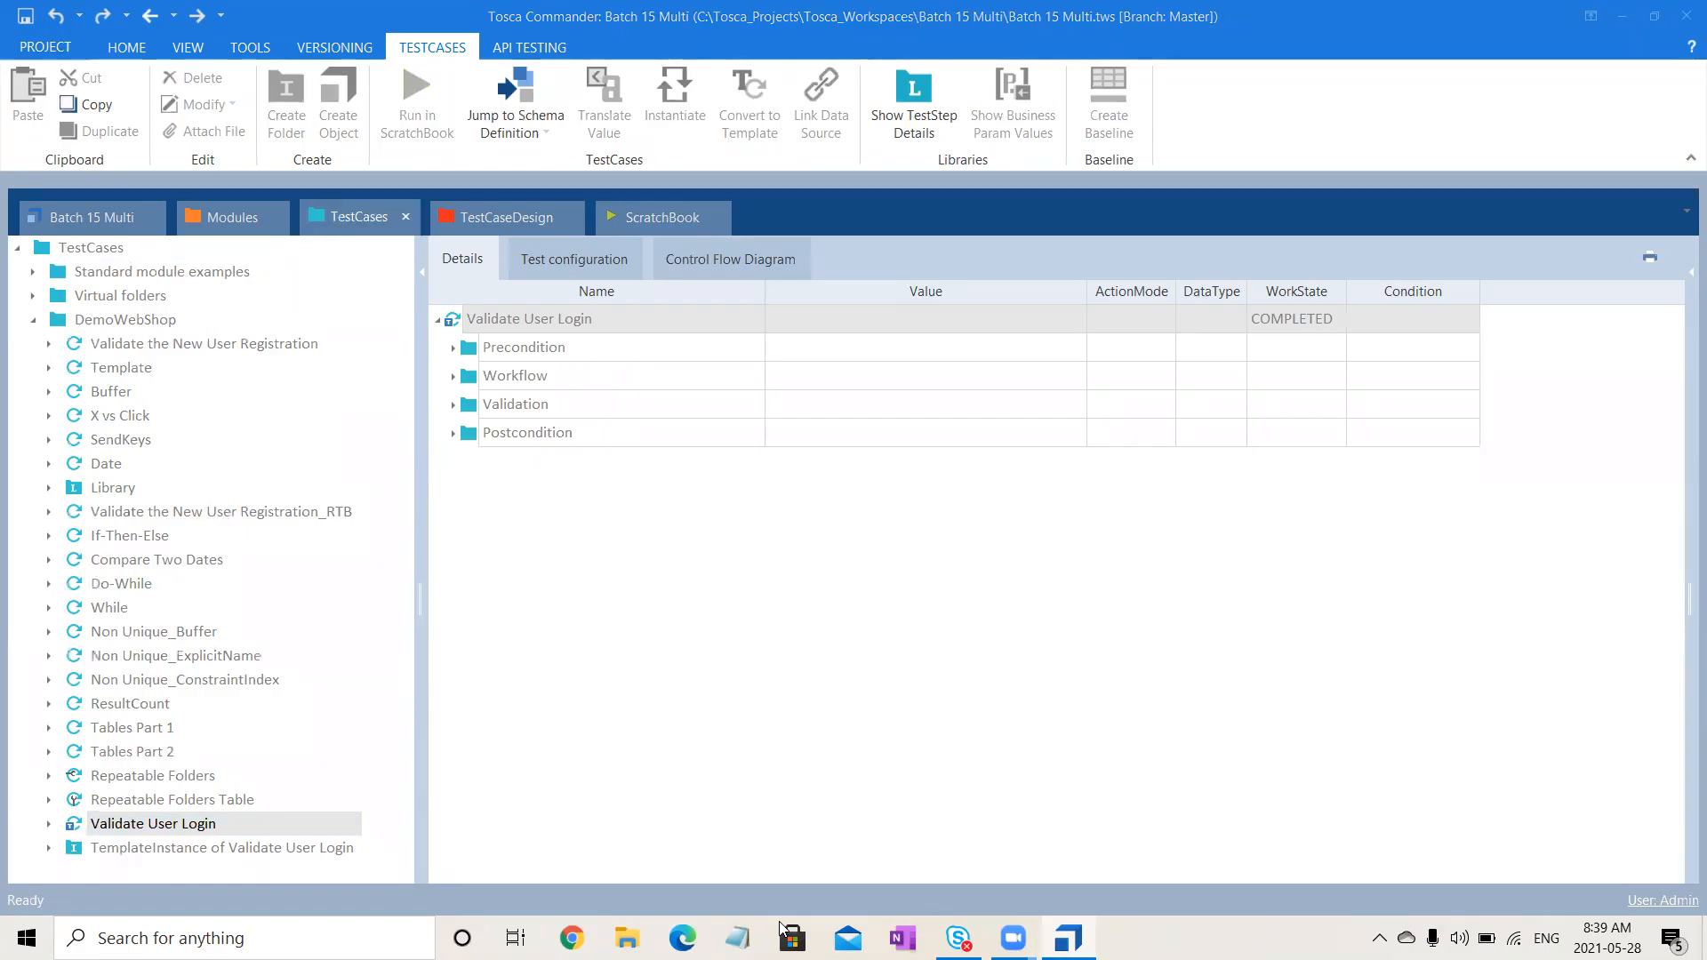
left_click(1109, 776)
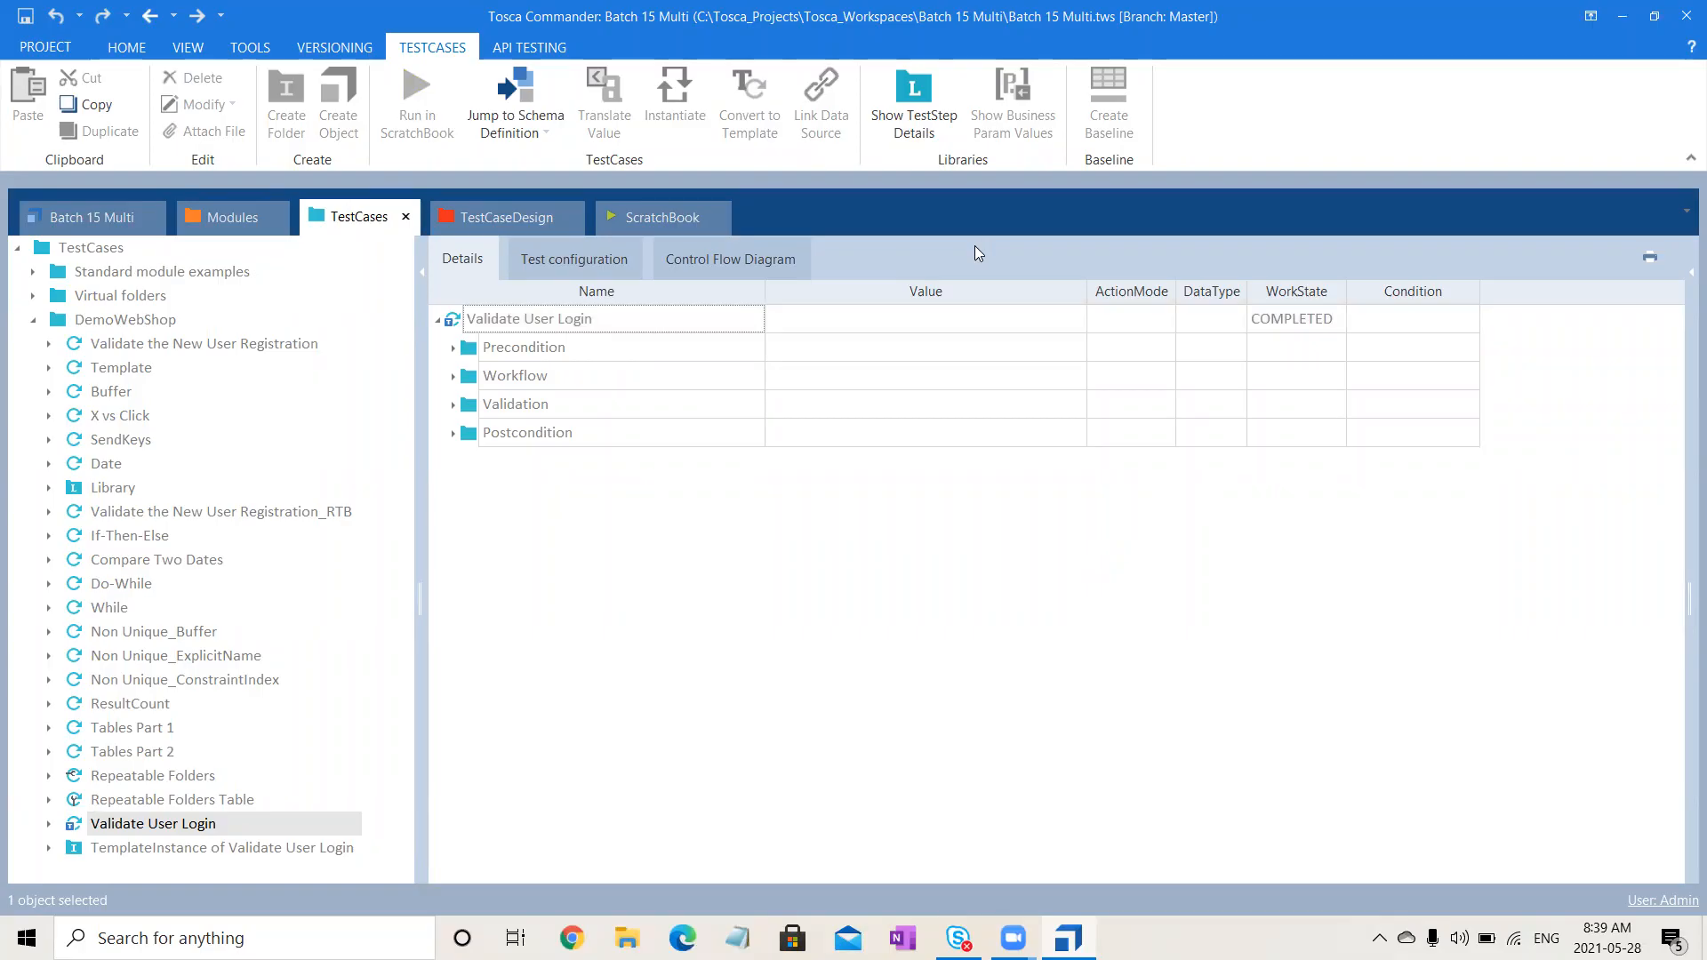
left_click(142, 322)
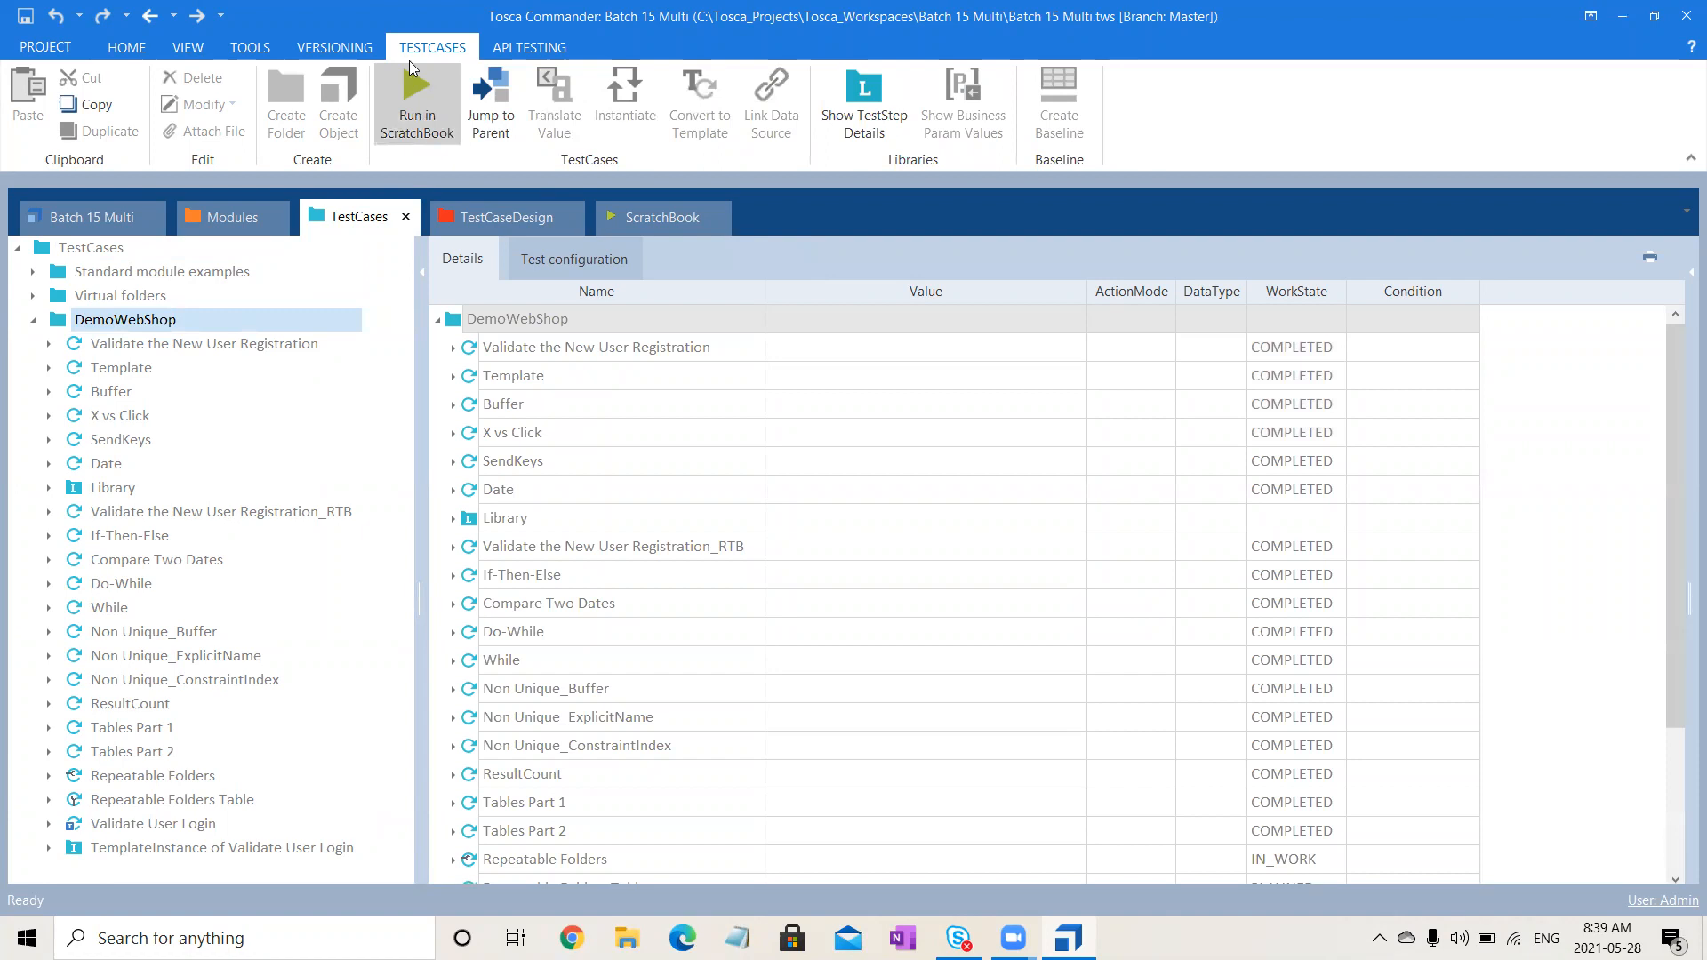
- Check out the DemoWebShop test case tree with Checkout Tree from the HOME ribbon
left_click(132, 47)
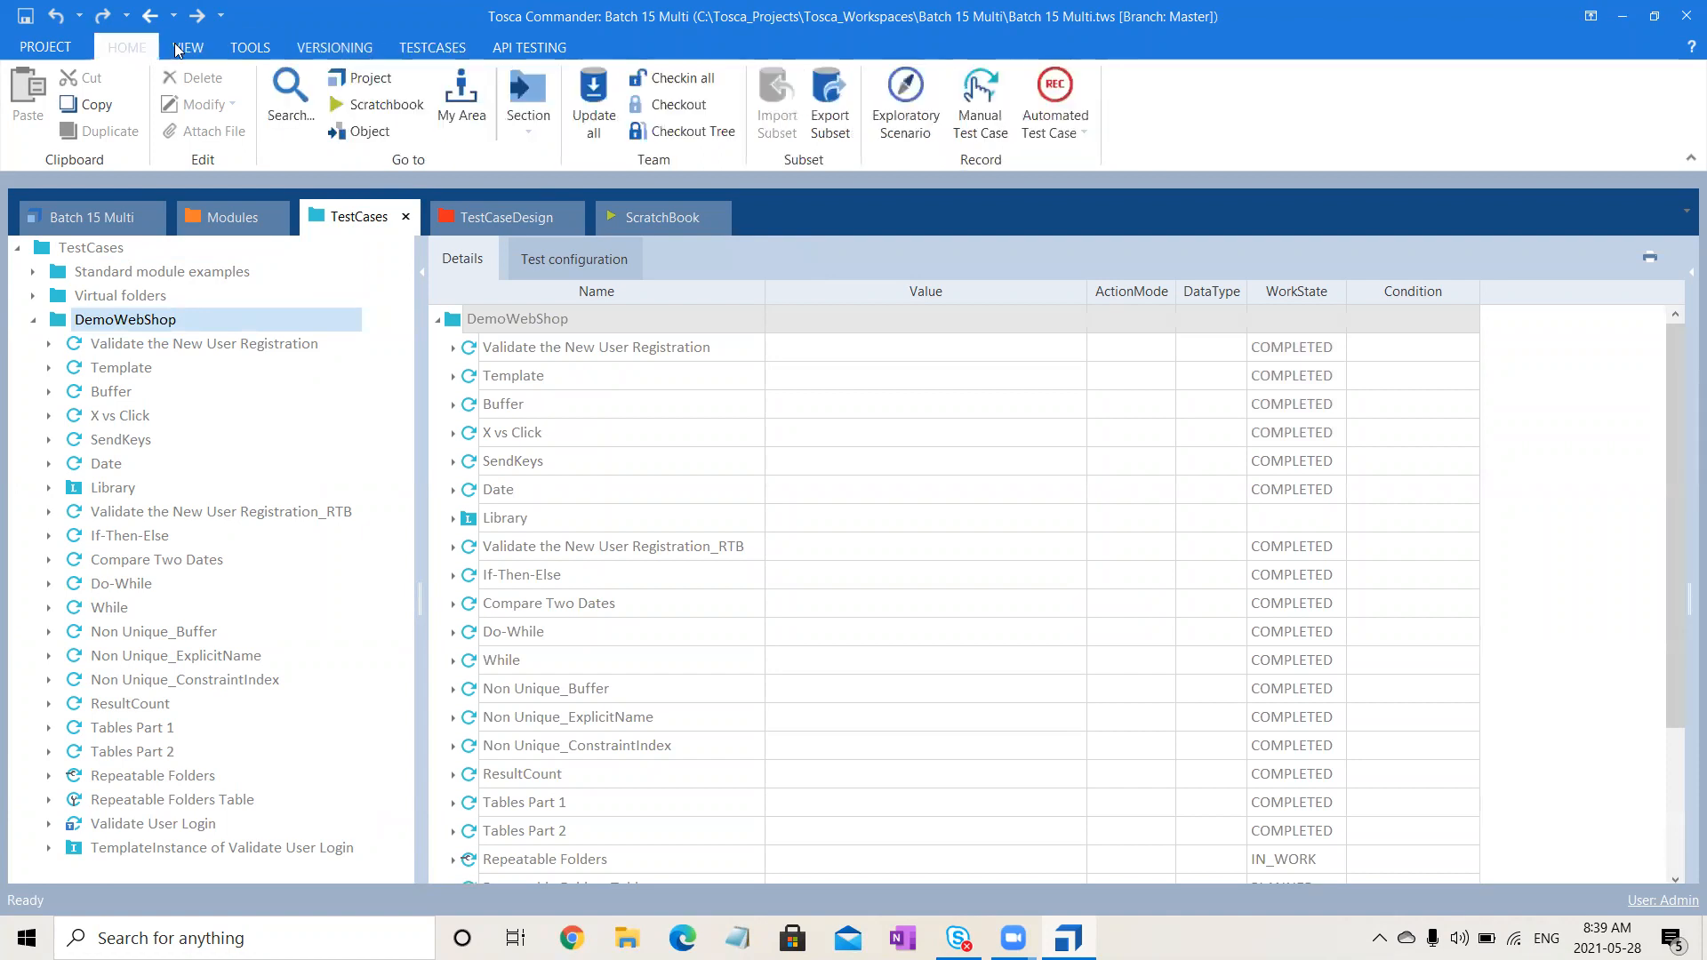
left_click(716, 133)
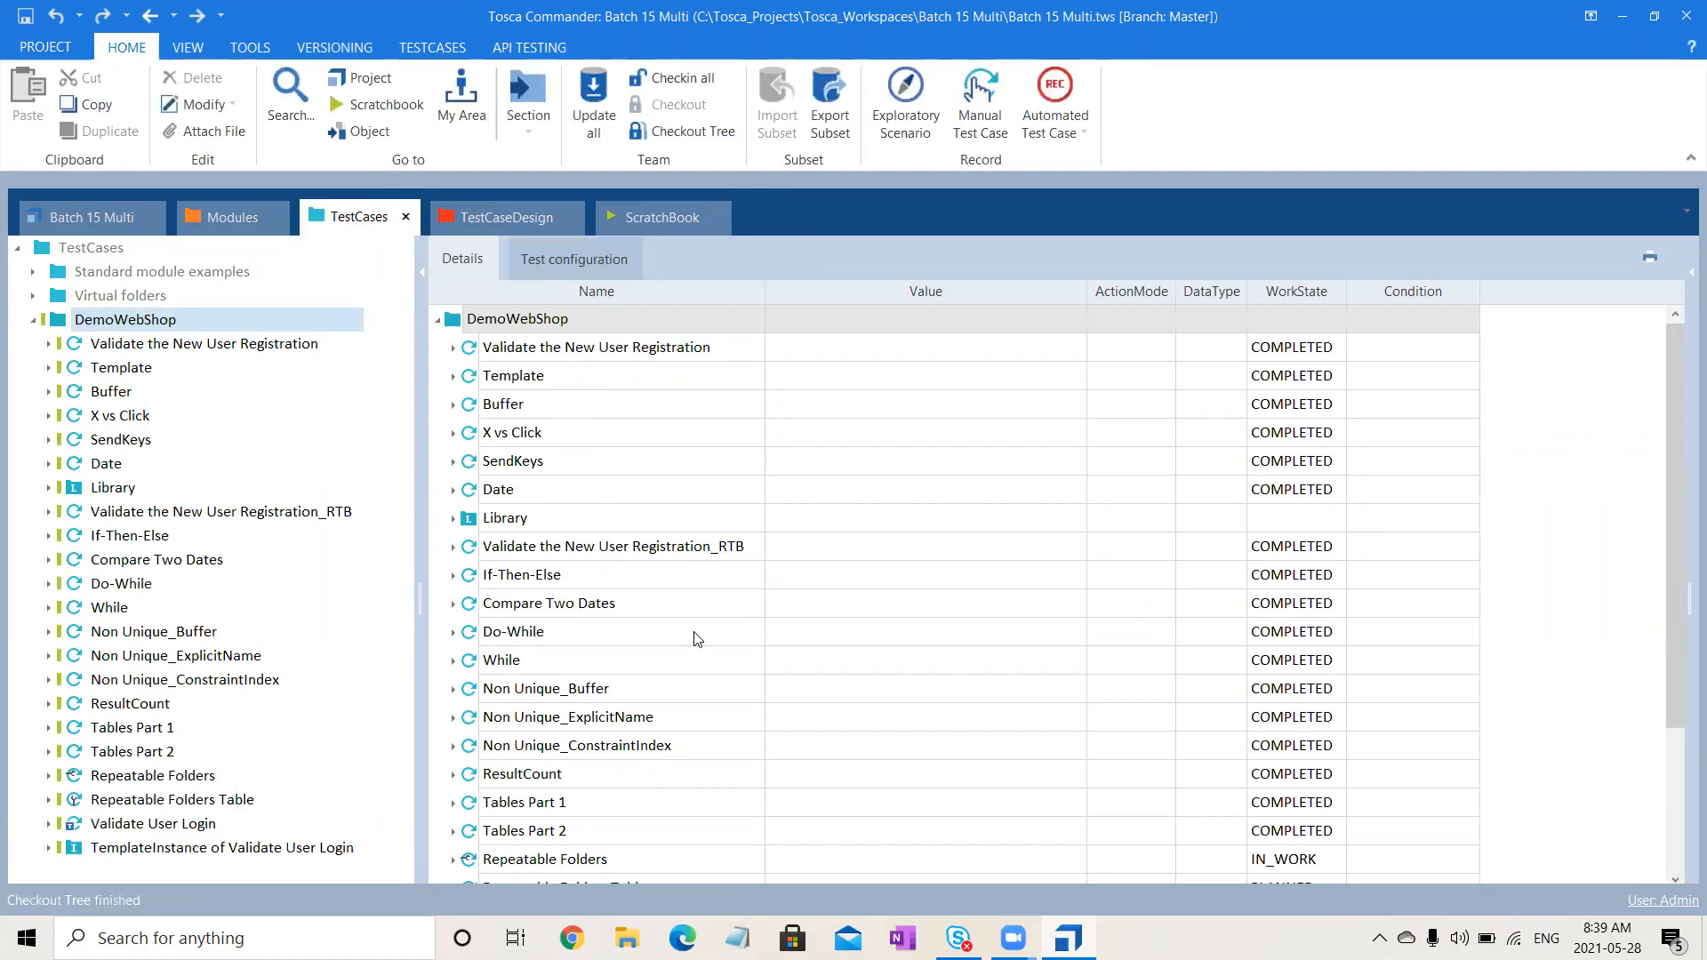
left_click(516, 224)
- Check out the DemoWebShop TestCaseDesign tree, briefly revisiting the TestCases section
left_click(119, 279)
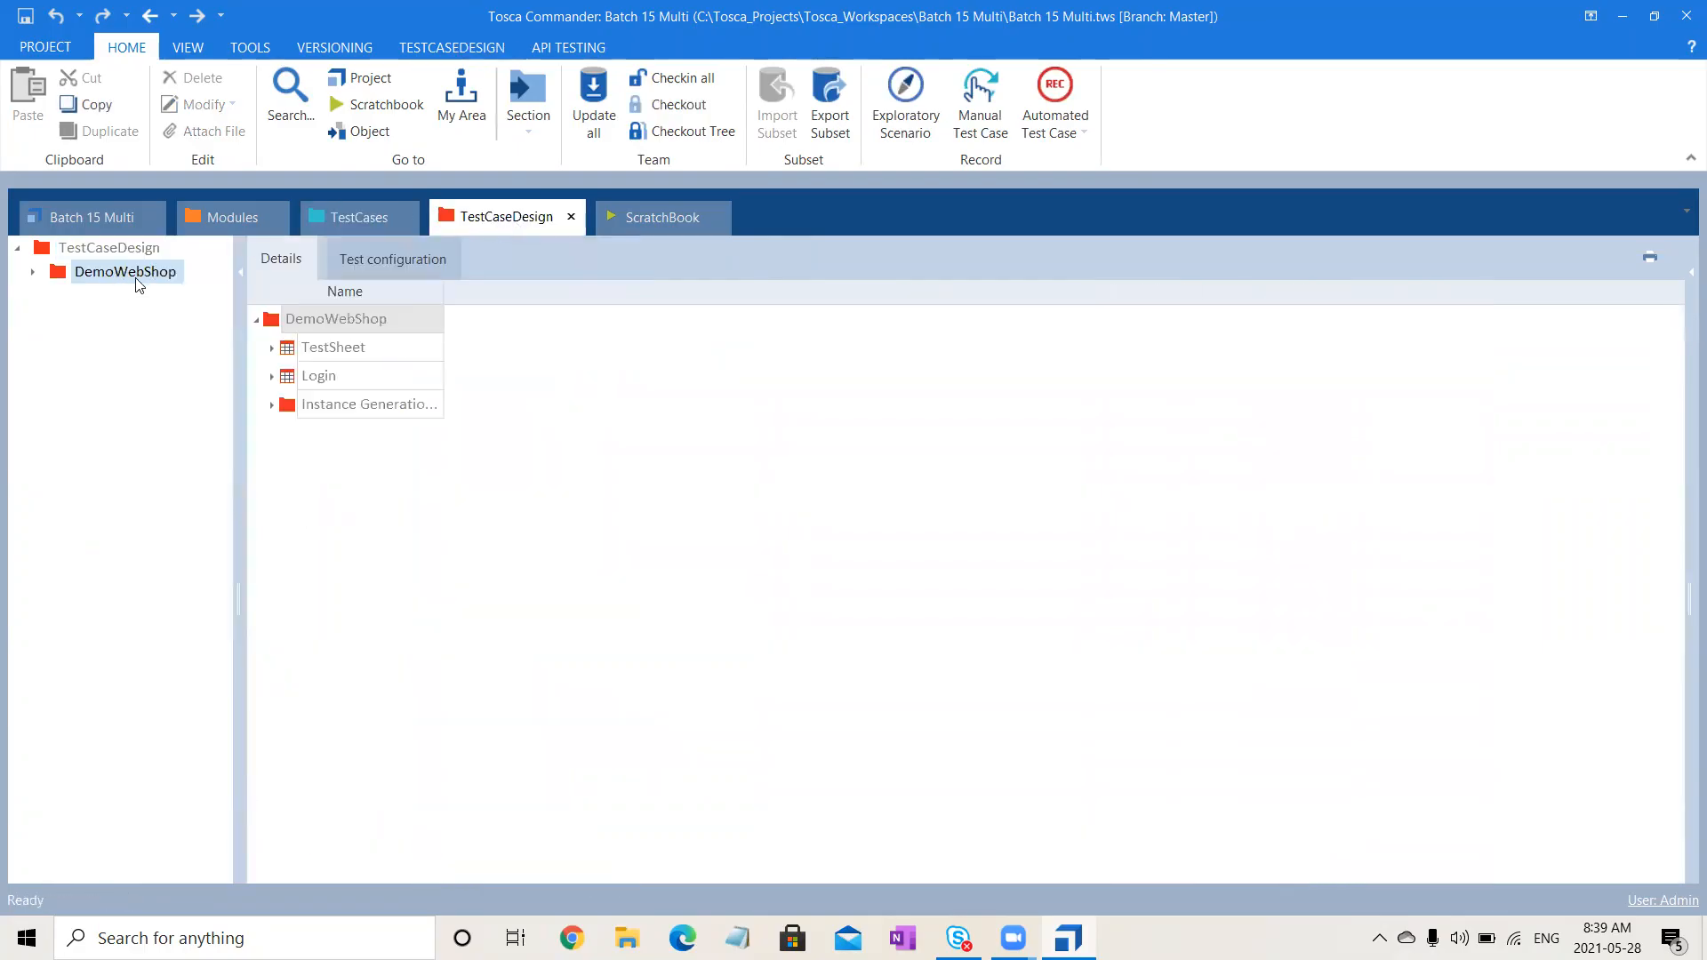
left_click(681, 131)
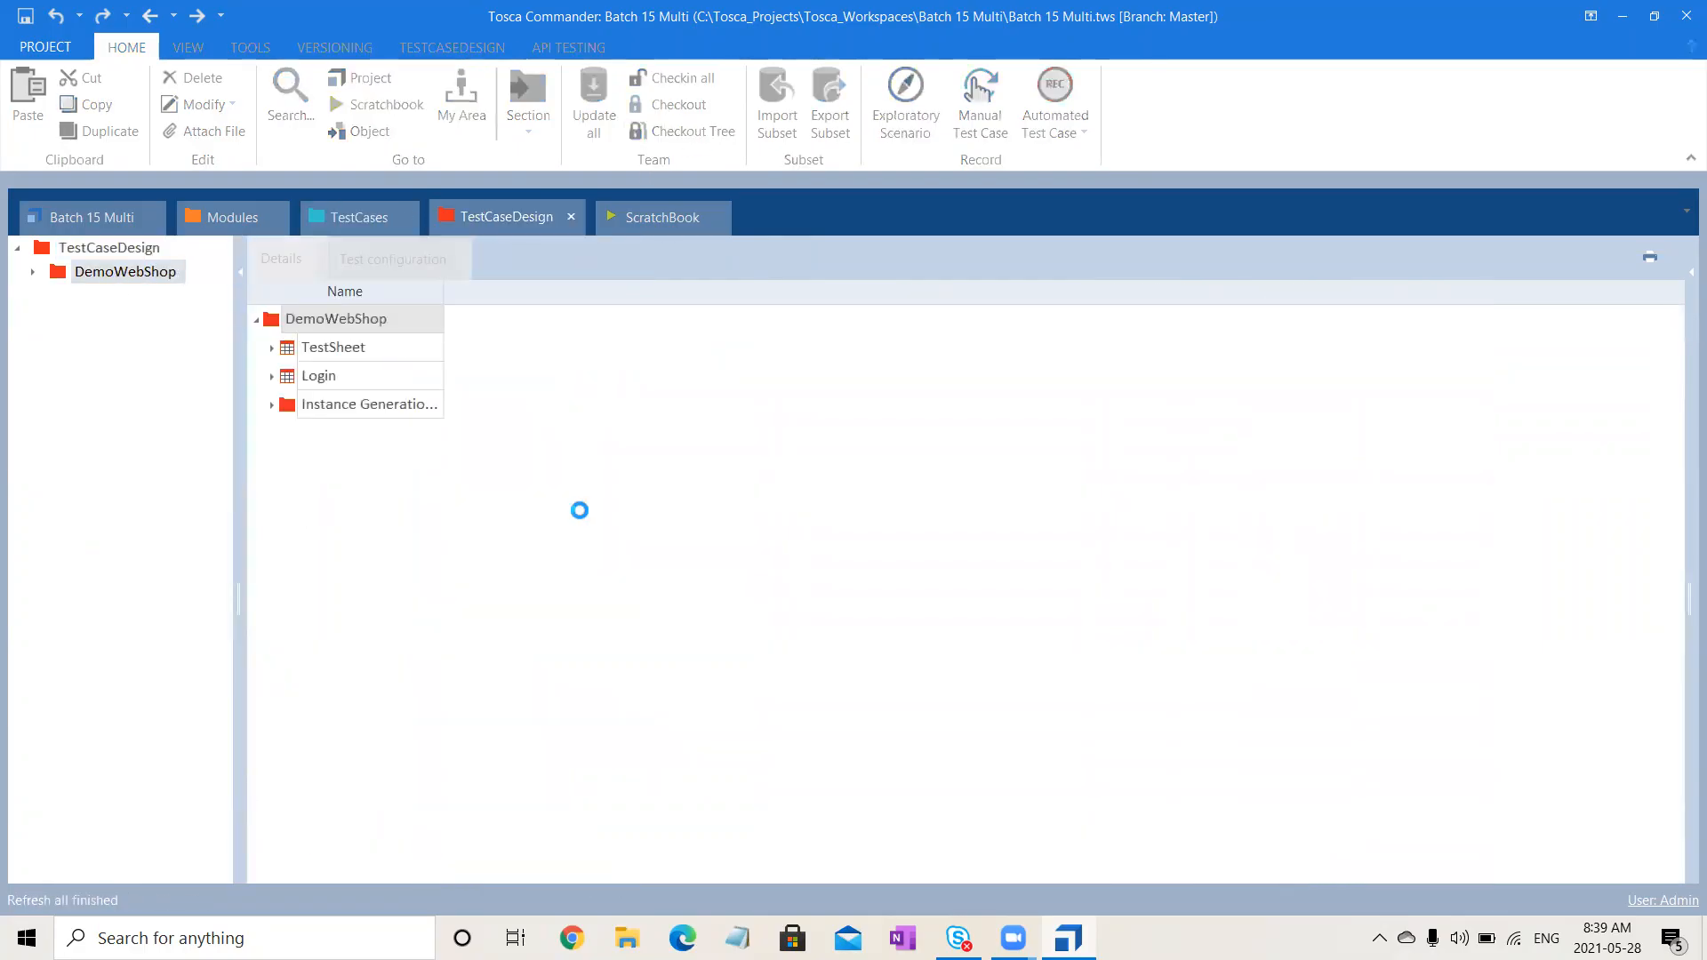
left_click(340, 219)
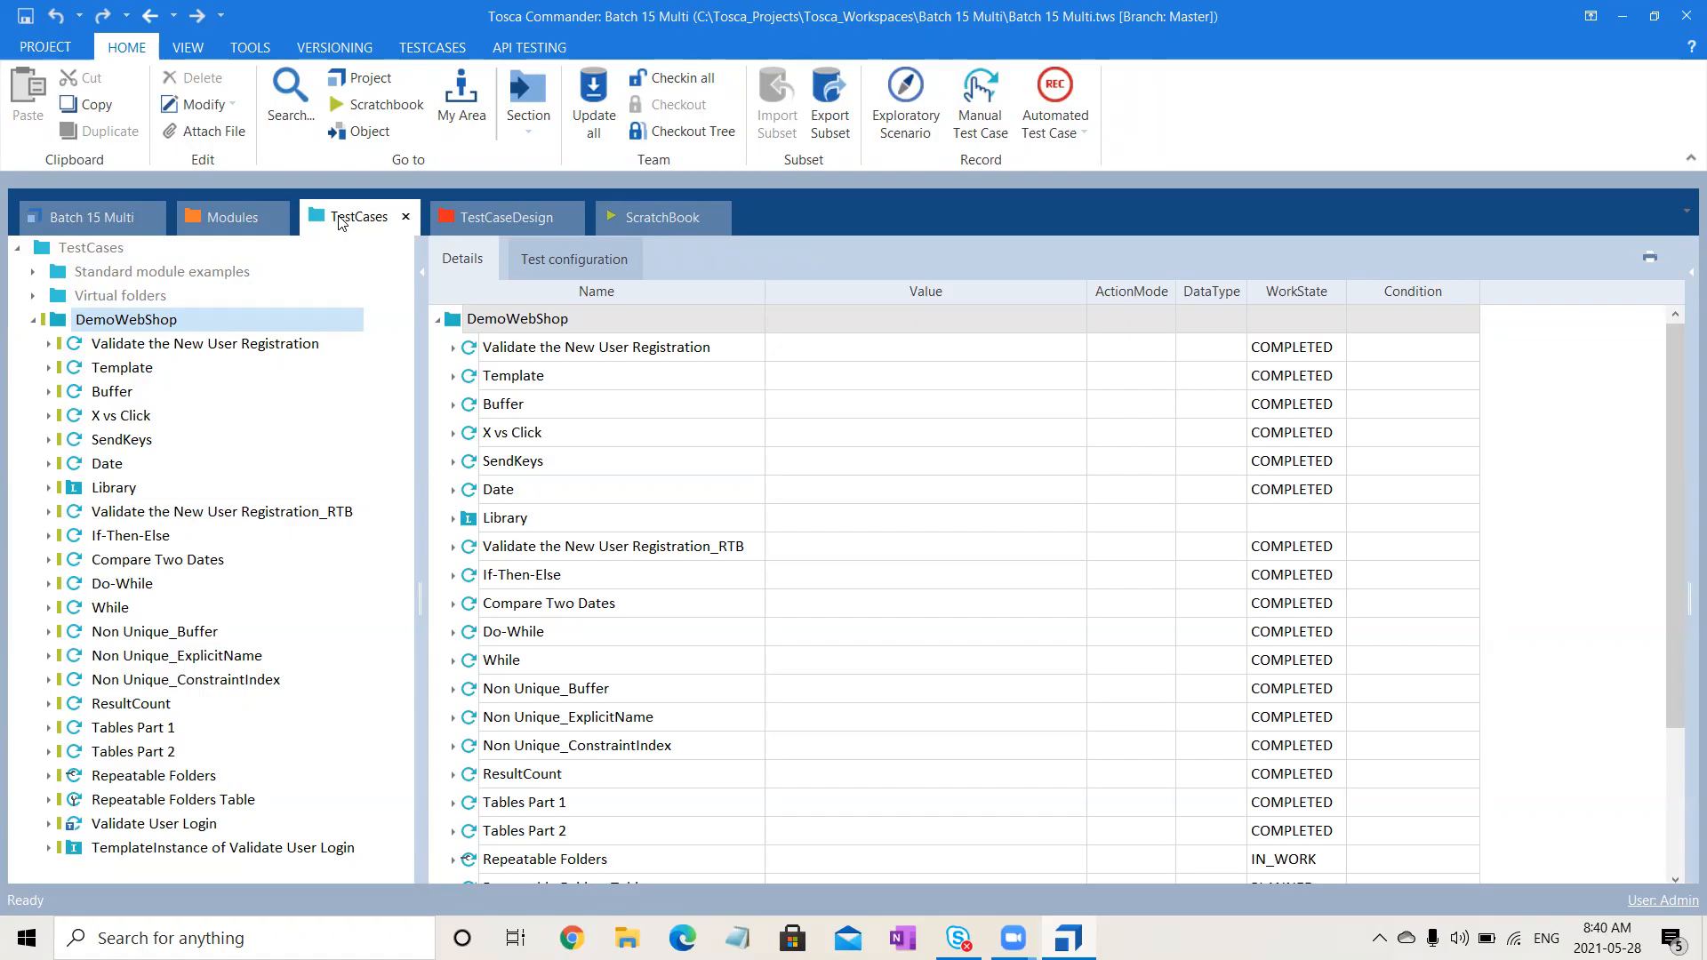
left_click(175, 658)
left_click(503, 228)
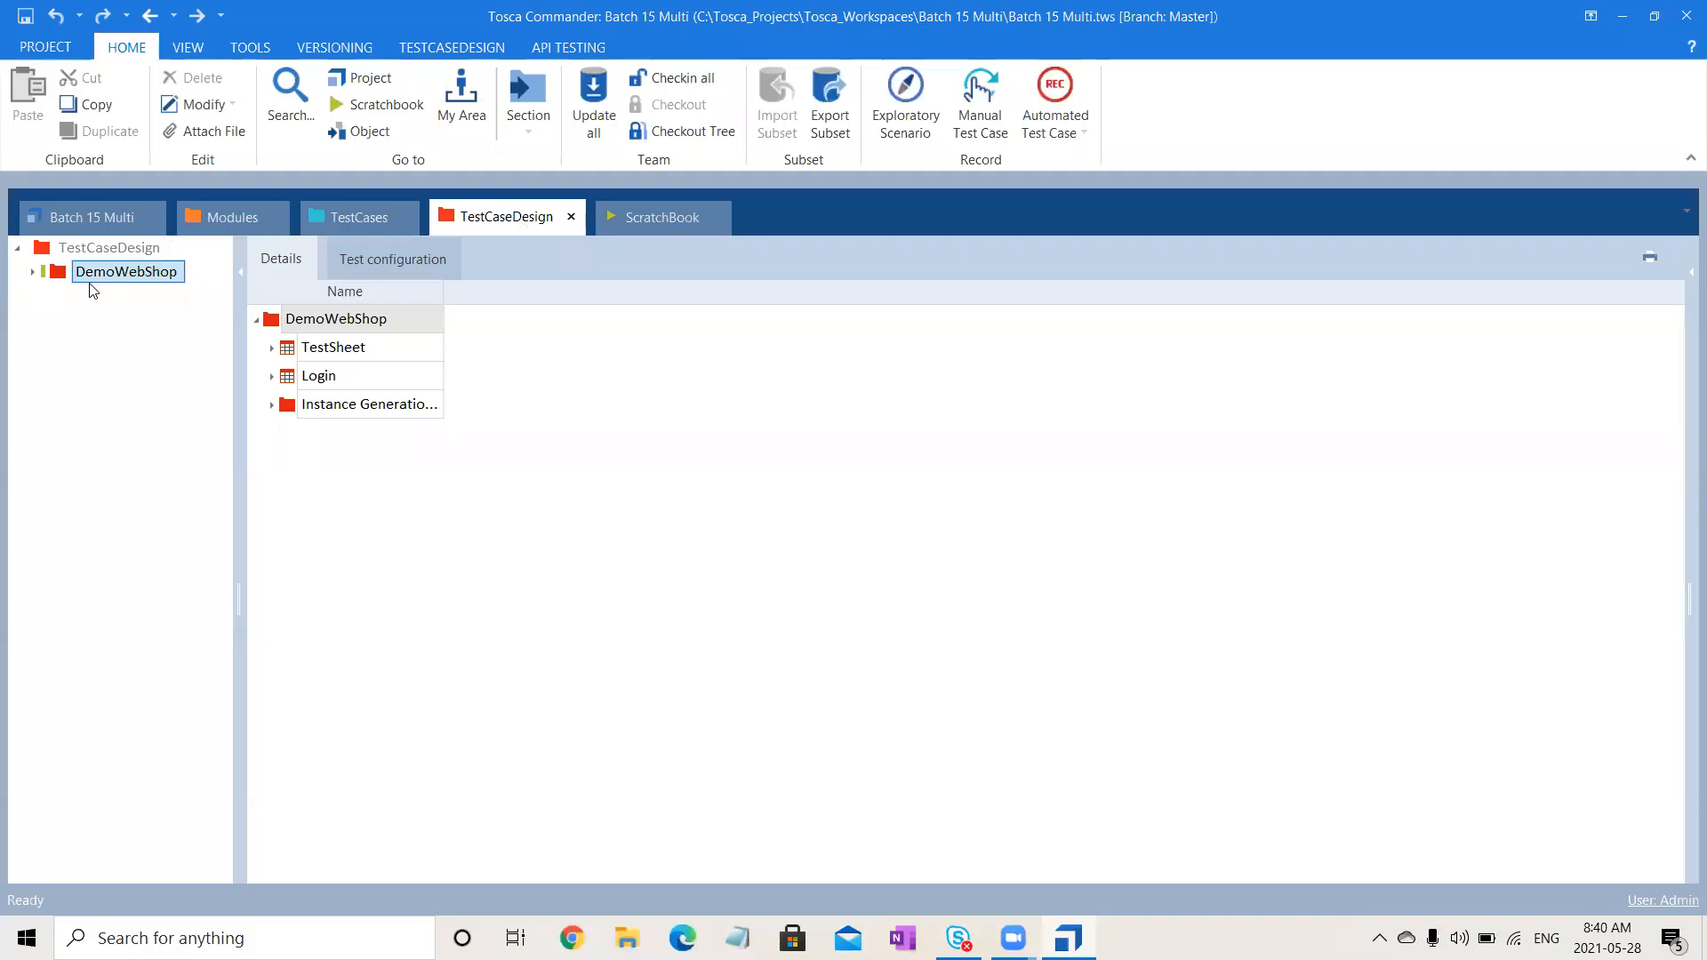
- Open All Combinations under Instance Generation and inspect its Precondition and attribute B instances
left_click(33, 273)
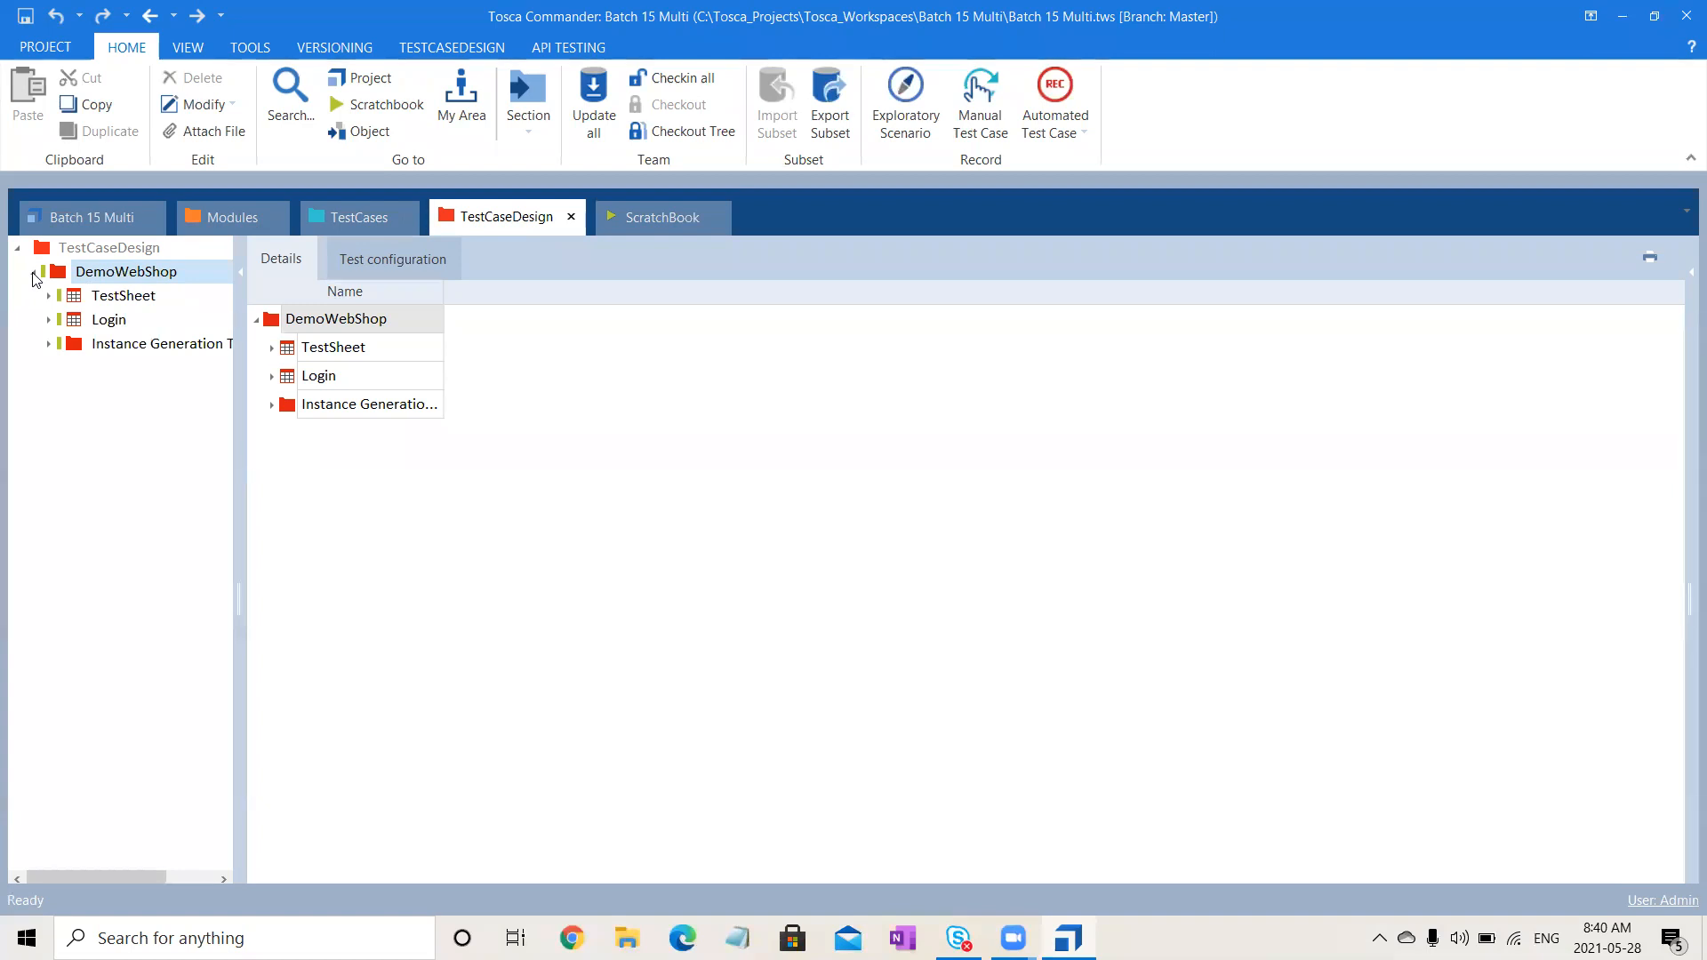
left_click(153, 271)
left_click(48, 346)
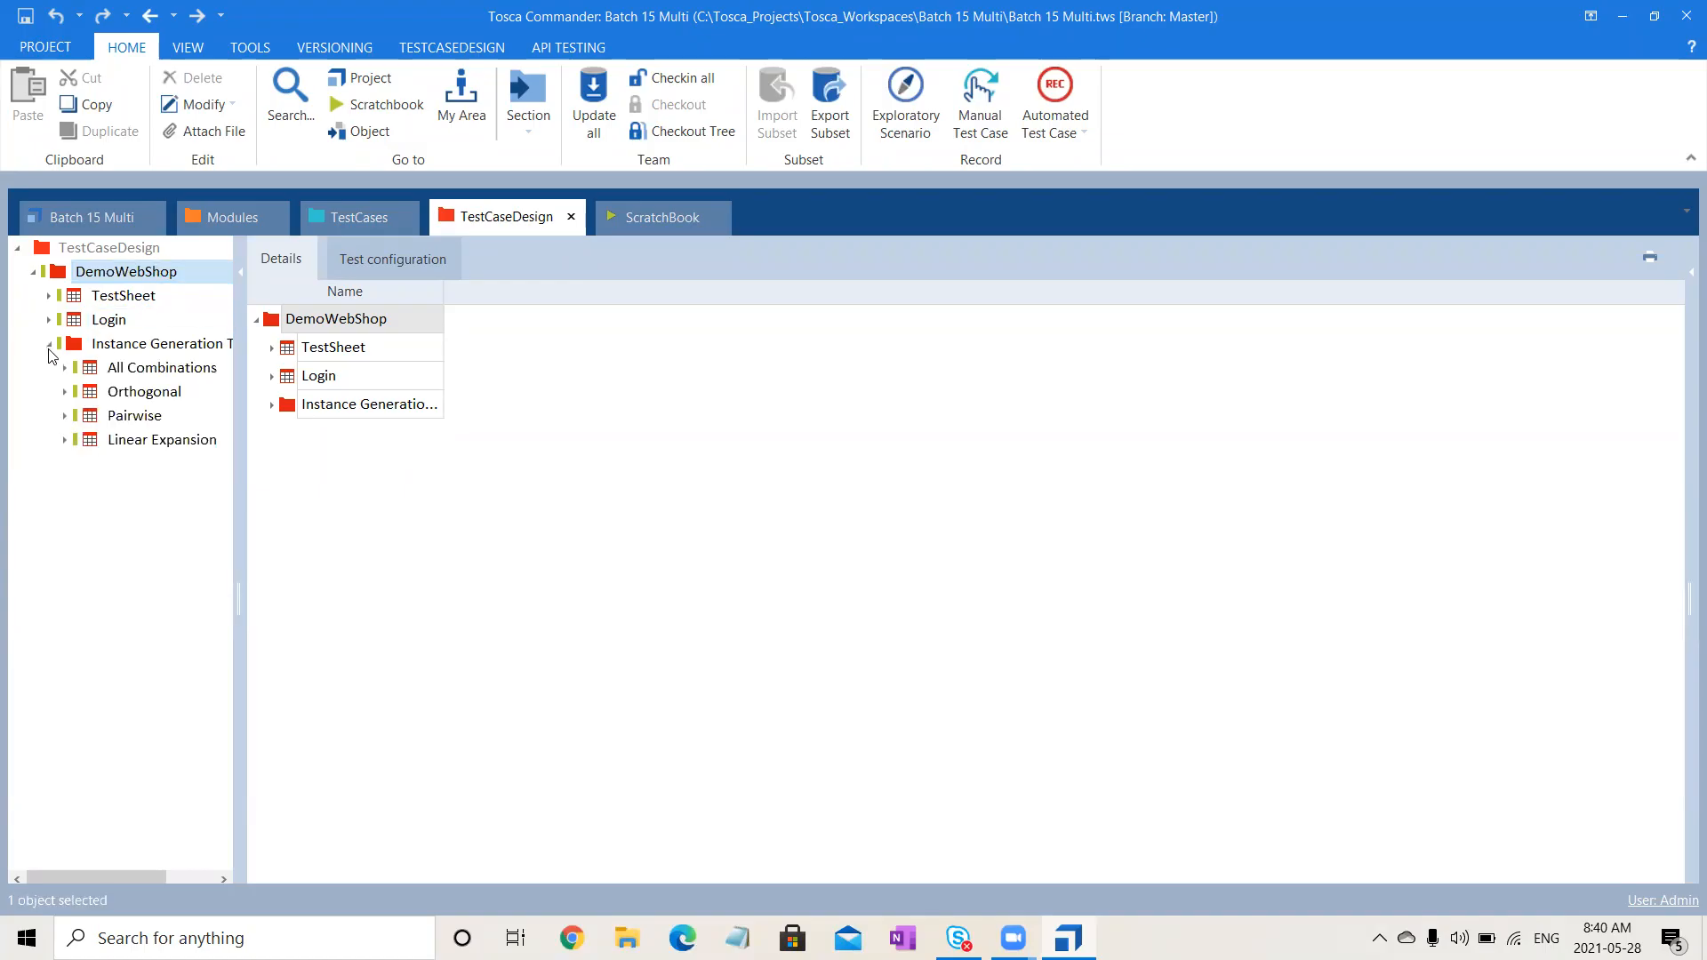
left_click(104, 369)
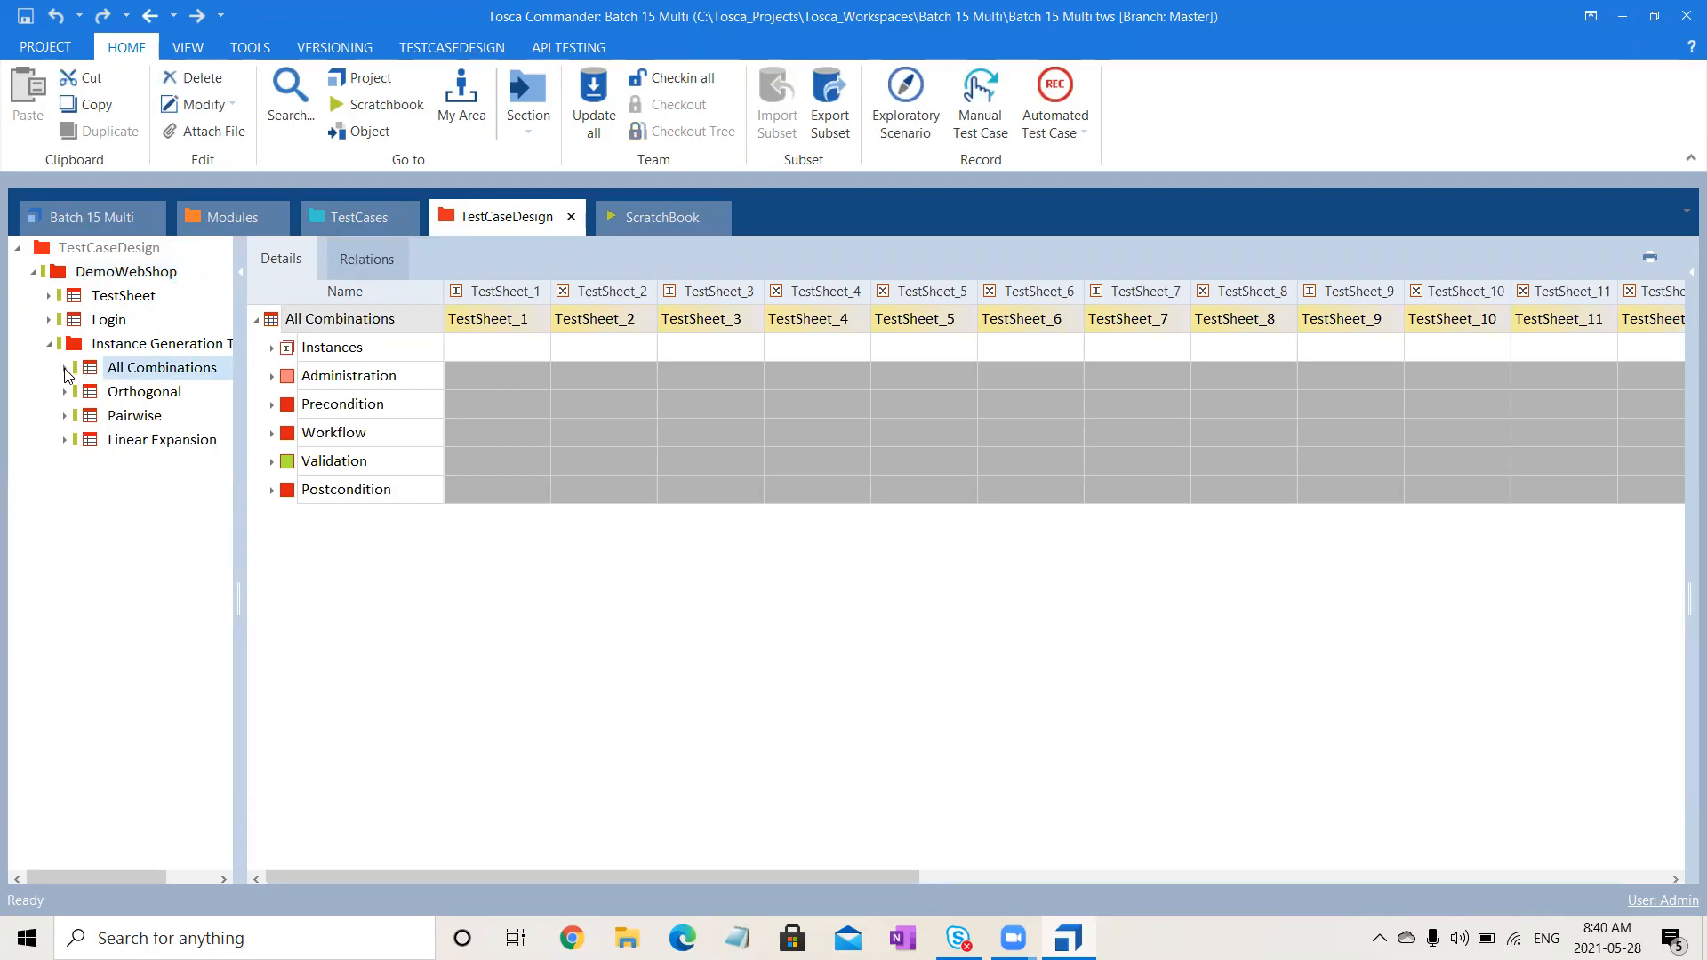
left_click(65, 368)
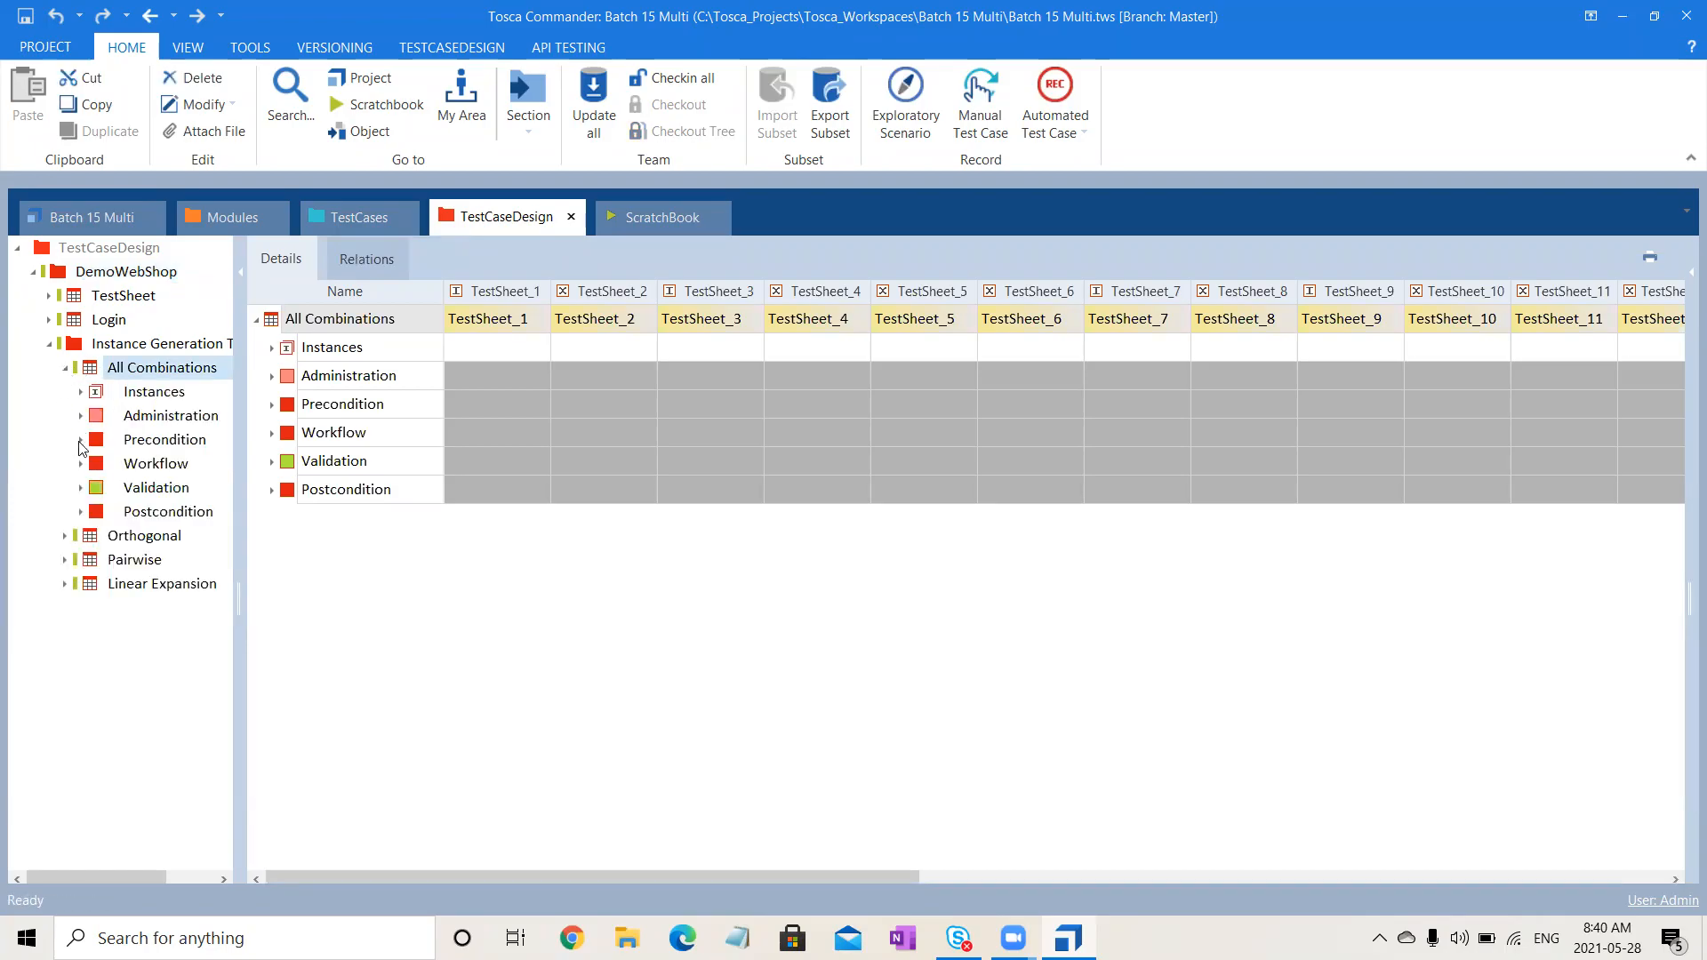
left_click(80, 441)
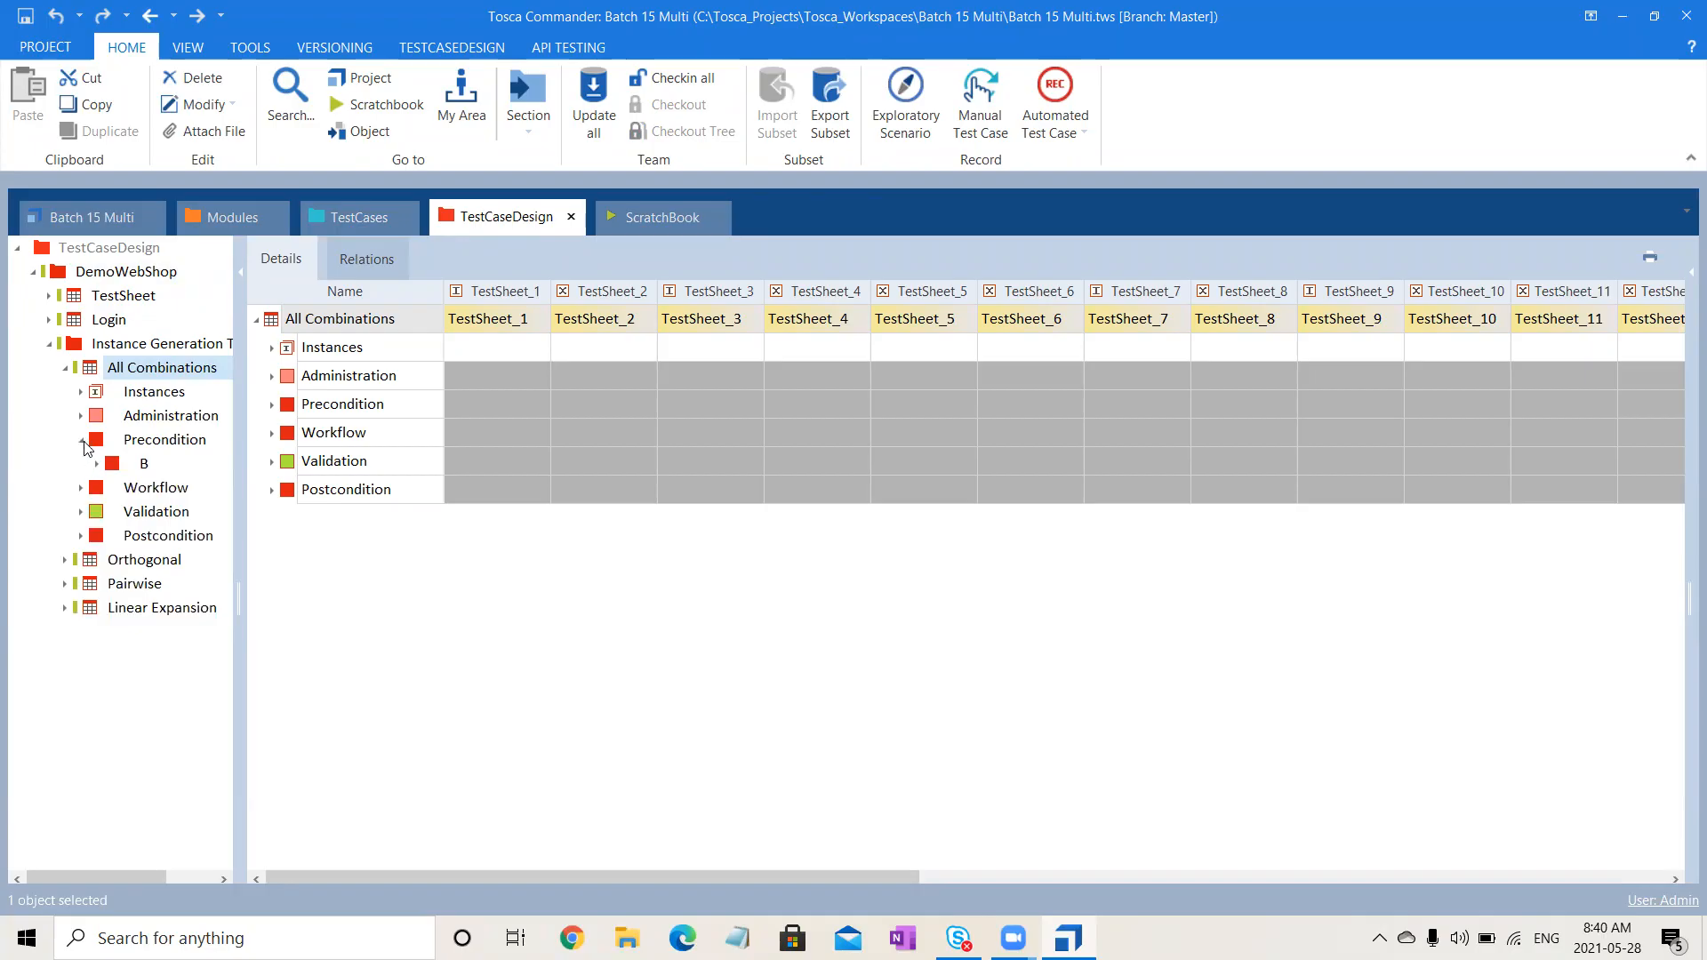
left_click(147, 465)
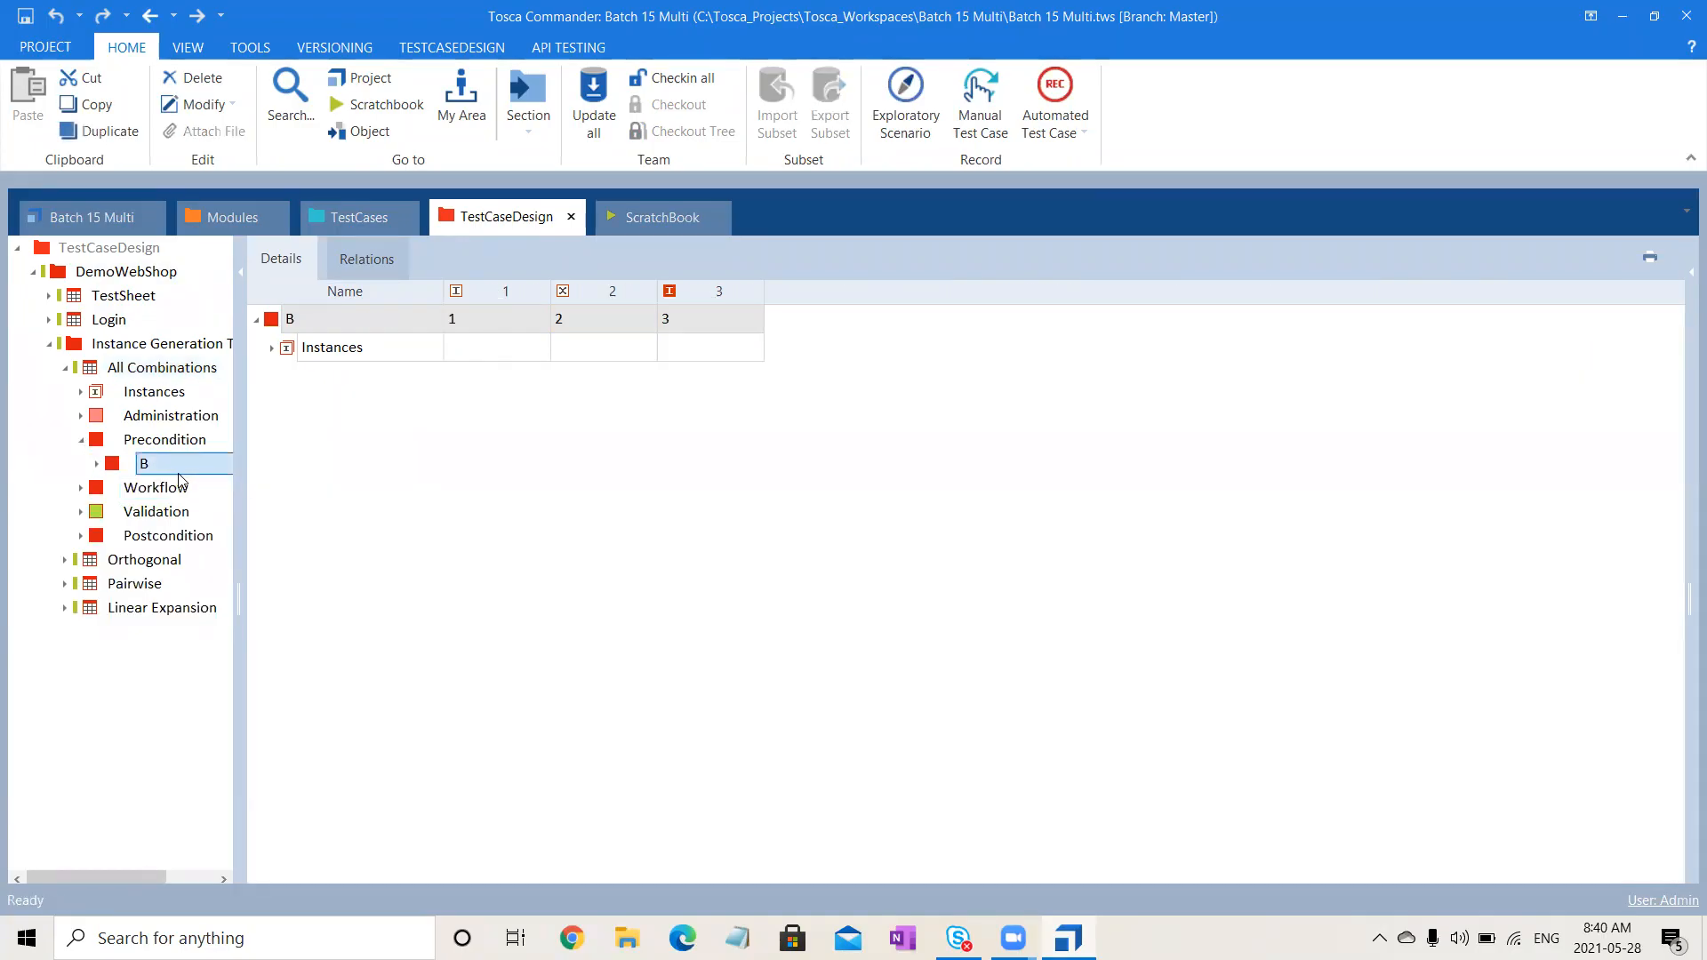
left_click(97, 465)
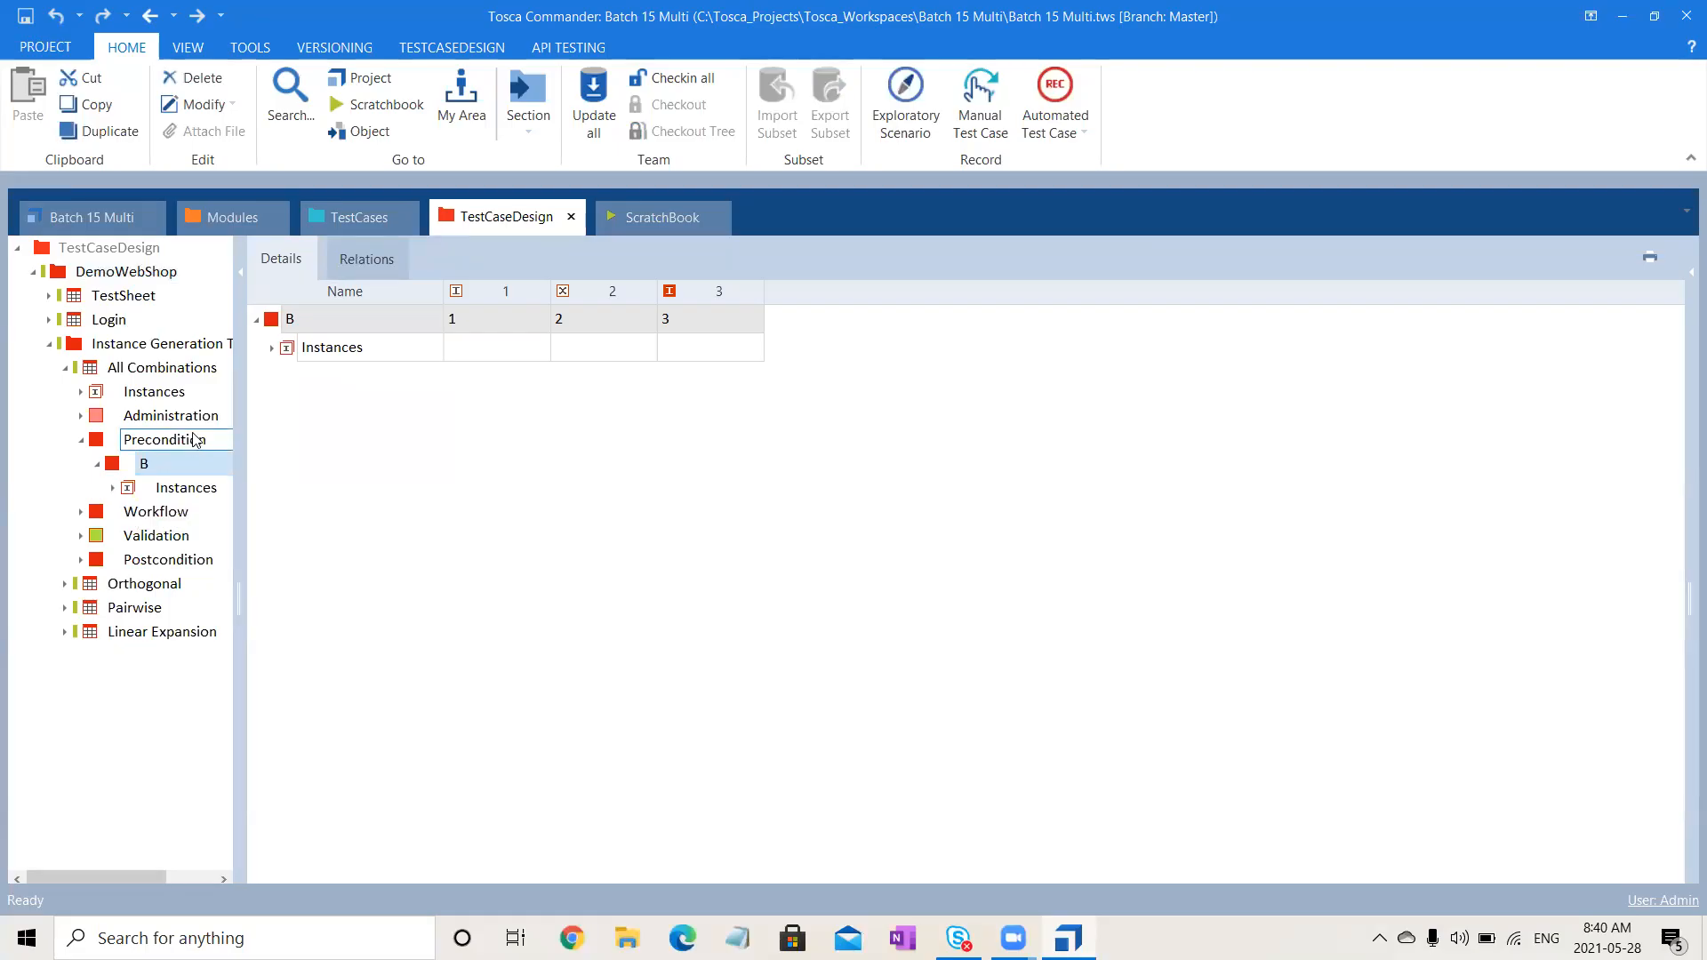
left_click(147, 370)
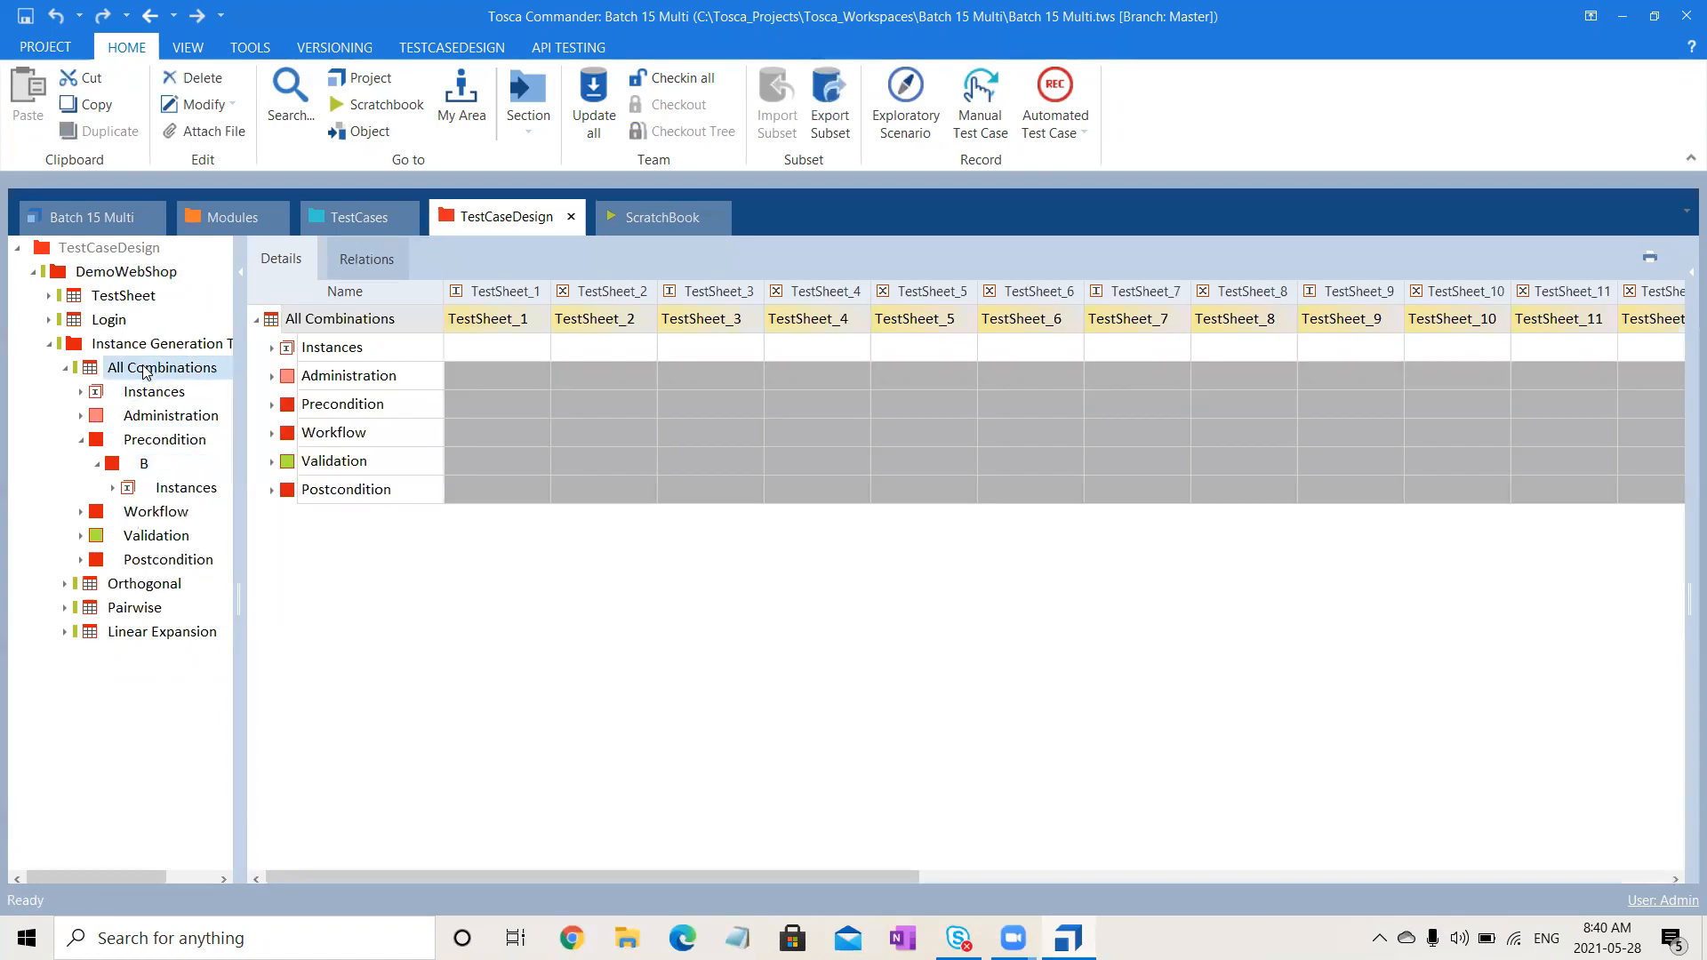
left_click(65, 367)
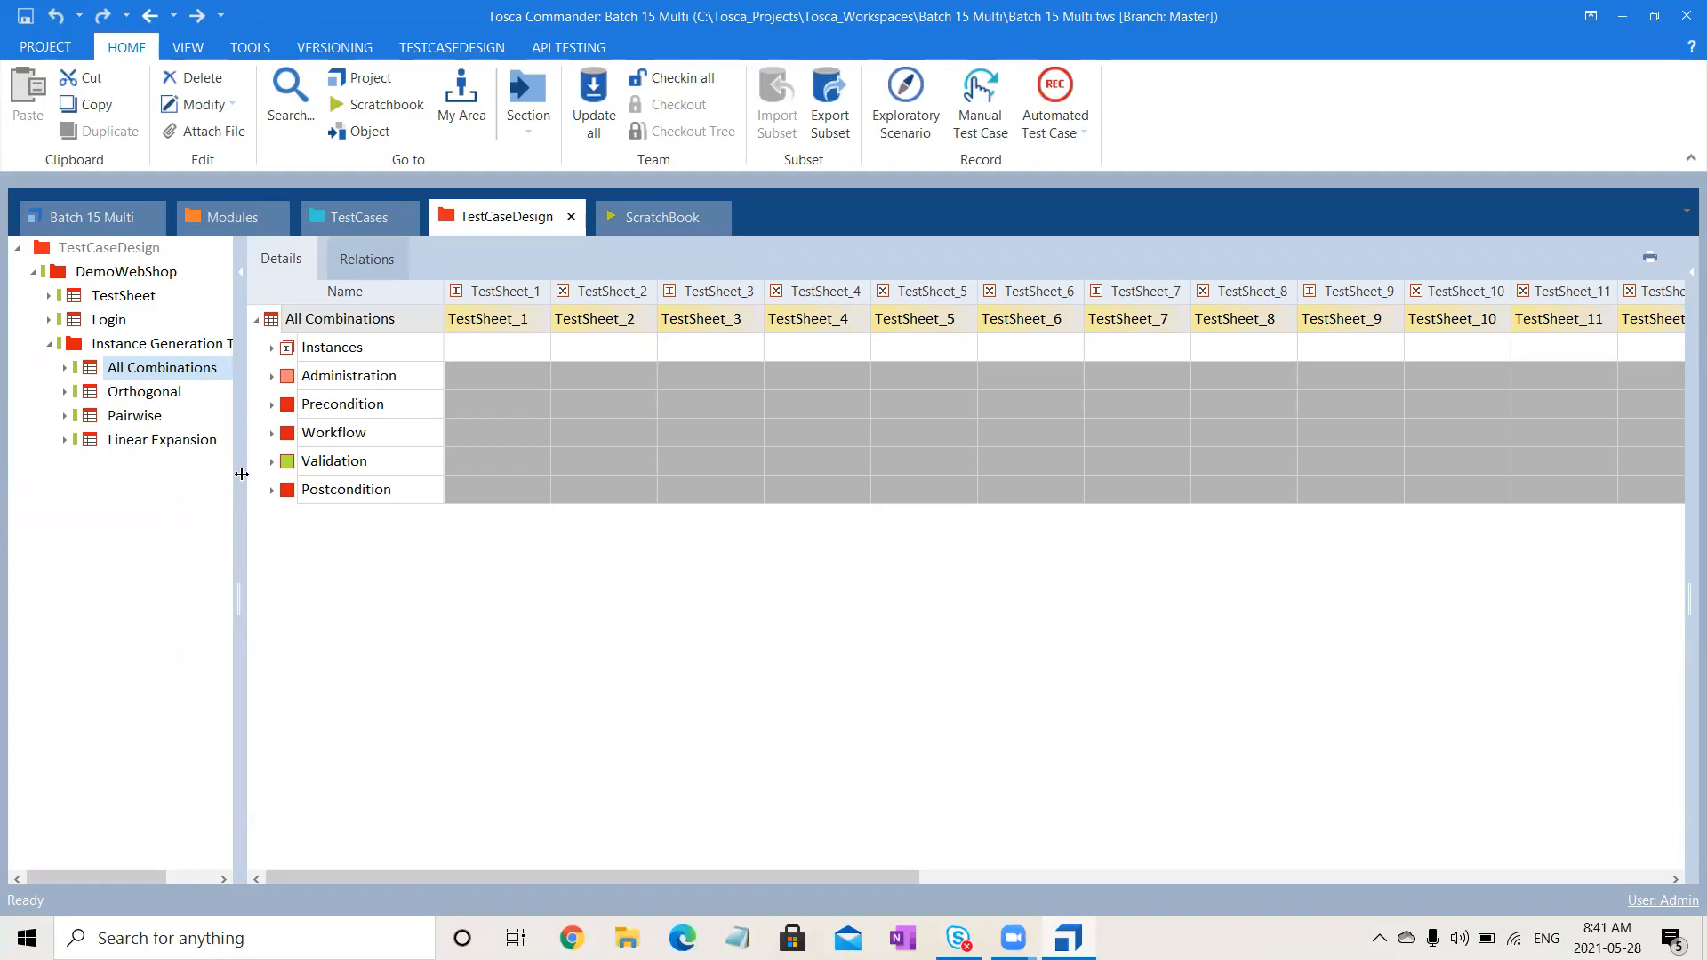
- Review the Library's Add Product to Cart module, then return to TestCaseDesign
left_click(104, 273)
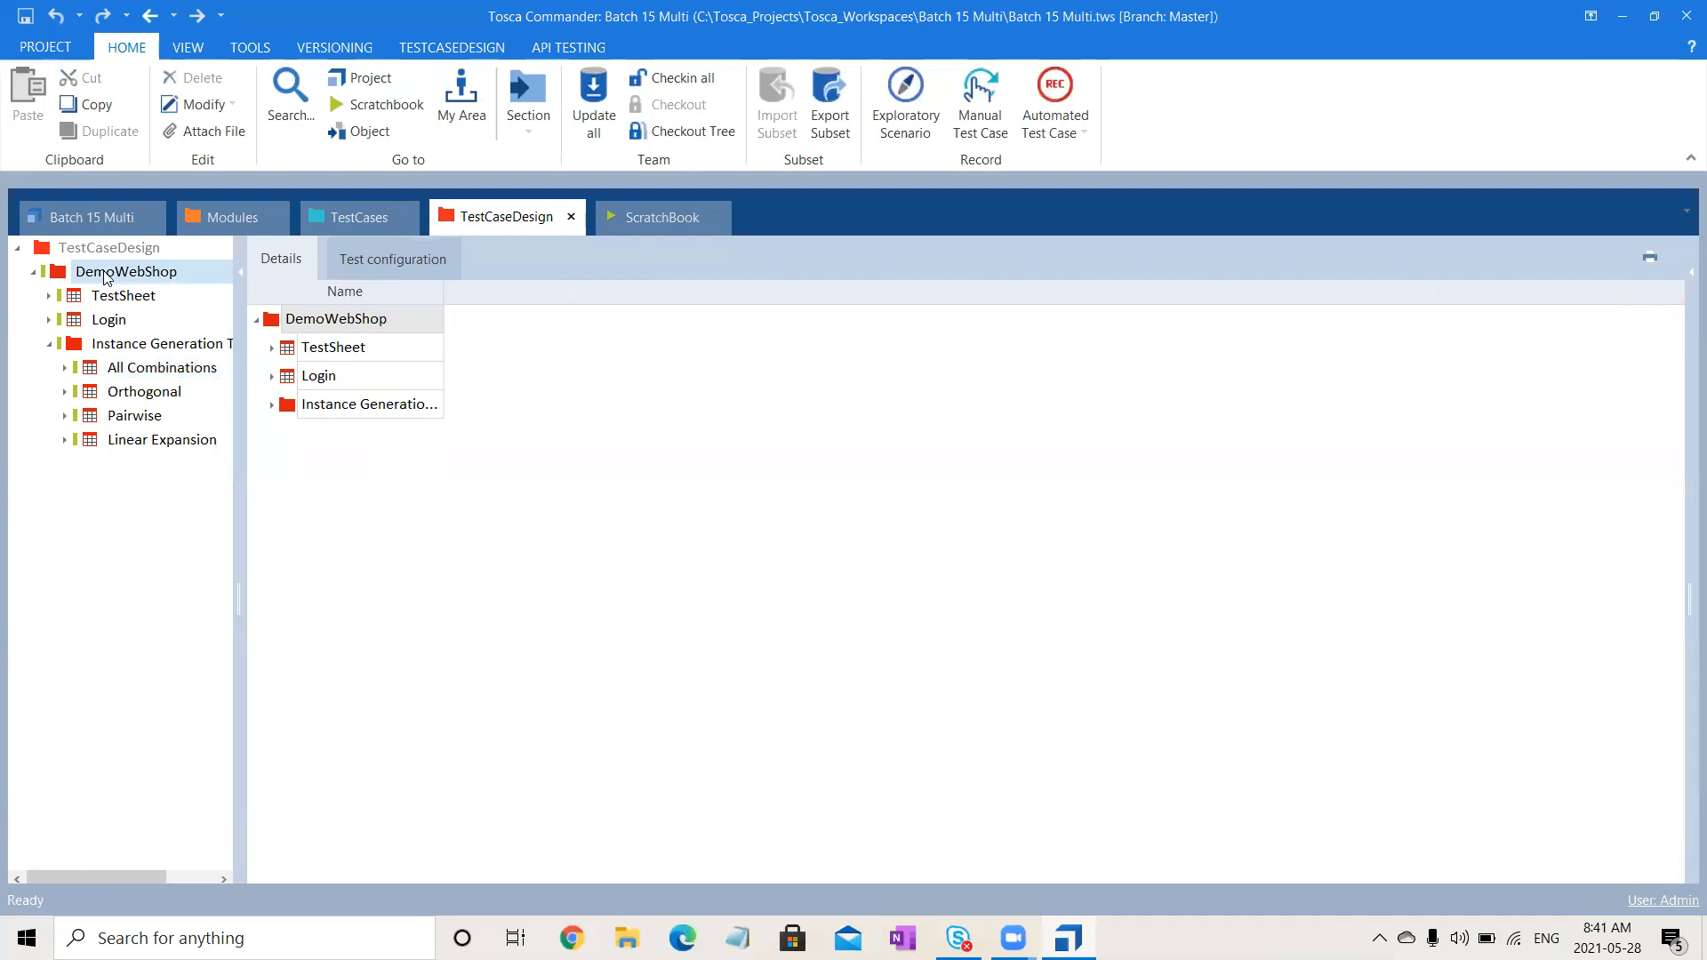
left_click(366, 220)
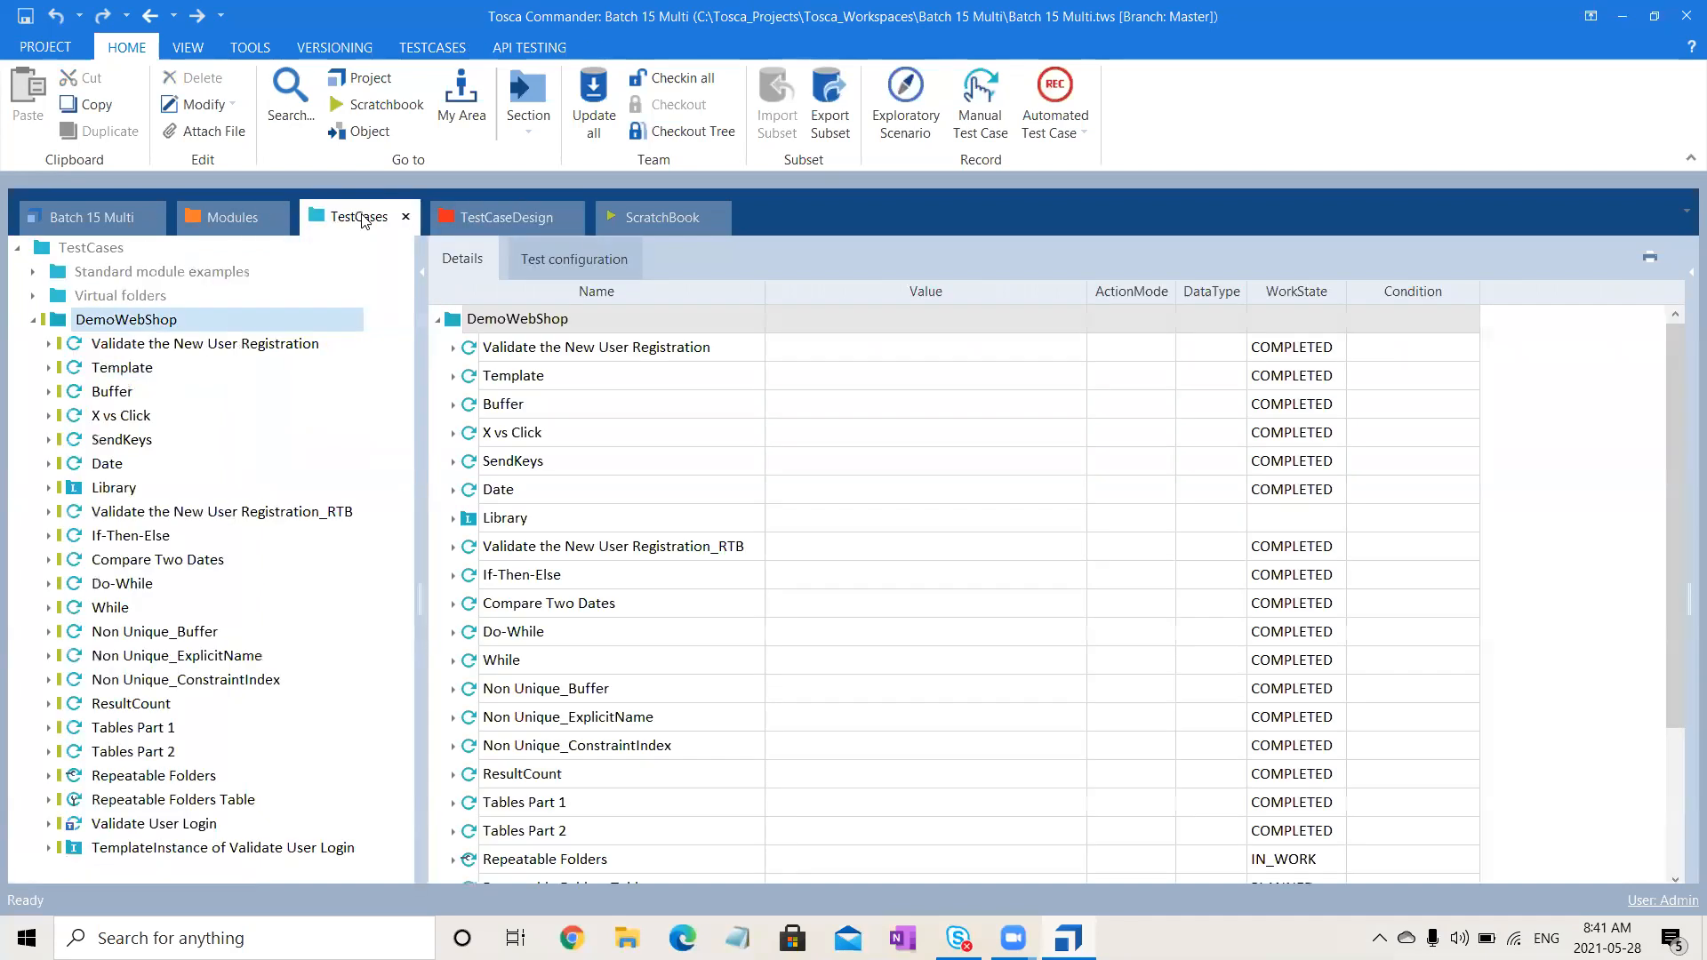
left_click(48, 487)
left_click(150, 513)
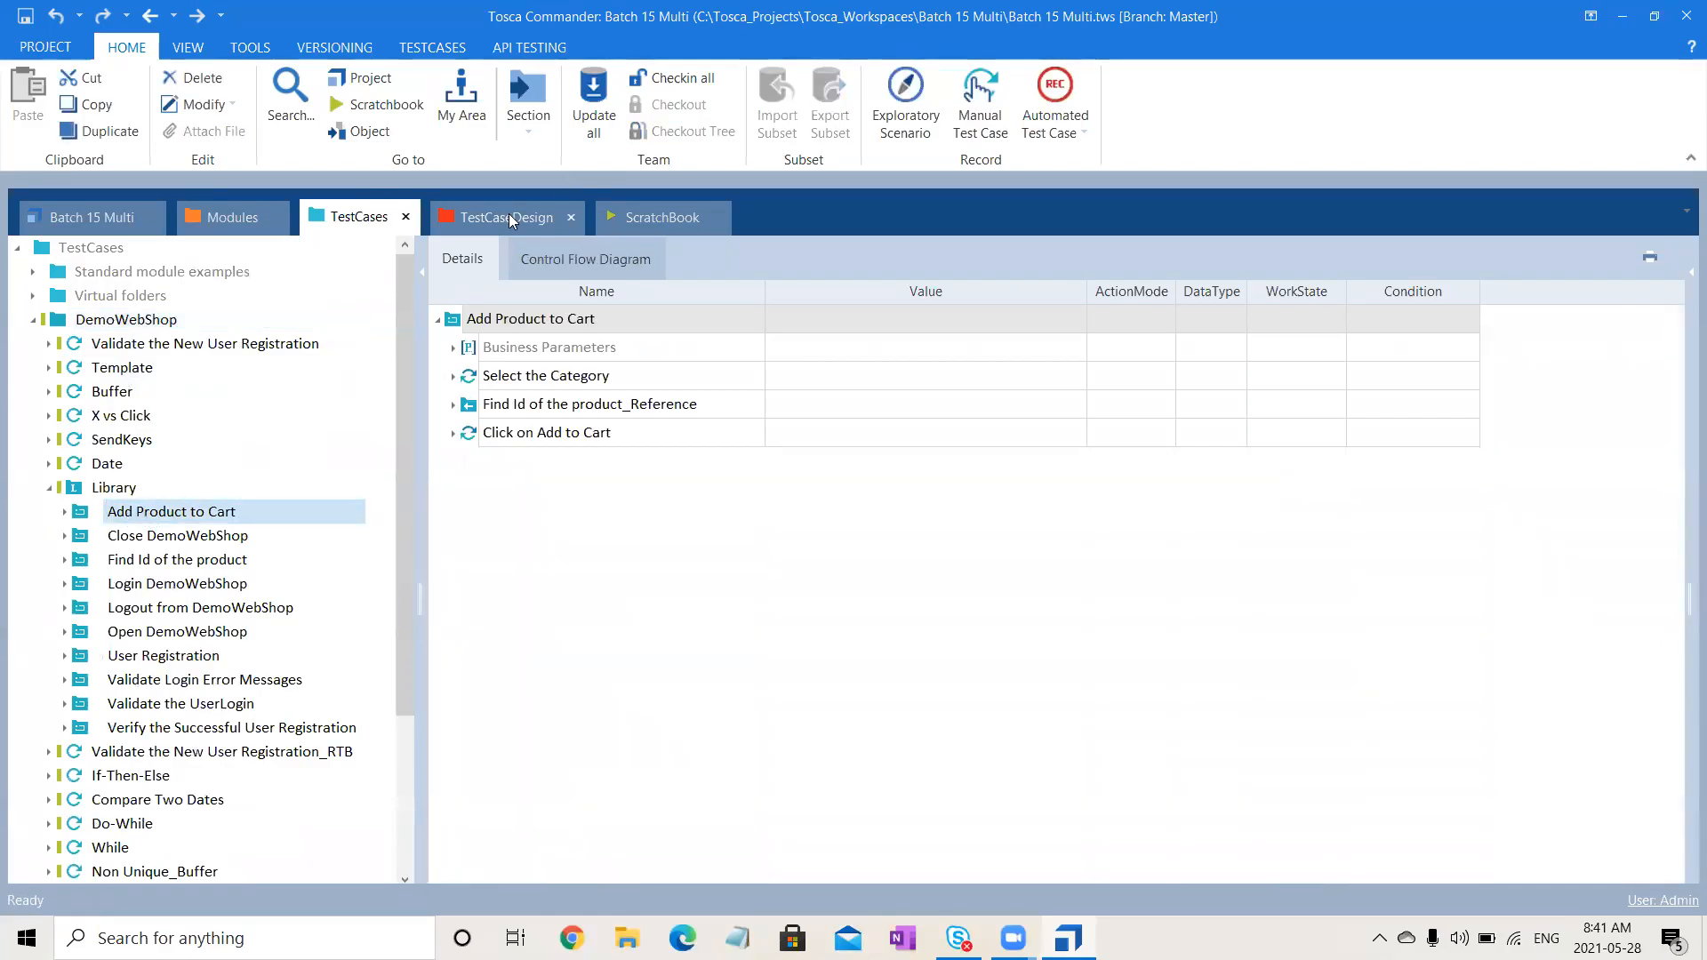
left_click(511, 217)
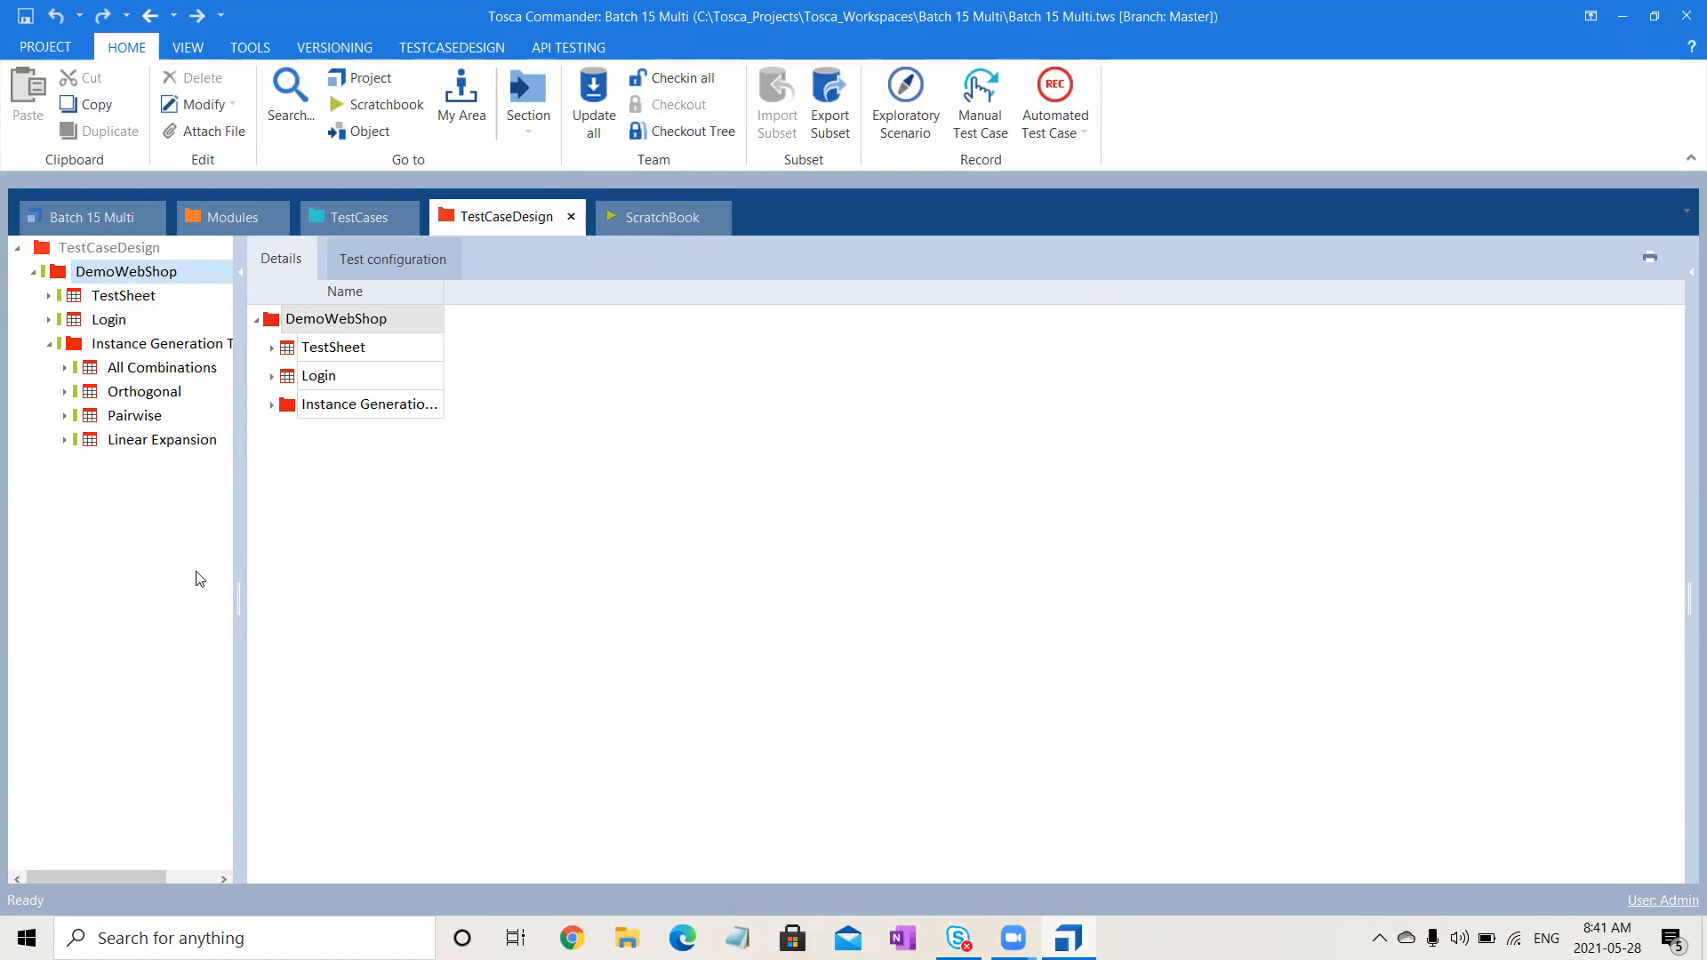
- Create a new Class item in DemoWebShop, keeping the default name Class
left_click(131, 273)
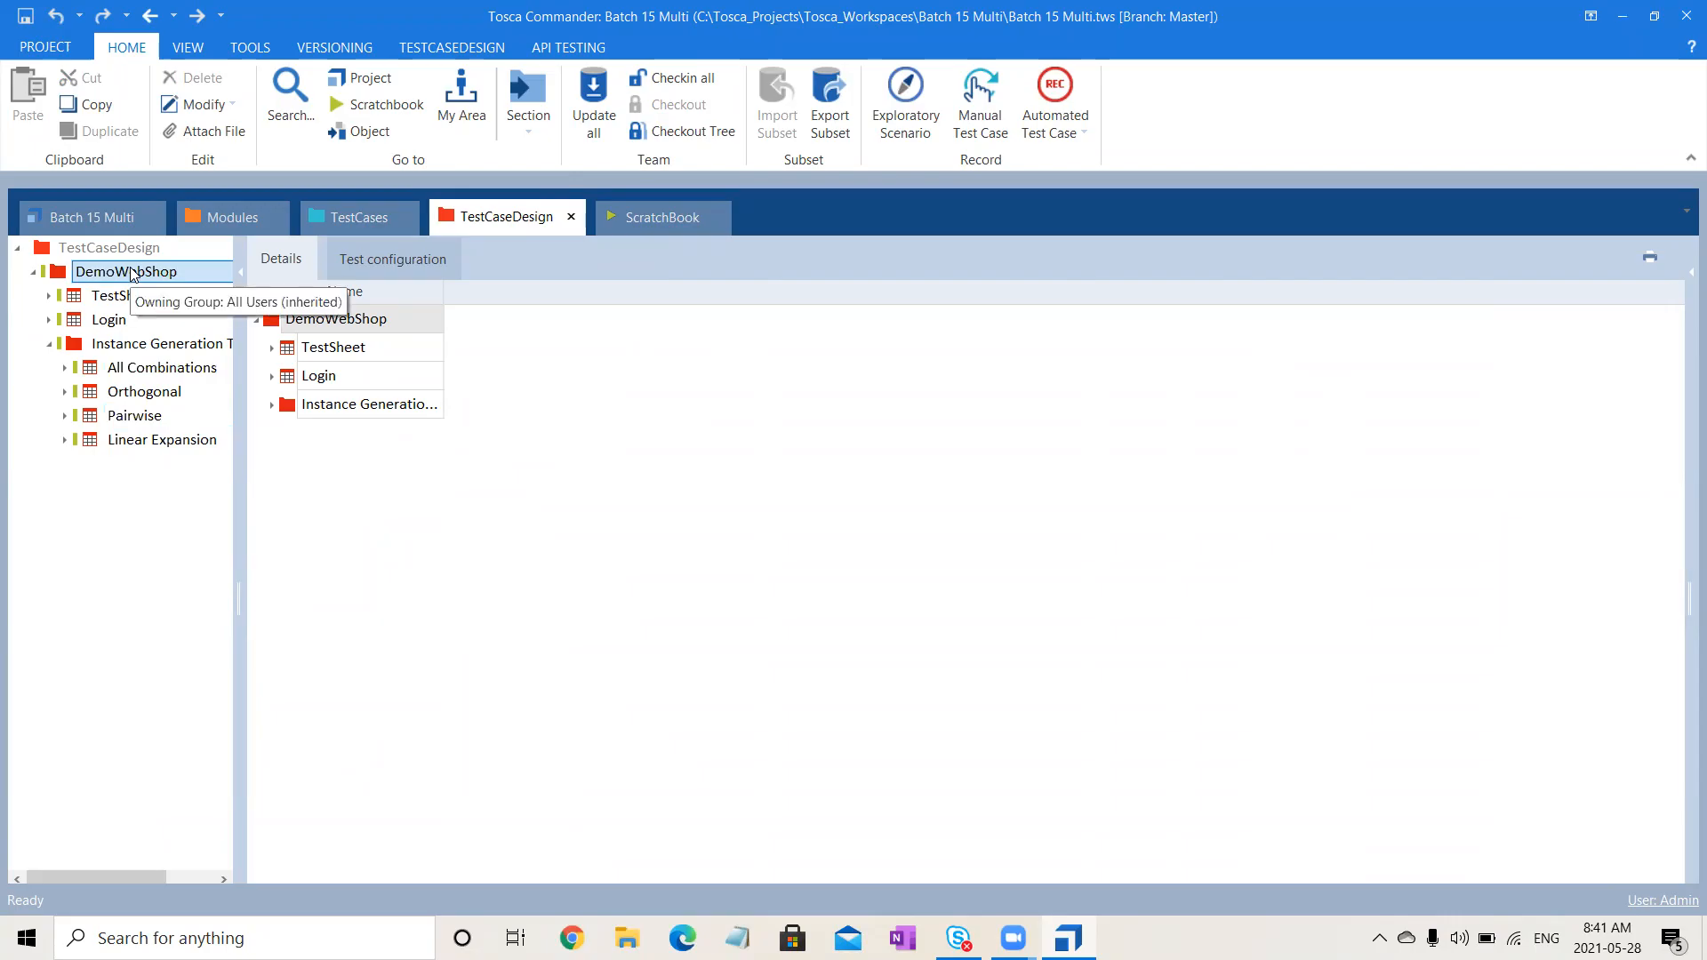
right_click(132, 273)
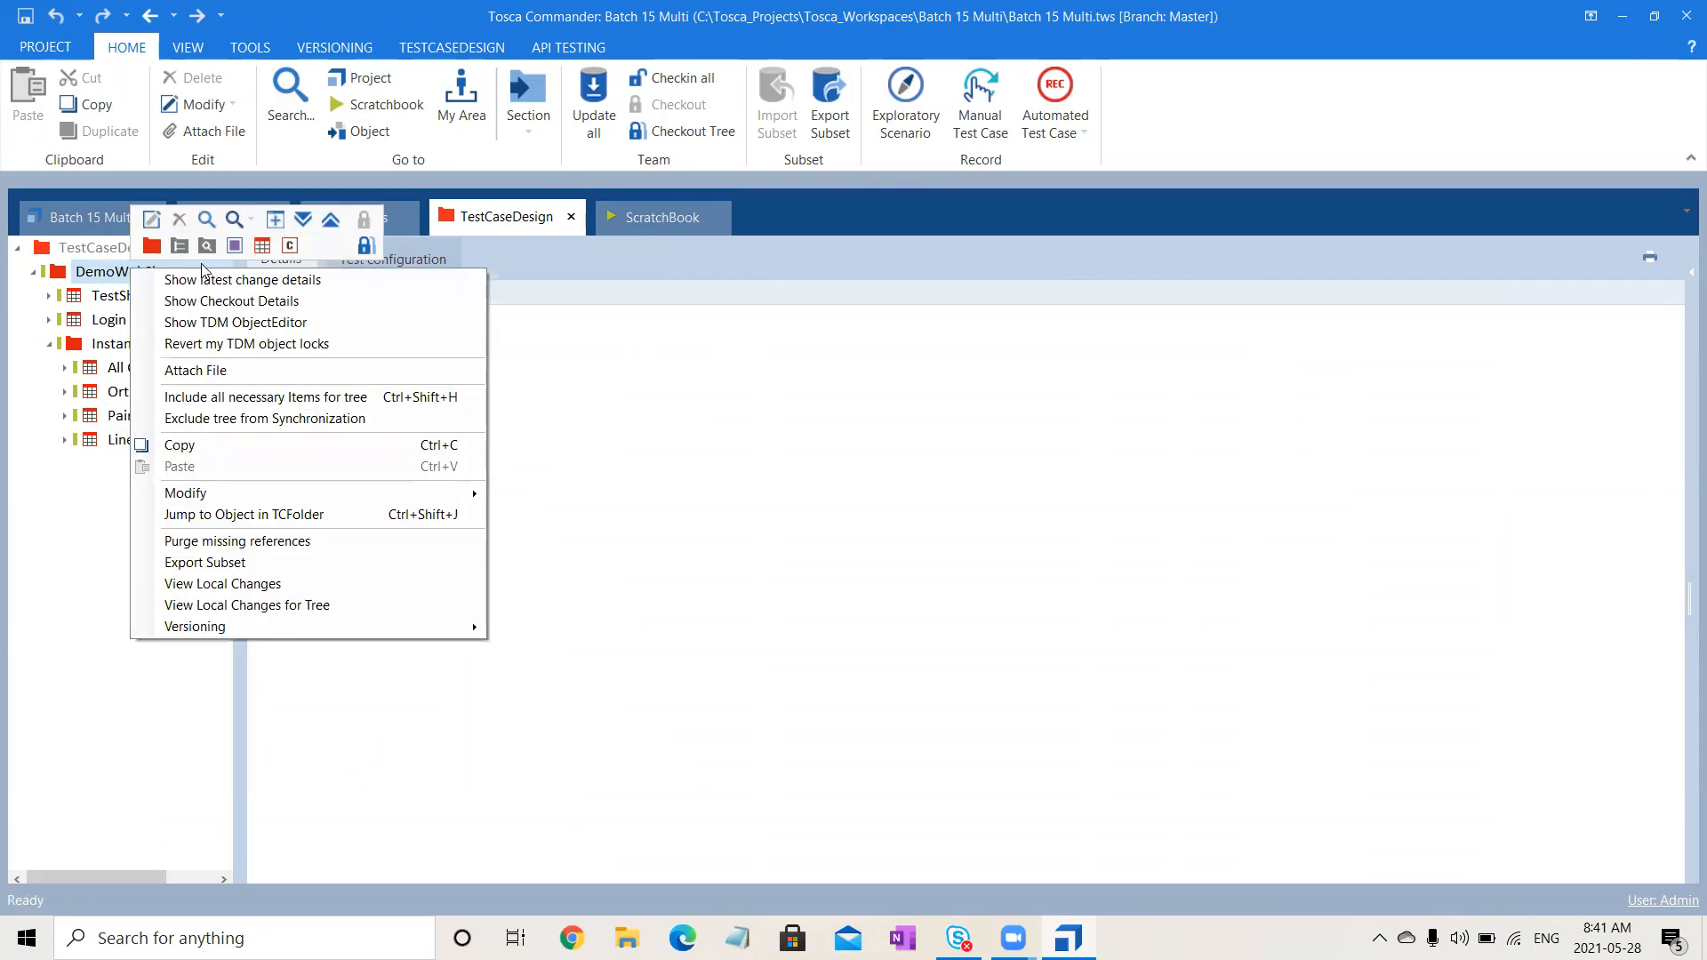
left_click(294, 252)
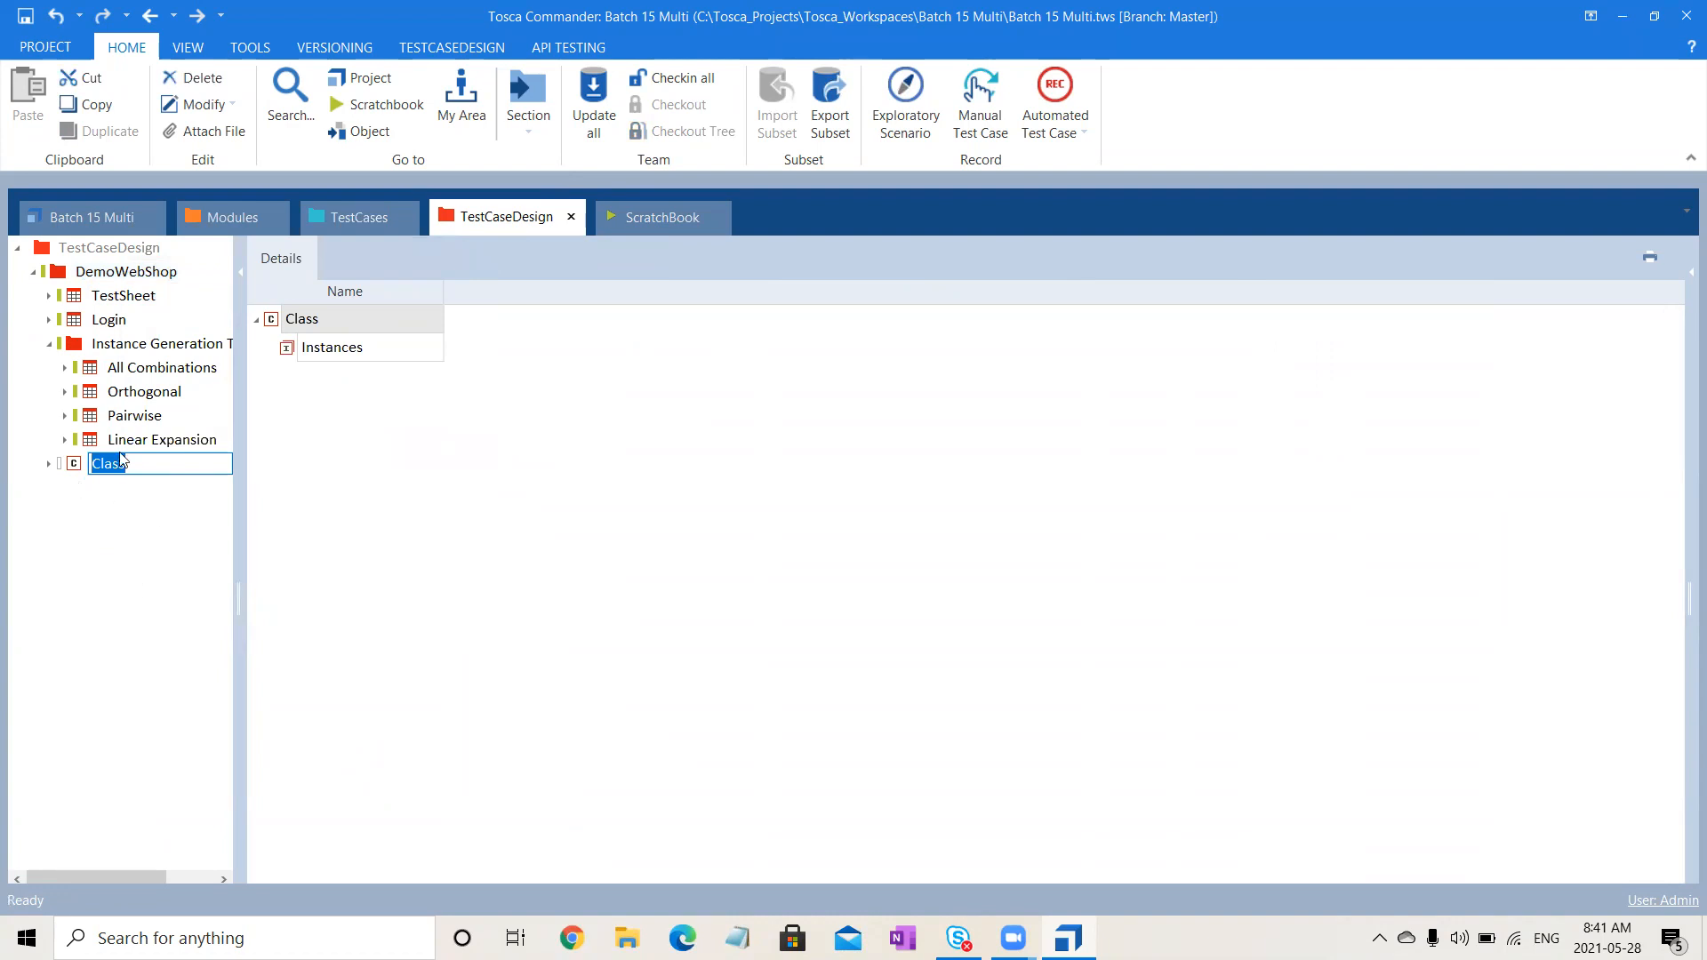
key("Return")
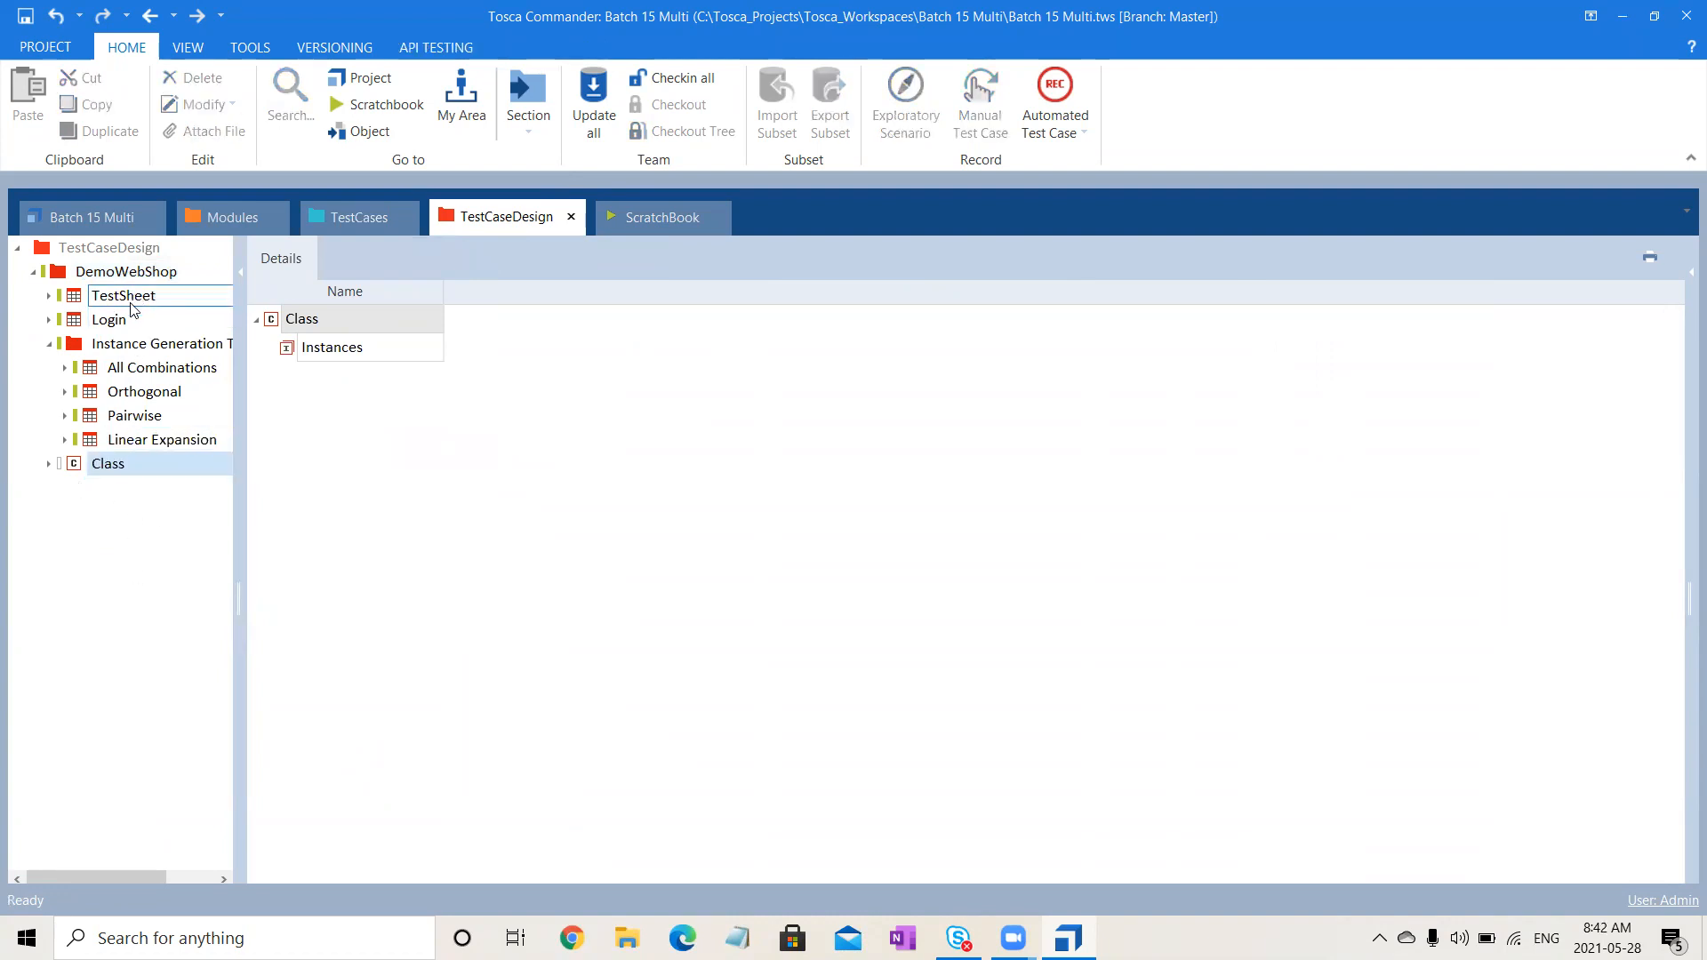
- Paste copies of TestSheet into DemoWebShop, creating TestSheet_1 through TestSheet_5
left_click(125, 272)
left_click(114, 320)
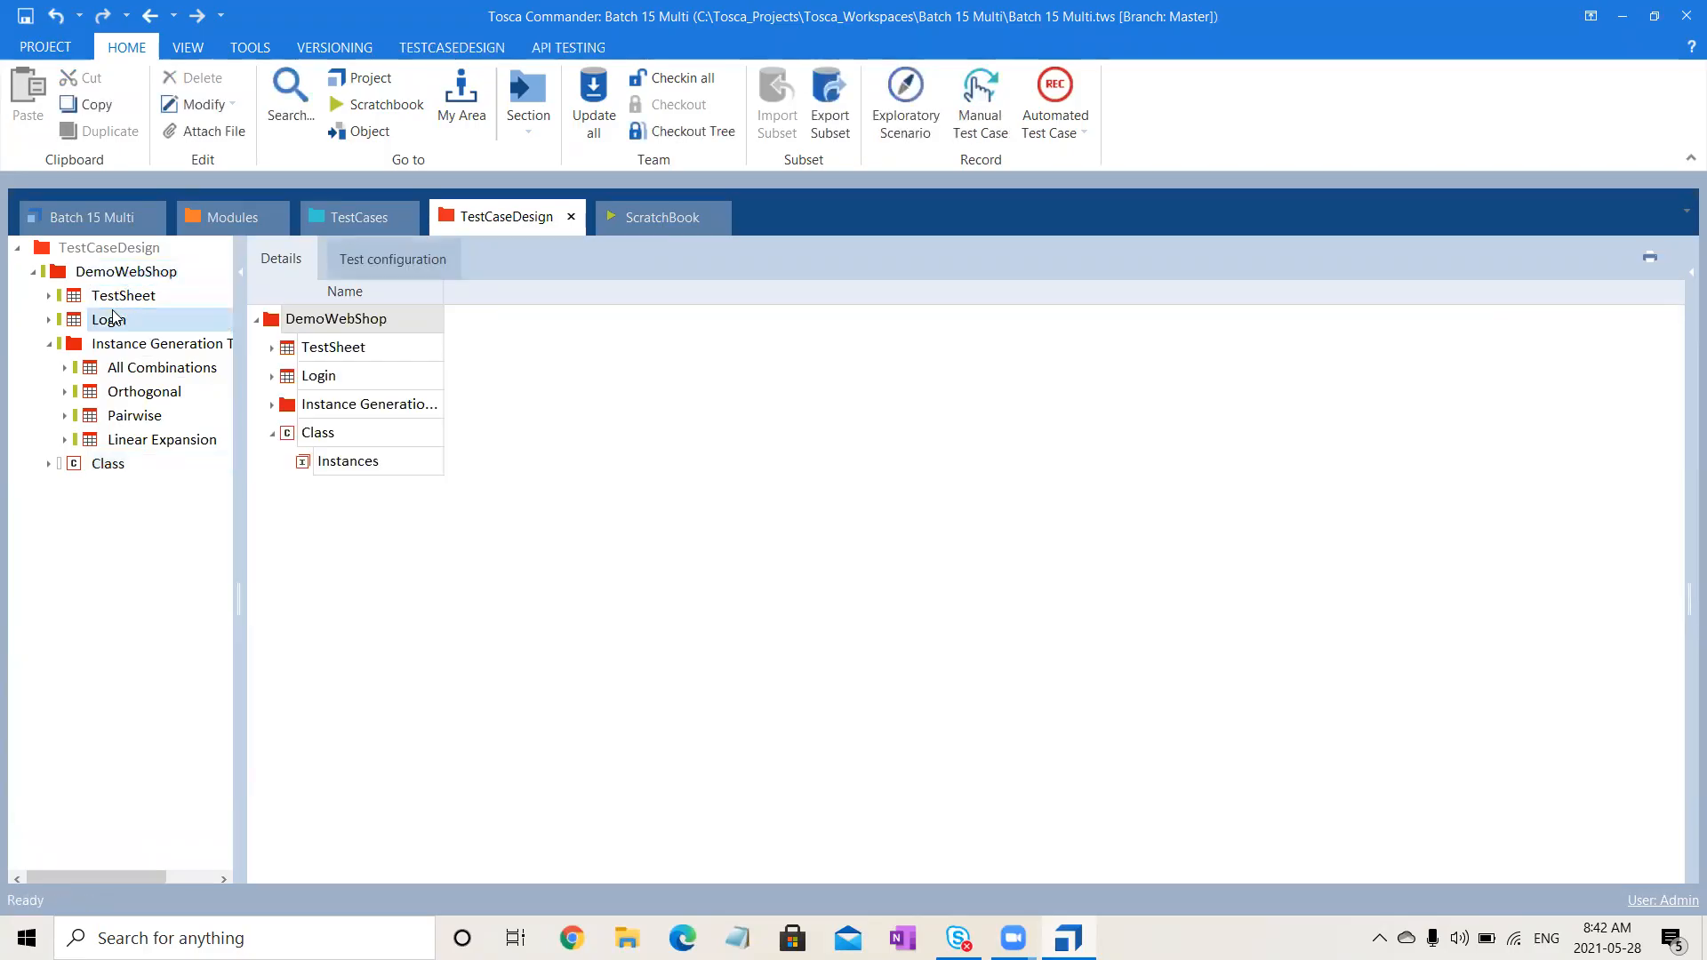
left_click(133, 296)
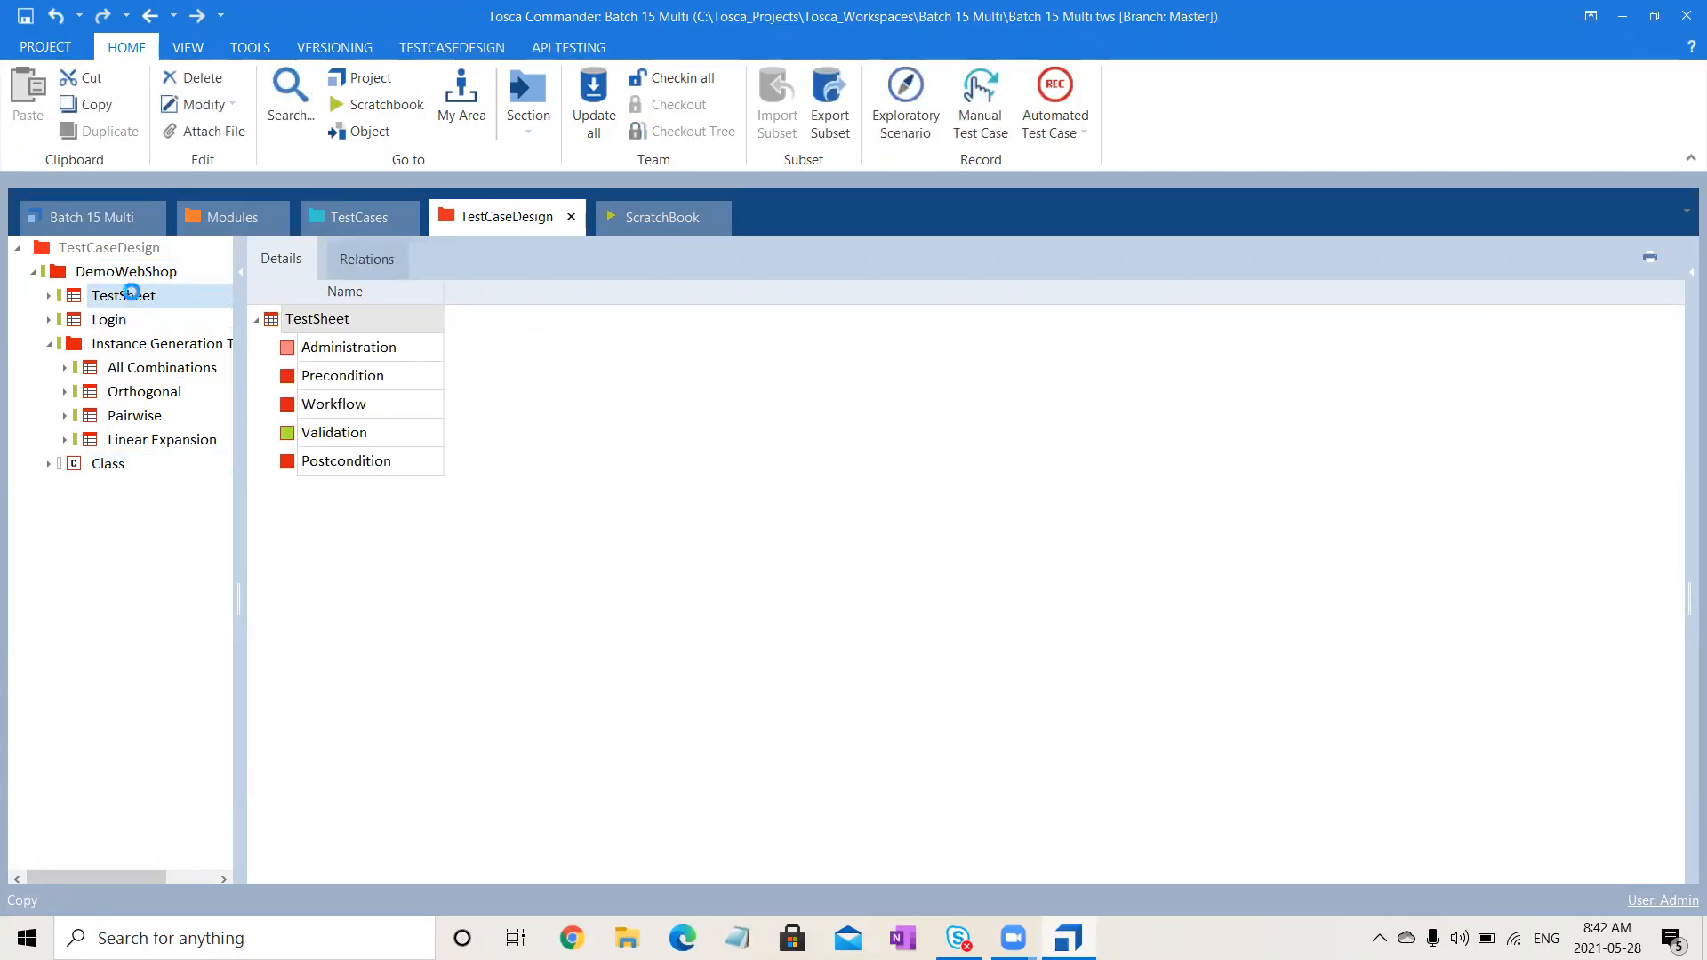
left_click(143, 272)
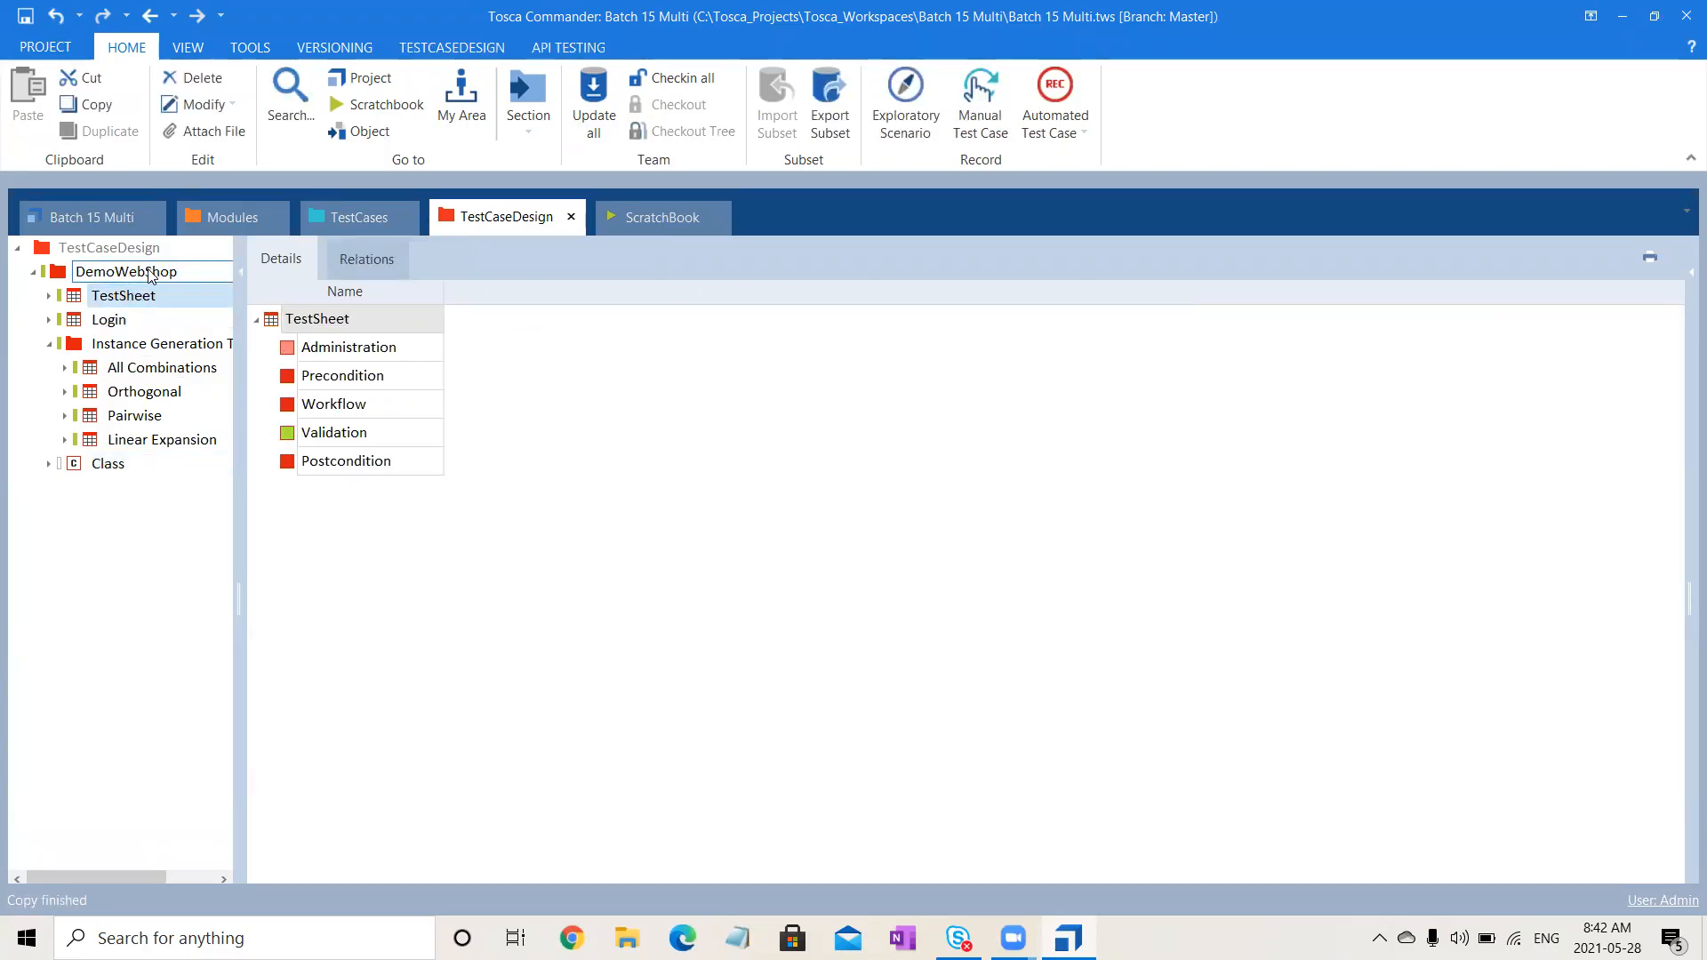
left_click(49, 345)
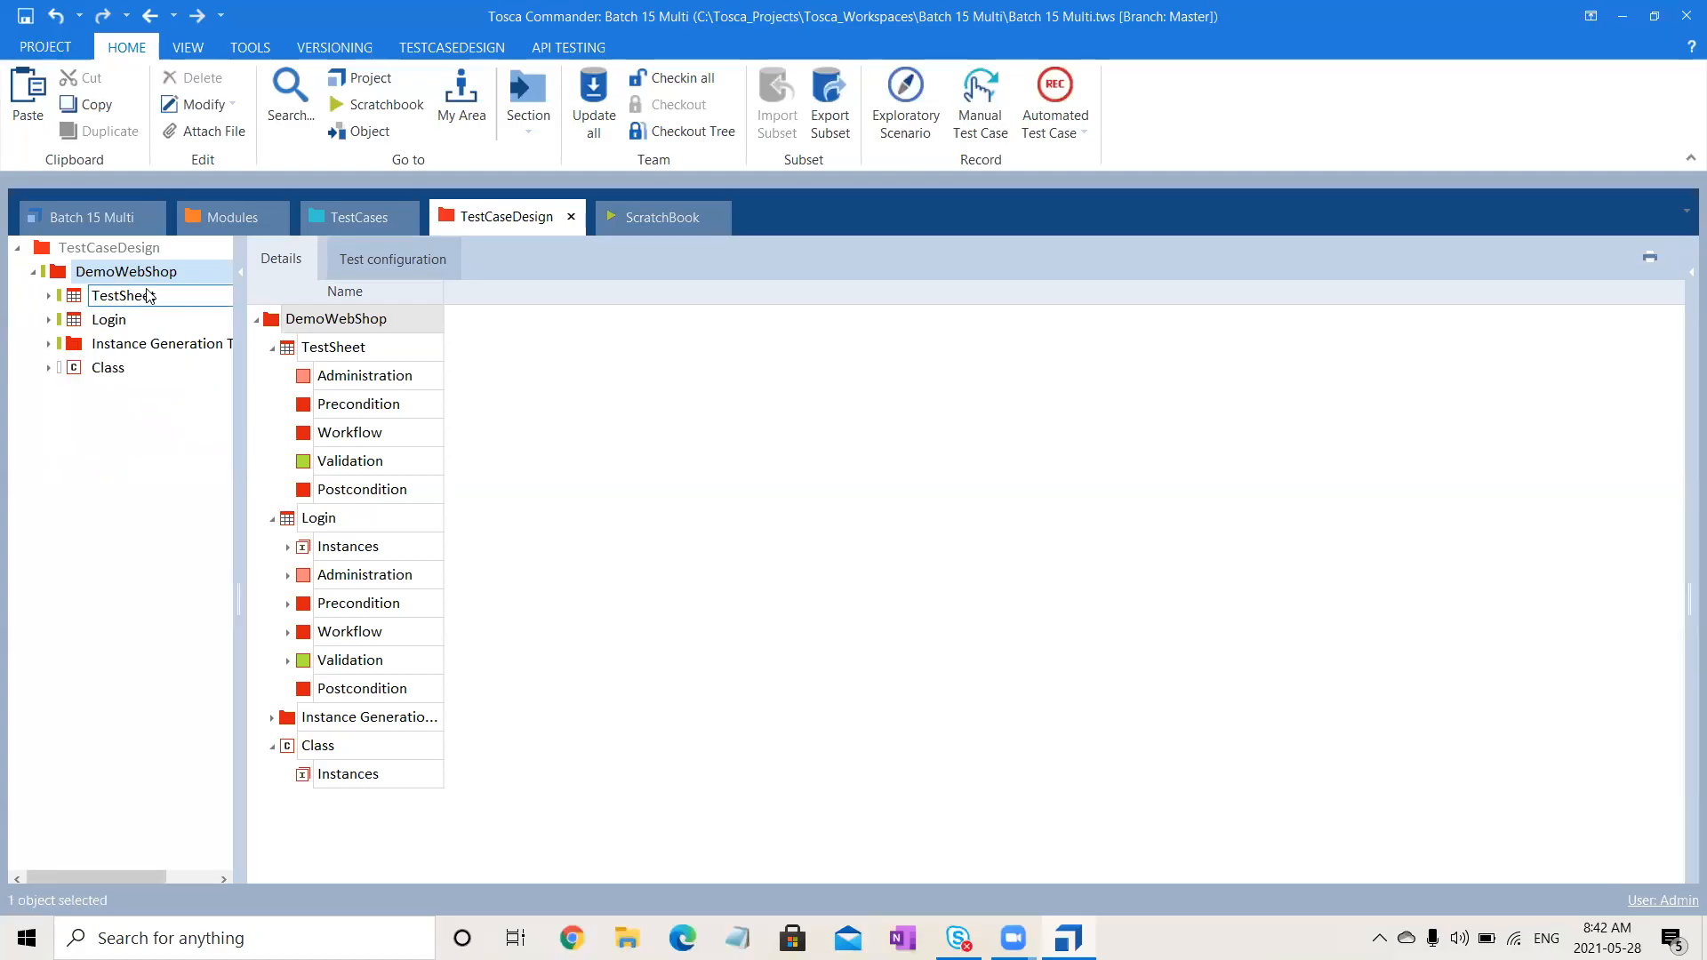
key("ctrl+v")
key("ctrl+v")
key("ctrl+v")
key("ctrl+v")
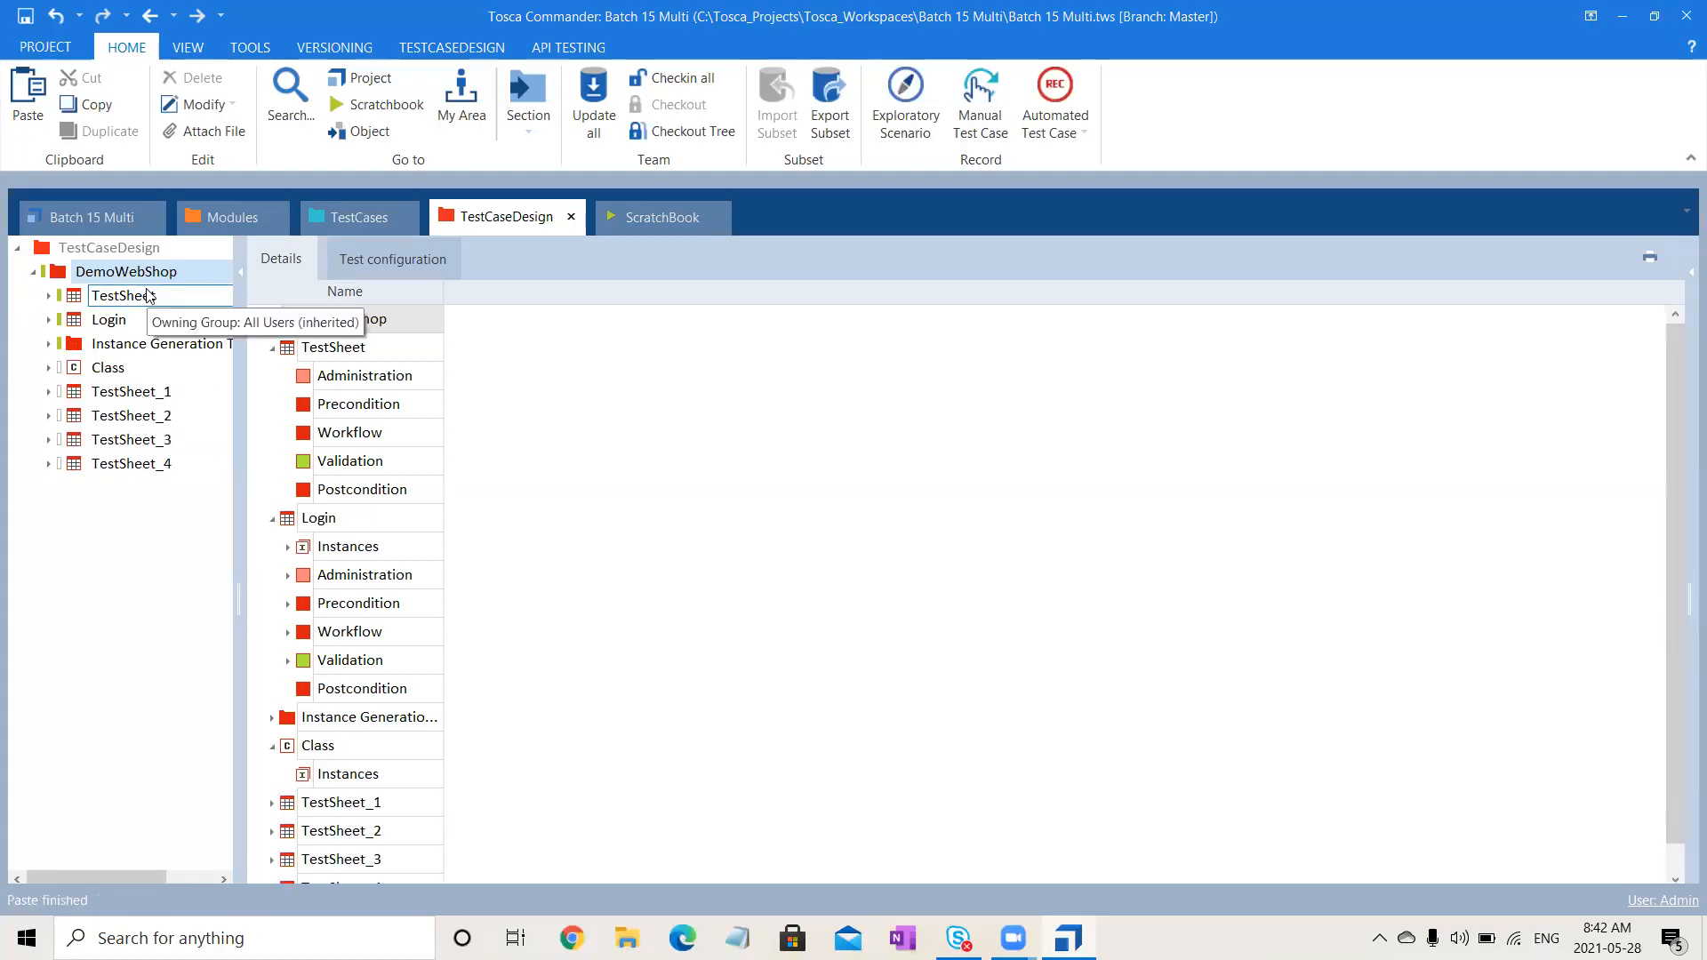
key("ctrl+v")
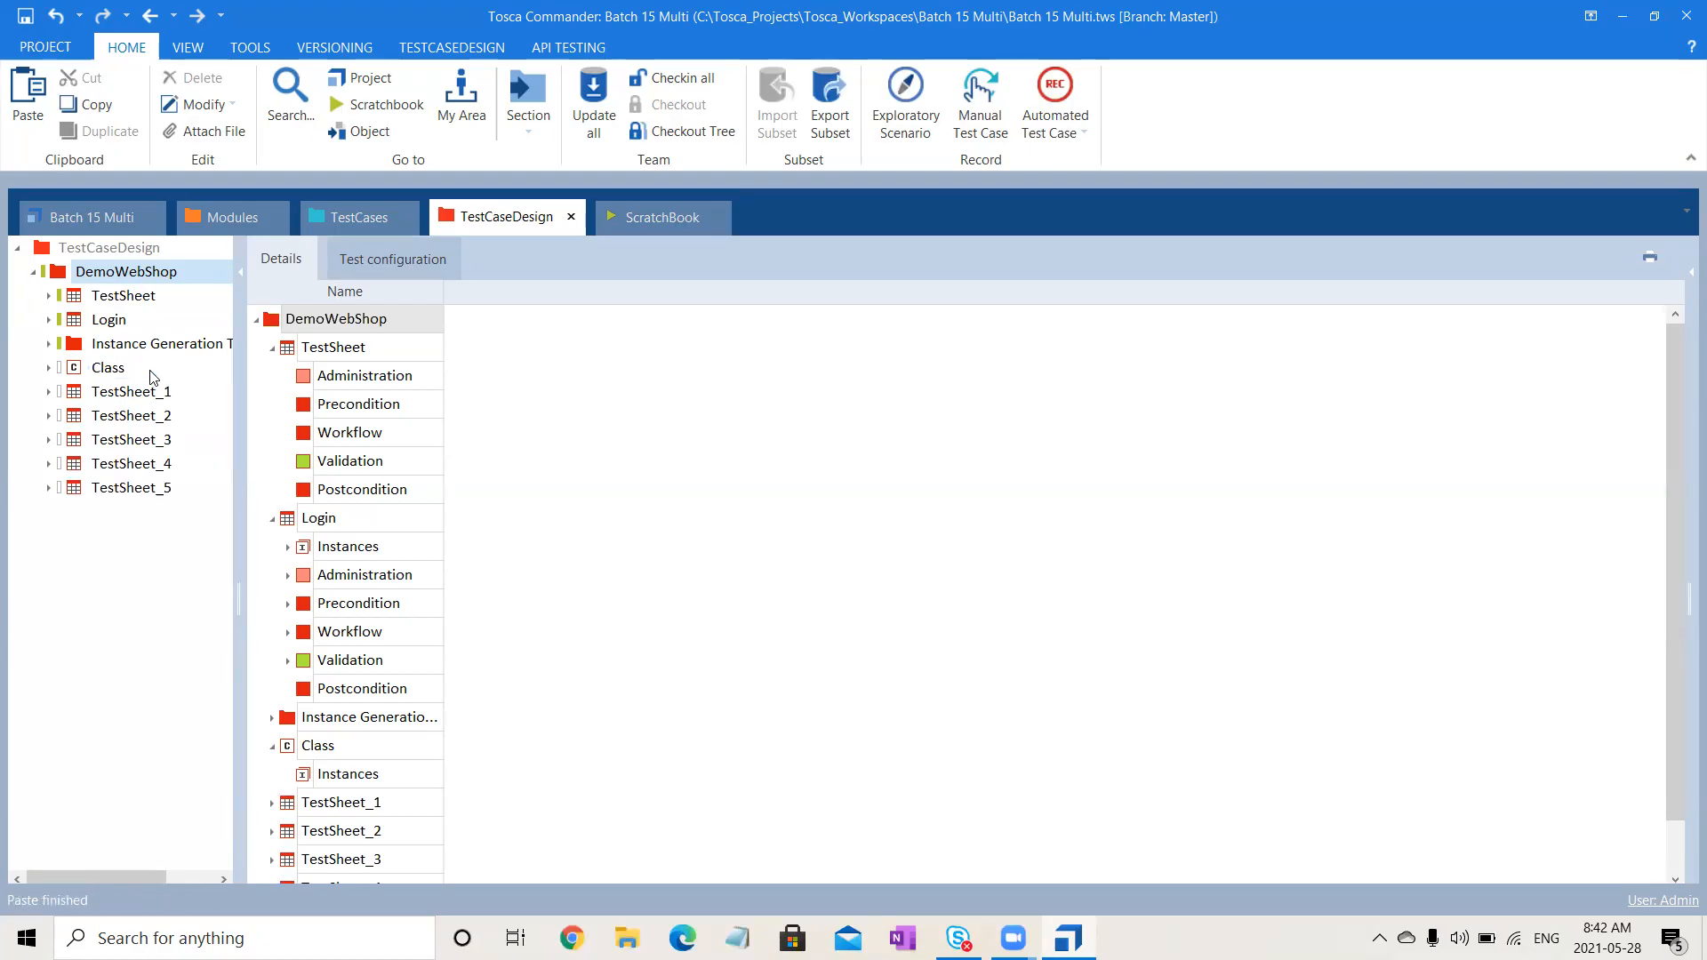
- Add Url, Email and Password attributes under TestSheet_1's Precondition
left_click(48, 392)
left_click(137, 443)
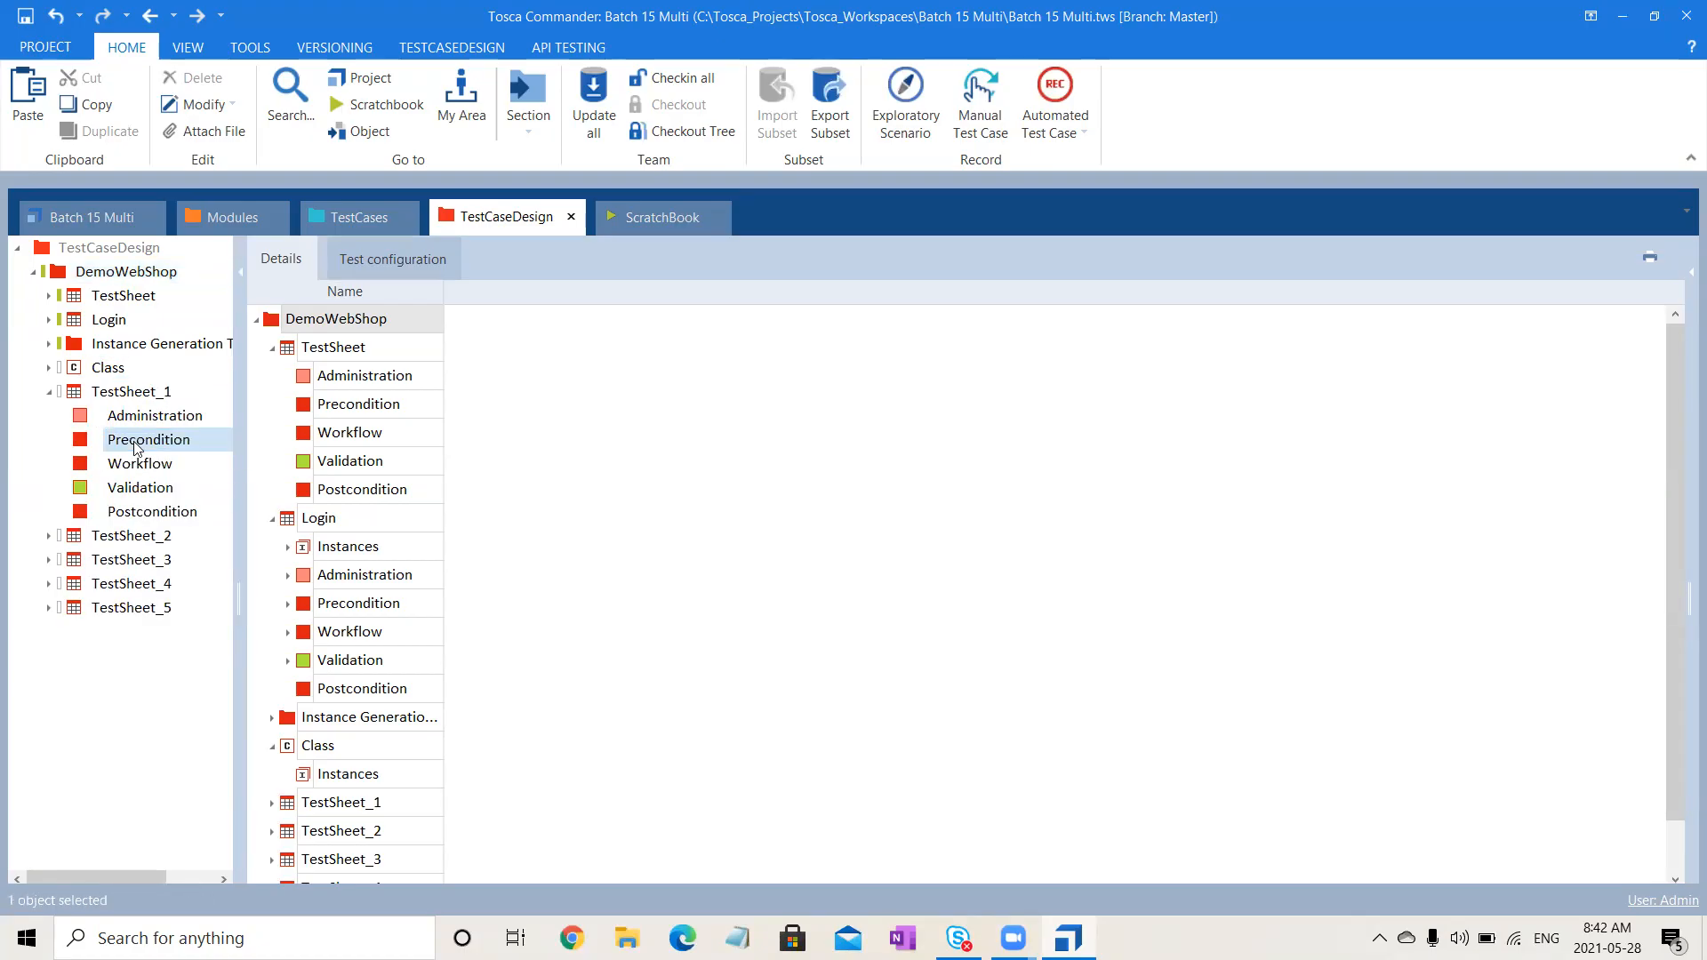
right_click(137, 446)
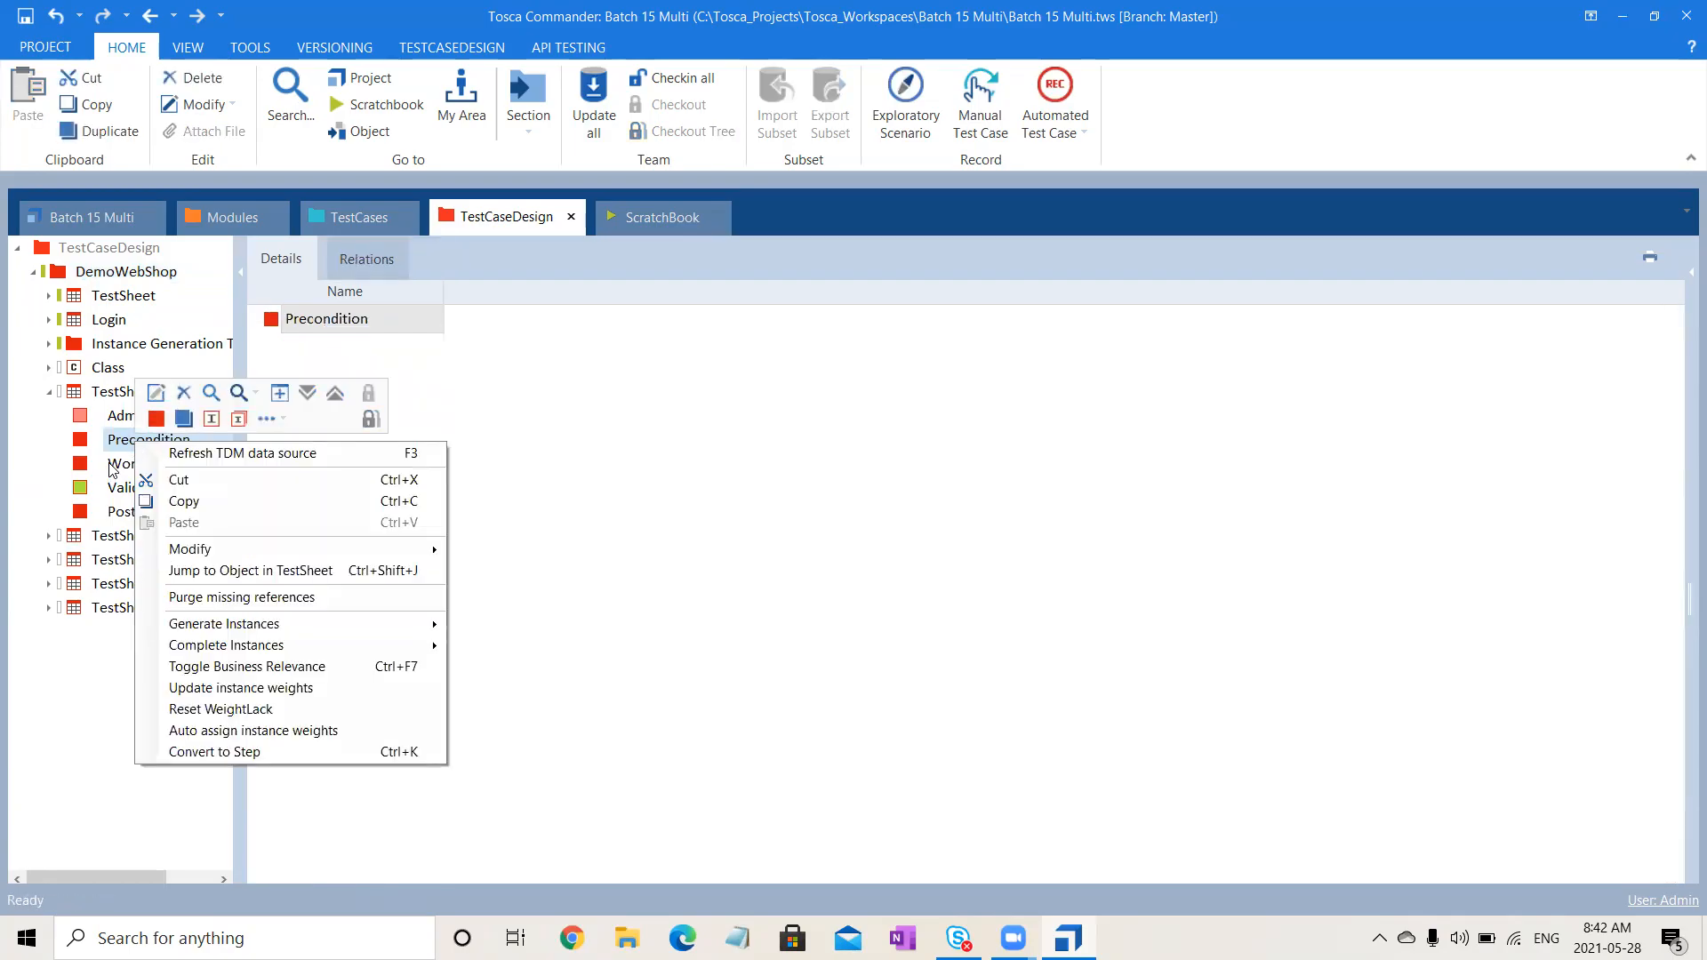
left_click(156, 418)
type("Url")
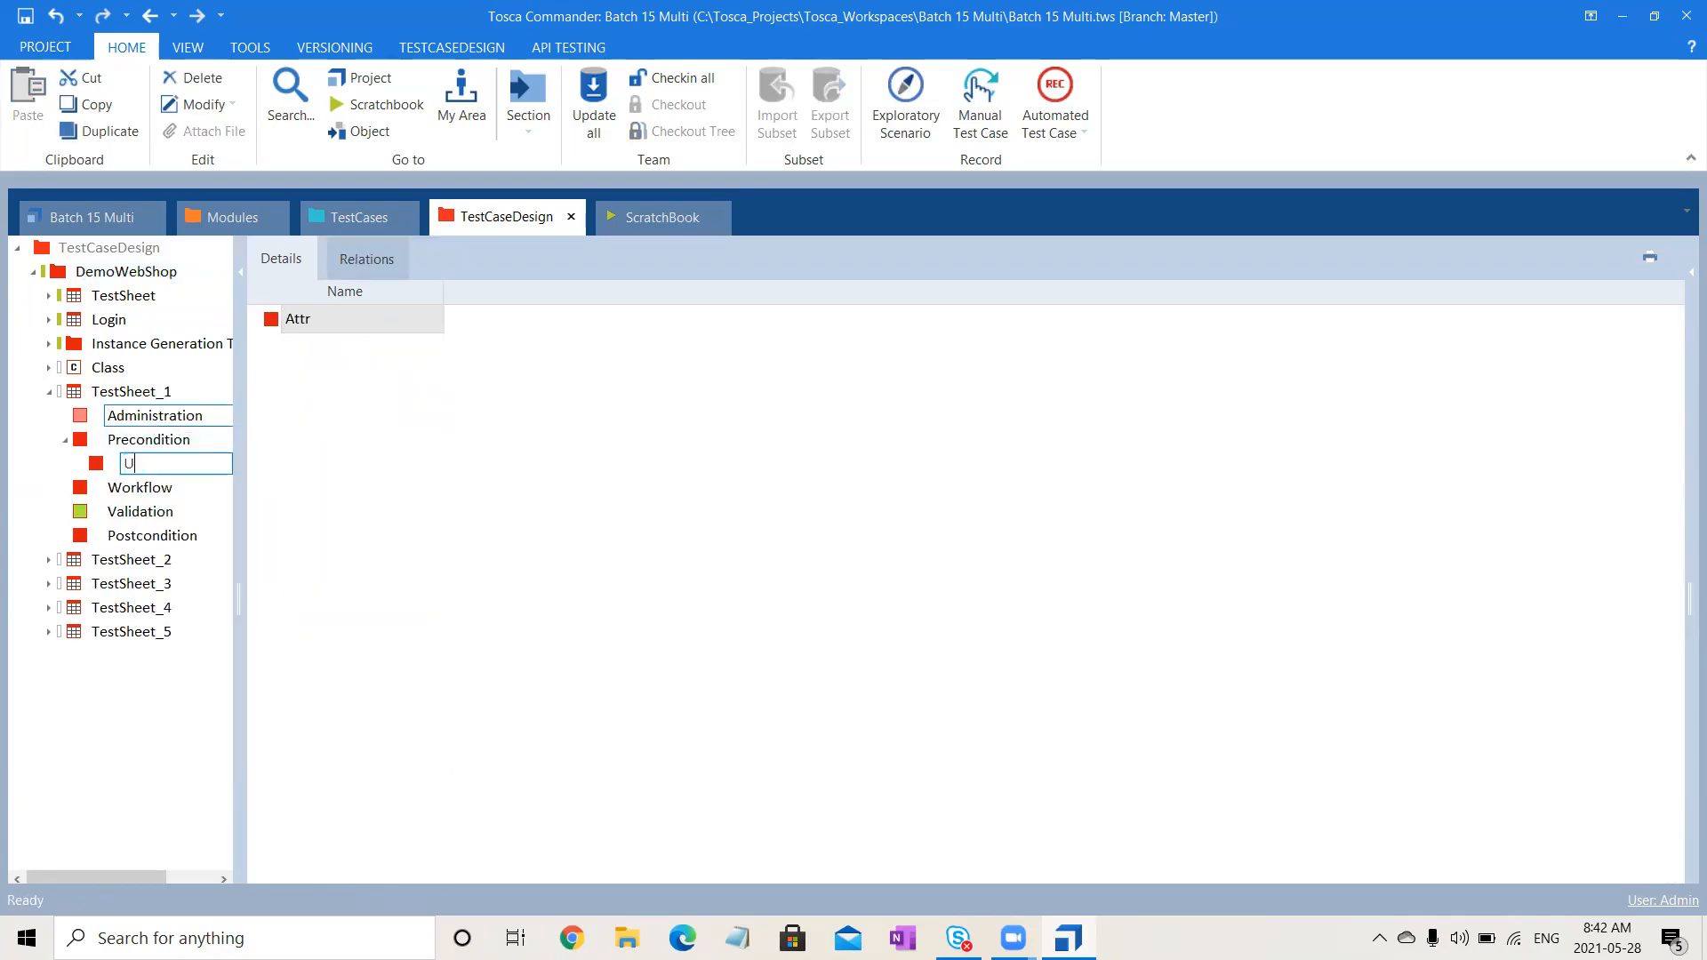
left_click(160, 438)
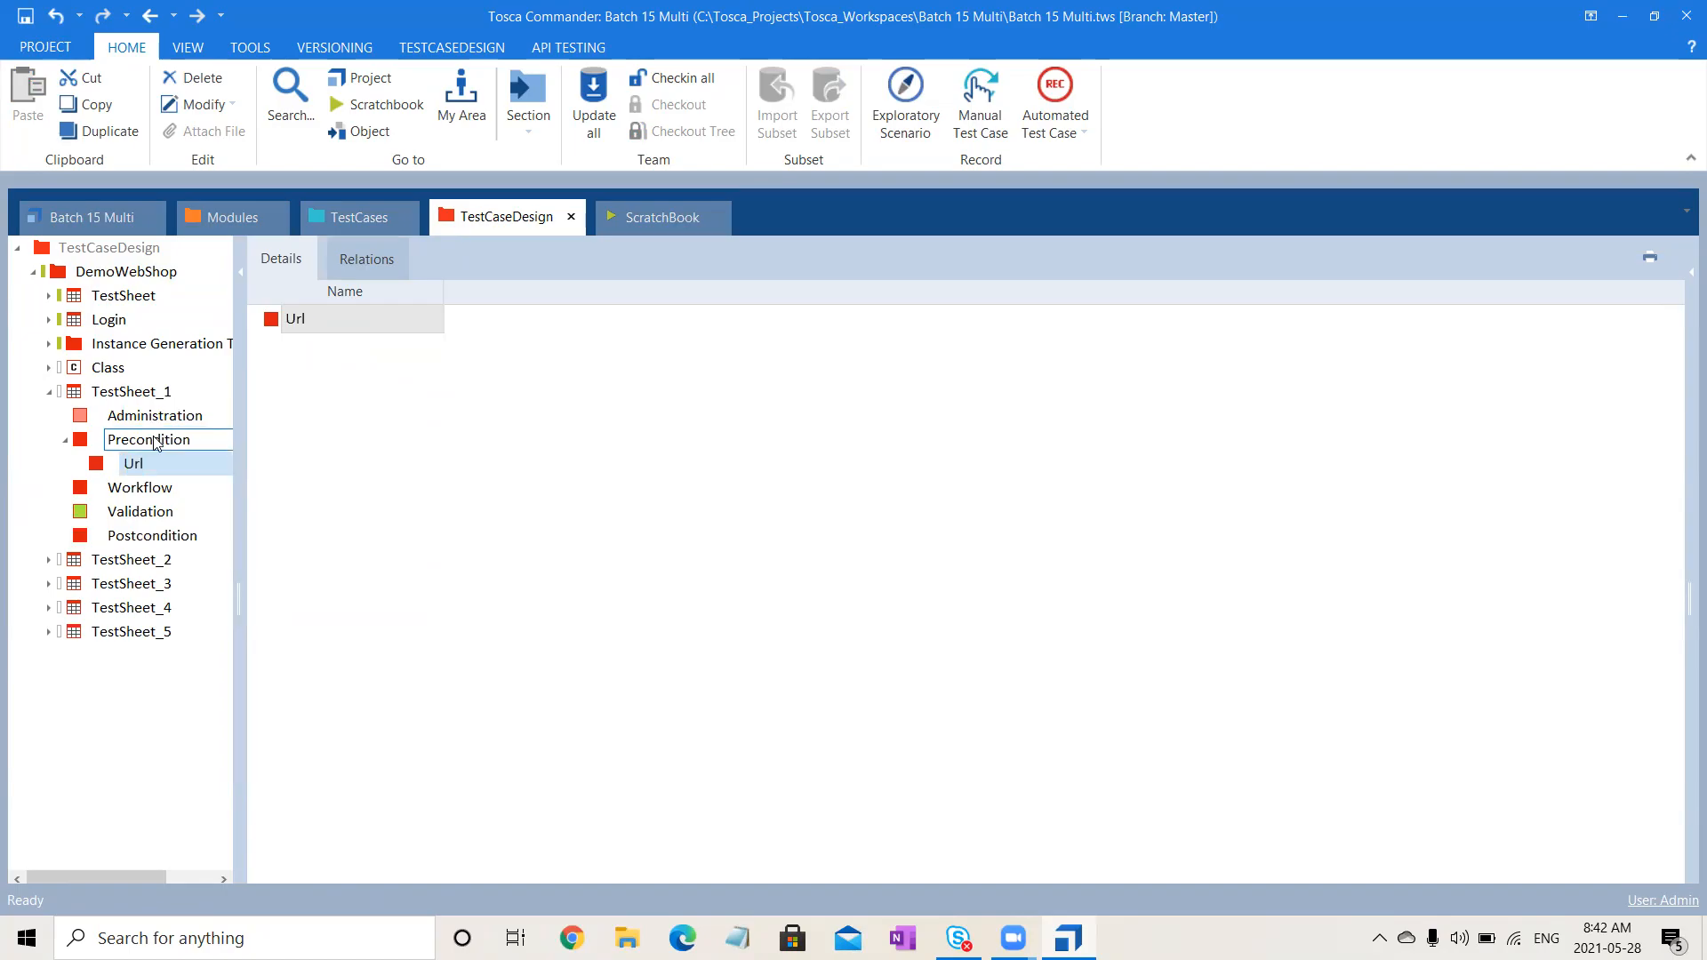
right_click(163, 436)
left_click(176, 416)
type("Email")
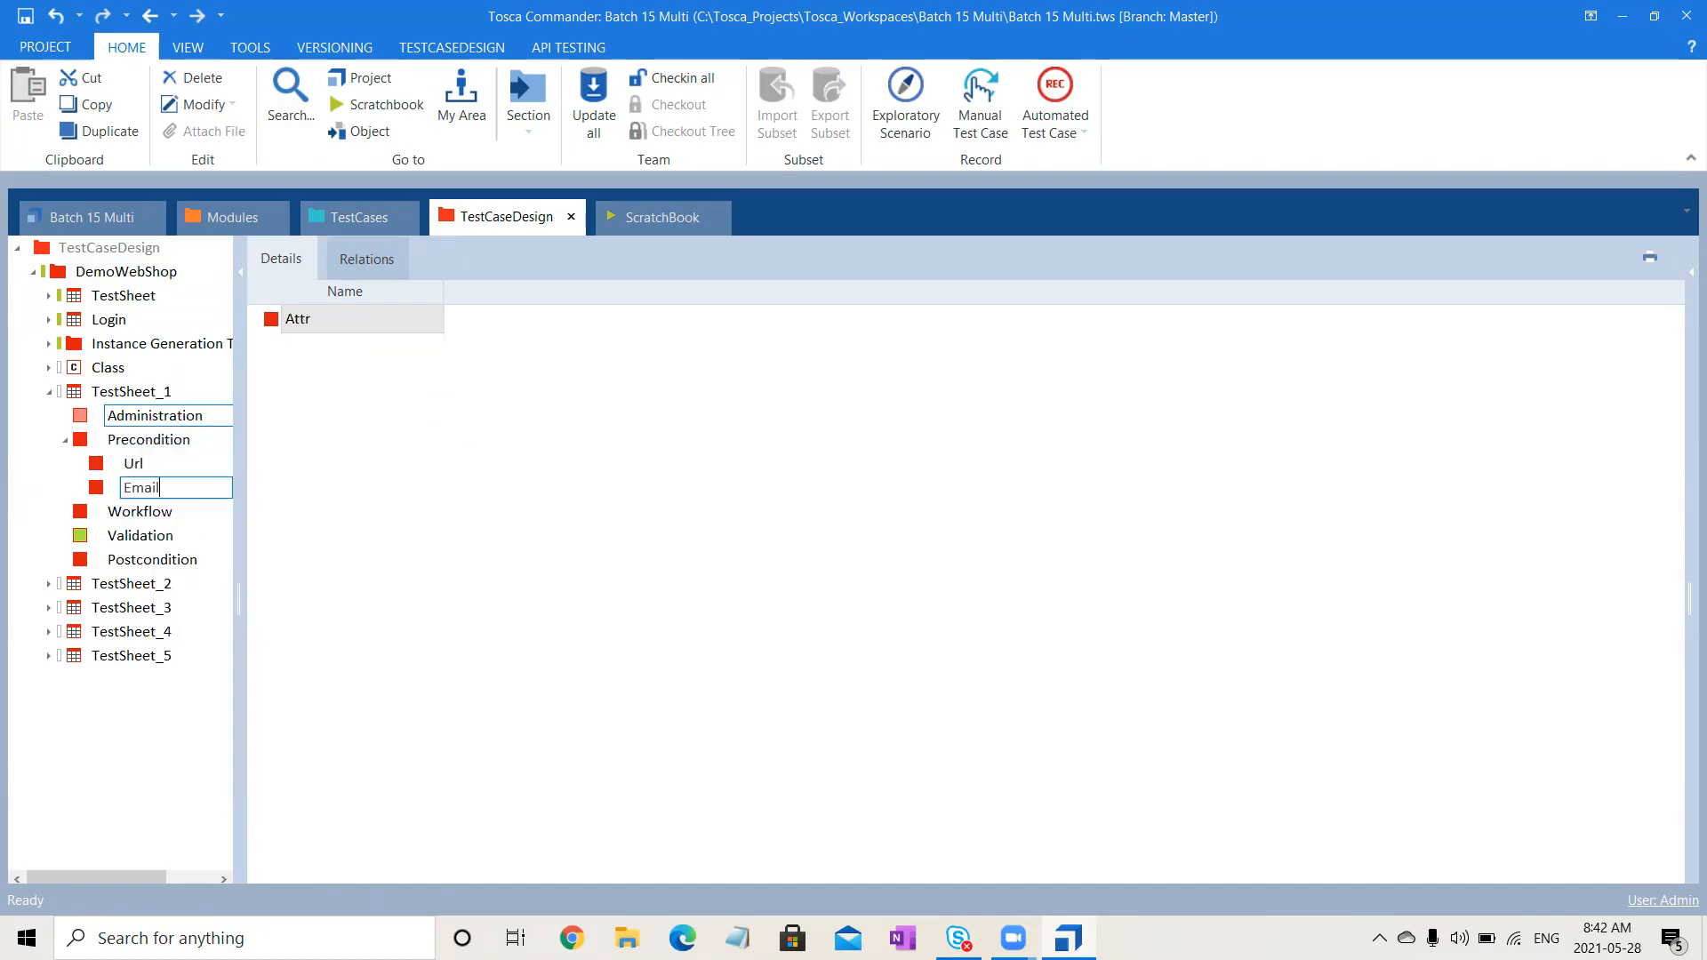
left_click(180, 449)
right_click(182, 453)
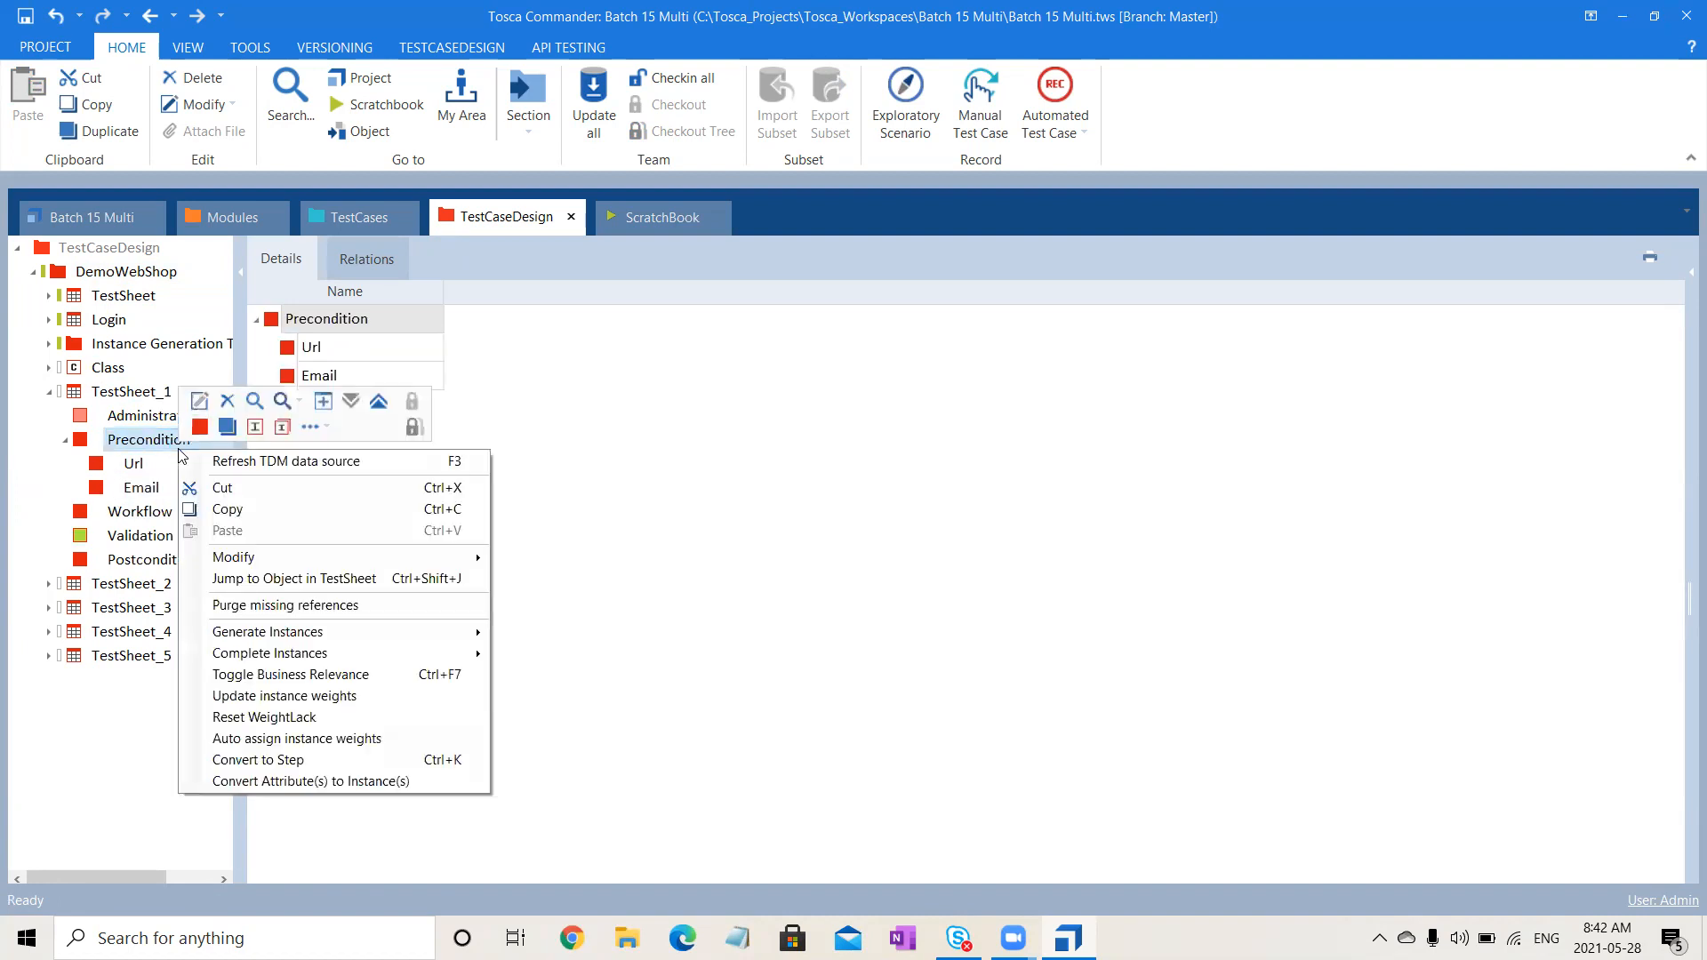
left_click(206, 435)
type("Password")
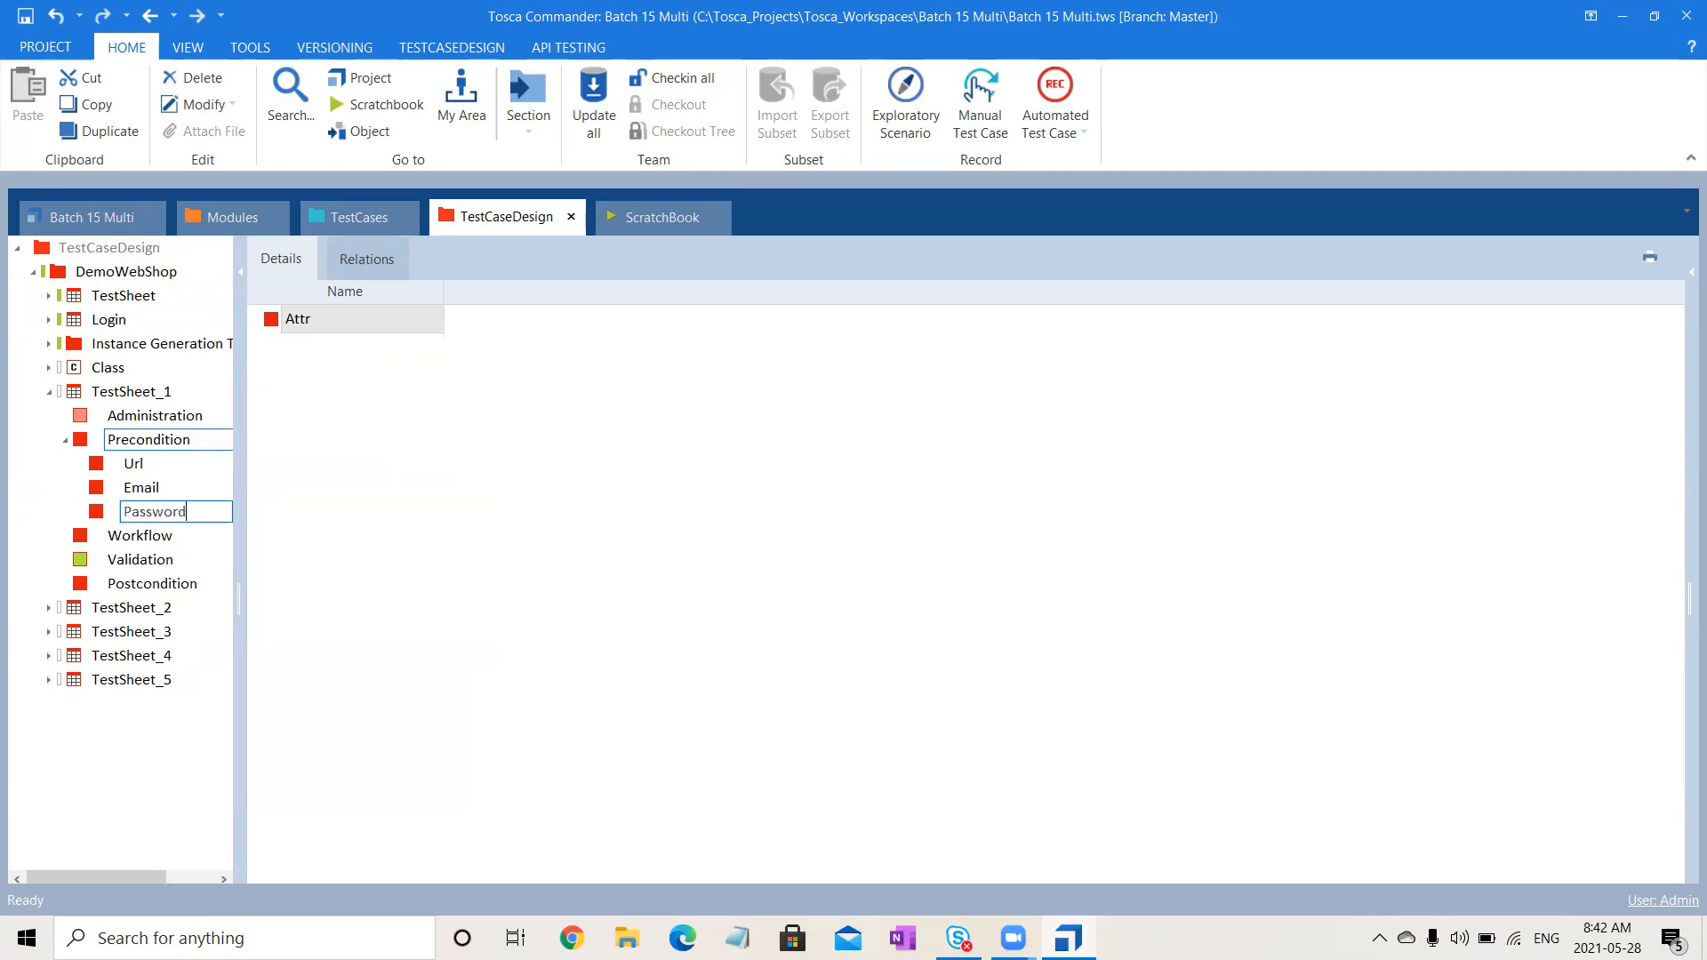
key("Return")
- Create SIT, UAT and Dev instances for the Url attribute
right_click(131, 466)
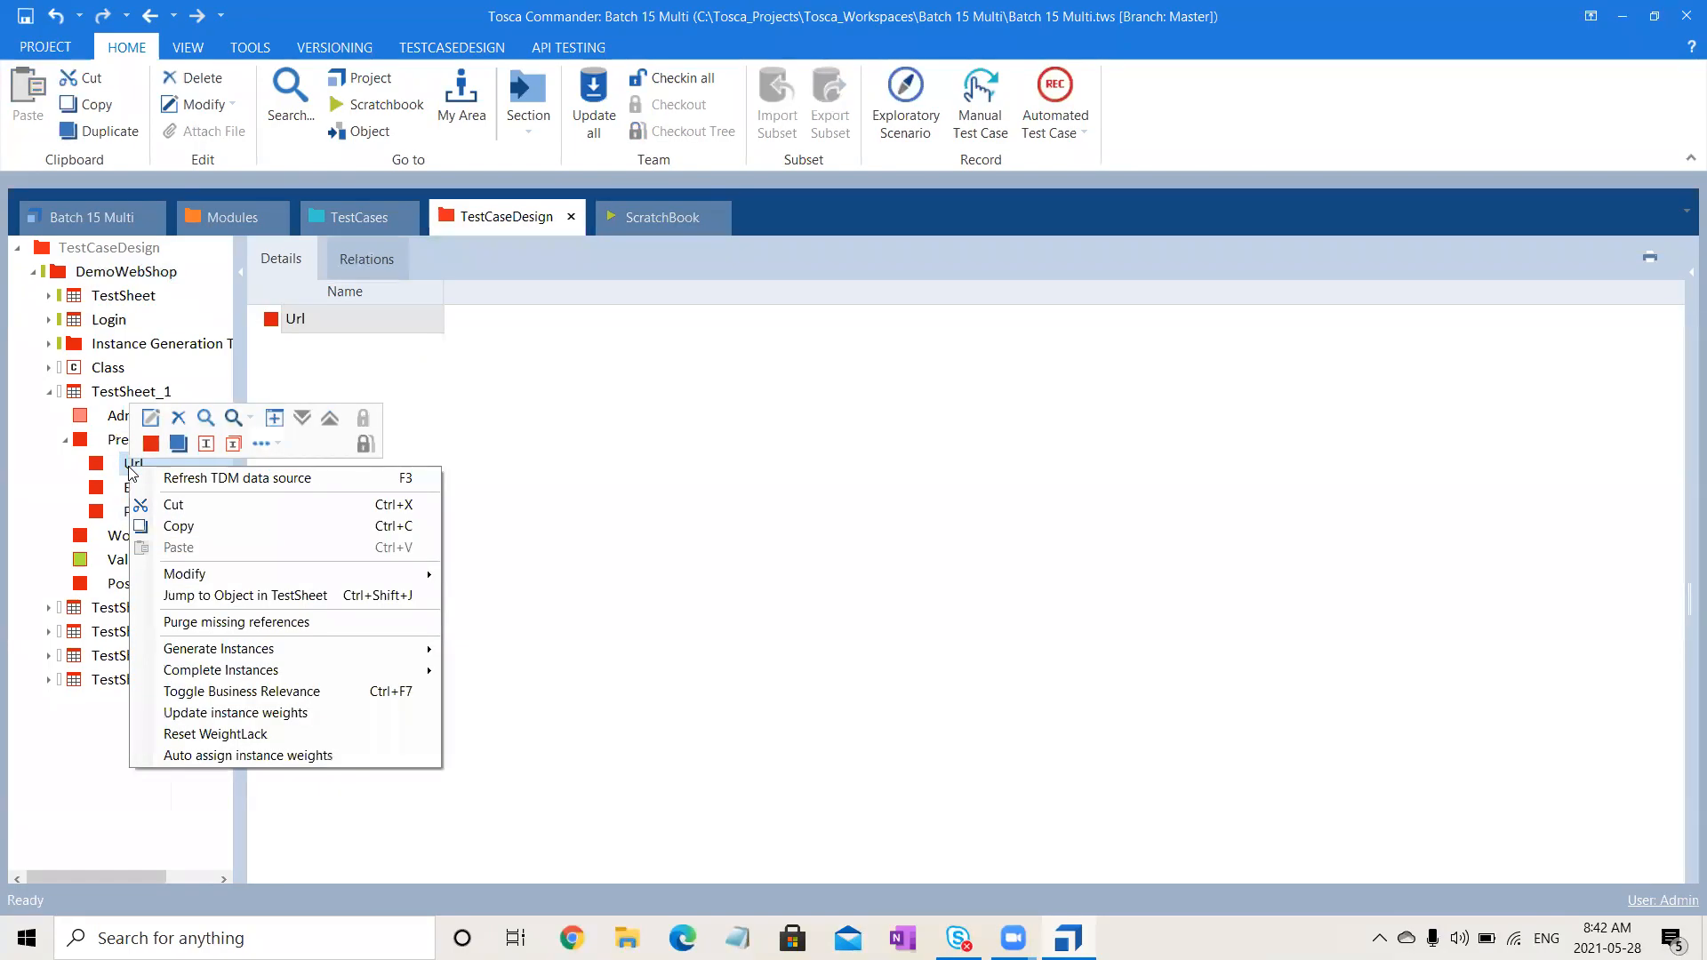
left_click(232, 443)
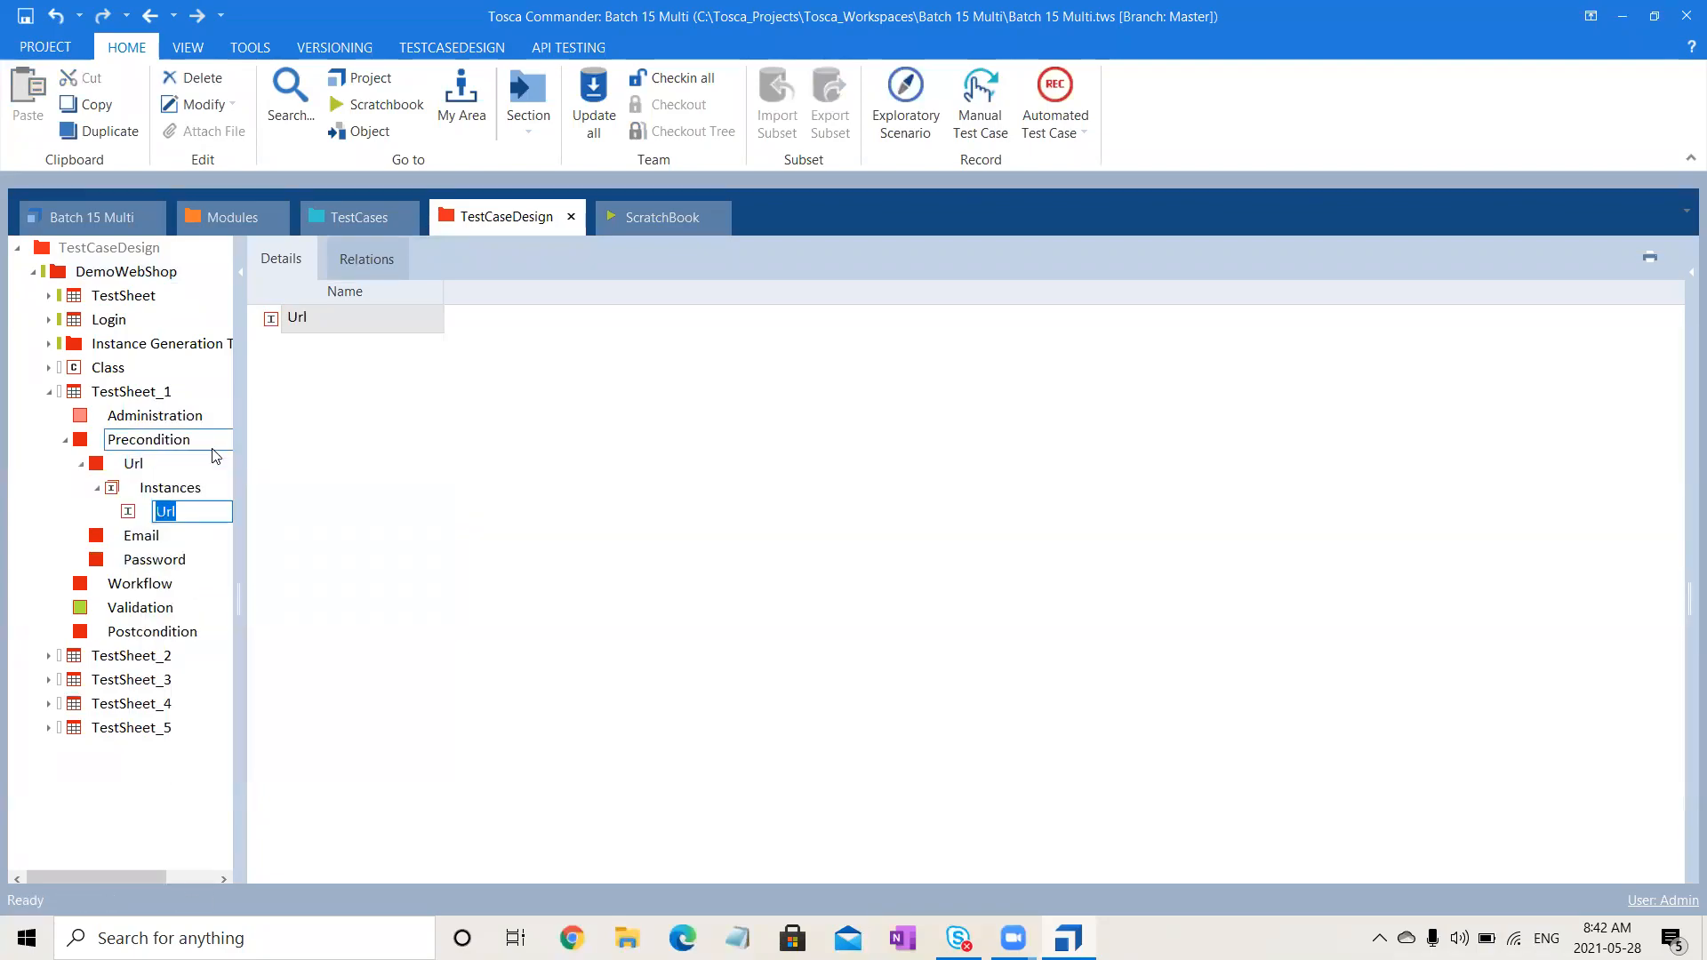
type("SIT")
key("Return")
left_click(190, 483)
right_click(190, 485)
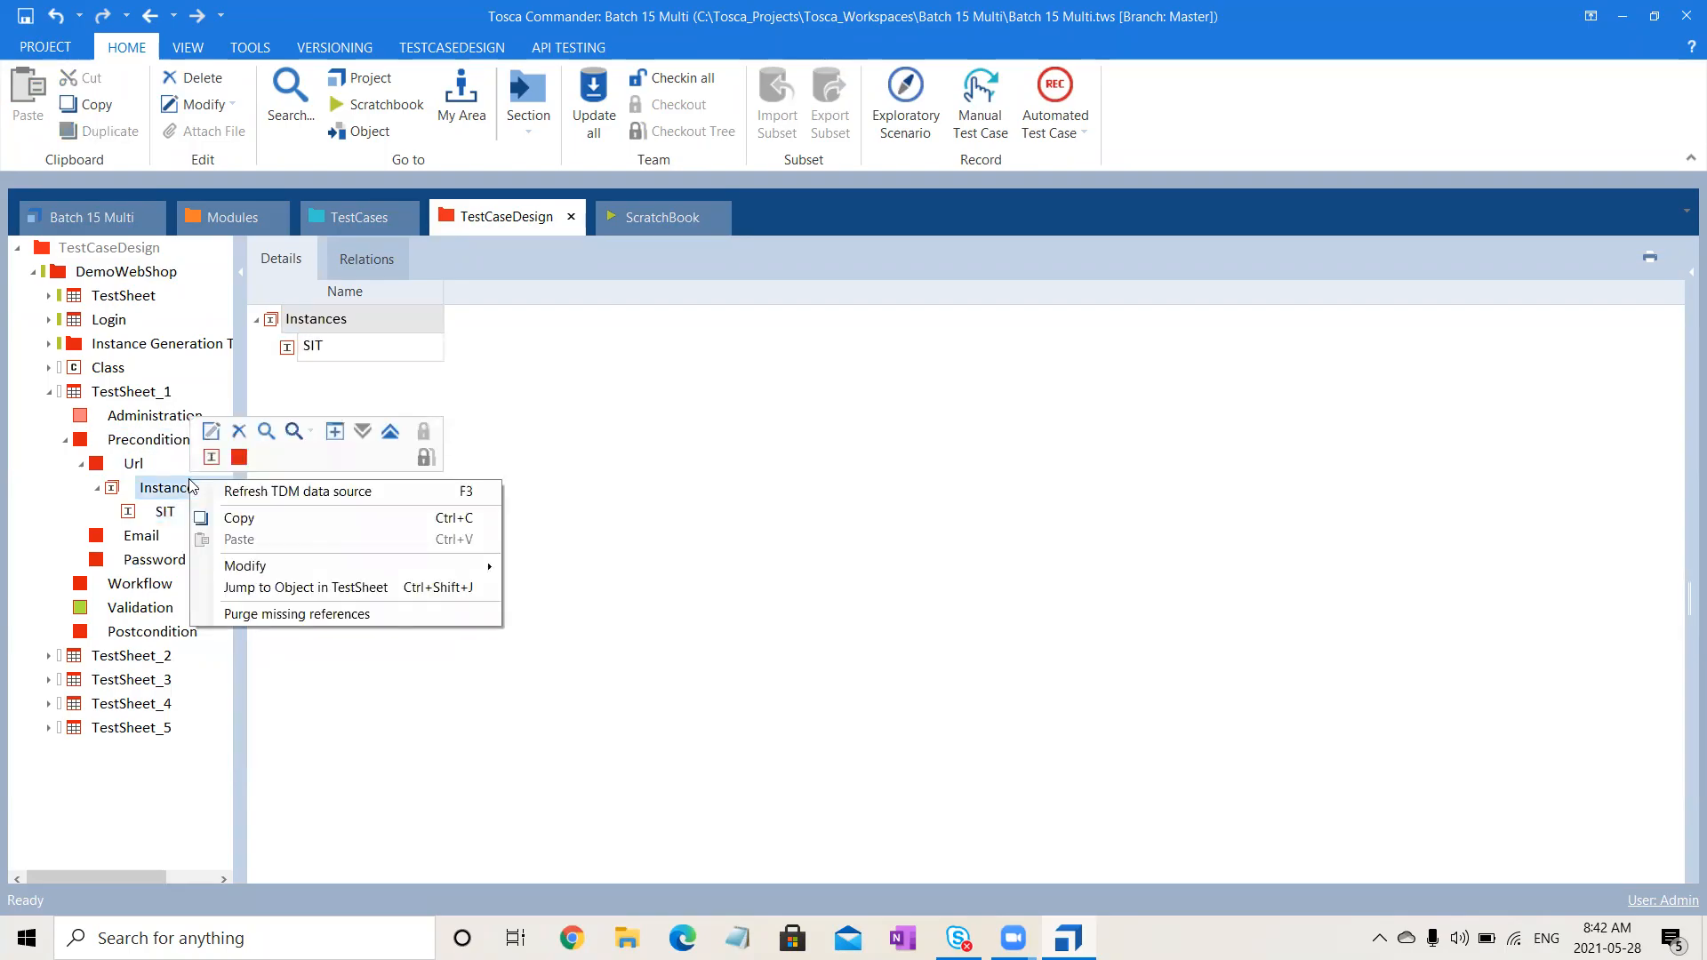
left_click(211, 457)
type("UA")
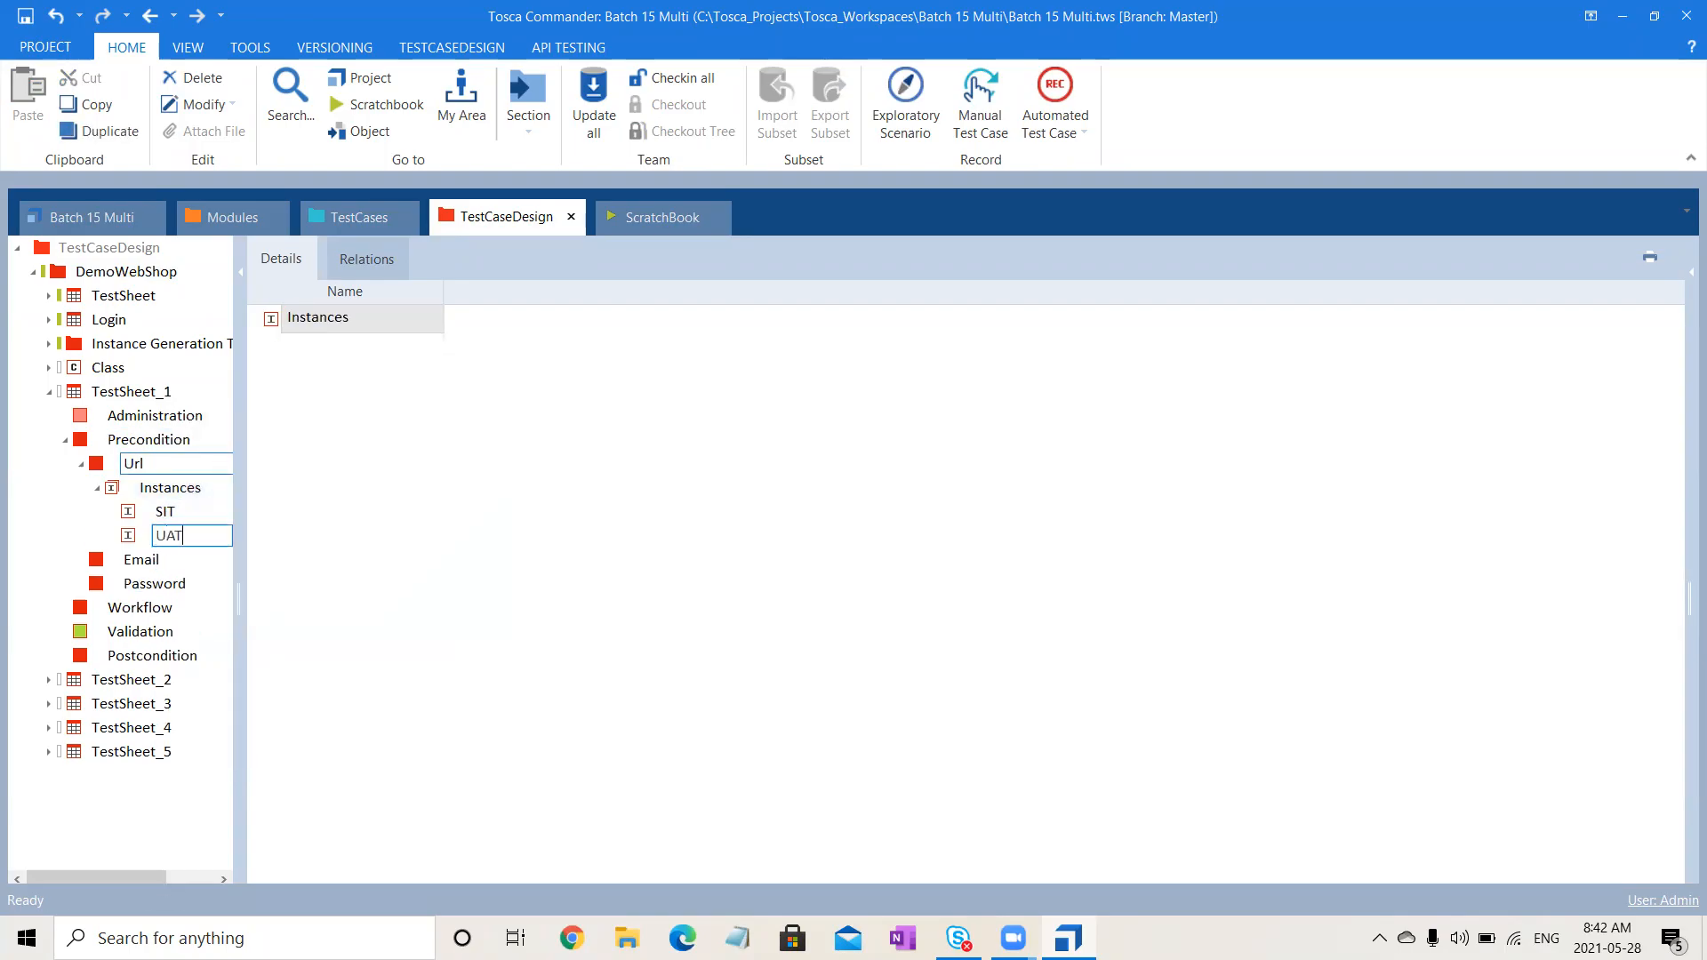
type("T")
key("Return")
left_click(194, 487)
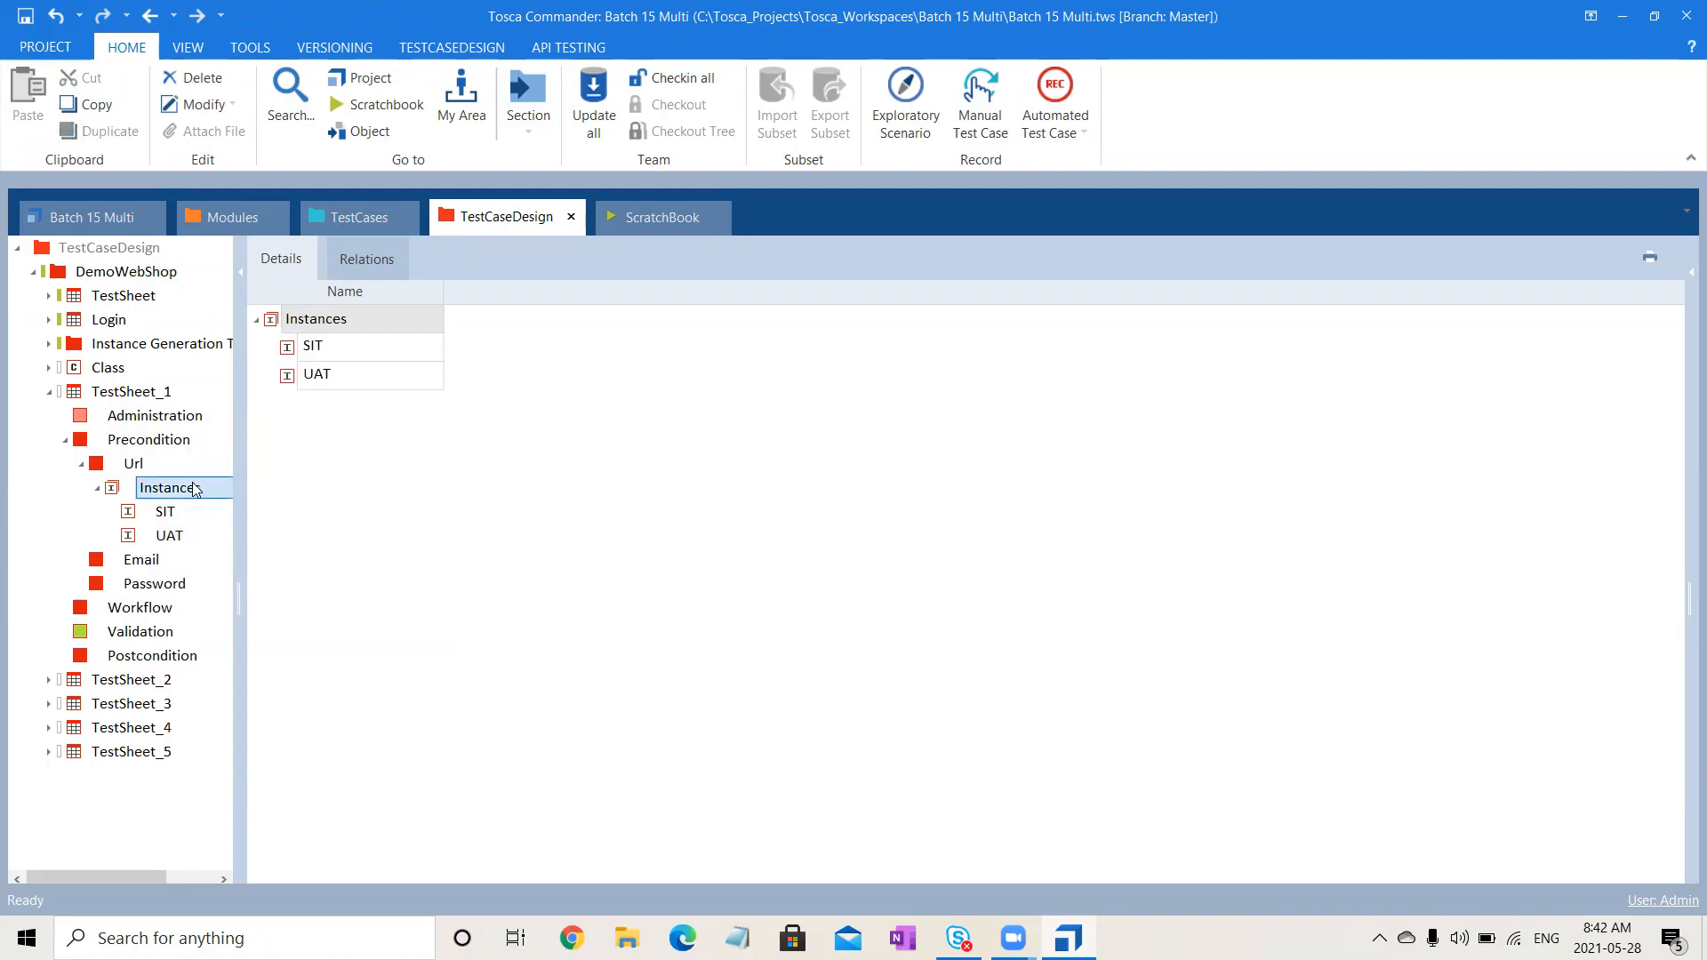
right_click(194, 487)
left_click(216, 460)
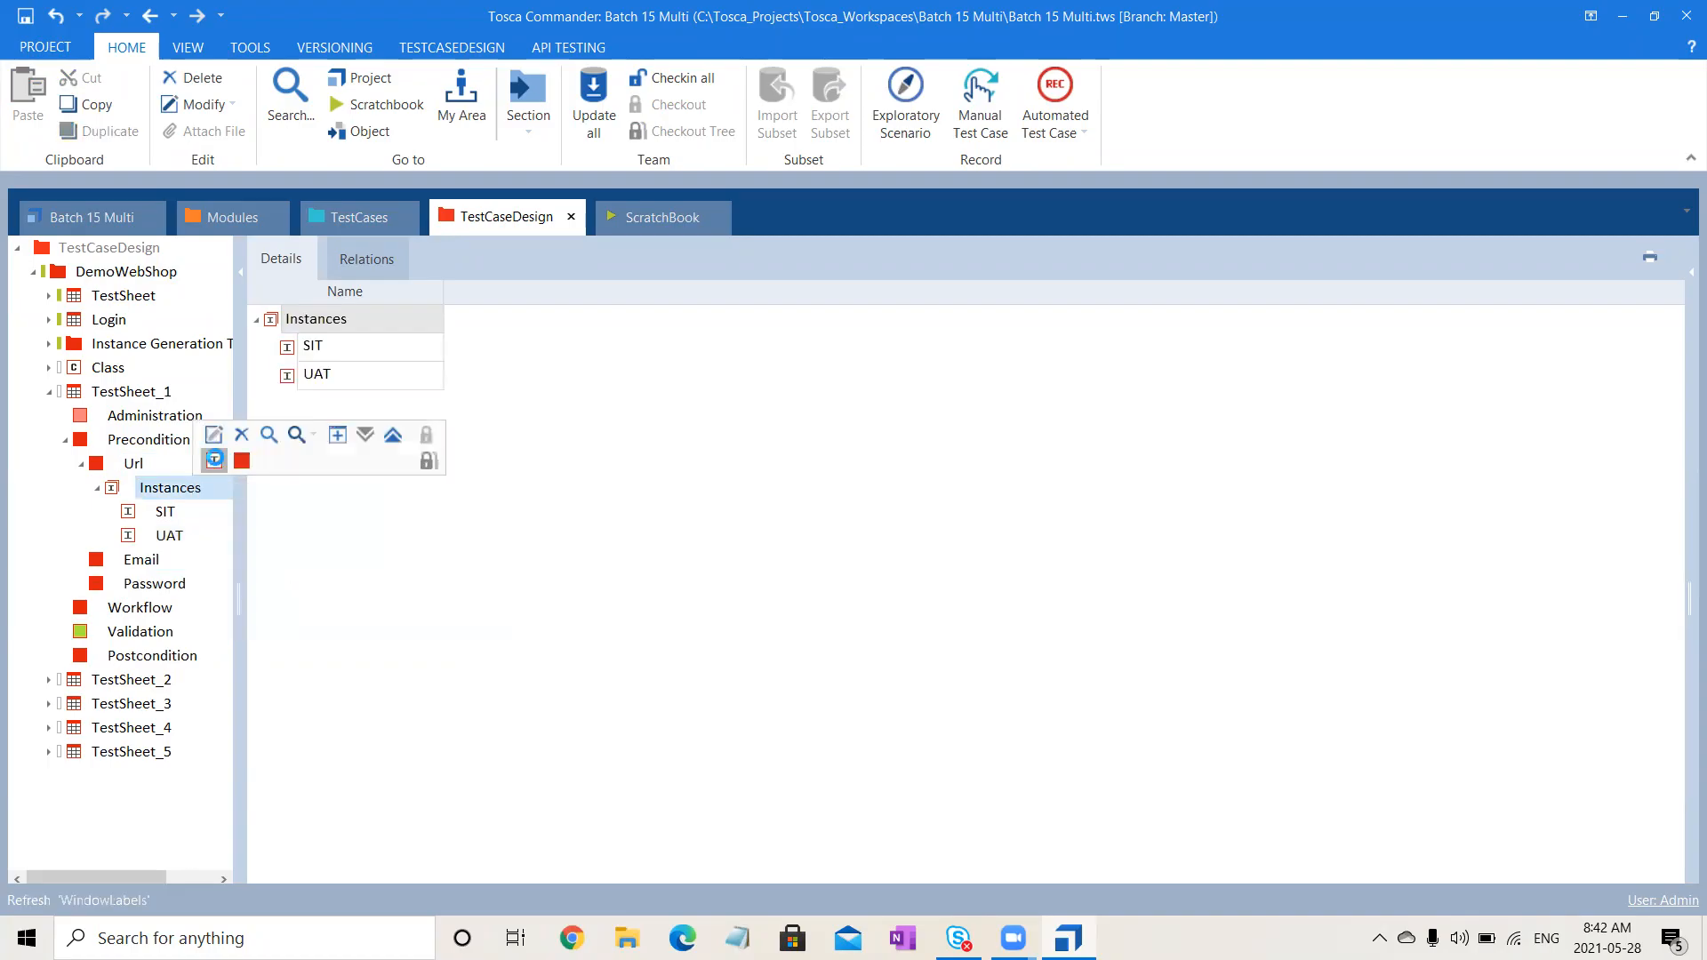
type("Dev")
key("Return")
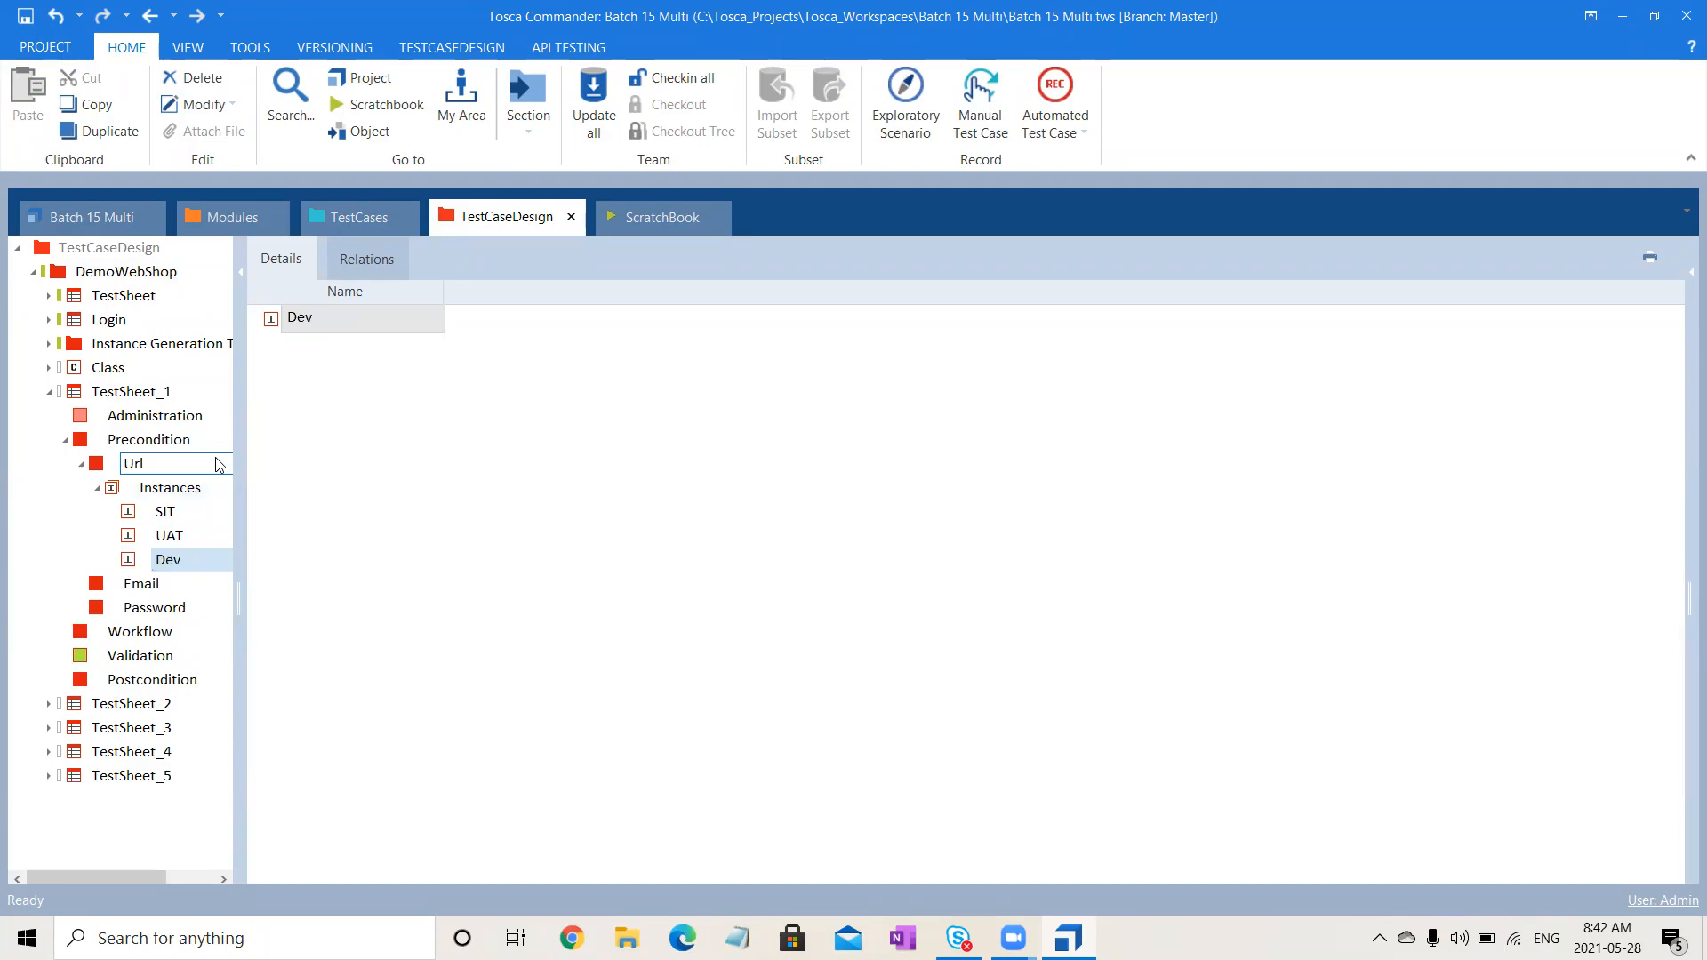
- Paste Url's SIT, UAT and Dev instances into Email and Password, then collapse Url
left_click(175, 491)
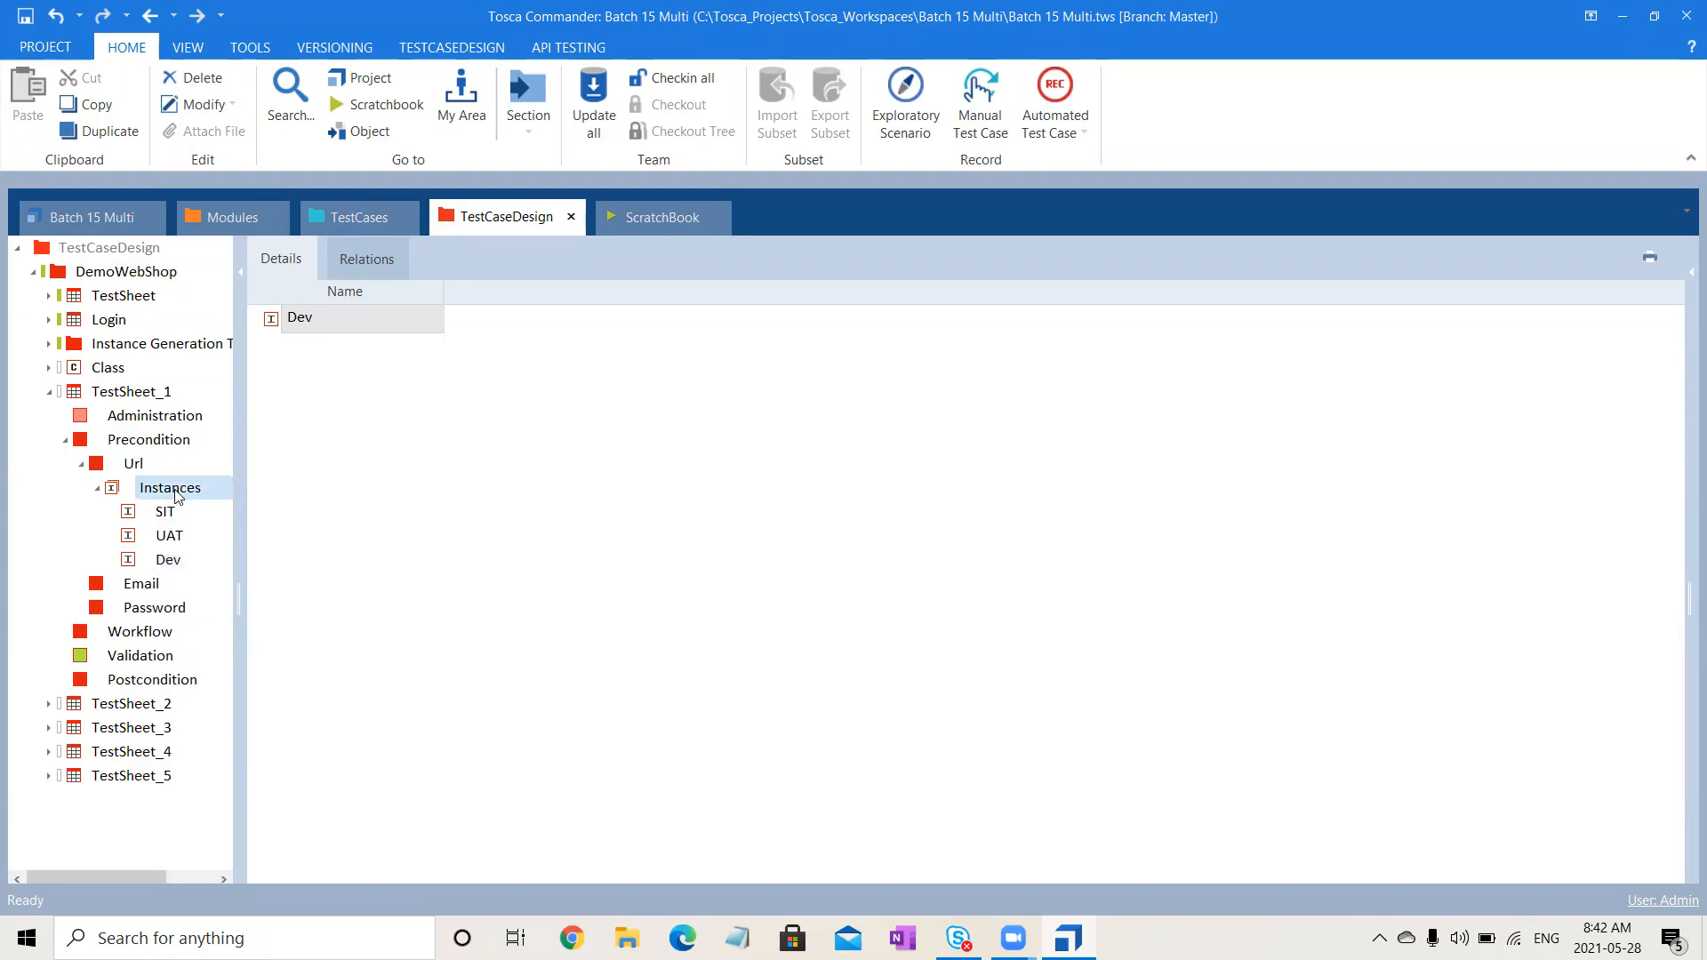
left_click(149, 589)
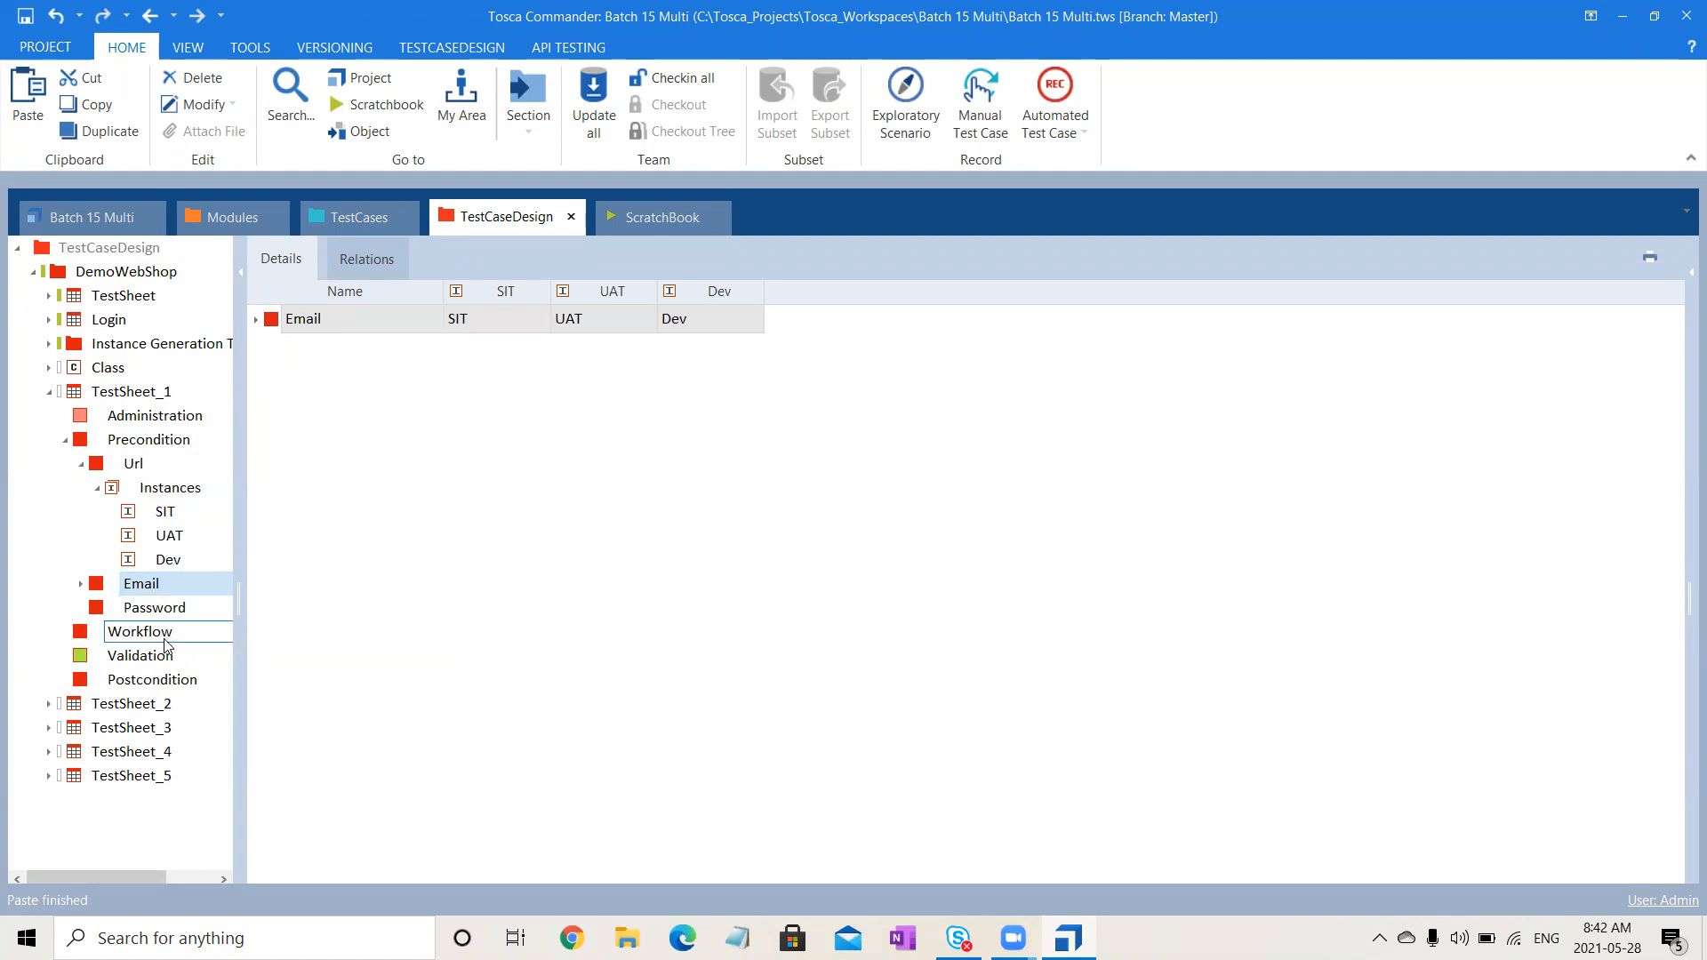
left_click(171, 613)
key("ctrl+v")
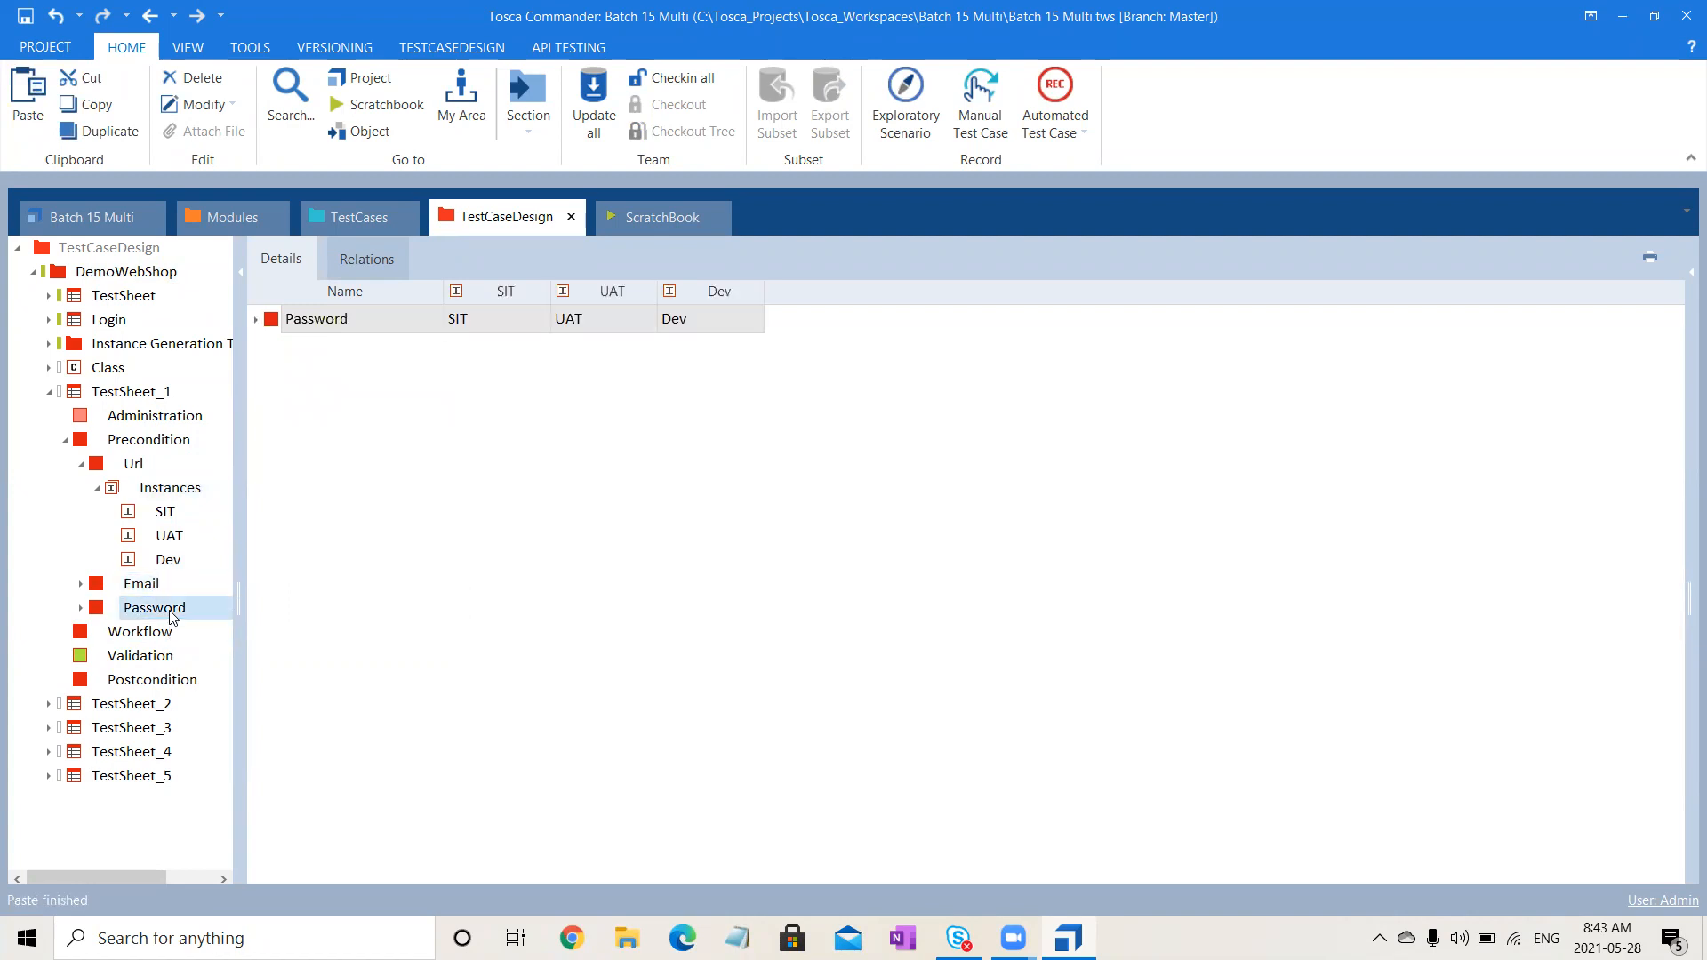
left_click(534, 553)
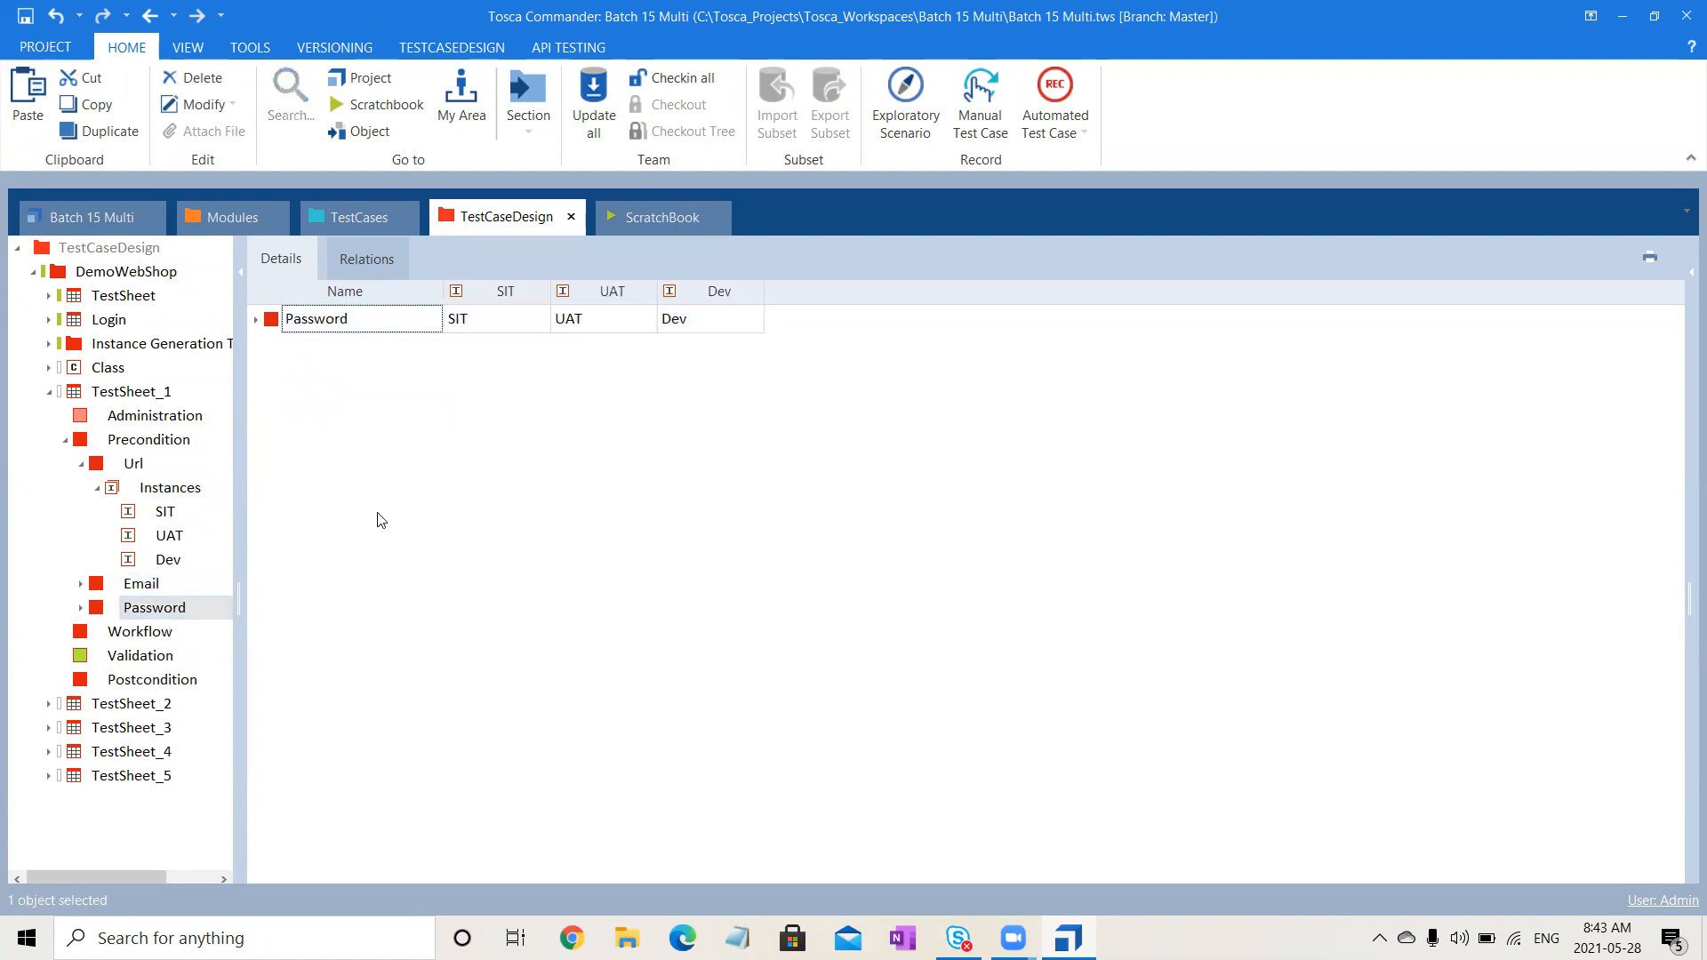
left_click(160, 513)
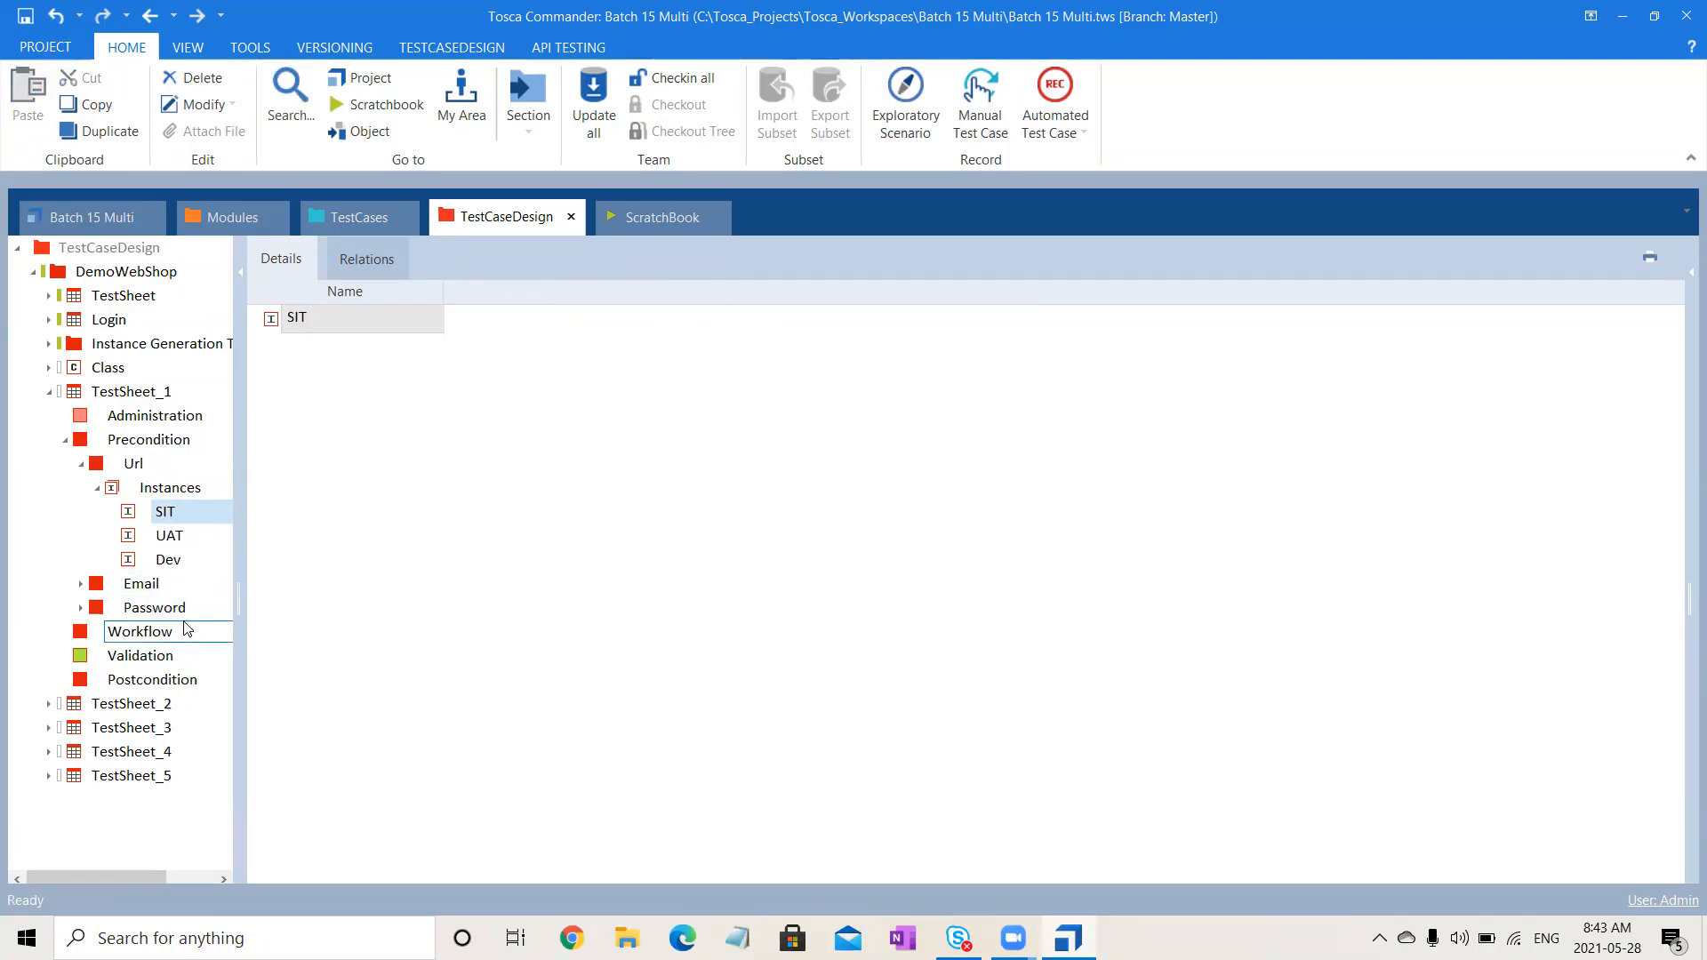
left_click(81, 464)
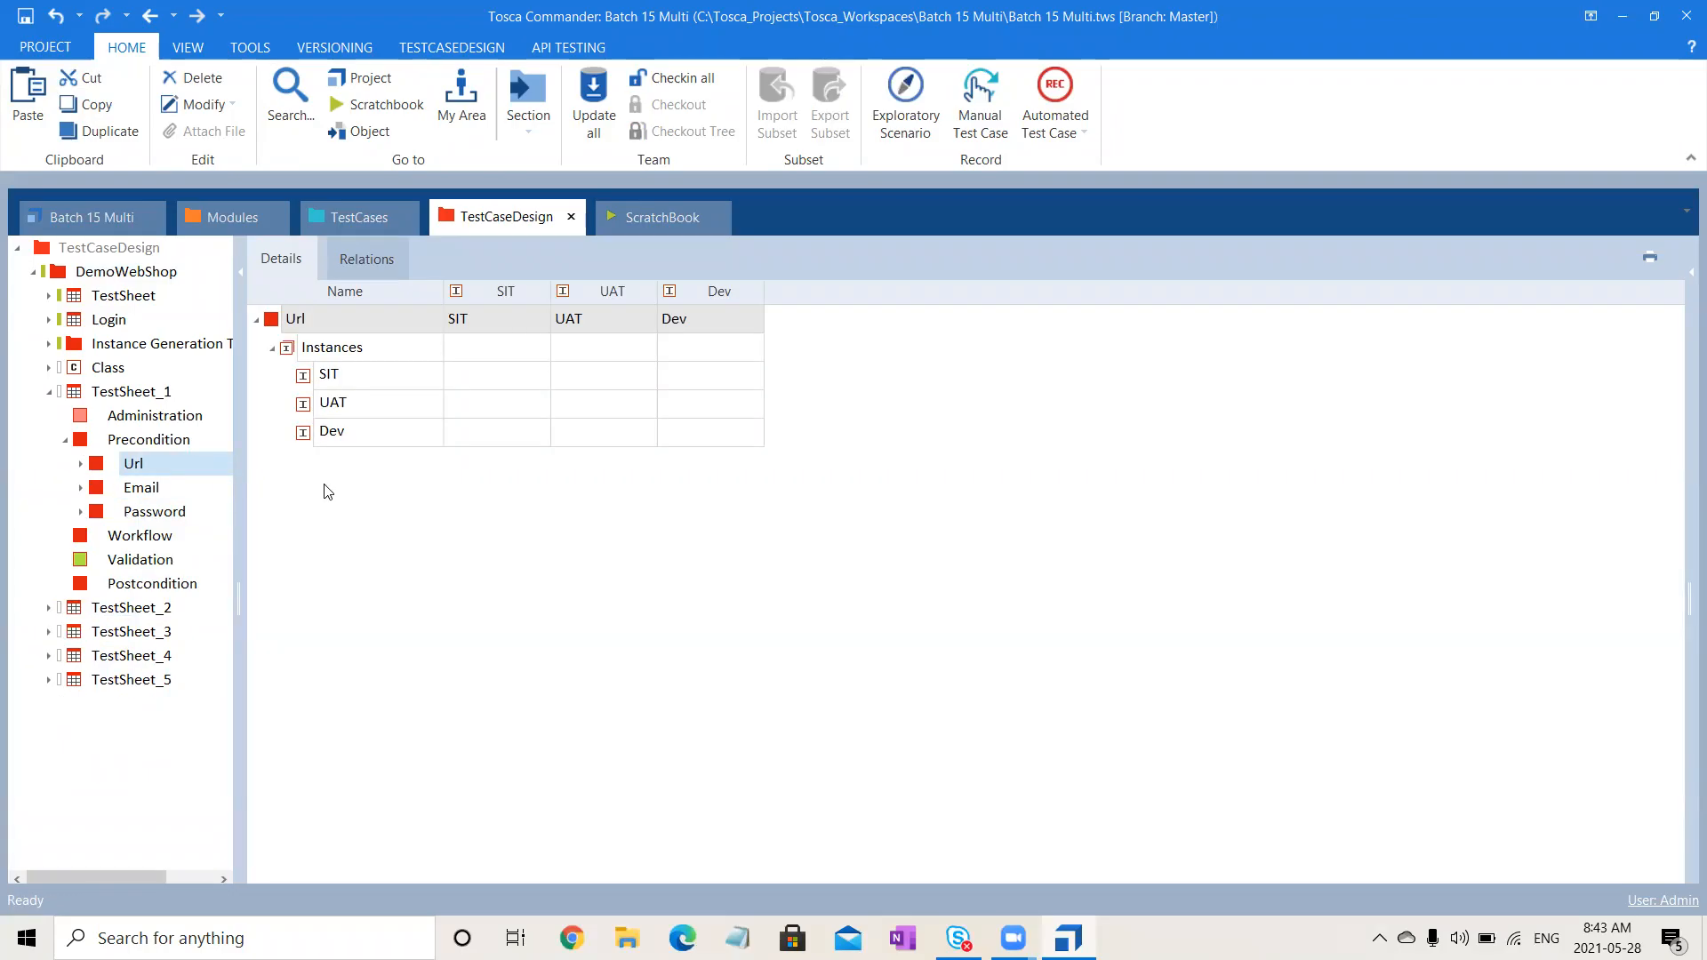
left_click(136, 463)
- Copy Url, Email and Password into the Preconditions of TestSheet_2 and TestSheet_3
key("shift+Down")
key("shift+Down")
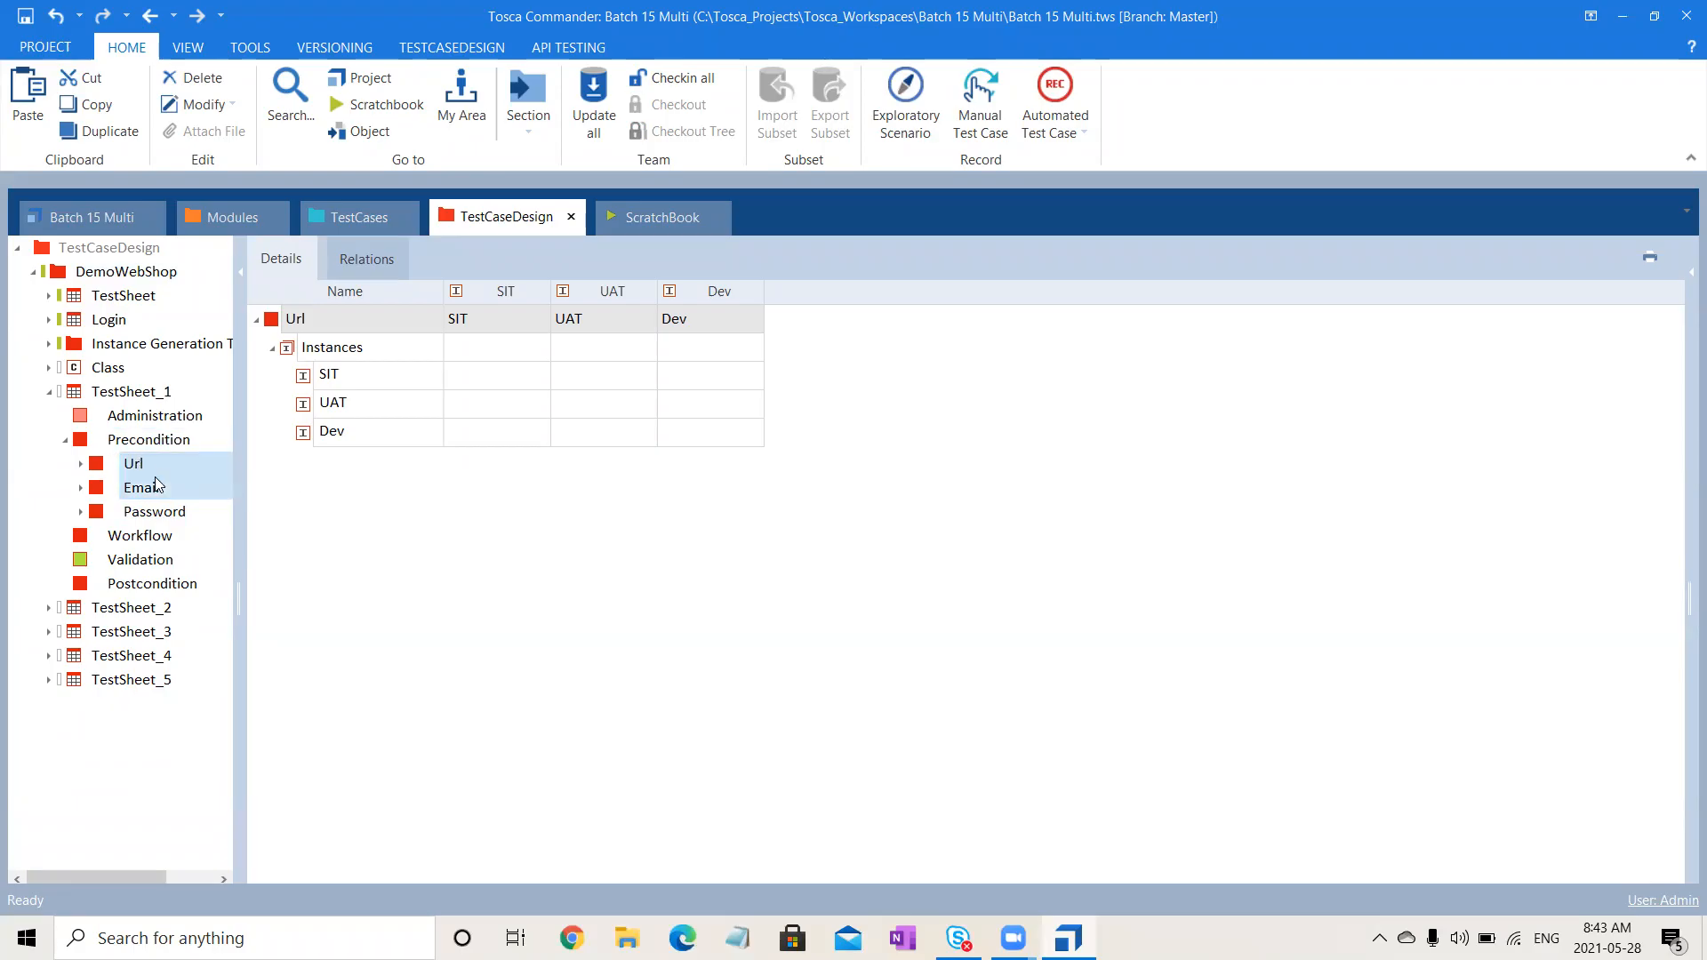
key("ctrl+c")
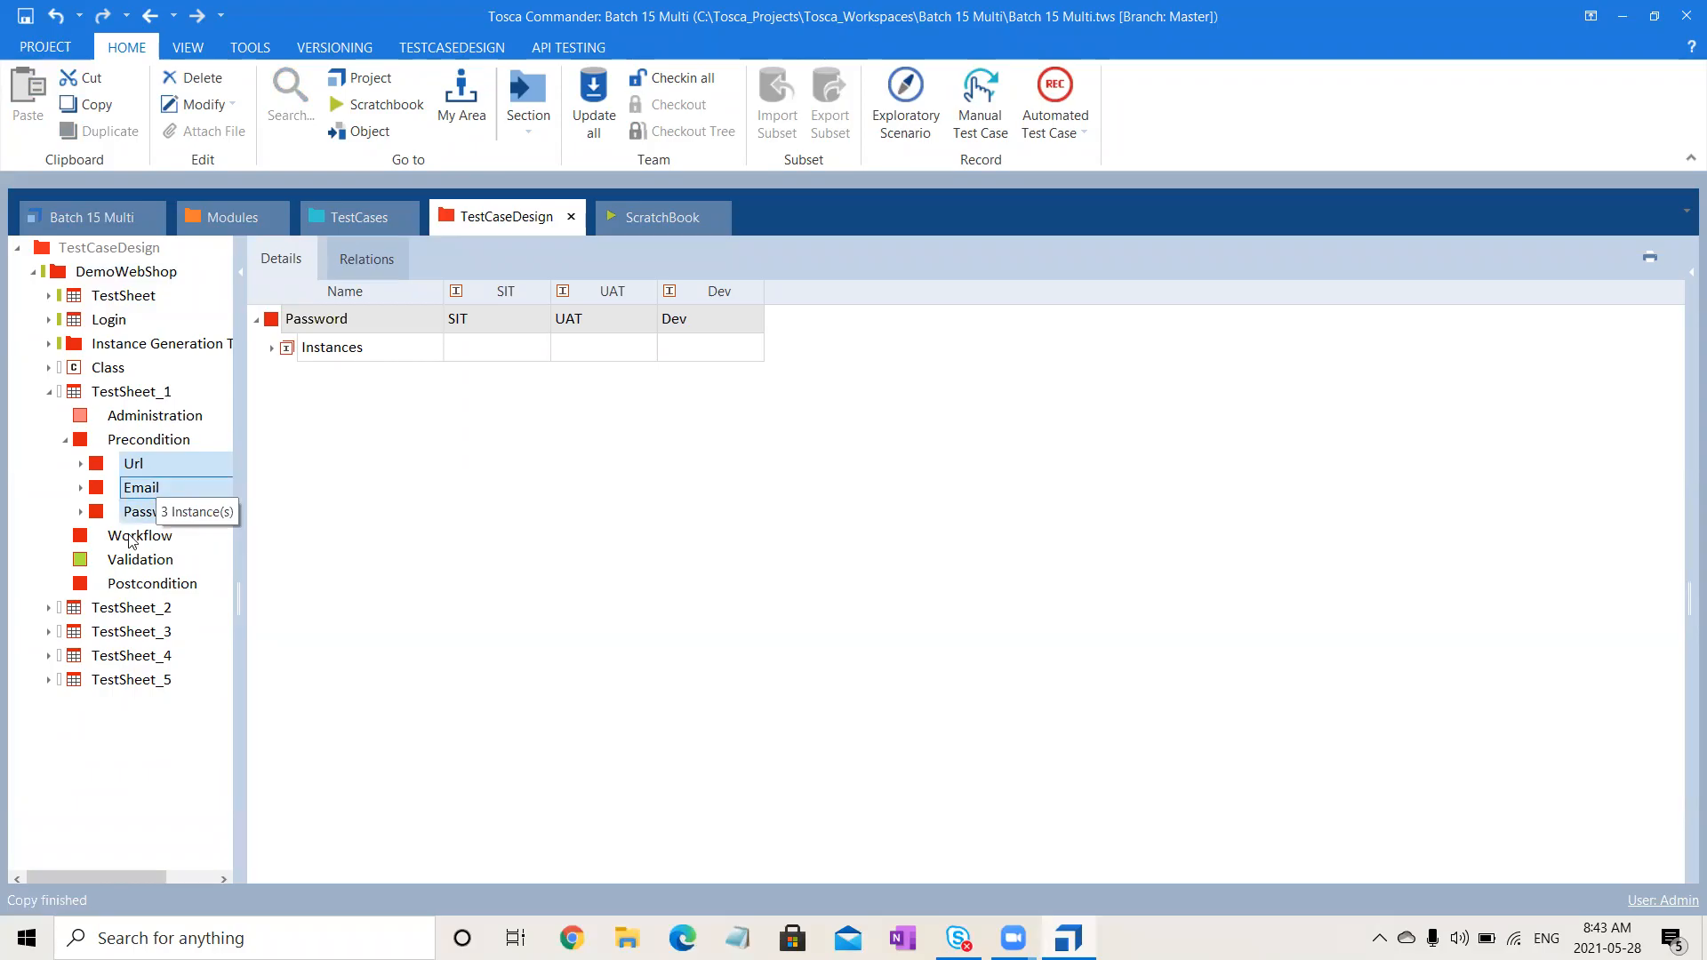
left_click(49, 610)
left_click(151, 657)
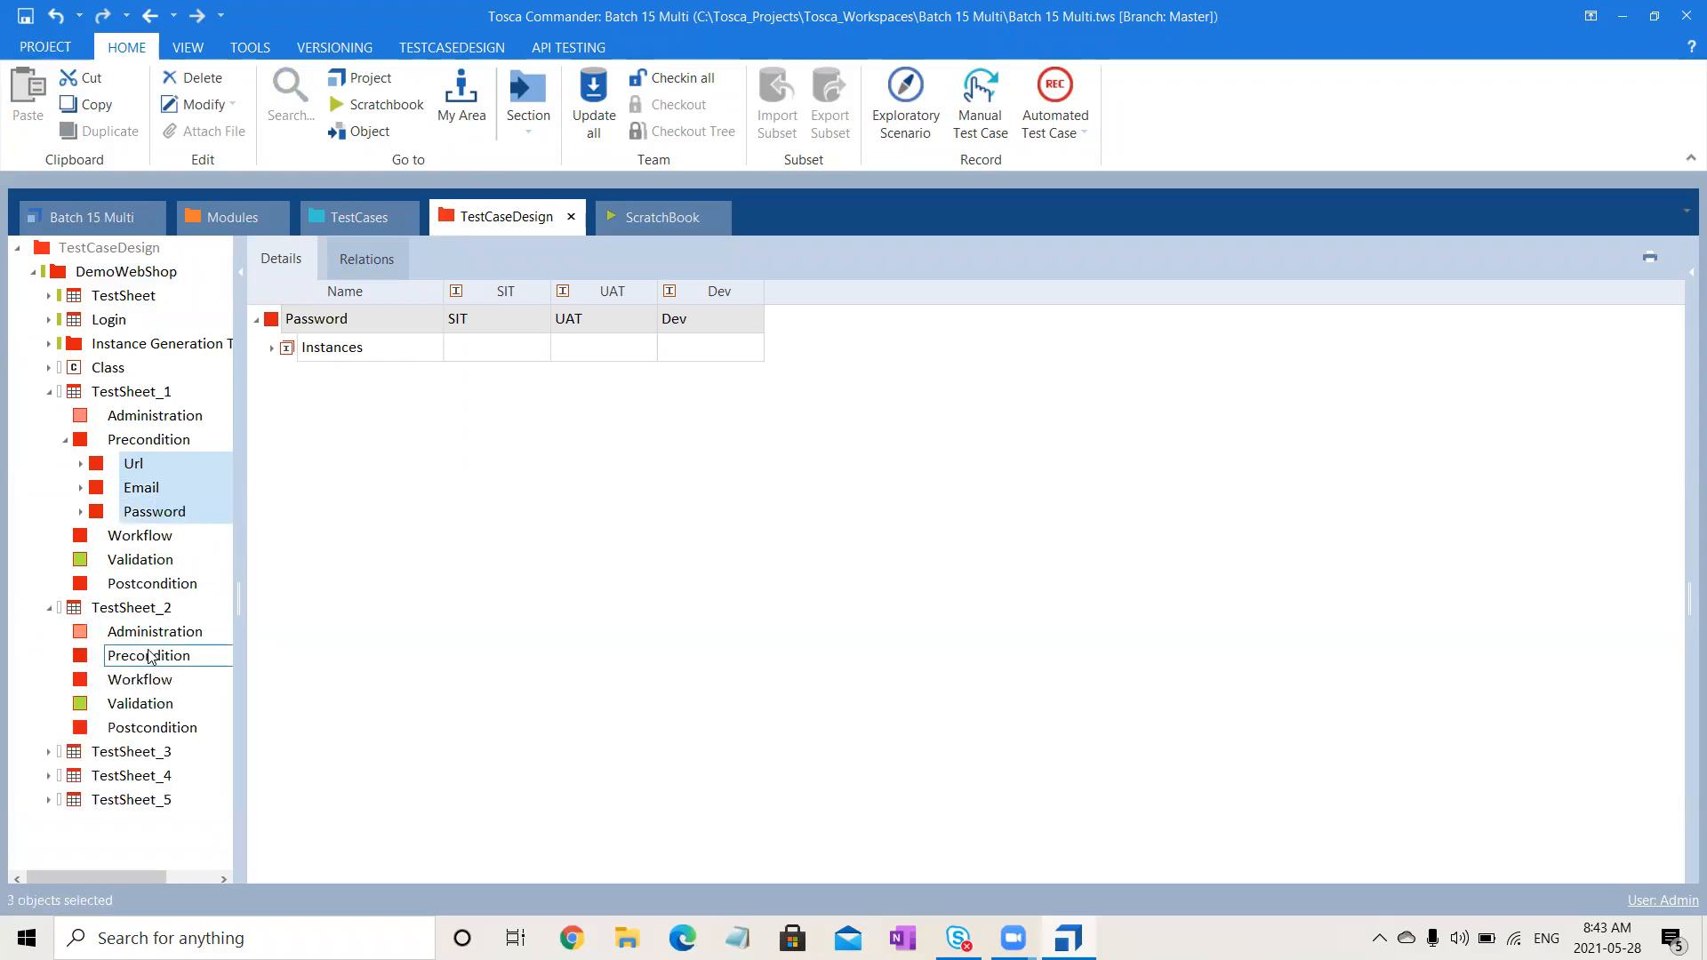
key("ctrl+v")
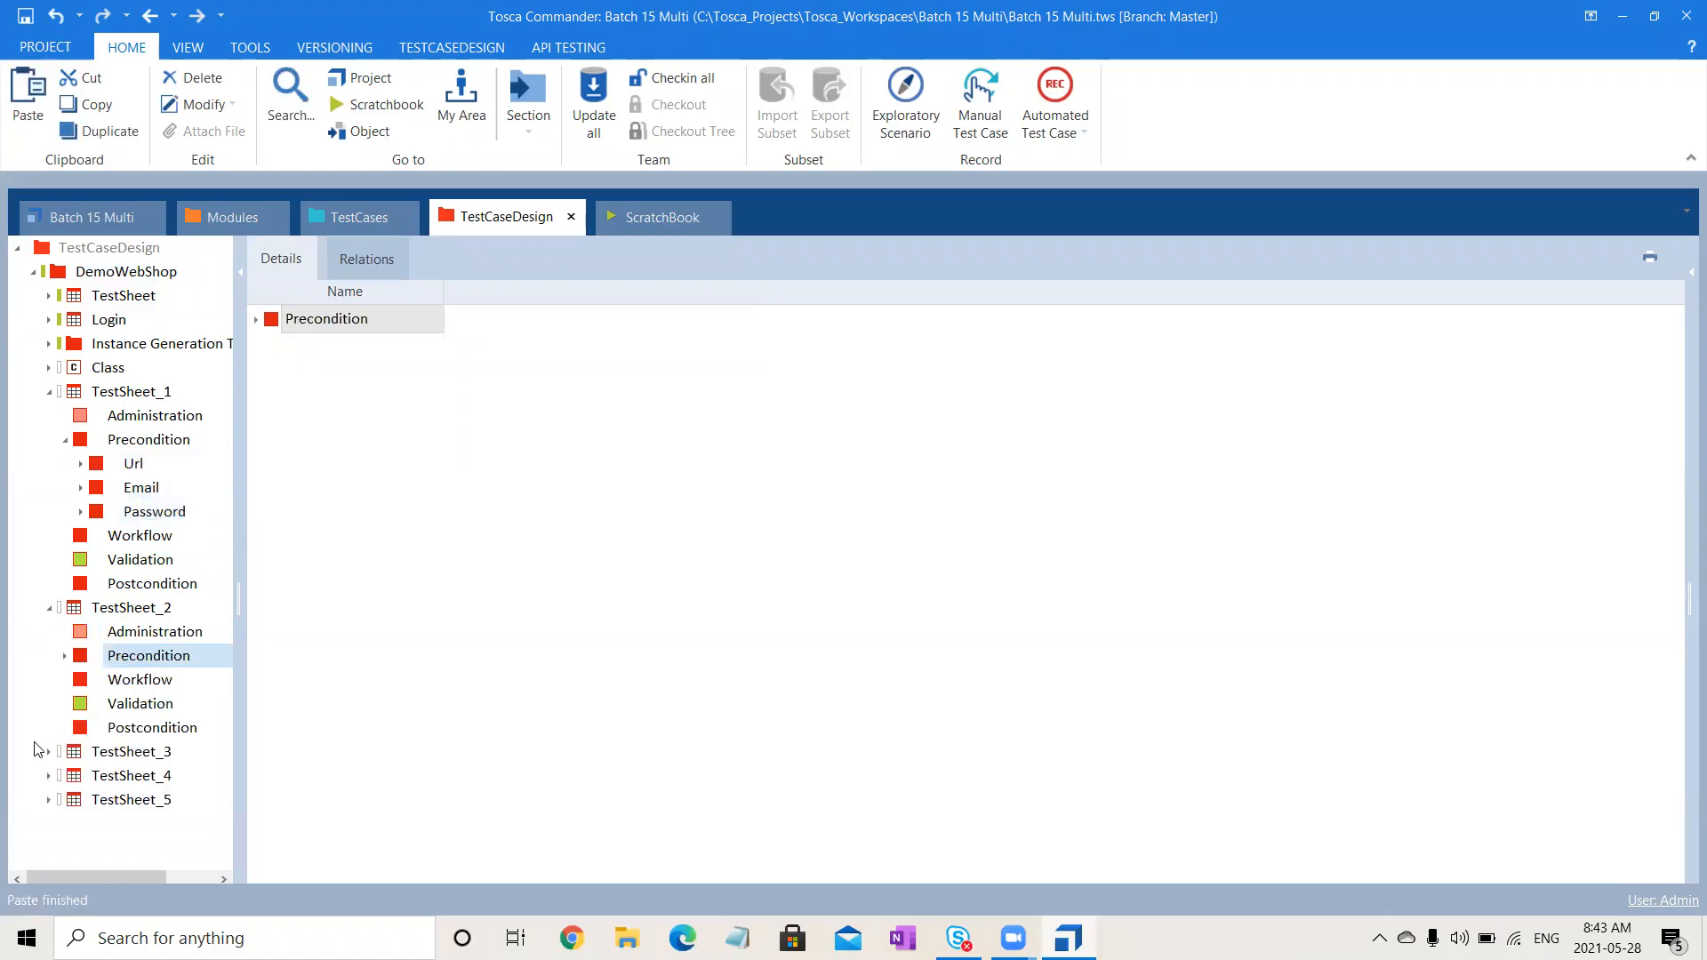
left_click(49, 752)
left_click(144, 804)
key("ctrl+v")
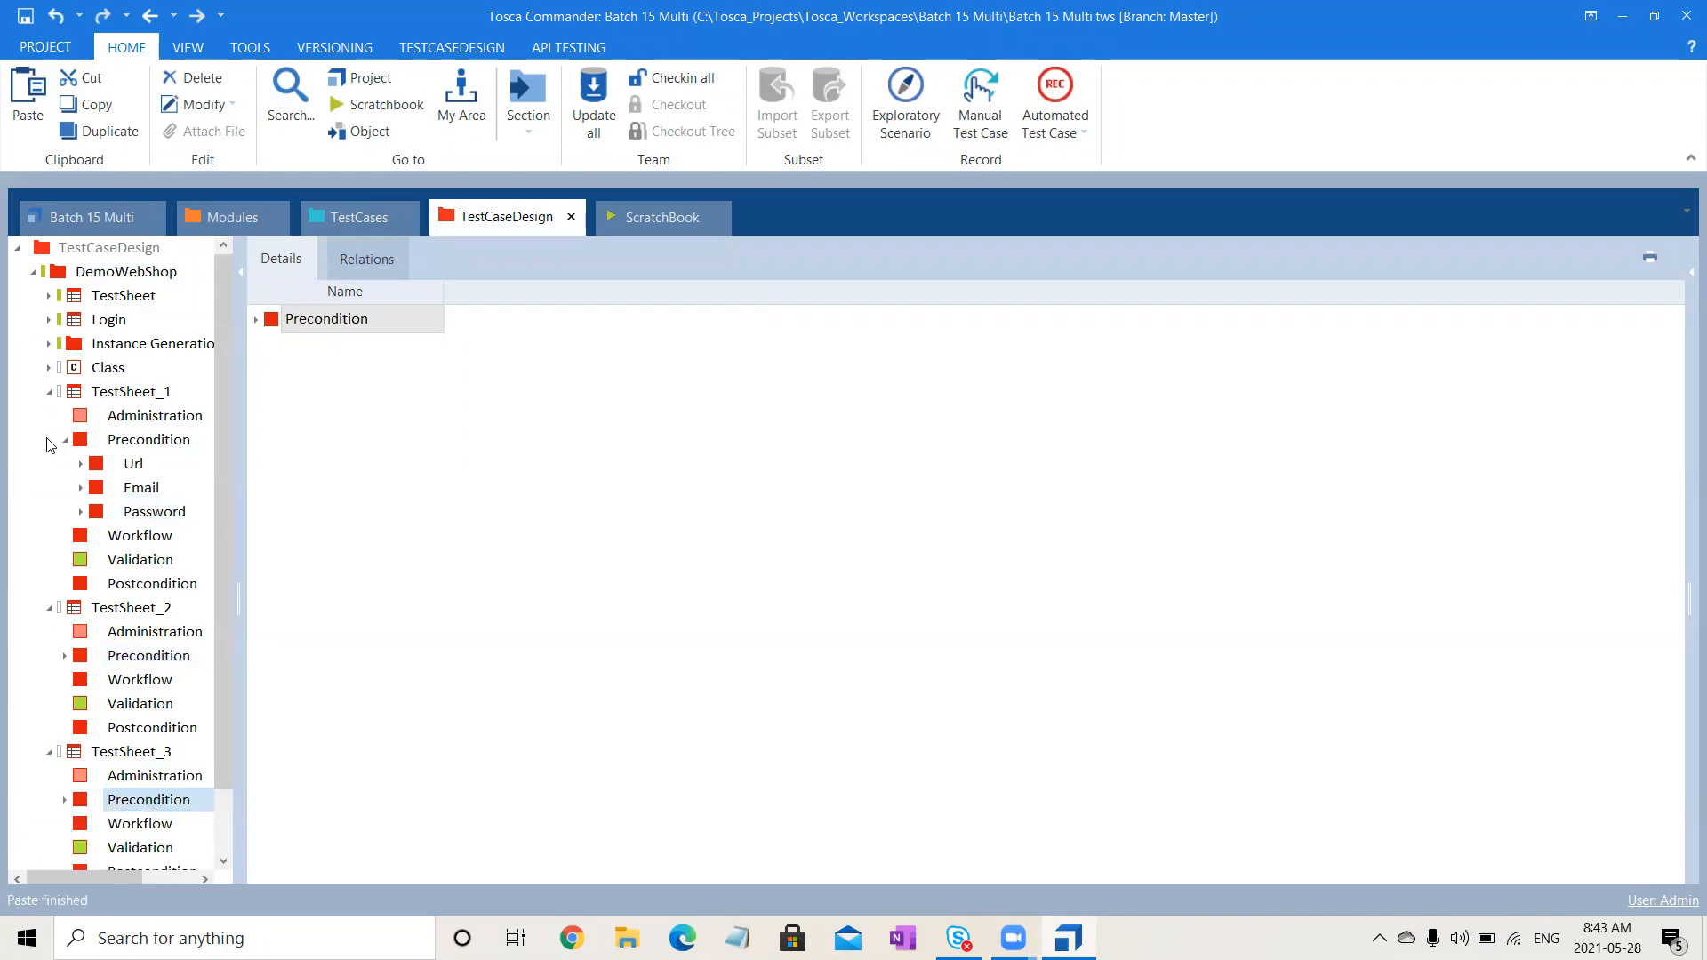
- Paste the same three attributes into TestSheet_4 and TestSheet_5 Preconditions, collapsing the sheets
left_click(65, 440)
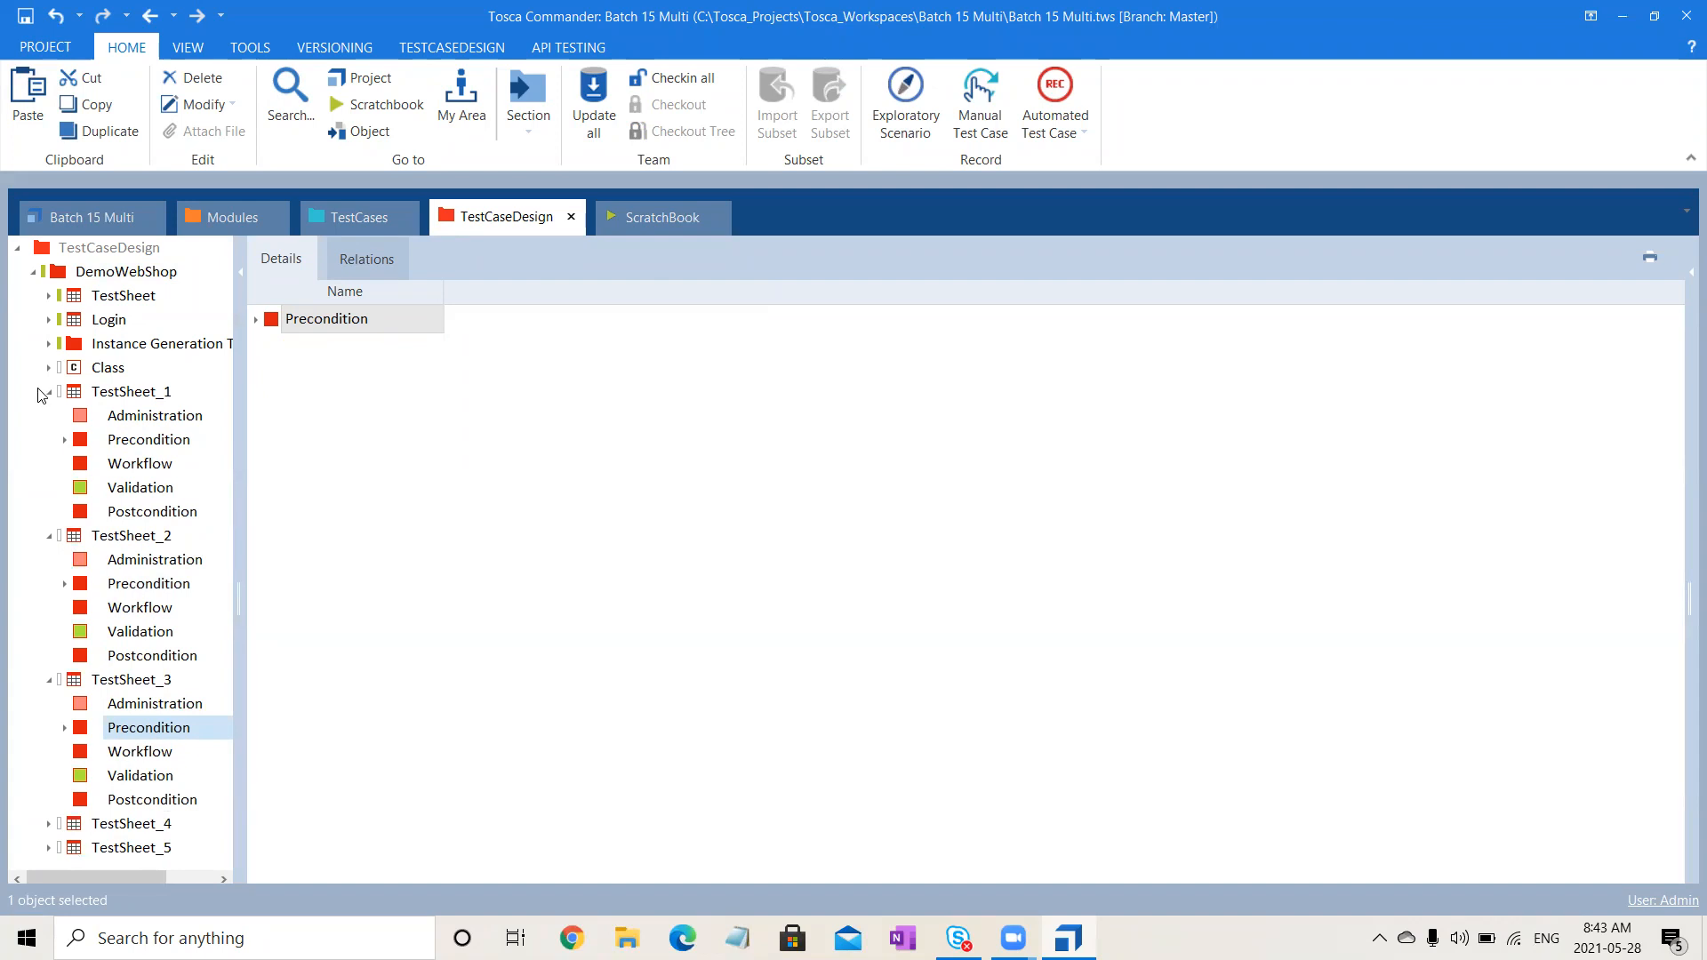
left_click(49, 392)
left_click(49, 415)
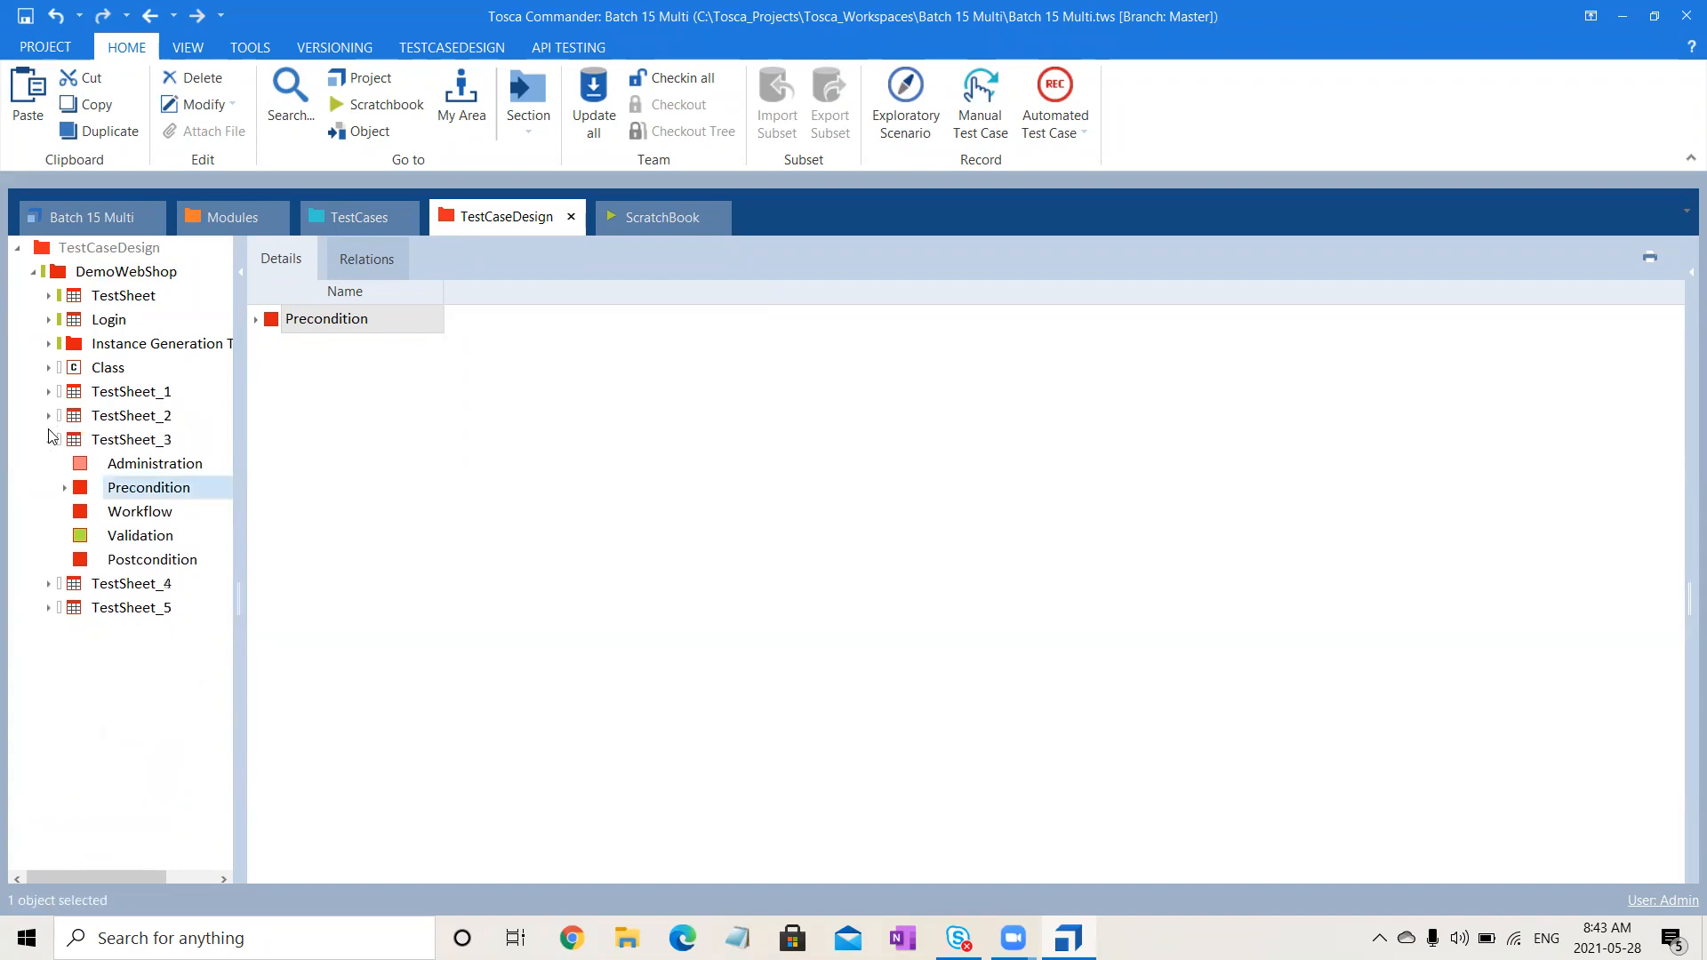
left_click(49, 439)
left_click(49, 463)
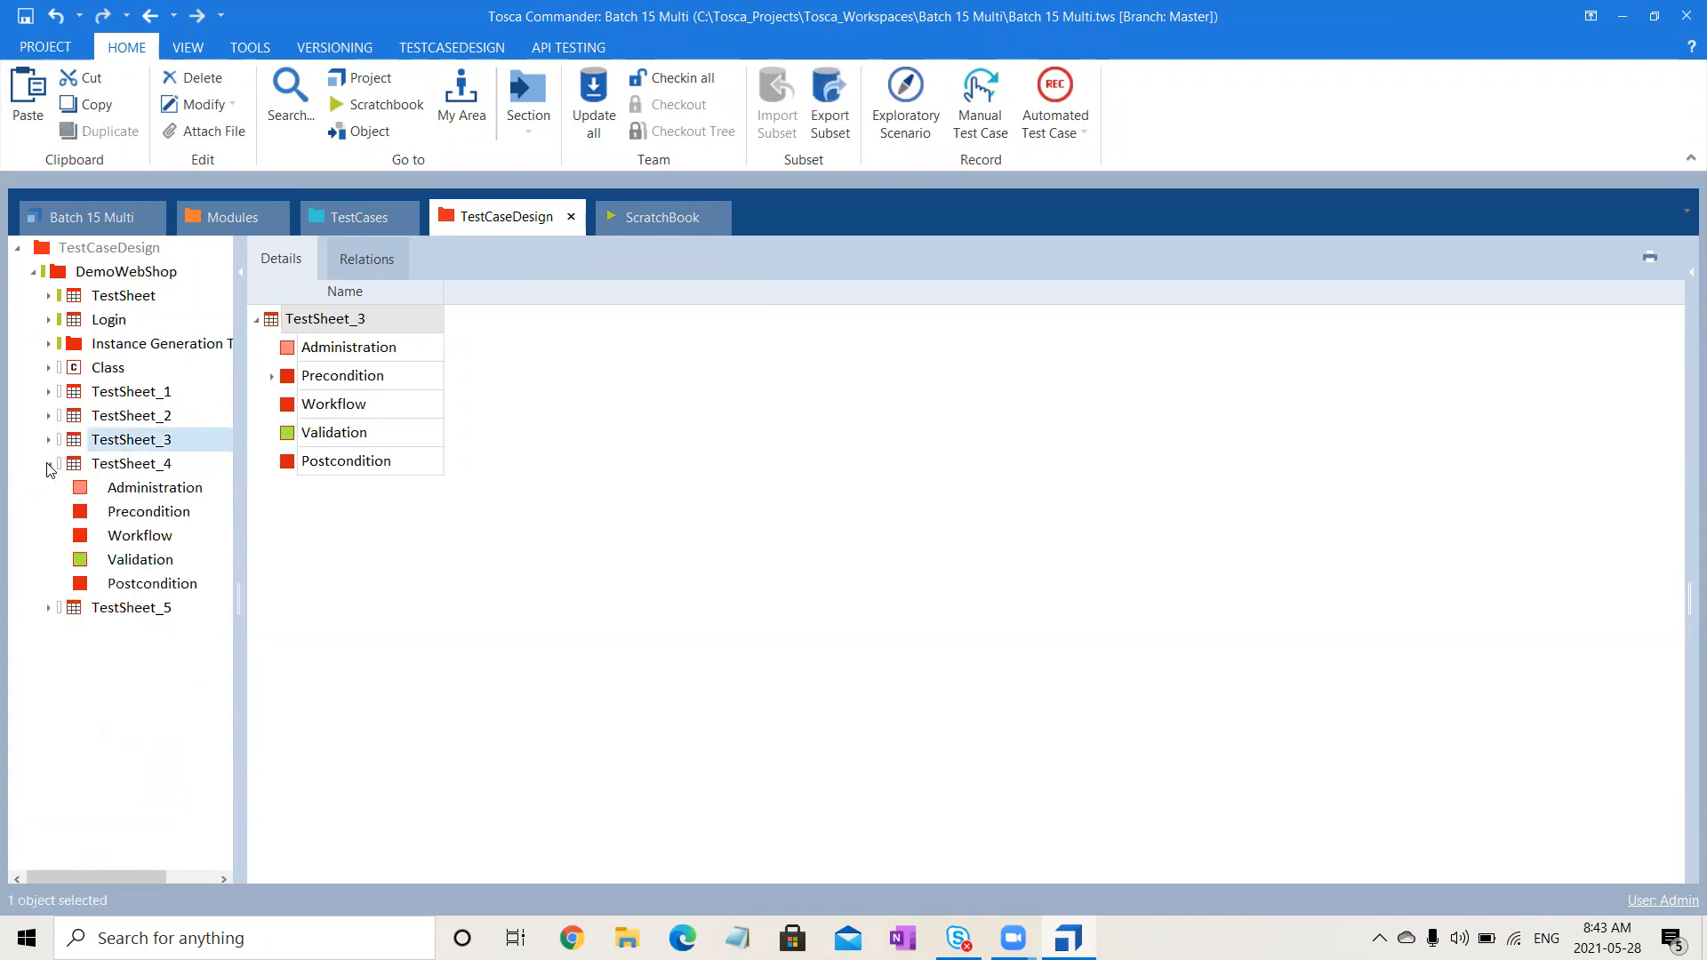
left_click(111, 514)
key("ctrl+v")
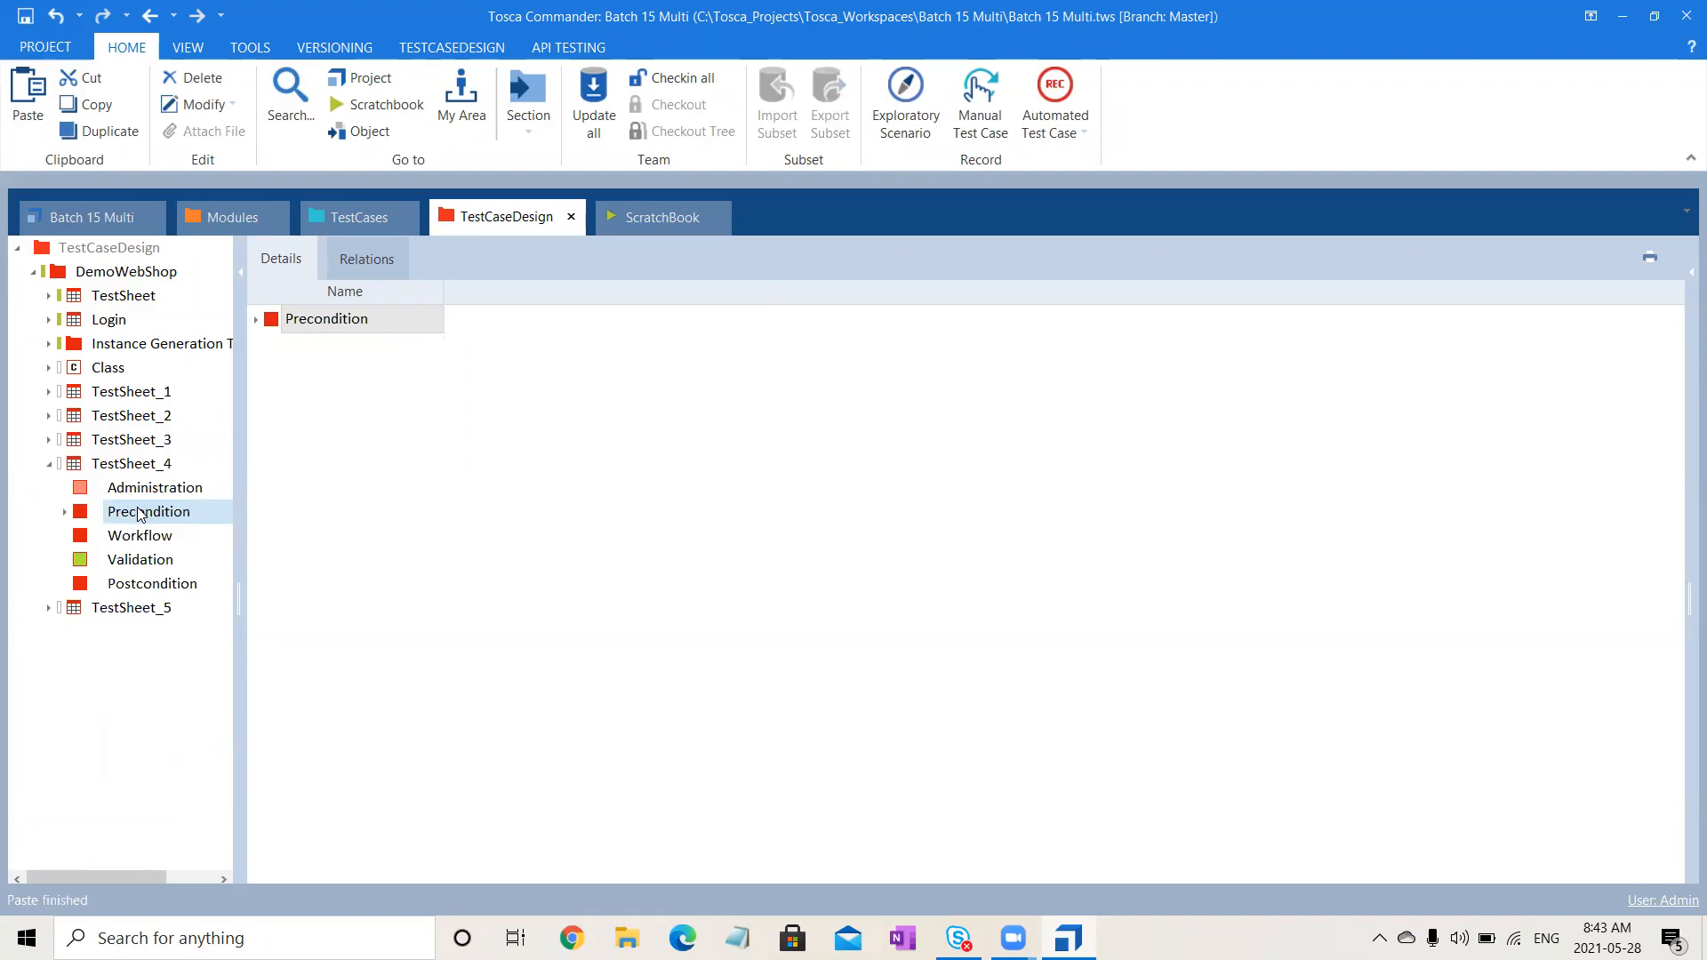
left_click(49, 463)
left_click(49, 487)
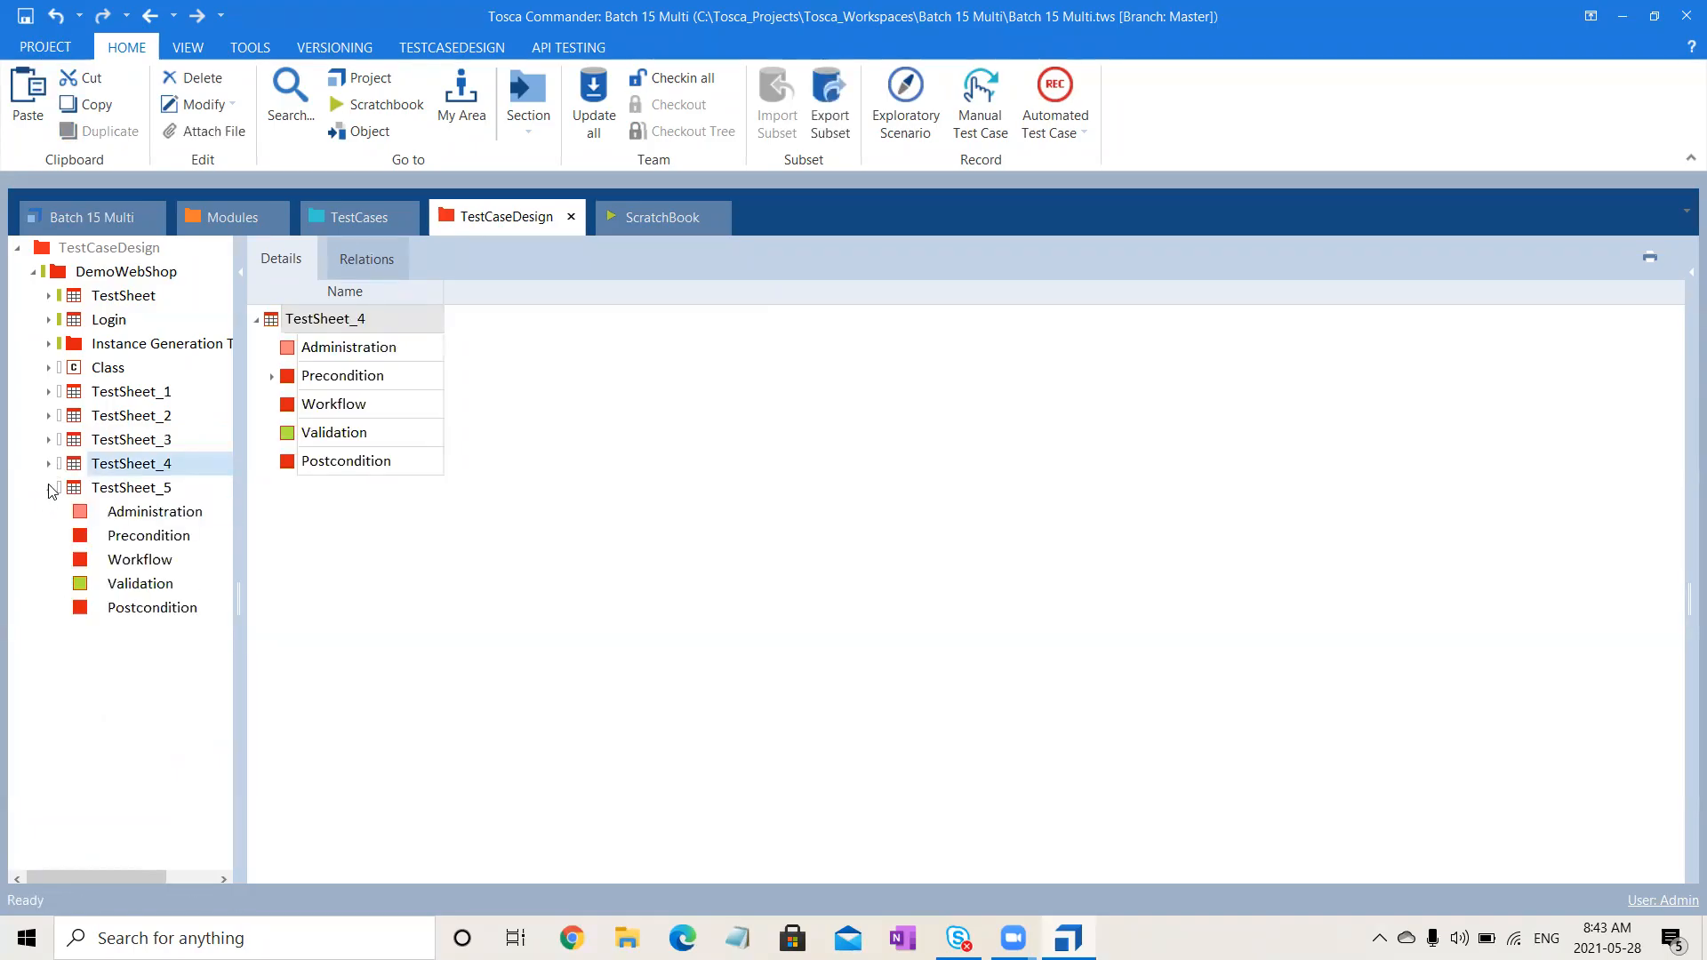
left_click(150, 535)
key("ctrl+v")
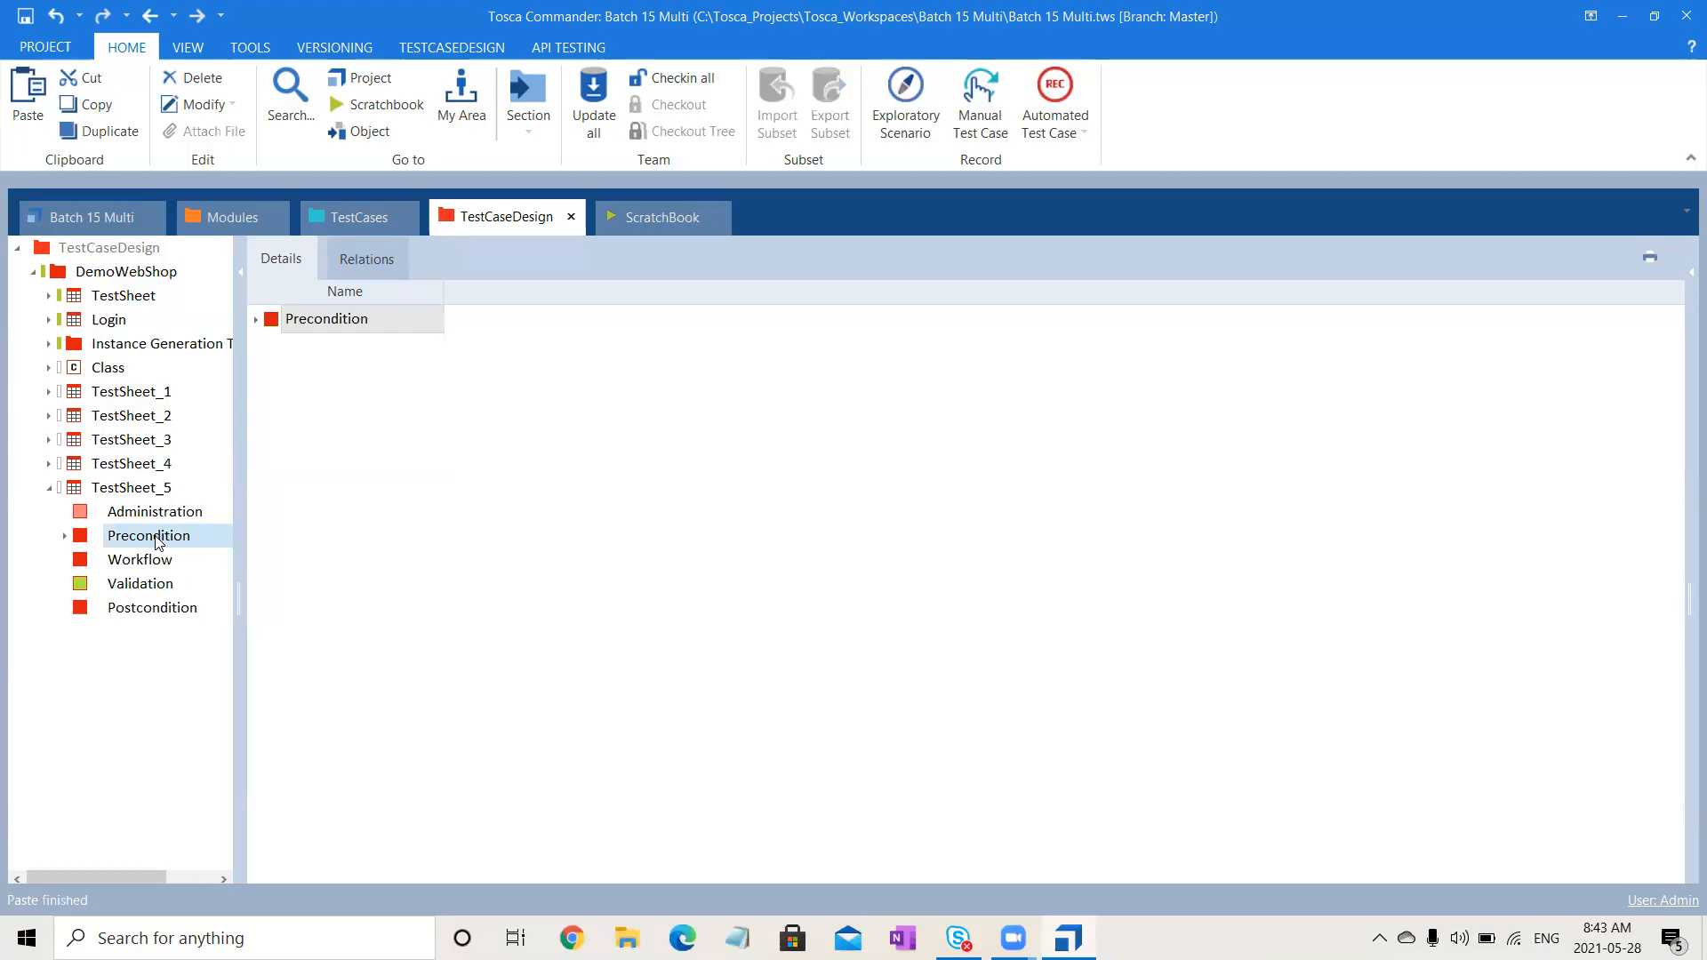
left_click(49, 487)
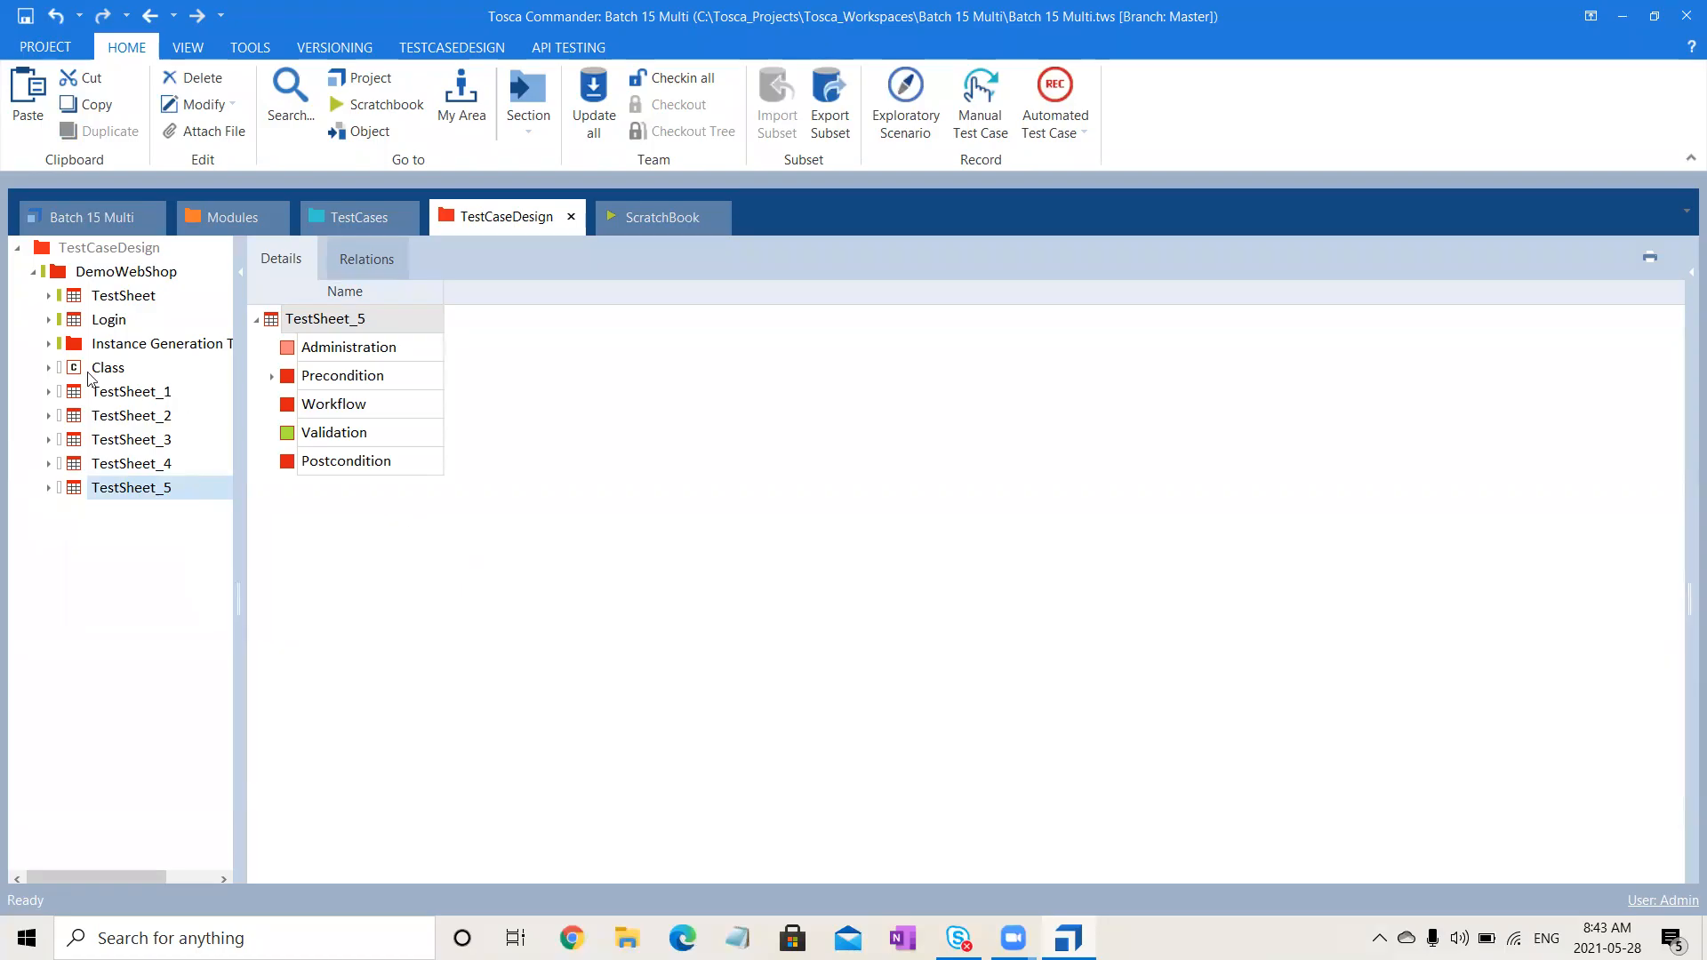
left_click(48, 391)
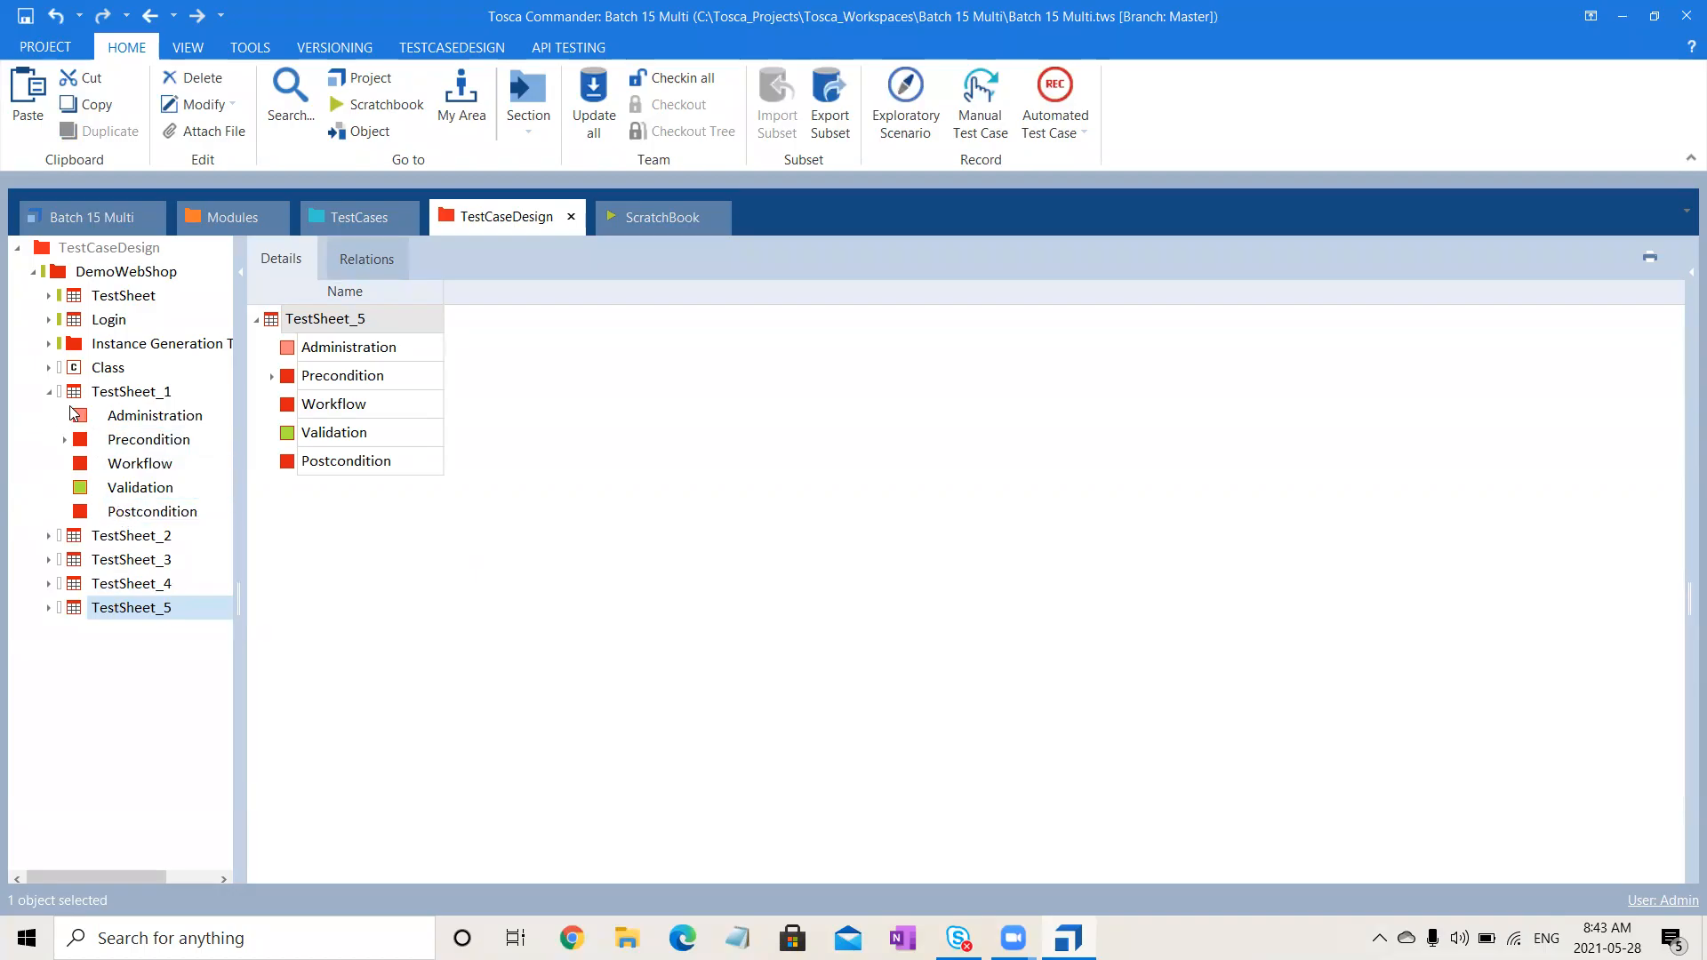
- Check TestSheet_1's Url SIT instance, then select the DemoWebShop Class item
left_click(65, 441)
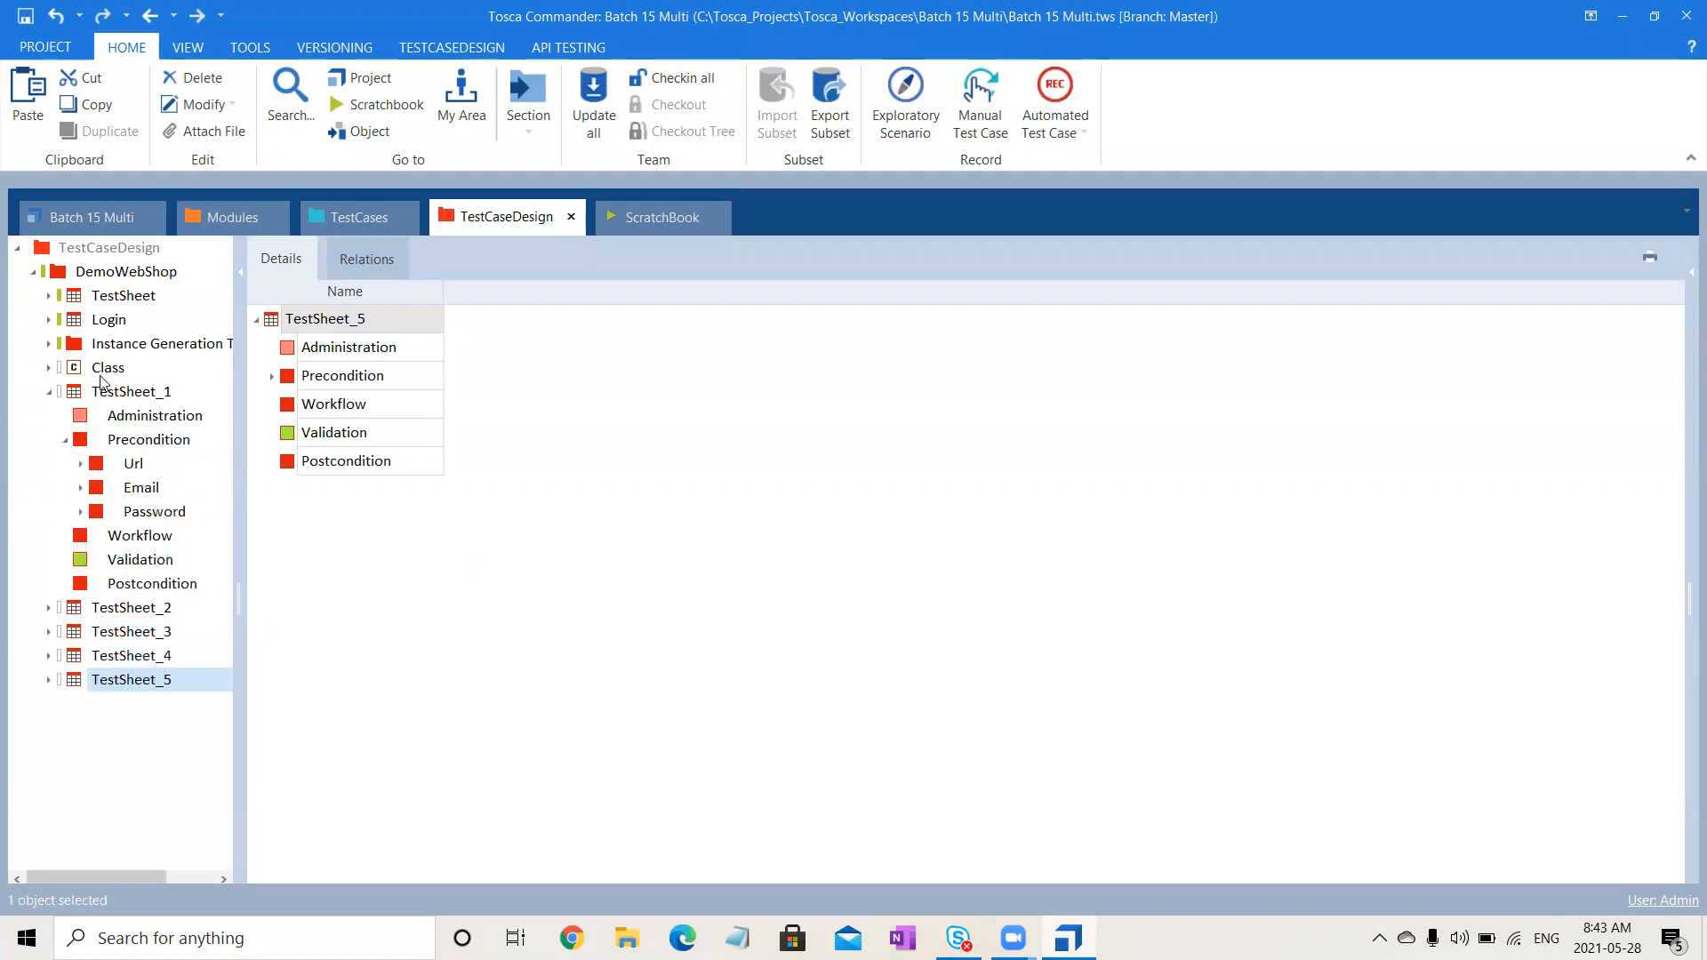
left_click(81, 463)
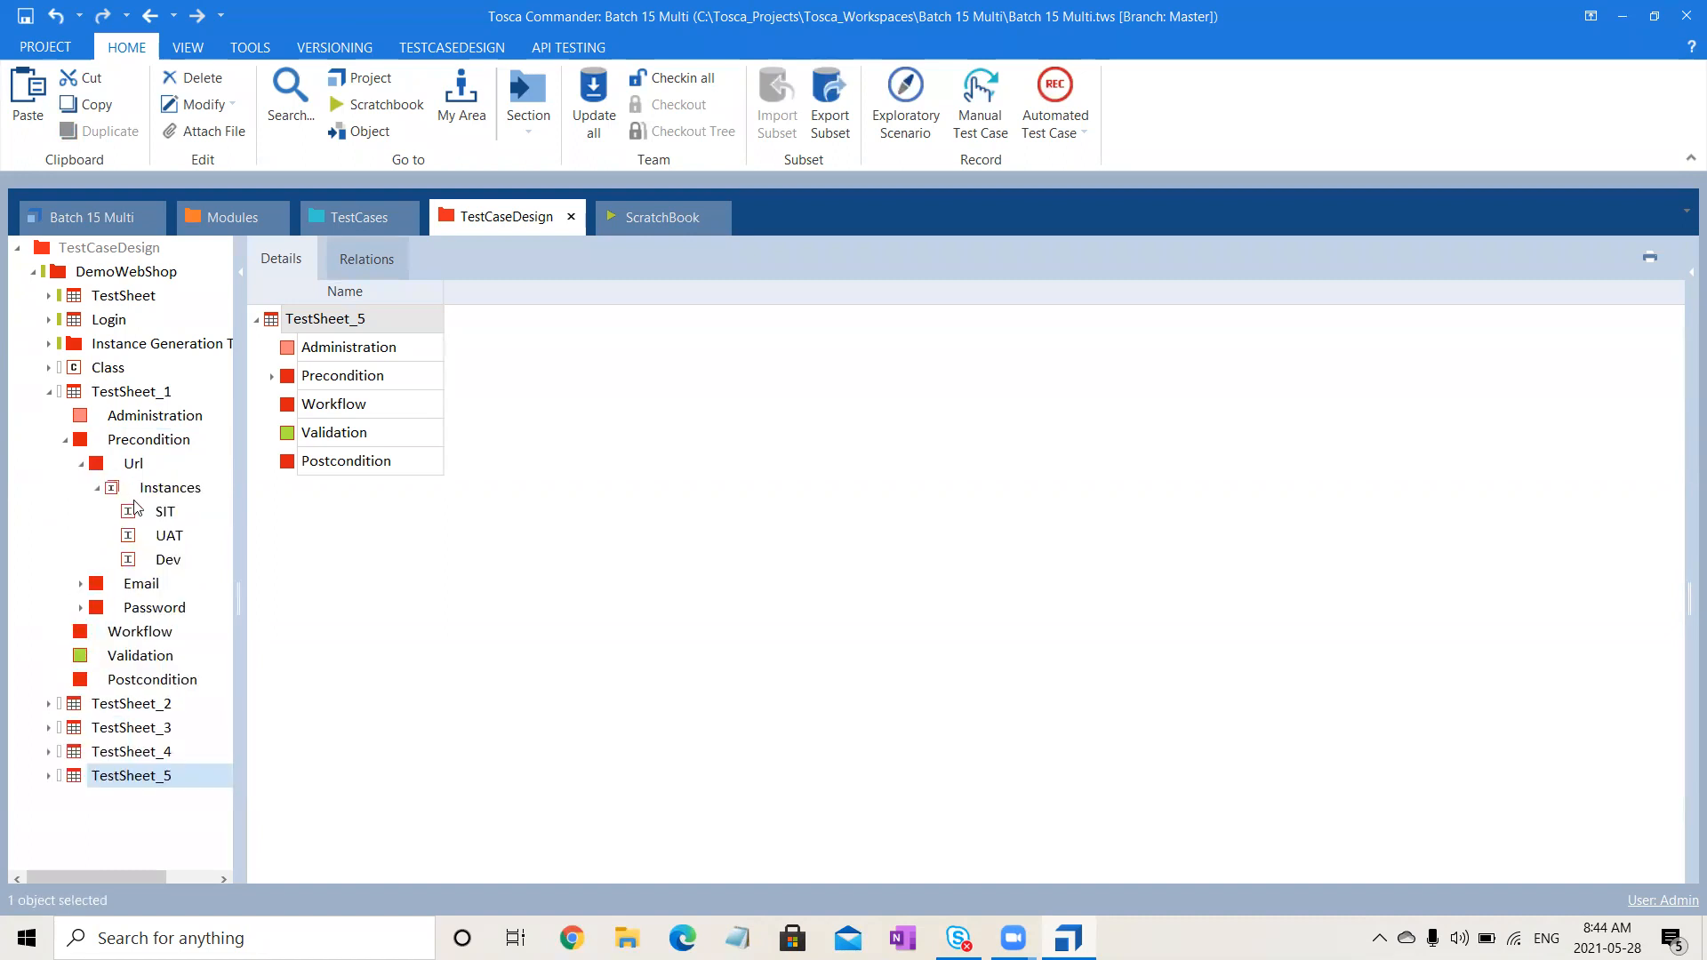
left_click(167, 510)
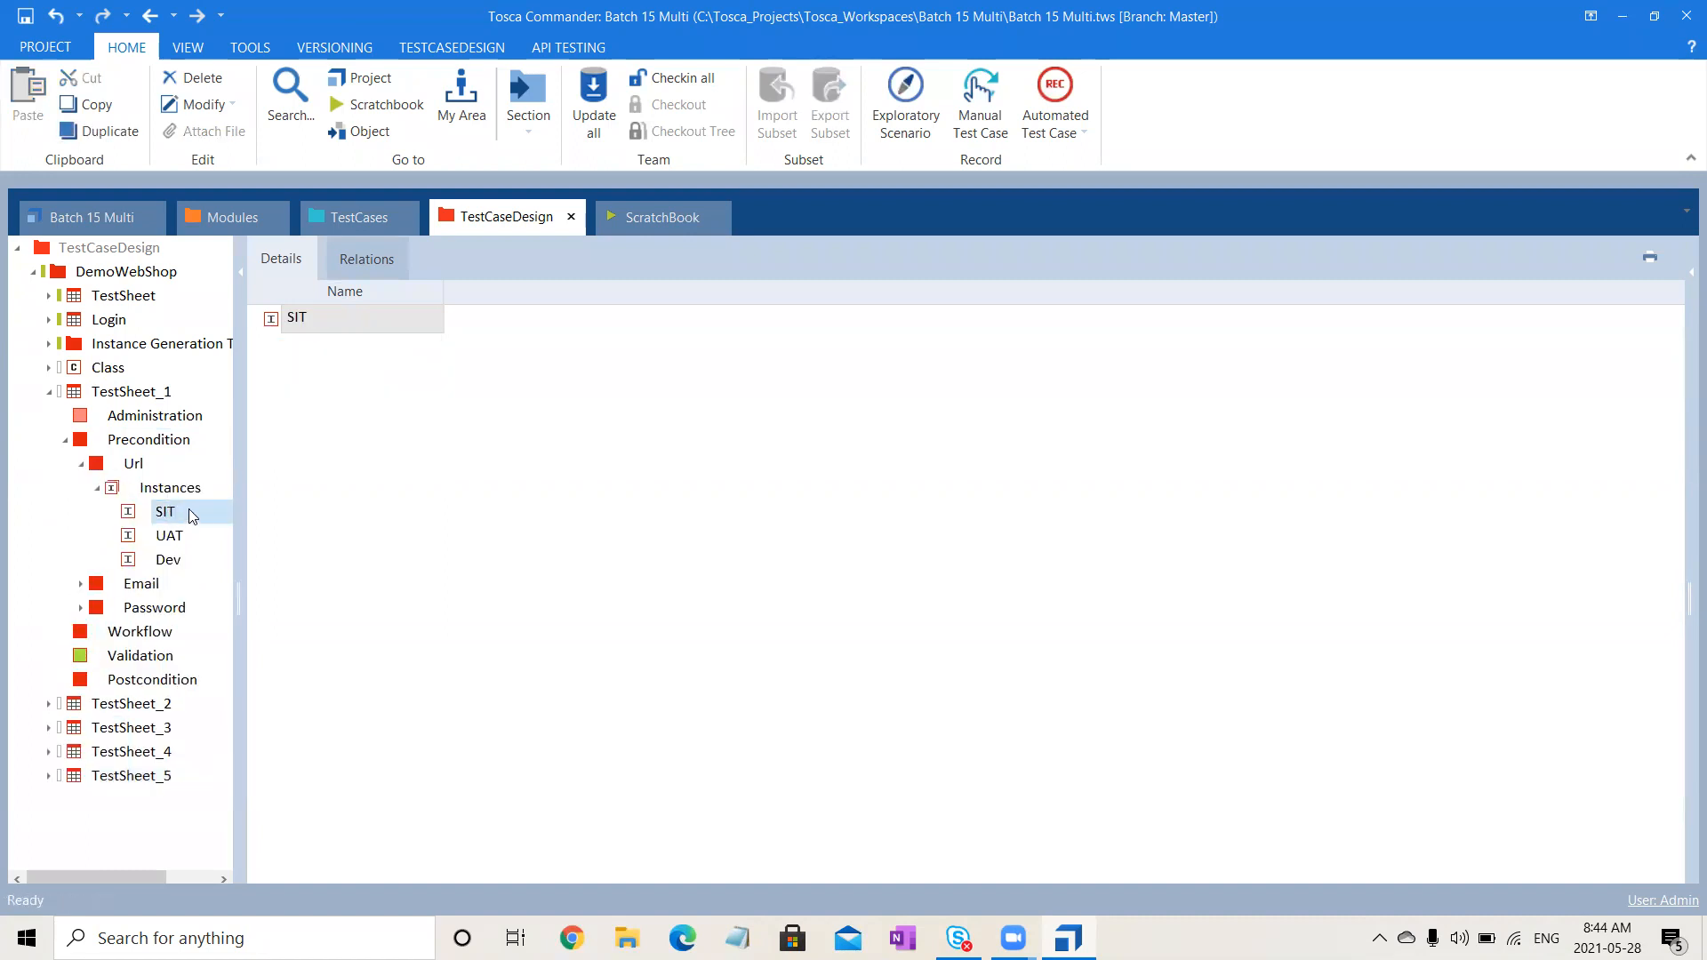
left_click(81, 463)
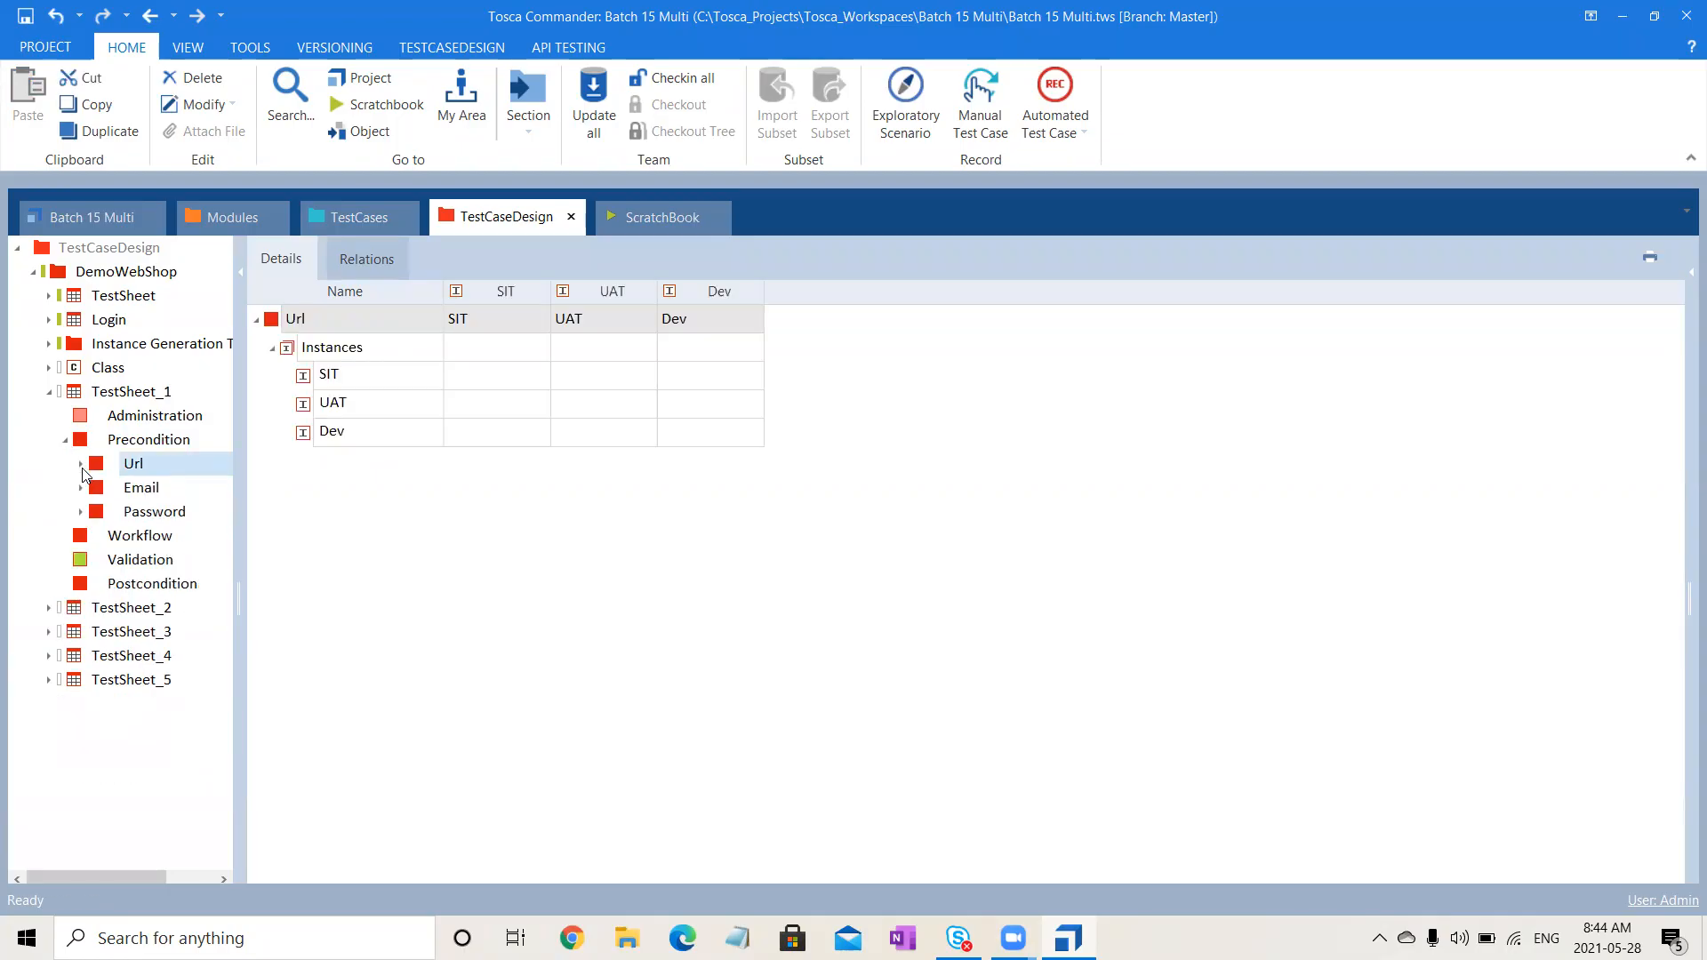
left_click(110, 371)
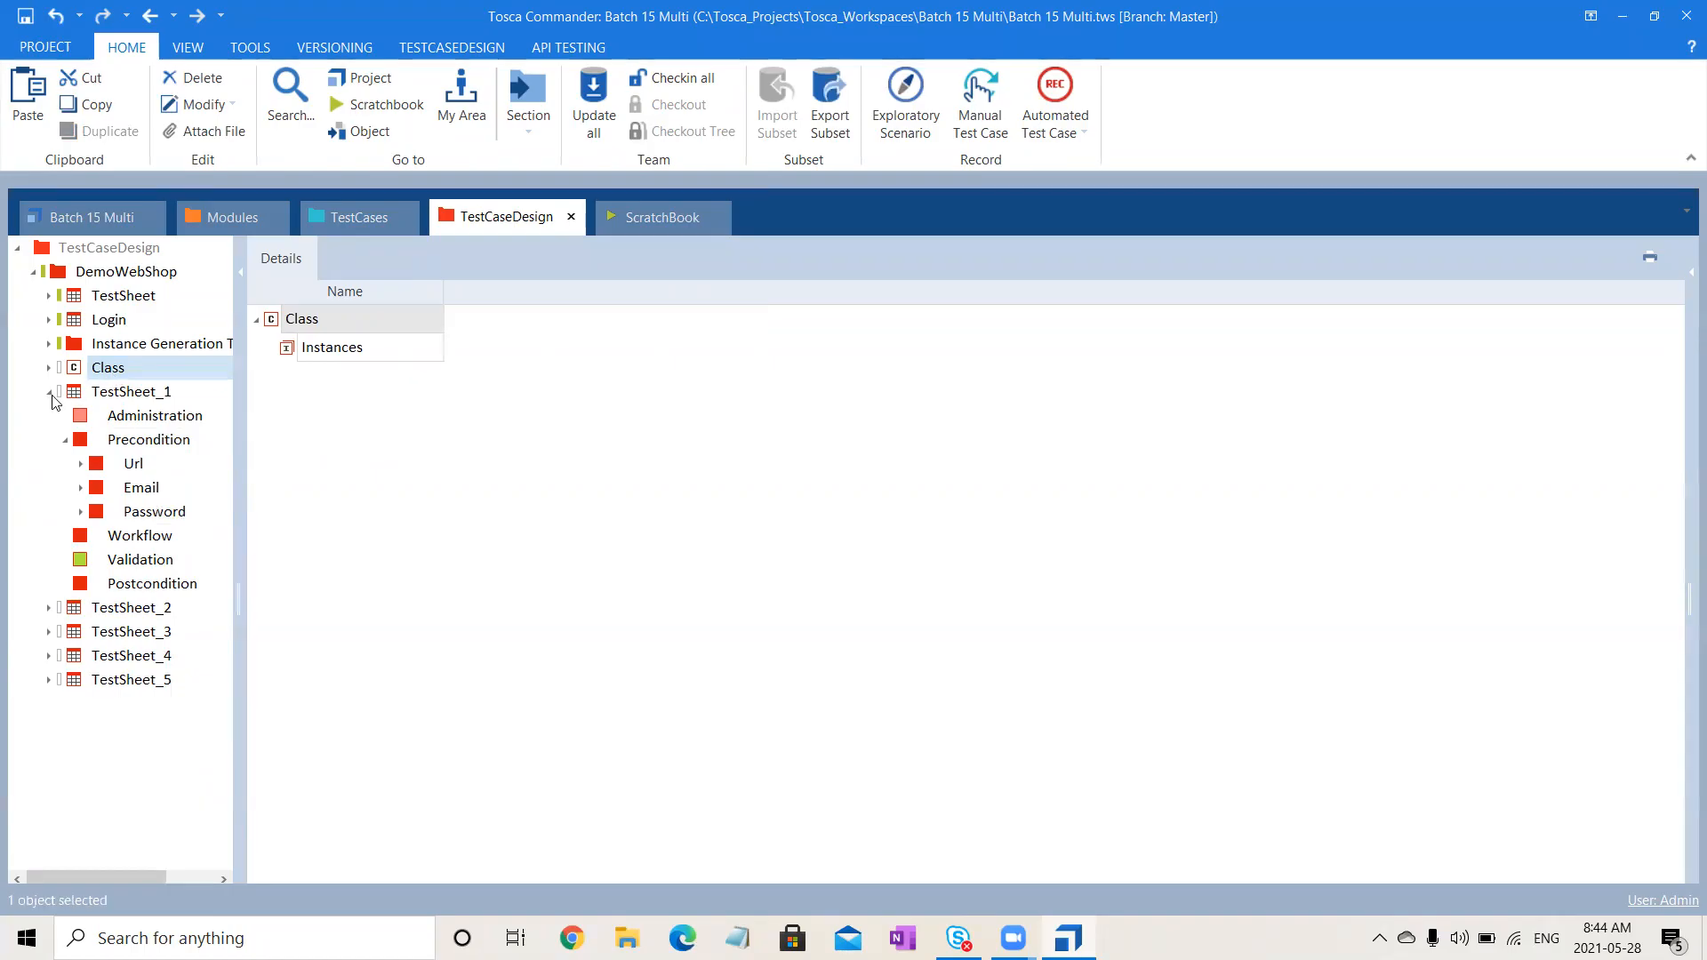
left_click(51, 392)
left_click(125, 369)
- Create URL and Email attributes under the Class item
right_click(129, 371)
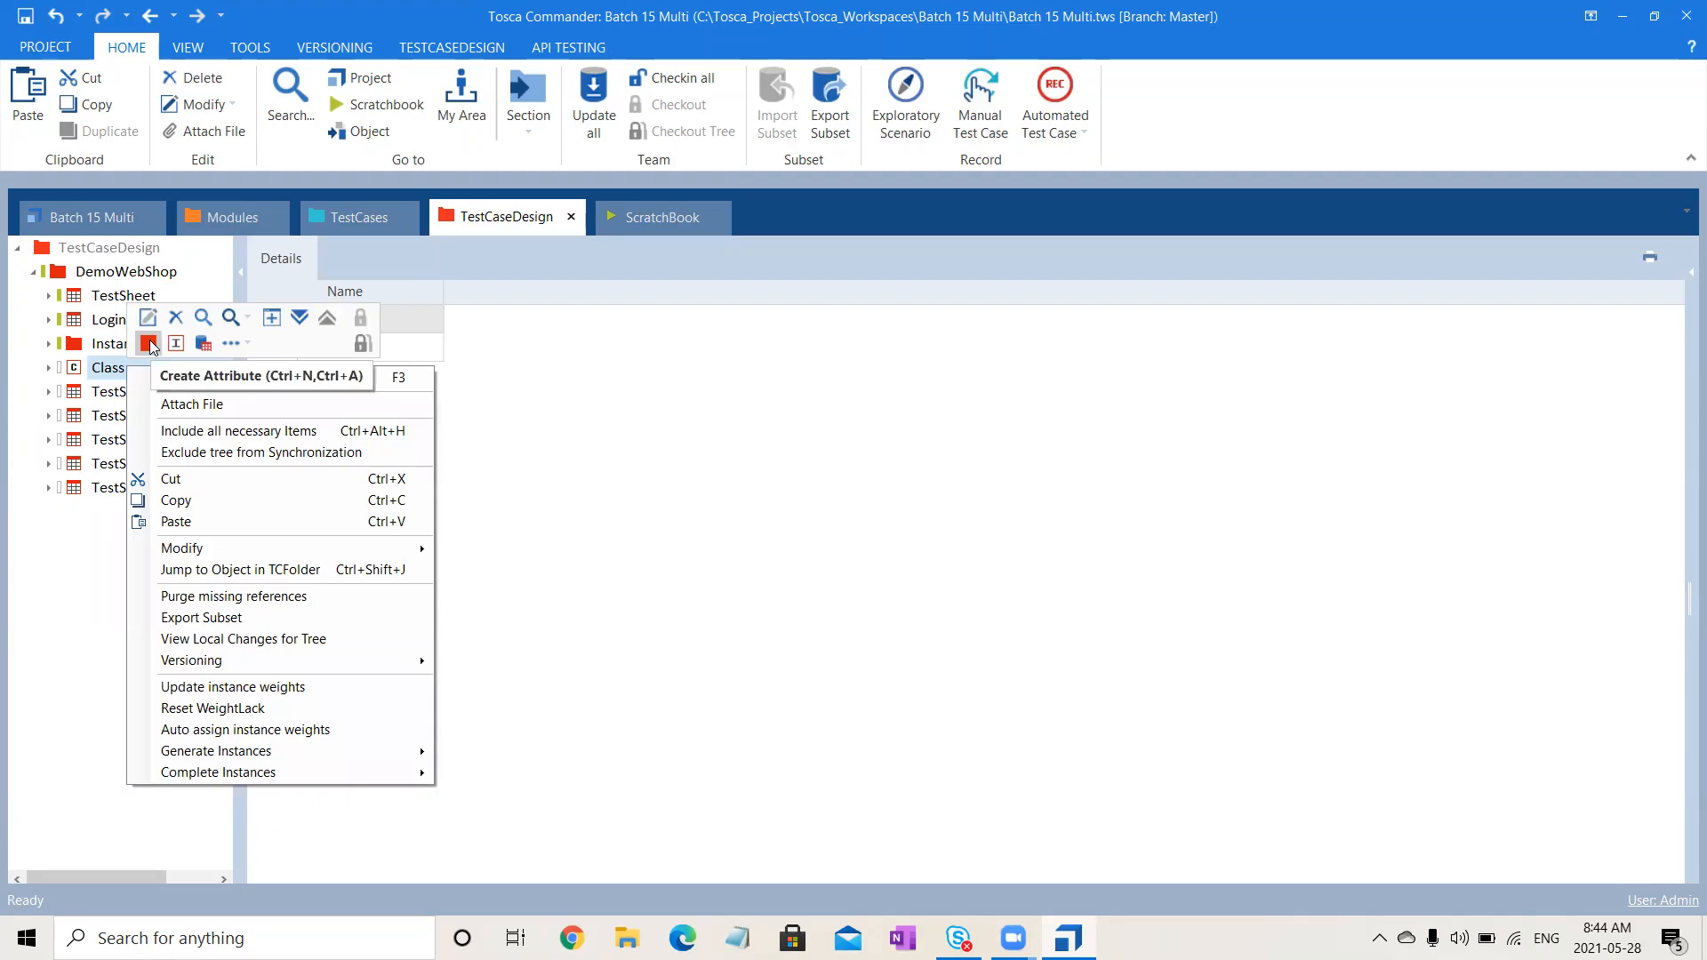
left_click(149, 344)
type("U")
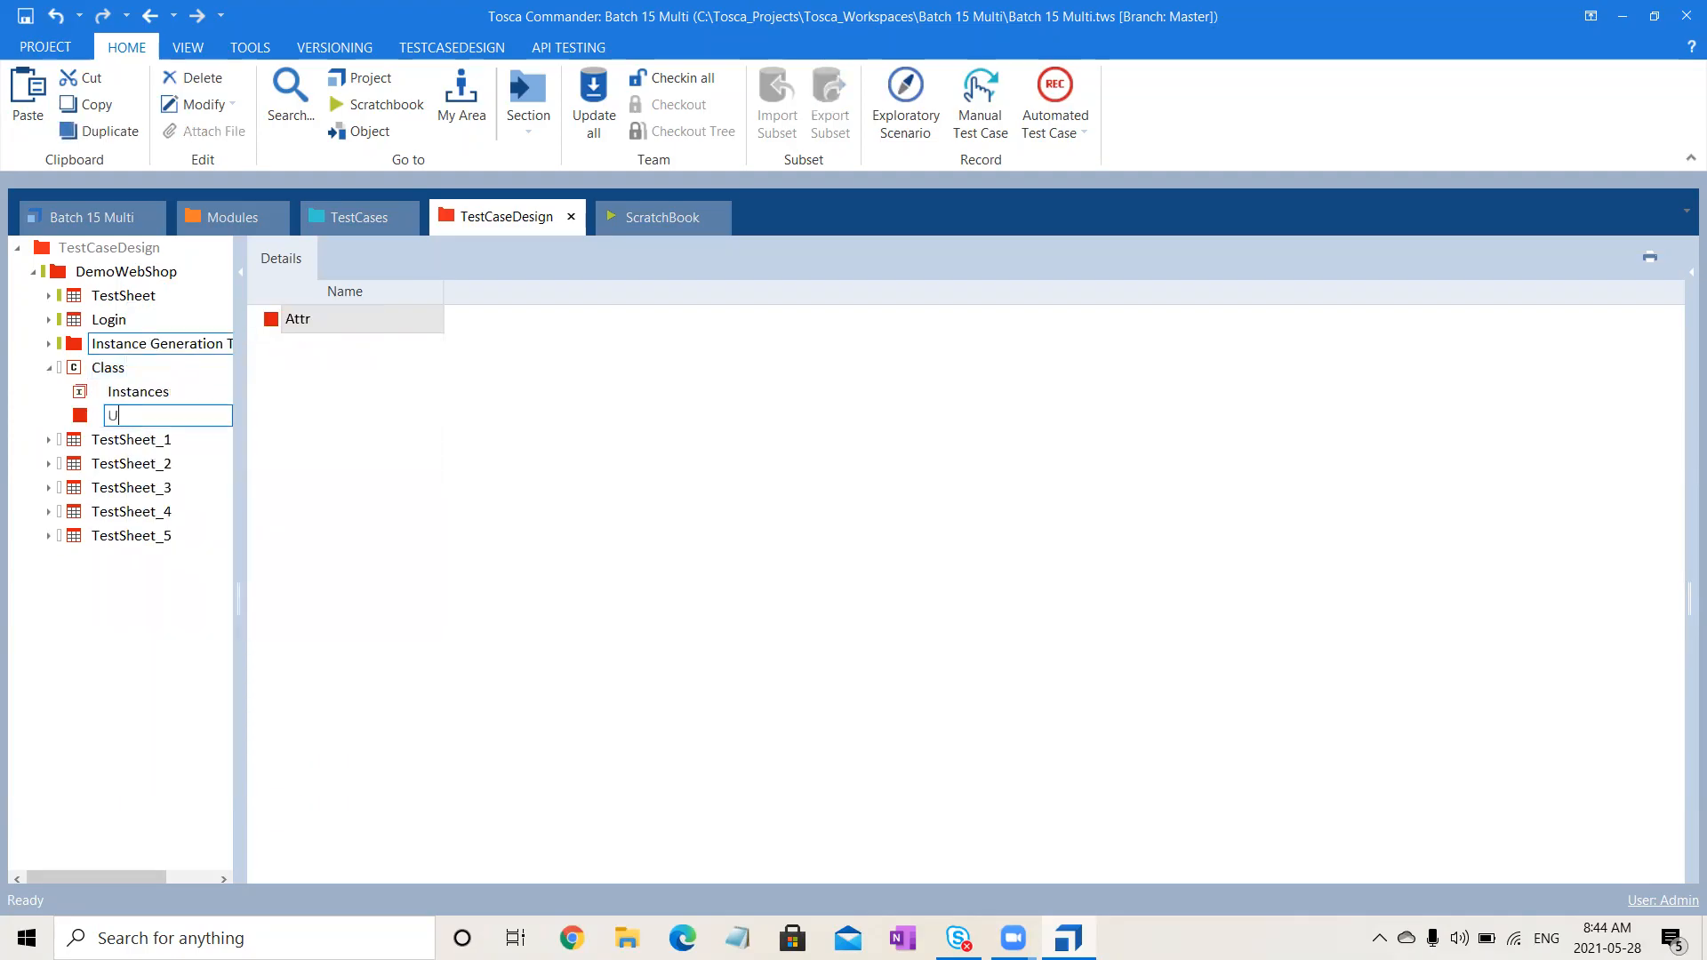
type("RL")
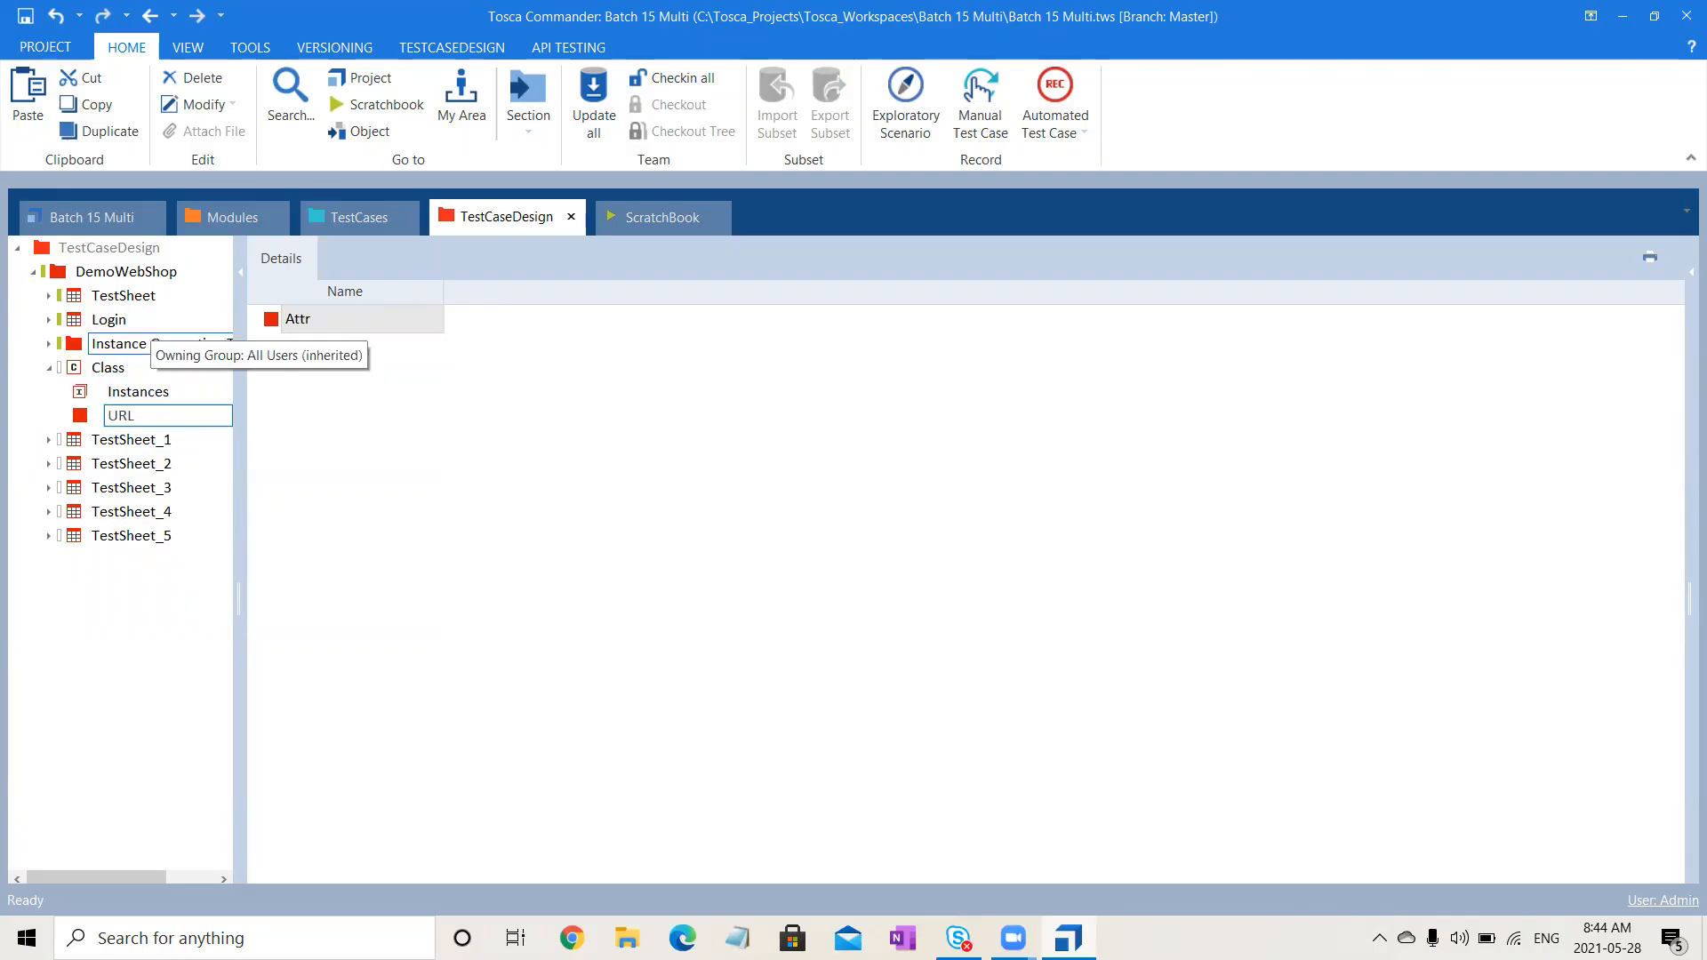
key("Return")
left_click(136, 375)
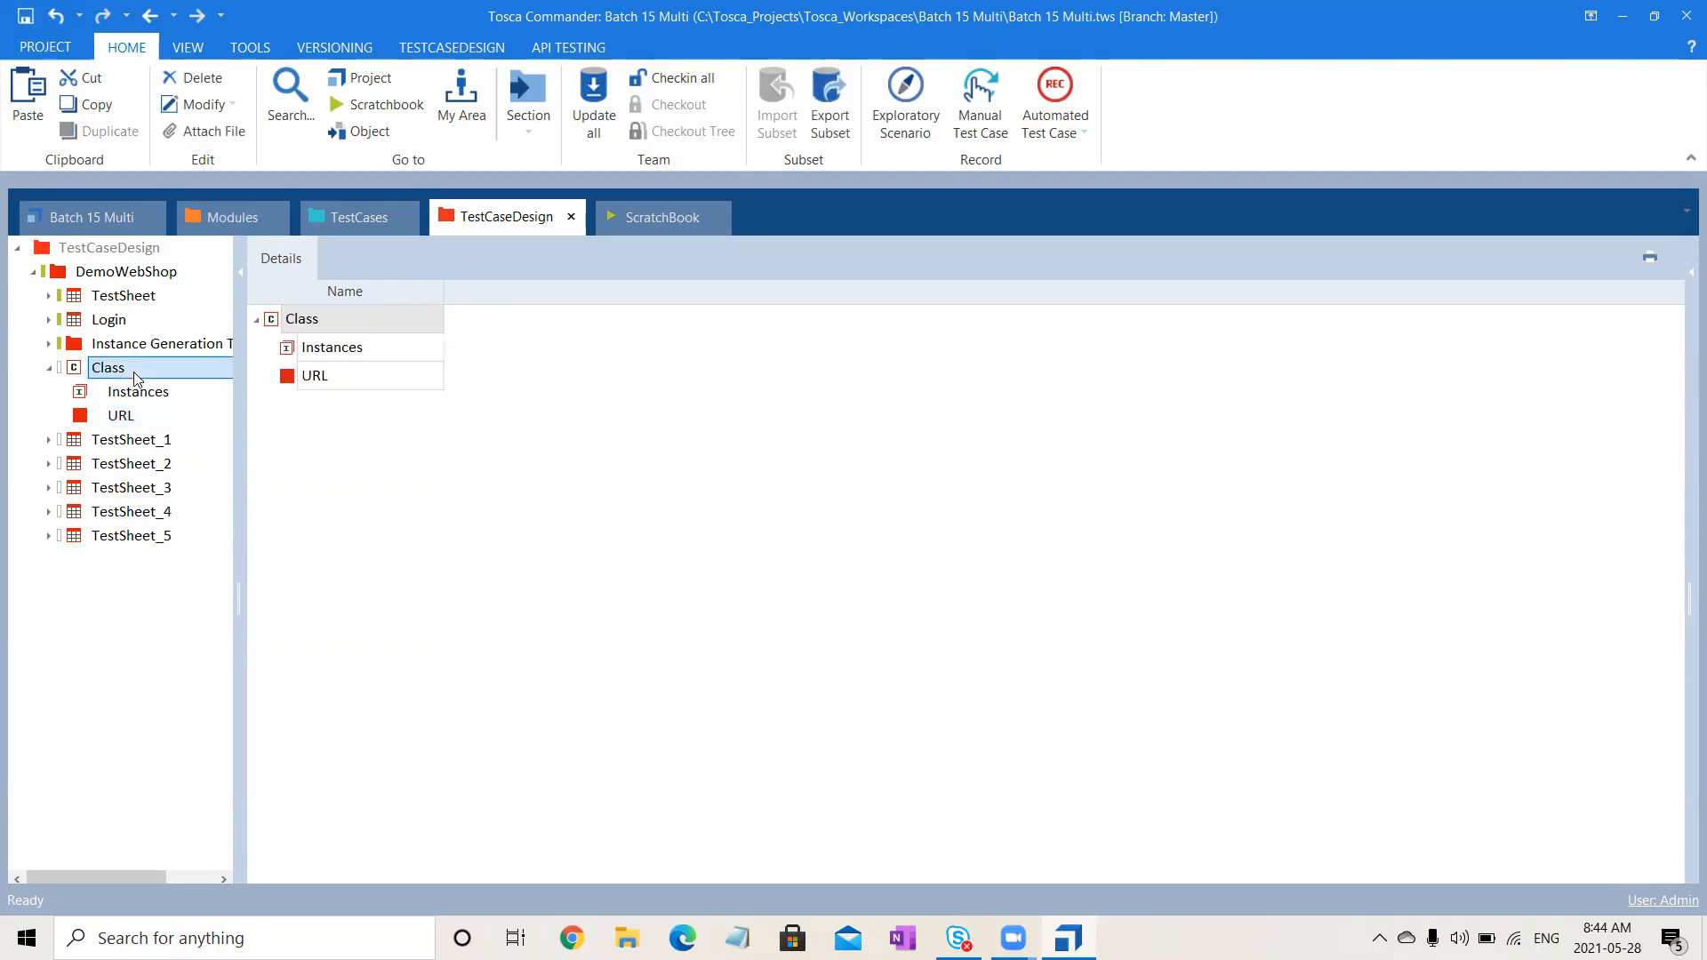
right_click(136, 376)
left_click(164, 362)
type("Email")
key("Return")
- Add a Password attribute to Class, then select the new URL attribute
left_click(119, 371)
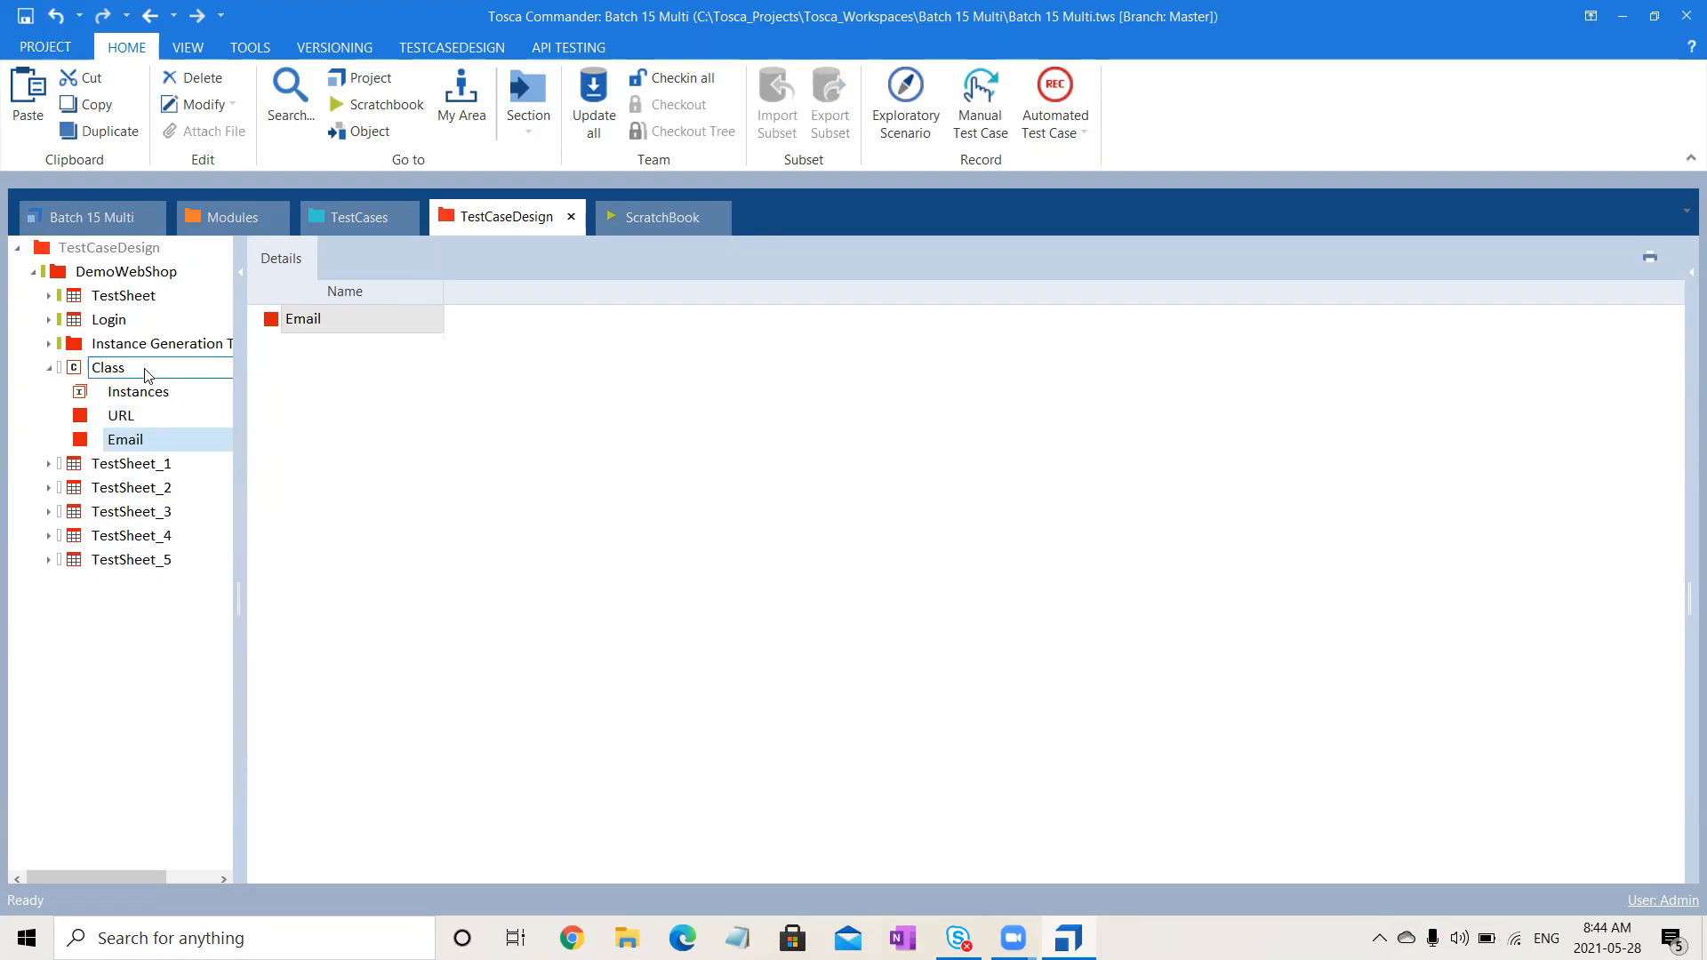
right_click(119, 374)
left_click(137, 355)
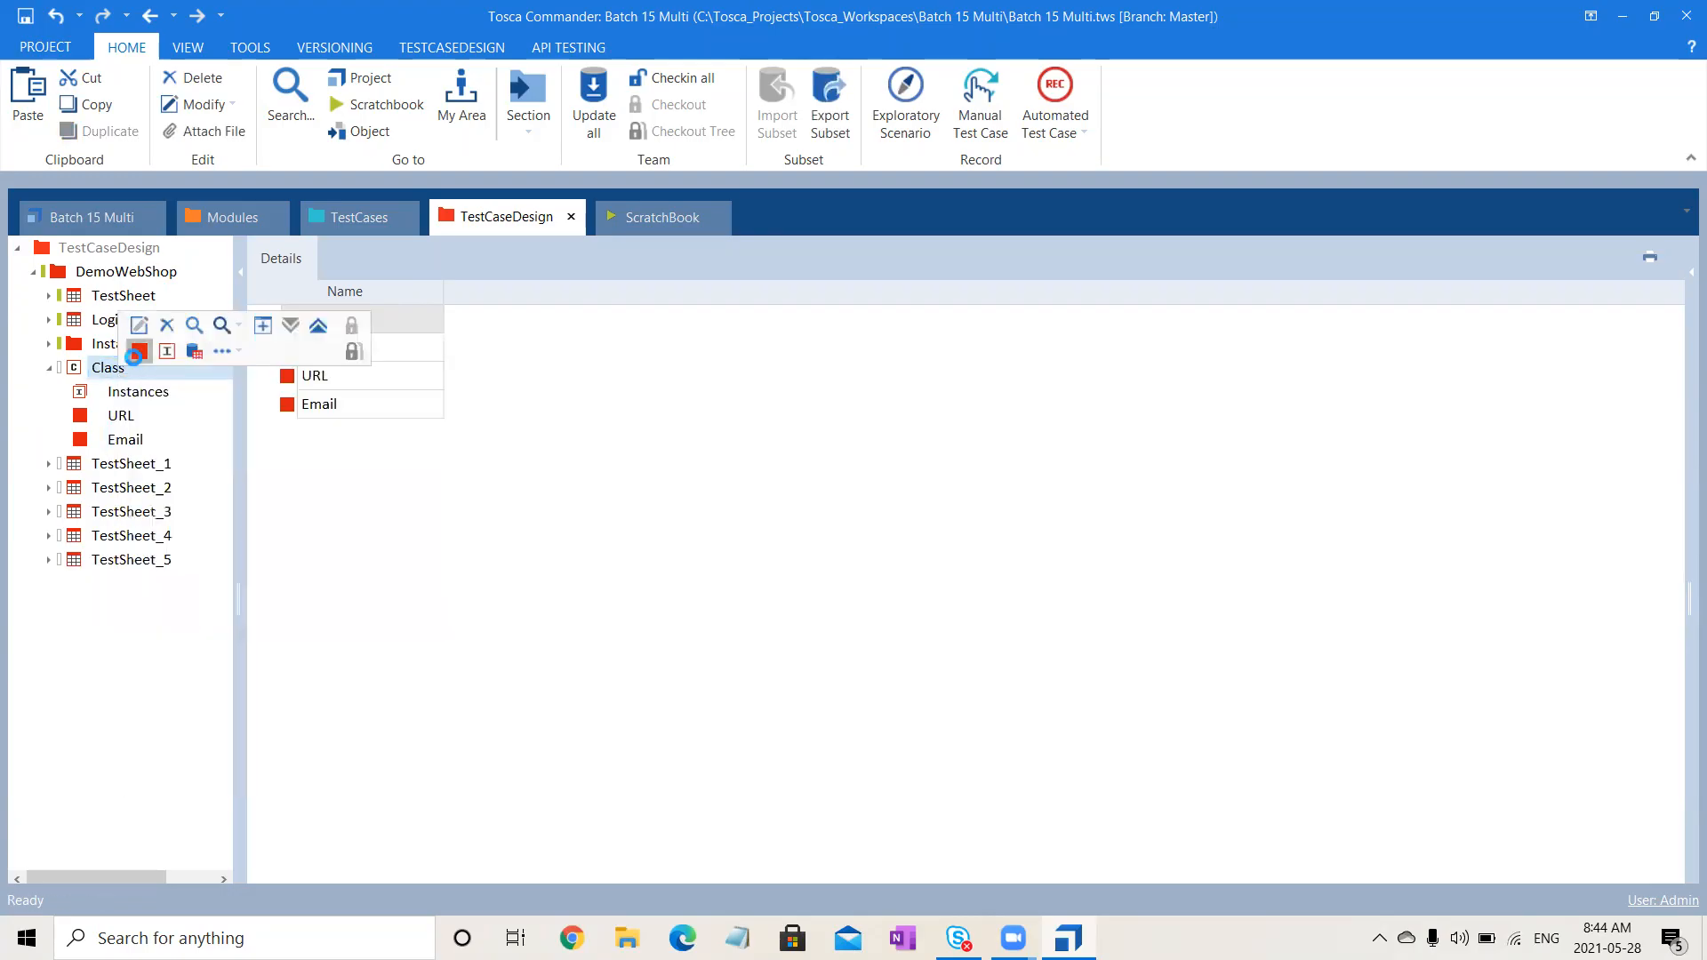
type("Password")
key("Return")
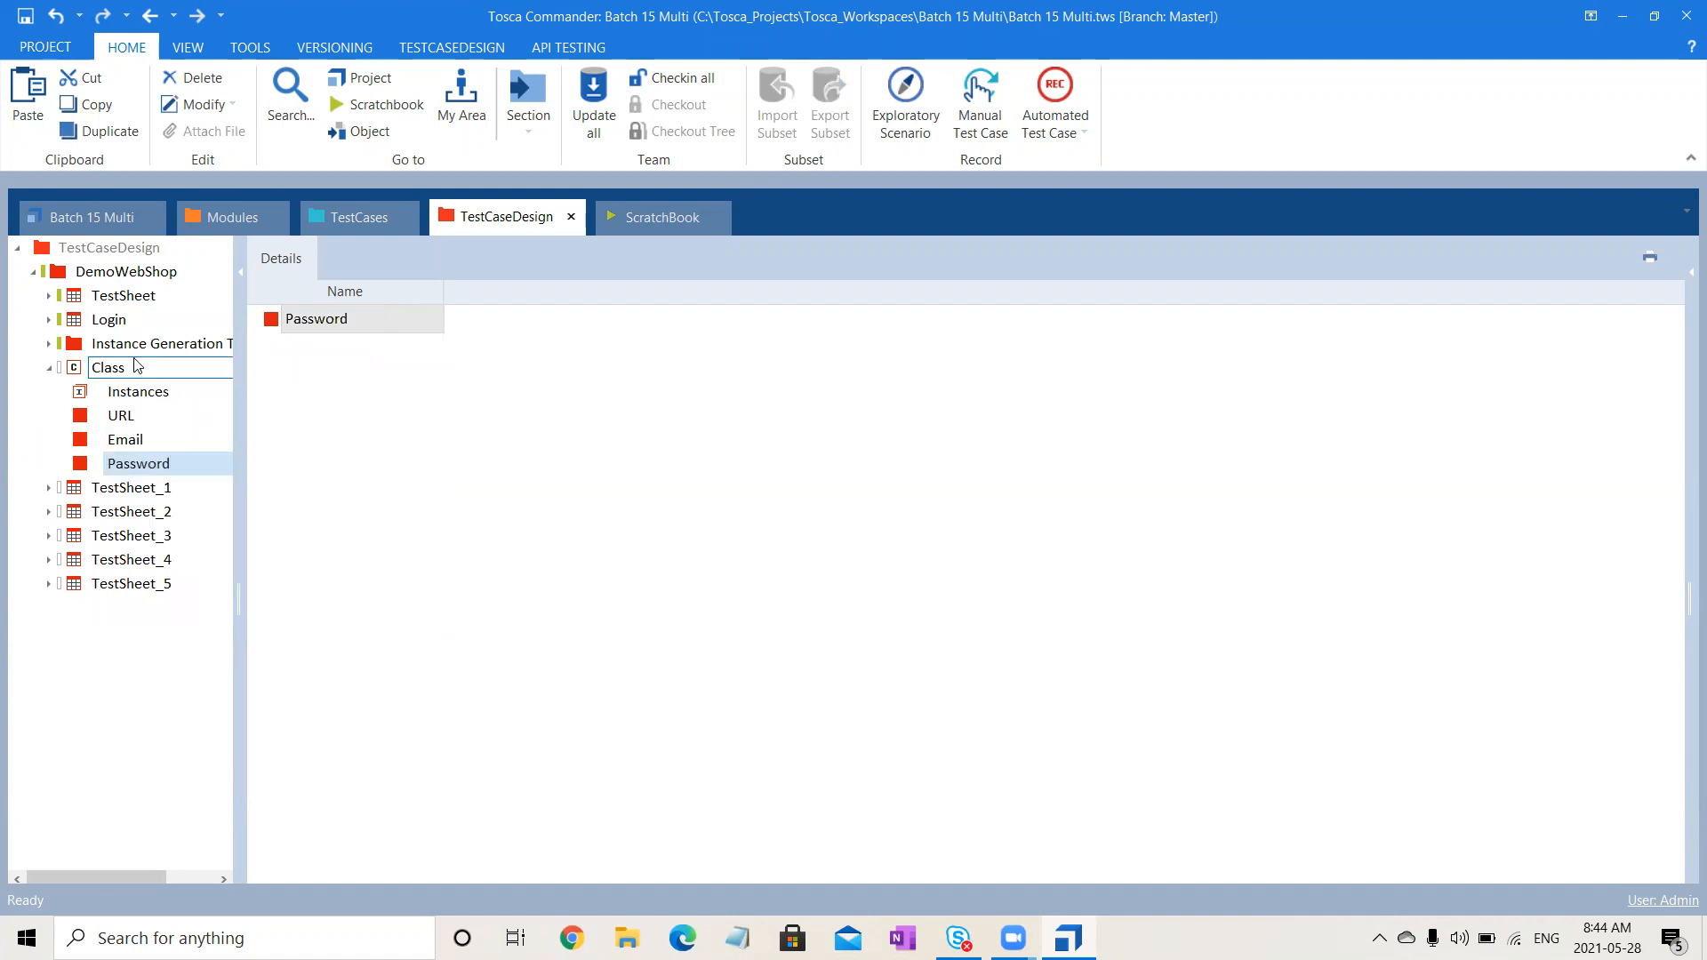
left_click(122, 417)
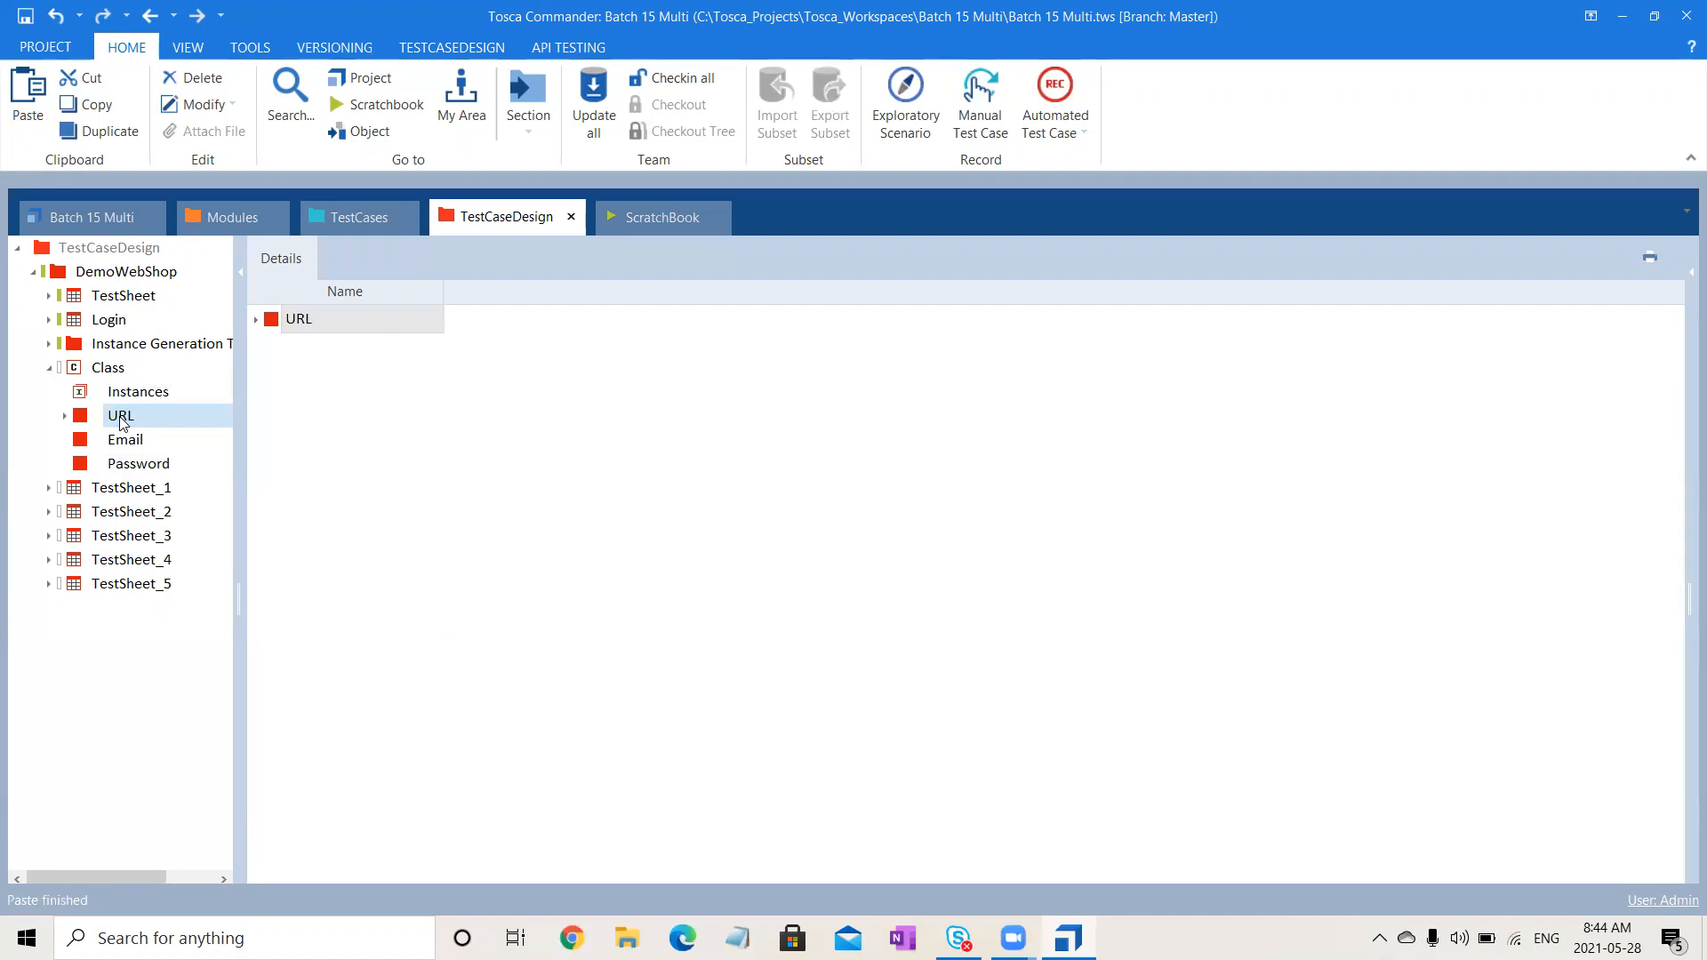
- Copy the nested Url's Instances folder into the URL attribute
left_click(65, 416)
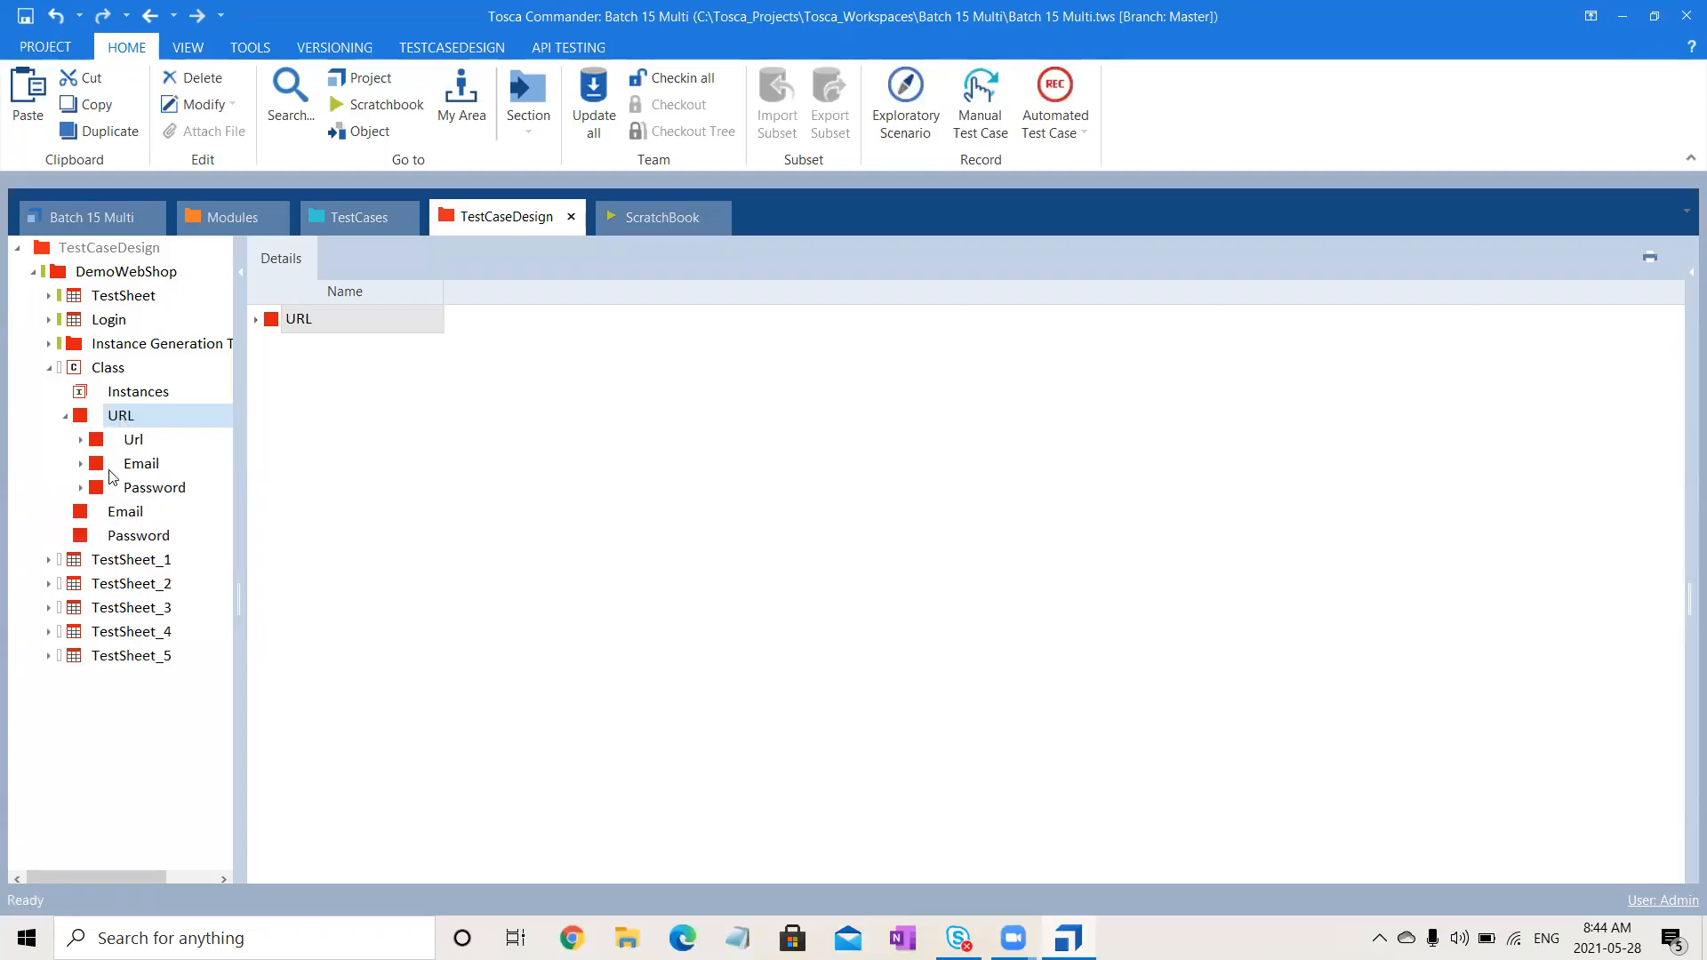
left_click(134, 443)
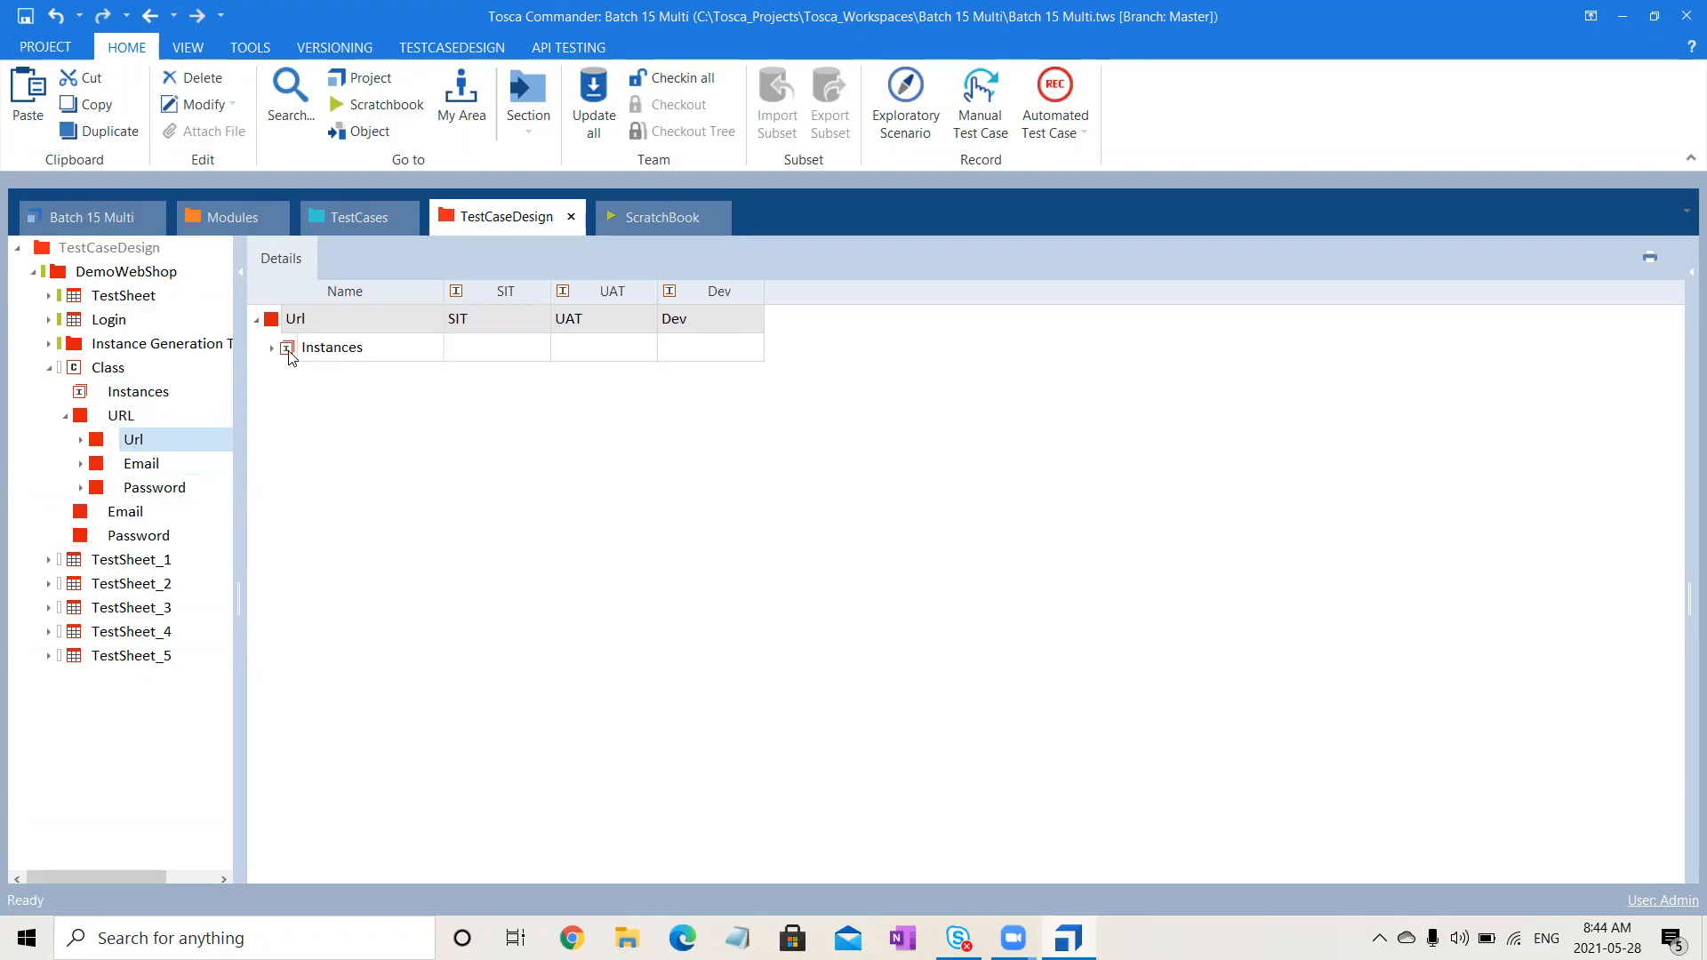
left_click(81, 440)
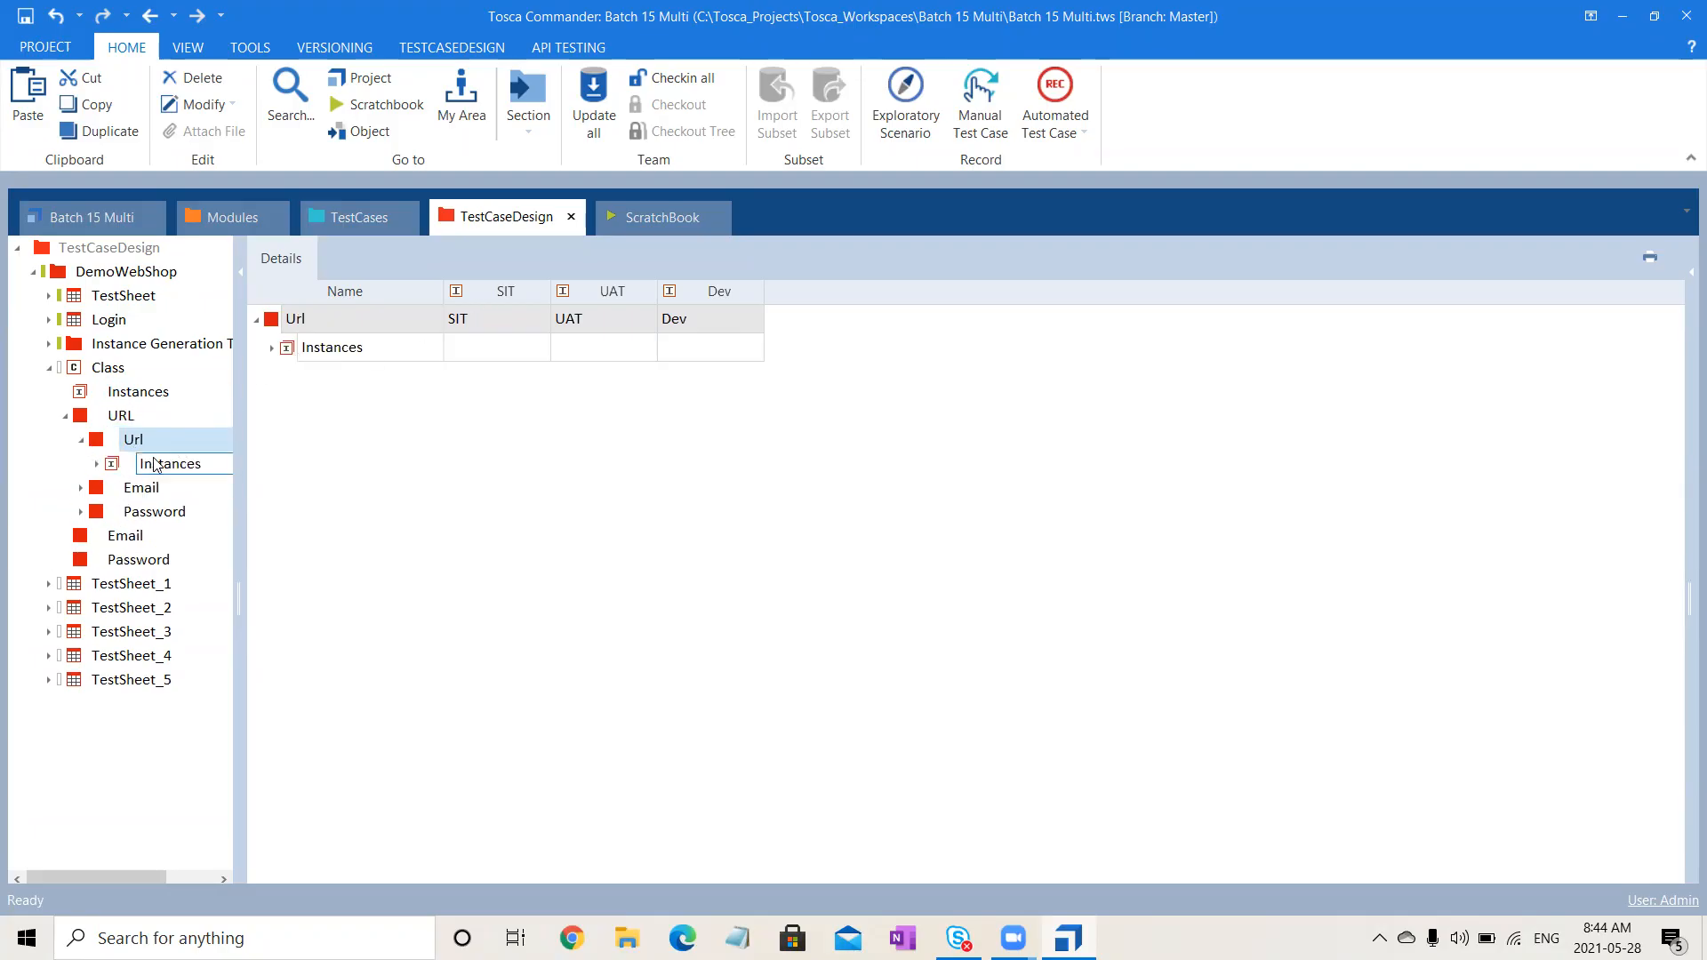
left_click(162, 468)
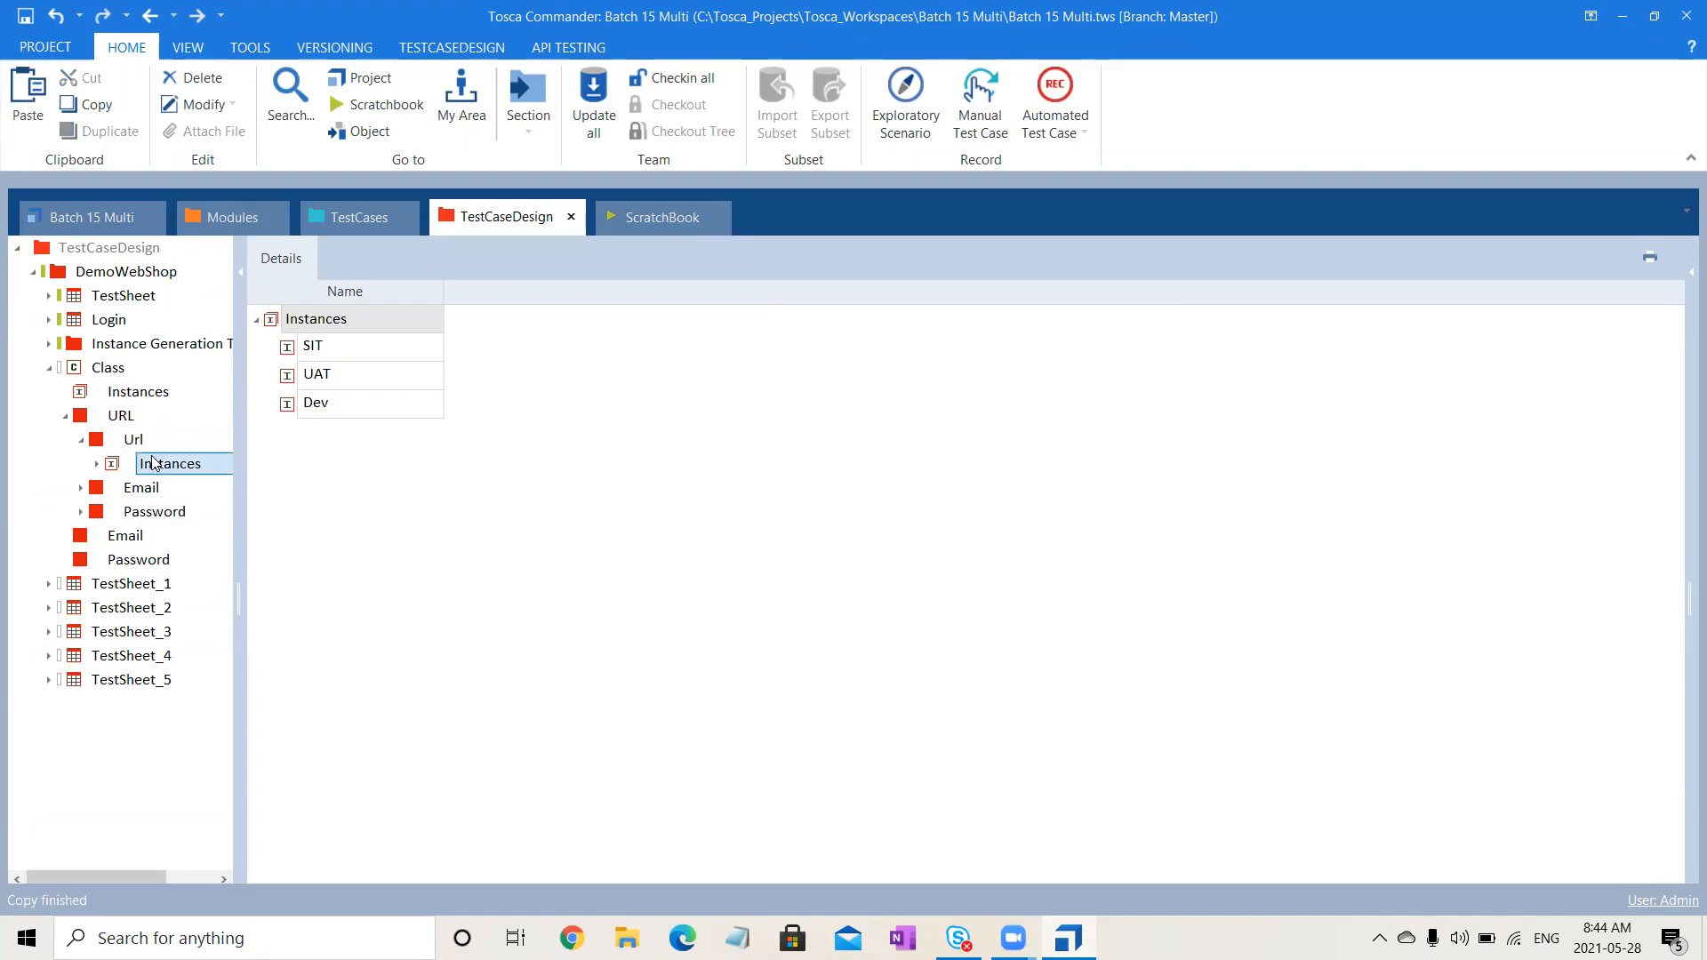
left_click(122, 417)
key("ctrl+v")
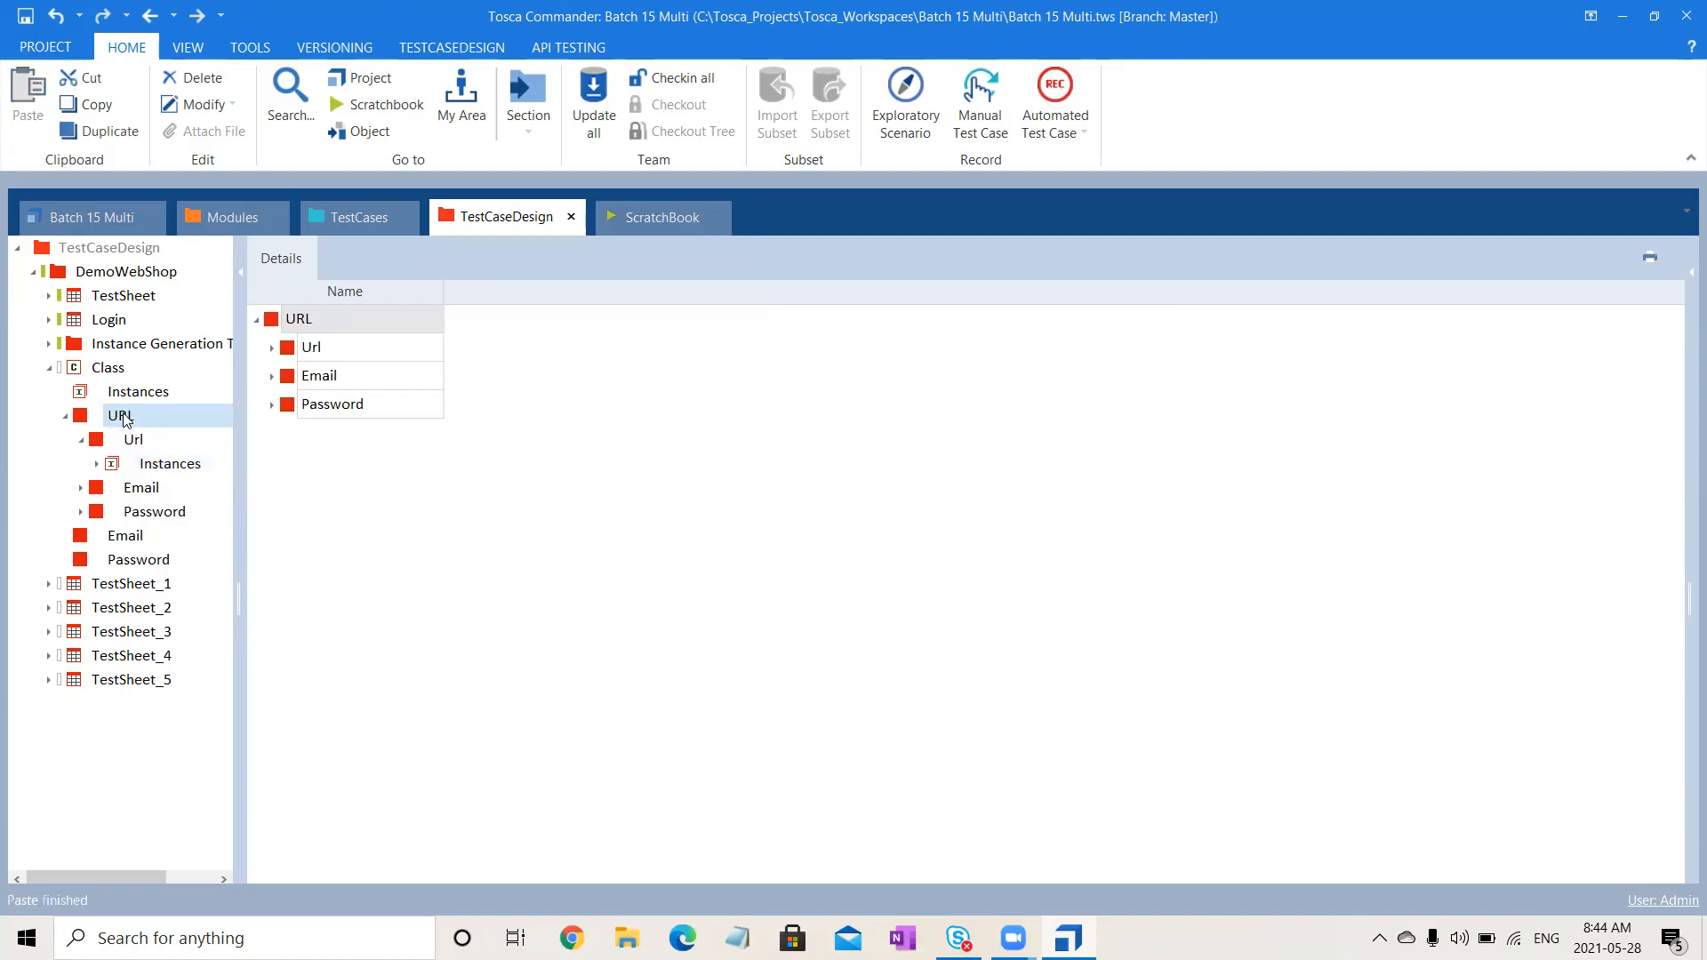
- Delete the nested Url, Email and Password attributes
left_click(140, 536)
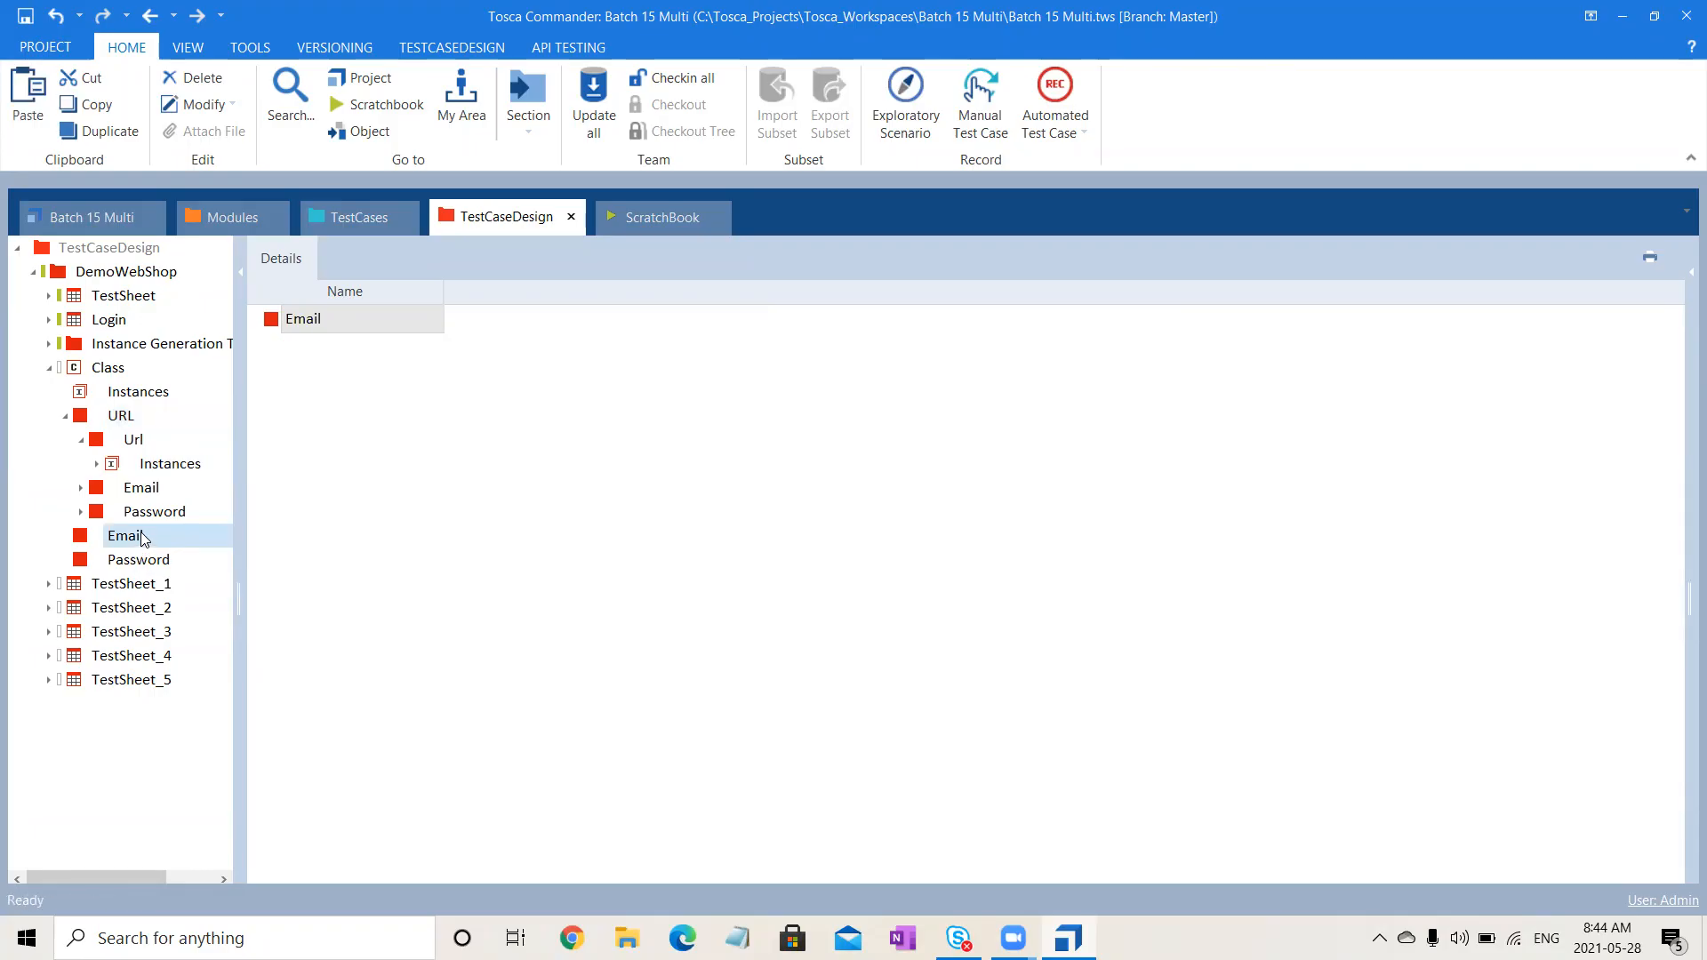
left_click(135, 441)
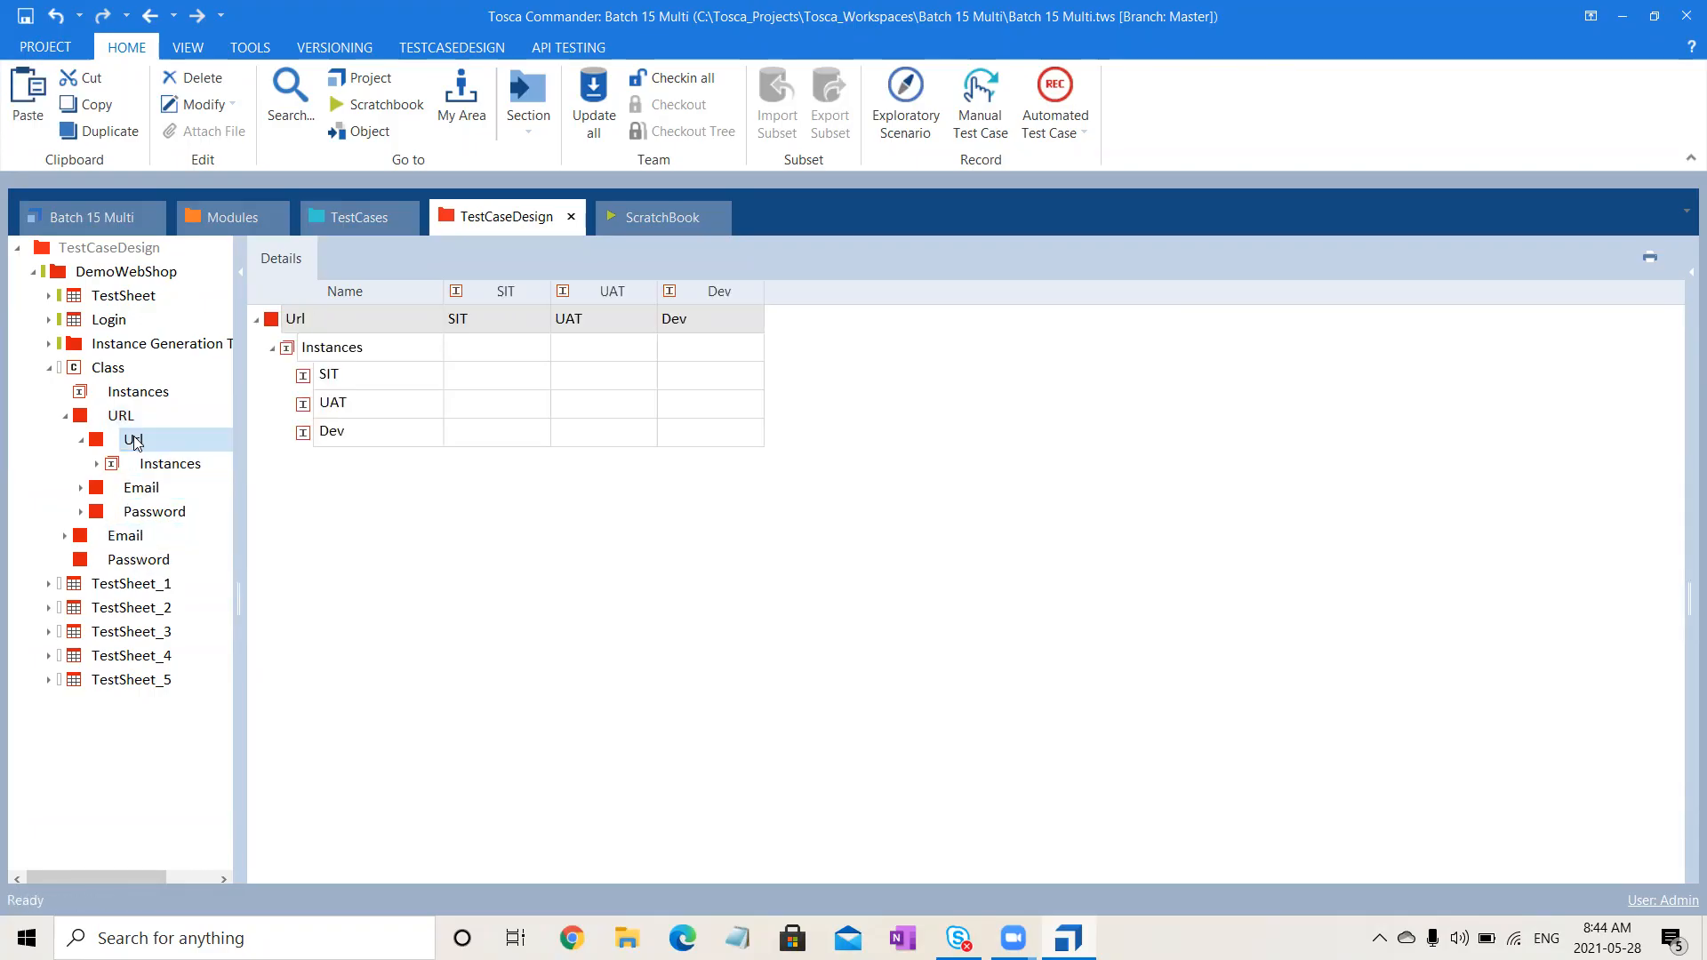
left_click(148, 489, "ctrl")
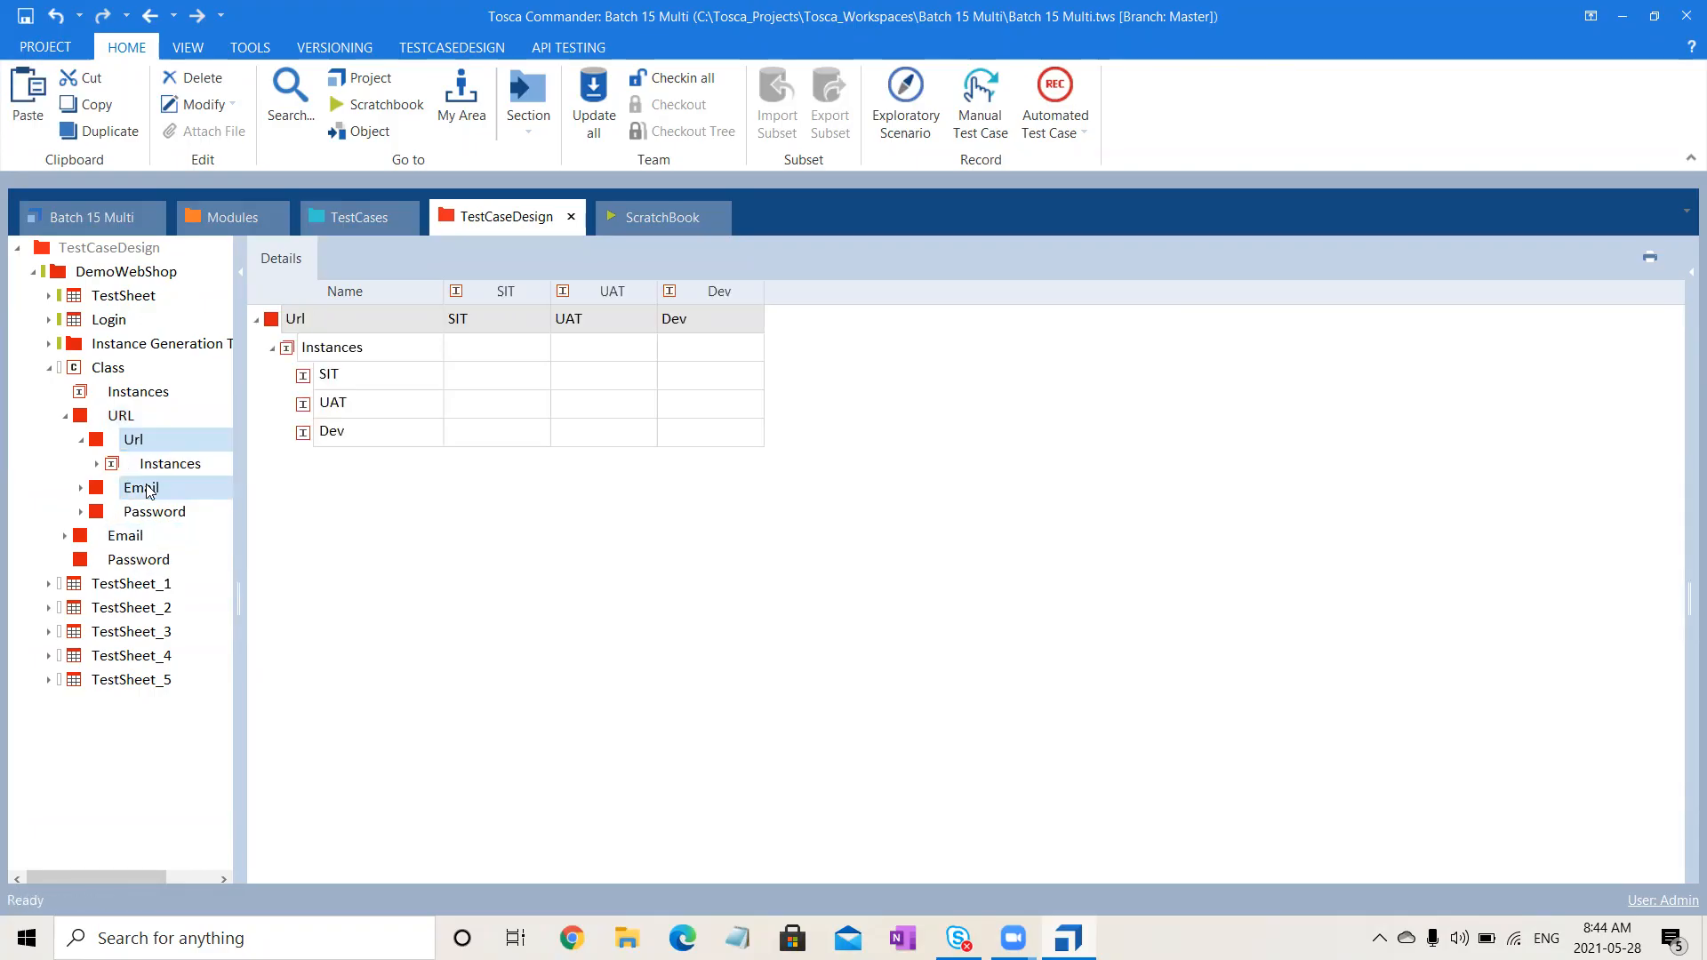
left_click(154, 513, "ctrl")
key("Delete")
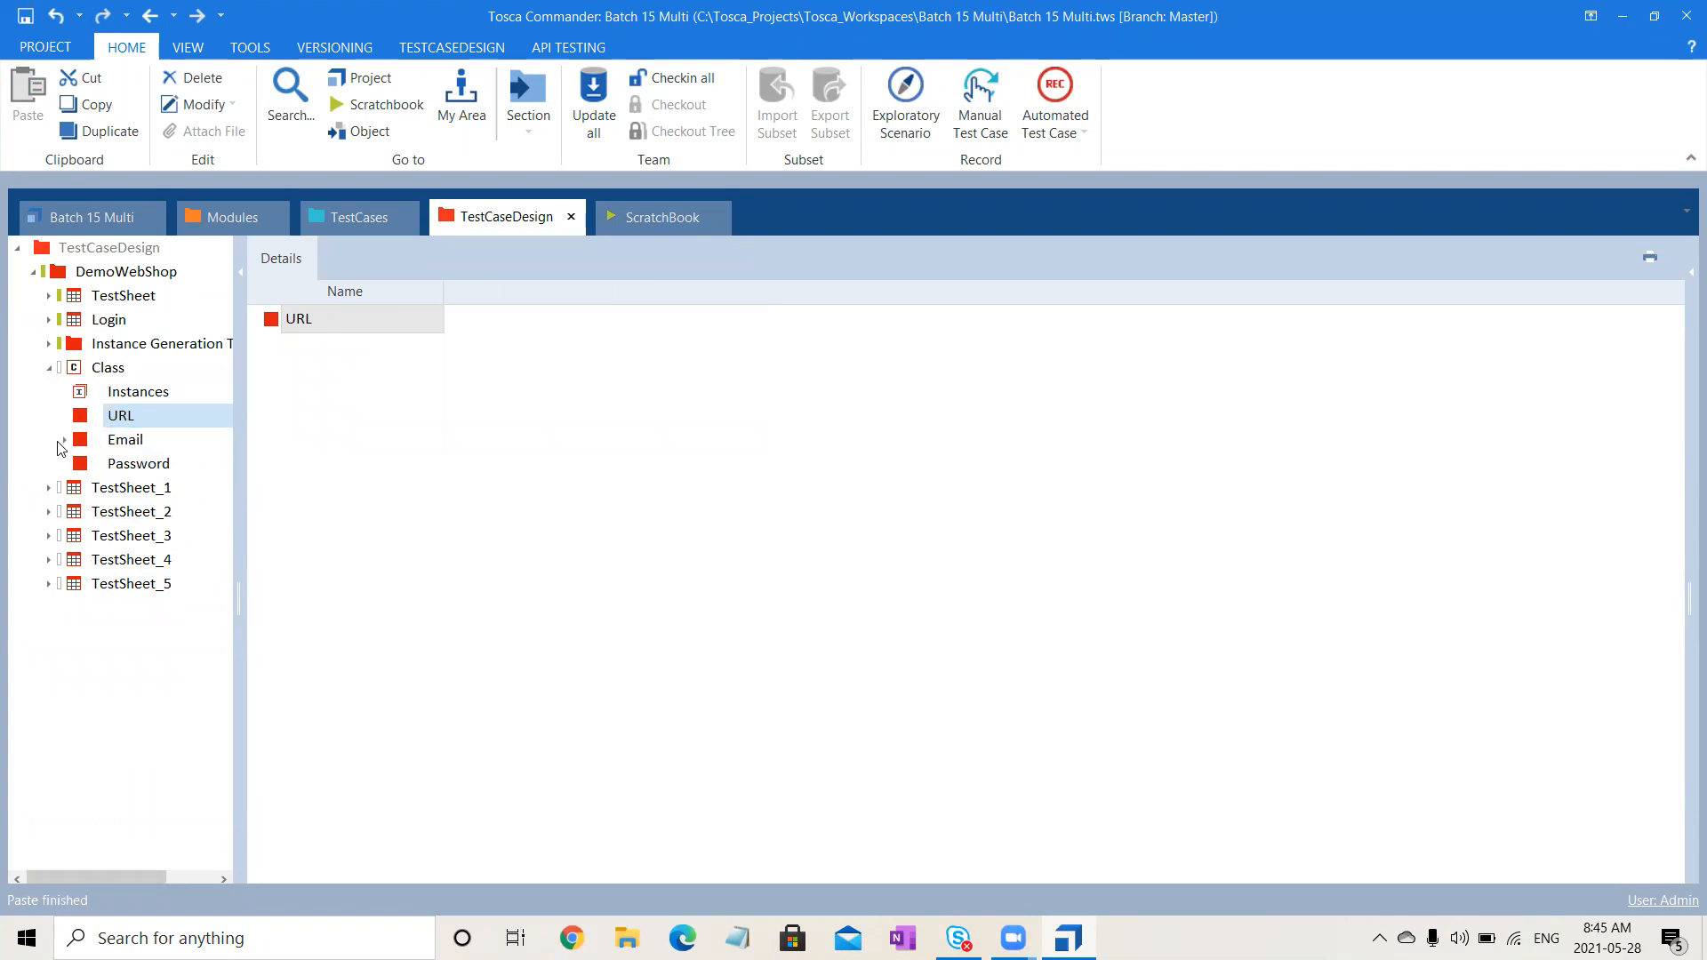
- Paste Email's SIT, UAT and Dev instances into URL and Password
left_click(64, 440)
left_click(126, 464)
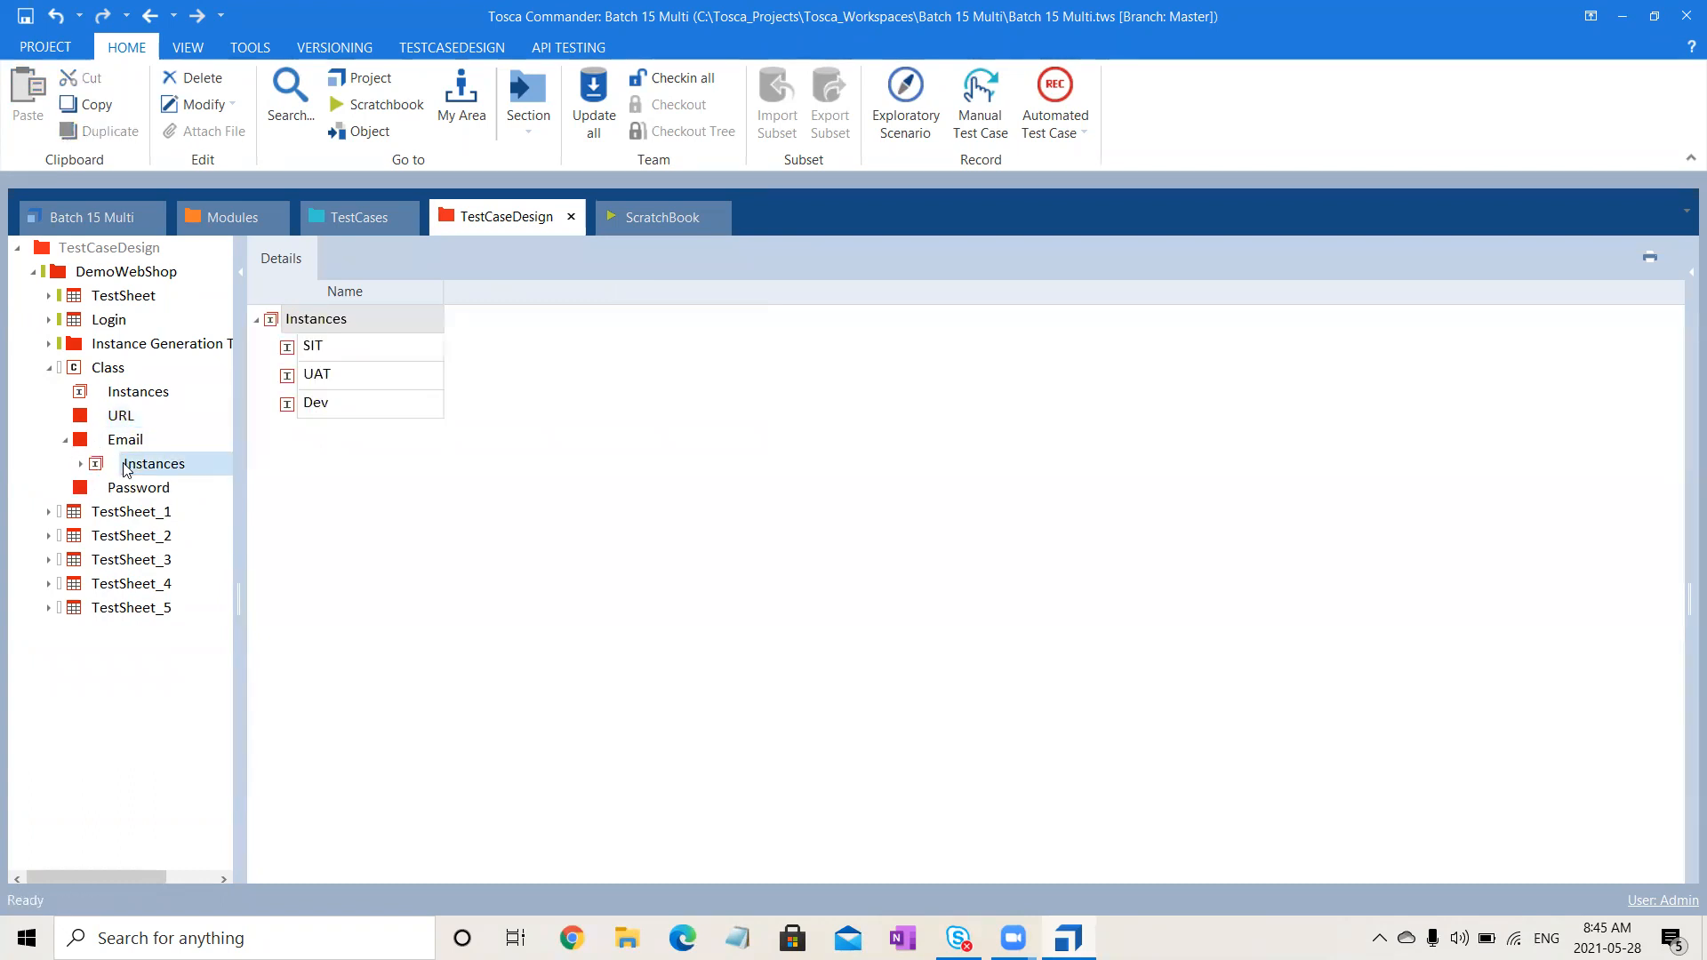
left_click(127, 418)
key("ctrl+v")
left_click(141, 516)
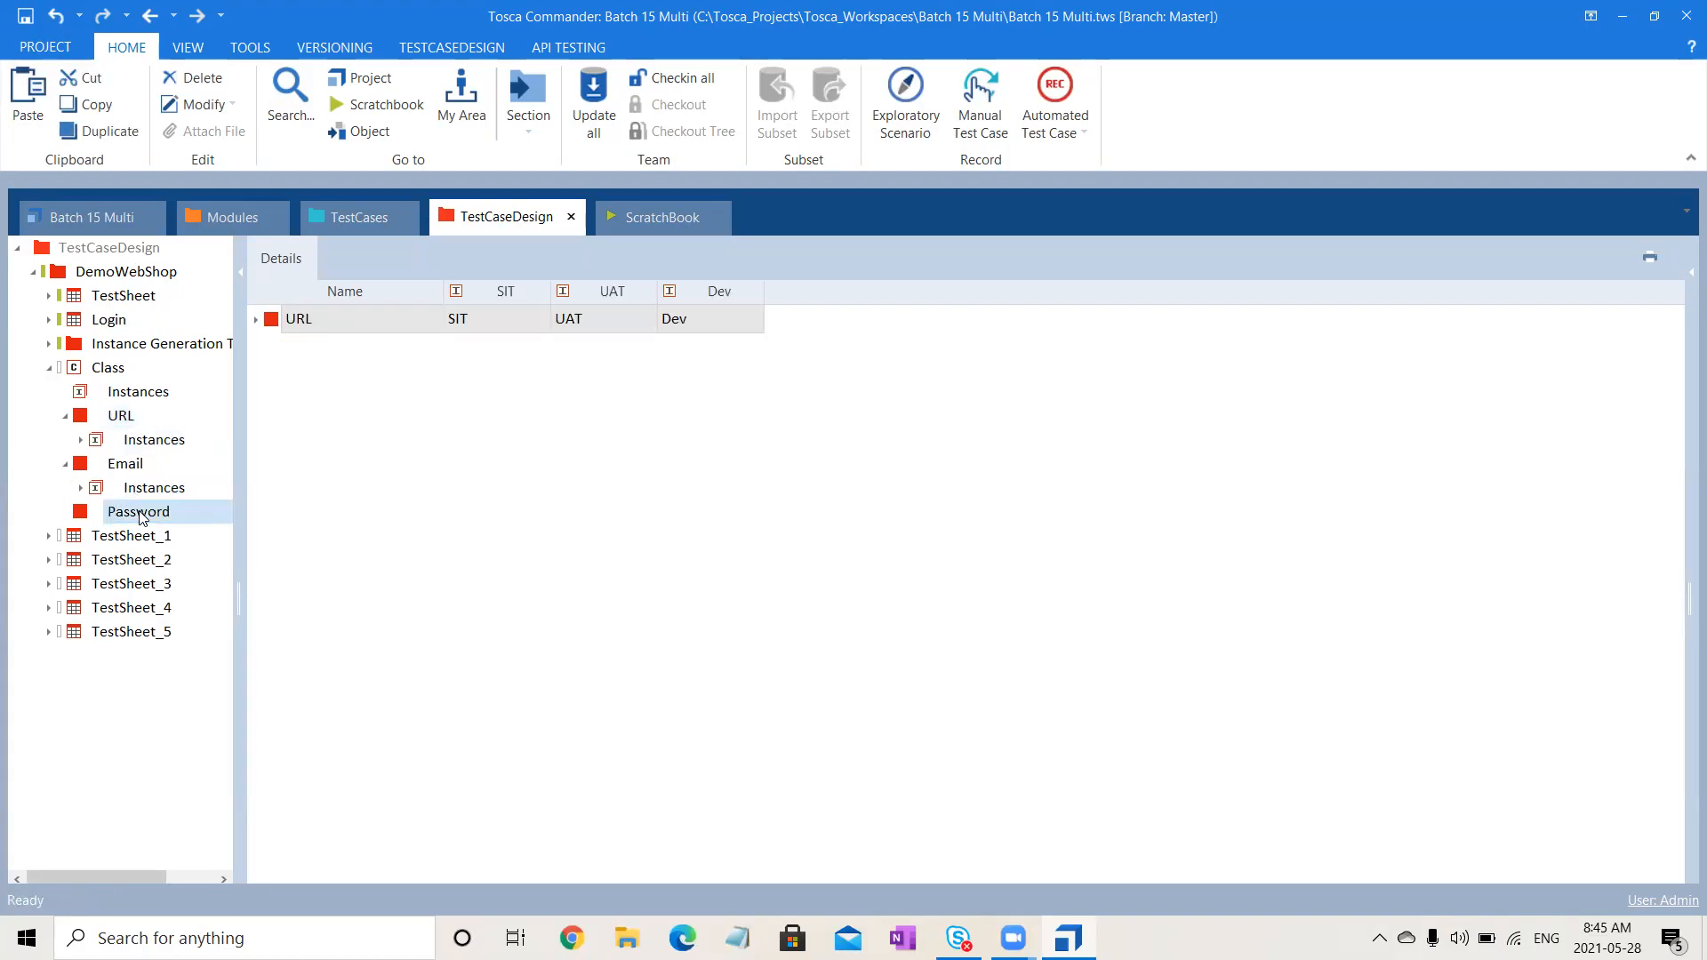
key("ctrl+v")
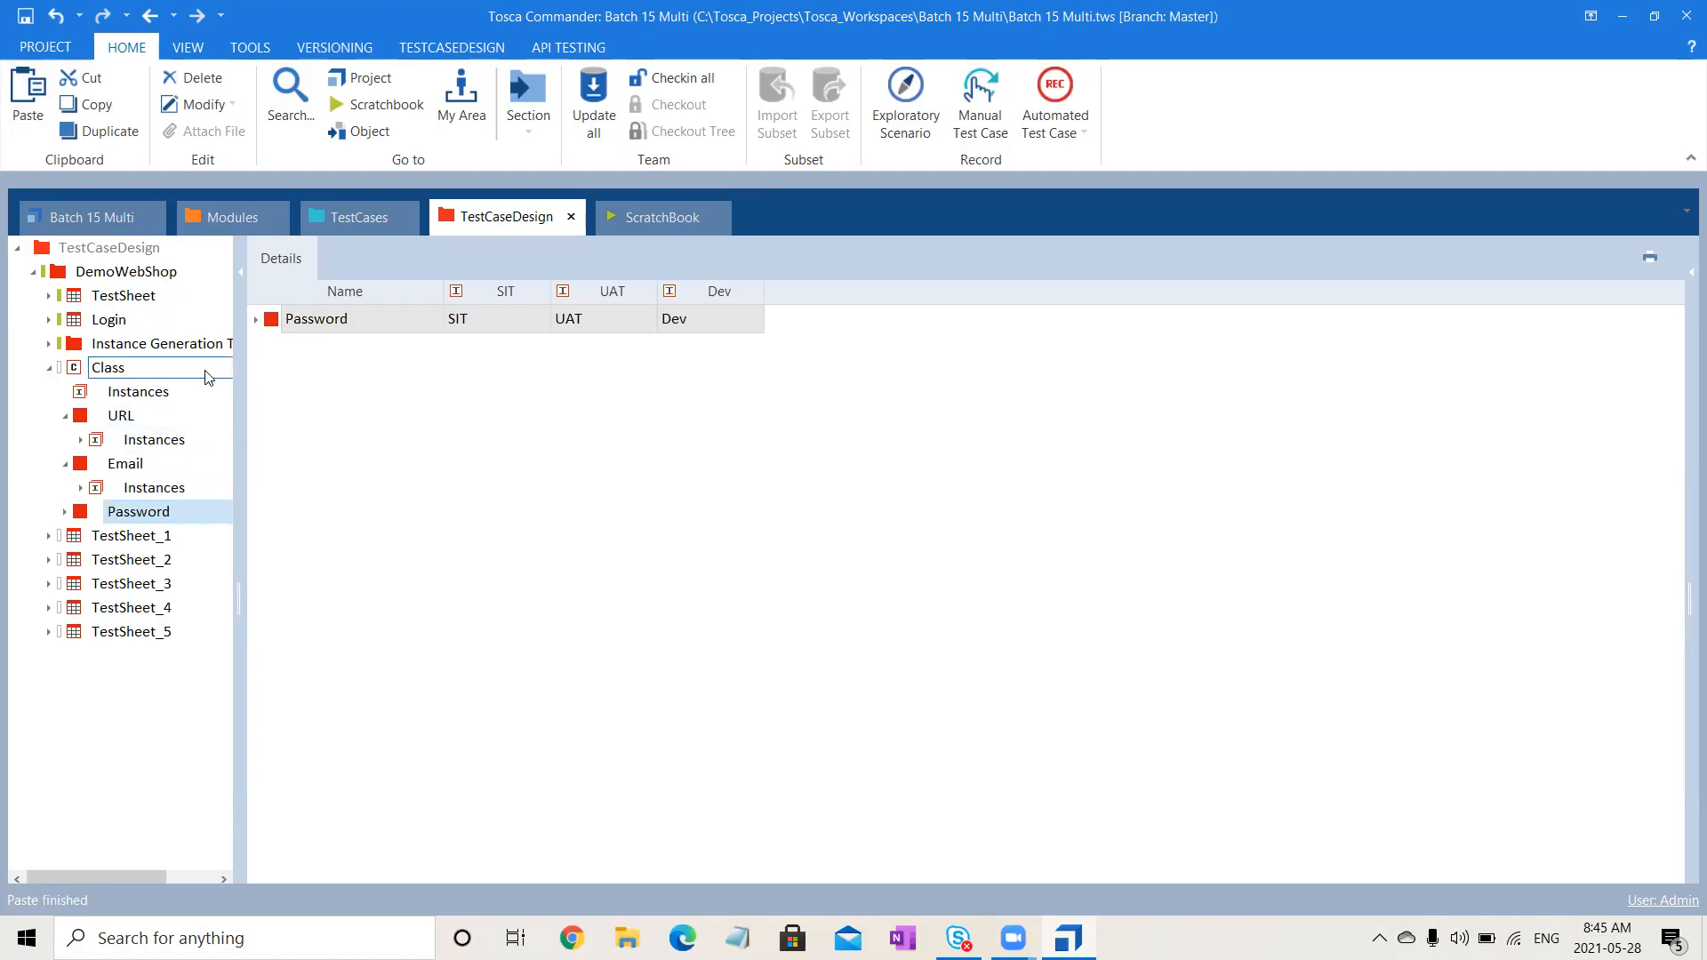
- Rename the URL attribute to Url and reselect Class
left_click(133, 419)
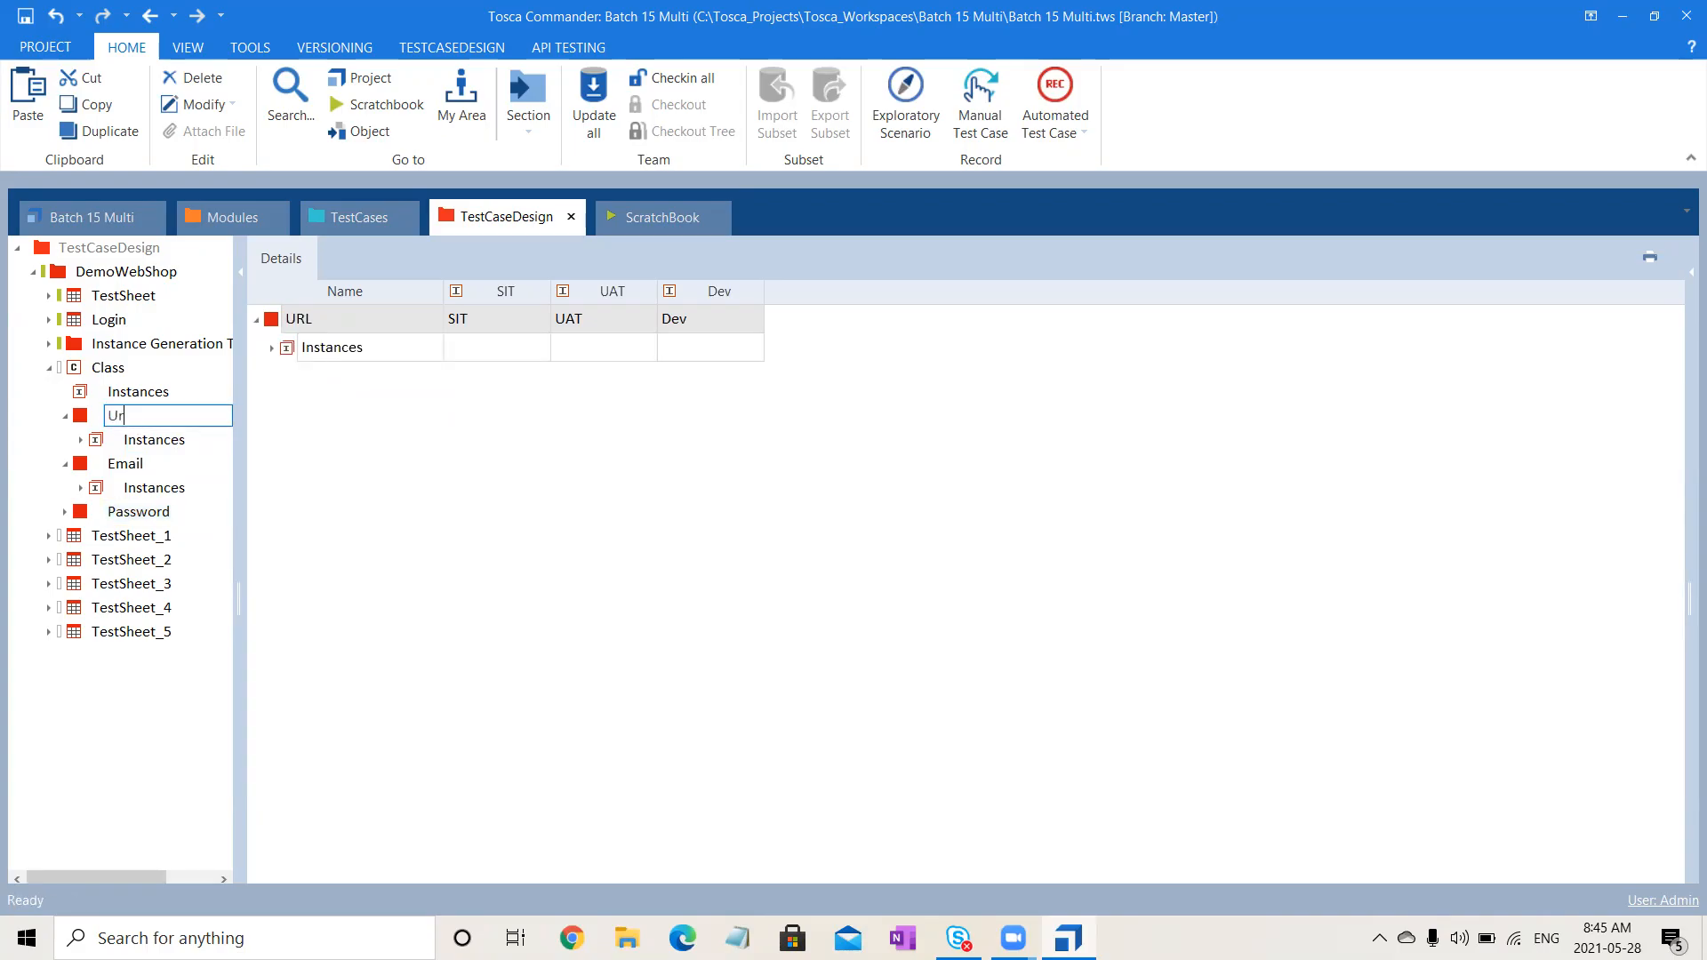
key("Return")
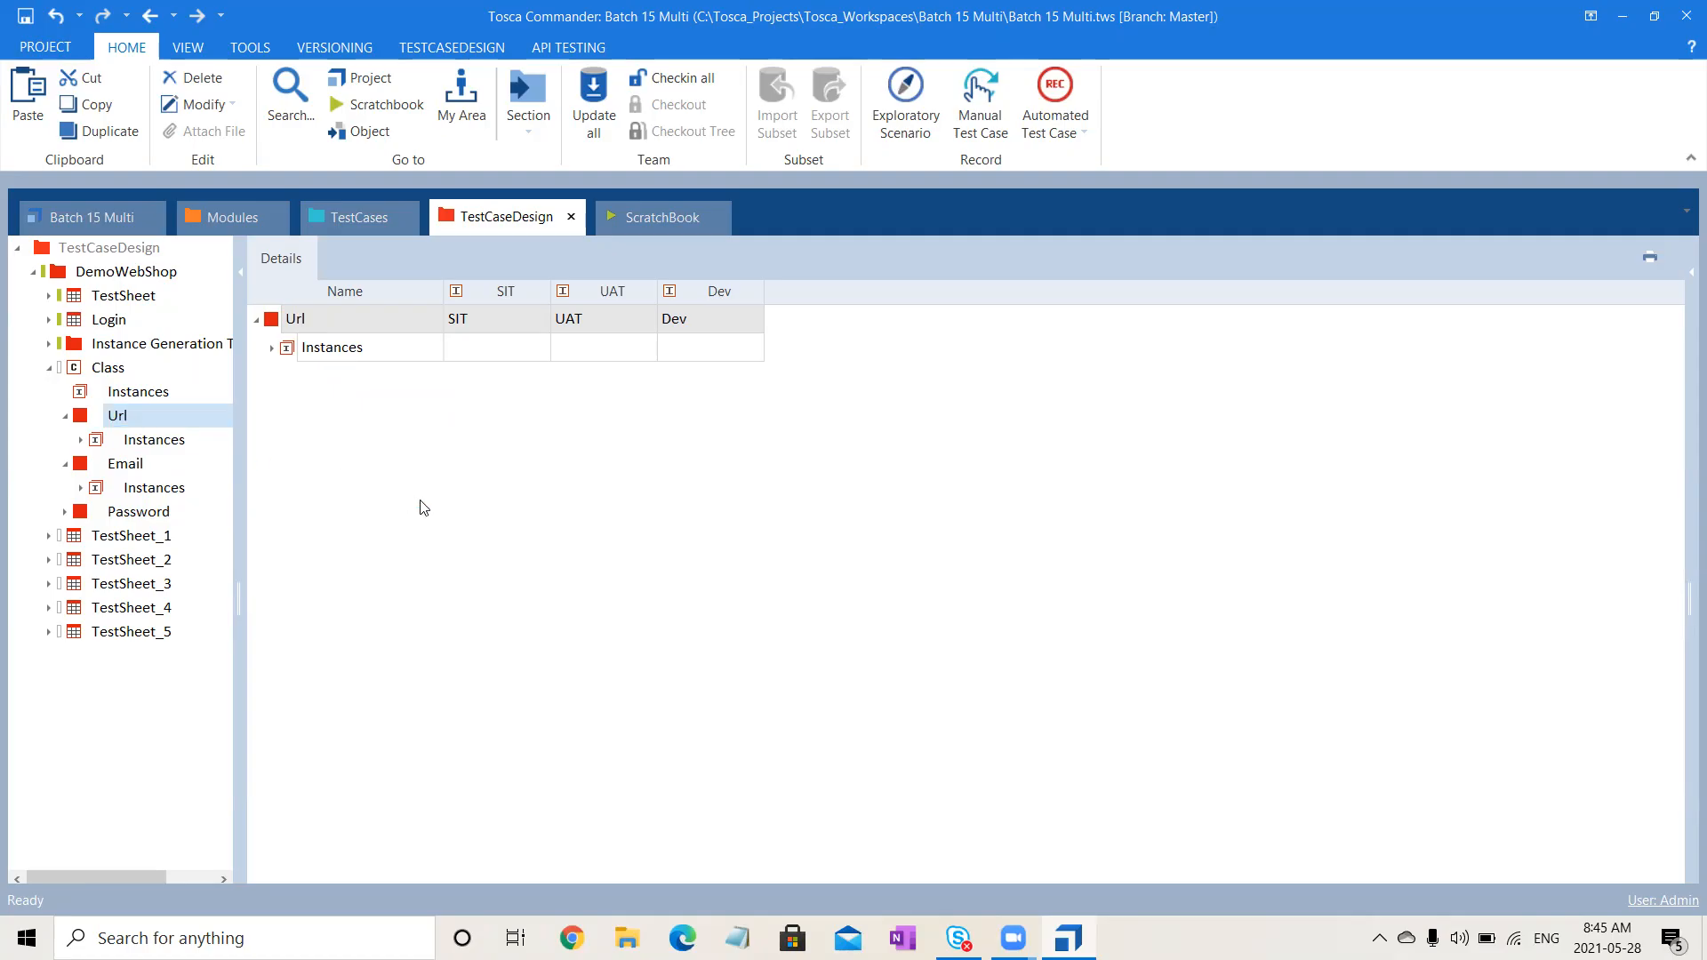
left_click(124, 398)
left_click(112, 371)
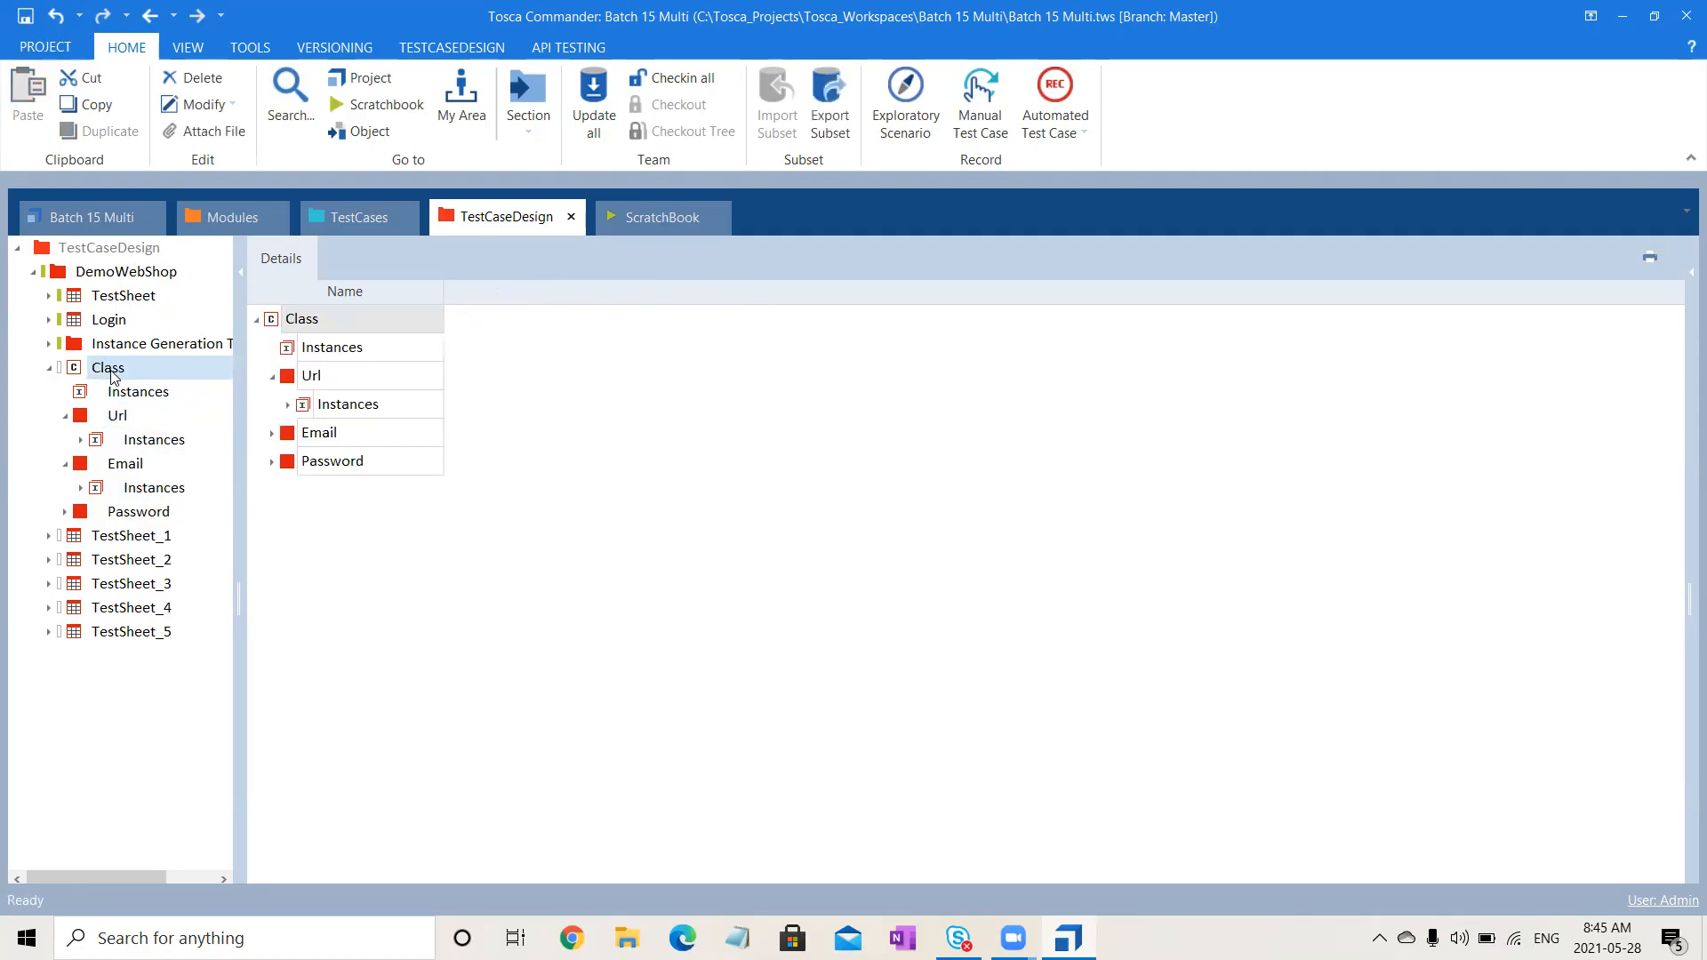
- Create Class instances named SIT and UAT
right_click(114, 374)
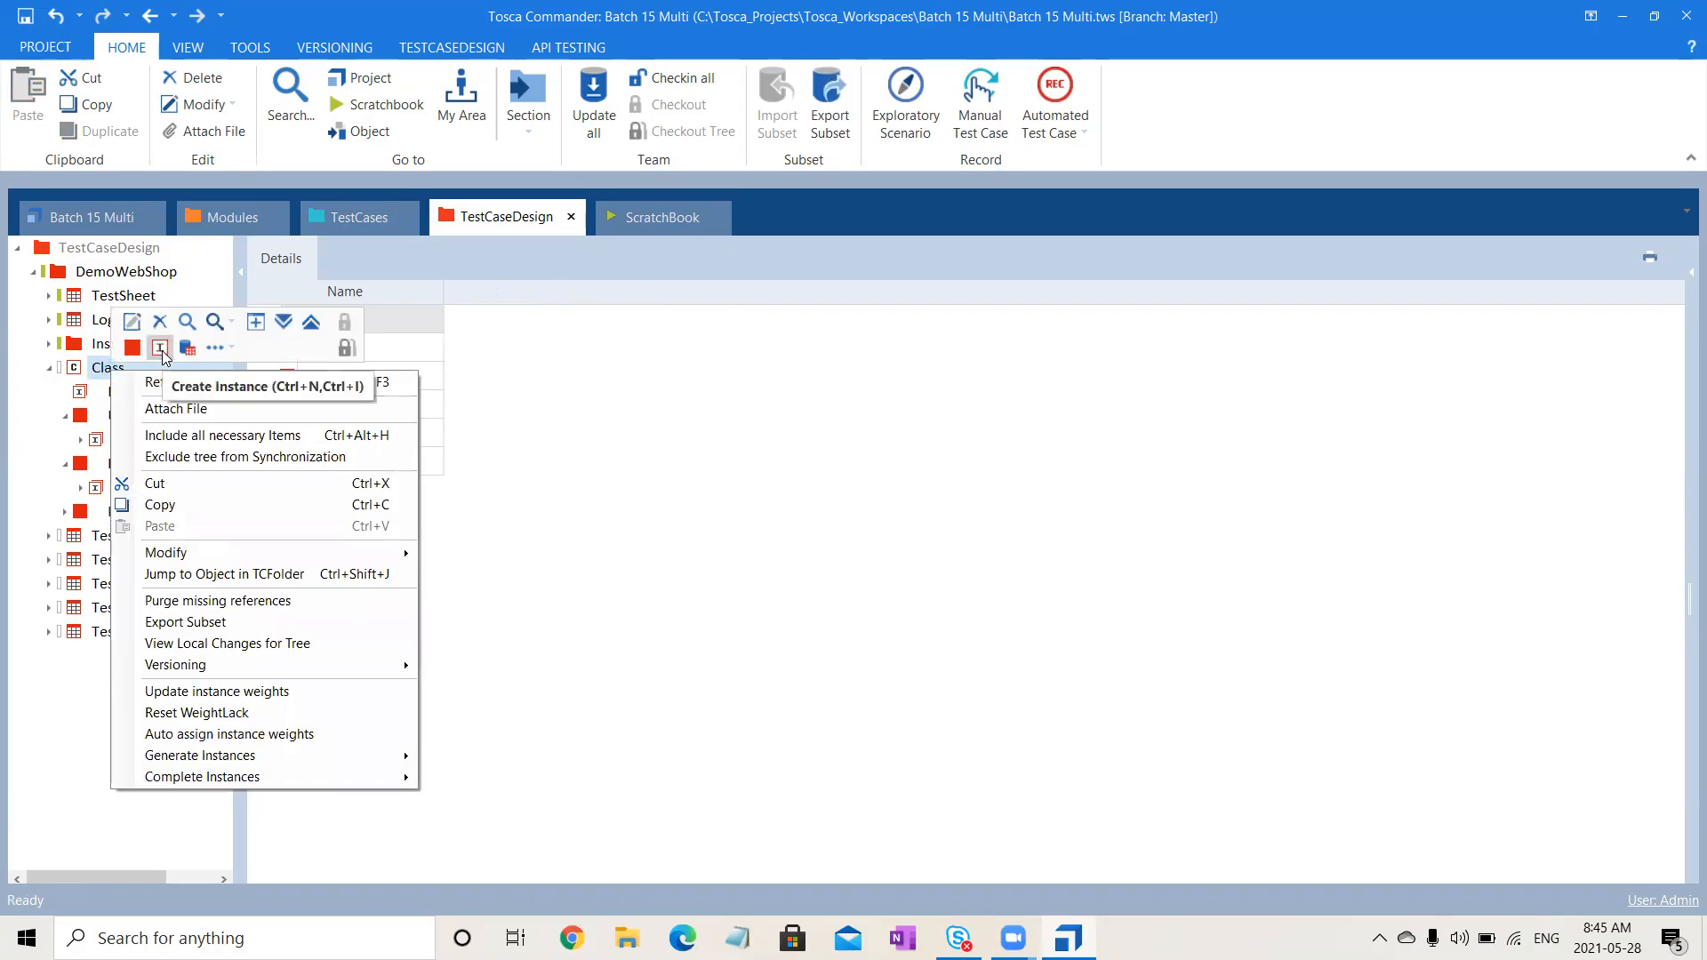
left_click(161, 347)
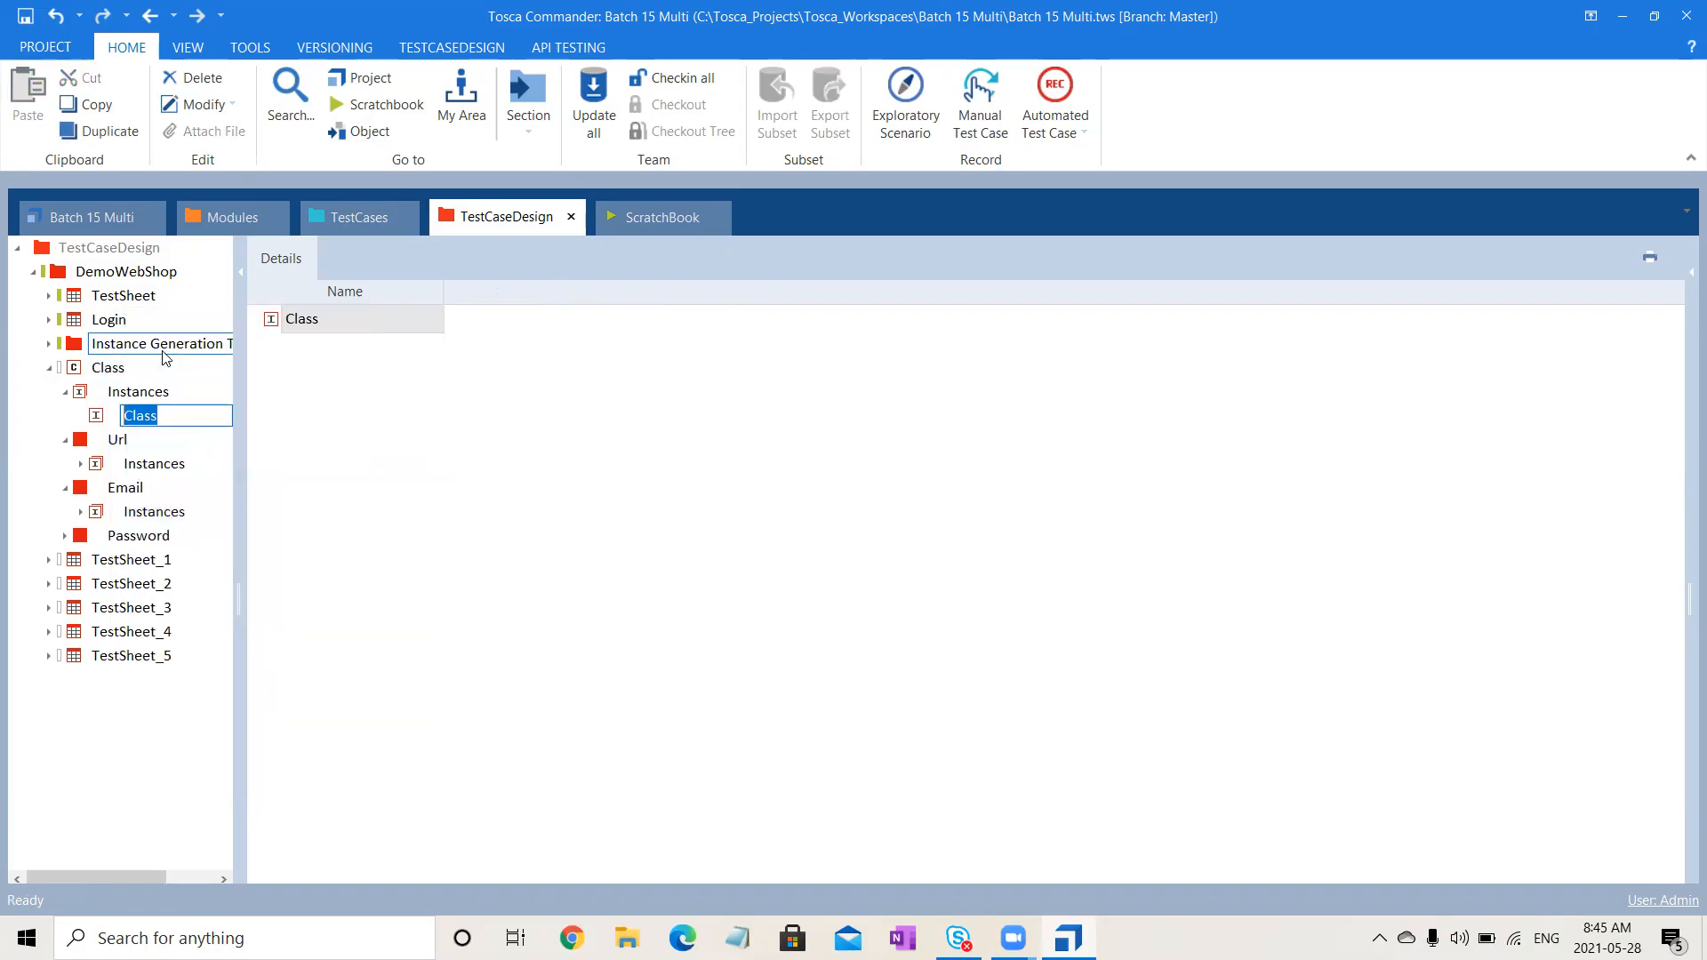
type("S")
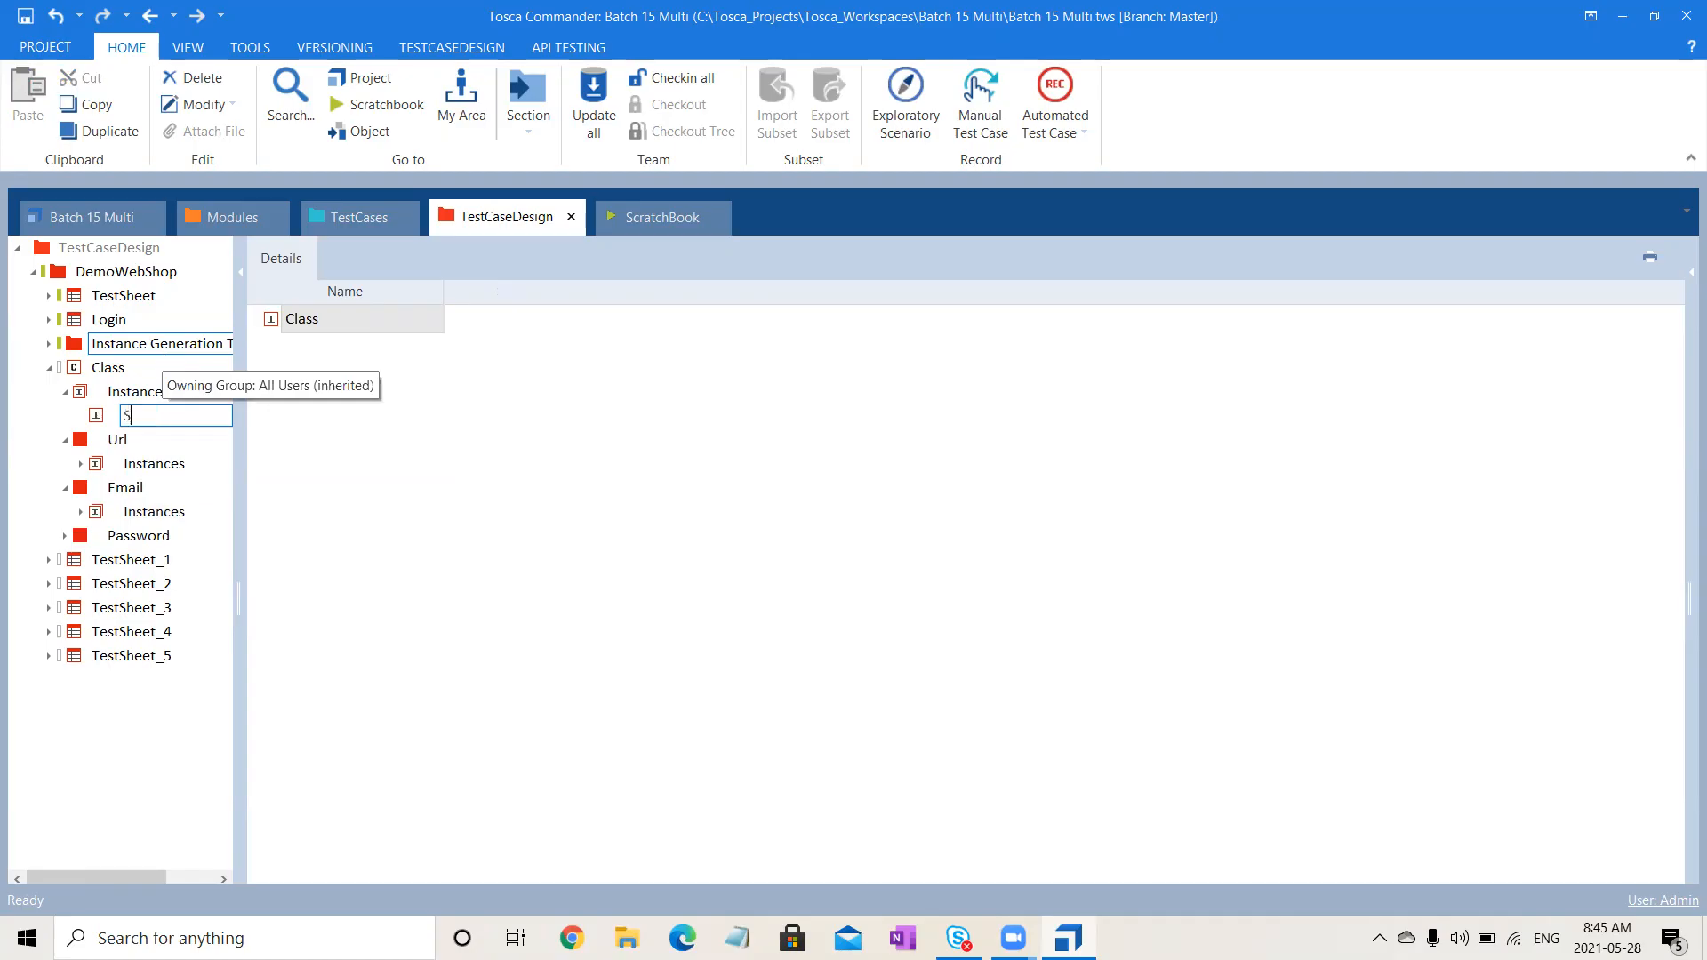
type("IT")
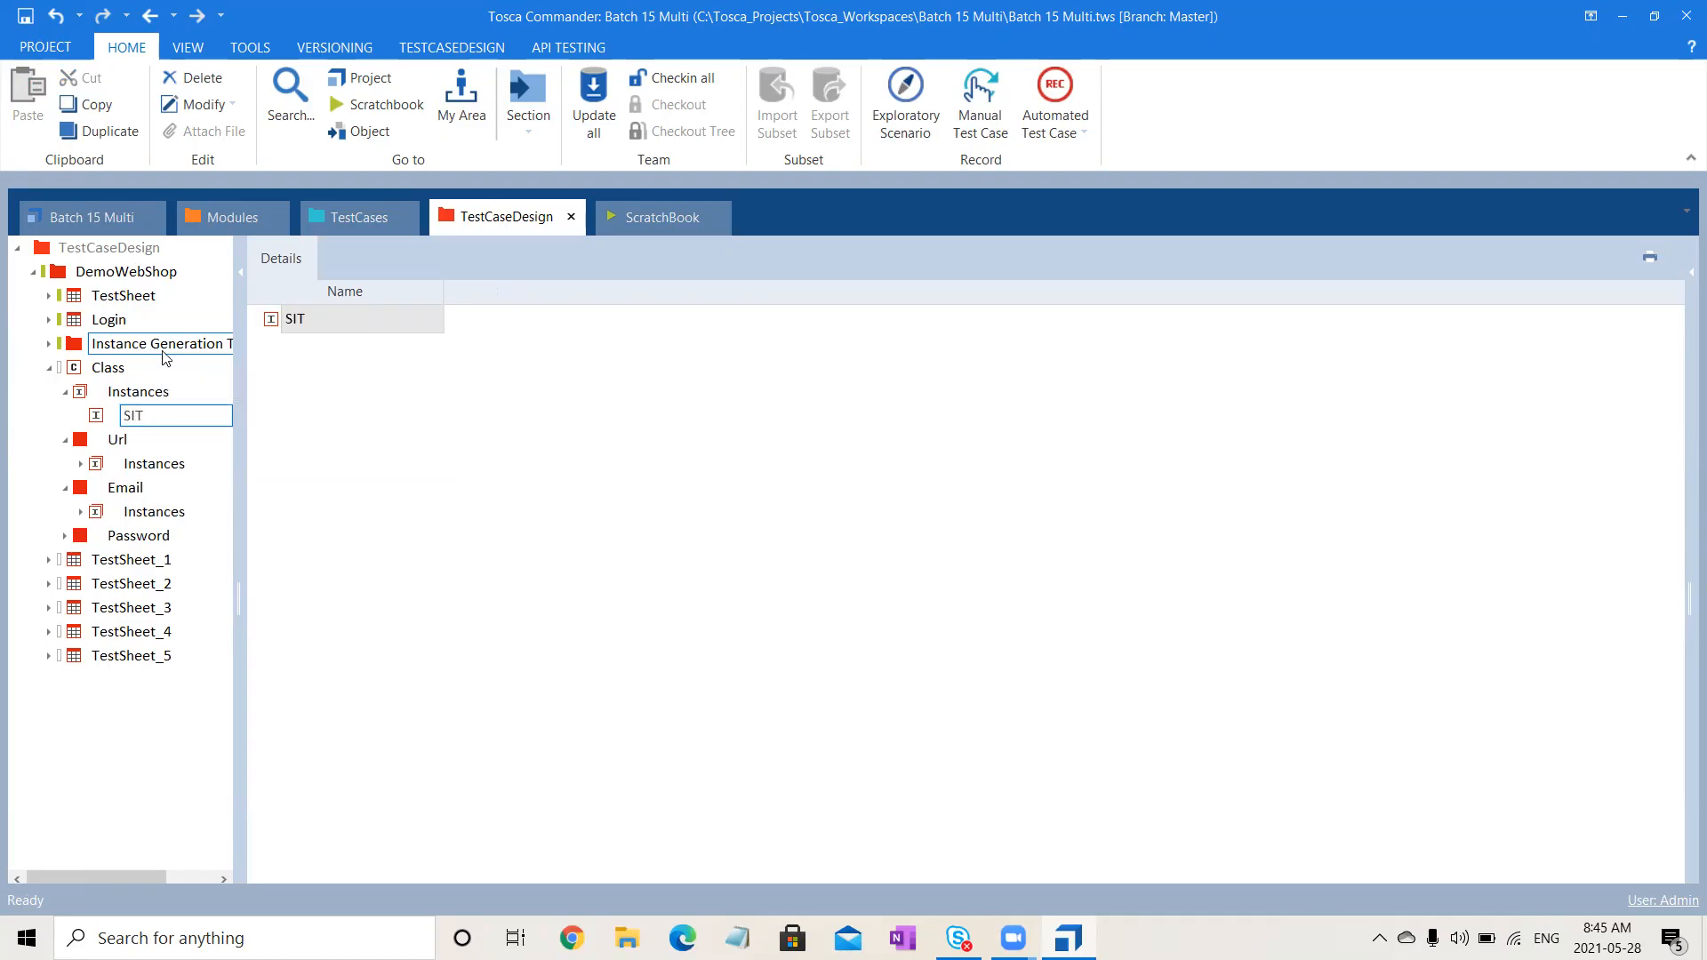
key("Return")
left_click(116, 369)
right_click(117, 369)
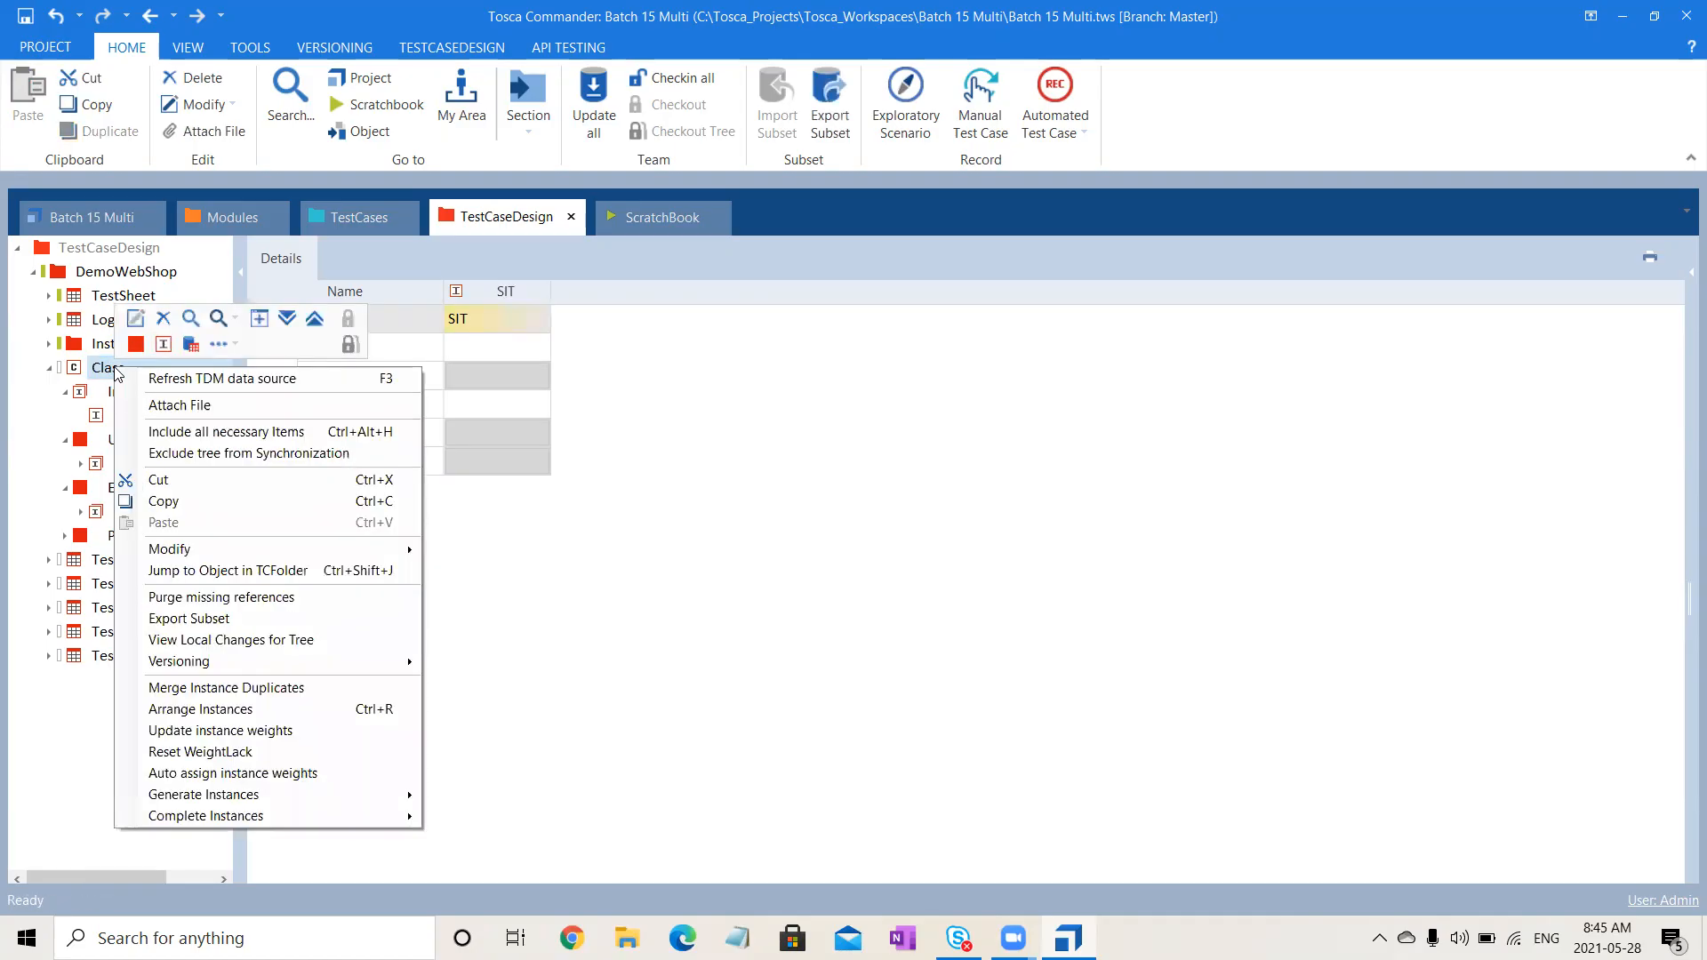
left_click(174, 342)
type("UAT")
key("Return")
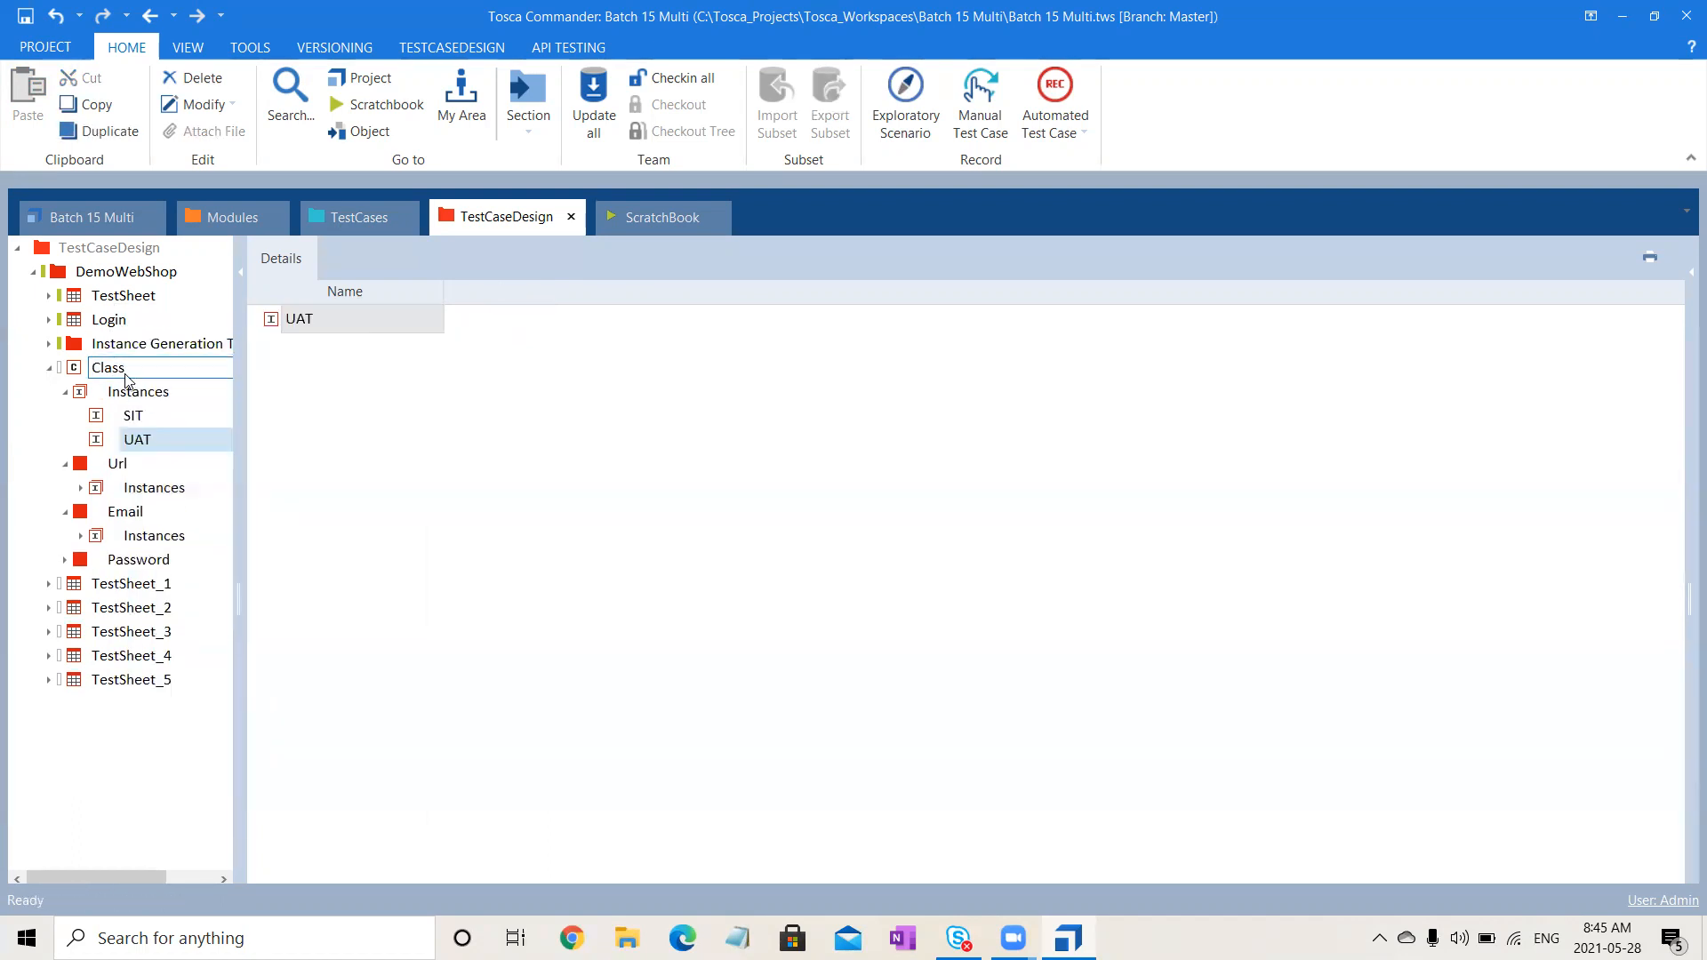
- Add a third Class instance named Dev
left_click(124, 374)
right_click(124, 375)
left_click(173, 348)
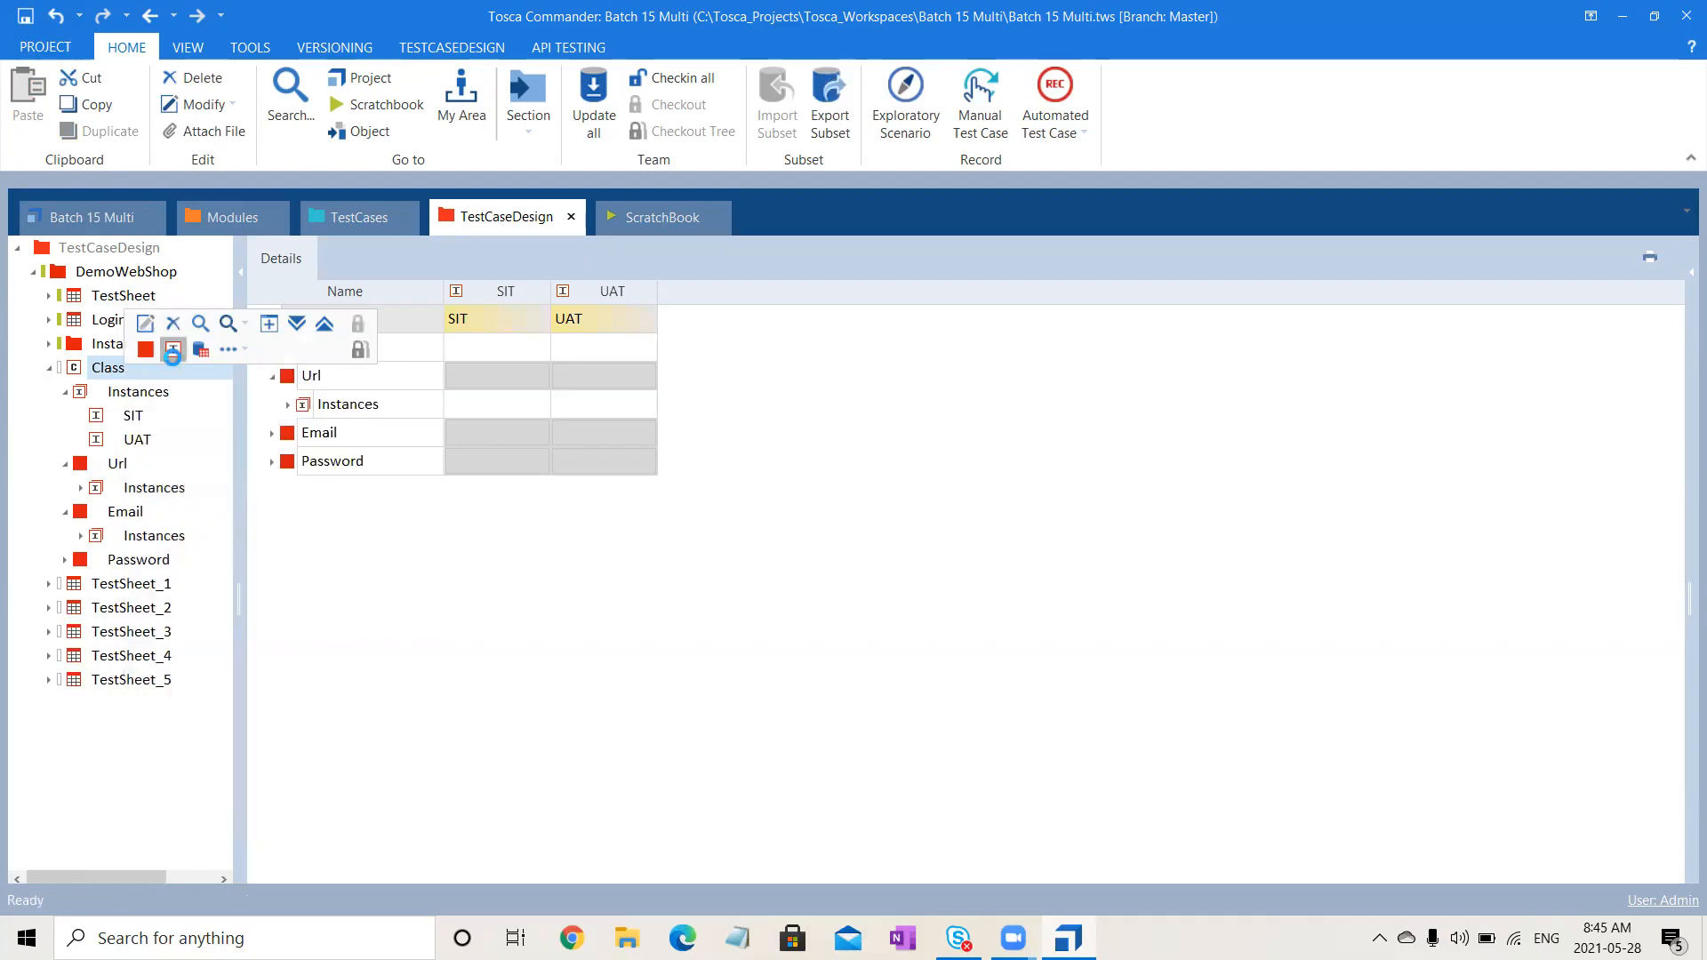
type("Dev")
key("Return")
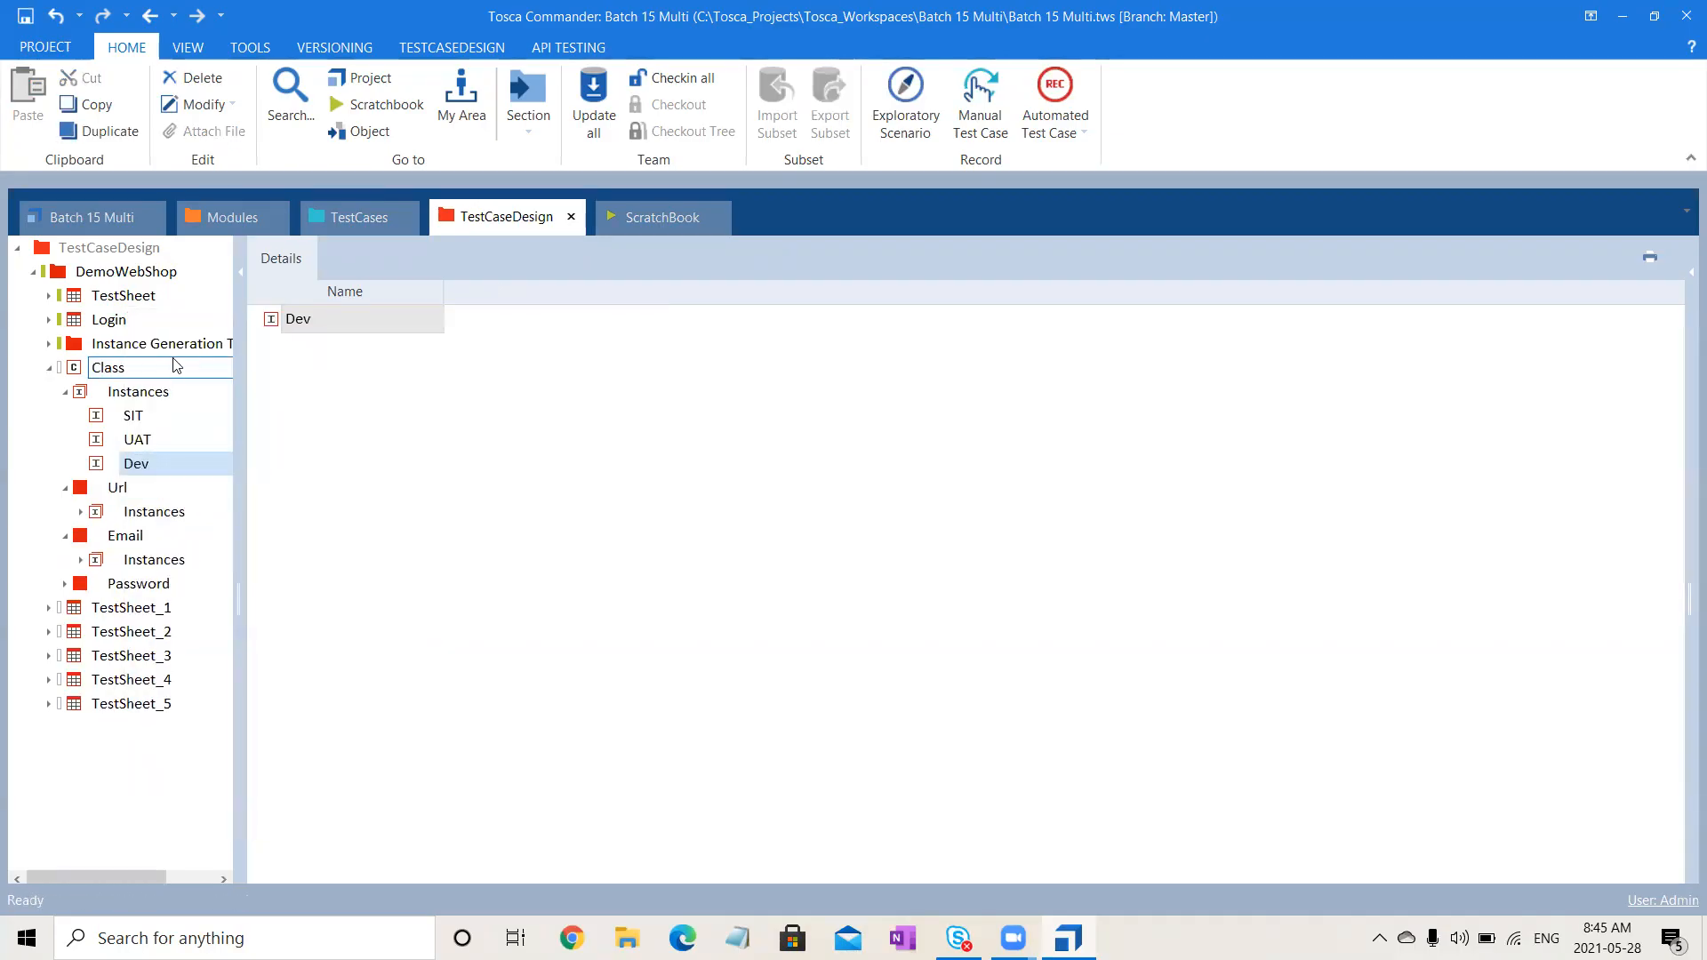
- In the Class grid, set Url's value for the SIT instance to SIT
left_click(139, 372)
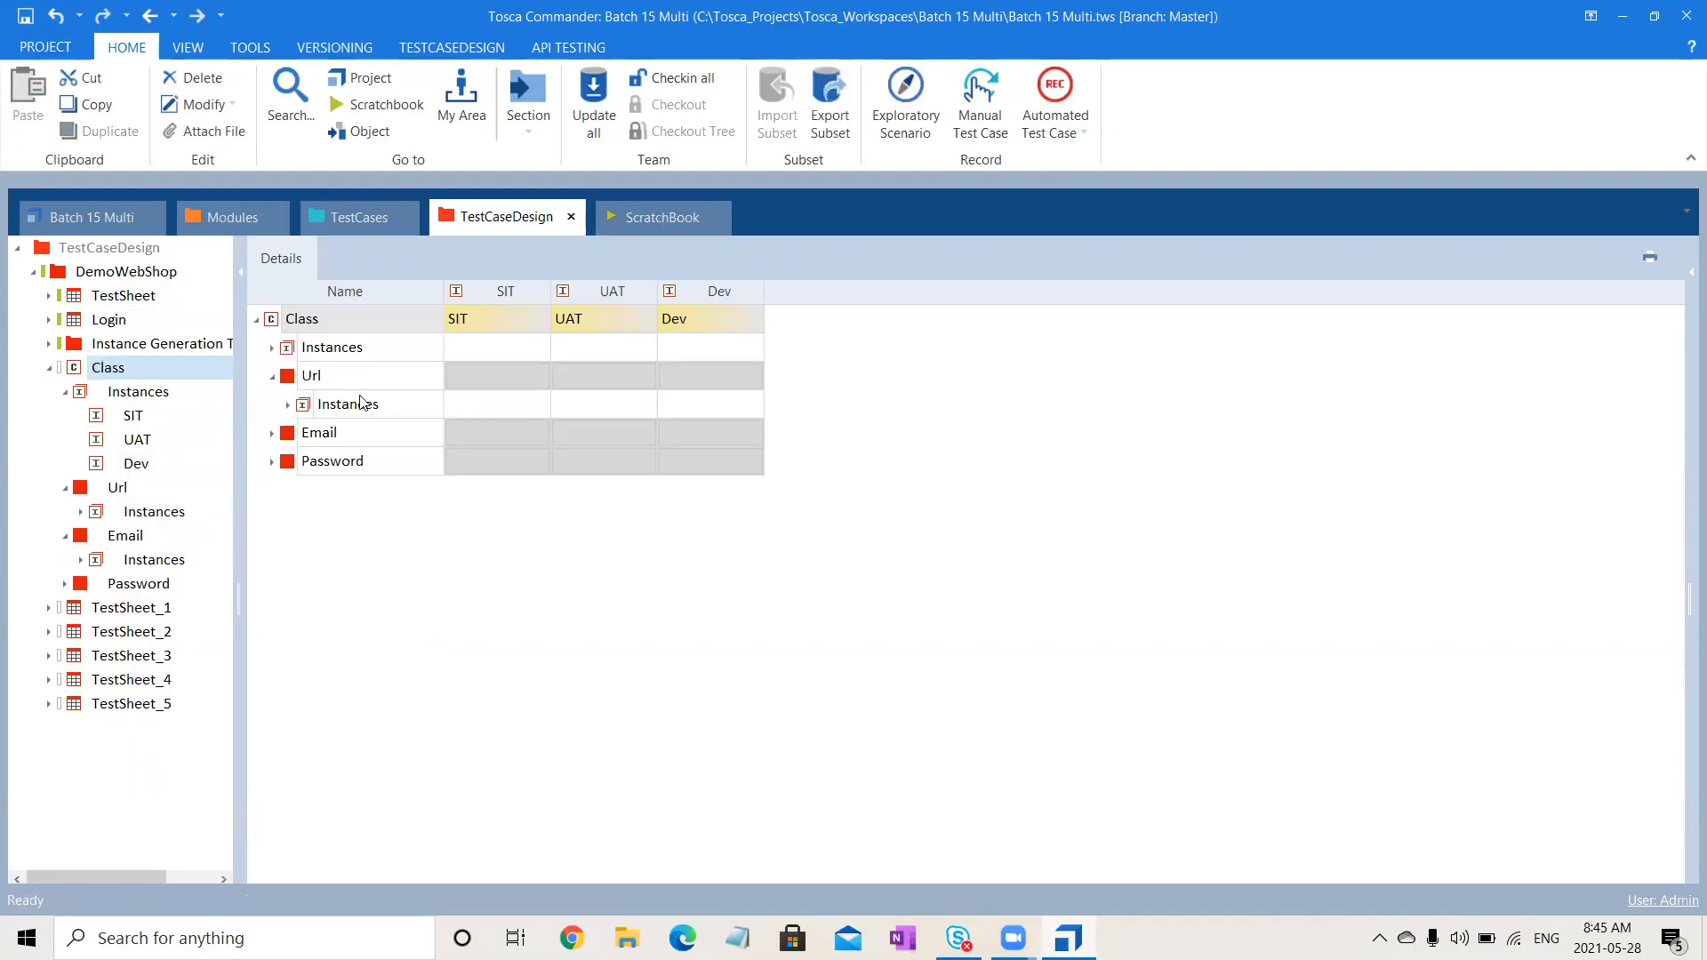
left_click(272, 378)
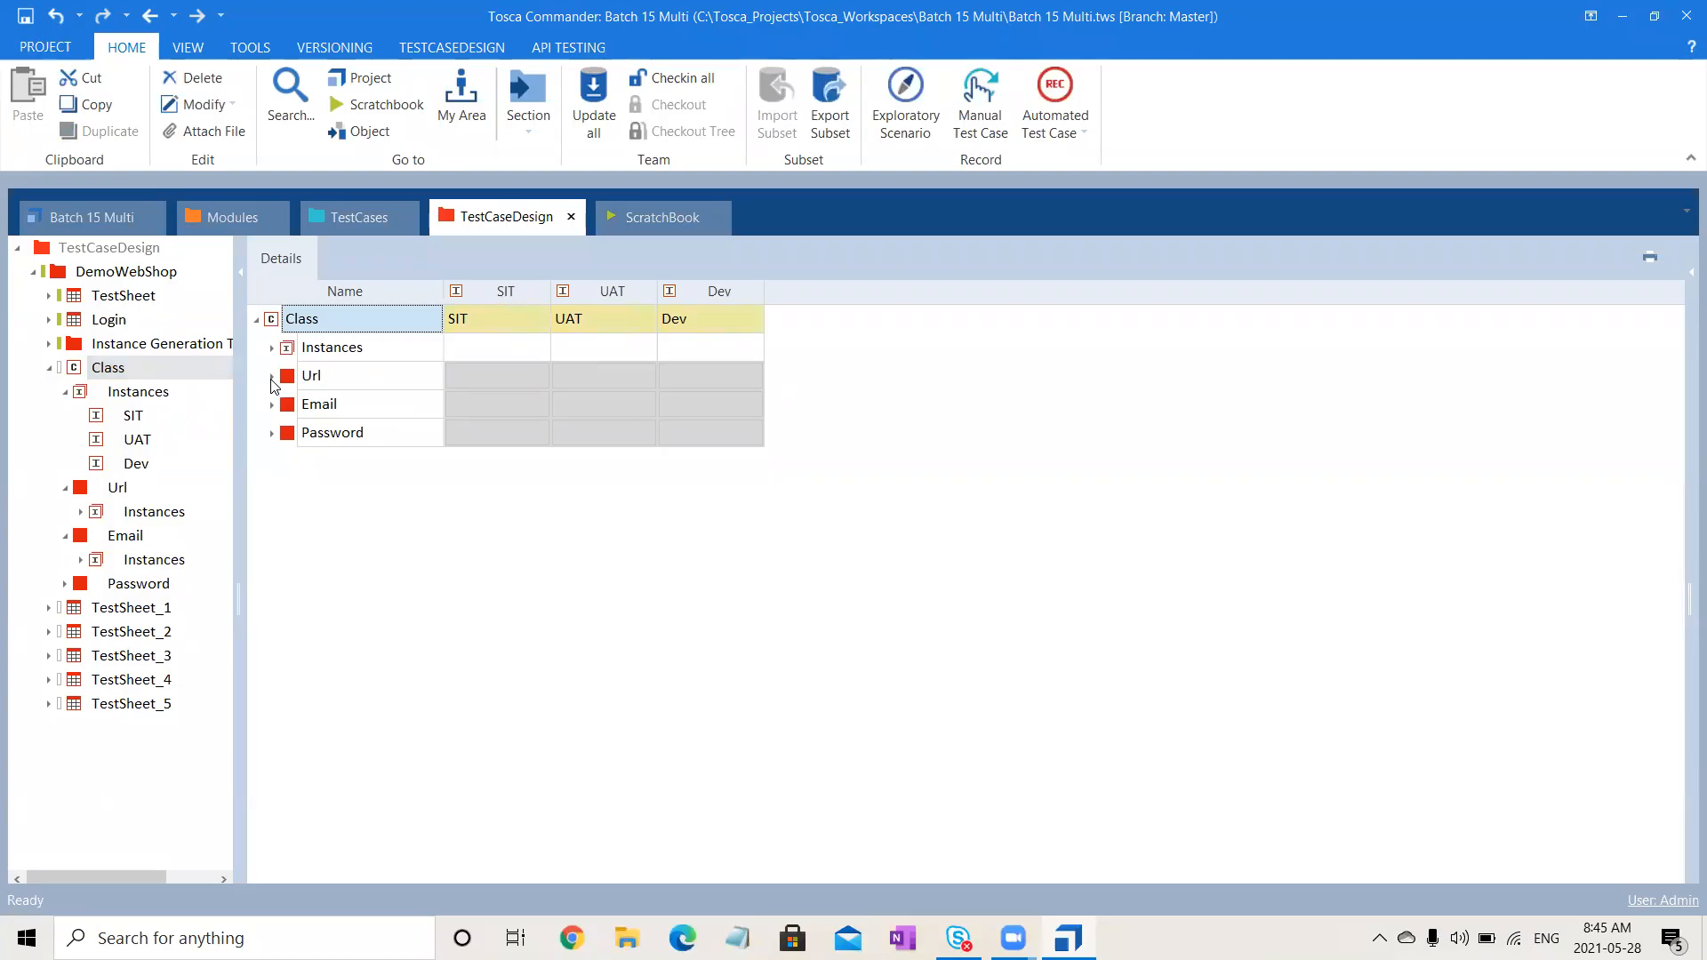
left_click(503, 374)
left_click(540, 378)
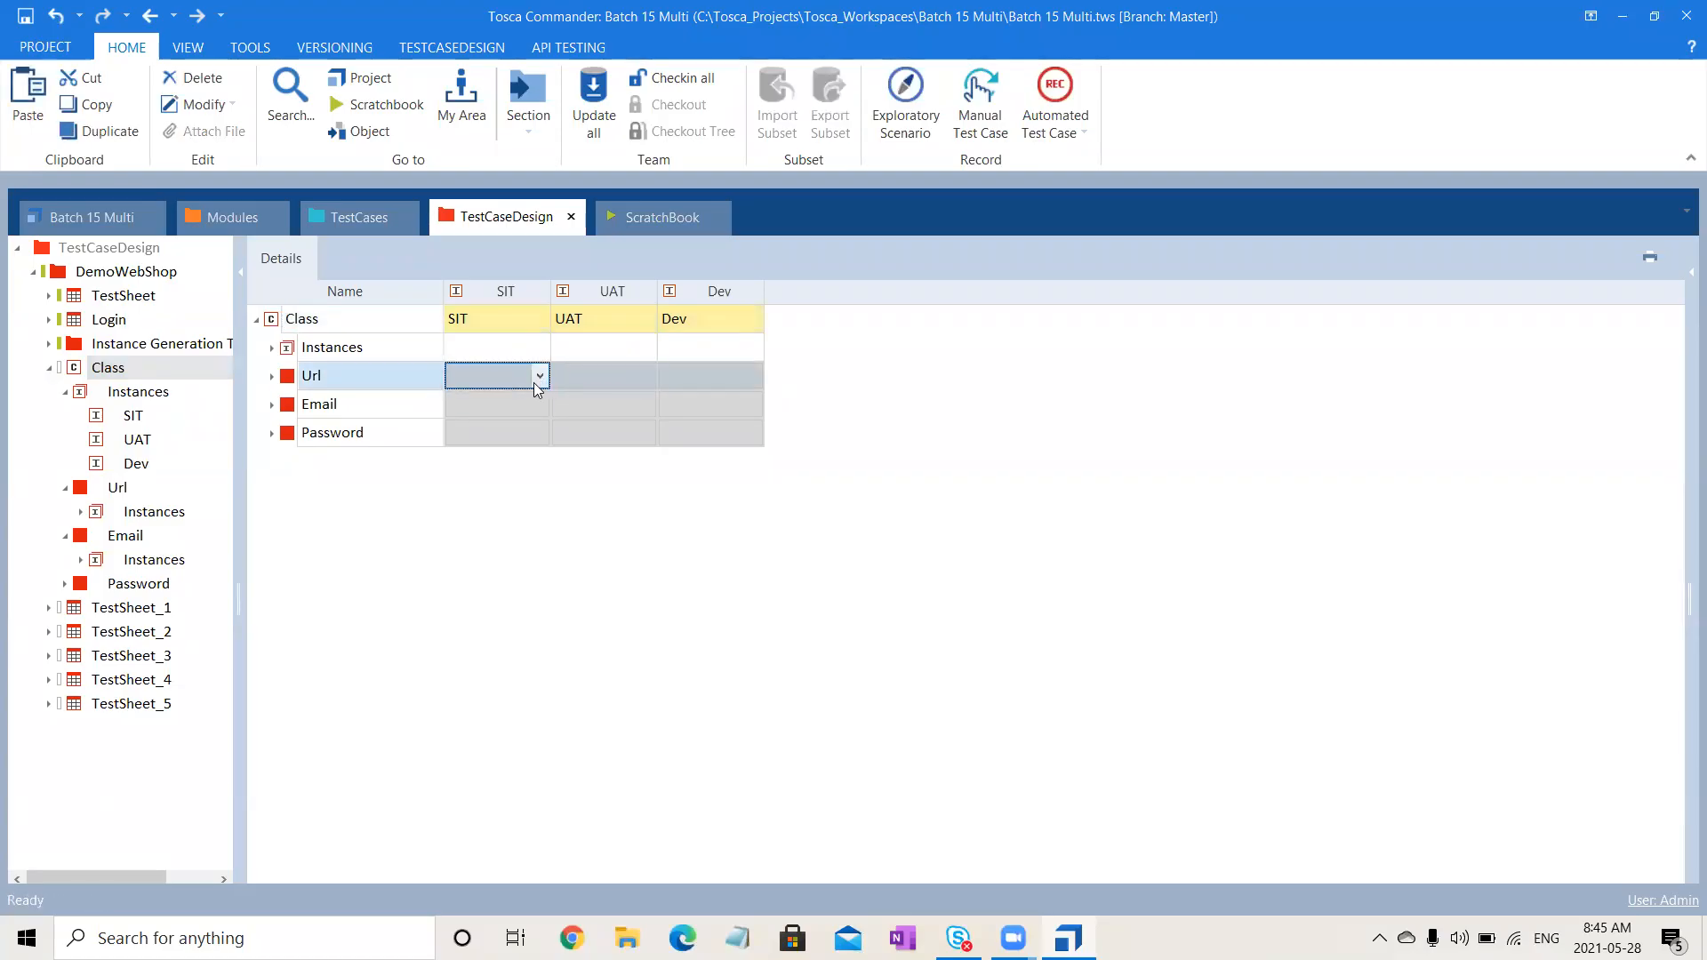
left_click(540, 375)
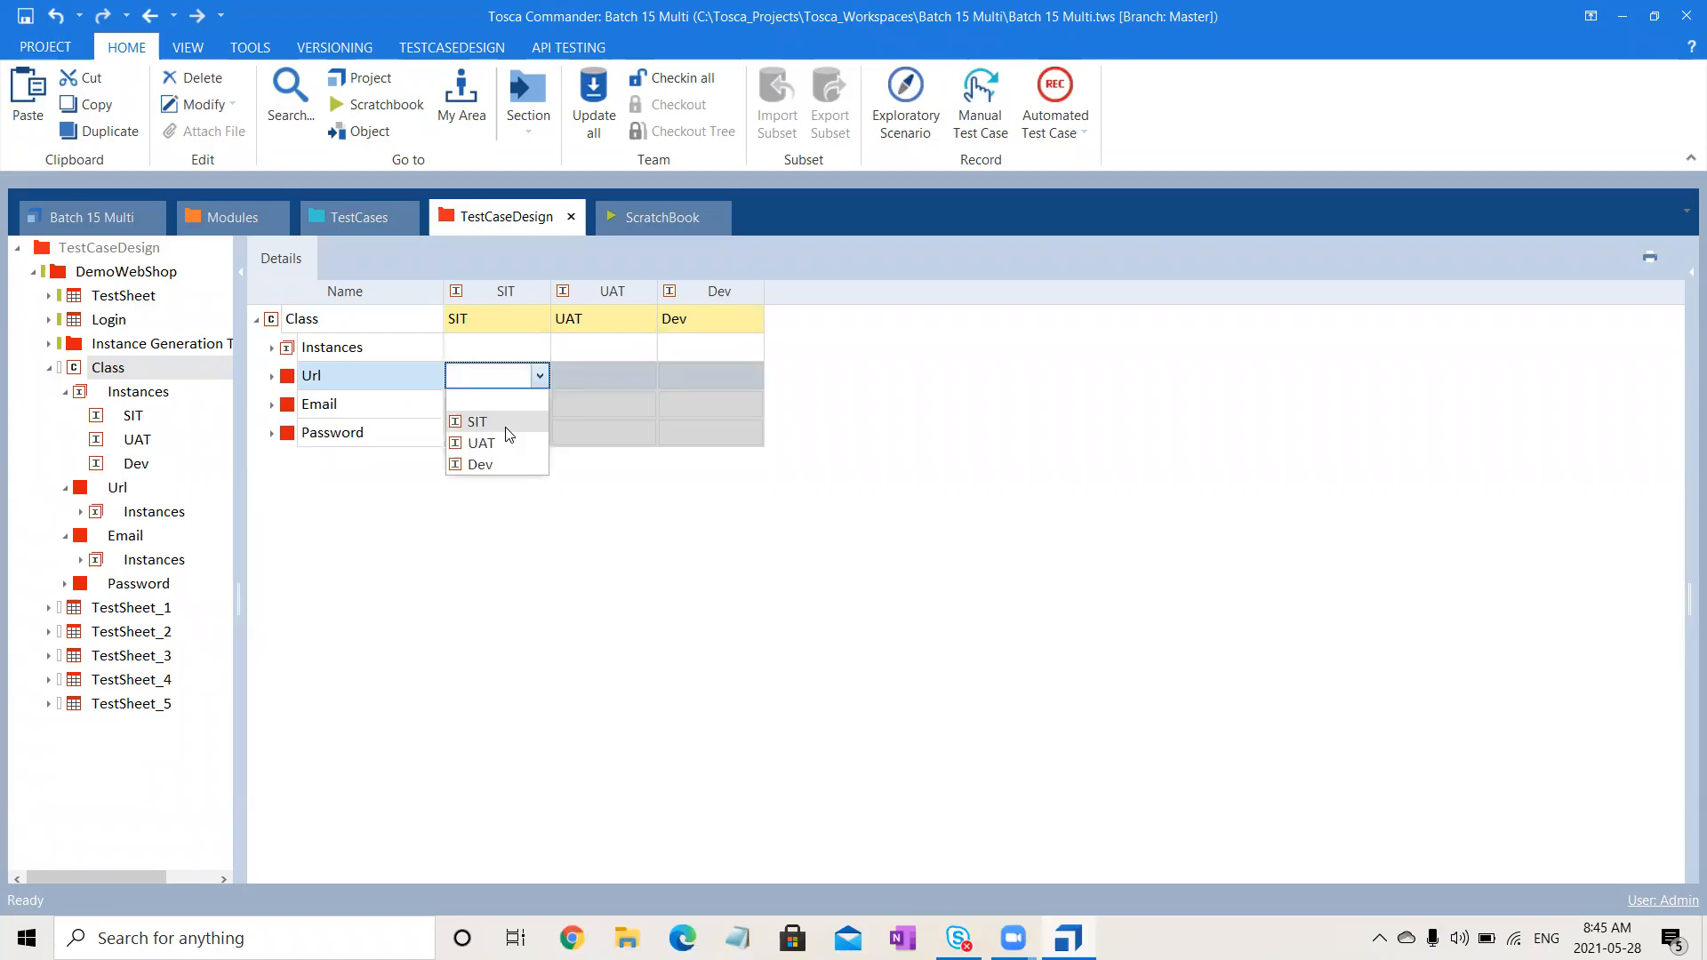
left_click(498, 423)
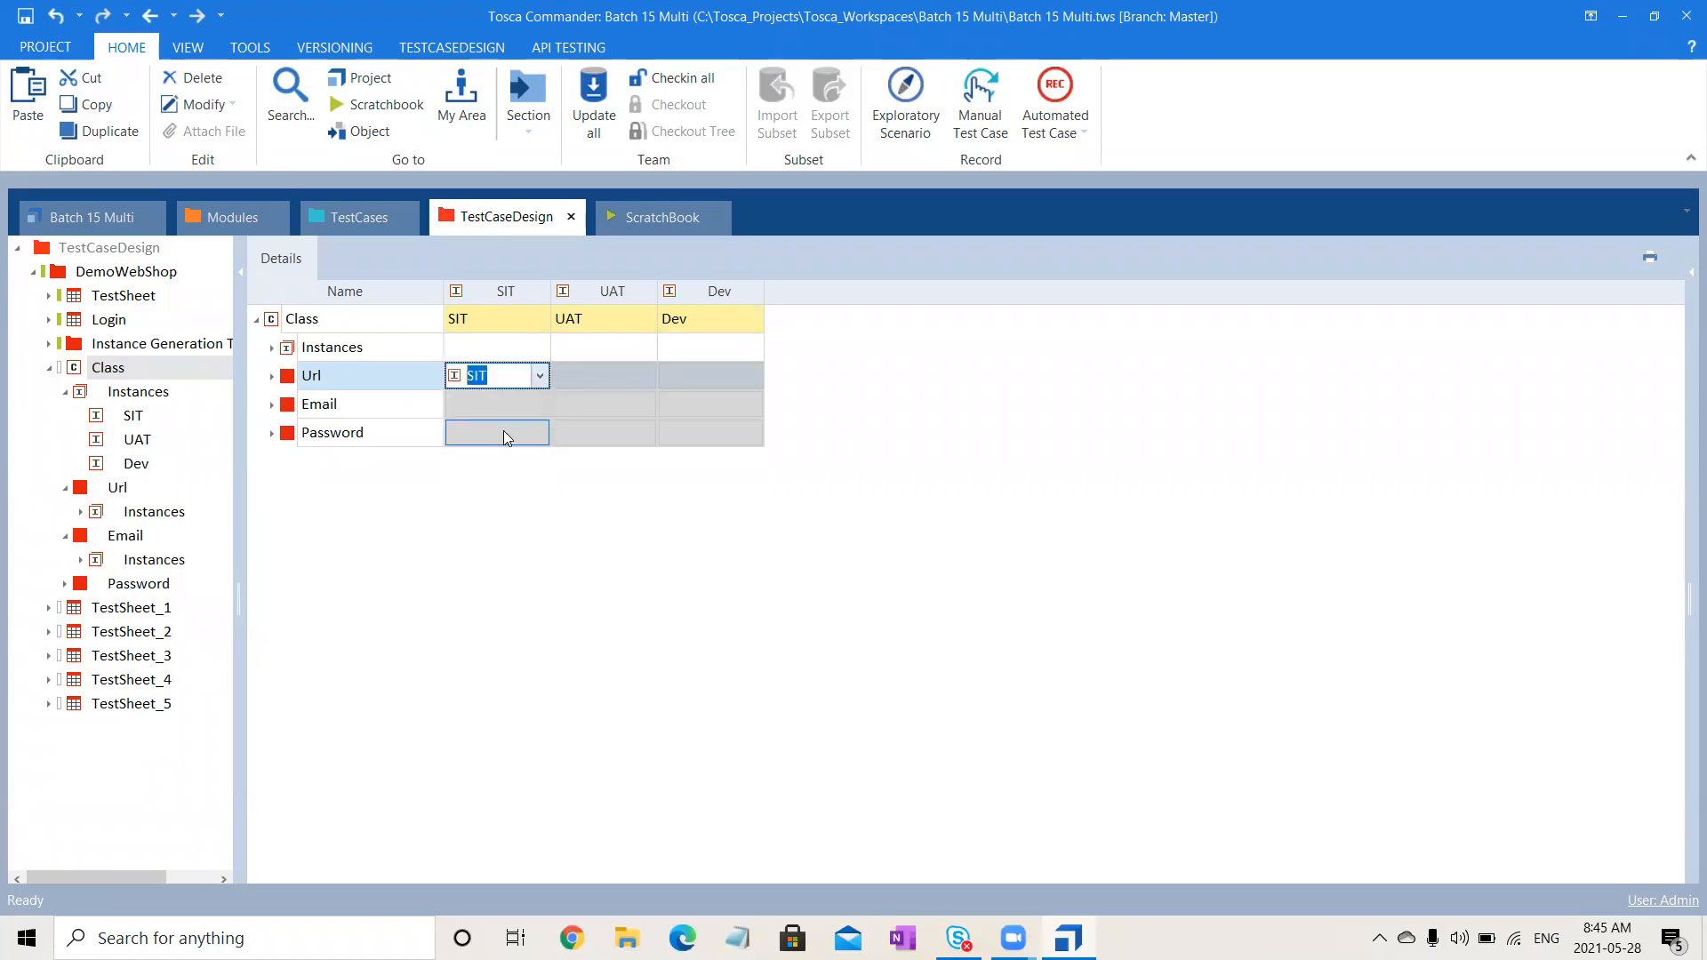
left_click(133, 416)
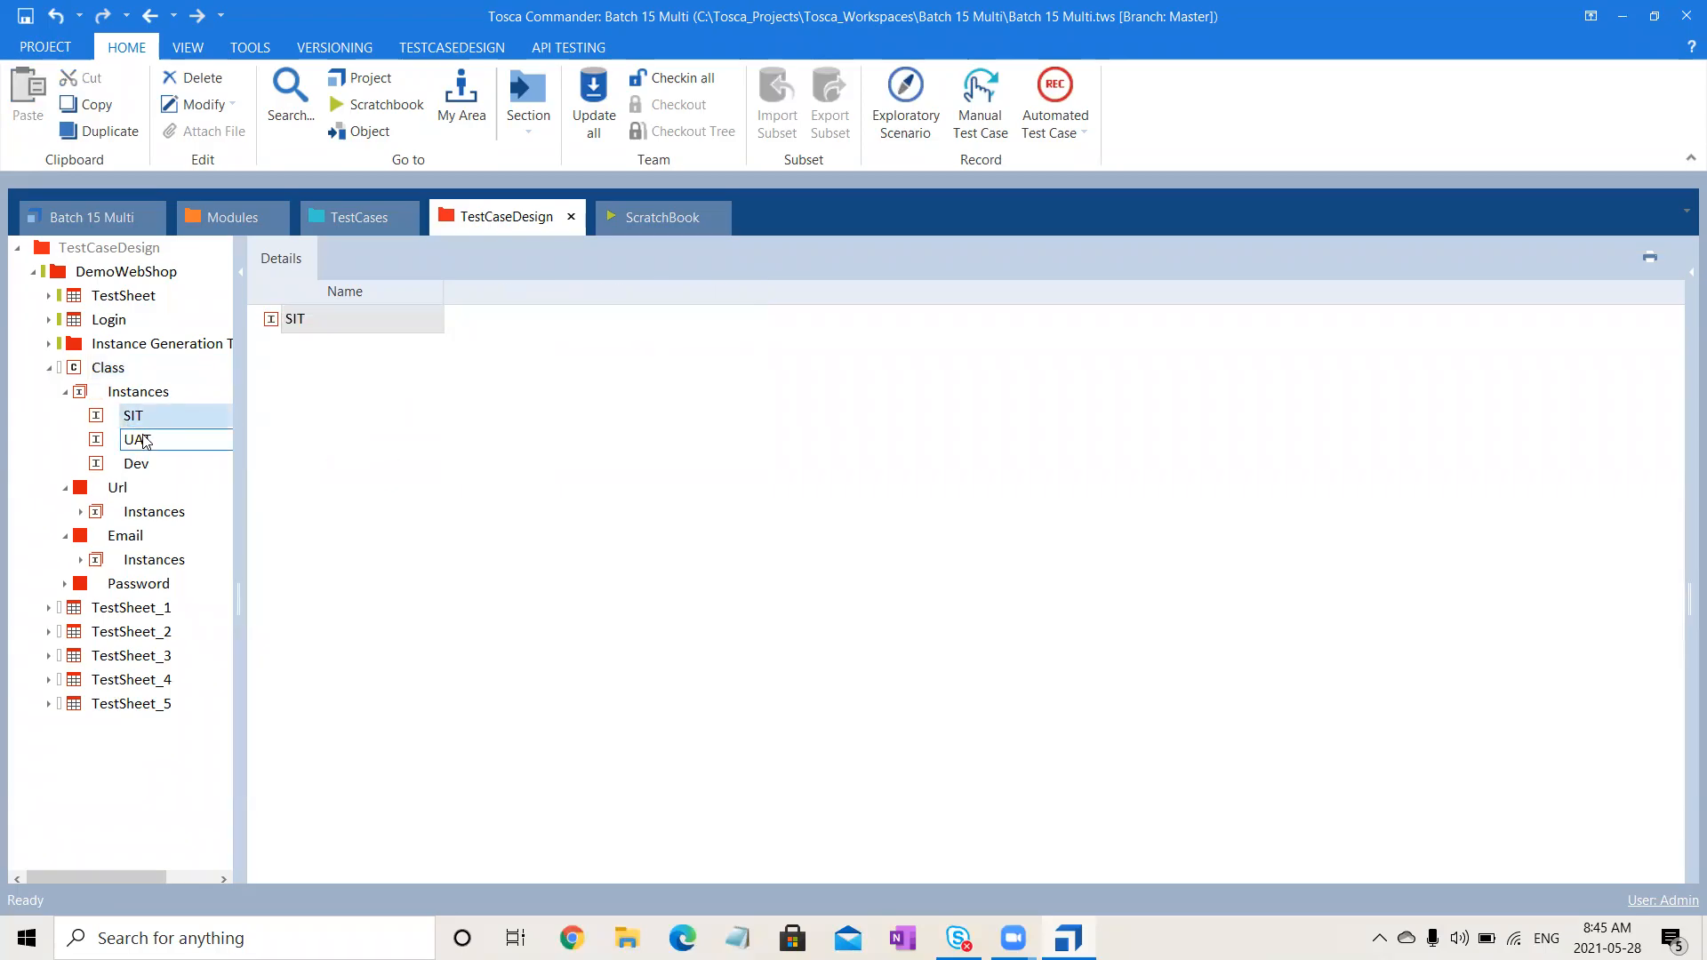
- Delete Class's SIT, UAT, Dev instances and empty Instances folder; collapse Url and Email
left_click(140, 440, "ctrl")
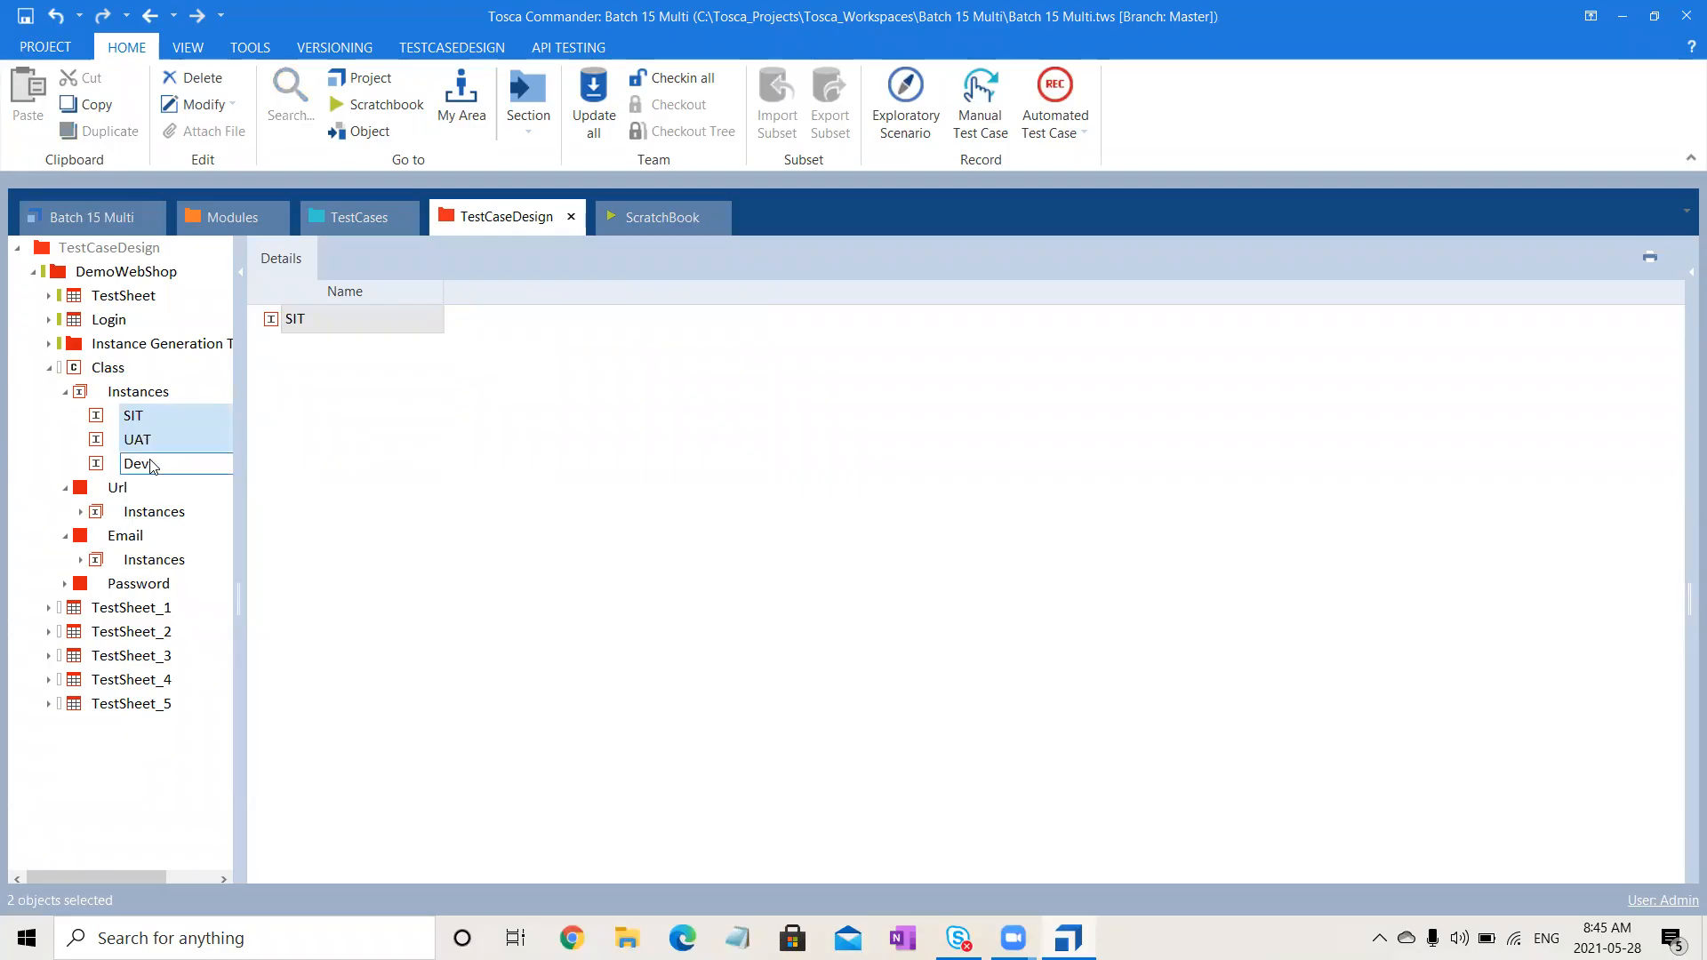
left_click(150, 461)
key("Delete")
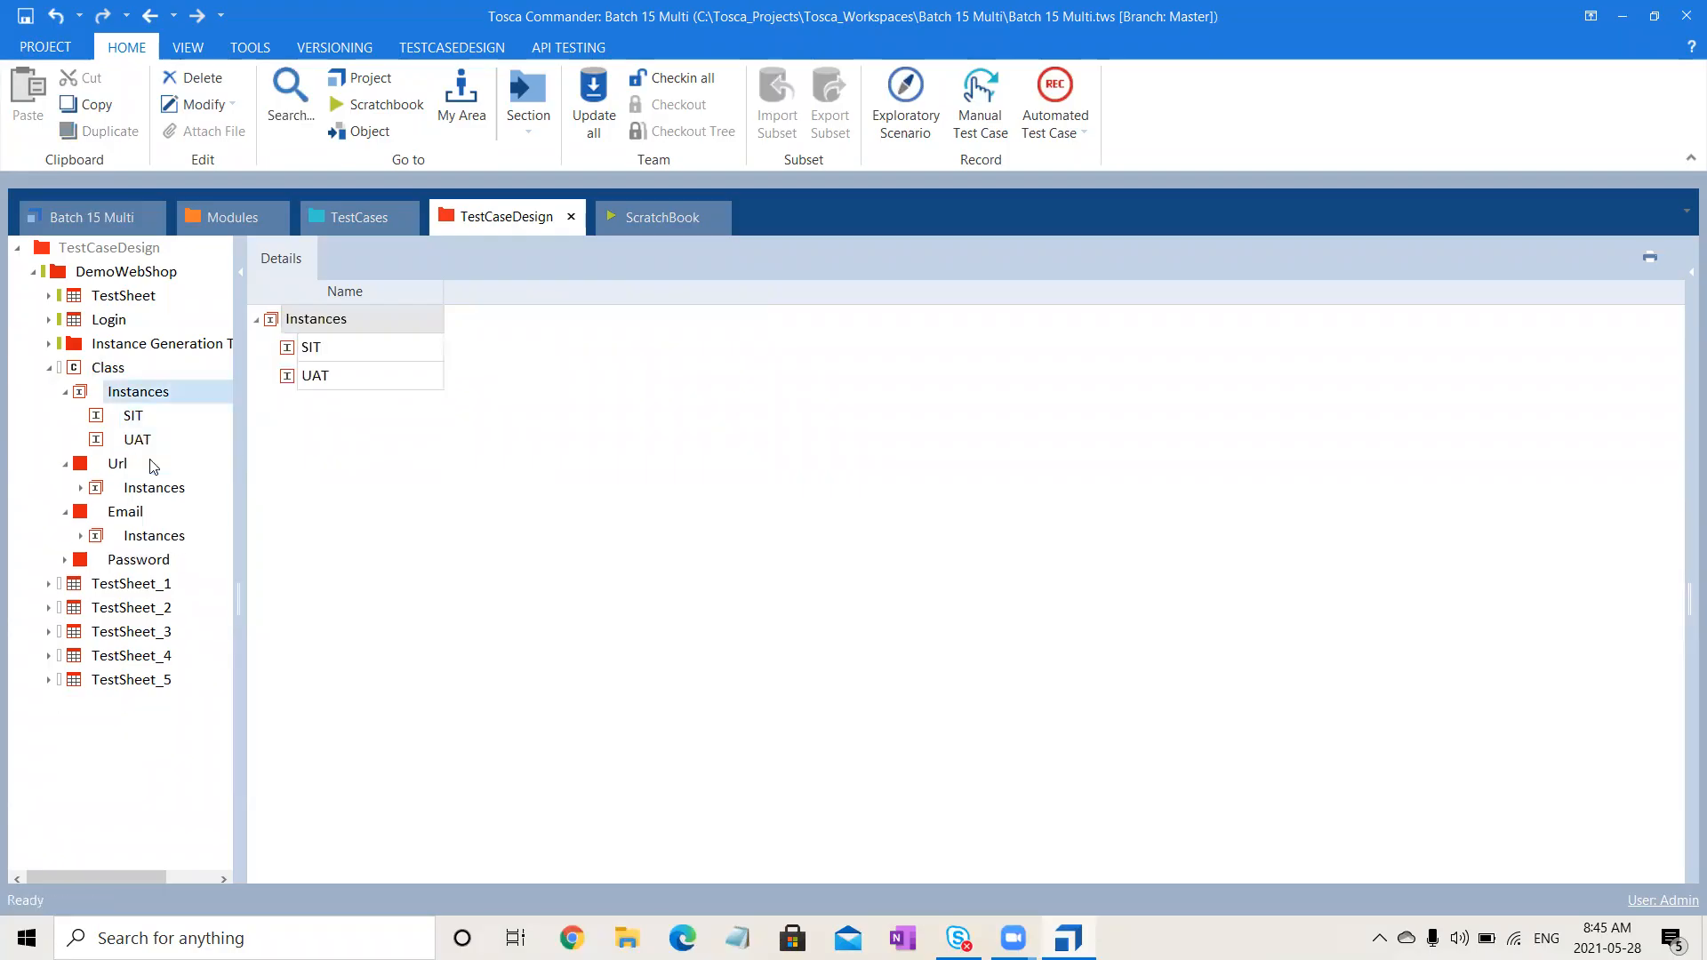
left_click(134, 415)
key("shift+Down")
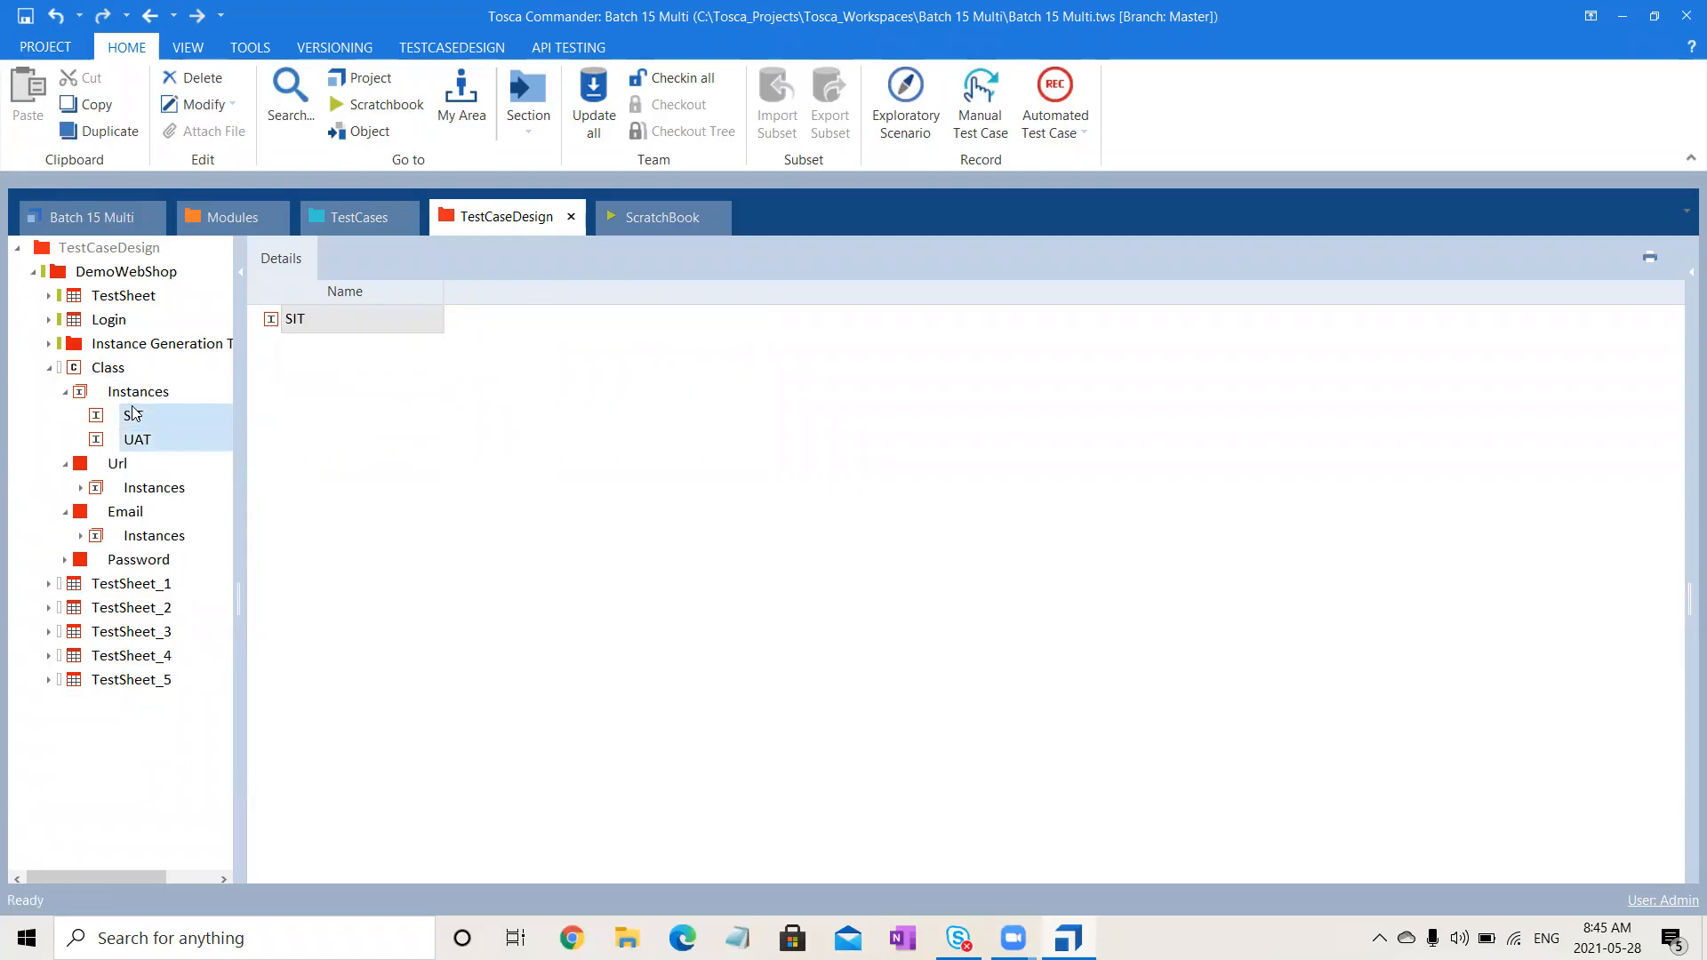
key("Delete")
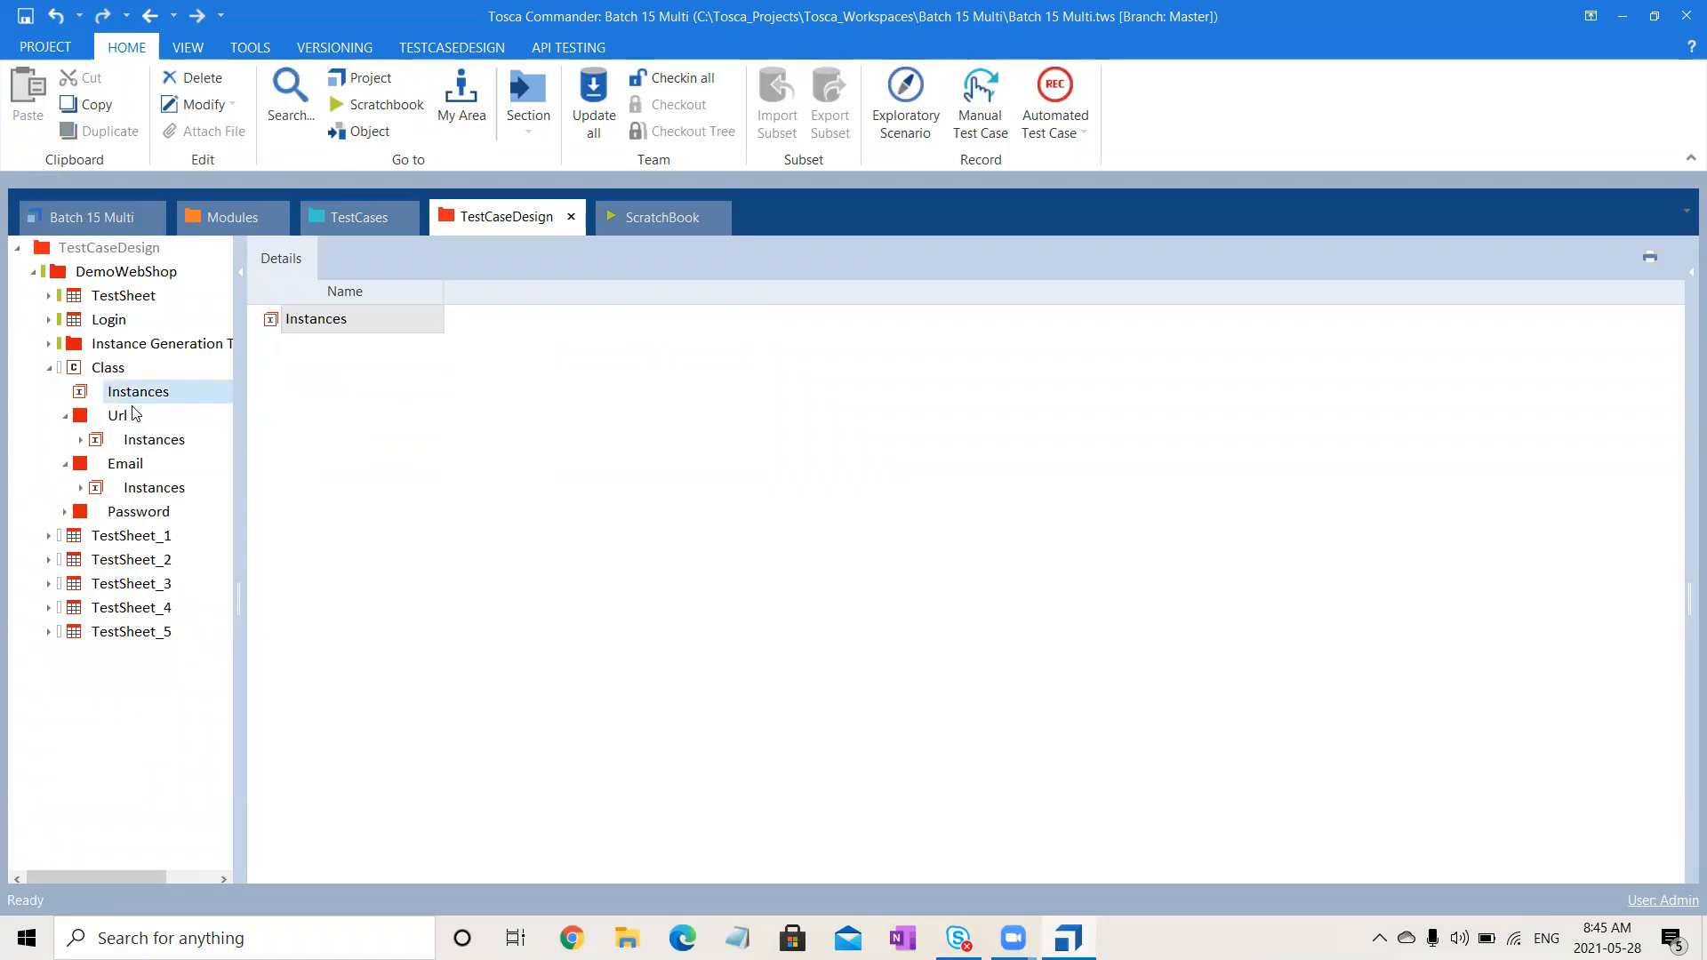
key("Delete")
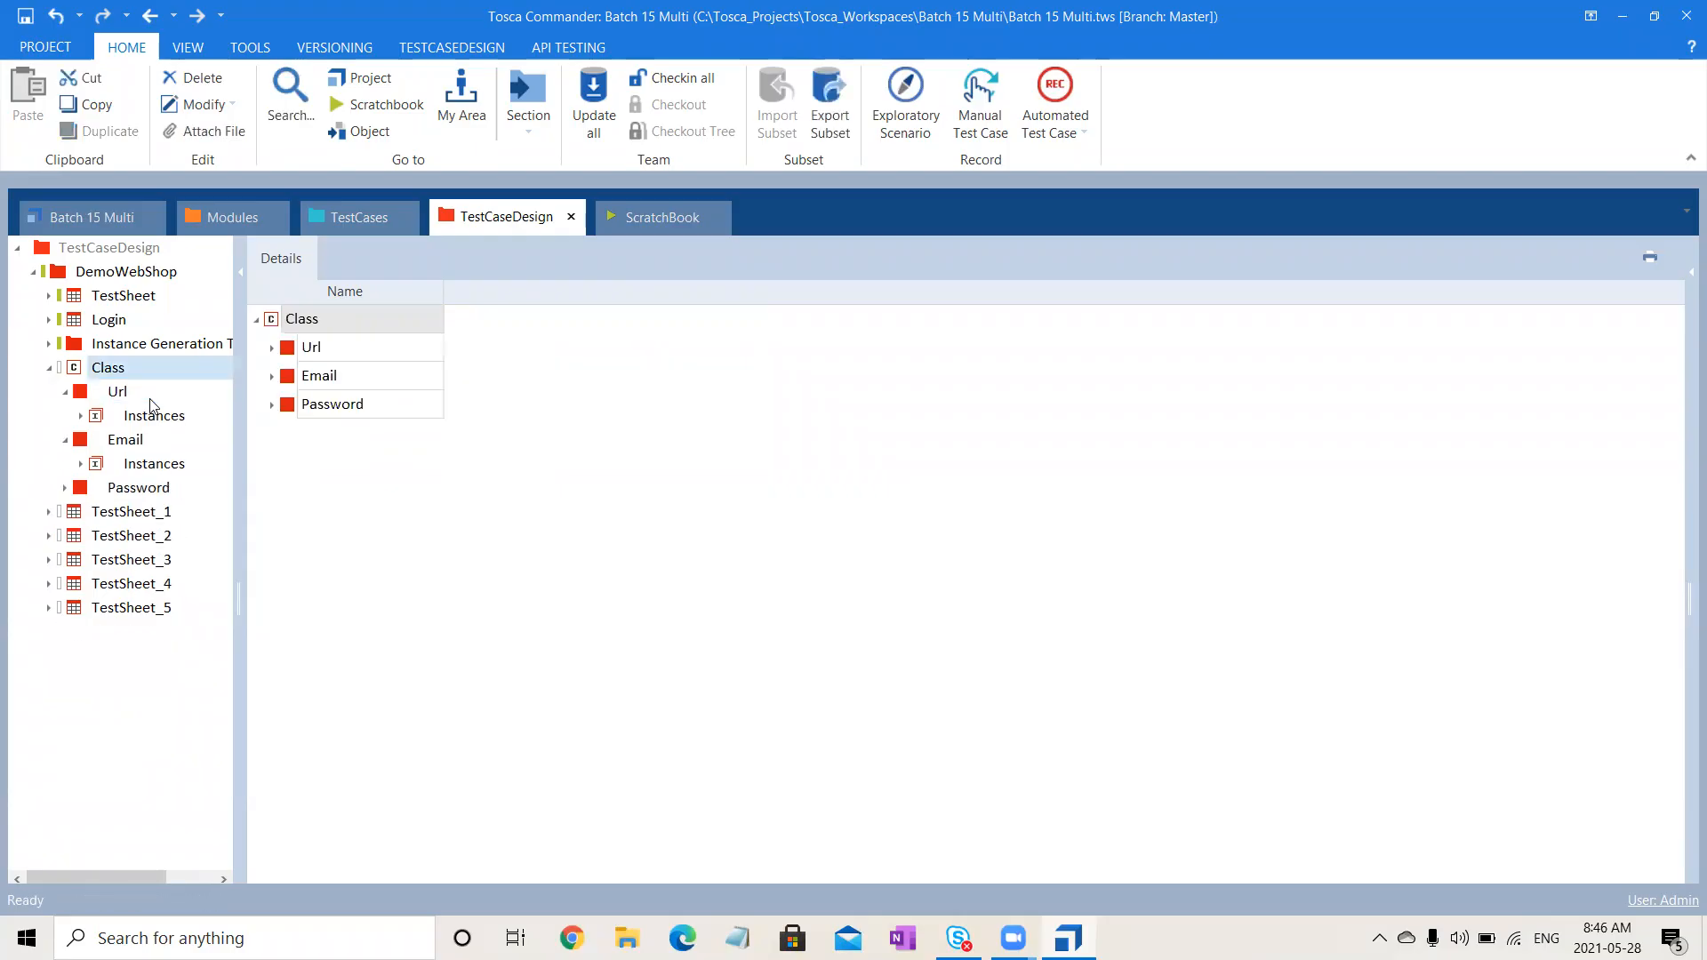
left_click(65, 392)
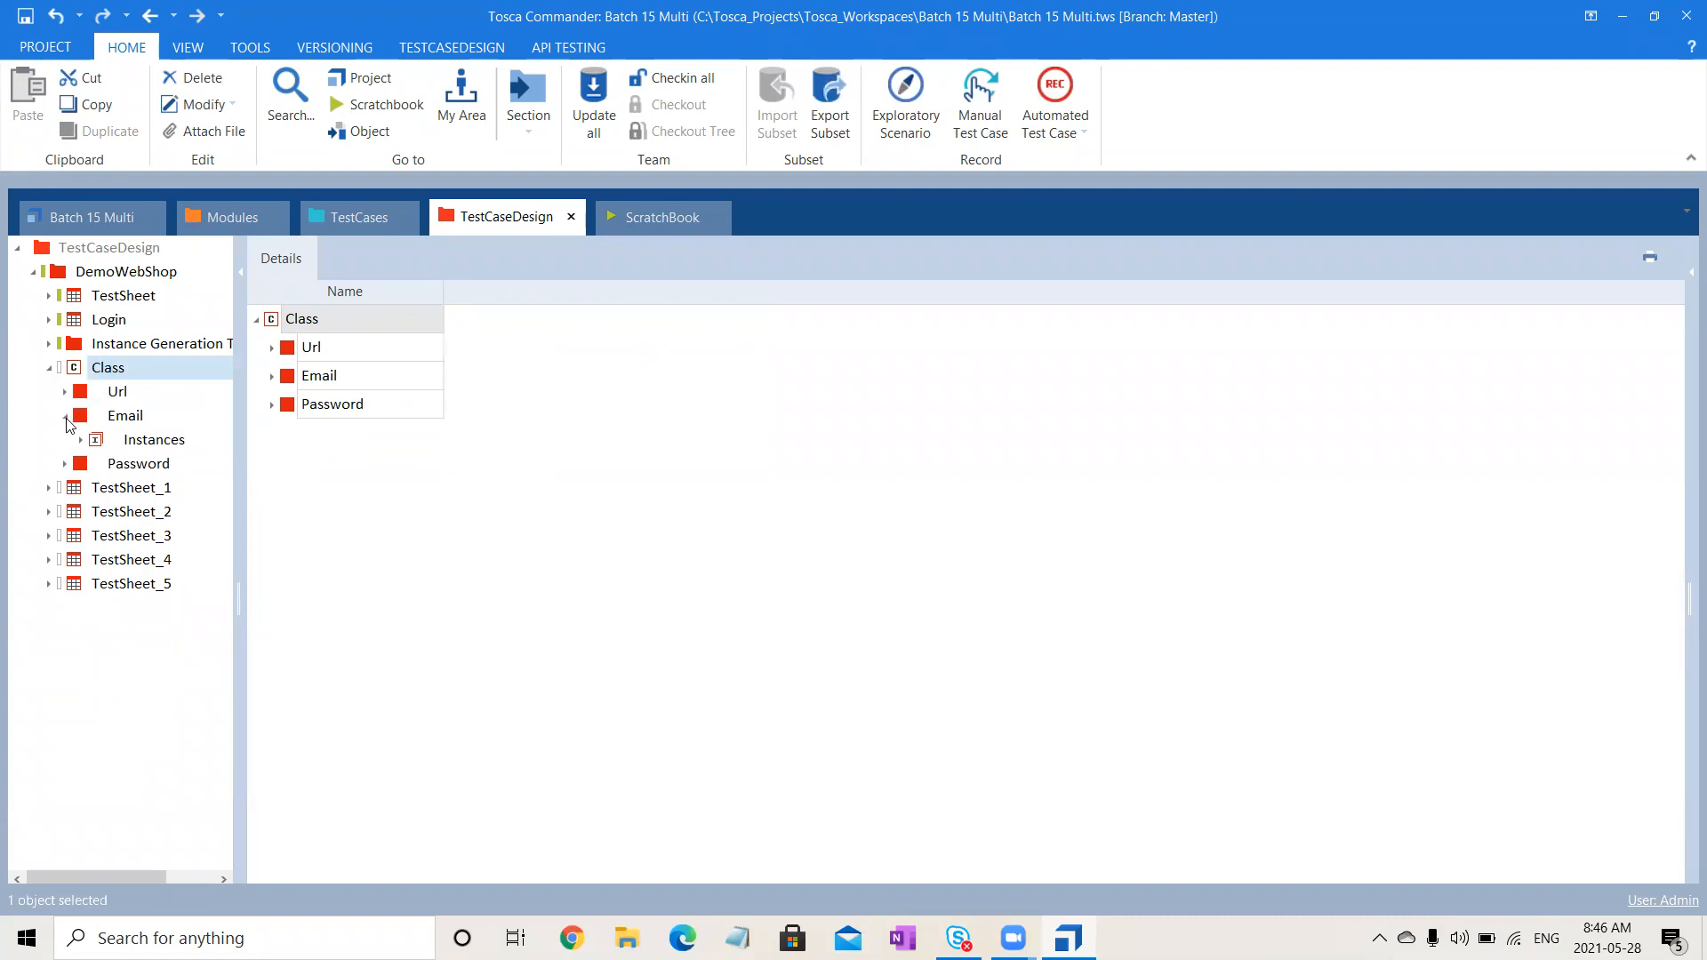
left_click(64, 416)
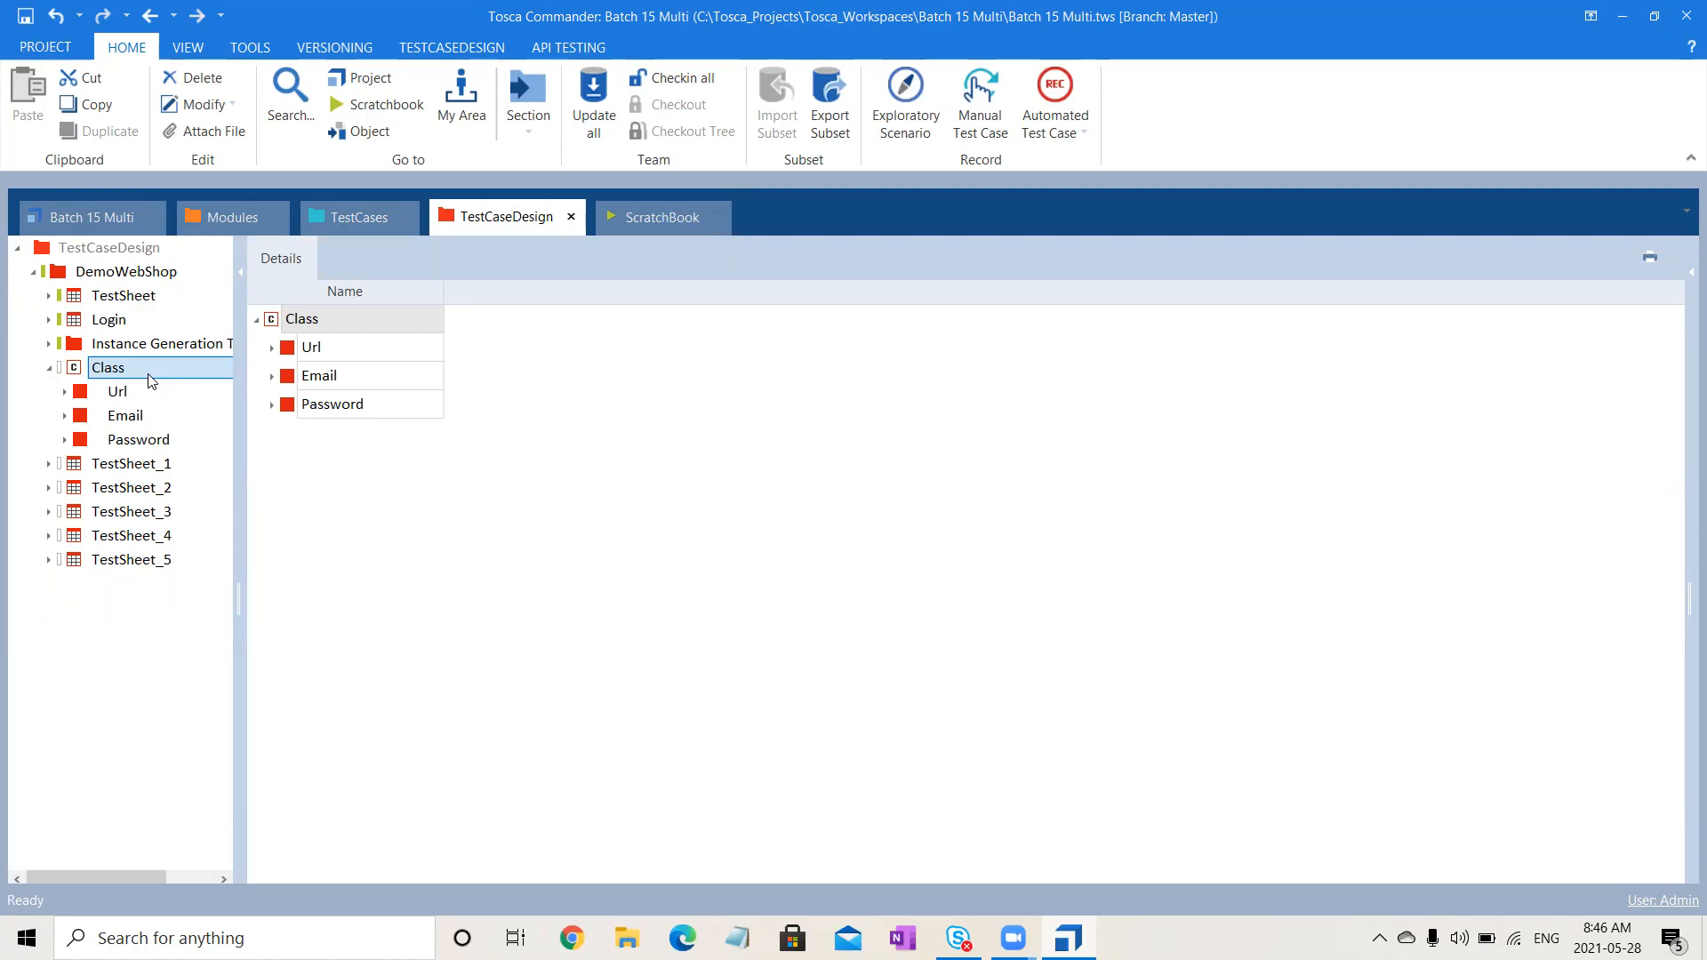
- Generate Class instances using the Orthogonal method
right_click(151, 381)
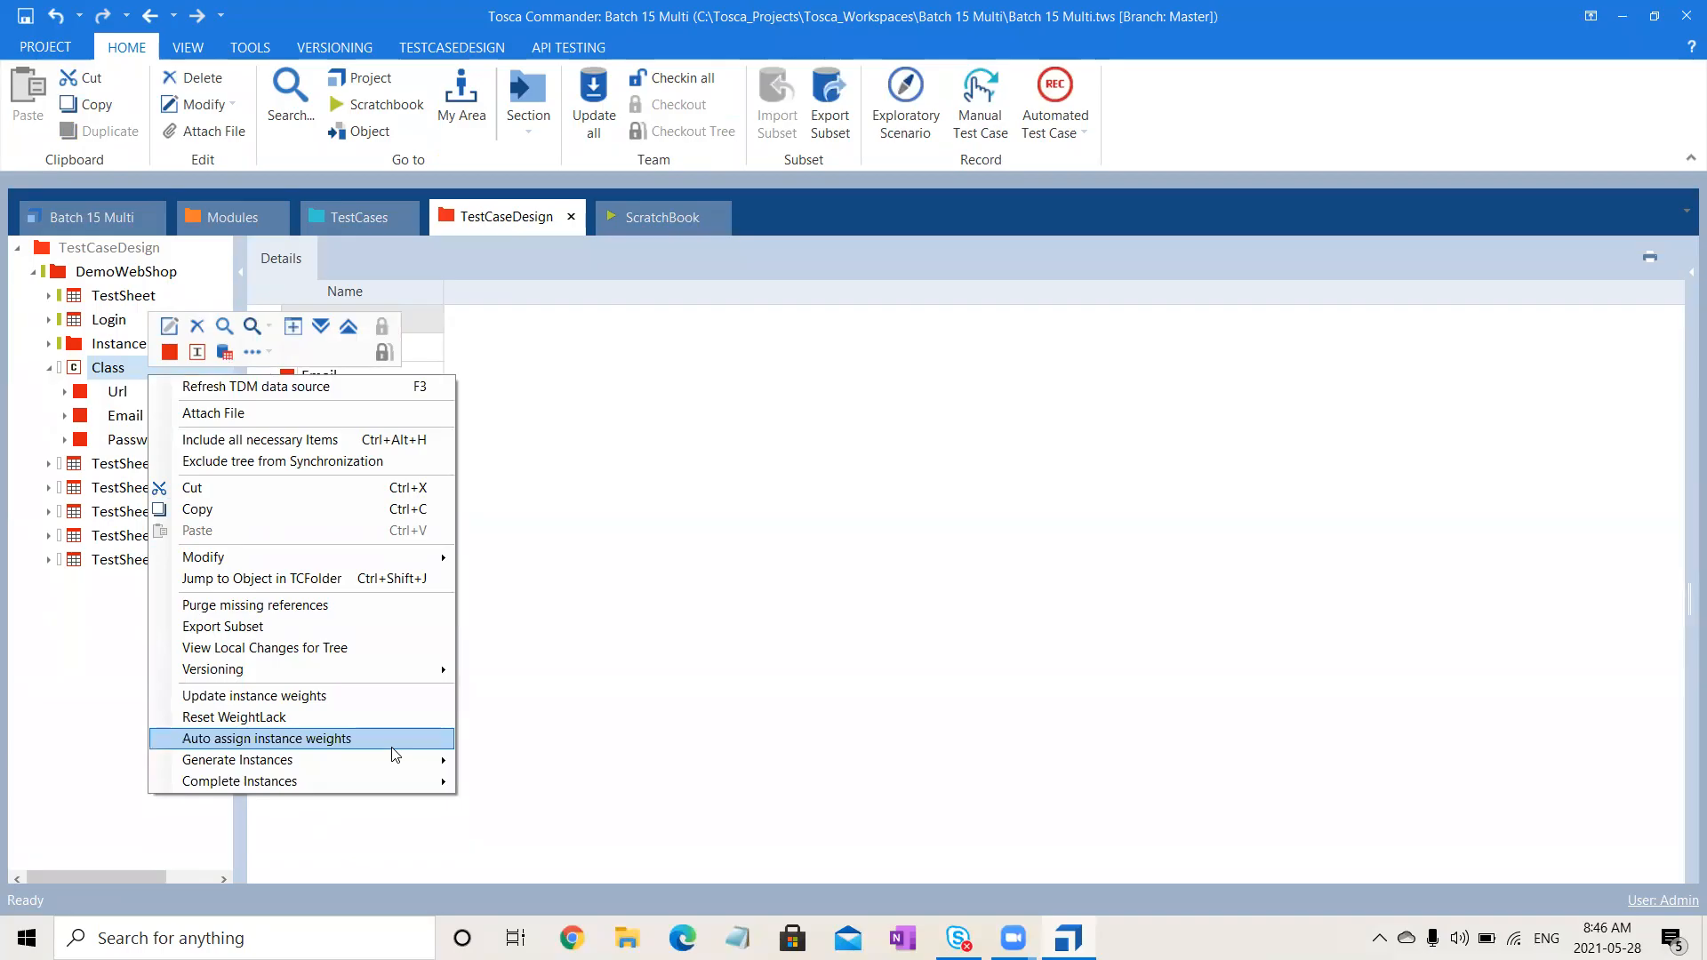
mouse_move(391, 760)
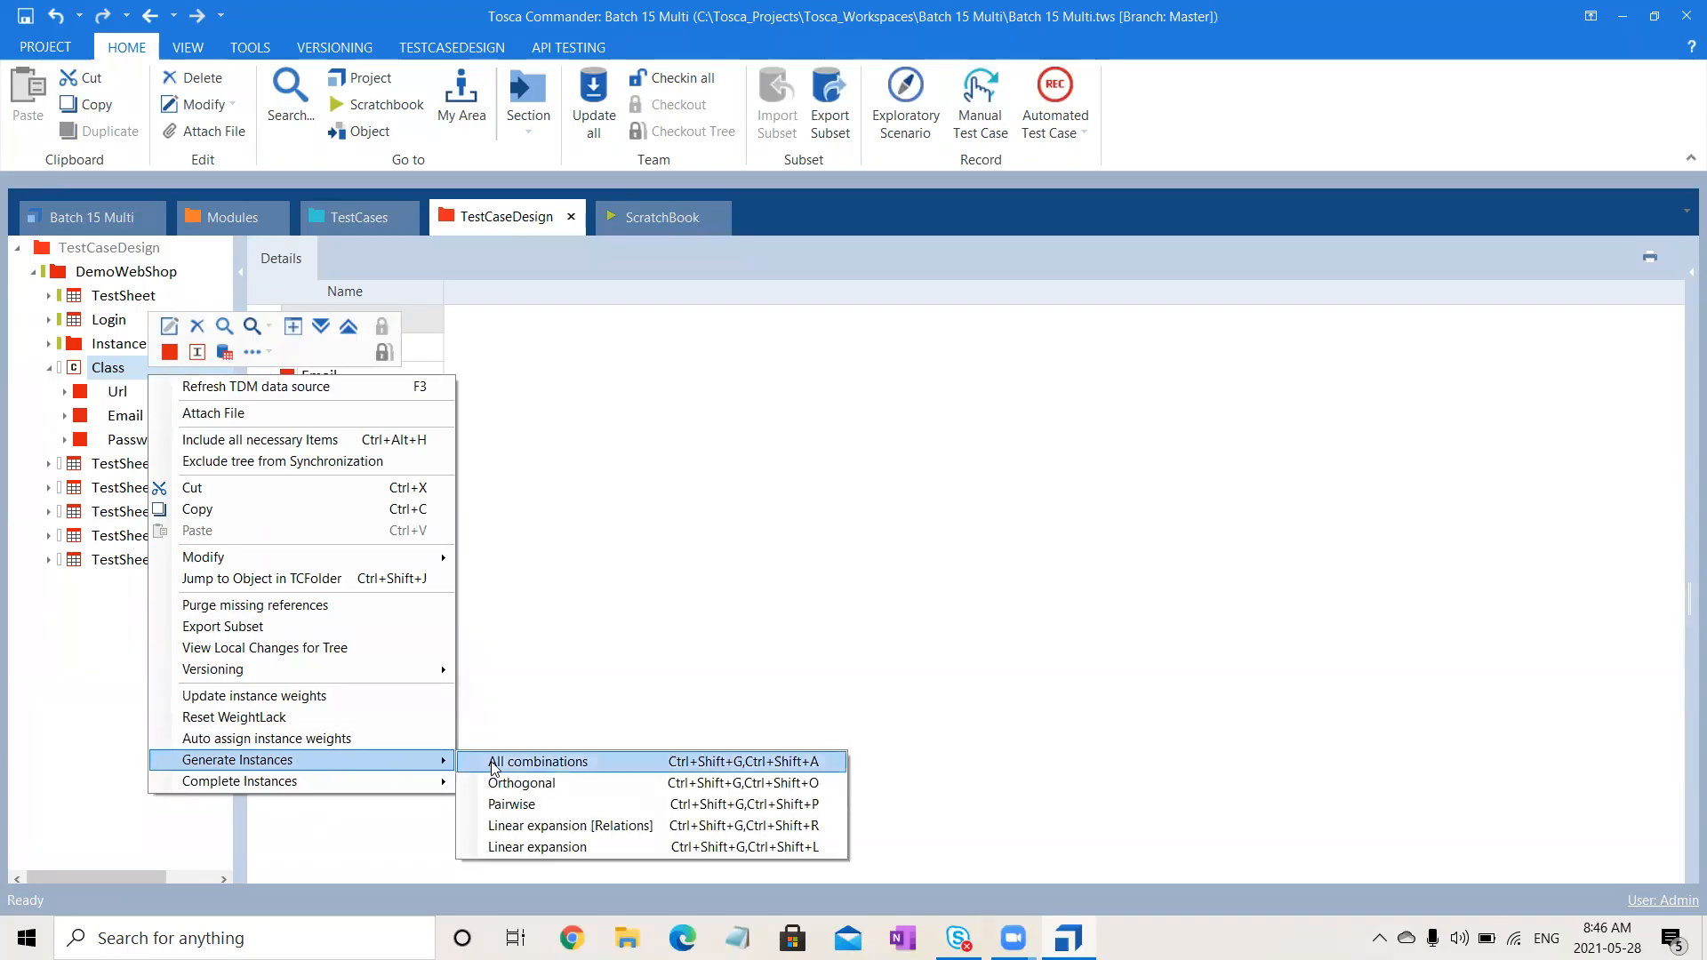
left_click(524, 783)
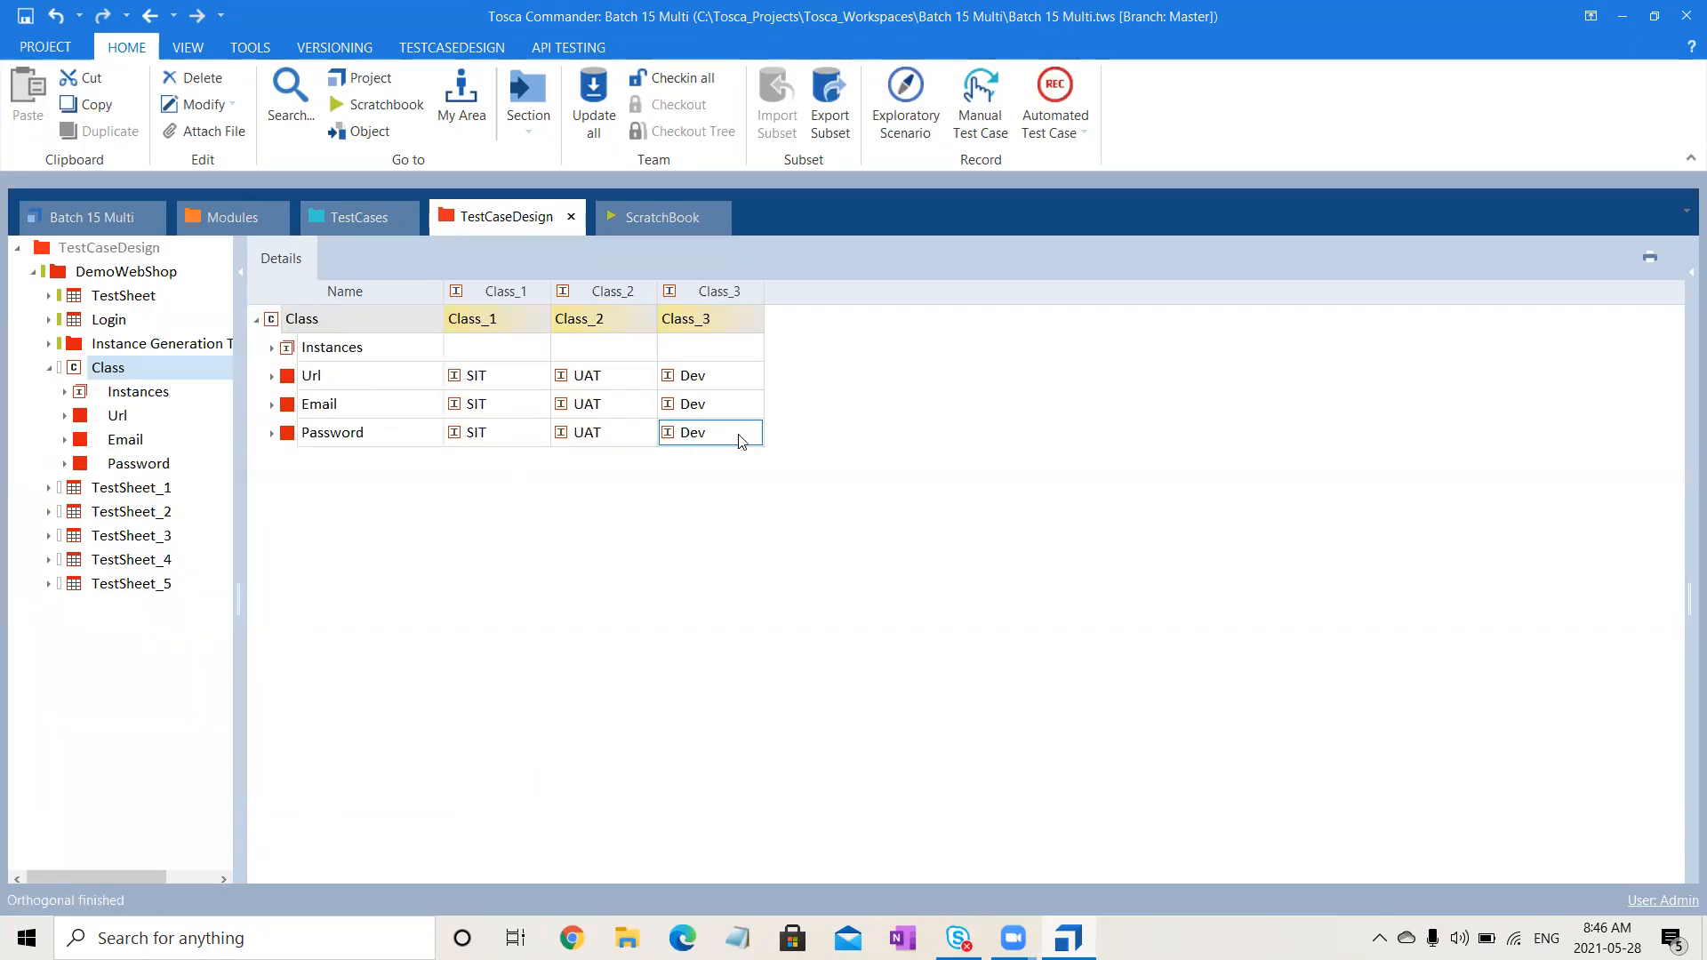
- Rename instances Class_1, Class_2 and Class_3 to SIT, UAT and Dev
left_click(495, 312)
left_click(494, 313)
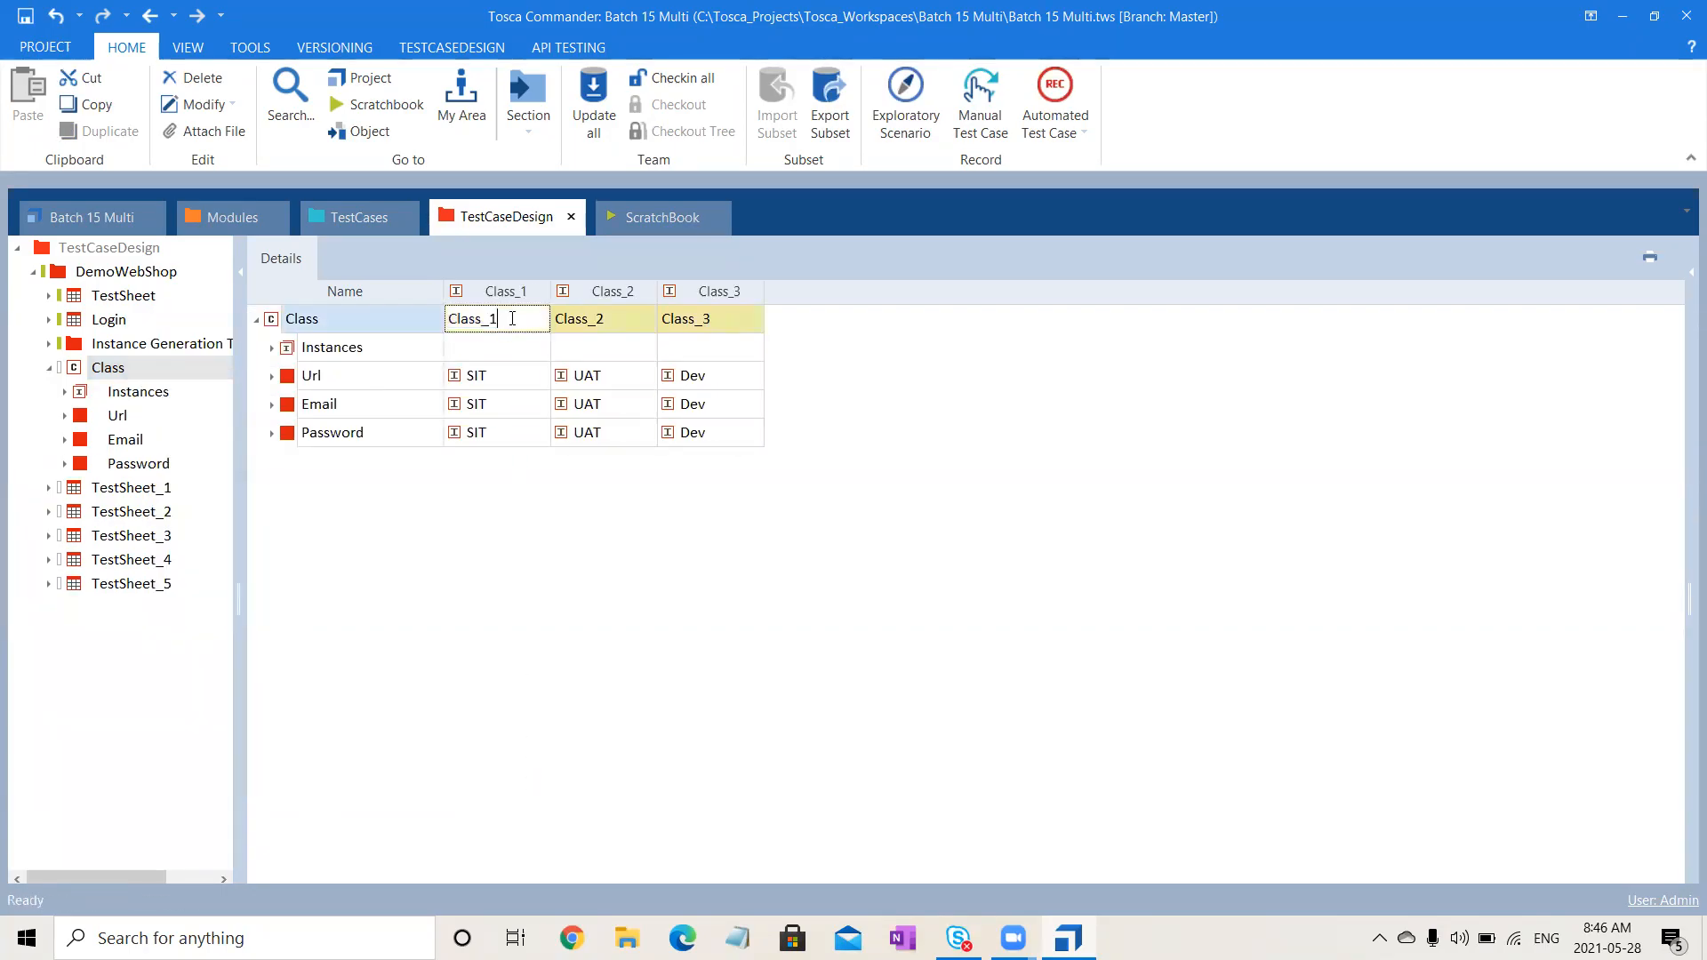
type("SIT")
left_click(631, 325)
left_click(632, 325)
type("UAT")
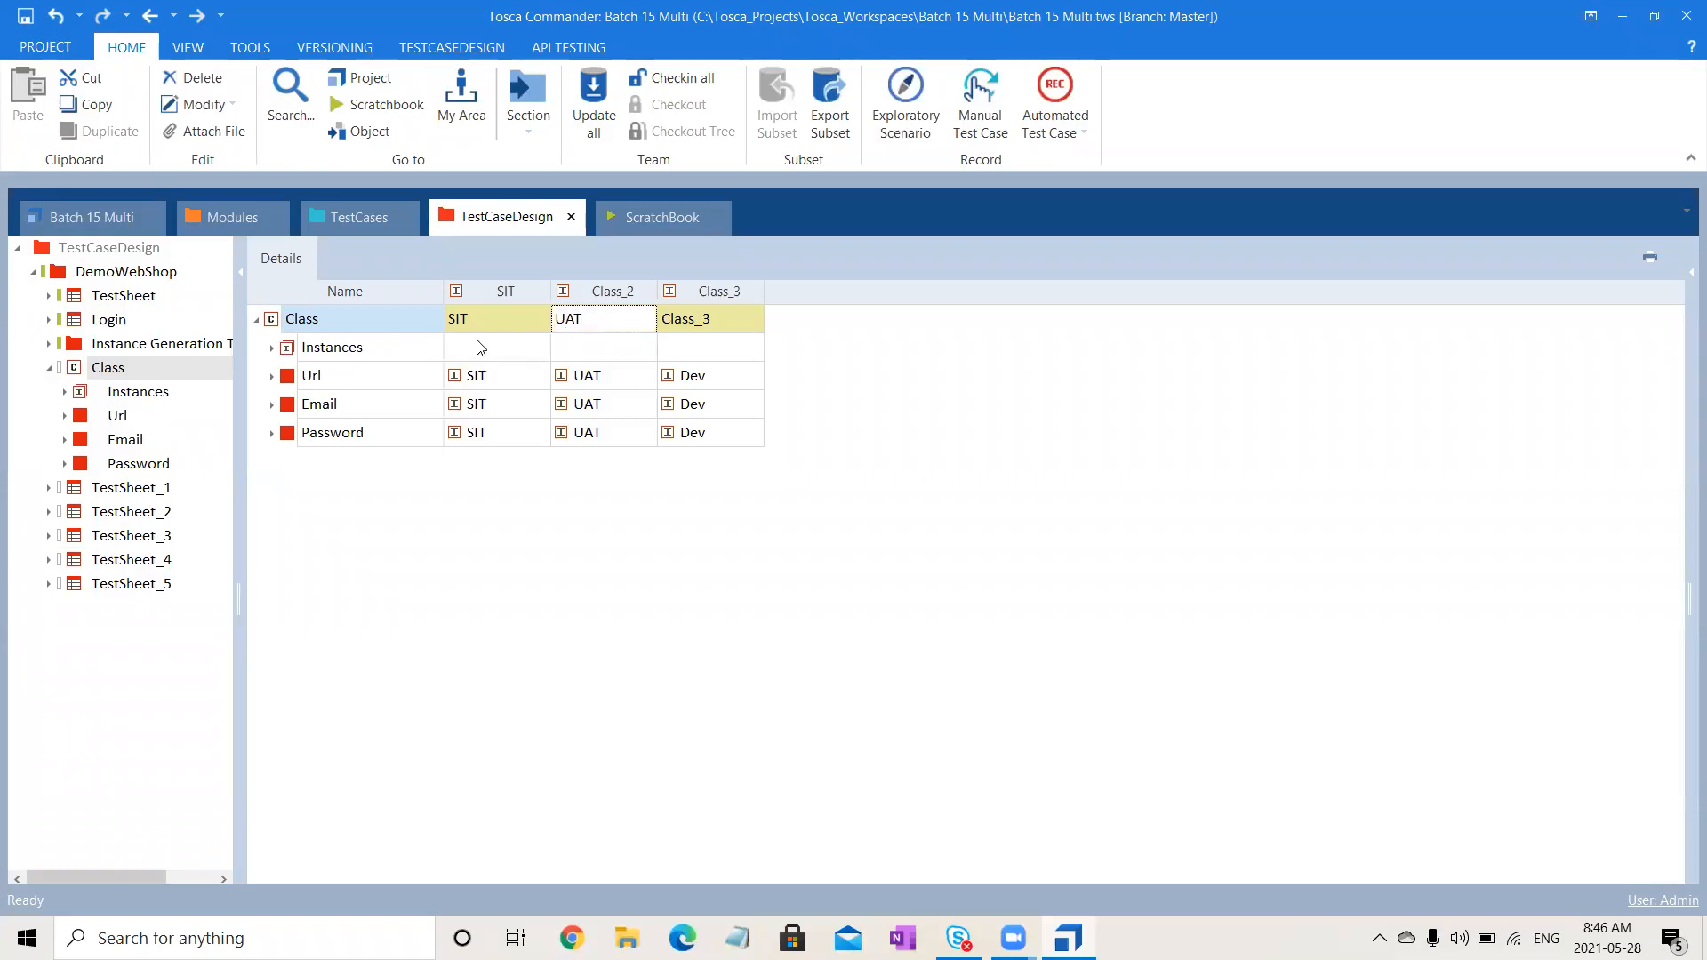
left_click(711, 312)
left_click(720, 320)
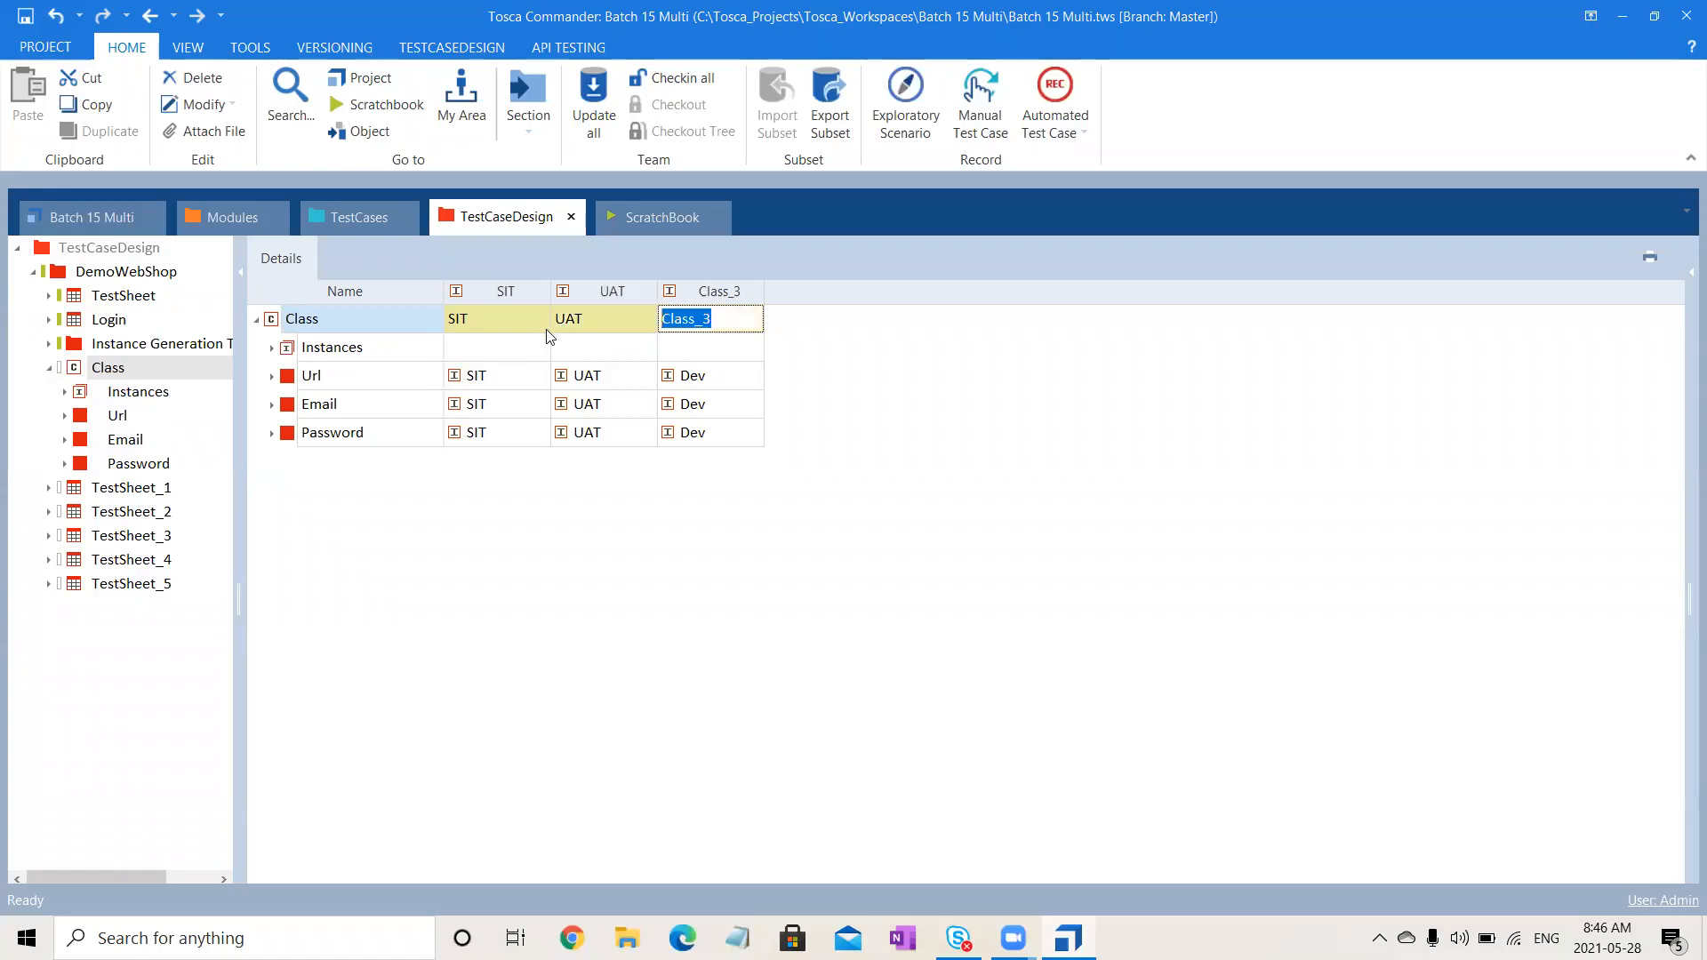
type("Dev")
left_click(566, 642)
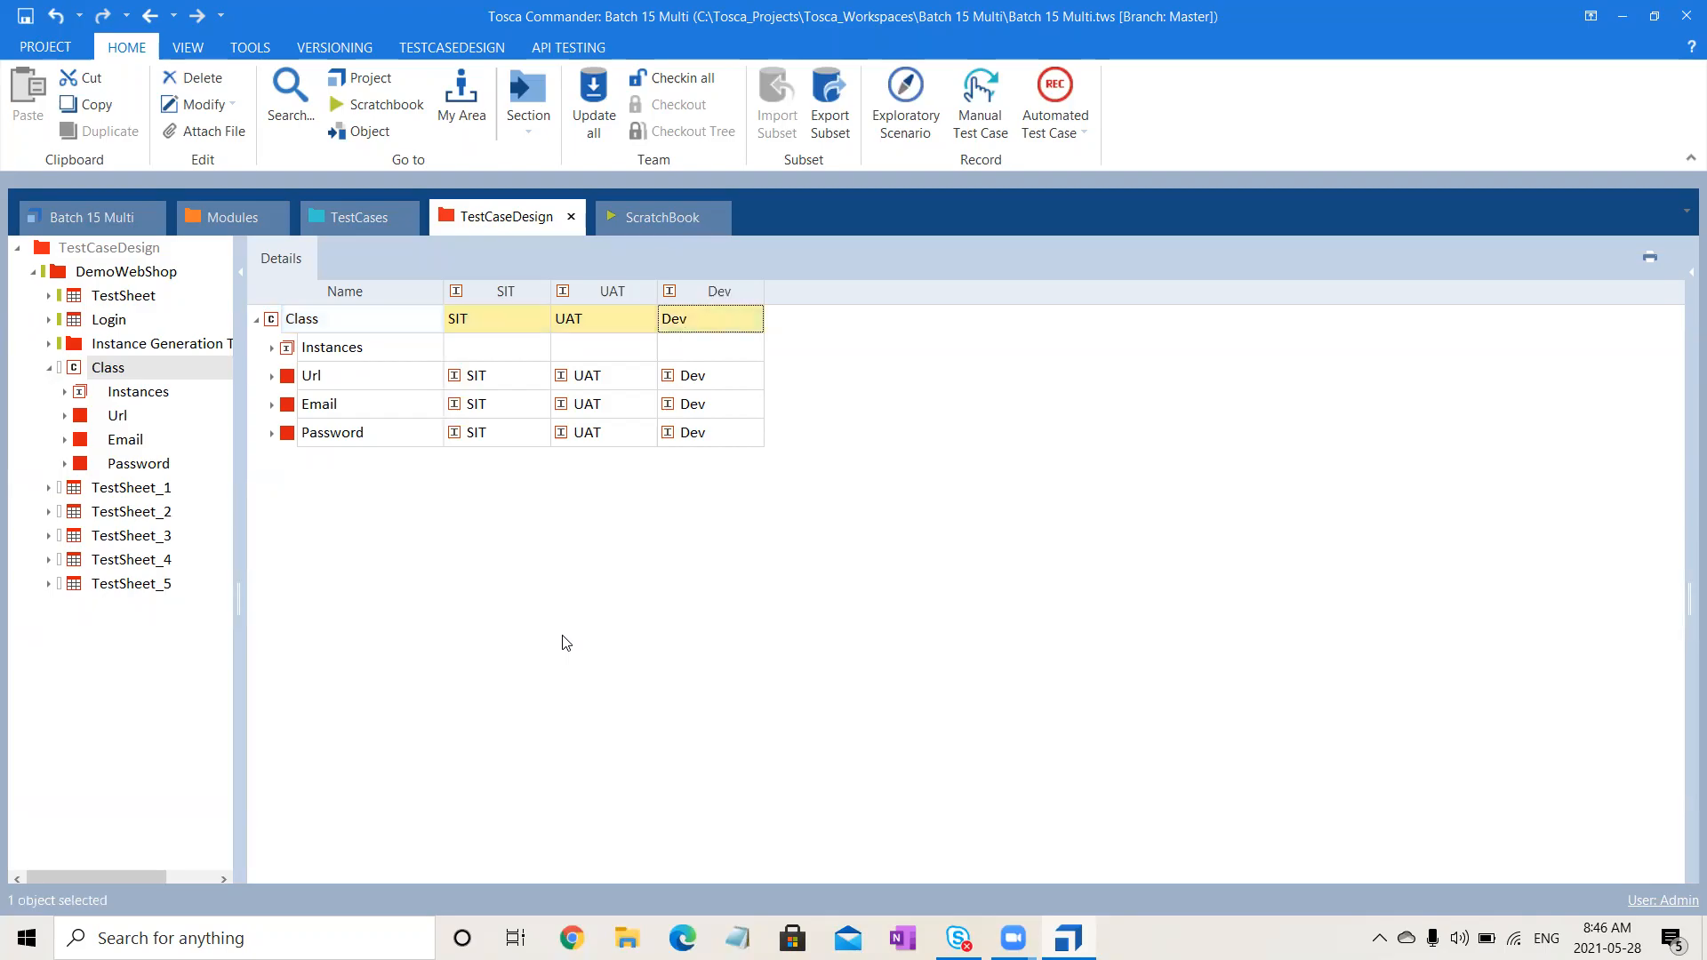
left_click(49, 369)
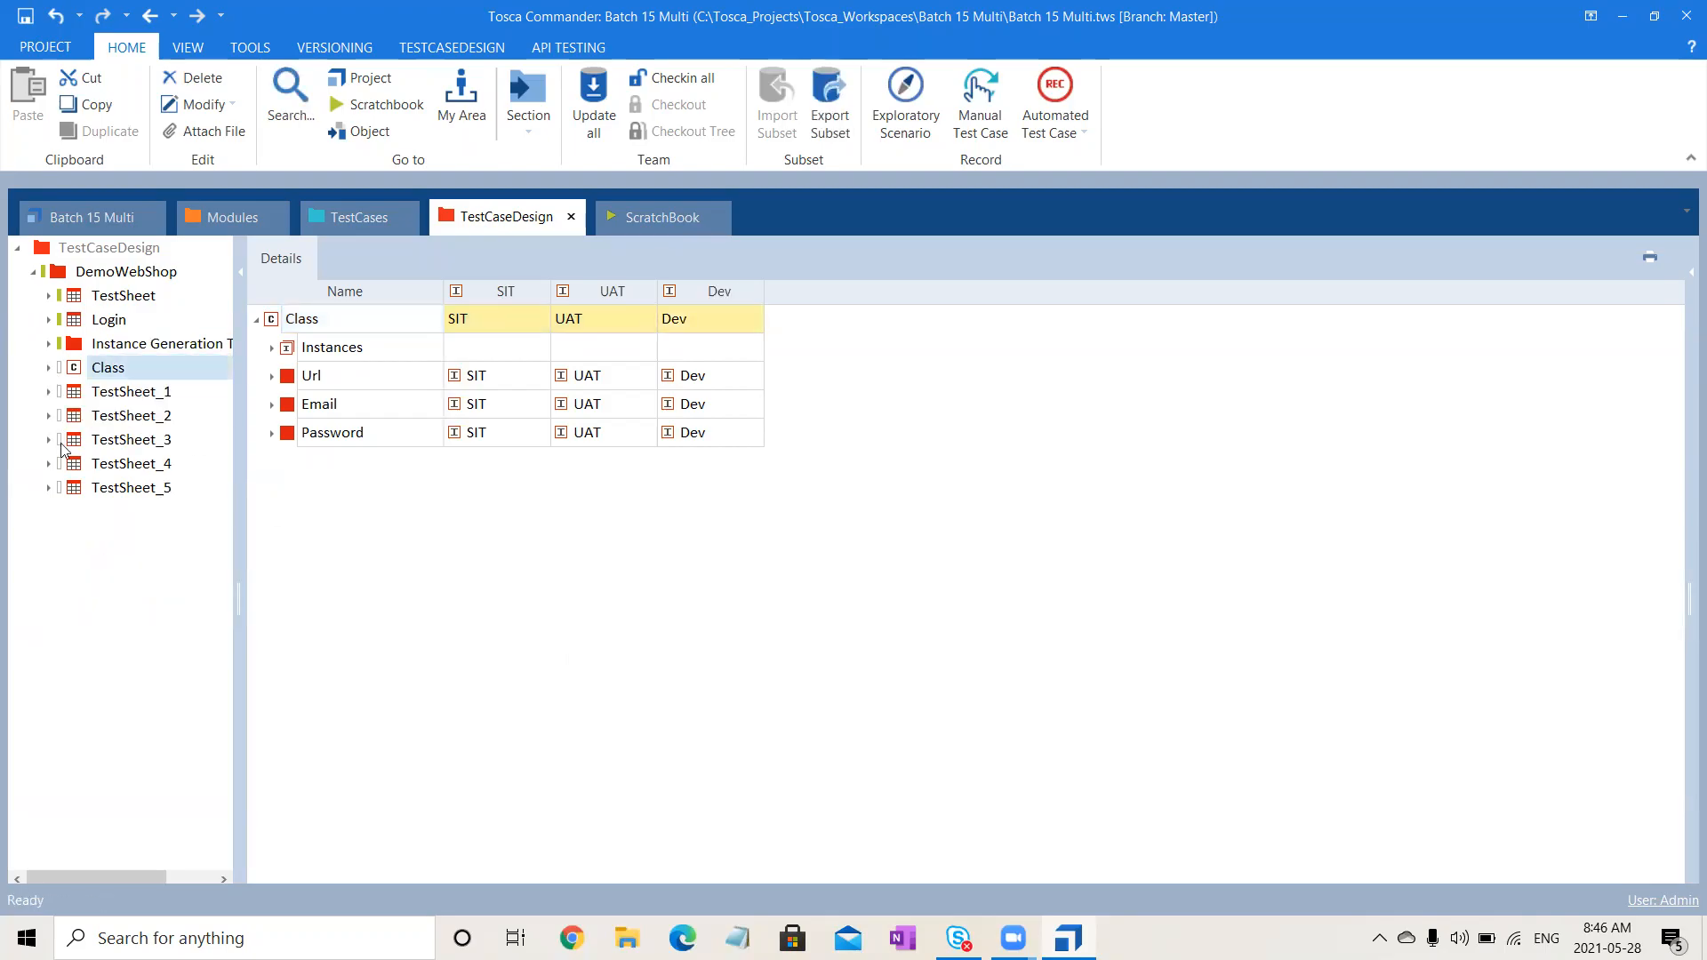
- Drag the Class into TestSheet_1's Precondition
left_click(48, 393)
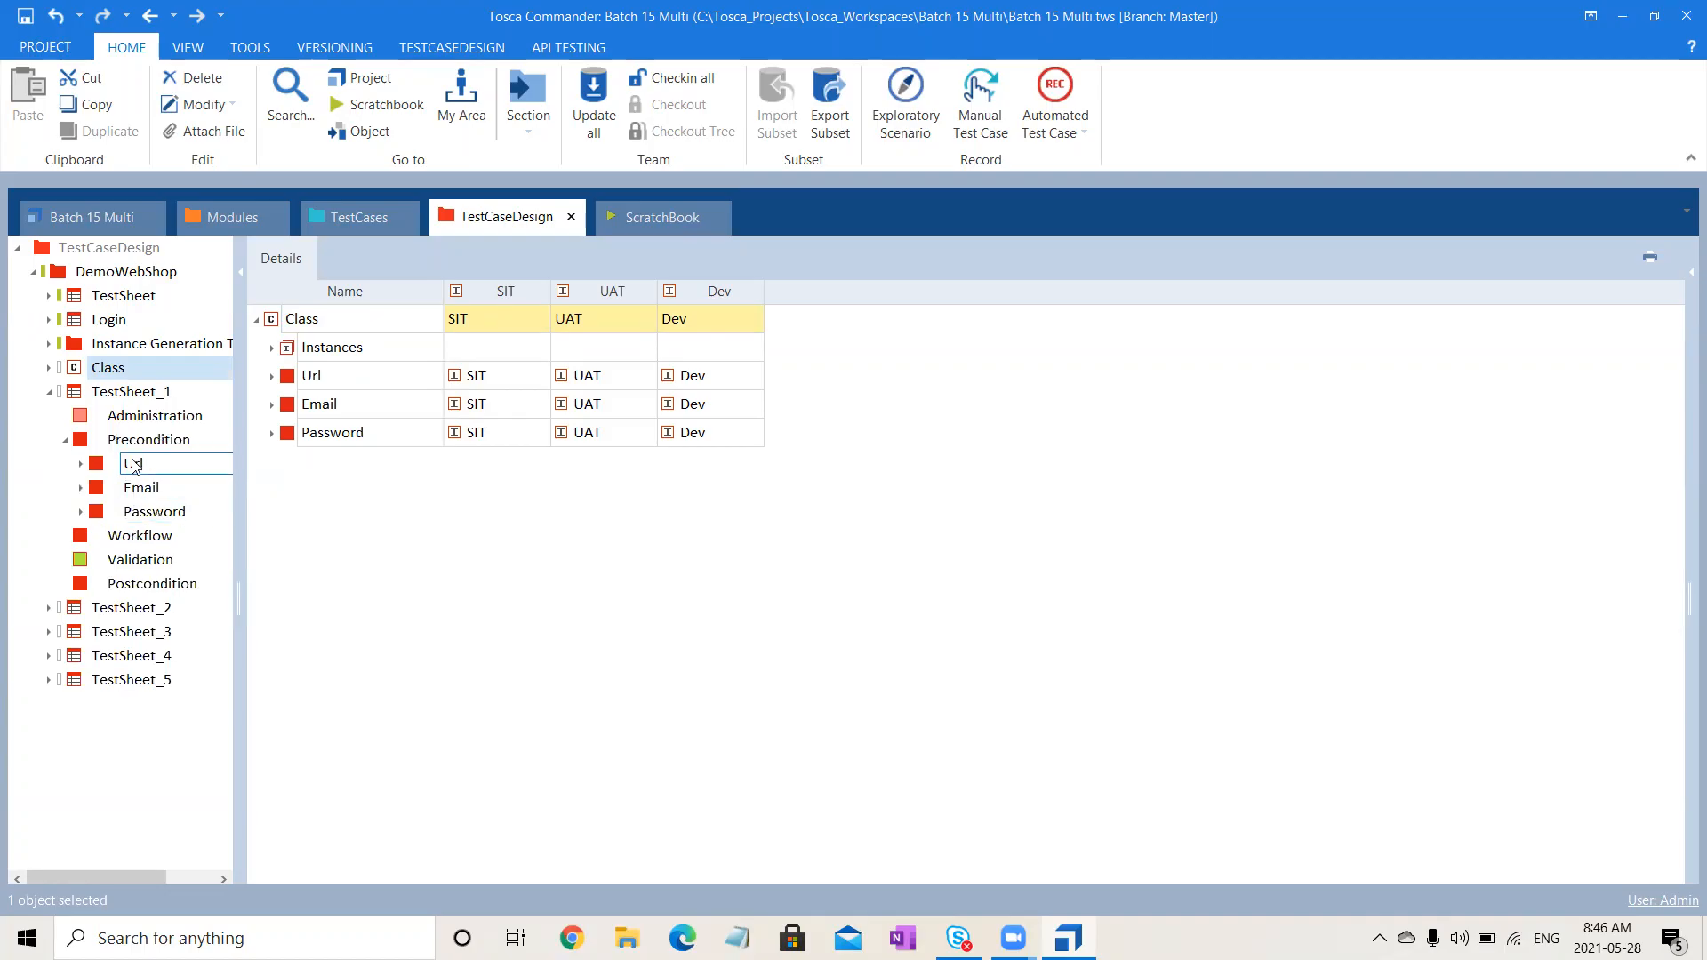
left_click(133, 465)
key("Down")
key("Down")
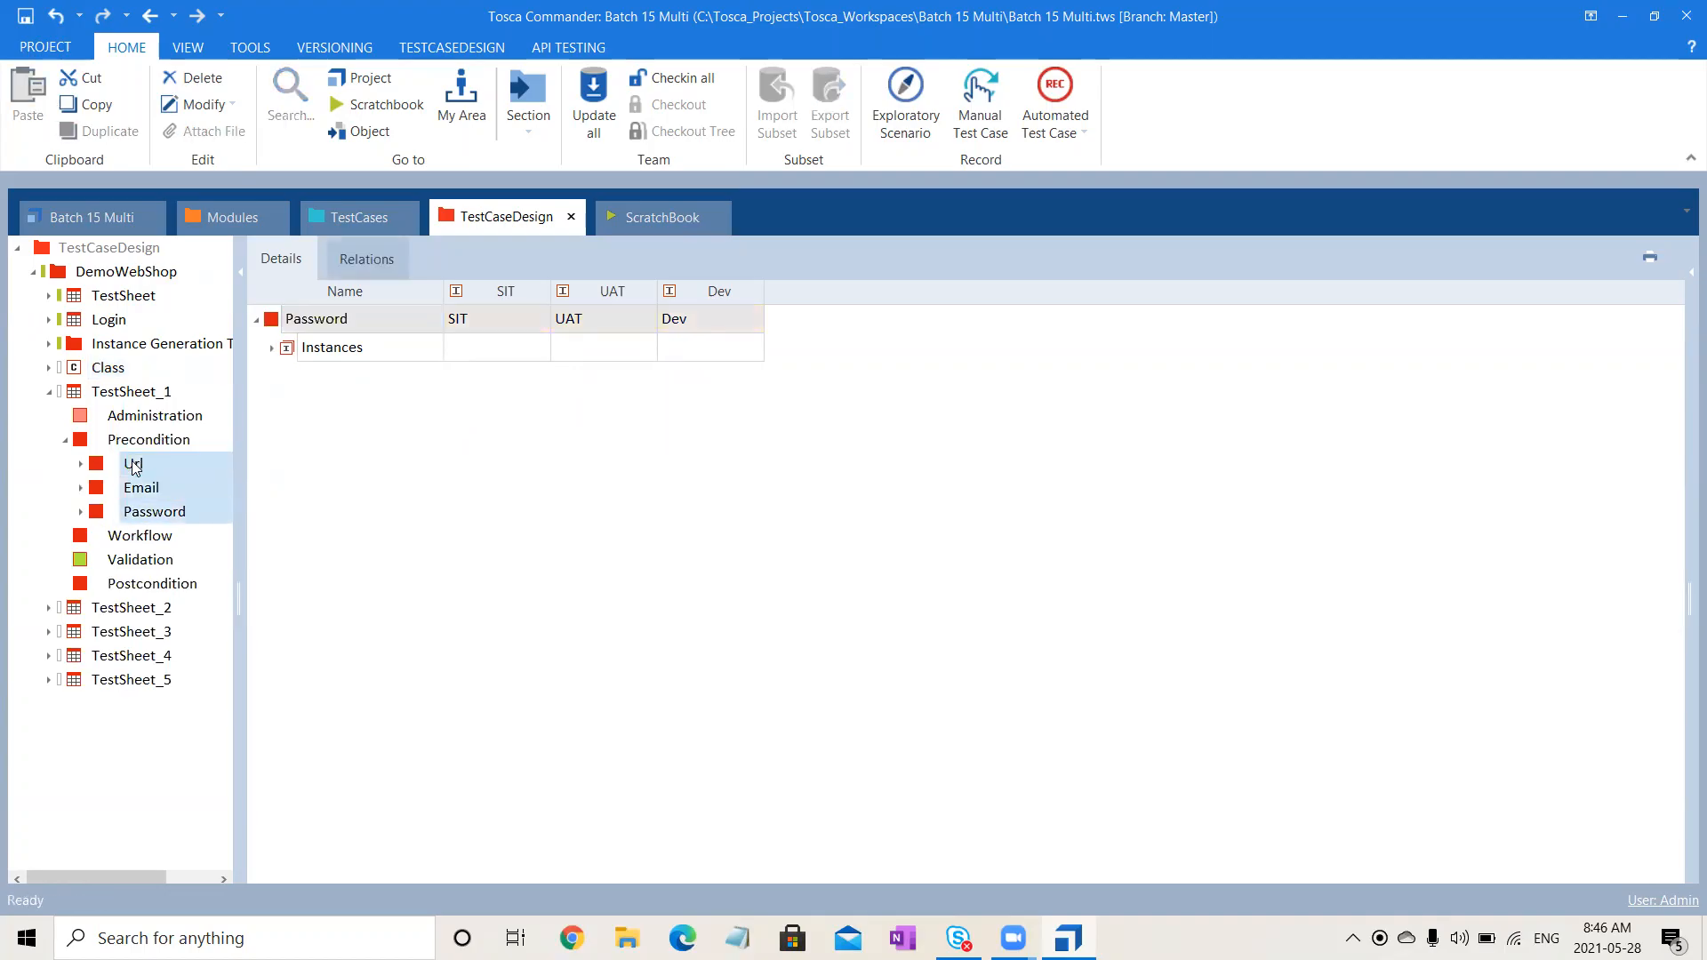
key("Left")
key("Left")
left_click_drag(89, 368, 140, 450)
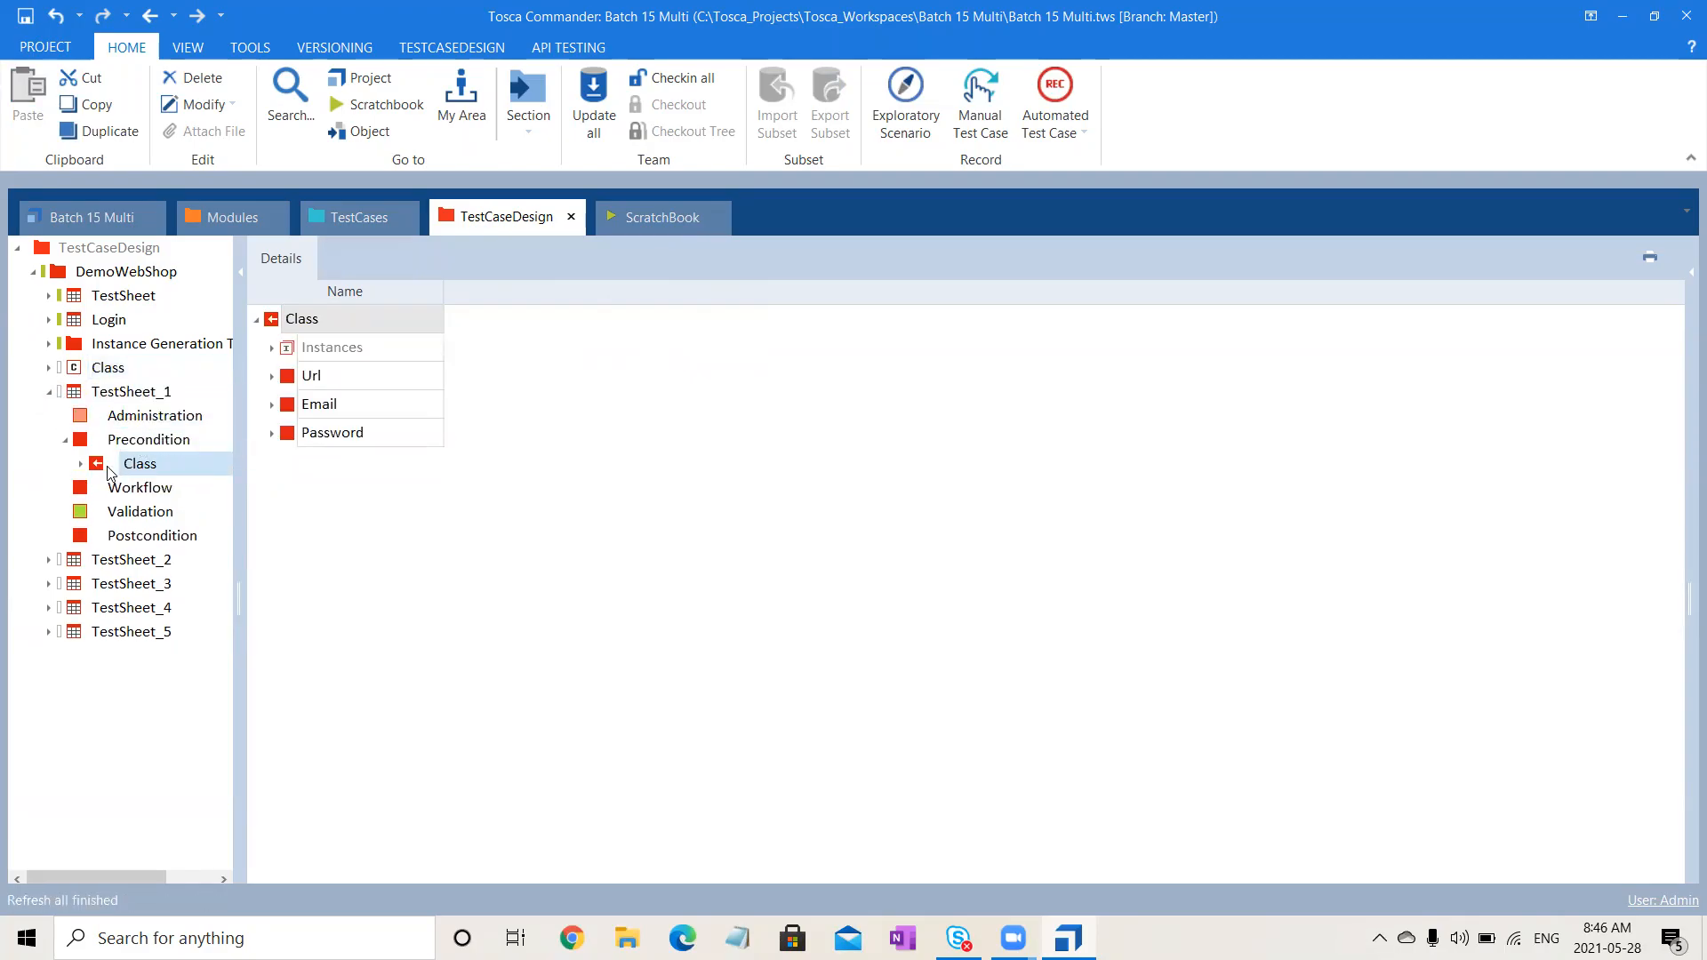
- Create a TestSheet_1 instance, keeping the default name TestSheet_1
right_click(140, 395)
left_click(185, 367)
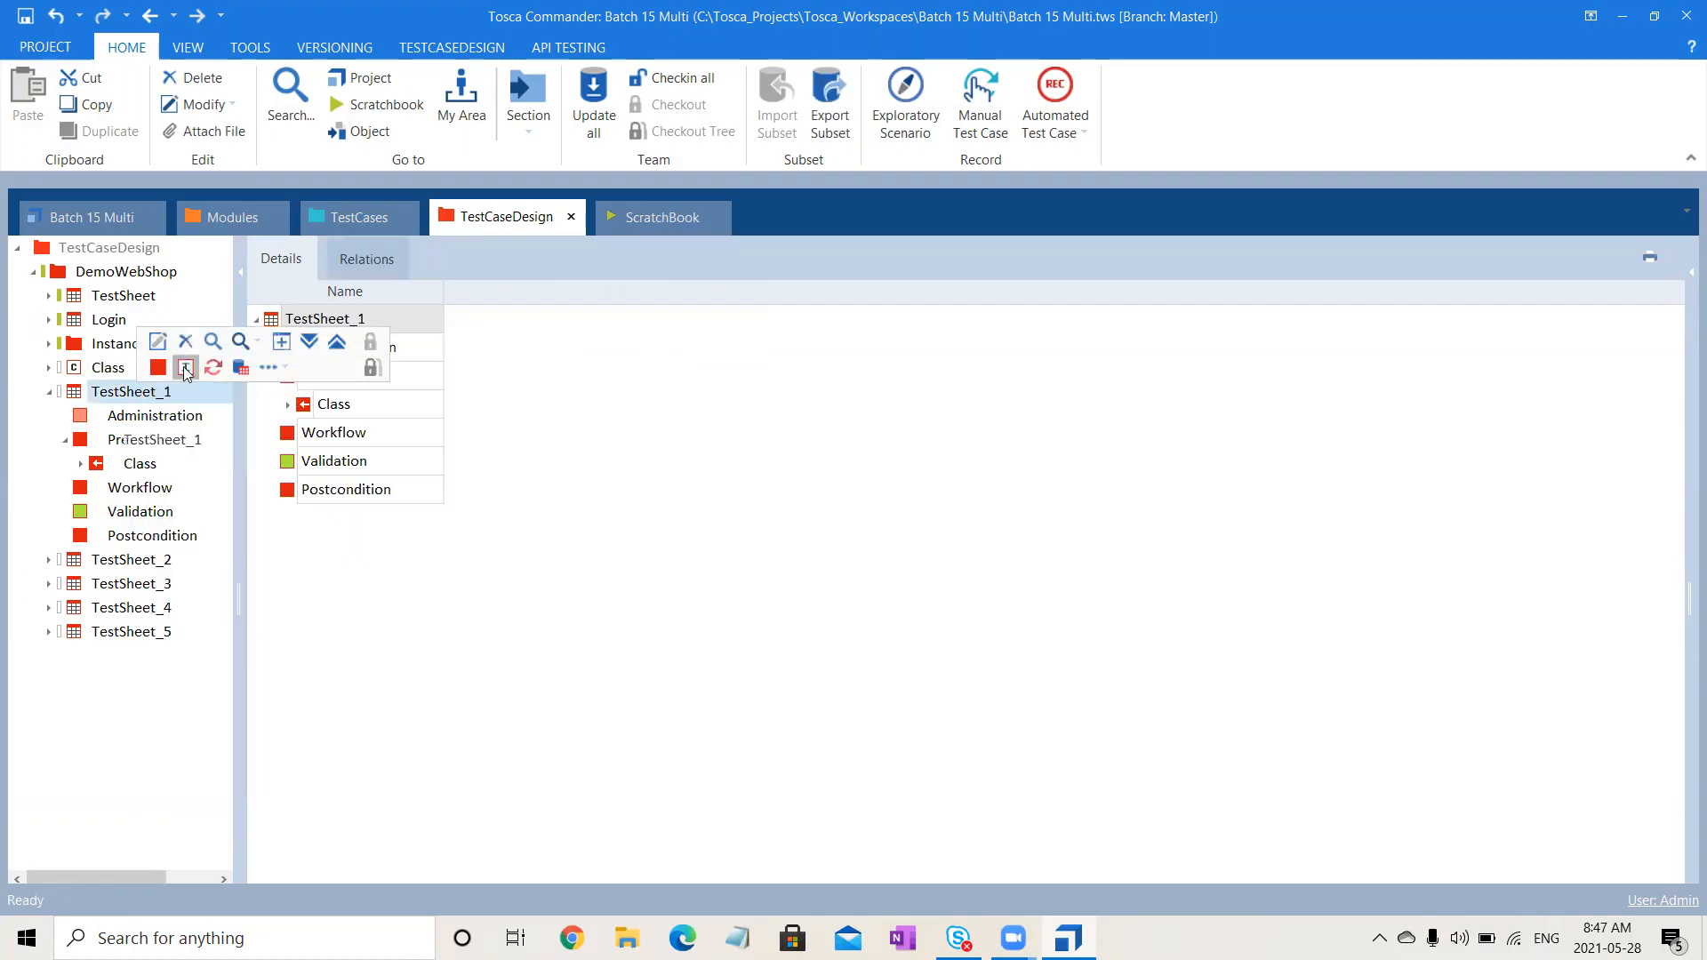
left_click(369, 591)
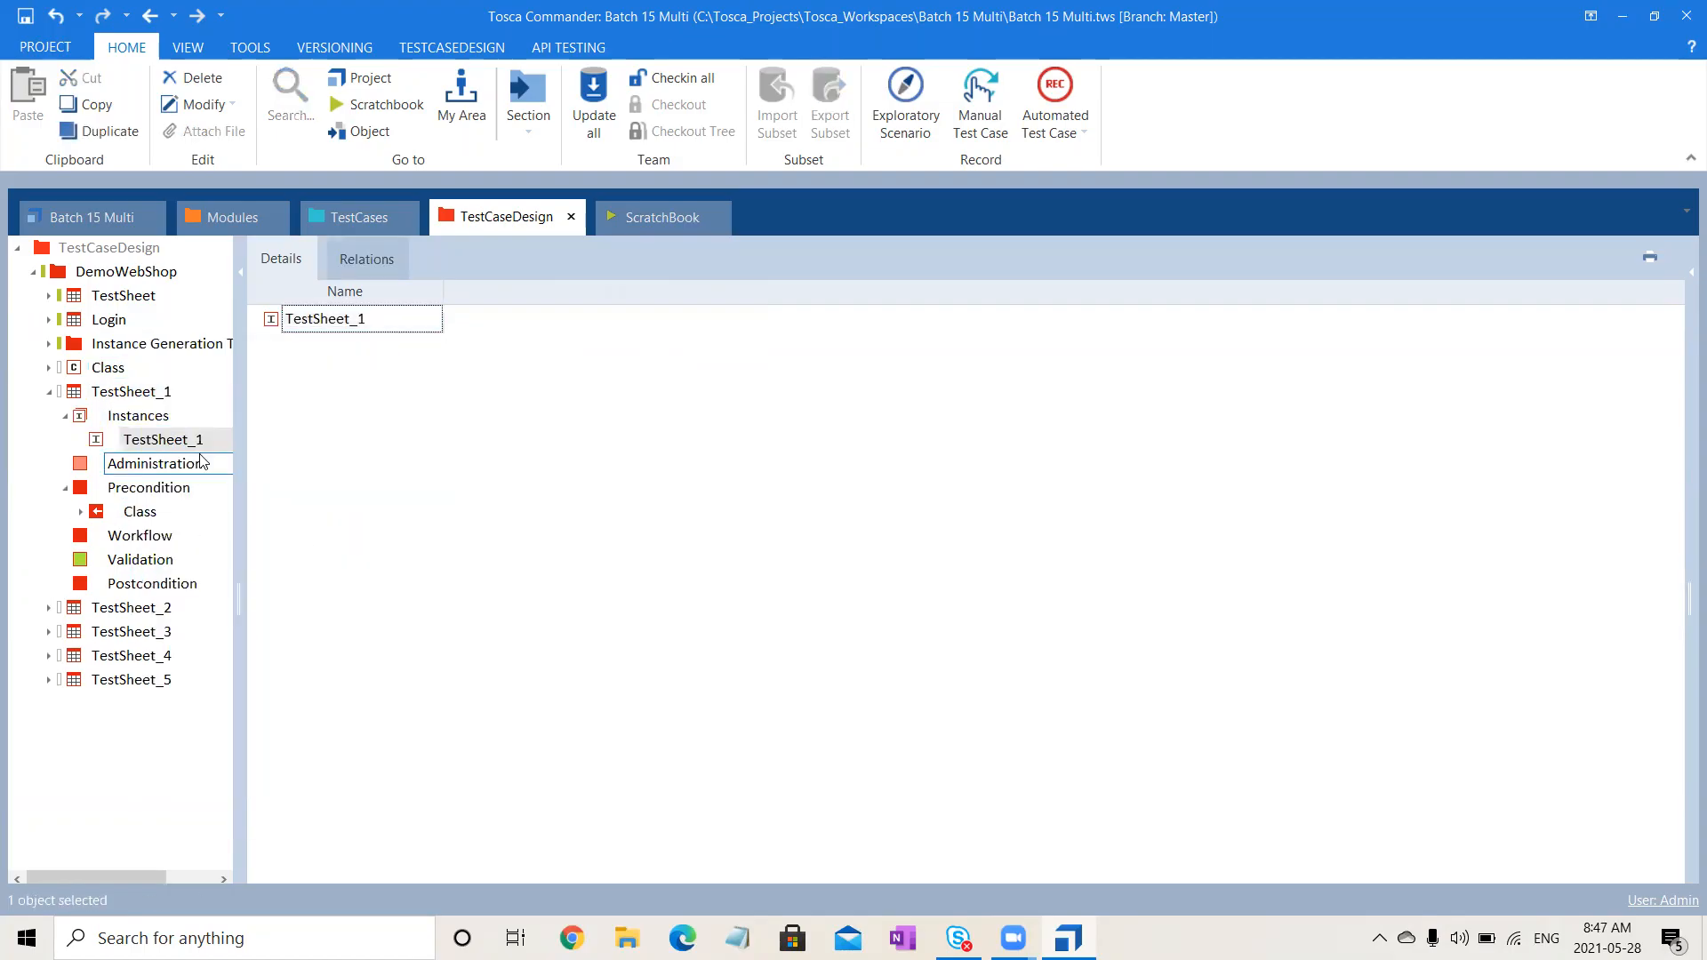
left_click(161, 397)
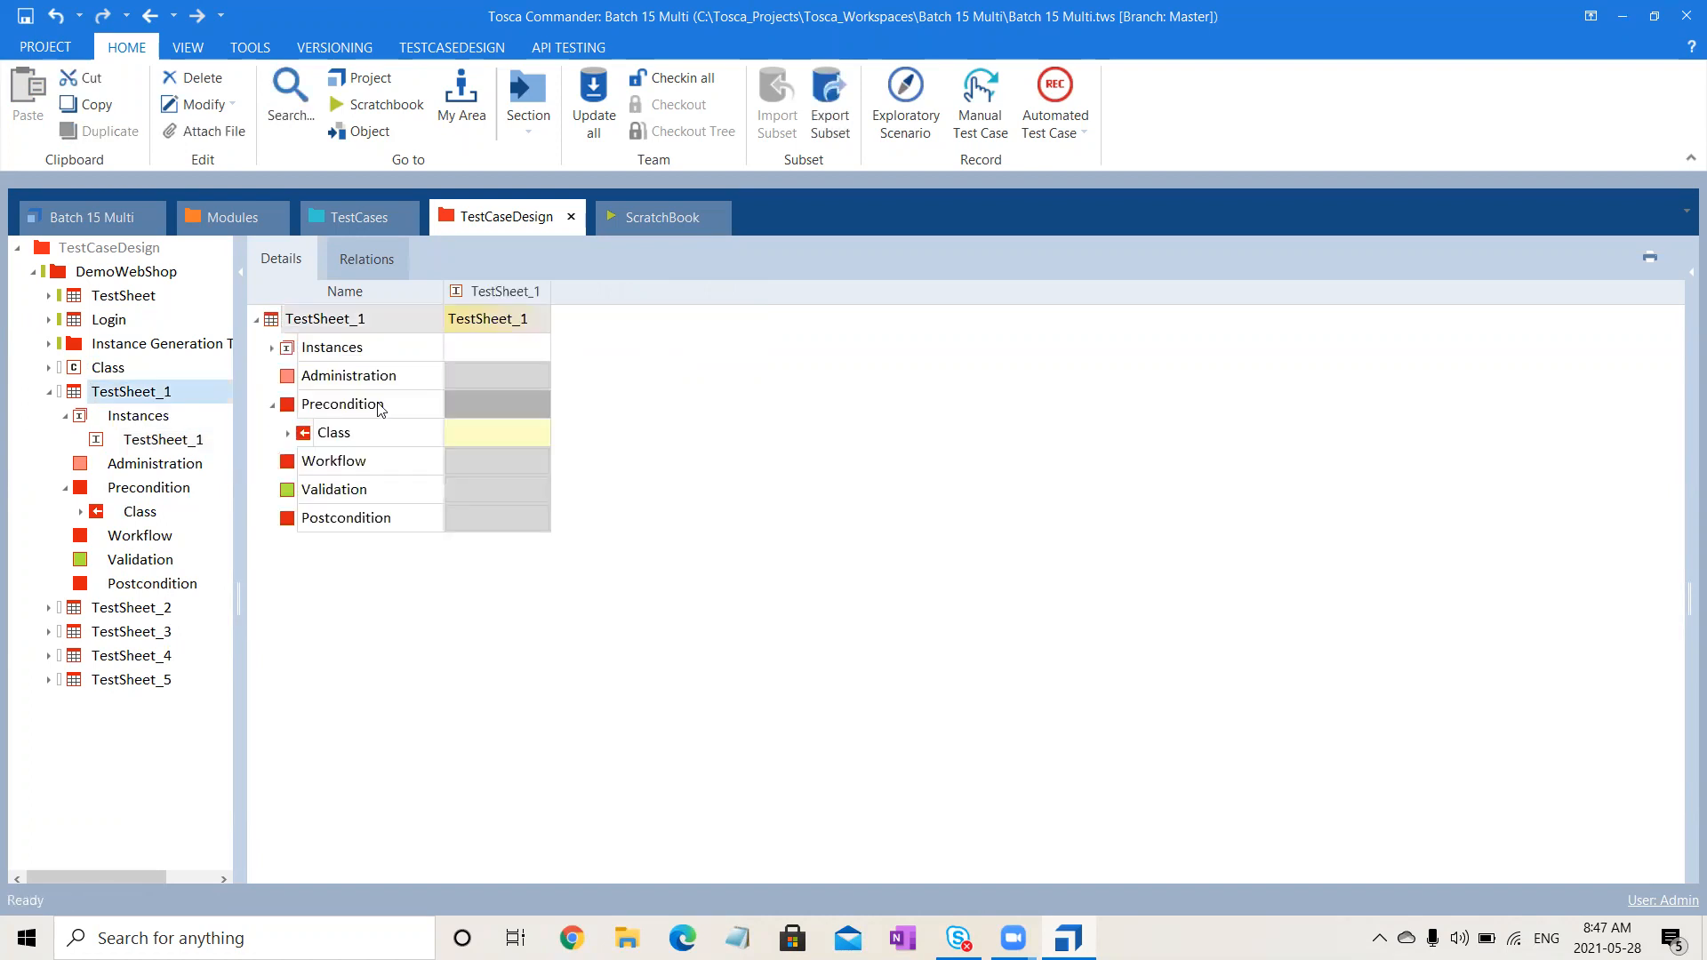
- In the TestSheet_1 column, set the Class value to SIT, then change it to UAT
left_click(288, 433)
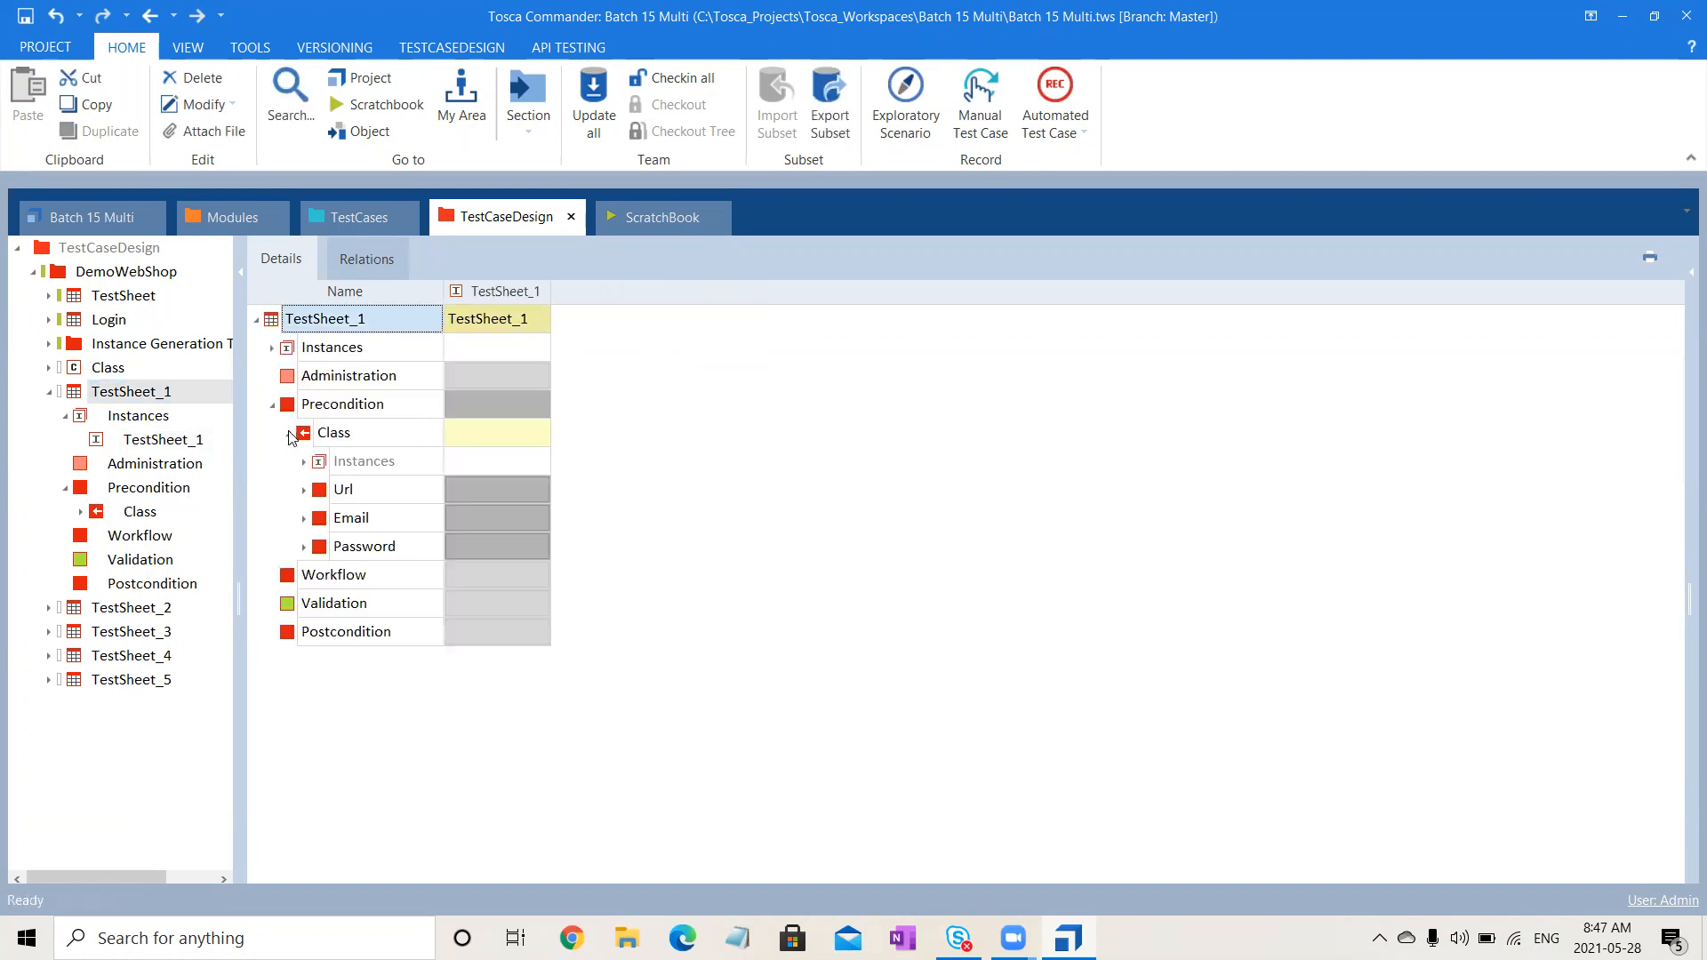
left_click(492, 436)
left_click(540, 433)
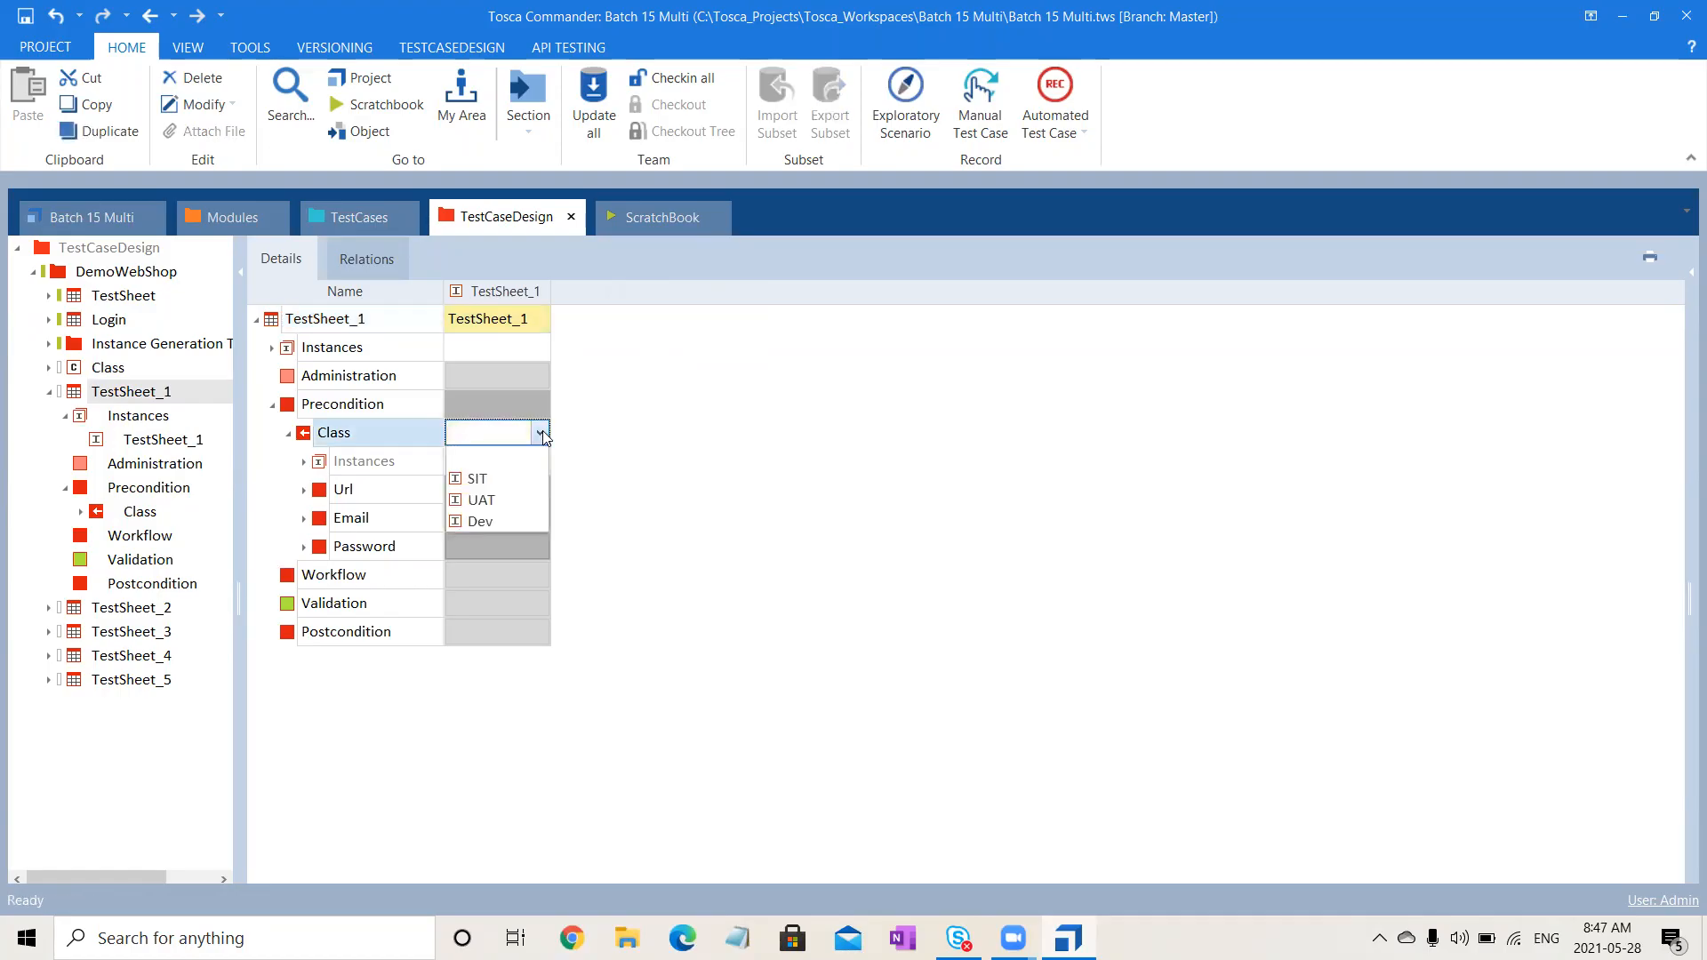
left_click(492, 479)
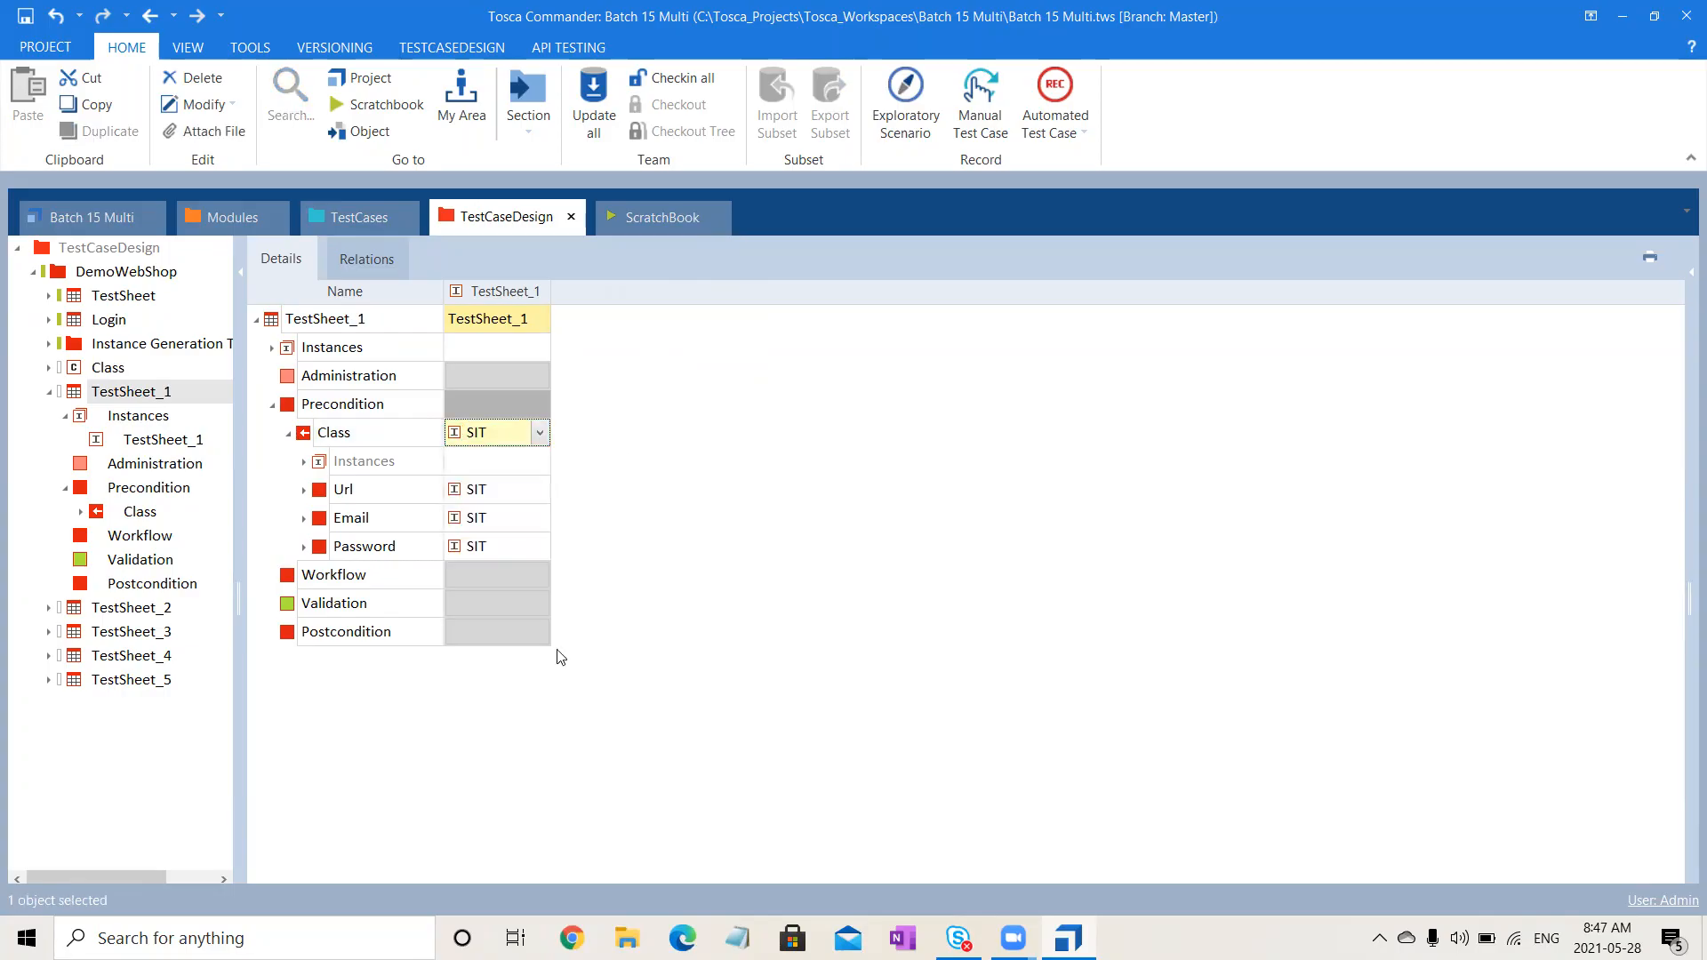
left_click(539, 433)
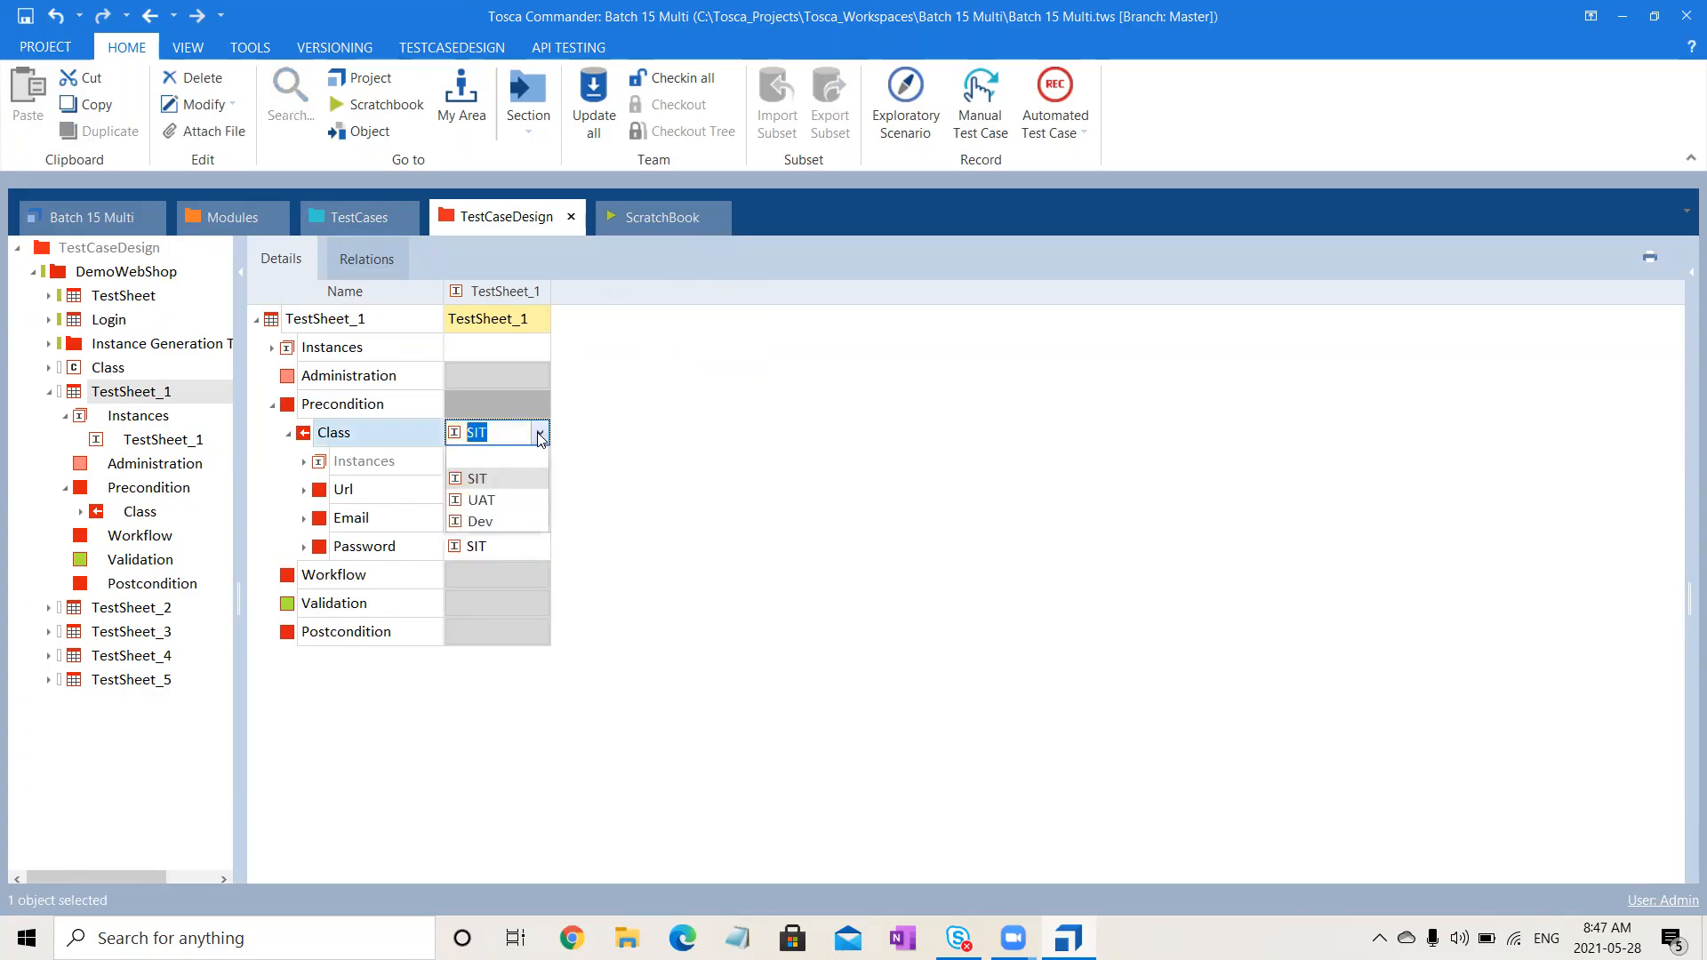
left_click(500, 500)
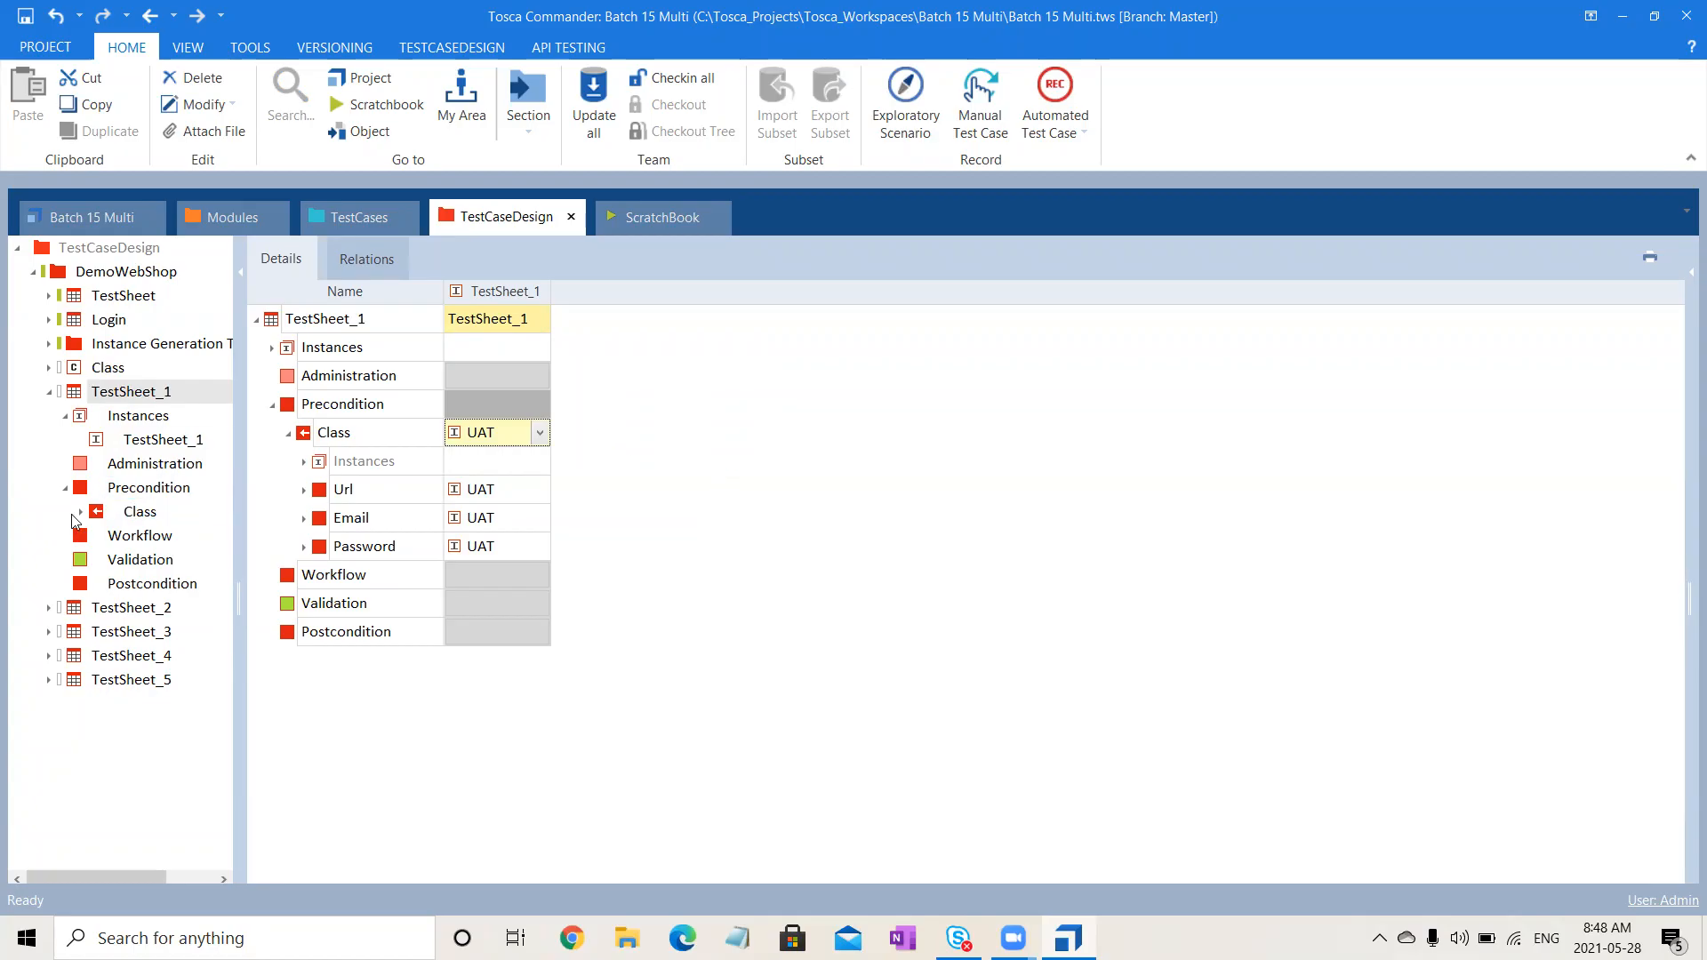
- Check the Class reference and TestSheet_1's current Url value
left_click(133, 513)
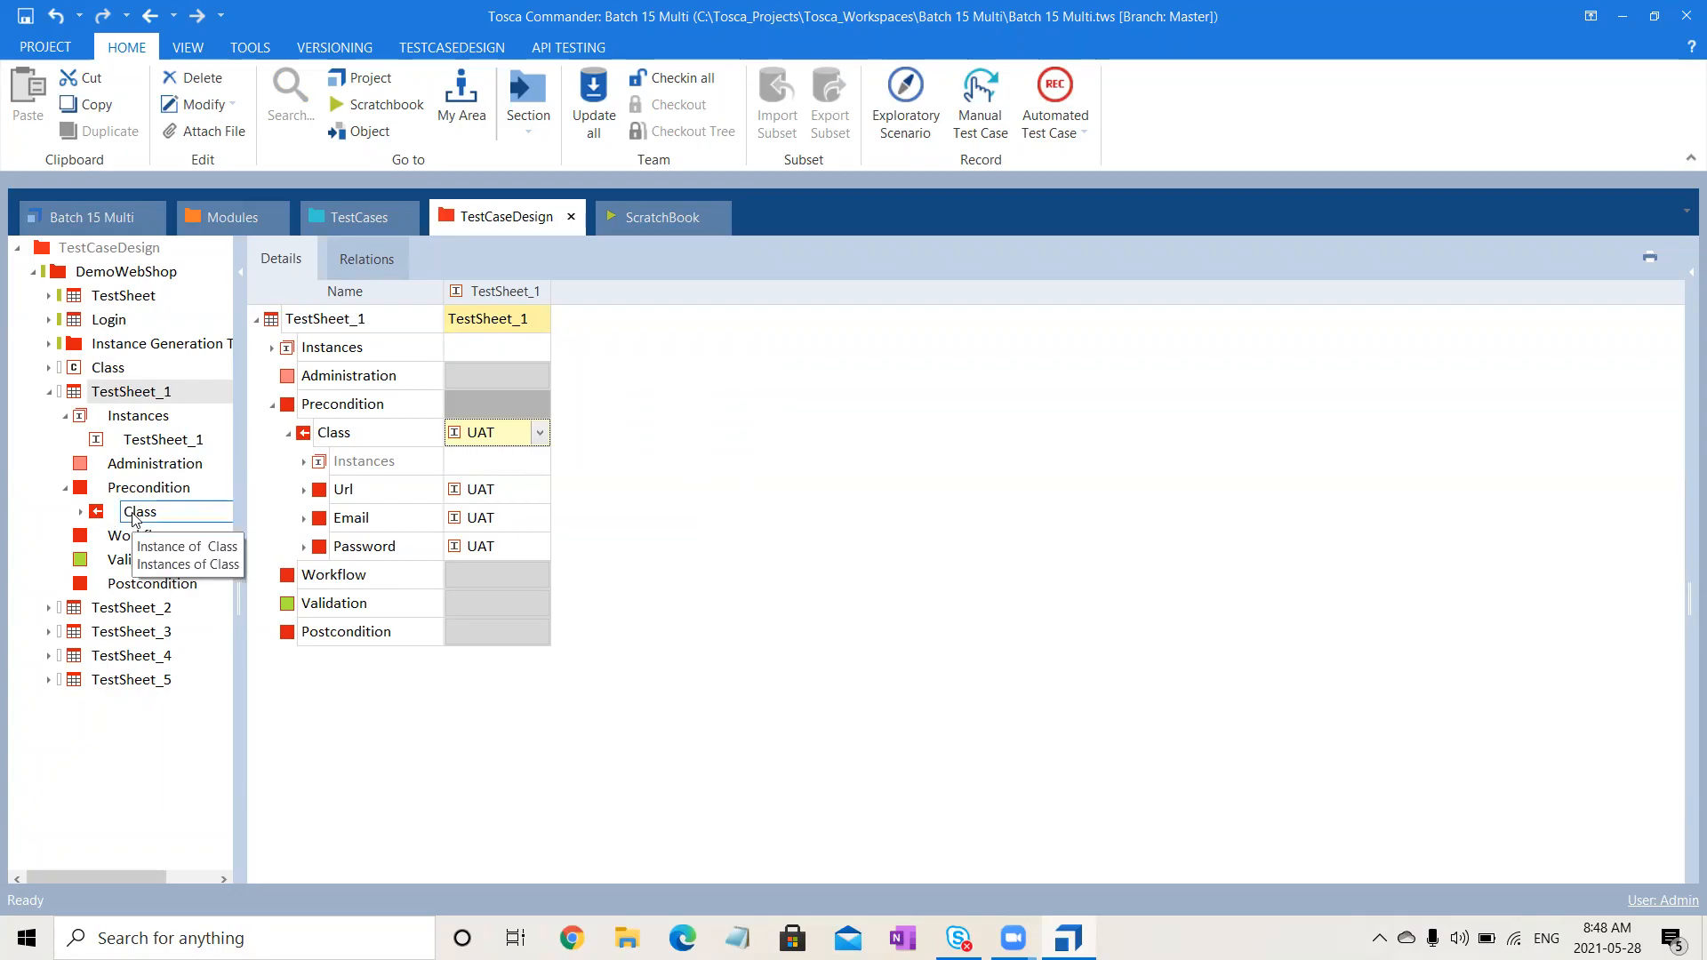
left_click(172, 392)
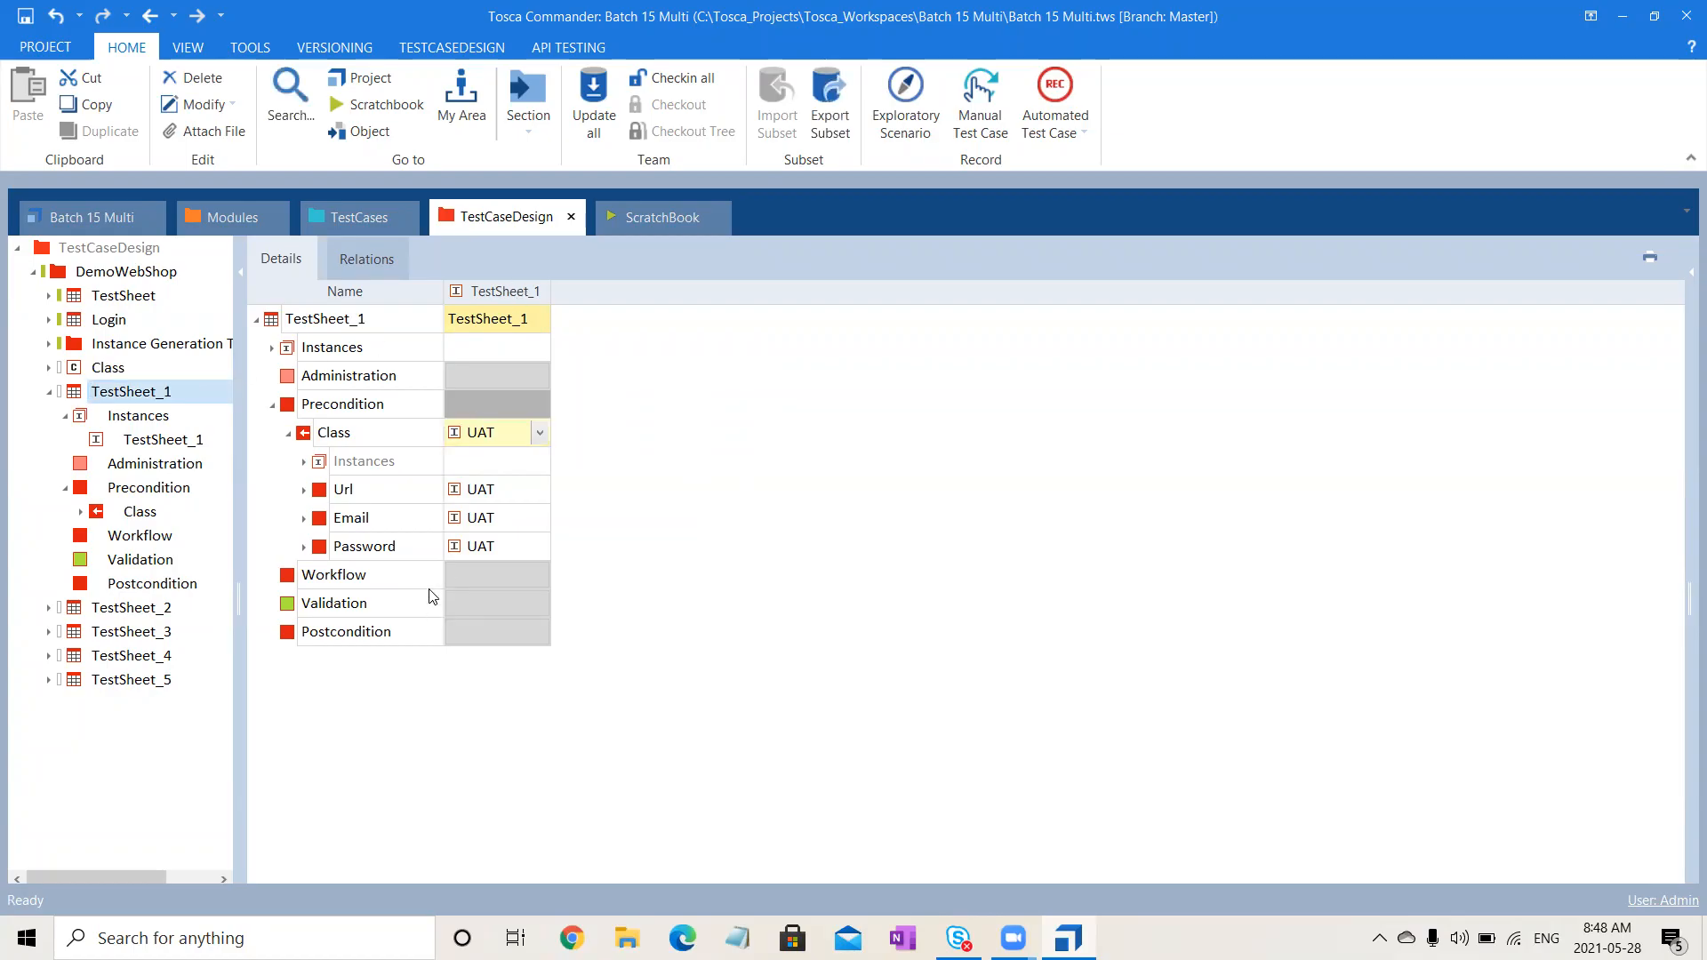
left_click(510, 490)
- Rename the Url attribute's UAT instance to UATNEW and recheck TestSheet_1
left_click(49, 370)
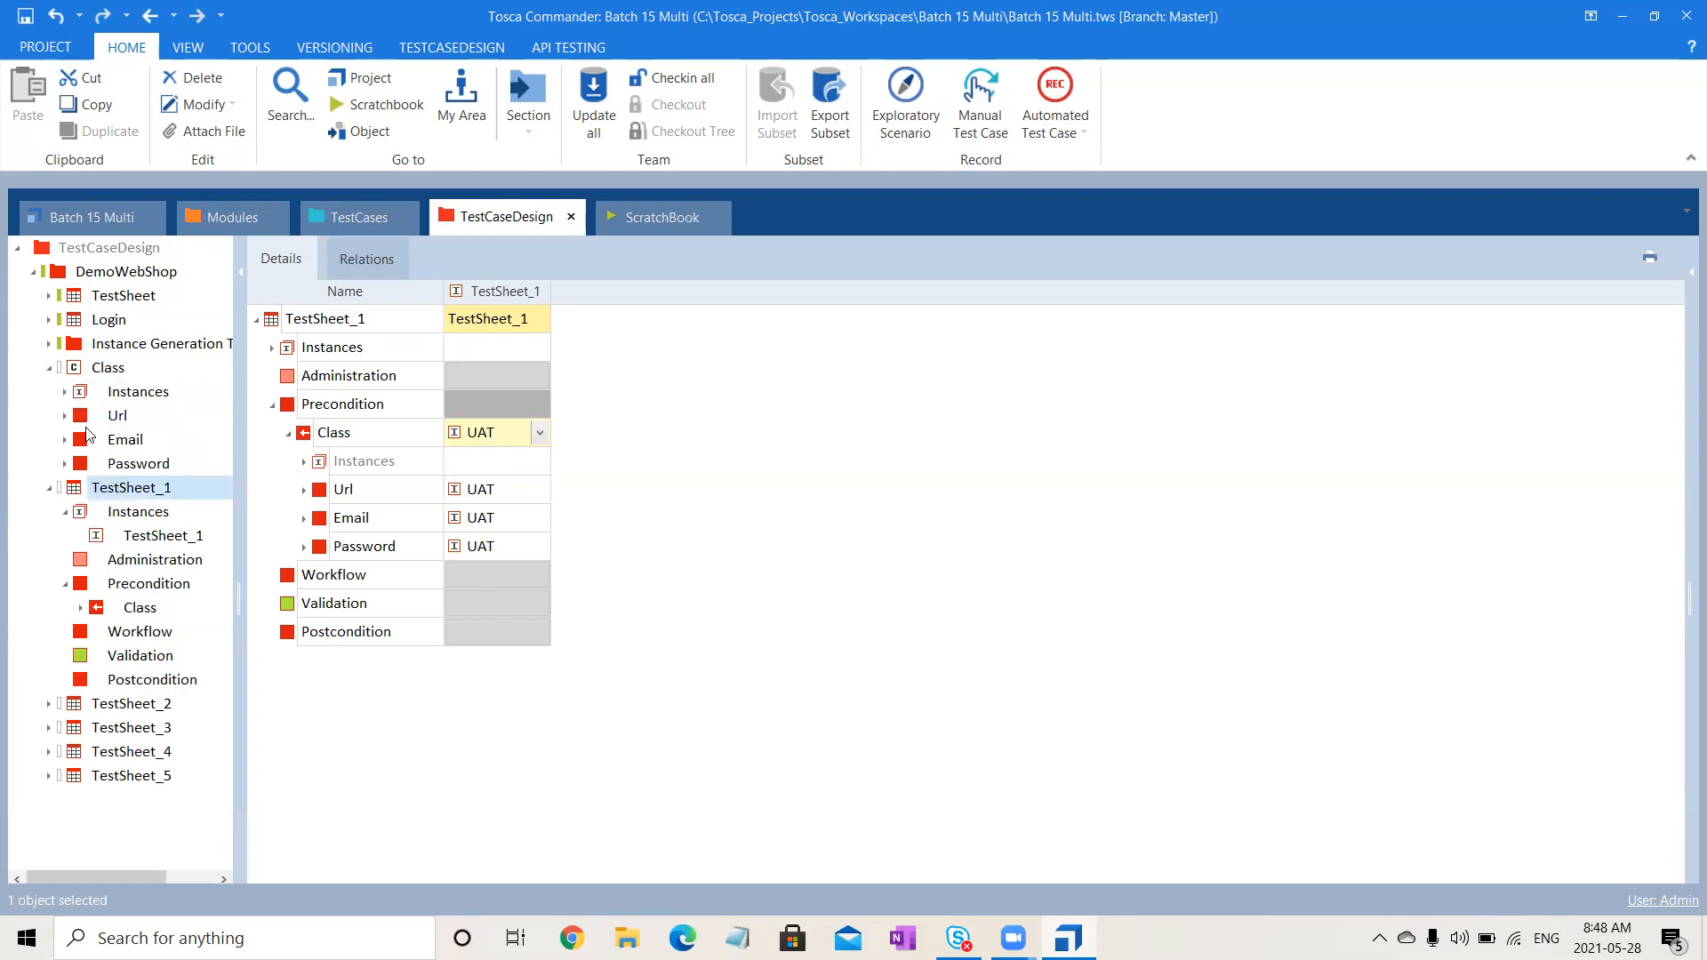
left_click(65, 416)
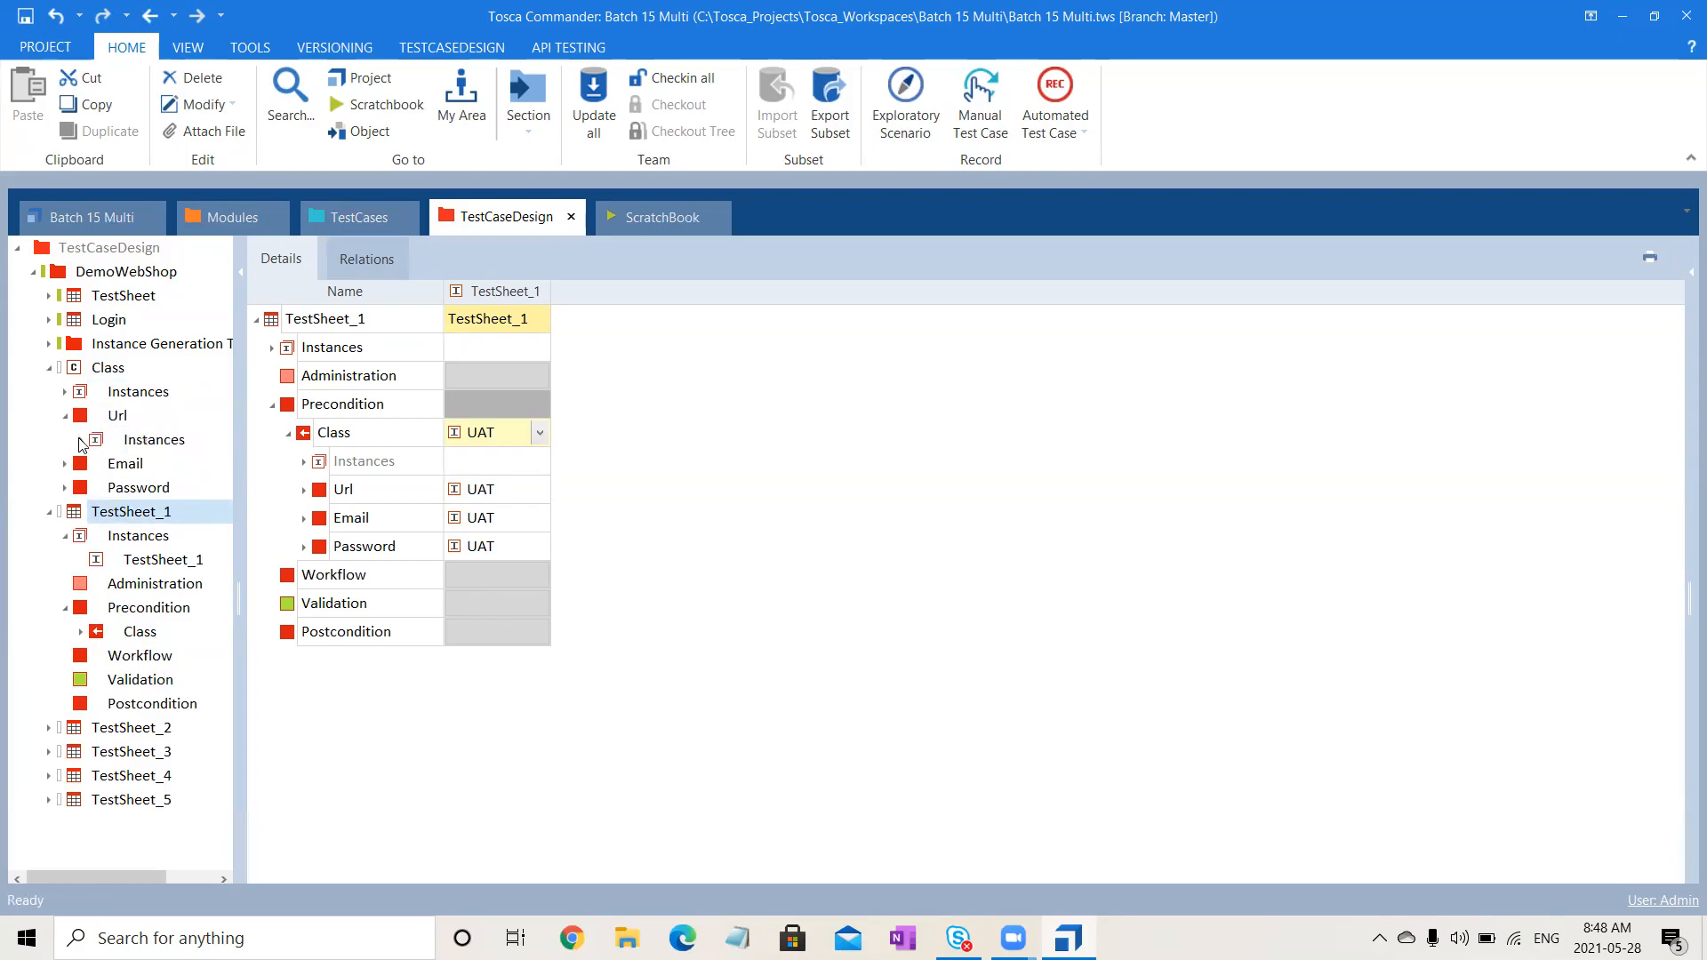
left_click(81, 441)
left_click(144, 488)
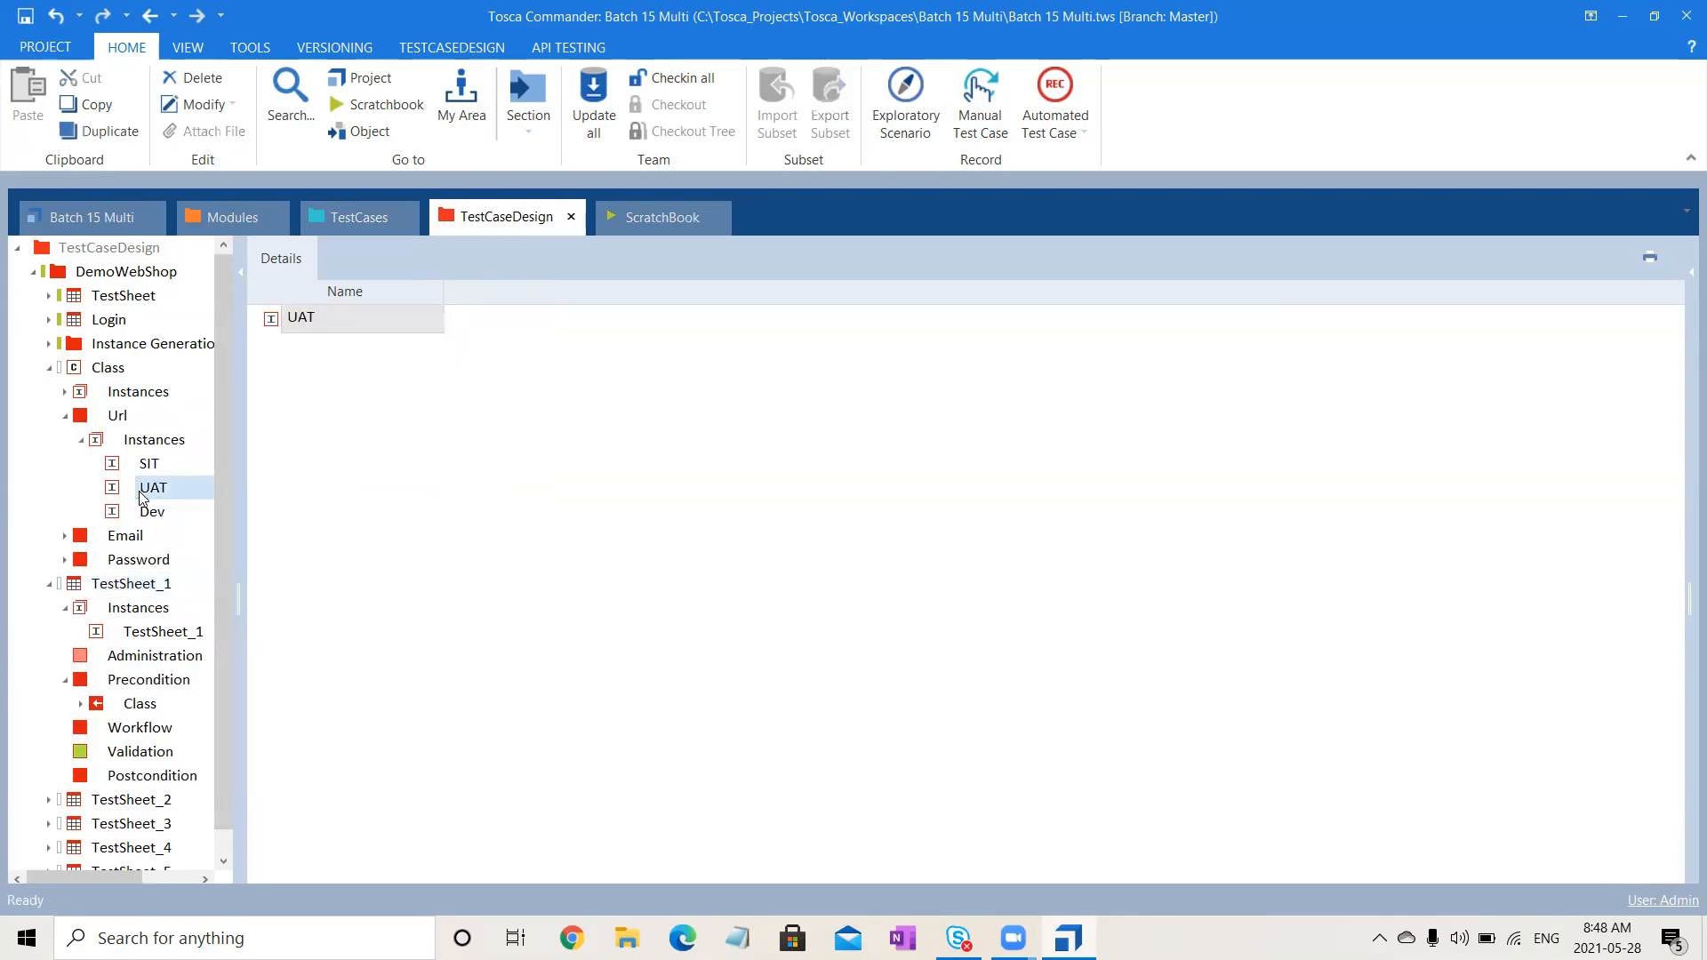
left_click(187, 488)
left_click(187, 487)
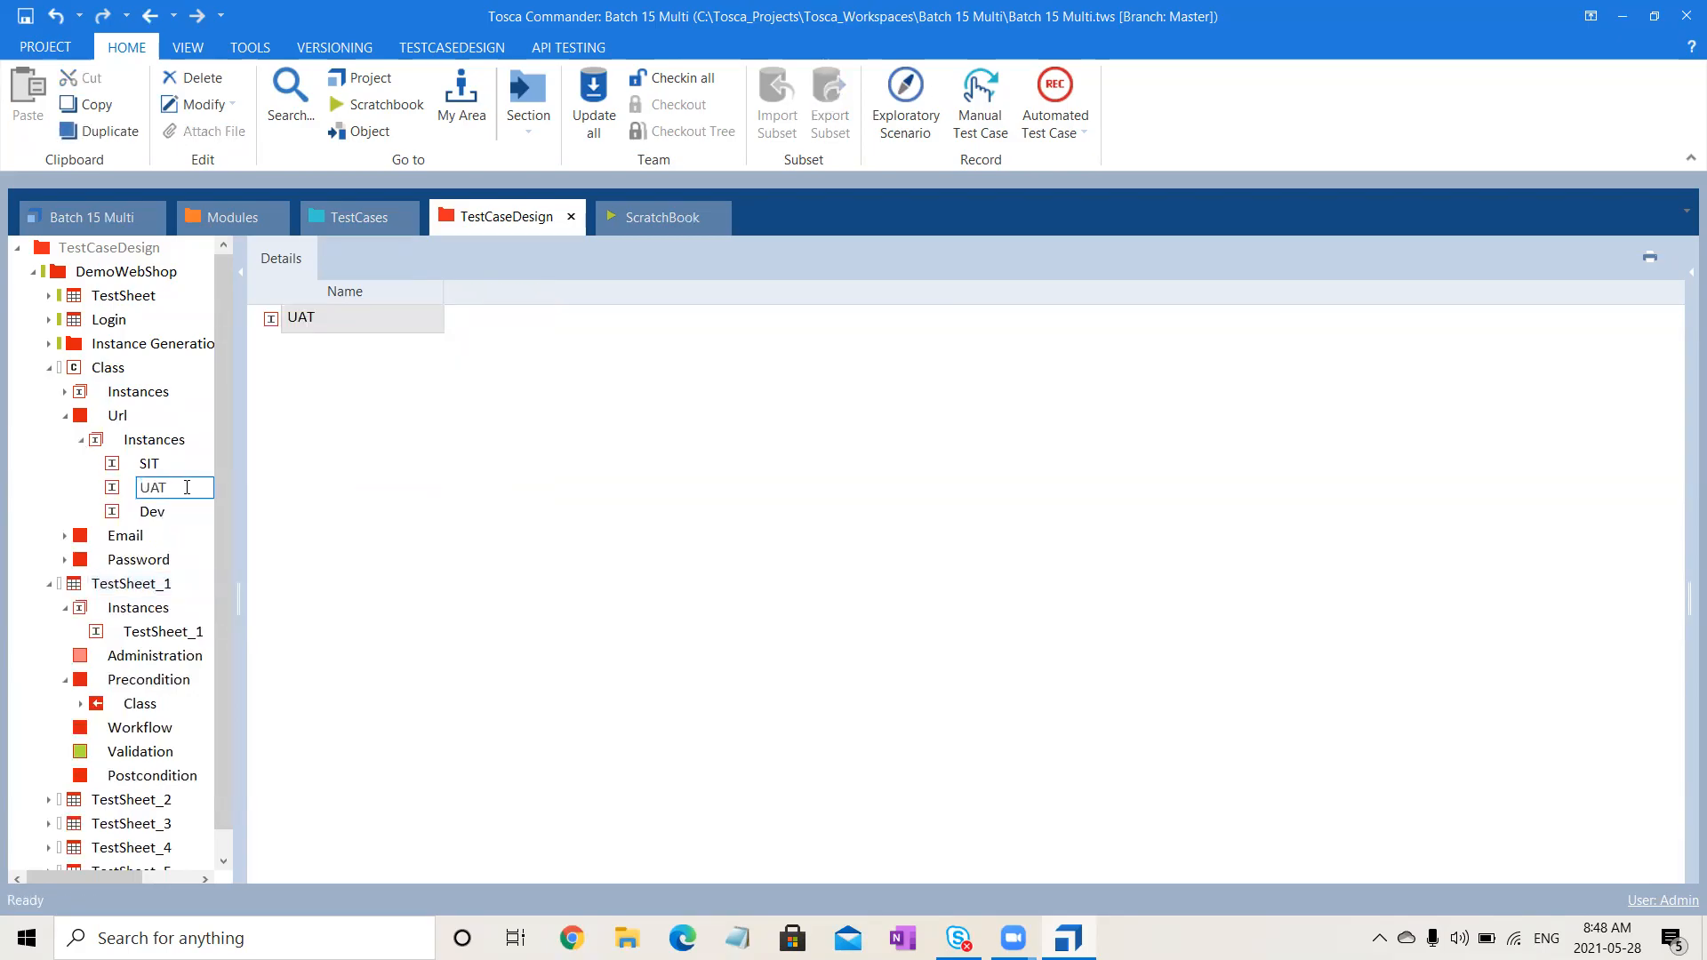
type("NEW")
left_click(483, 694)
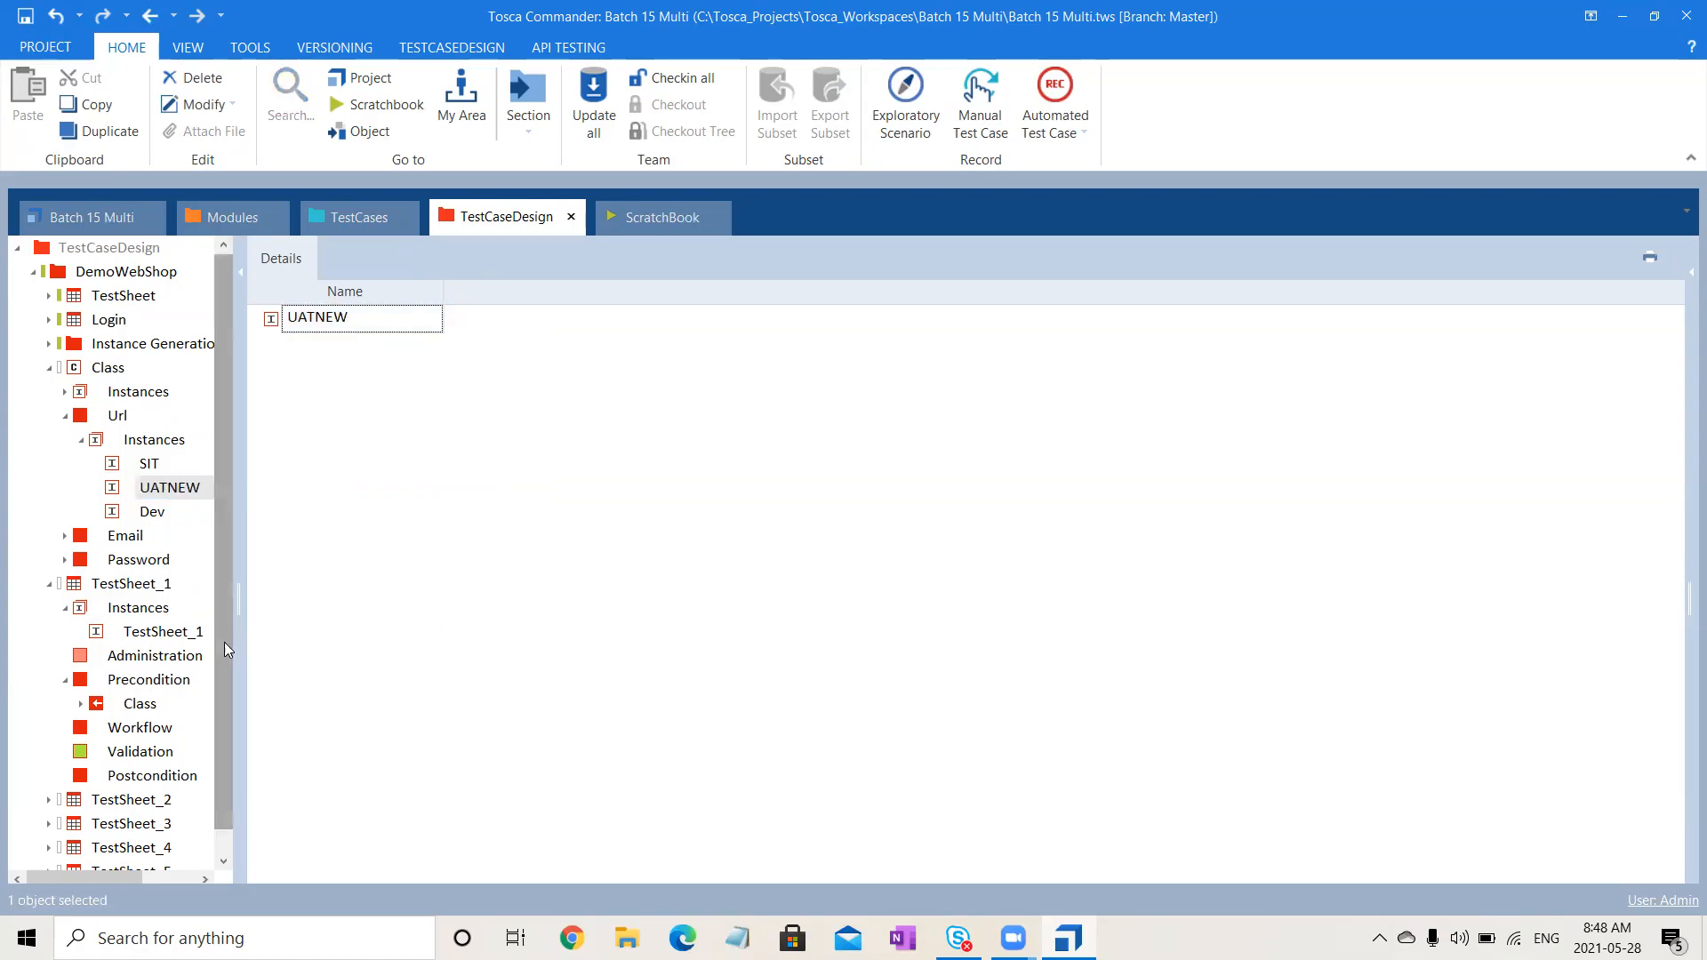
left_click(133, 585)
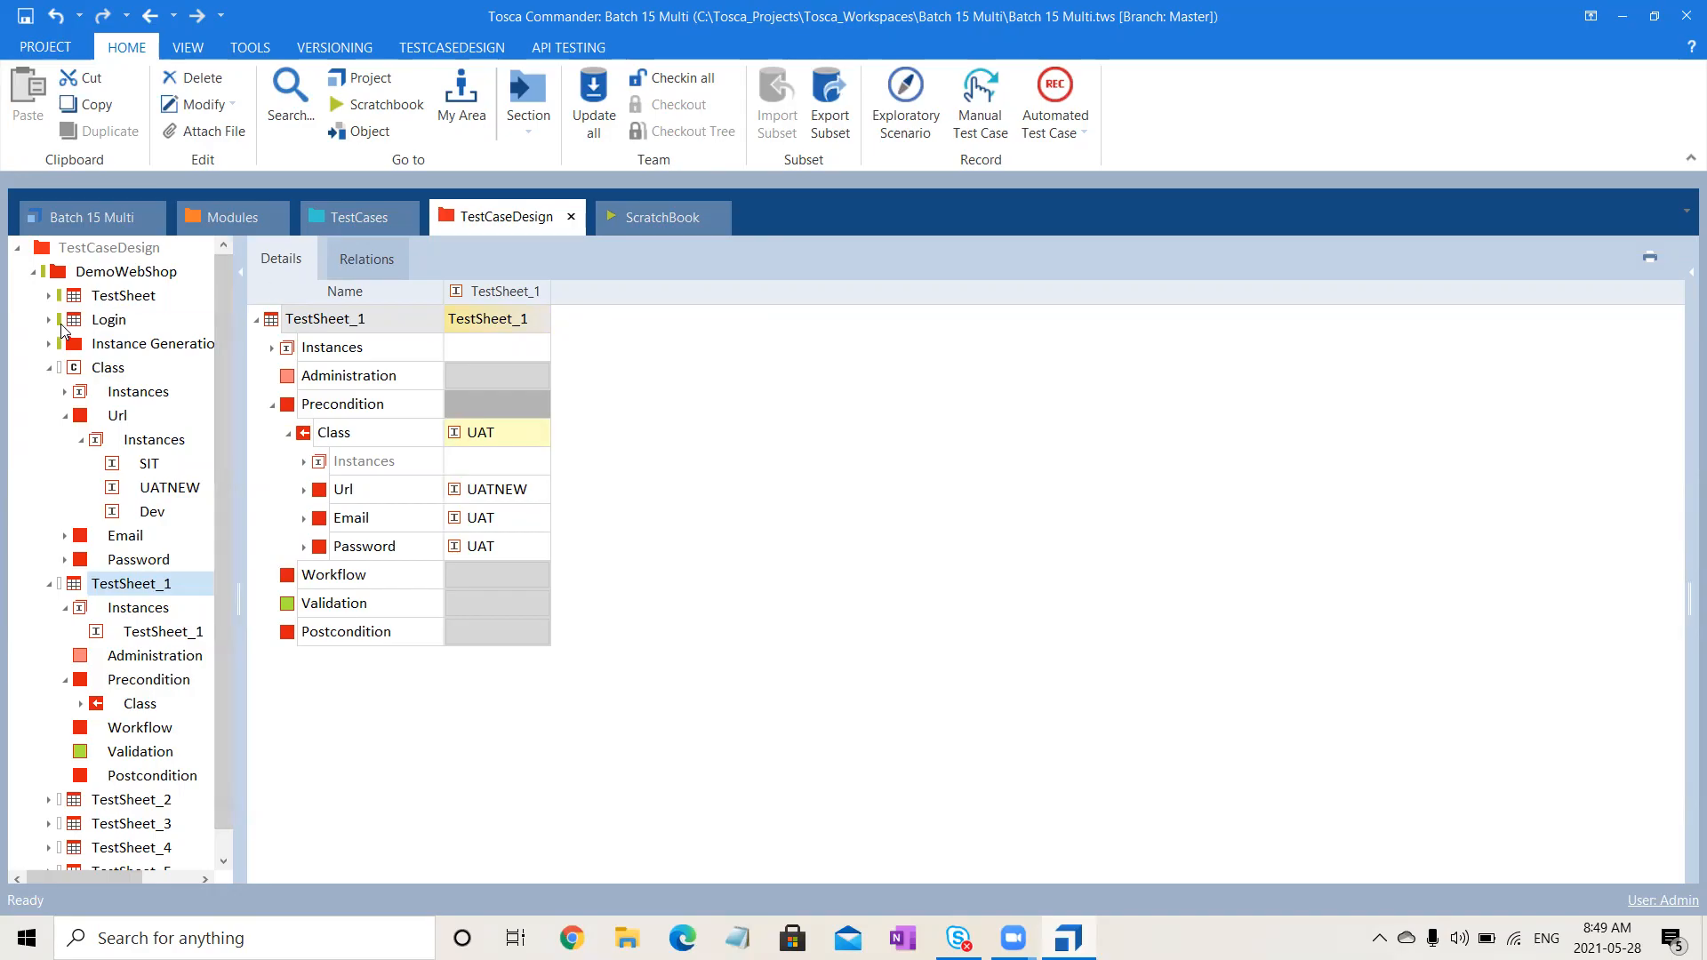
- Collapse the Class tree, go to TestCases and select Validate User Login
left_click(44, 370)
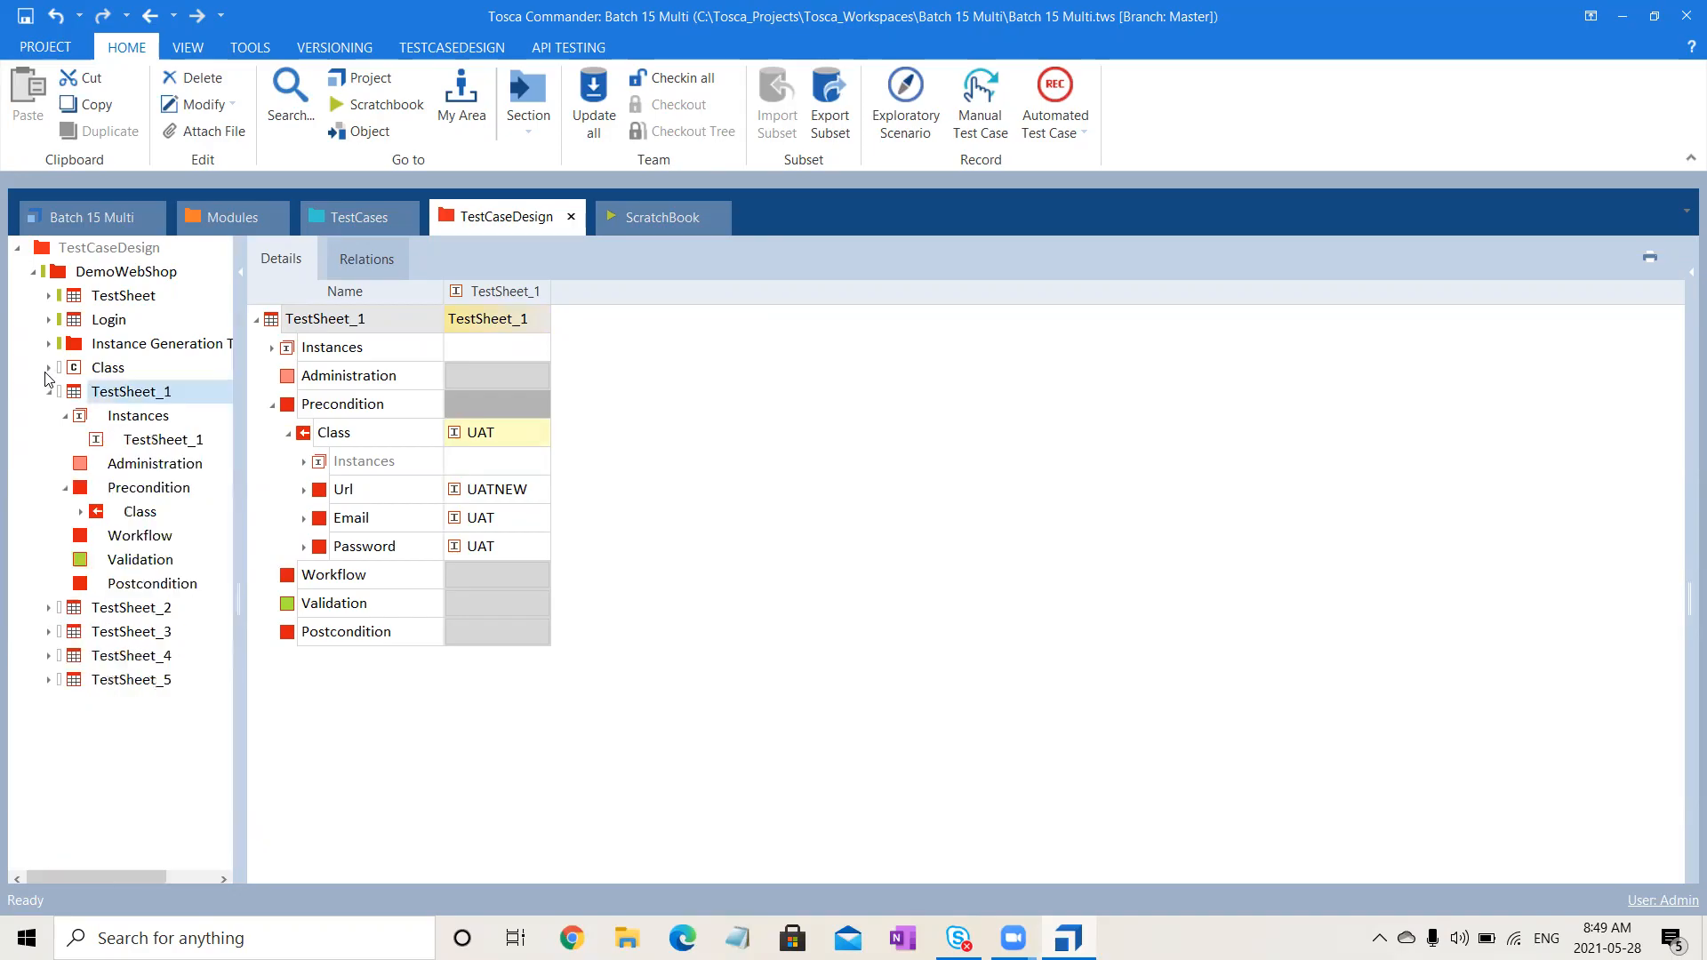
left_click(50, 392)
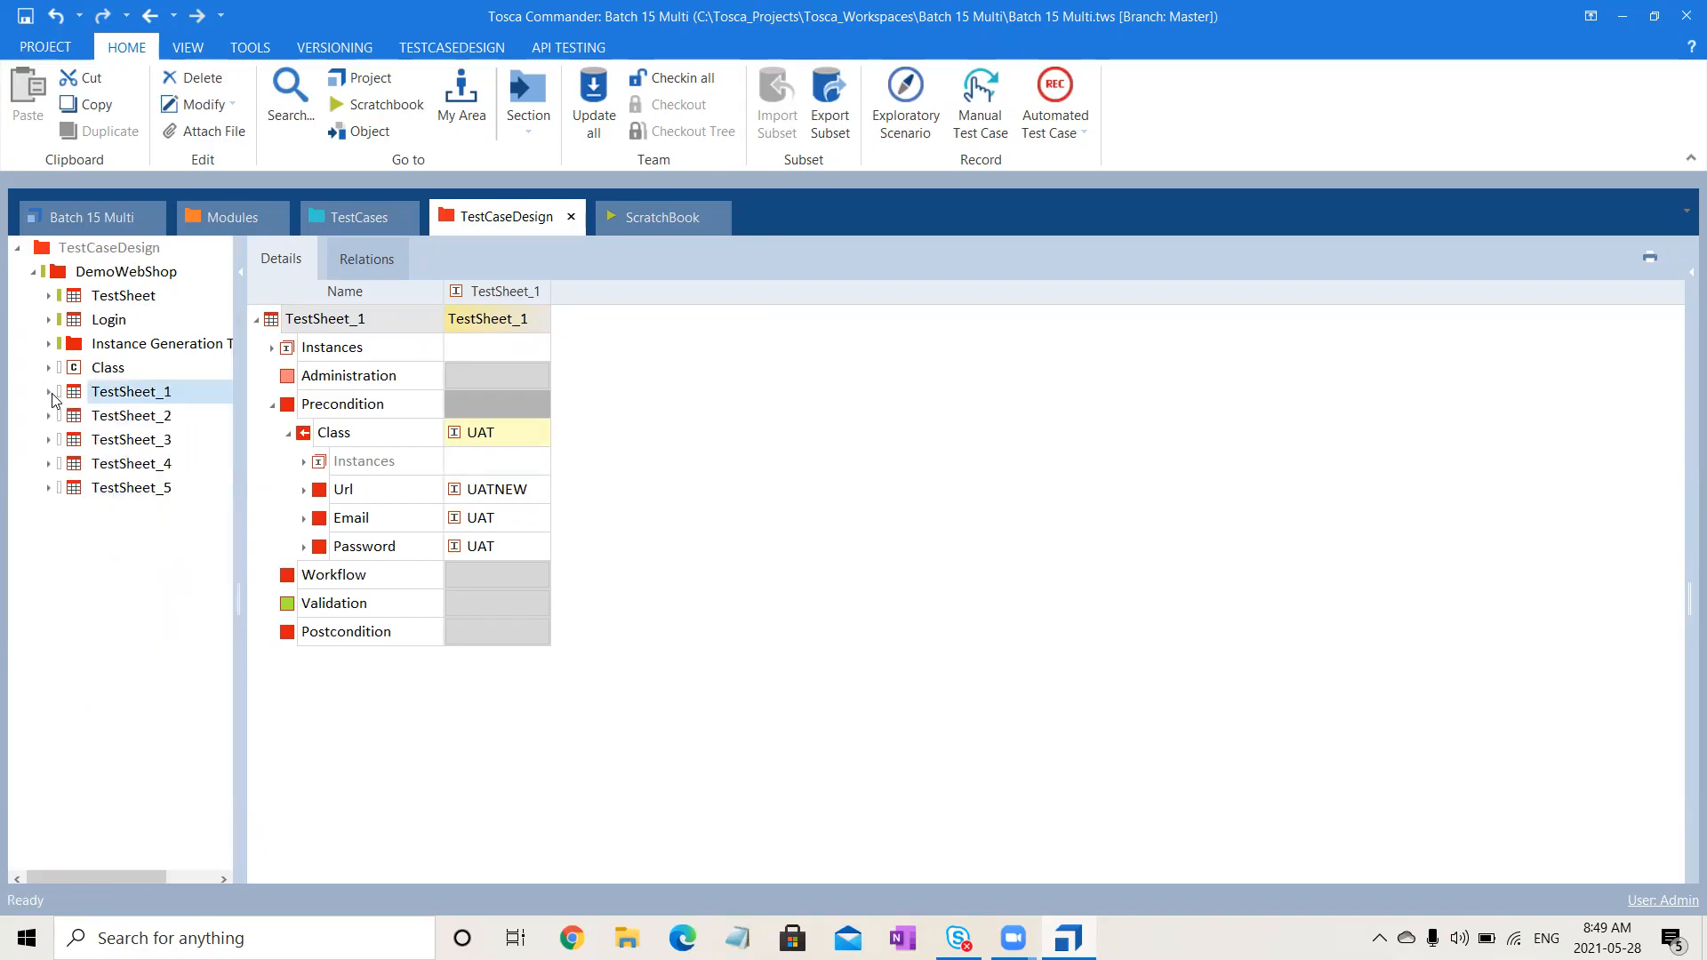
left_click(353, 216)
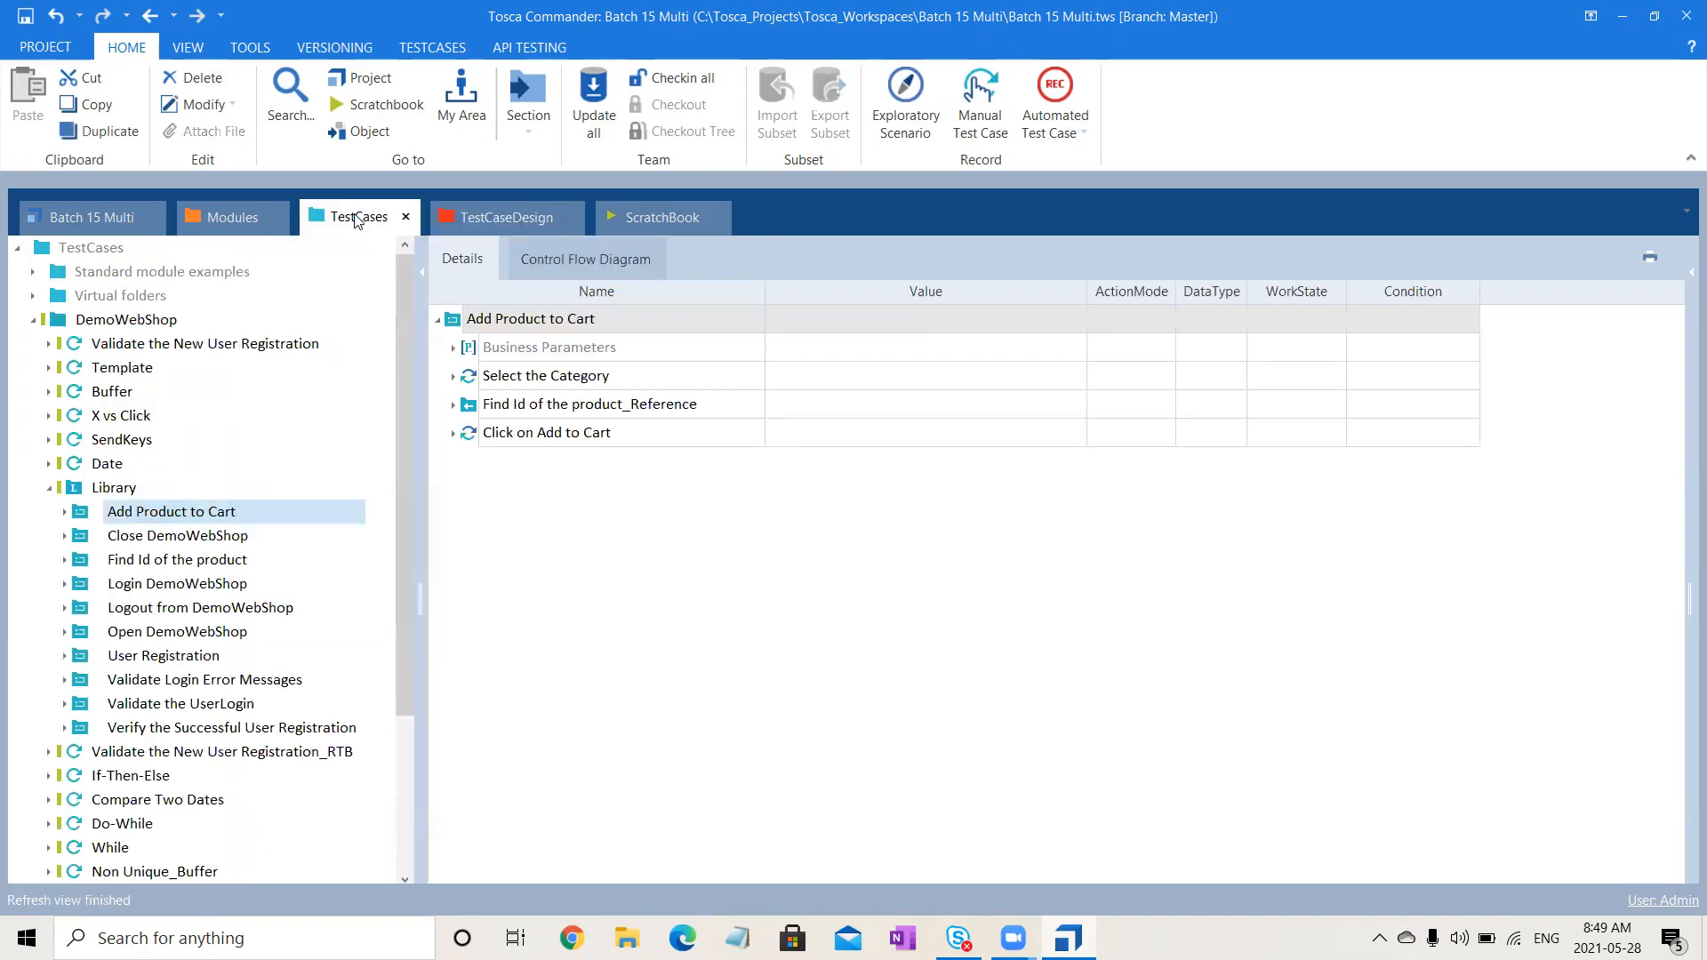
left_click(50, 488)
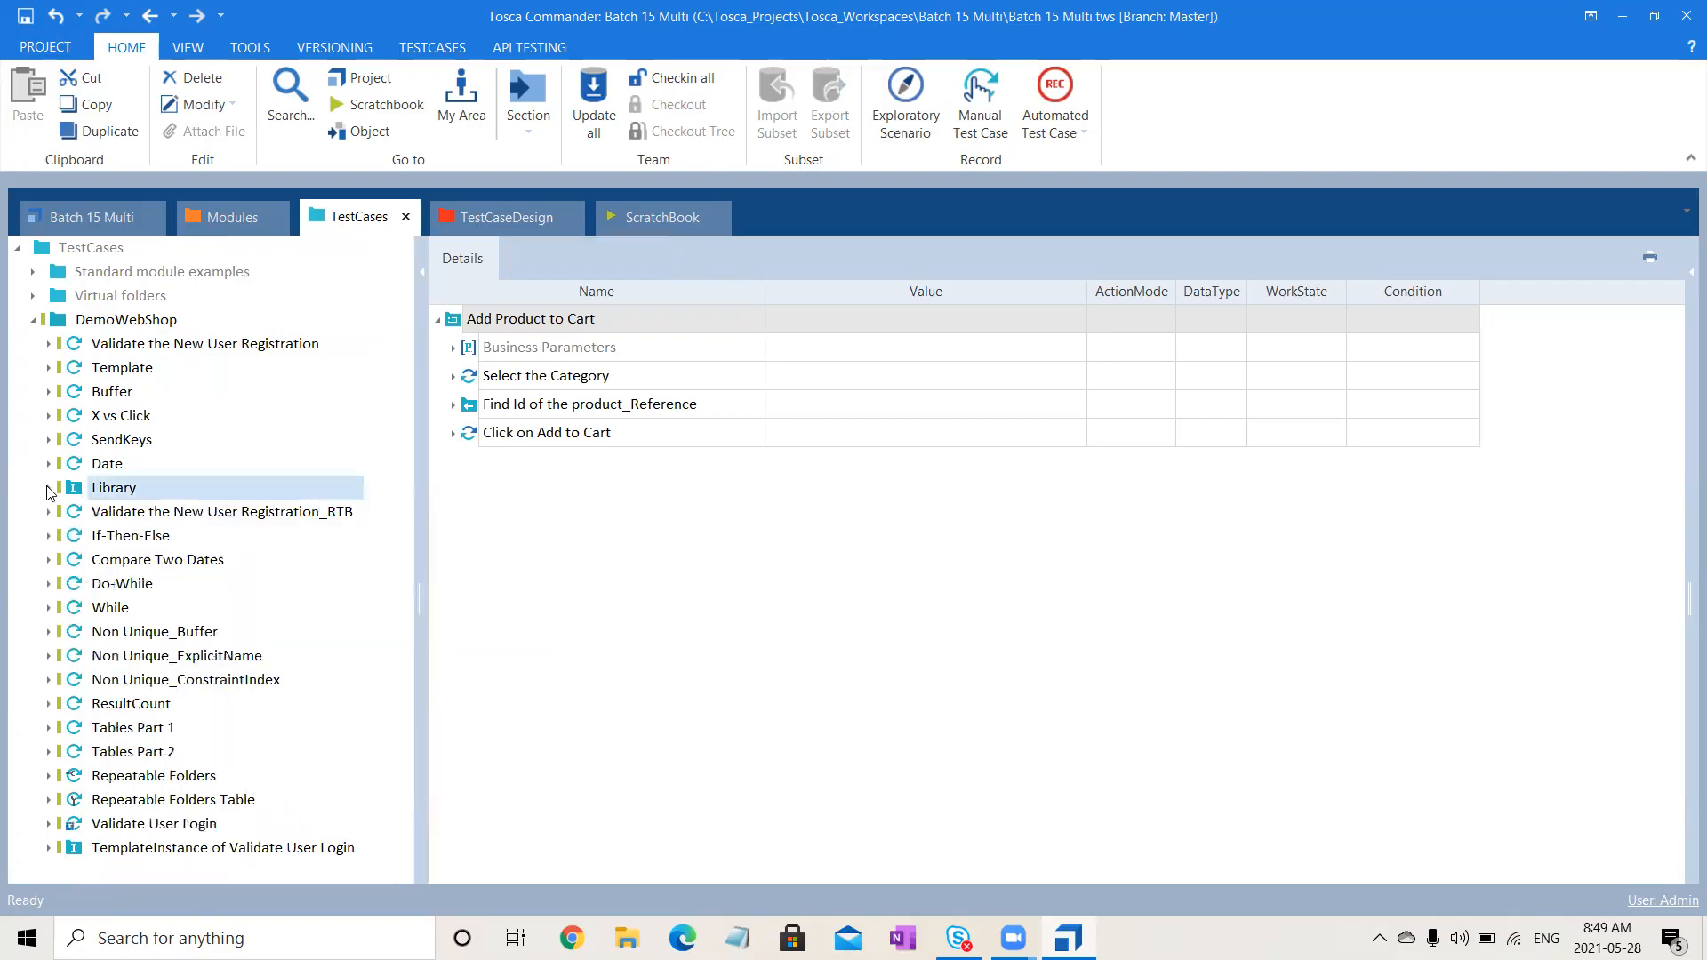
left_click(164, 827)
- Paste a copy into DemoWebShop and open Validate User Login_1
key("ctrl+c")
left_click(165, 827)
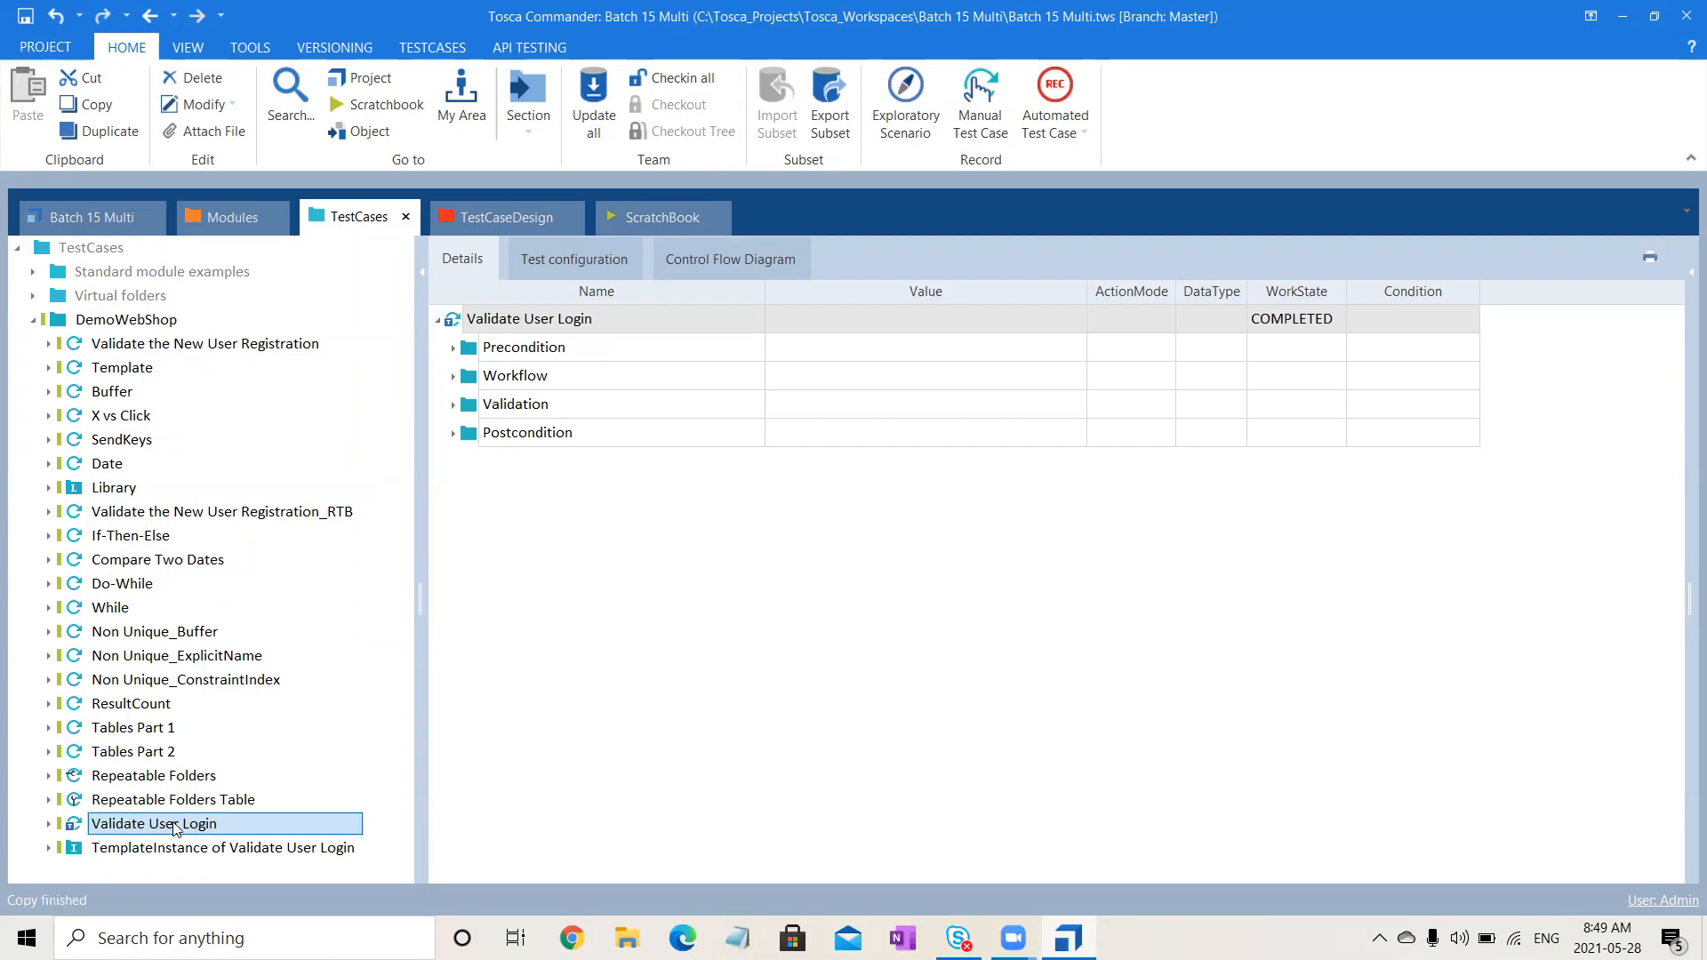
left_click(151, 321)
key("ctrl+v")
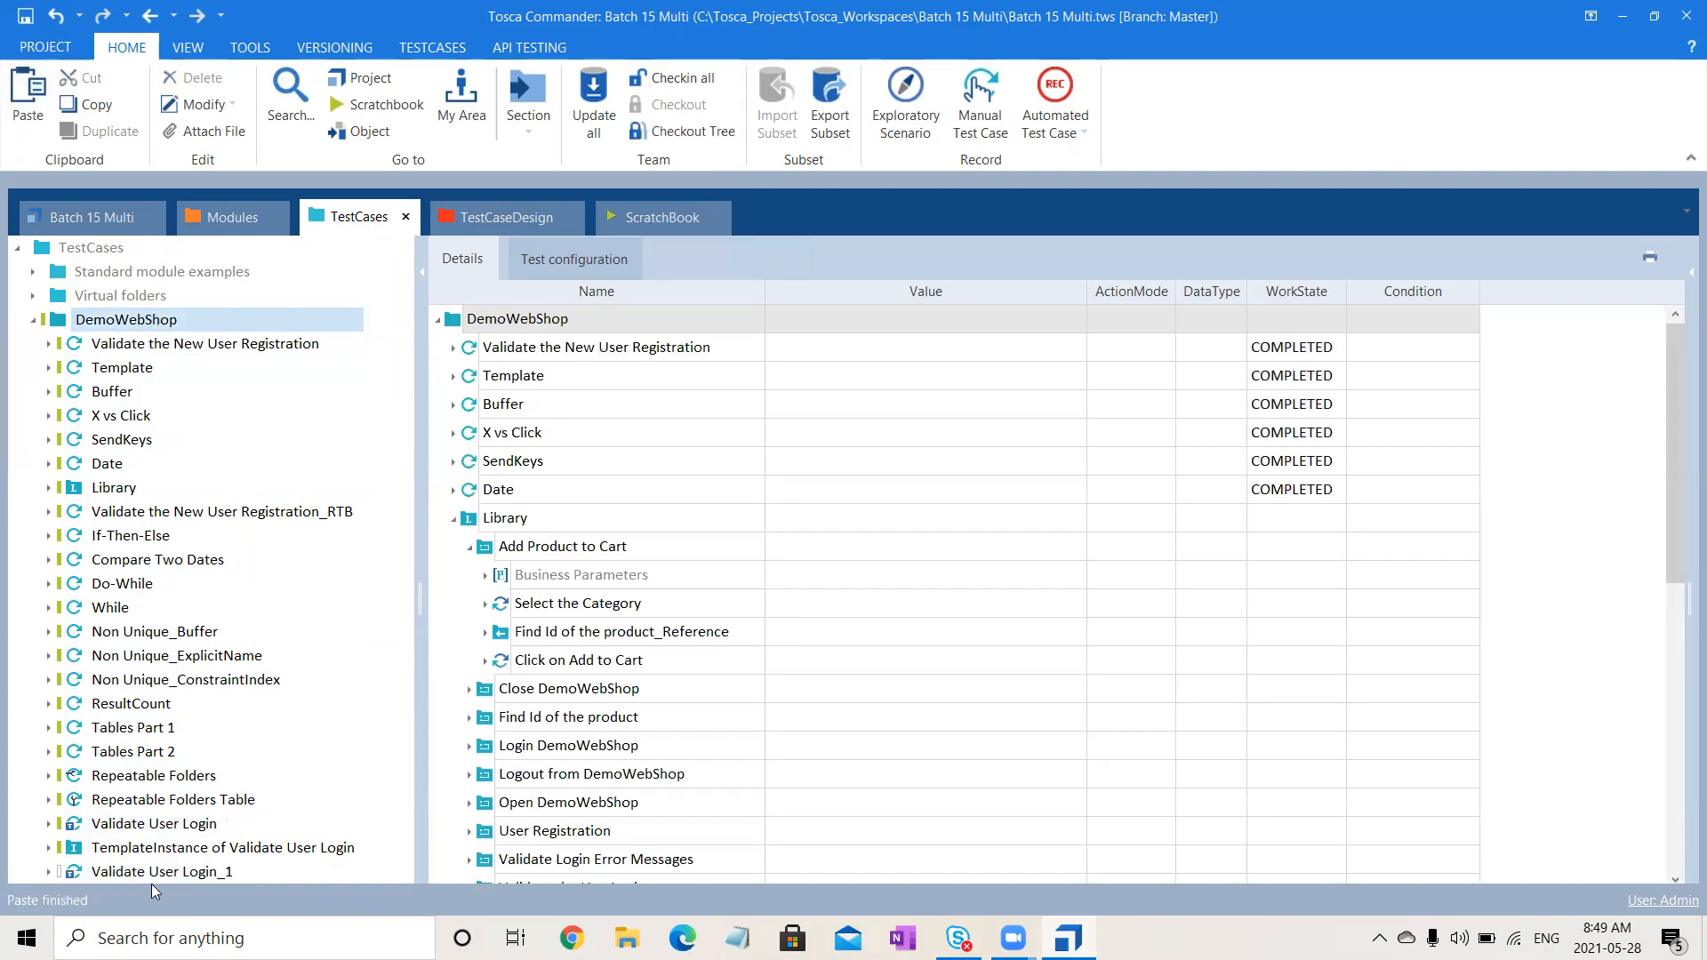
left_click(156, 873)
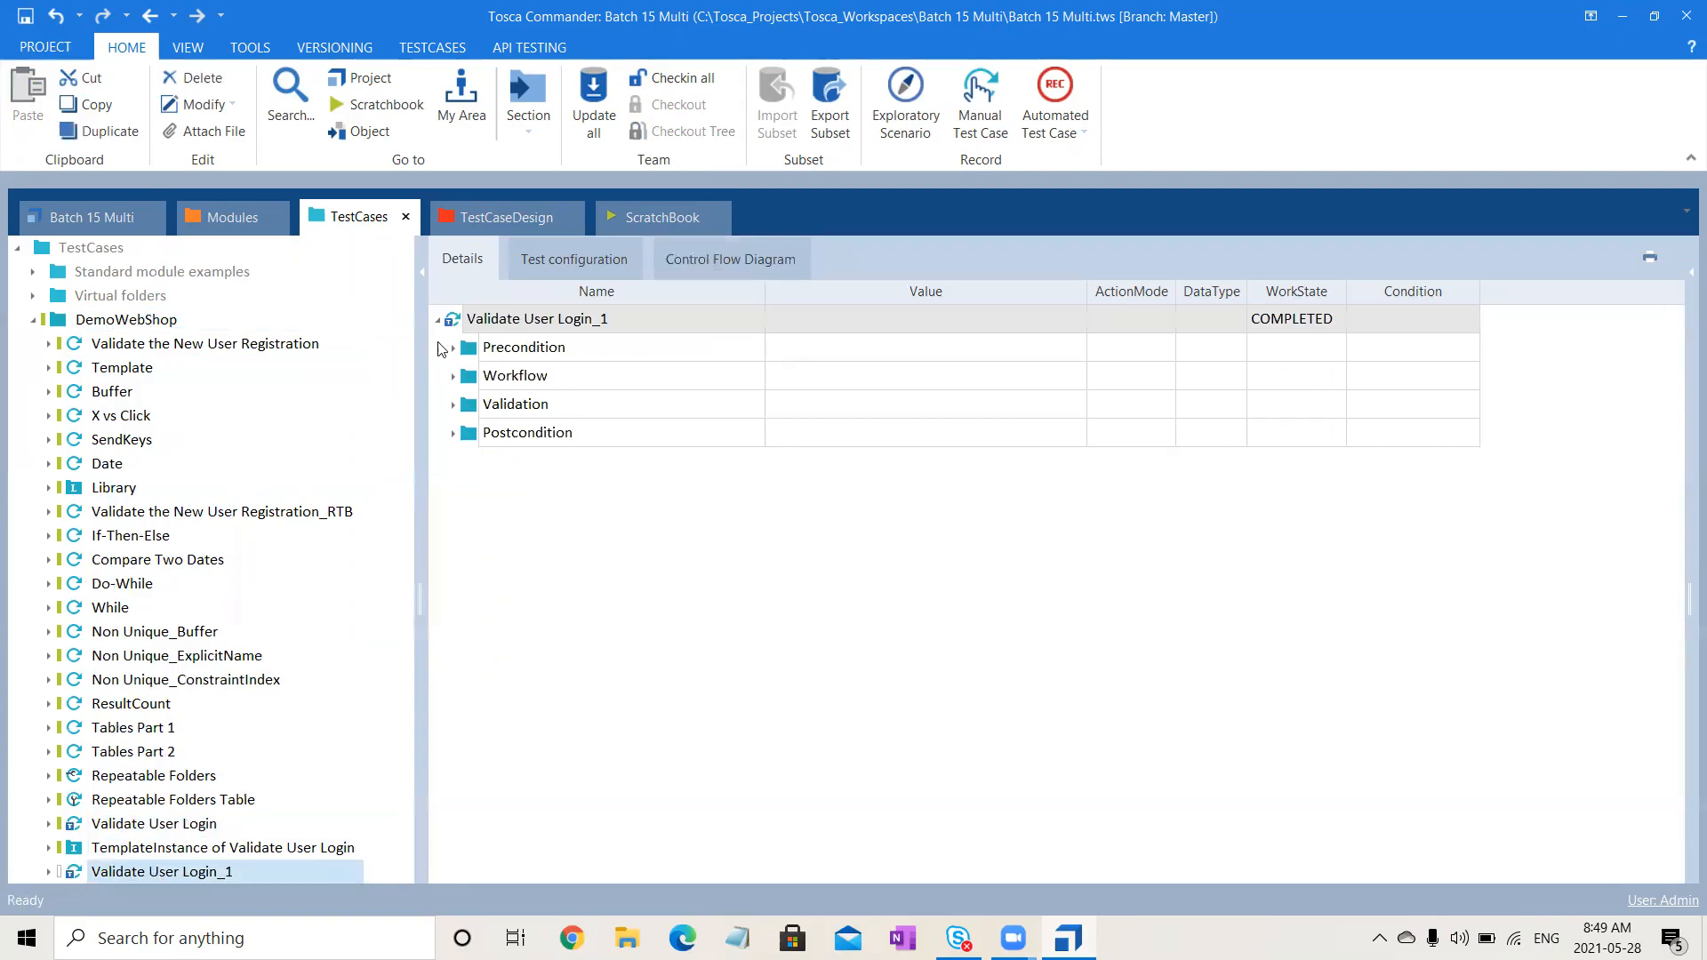
- Clear the Url value of the Precondition's Open DemoWebShop step
left_click(451, 348)
left_click(470, 377)
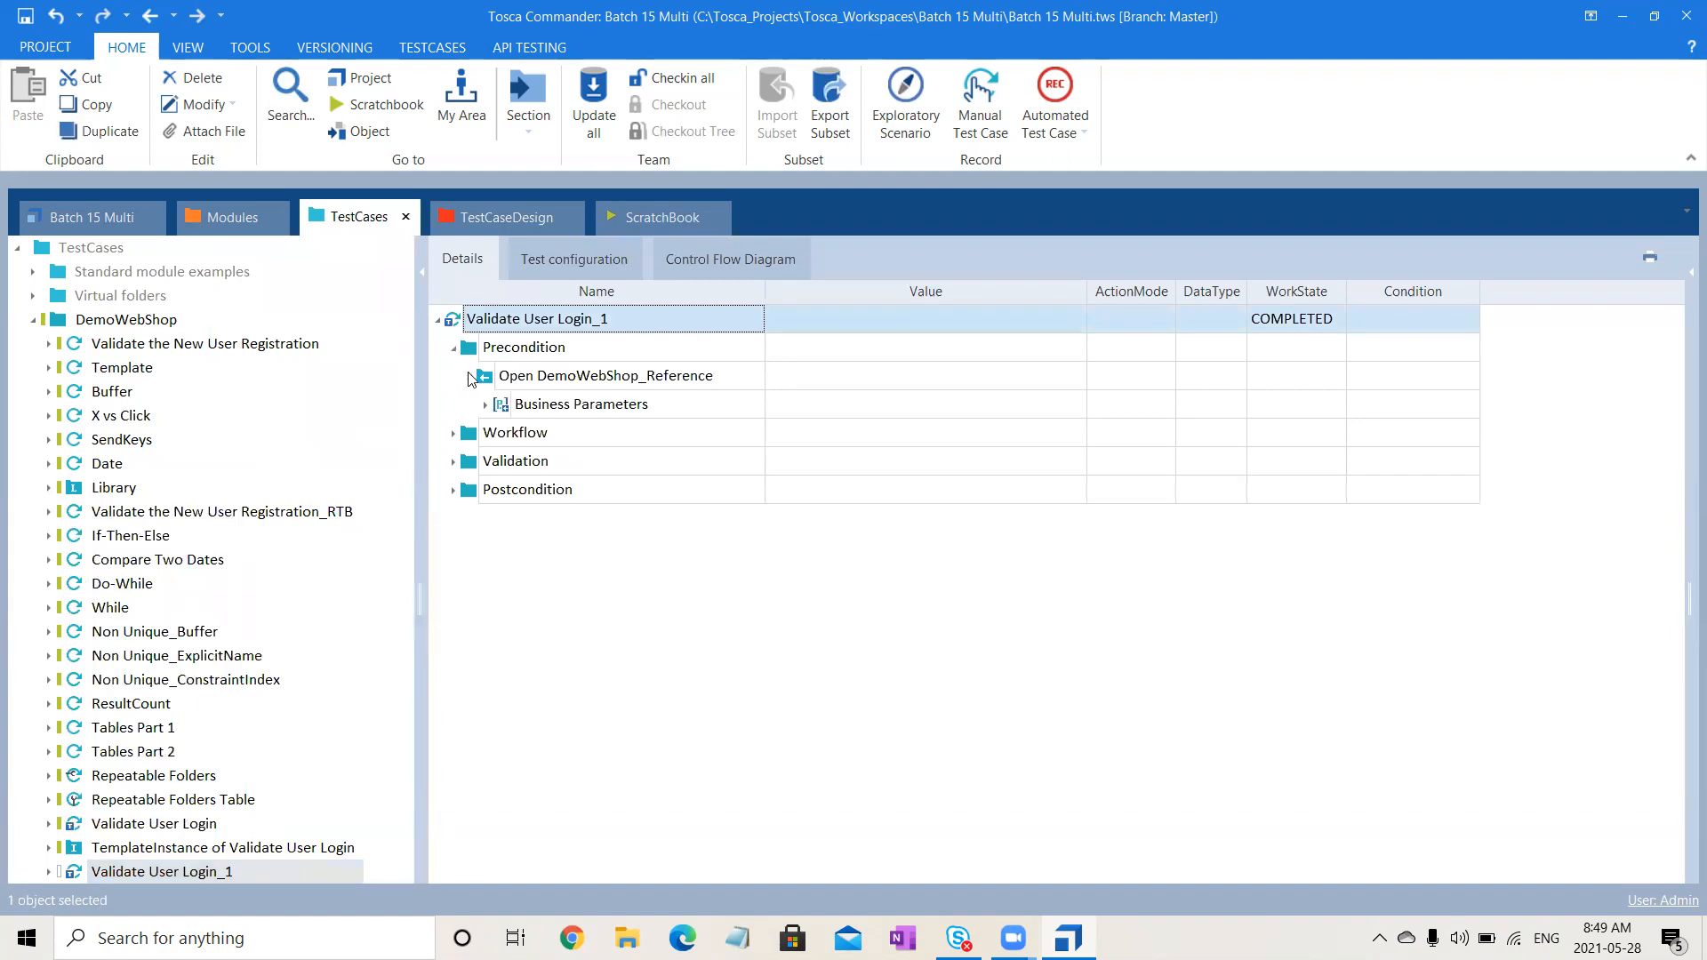
left_click(486, 406)
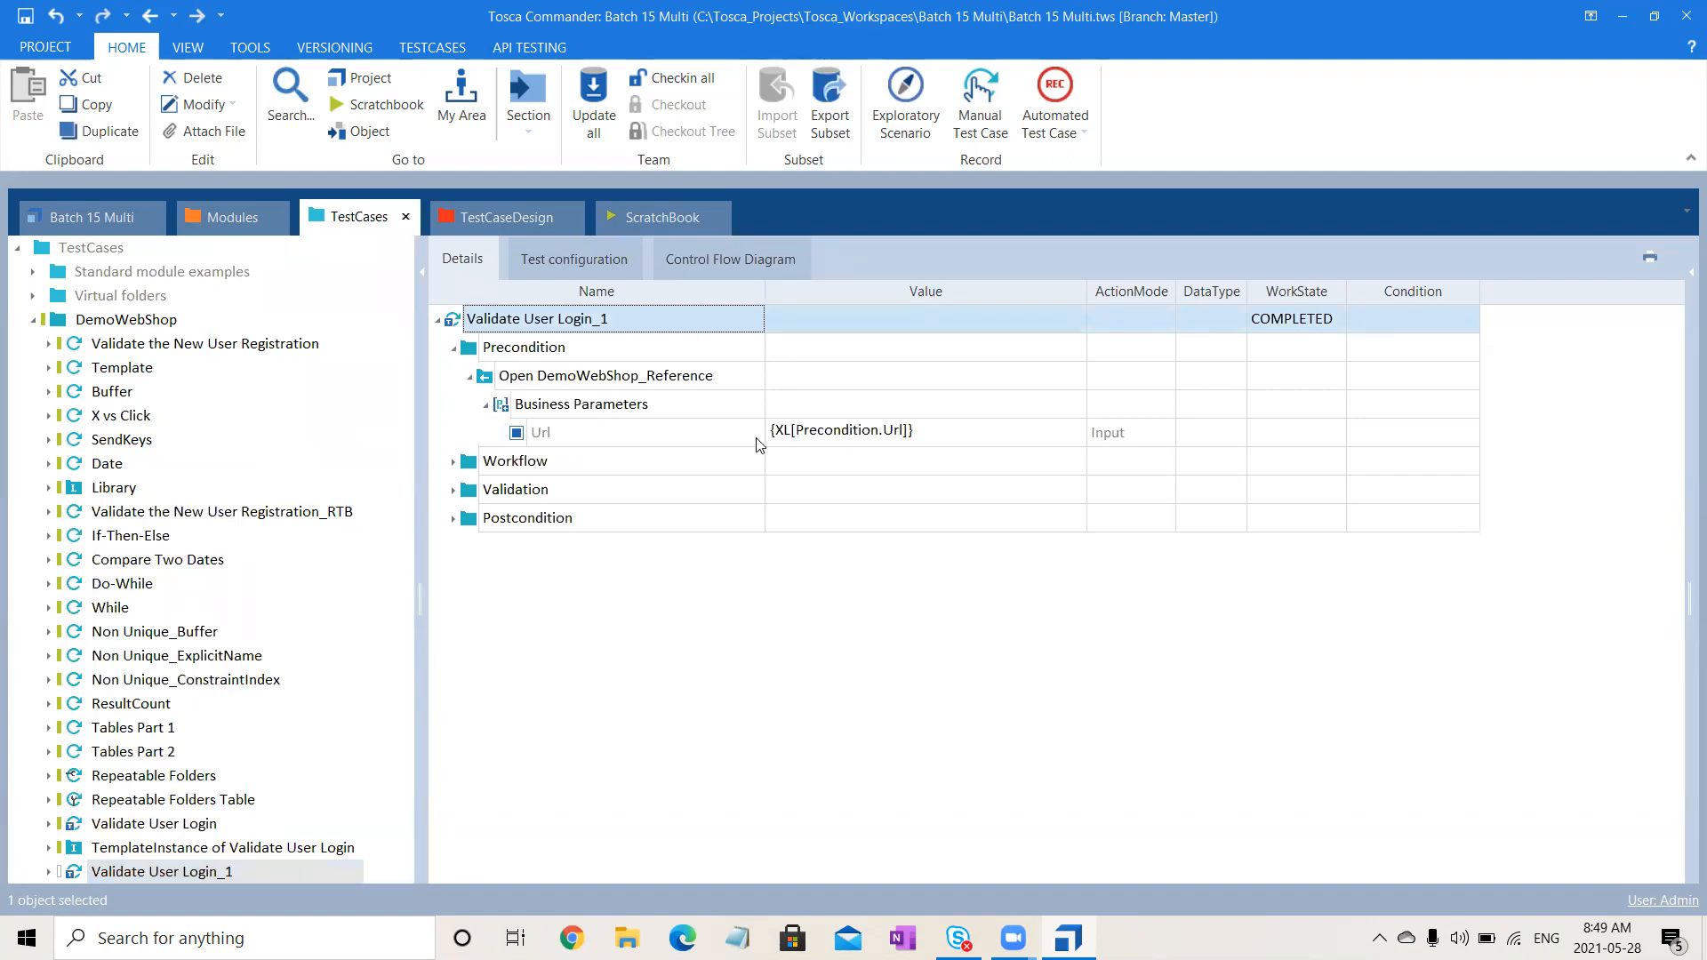
left_click(816, 440)
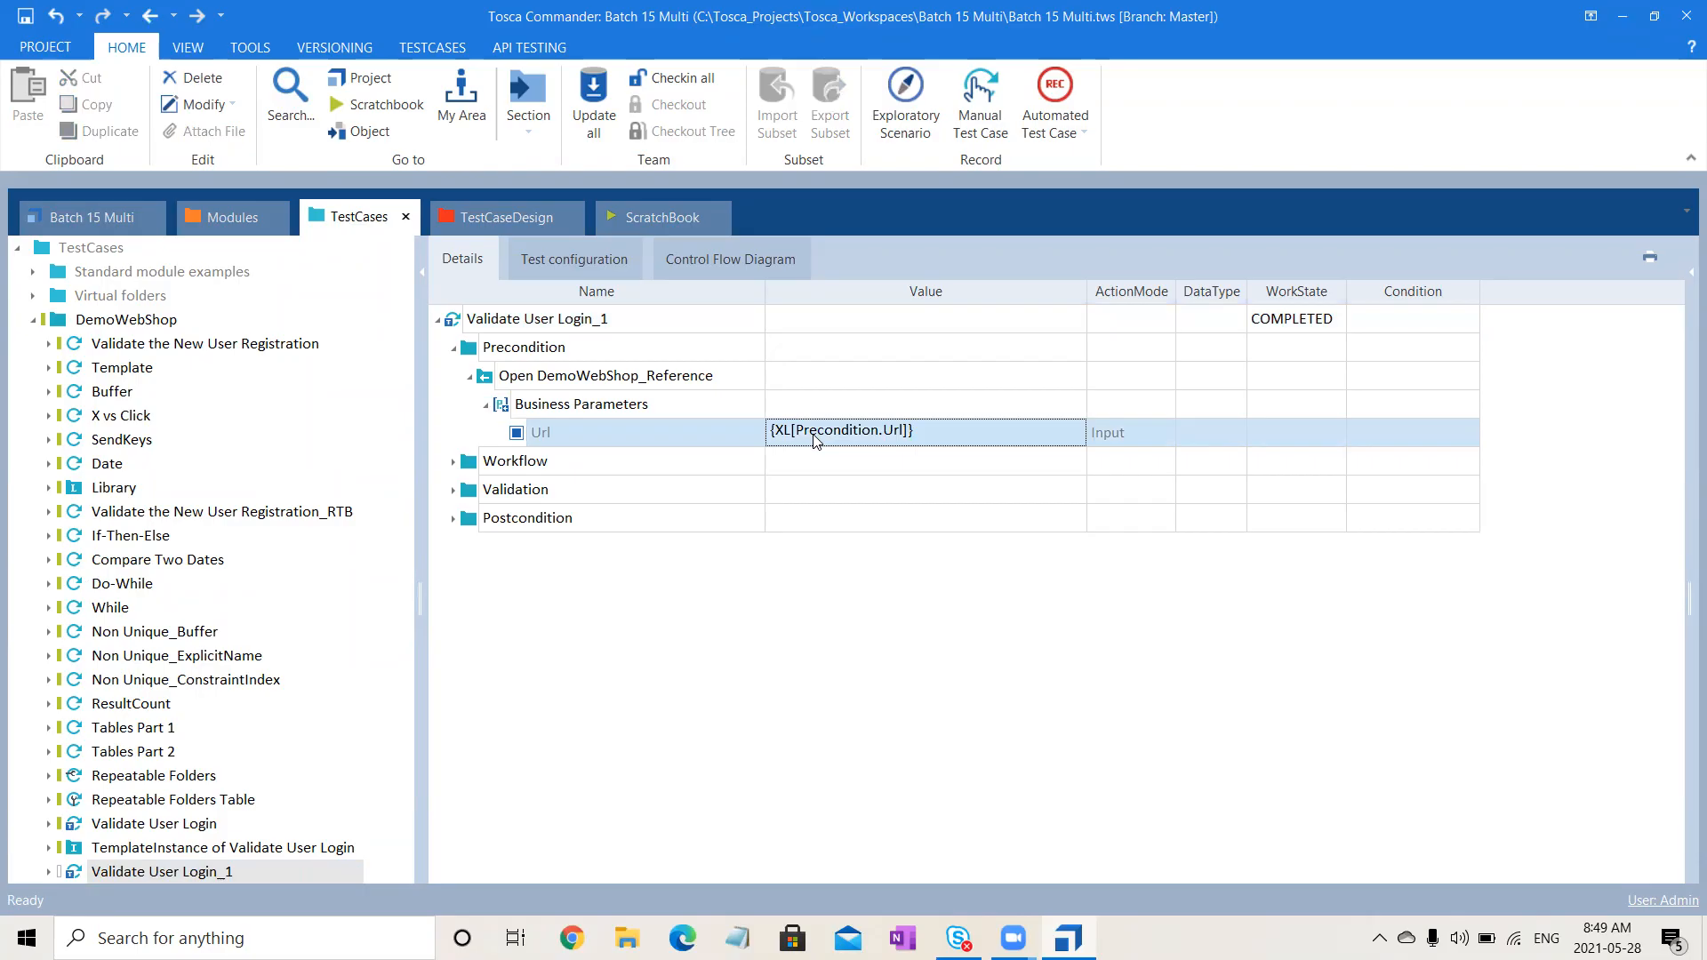
key("Delete")
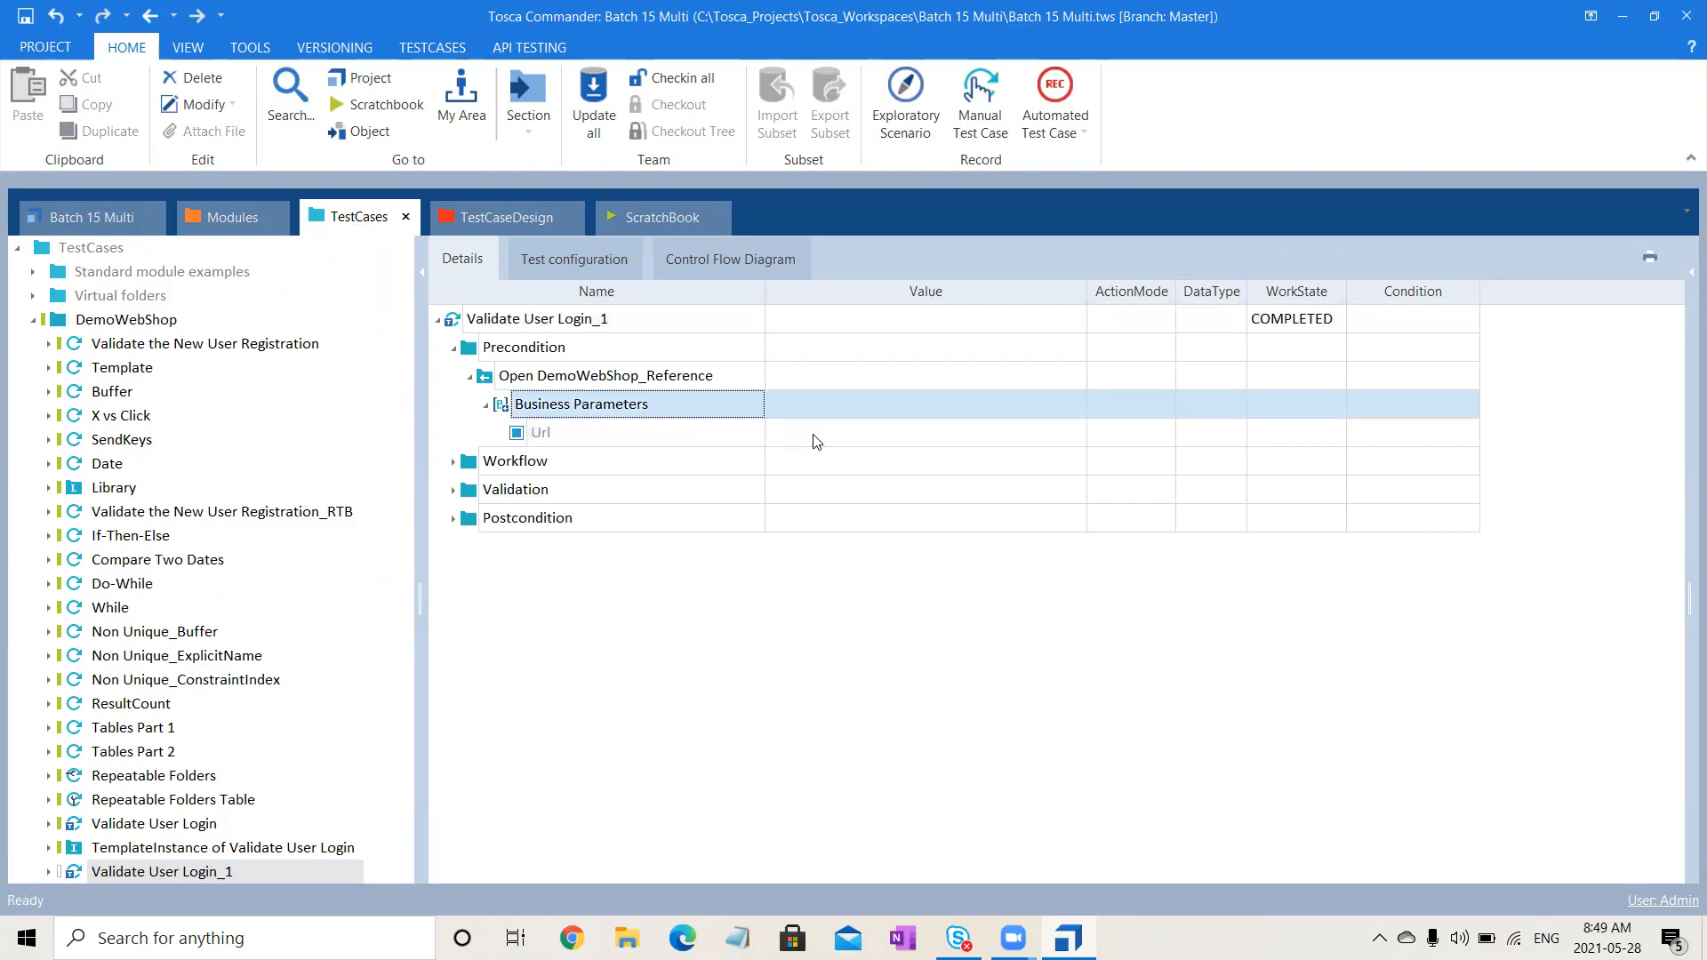
- Clear the Email, Password, Remember me, Forgot password and Log in values under Workflow
left_click(453, 461)
left_click(472, 490)
left_click(486, 519)
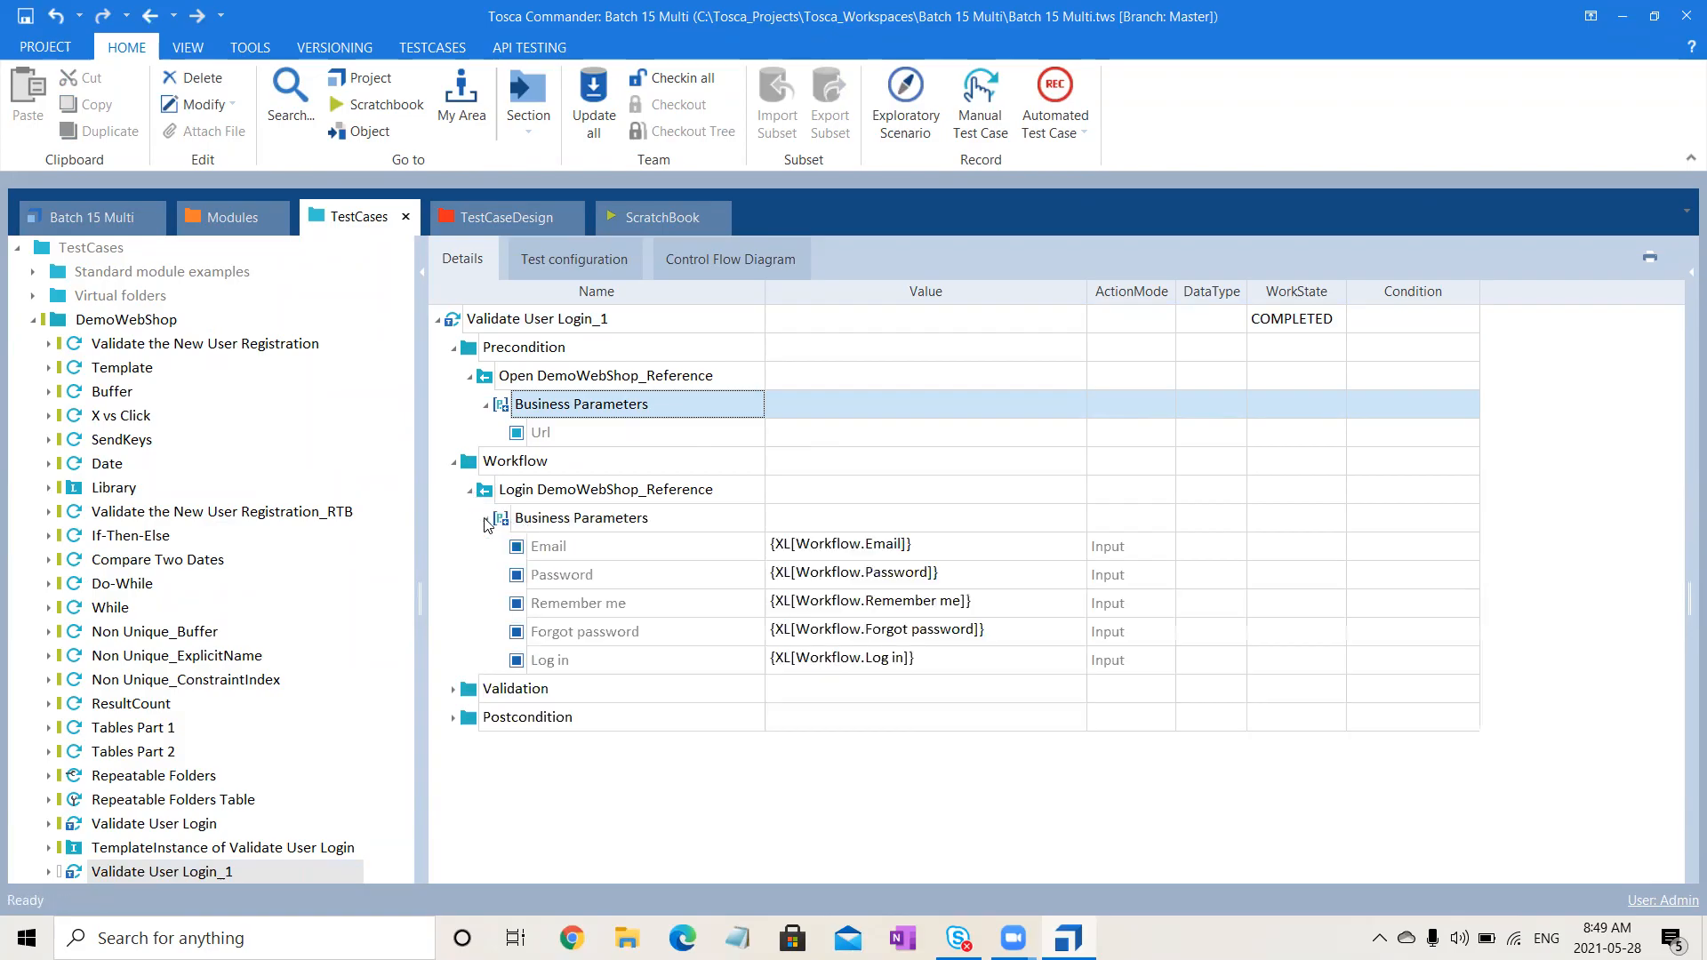
left_click(707, 548)
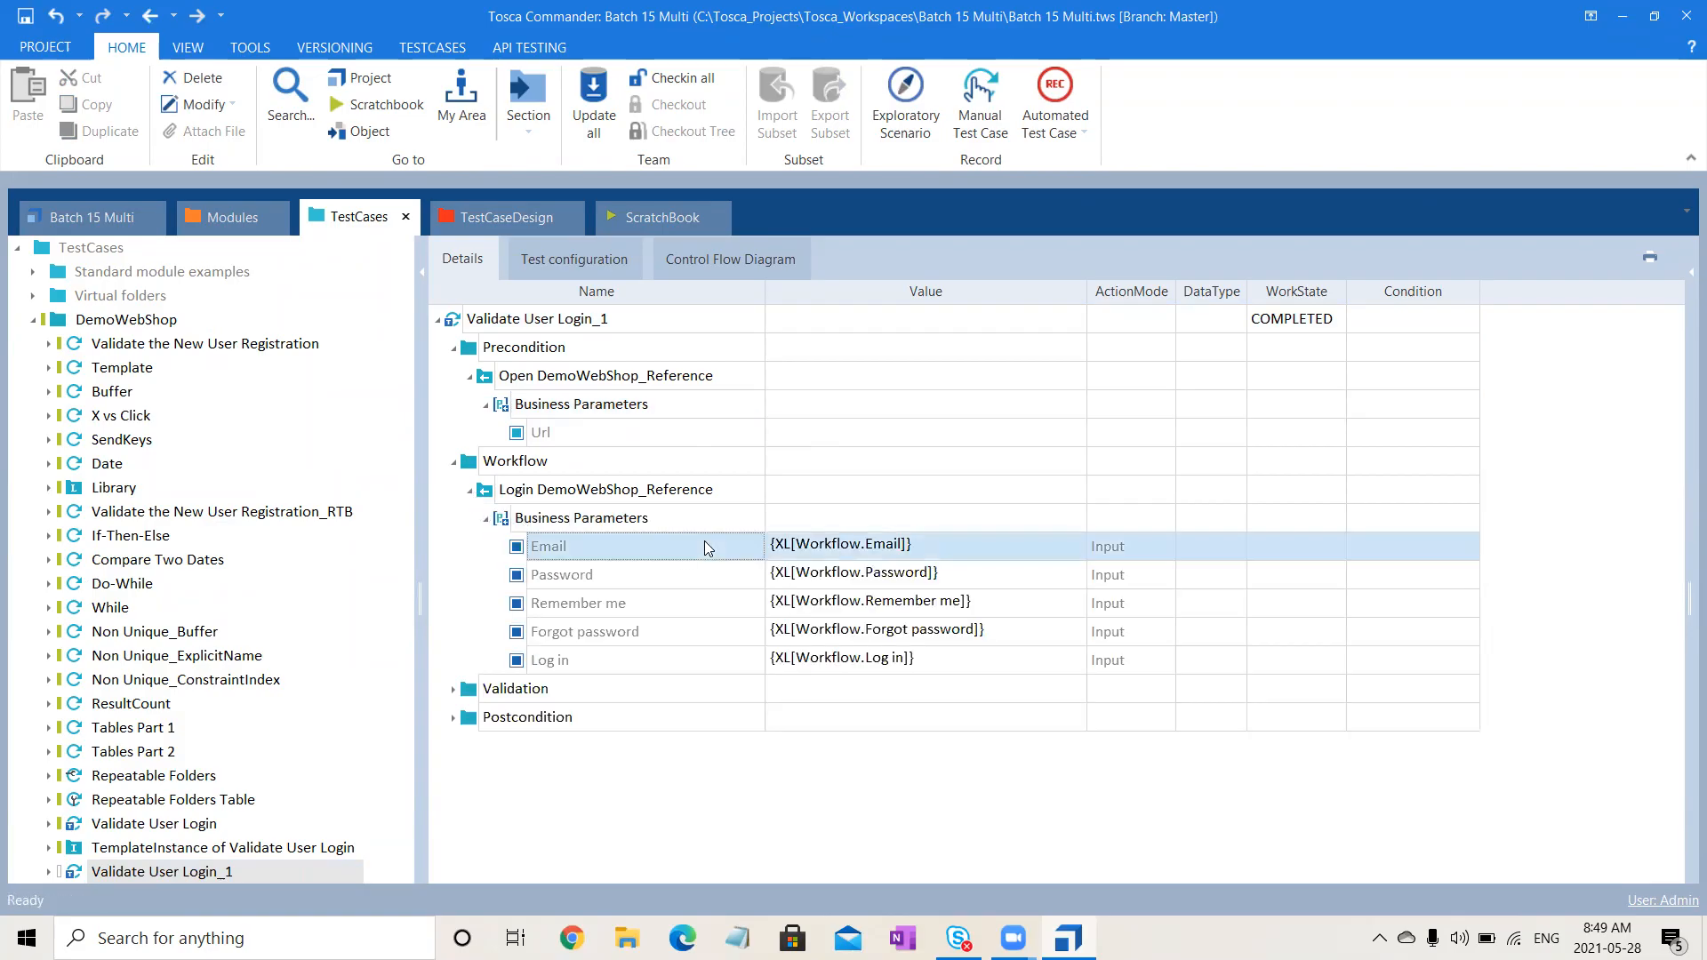
key("shift+Down")
key("shift+Down")
key("shift+Down")
key("shift+Down")
key("Delete")
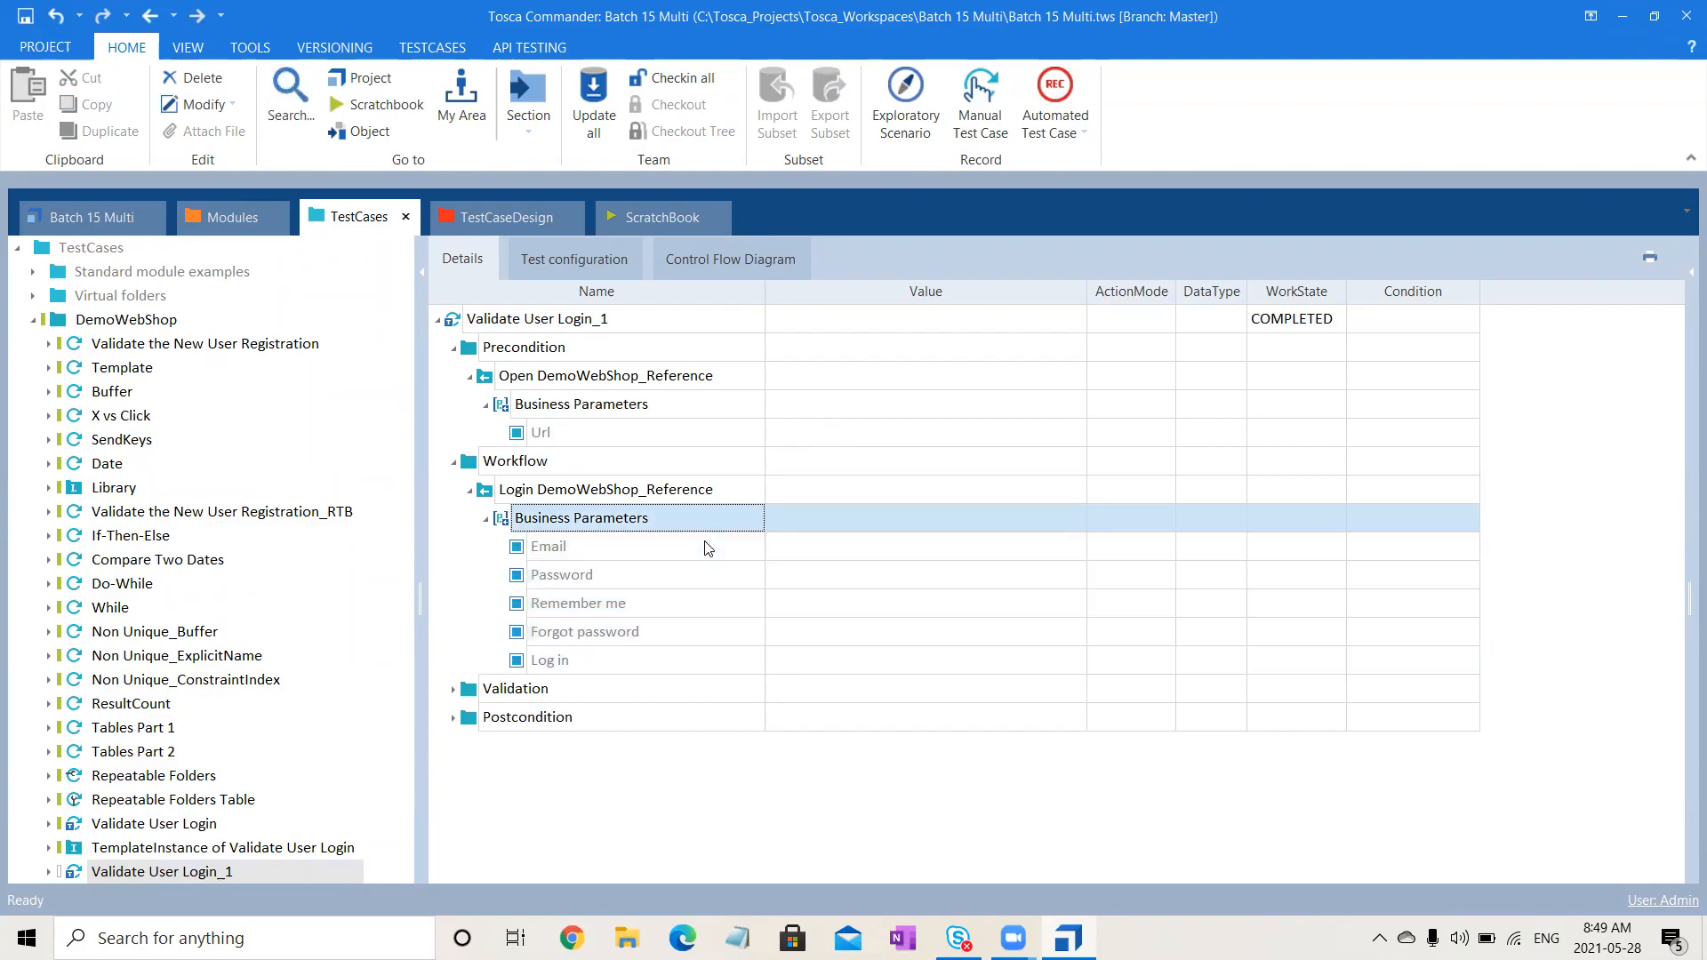
- Expand Validation > Error Validation down to the error-message Business Parameters
left_click(453, 689)
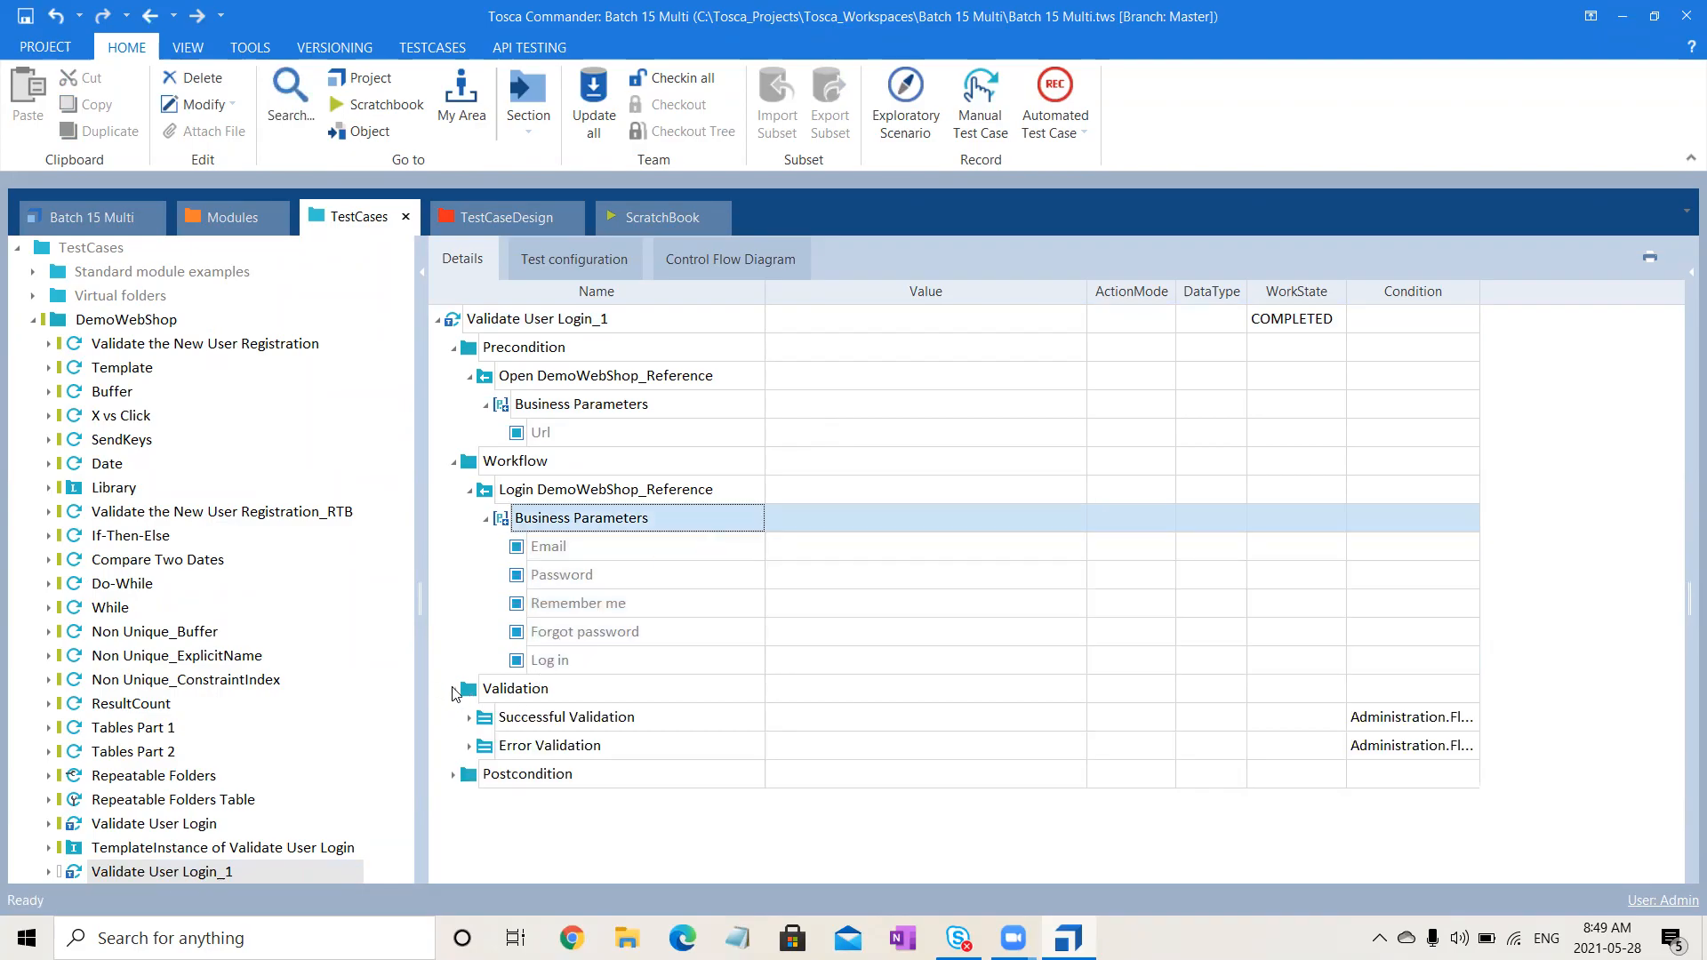
left_click(468, 746)
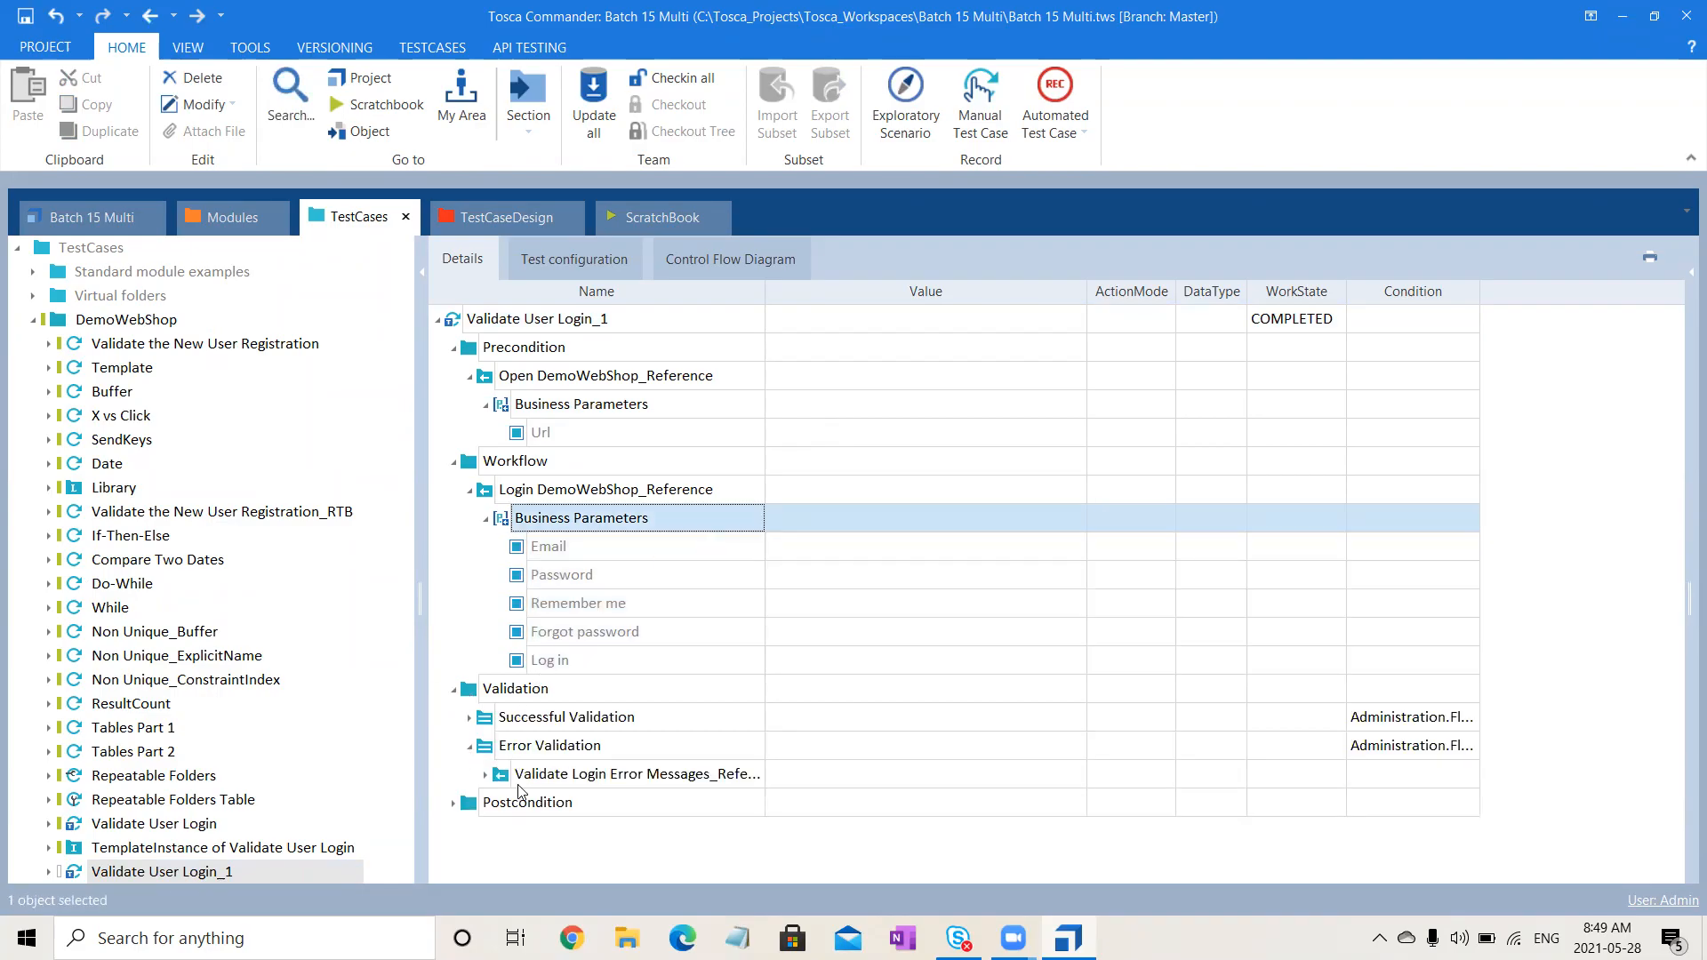
left_click(485, 774)
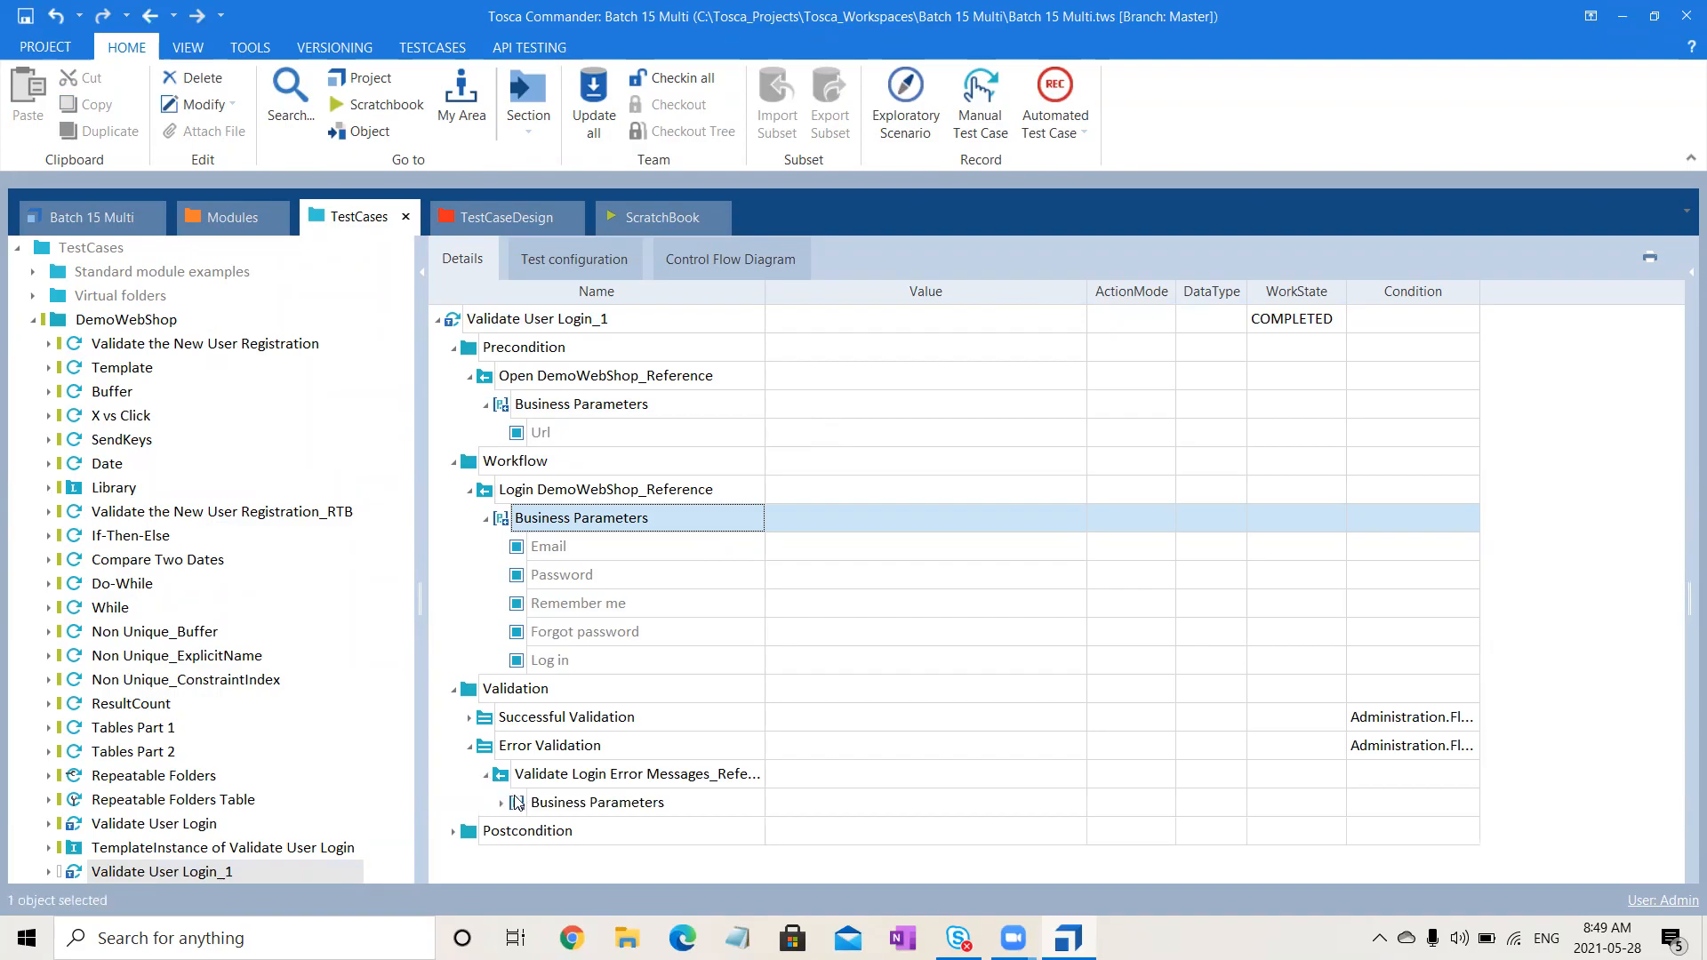
left_click(513, 801)
- Clear the values and verify modes of the three error-message parameters
left_click(725, 843)
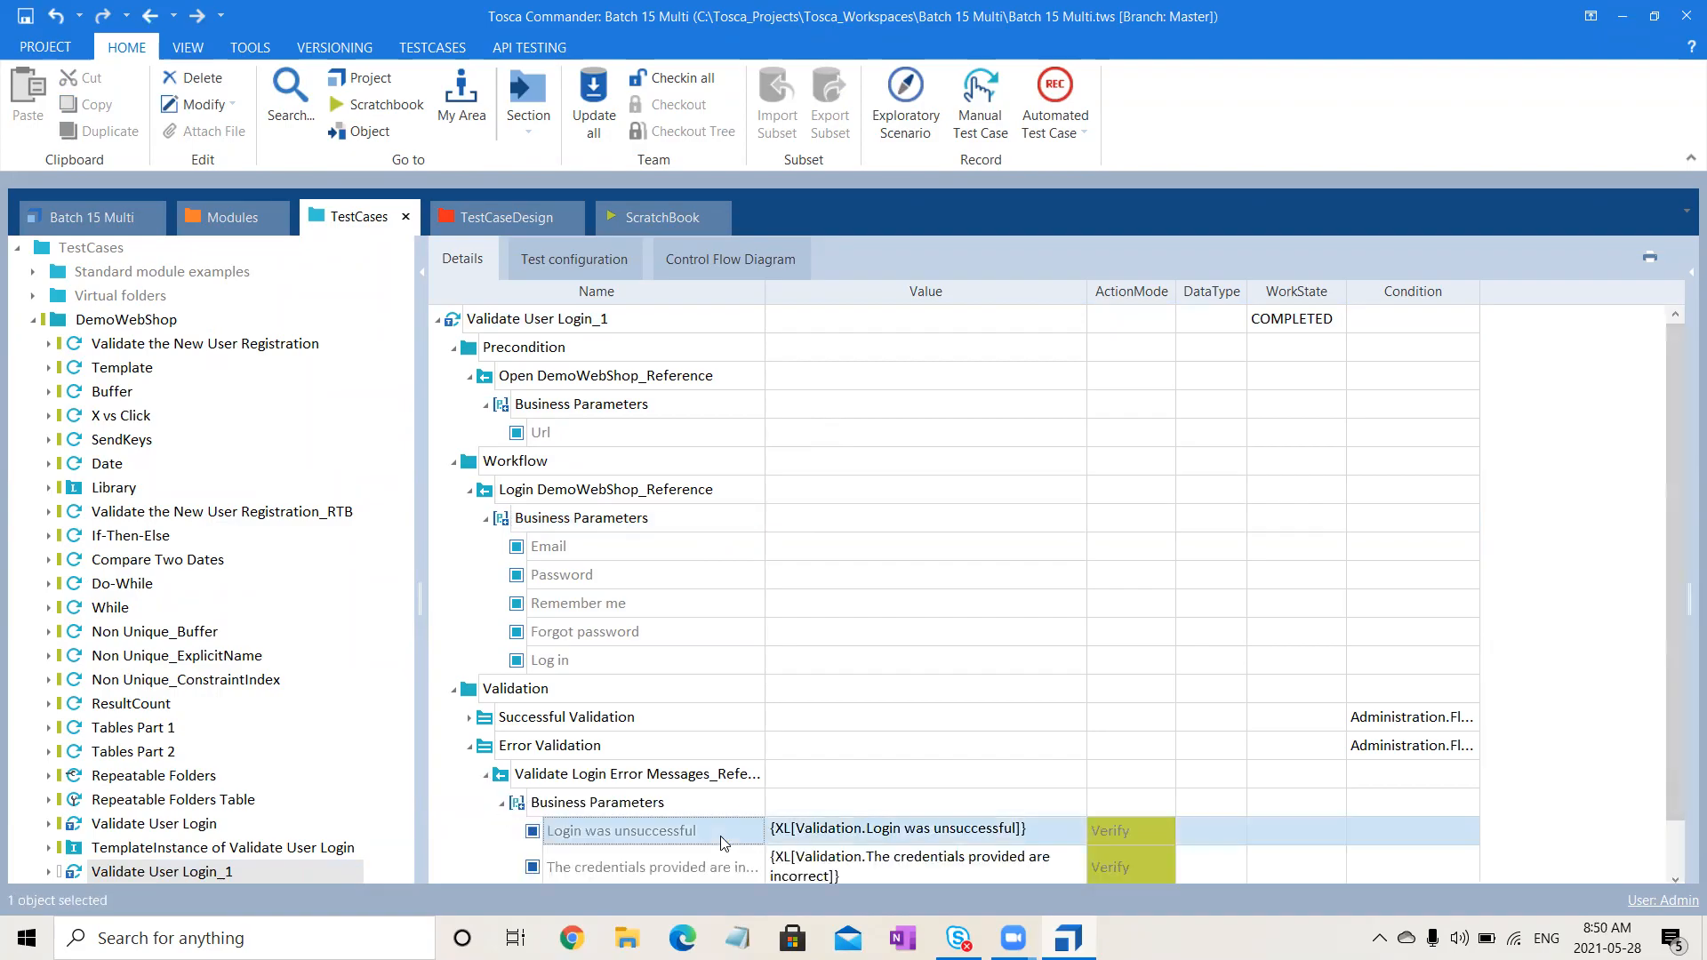
key("shift+Down")
key("shift+Down")
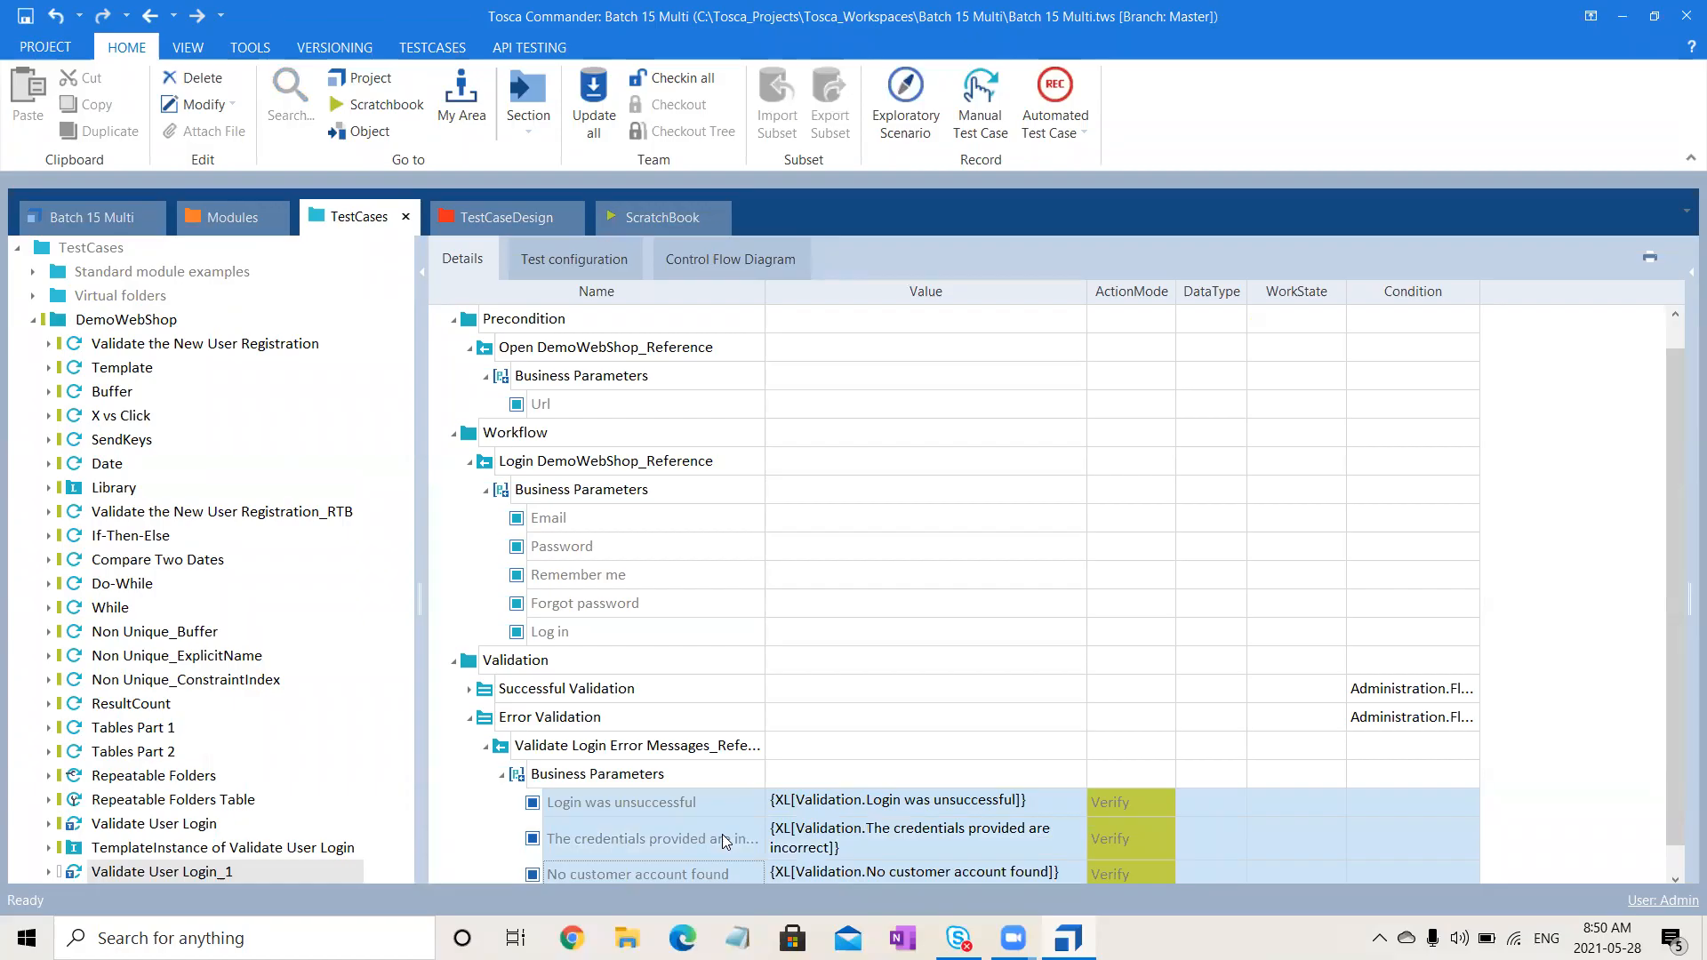
key("Delete")
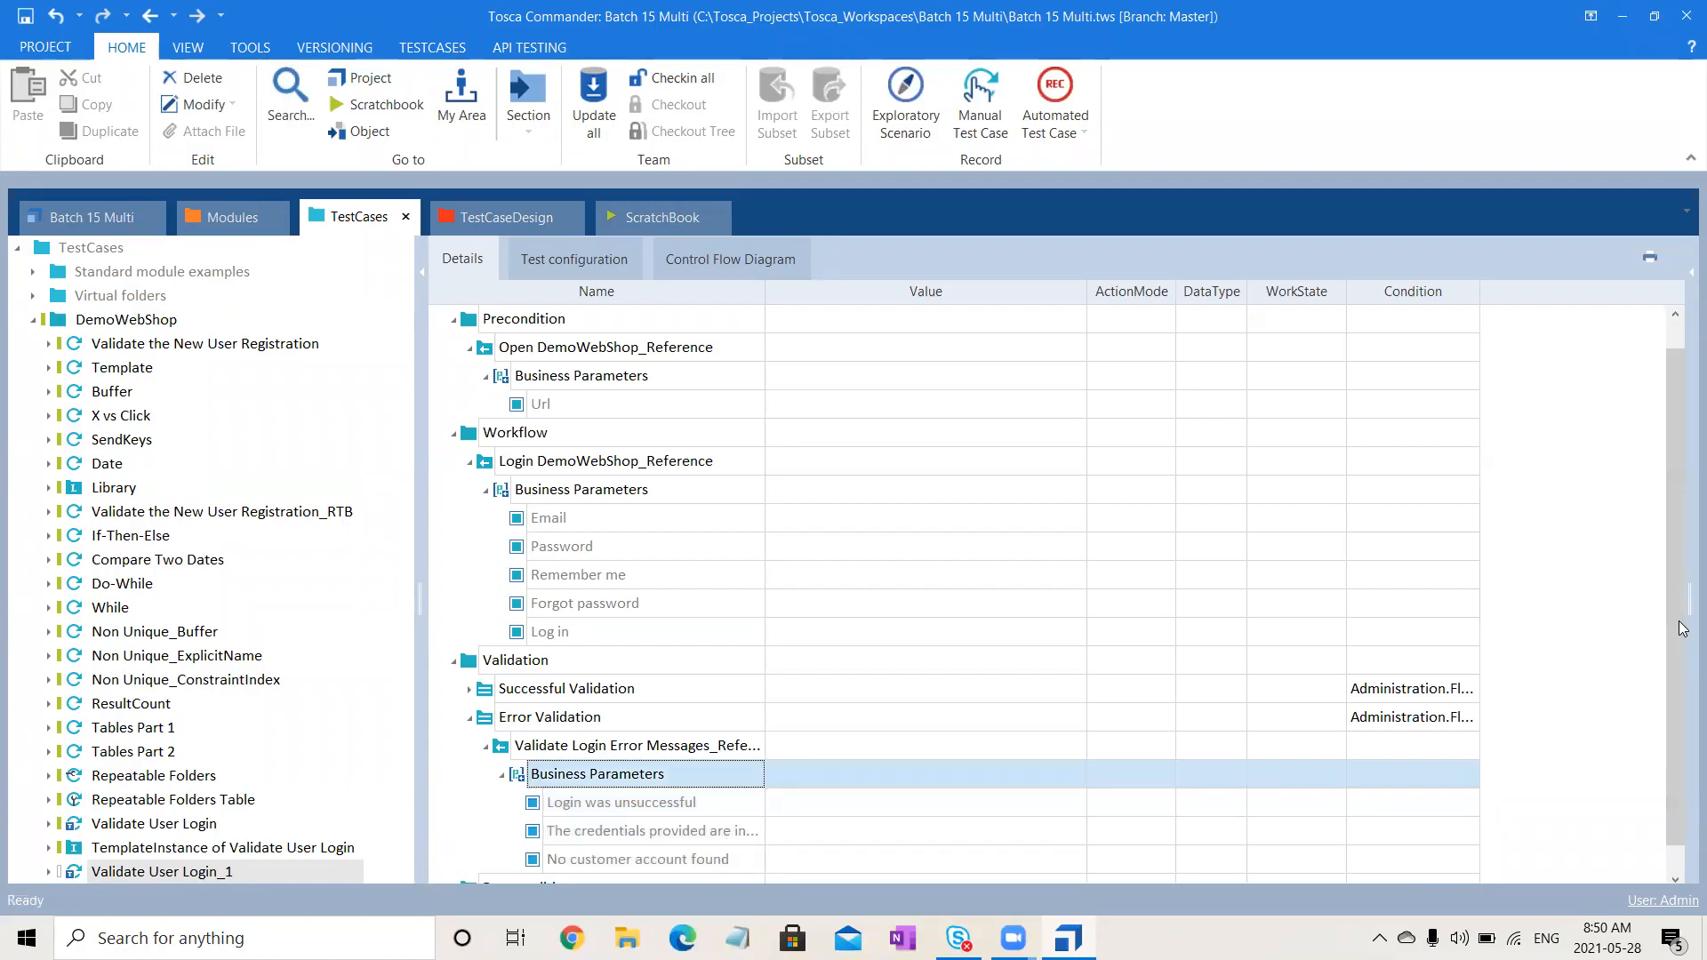
left_click(1675, 878)
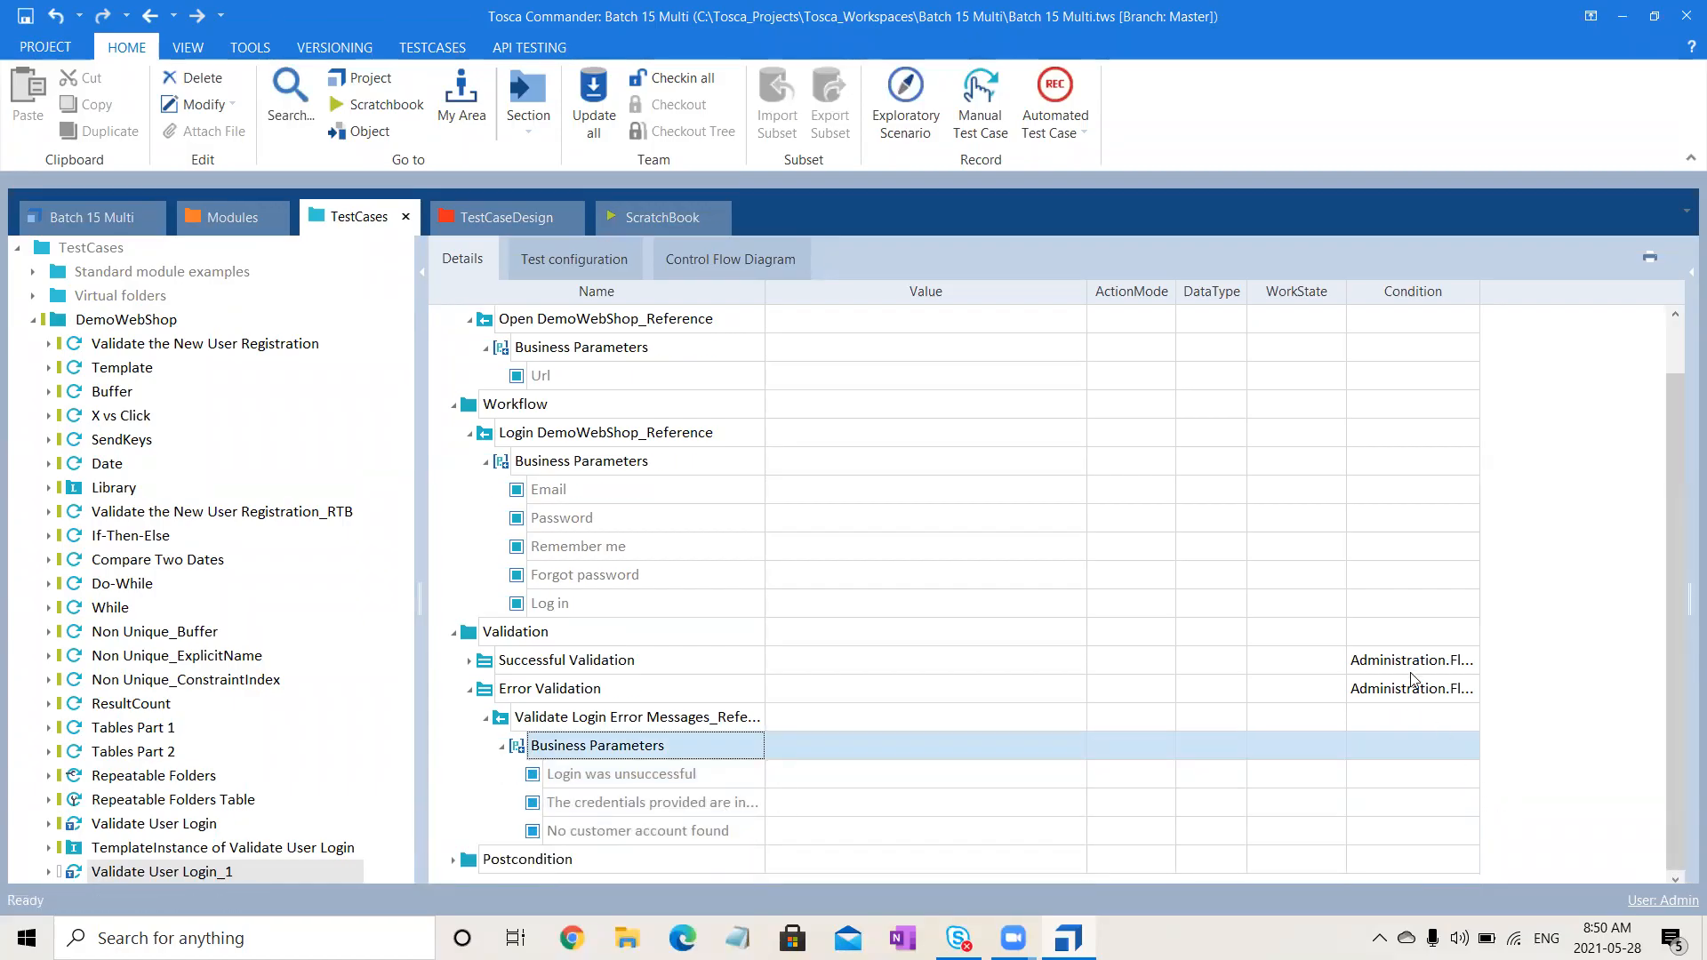
- Delete the conditions on the Successful Validation and Error Validation folders
left_click(1411, 667)
left_click(1467, 665)
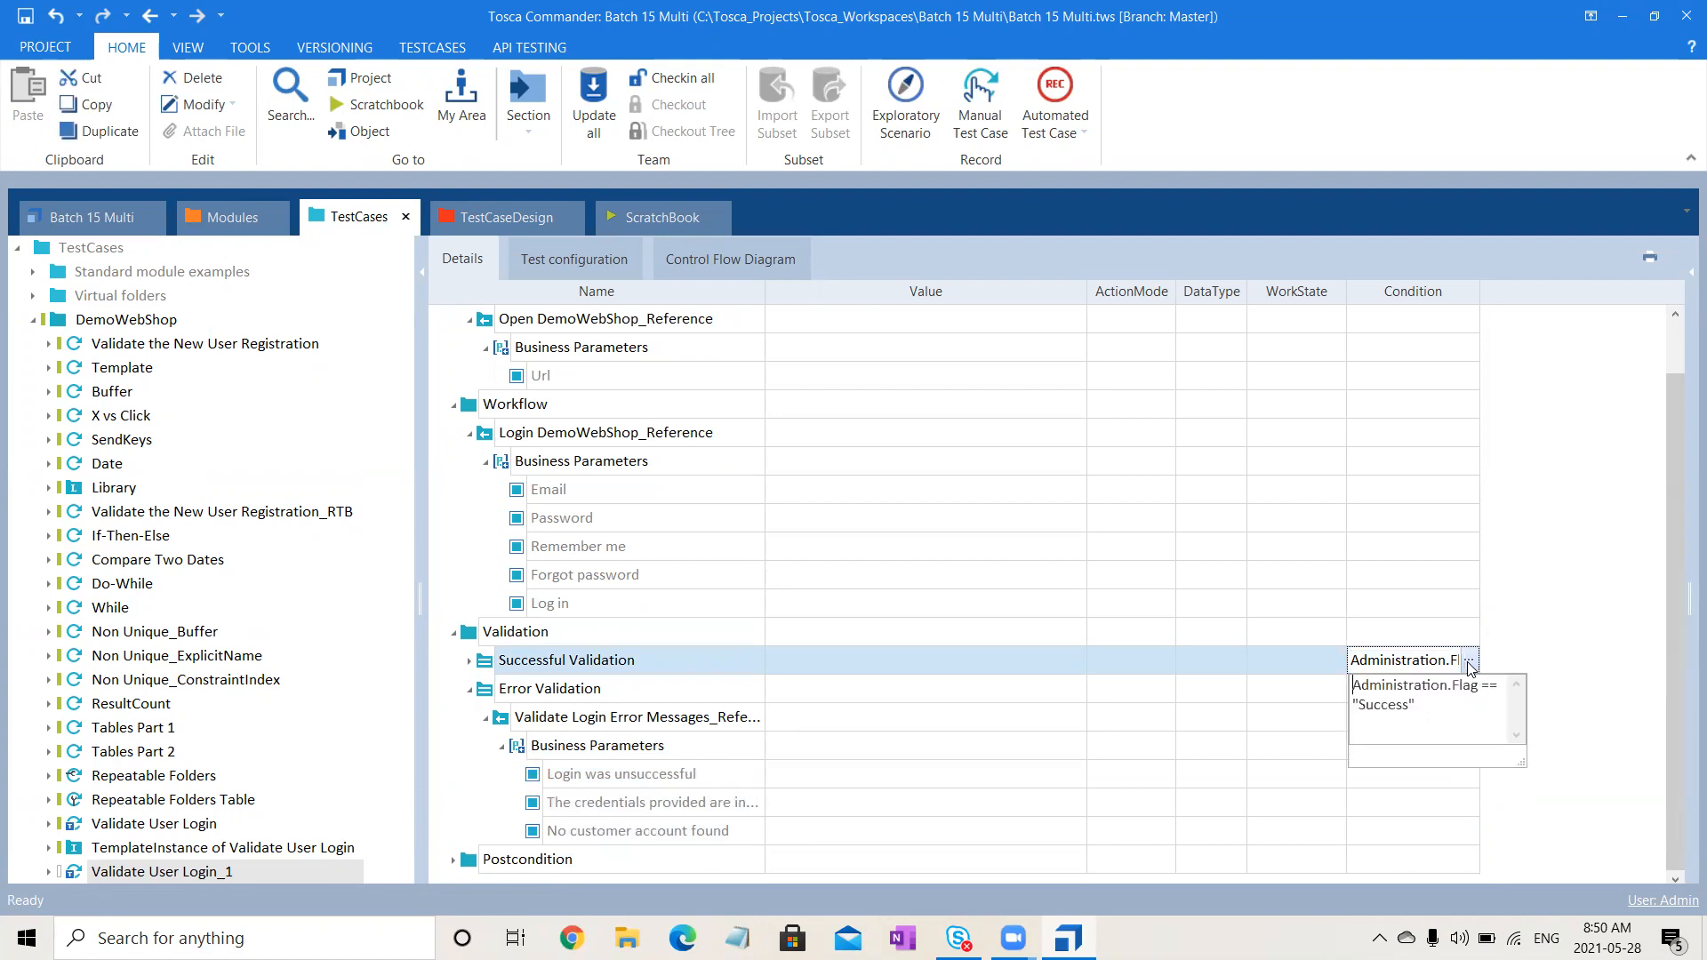
key("ctrl+a")
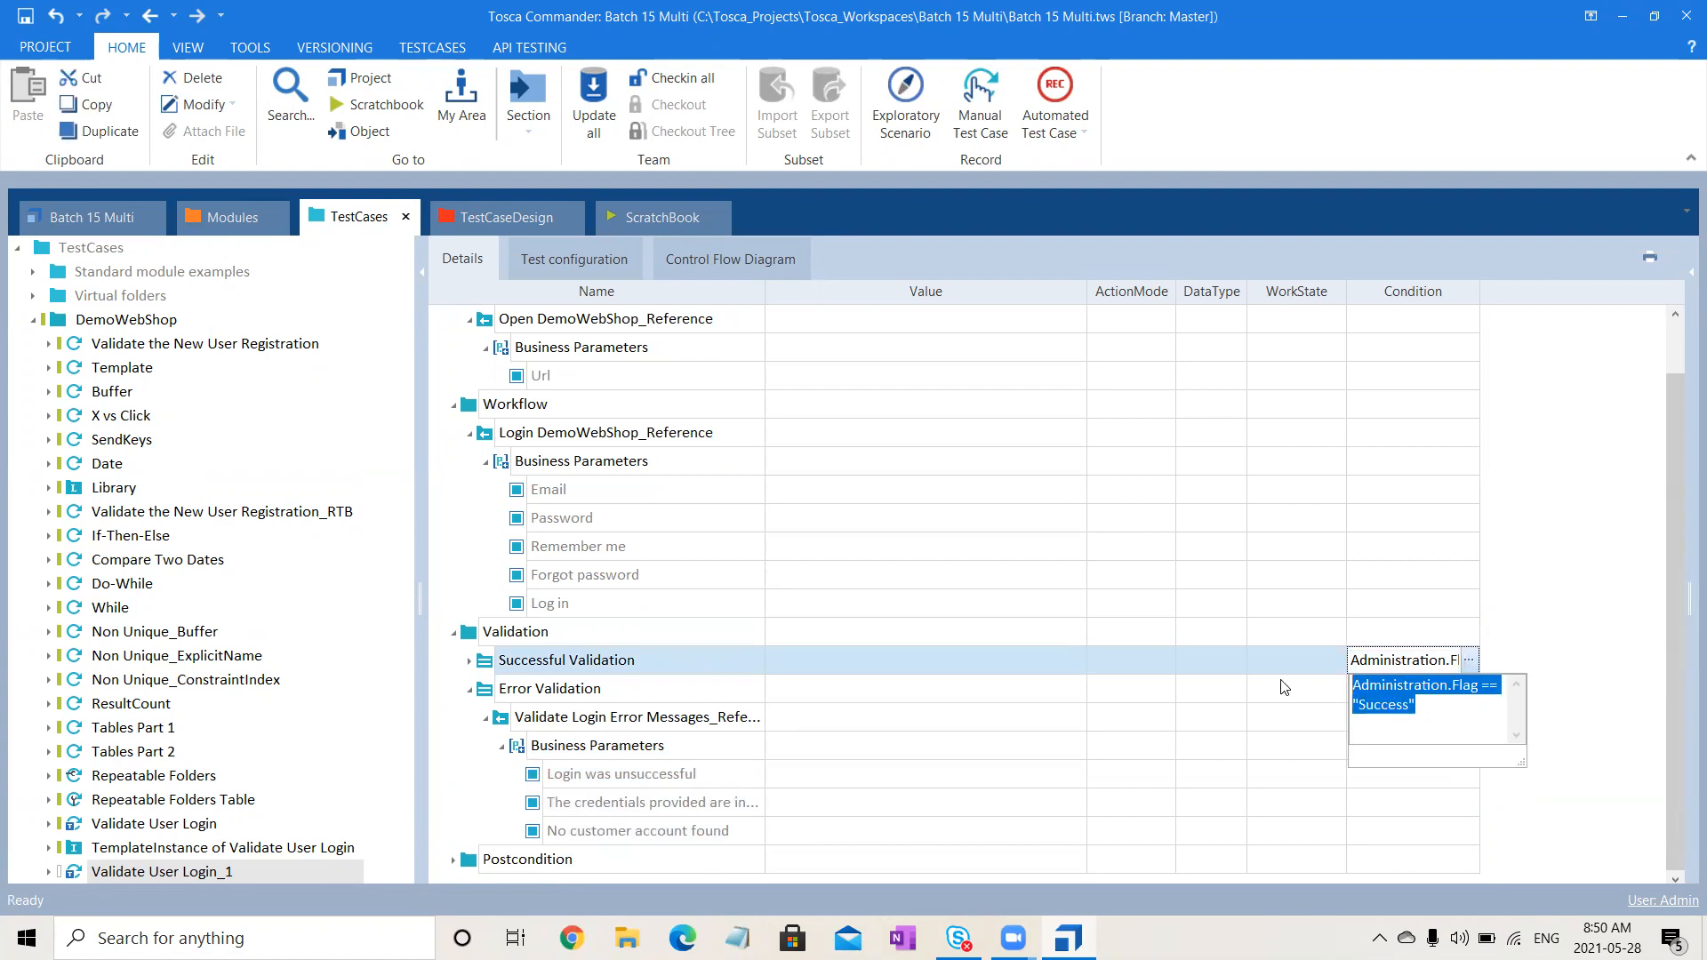
key("Delete")
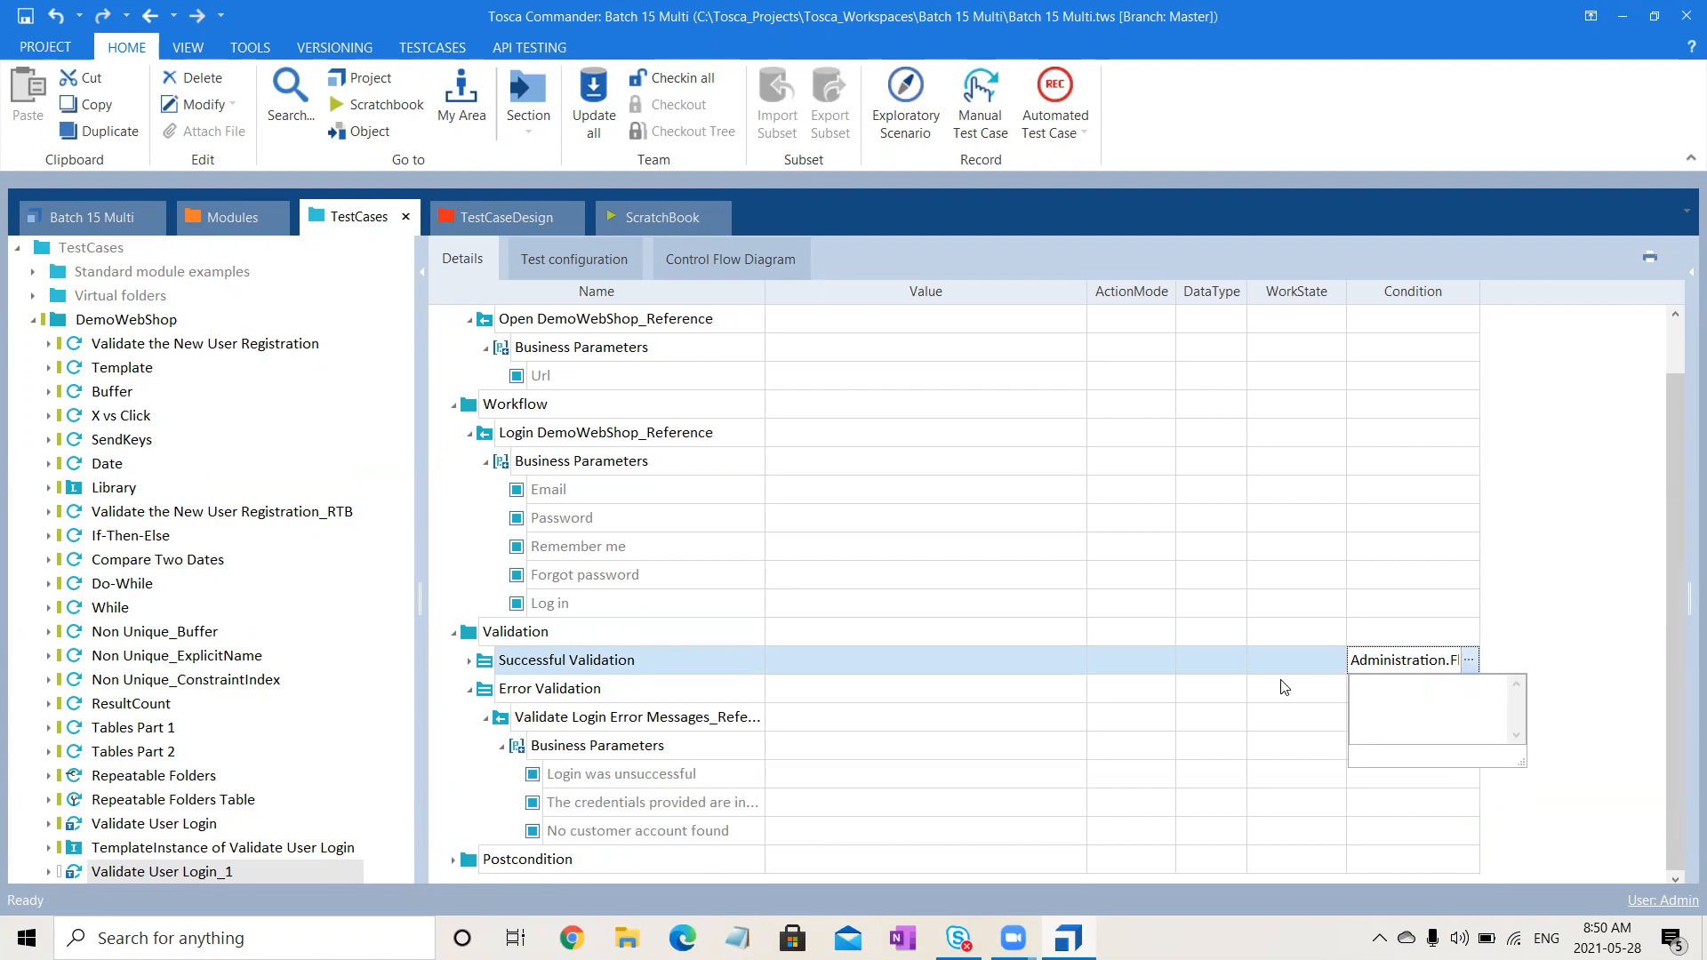
left_click(1579, 571)
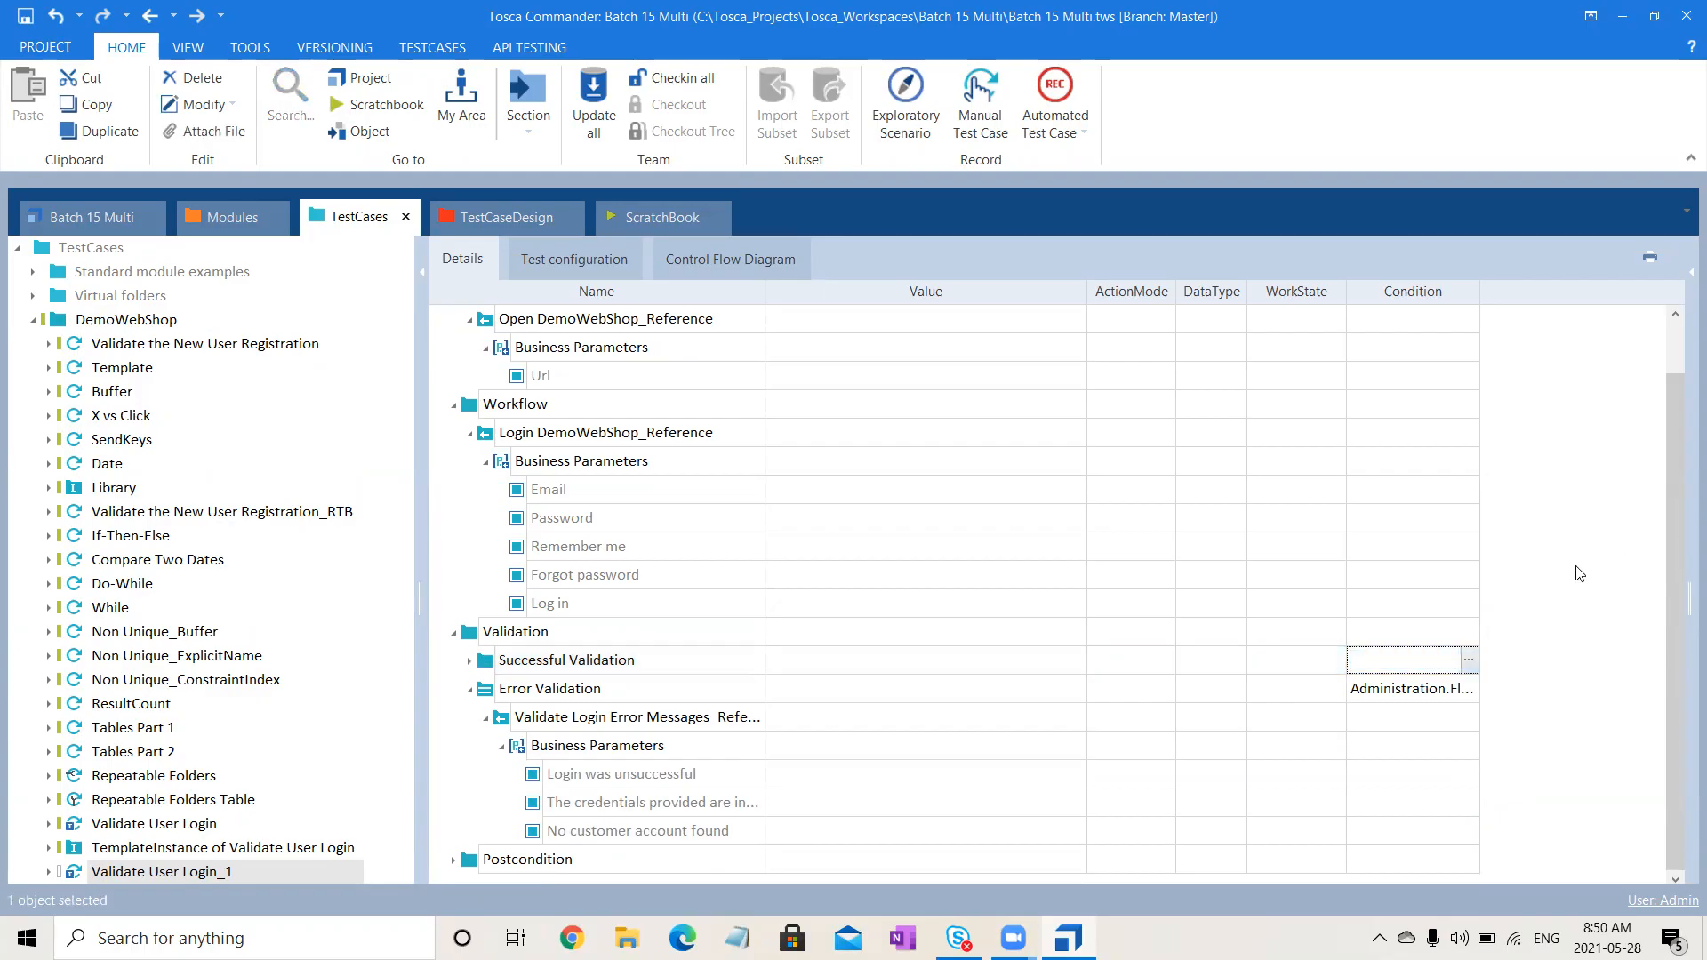
left_click(1458, 688)
left_click(1468, 691)
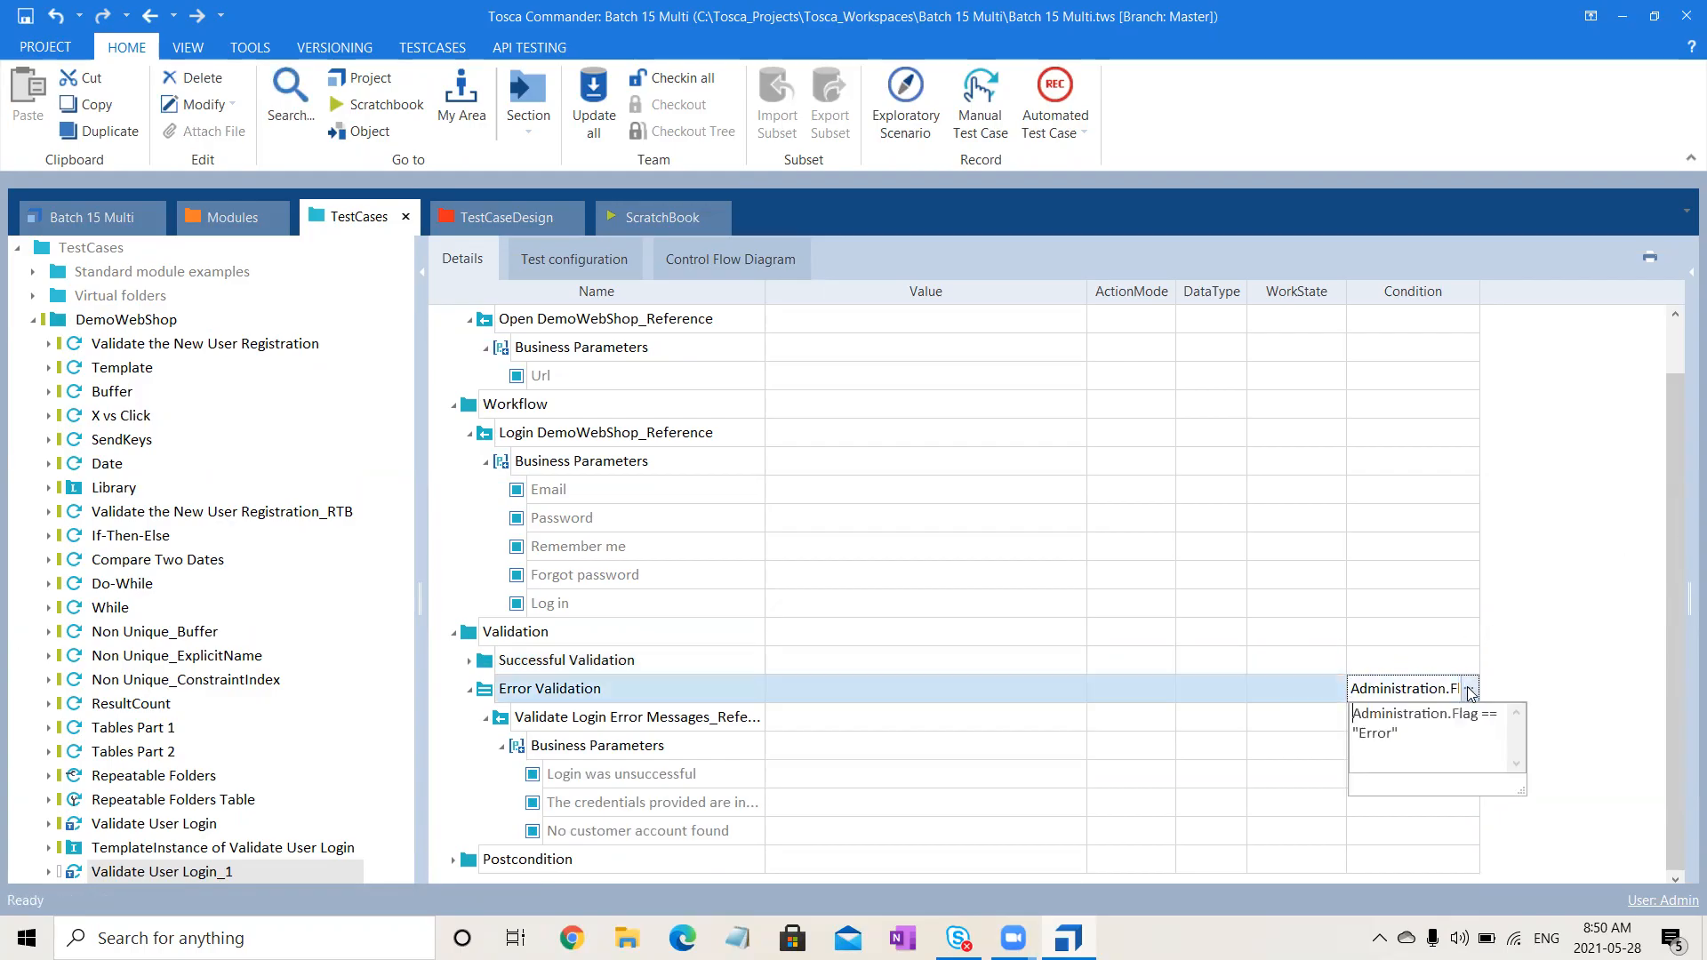
key("ctrl+a")
key("Delete")
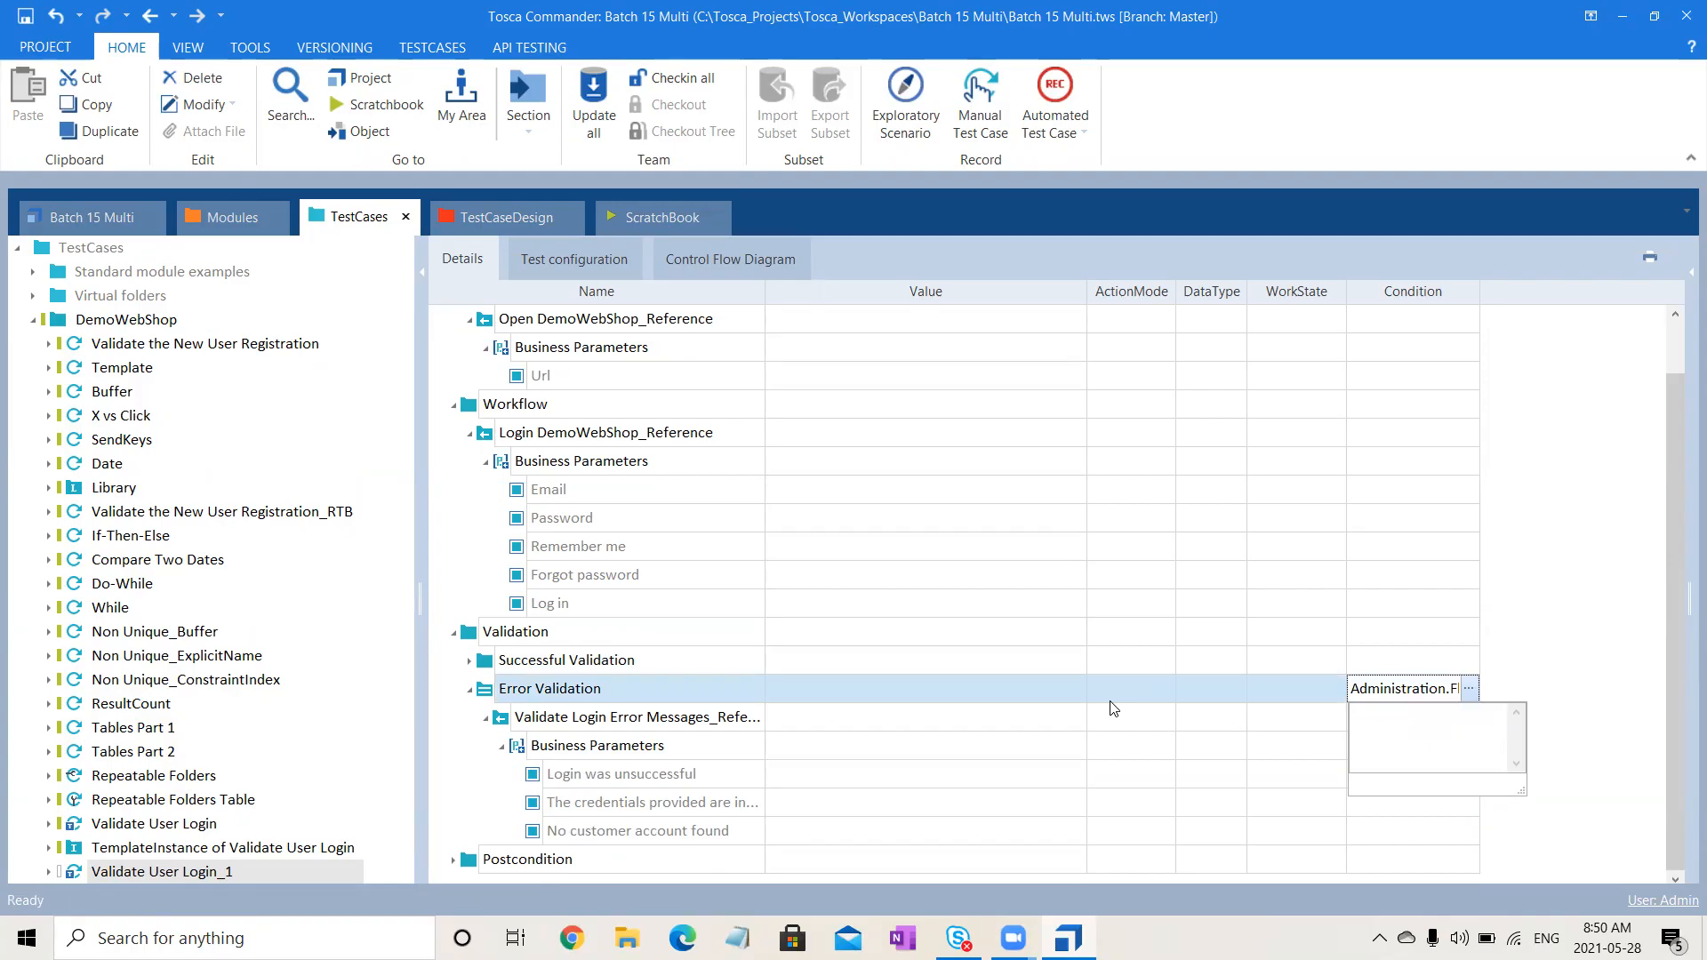
left_click(1581, 496)
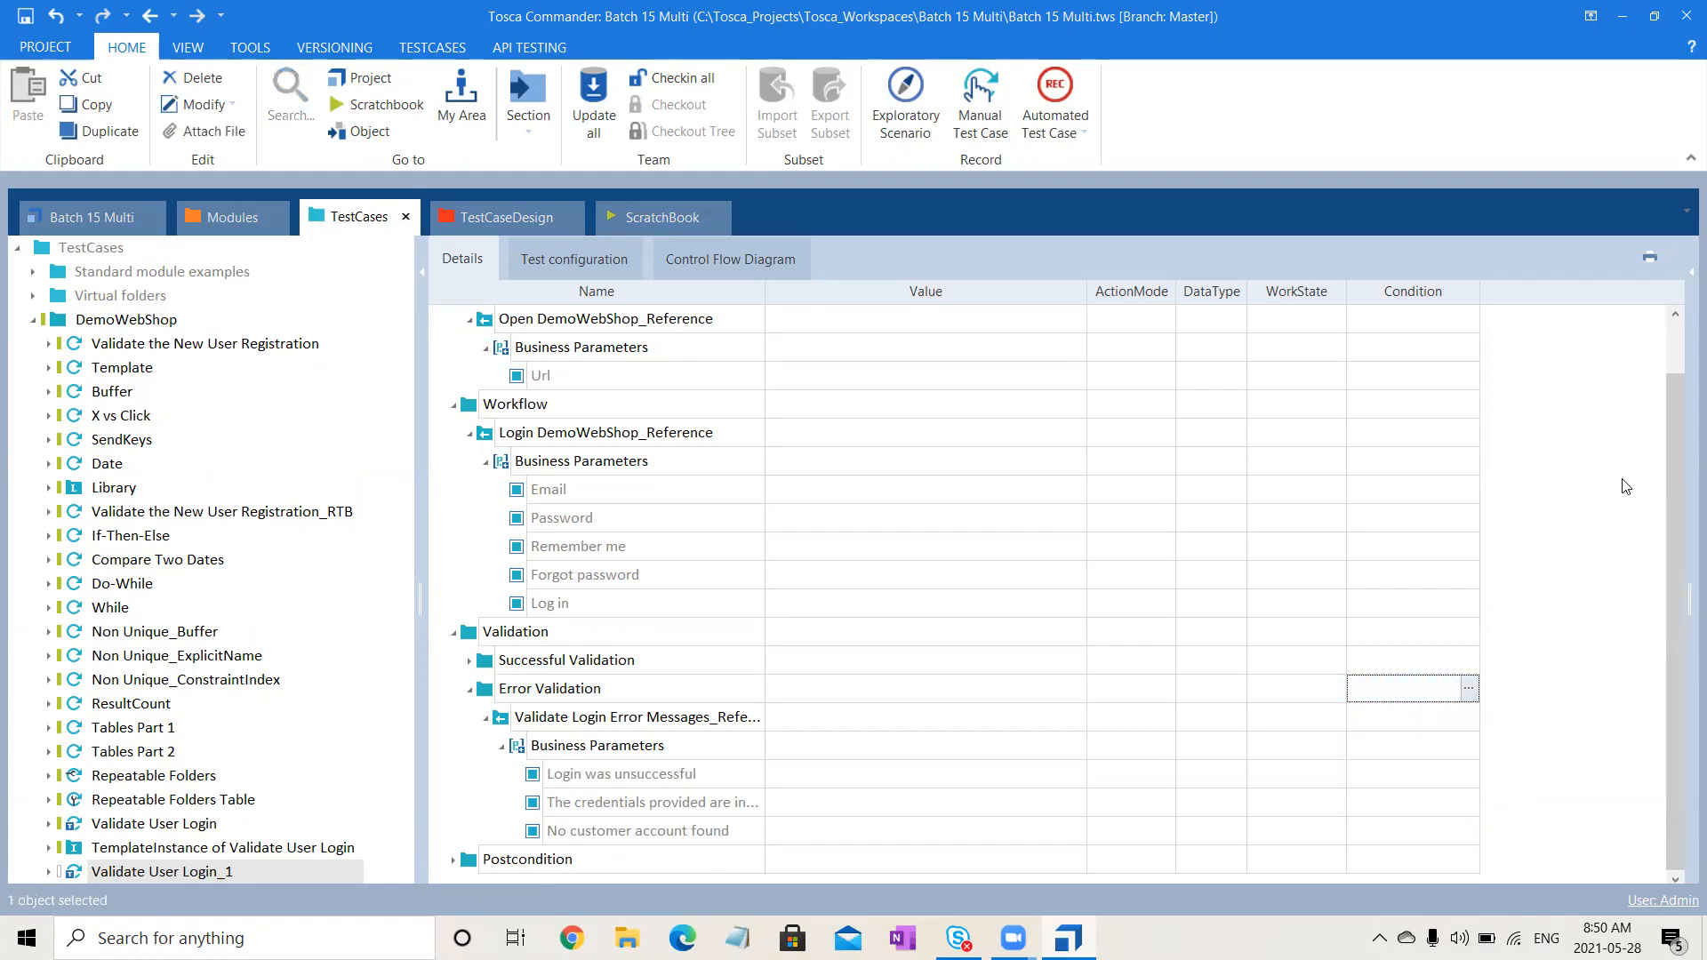
- Remove the Logout step's Administration.Flag == "Success" condition in Postcondition
left_click_drag(1679, 451, 1661, 878)
left_click(470, 688)
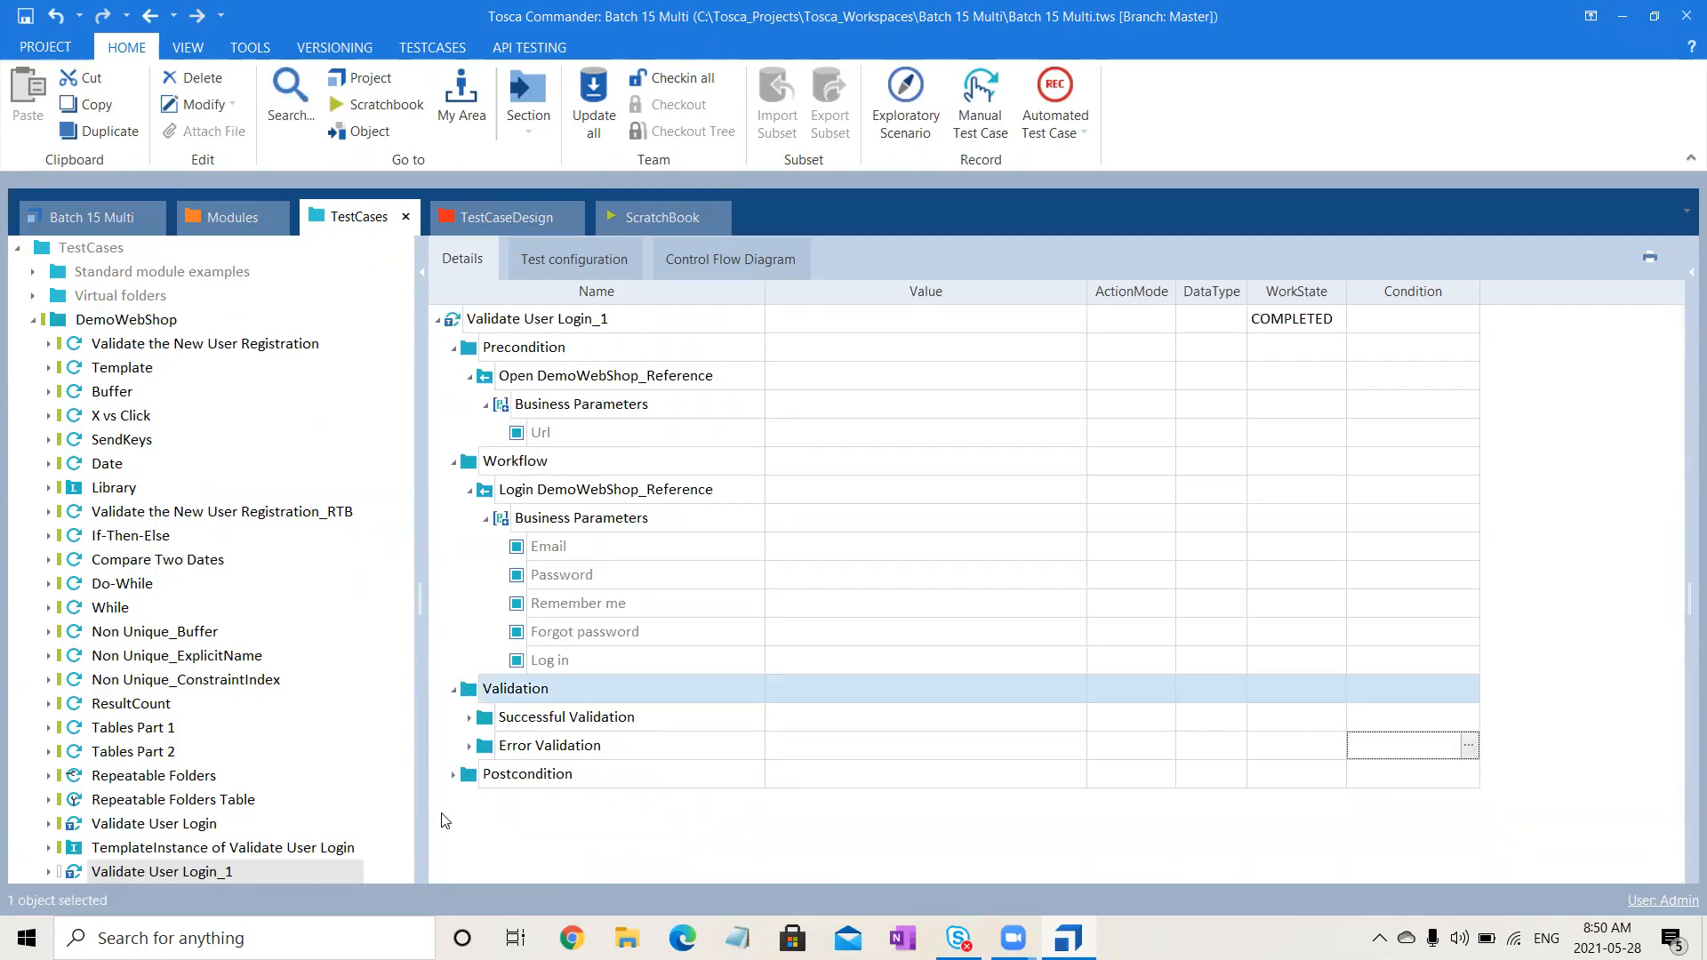
left_click(454, 775)
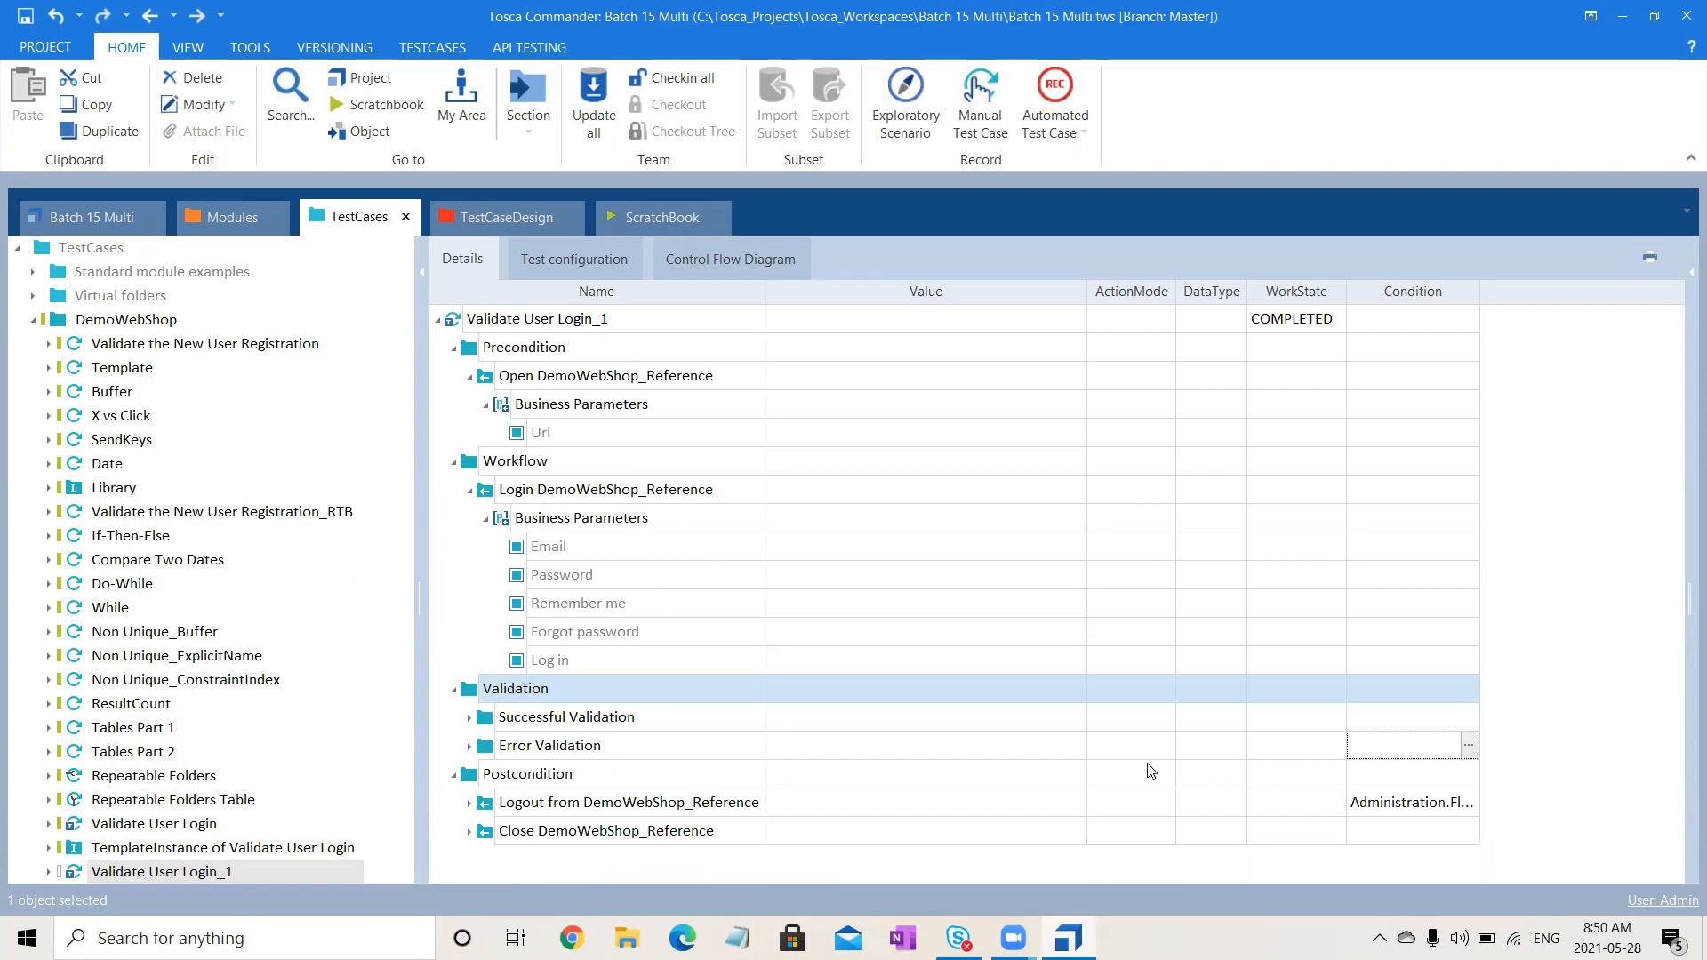
left_click(1453, 815)
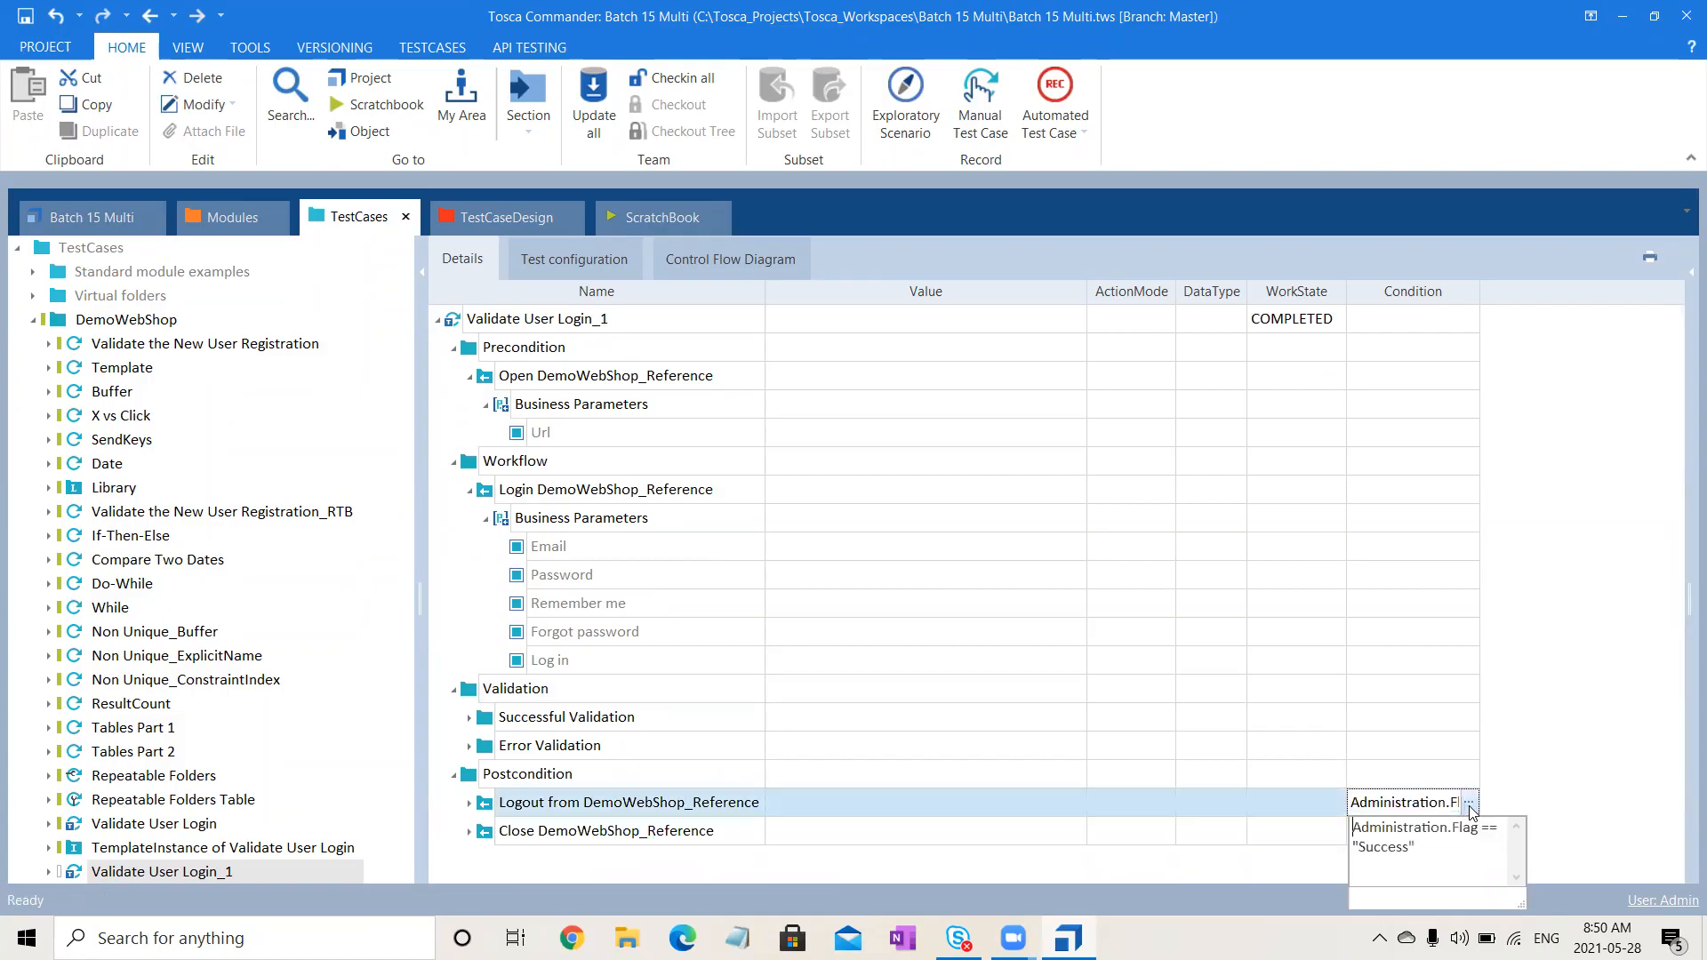
key("ctrl+a")
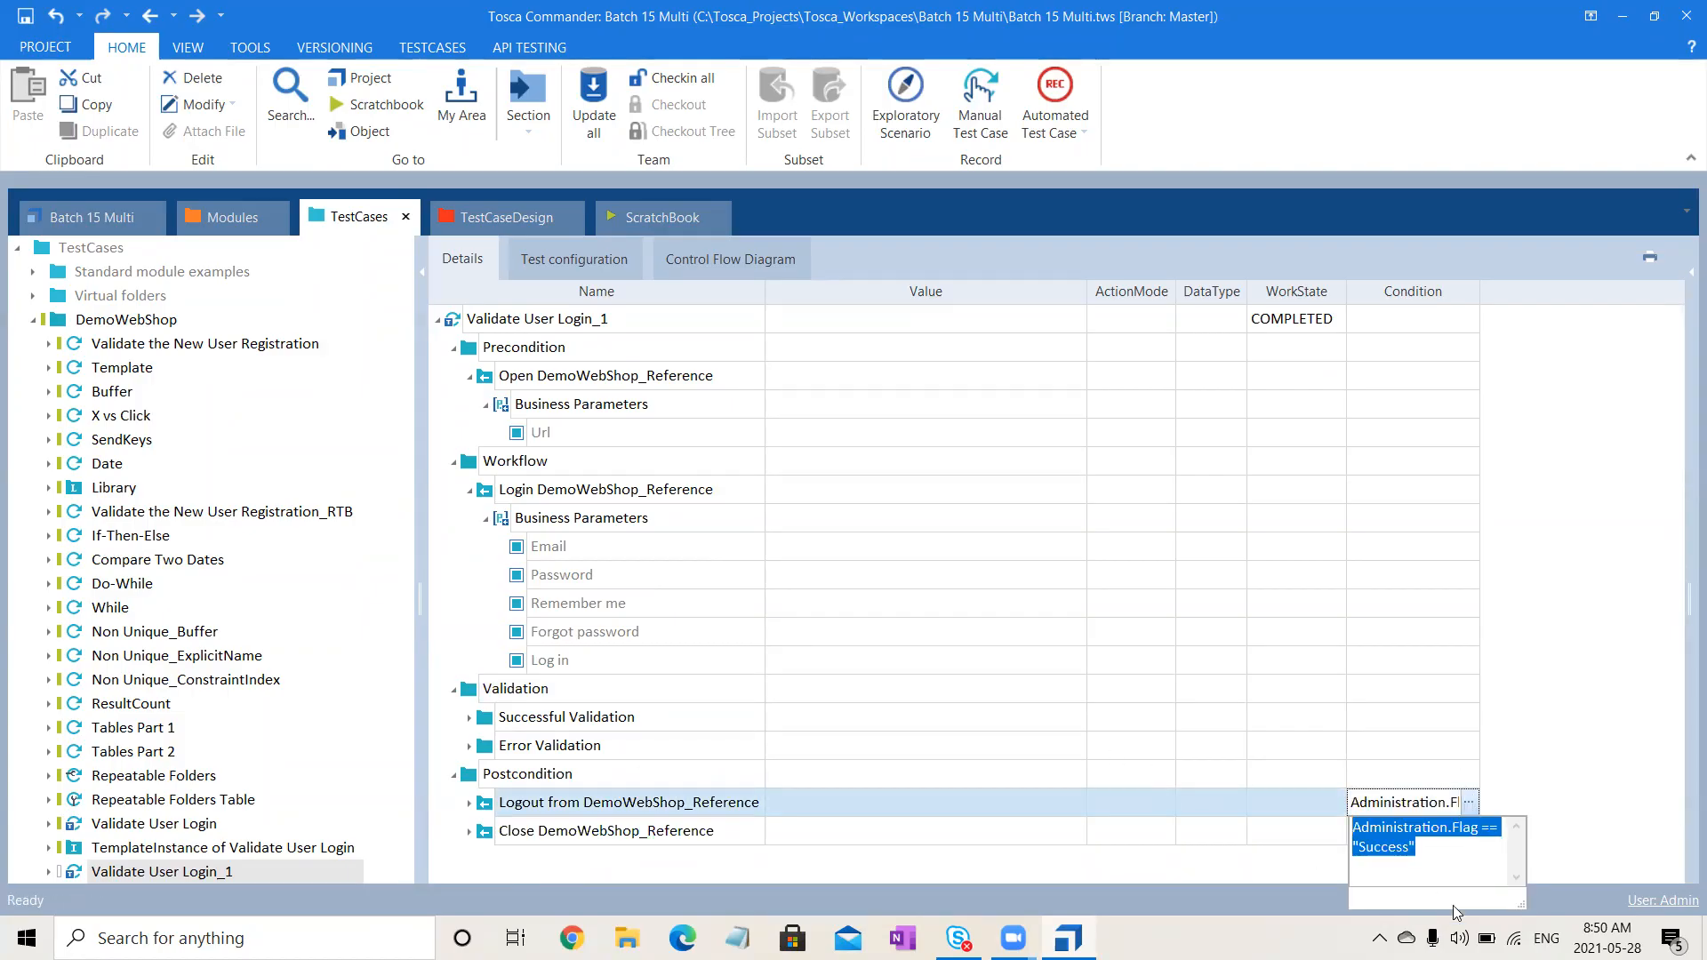
key("BackSpace")
left_click(1652, 594)
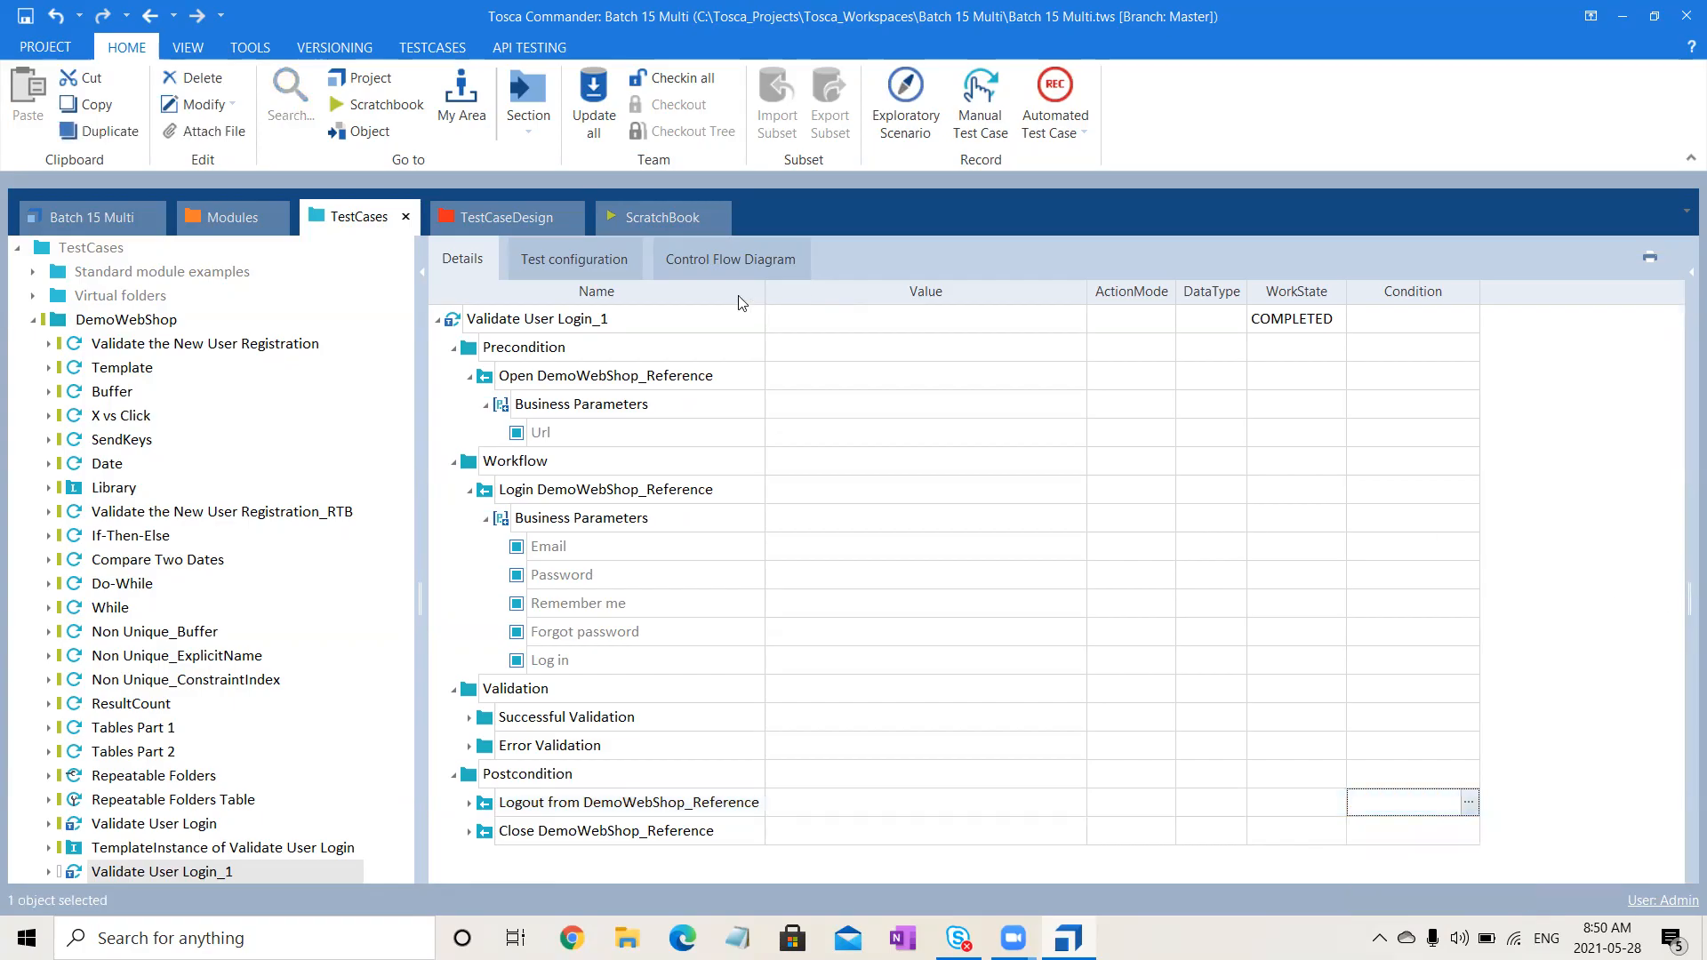
- Bring up Validate User Login_1's context menu and dismiss it without choosing anything
right_click(600, 327)
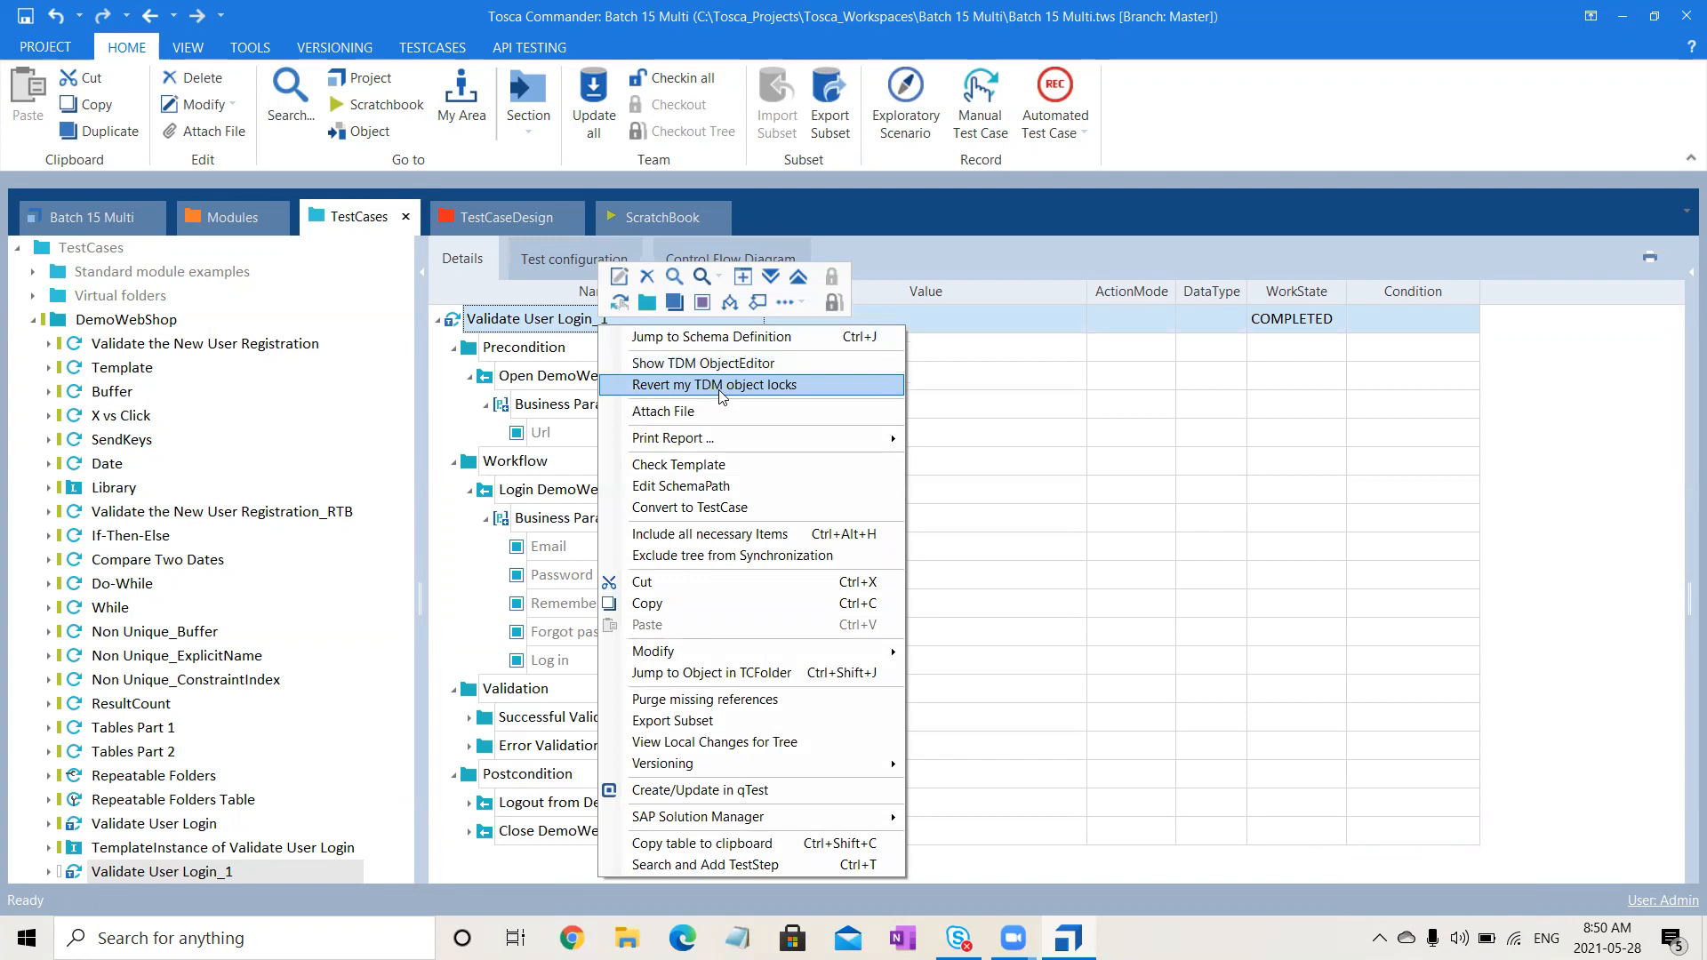
mouse_move(780, 438)
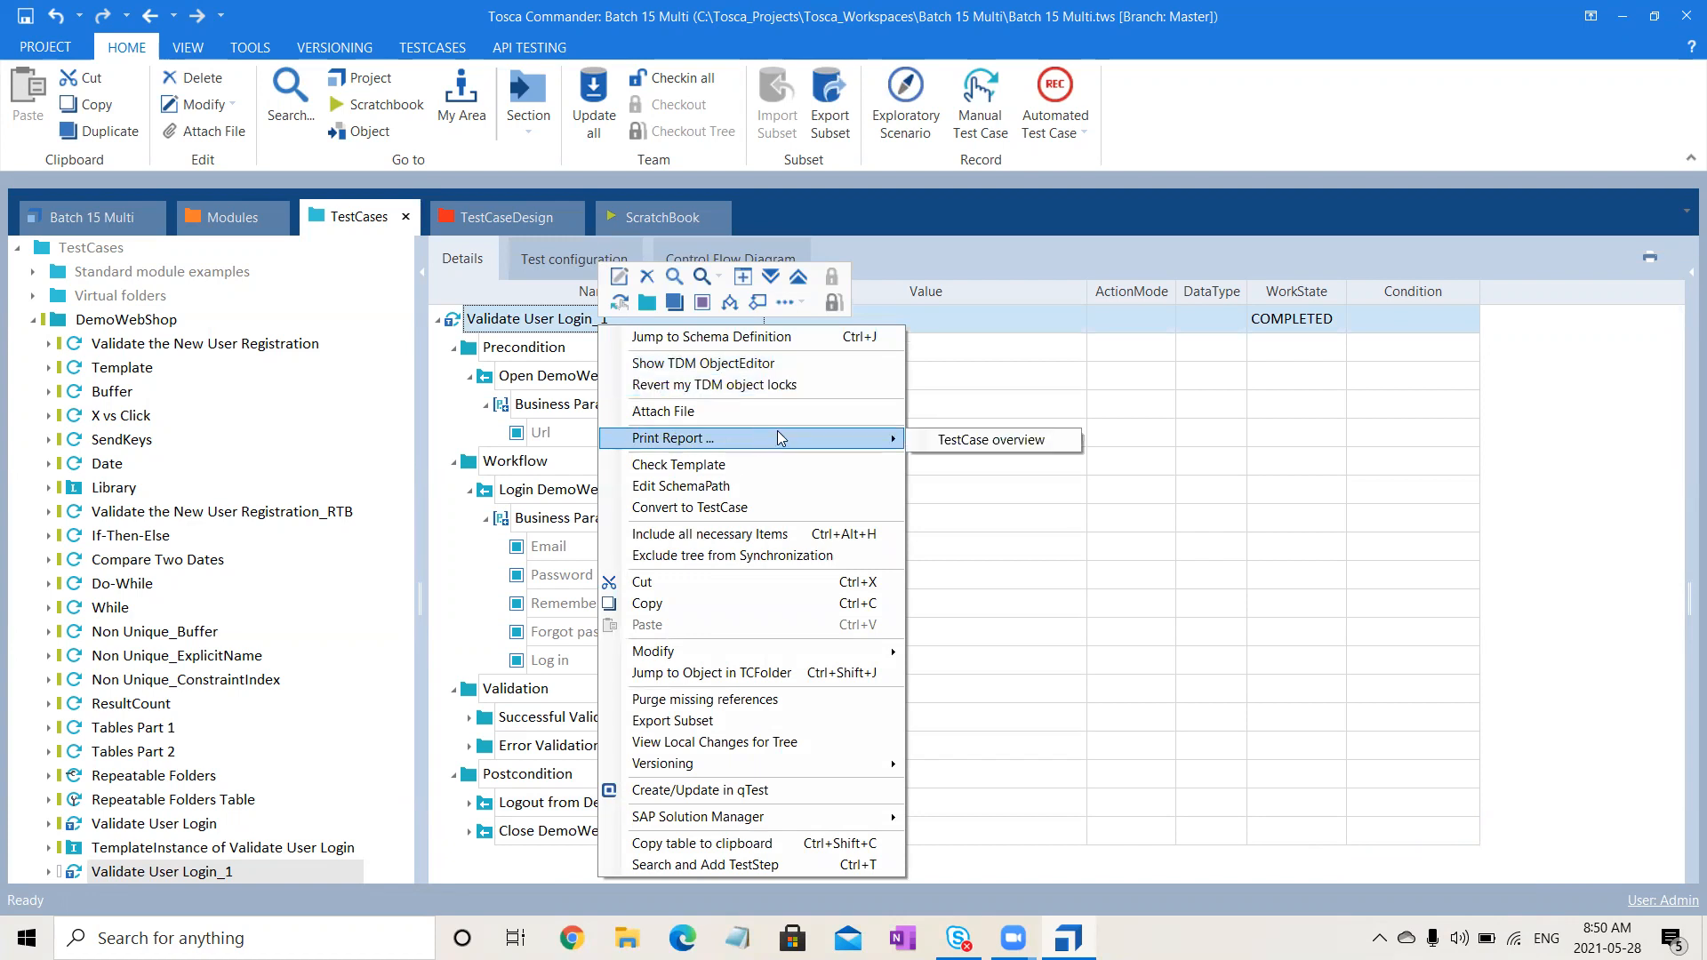
left_click(1130, 631)
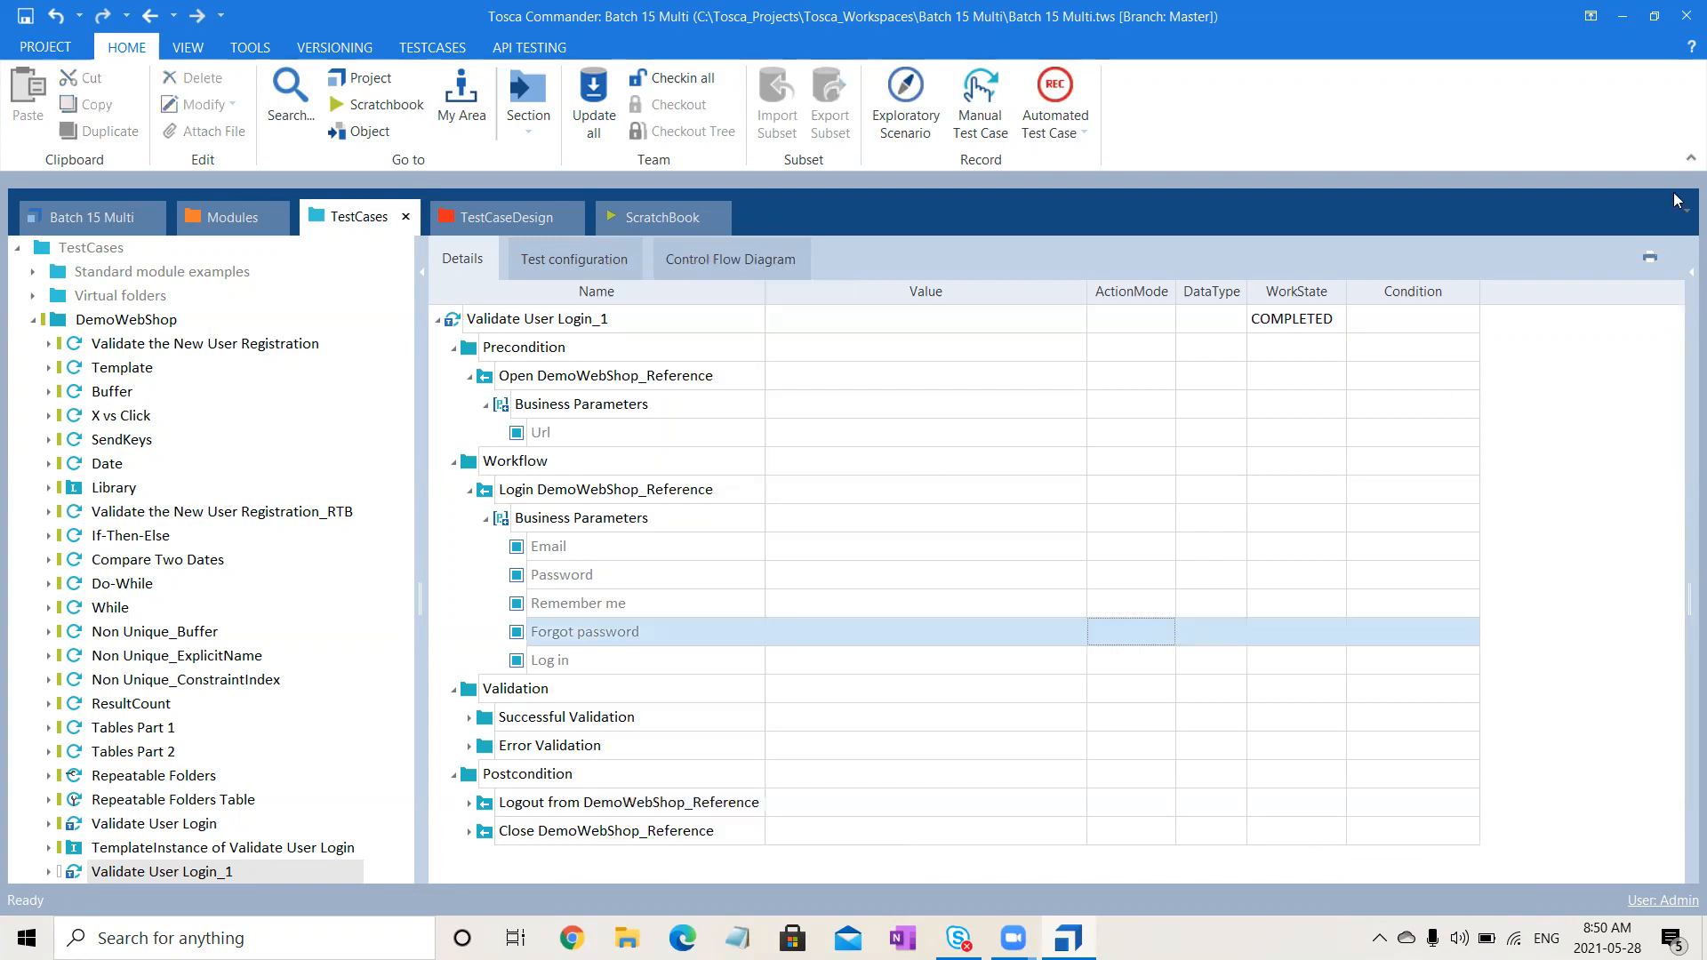
- Show a widened Properties pane for Validate User Login_1
left_click(1683, 292)
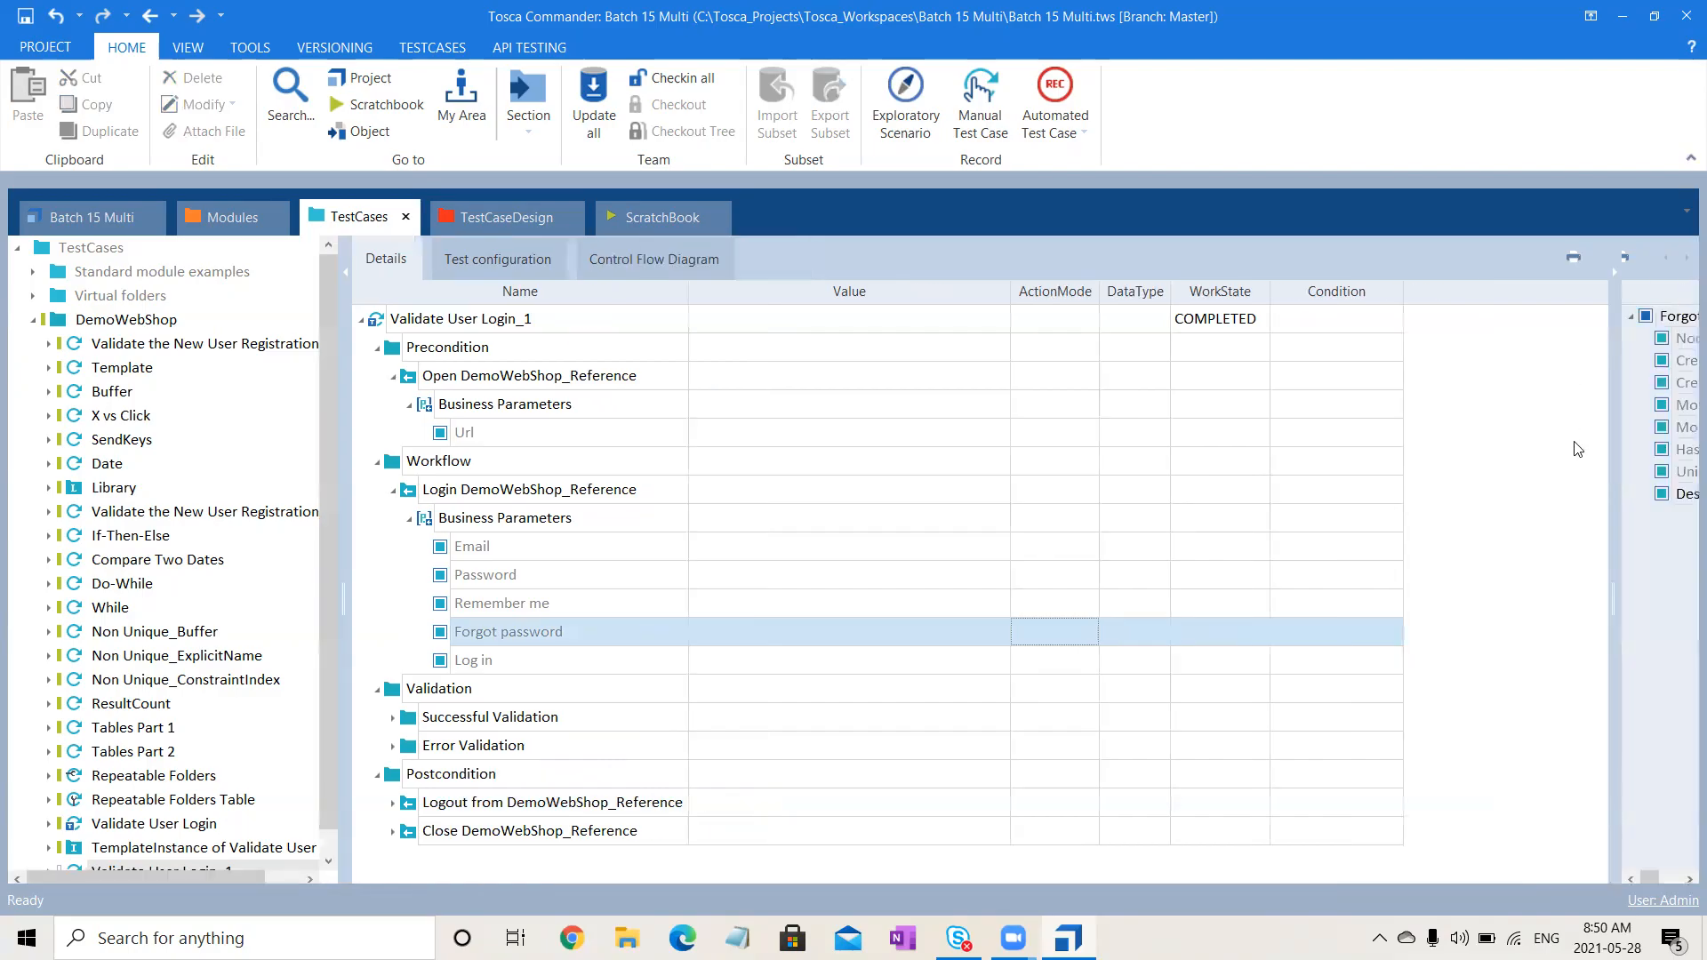
left_click_drag(1612, 449, 971, 602)
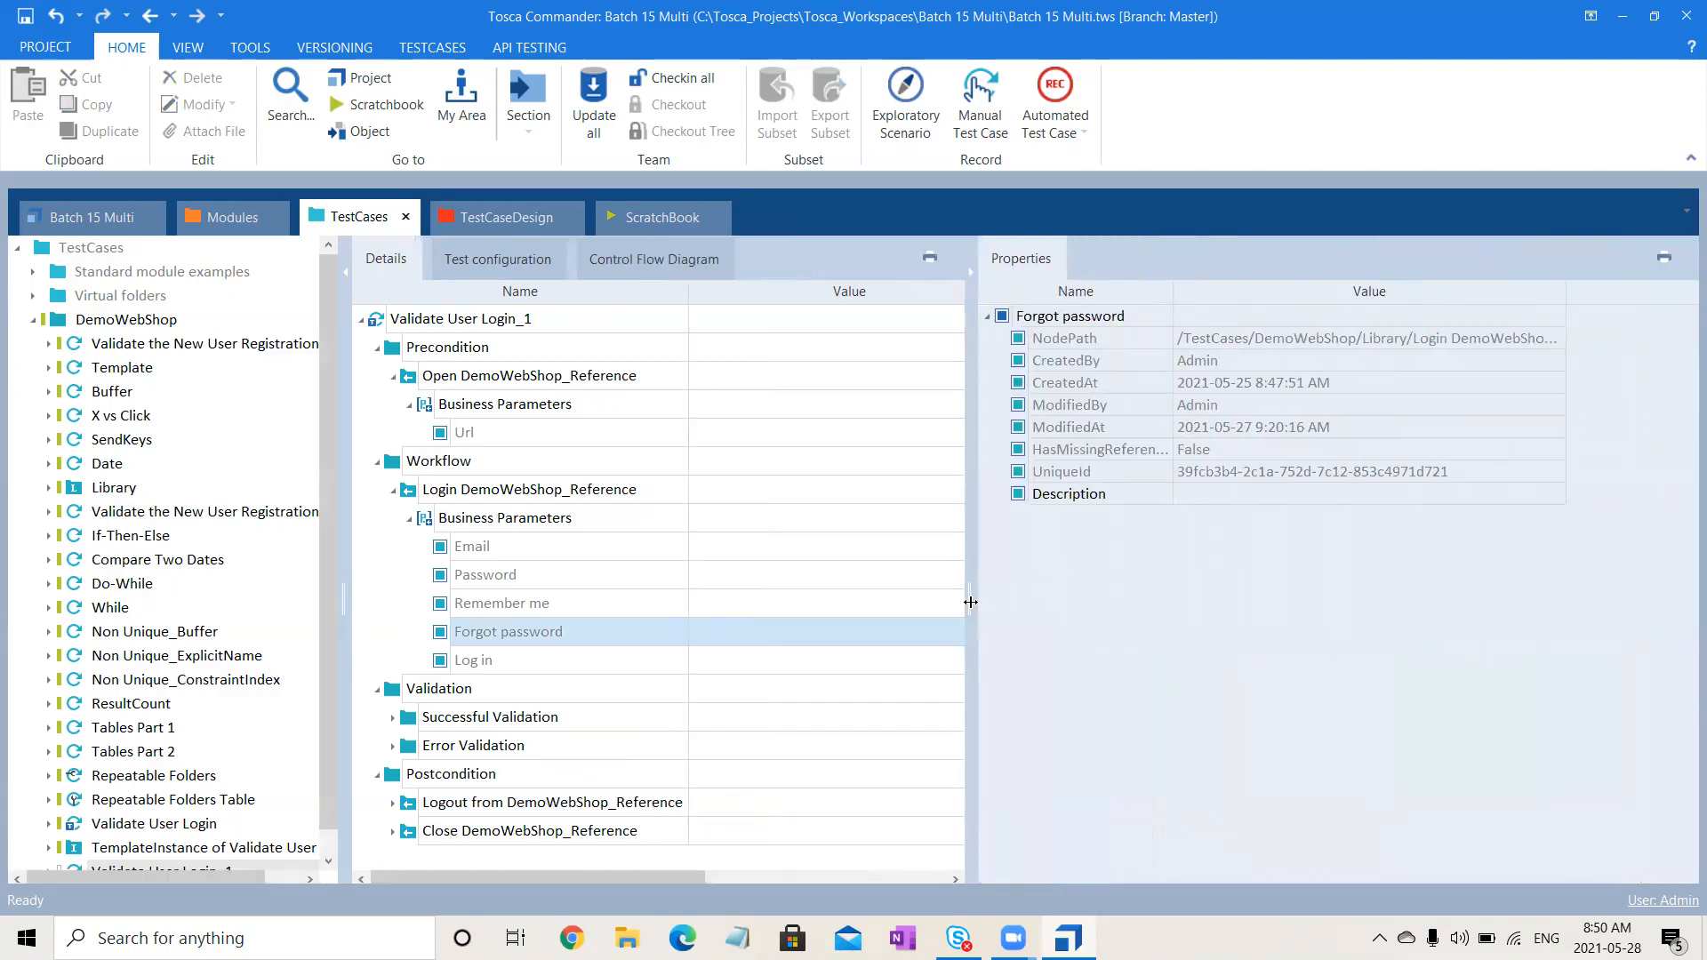
left_click(551, 318)
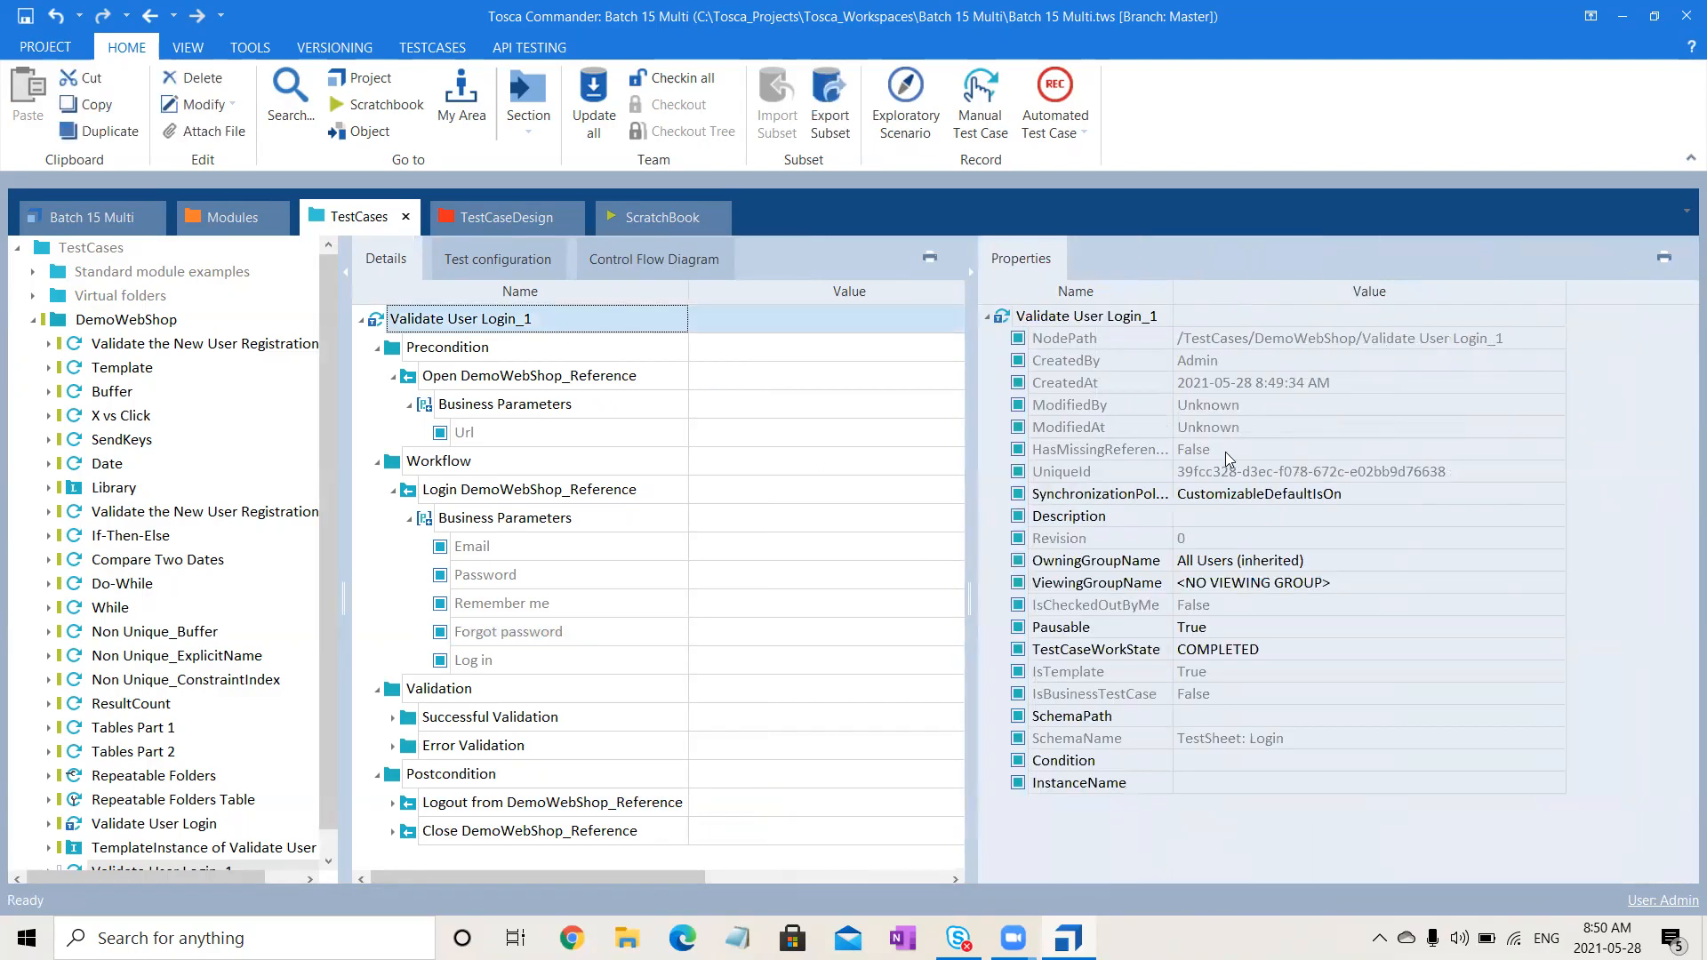
- Inspect the SchemaName value TestSheet: Login, leaving it and the test case name unchanged
left_click(1234, 744)
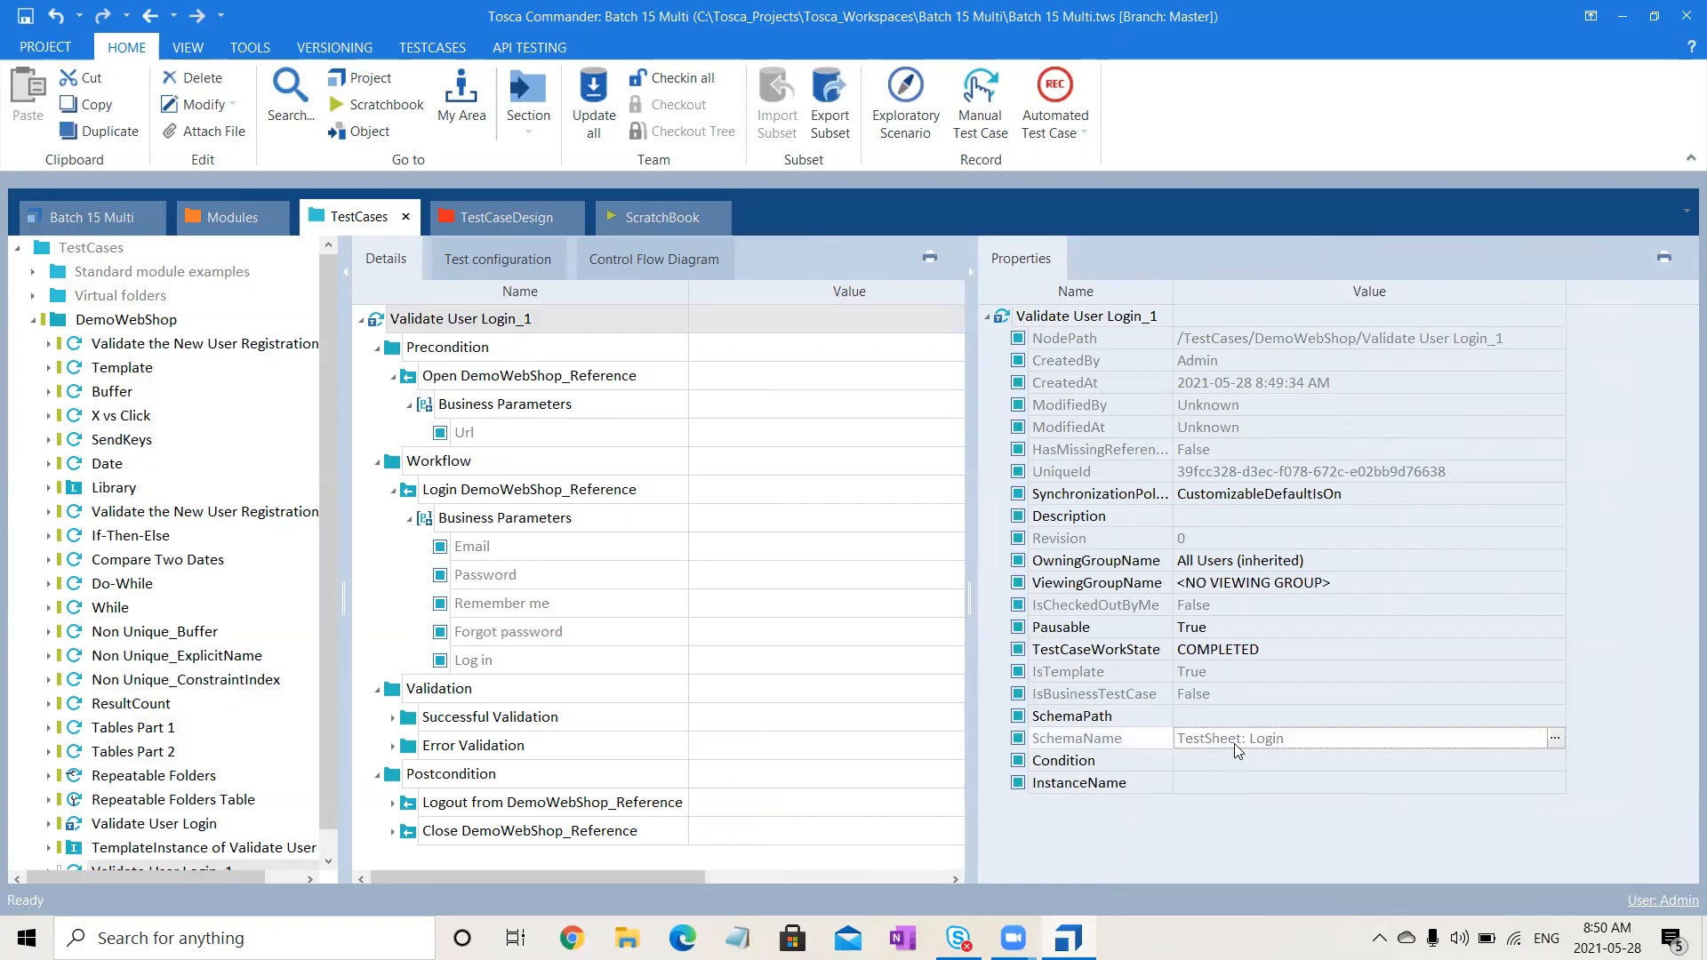
left_click(1321, 743)
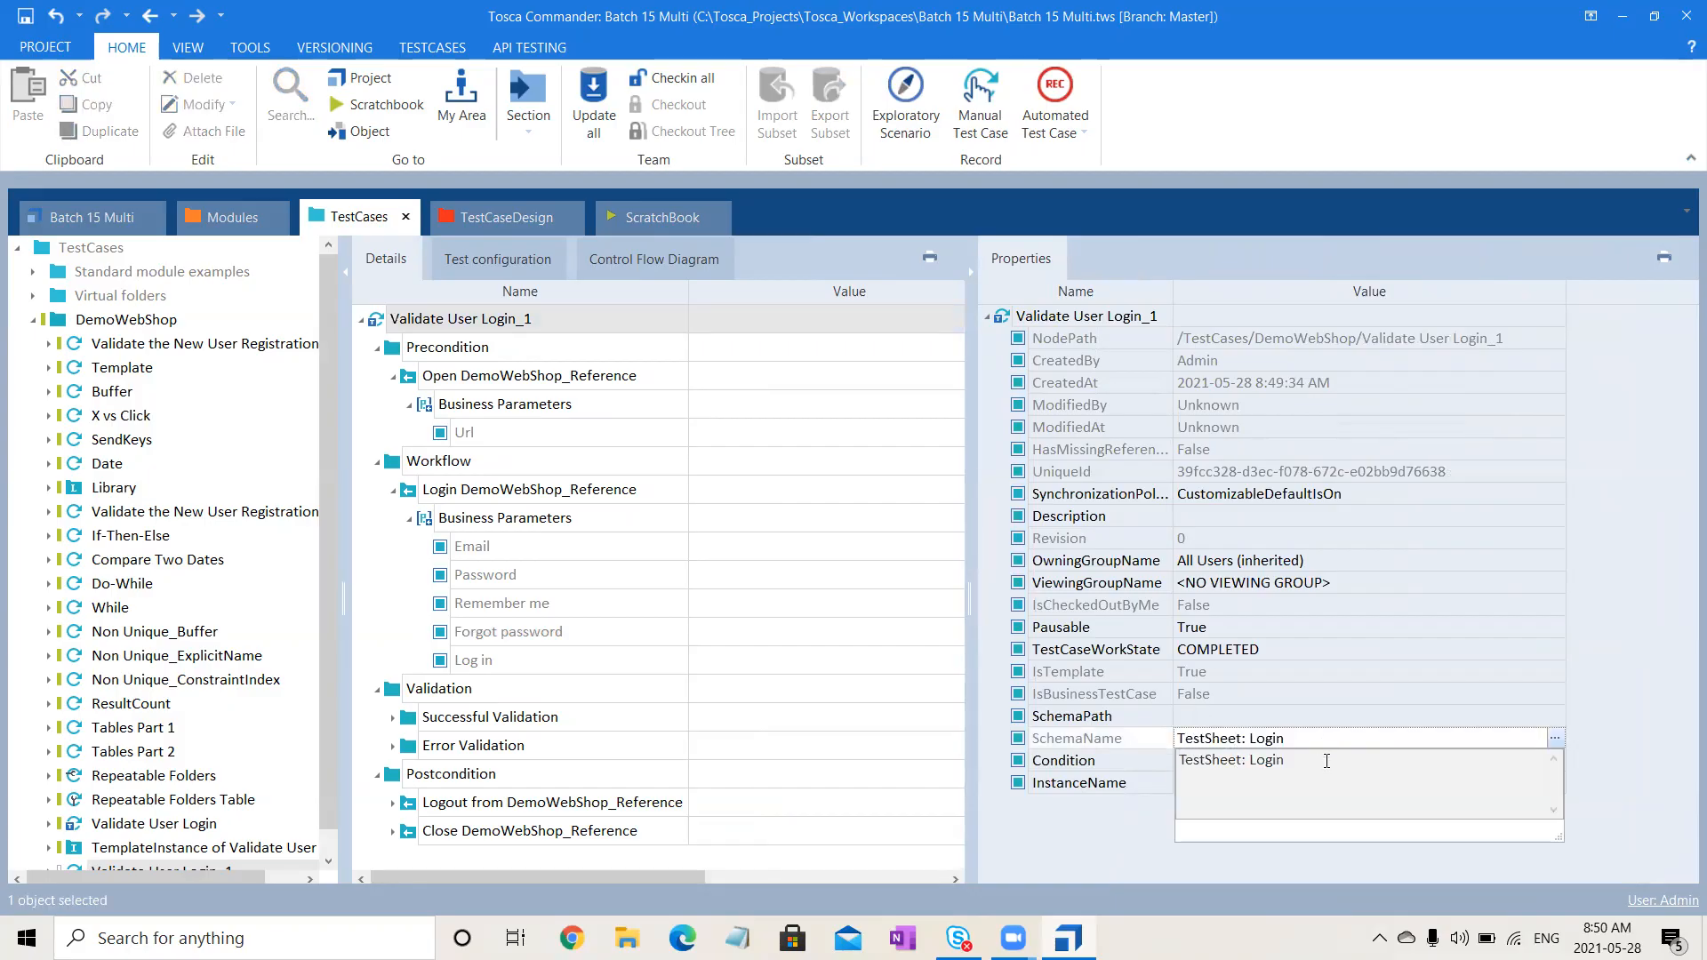
left_click_drag(1324, 760, 1075, 771)
left_click(1681, 706)
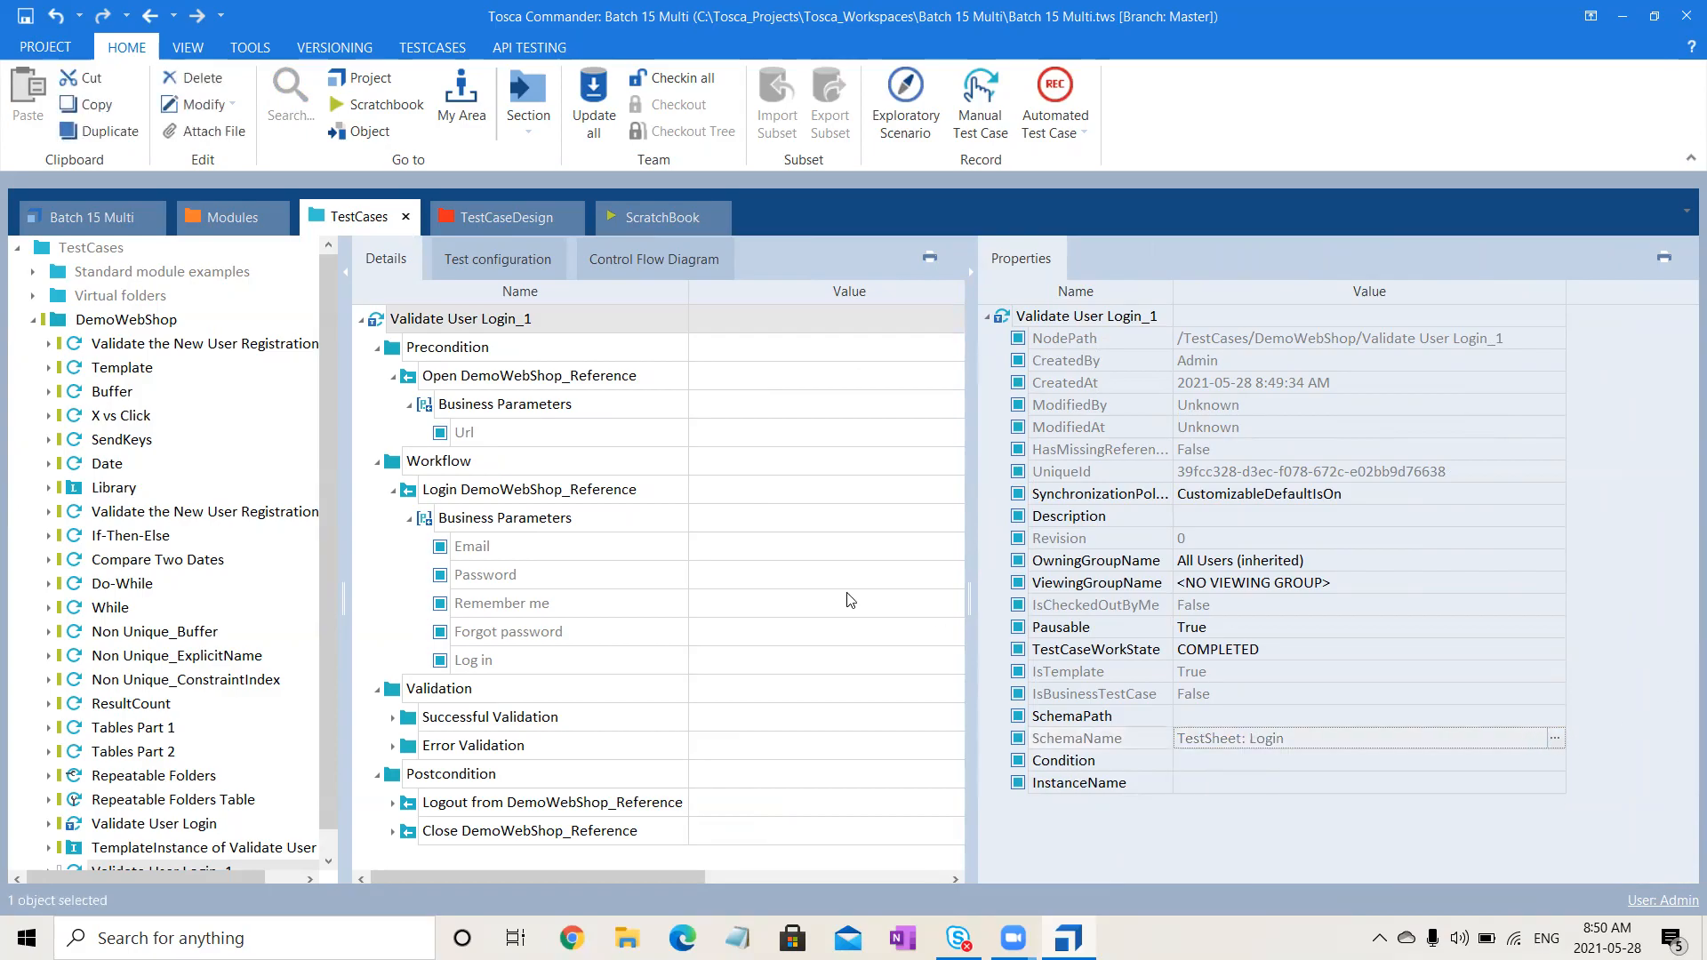
left_click(442, 320)
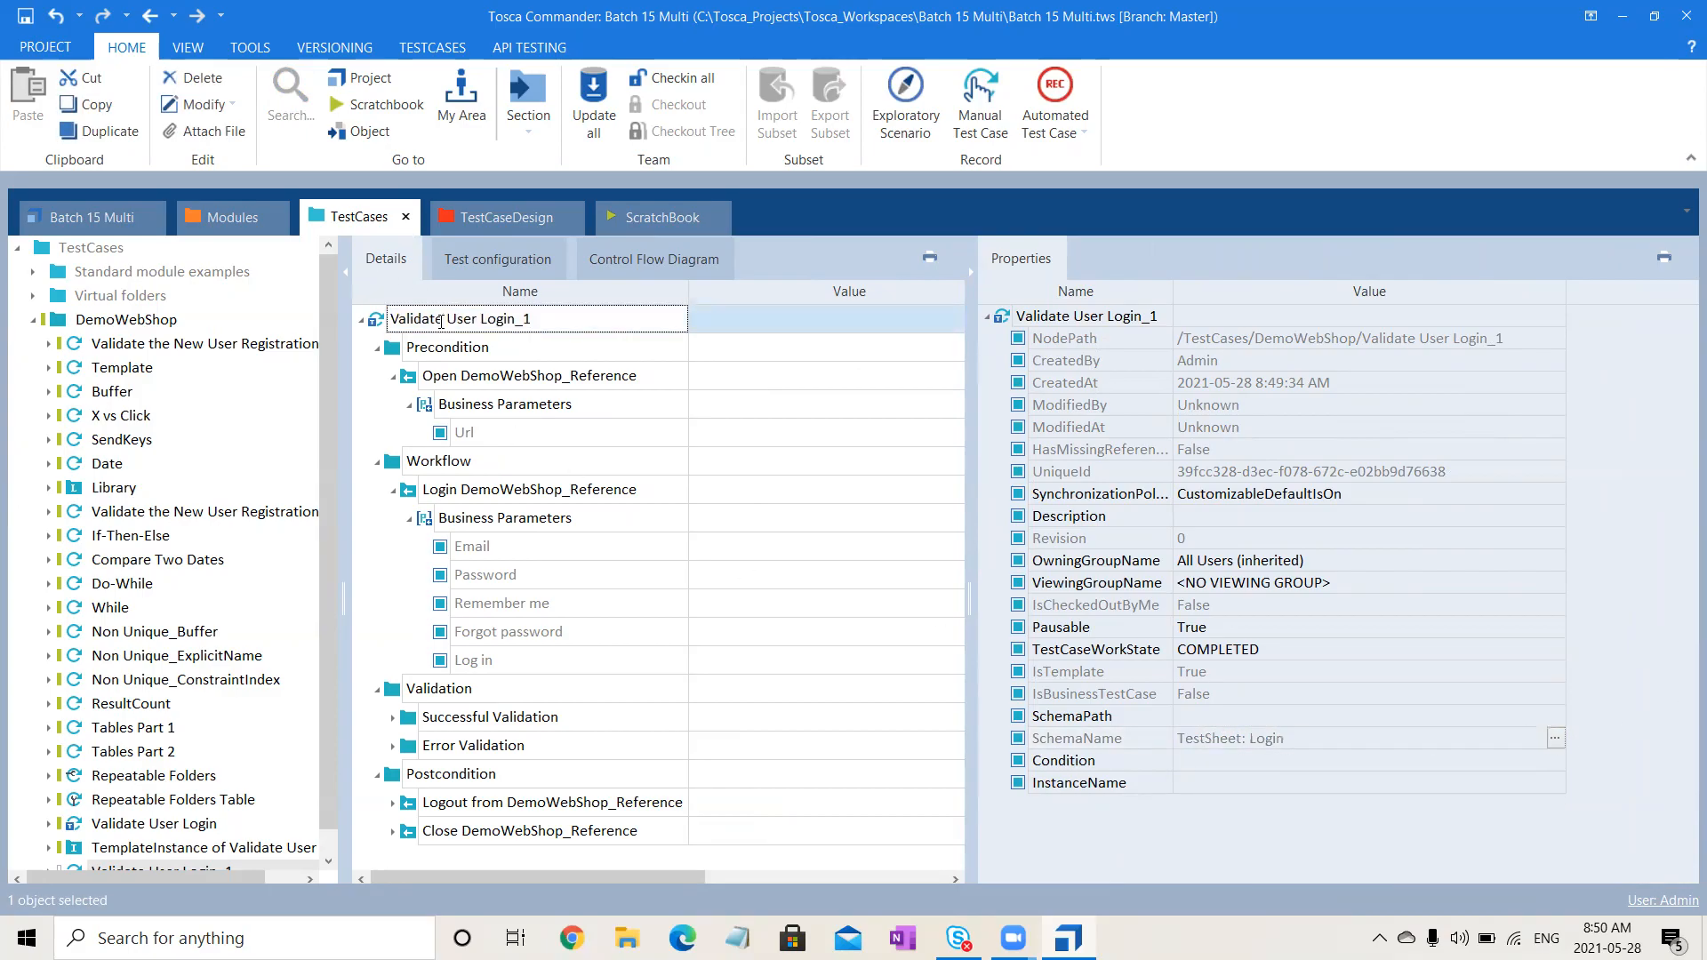
left_click(381, 324)
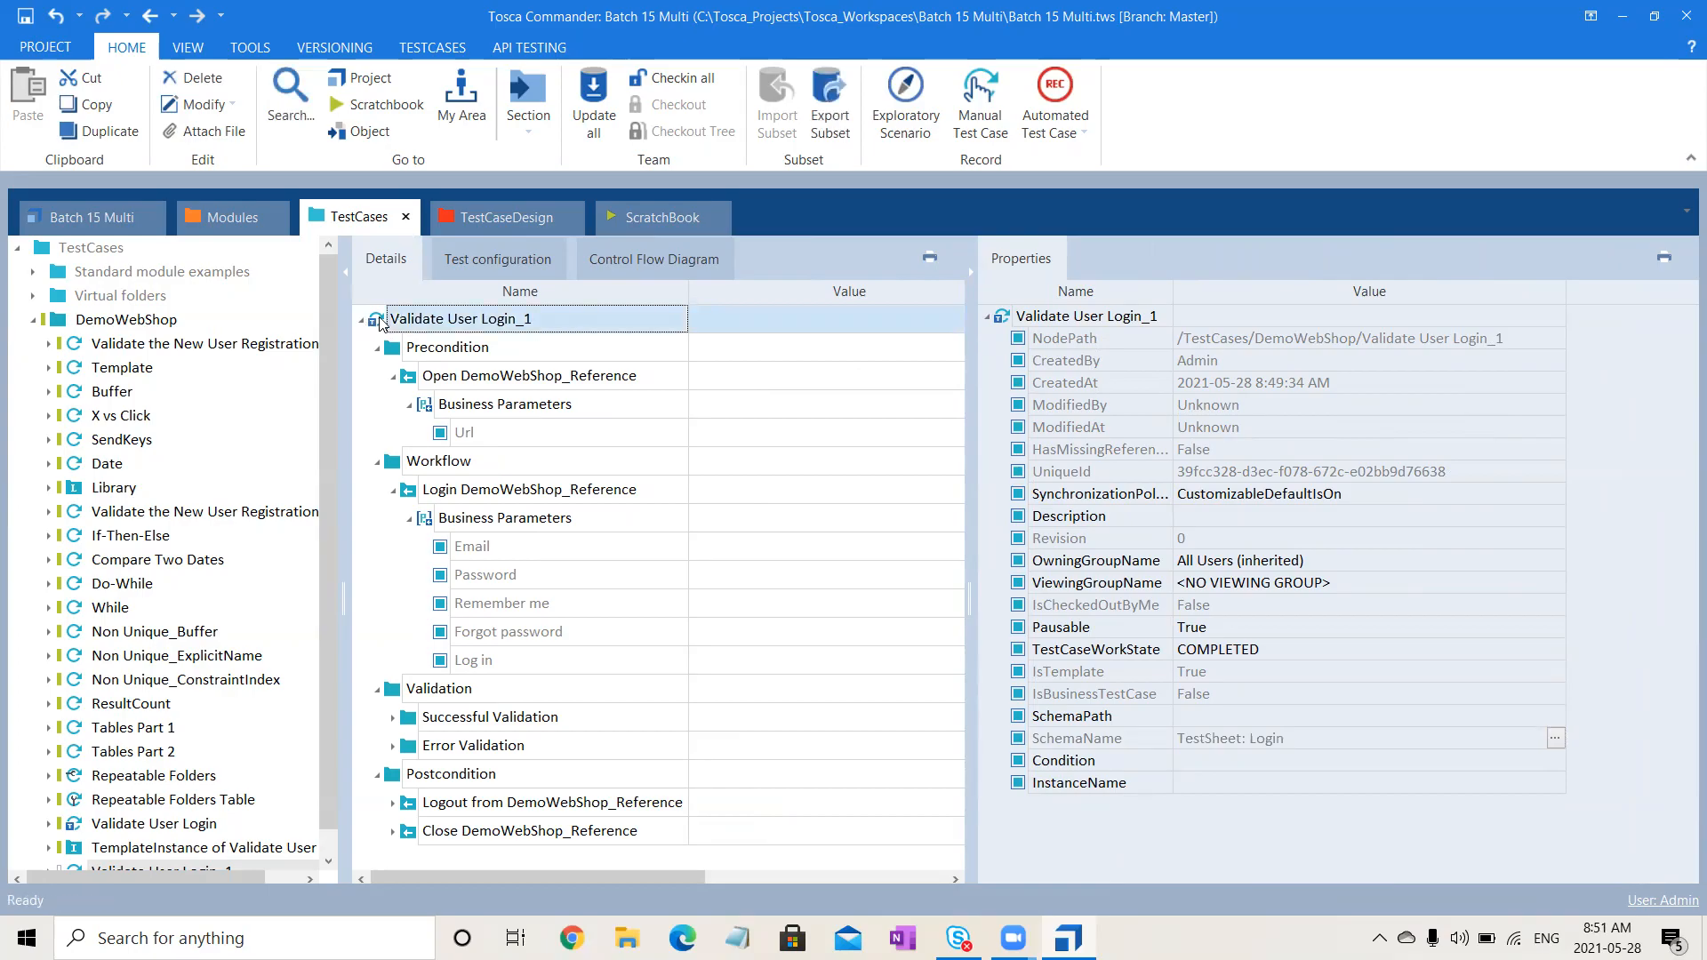
left_click(432, 47)
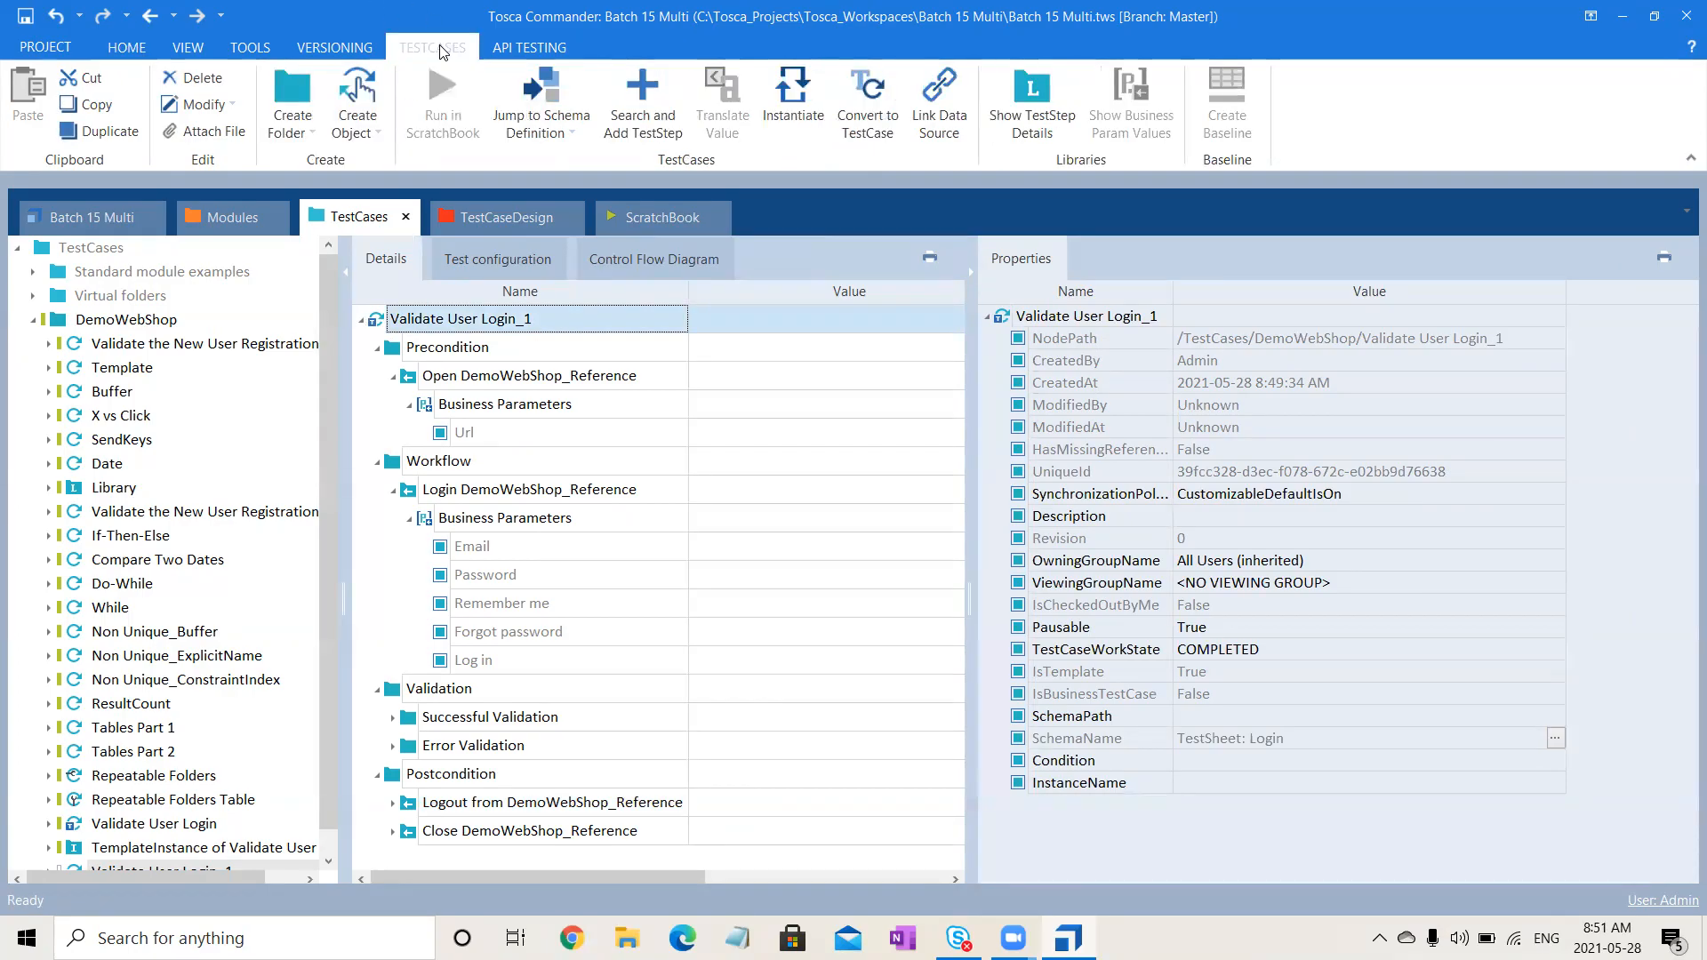
- Convert Validate User Login_1 to a TestCase, confirming with Yes, then convert it back to a template
right_click(372, 321)
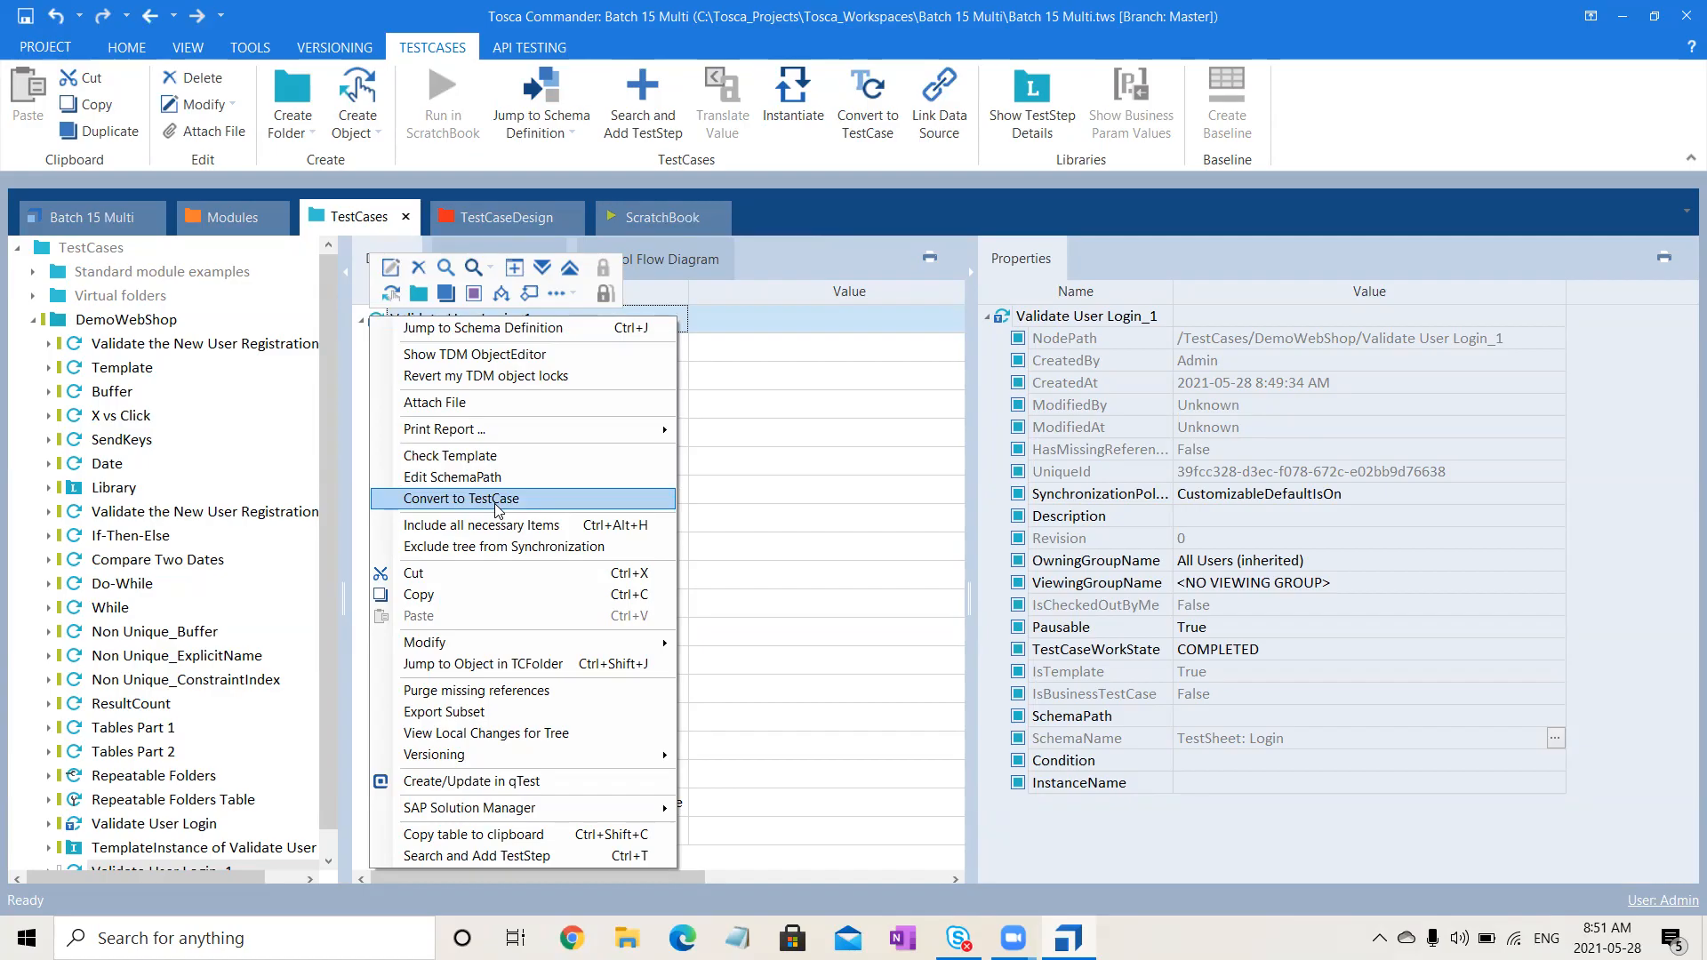
left_click(496, 505)
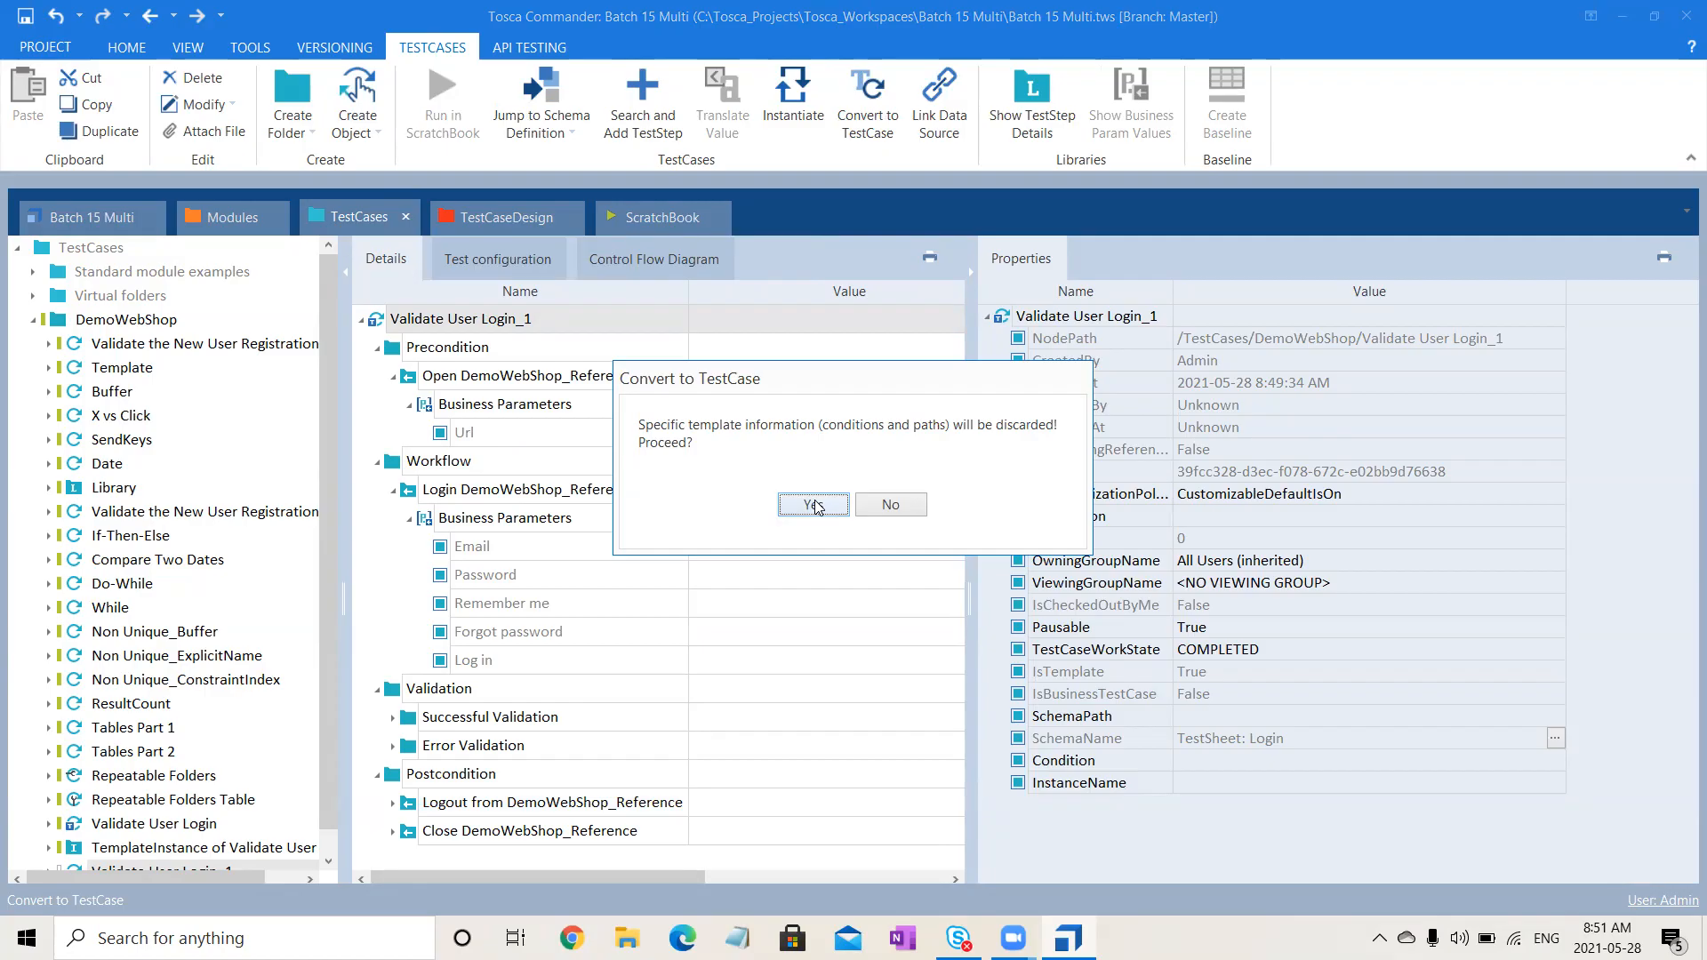
left_click(814, 505)
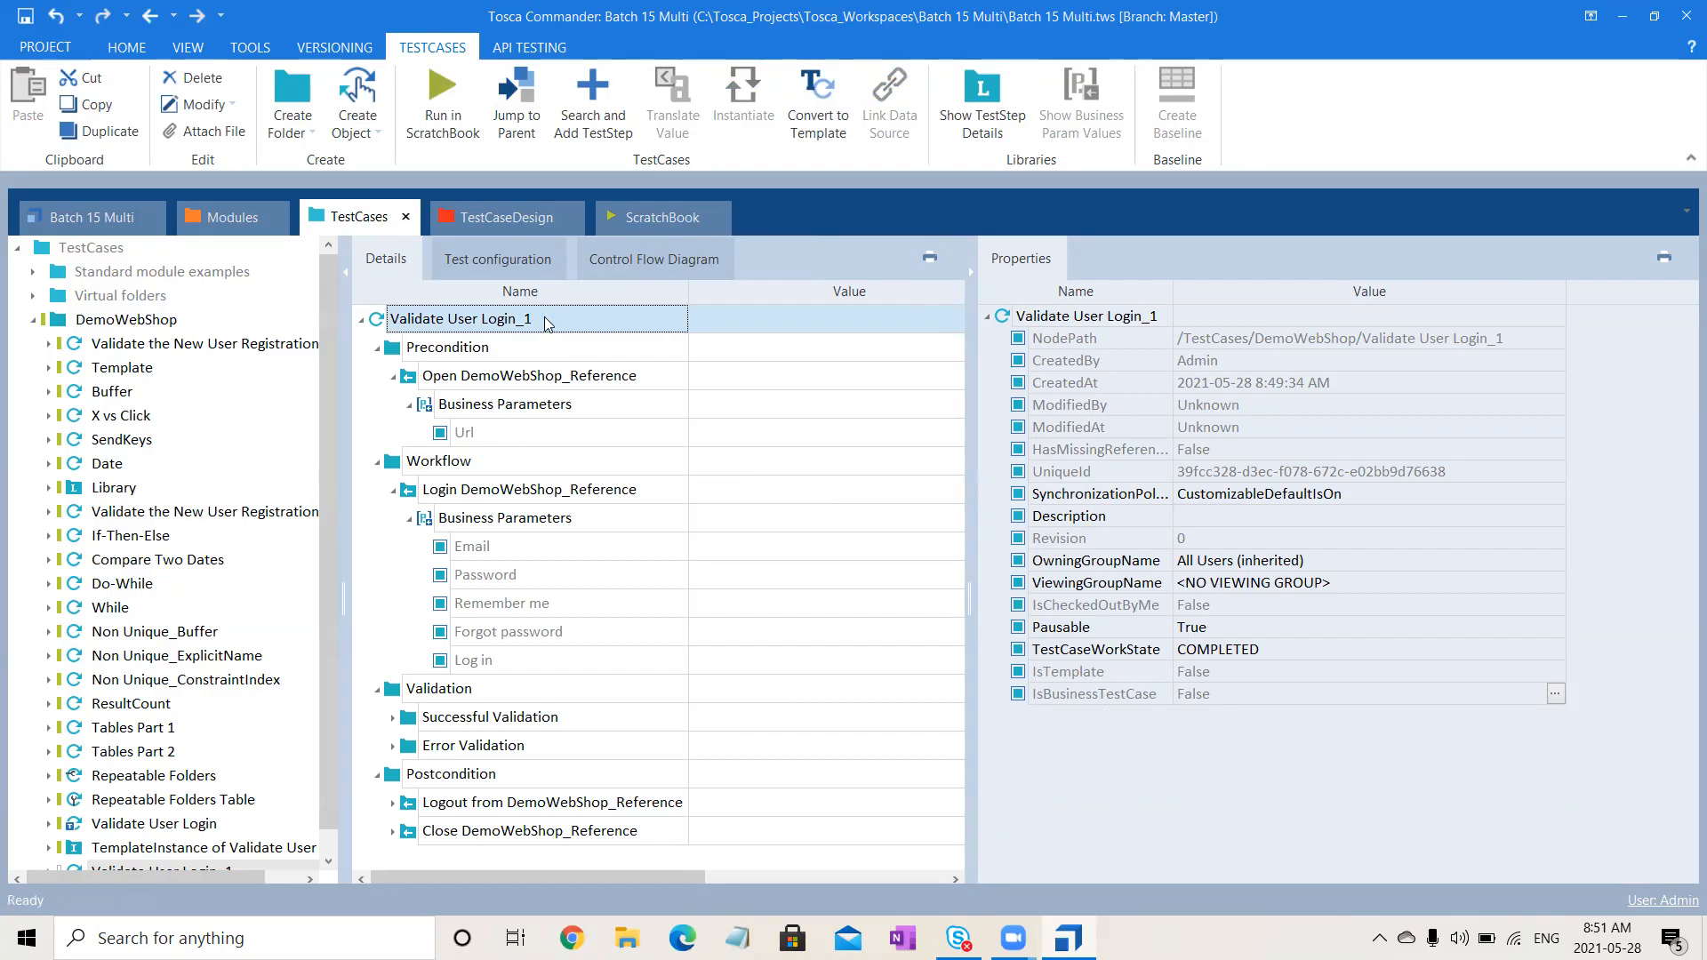
left_click(842, 73)
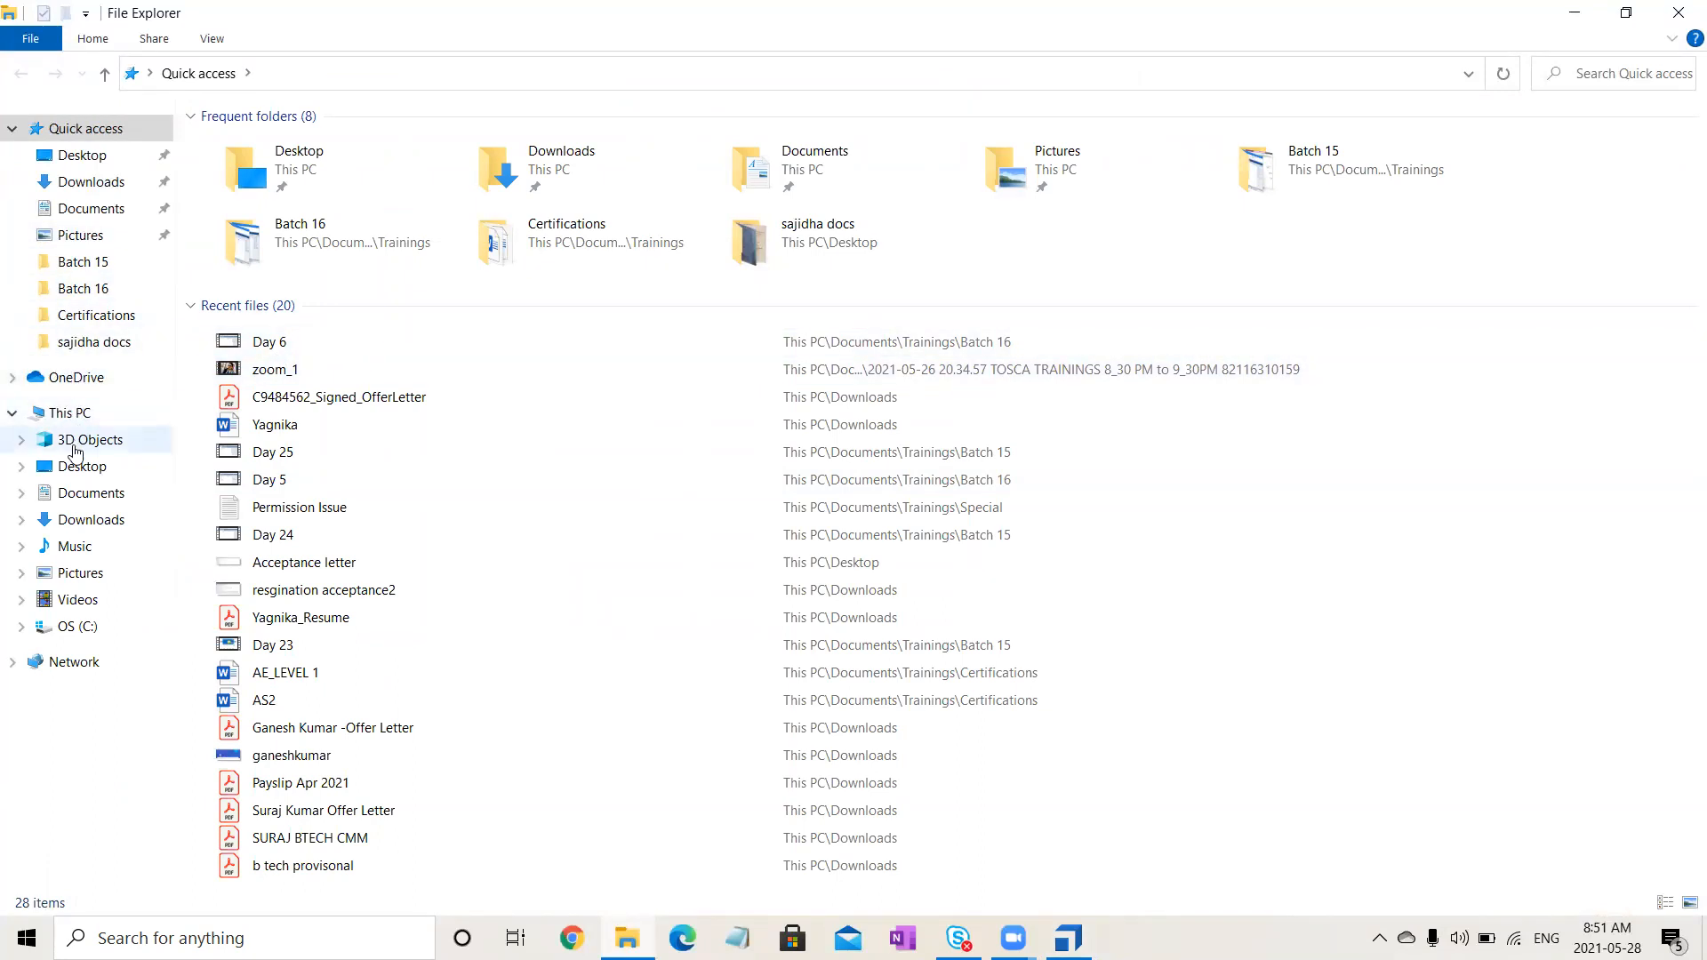
- Browse to C:\Tosca_Projects\ToscaCommander\Templates\BO and select the Example Excel file
left_click(79, 414)
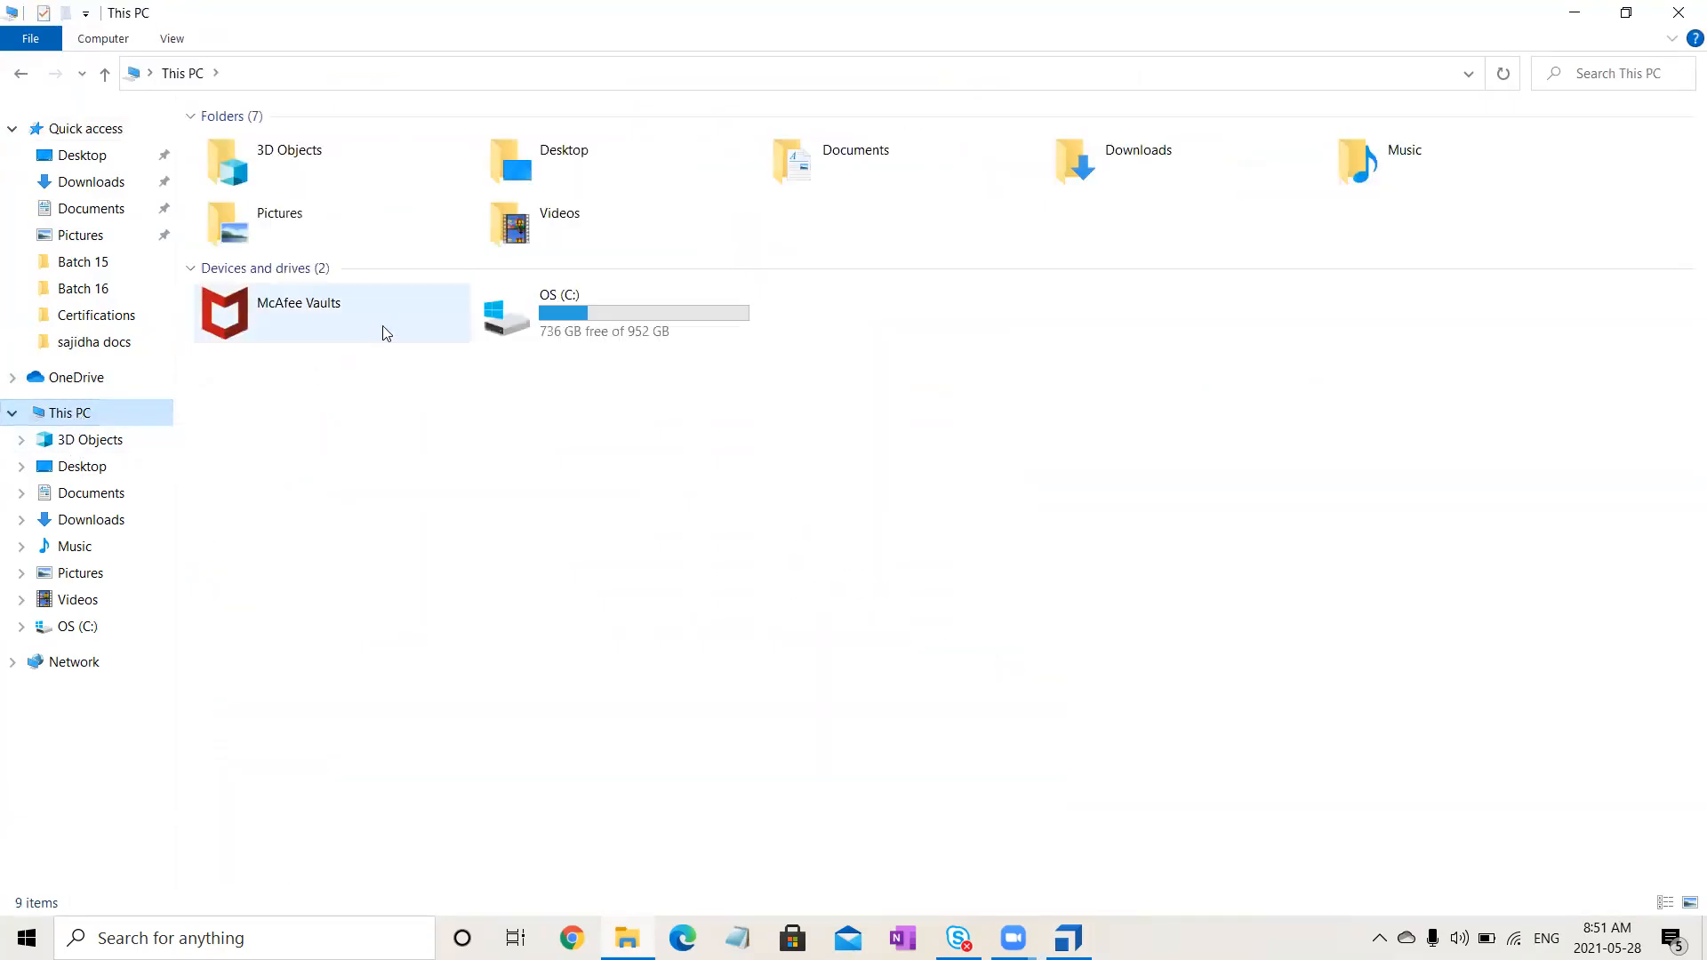
double_click(582, 346)
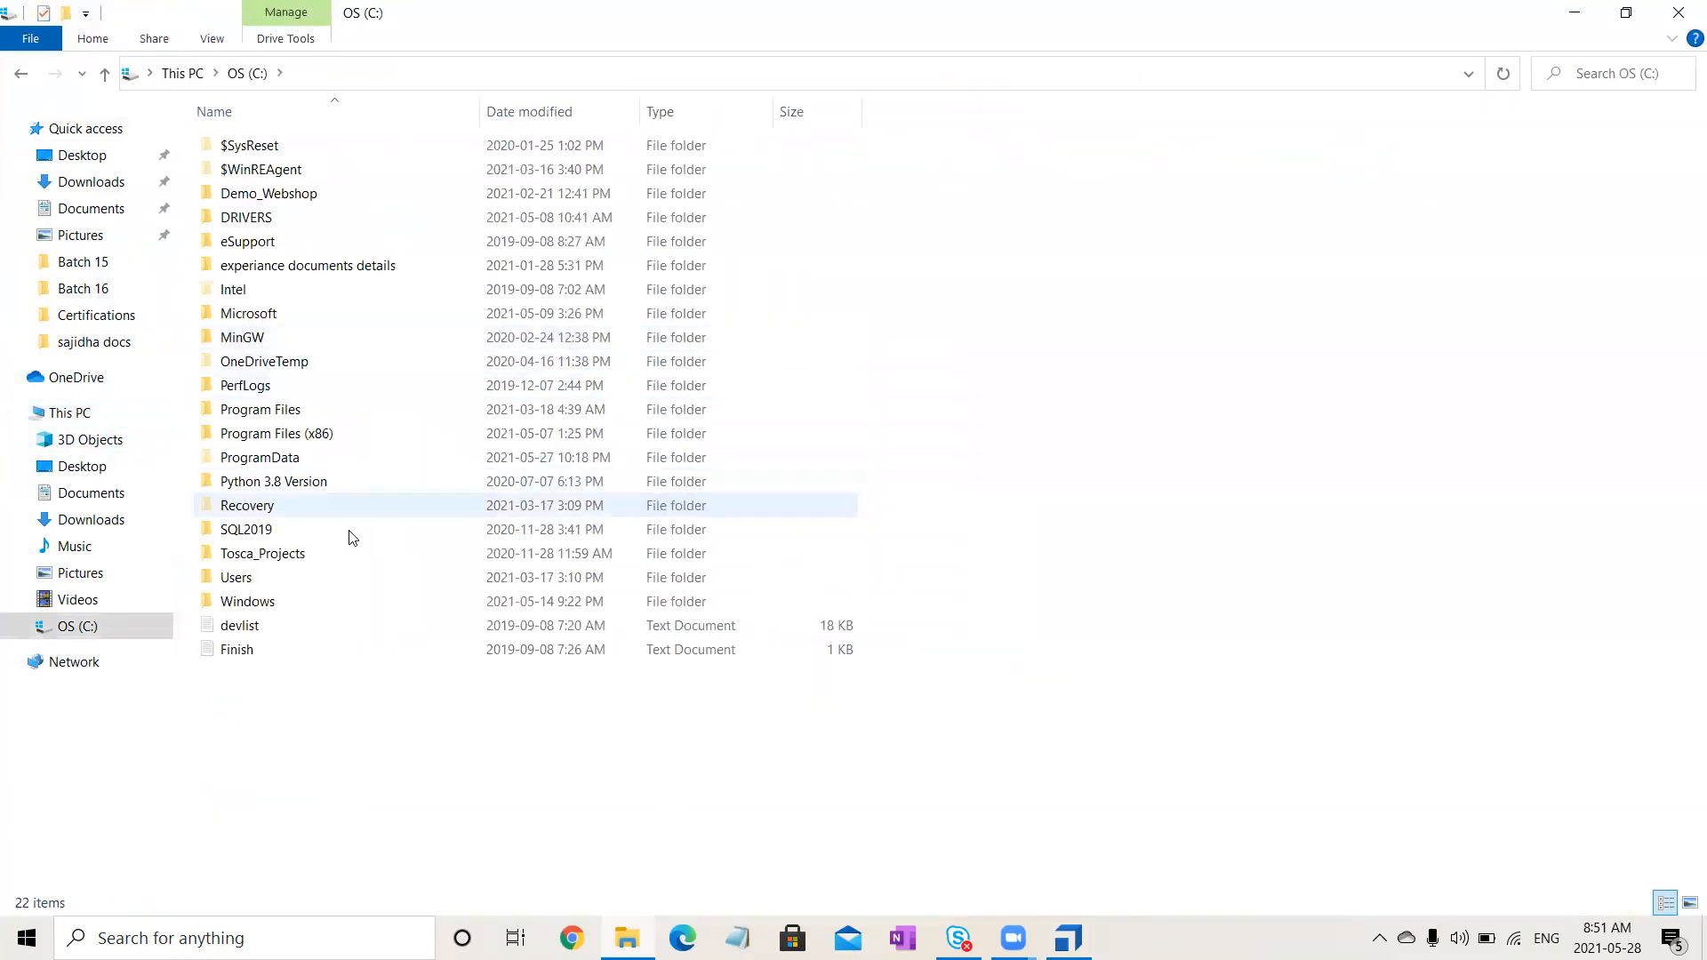
double_click(393, 558)
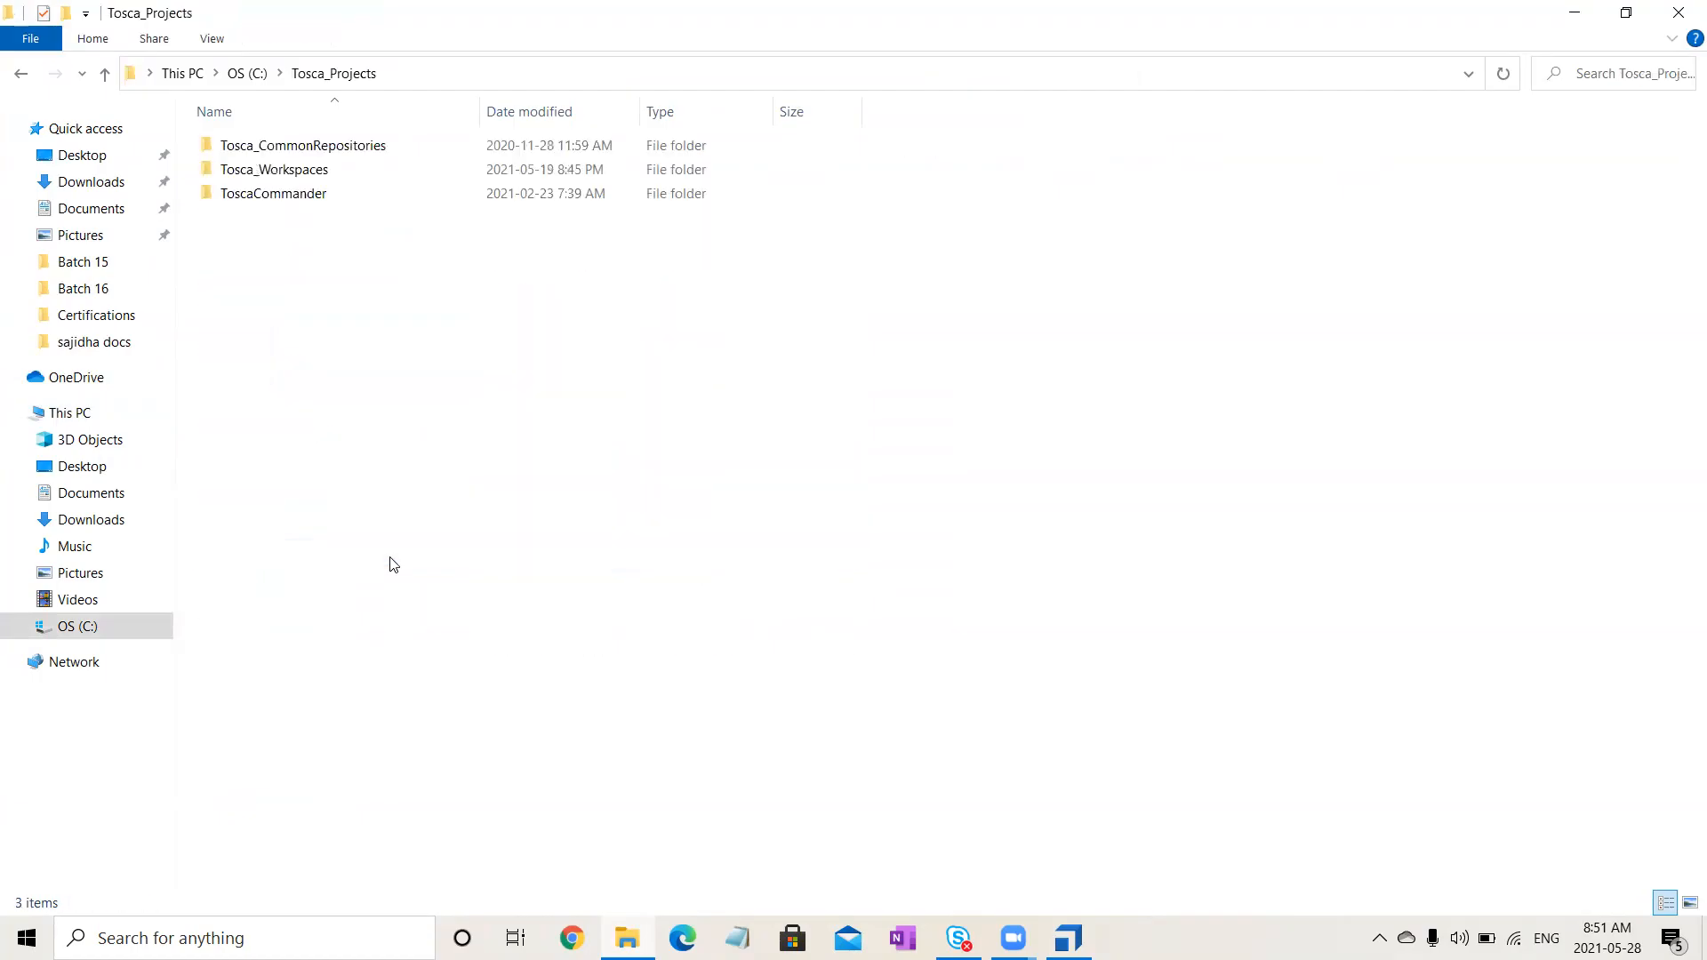
double_click(539, 201)
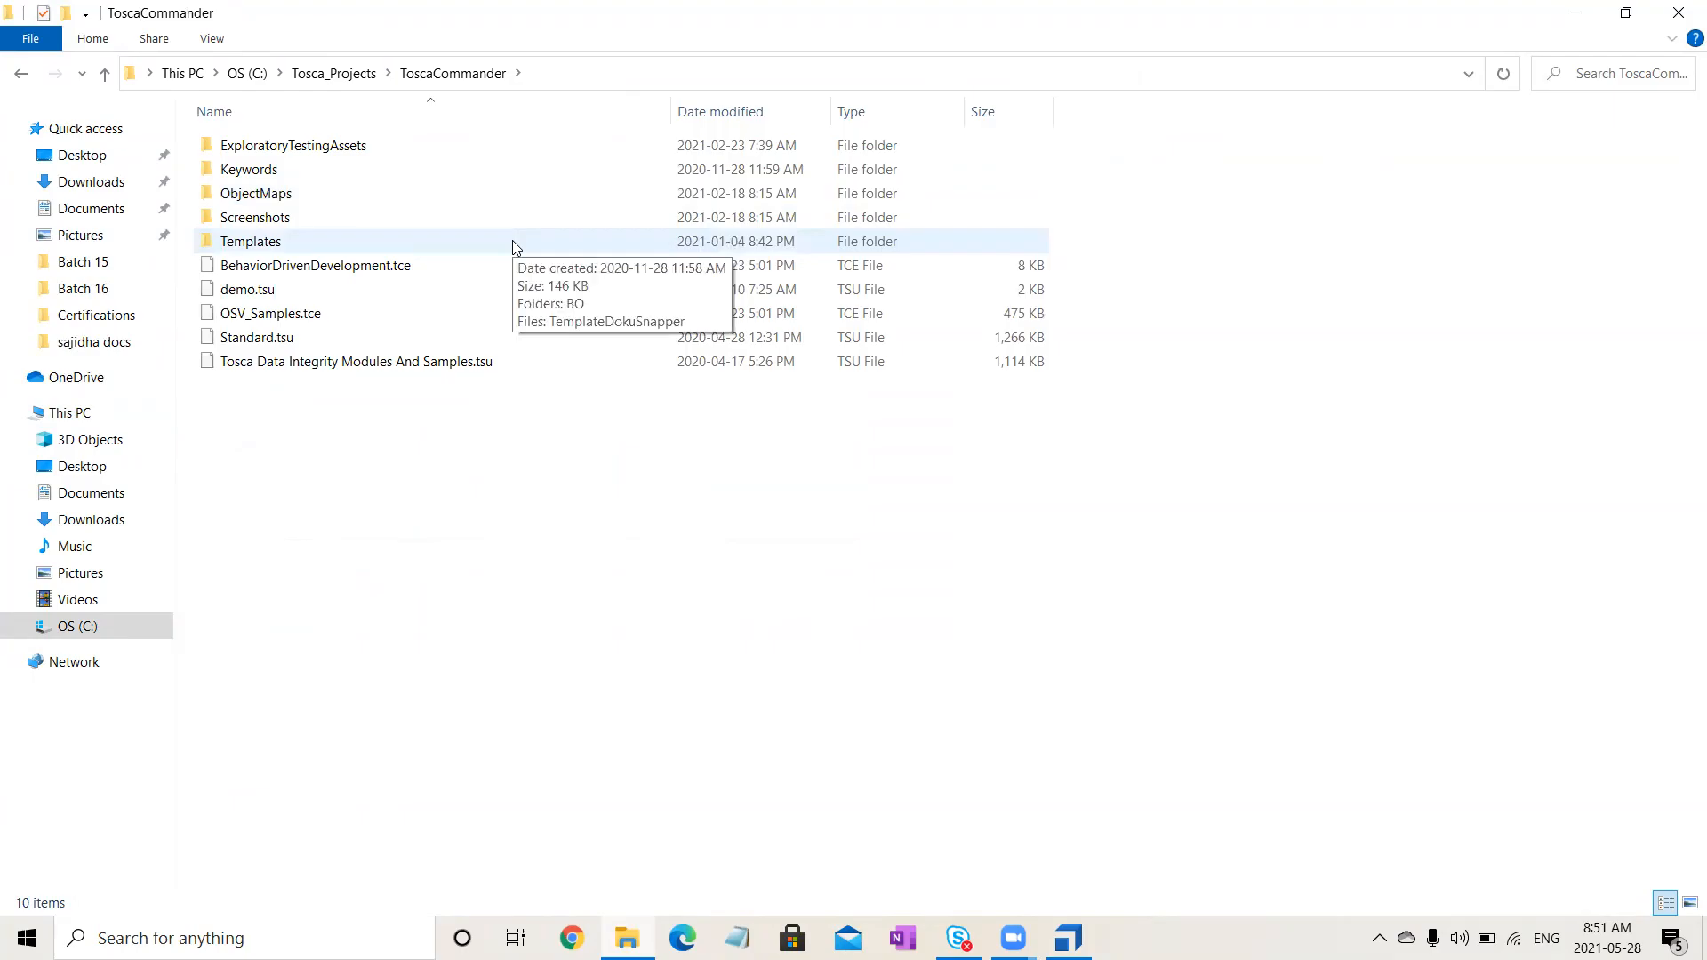
double_click(513, 242)
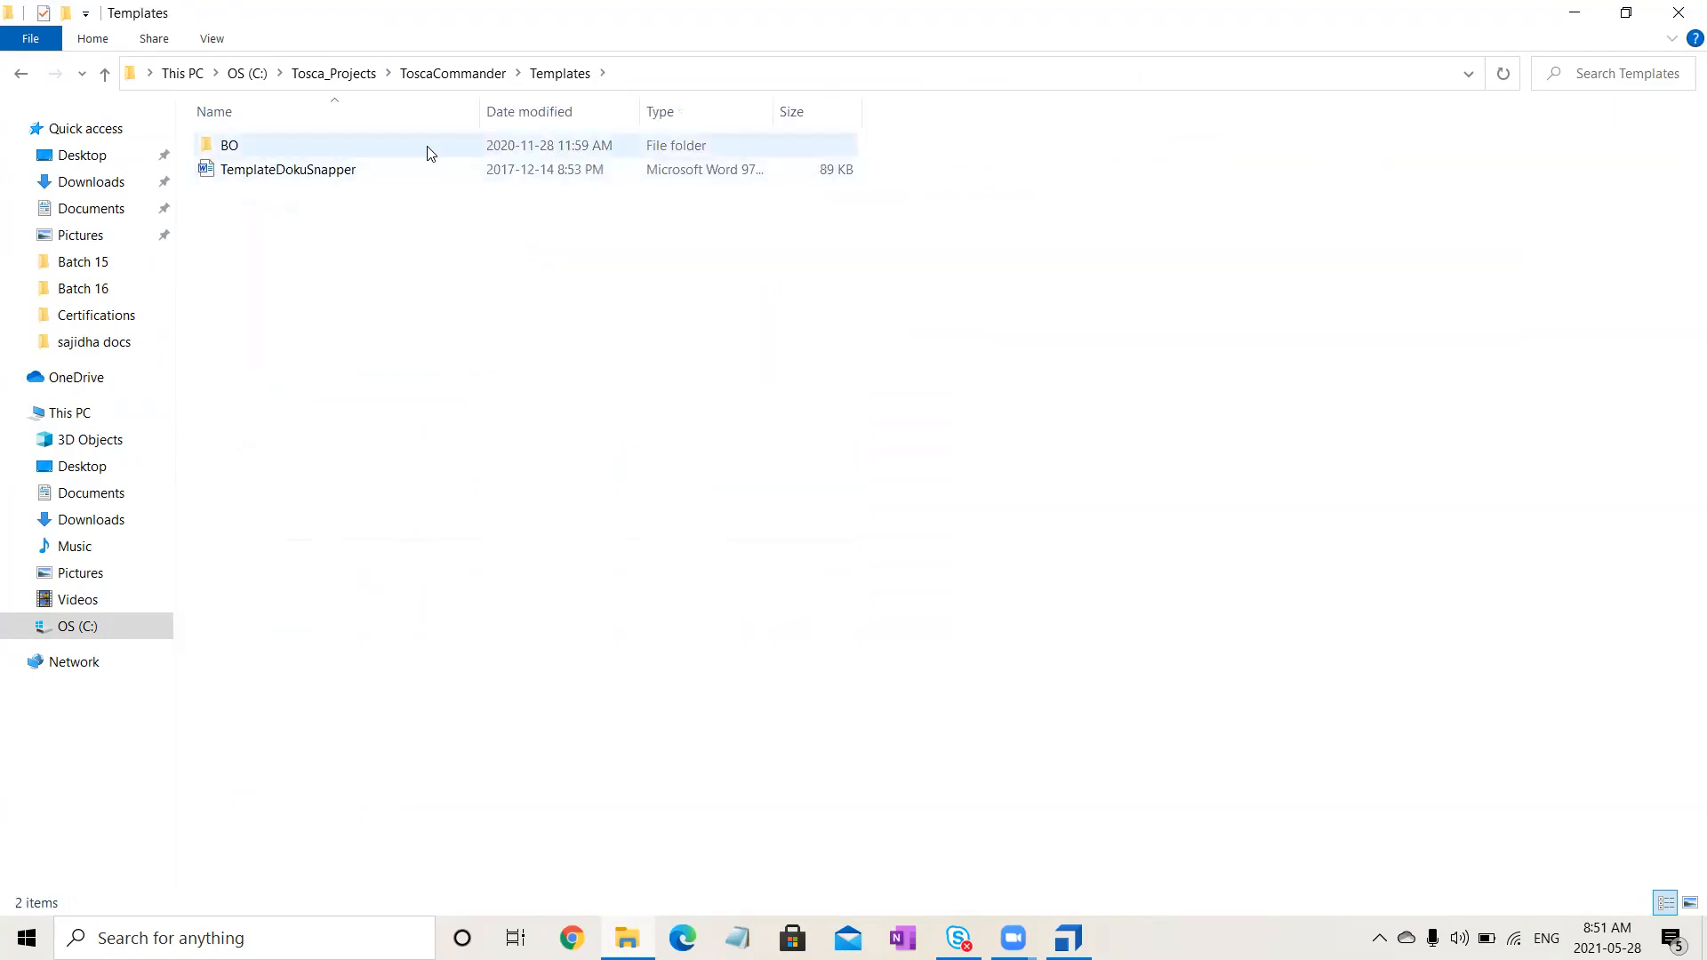
double_click(428, 153)
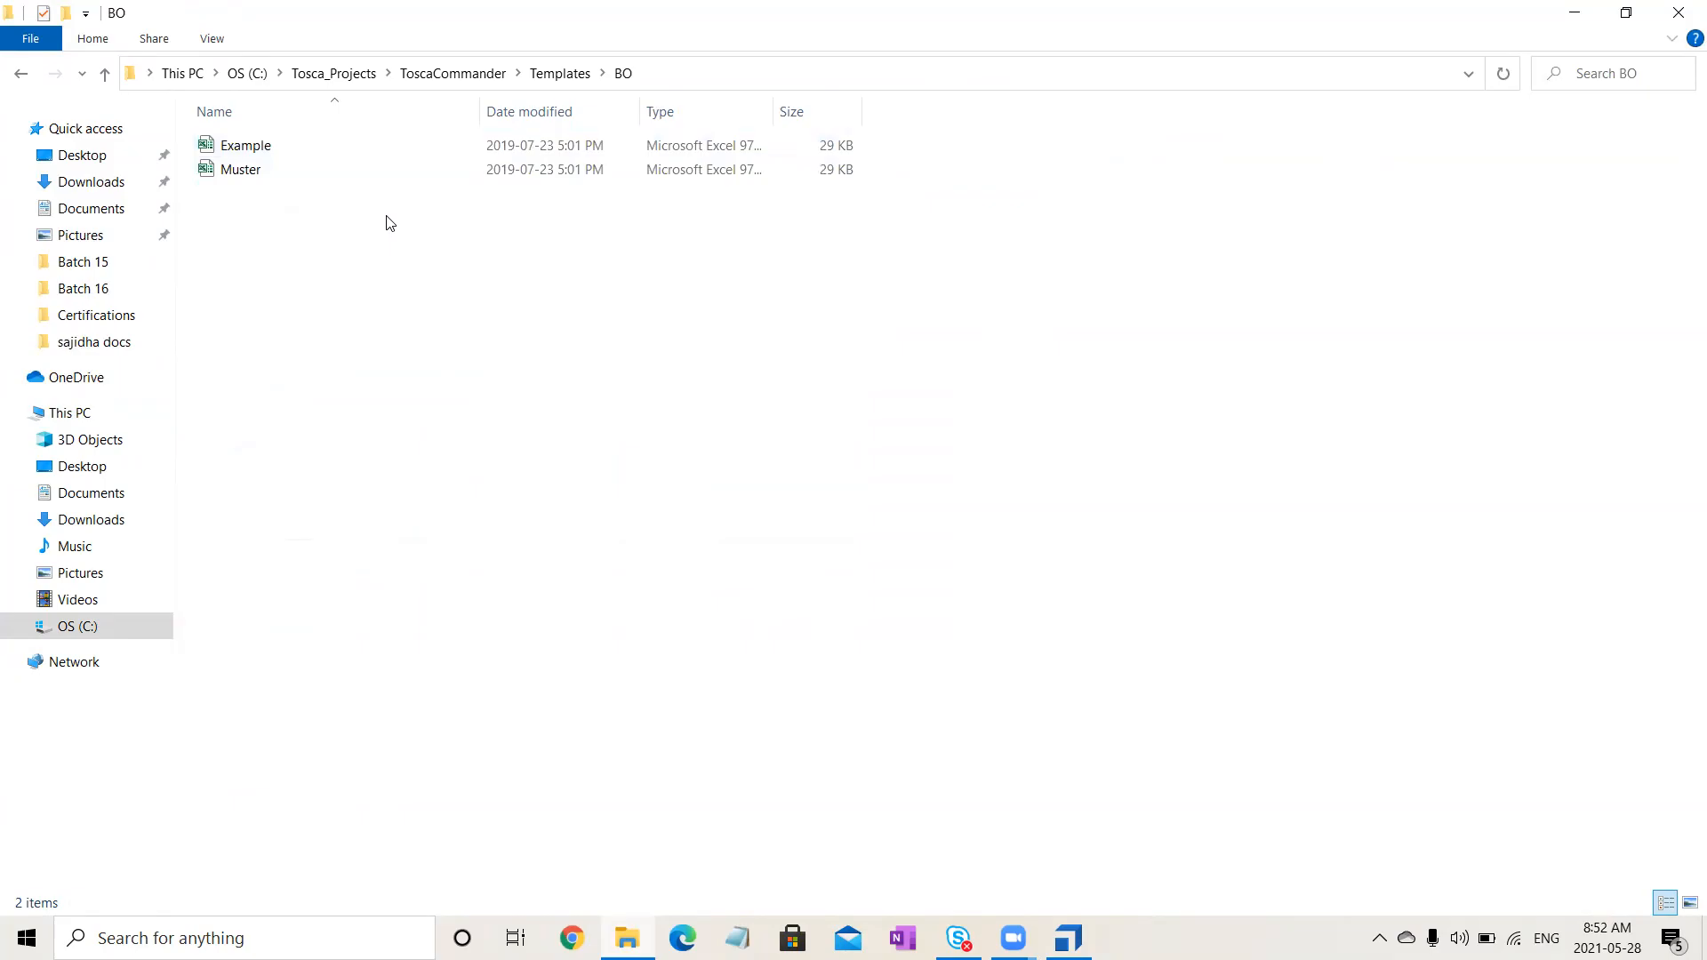
left_click(347, 159)
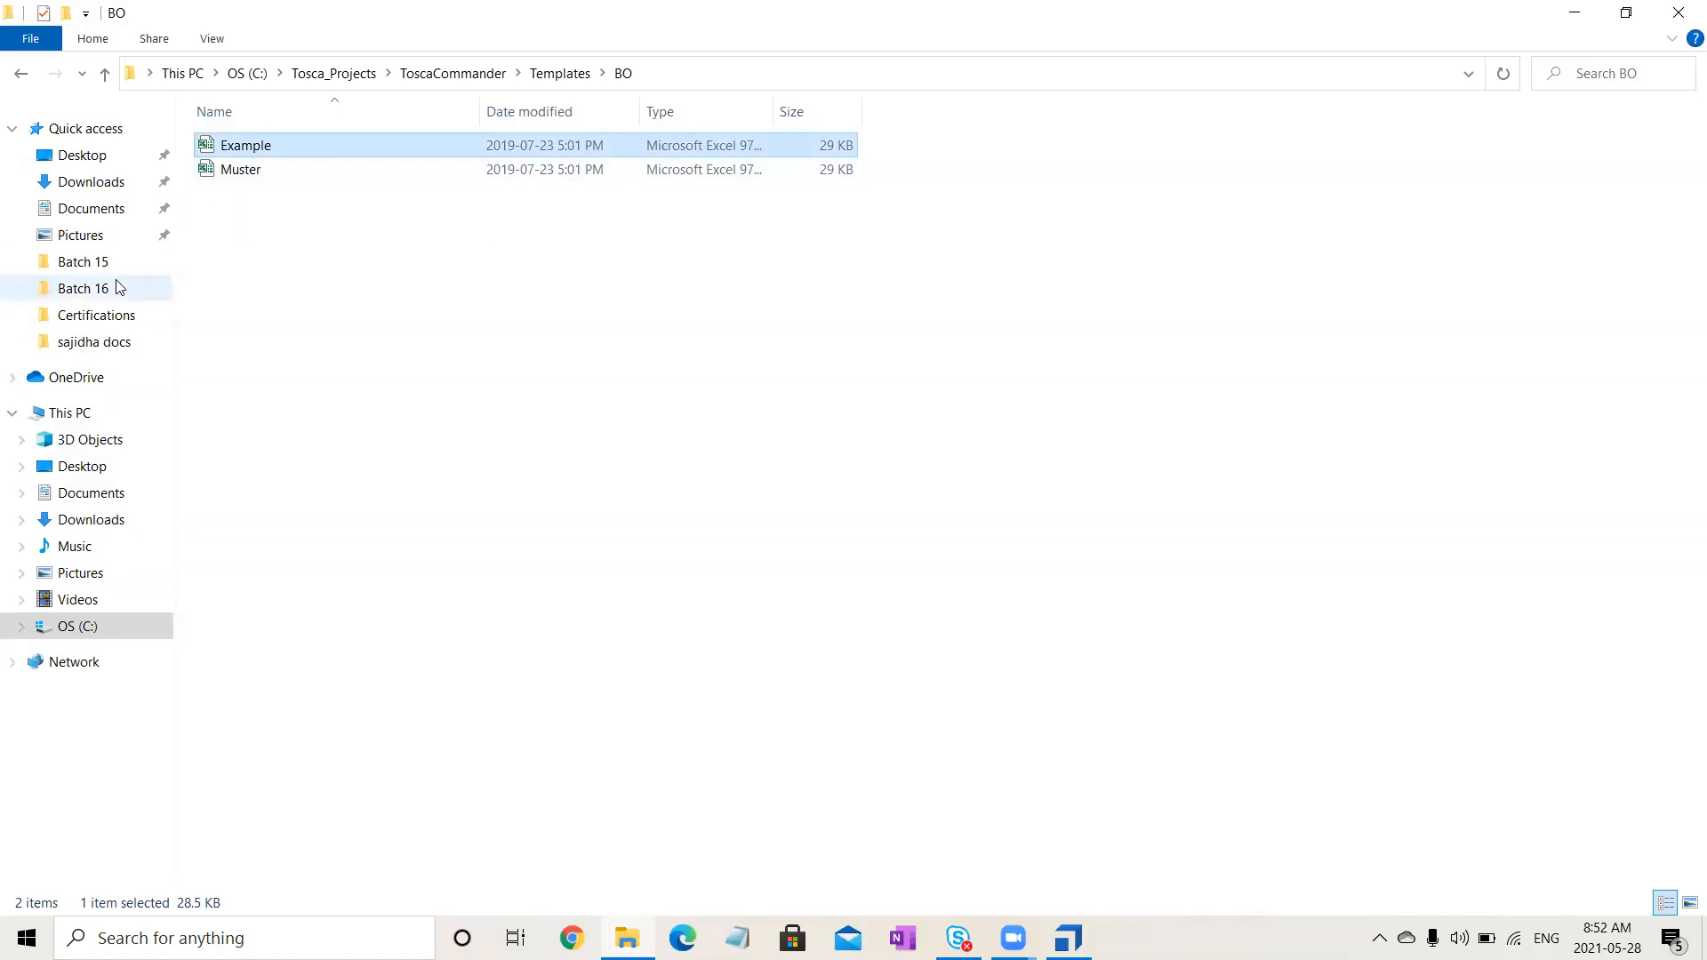
- Paste the Example Excel file into the Batch 15 folder
left_click(86, 282)
left_click(89, 264)
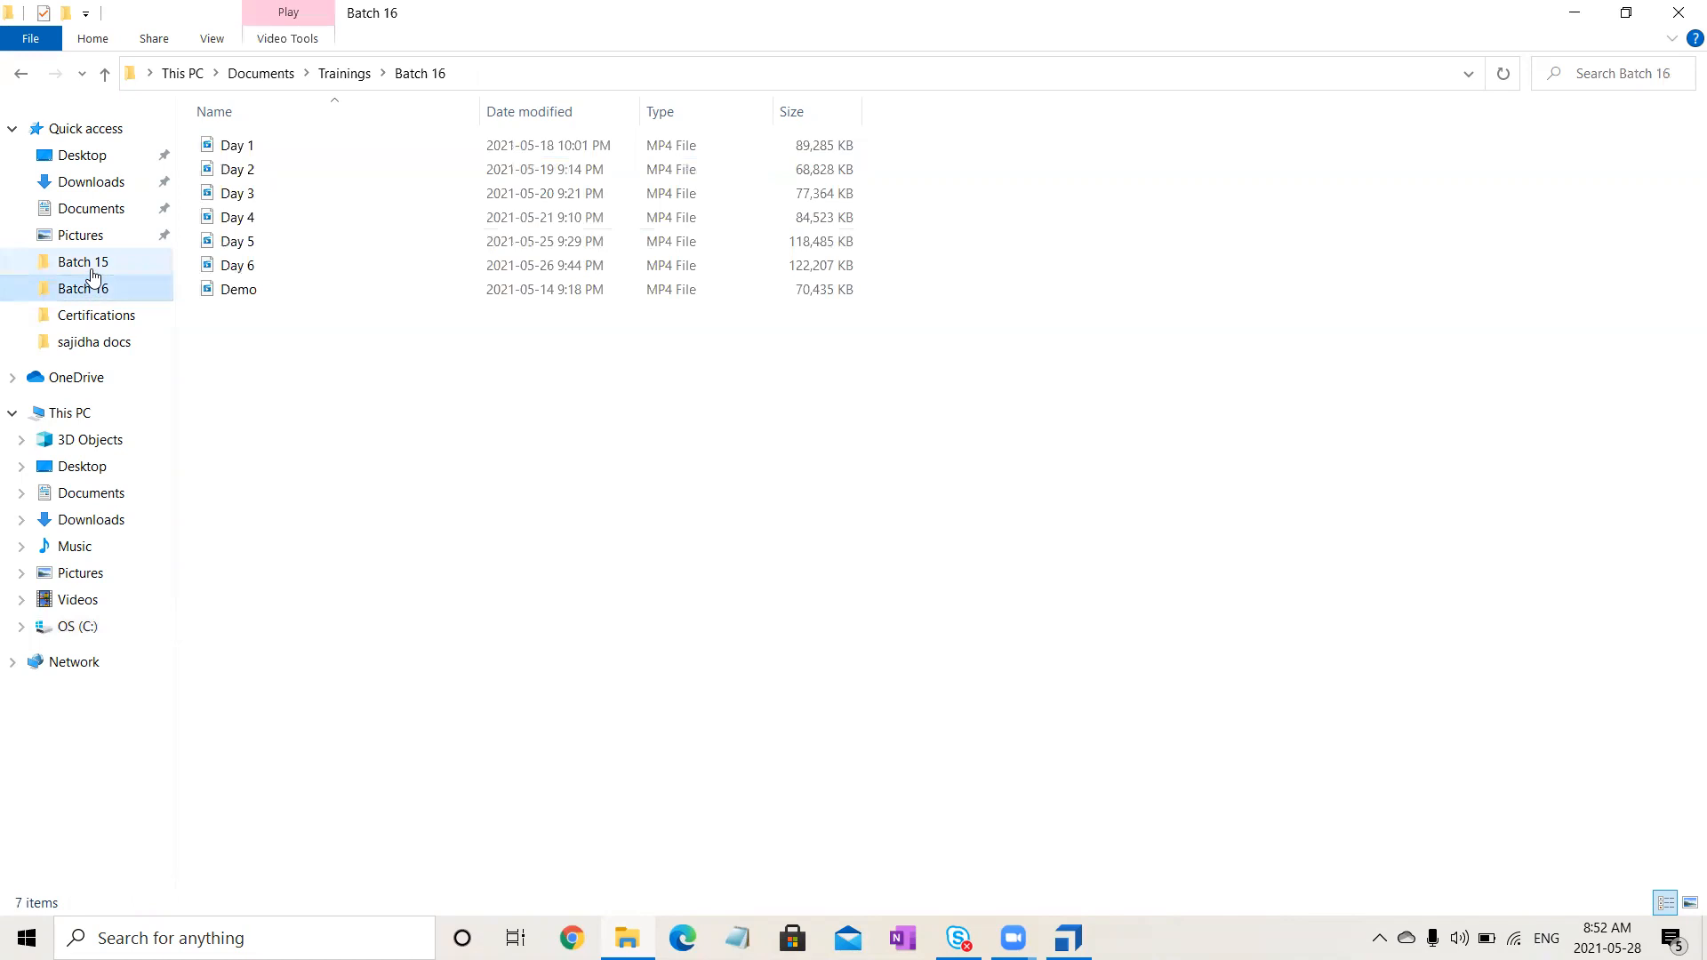
left_click(558, 593)
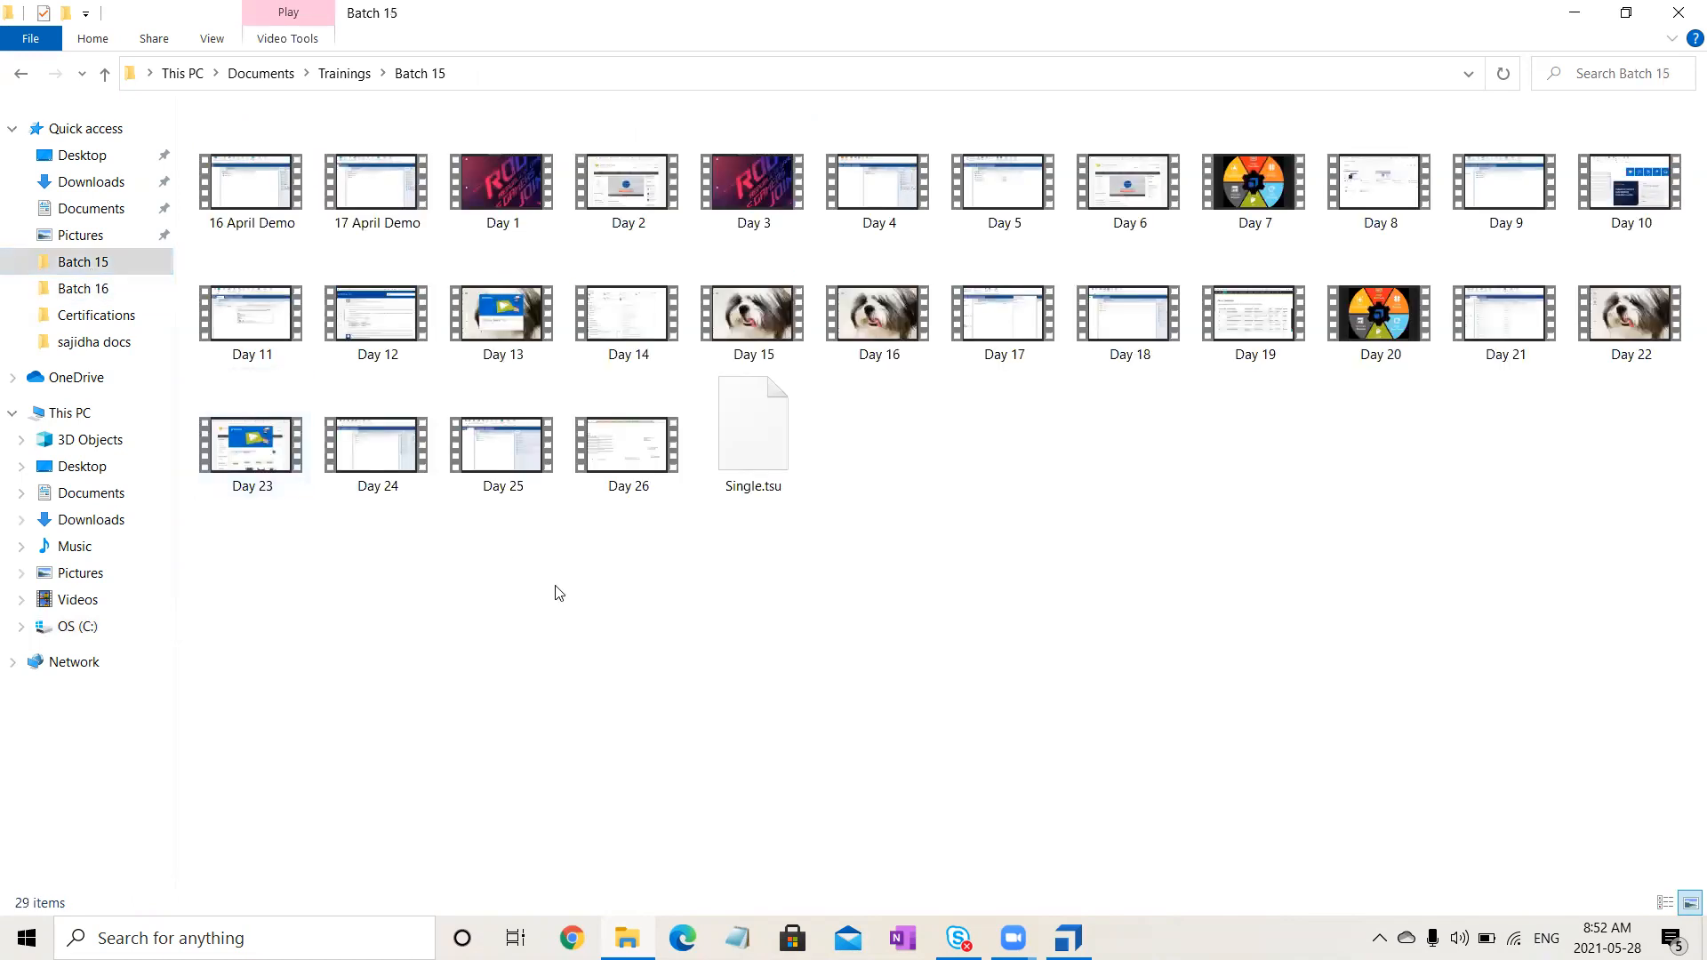
key("ctrl+v")
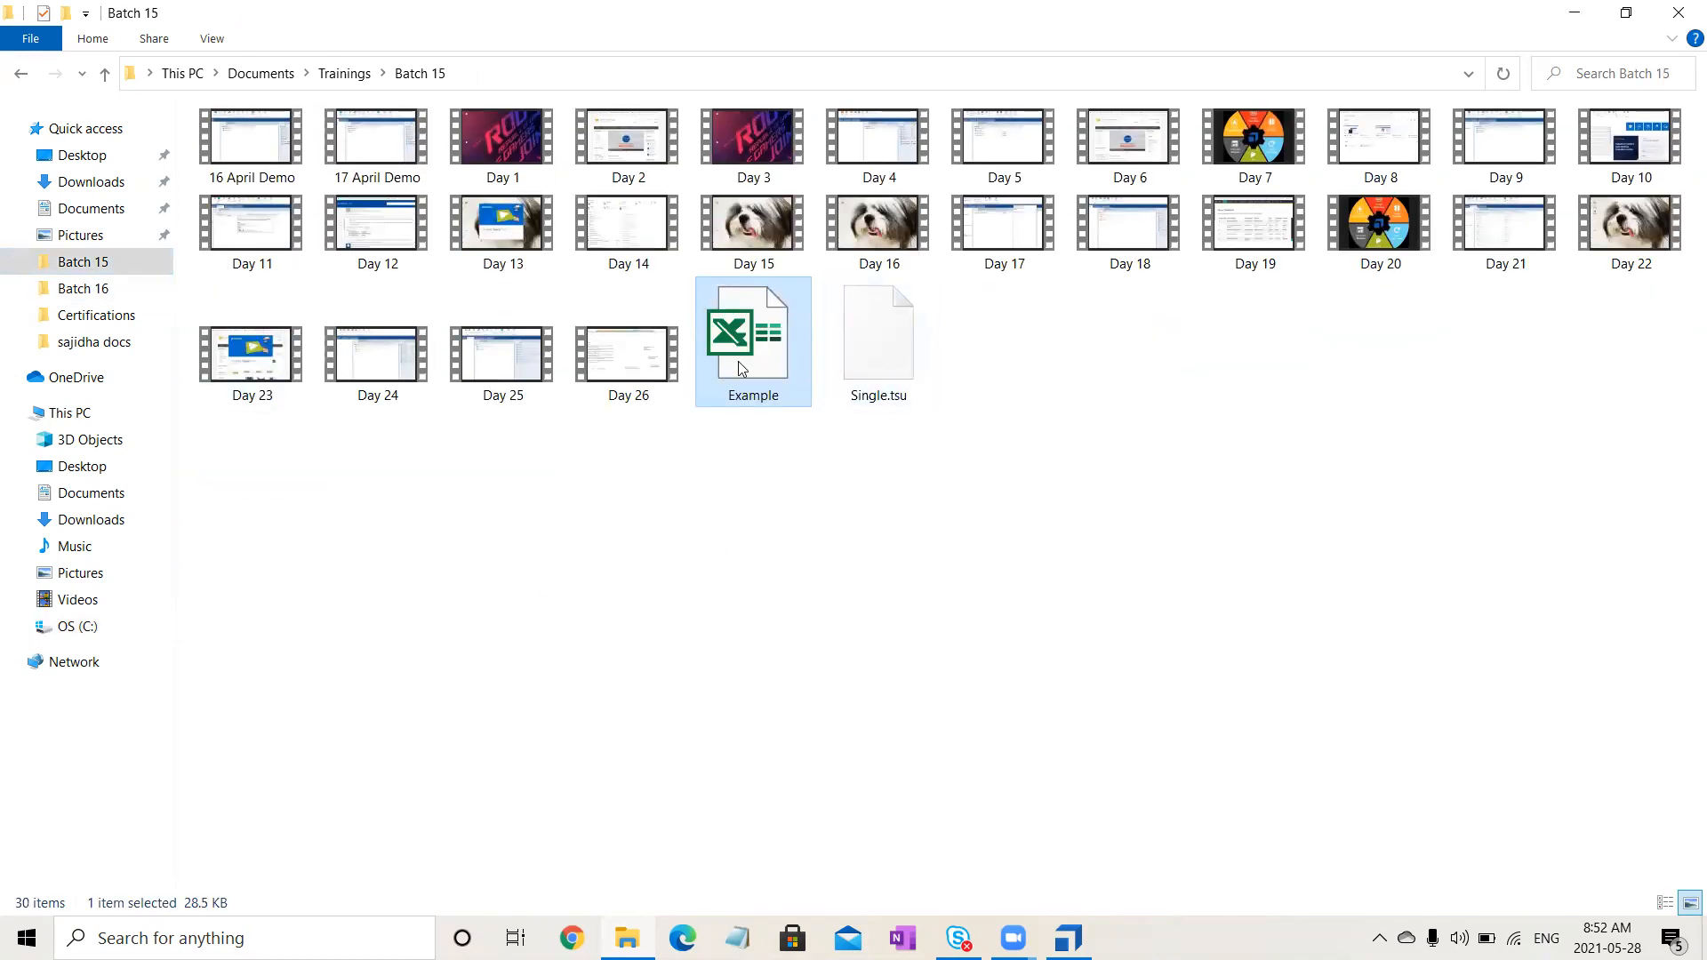
- Rename the pasted copy to Login and open it in Excel
key("F2")
type("ExcelT")
type("mplate")
key("BackSpace")
key("BackSpace")
key("BackSpace")
key("BackSpace")
key("BackSpace")
key("BackSpace")
key("BackSpace")
key("BackSpace")
key("BackSpace")
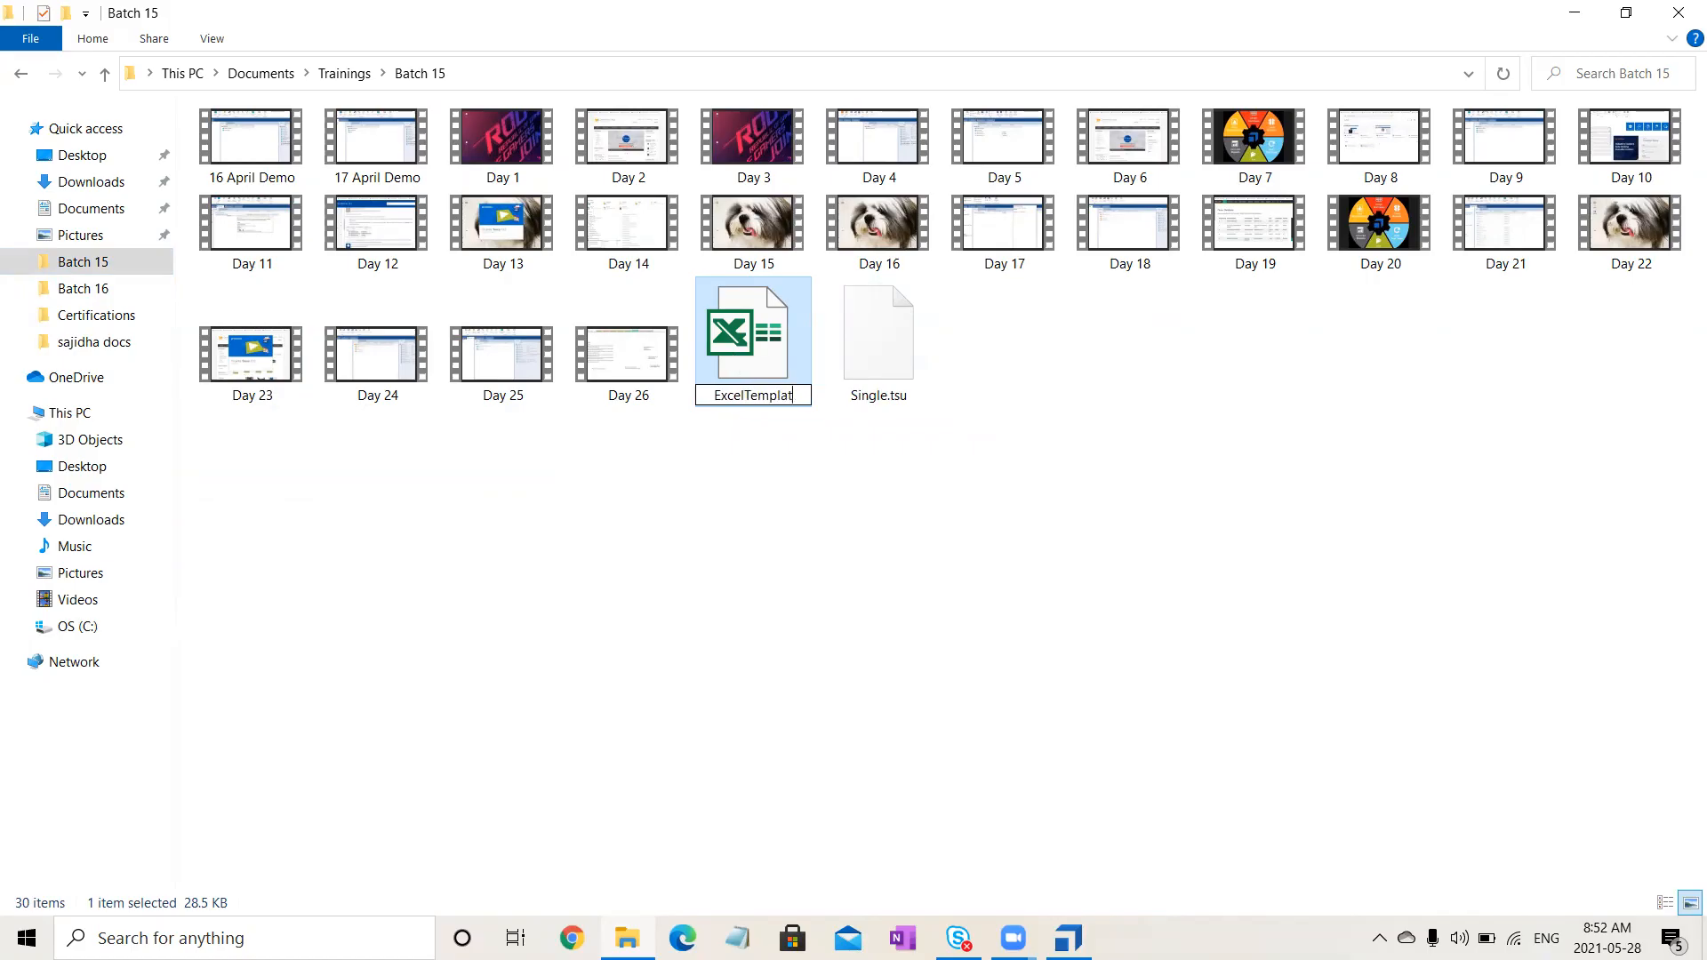
key("BackSpace")
key("BackSpace")
key("BackSpace")
key("BackSpace")
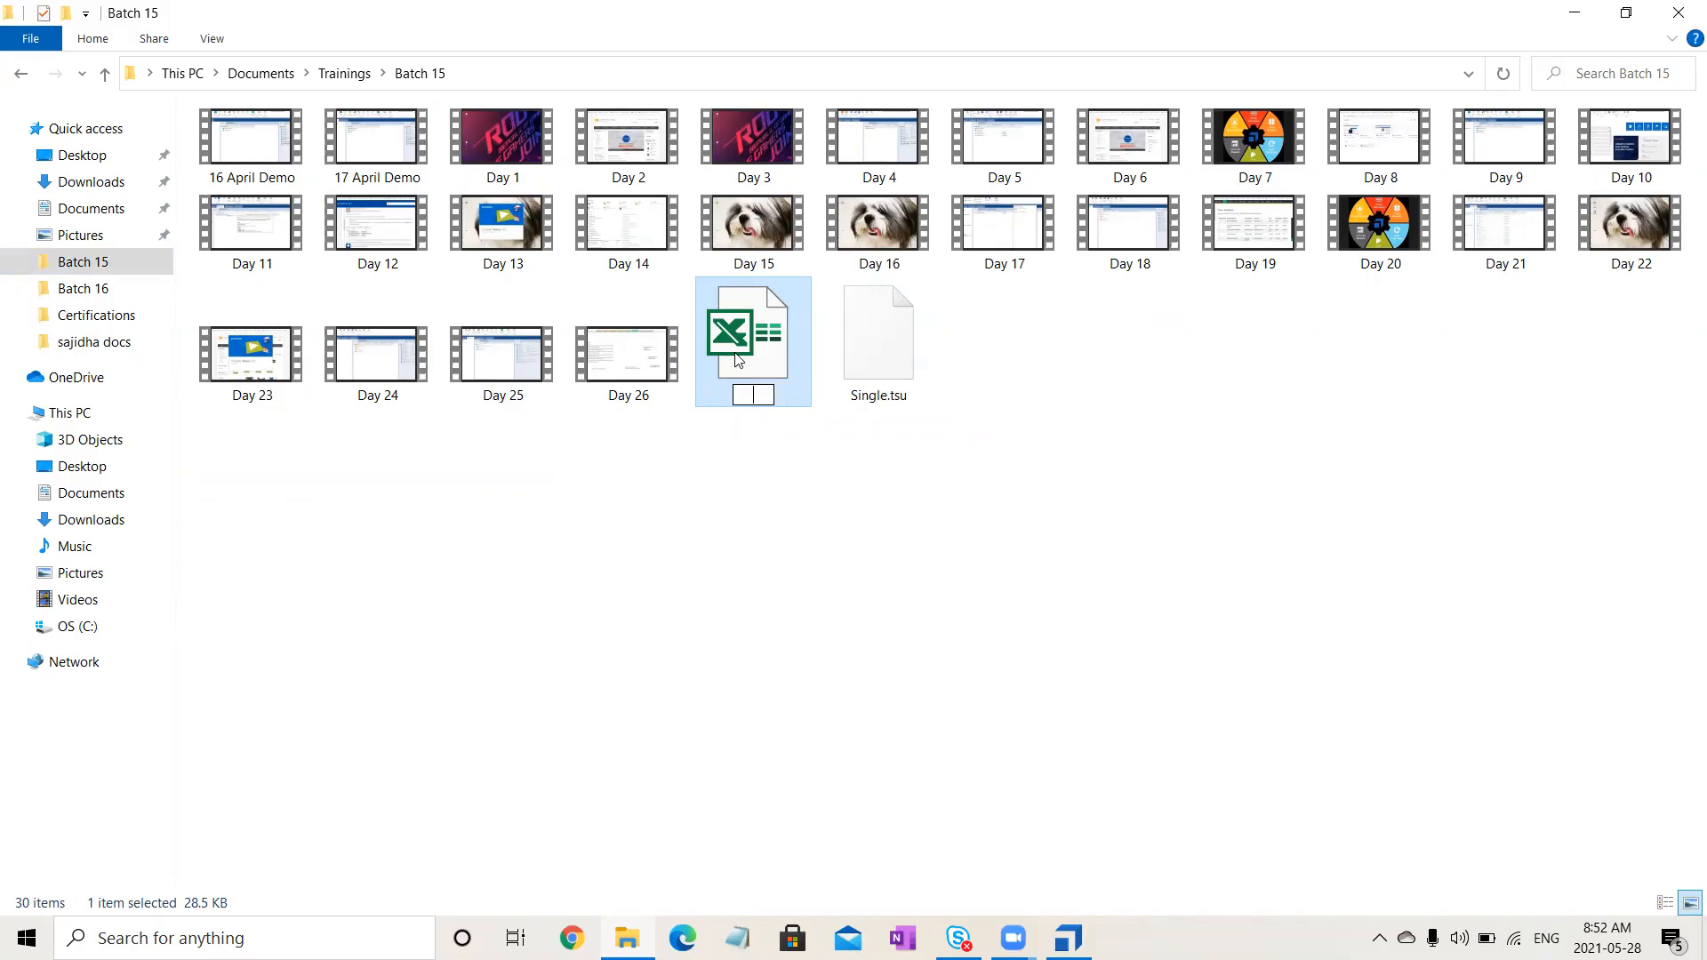
type("Login")
key("Return")
double_click(736, 359)
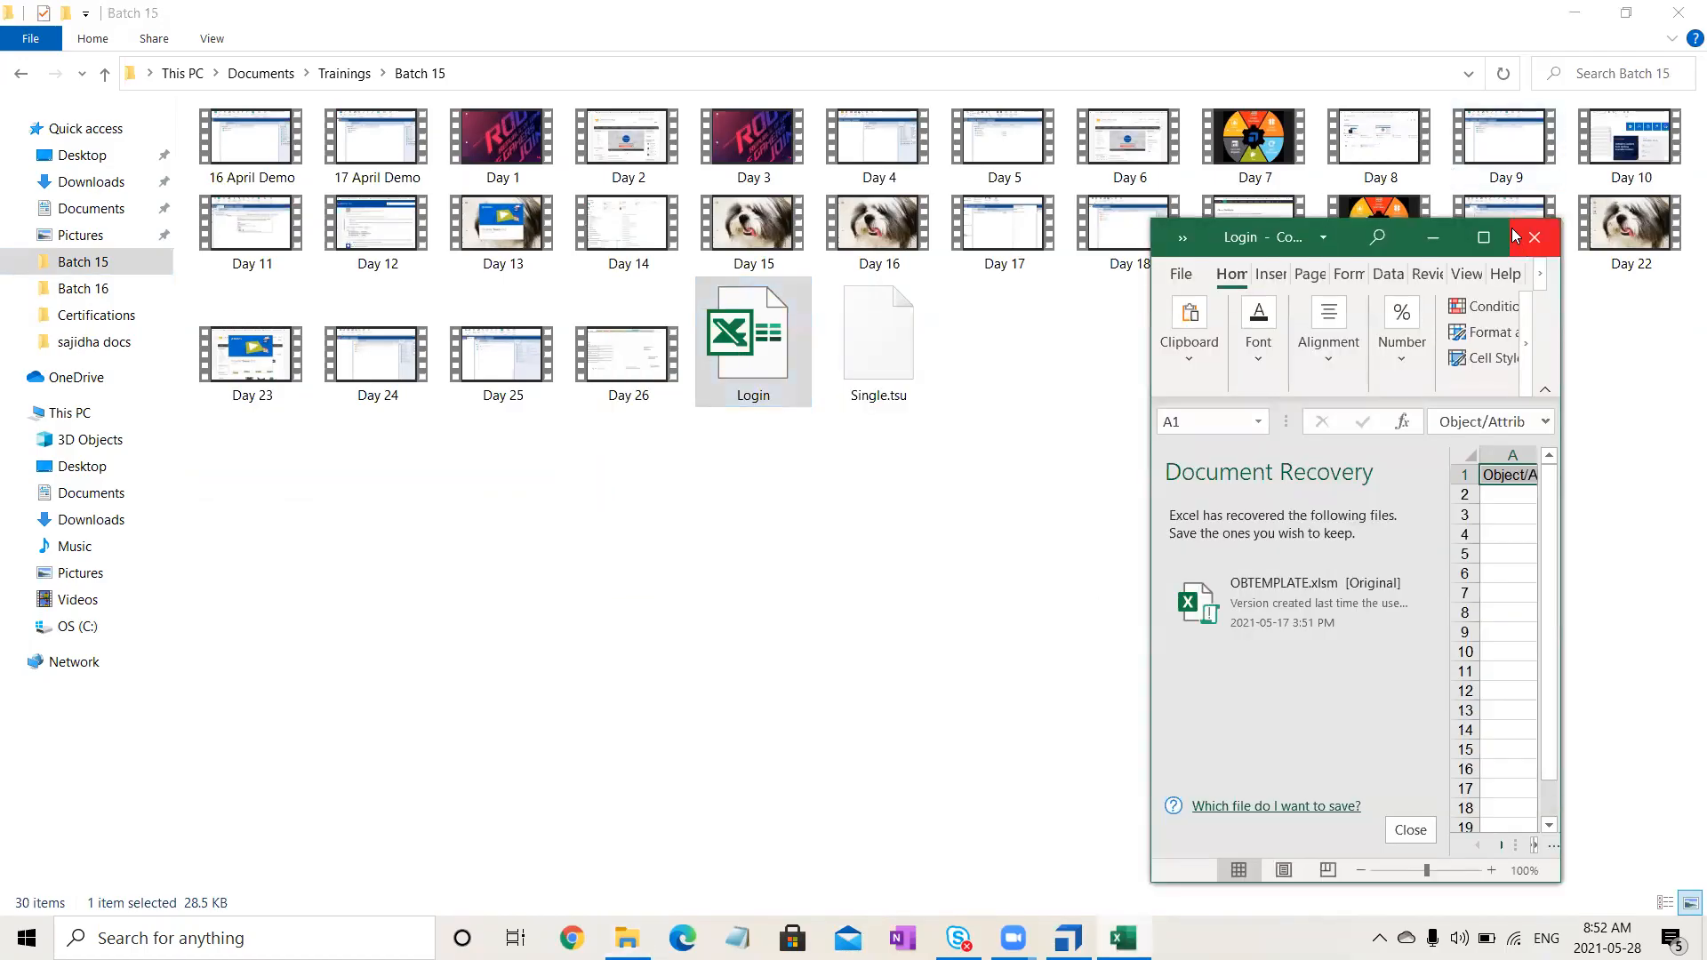
- Maximize the Login workbook, close Document Recovery, and review its Object/Attribute, Domain and TC_001 headings
left_click(1483, 236)
left_click(258, 863)
left_click(83, 316)
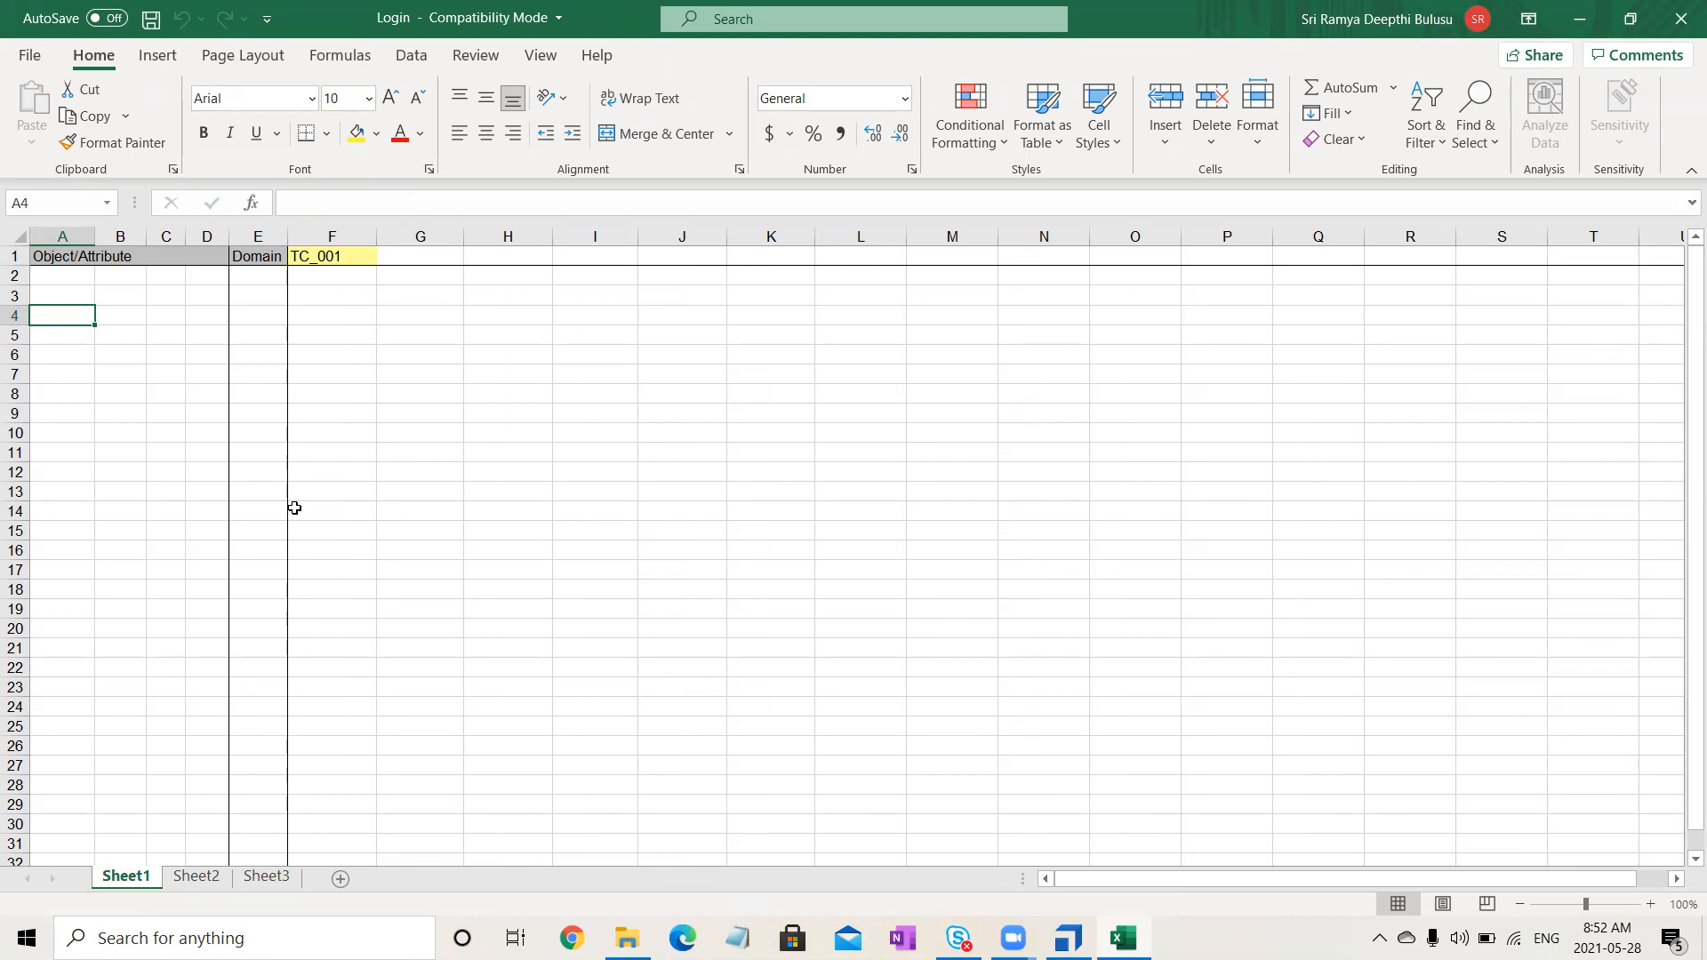
left_click_drag(80, 276, 46, 707)
left_click_drag(343, 250, 944, 252)
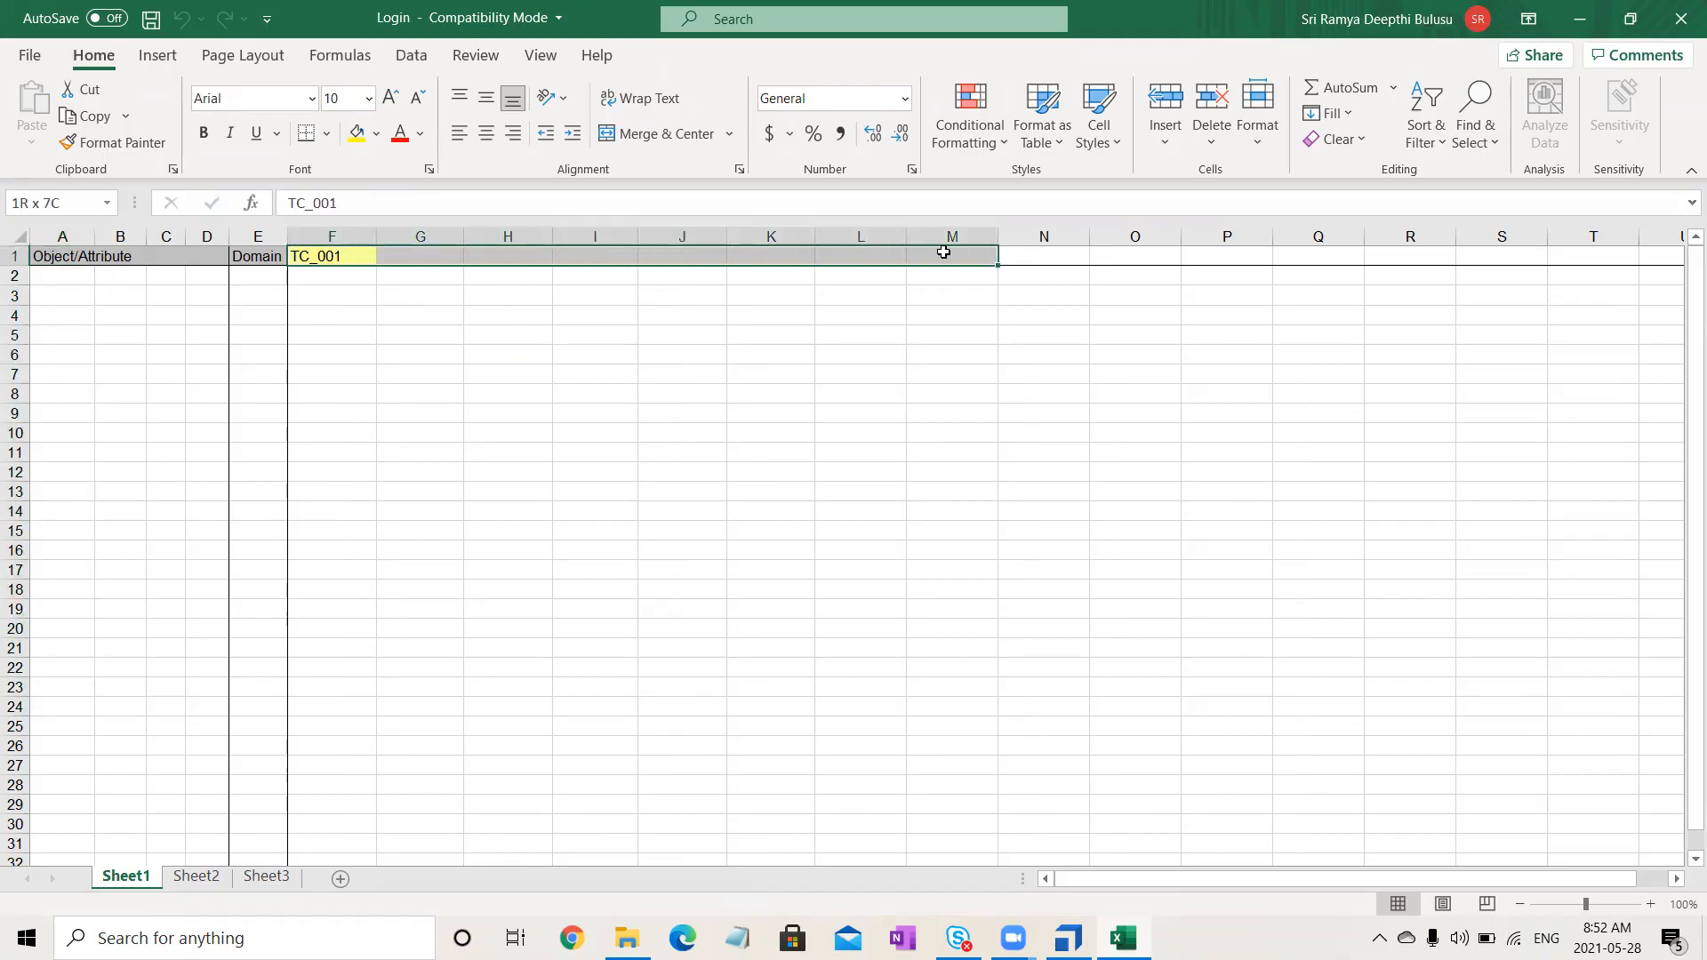
left_click_drag(297, 294, 346, 591)
left_click_drag(476, 589, 973, 632)
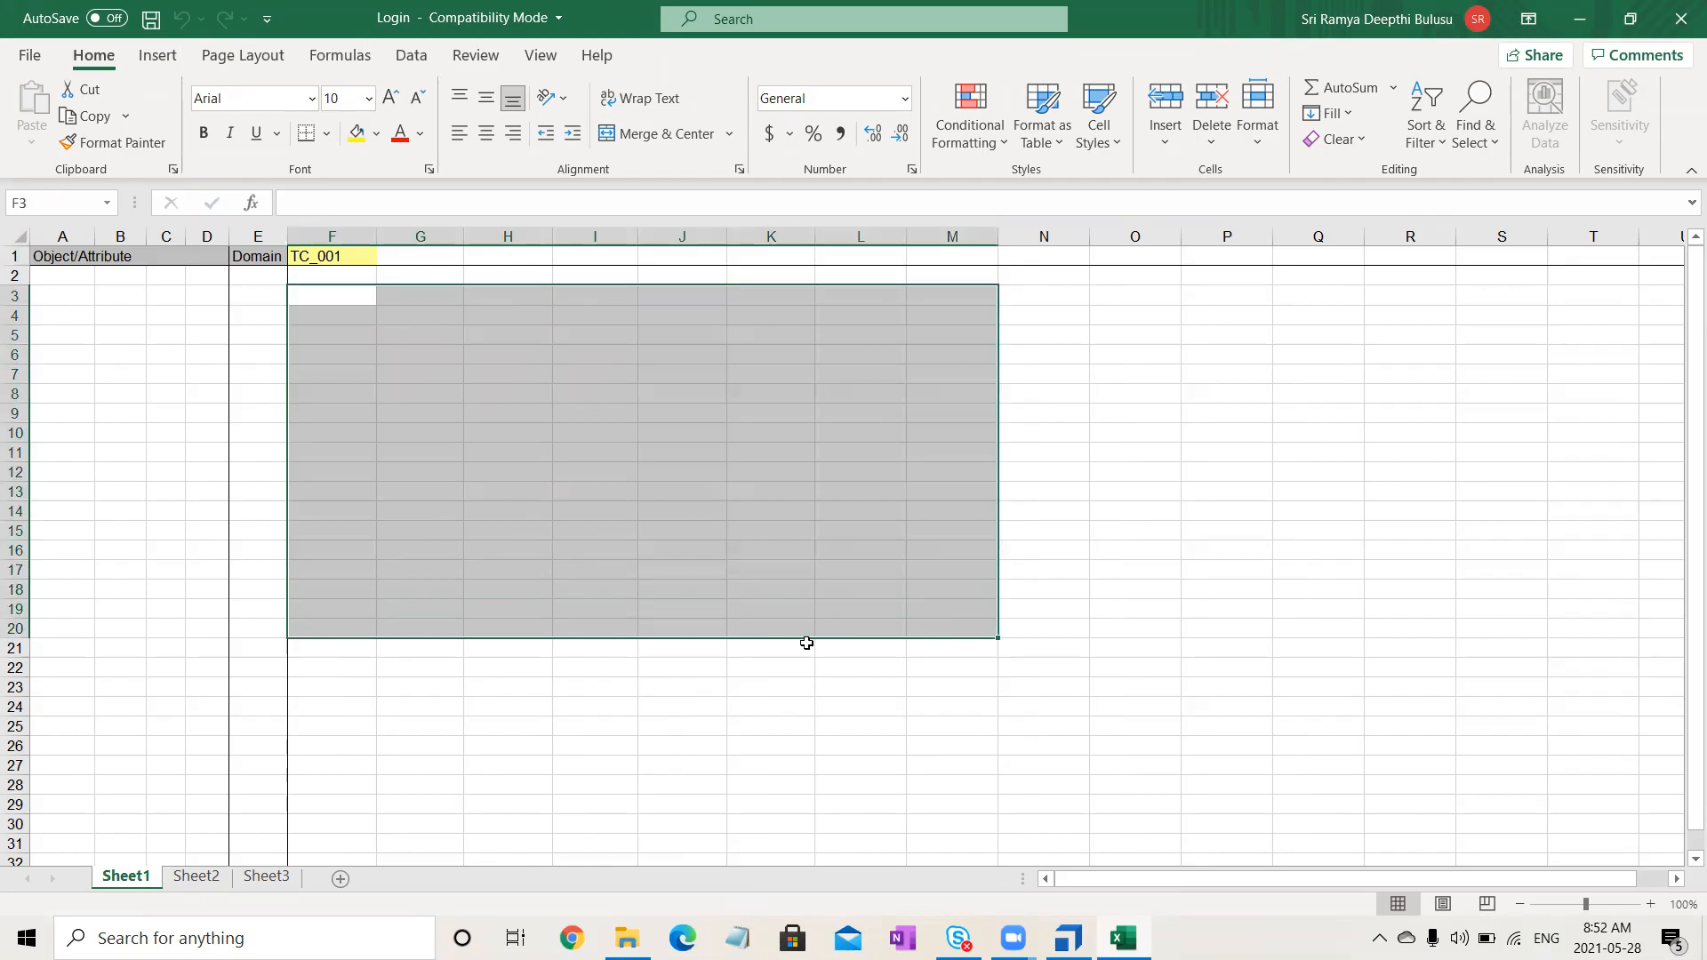
left_click(451, 744)
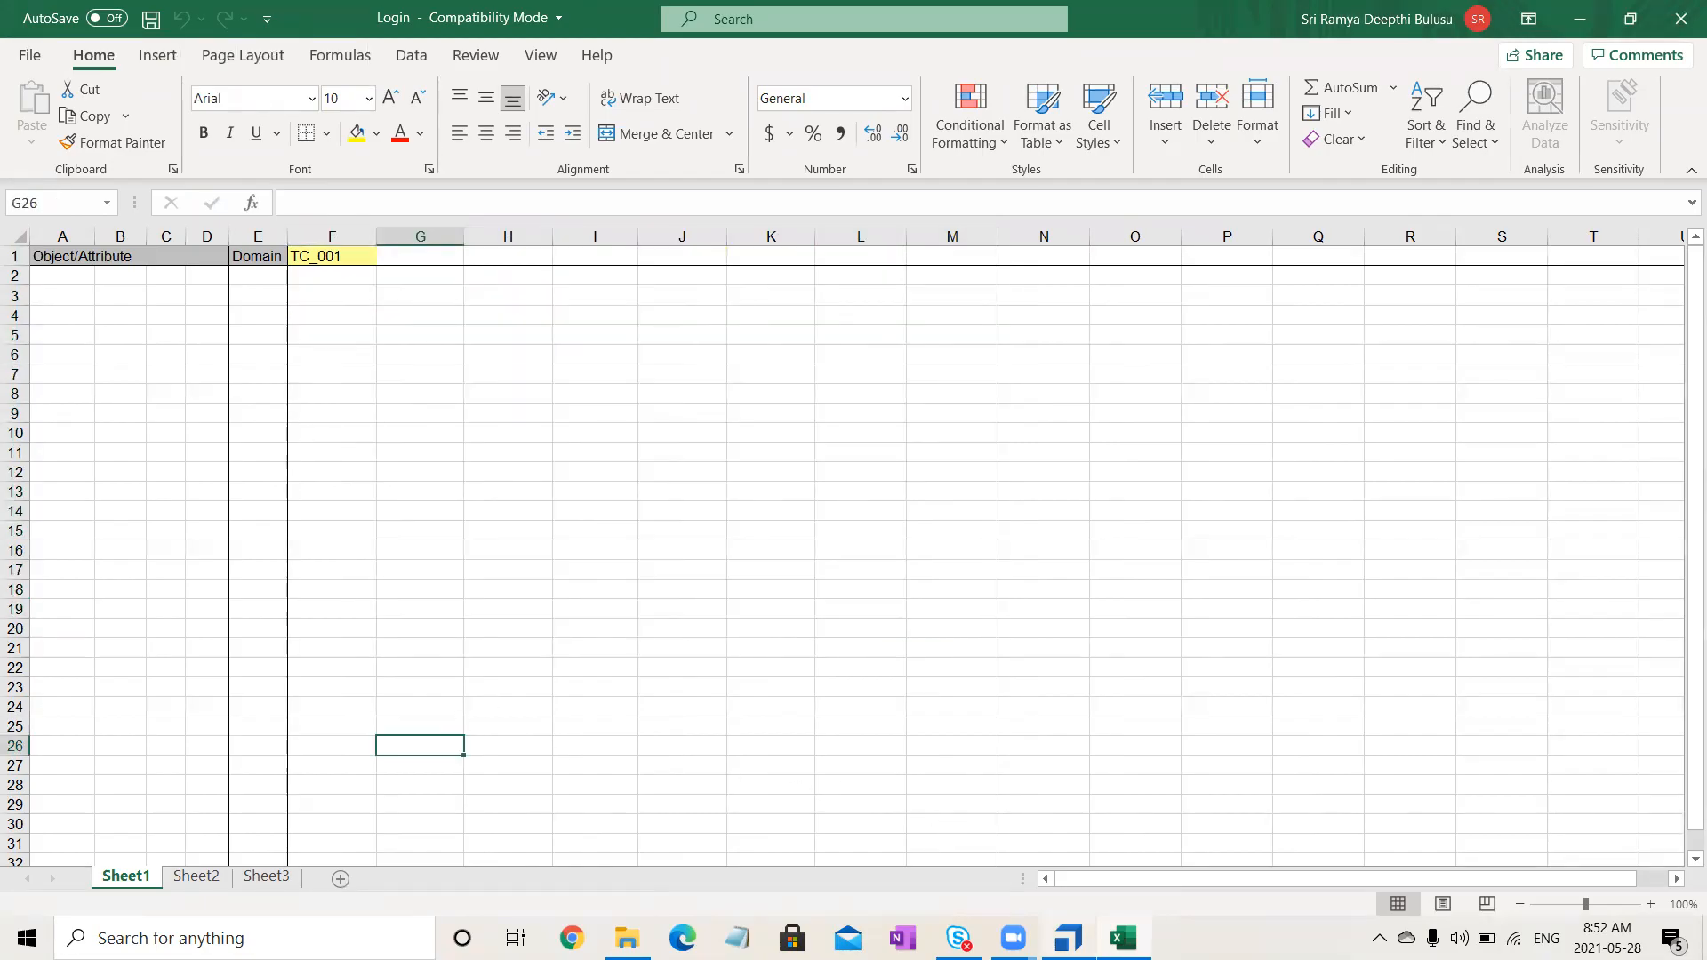
left_click(1068, 938)
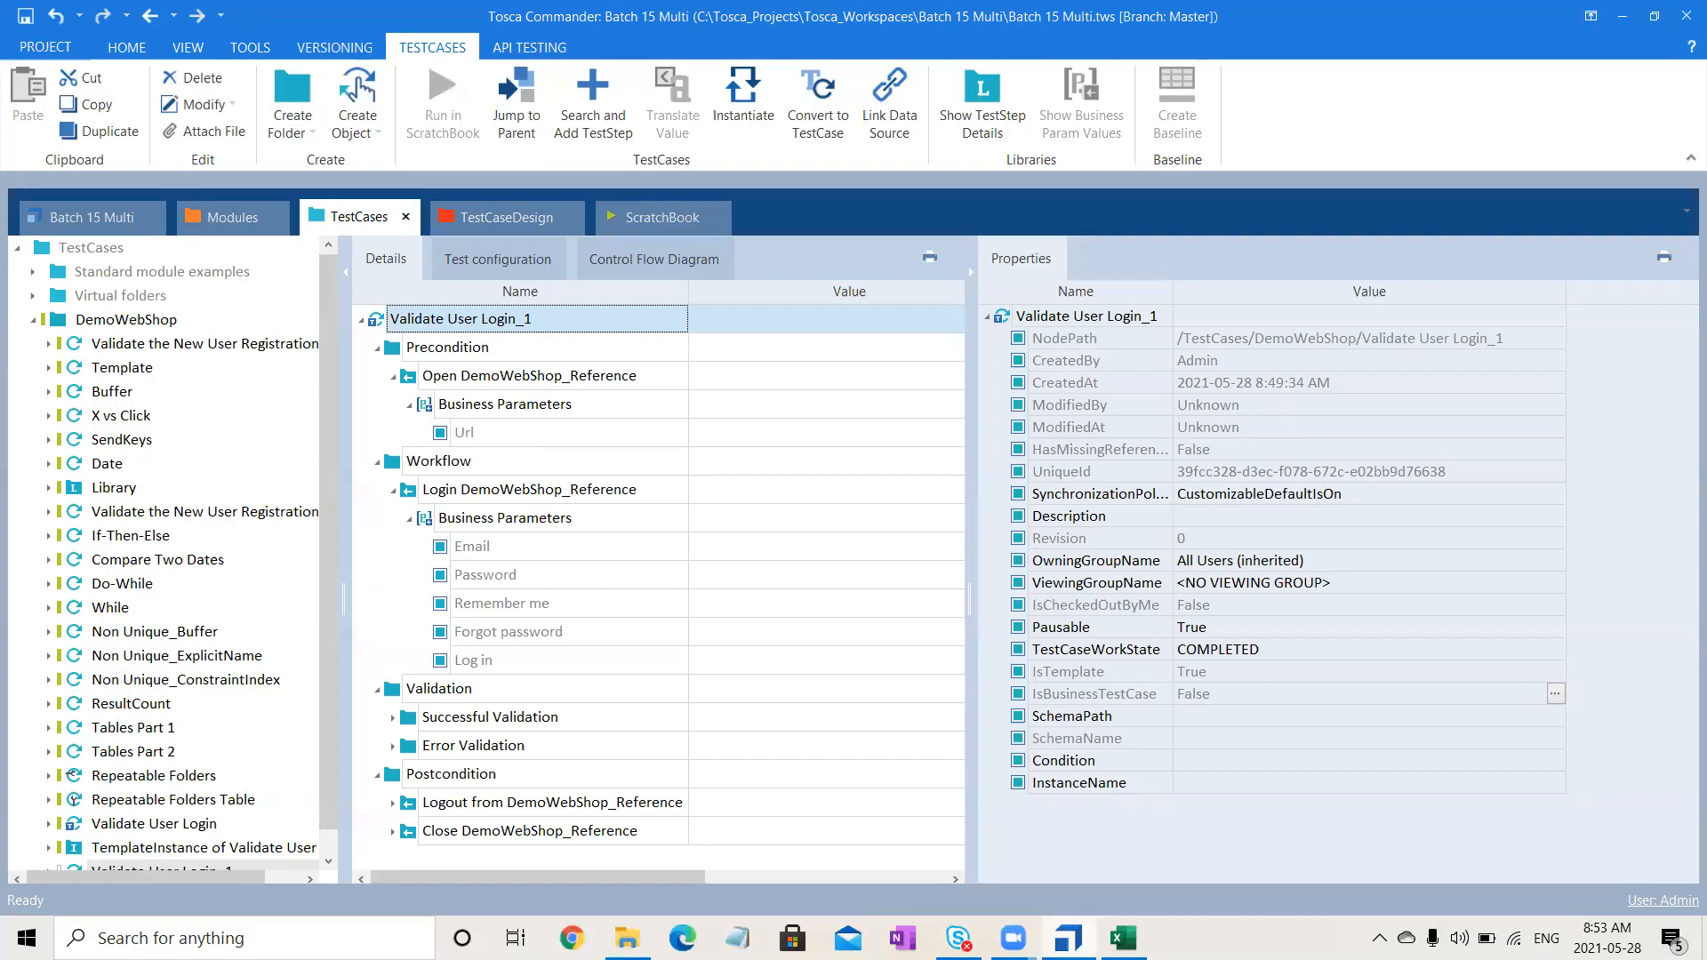
- Enter Url in cell A2 of the Login sheet, under Object/Attribute
left_click(1123, 937)
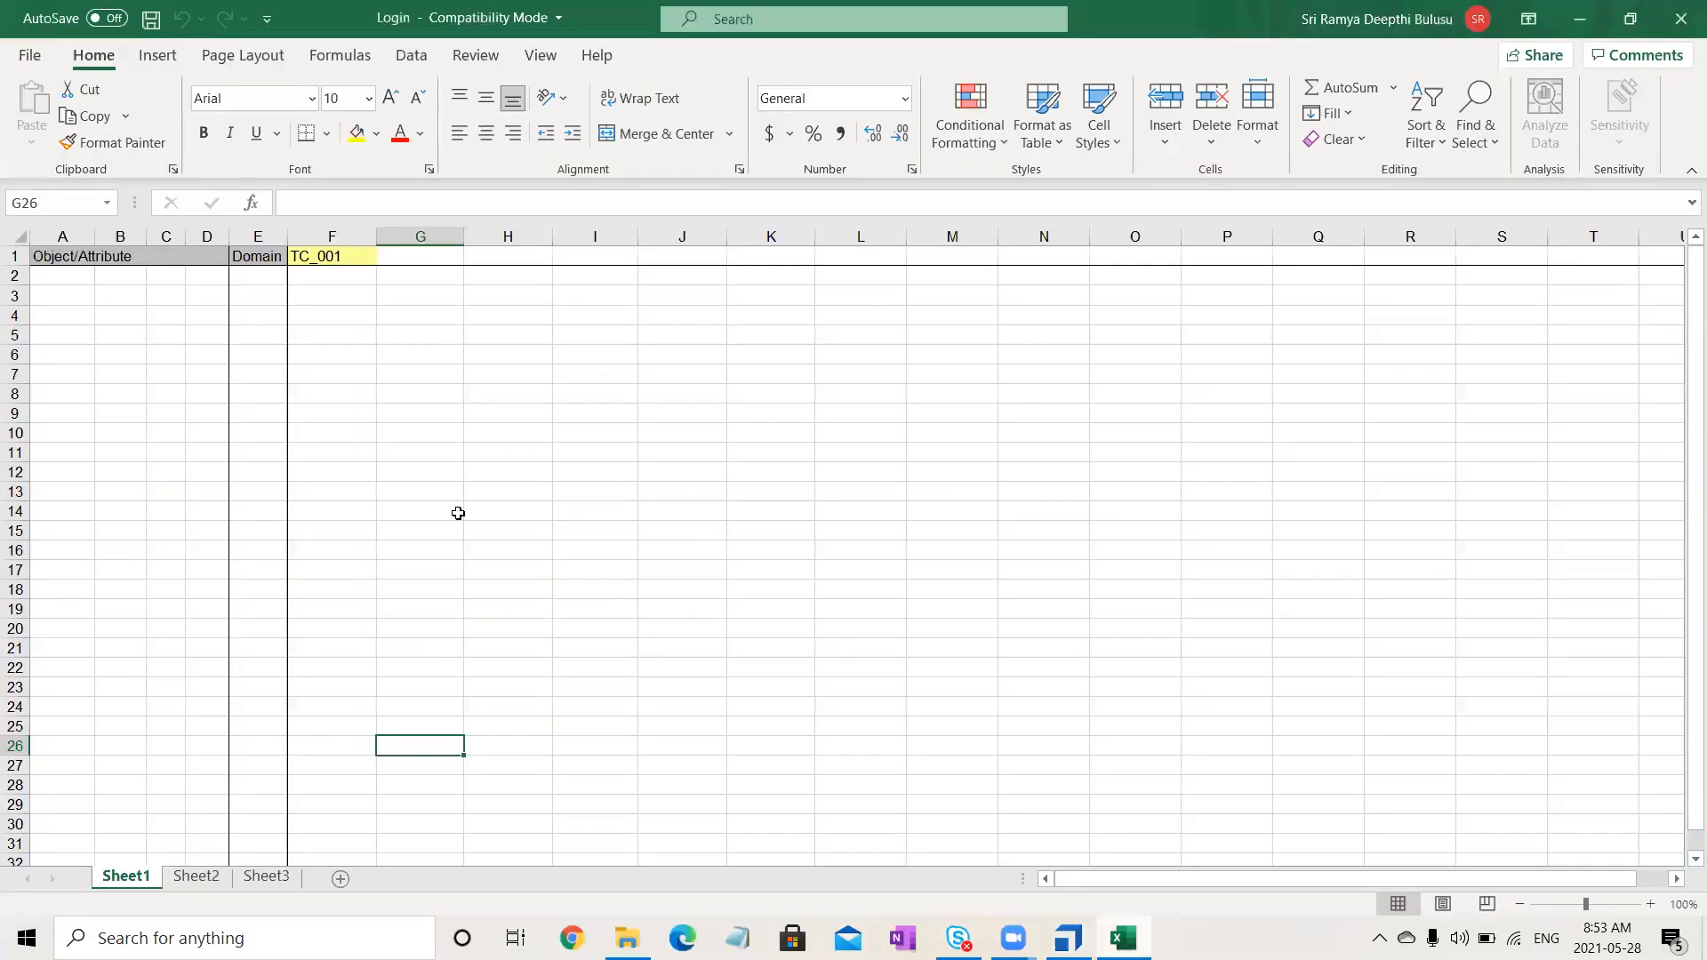
left_click(60, 274)
type("U")
key("Return")
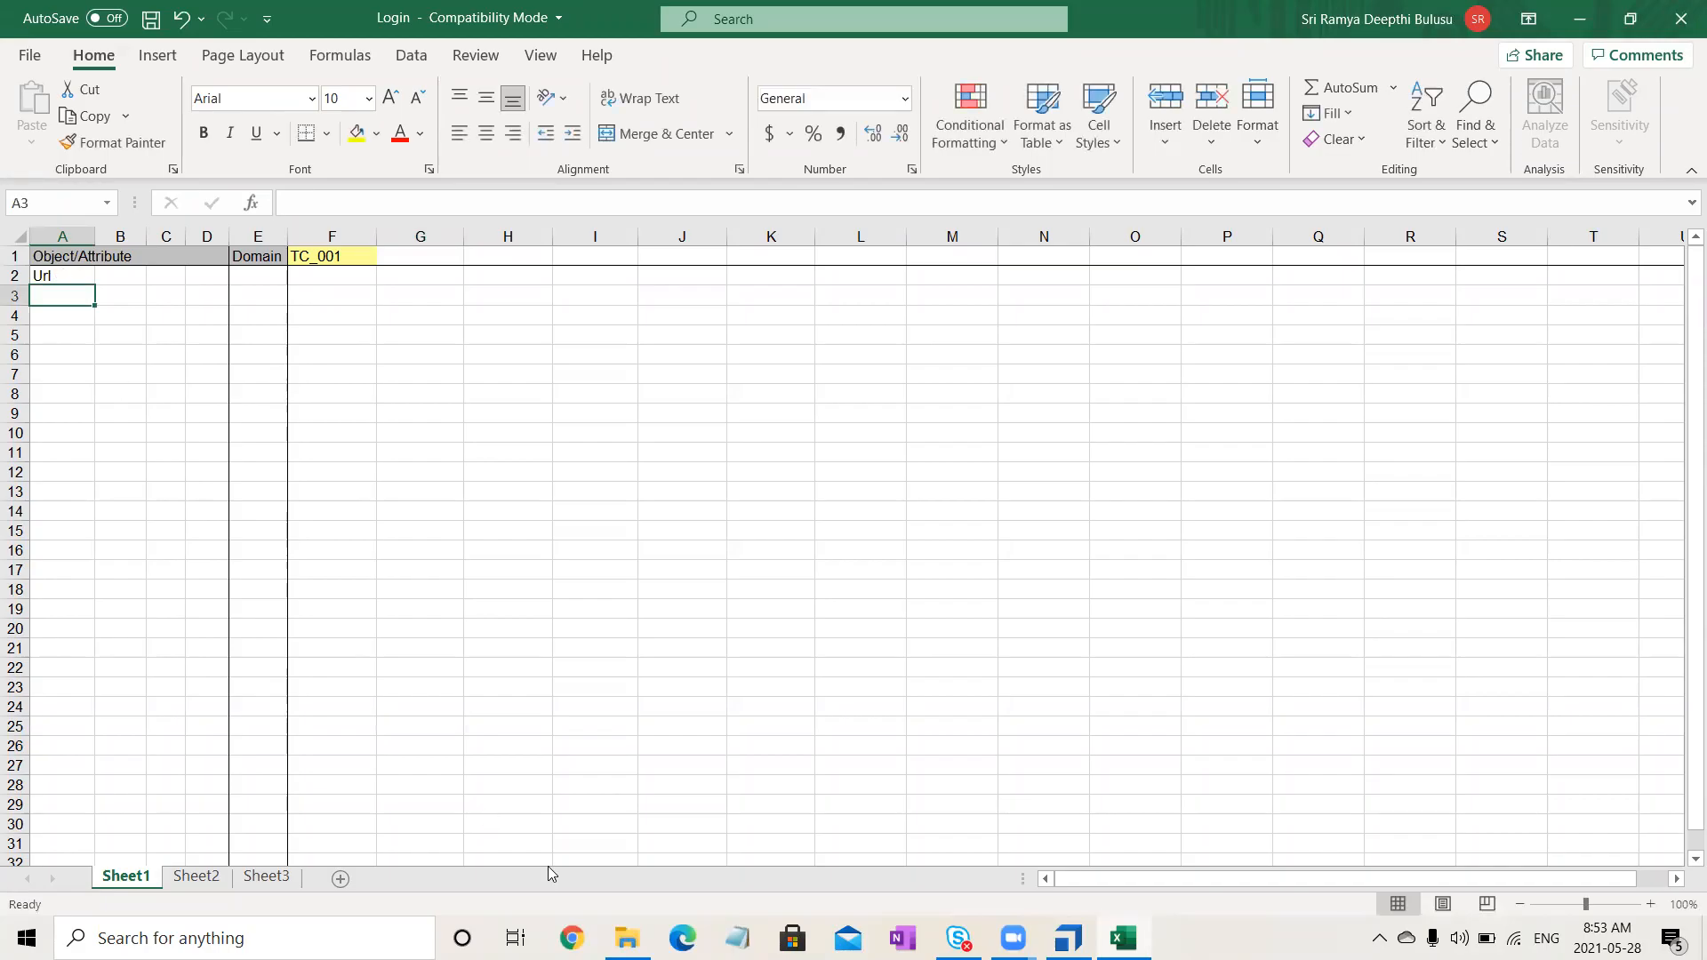
key("alt+Tab")
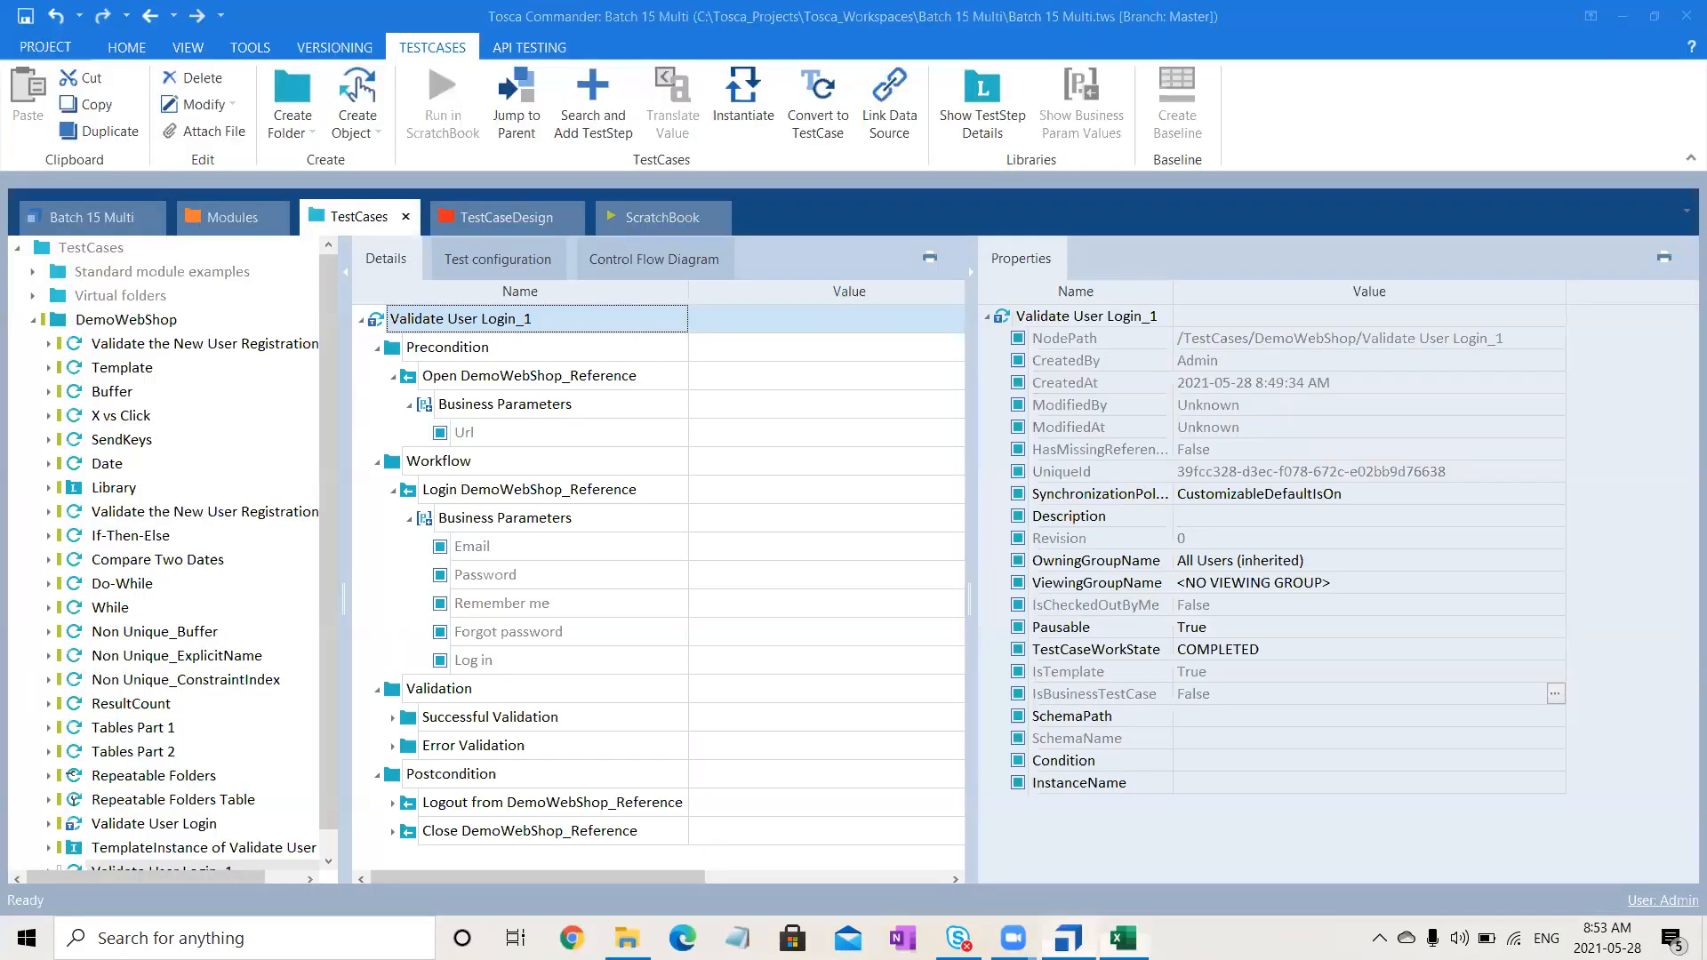
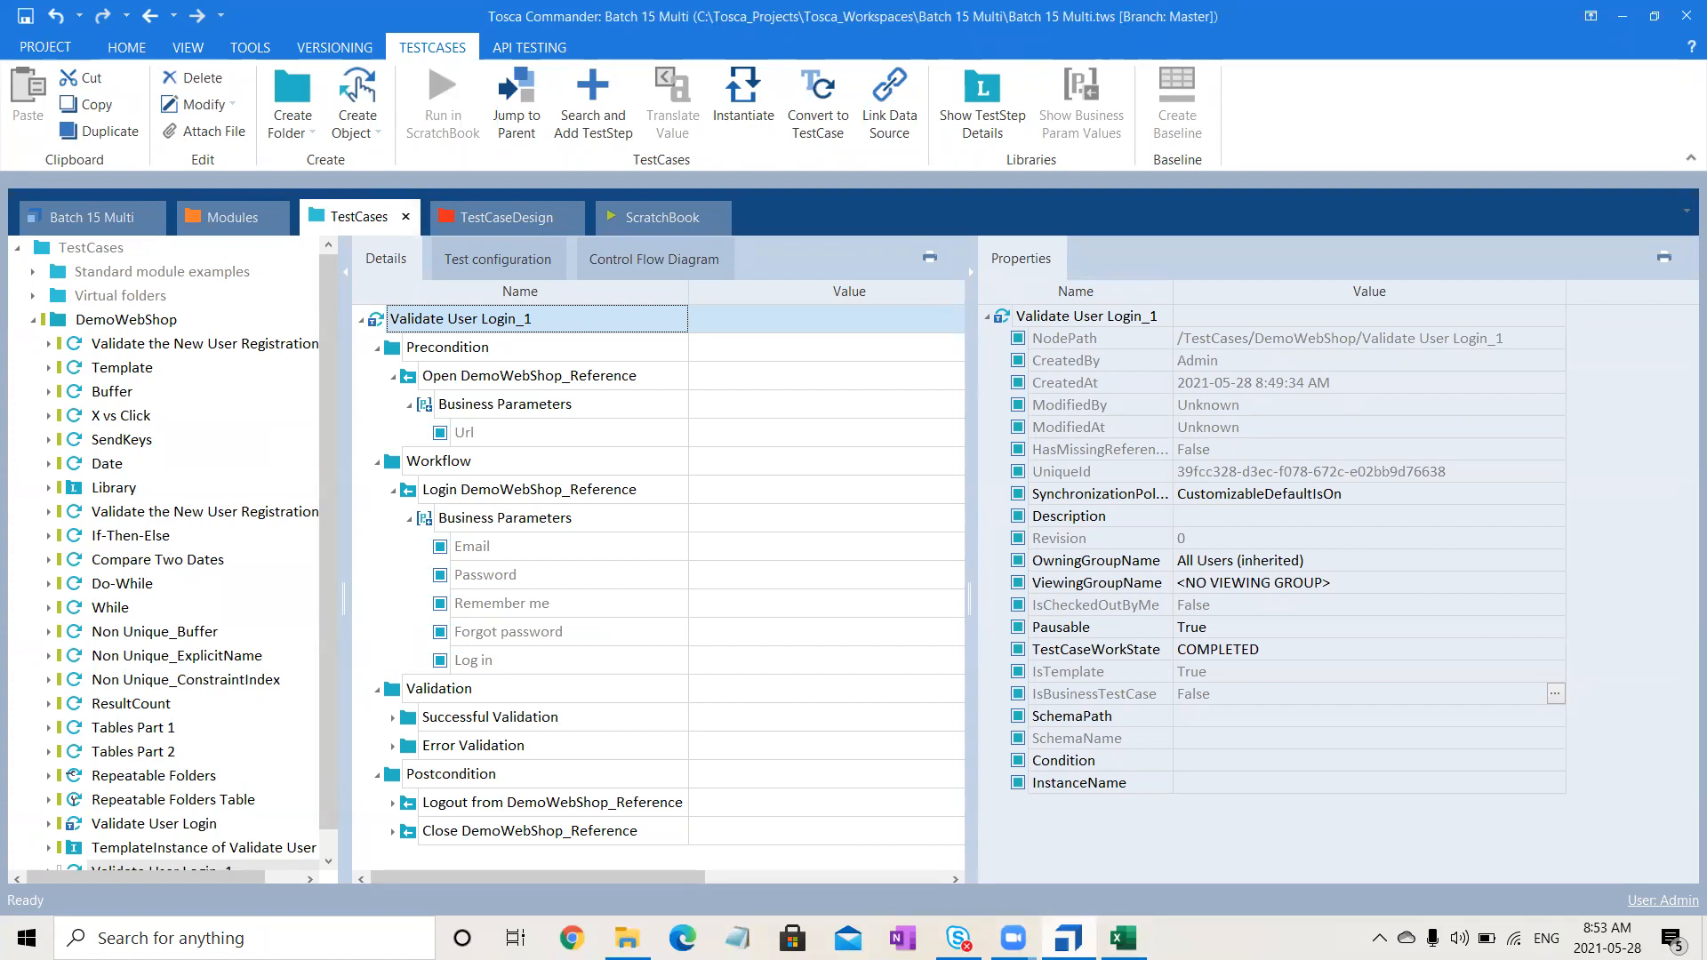
- Enter Email and Password in cells A3 and A4 of the Login sheet
mouse_move(1067, 938)
left_click(1123, 938)
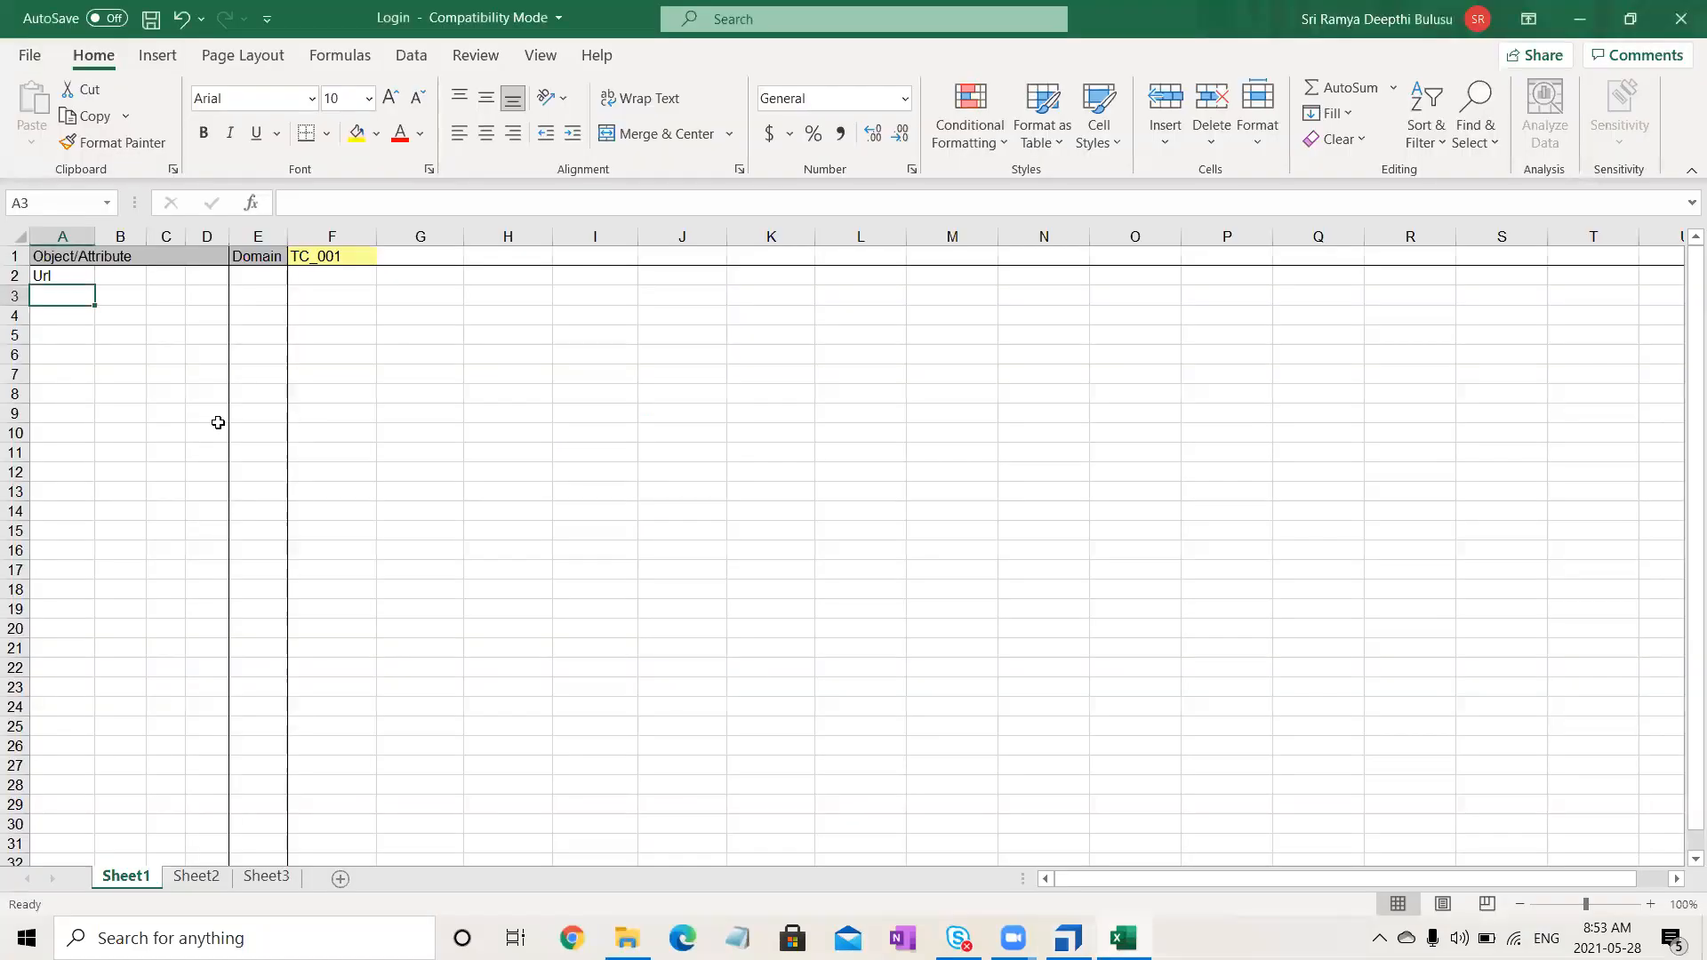
type("Email")
key("Return")
type("Password")
key("Return")
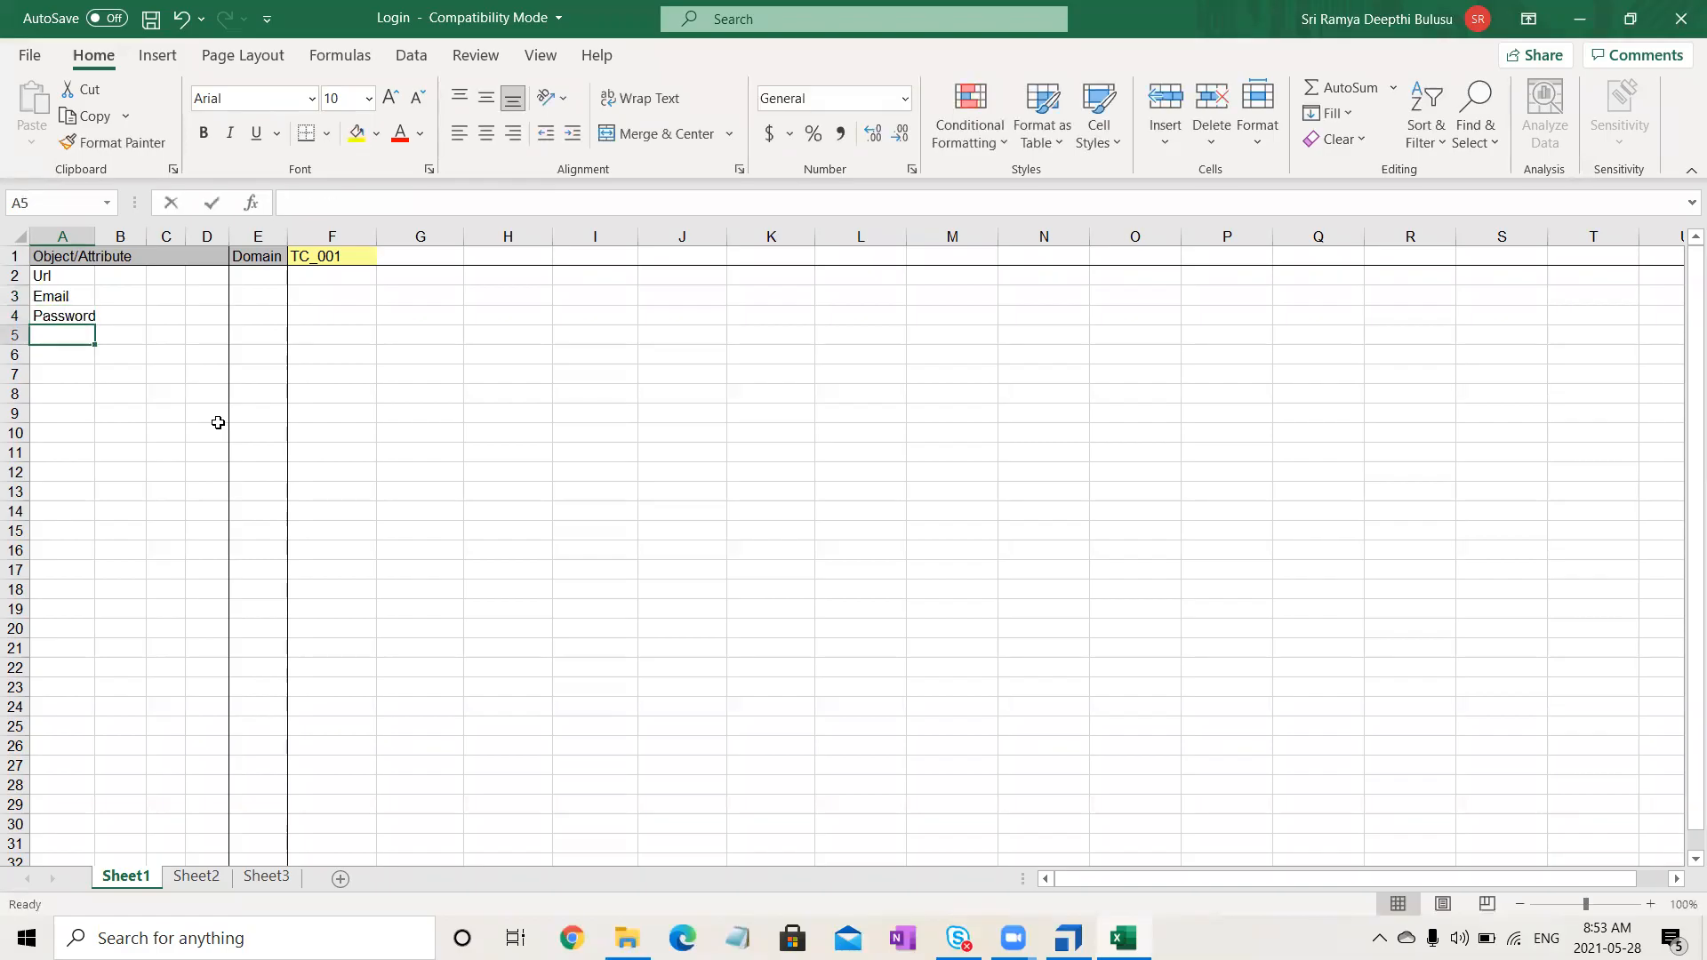
- Add Remember Me, Forgot Password and Login in cells A5–A7
type("Remember Me")
key("Return")
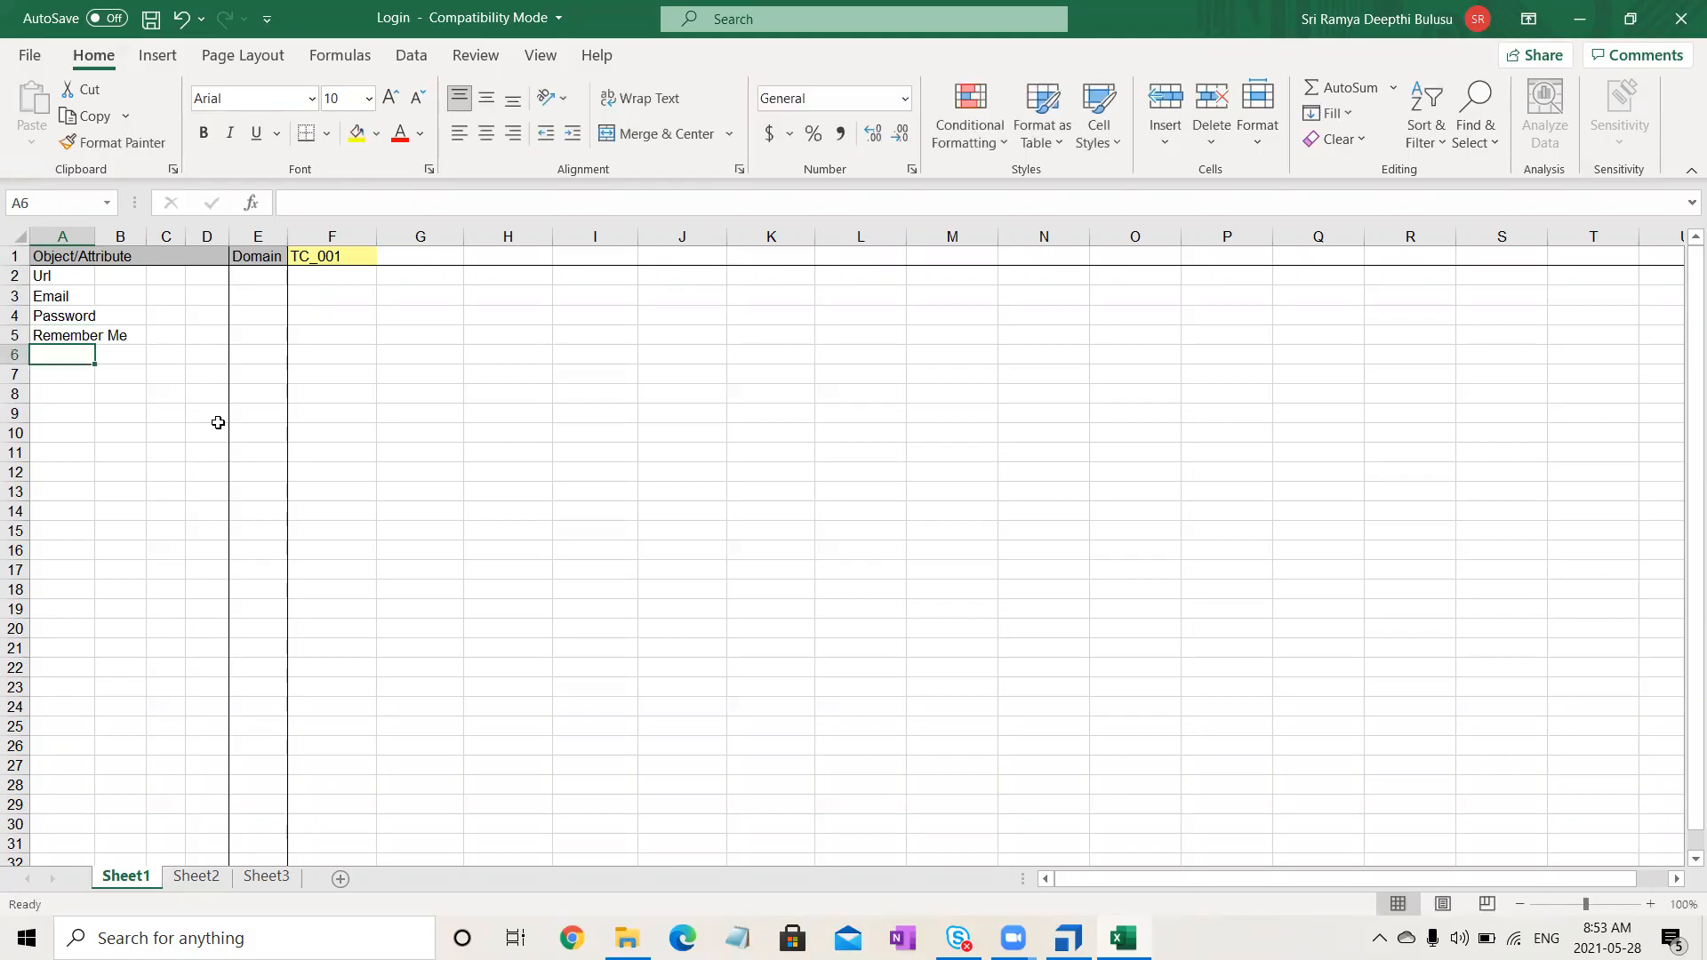
type("Forgot")
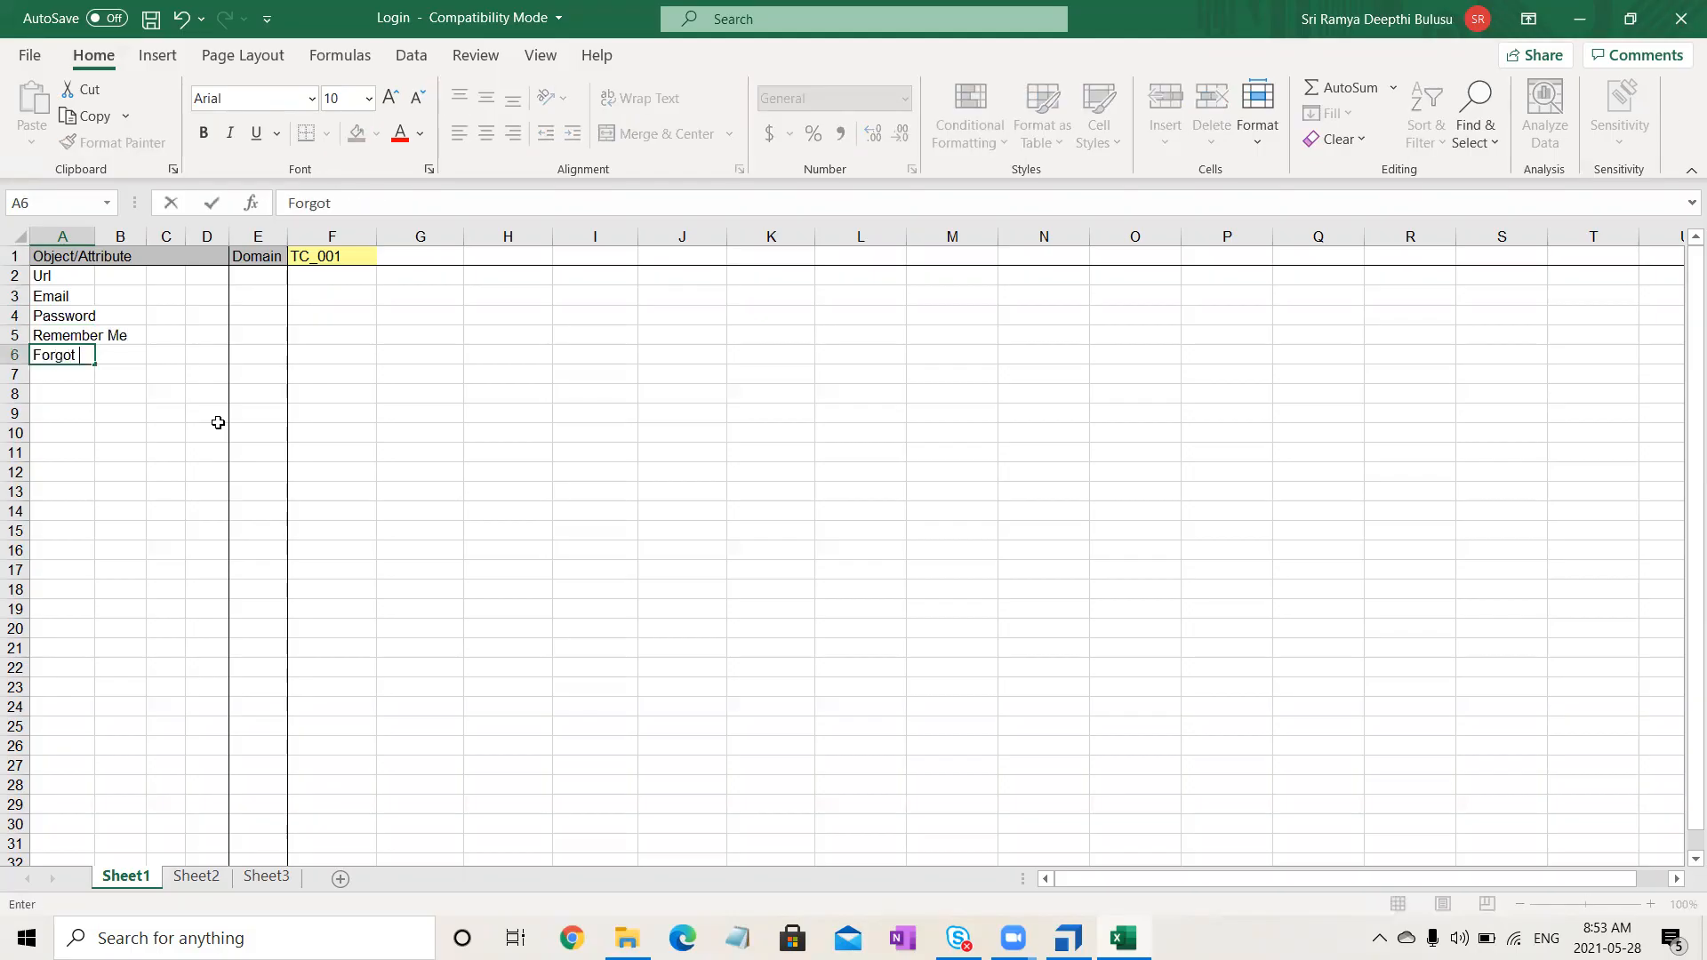
type(" Password")
key("Return")
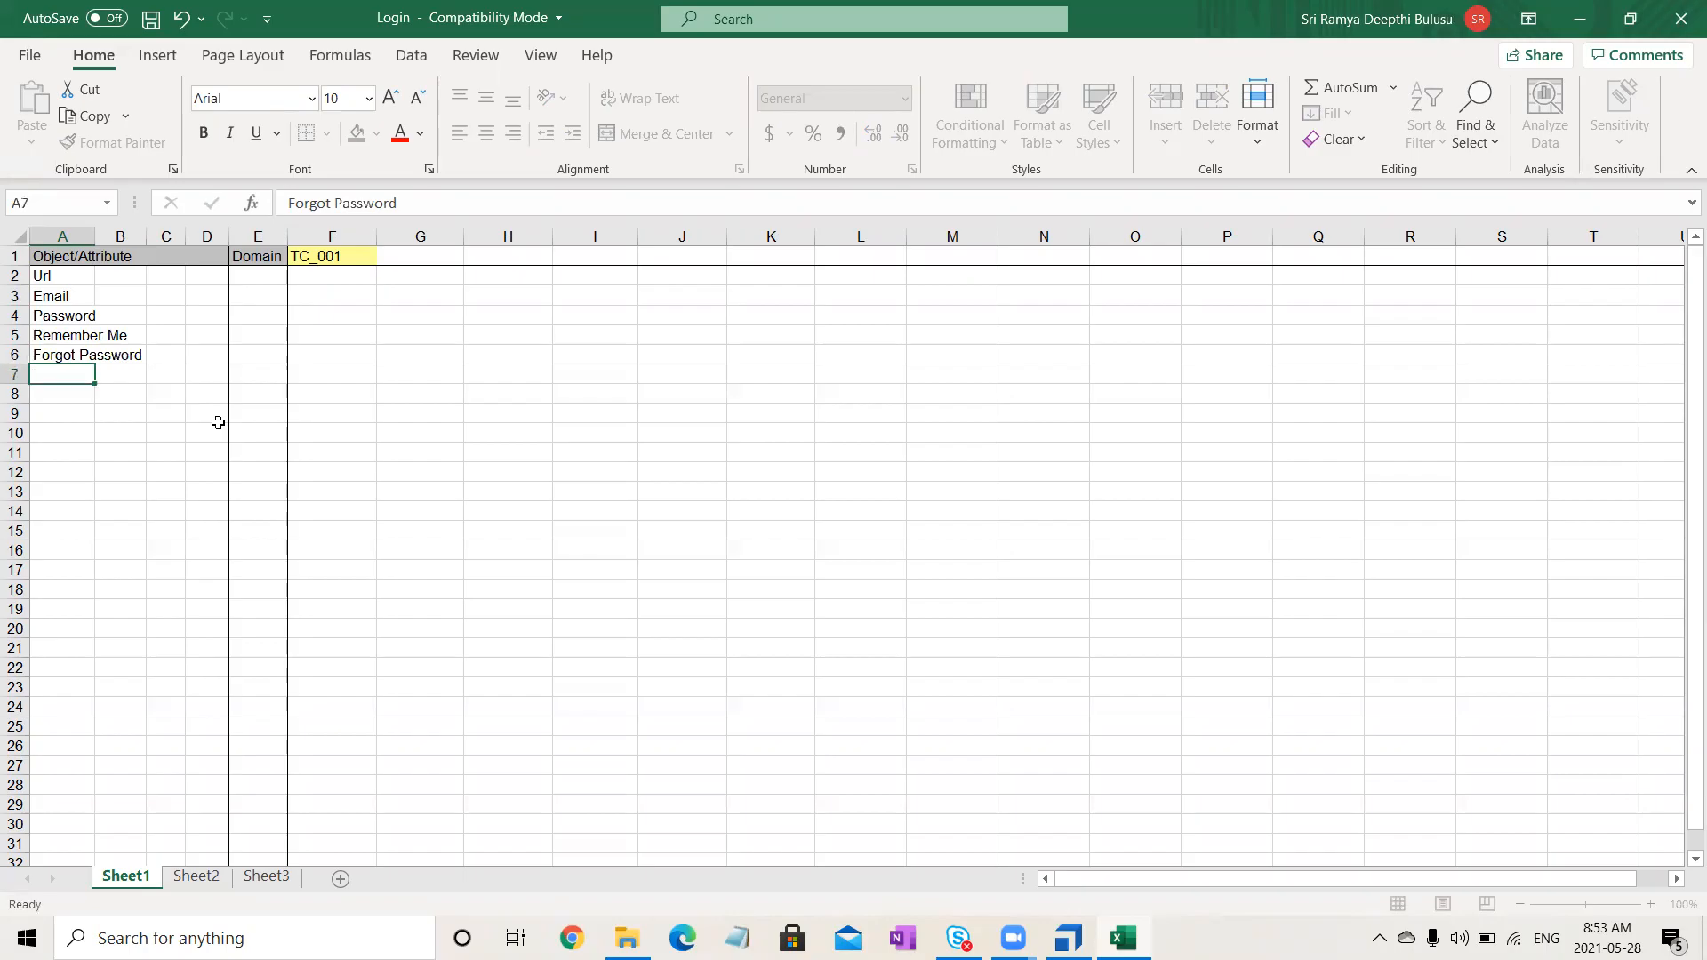
type("Login")
key("Return")
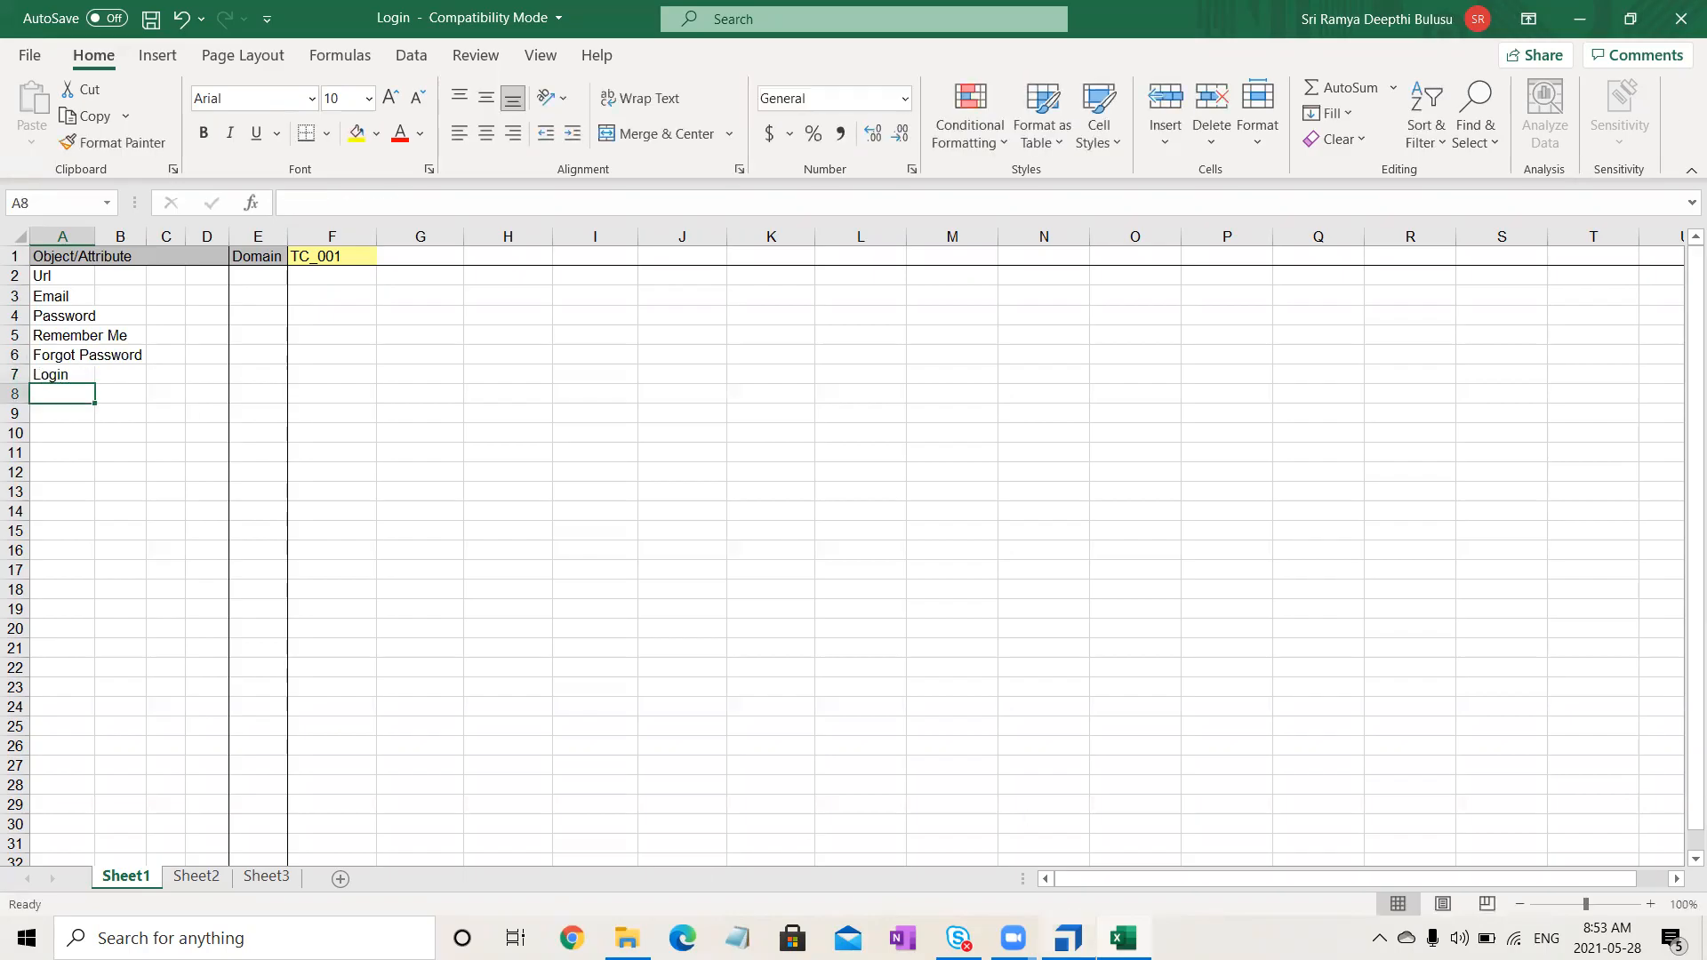
key("alt+Tab")
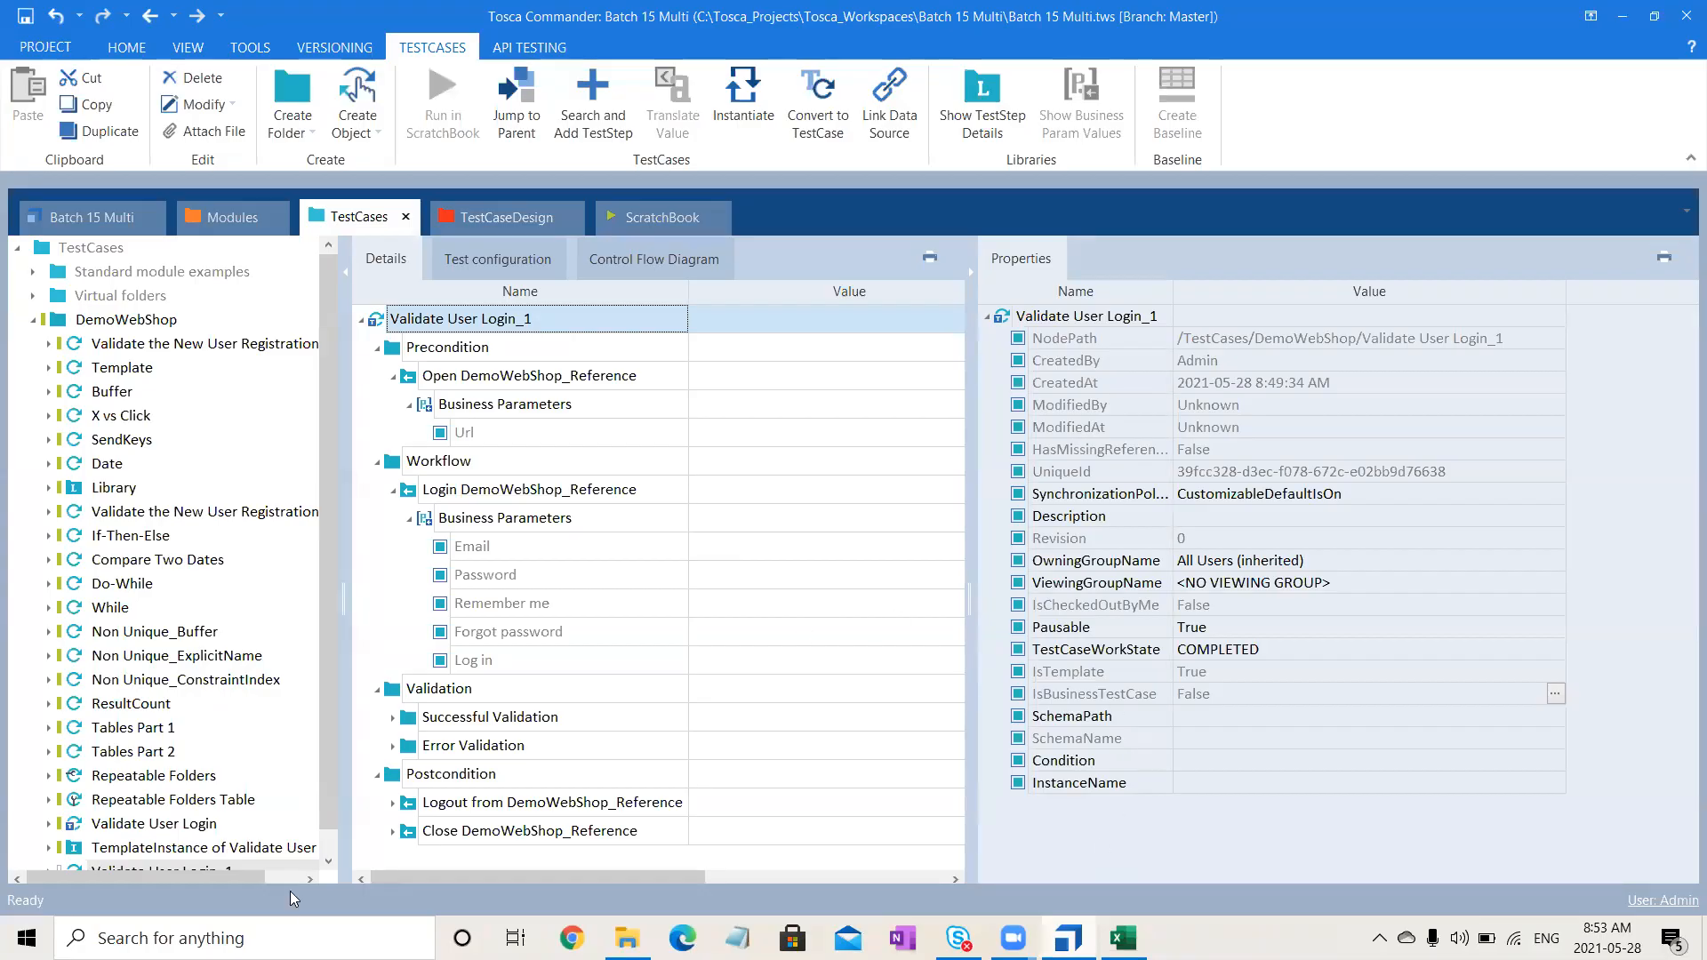
- Expand Error Validation and put the 'Login was unsuccessful' parameter name into edit for copying
left_click(392, 745)
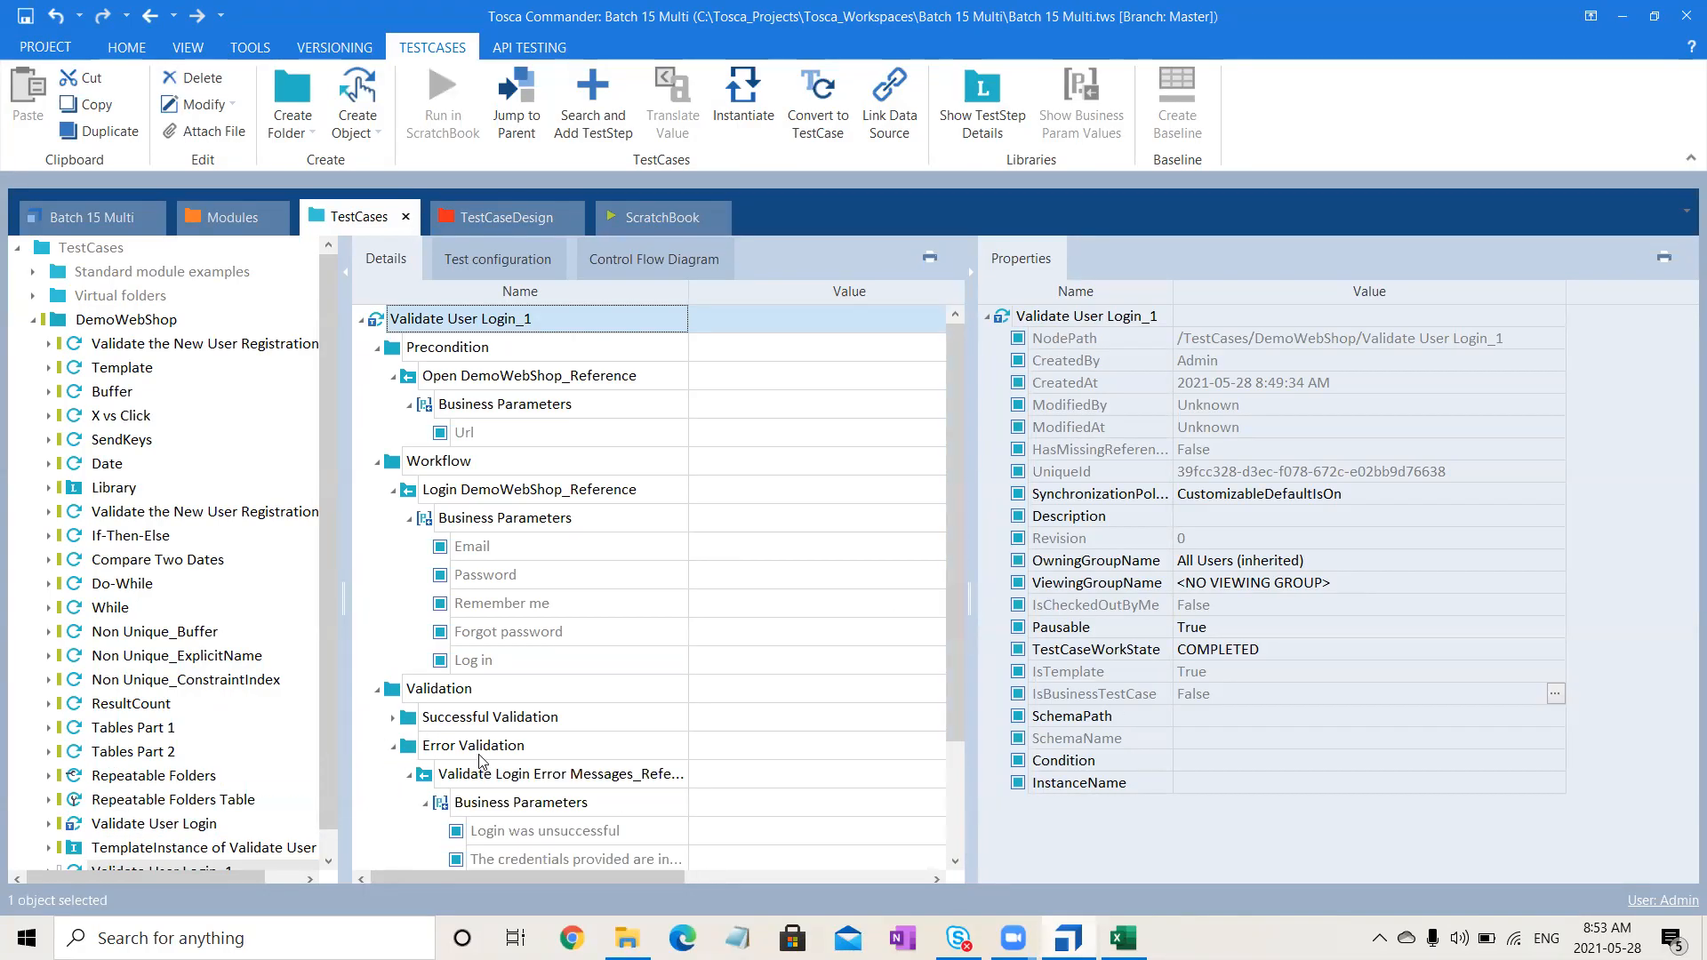
left_click_drag(955, 652, 973, 800)
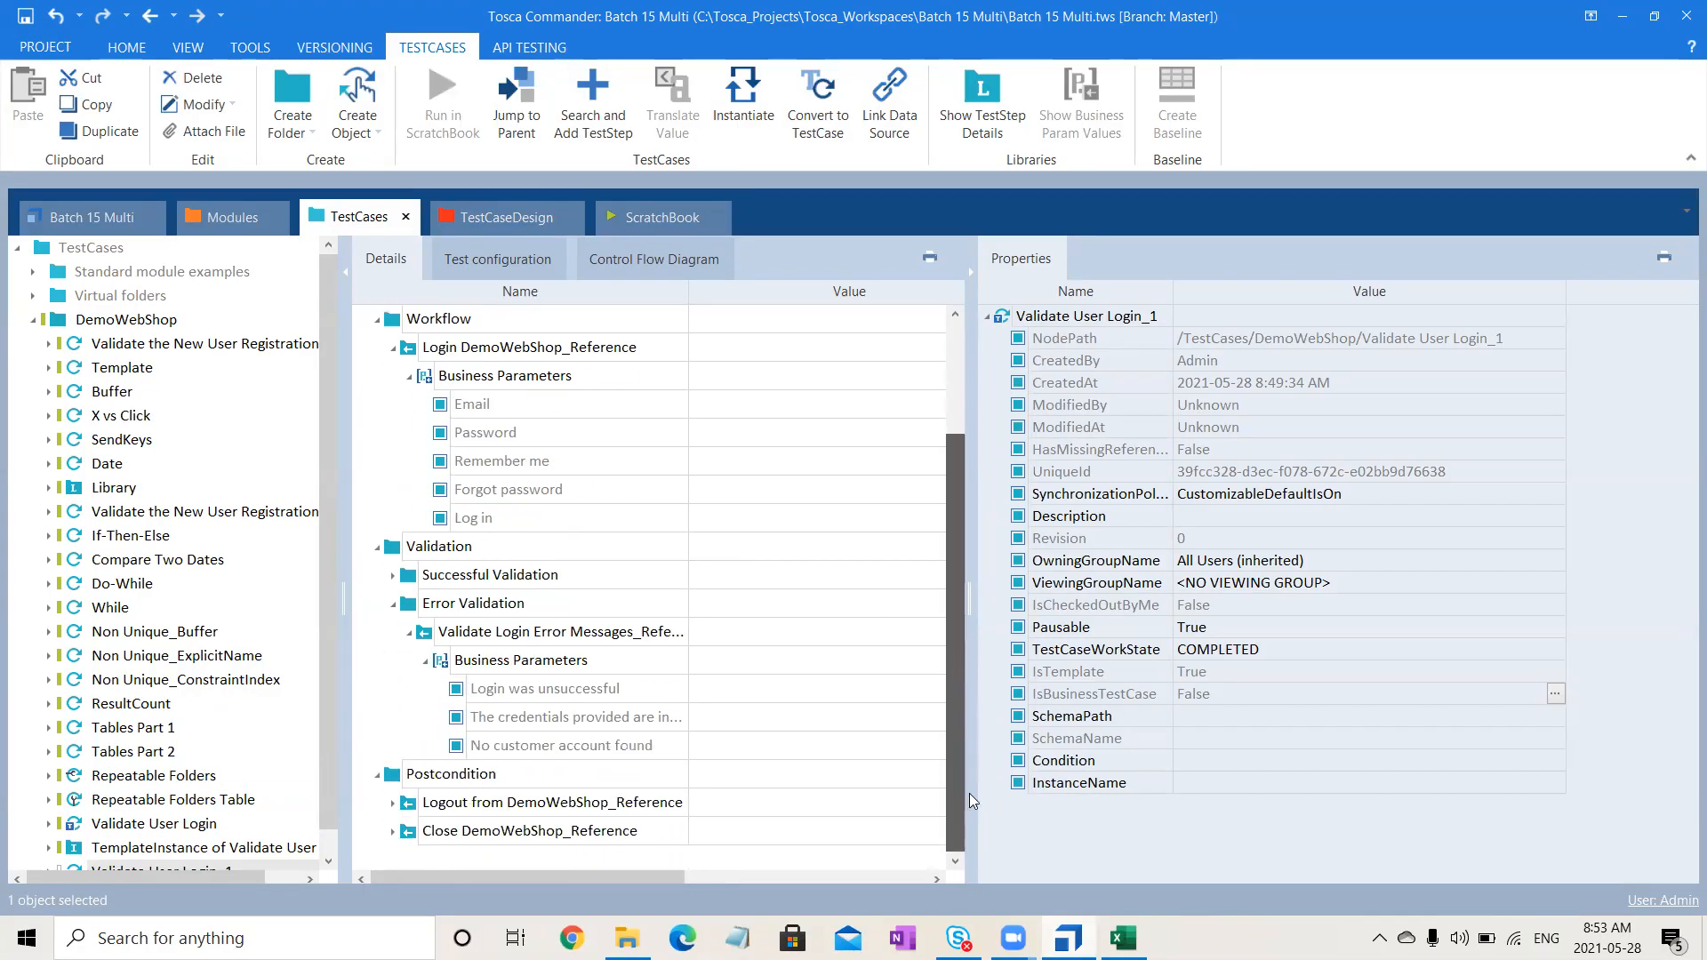
left_click(620, 690)
left_click(620, 690)
key("ctrl+c")
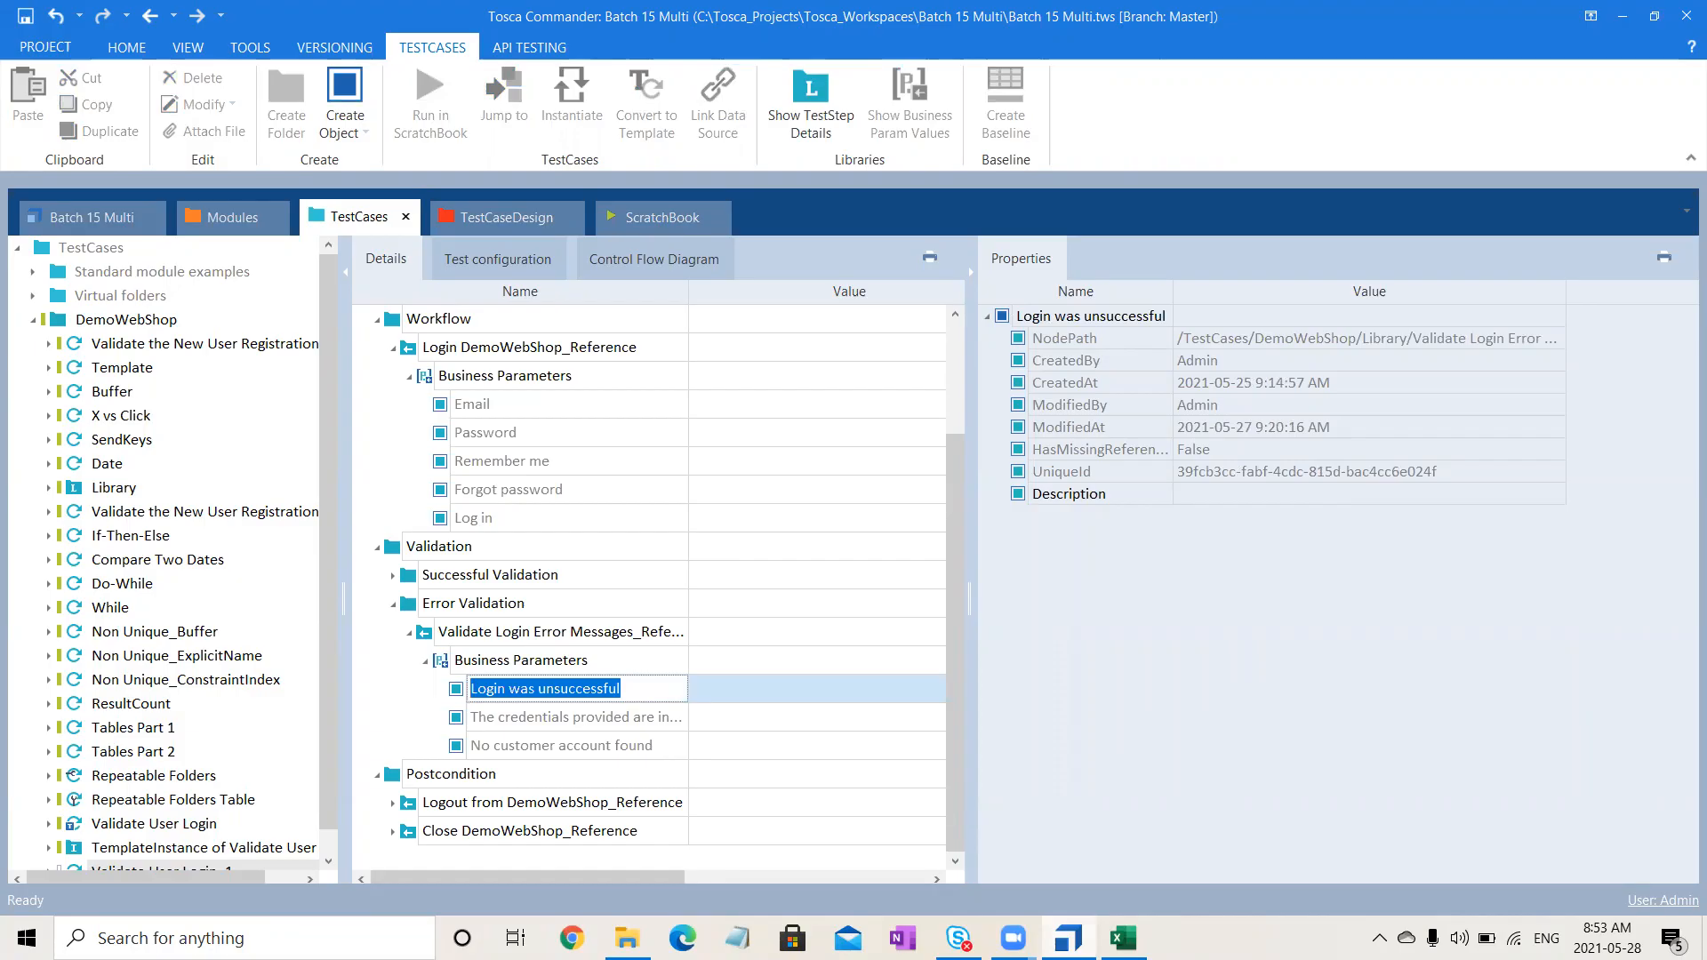
- Paste 'Login was unsuccessful' into cell A8
key("alt+Tab")
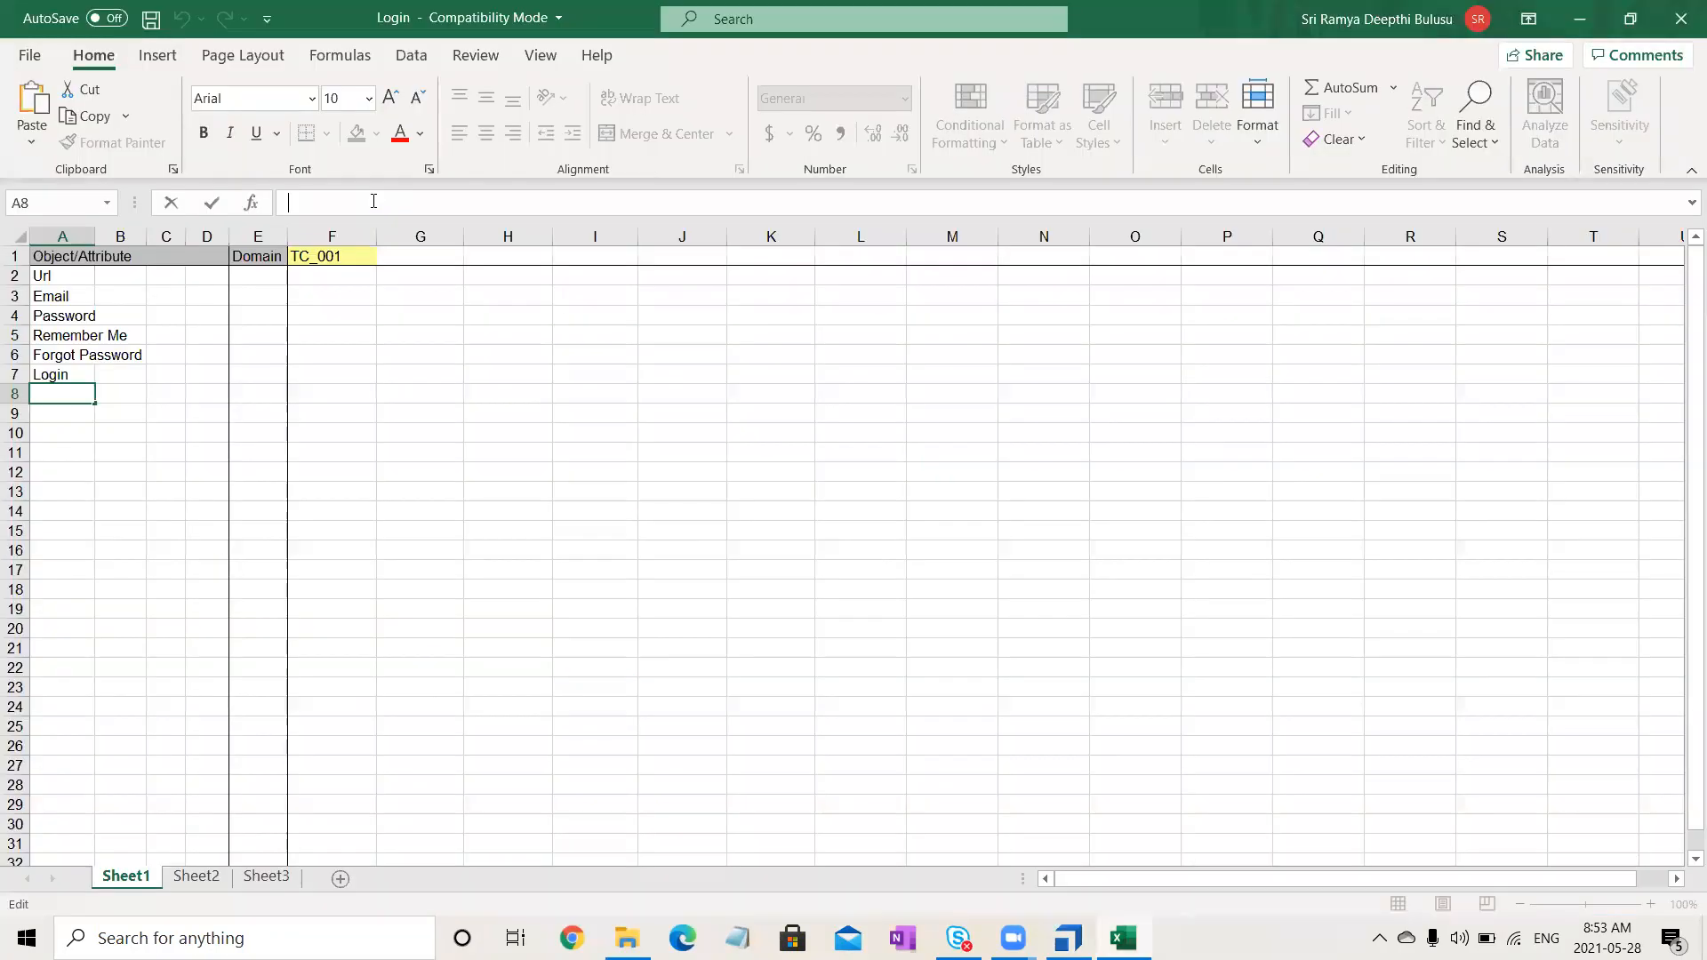
key("ctrl+v")
left_click(416, 472)
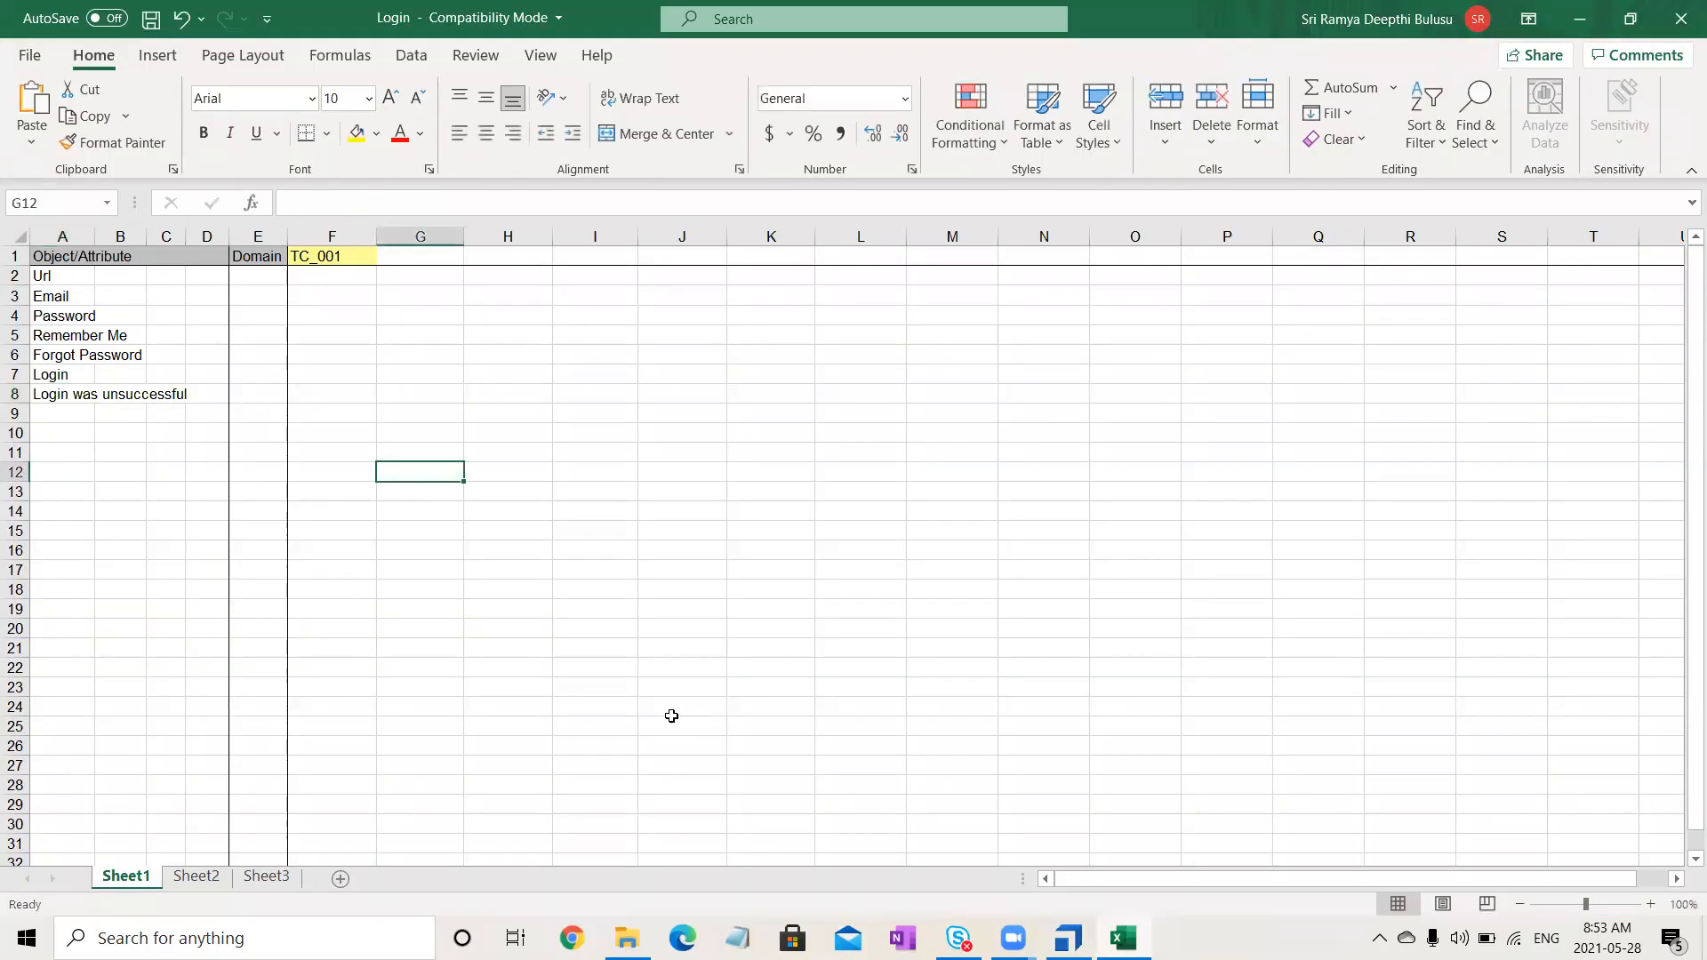
- Copy the incorrect-credentials error message from Tosca and paste it into cell A9
key("alt+Tab")
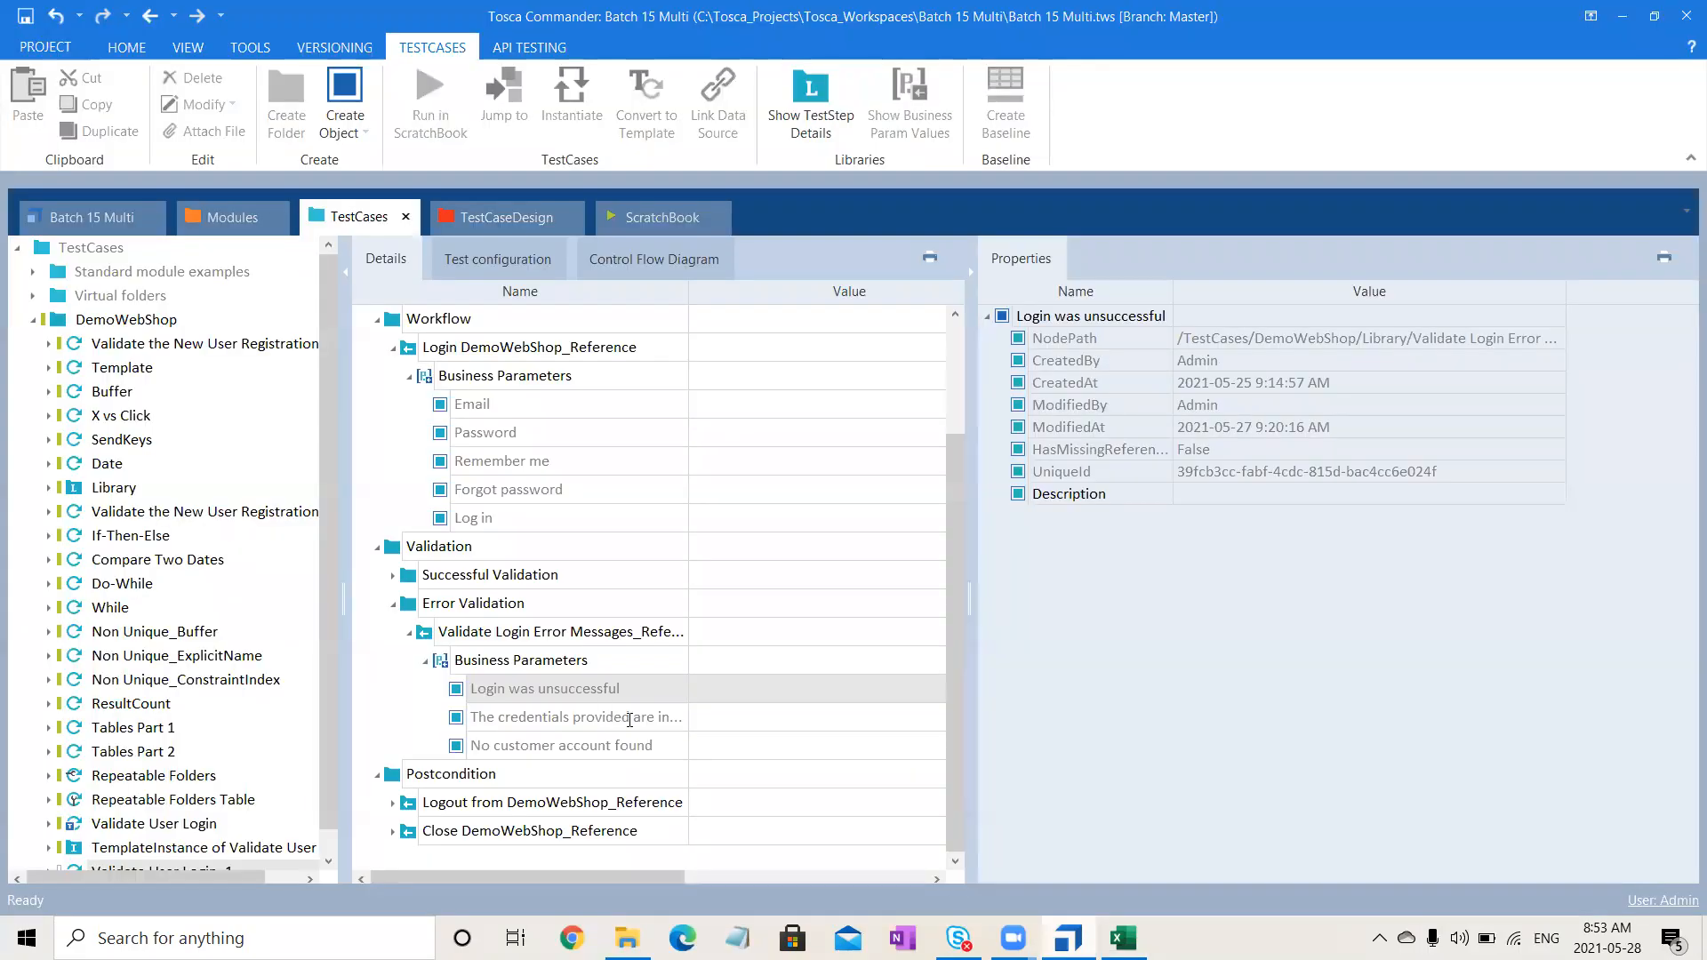
left_click(630, 718)
left_click(629, 718)
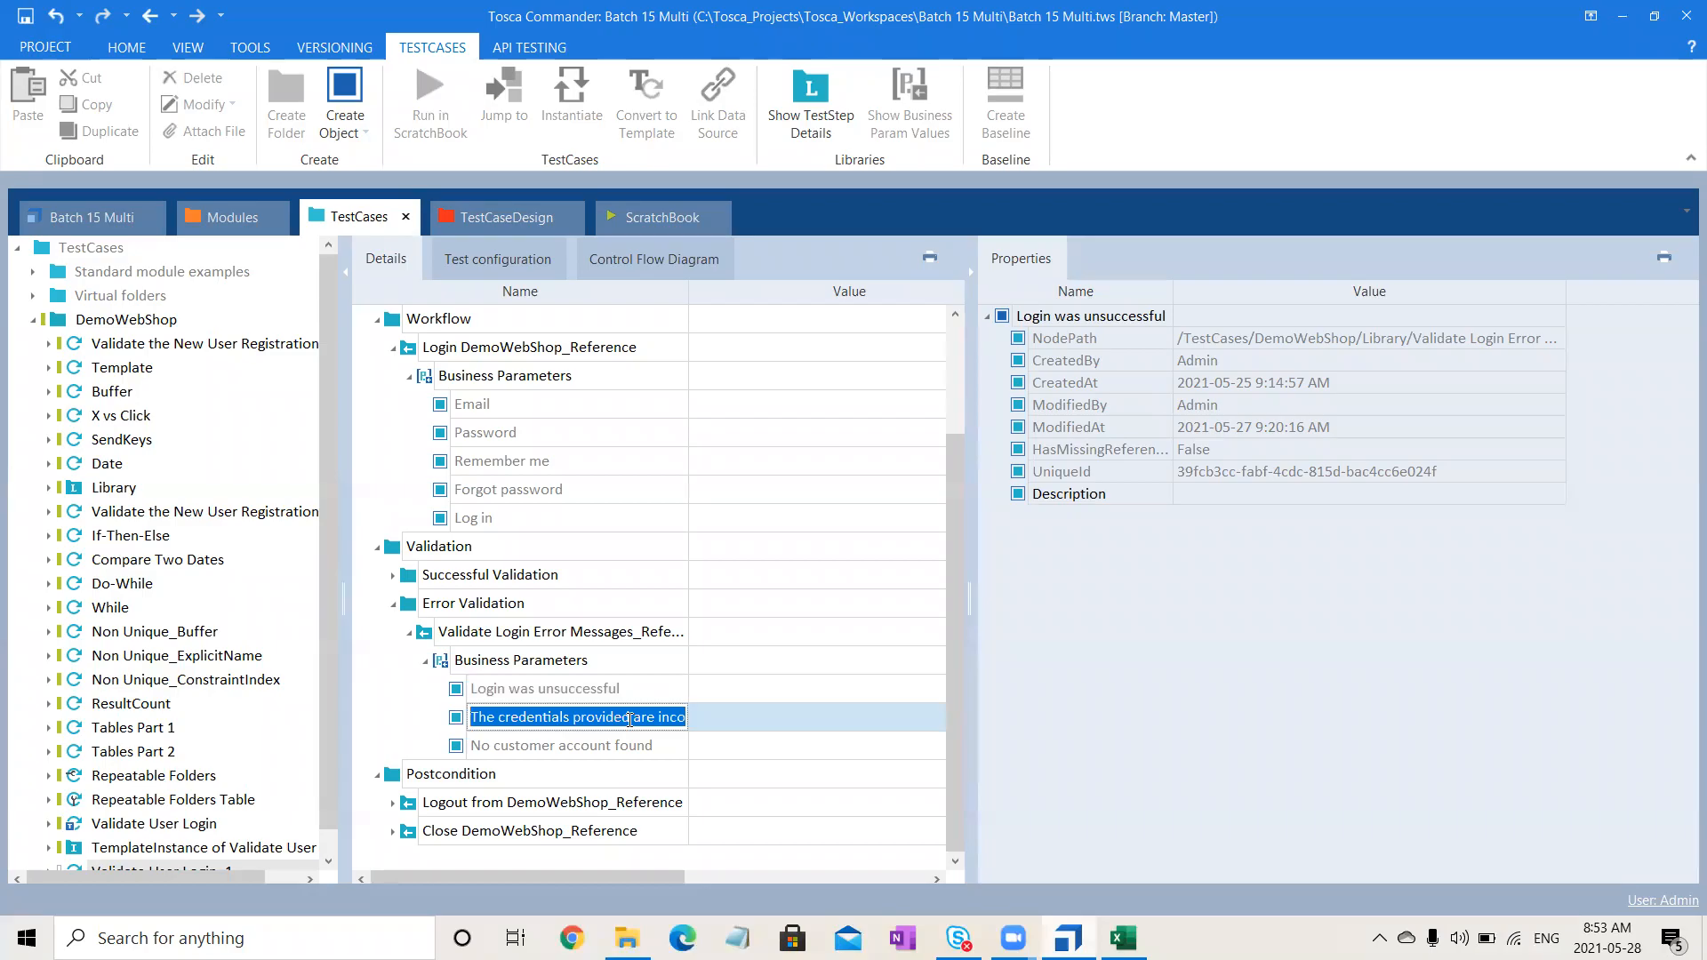
left_click(1123, 938)
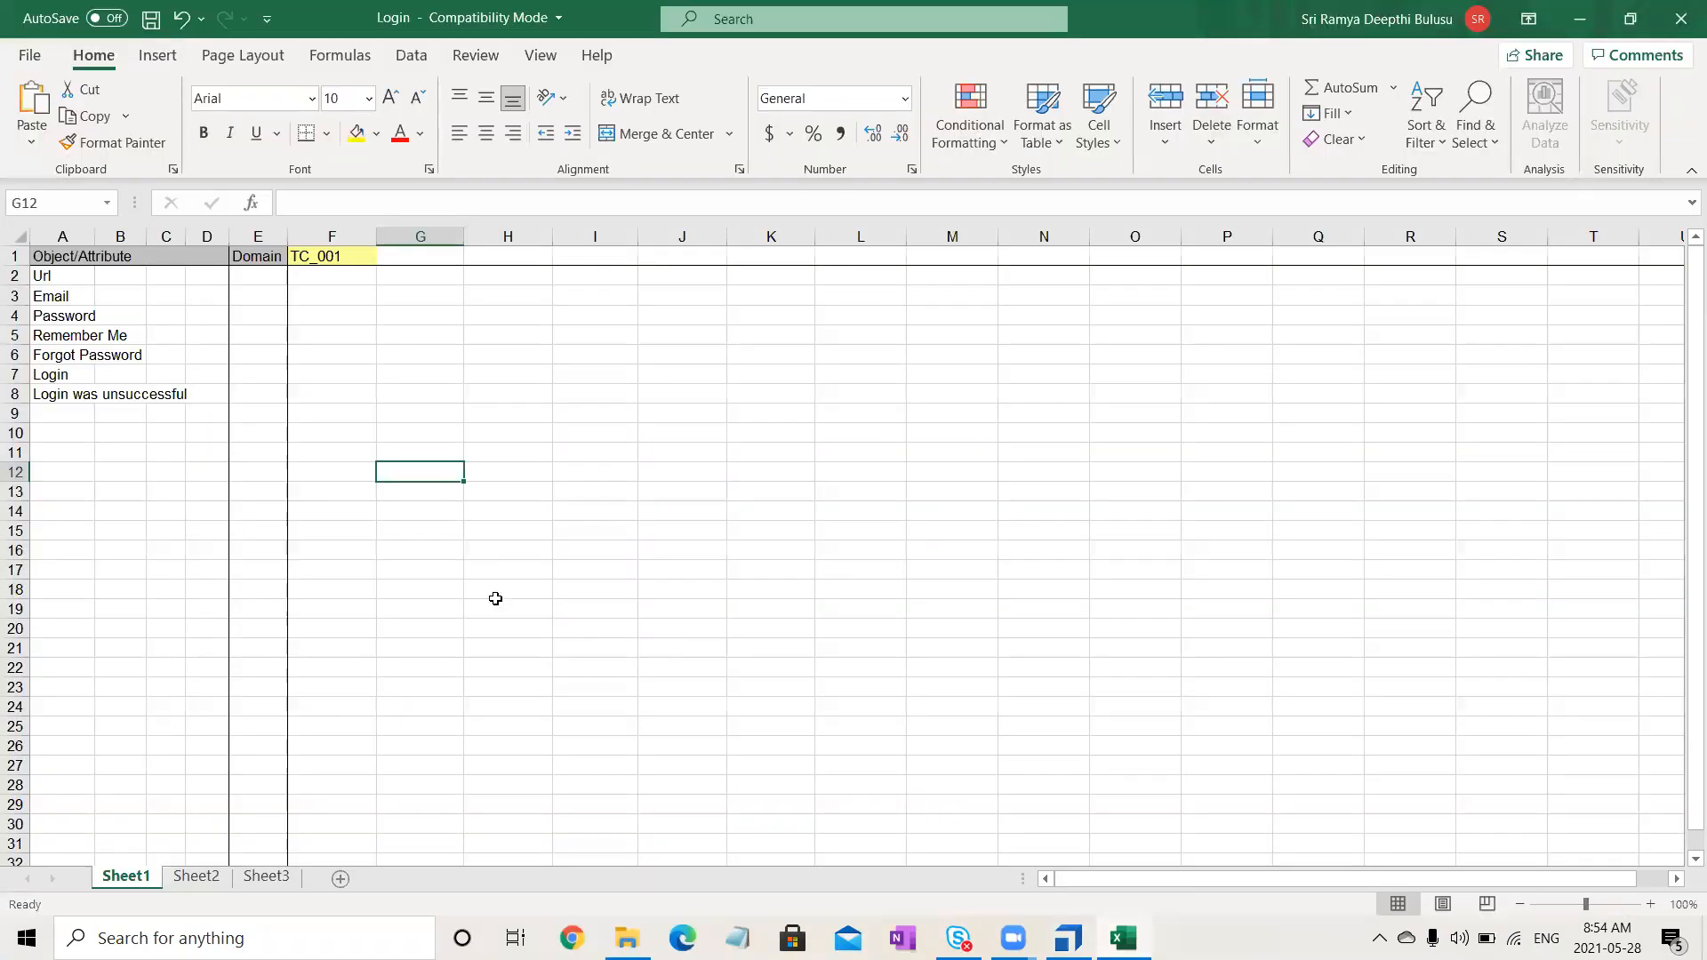
left_click(71, 413)
double_click(72, 414)
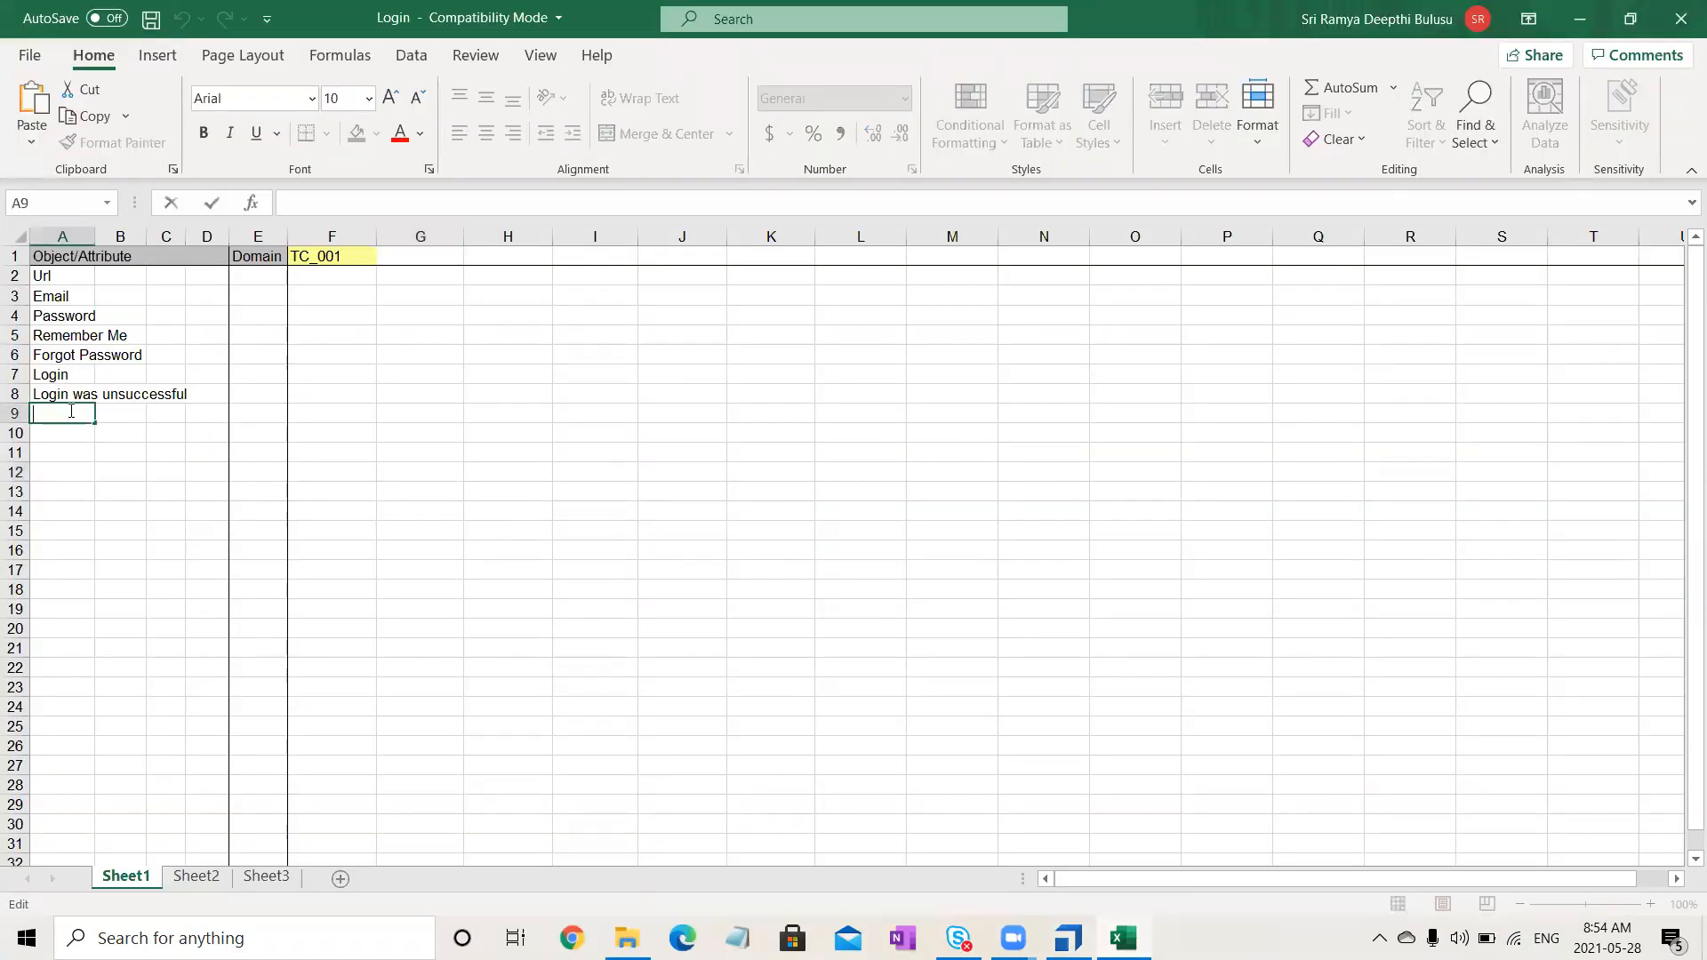
key("ctrl+v")
left_click(590, 549)
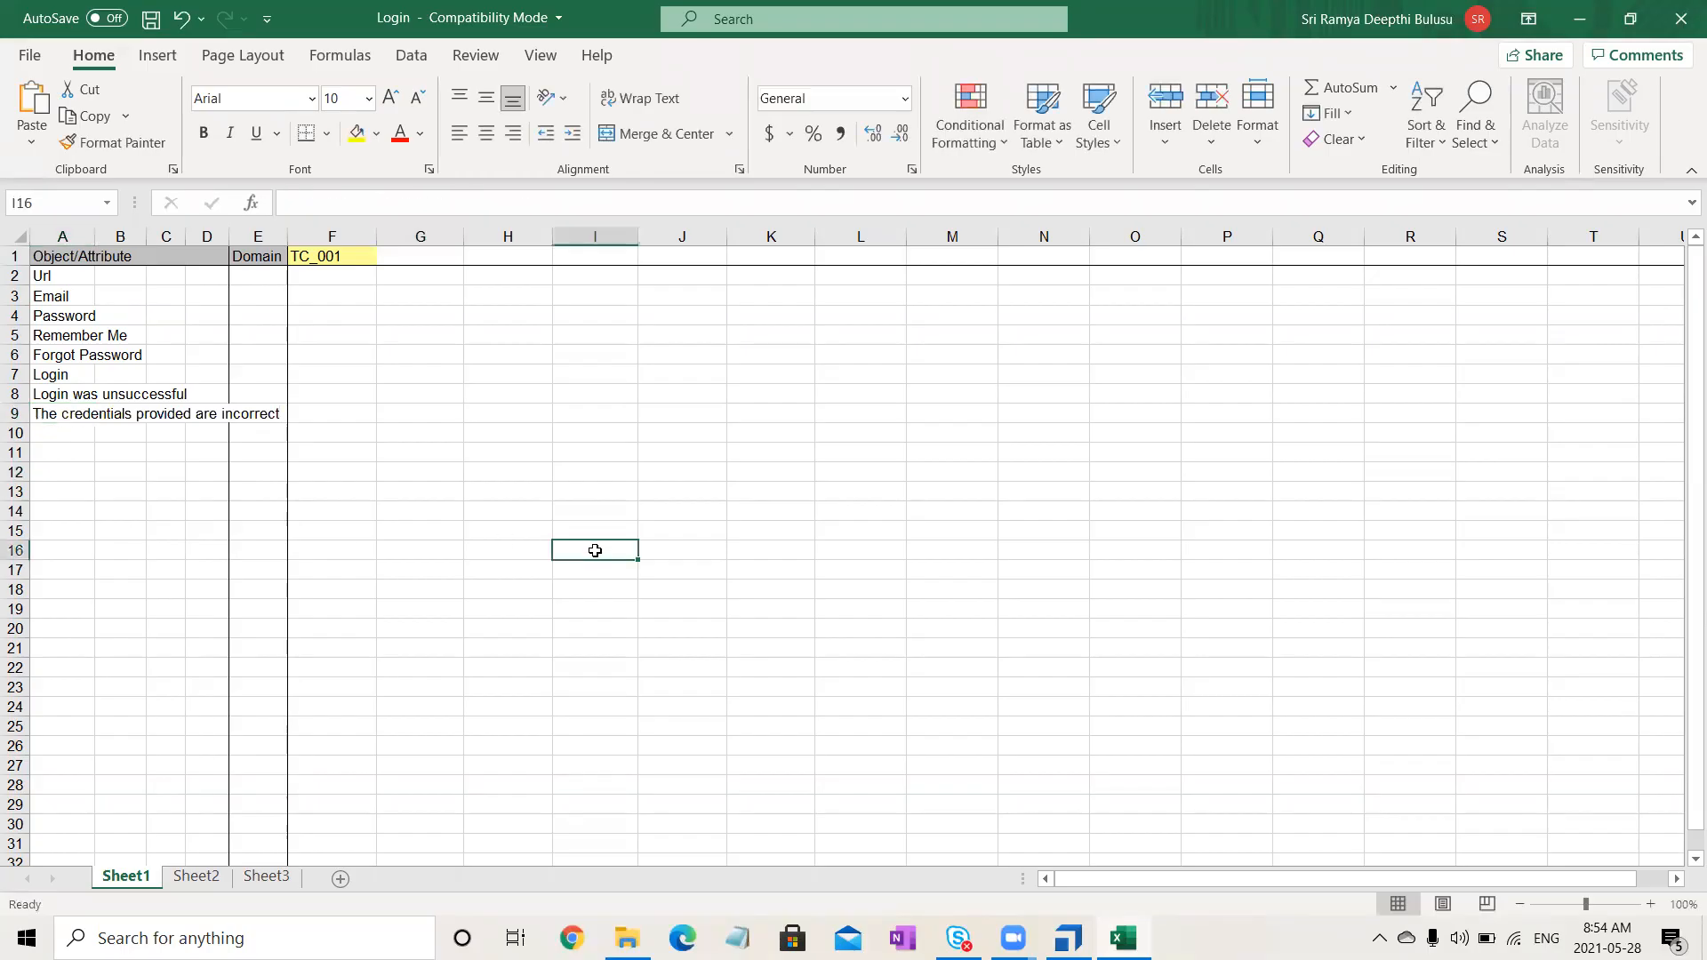
- Copy 'No customer account found' from Tosca and paste it into cell A10
left_click(1068, 938)
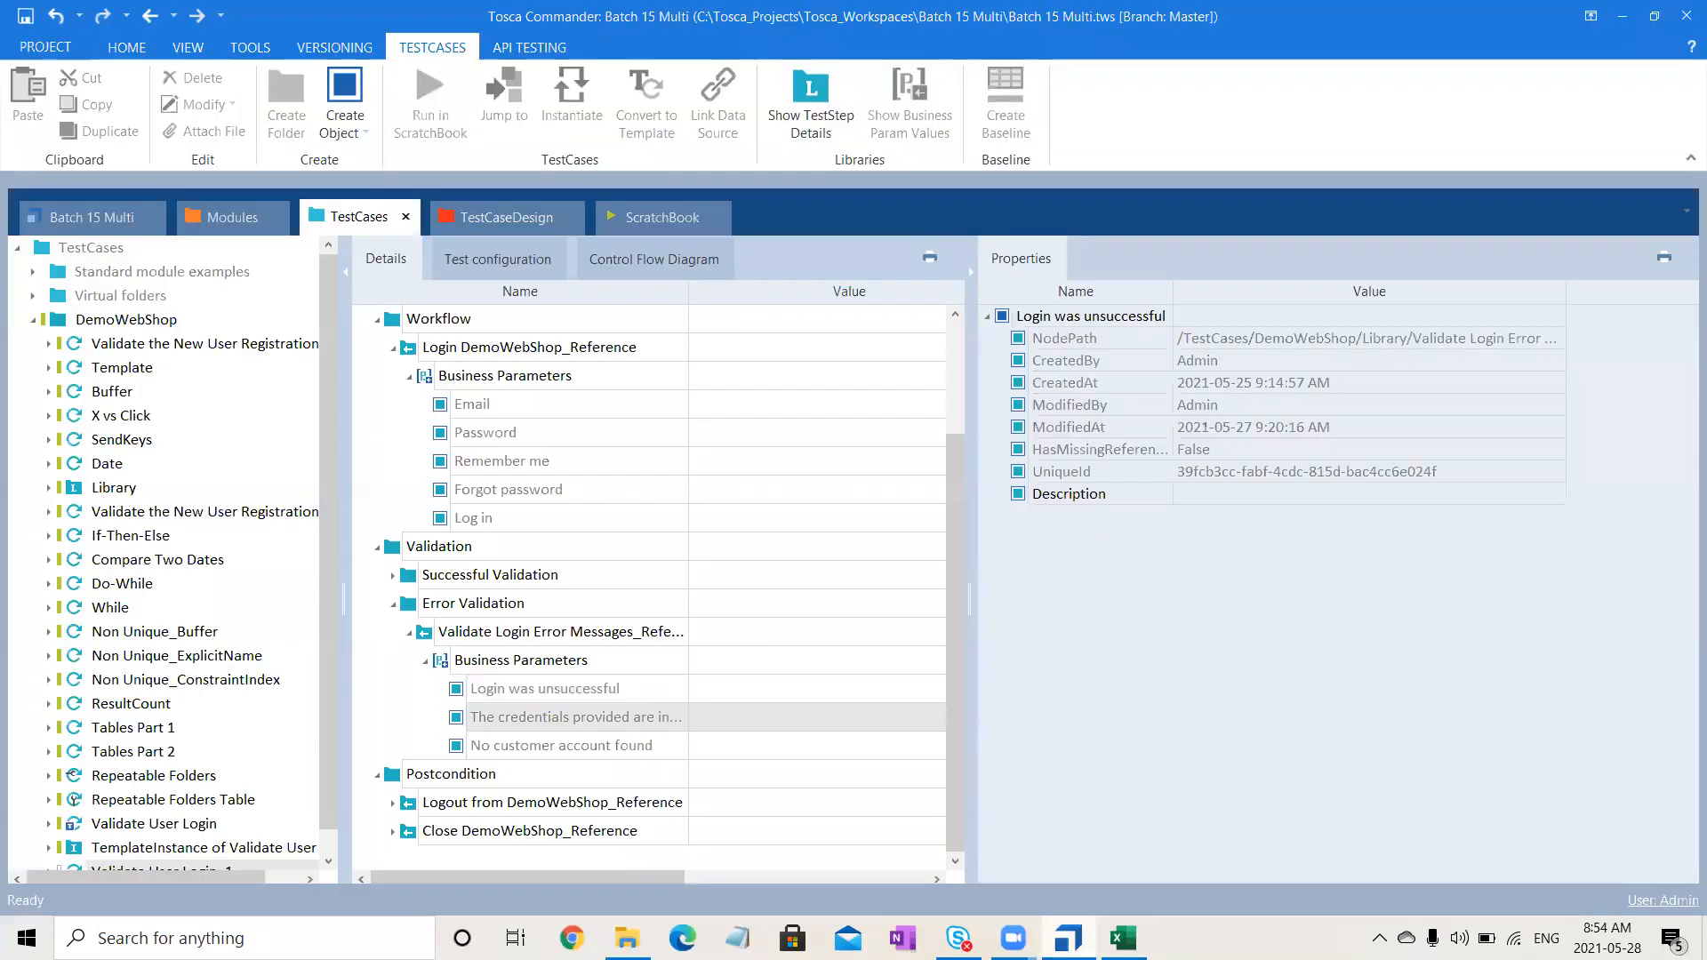
left_click(629, 745)
left_click(642, 745)
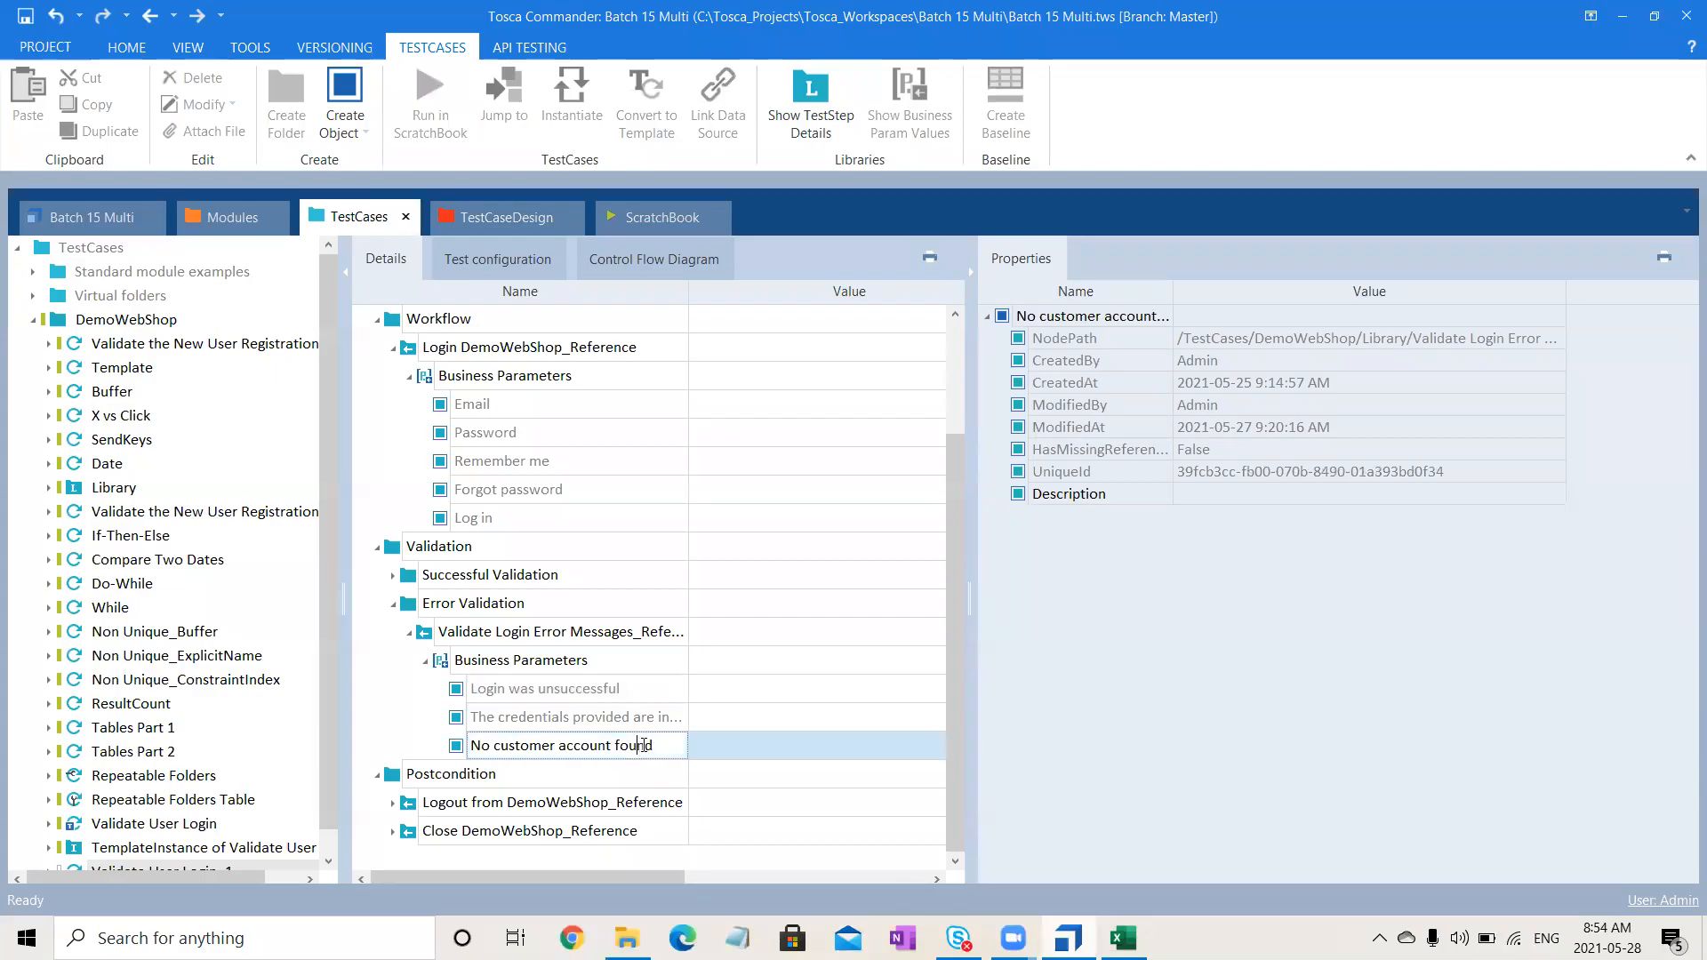
left_click_drag(658, 744, 365, 716)
key("ctrl+c")
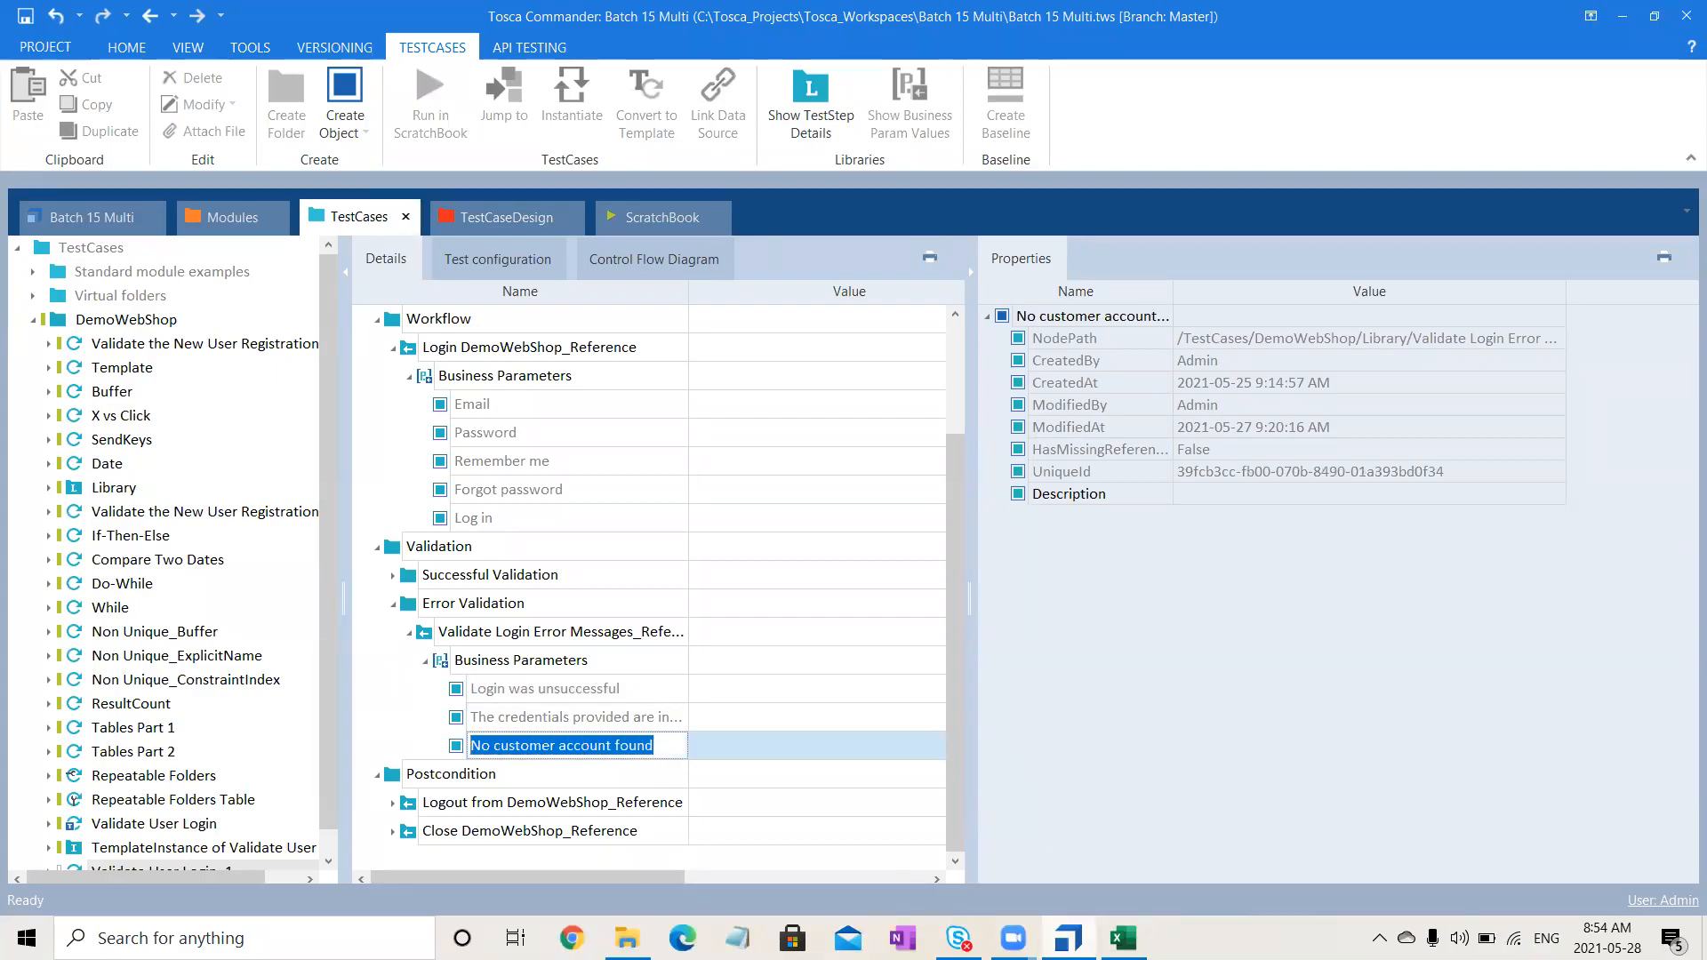
key("alt+Tab")
left_click(69, 433)
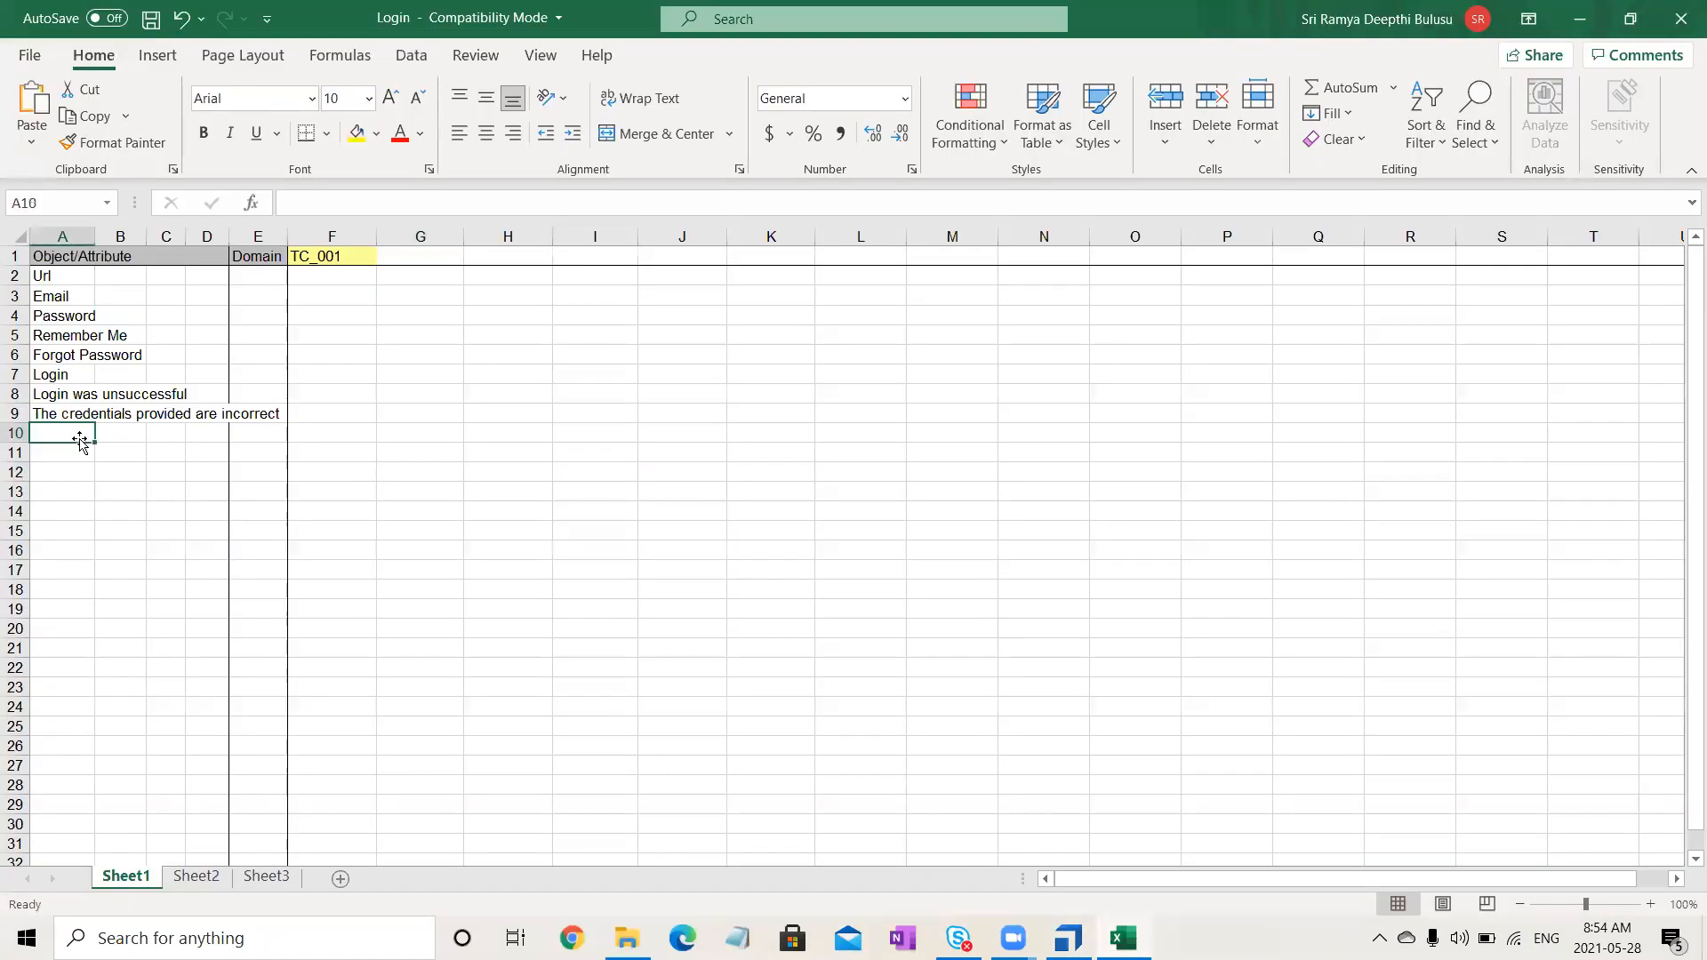
double_click(69, 433)
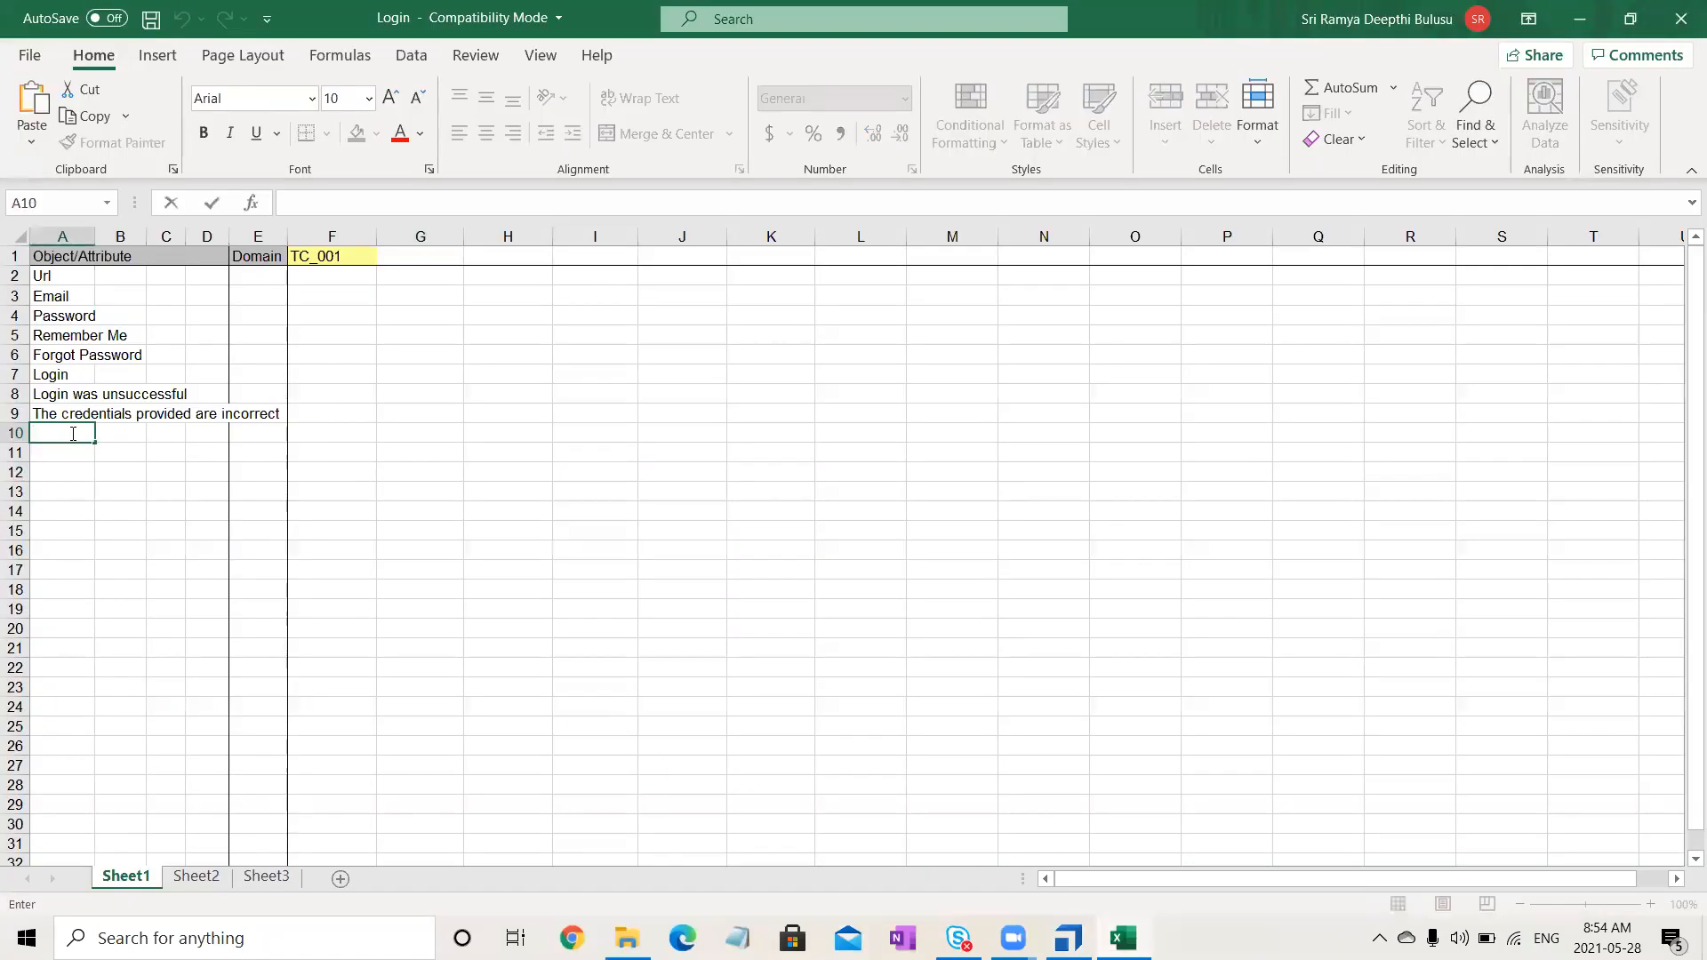
key("ctrl+v")
left_click(213, 591)
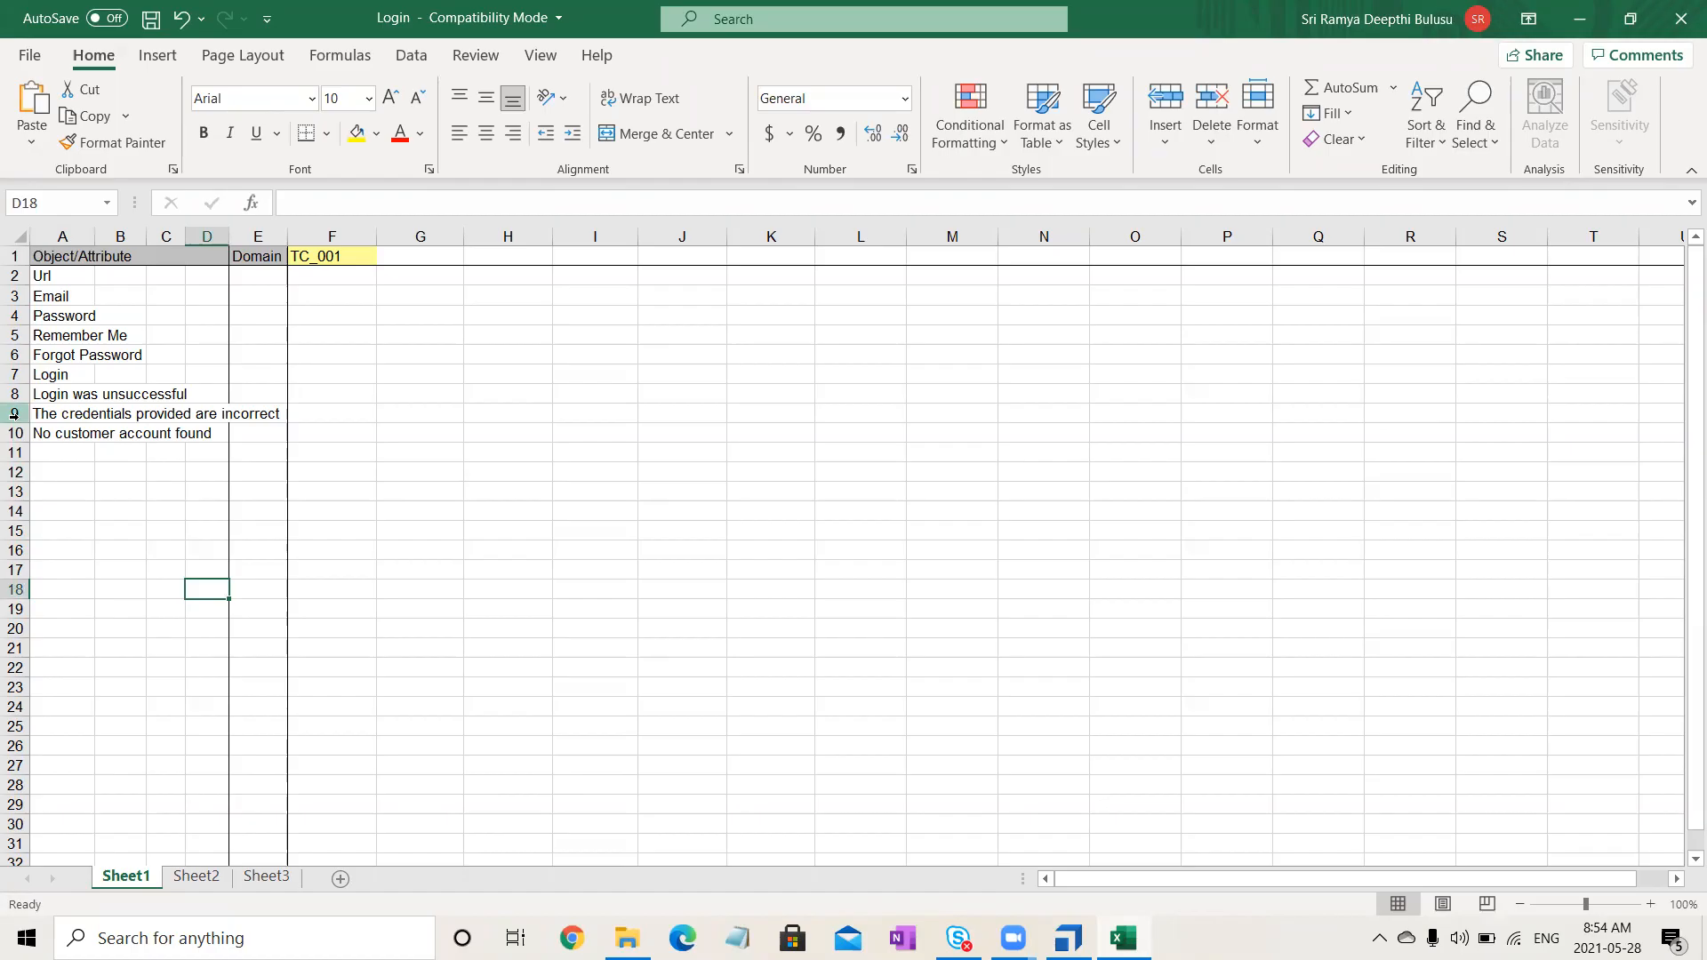
- Enter Flag in cell A11 and autofit column A to its longest entry
left_click(57, 460)
type("Flag")
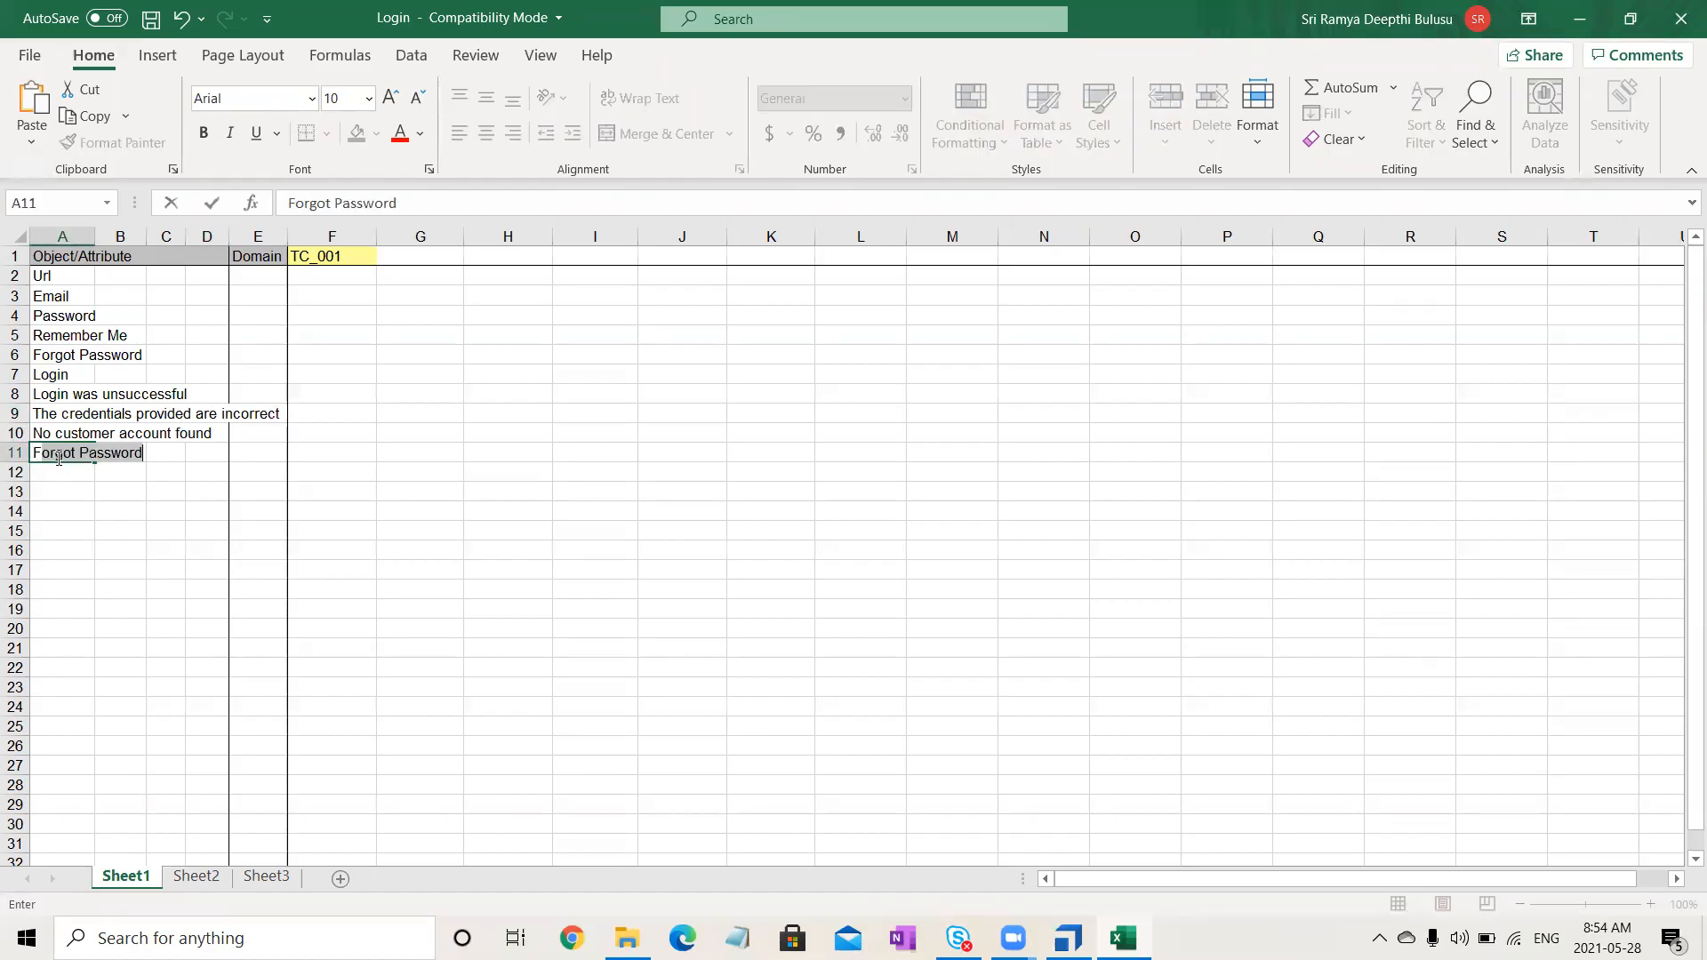
left_click(498, 586)
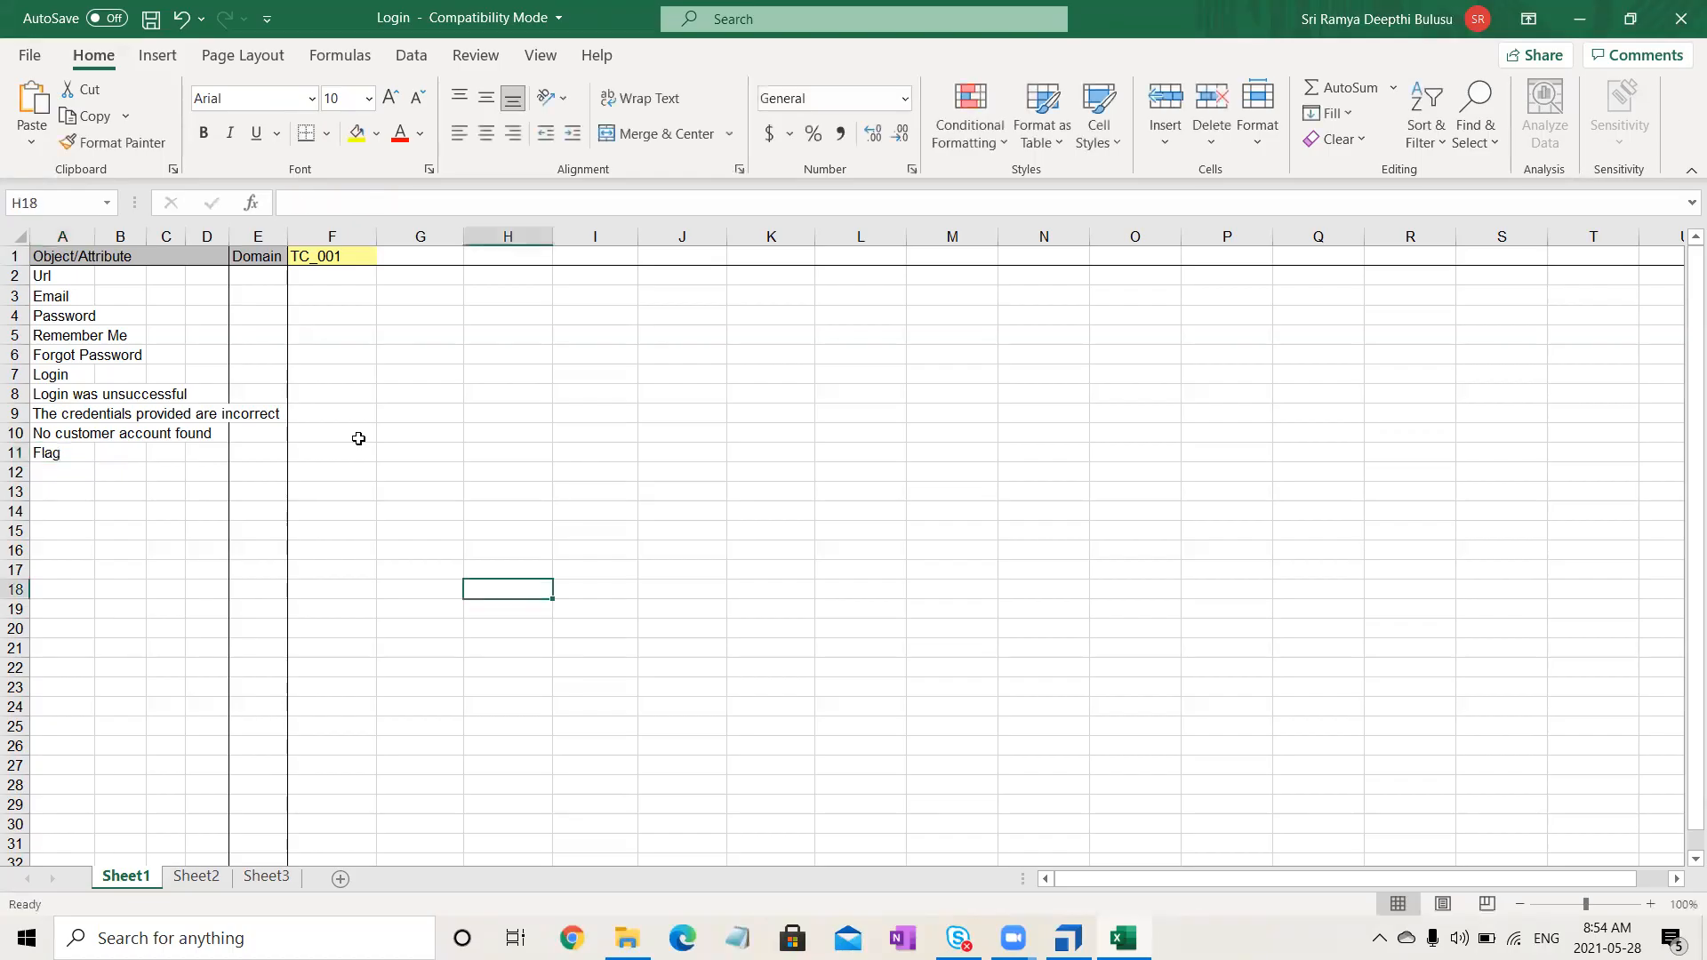
left_click(26, 242)
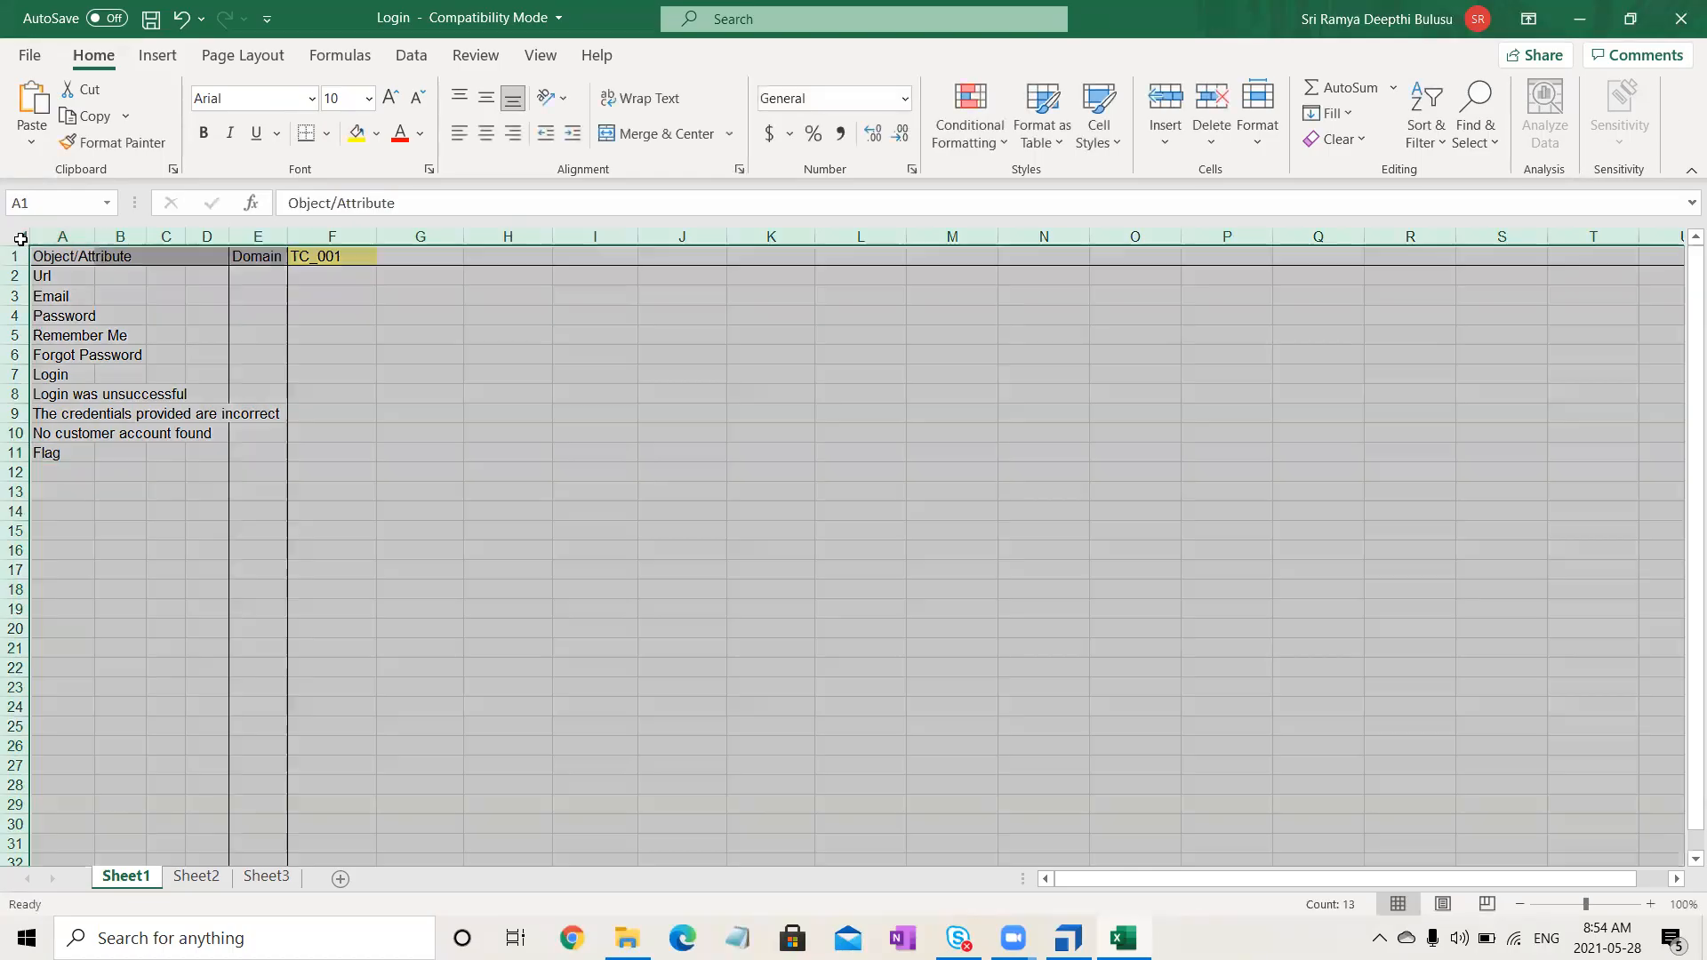
double_click(89, 233)
left_click(387, 488)
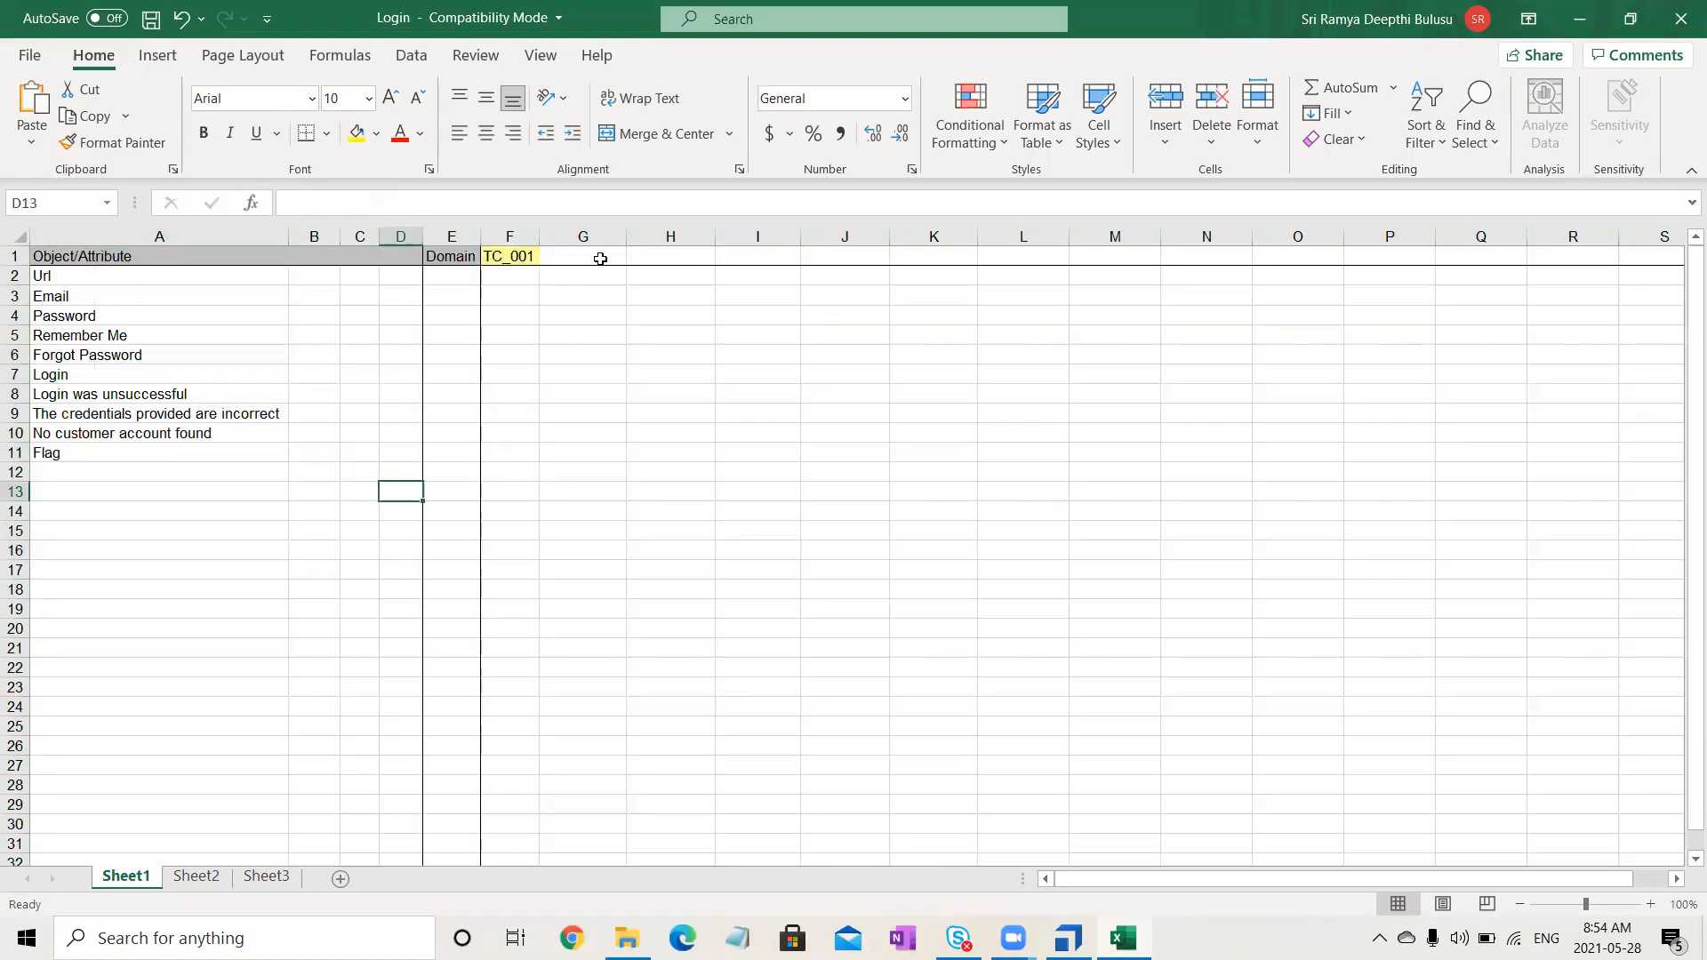
left_click(1069, 938)
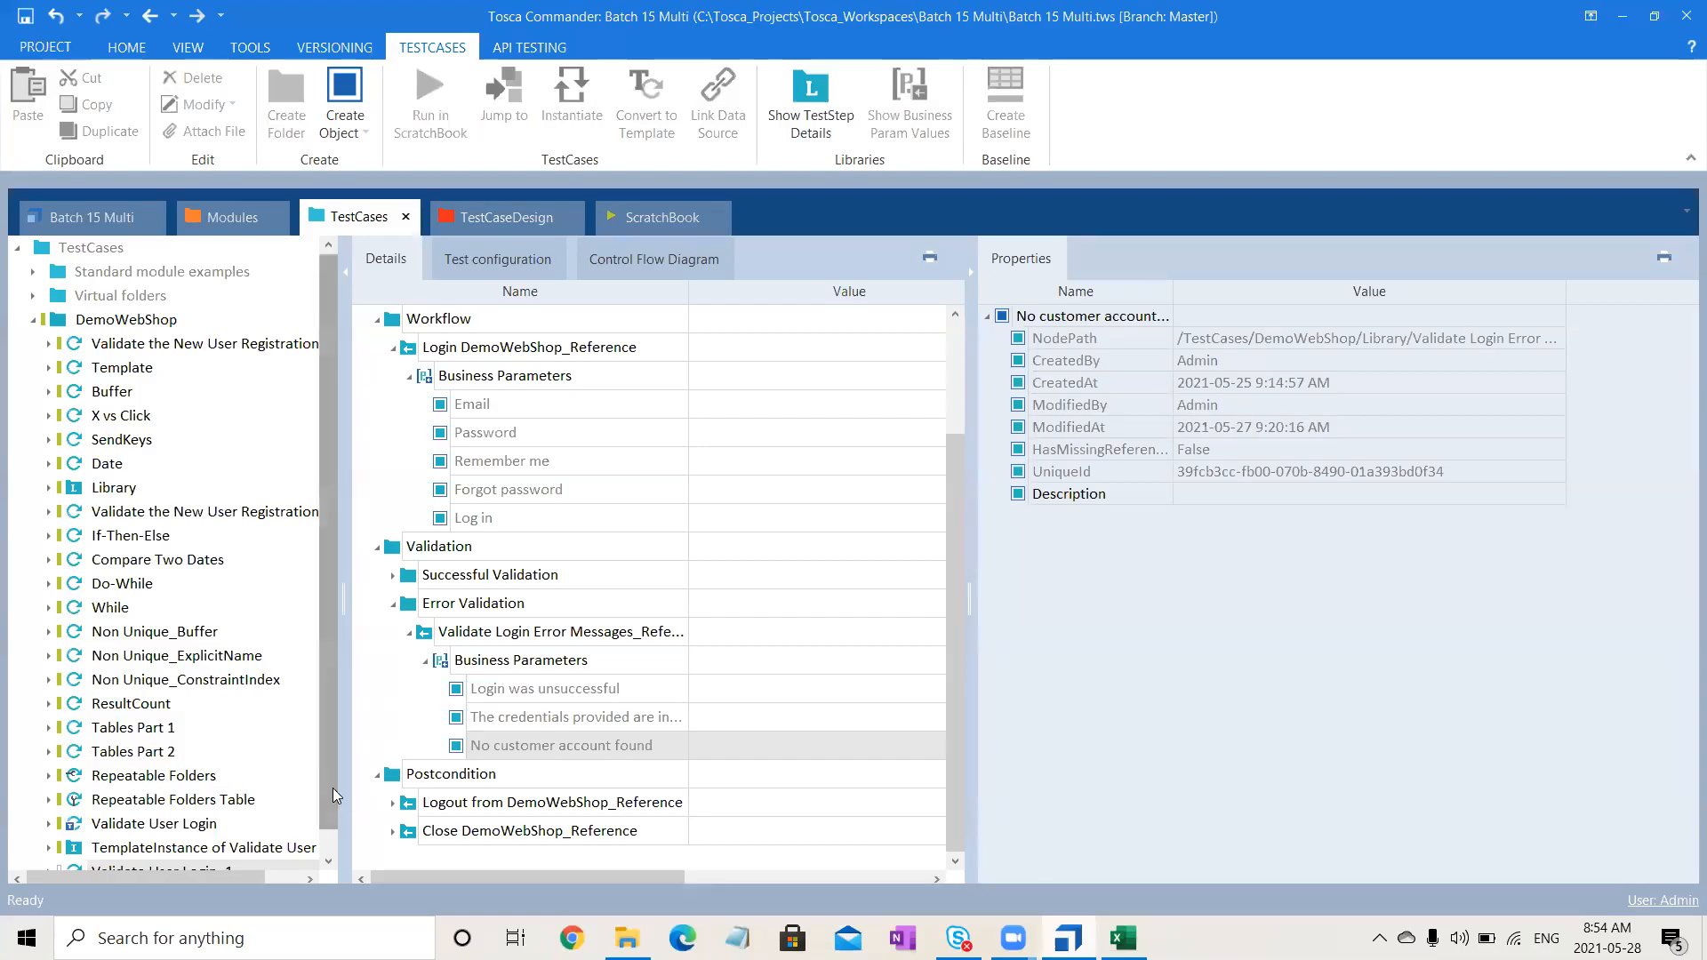
- Expand Login > Instances, widen the tree, and select 'Valid Email Valid Password' for copying
scroll(334, 794, "down", 1)
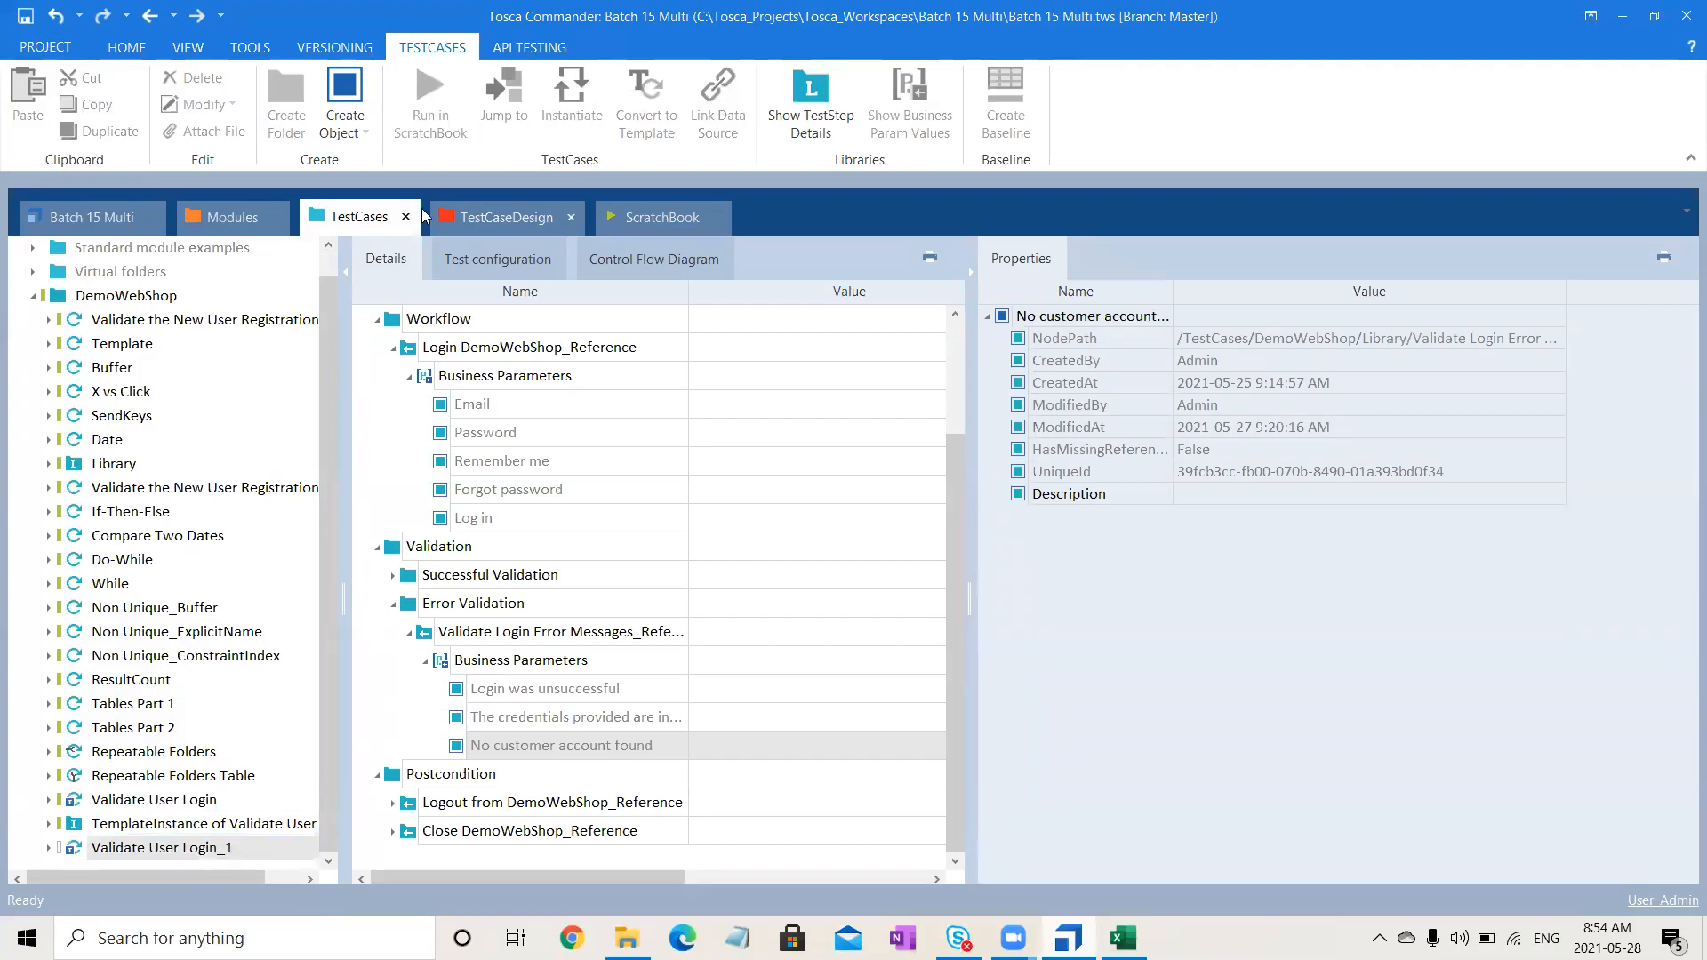
left_click(489, 218)
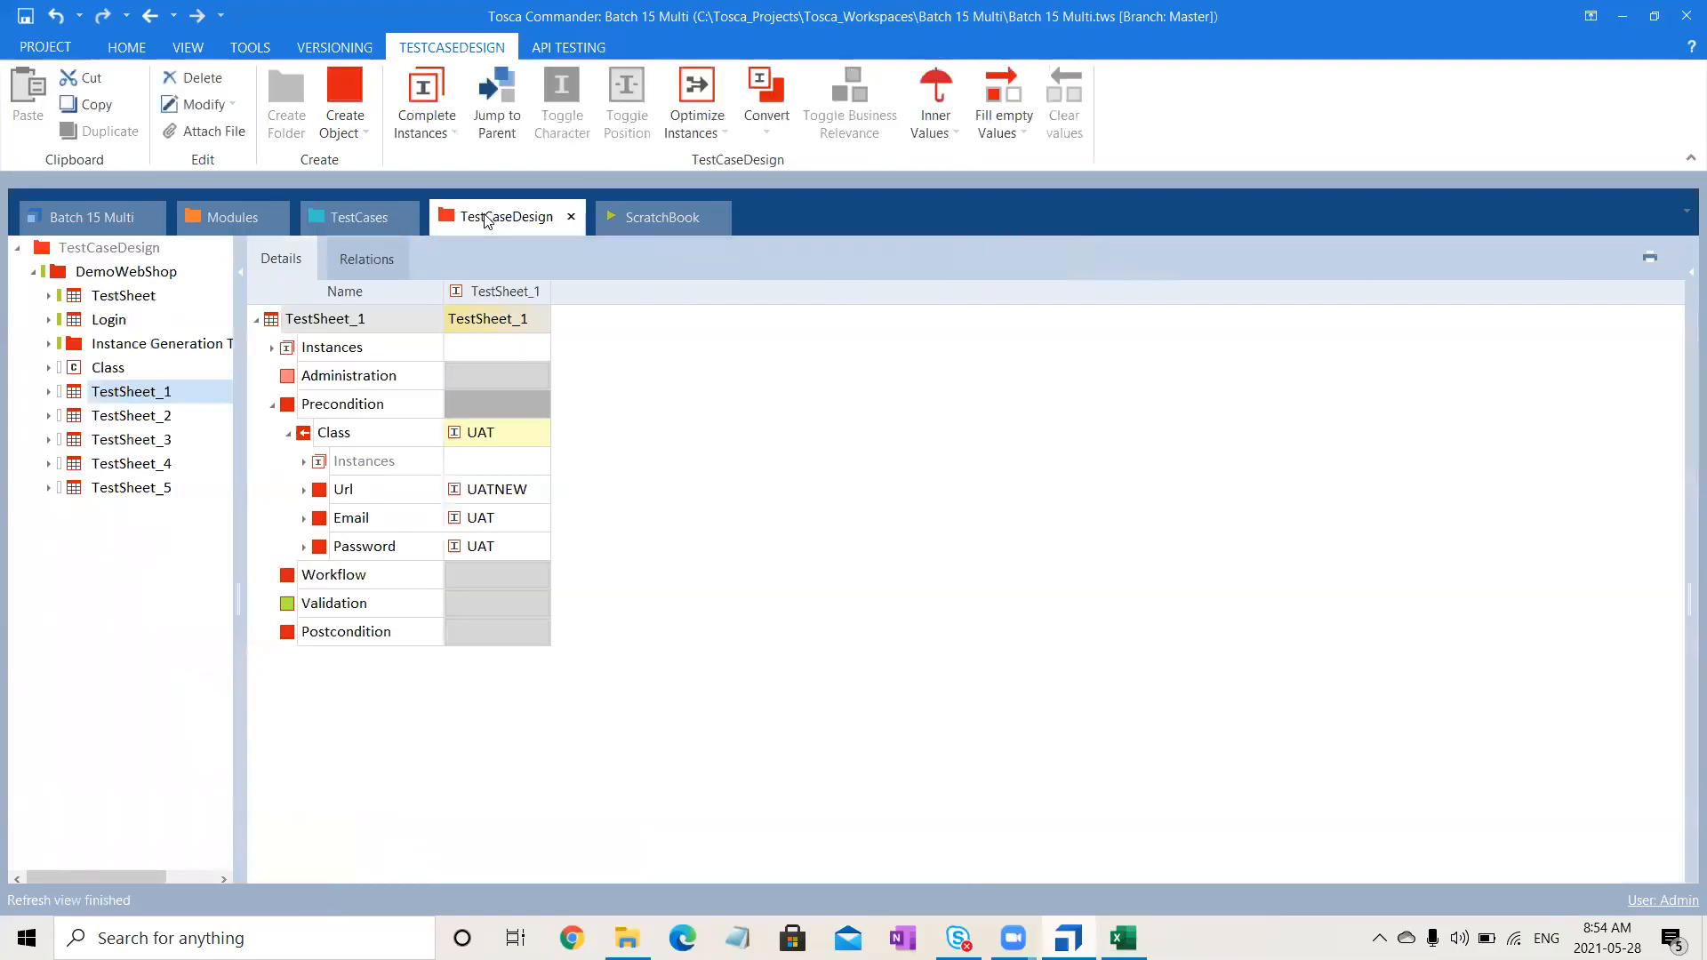
left_click(50, 320)
left_click(65, 344)
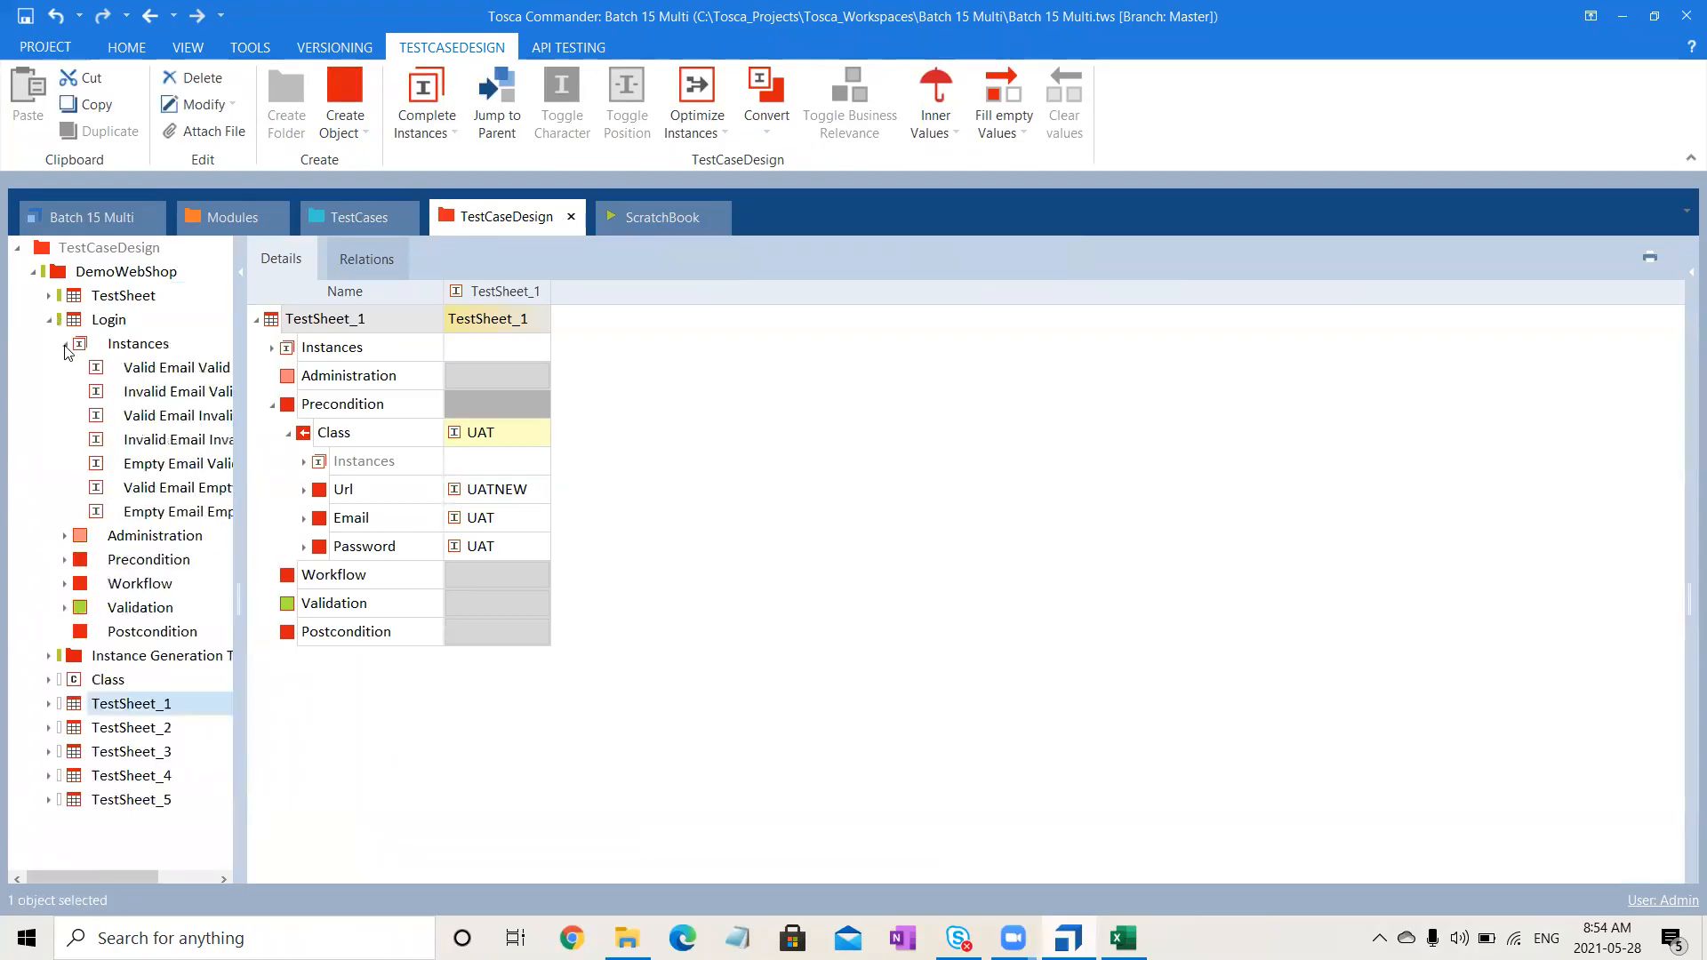
left_click_drag(245, 443, 530, 442)
left_click(263, 374)
left_click(290, 378)
key("ctrl+c")
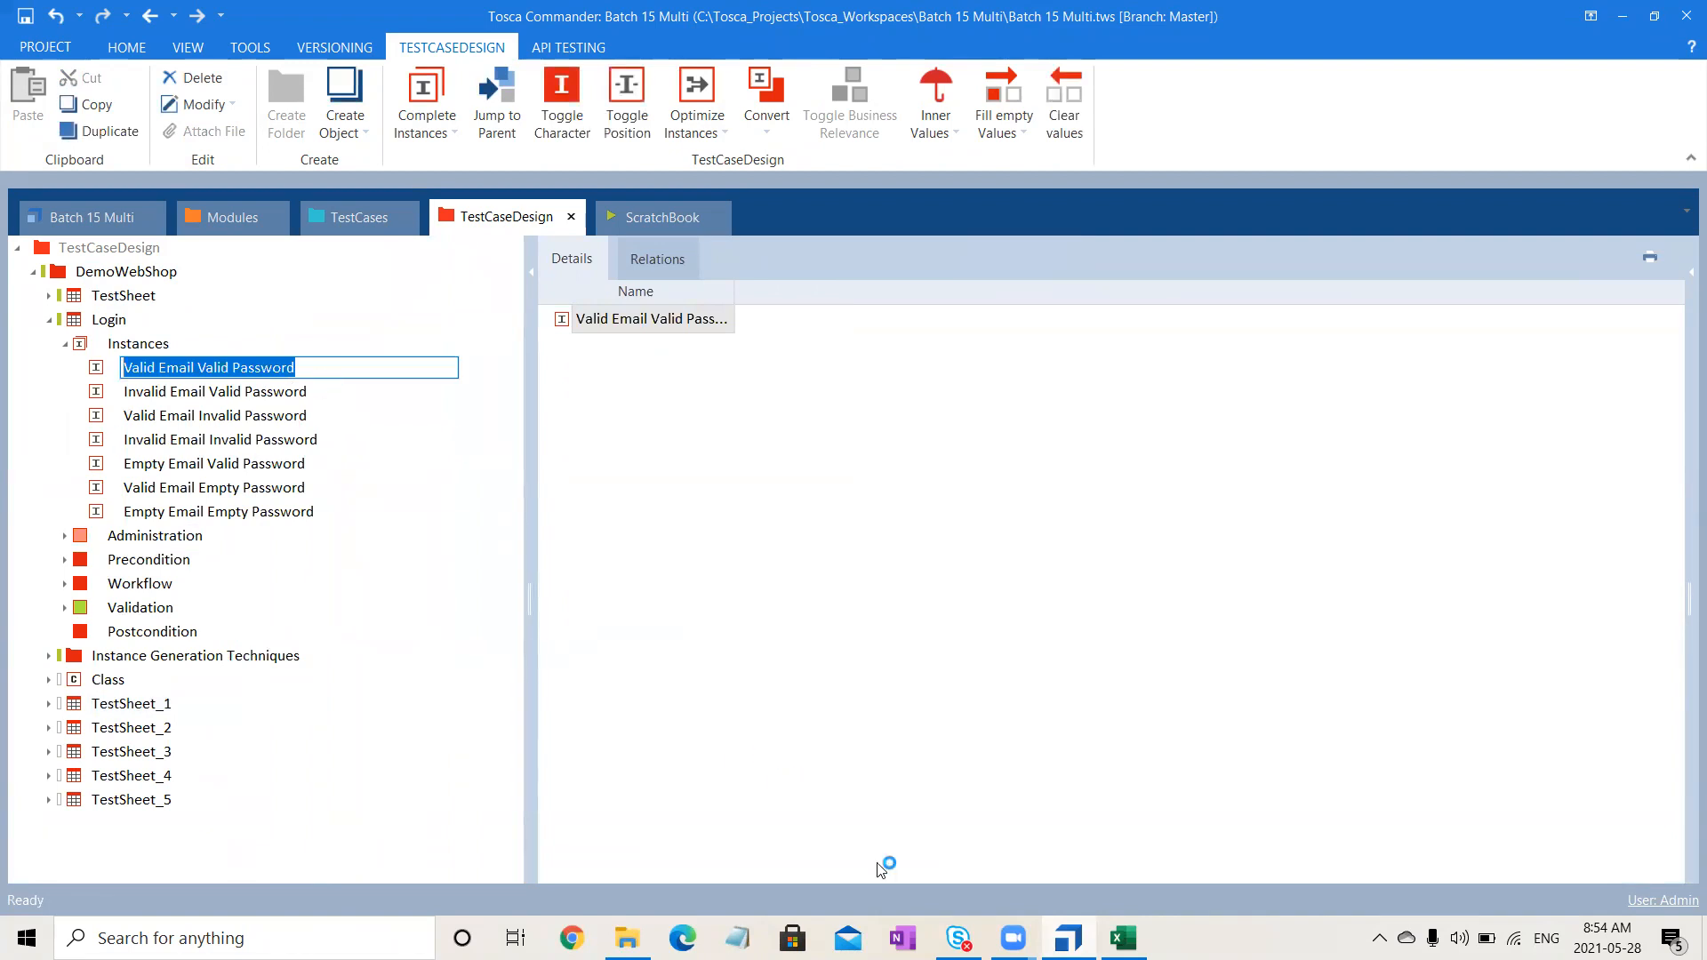
- Replace TC_001 in F1 with 'Valid Email Valid Password'
key("alt+Tab")
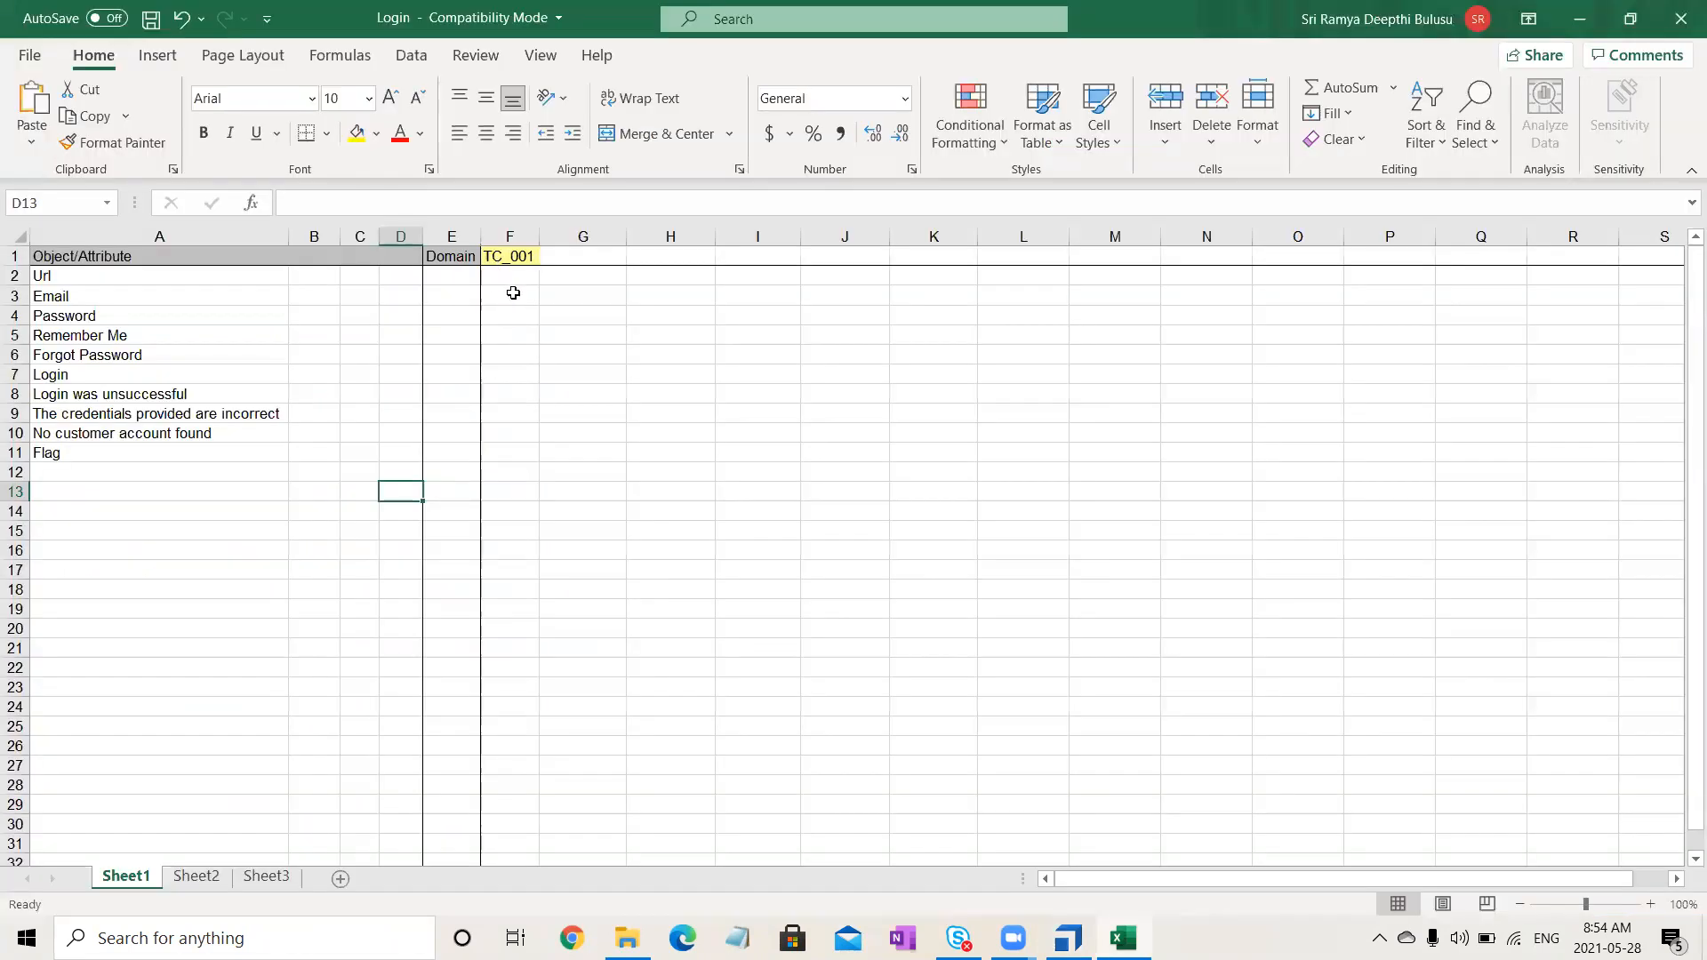
left_click(510, 256)
left_click_drag(341, 204, 225, 206)
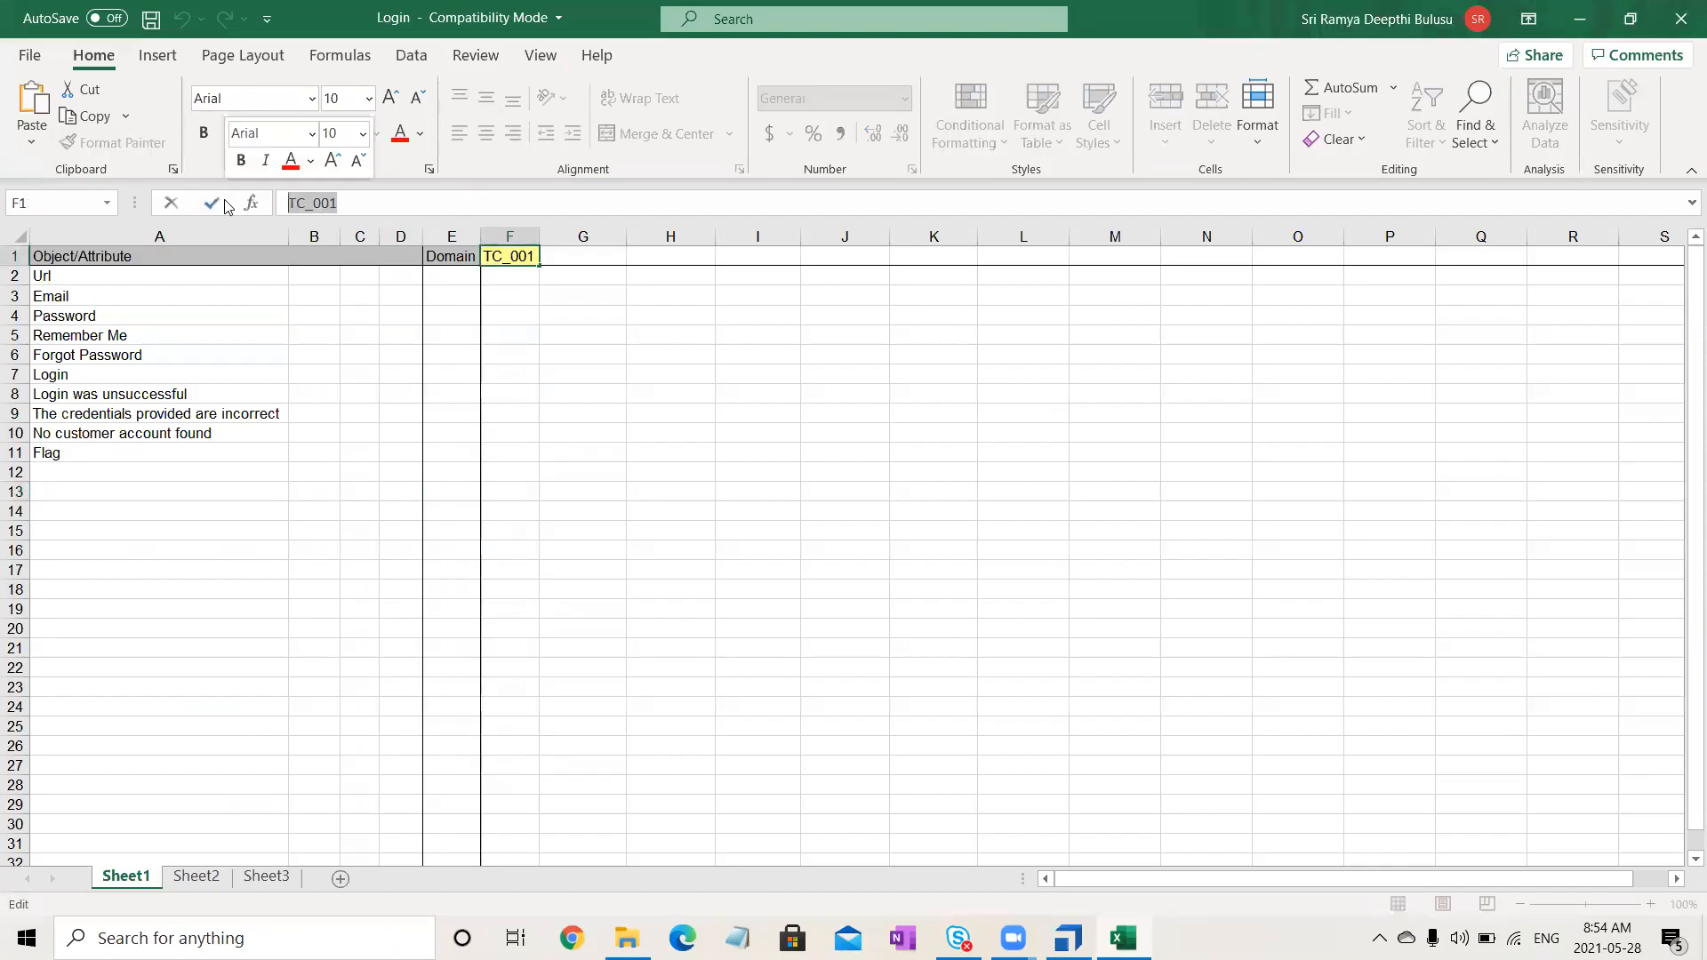
key("ctrl+v")
left_click(787, 495)
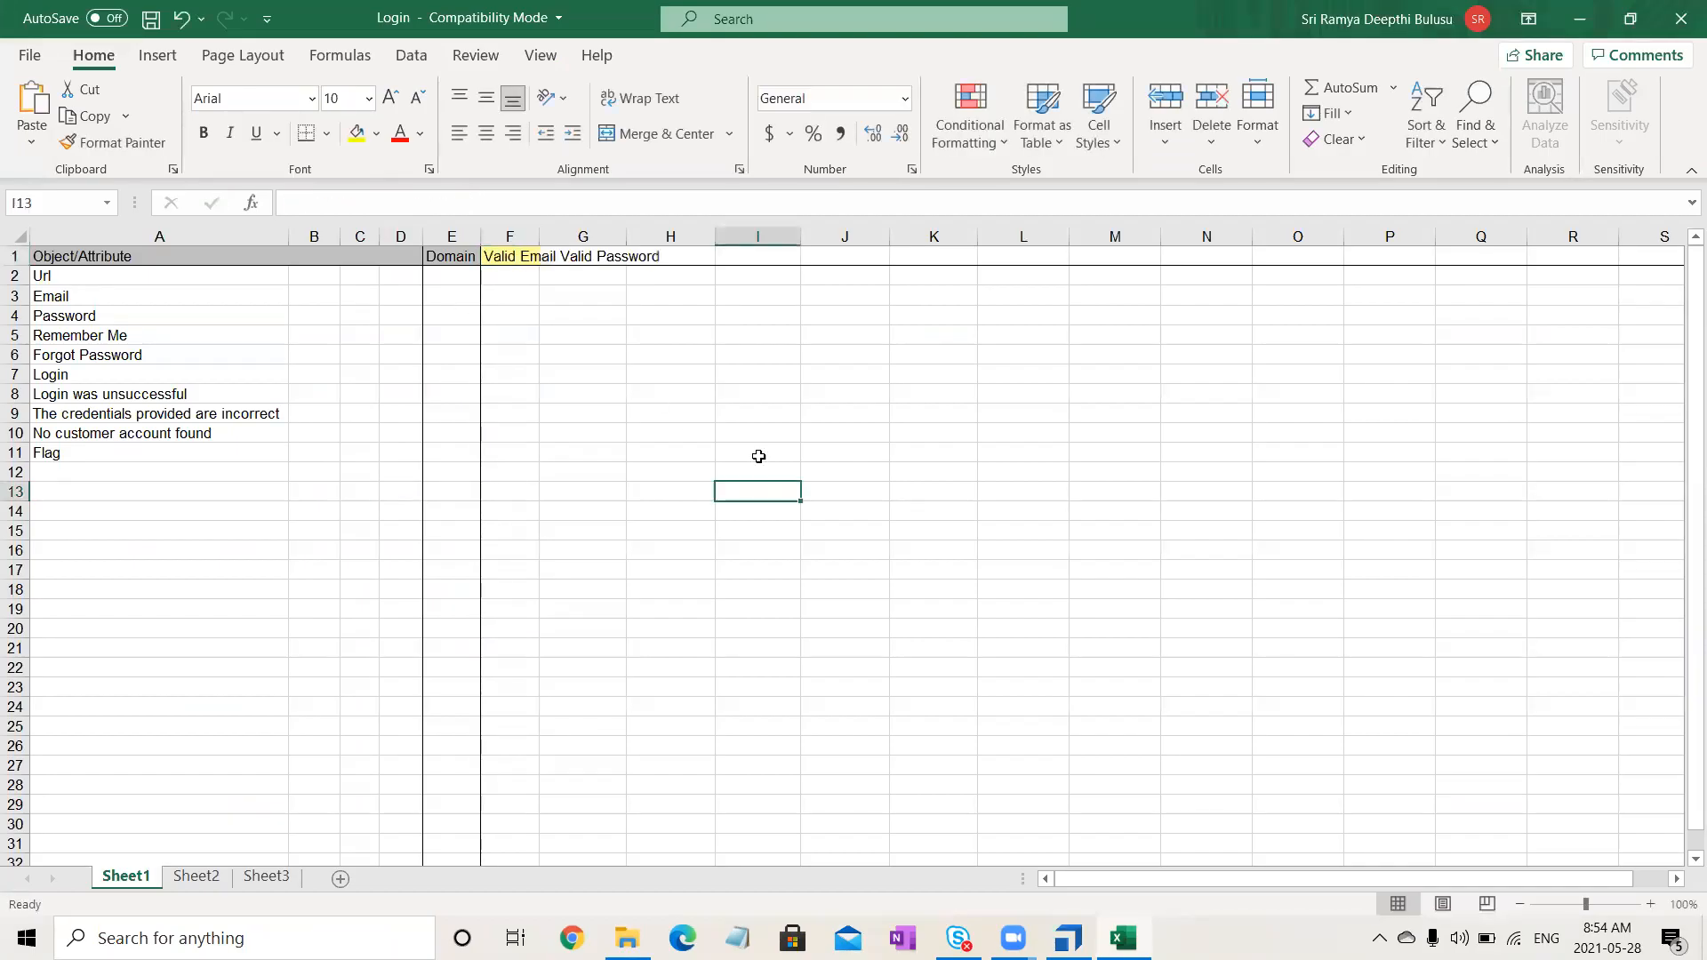
- Enter 'Invalid Email Valid Password' as the G1 header
left_click(596, 258)
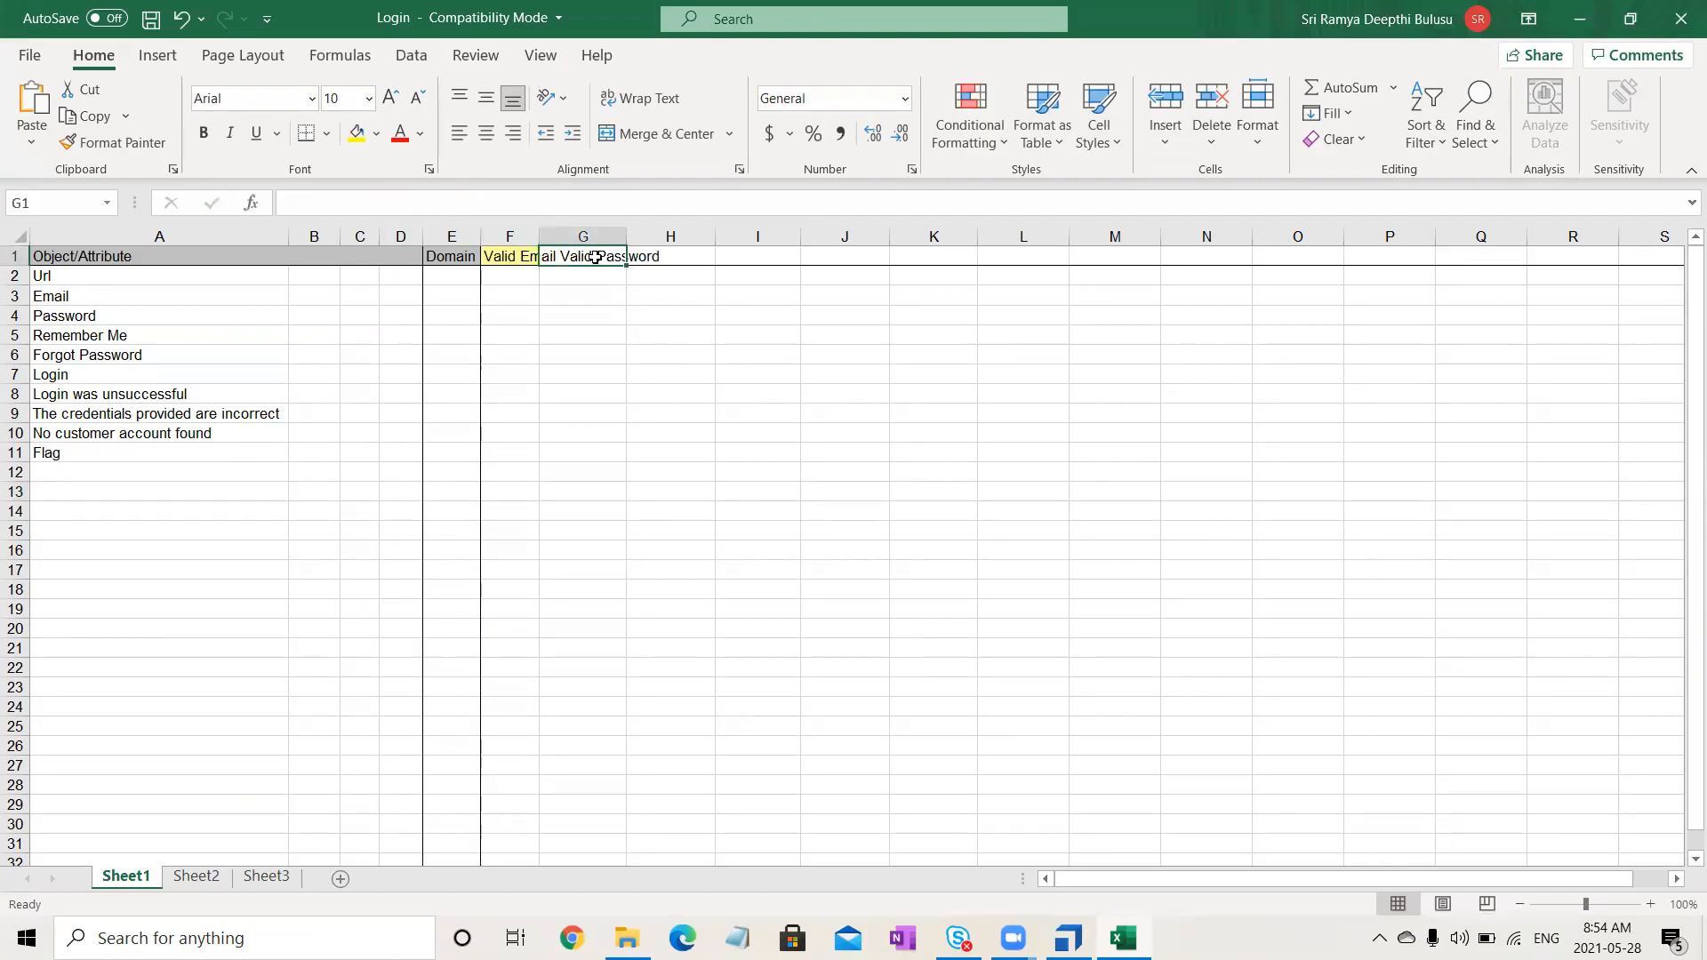
left_click(516, 199)
key("ctrl+v")
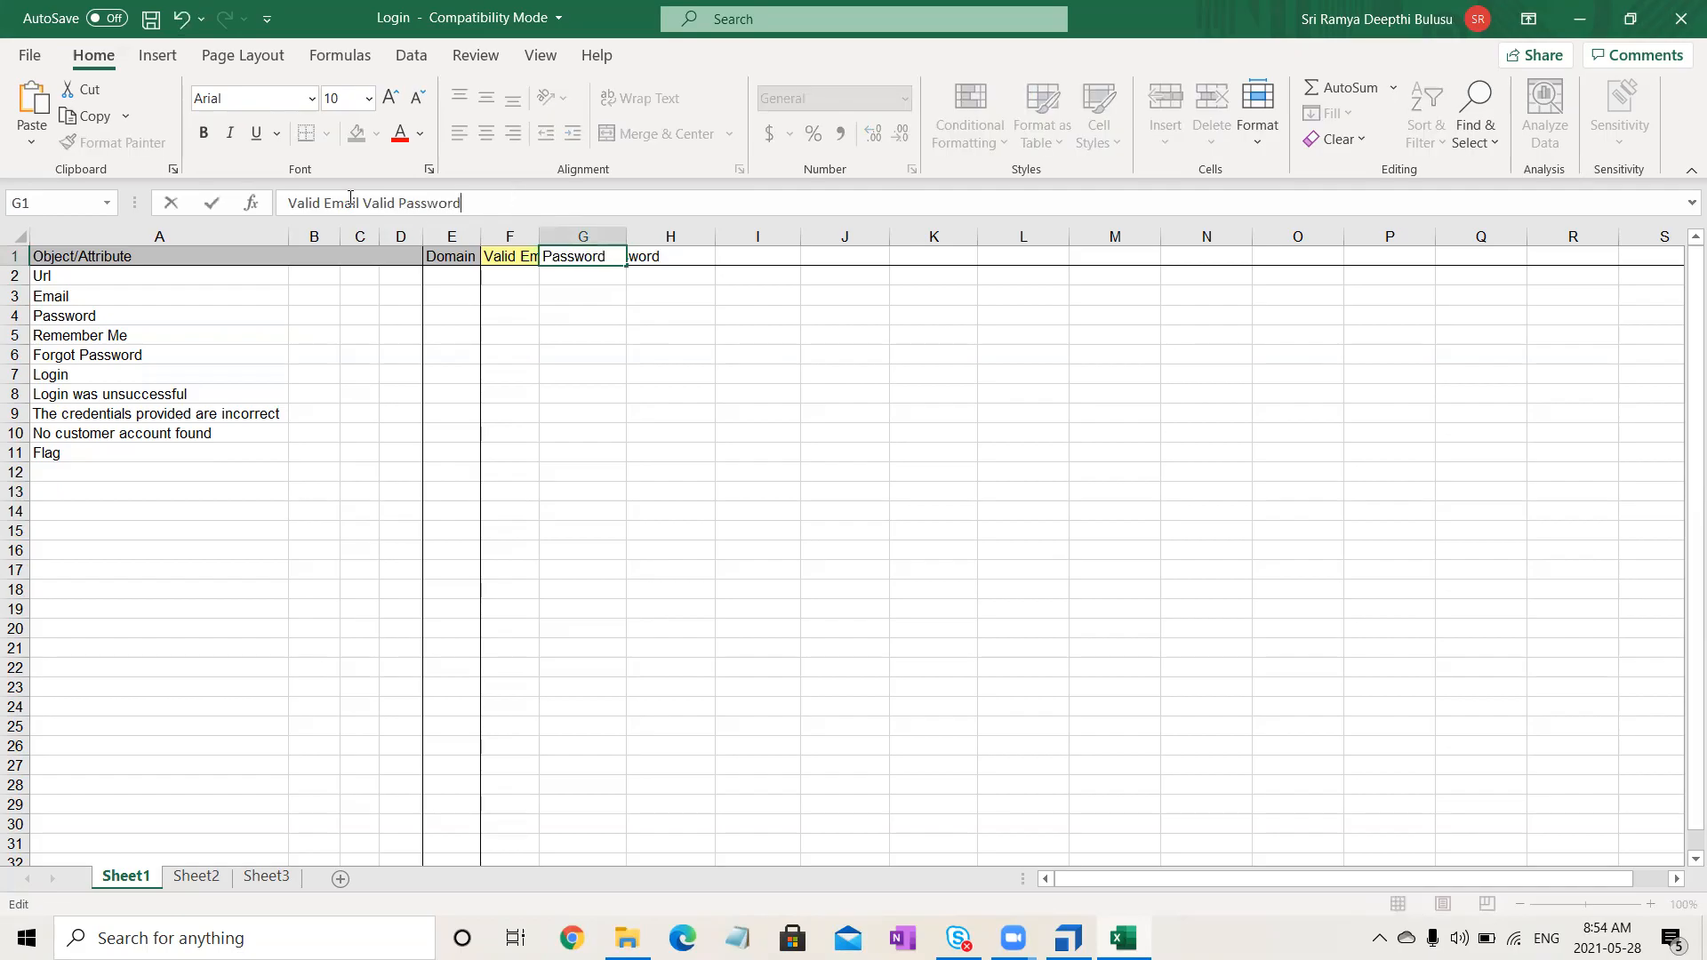
key("Home")
key("Delete")
type("Inv")
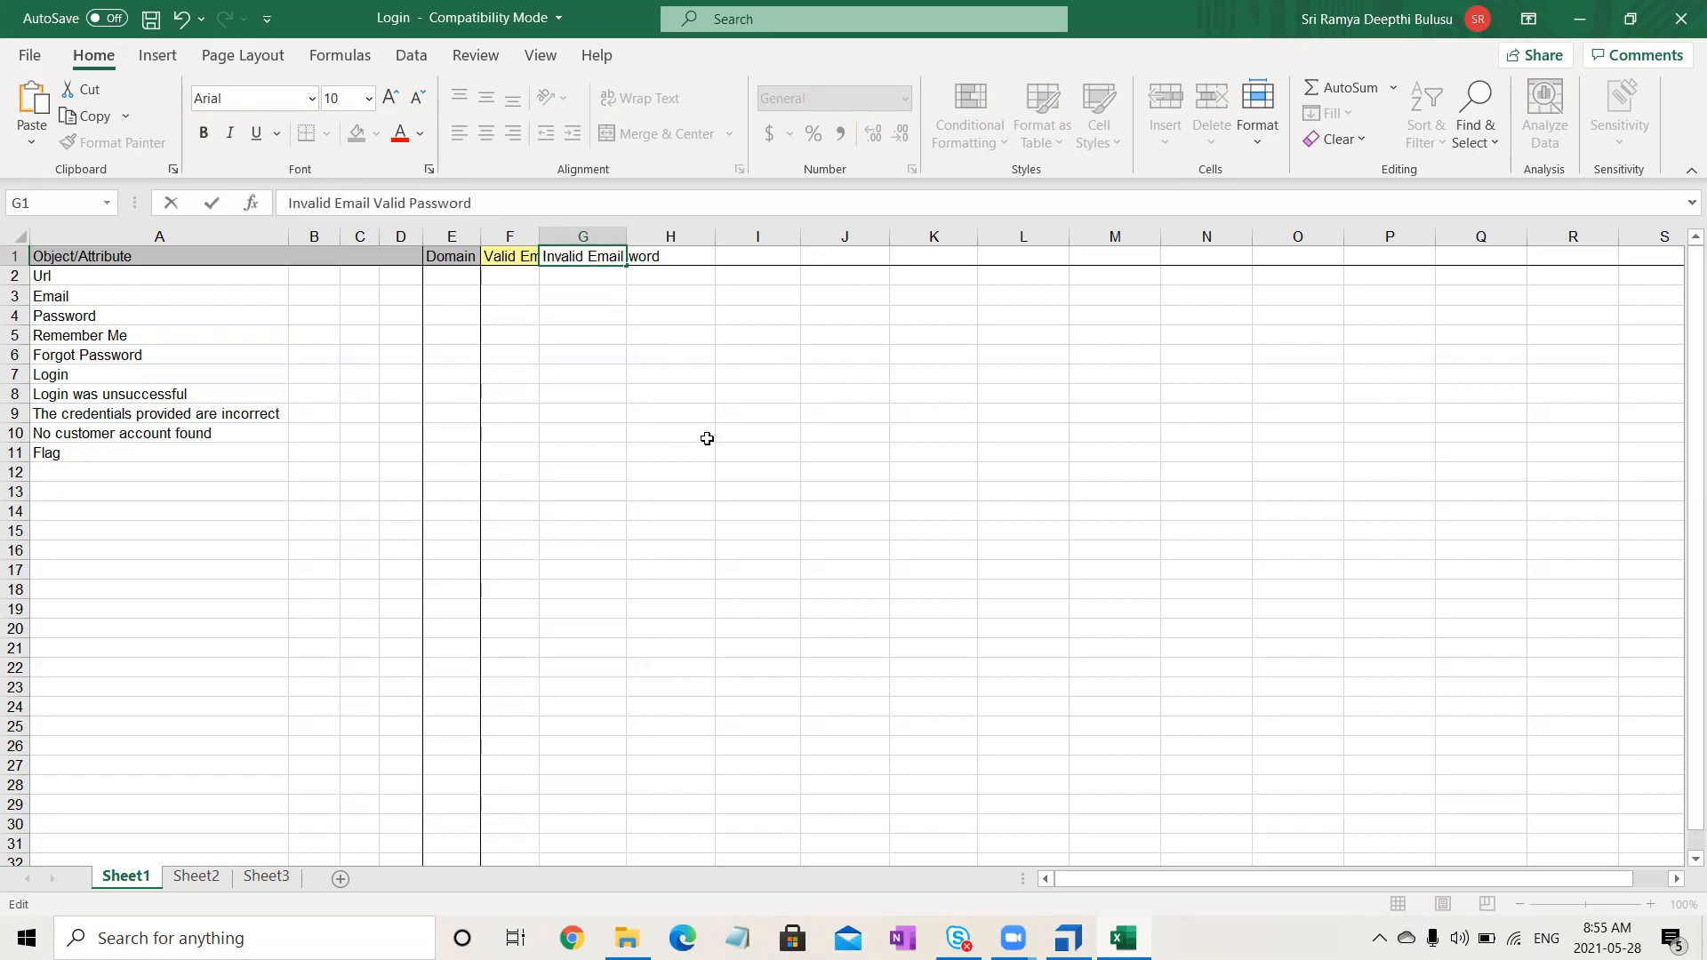
left_click(703, 435)
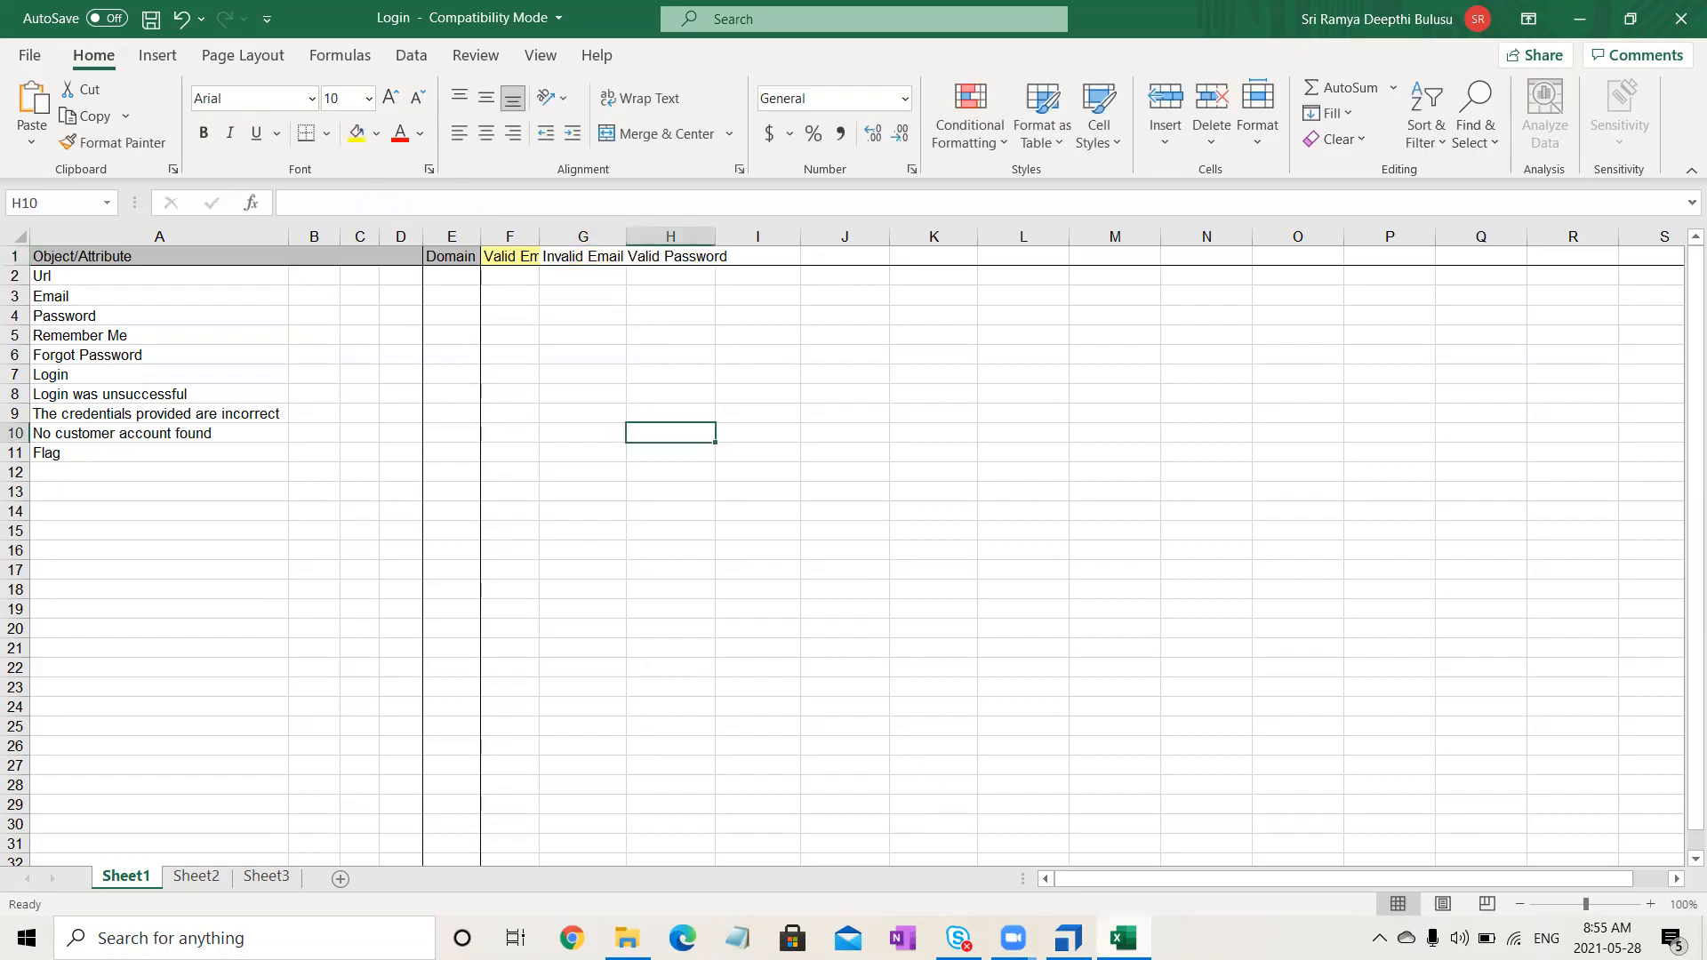
- Copy 'Valid Email Invalid Password' from Tosca and paste it into H1
left_click(1069, 938)
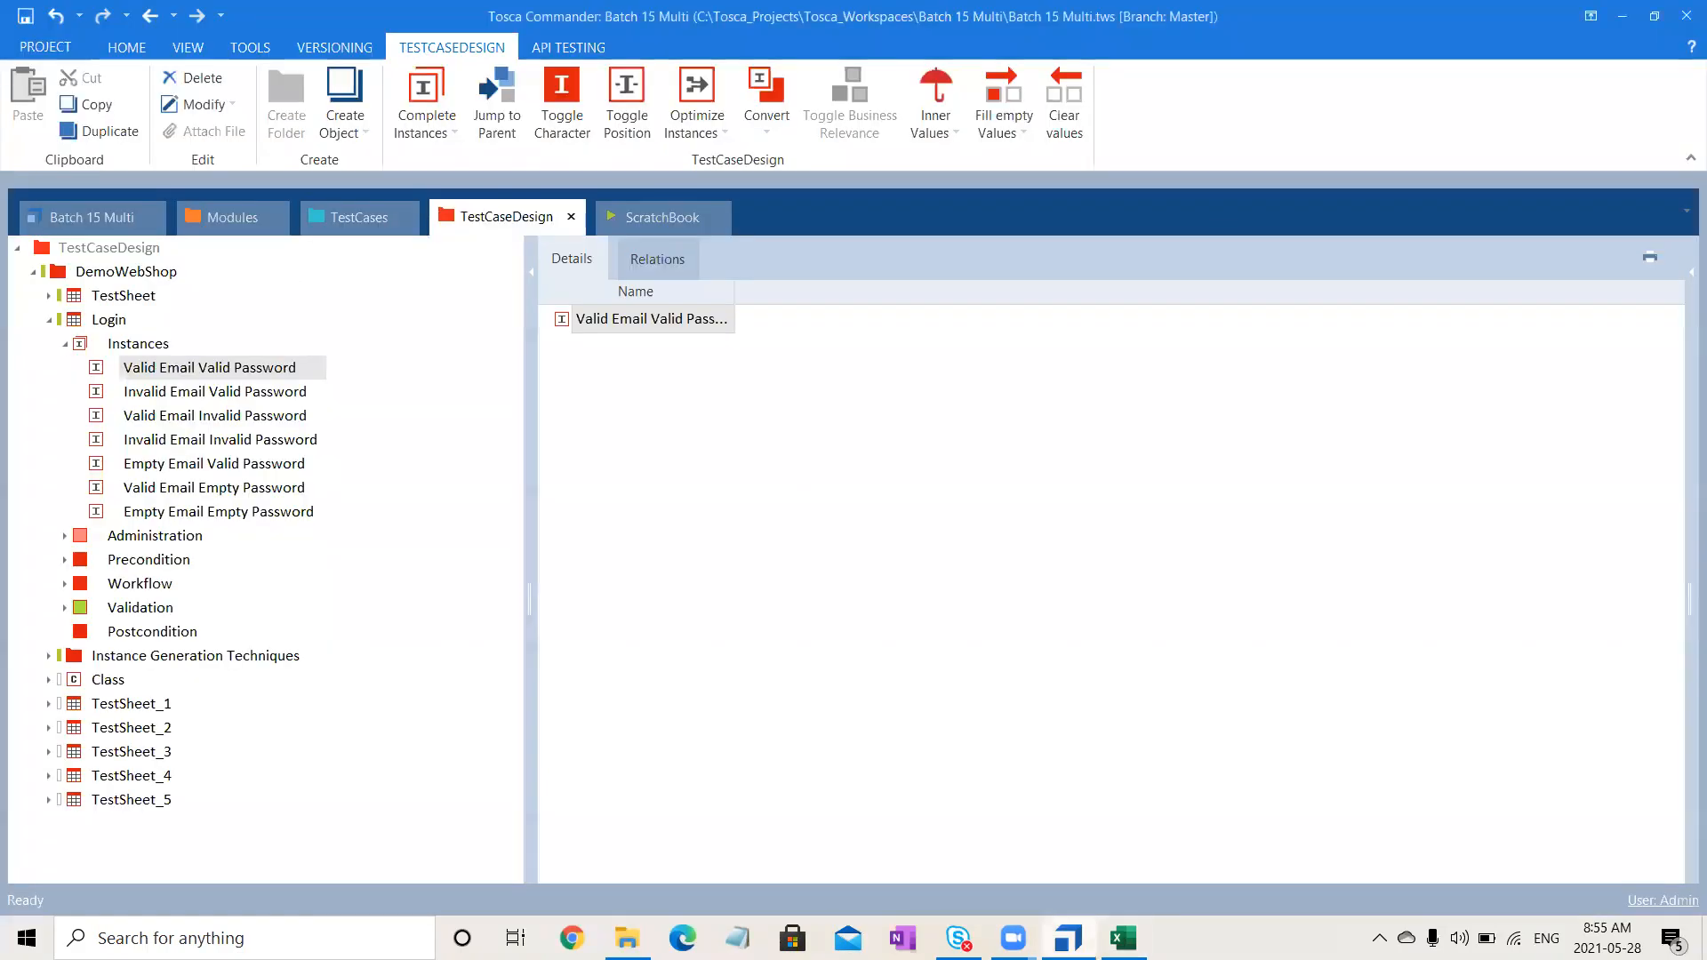
left_click(224, 415)
left_click(224, 414)
key("ctrl+c")
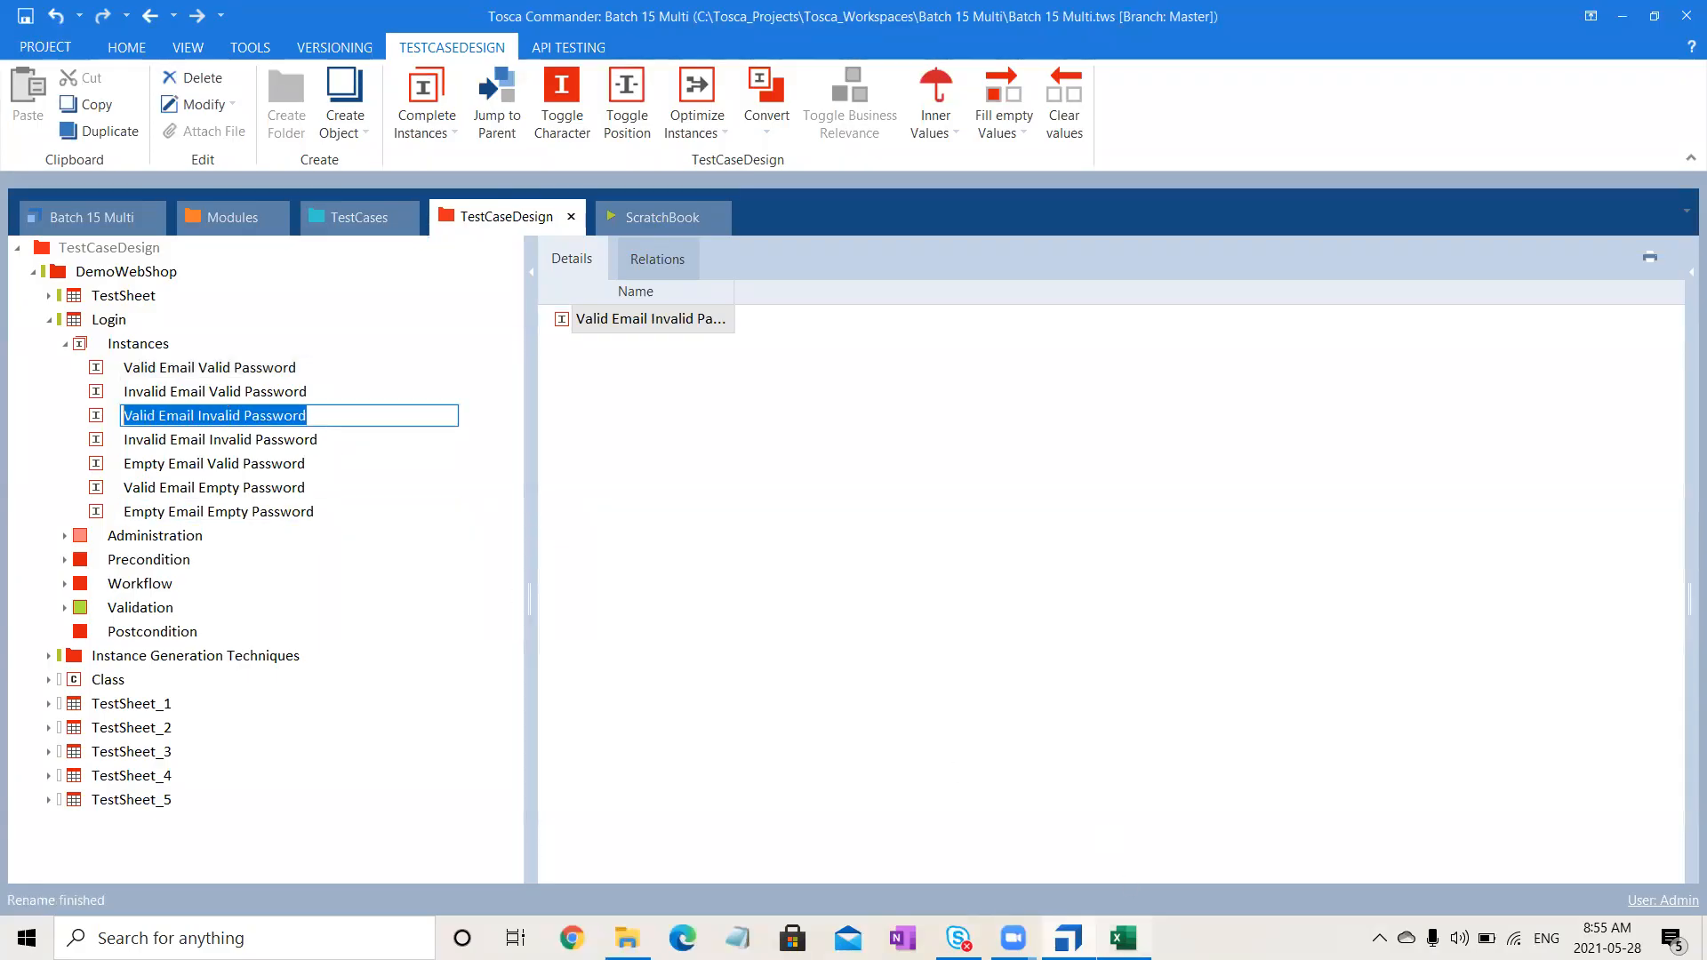
key("alt+Tab")
left_click(656, 257)
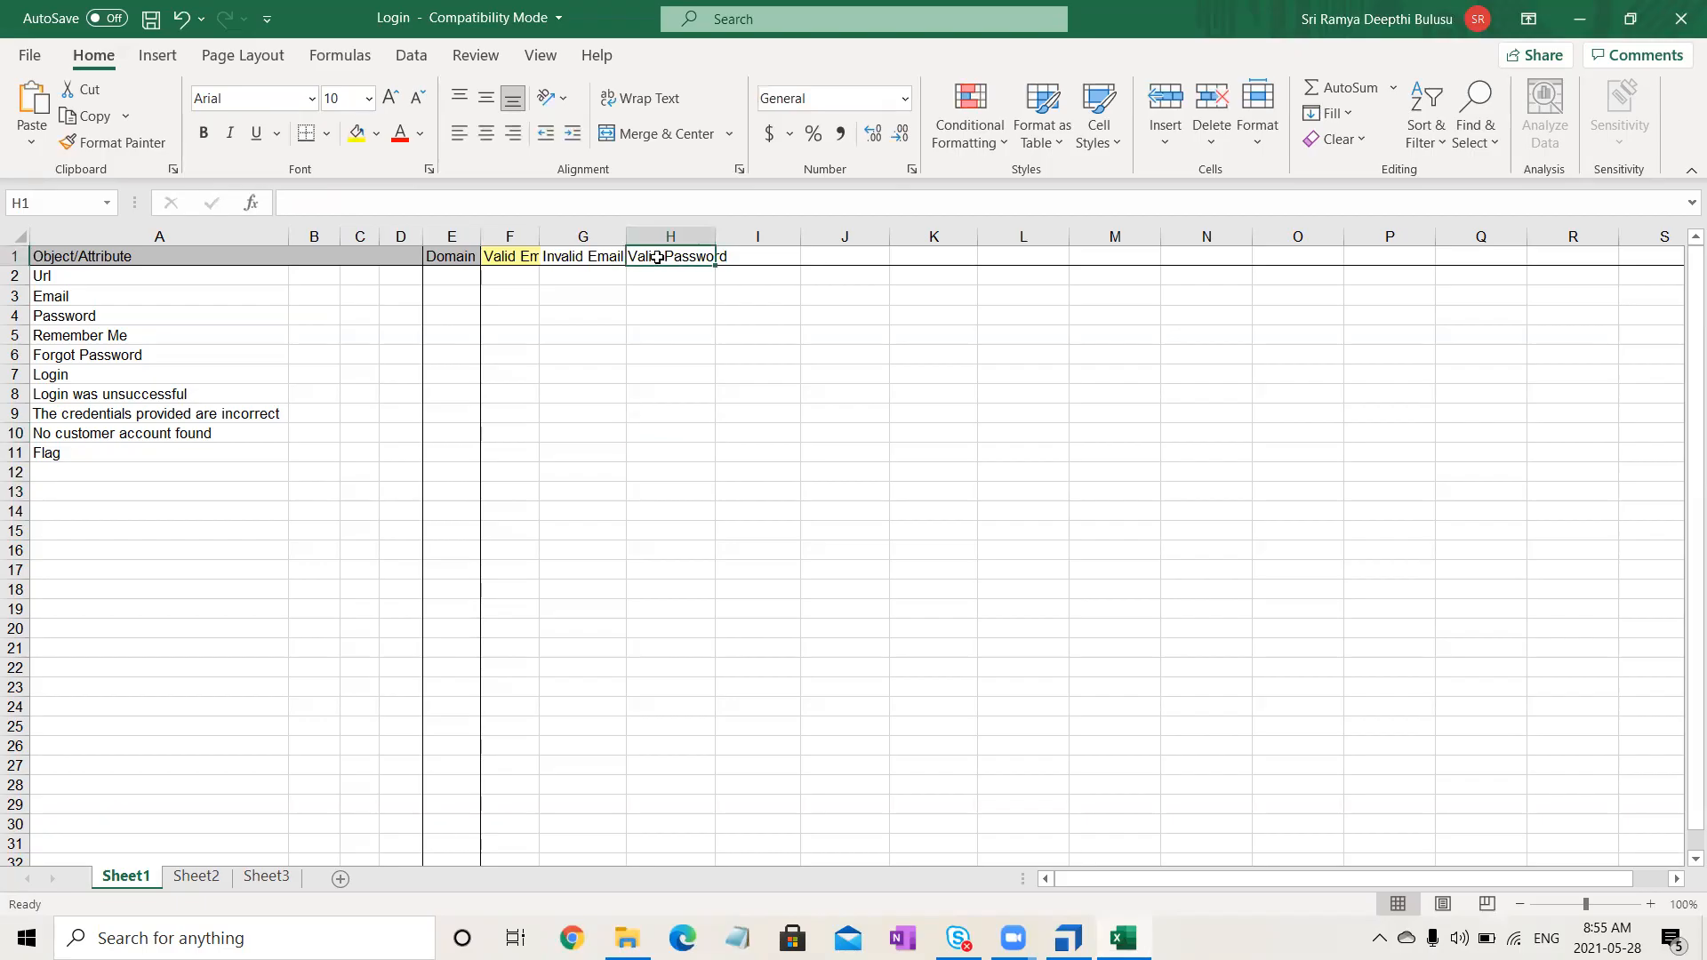
left_click(574, 195)
key("ctrl+v")
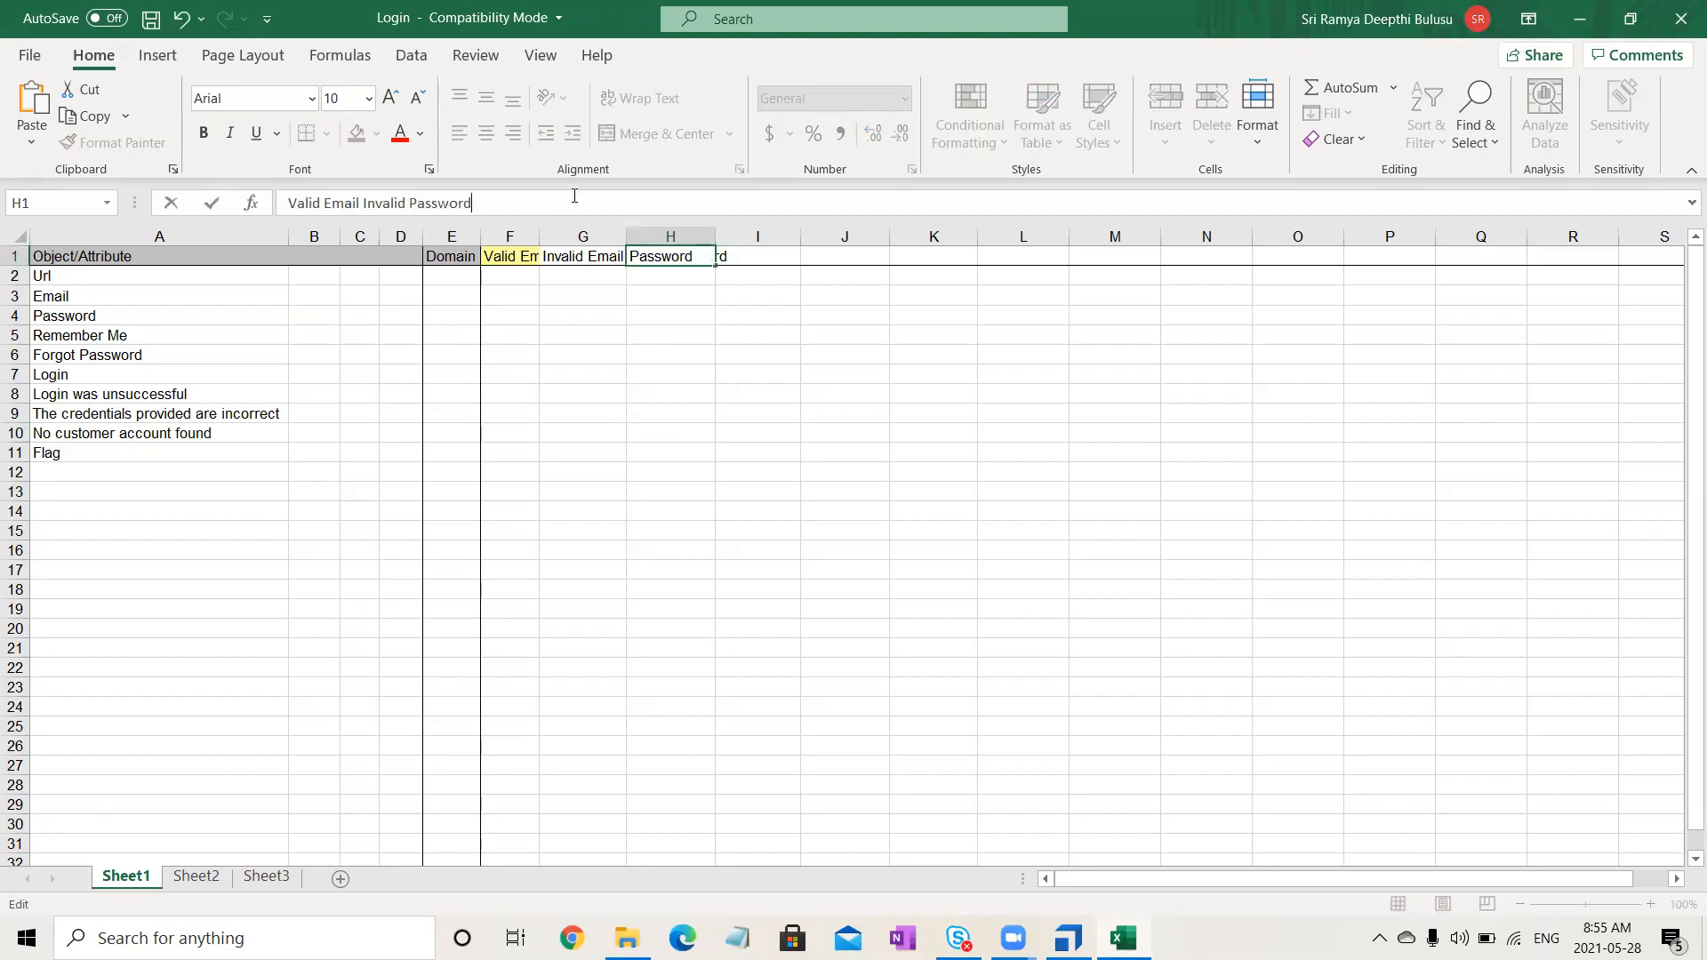
left_click(690, 525)
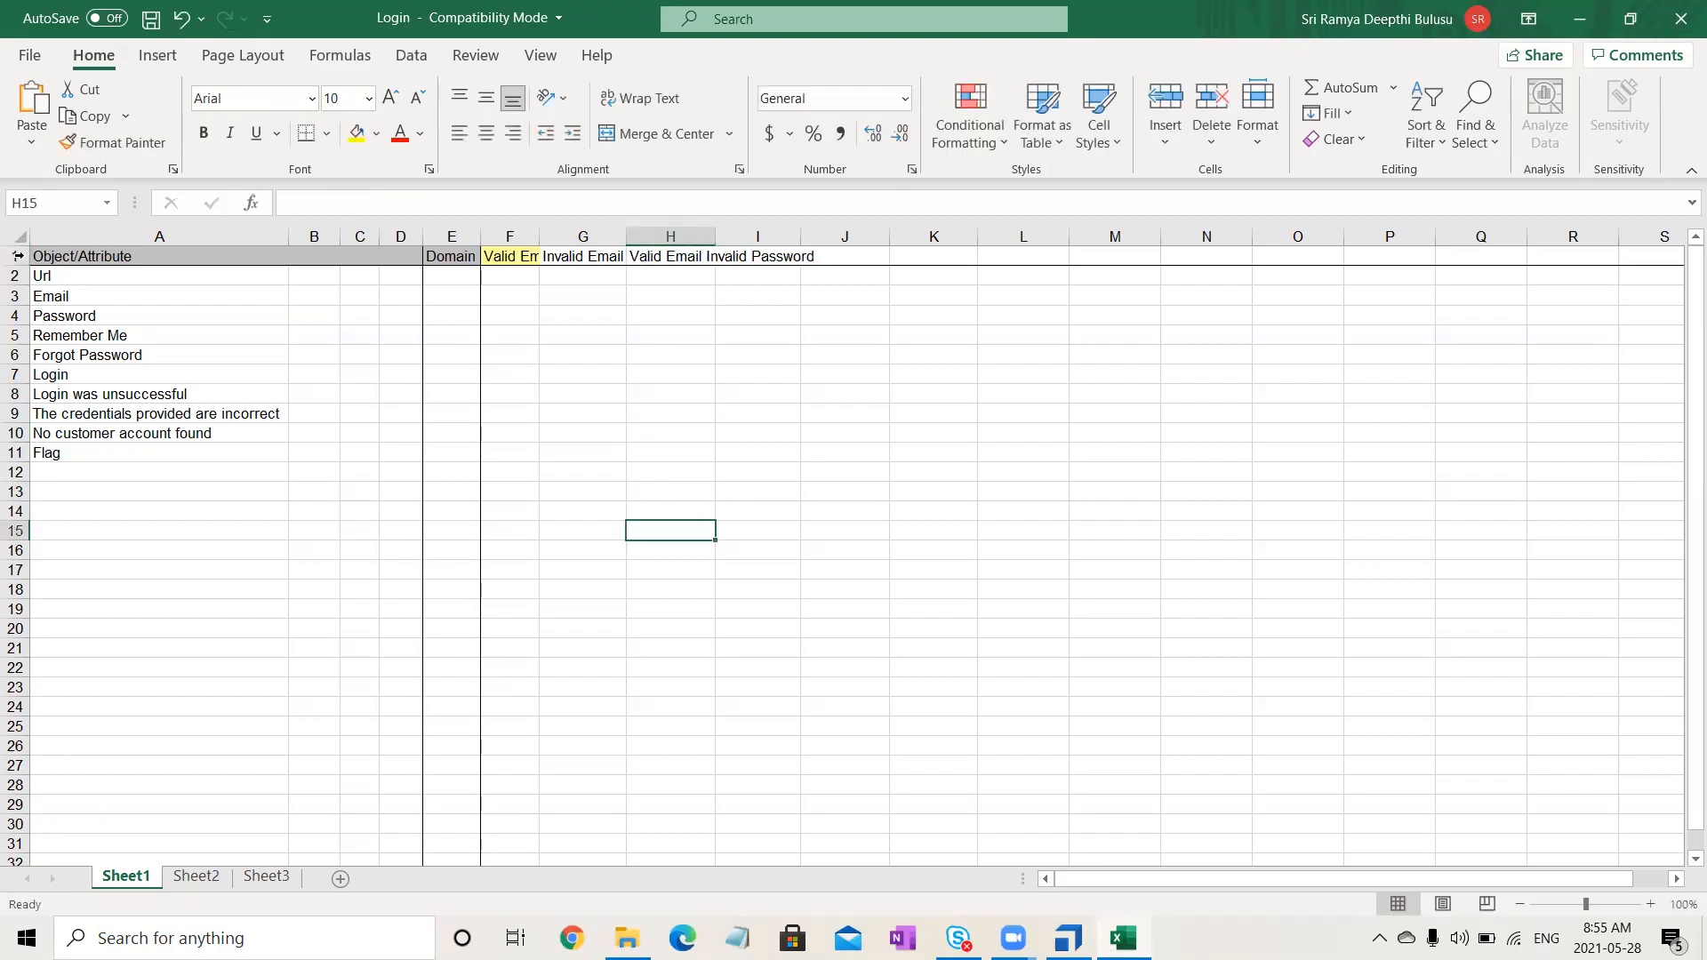
- Give the whole sheet wrapped text with top-left alignment and autofit rows and columns
left_click(18, 236)
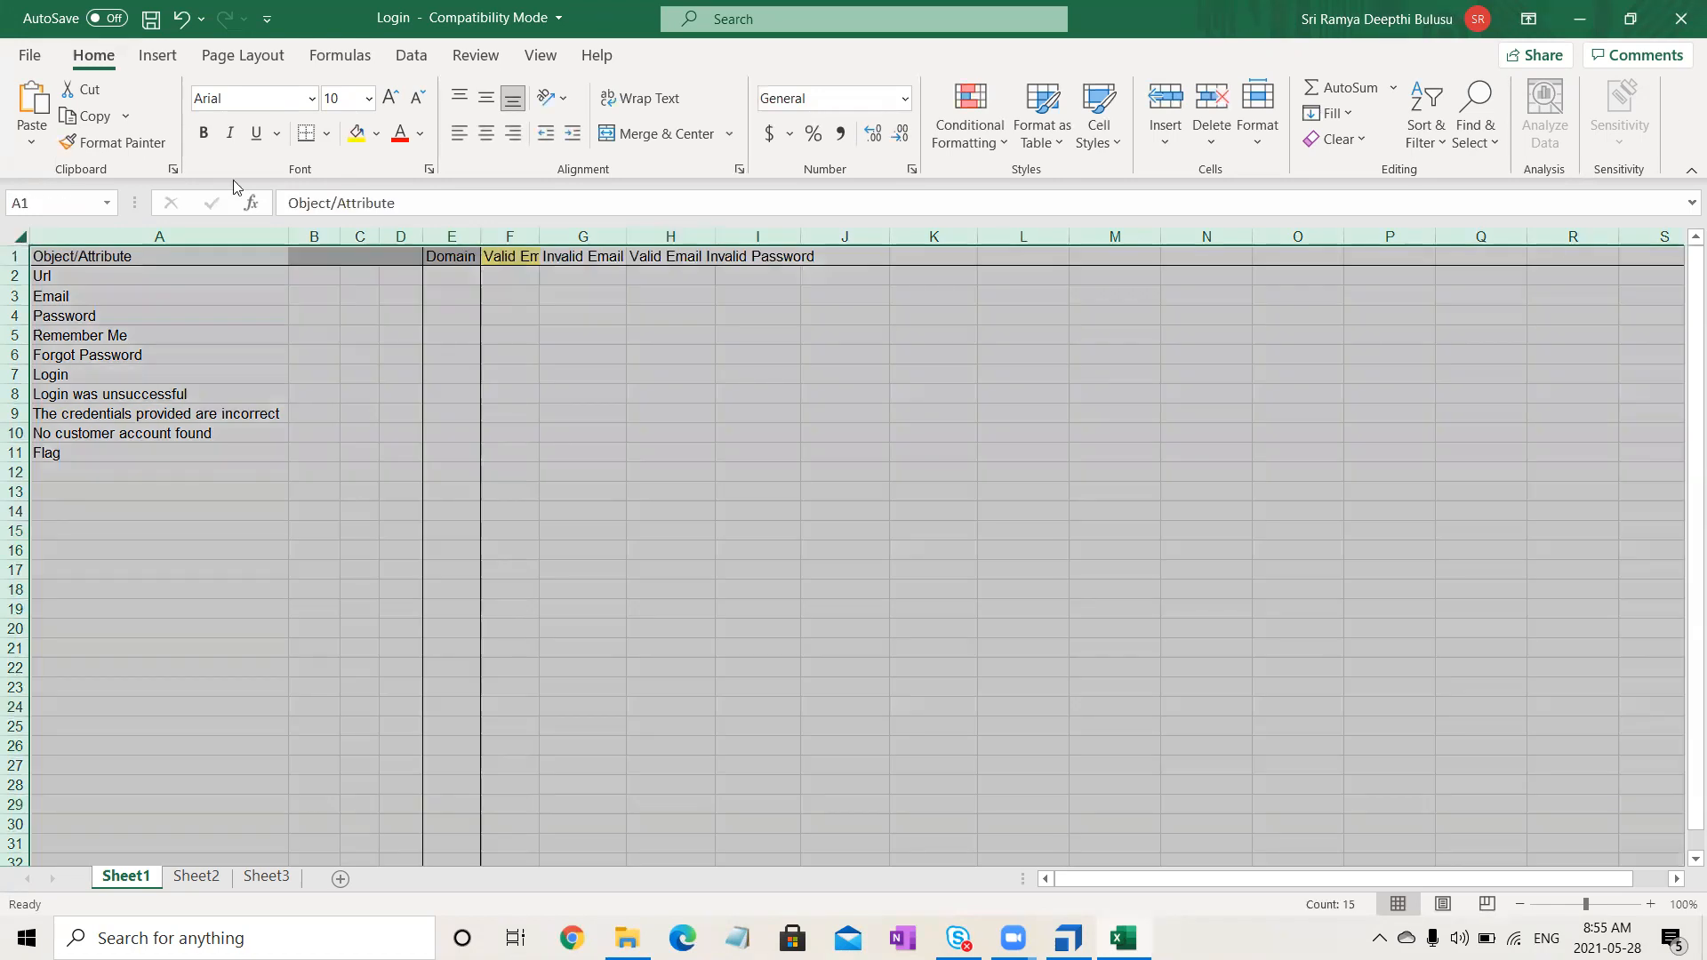
left_click(638, 98)
left_click(459, 97)
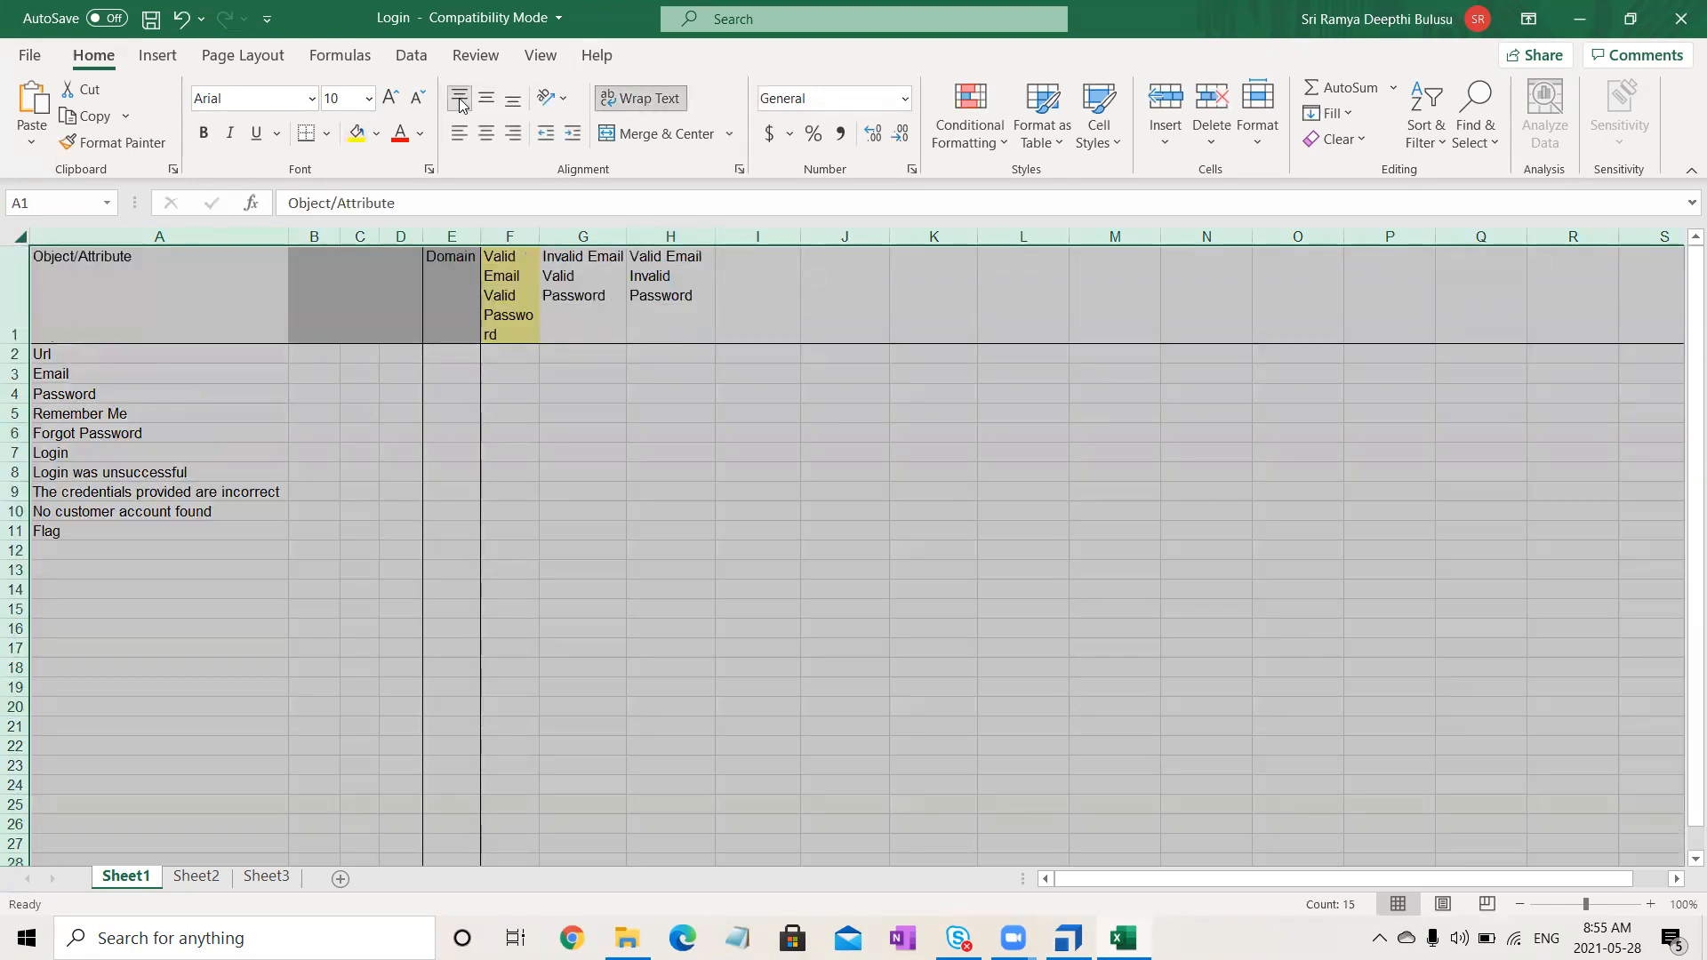
left_click(461, 130)
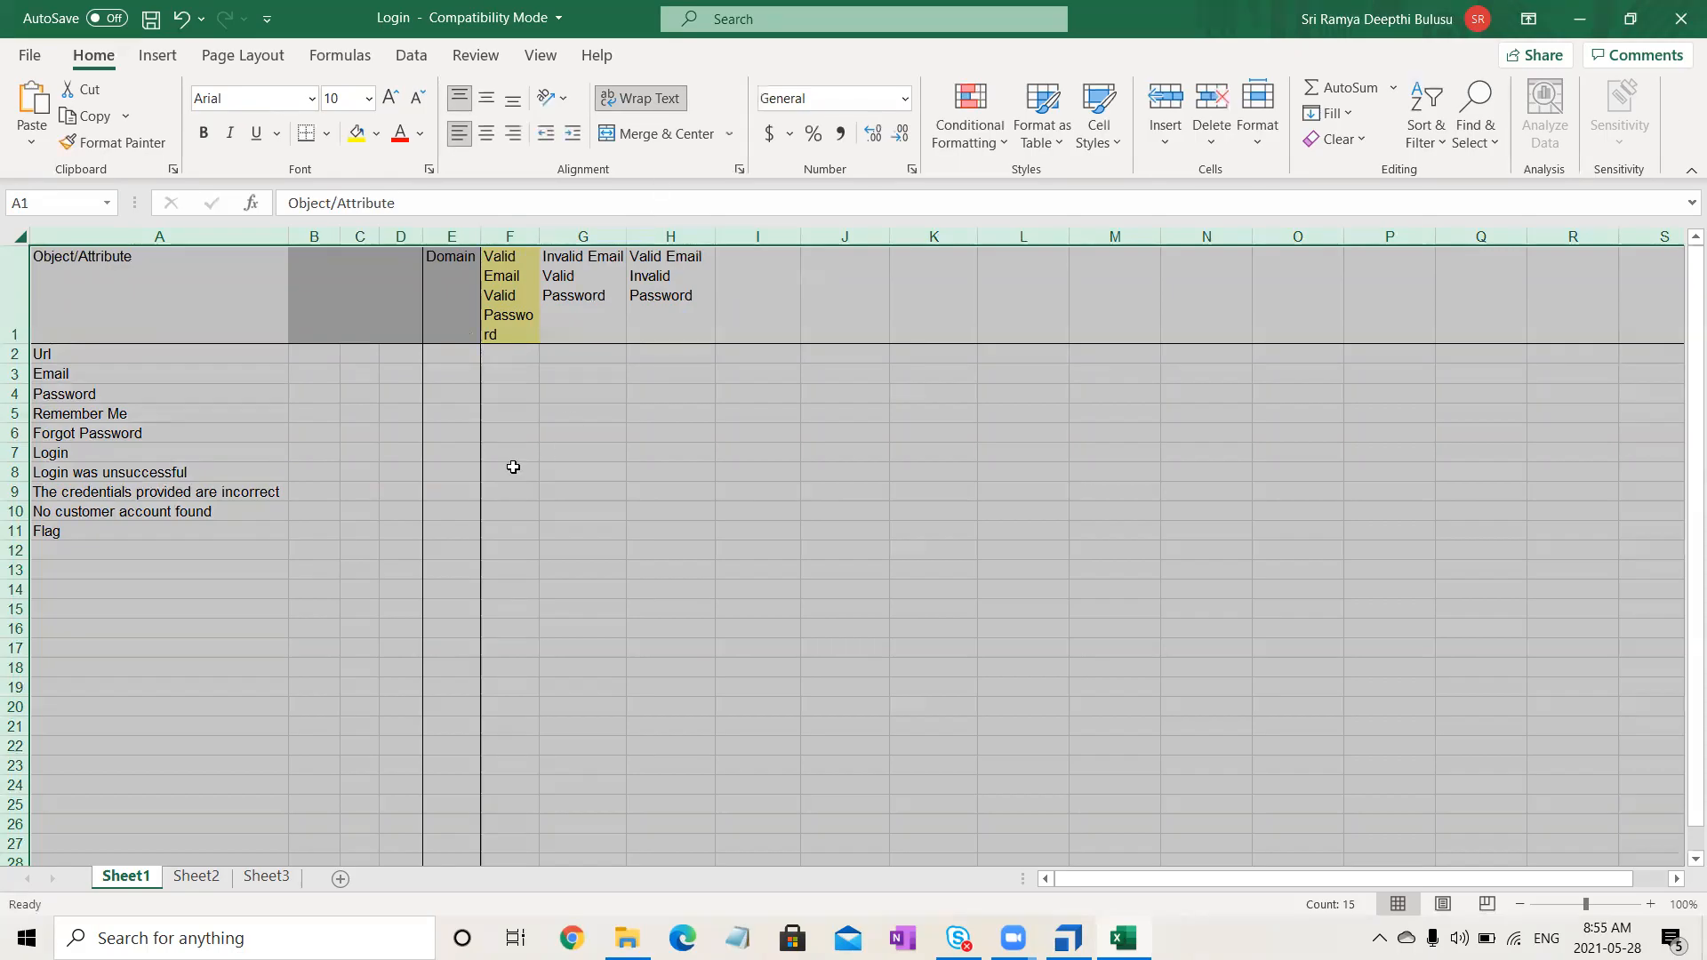
left_click(510, 467)
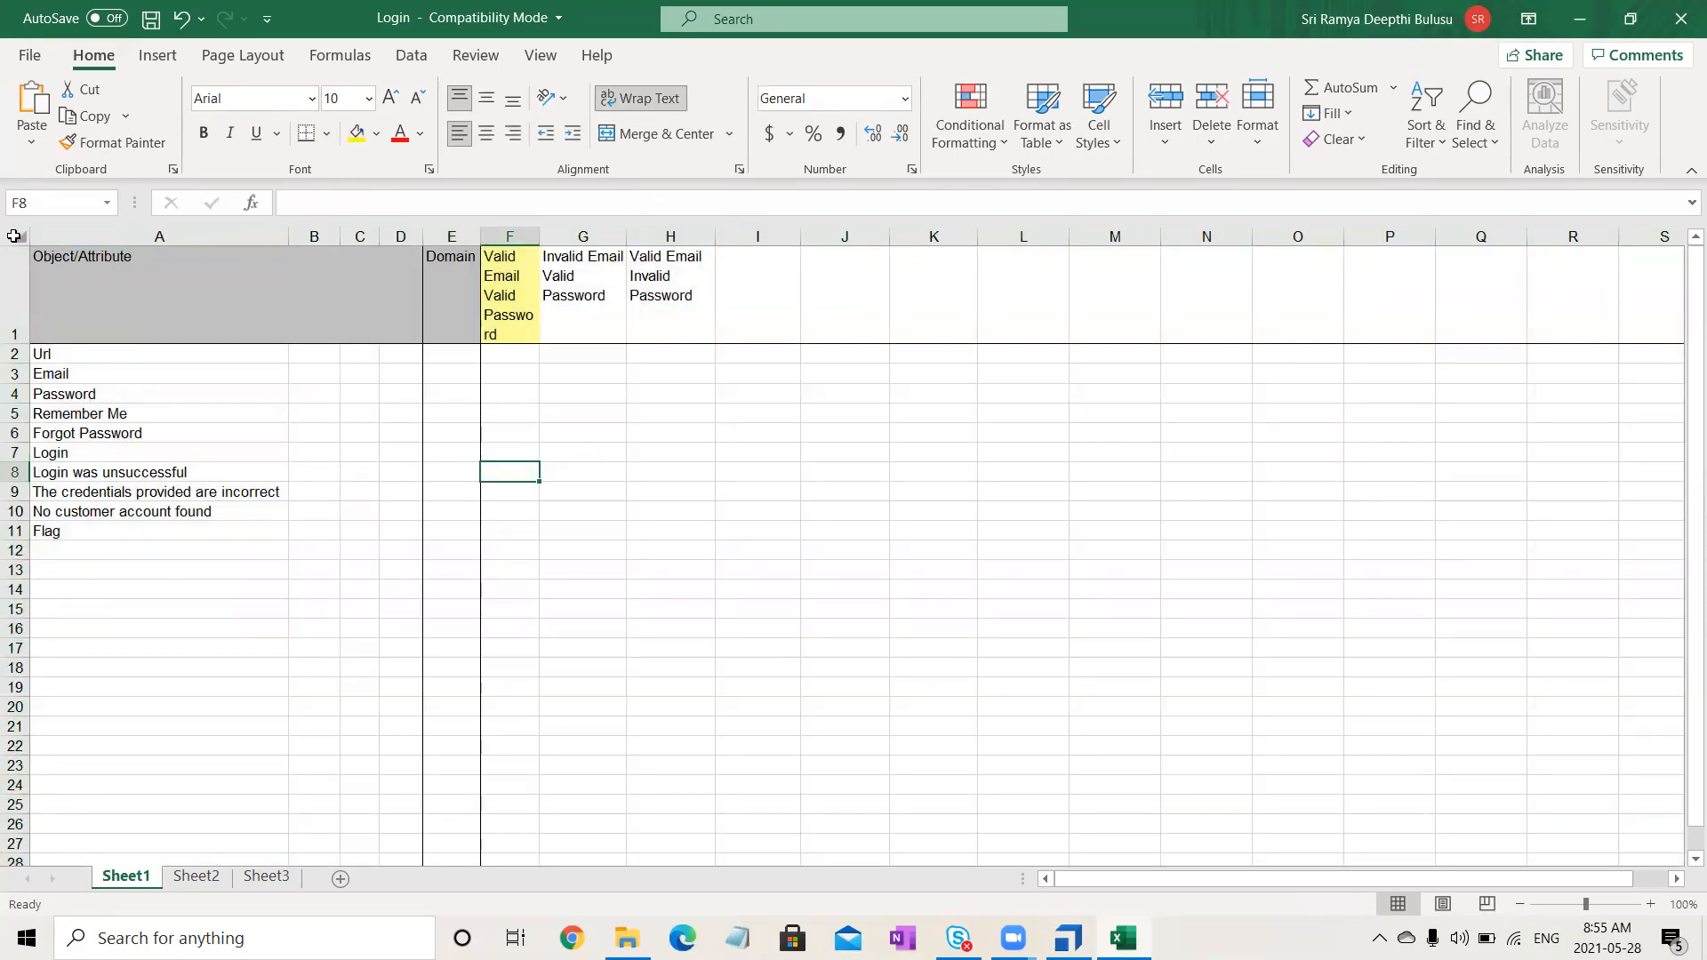
left_click(18, 235)
double_click(19, 345)
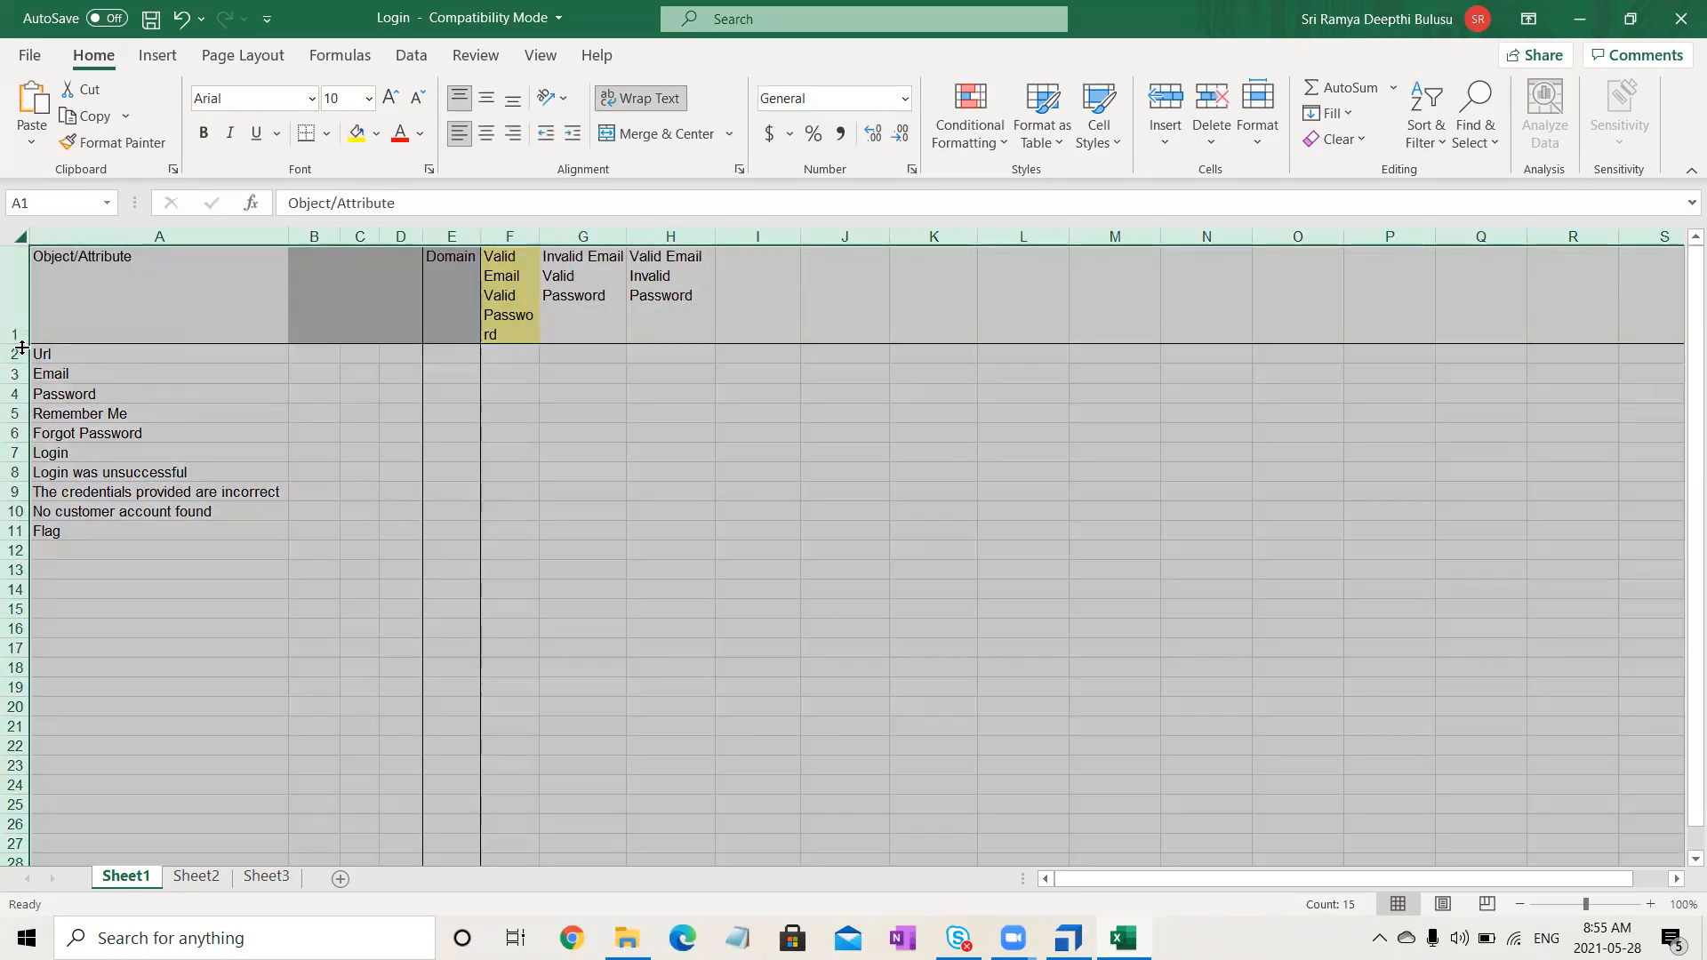
double_click(288, 236)
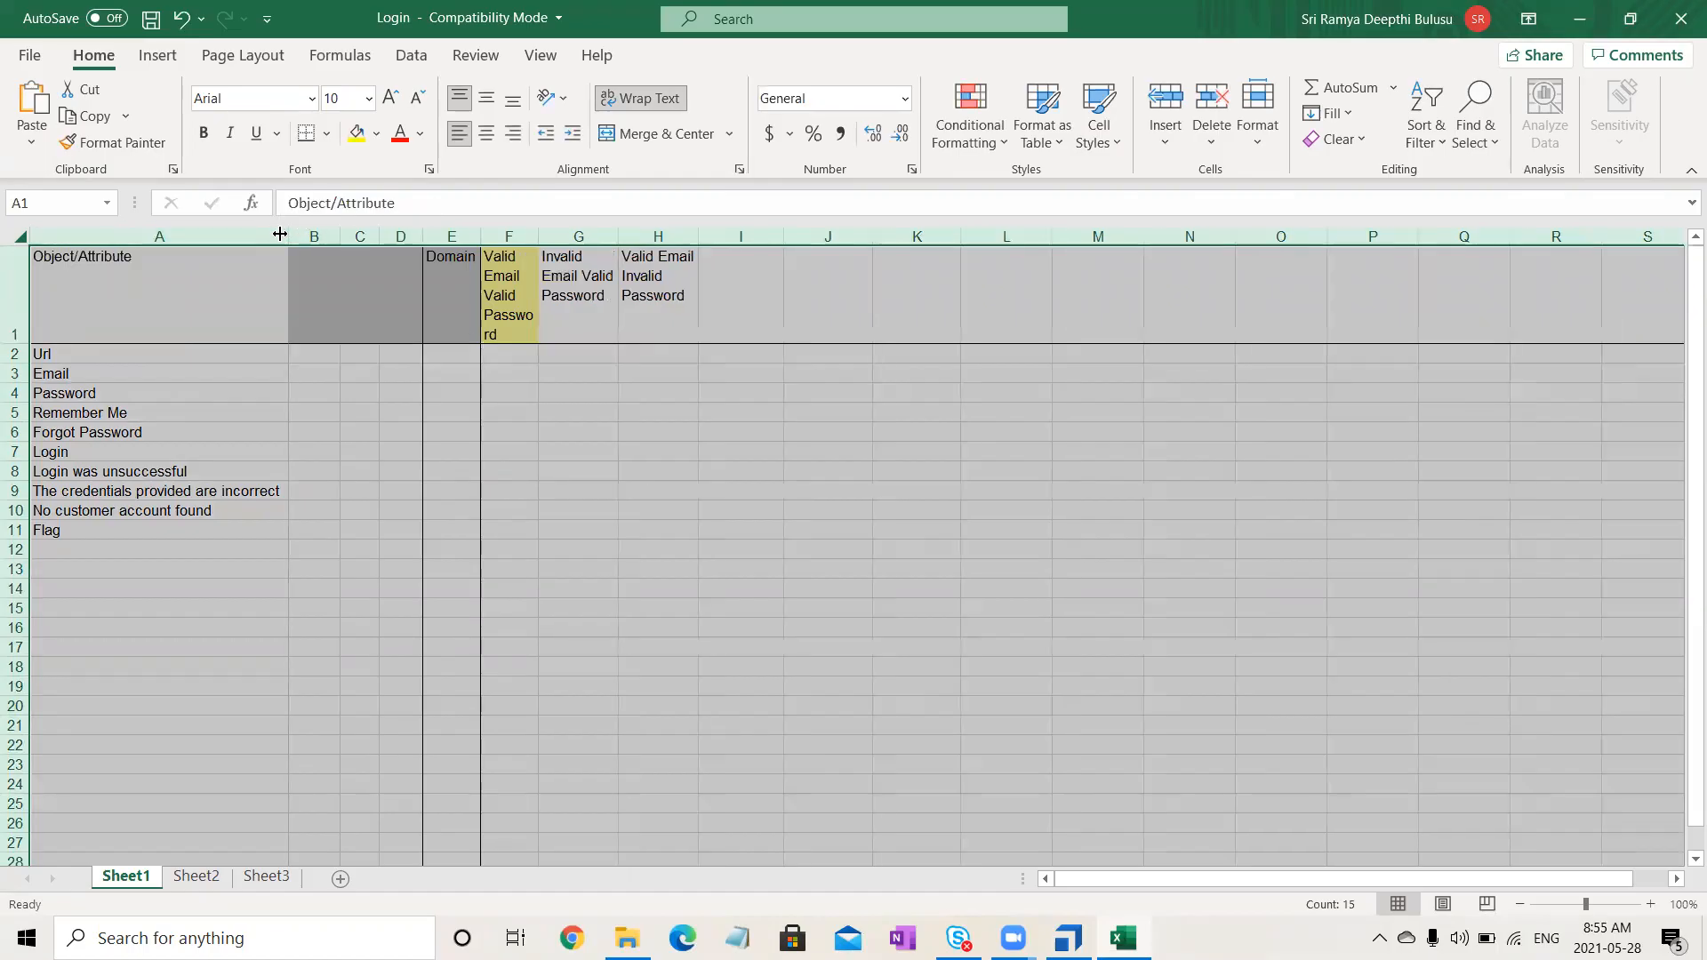
left_click(578, 434)
- Widen column F, then refit row 1 to single height and columns F–H to their headers
left_click_drag(538, 237, 1111, 227)
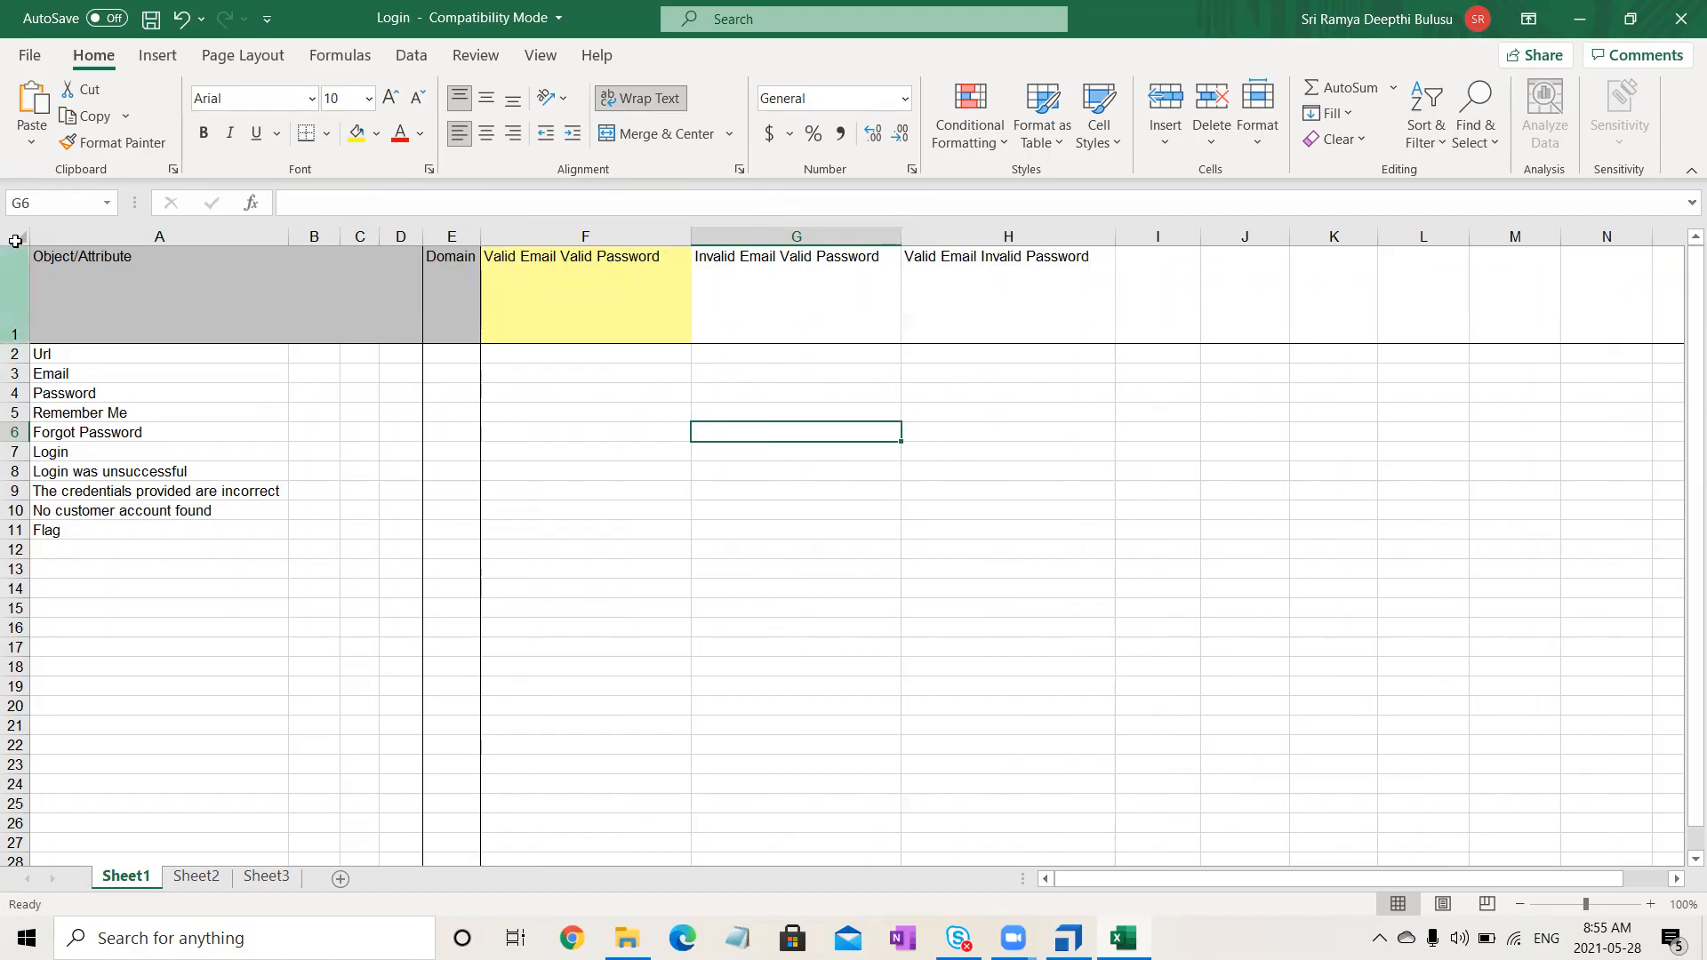
left_click(15, 240)
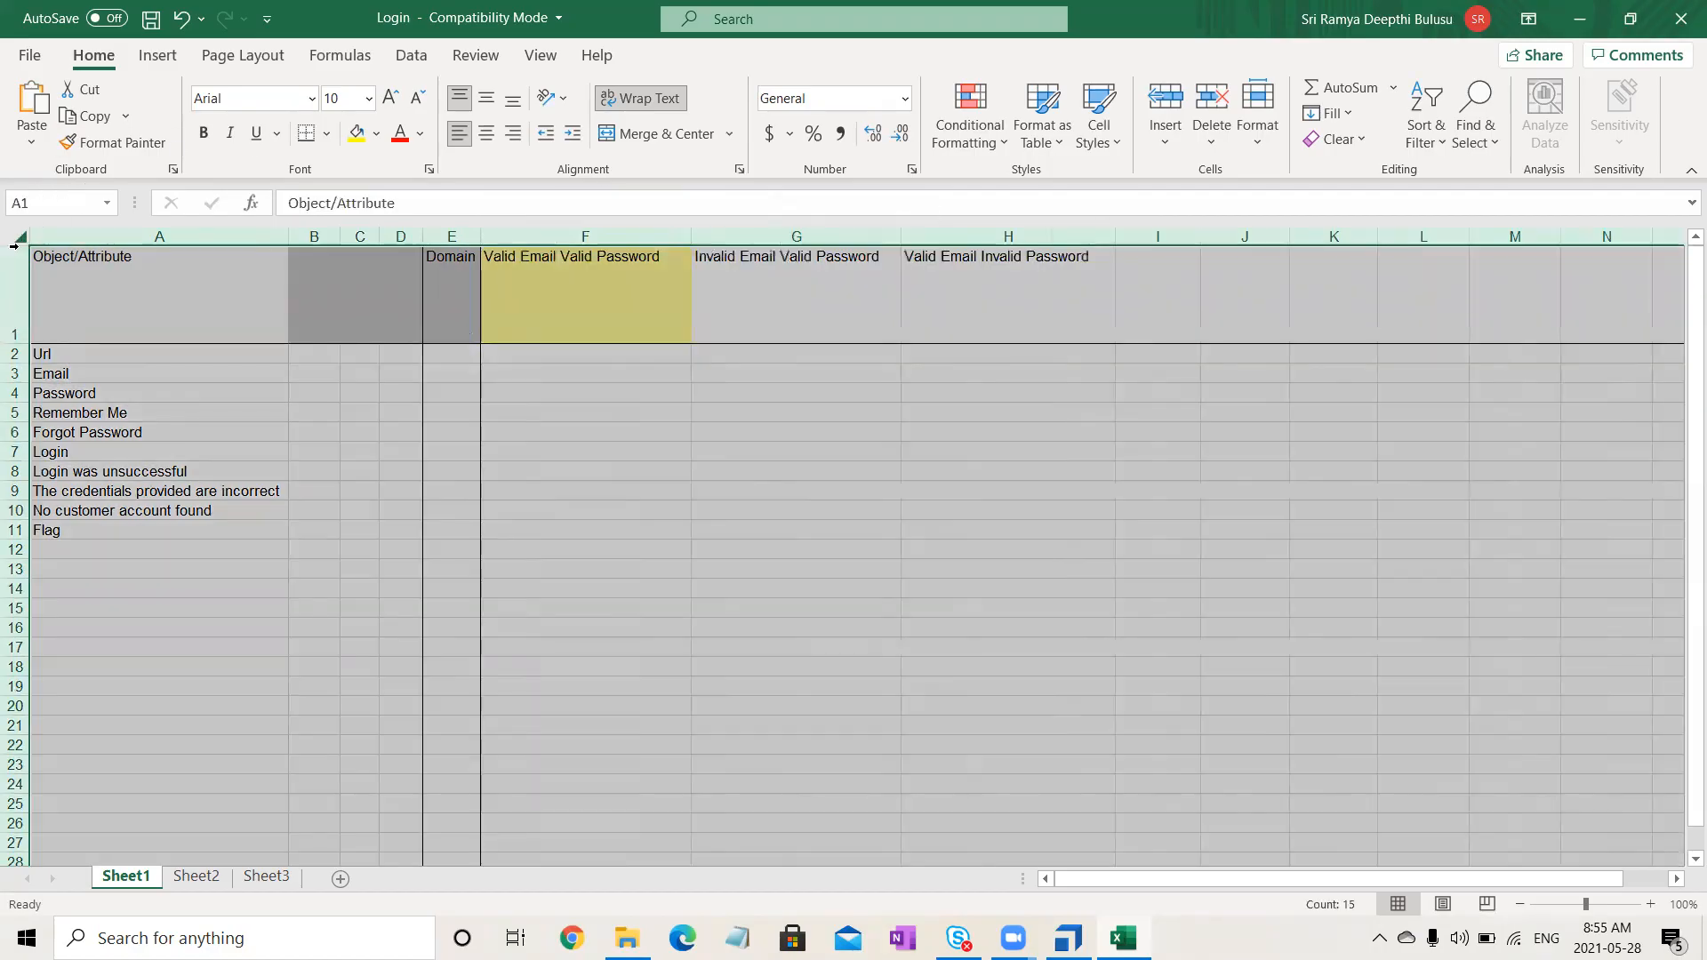
double_click(18, 345)
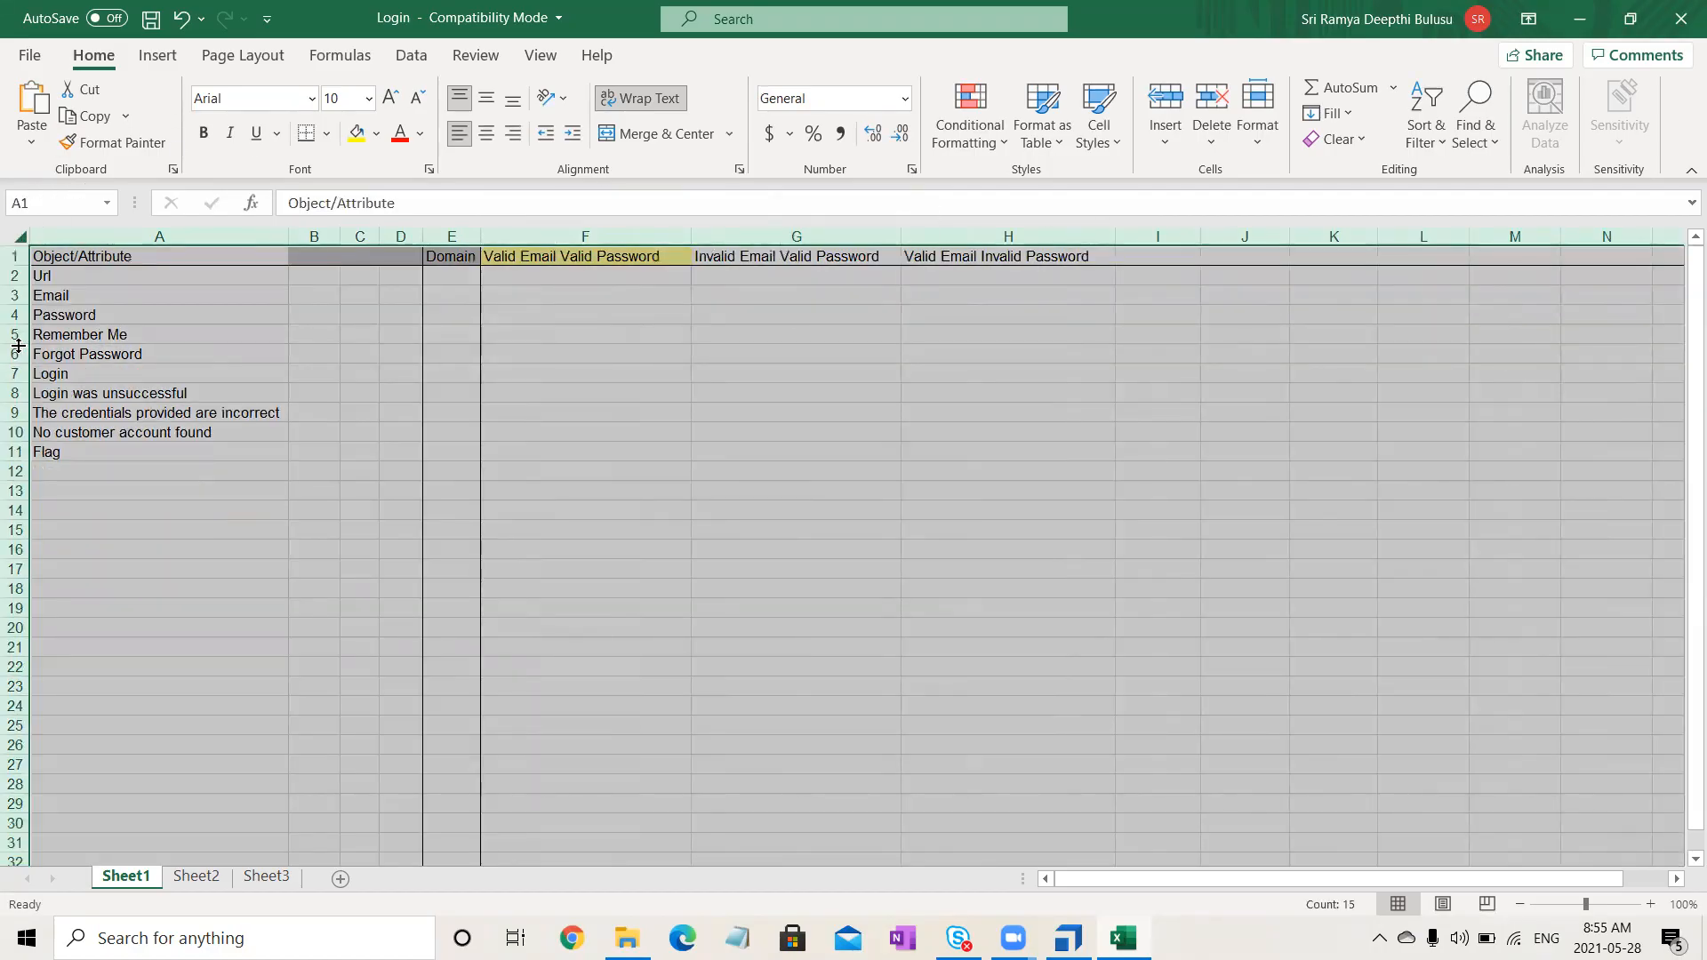
double_click(288, 236)
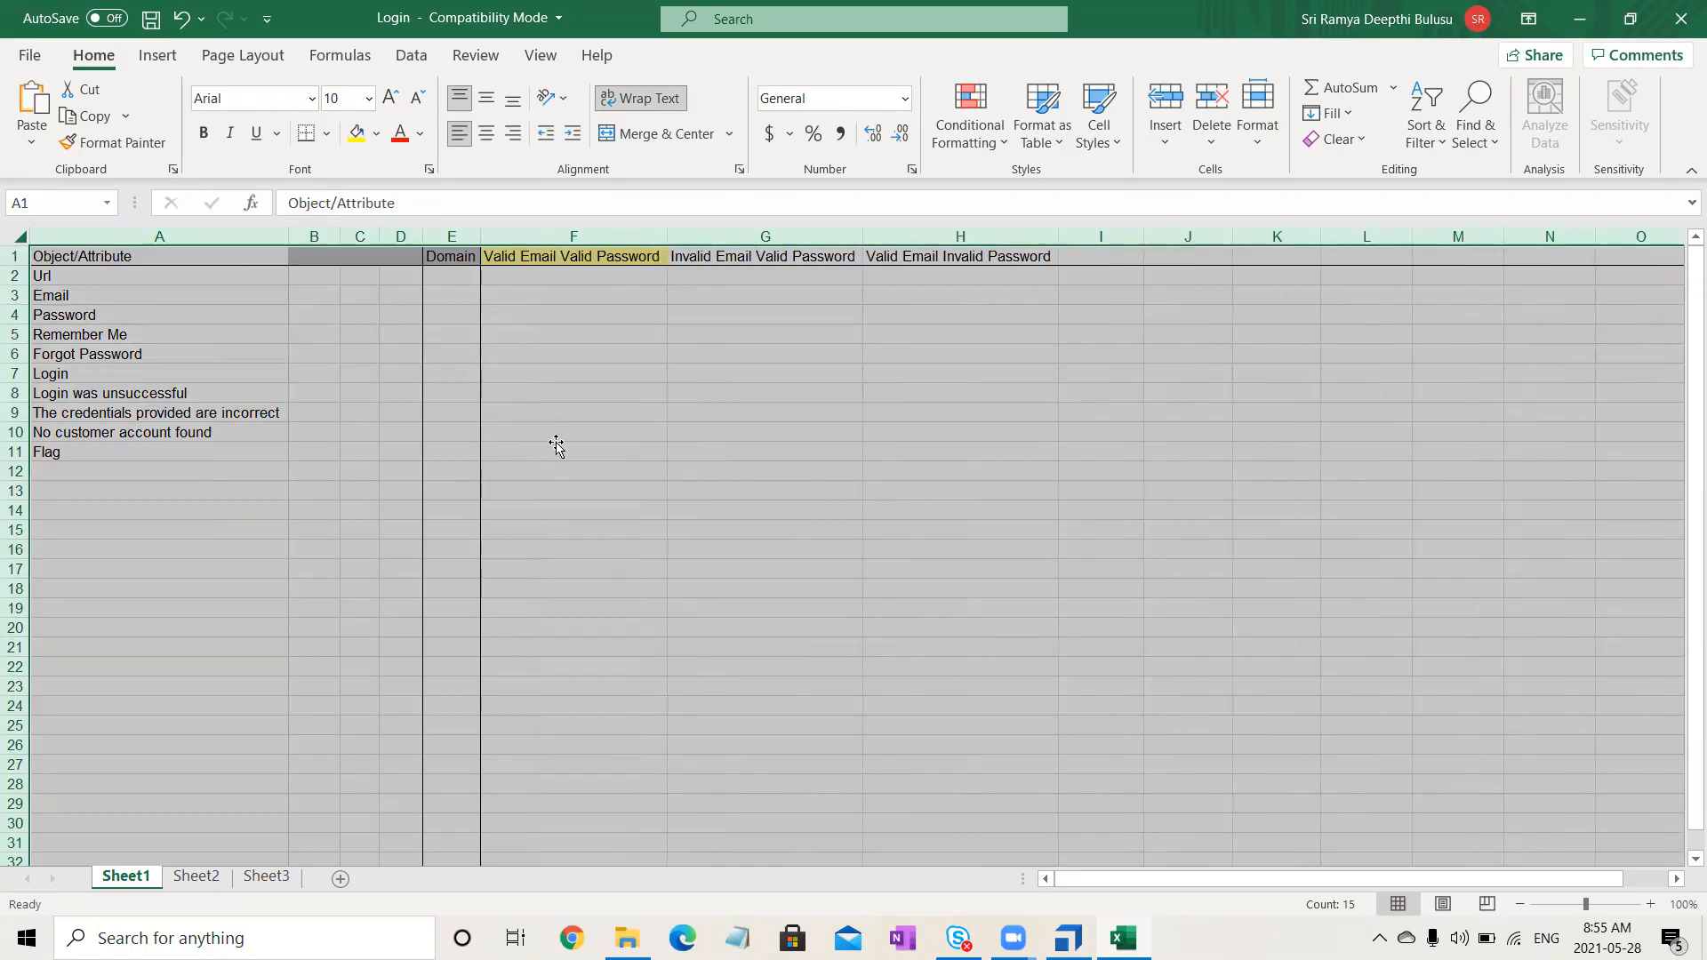
left_click(558, 449)
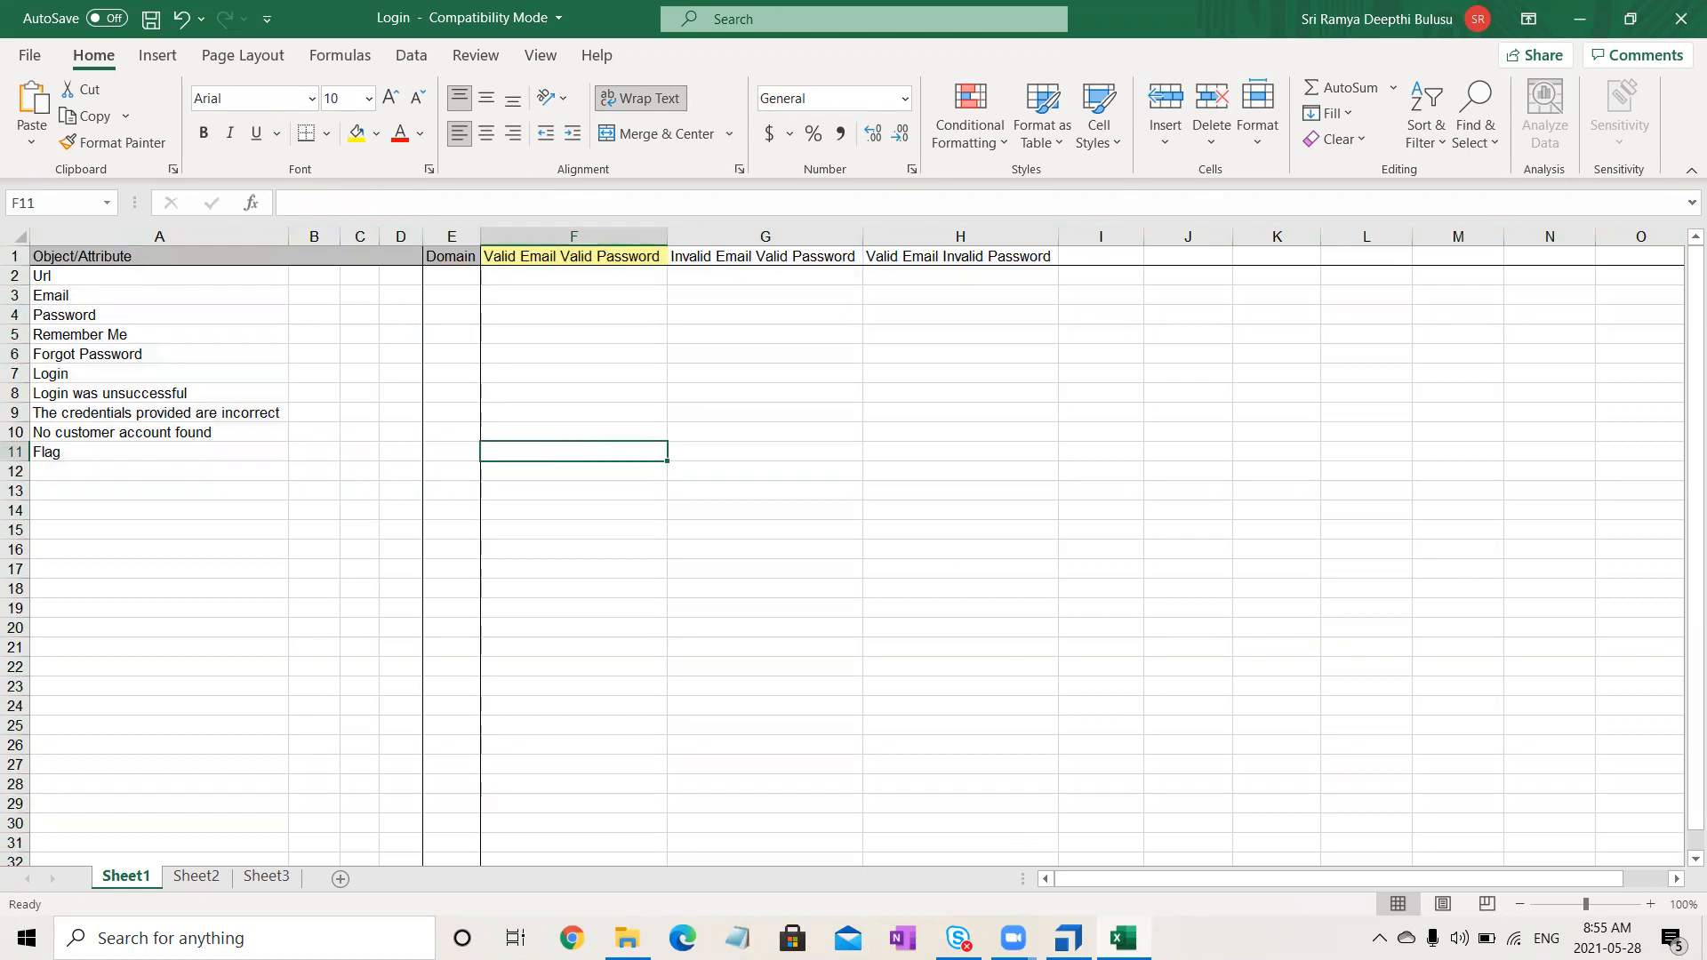
key("alt+Tab")
left_click(248, 442)
- Copy 'Invalid Email Invalid Password' from Tosca and paste it into I1
left_click(248, 439)
key("ctrl+c")
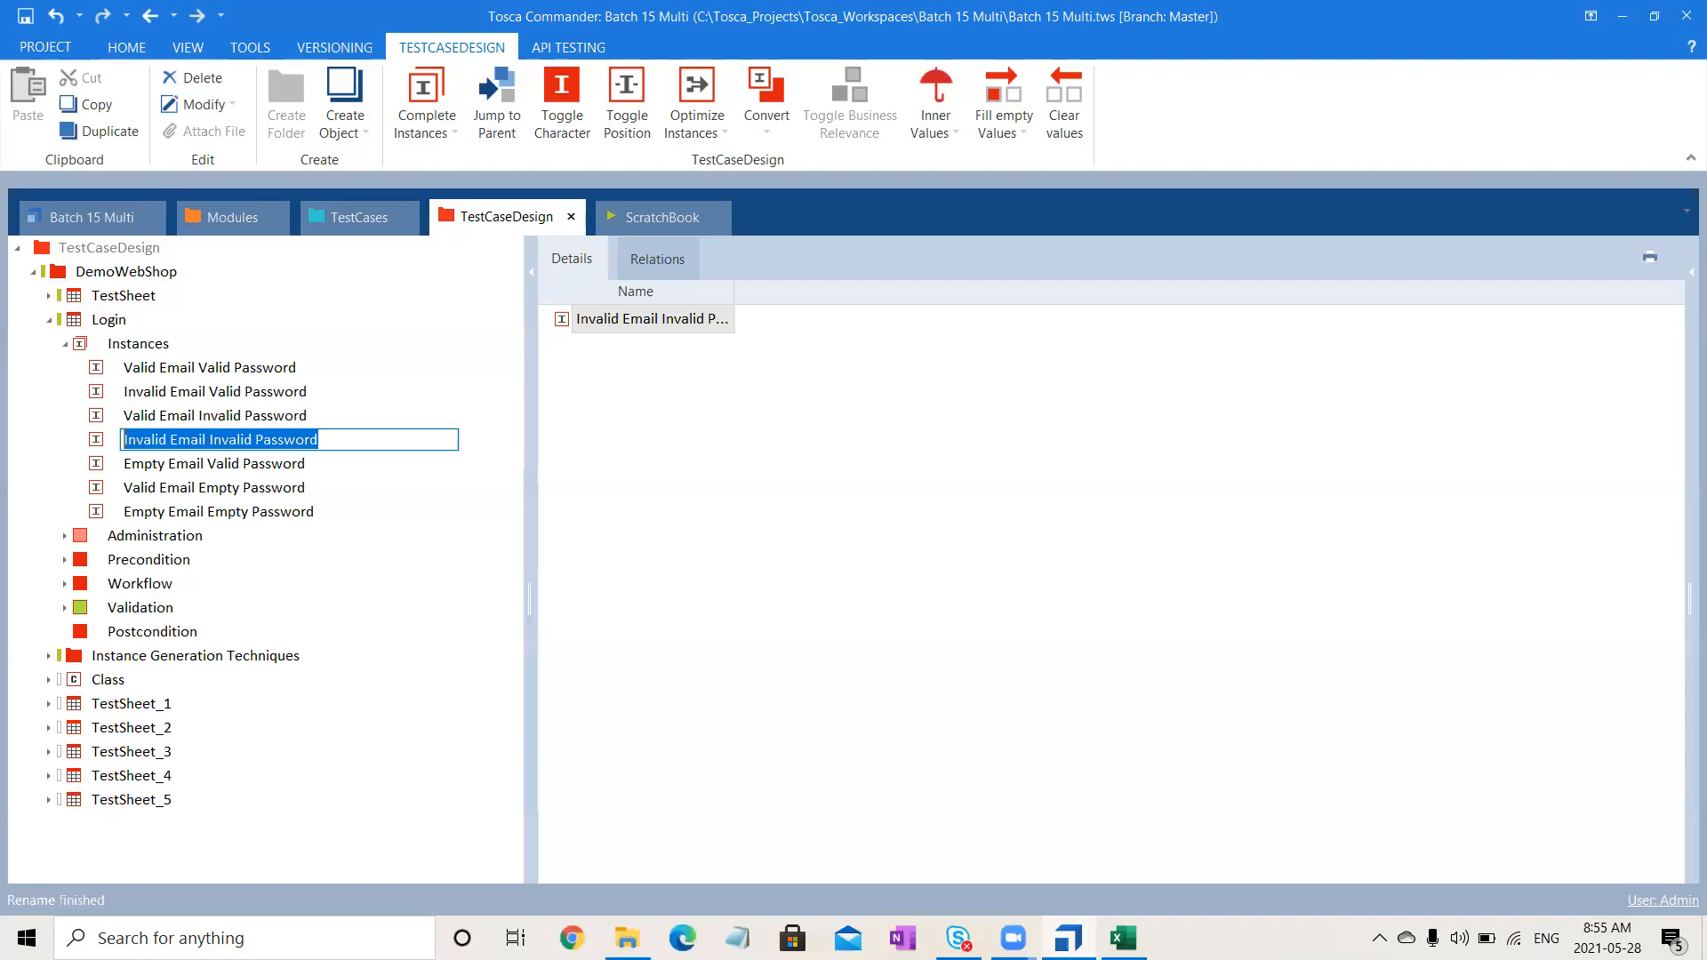
key("alt+Tab")
left_click(1102, 257)
left_click(1021, 198)
key("ctrl+v")
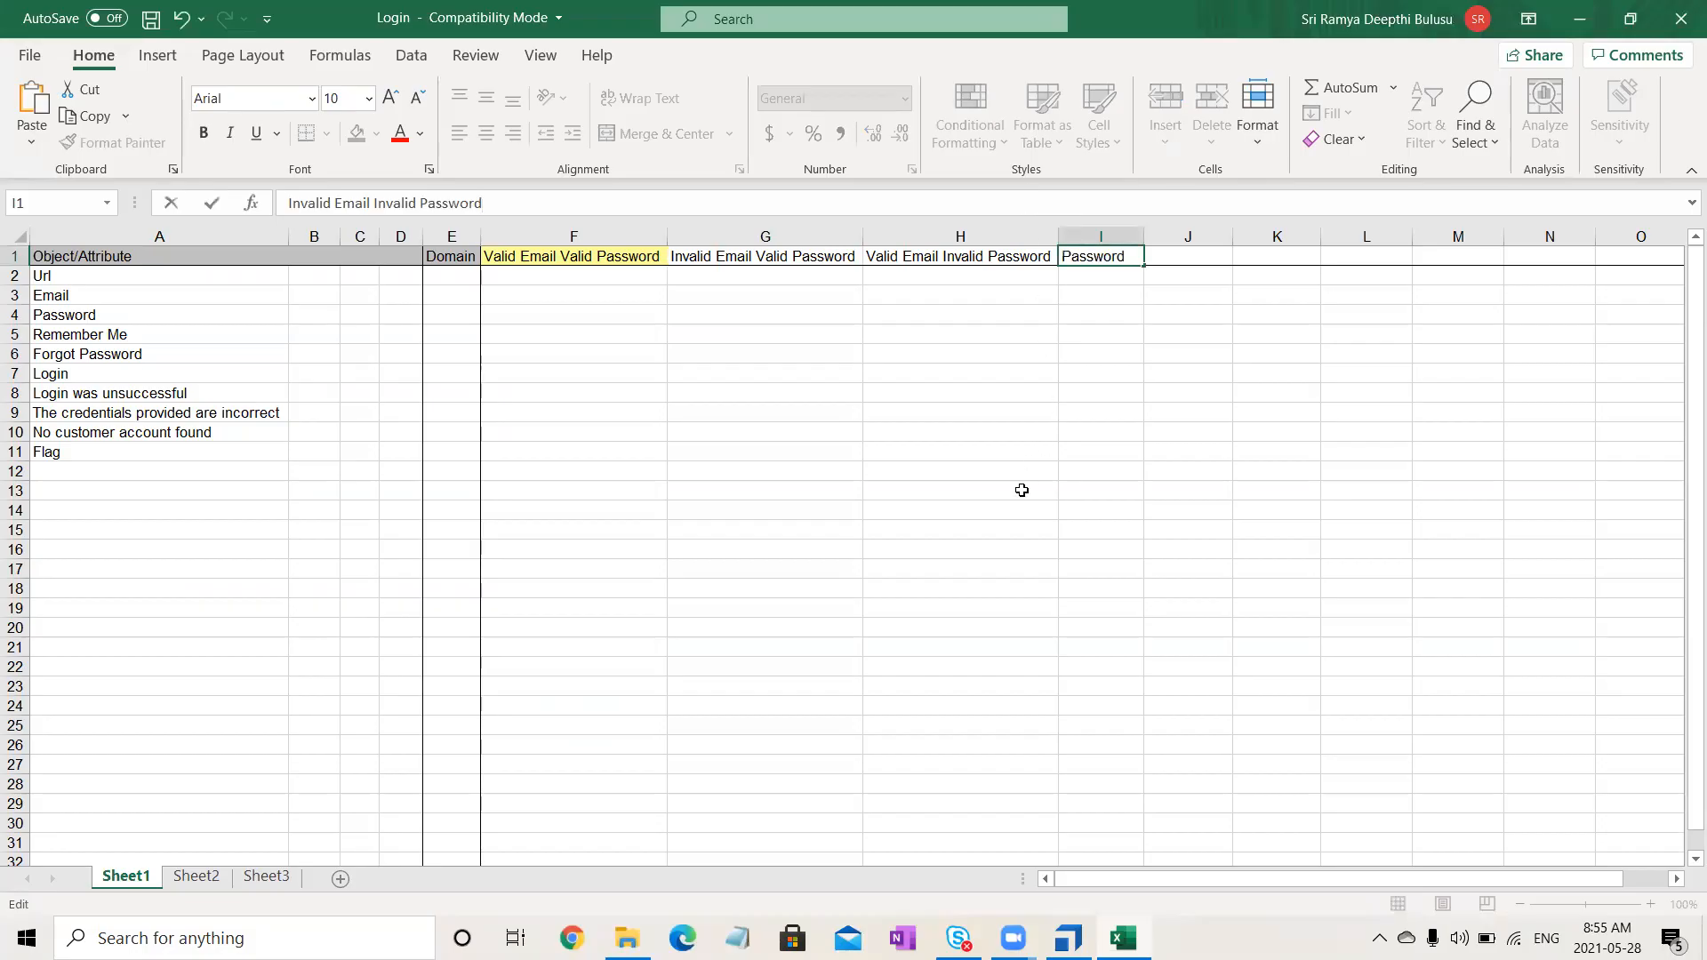
key("Tab")
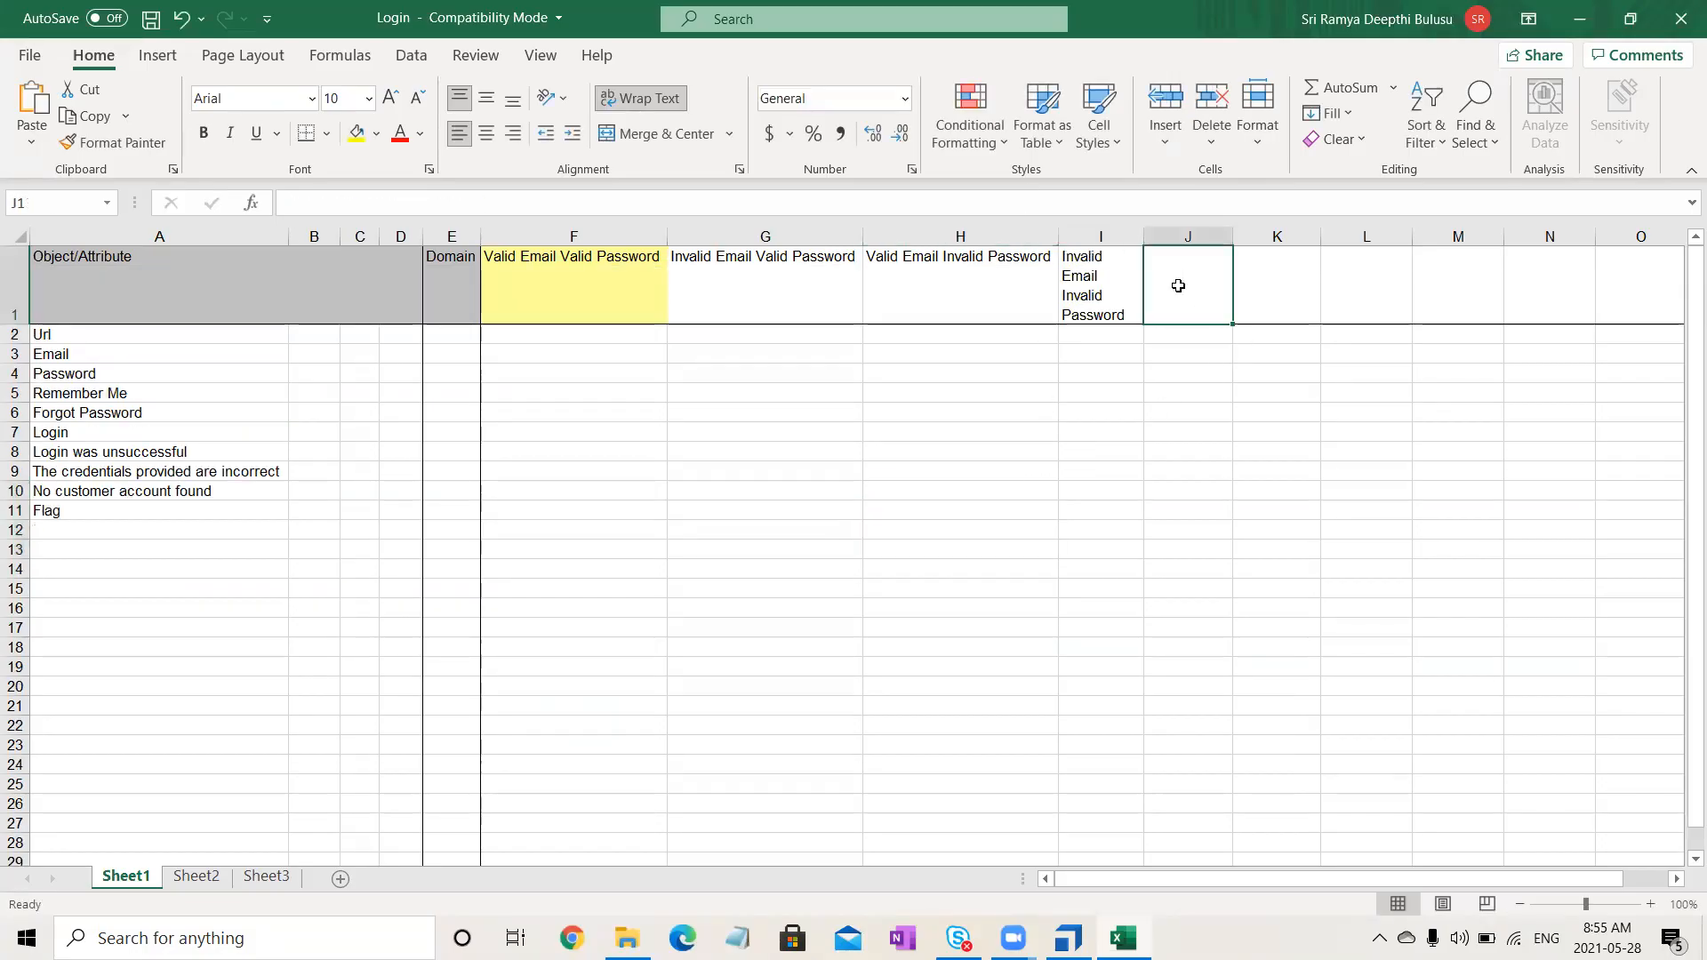
- Enter 'Empty Email Valid Password' in J1 by editing the pasted name
left_click(1040, 198)
key("ctrl+v")
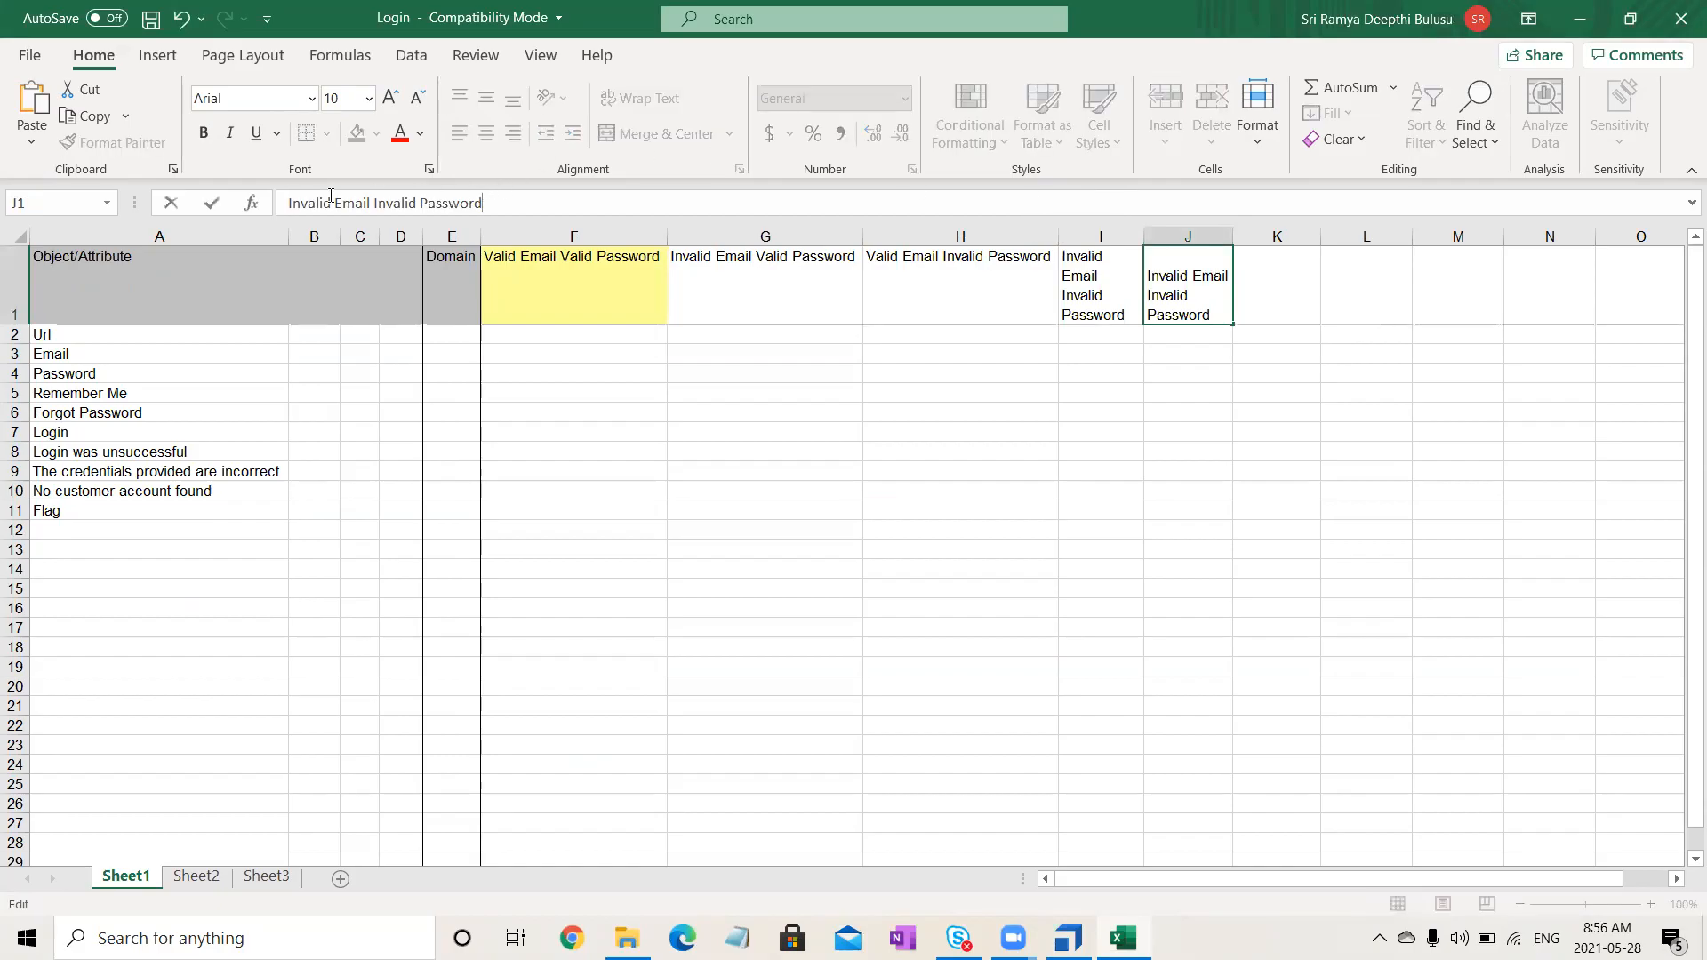
left_click_drag(373, 206, 392, 205)
type("V")
left_click_drag(332, 202, 287, 203)
type("Empty")
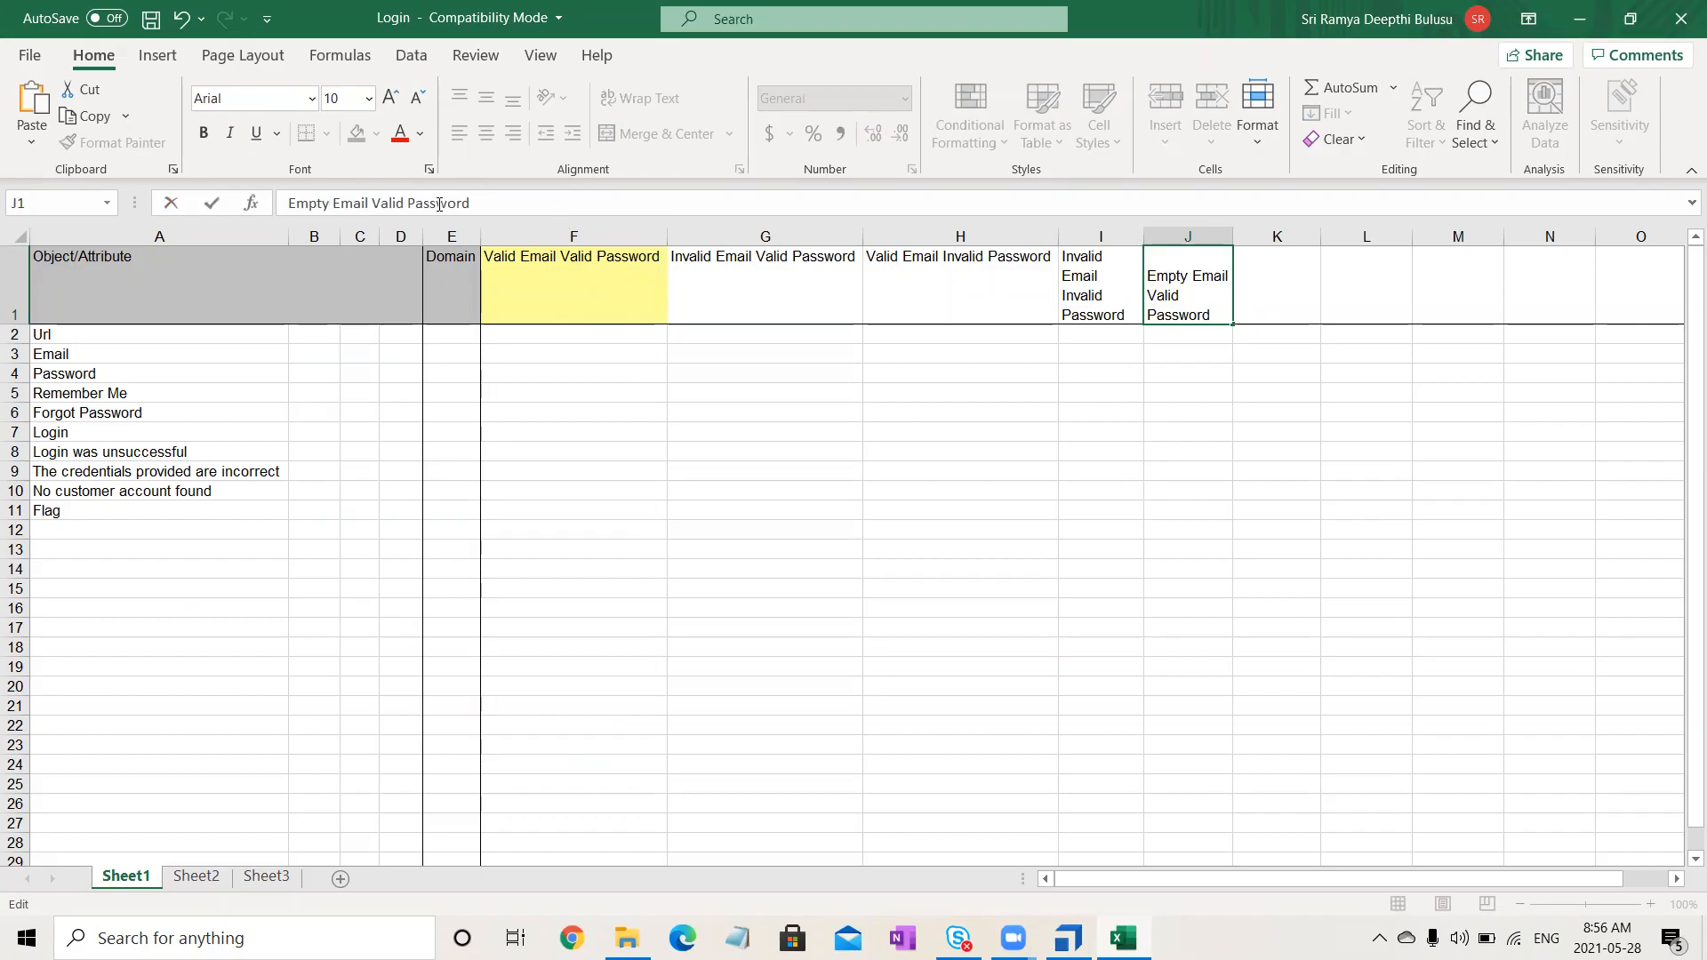
left_click_drag(440, 204, 288, 203)
key("ctrl+c")
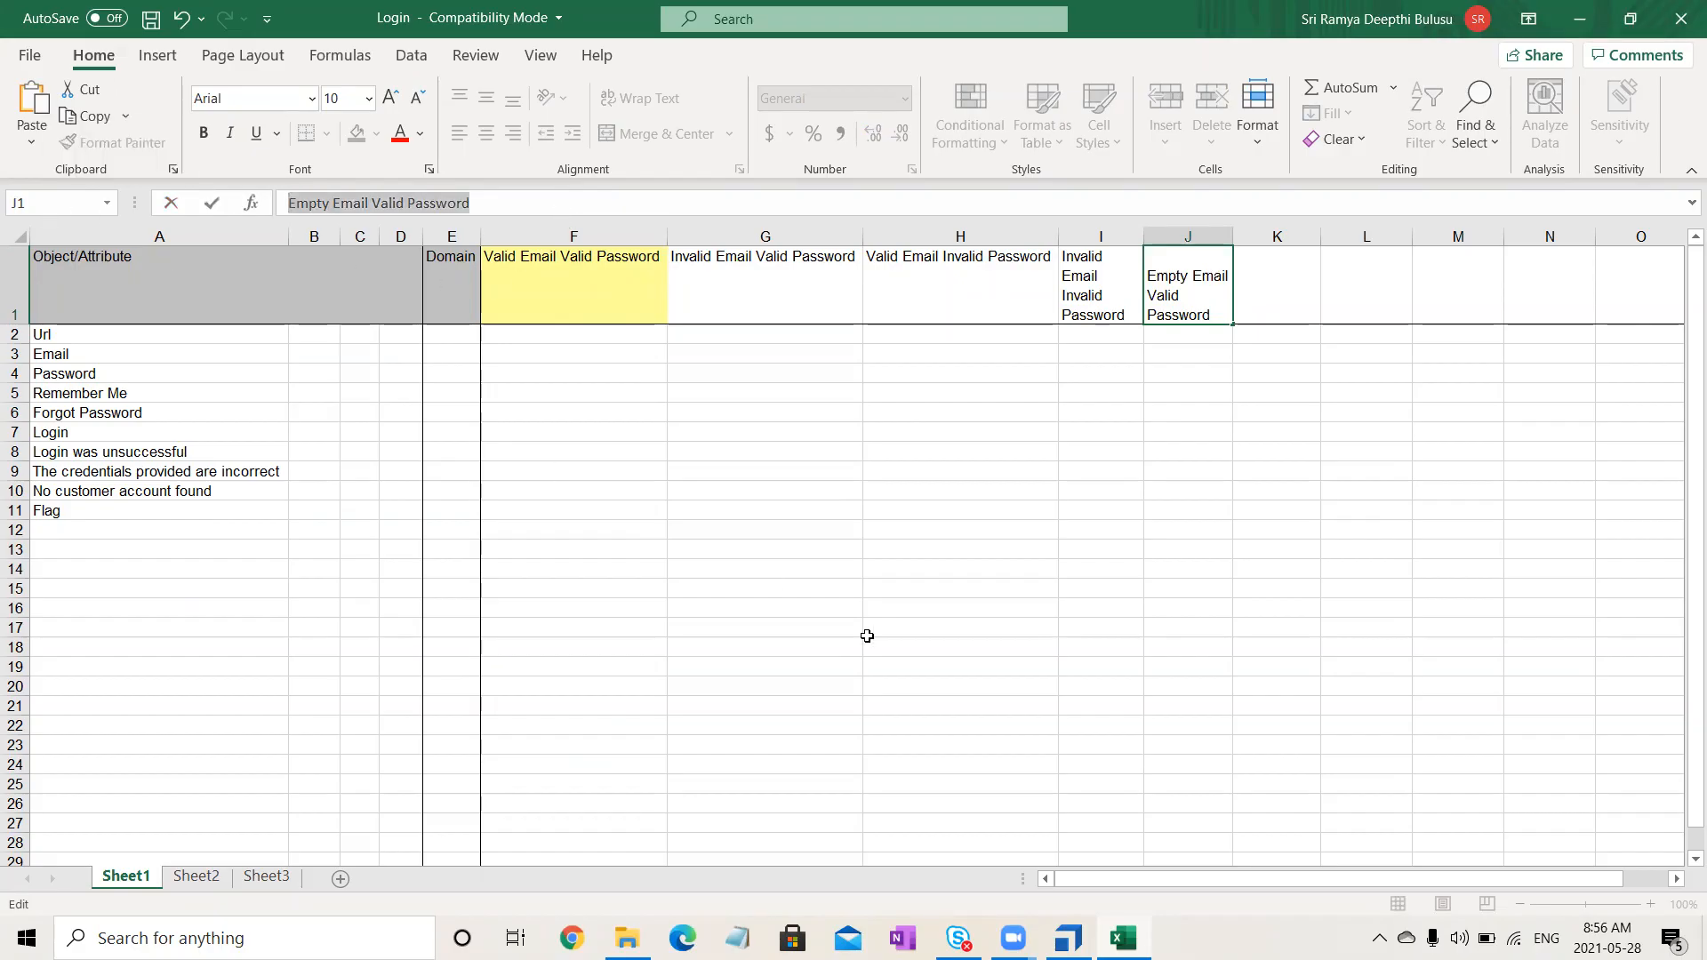
left_click(867, 633)
- Enter 'Valid Email Empty Password' in K1 by editing the pasted name
left_click(1254, 298)
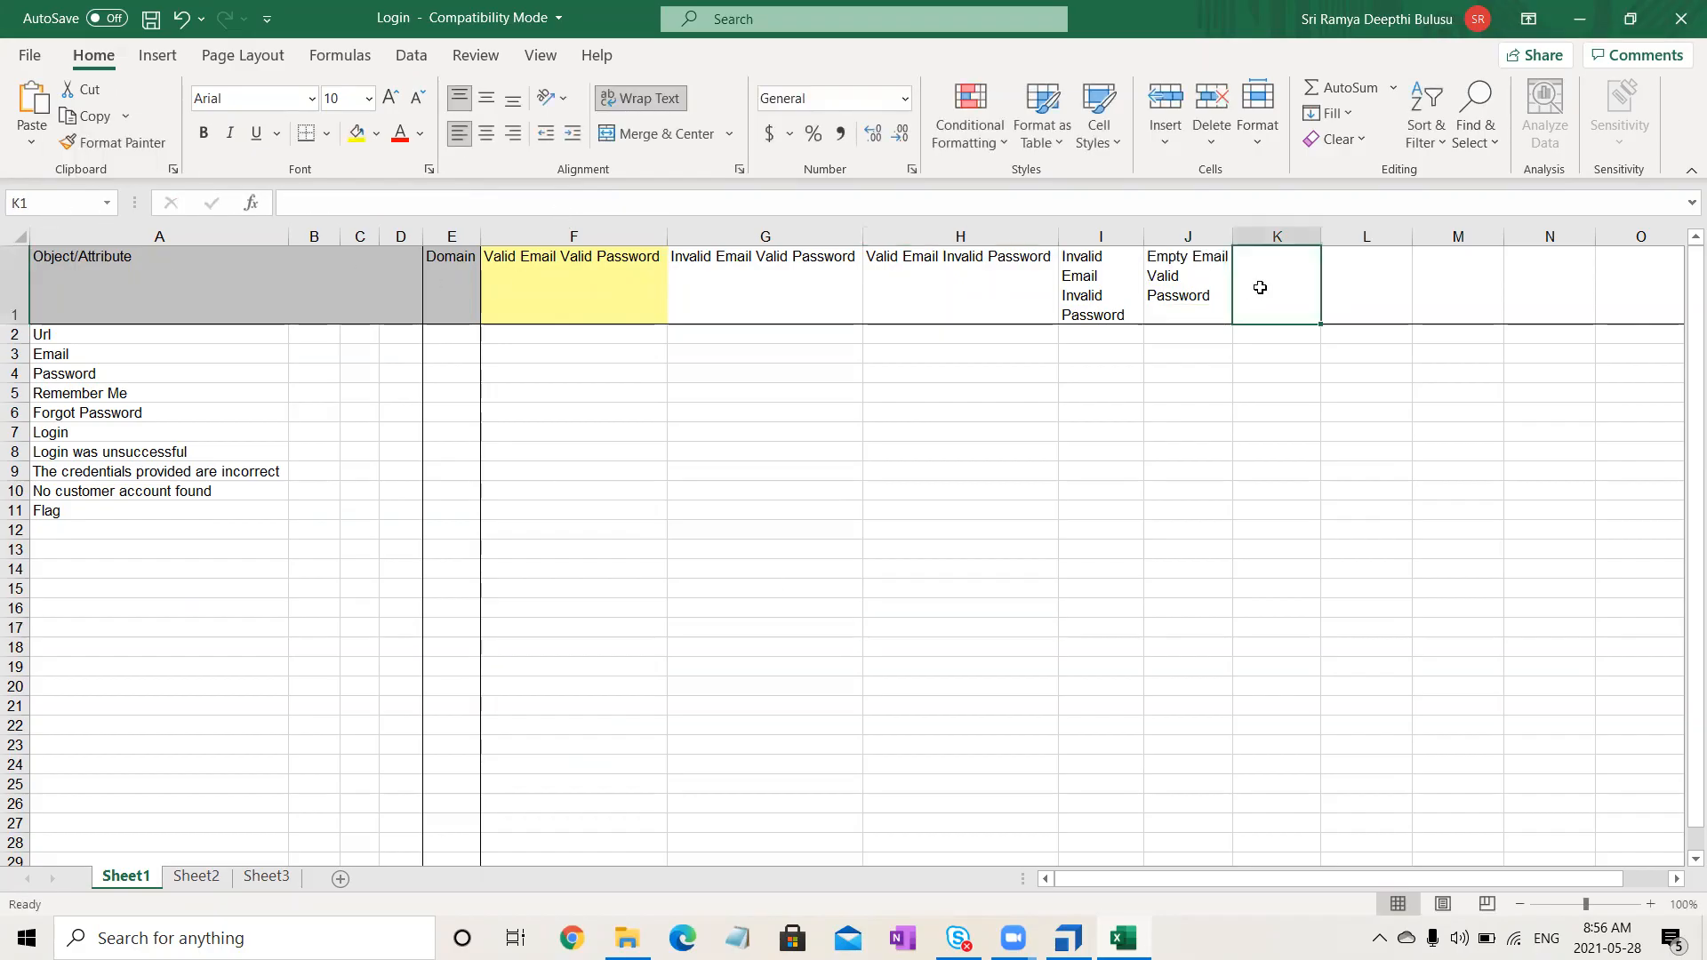
left_click(1232, 201)
key("ctrl+v")
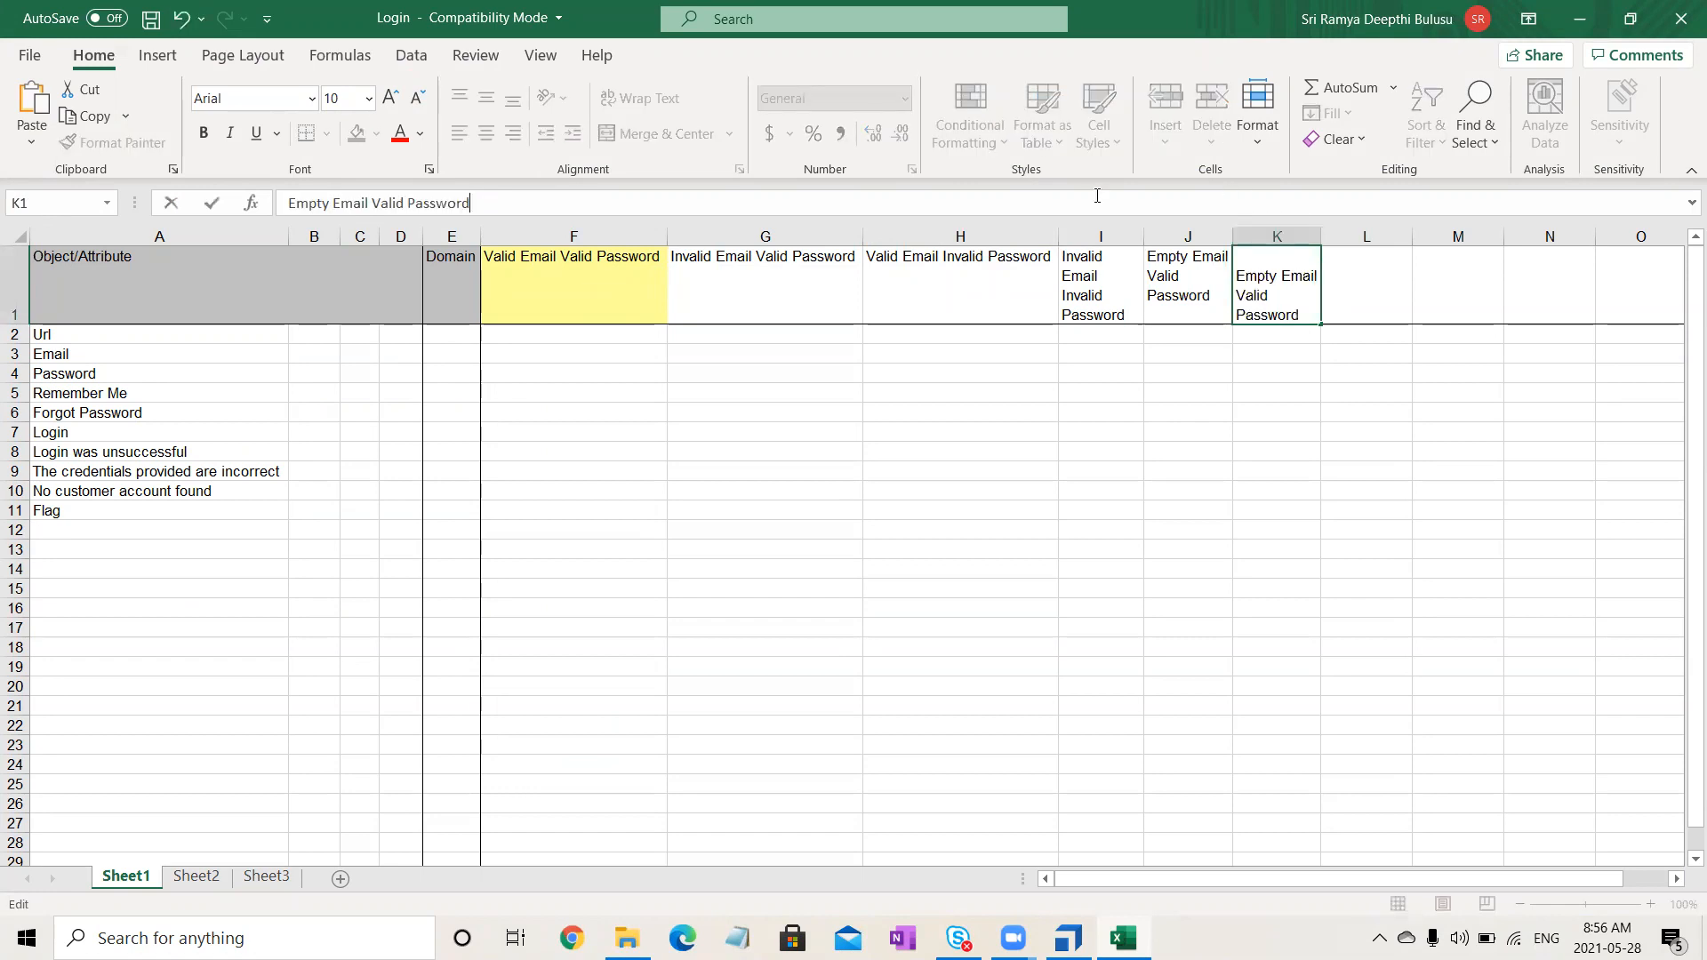
double_click(320, 202)
type("Val")
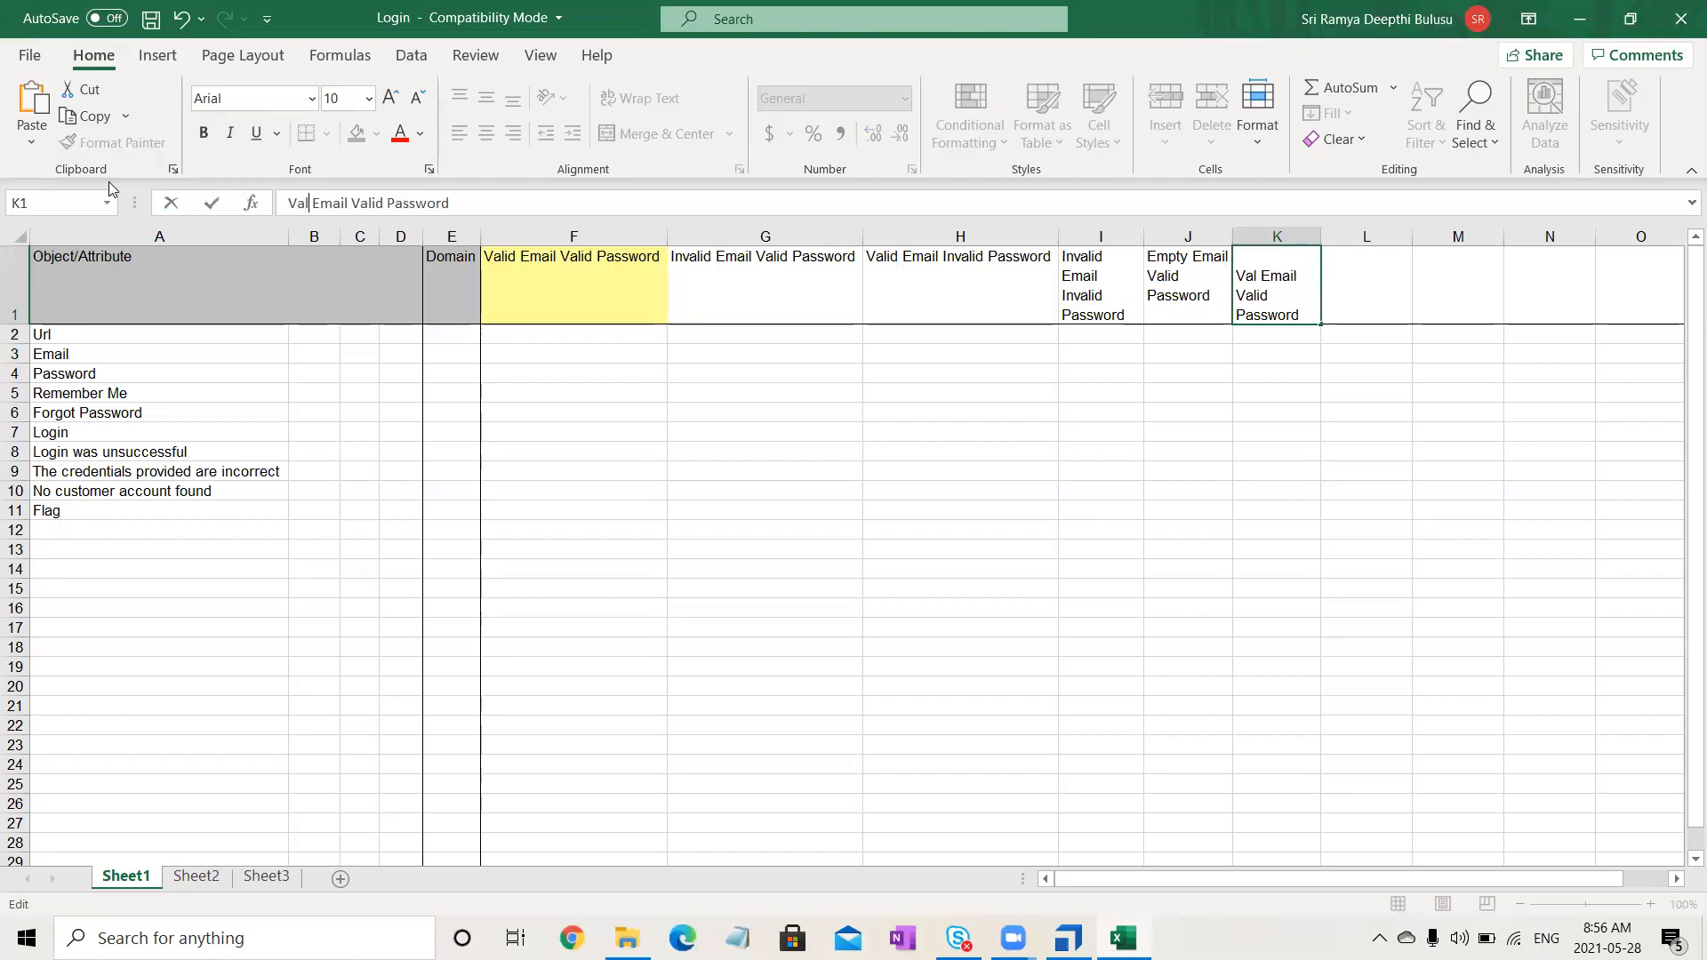
type("id")
double_click(364, 203)
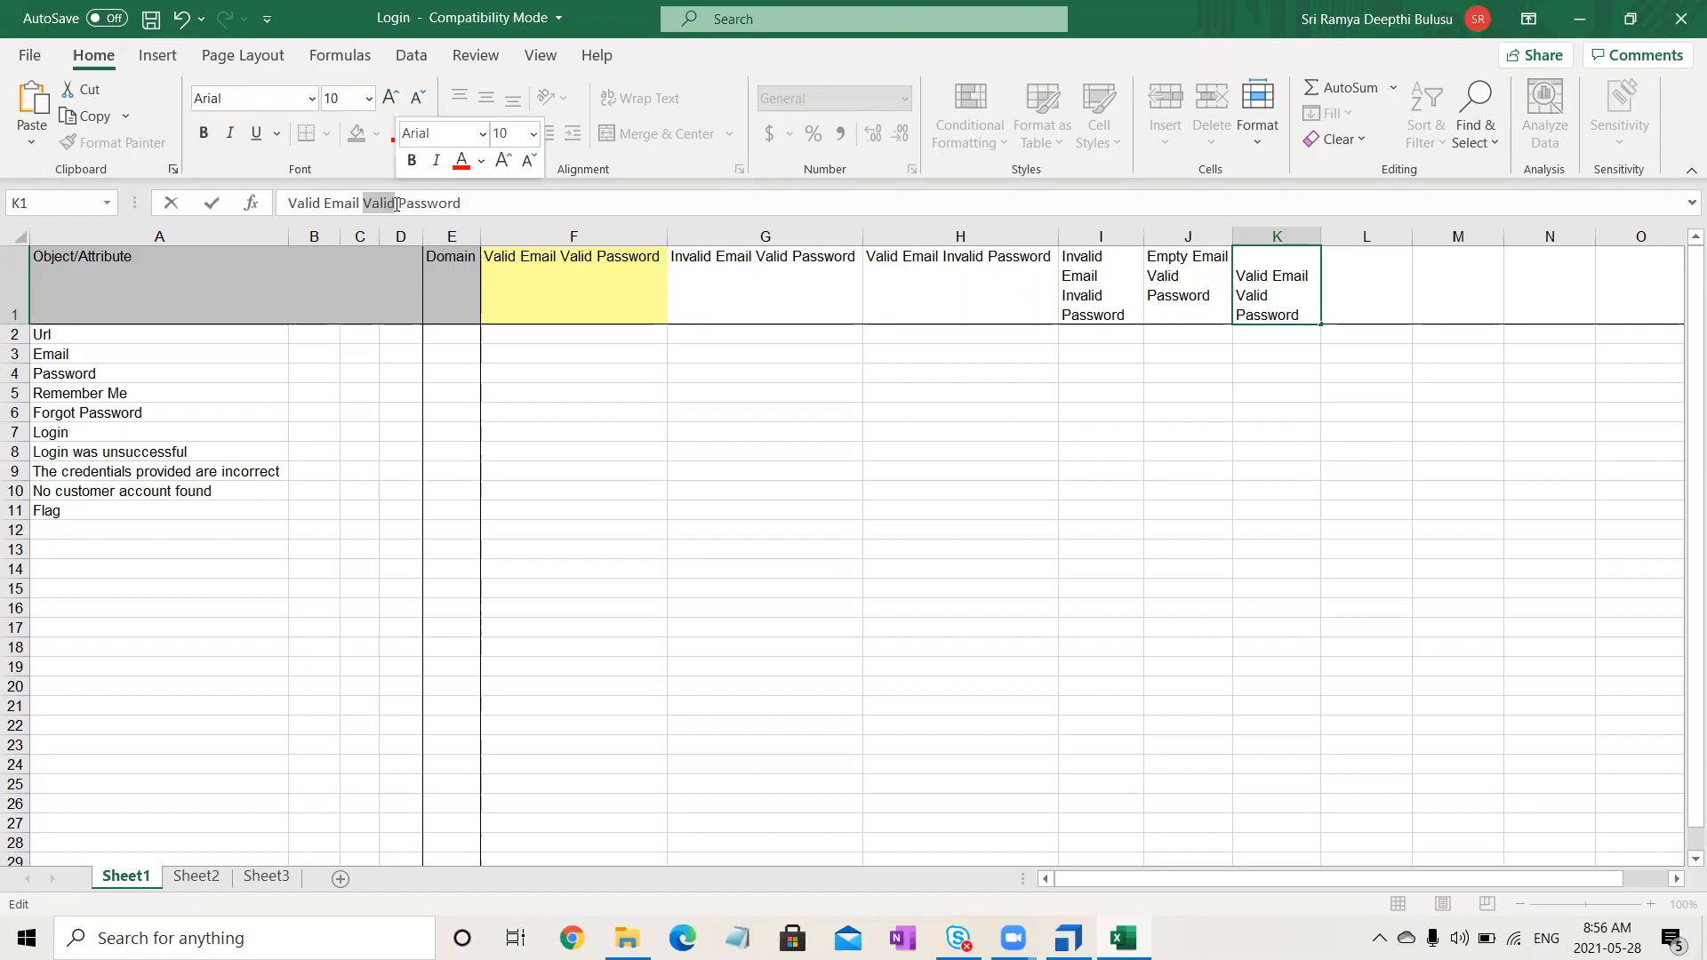
type("Empty")
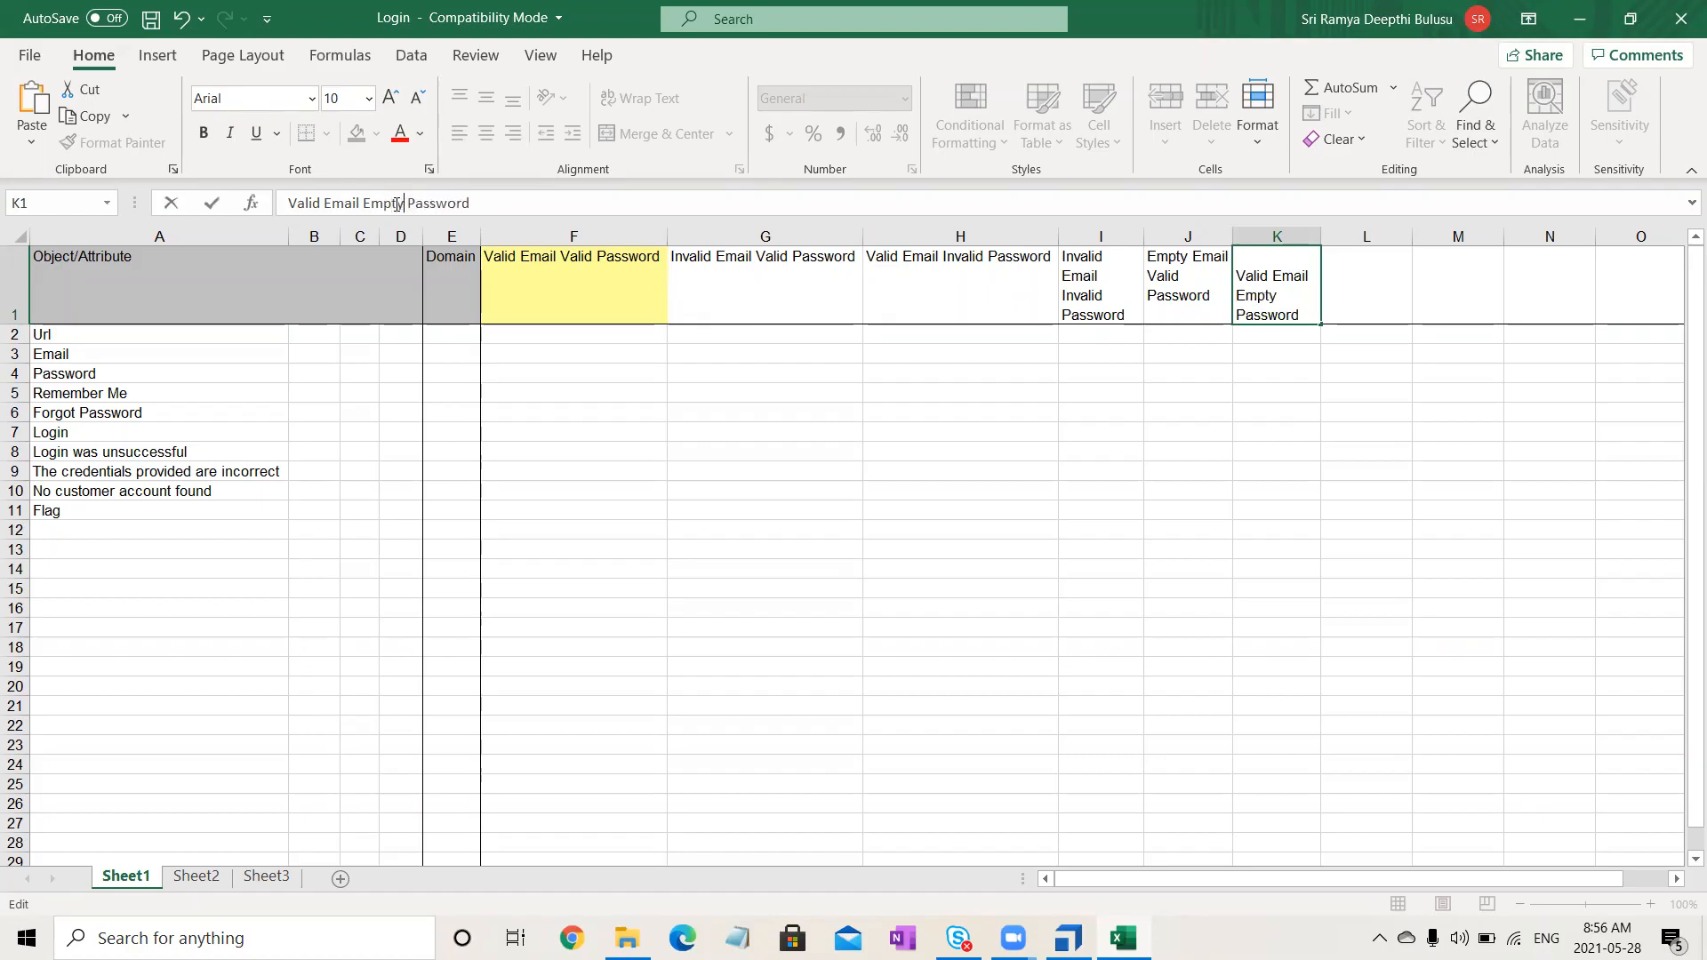
left_click(840, 529)
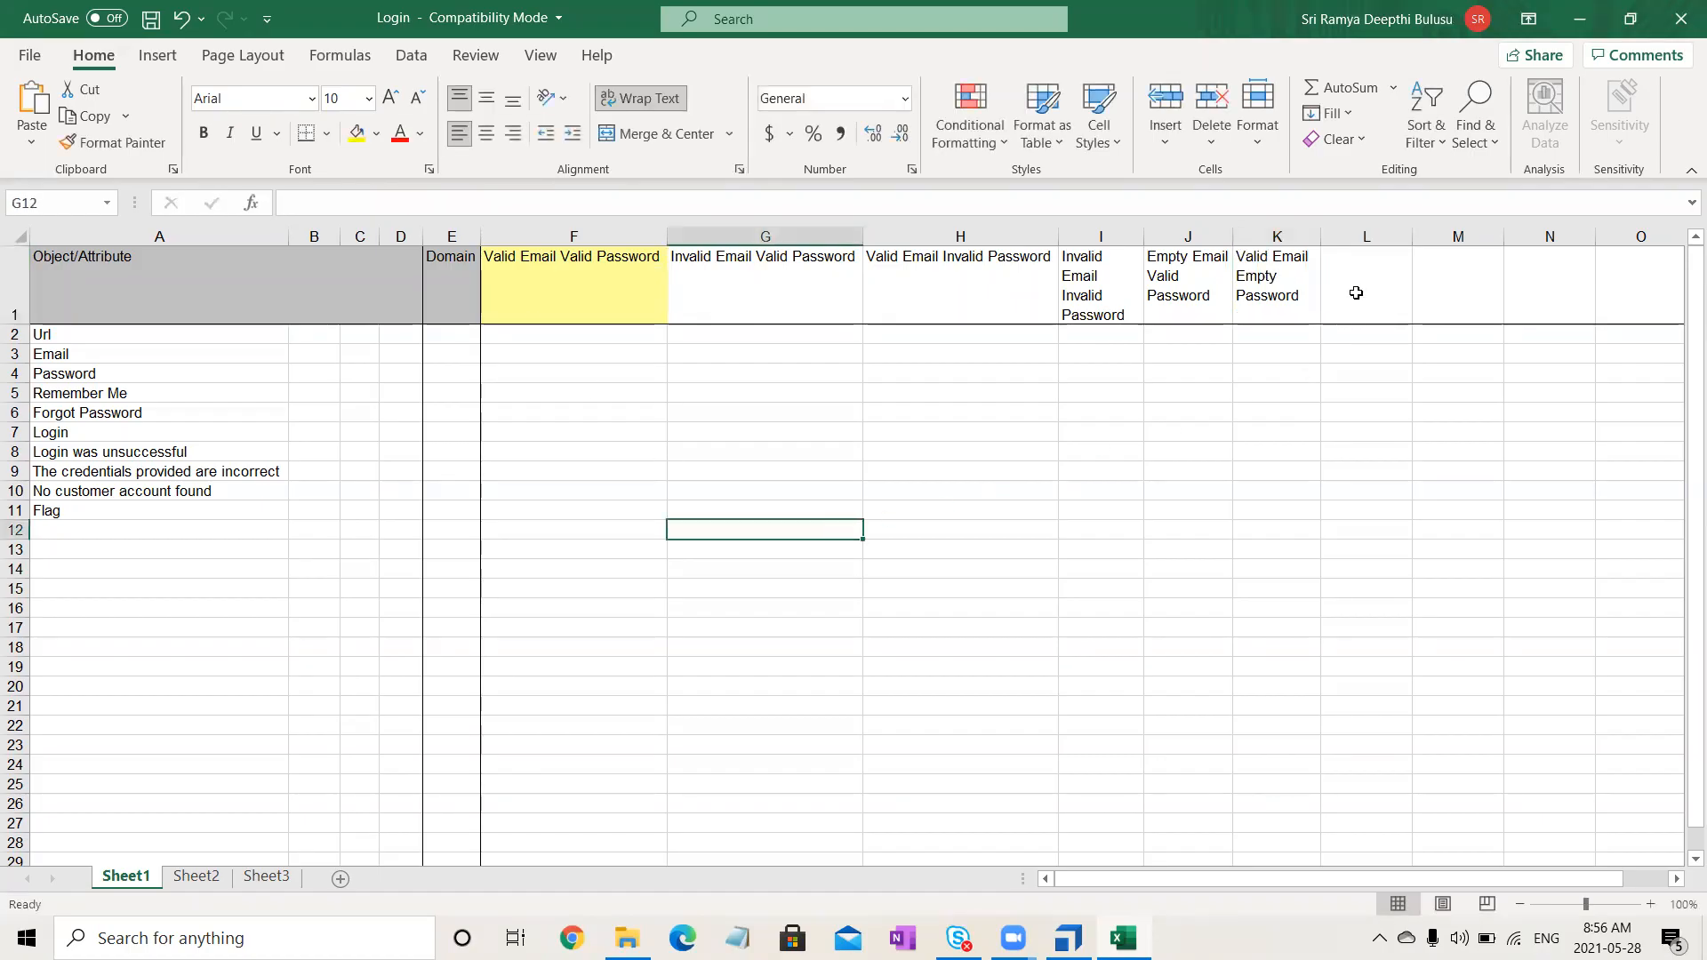
- Enter 'Empty Email Empty Password' in L1
left_click(1356, 293)
key("F2")
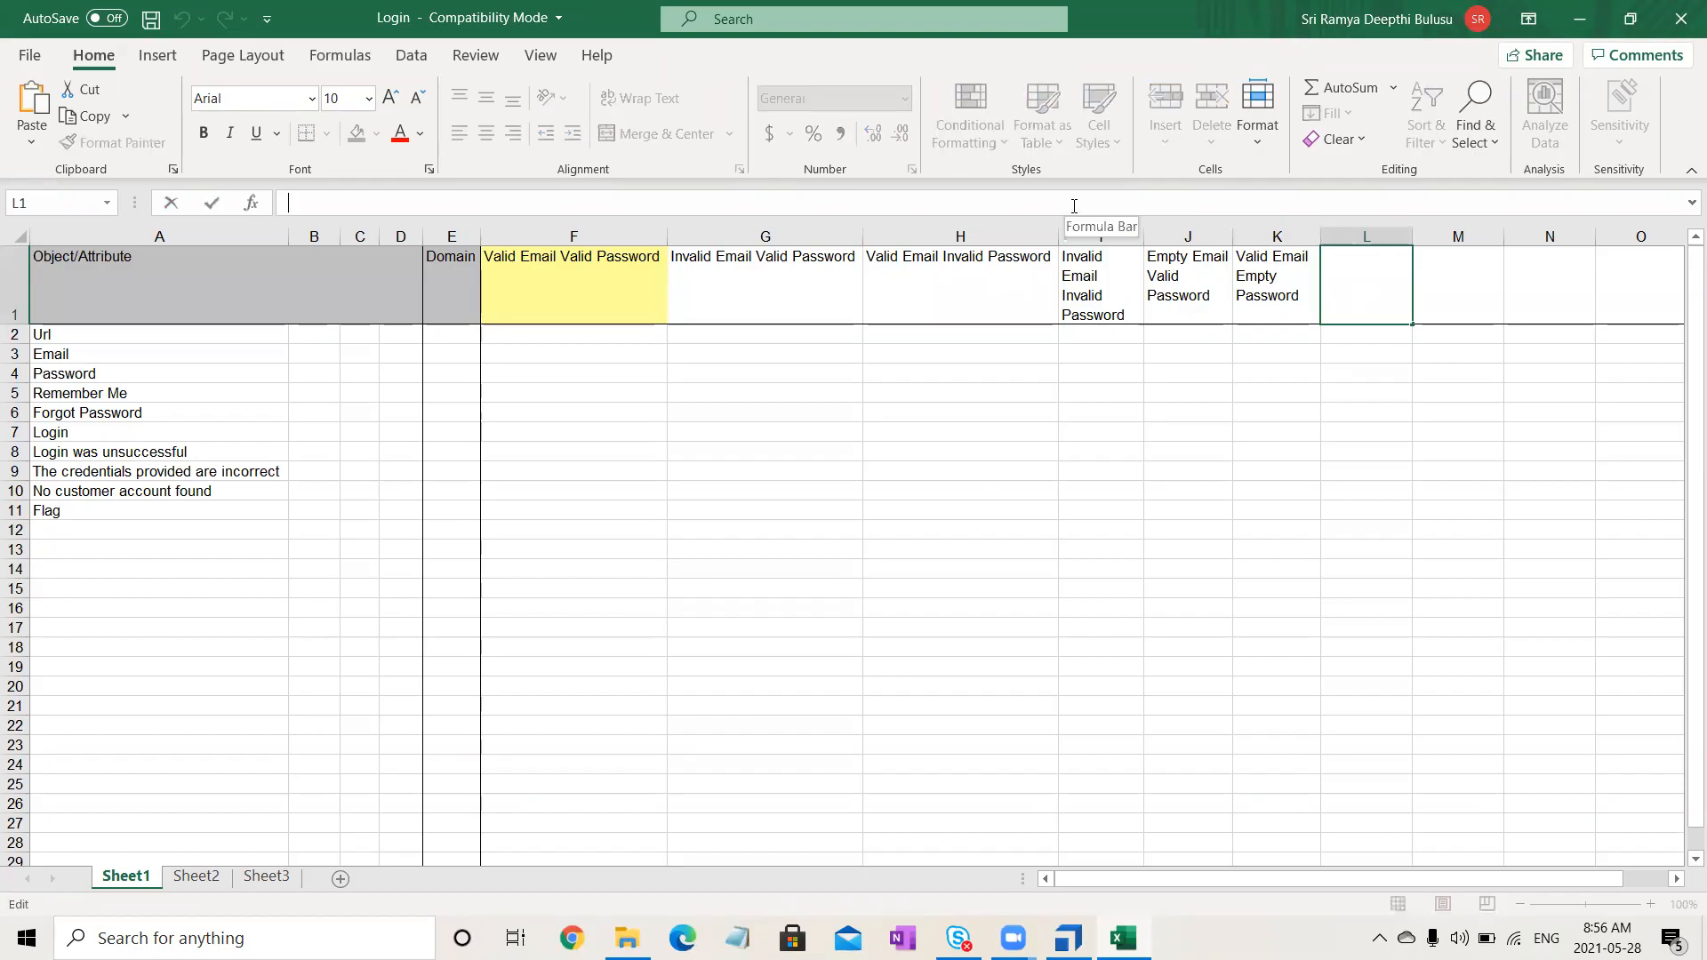
key("ctrl+v")
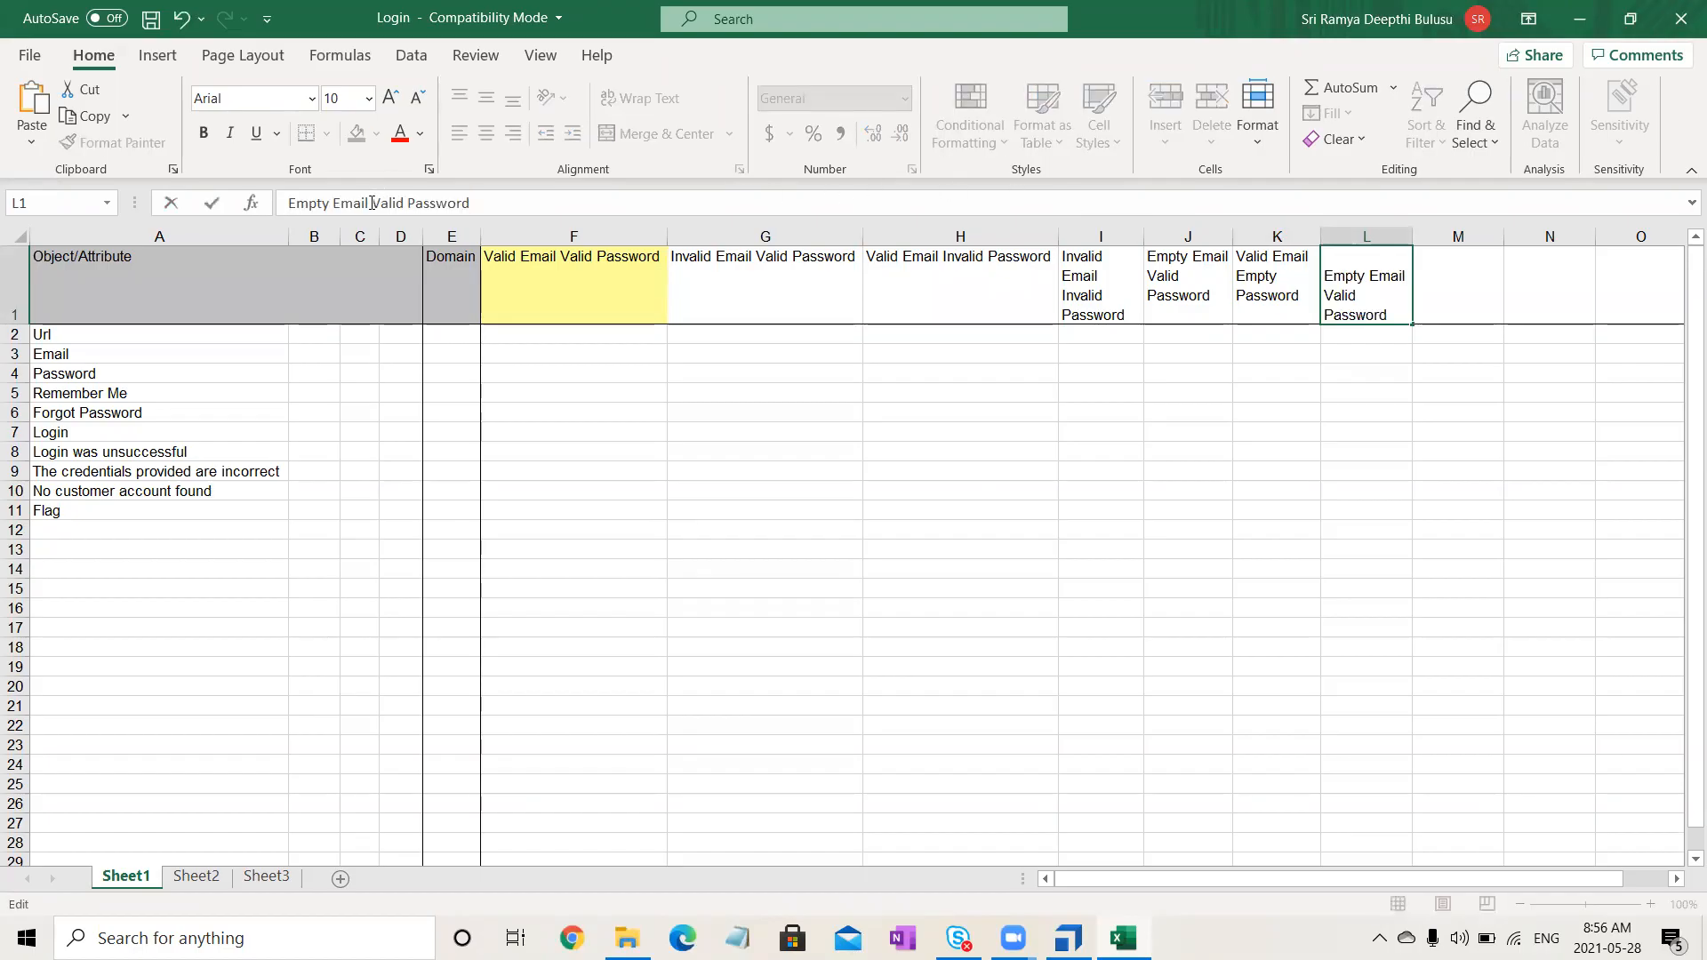
left_click_drag(372, 203, 403, 203)
type("Empty")
key("Return")
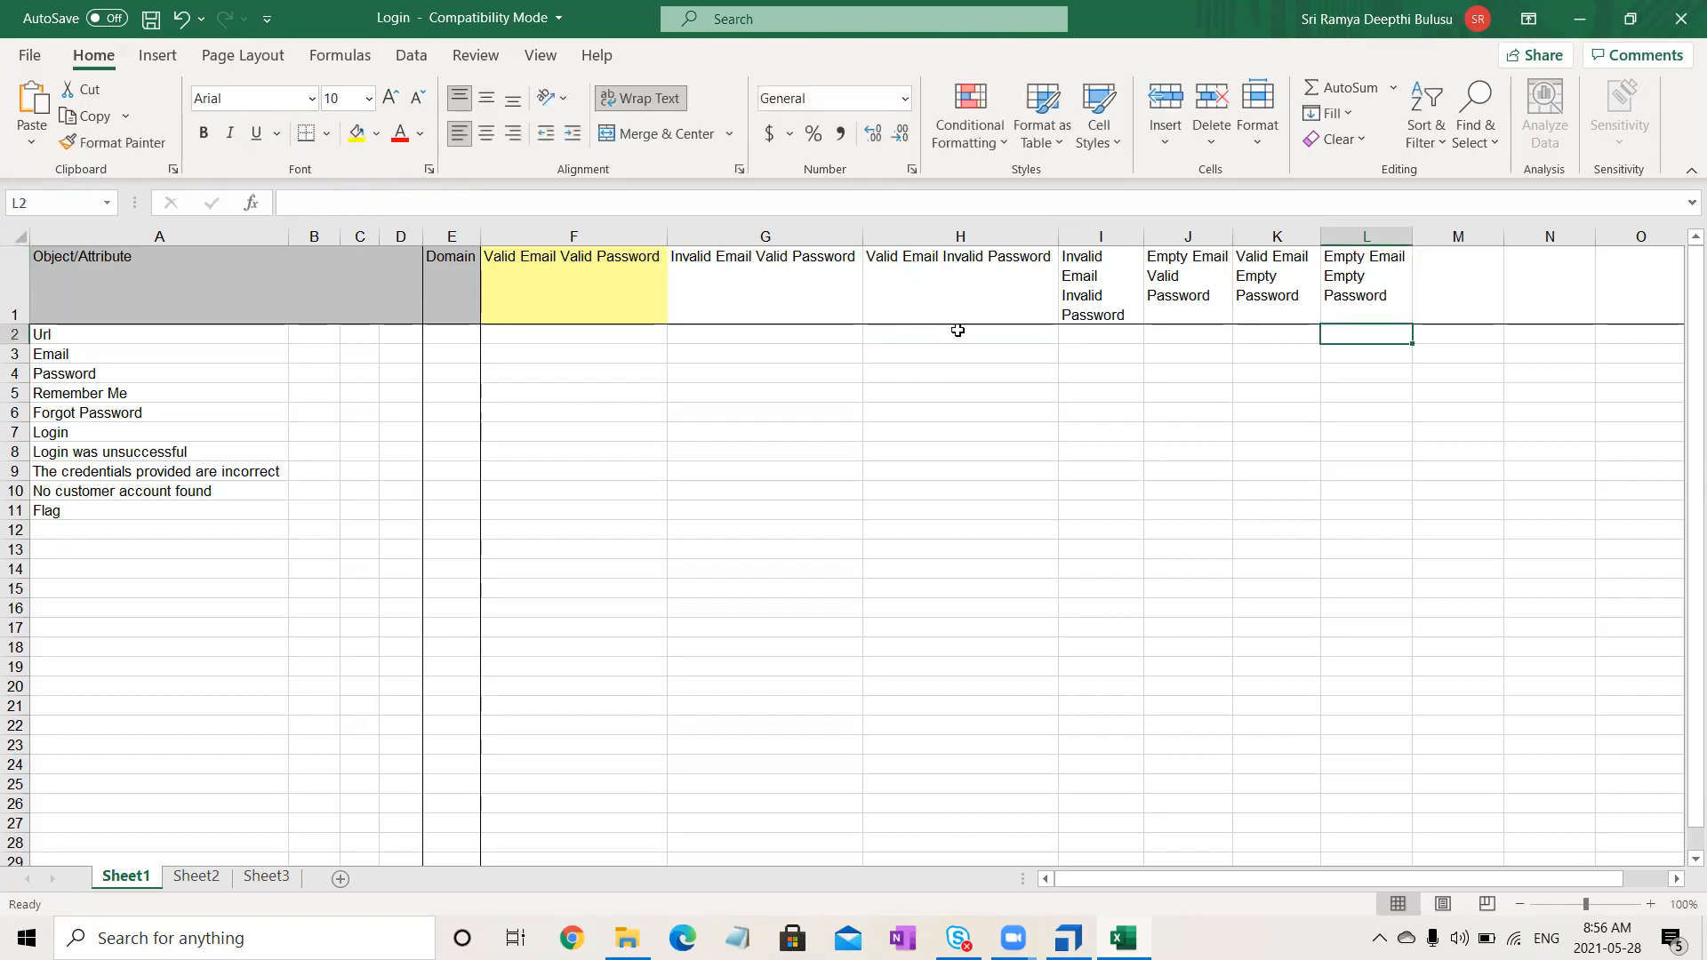
- Widen columns I and L so their headers fit on one line
left_click_drag(1145, 240, 1662, 237)
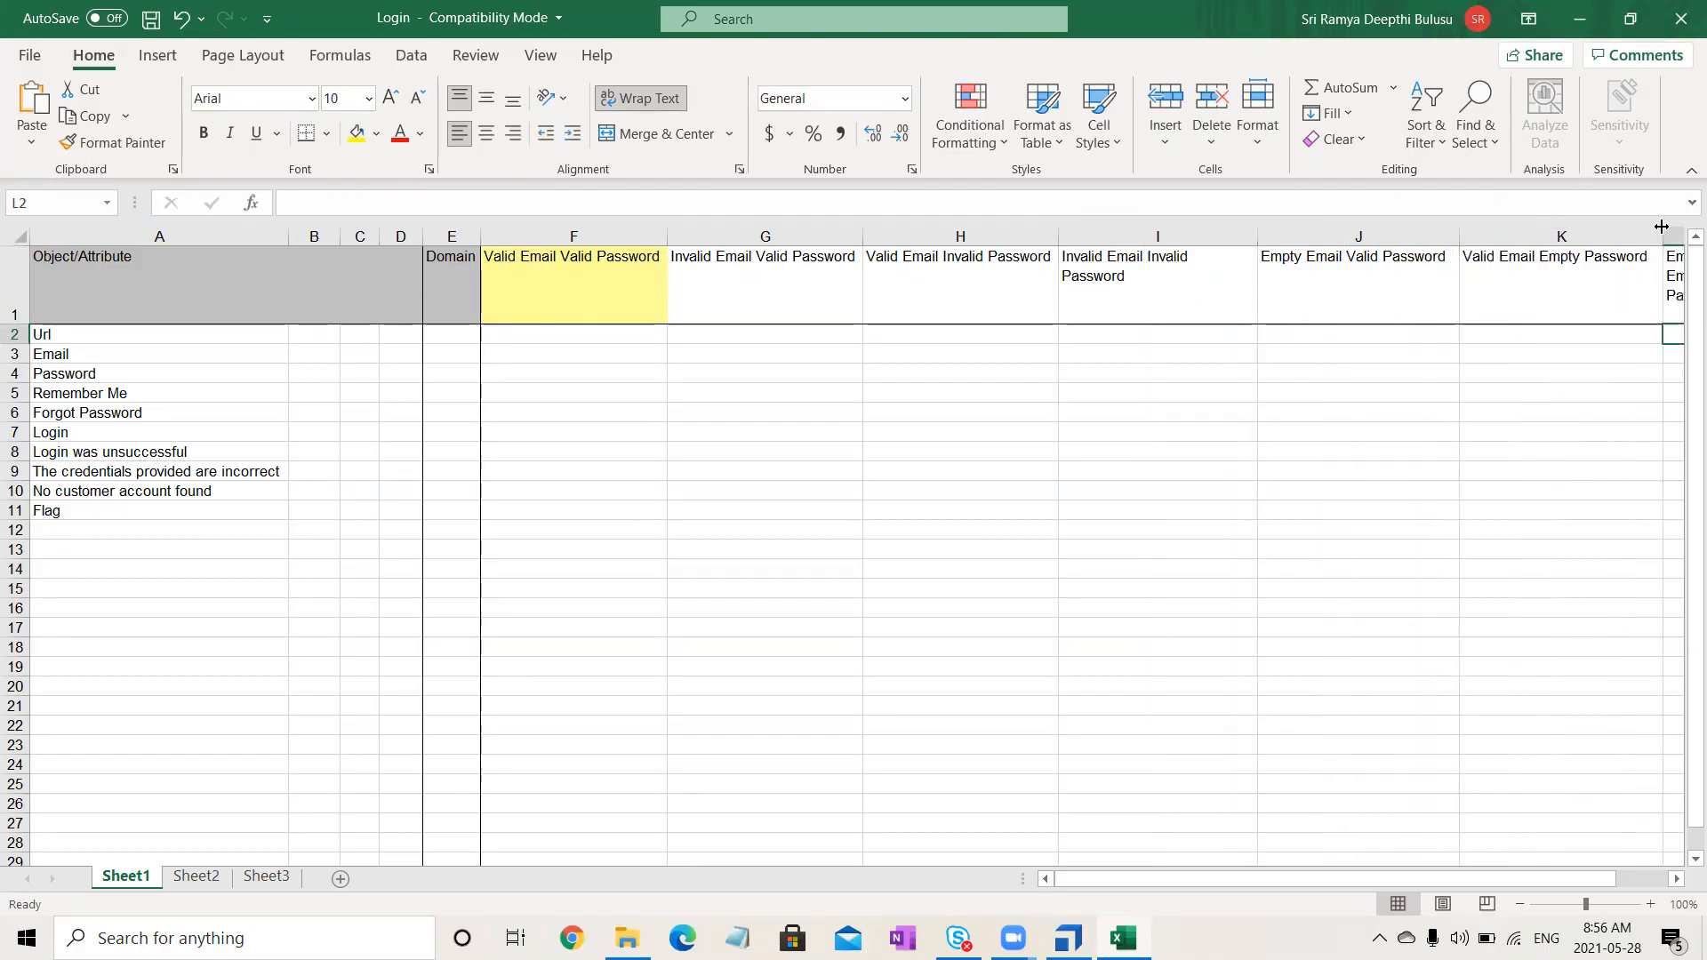
left_click_drag(1250, 878, 1294, 878)
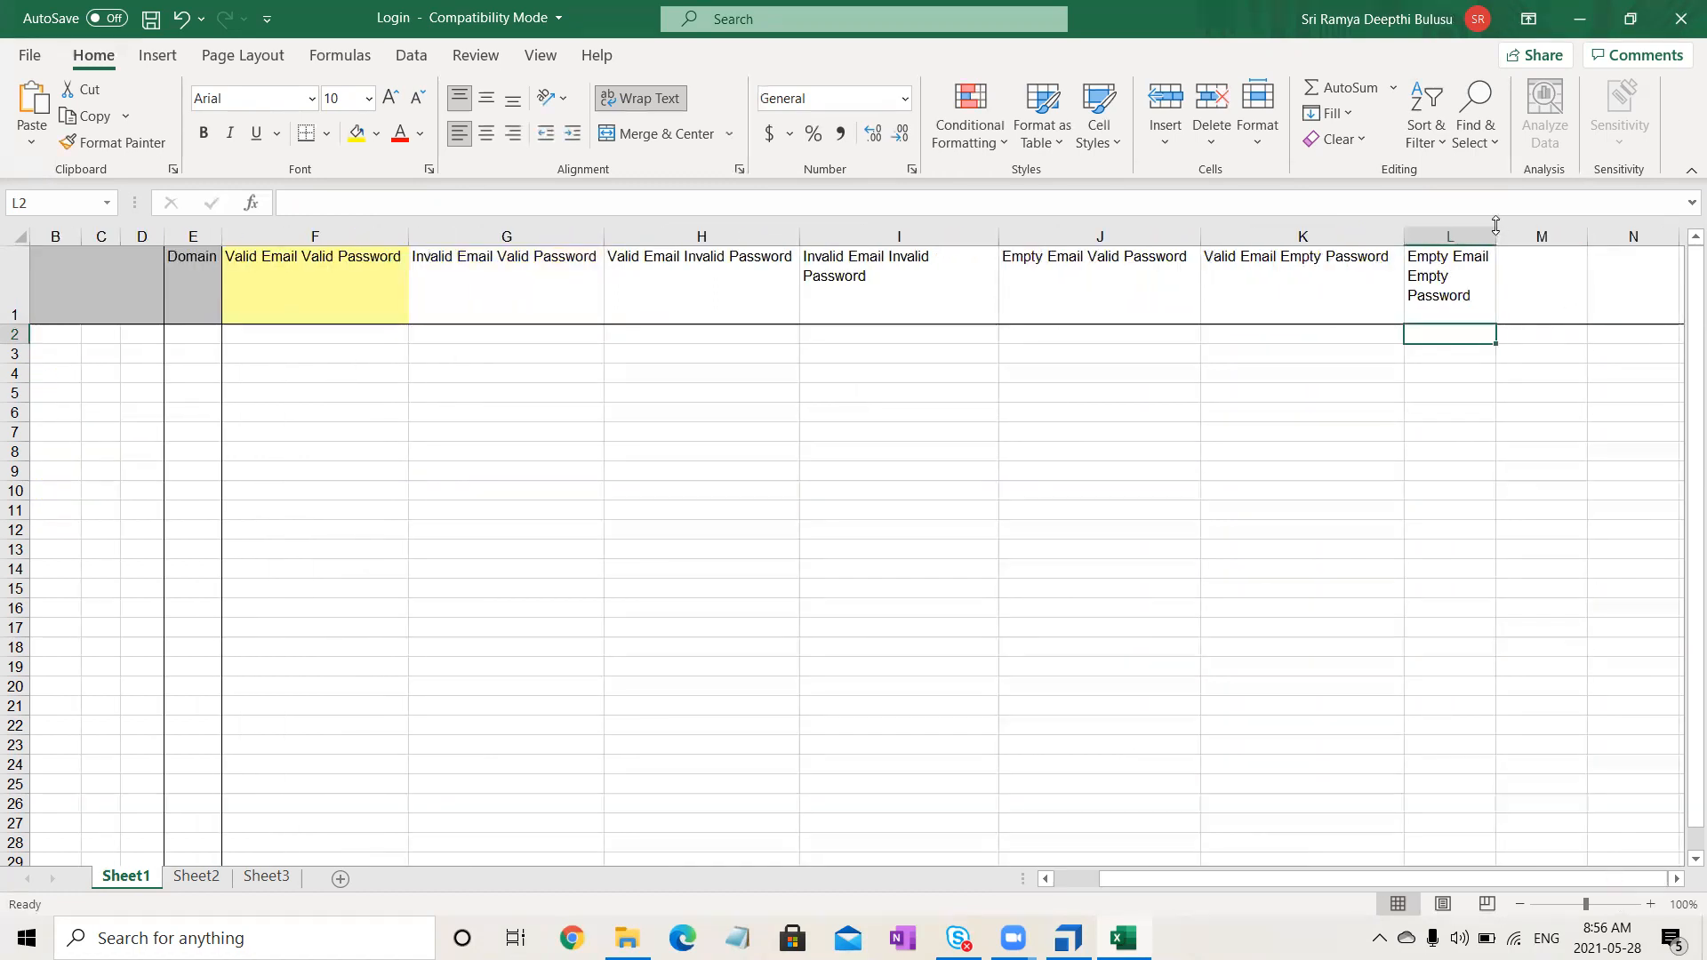
left_click_drag(1496, 236, 1646, 227)
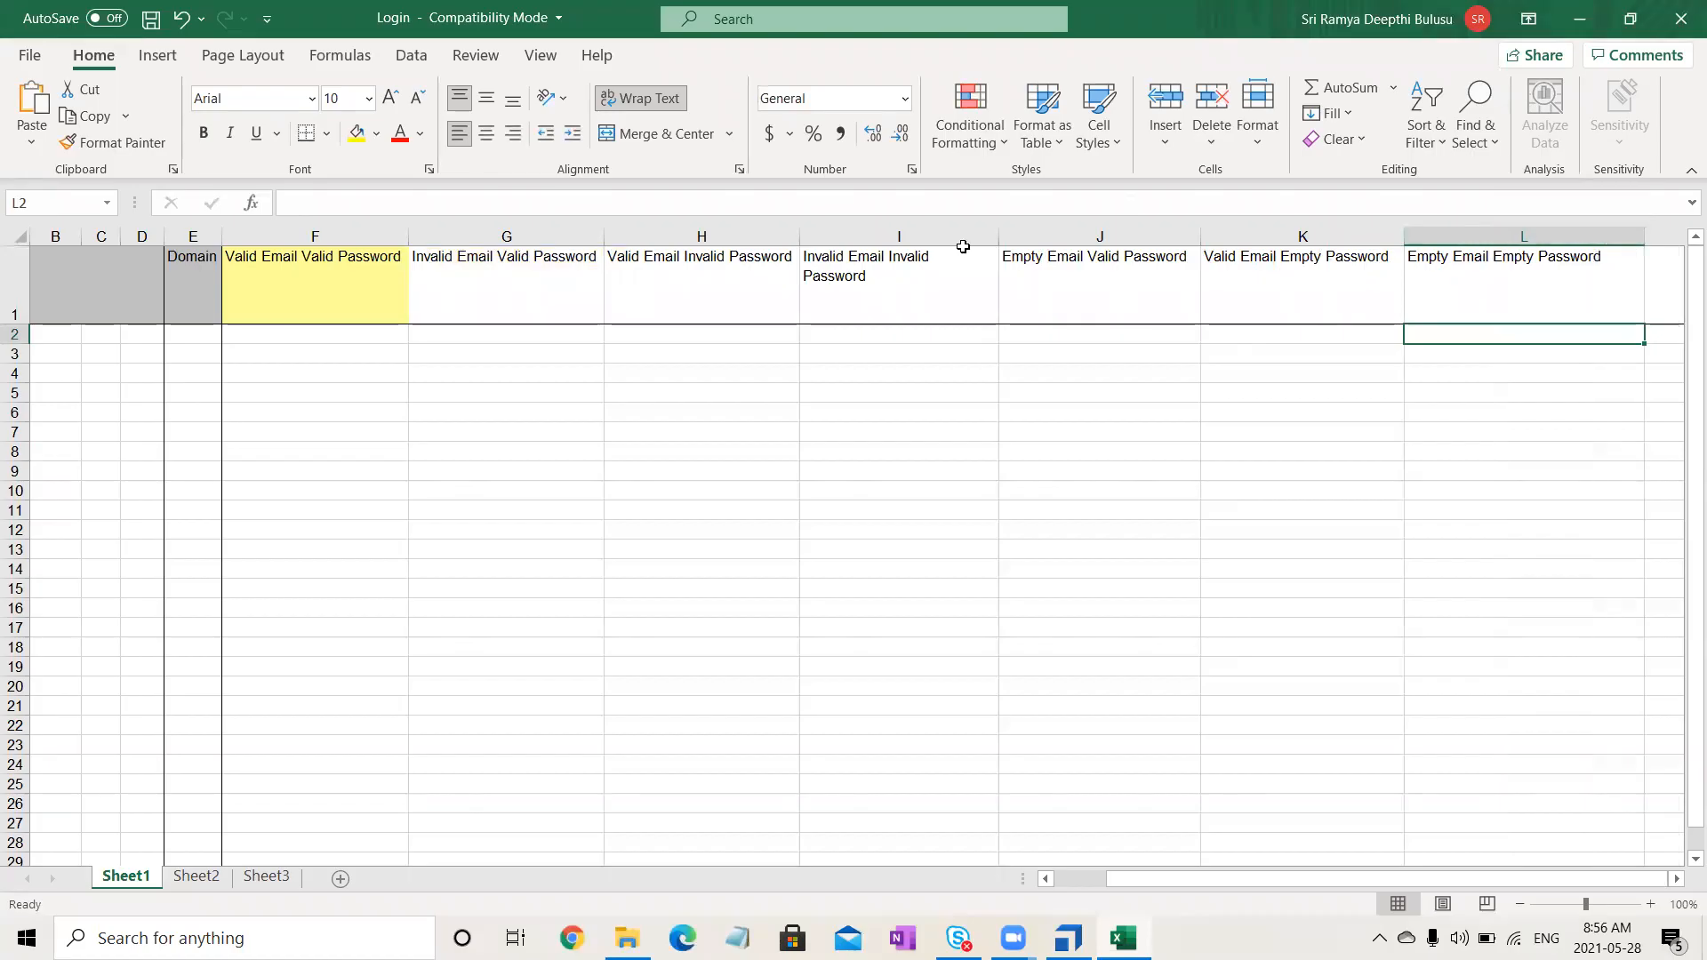
left_click_drag(1001, 230, 1046, 233)
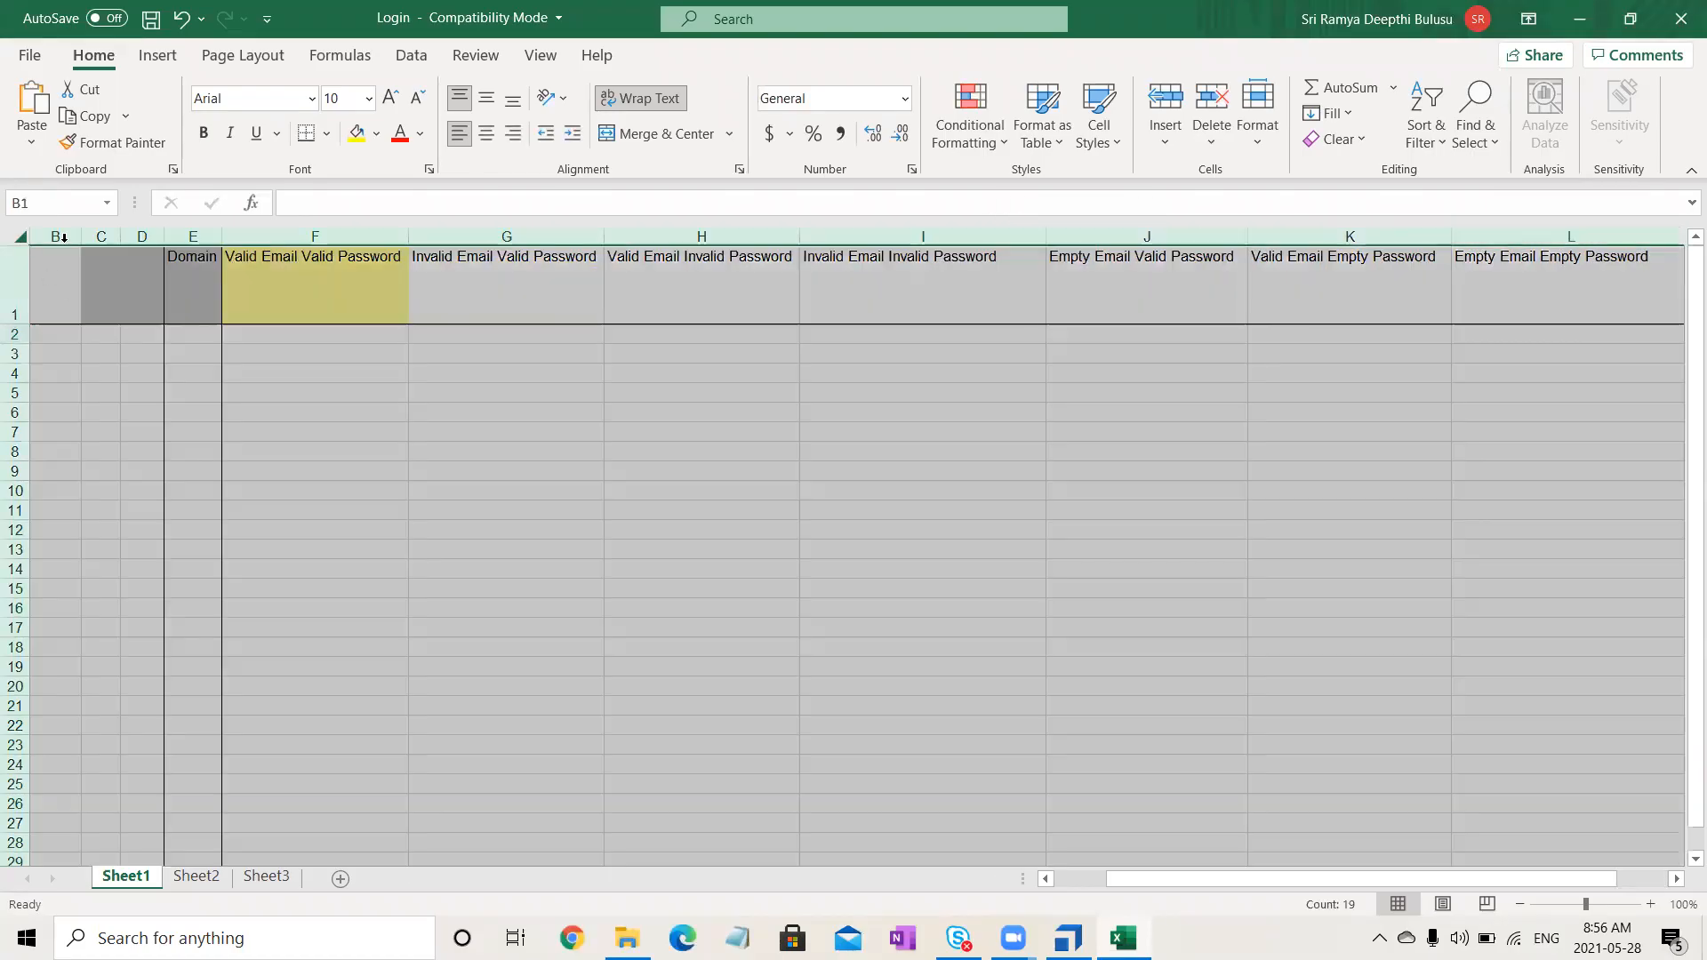
- Autofit all columns, shrink row 1 to single height, and select the first scenario's Url cell
left_click(19, 236)
double_click(88, 229)
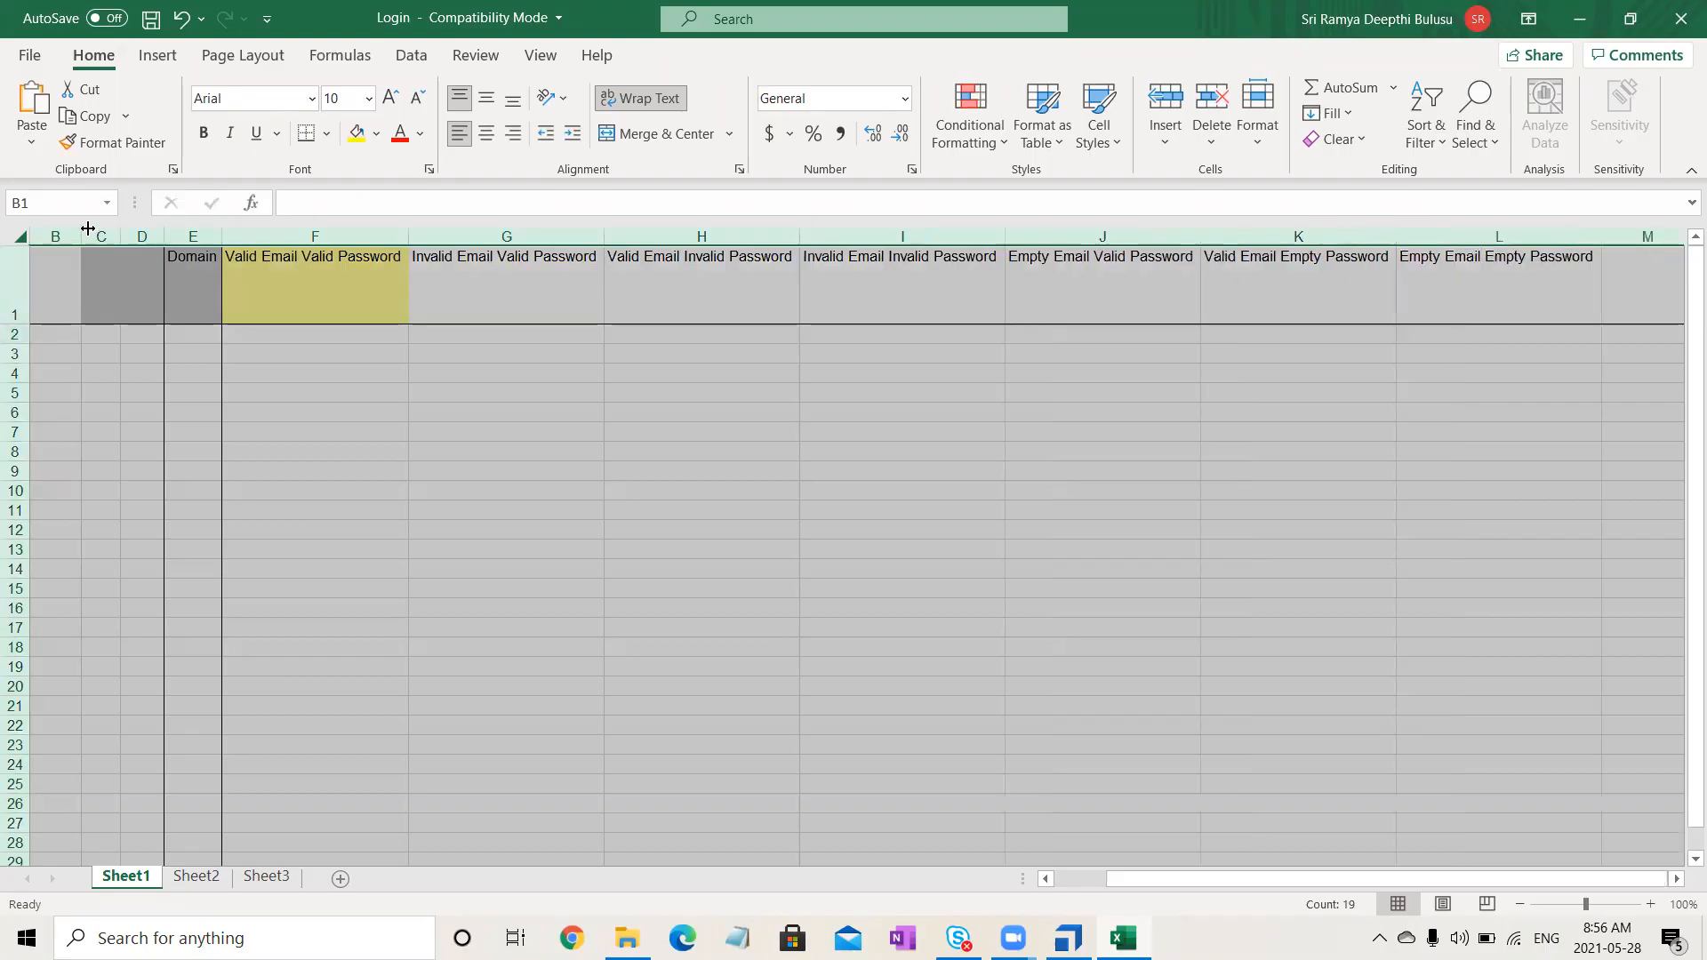
double_click(8, 325)
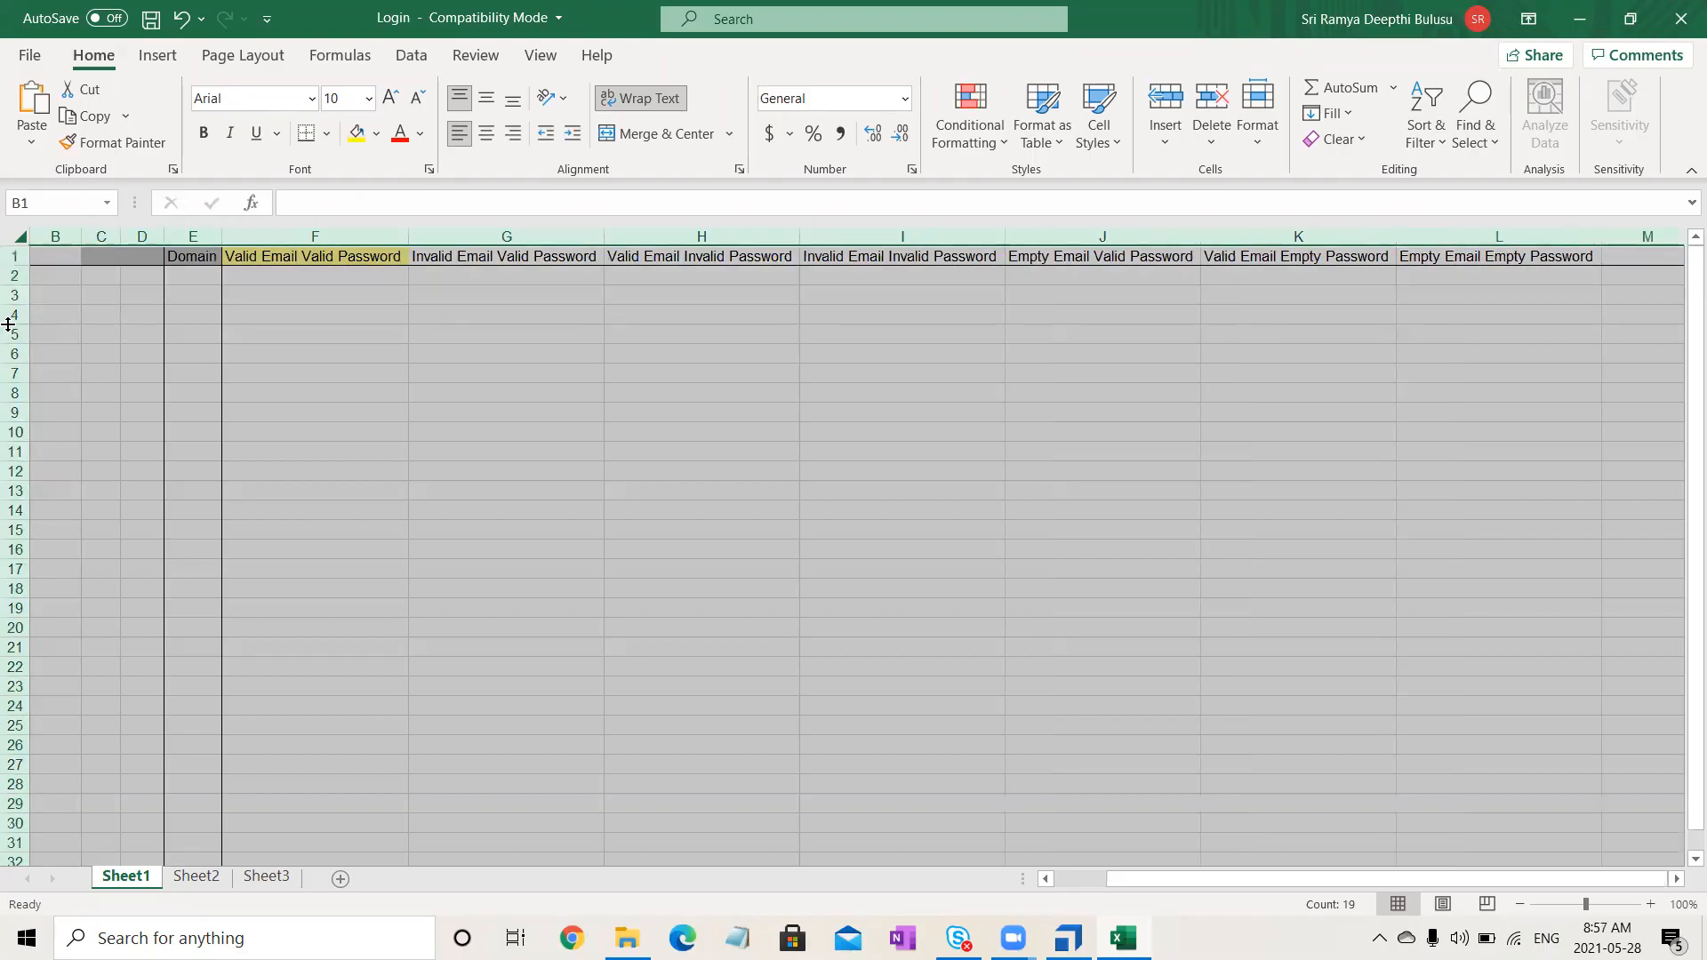
left_click(328, 411)
left_click(1062, 879)
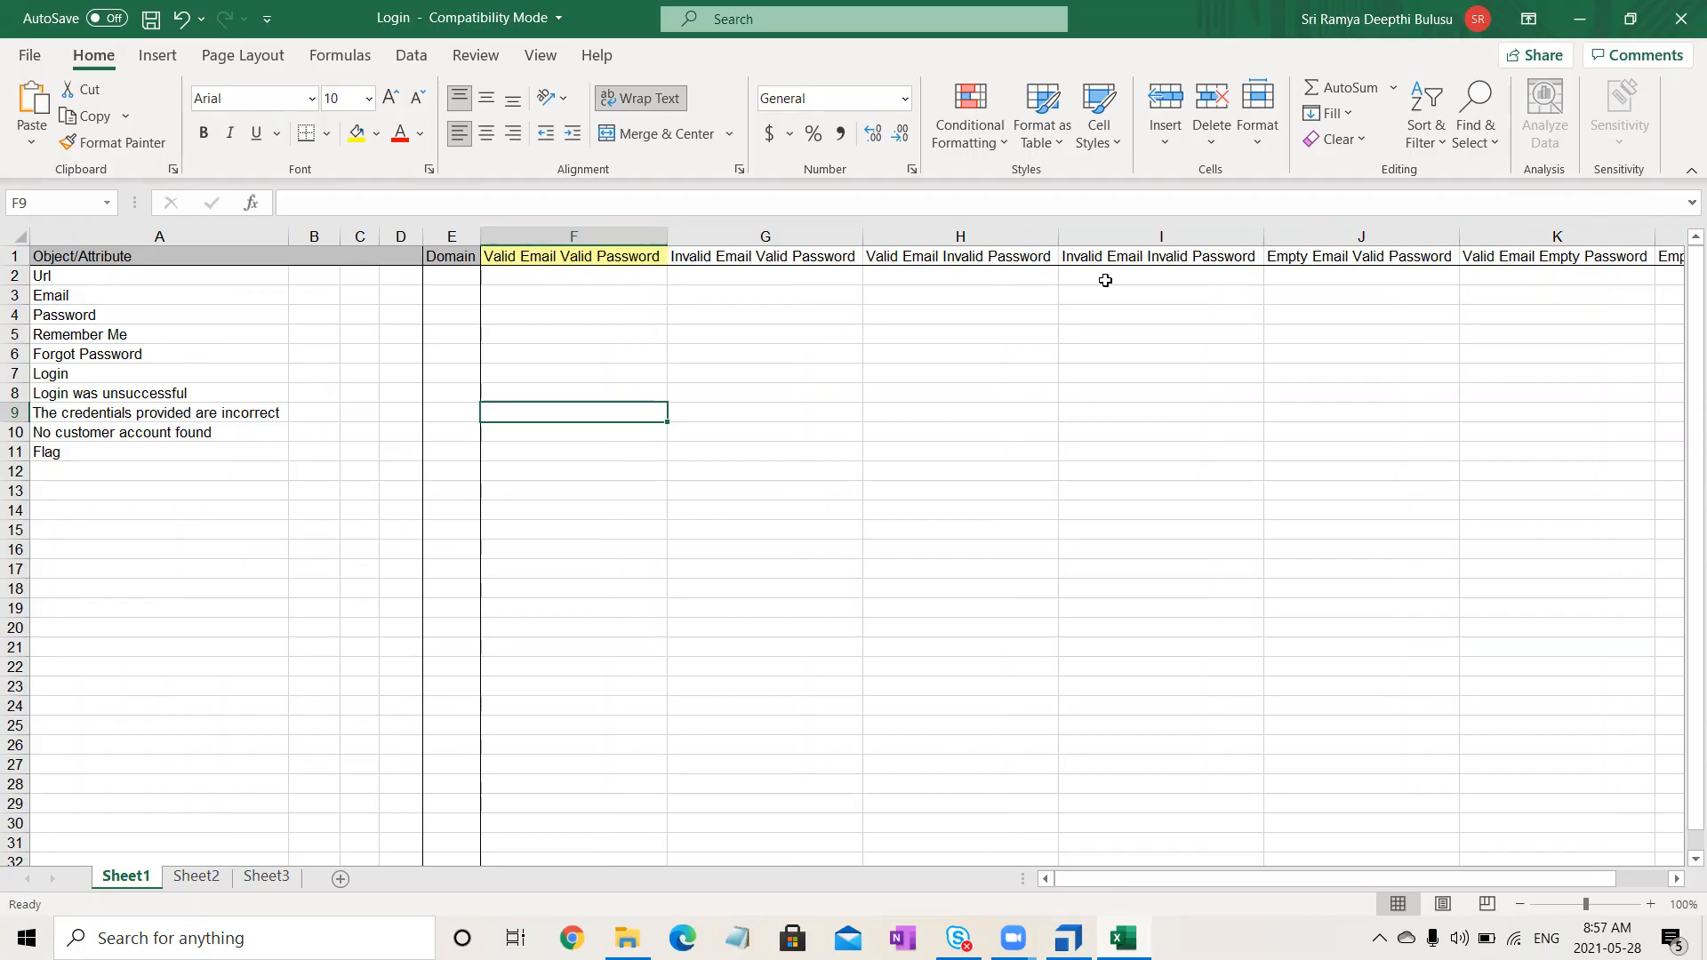
left_click(521, 283)
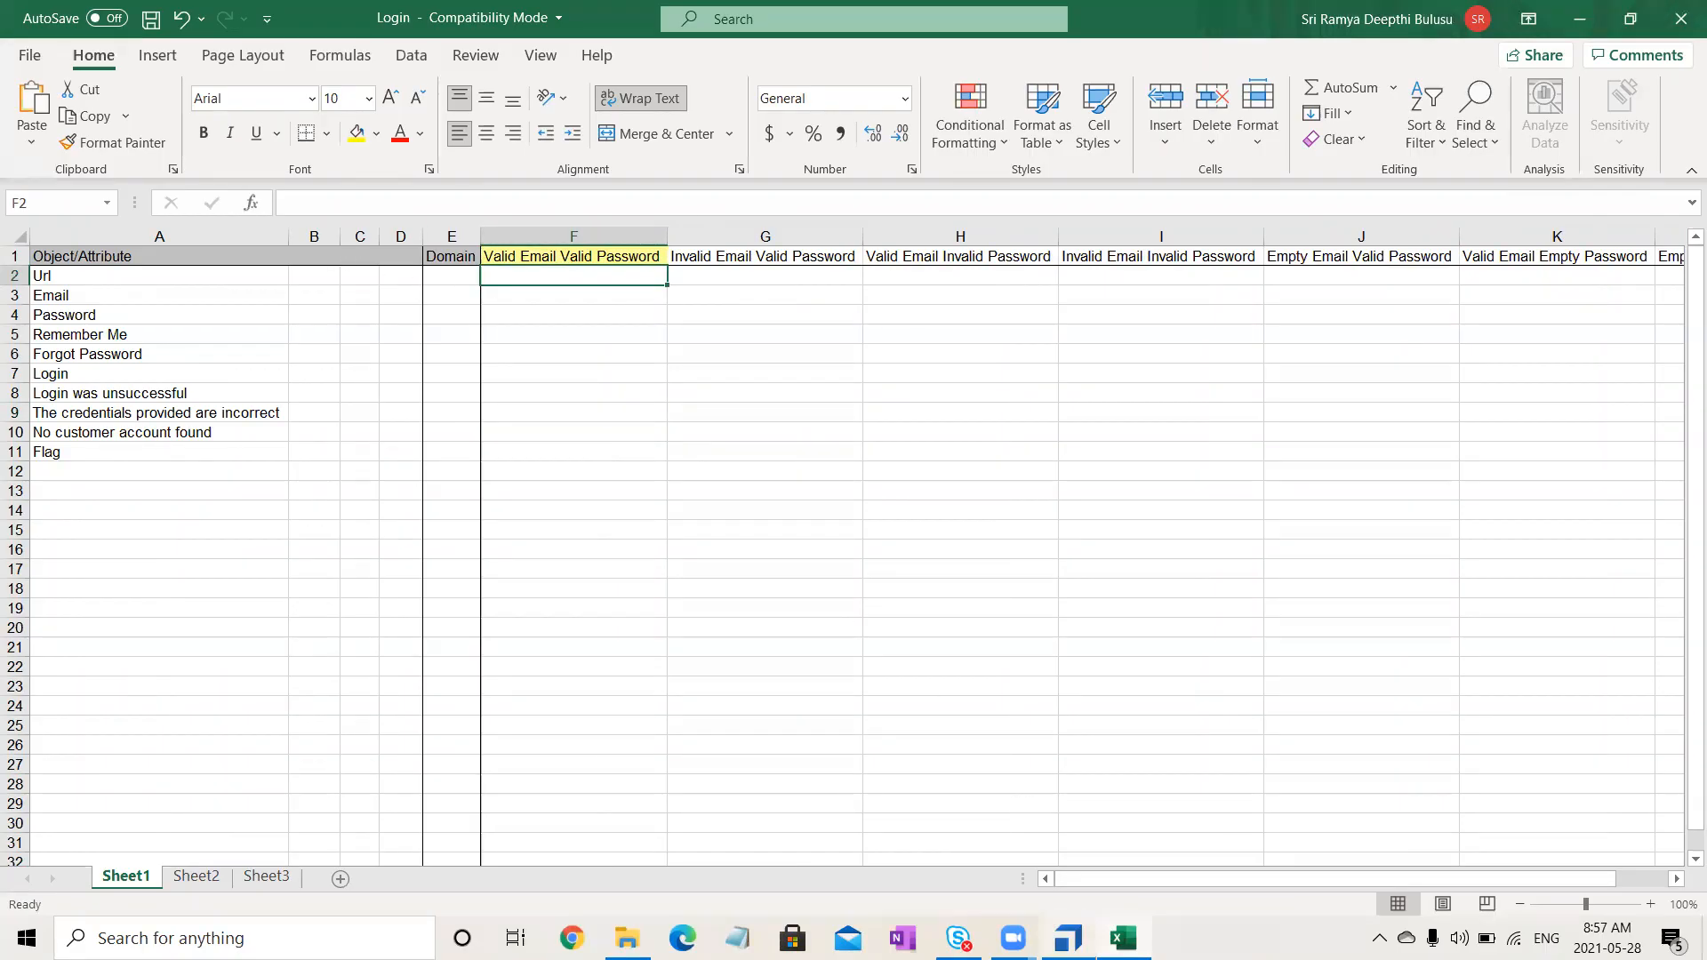
left_click(1068, 937)
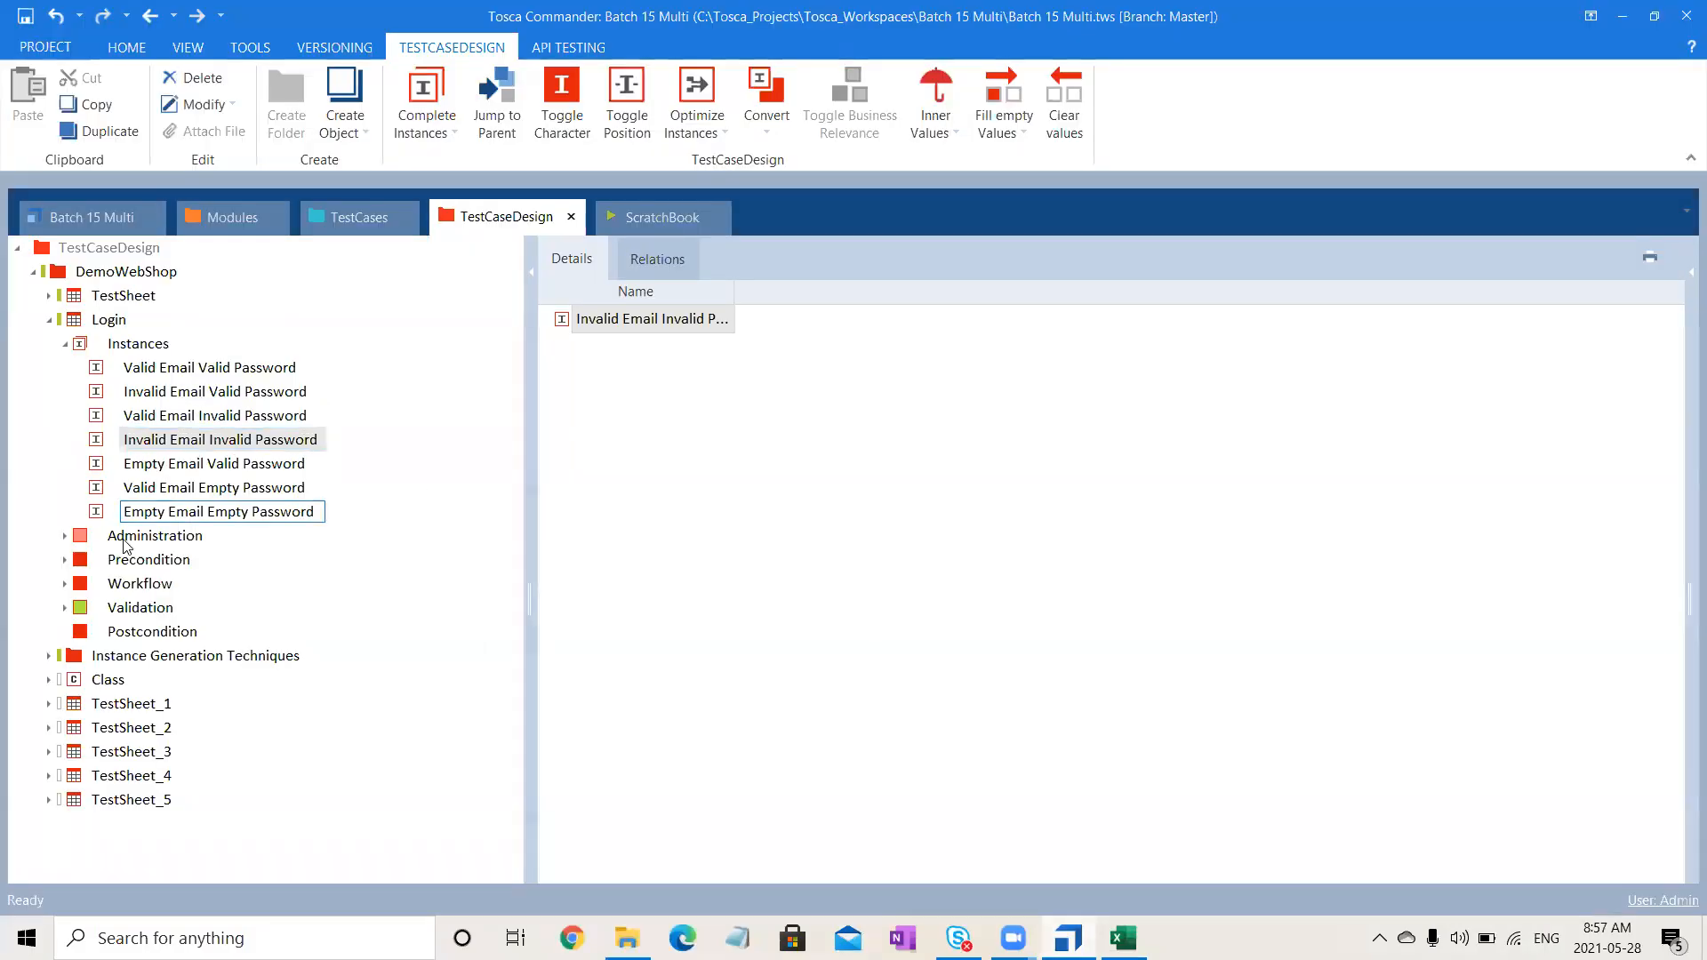
left_click(65, 561)
left_click(81, 584)
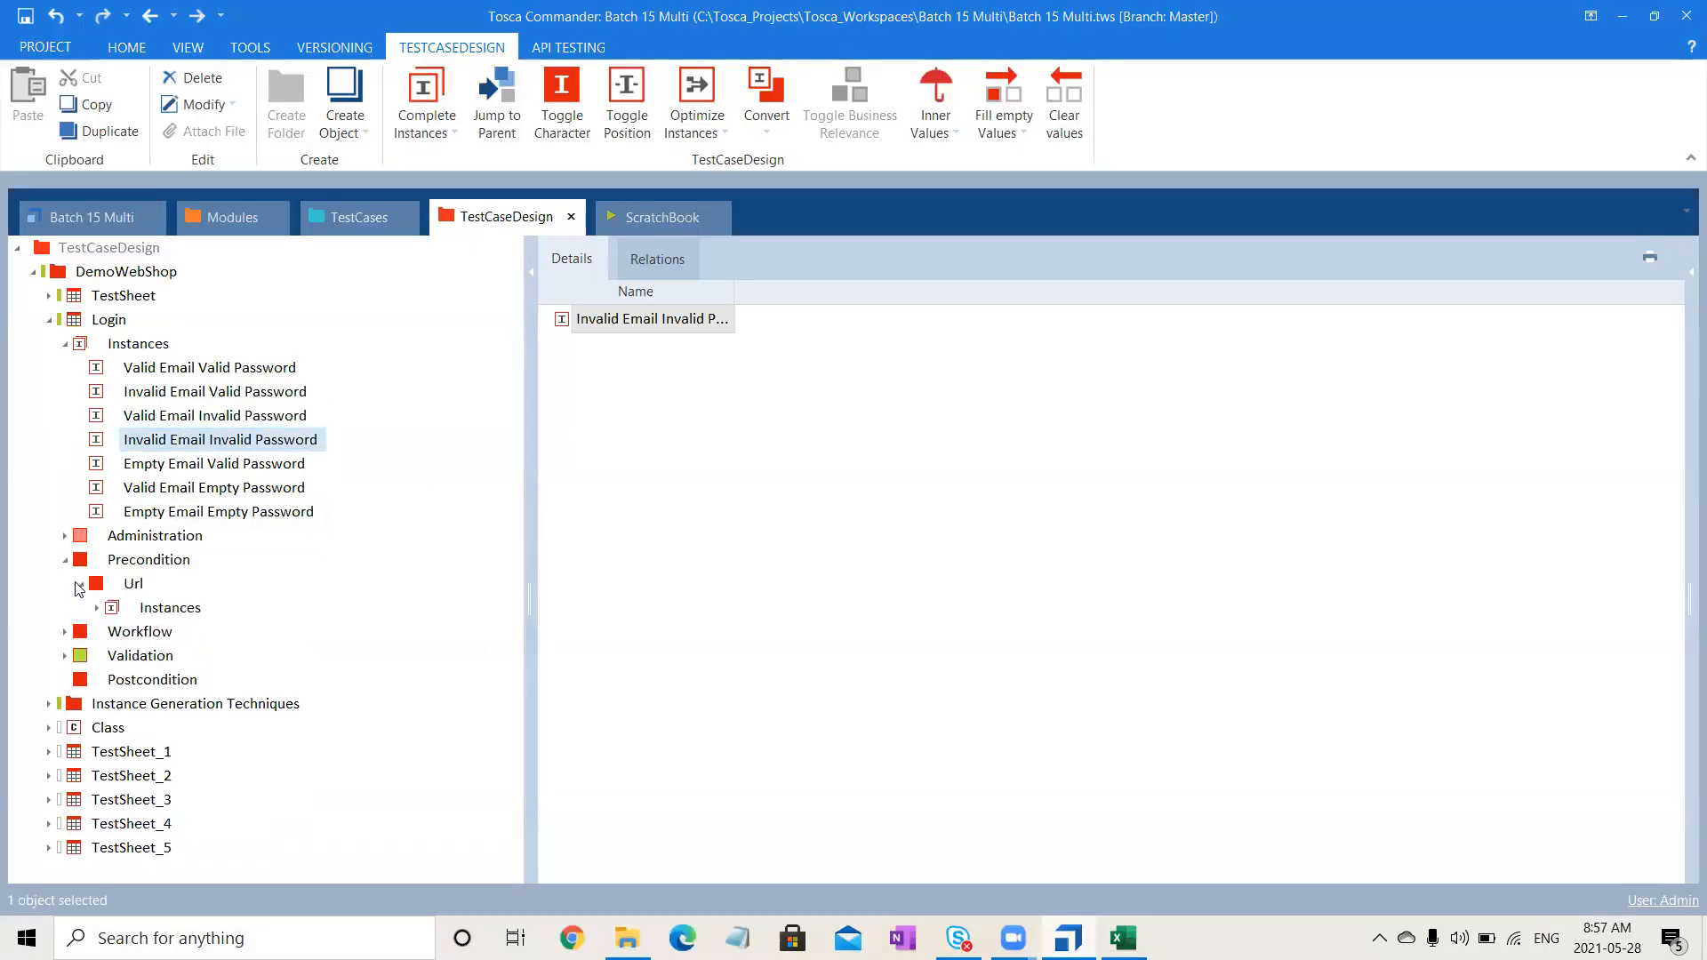
left_click(96, 608)
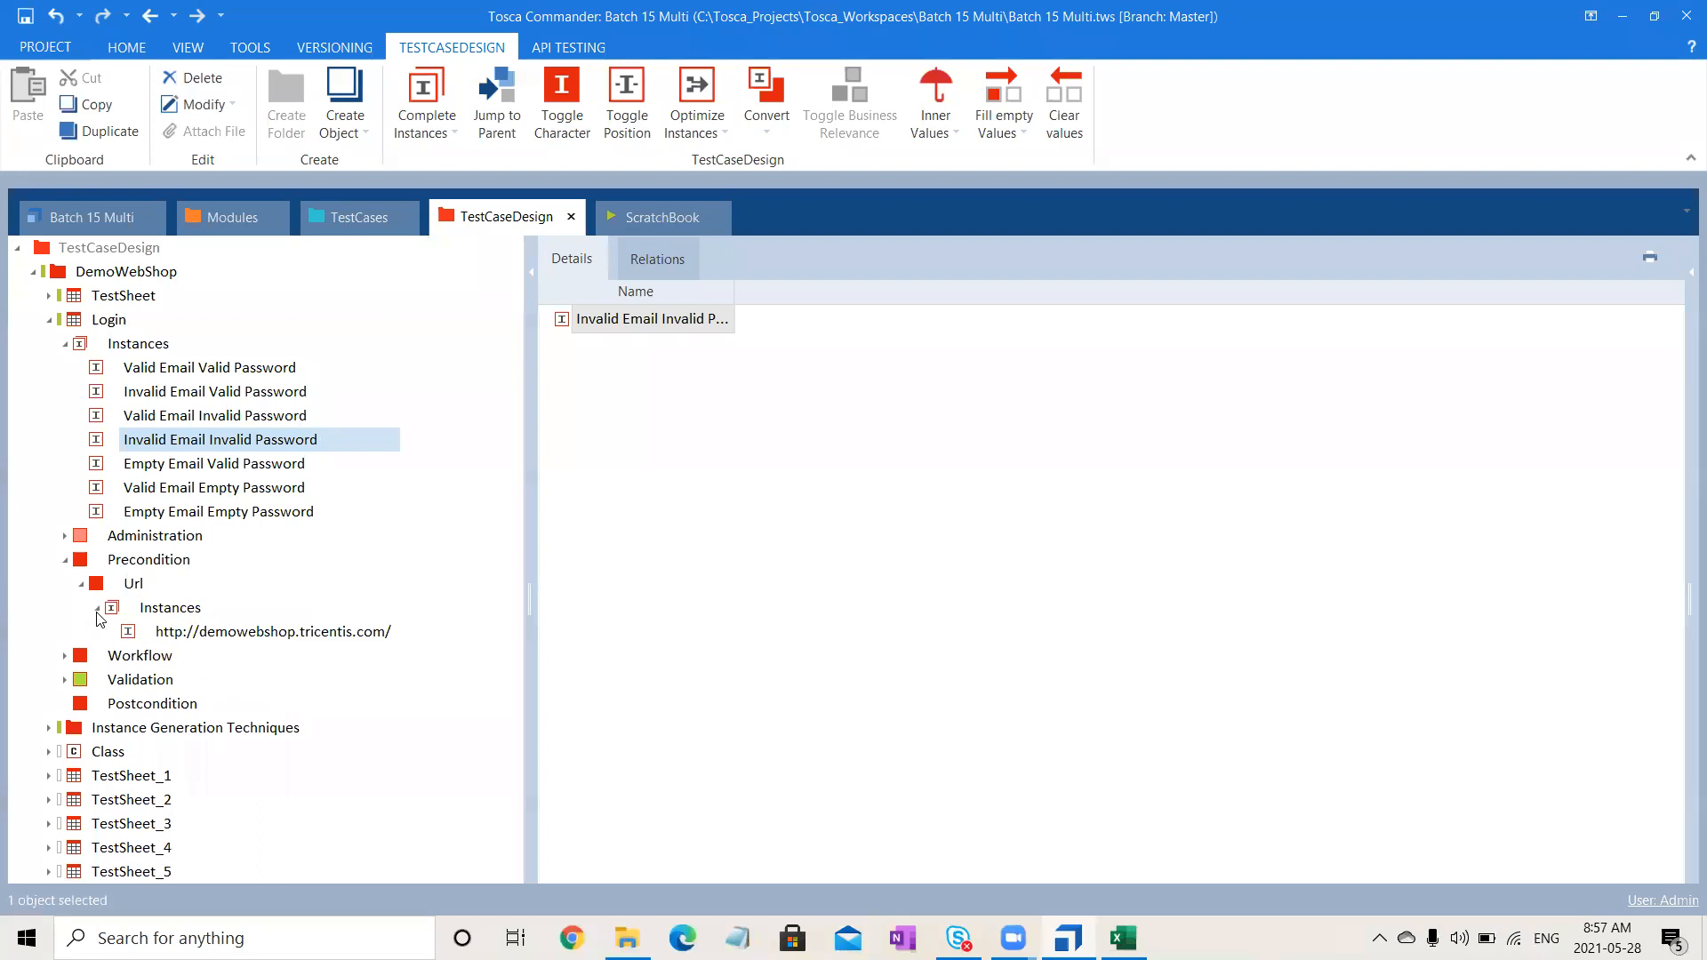
left_click(285, 637)
left_click(377, 634)
key("ctrl+c")
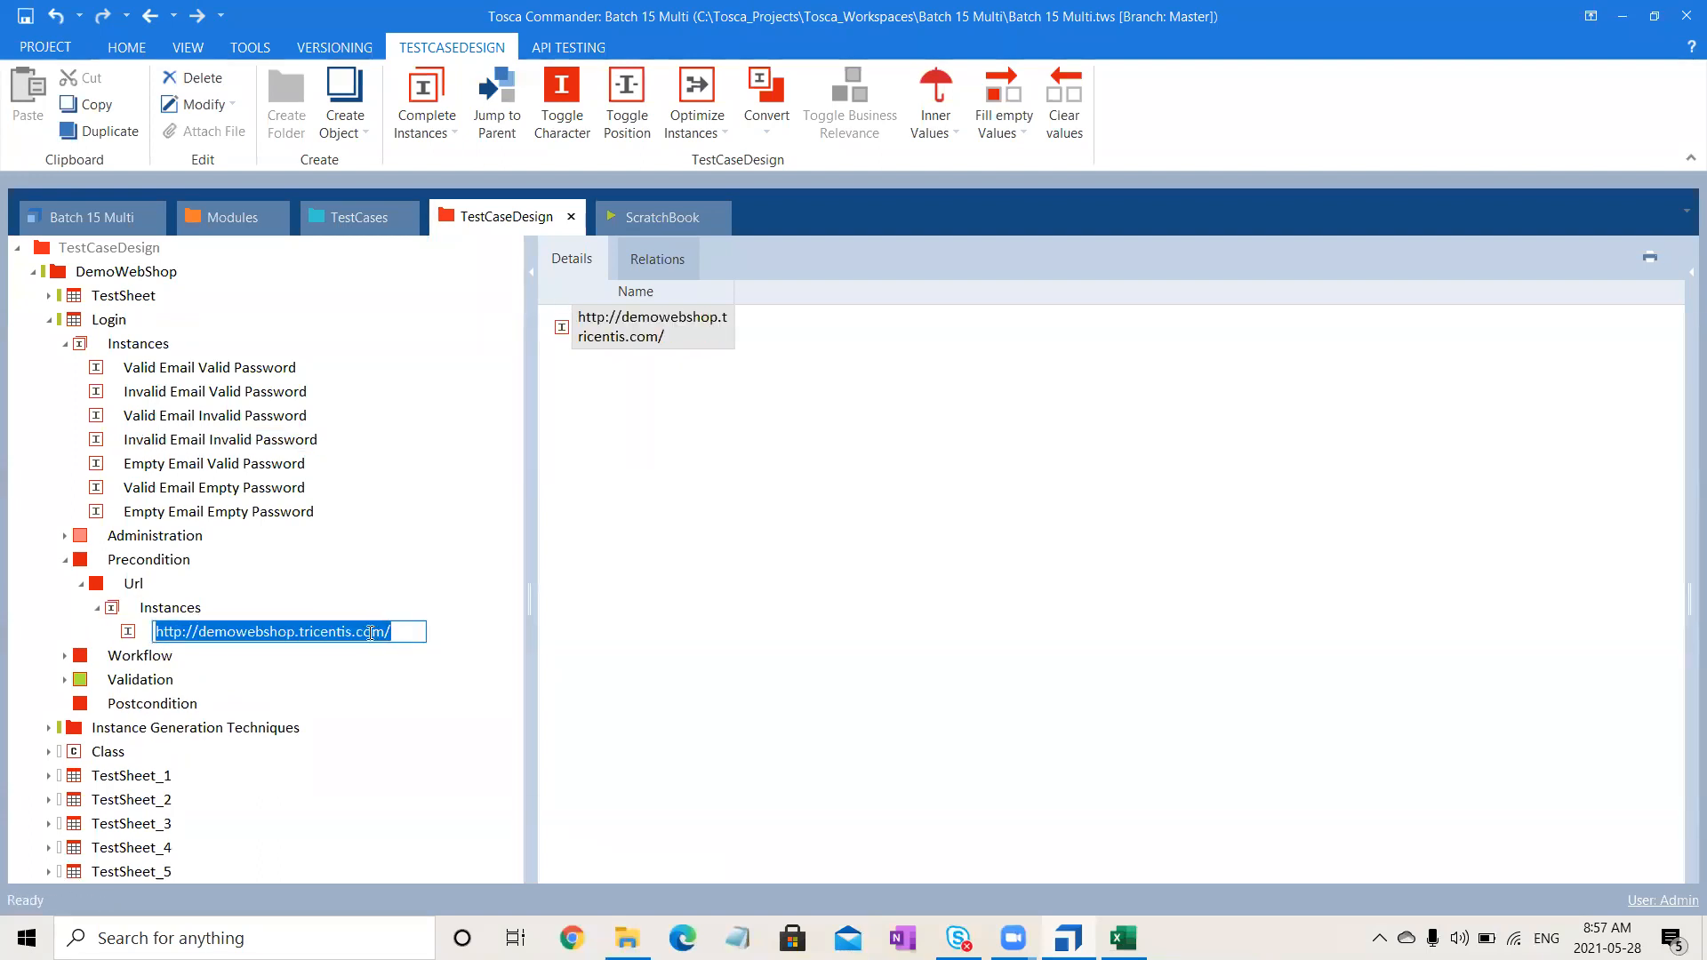
key("alt+Tab")
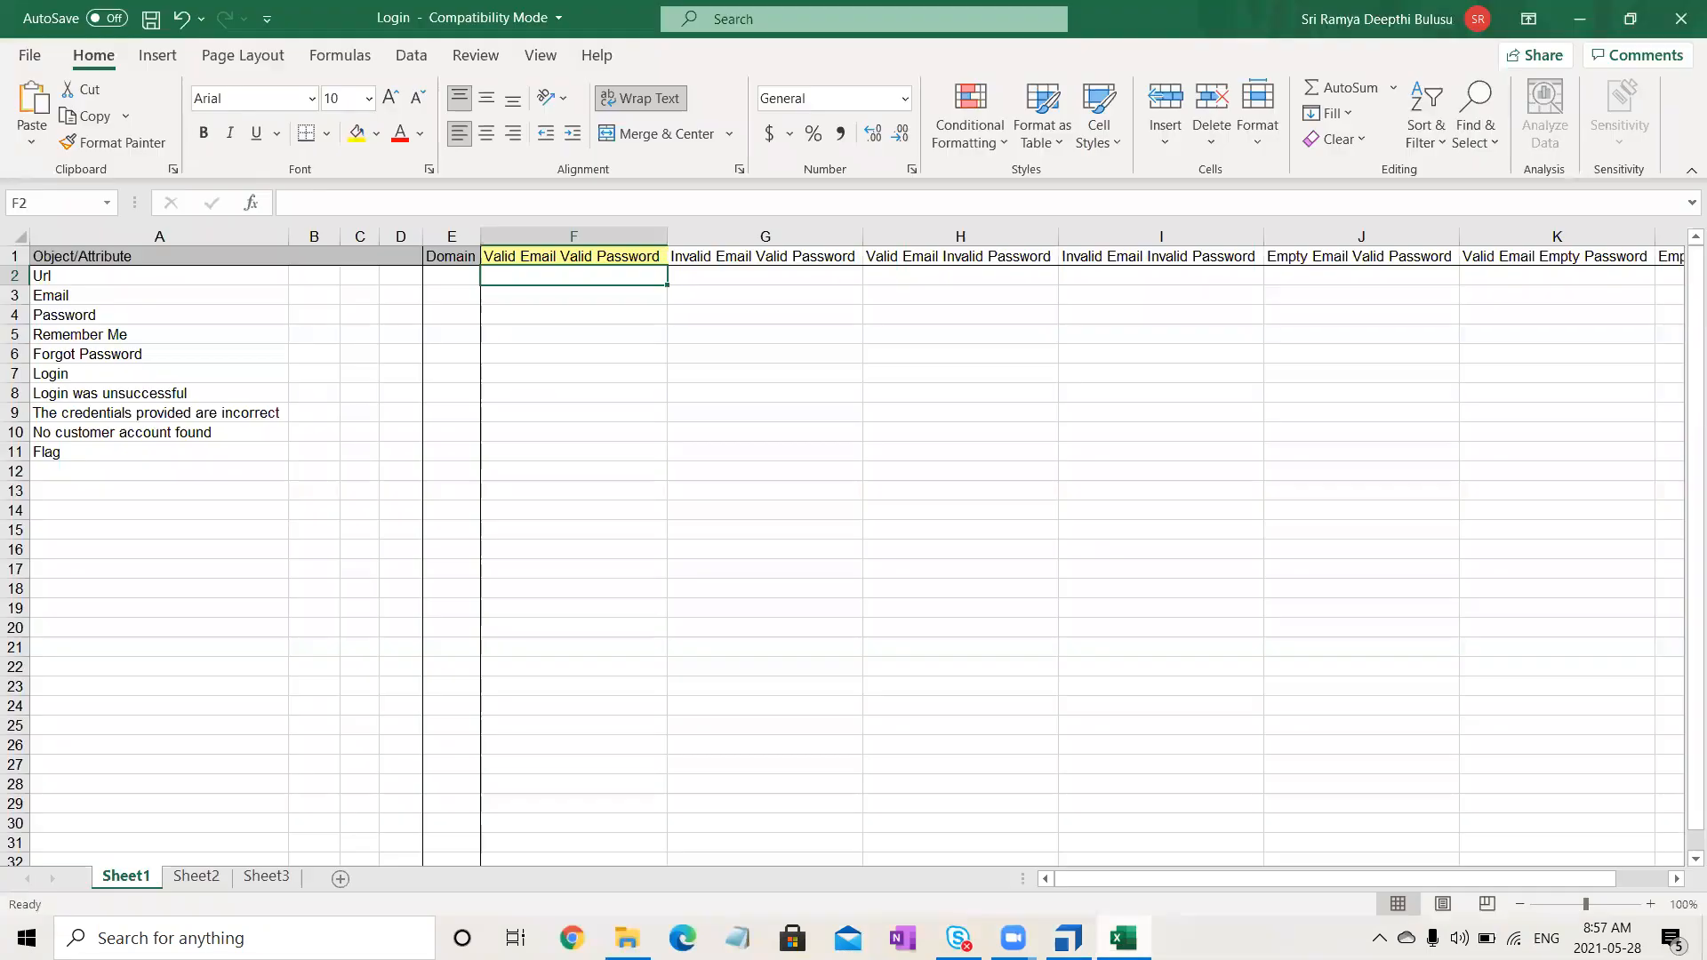
left_click(546, 209)
key("ctrl+v")
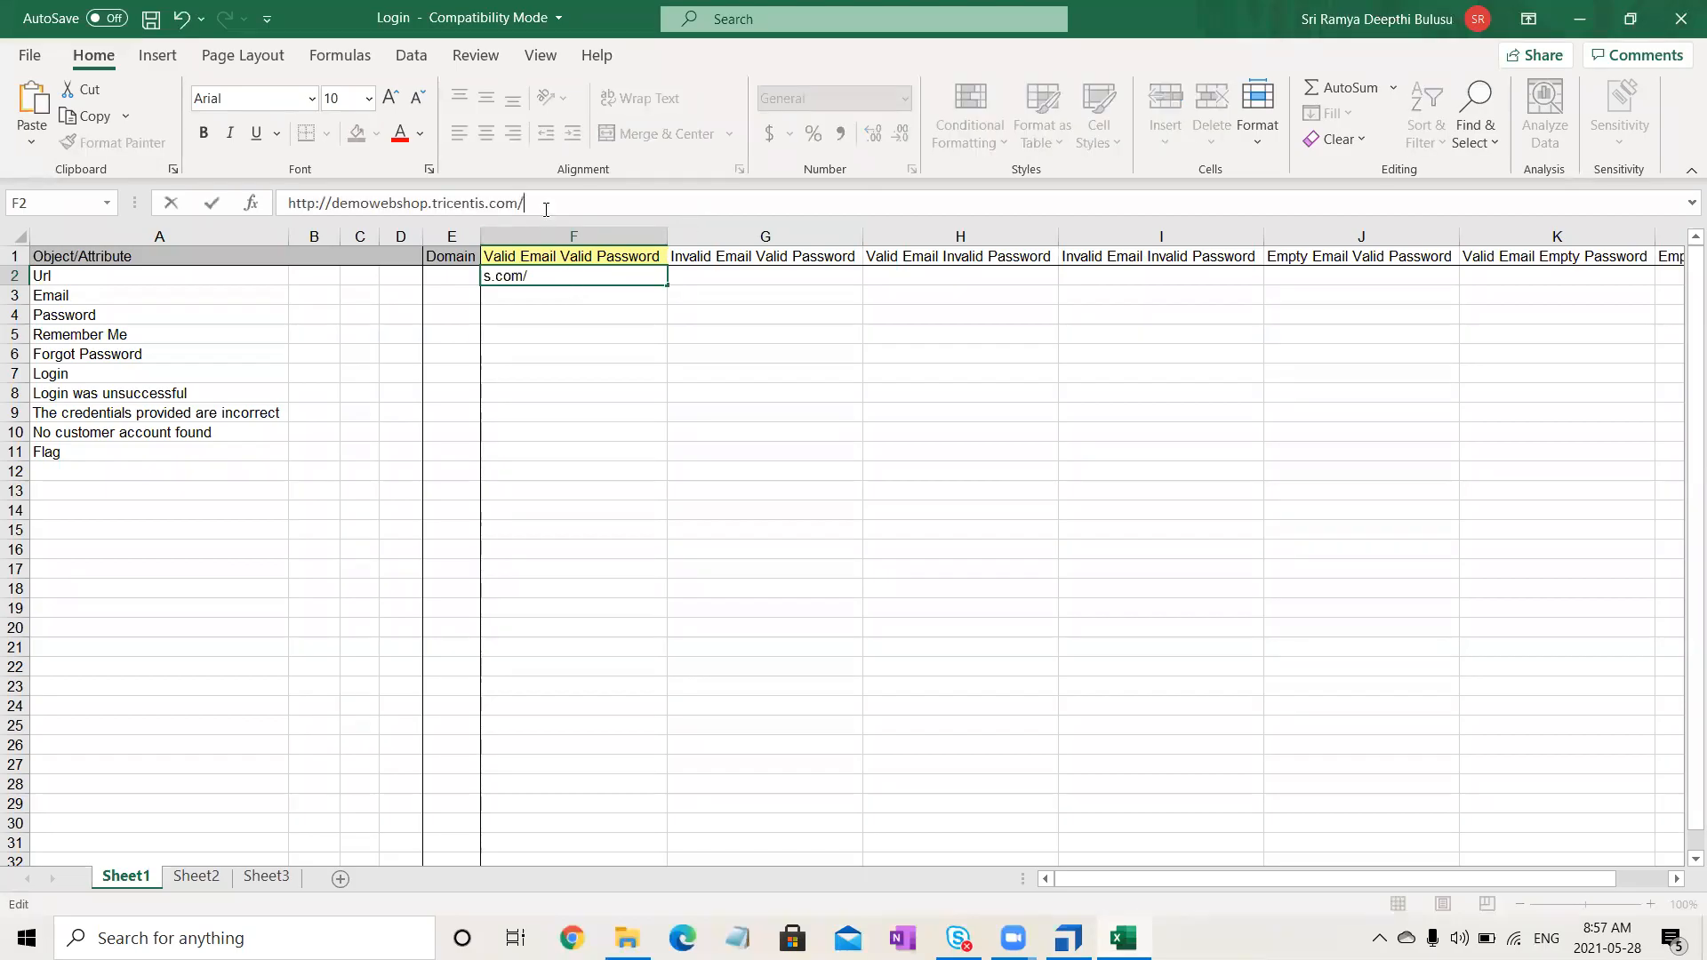
left_click(686, 534)
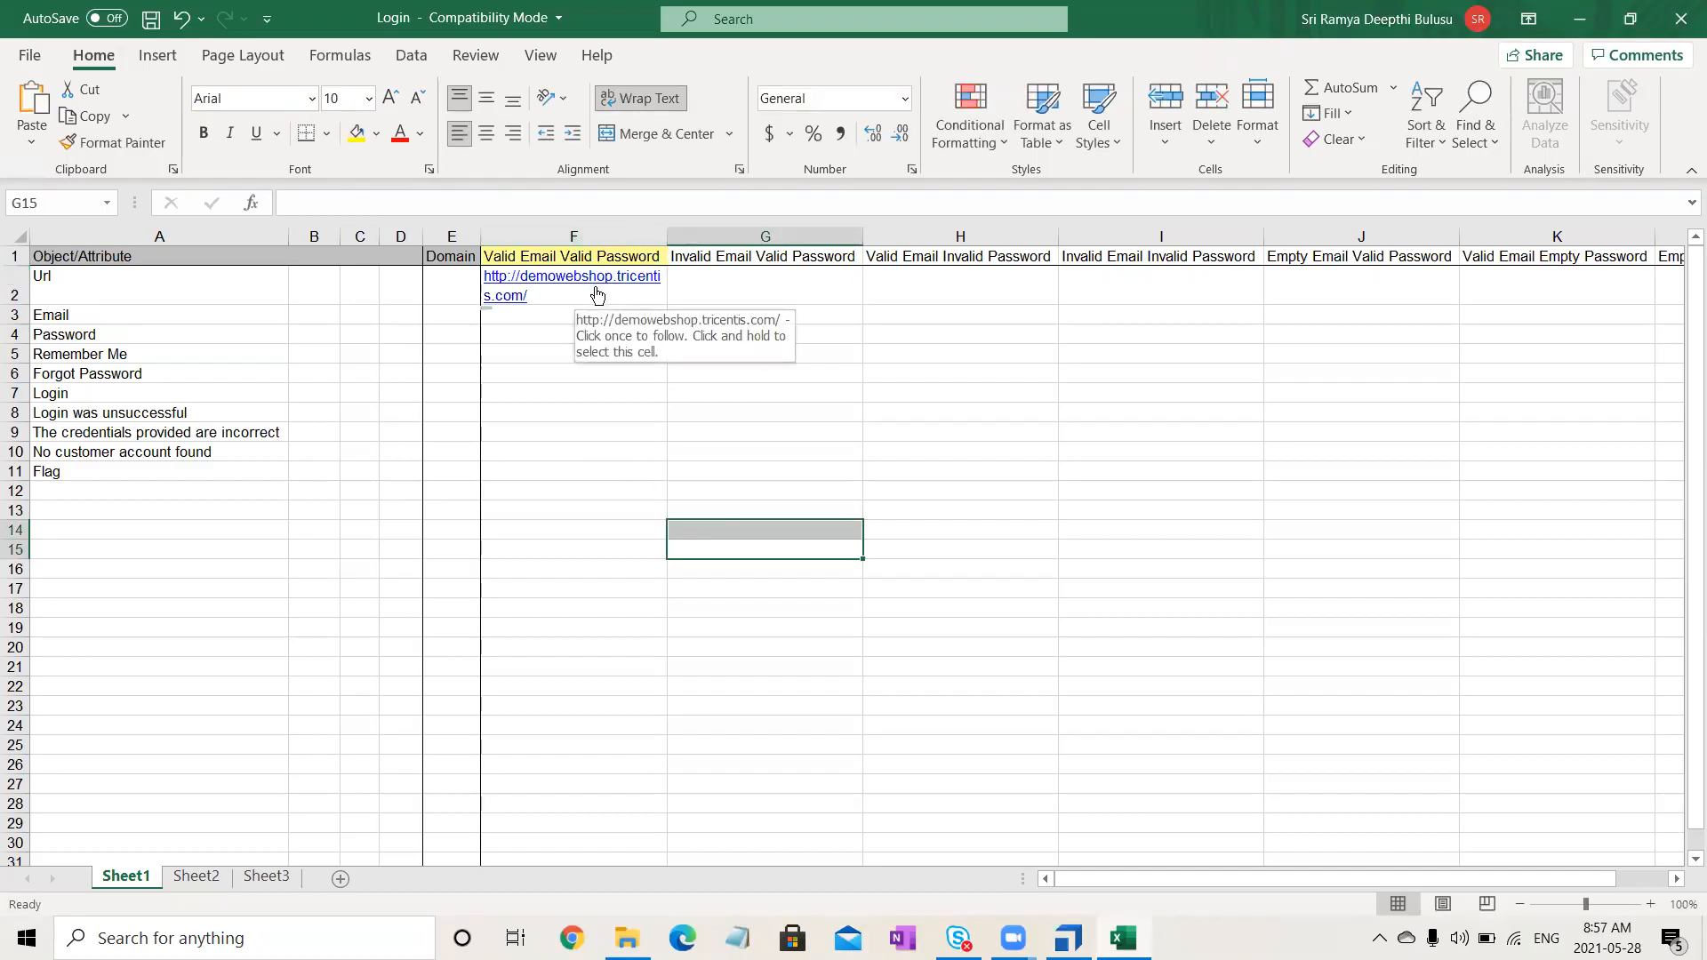
right_click(597, 295)
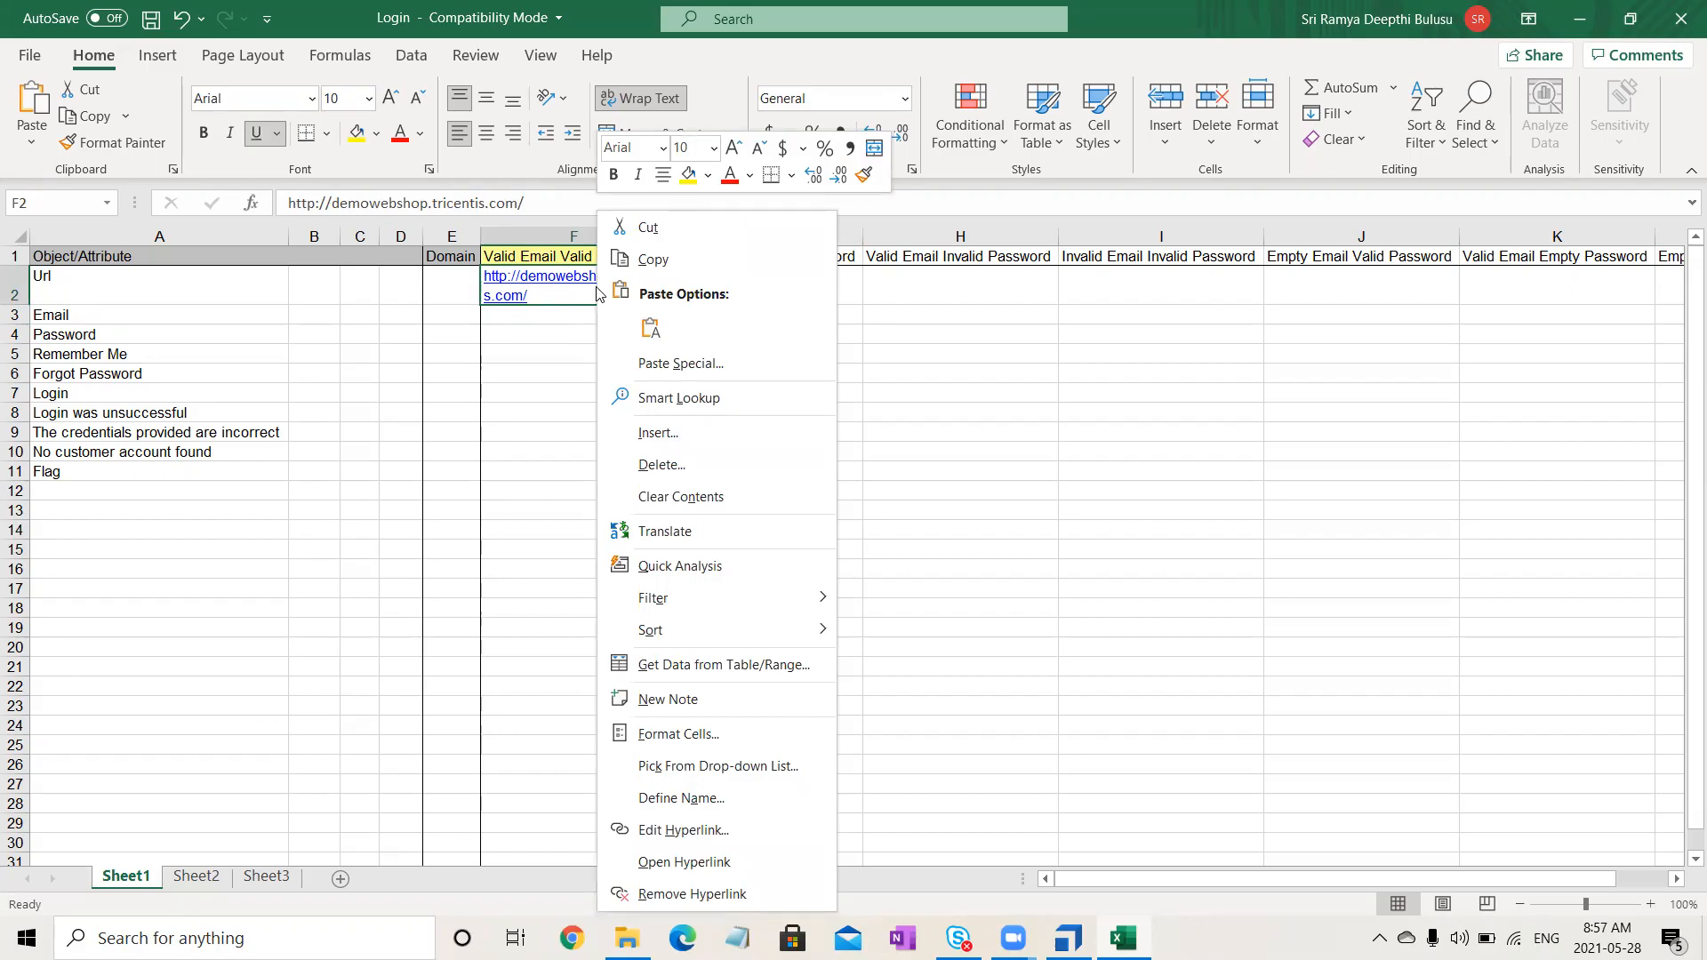
left_click(658, 894)
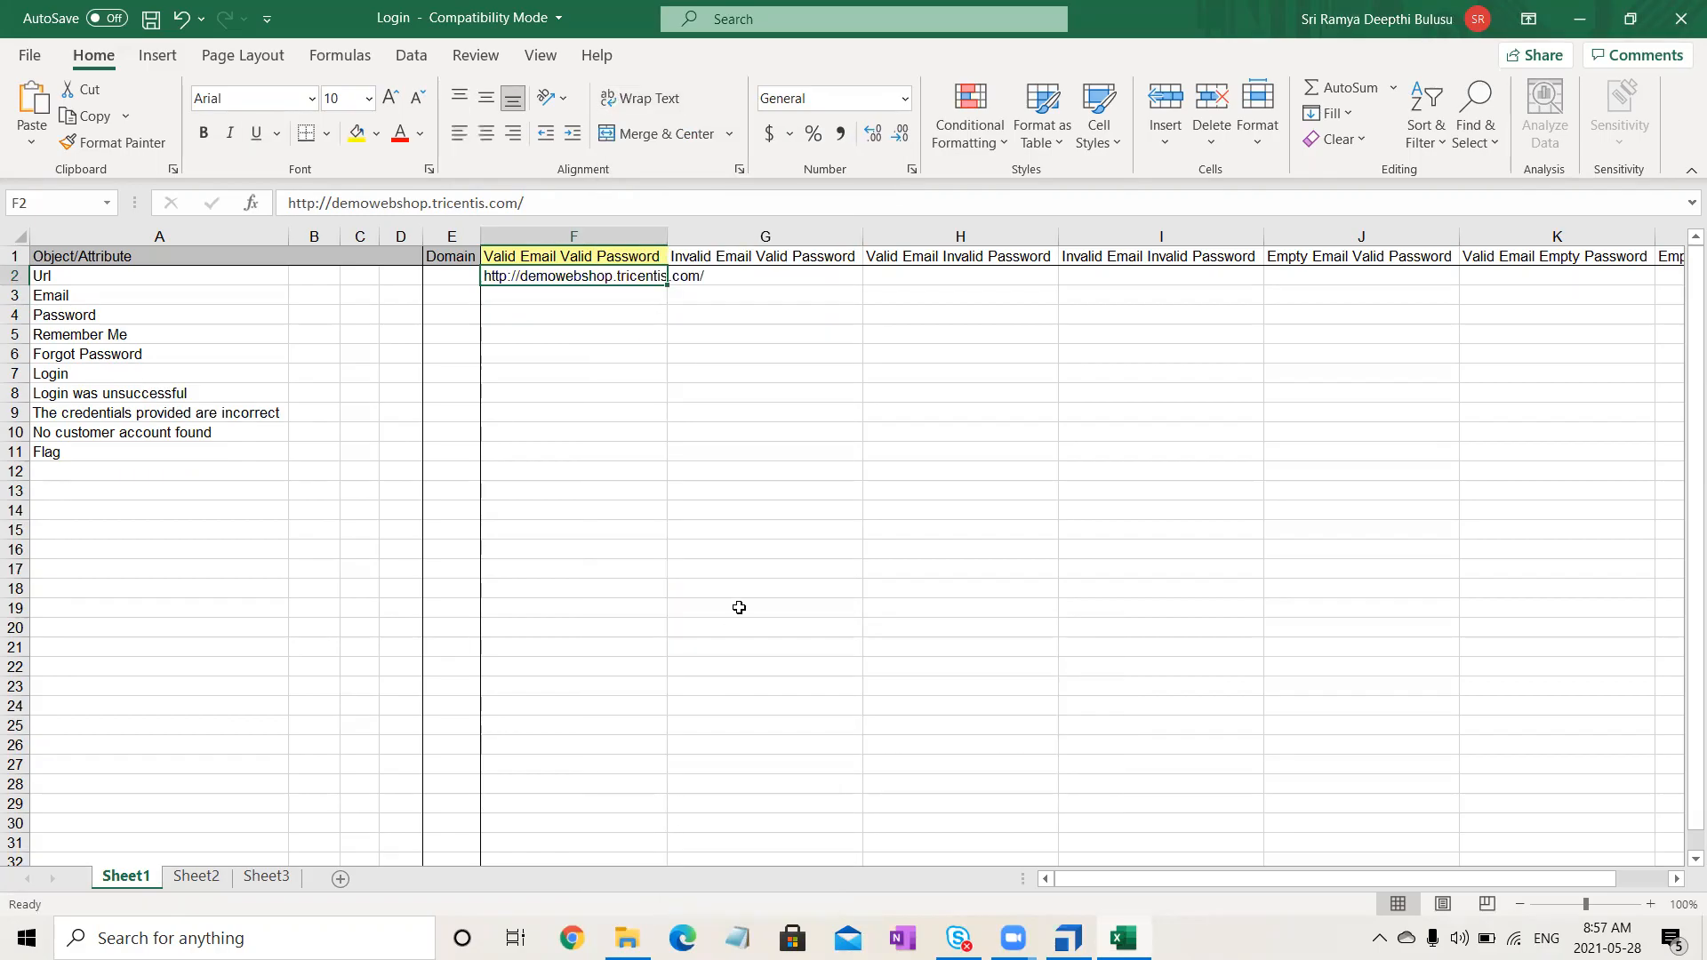
left_click(755, 540)
- Copy the URL from F2 and select G2 through L2 as the paste range
left_click(632, 279)
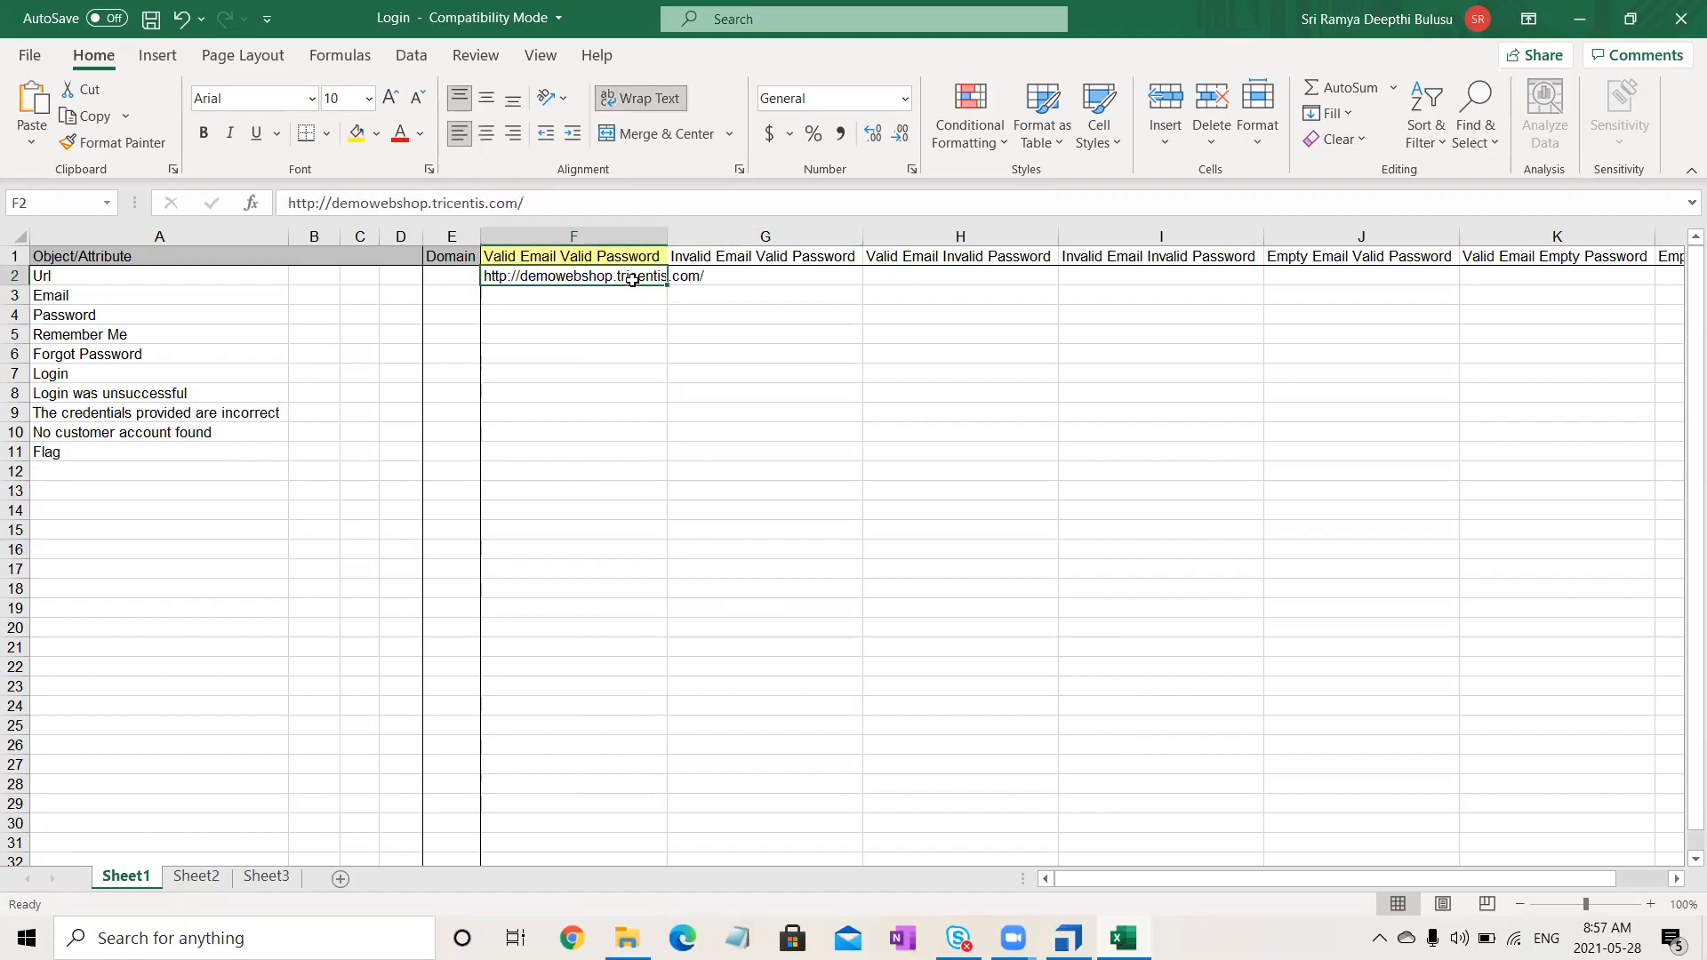
key("ctrl+c")
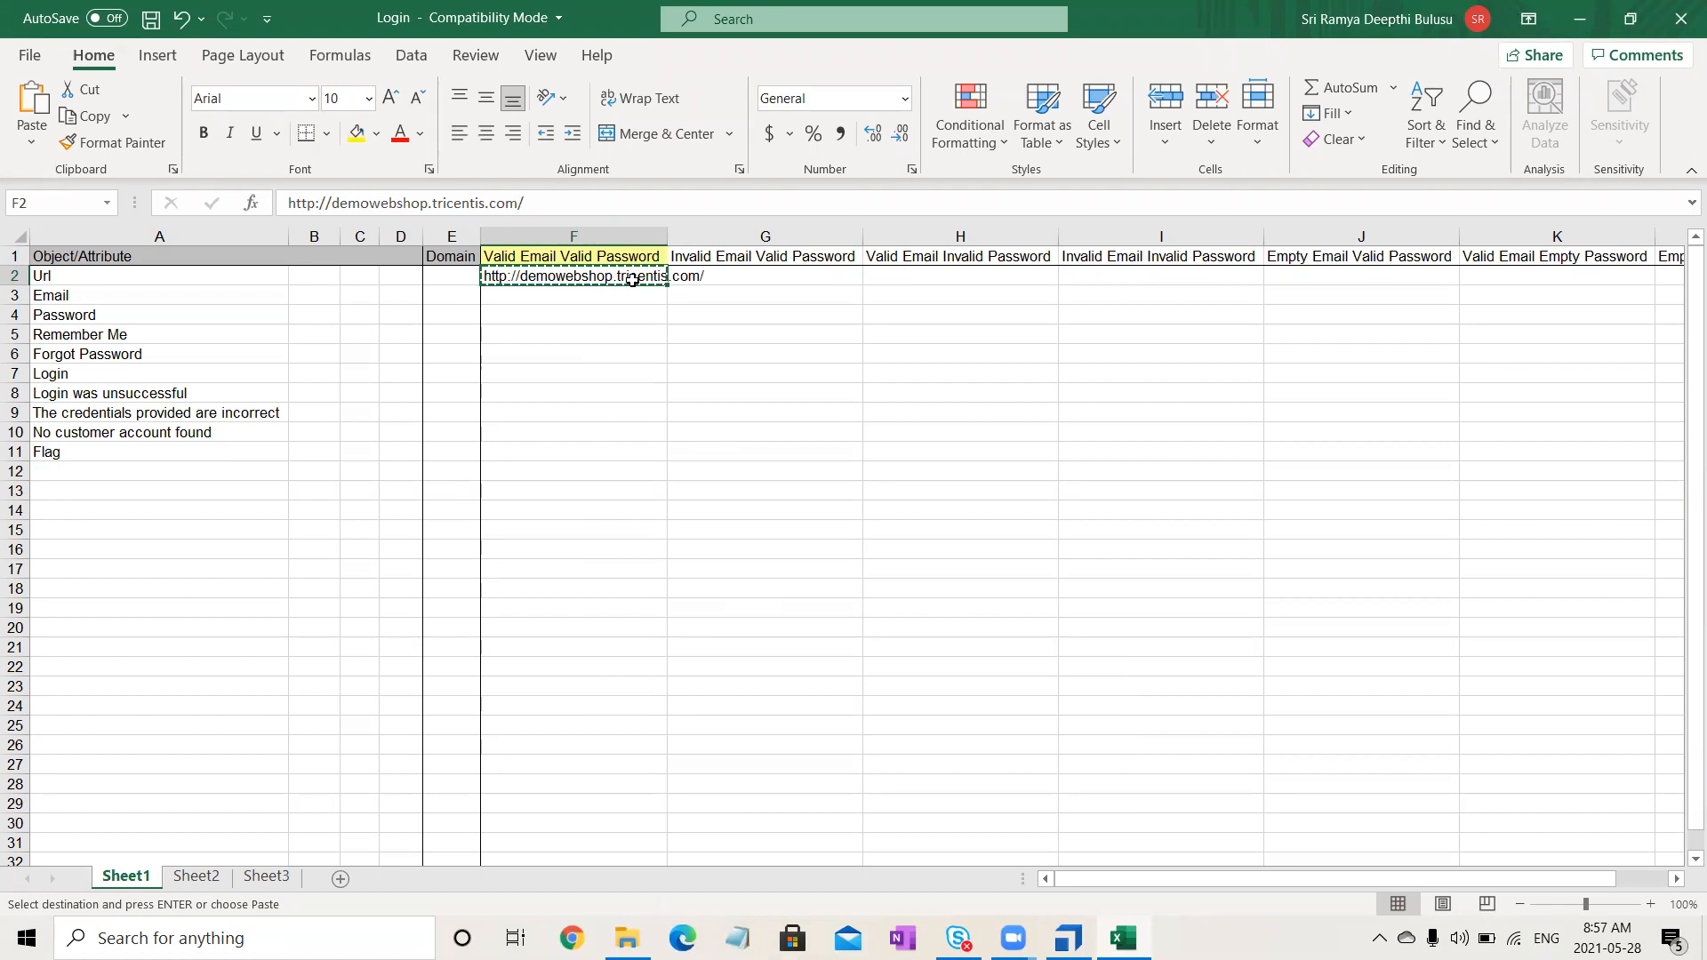
key("Tab")
key("shift+Right")
key("shift+Right")
key("shift+Right")
key("shift+Right")
key("shift+Right")
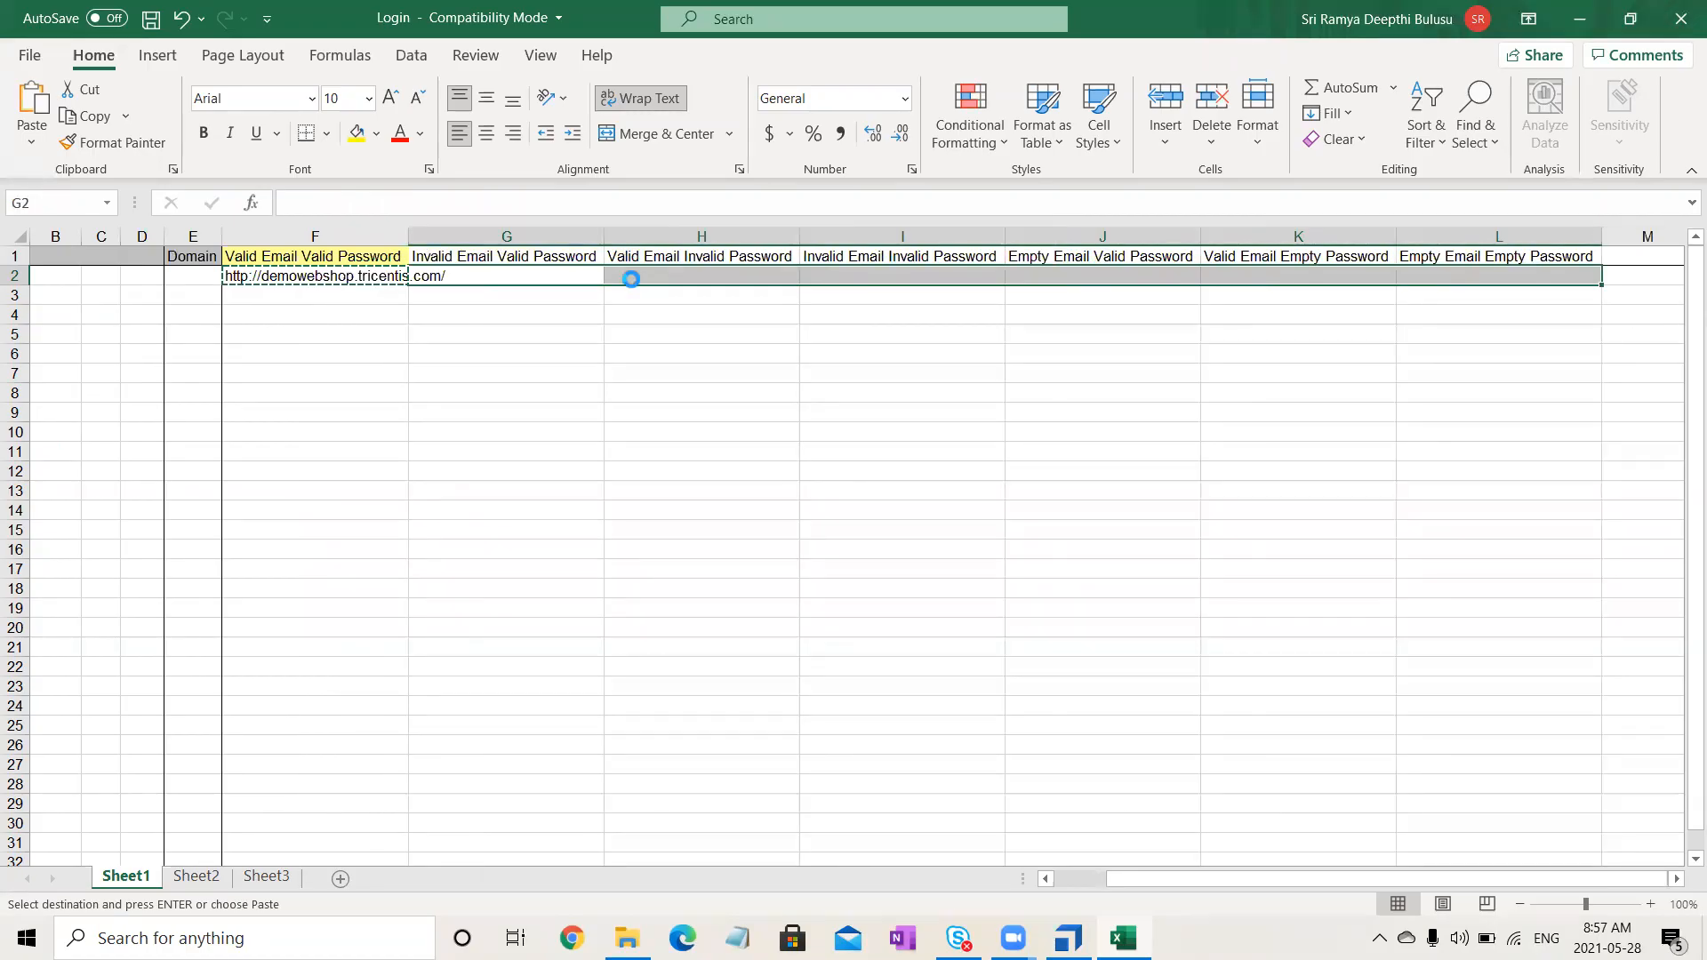
- Paste the demowebshop URL into G2–L2, scroll back to column A and clear the copy marquee
key("ctrl+v")
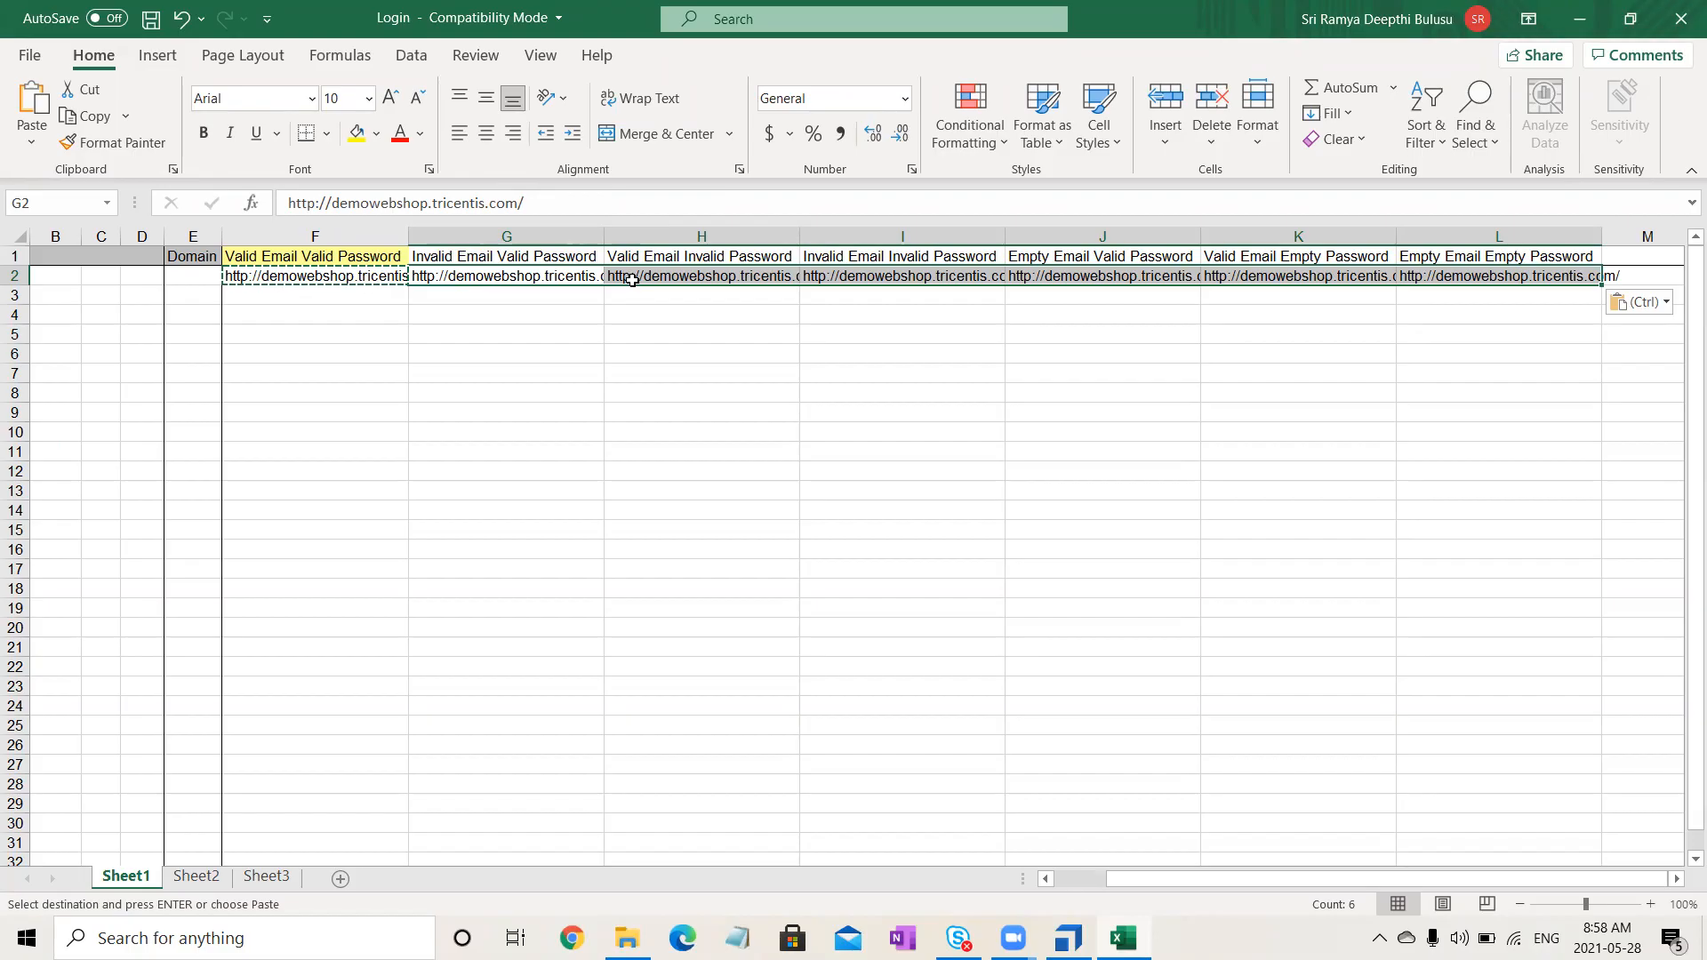
left_click(669, 488)
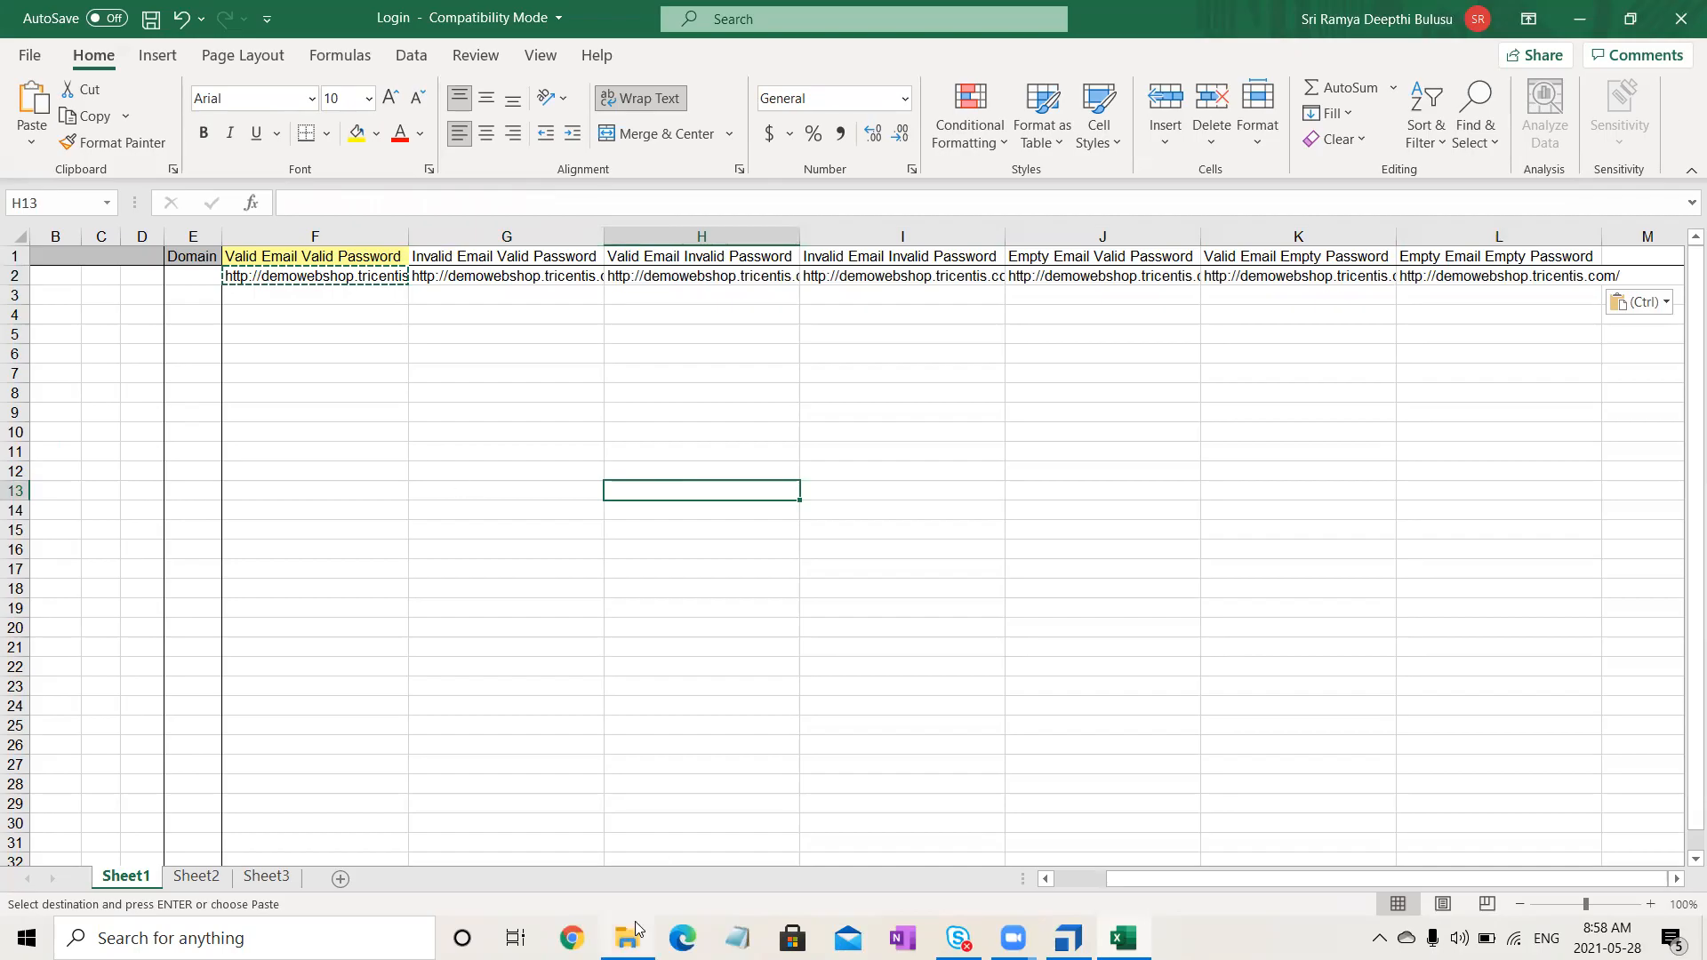
left_click(1126, 780)
left_click_drag(1023, 879, 465, 857)
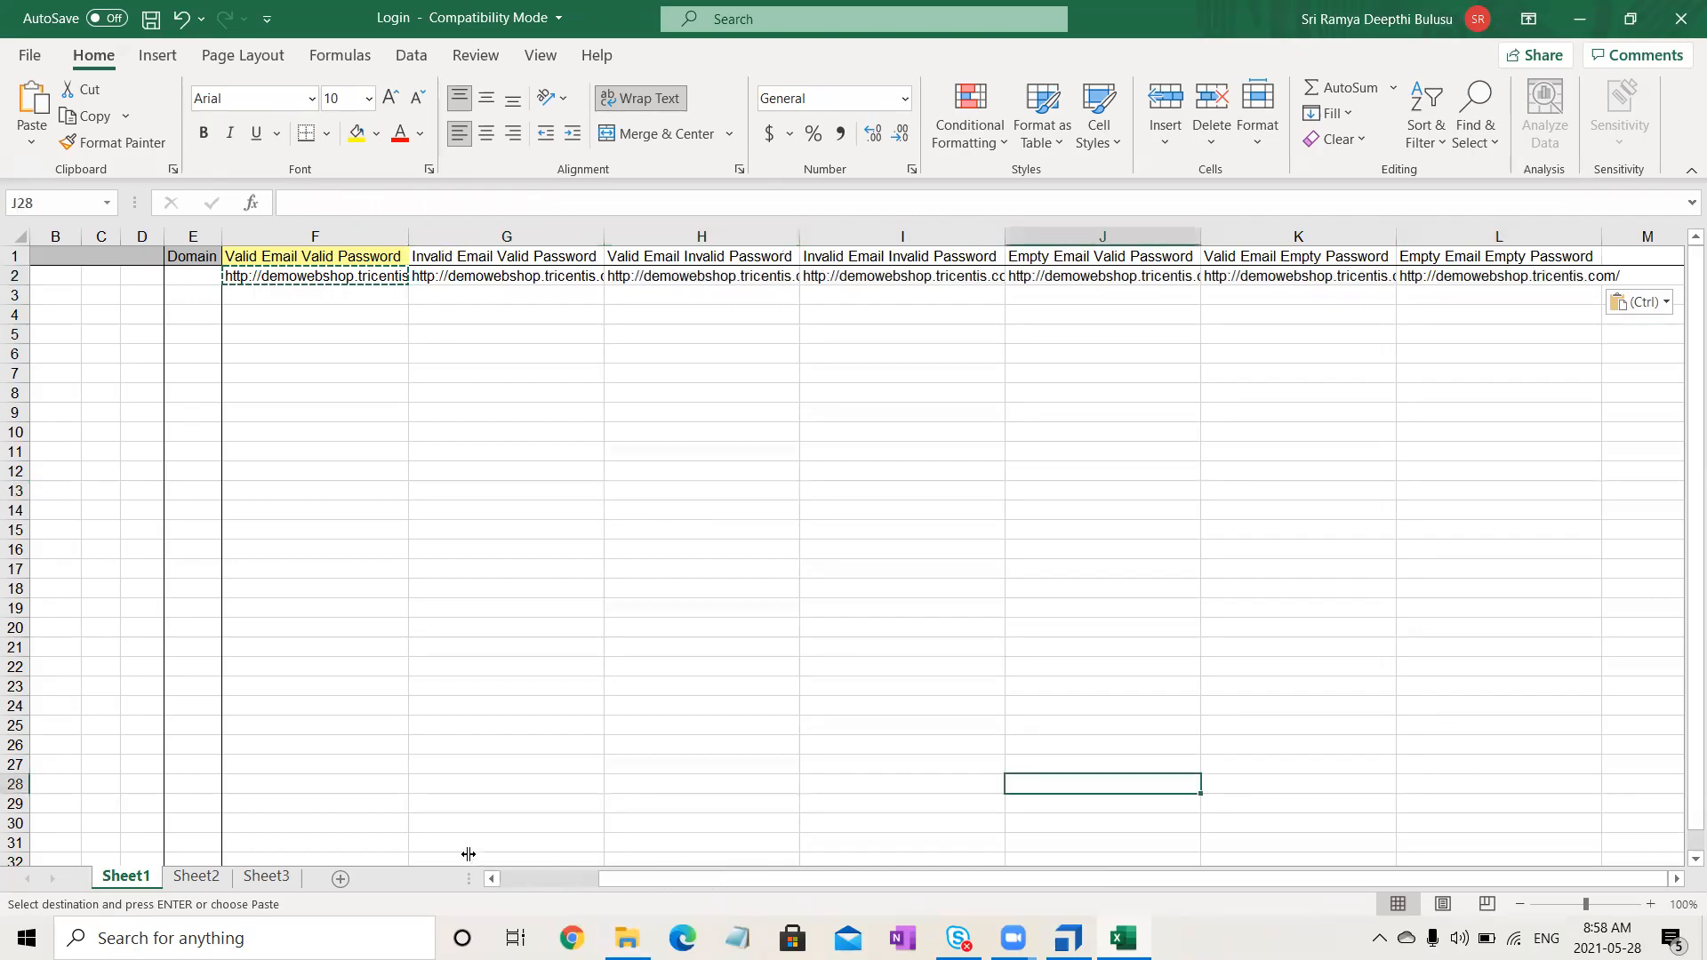
left_click(514, 883)
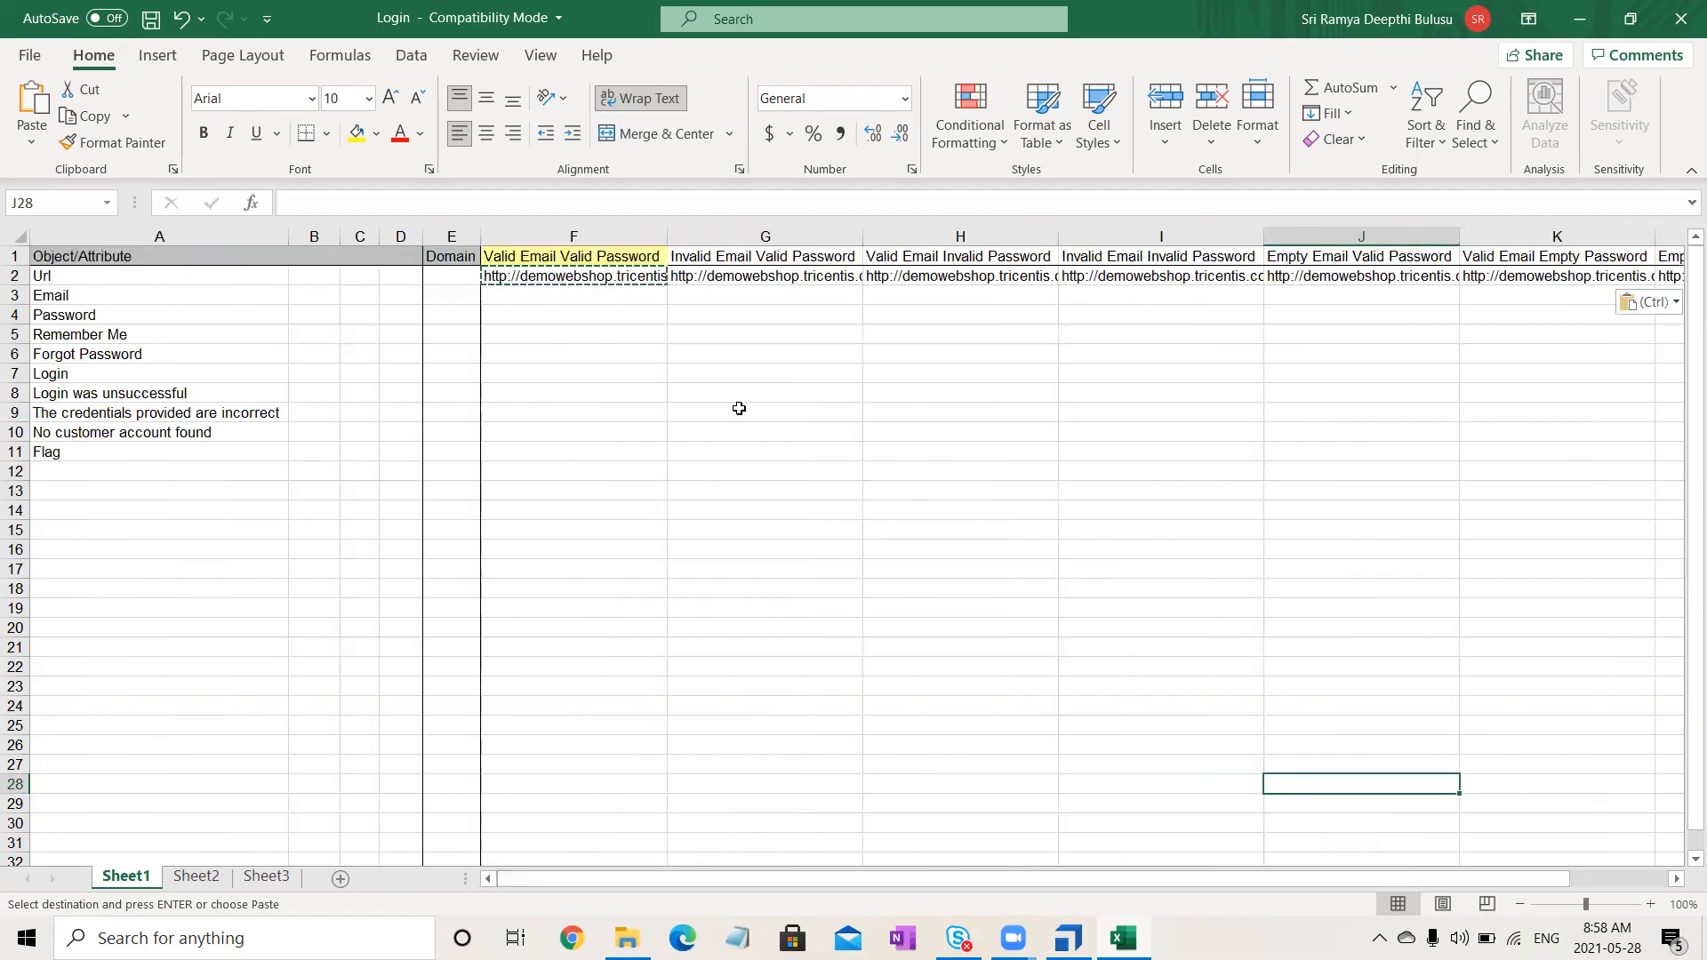
left_click(579, 339)
key("Escape")
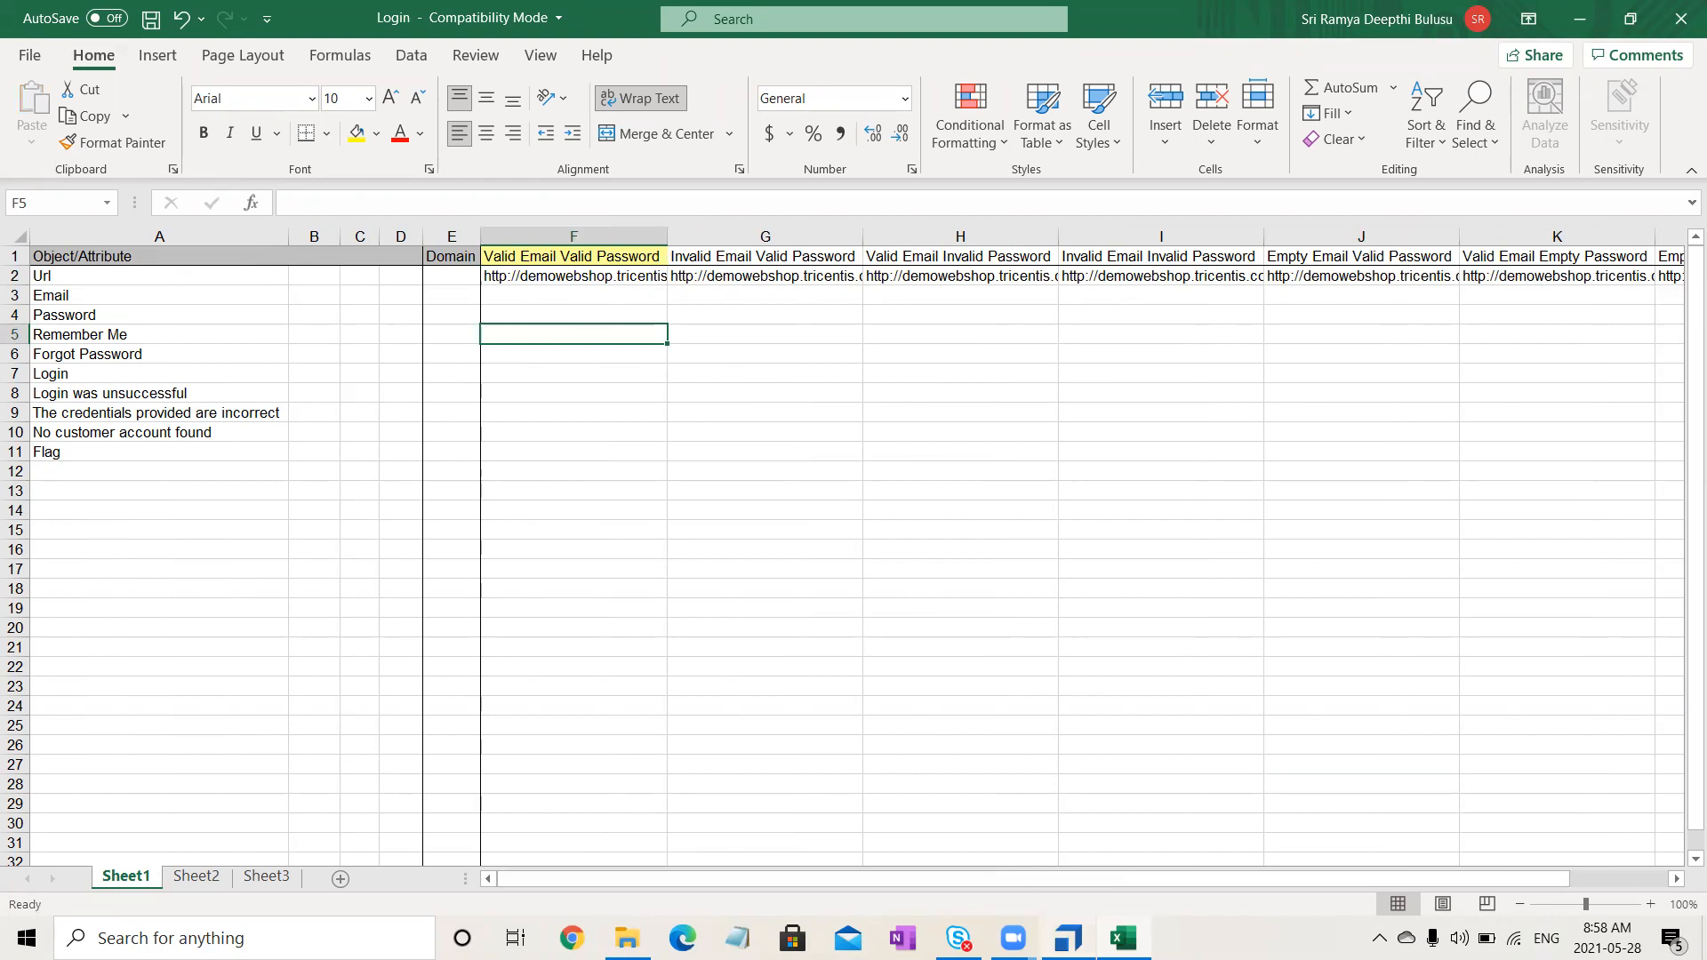
left_click(902, 937)
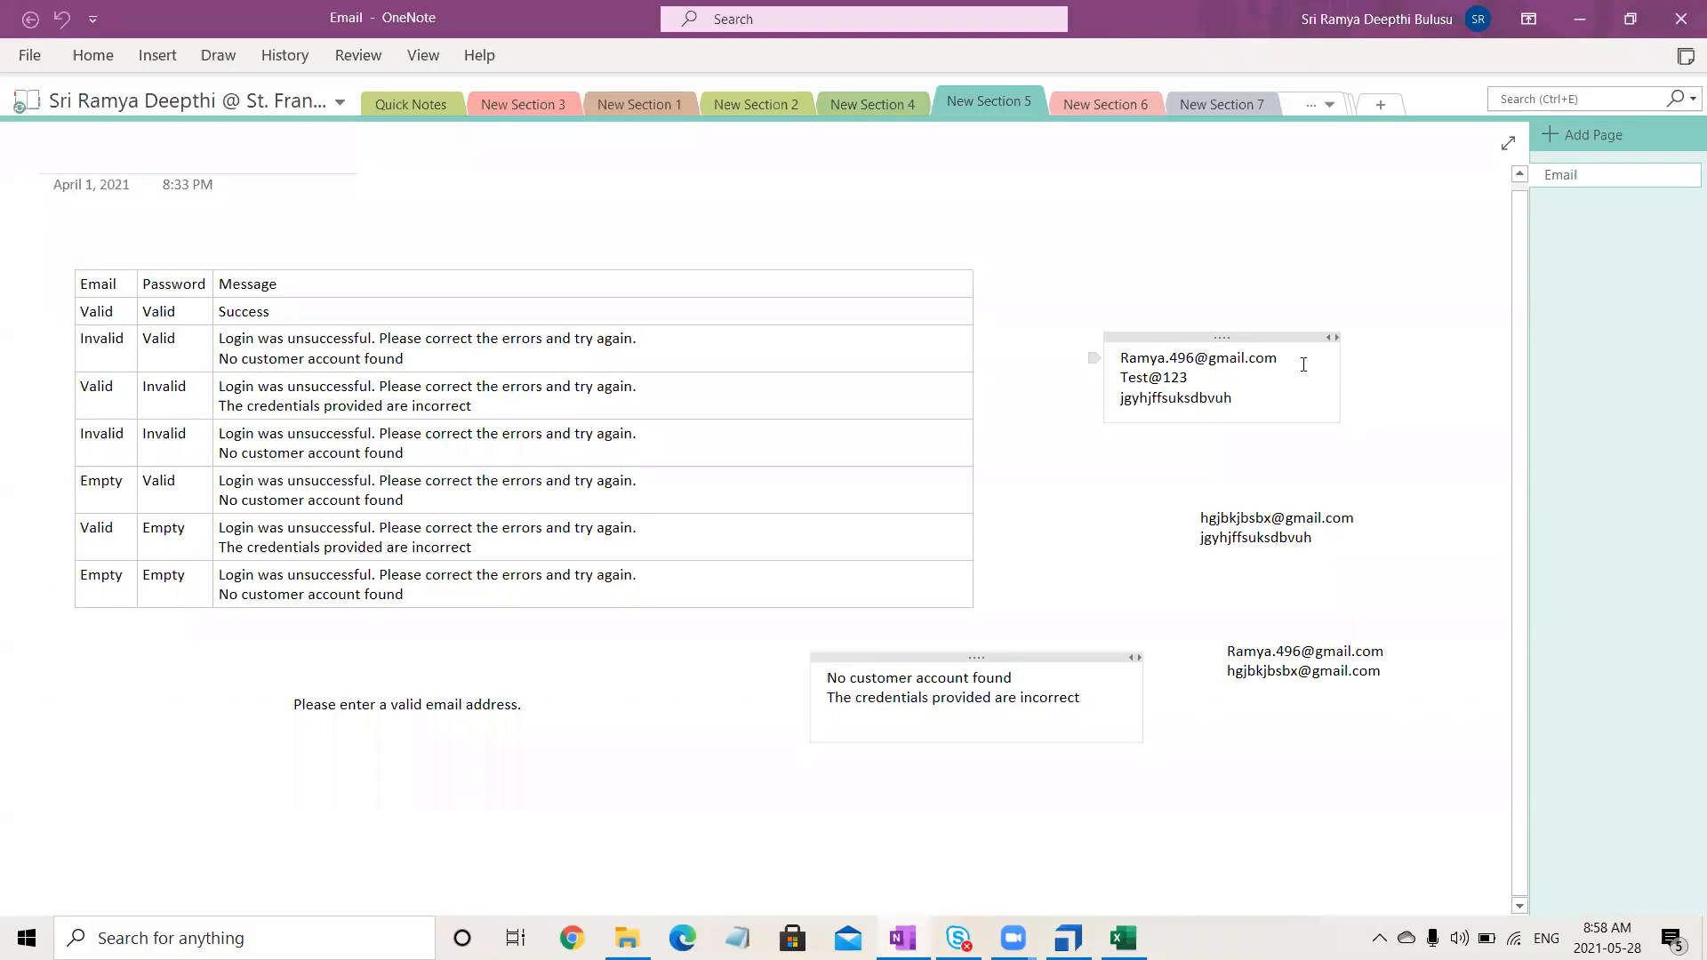
- Select the valid test email address in the note on OneNote's Email page
left_click_drag(1298, 360, 1122, 357)
key("ctrl+c")
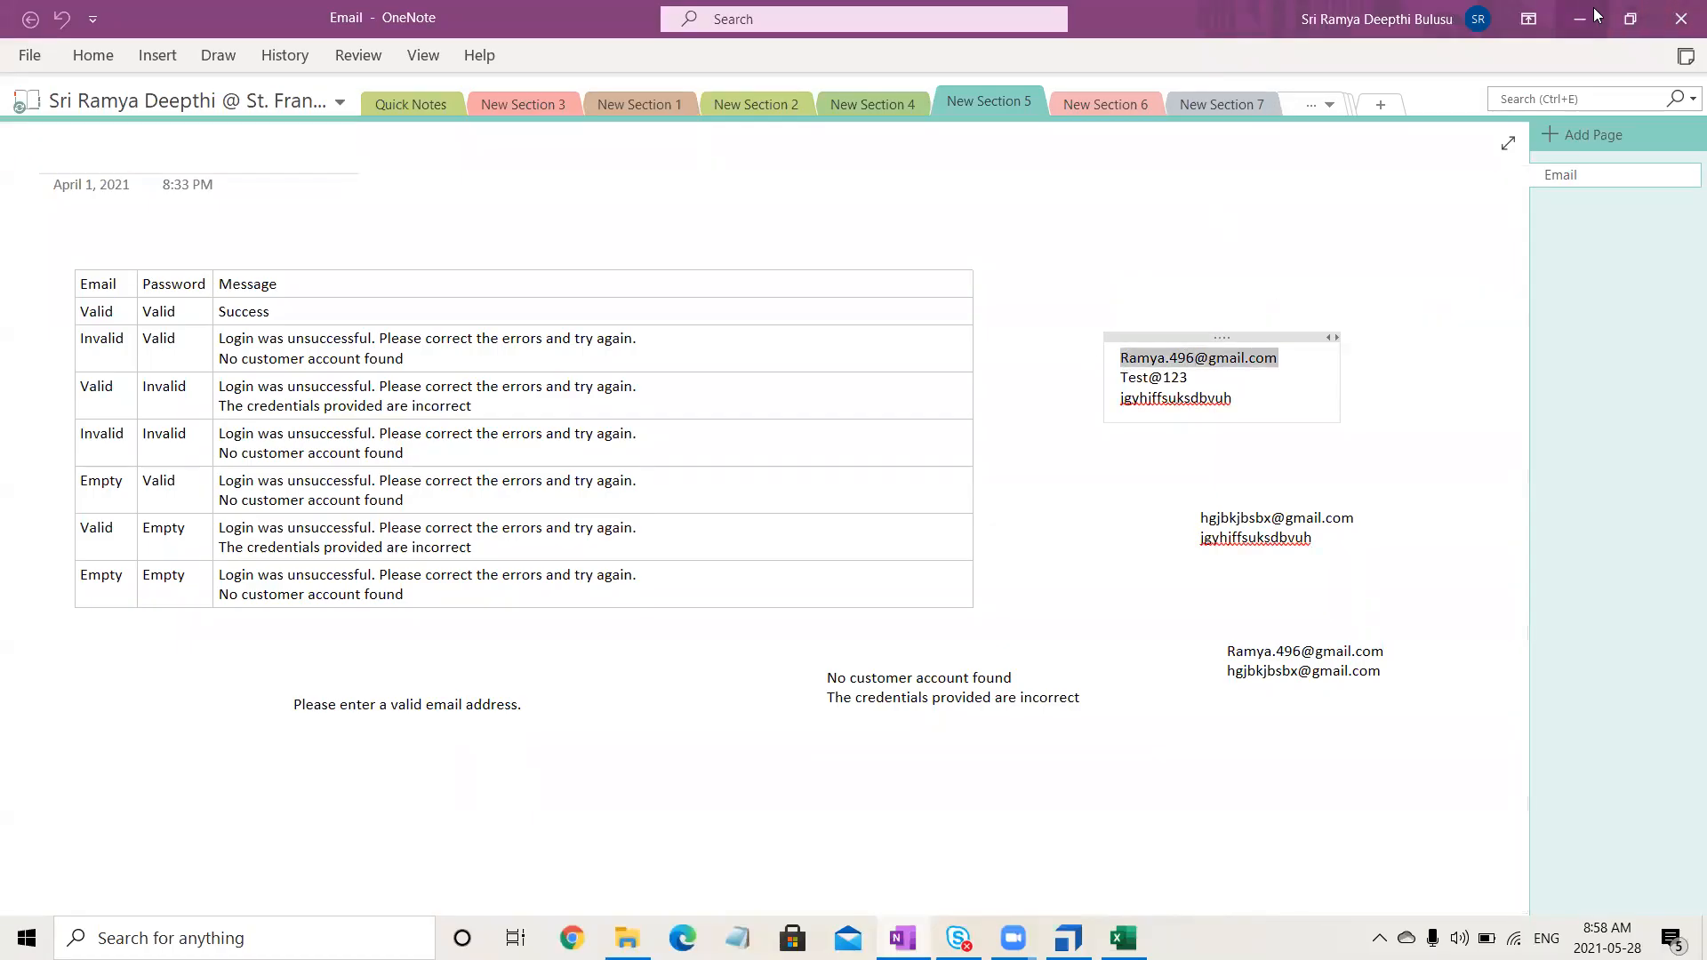
- Paste the valid test email into F3, H3 and K3
key("alt+Tab")
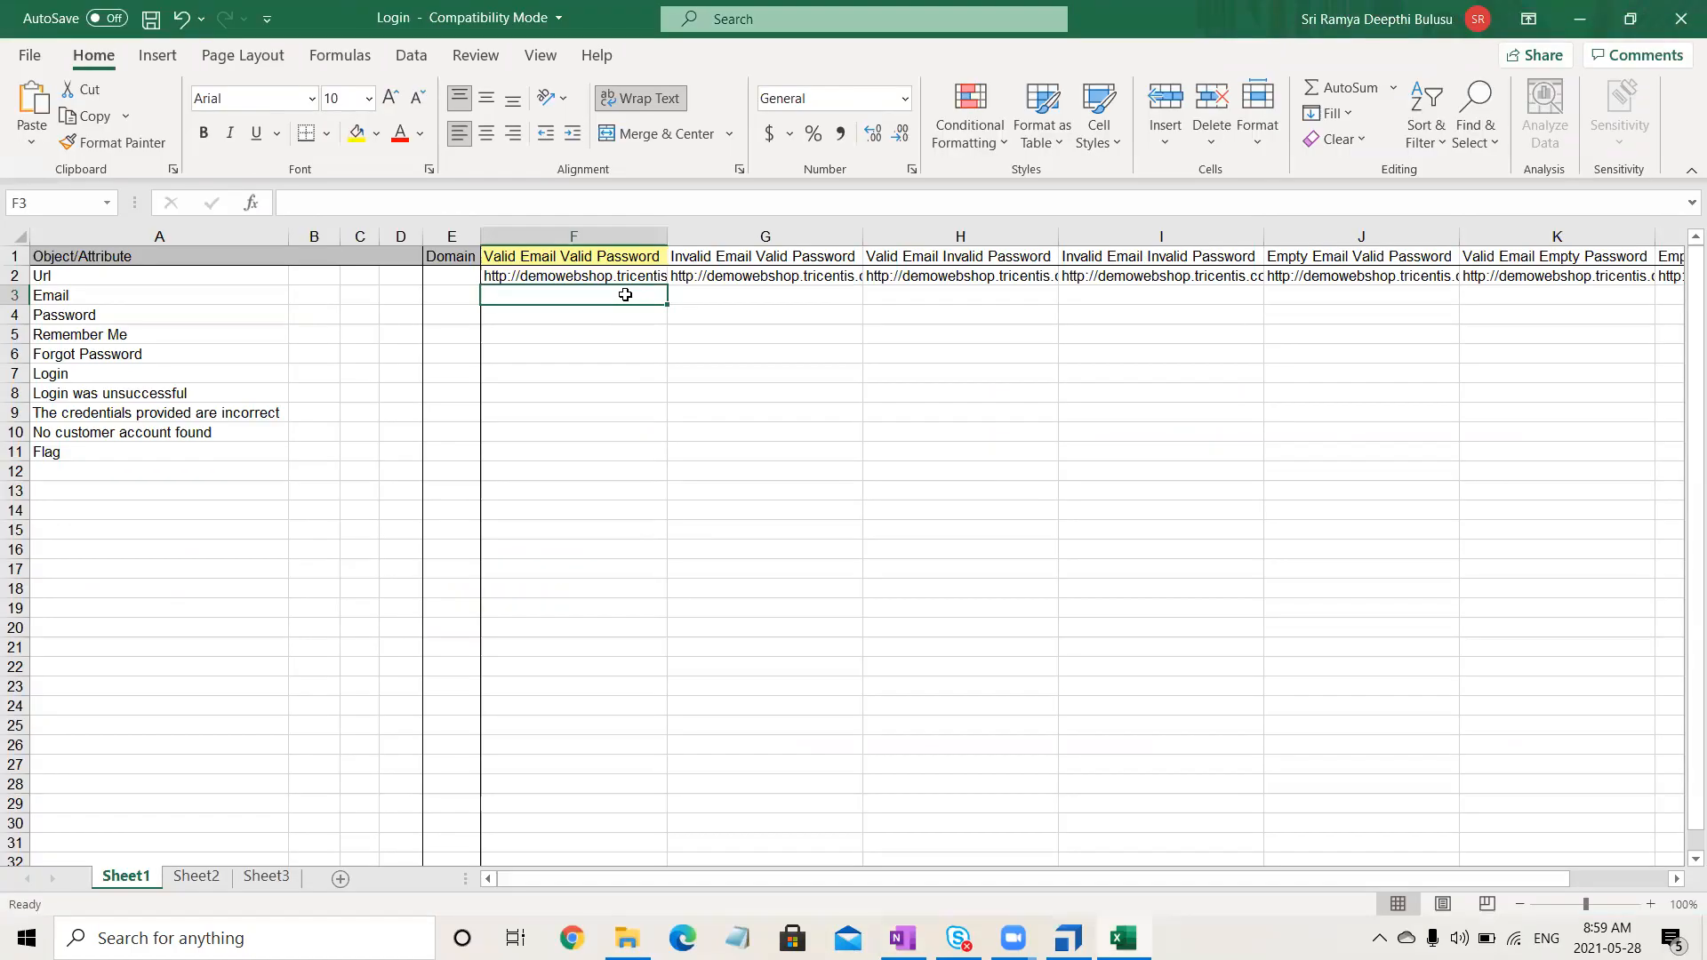
double_click(626, 295)
key("ctrl+v")
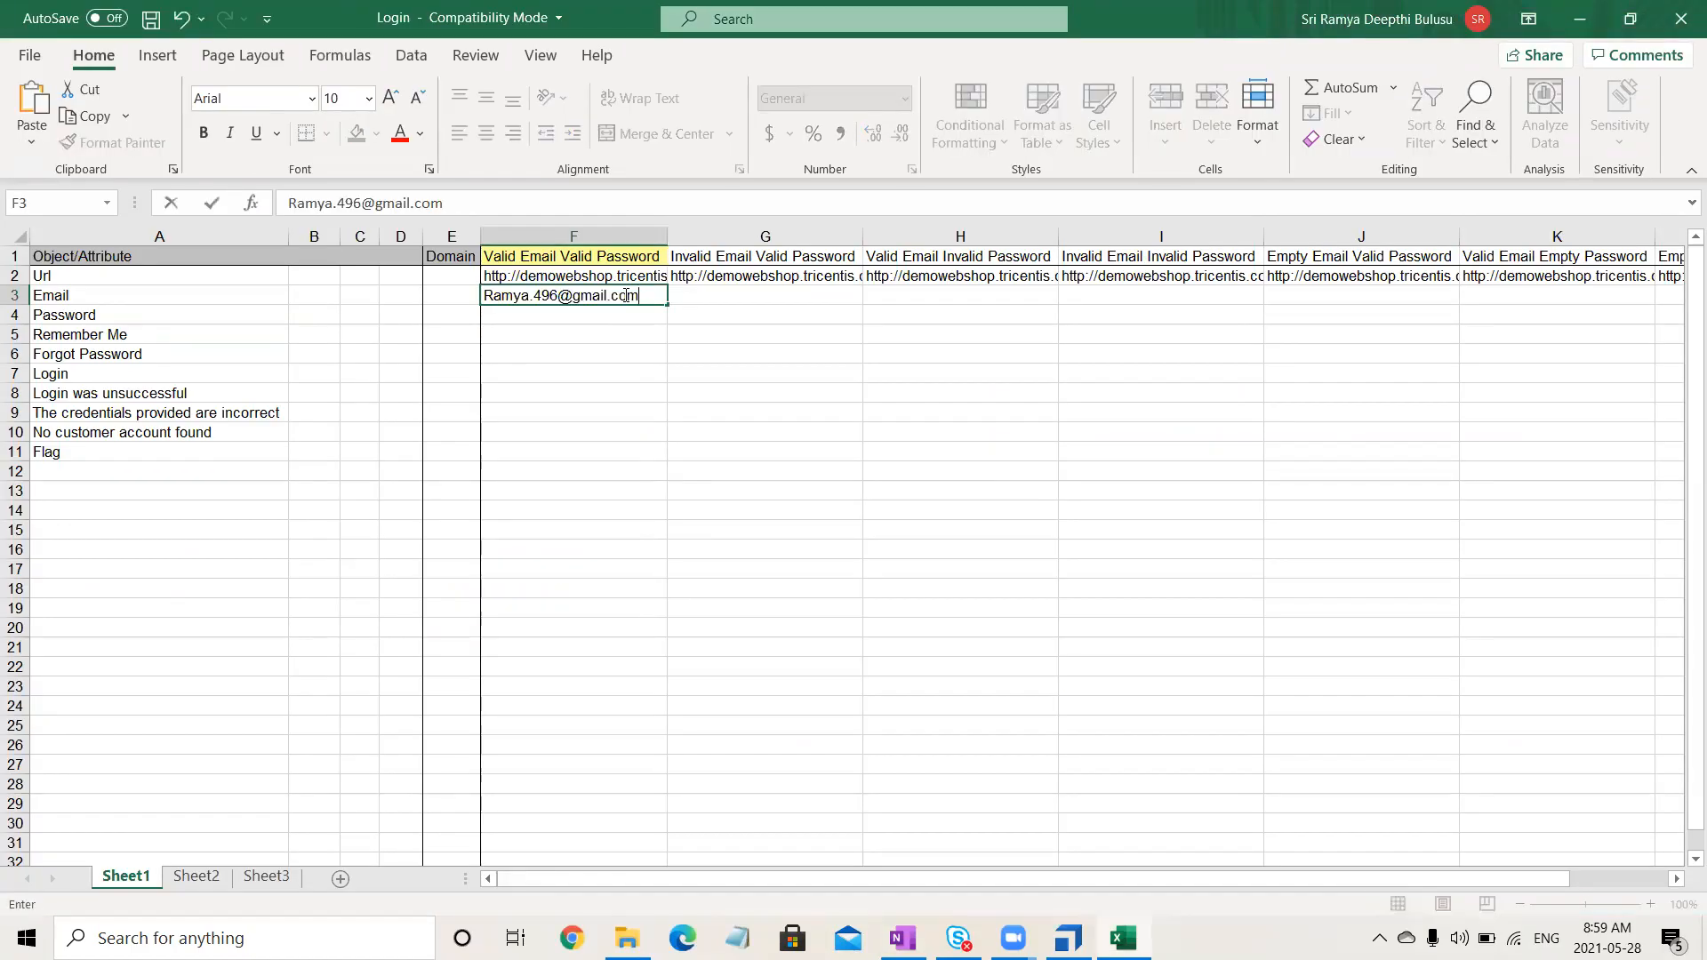
left_click(796, 397)
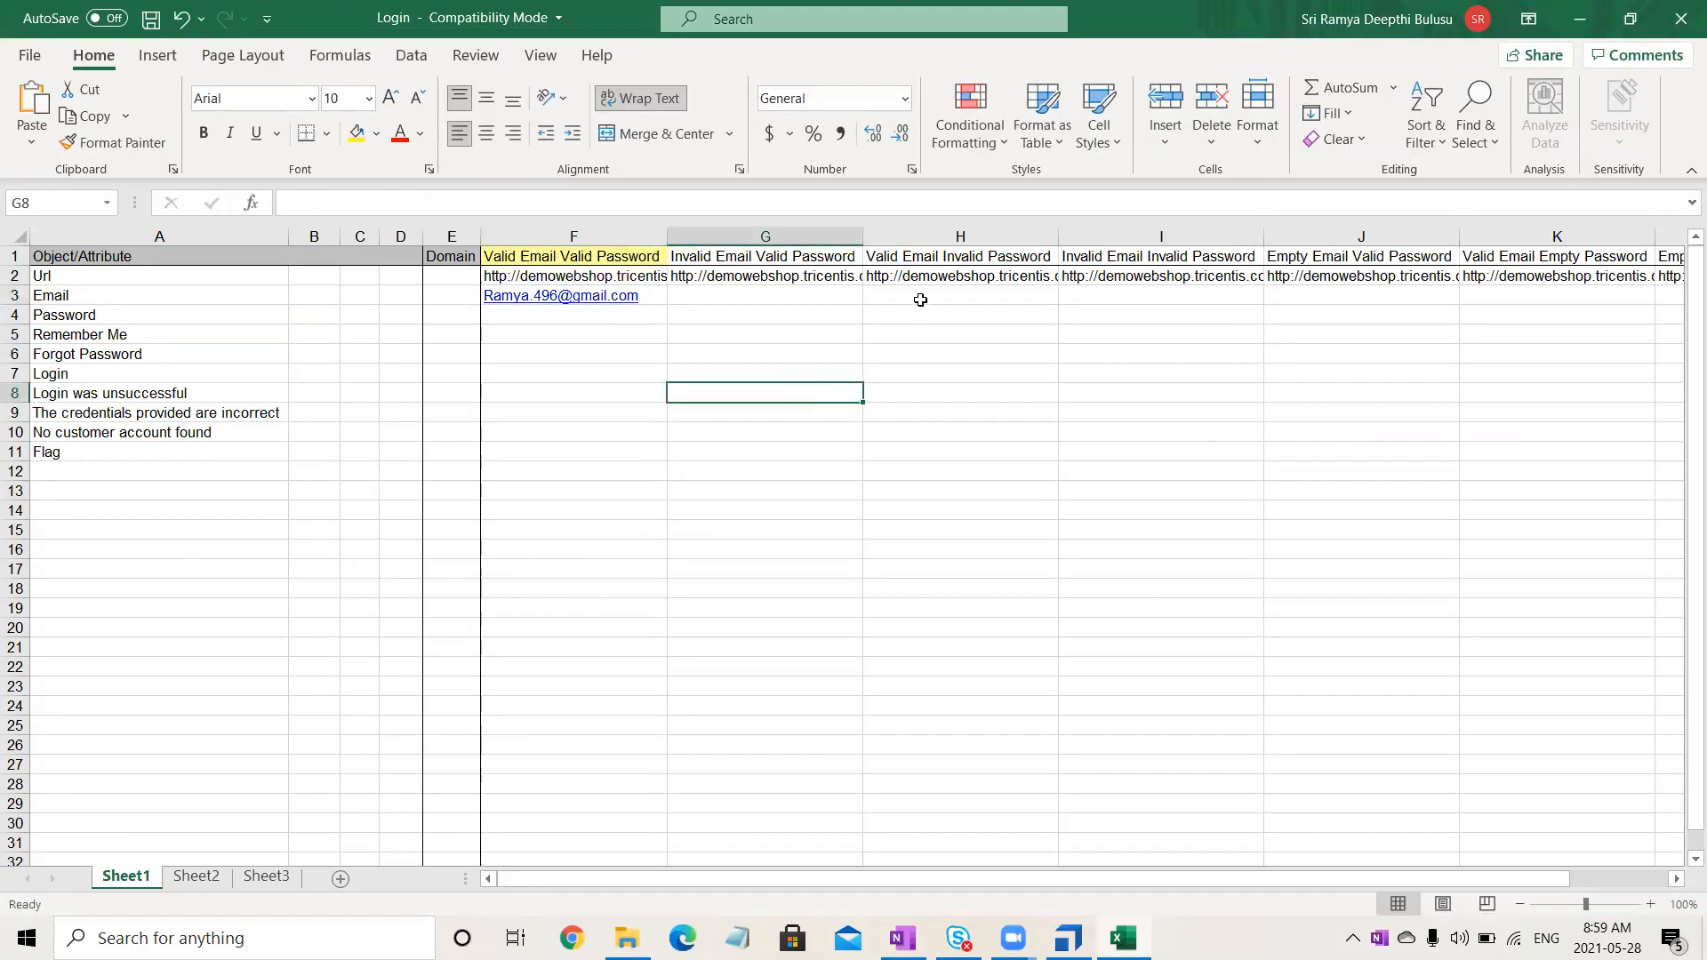
double_click(920, 299)
key("ctrl+v")
left_click(1051, 454)
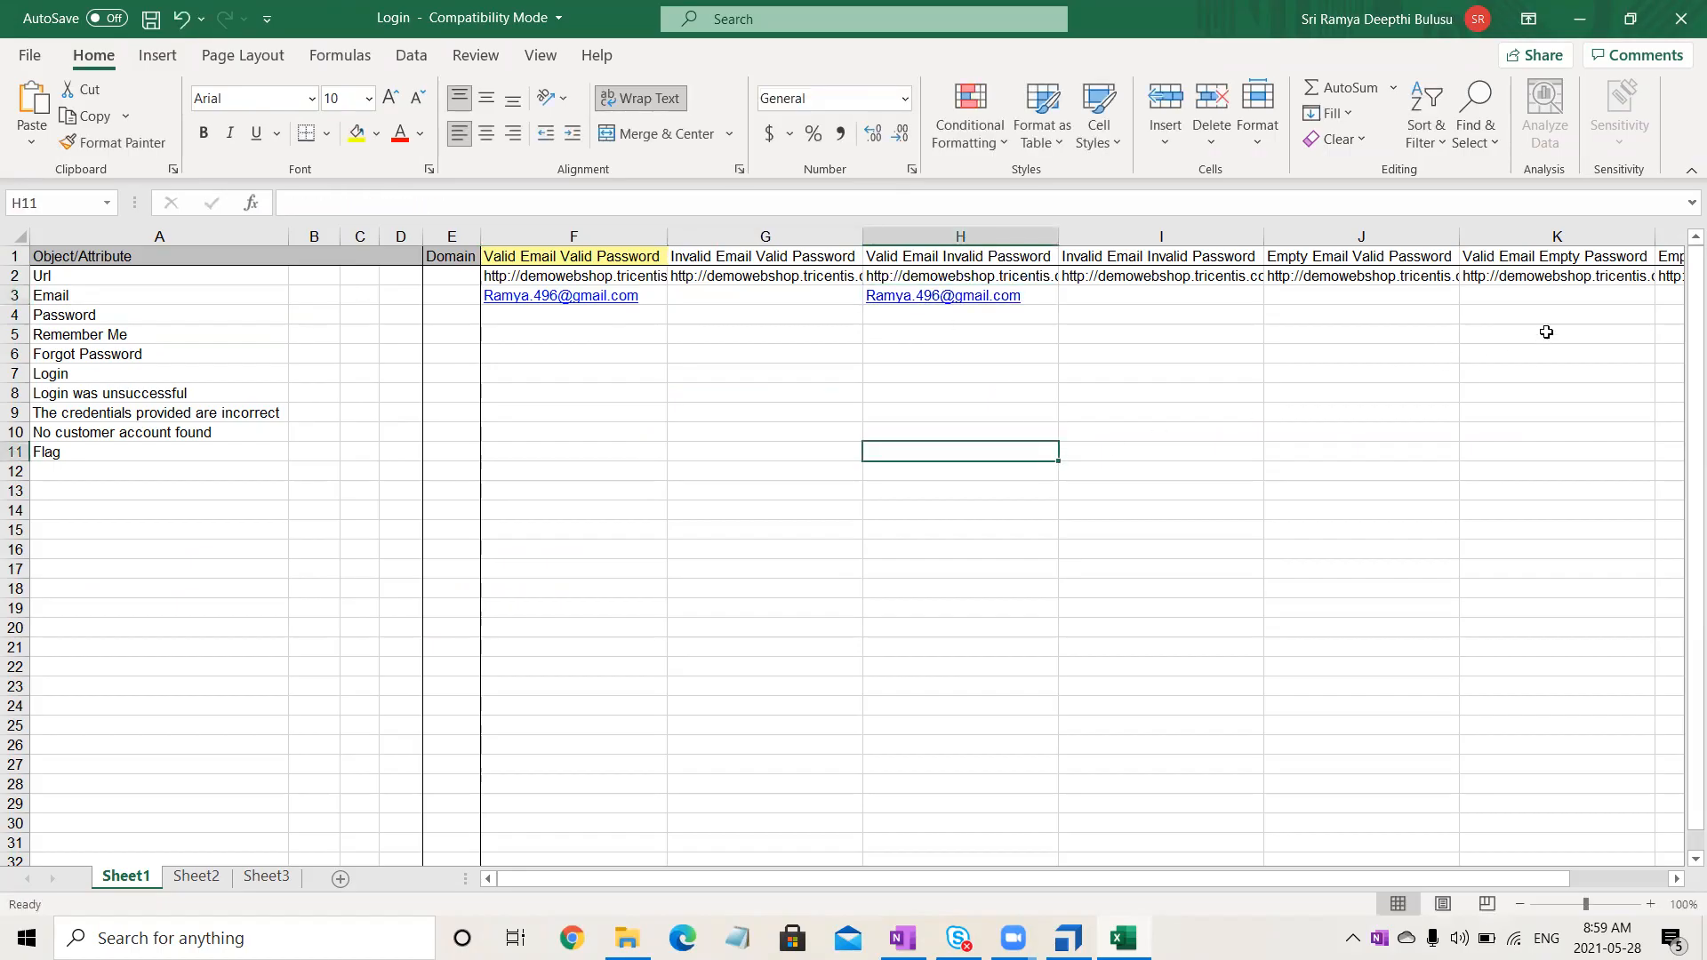
double_click(1510, 294)
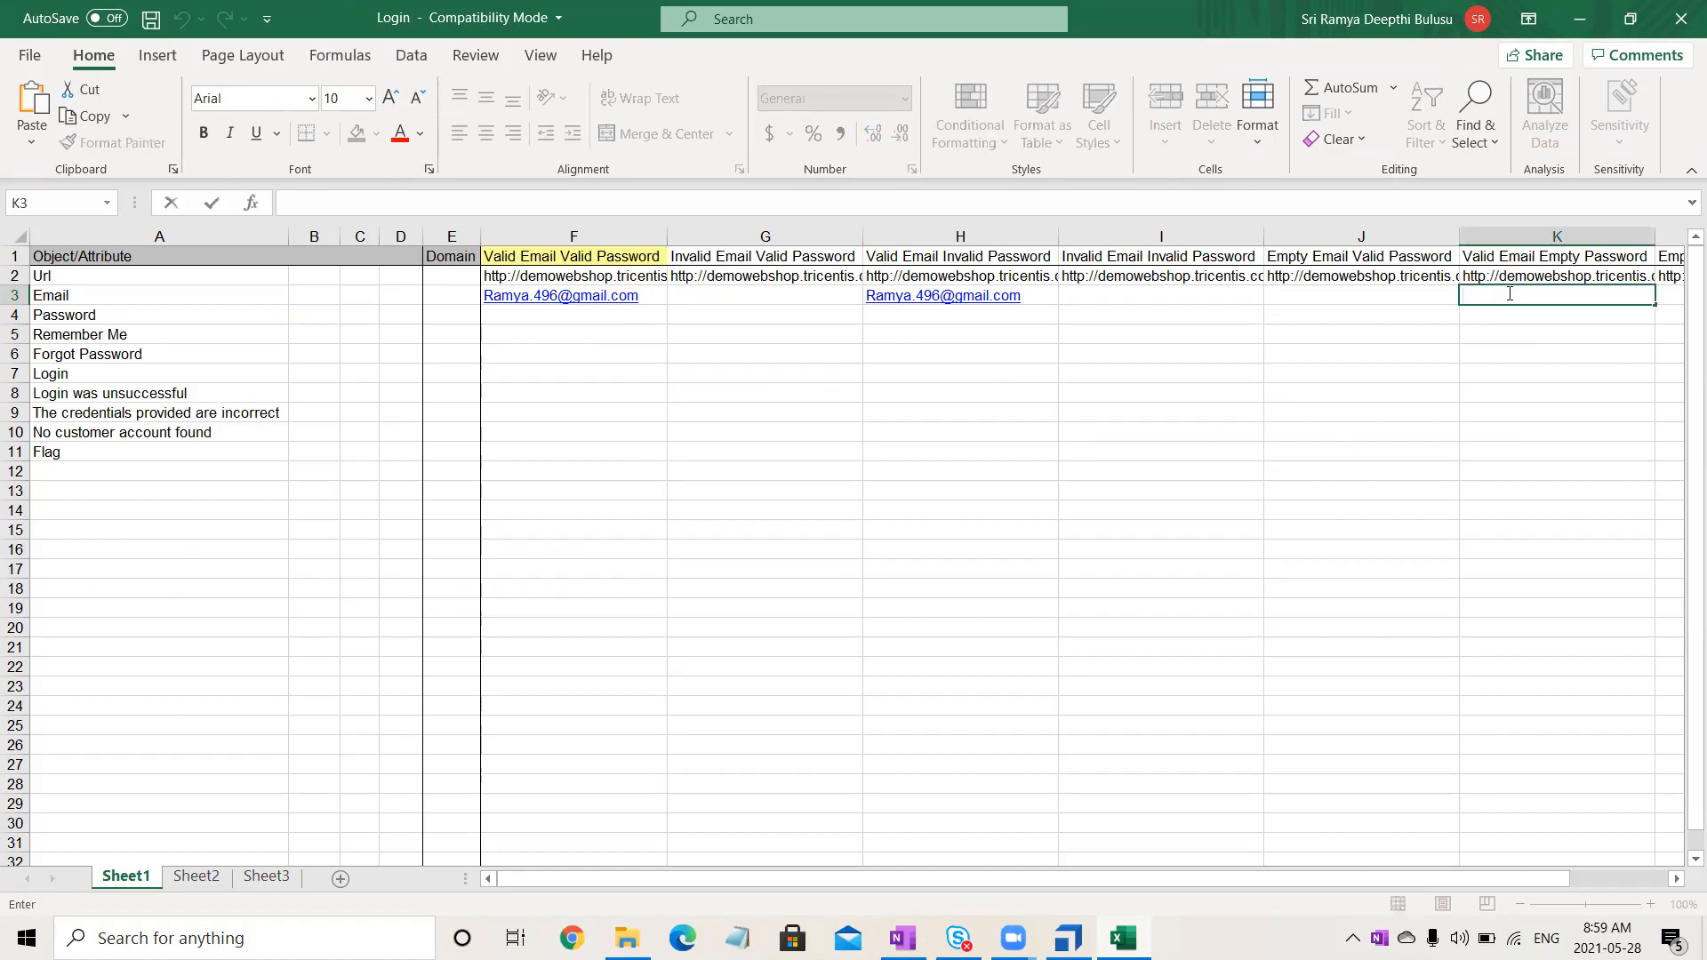
key("ctrl+v")
left_click(1448, 464)
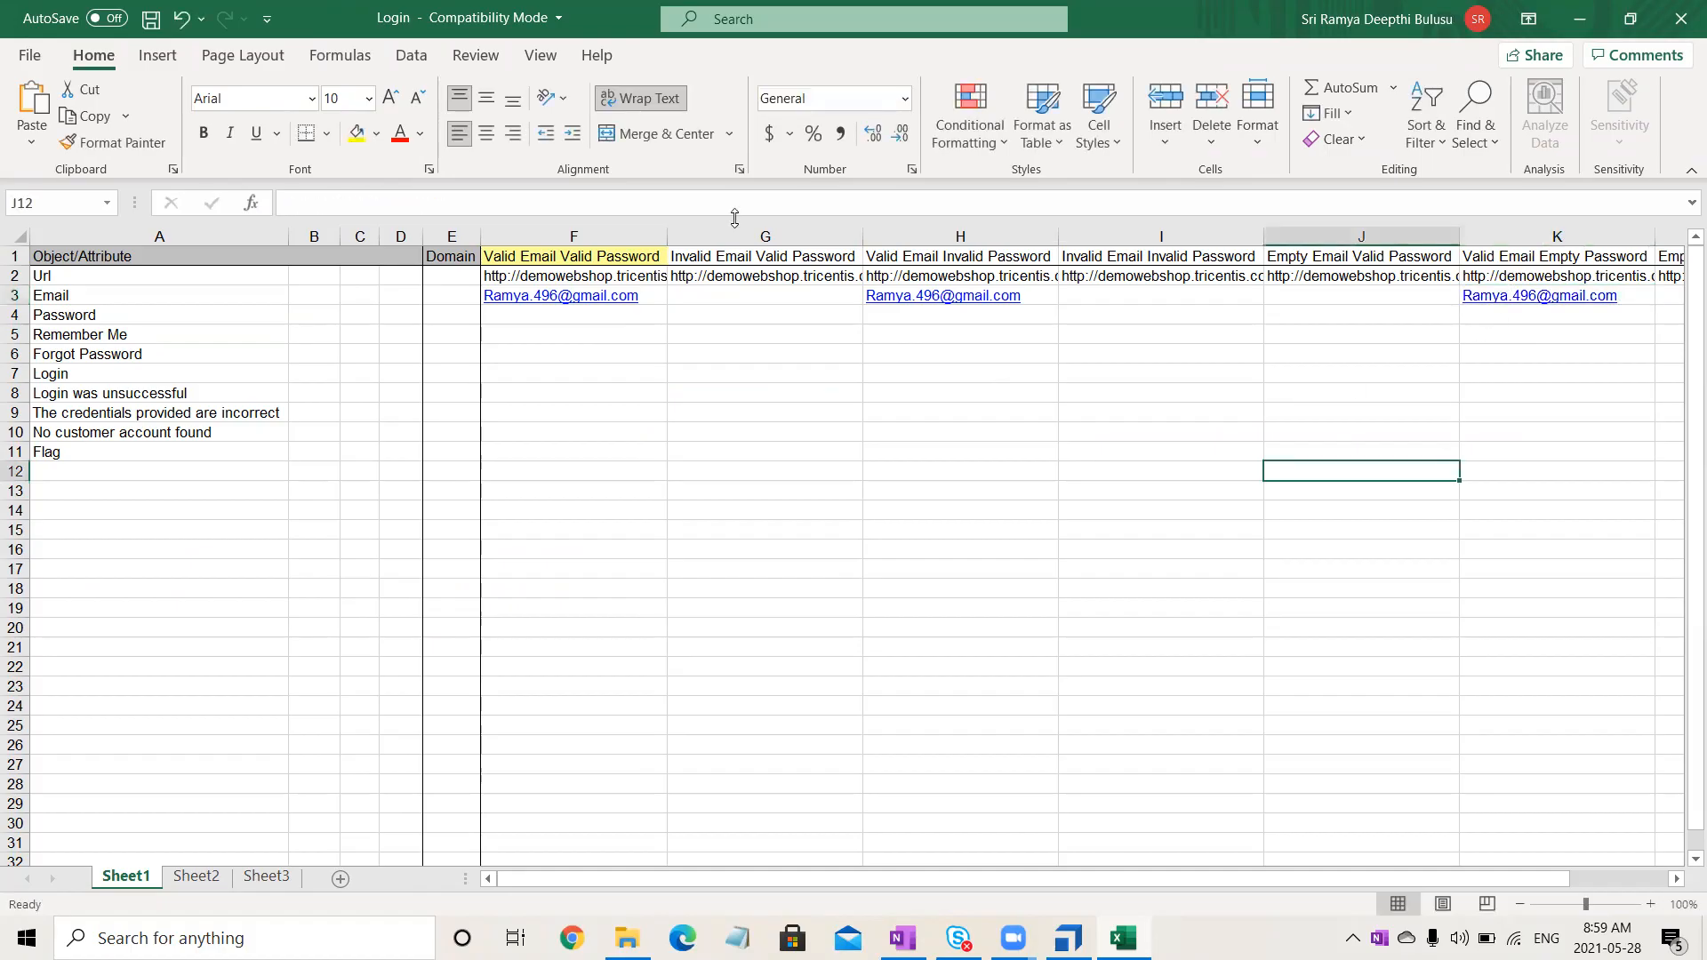
- Type an invalid test email address in G3 and copy it into I3
left_click(705, 302)
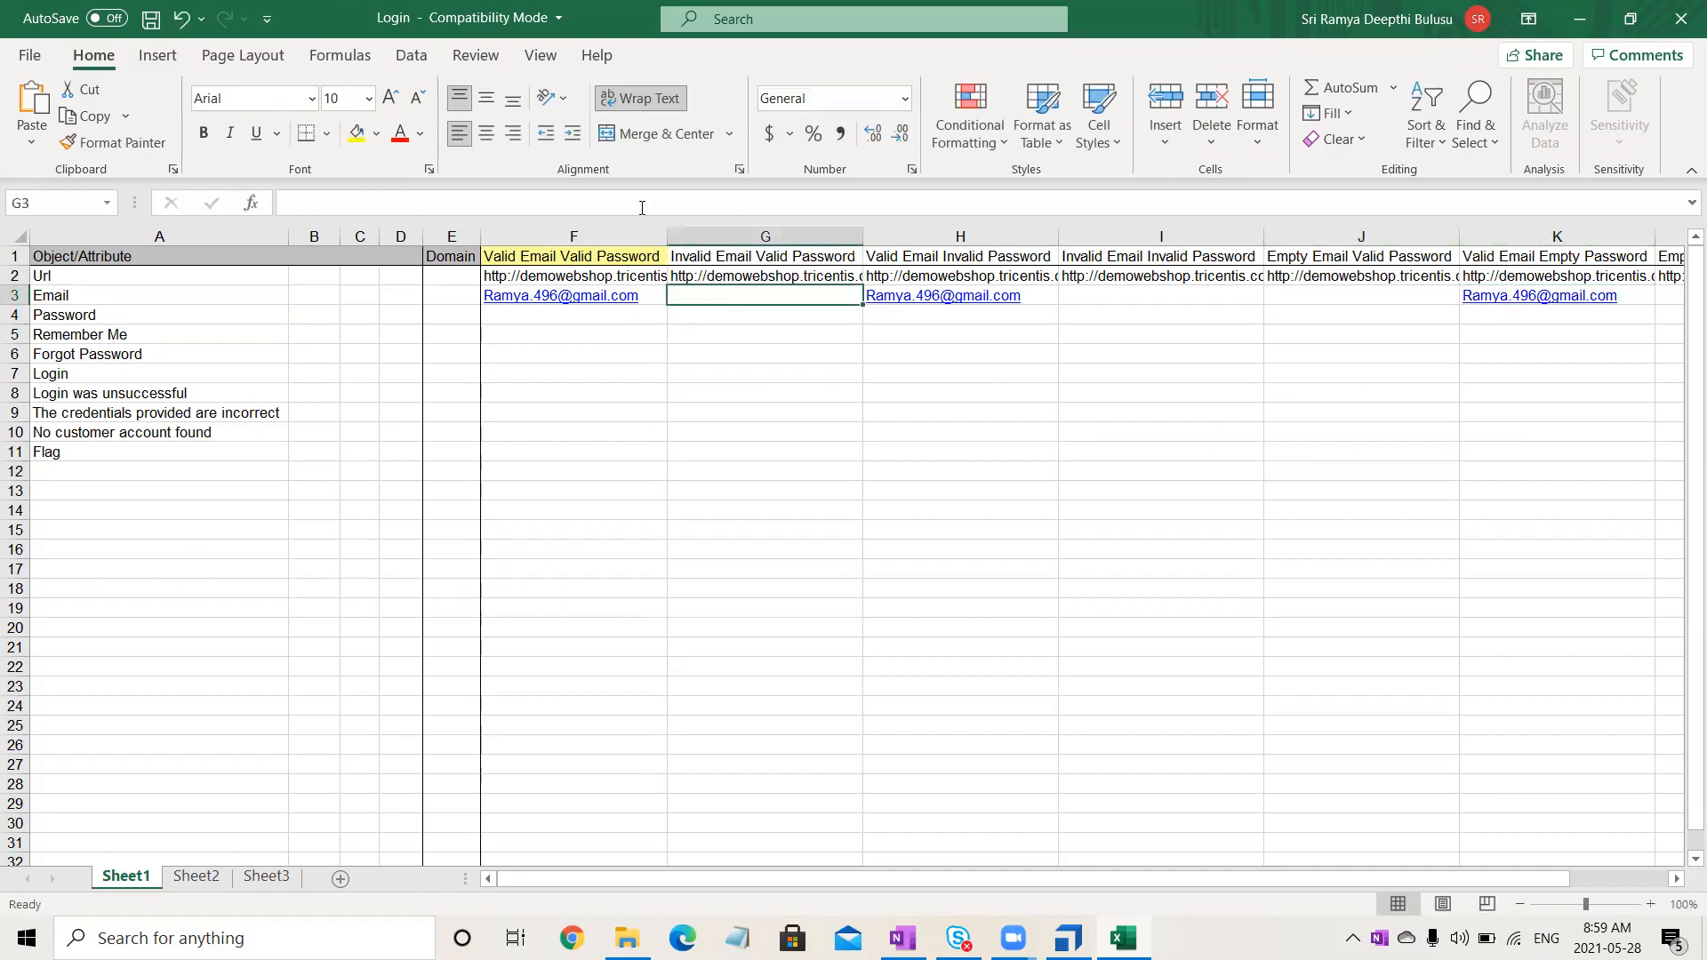
type("cfhgjbnk;lm;juky")
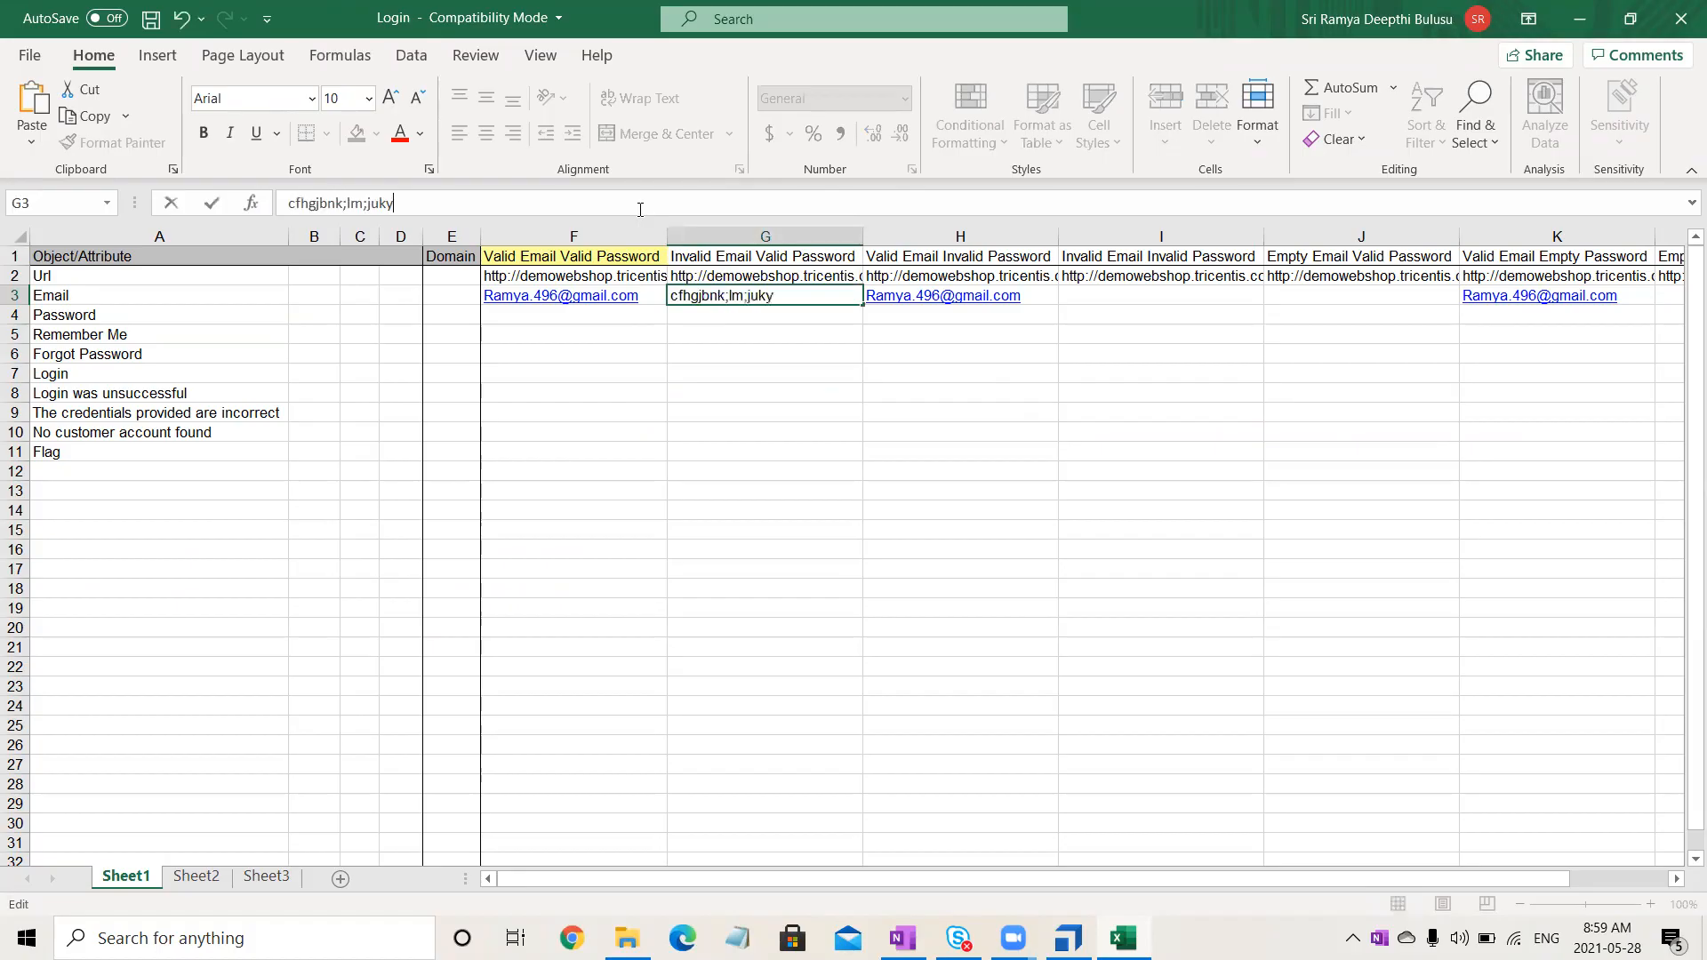
key("BackSpace")
key("BackSpace")
key("BackSpace")
key("BackSpace")
key("BackSpace")
left_click(720, 446)
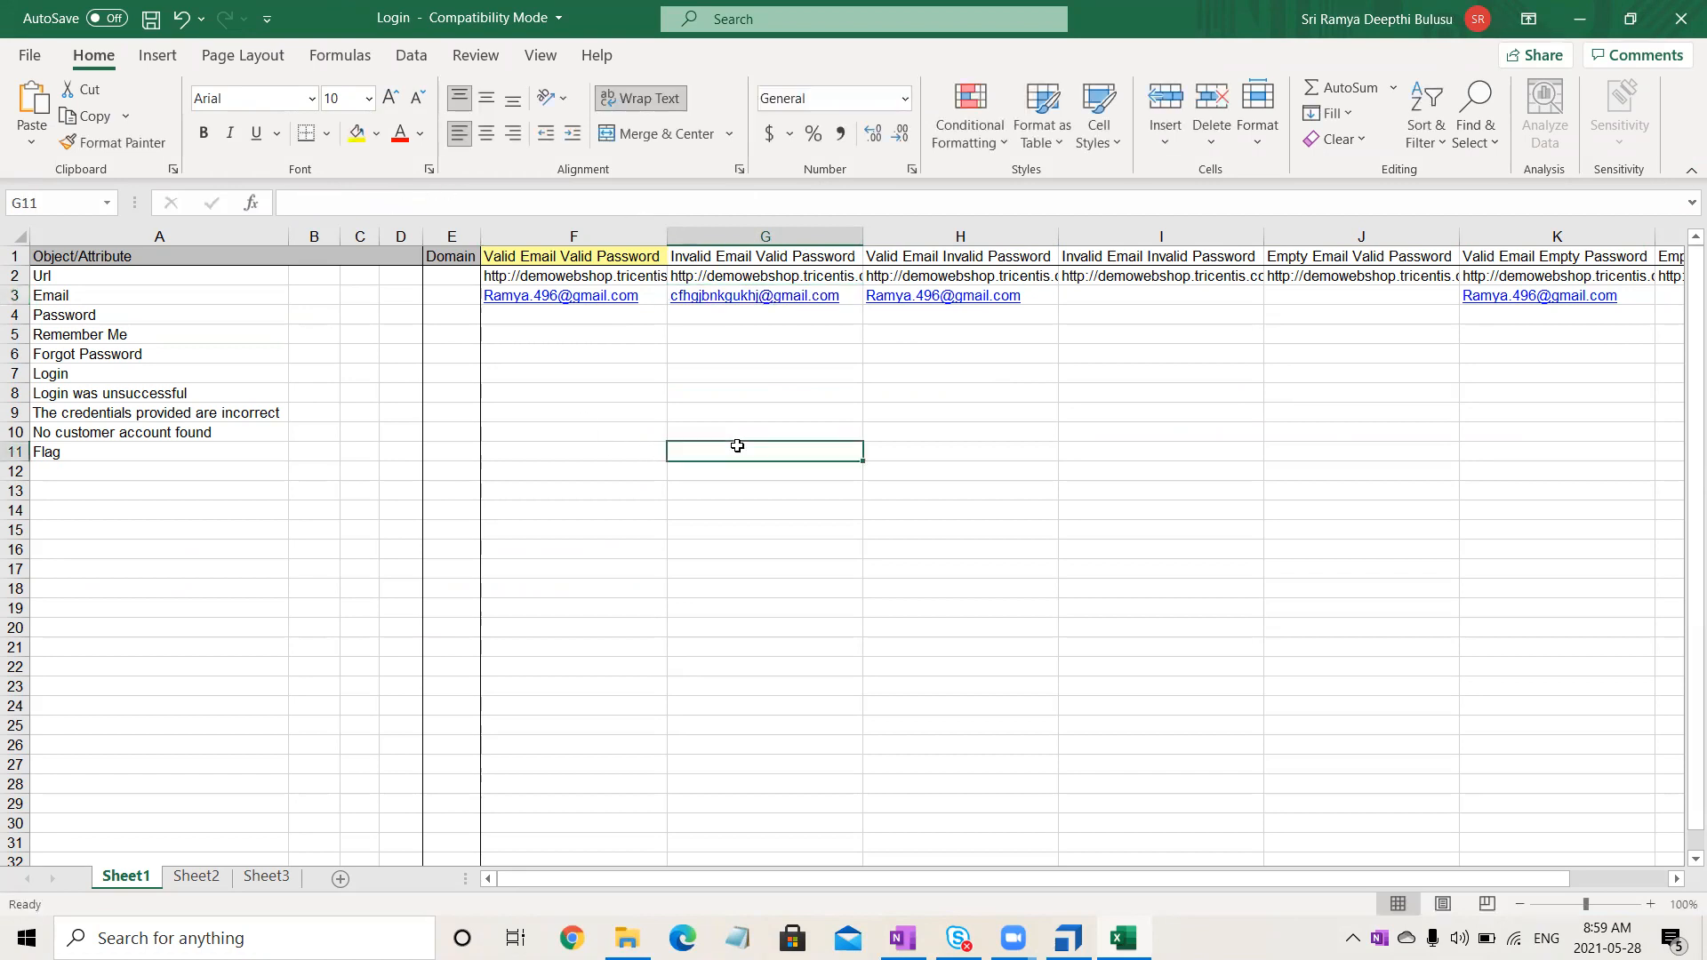
left_click(822, 305)
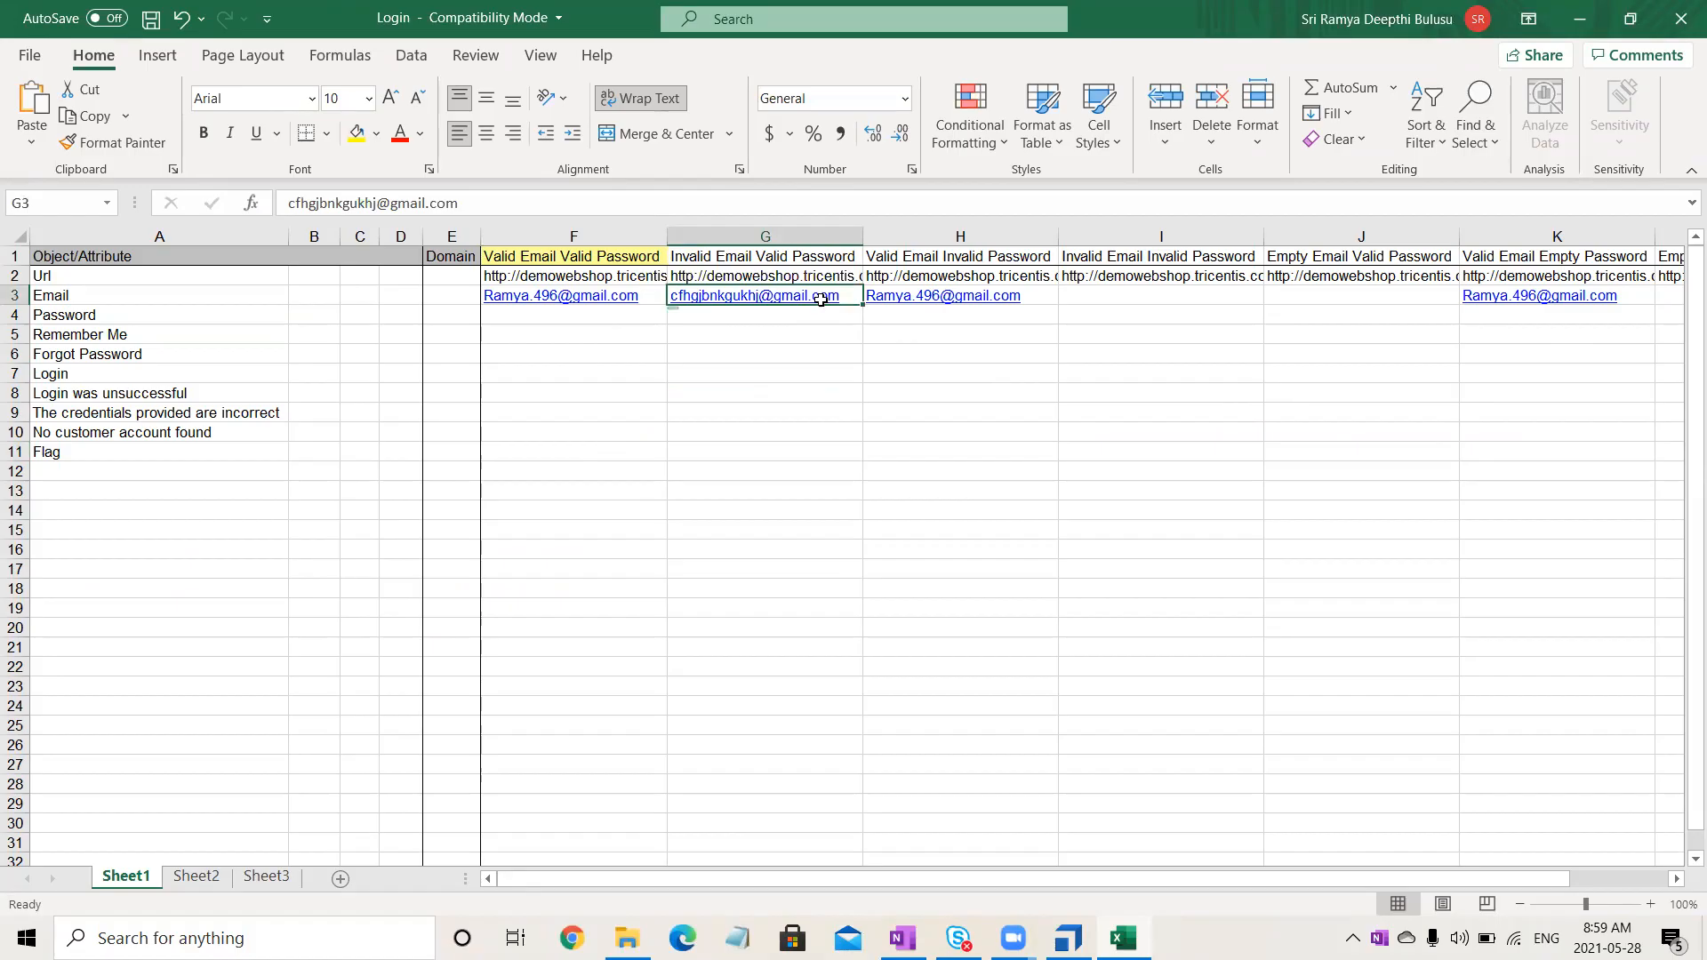
key("ctrl+c")
left_click(1105, 295)
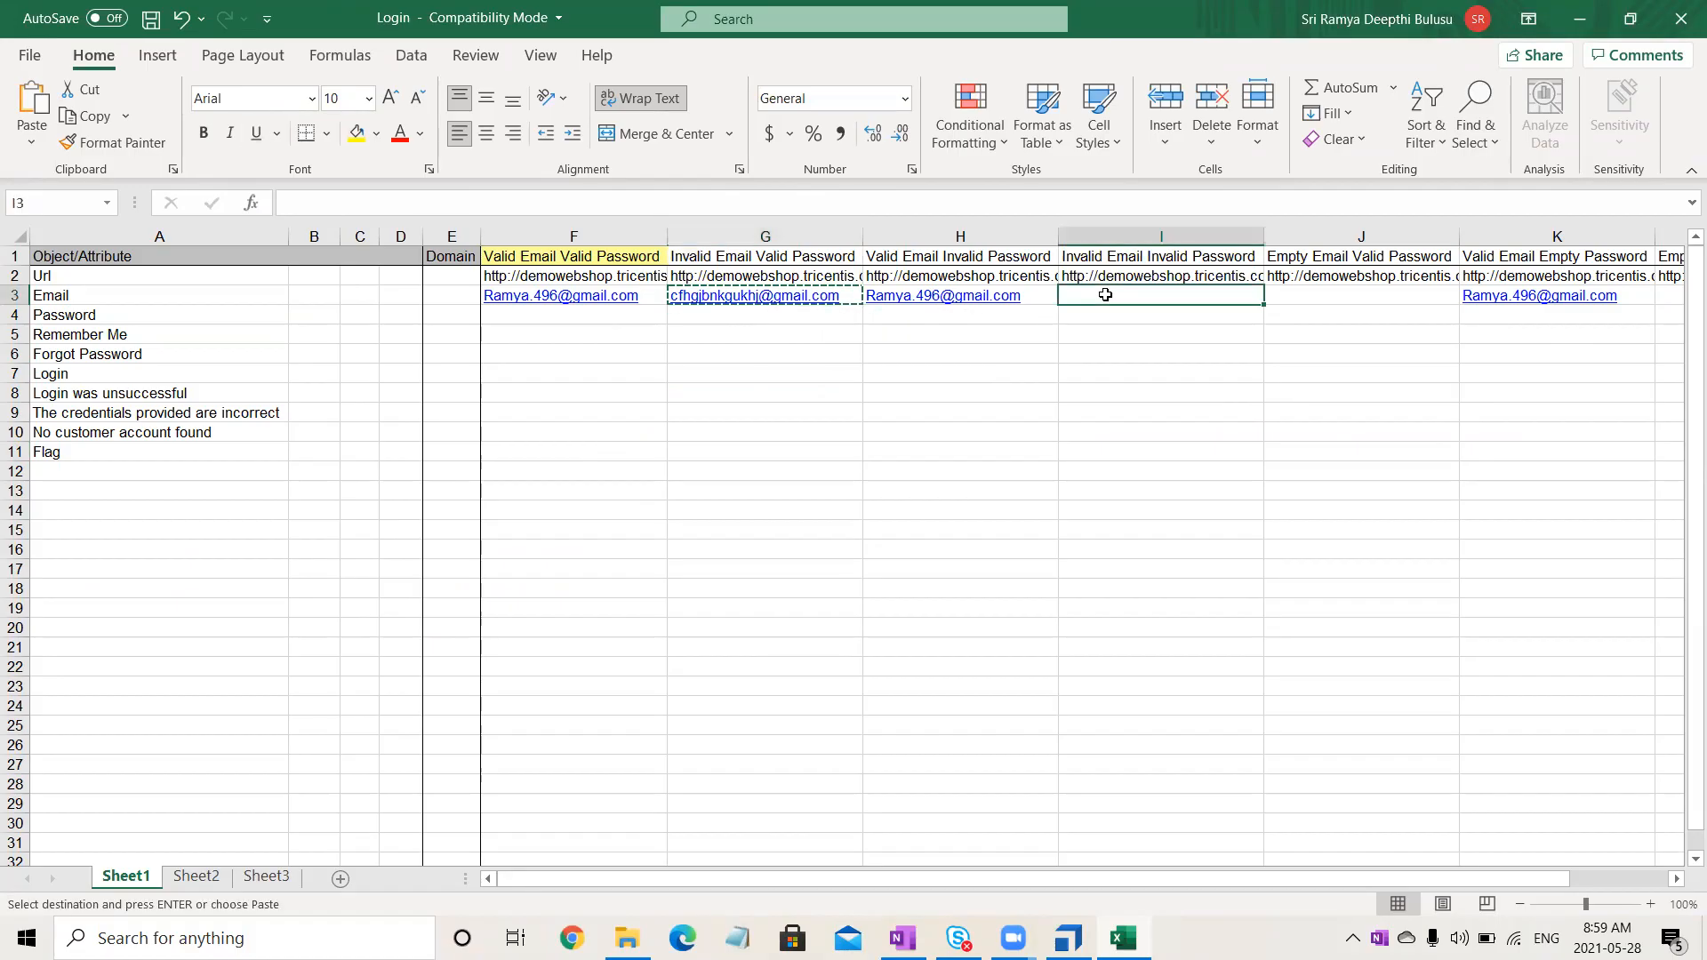
key("ctrl+v")
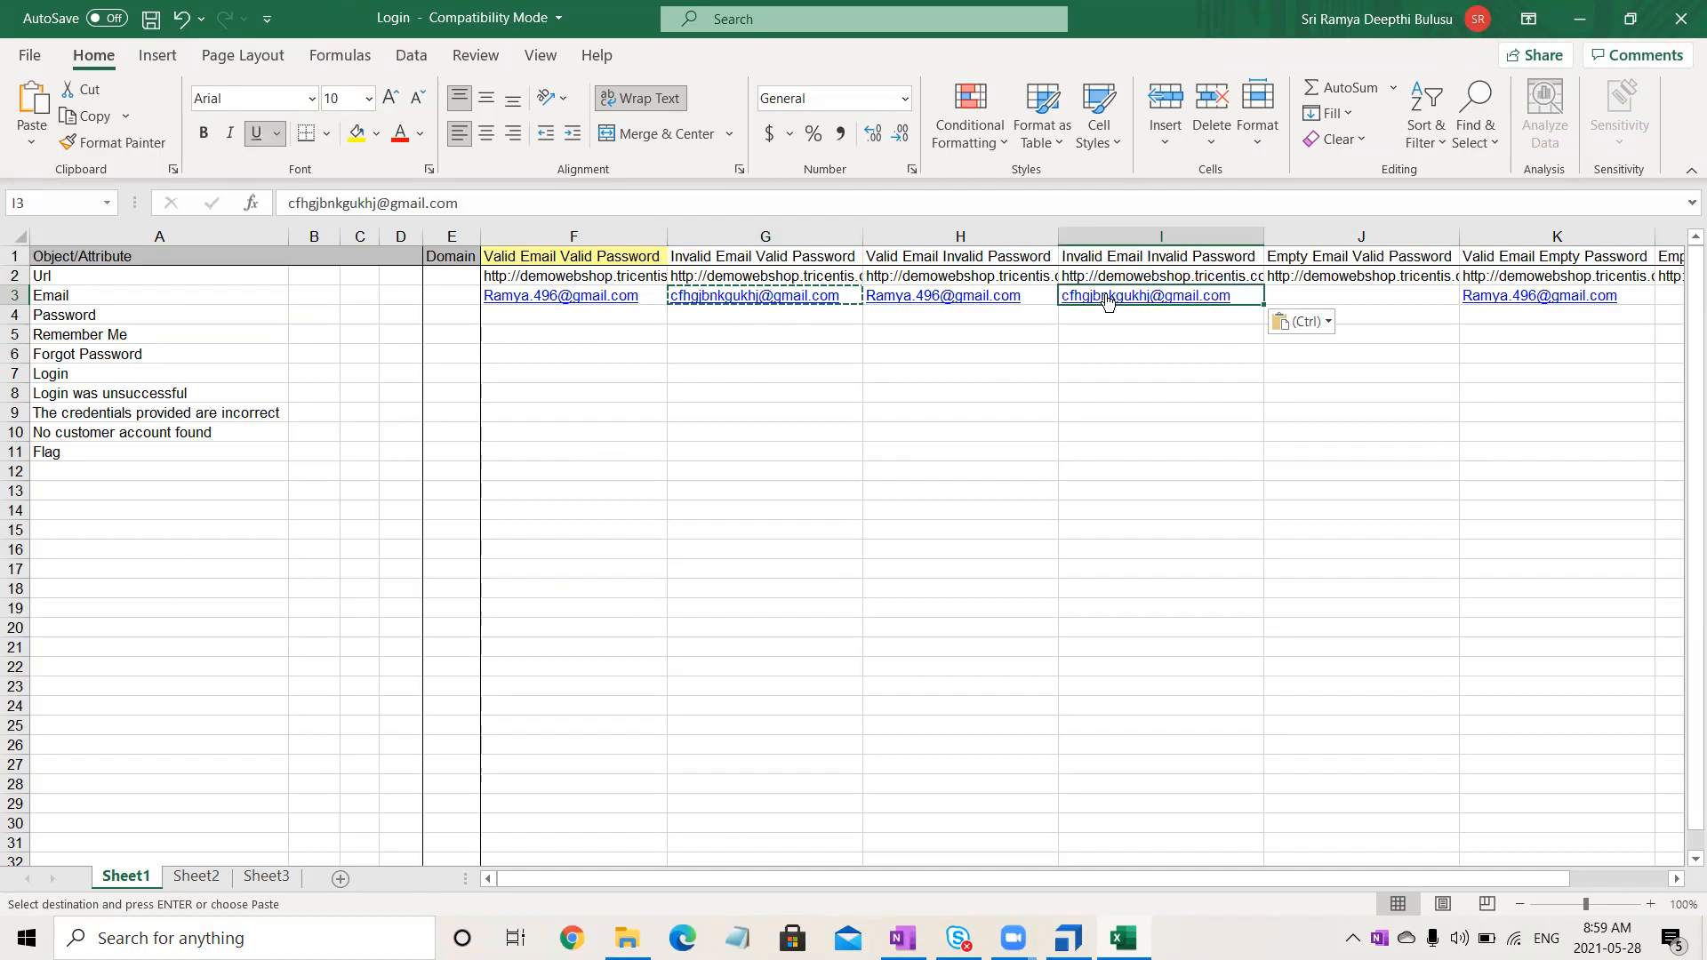
left_click(734, 391)
- Remove the hyperlinks from the email cells in the range F3 to K4
left_click_drag(554, 301, 1580, 303)
right_click(1581, 303)
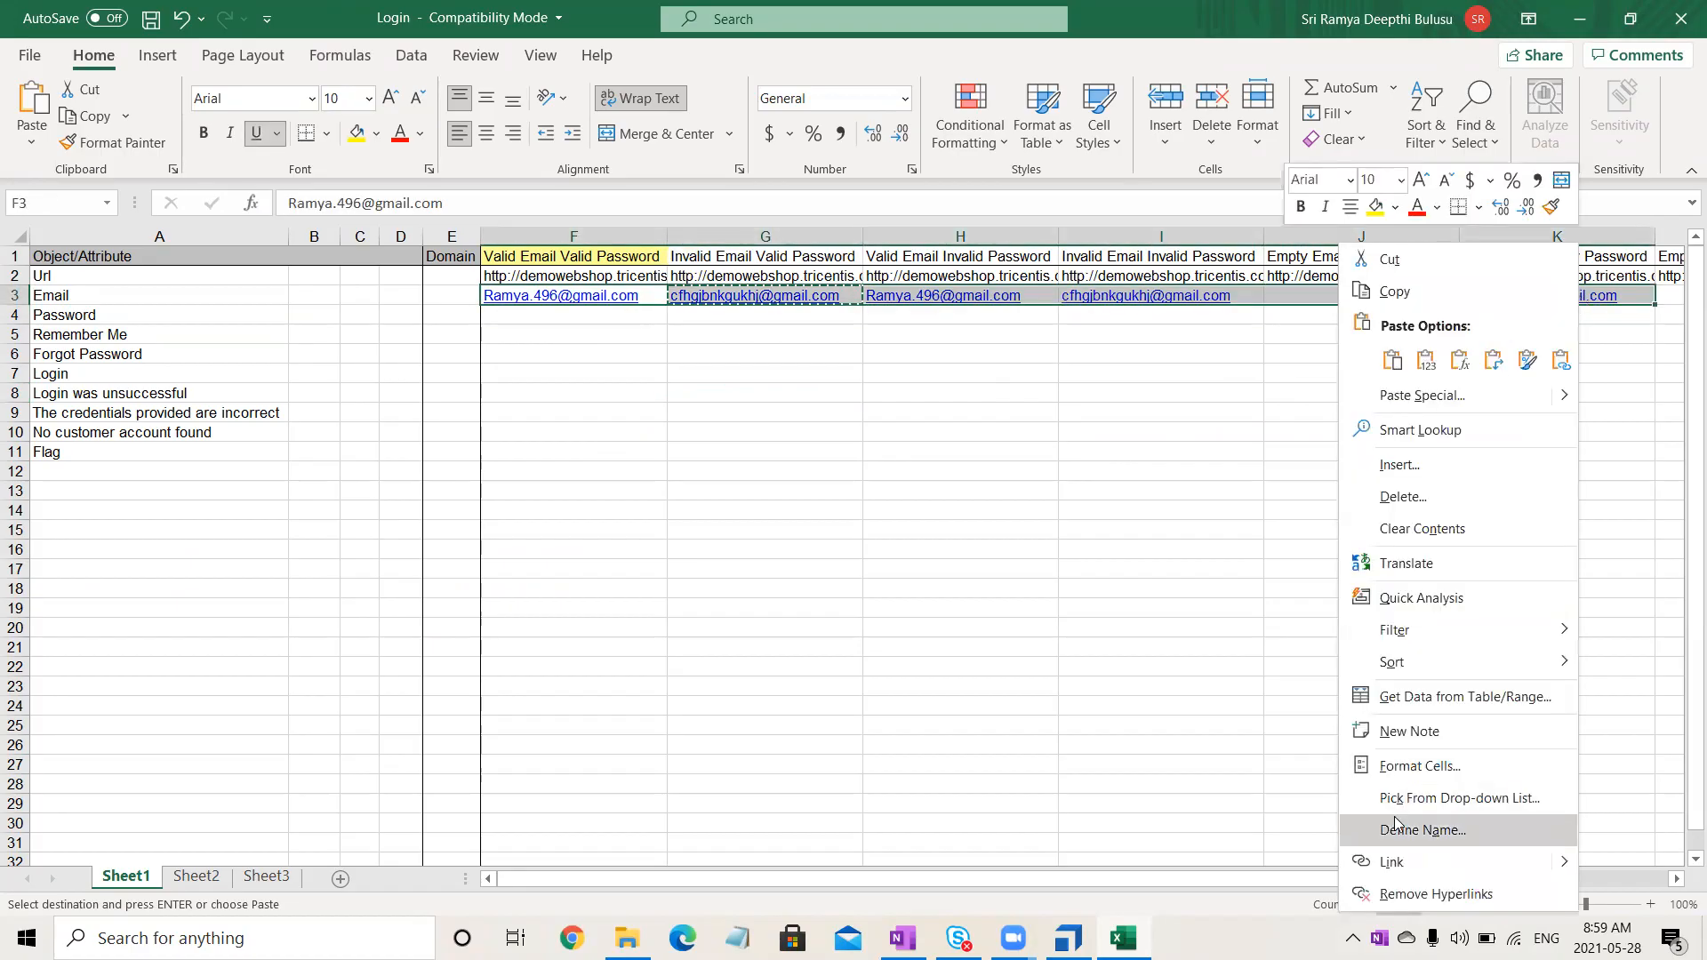
left_click(1408, 893)
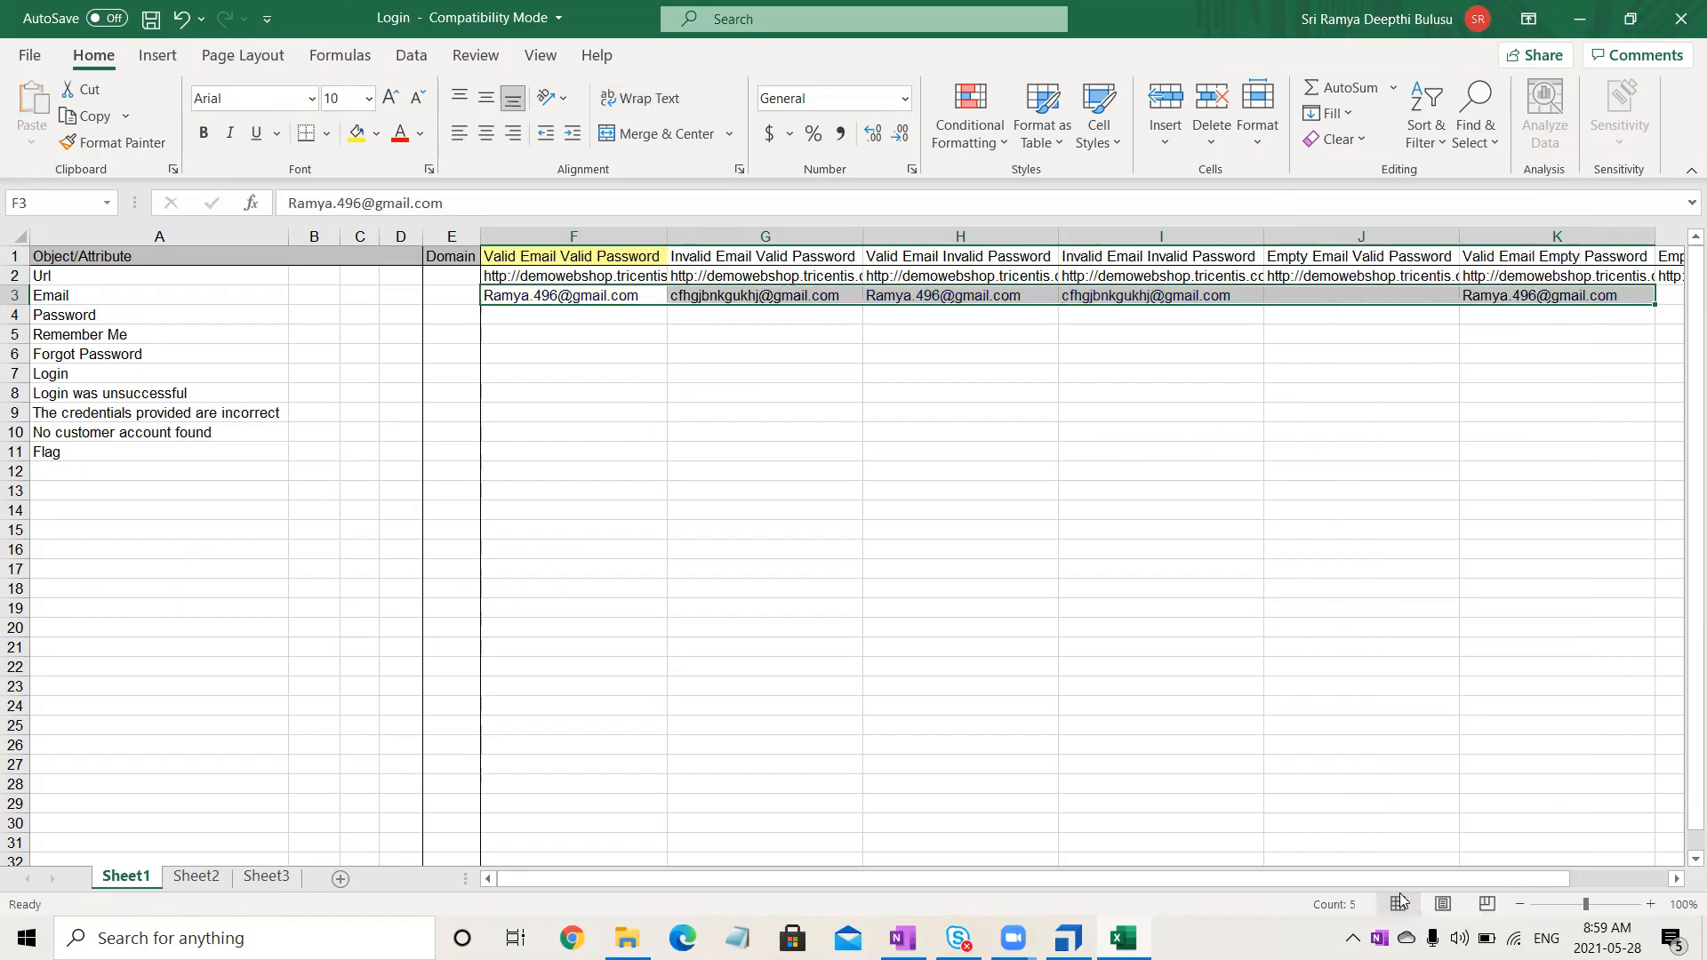
left_click(1095, 537)
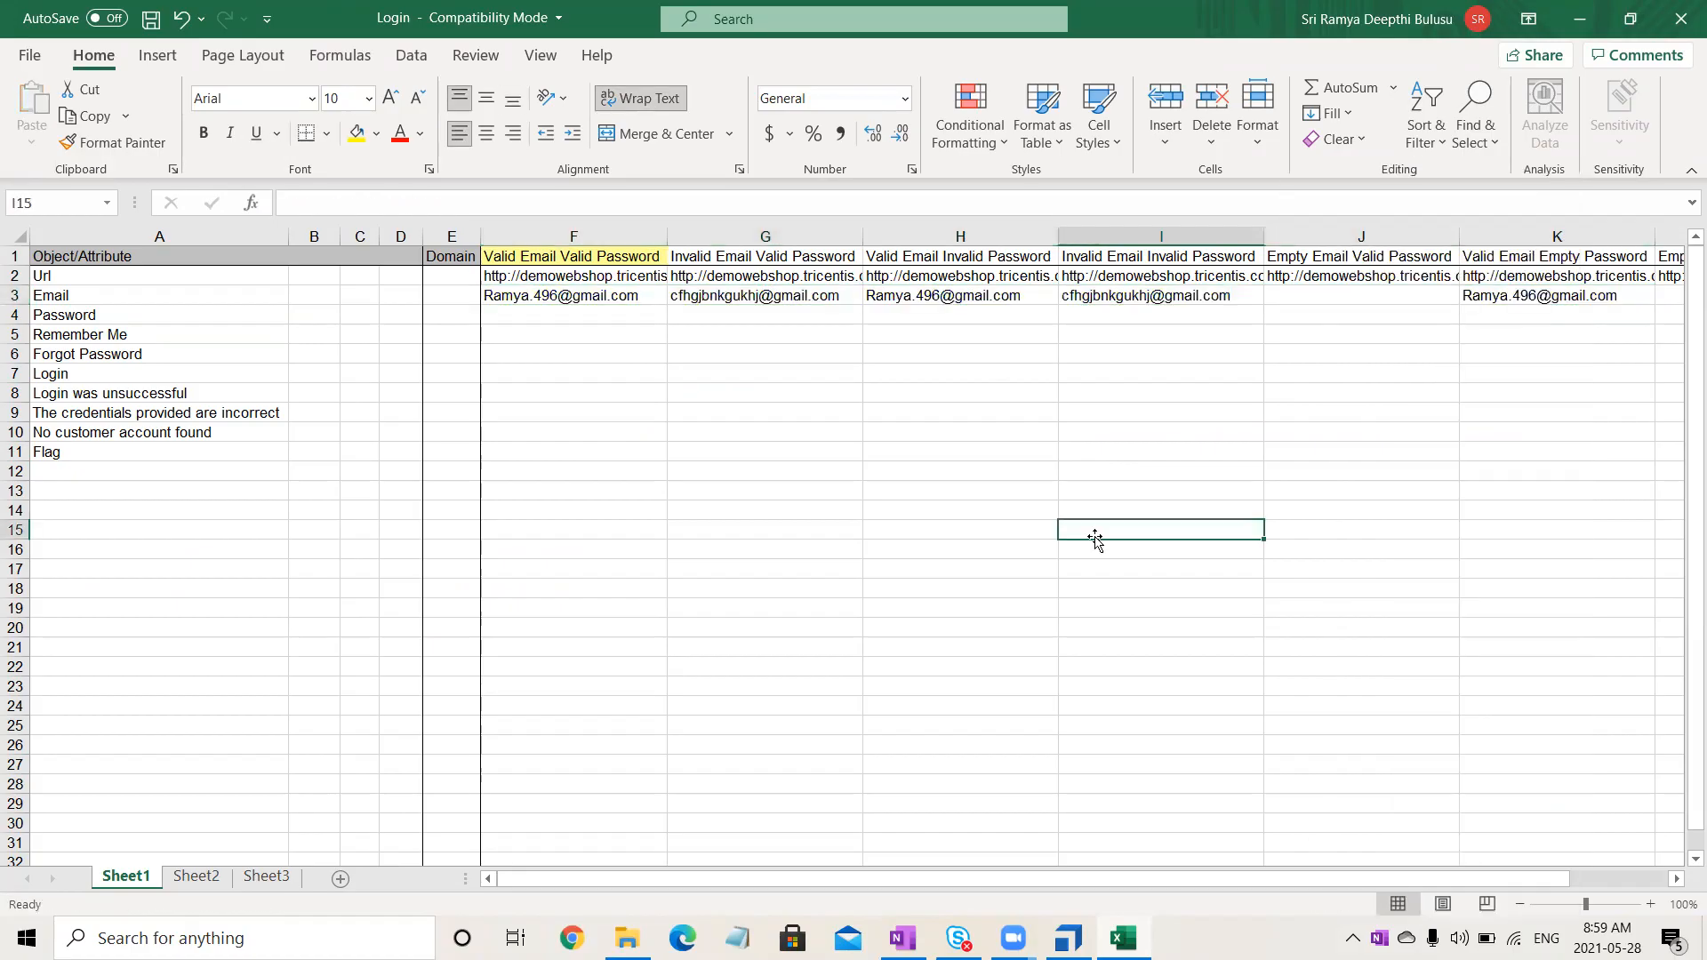
- Select cell F4, then select the test password line on the OneNote page
left_click(549, 312)
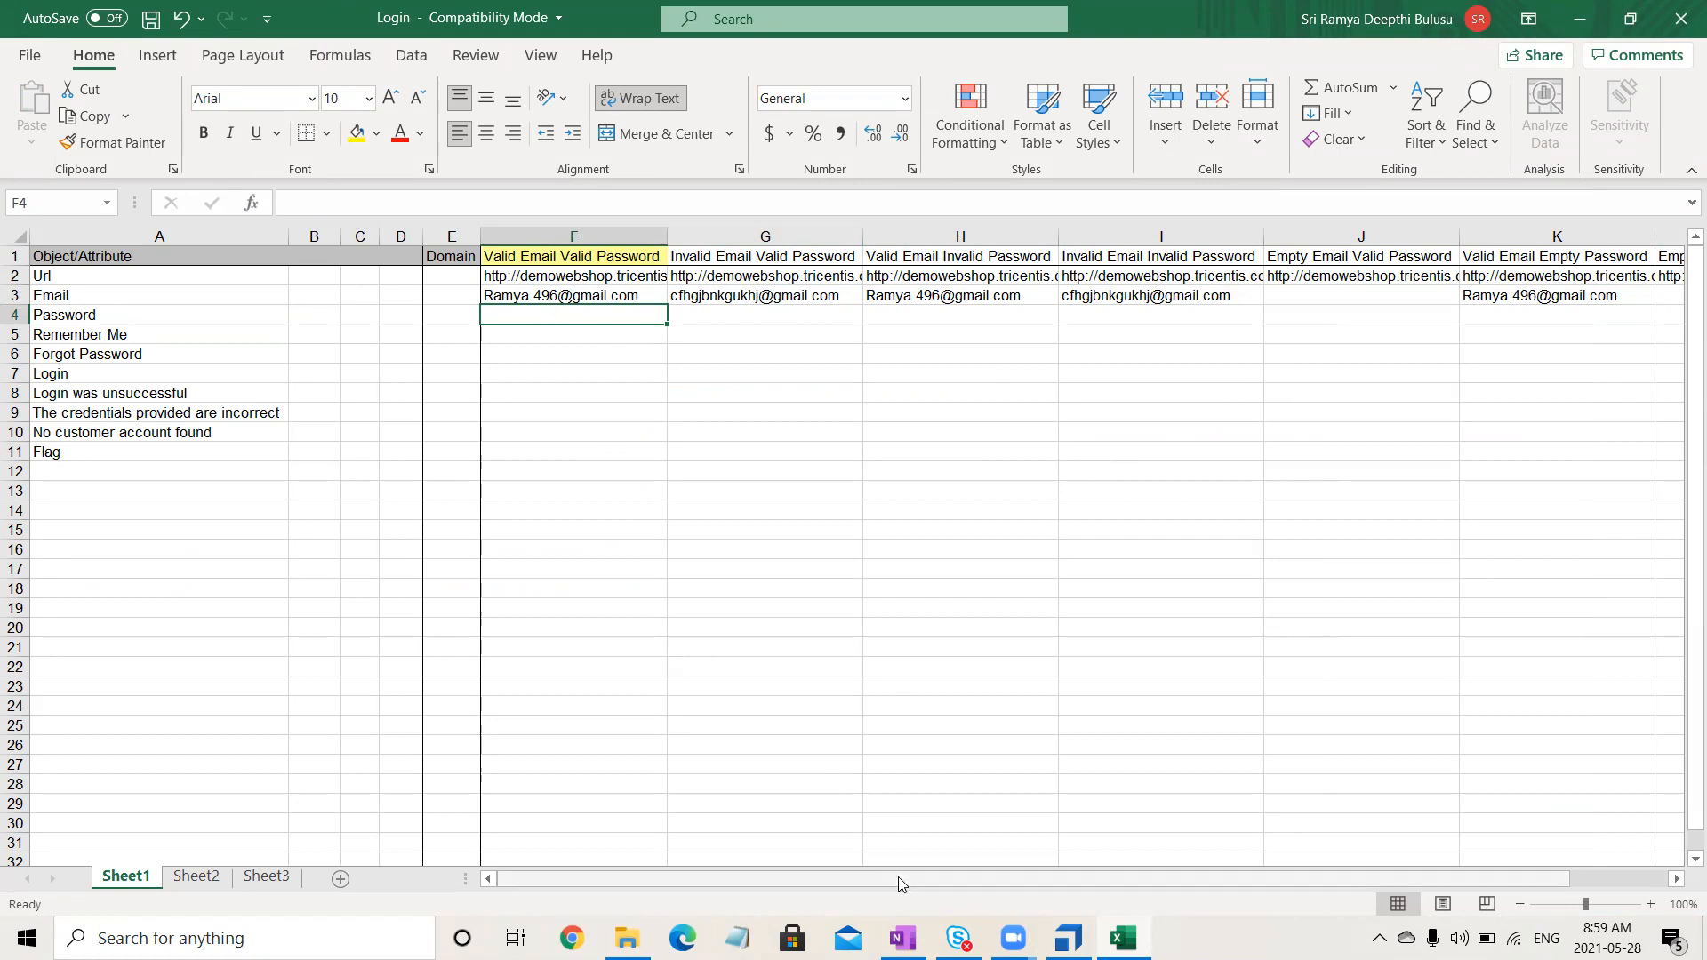
key("alt+Tab")
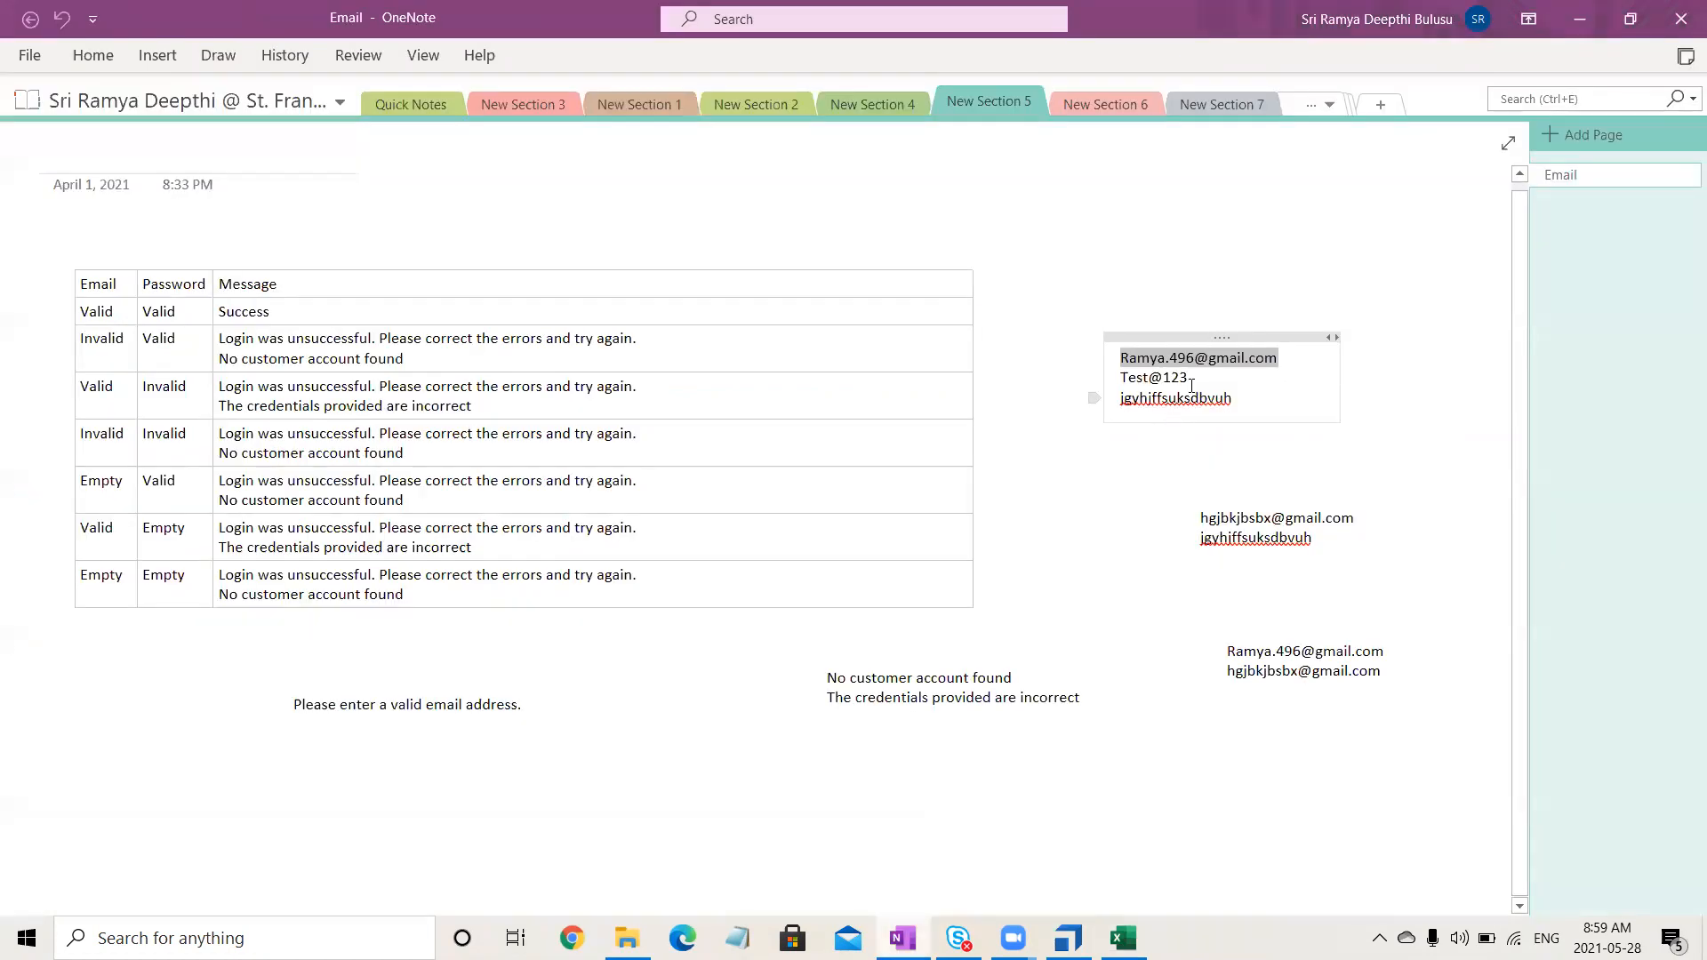
triple_click(1135, 376)
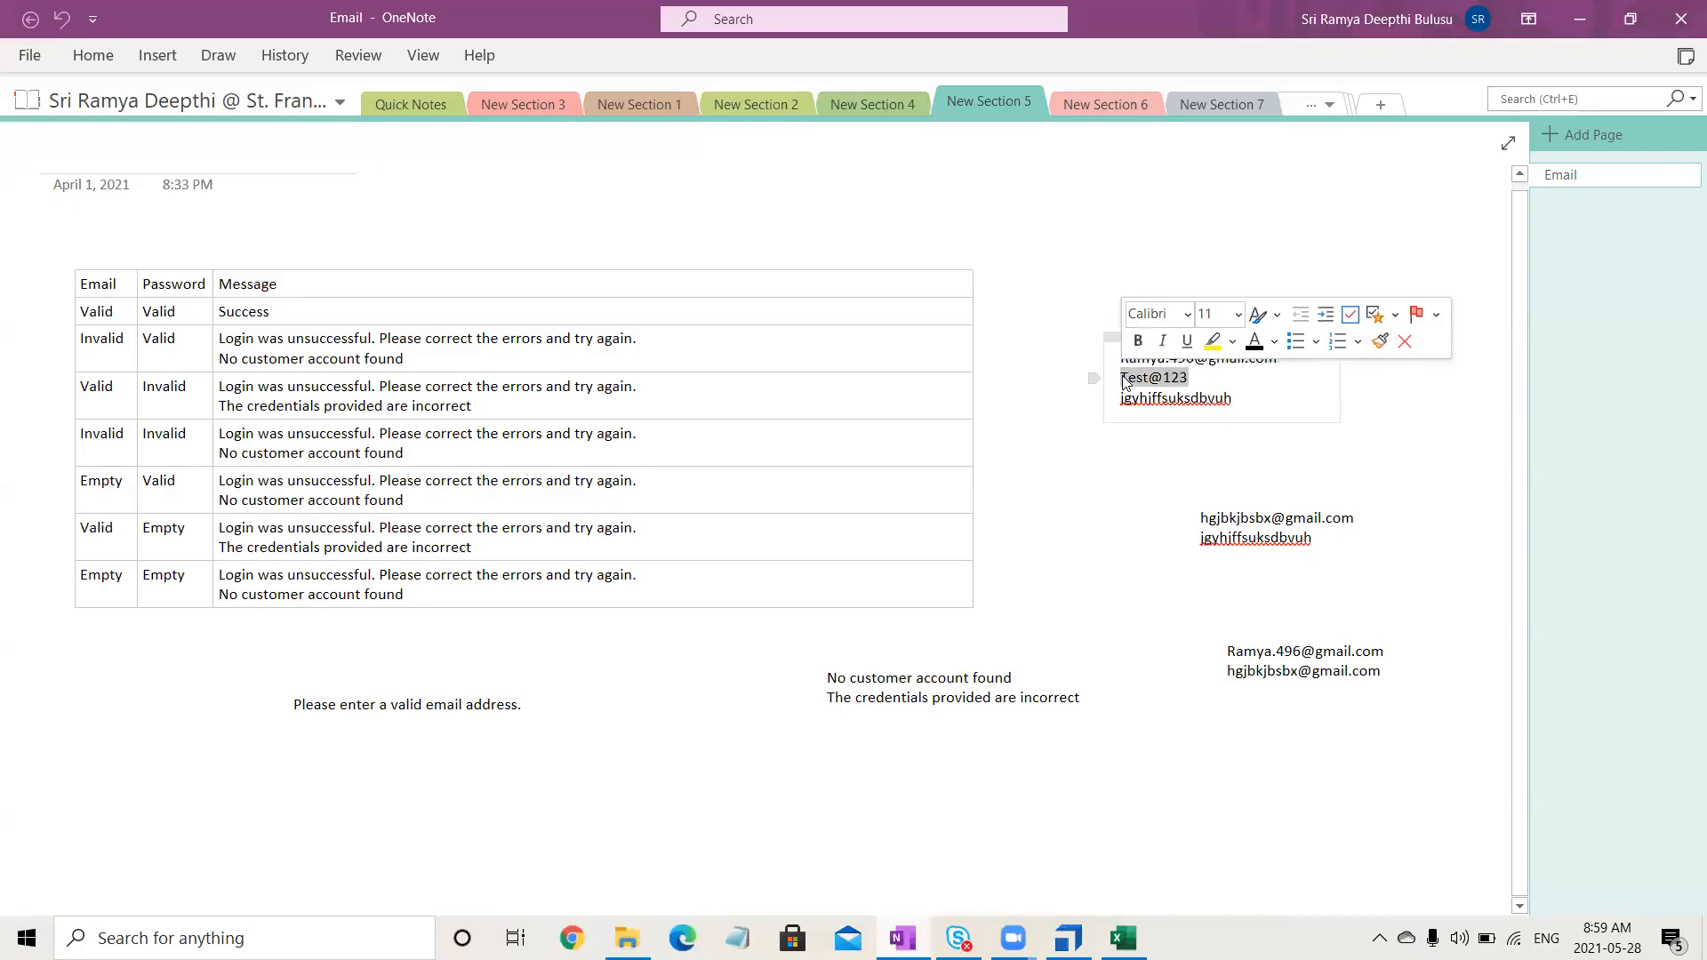
left_click(1579, 19)
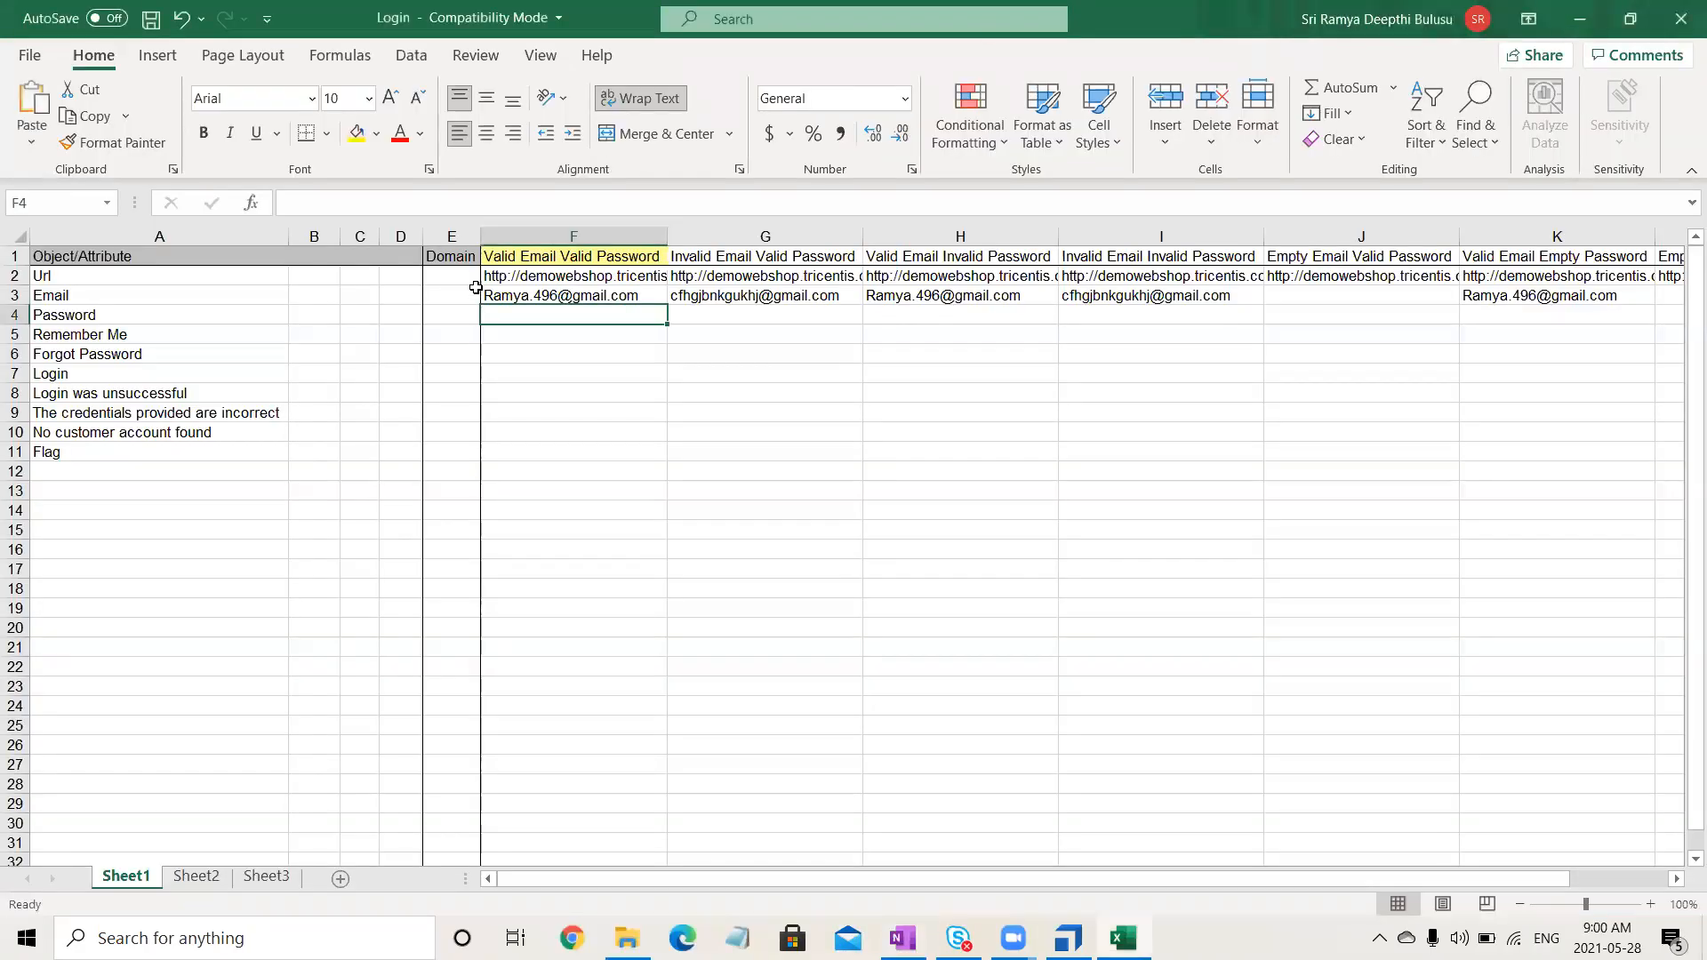
- Enter the valid test password in F4 and copy it into J4
double_click(607, 315)
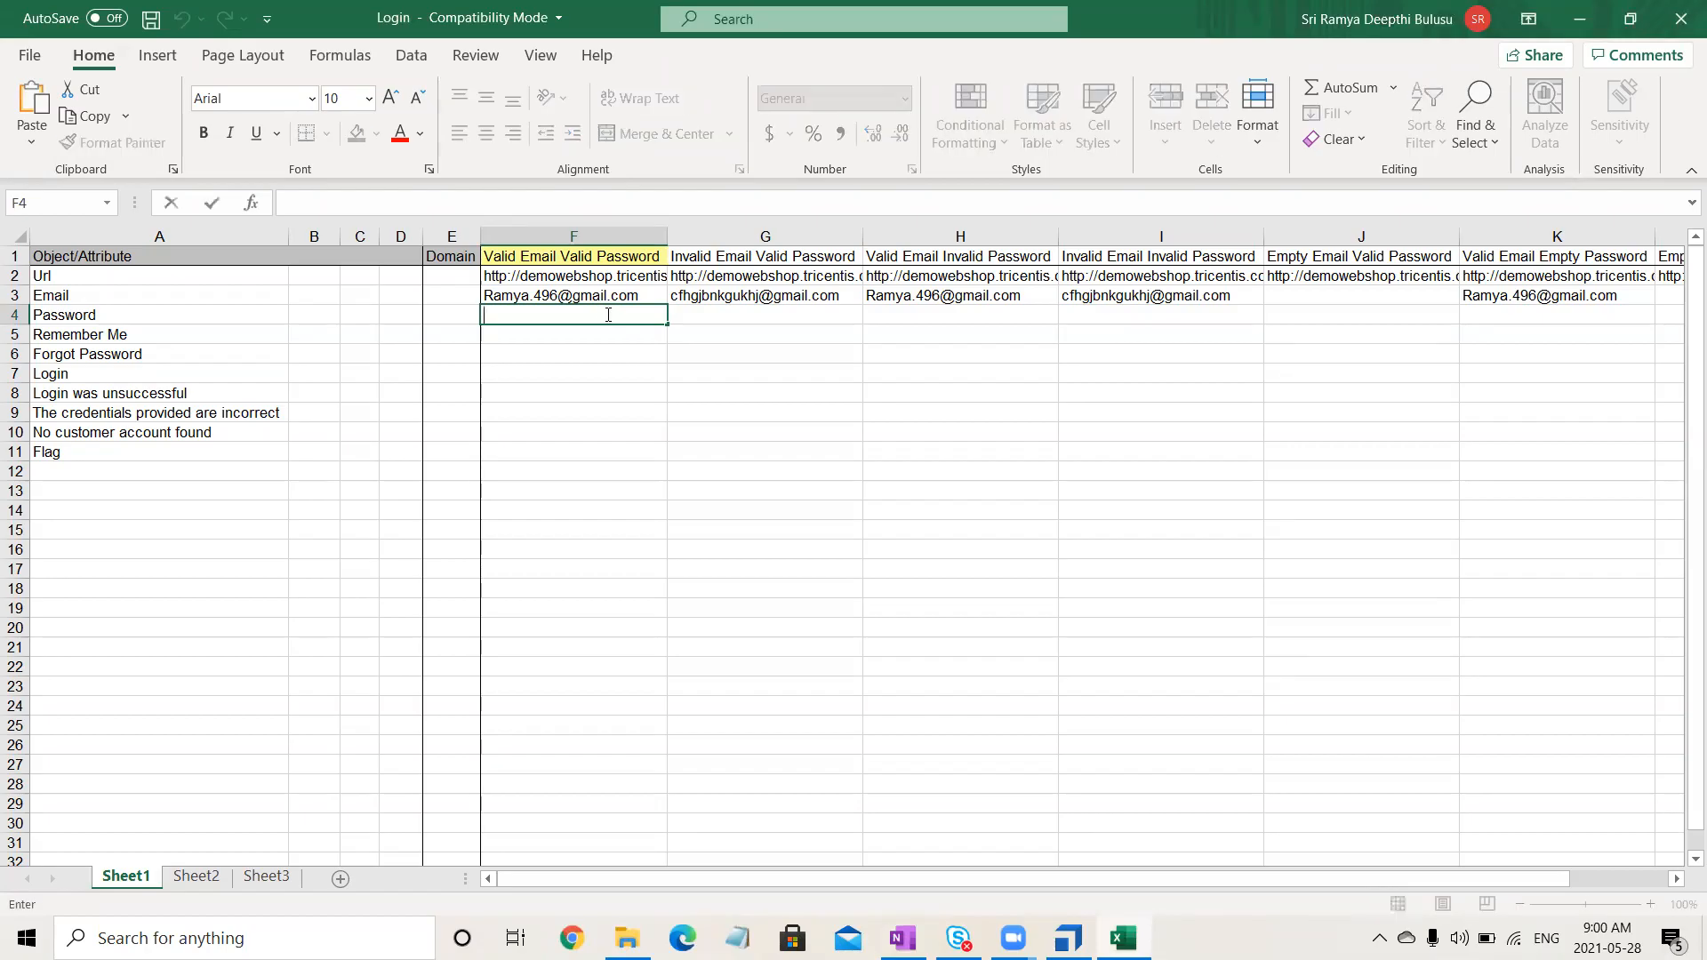
type("Test@123")
left_click(632, 451)
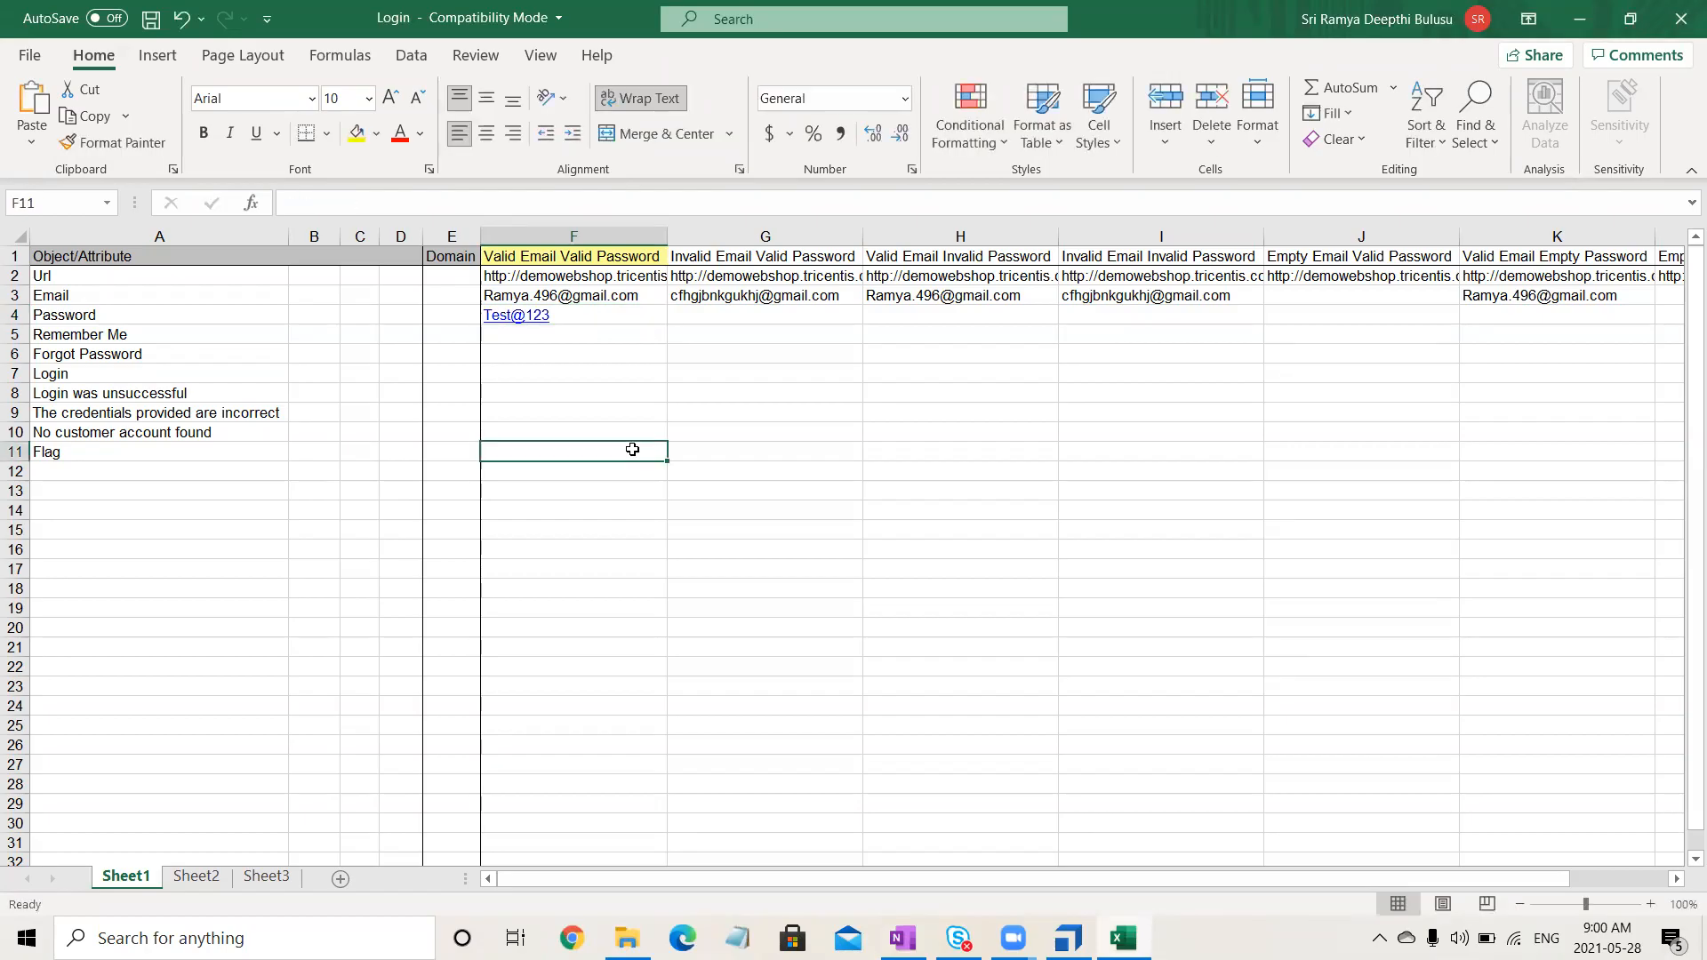
left_click(602, 315)
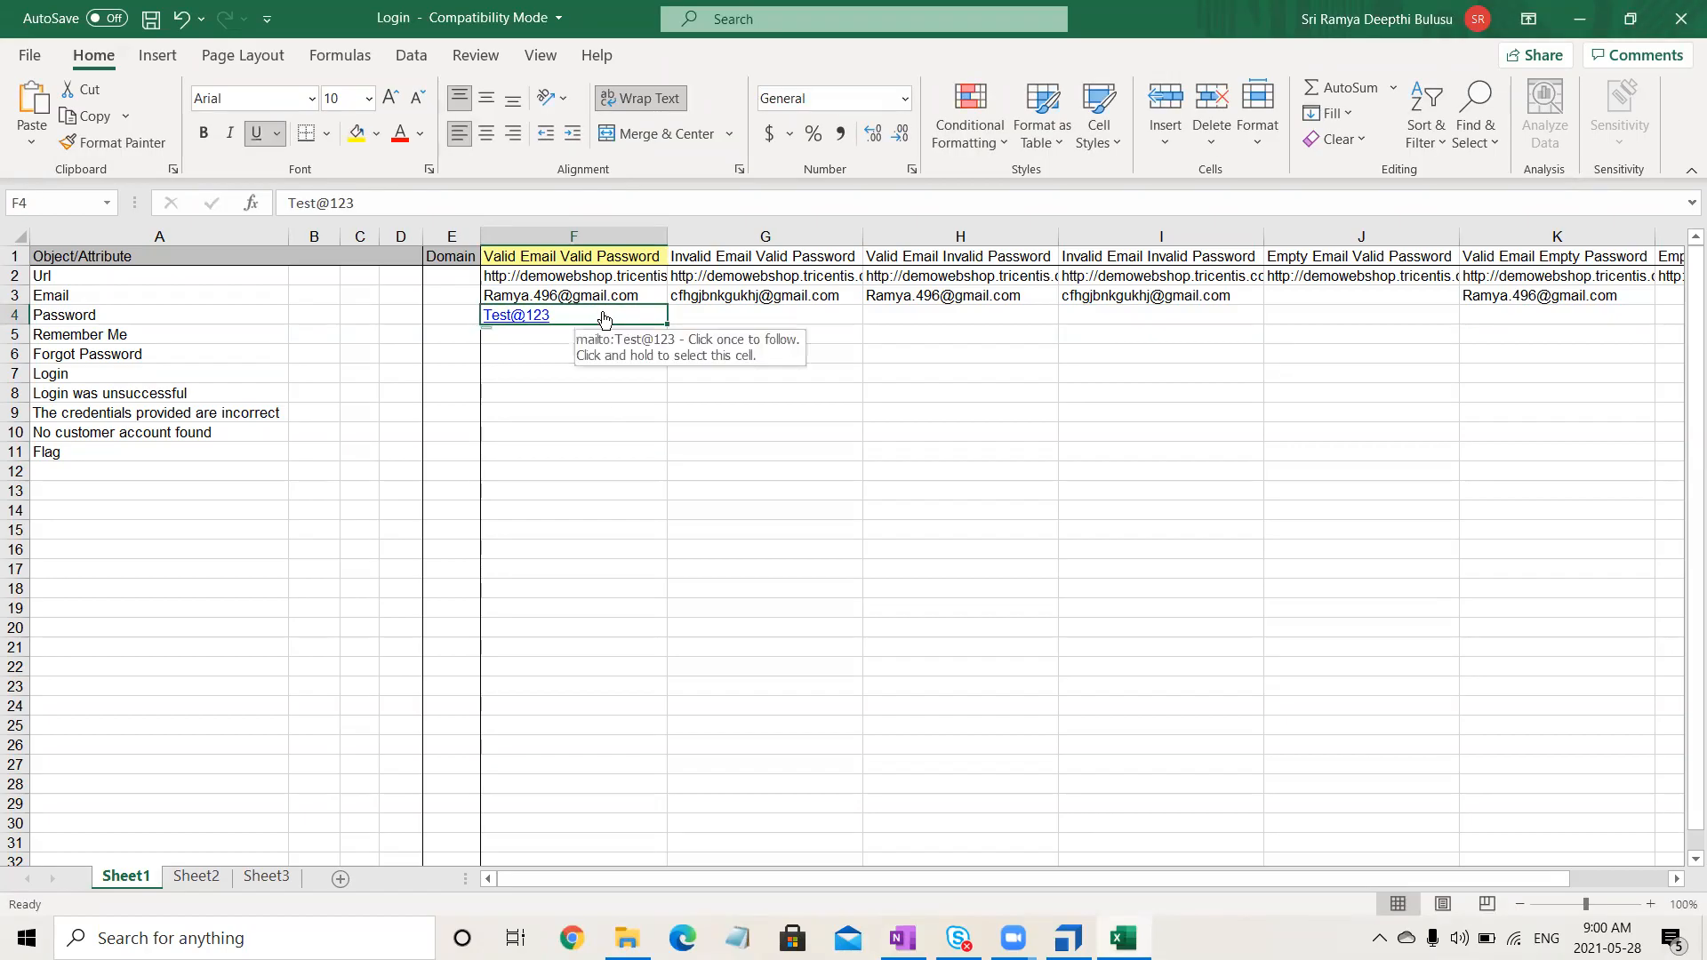
key("ctrl+c")
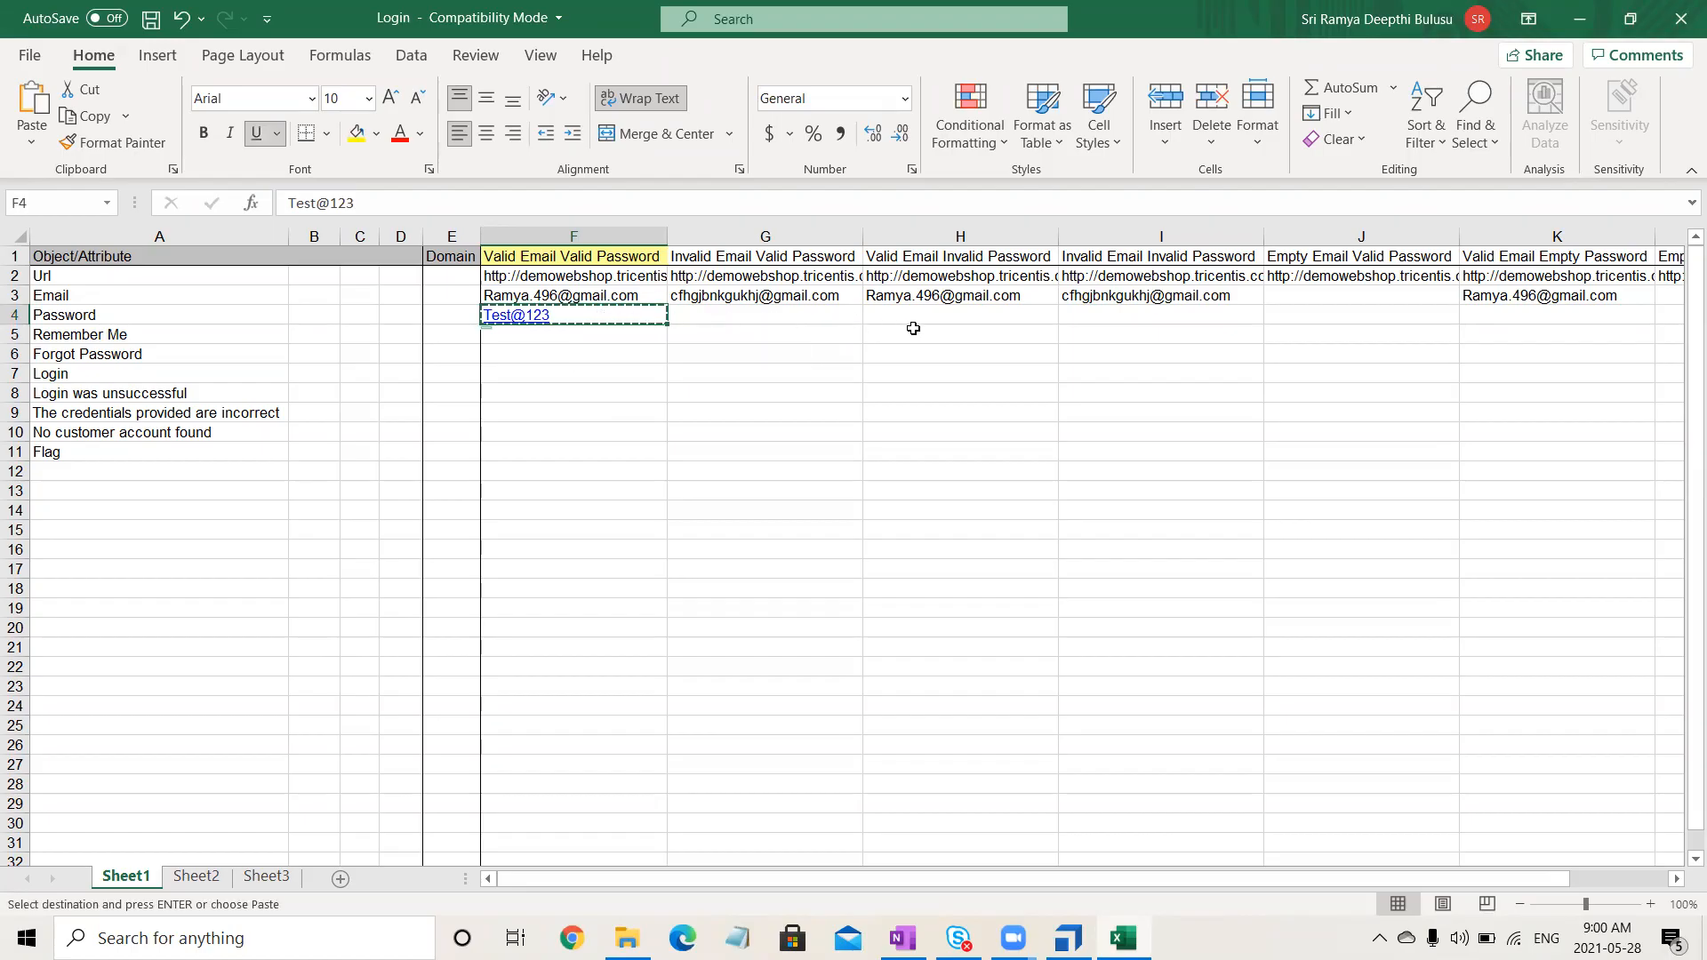
left_click(915, 329)
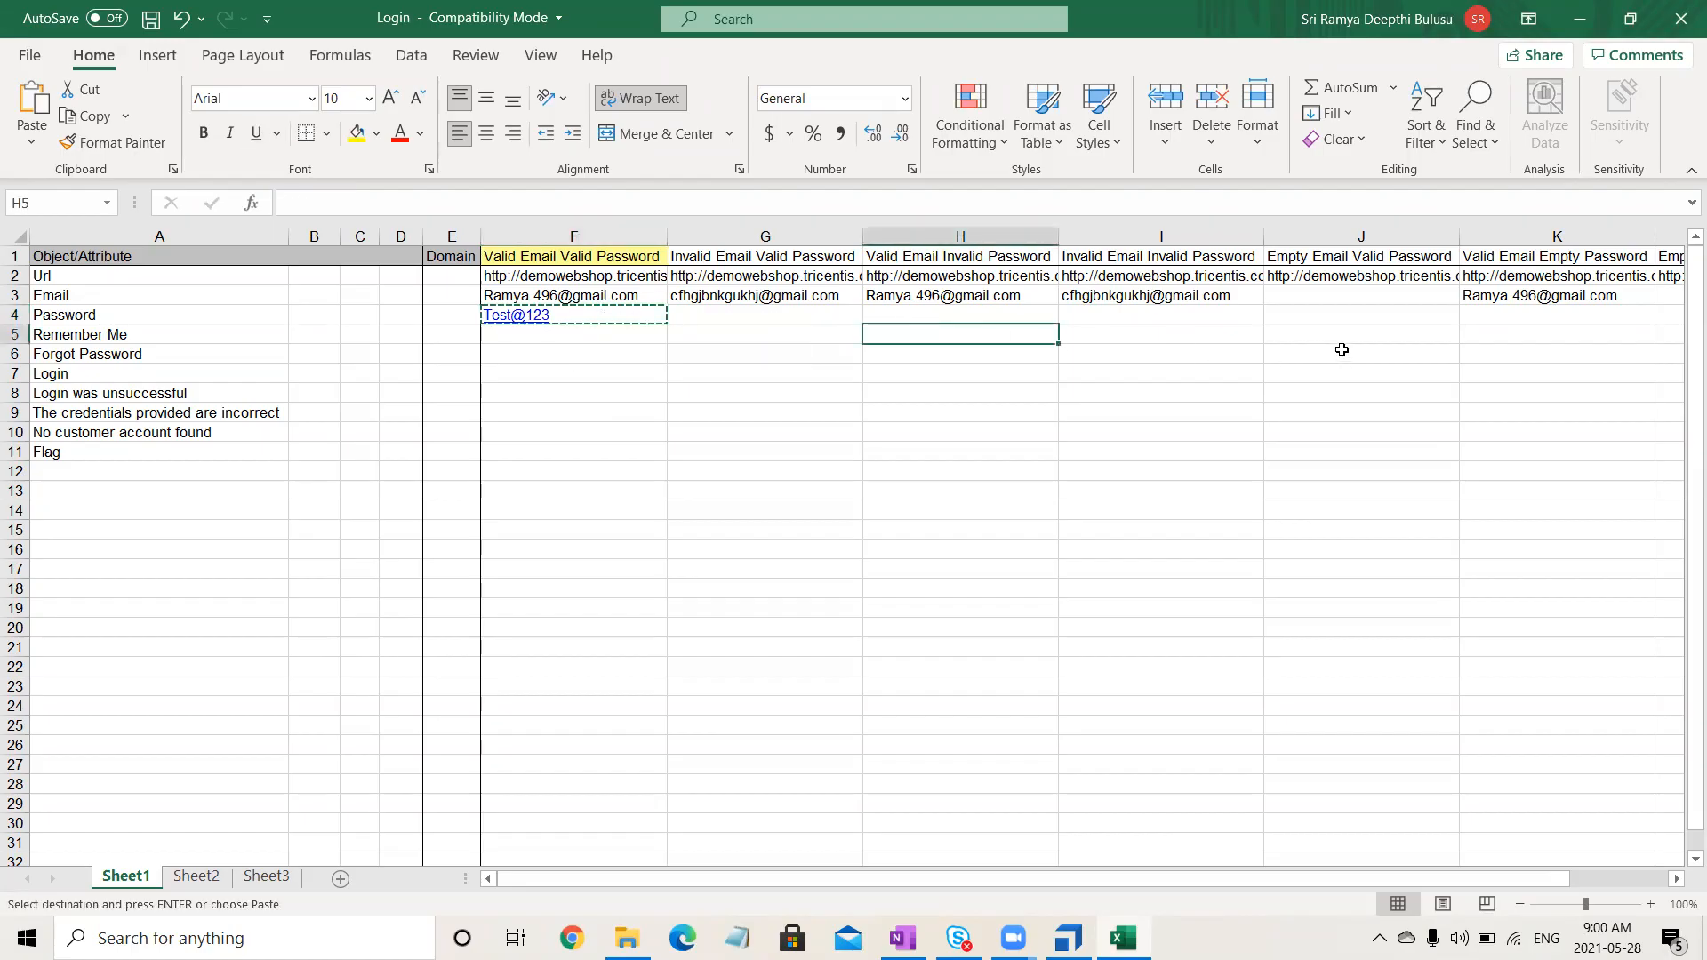
left_click(1339, 322)
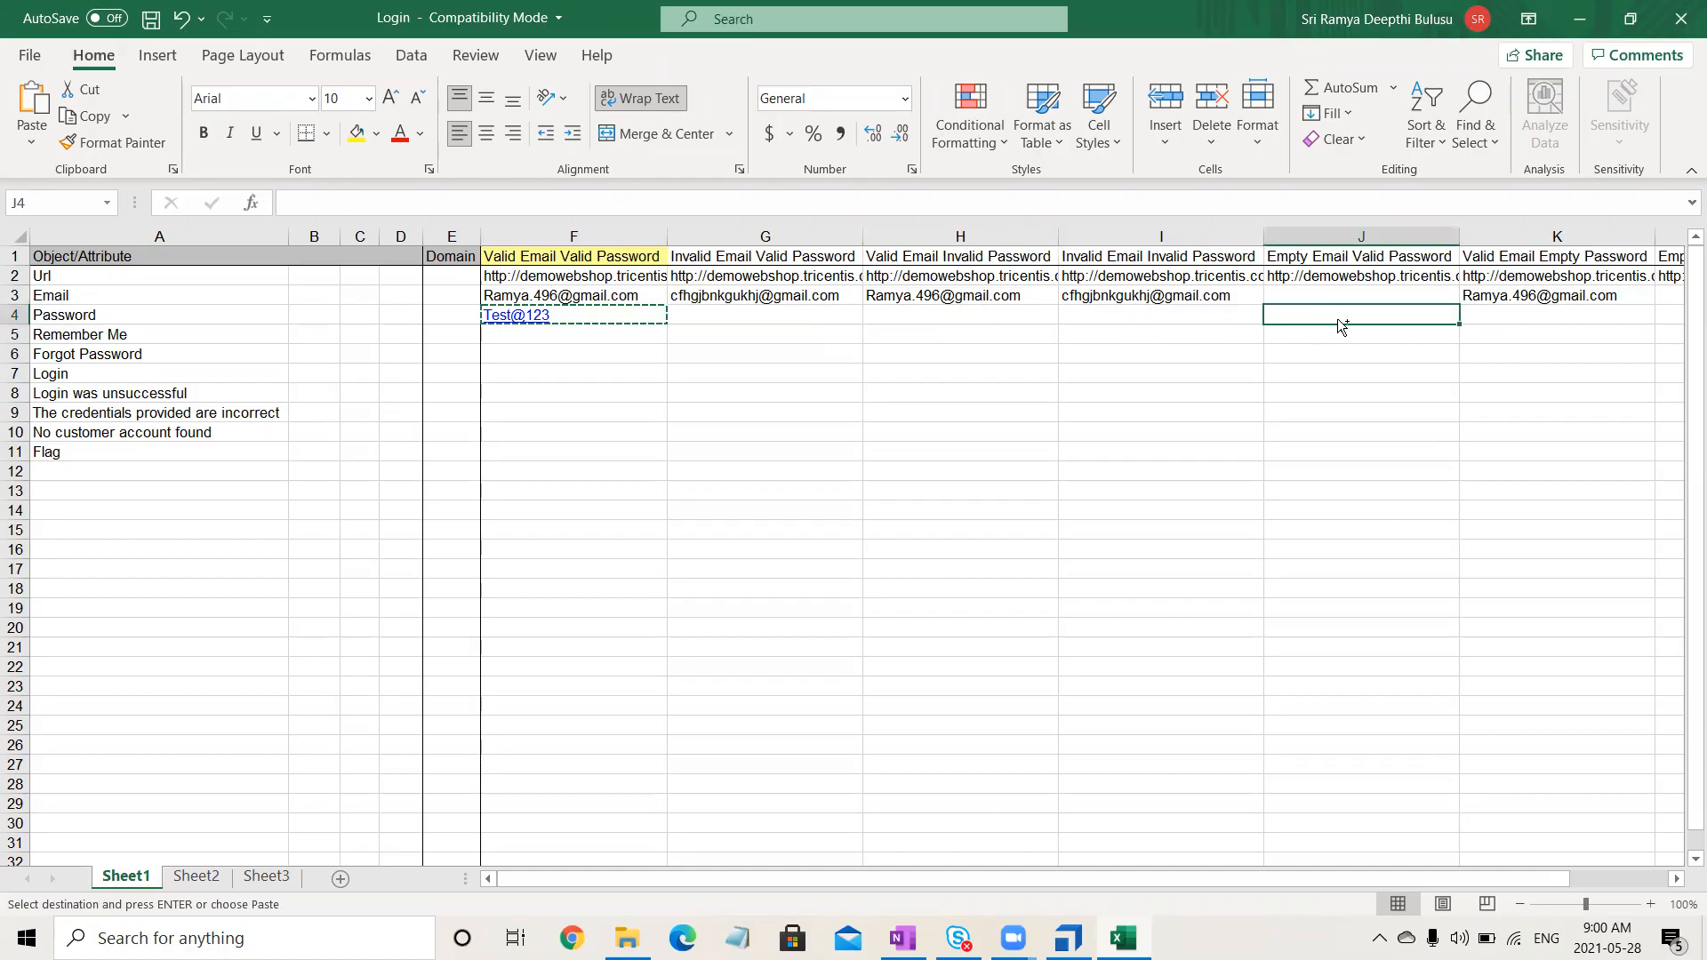
key("ctrl+v")
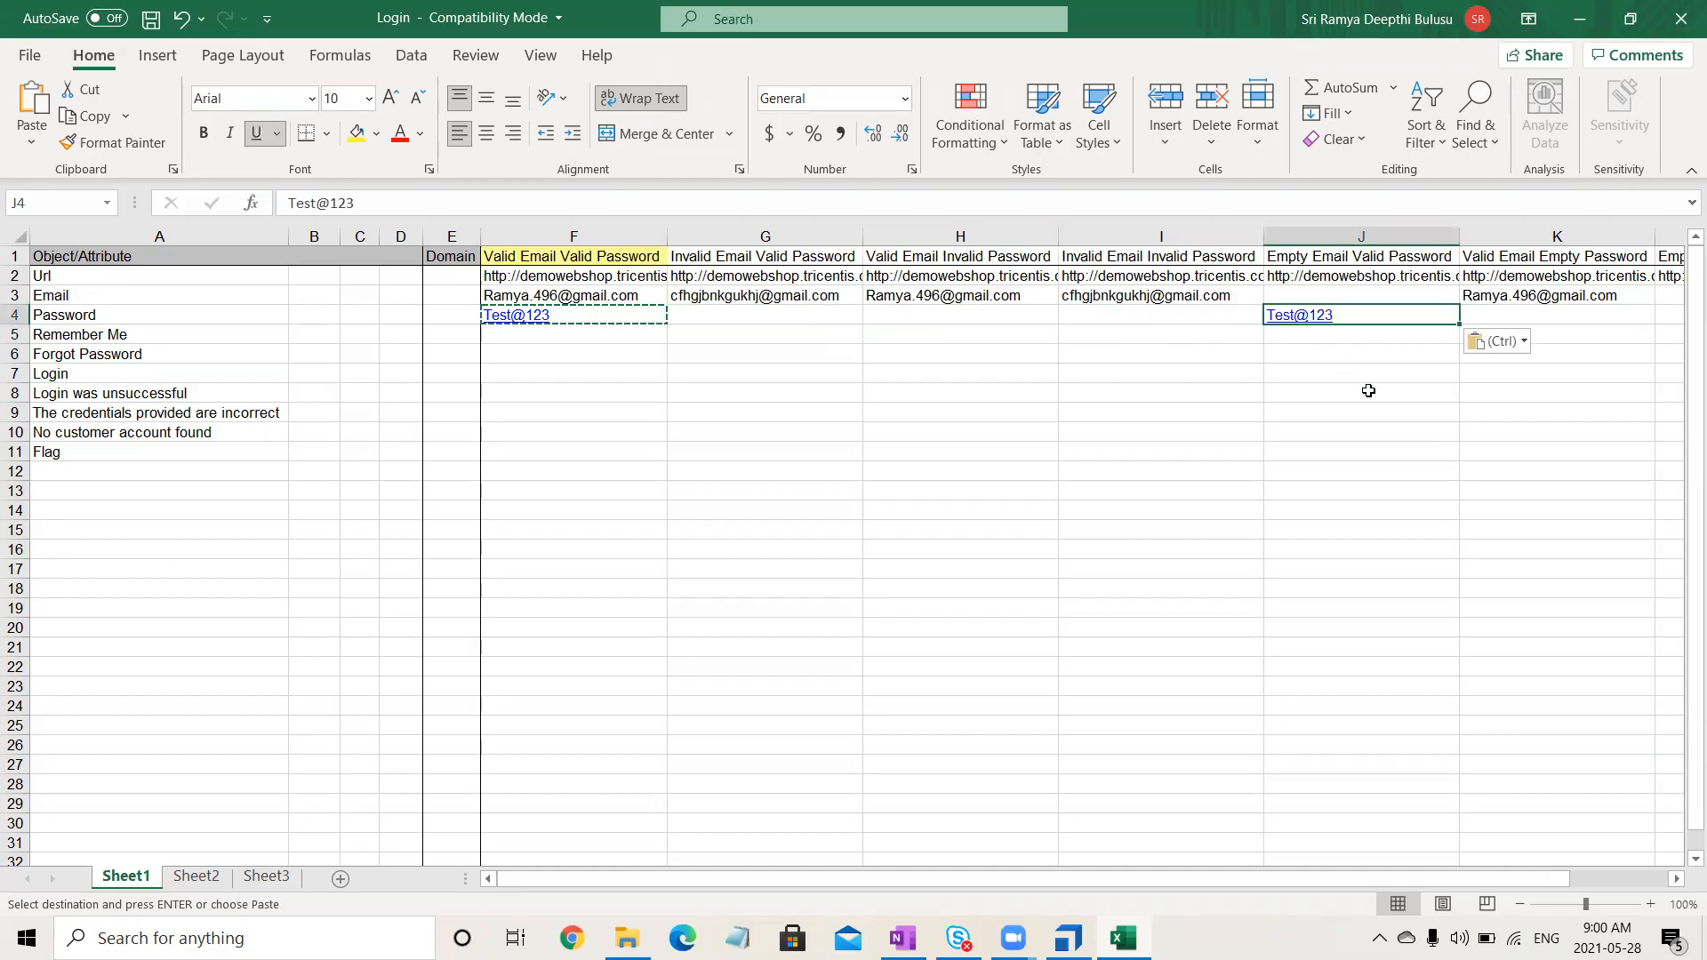
- Type an invalid password in G4 and copy it into H4 and I4
left_click(785, 312)
type("fdgcvhbjnkml,yg")
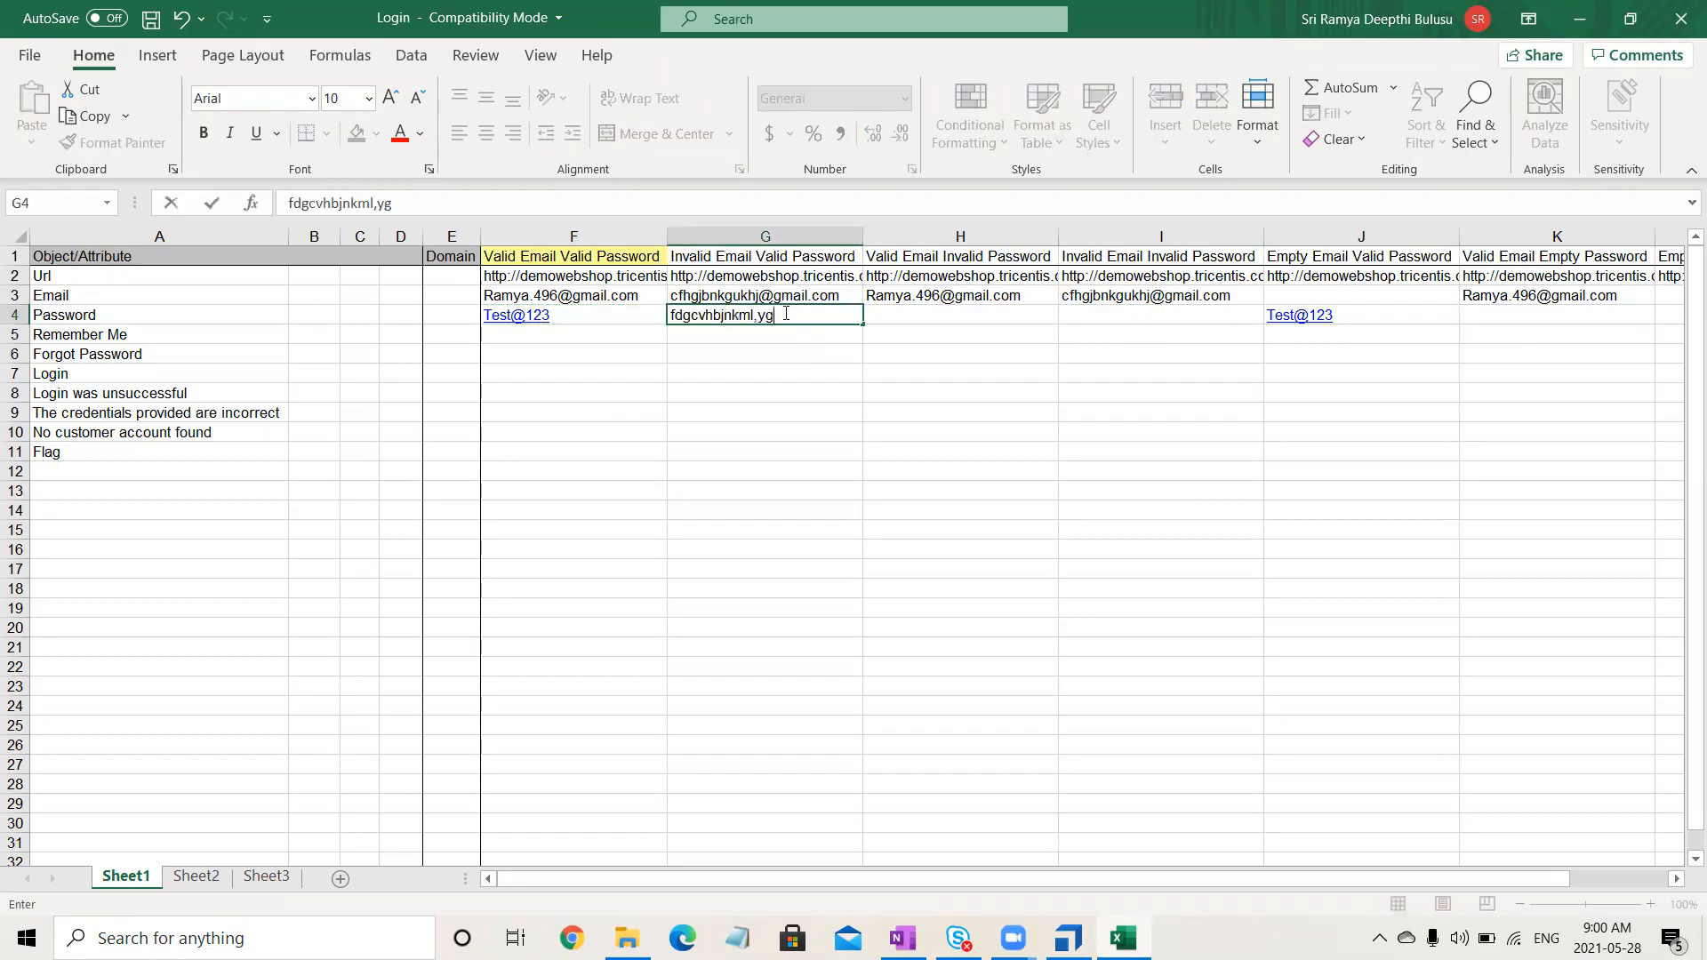
type("vfghhjbn")
left_click(822, 460)
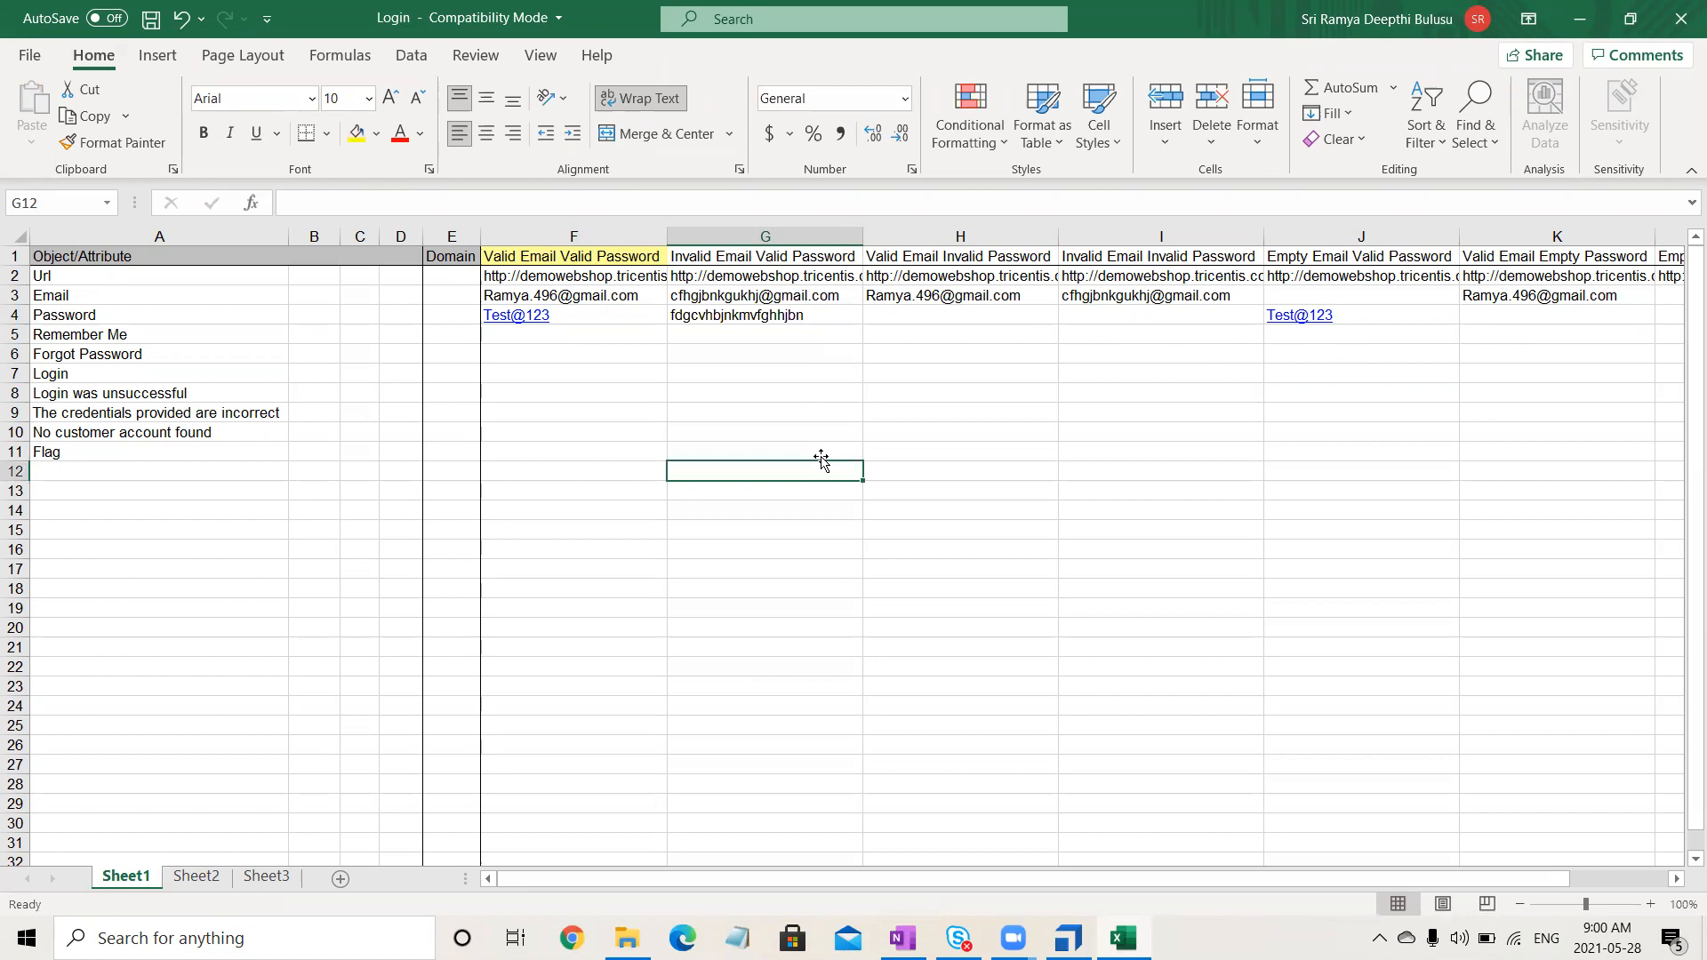
left_click(821, 318)
key("ctrl+c")
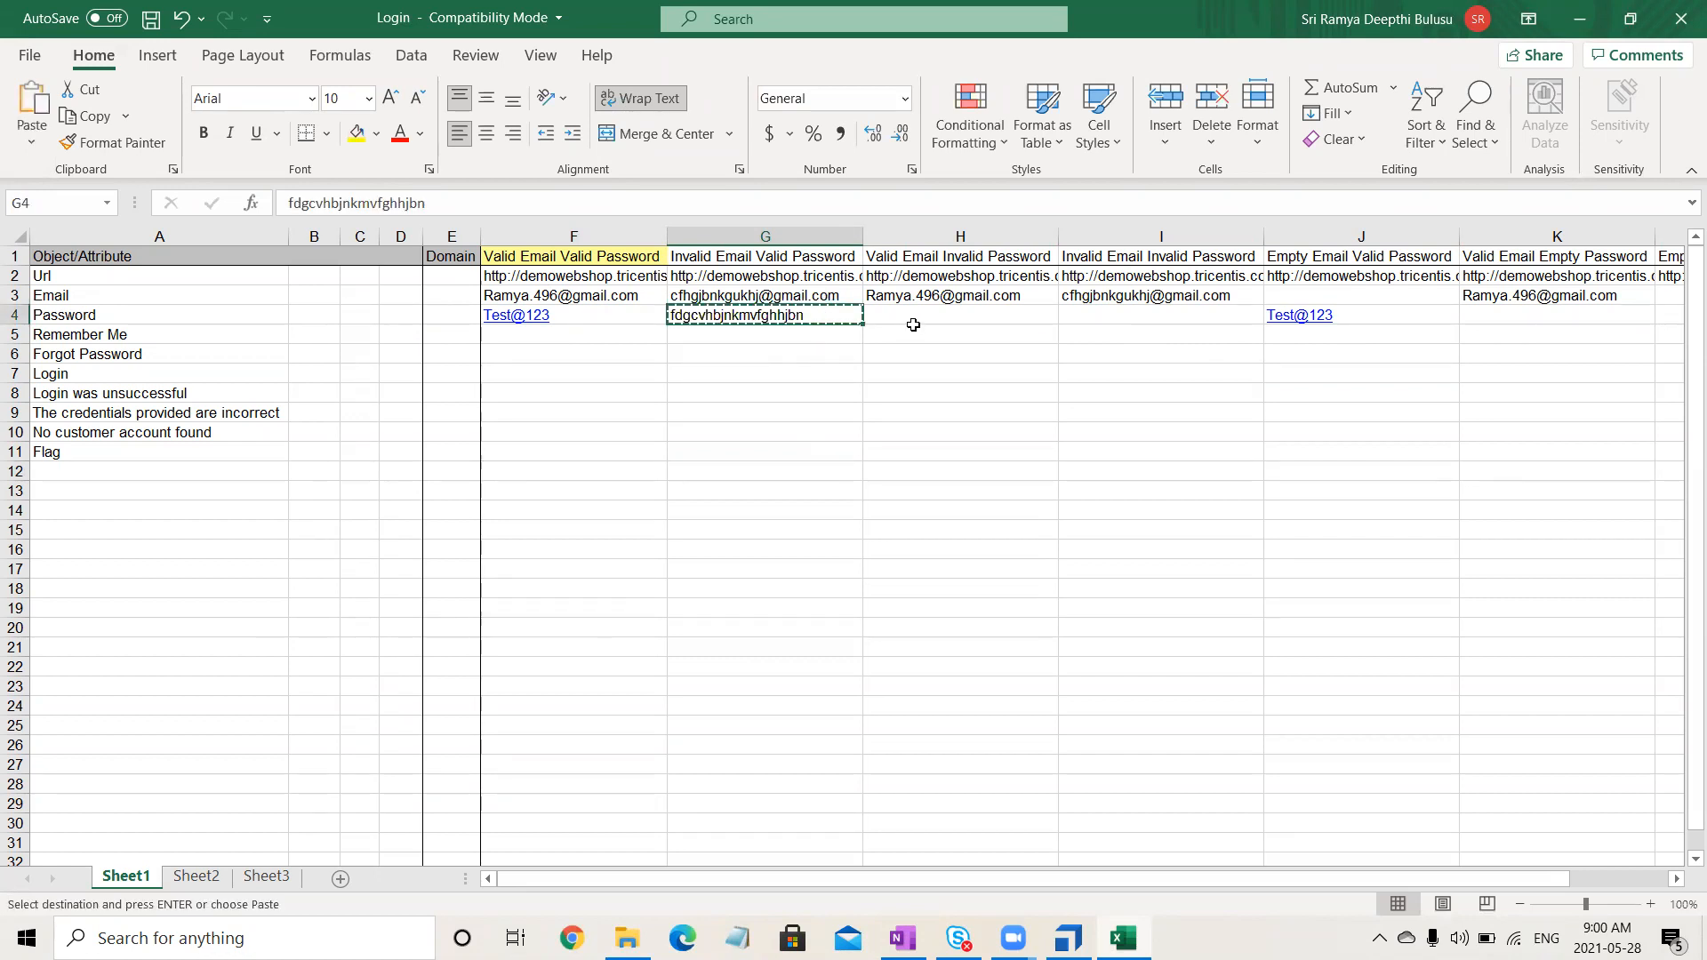
left_click(933, 315)
key("ctrl+v")
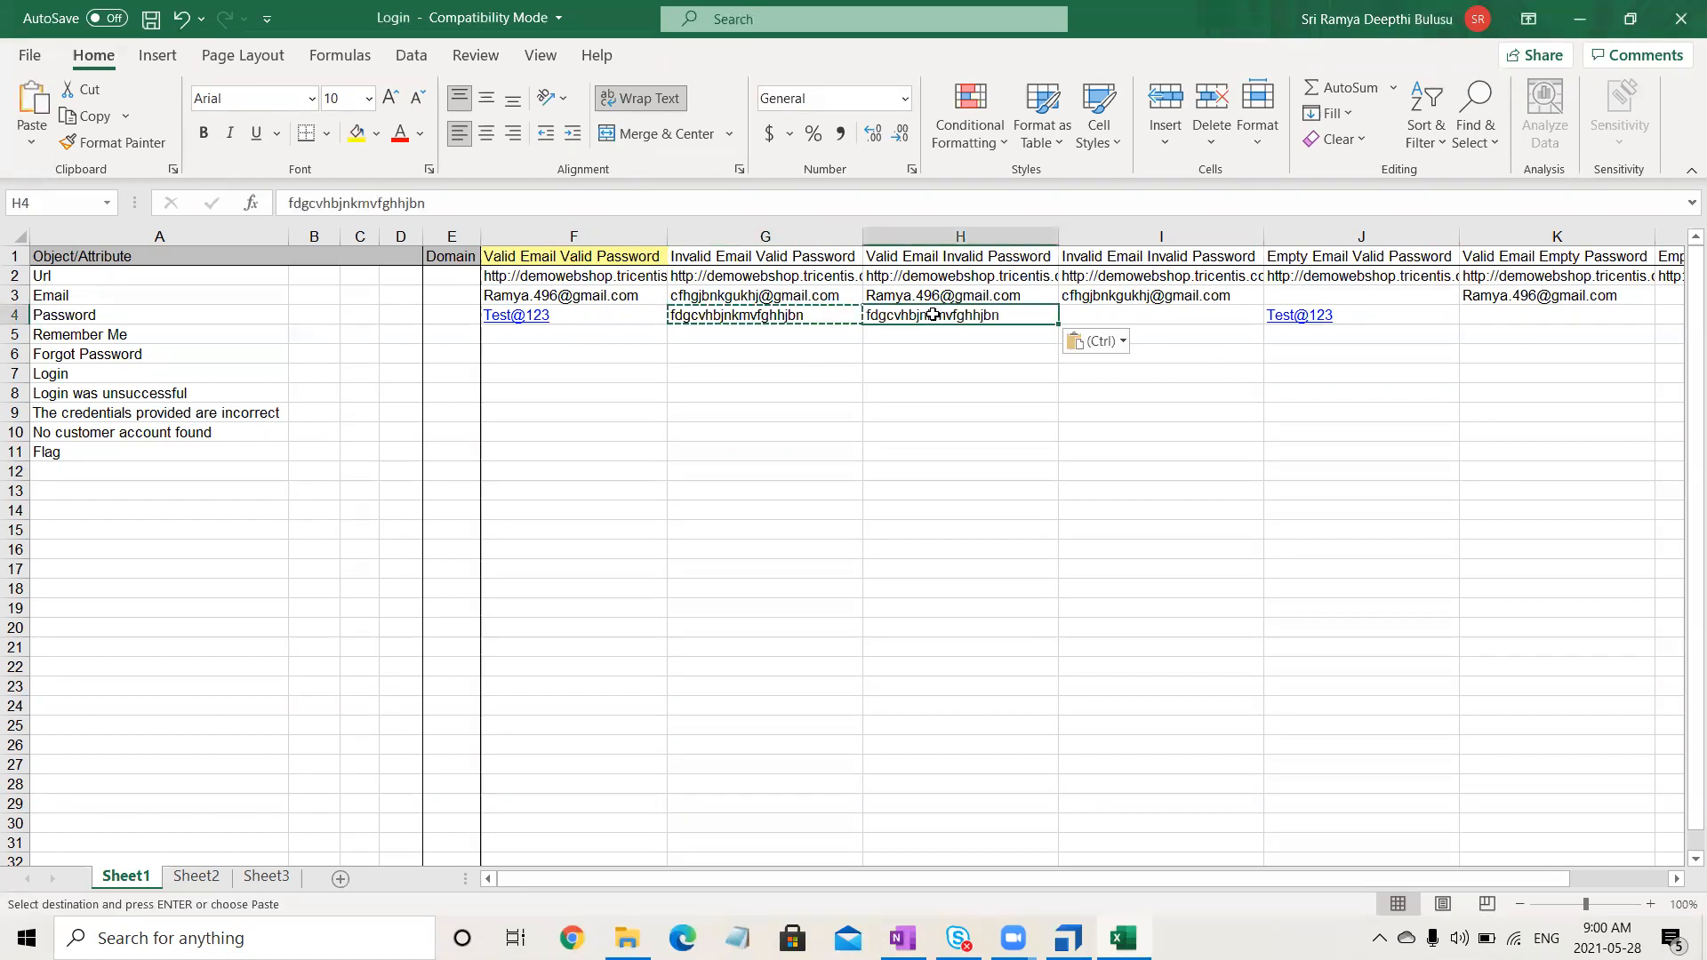
key("ctrl")
left_click(1200, 318)
left_click(1197, 317)
key("ctrl+v")
left_click(1142, 451)
- Remove hyperlinks from F4:J4 and replace G4 with the valid password from F4
left_click_drag(595, 322, 1389, 327)
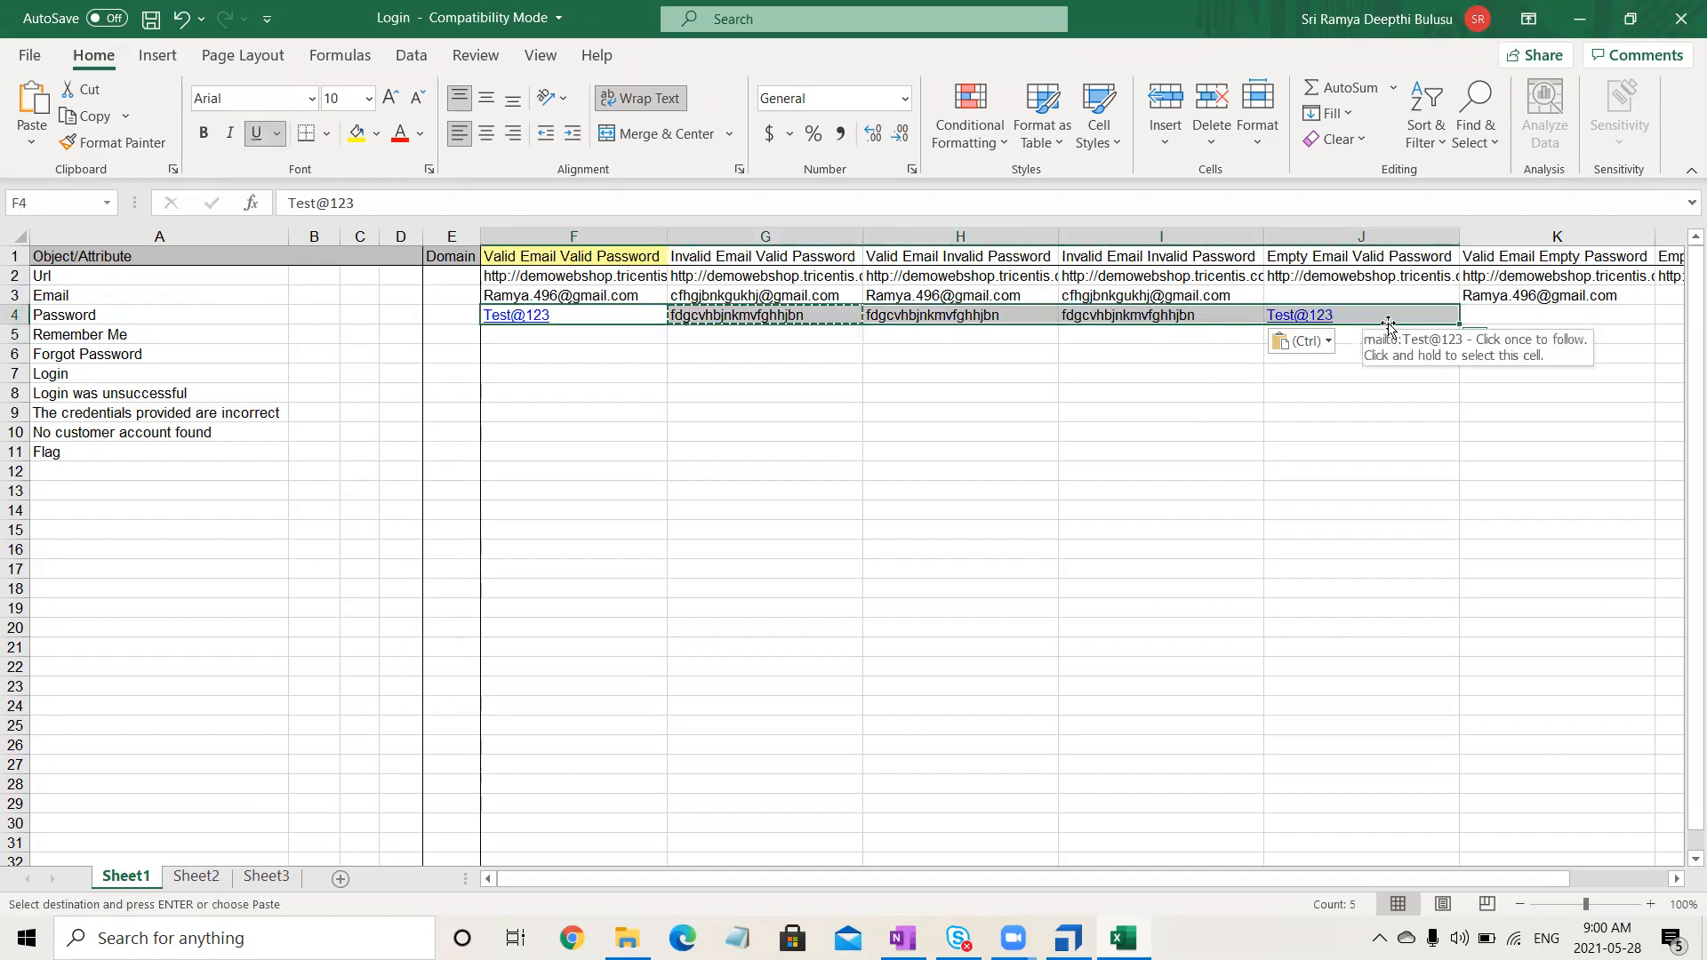
right_click(1392, 322)
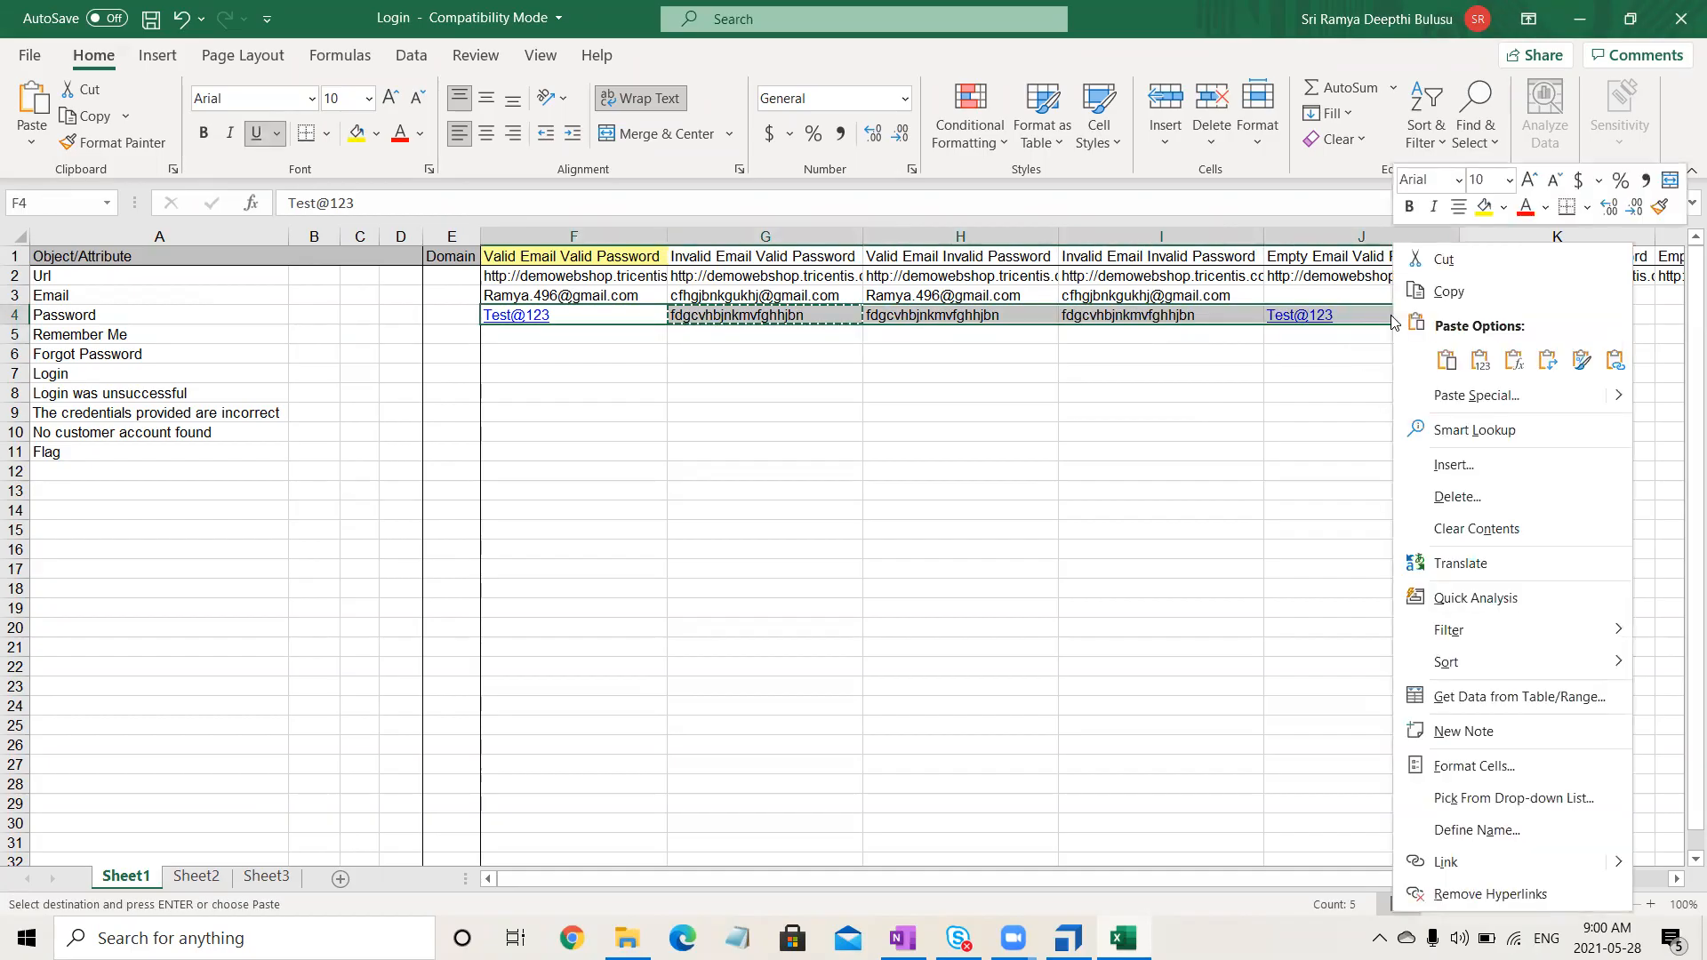
left_click(1481, 896)
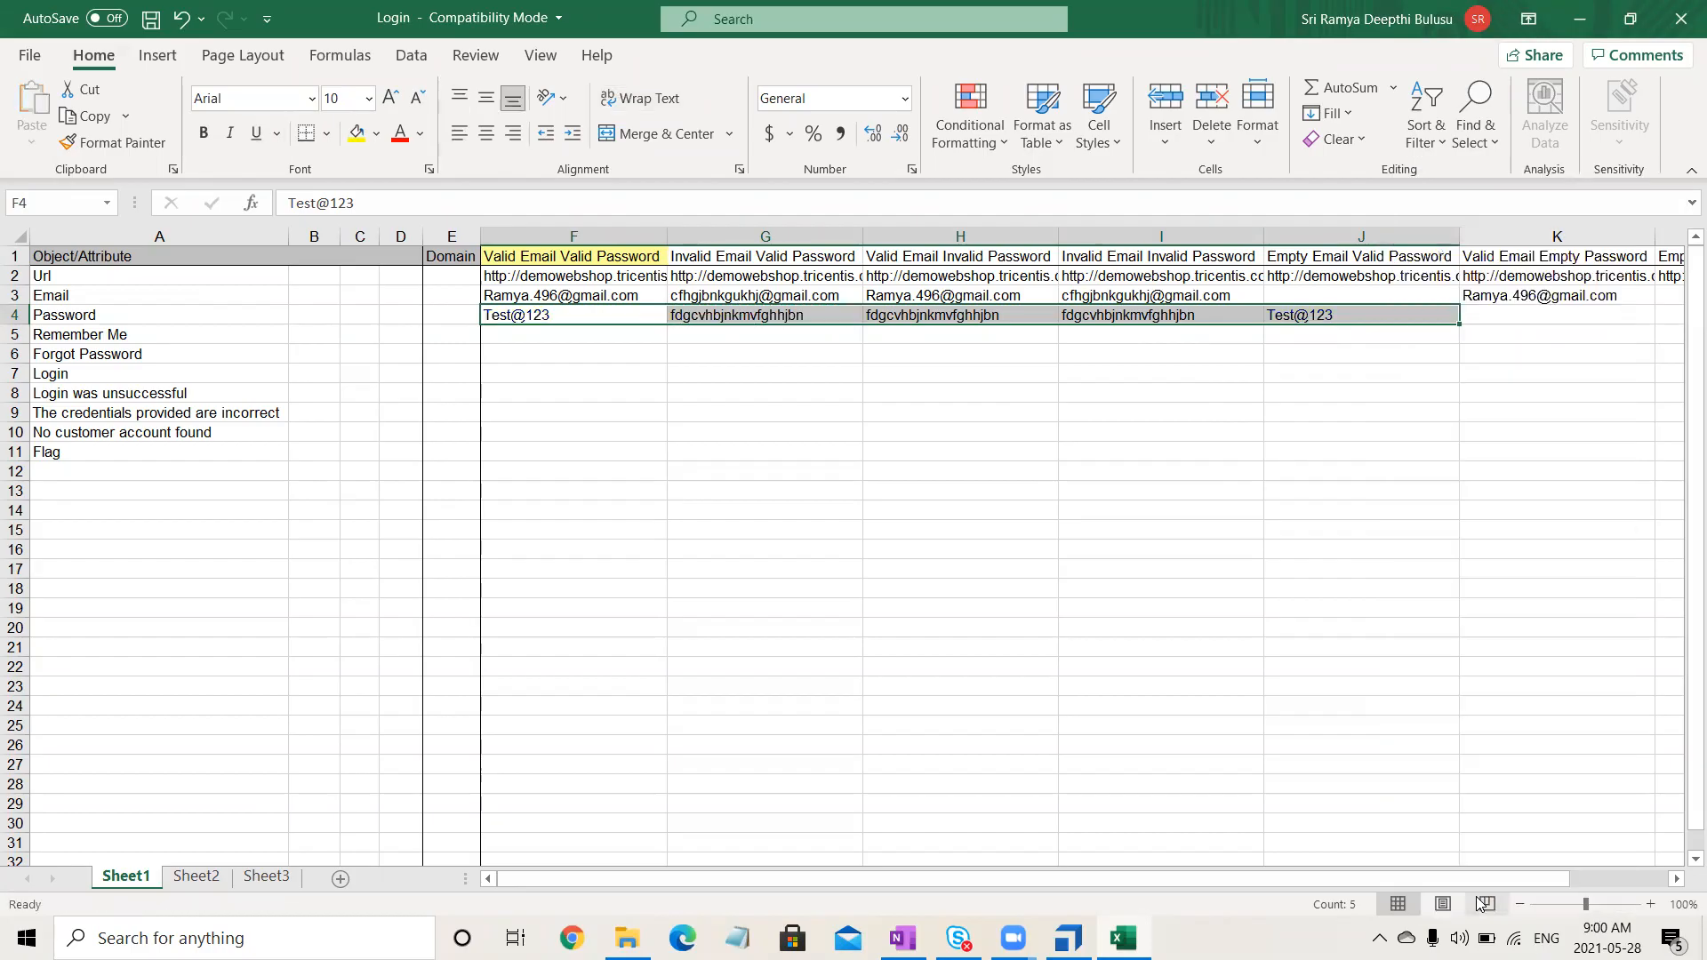
left_click(930, 480)
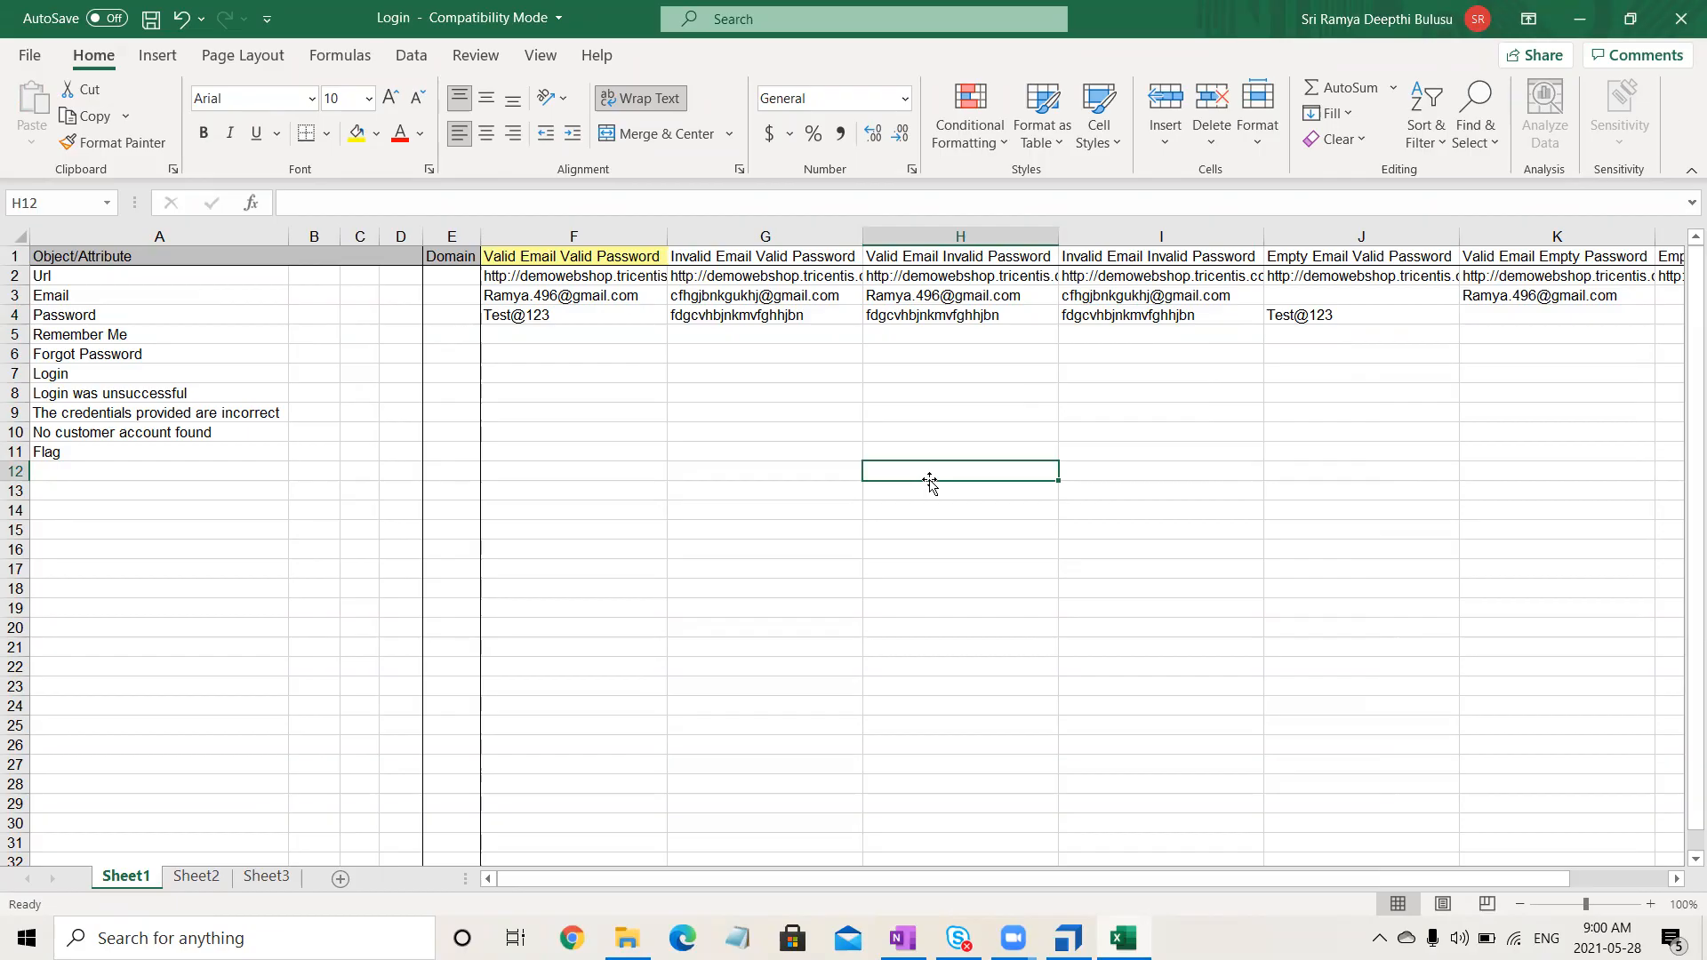
left_click(616, 315)
key("ctrl+c")
left_click(739, 318)
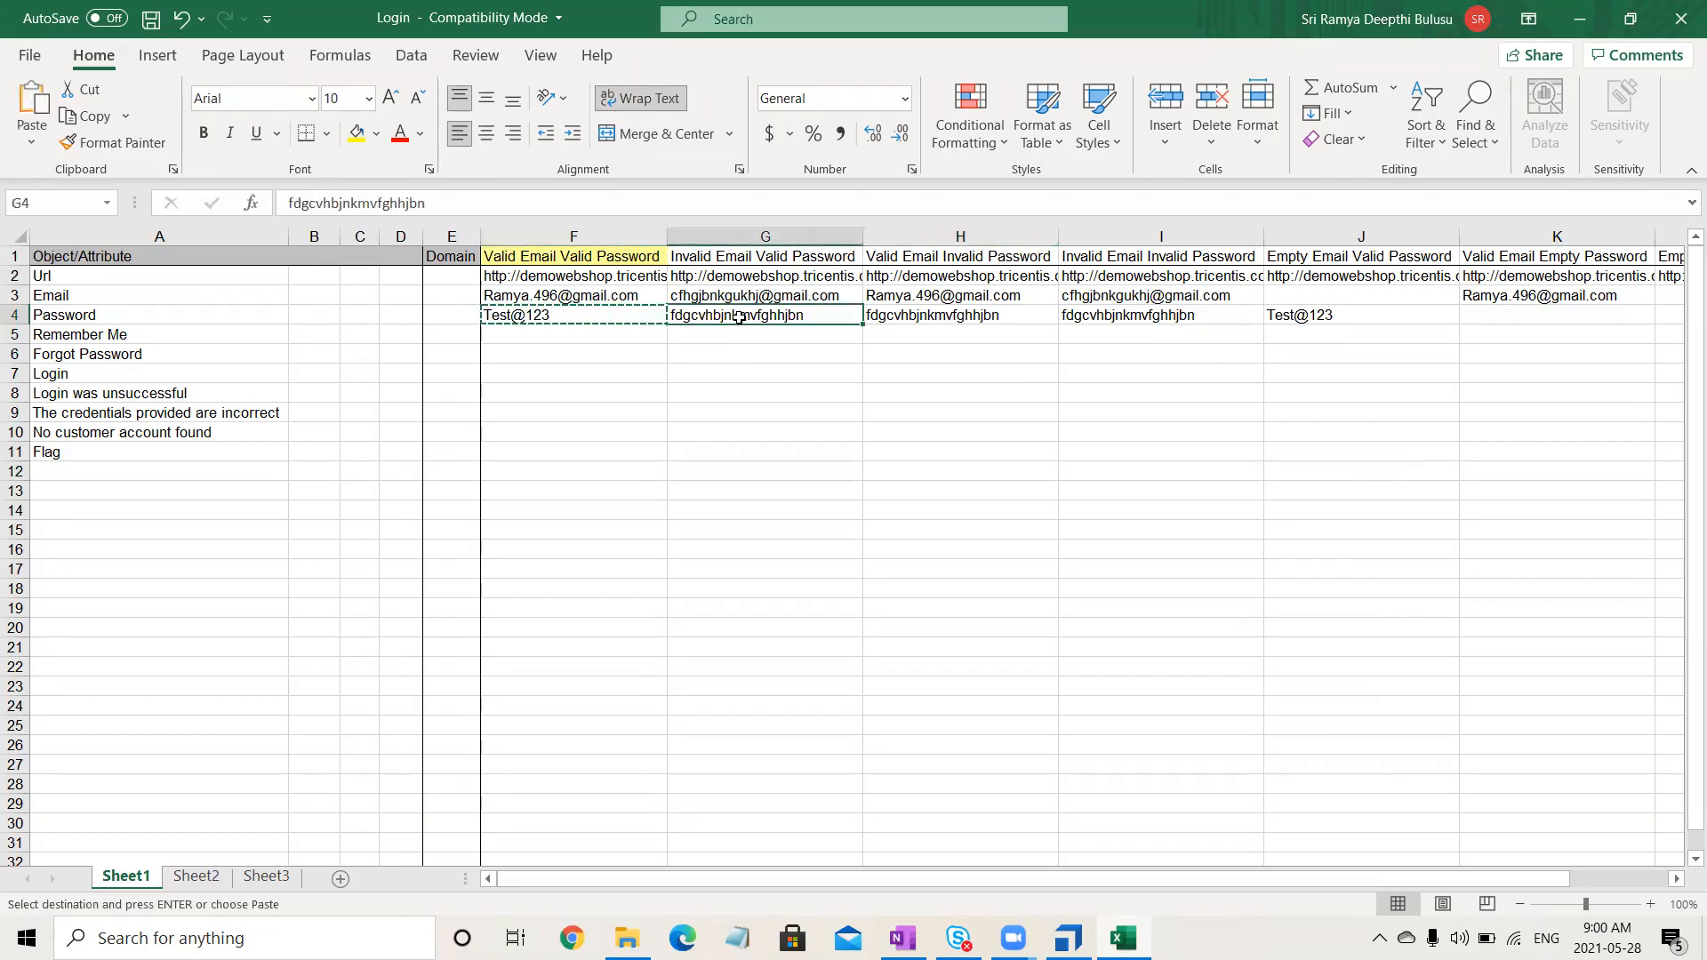
key("ctrl+v")
left_click(781, 435)
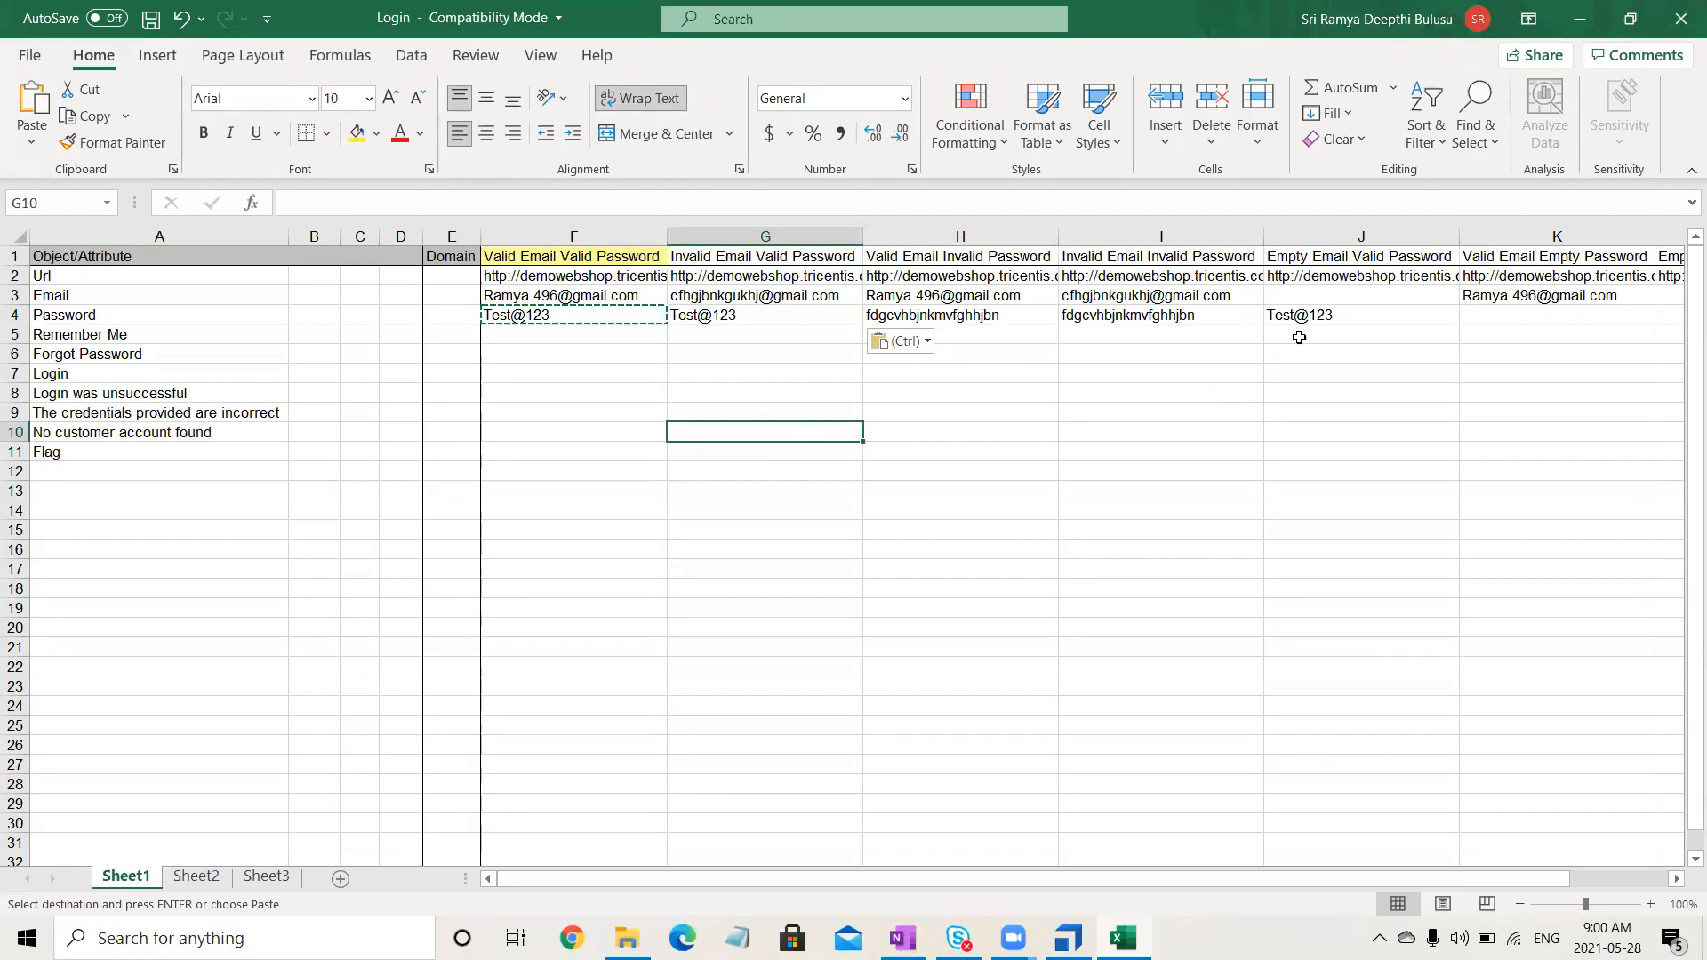
left_click_drag(1538, 880, 1599, 892)
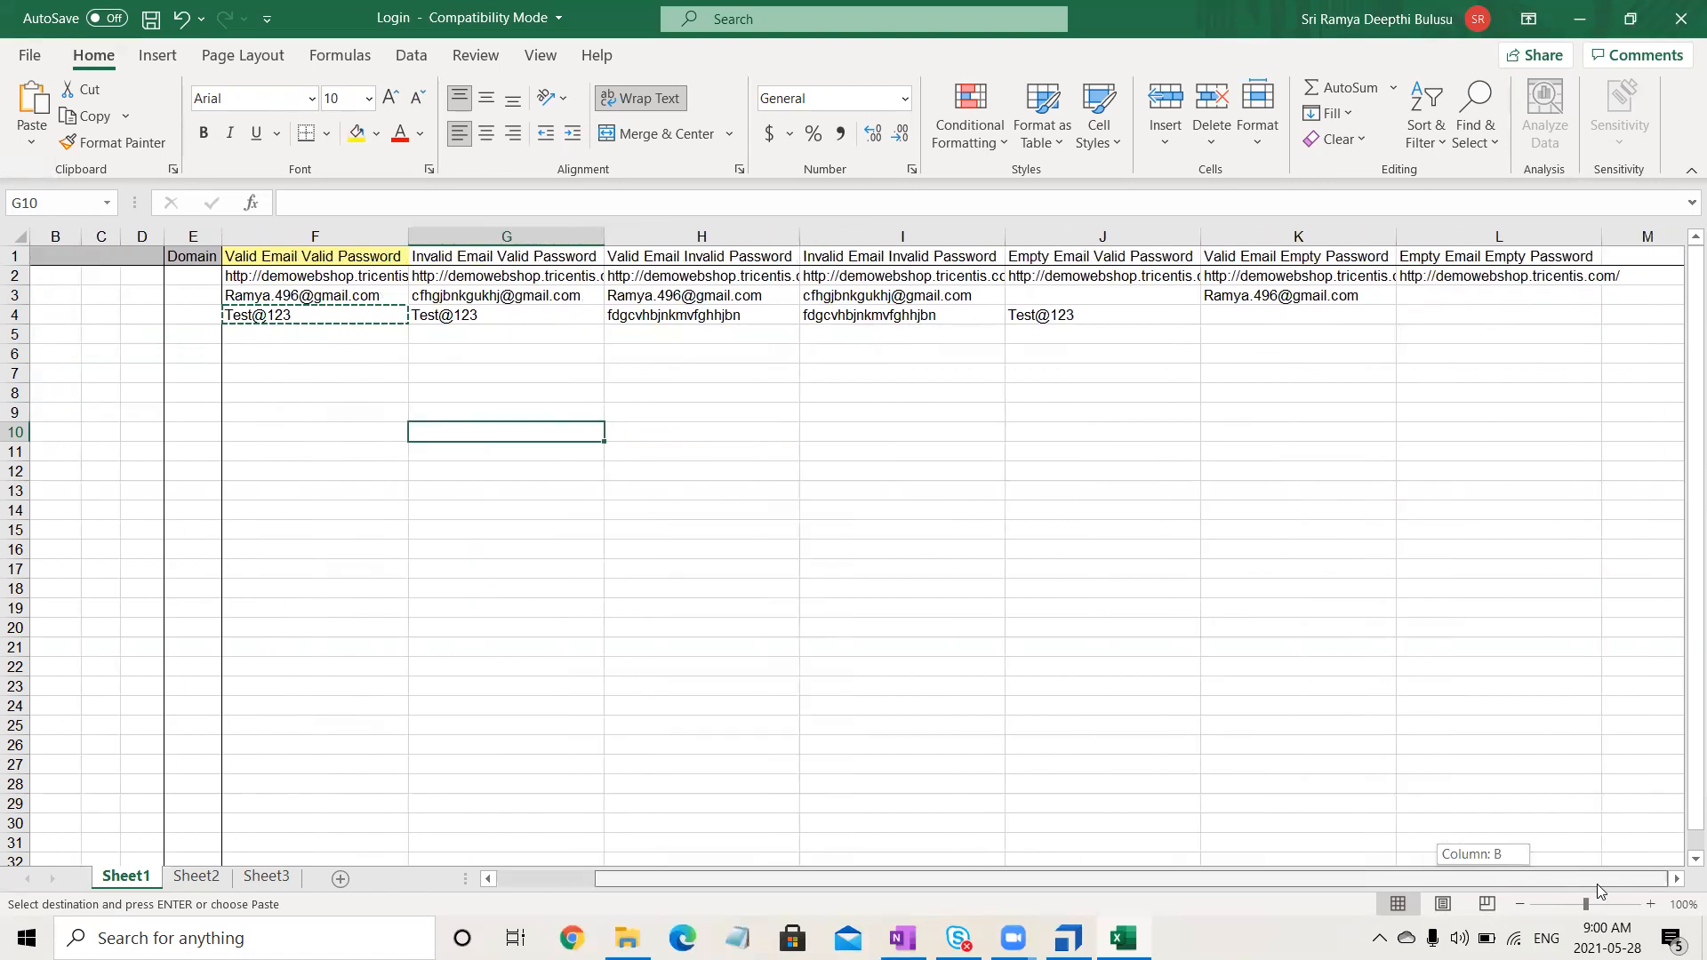
left_click_drag(1600, 891, 1507, 899)
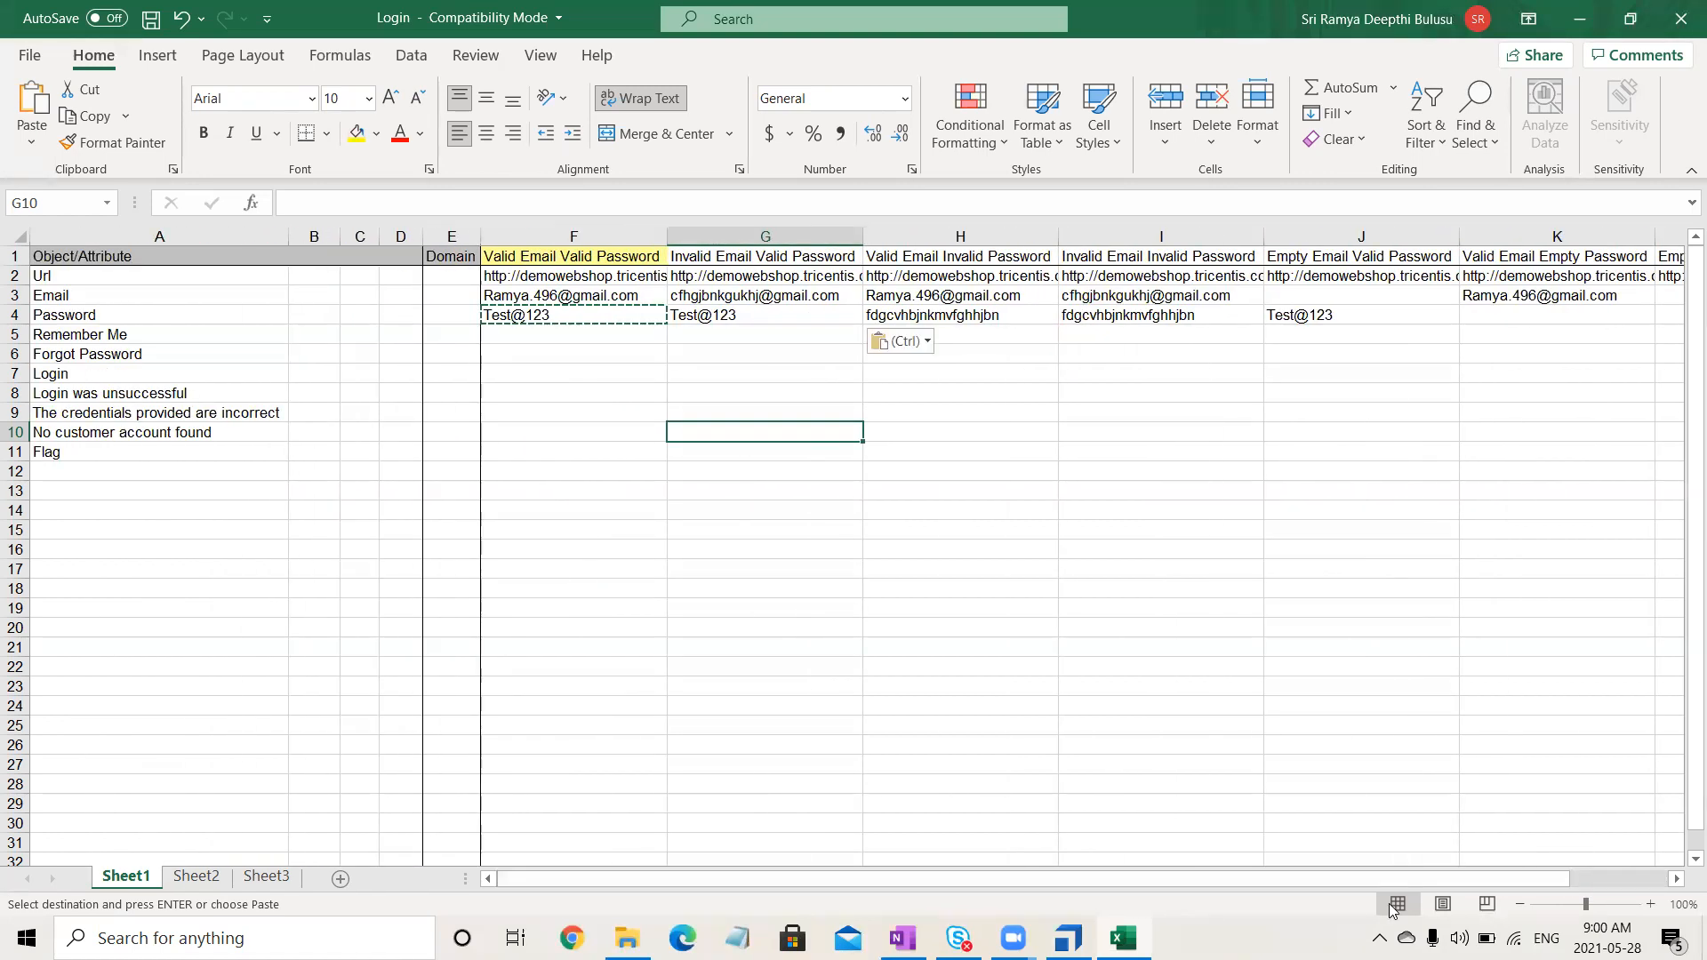
- Enter {Click} in F7 and copy it into G7 through L7
left_click(534, 352)
left_click(536, 373)
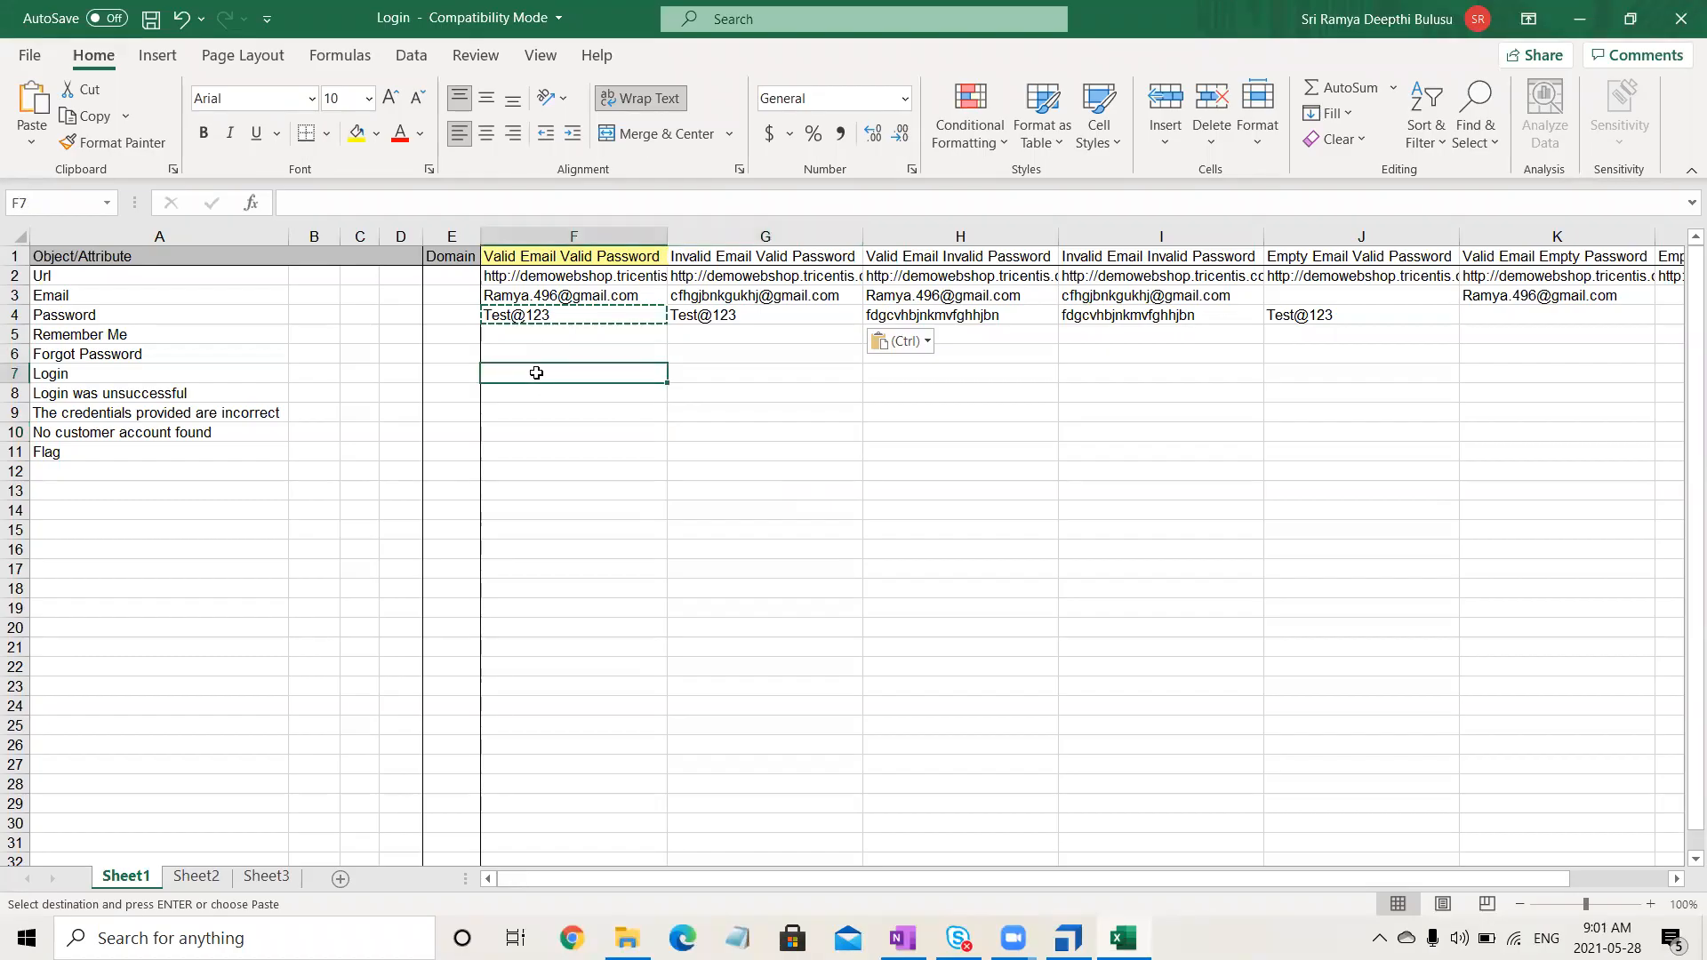
type("{Click")
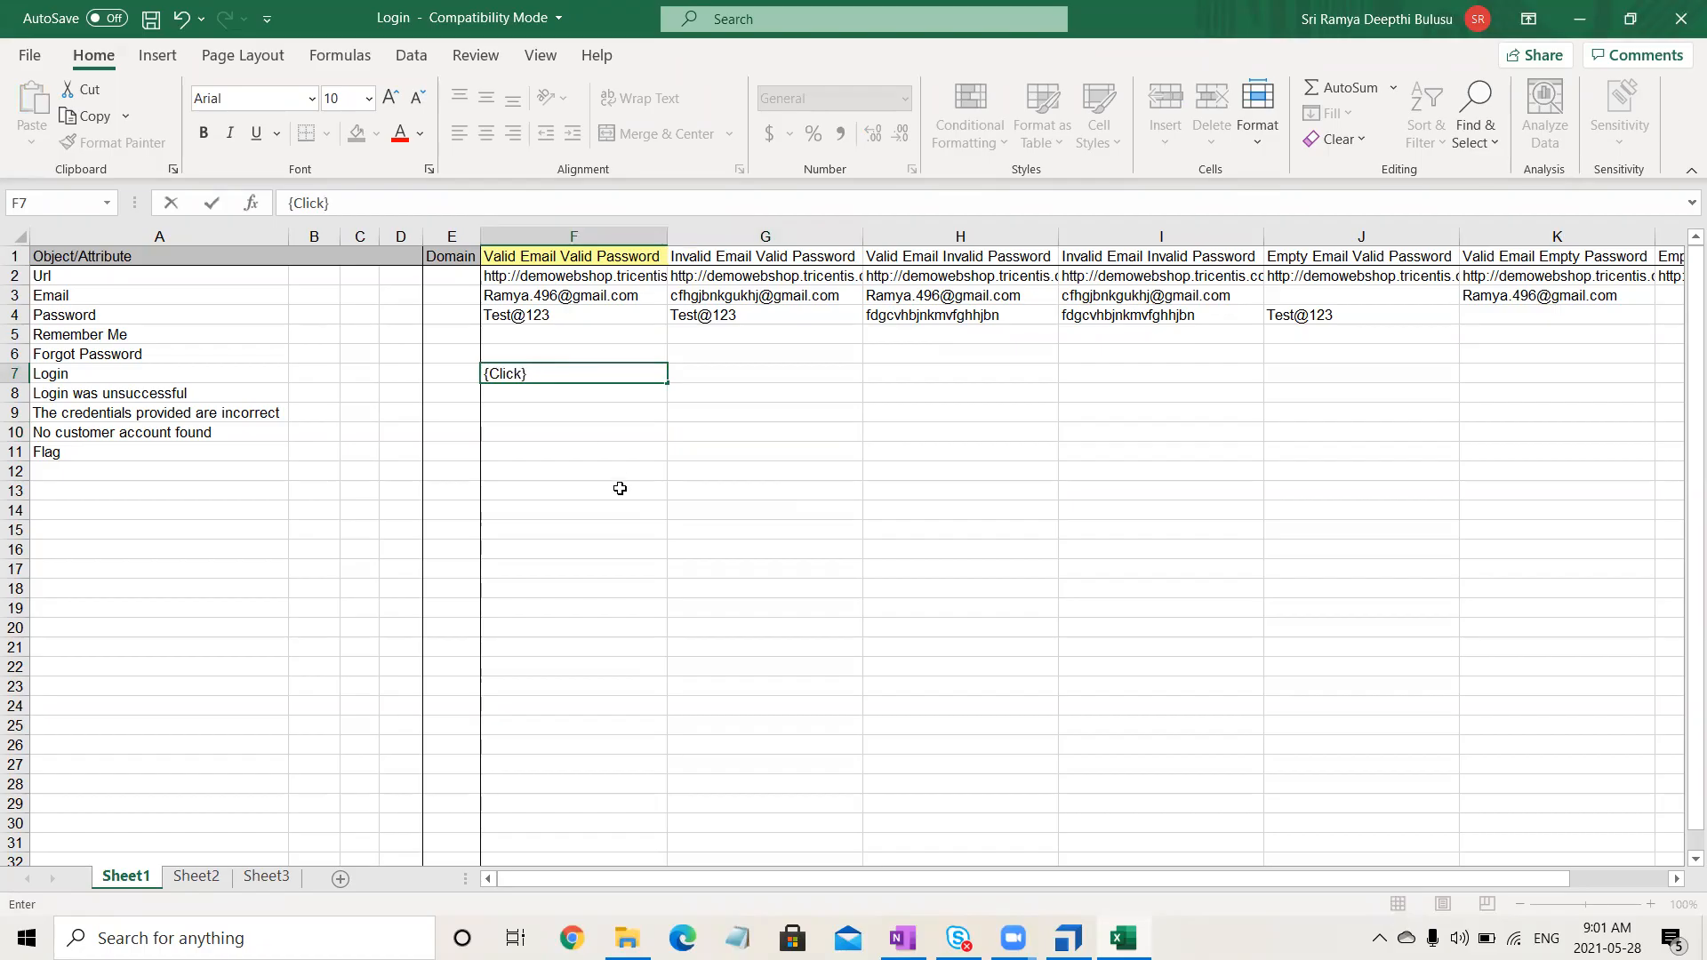
left_click(620, 488)
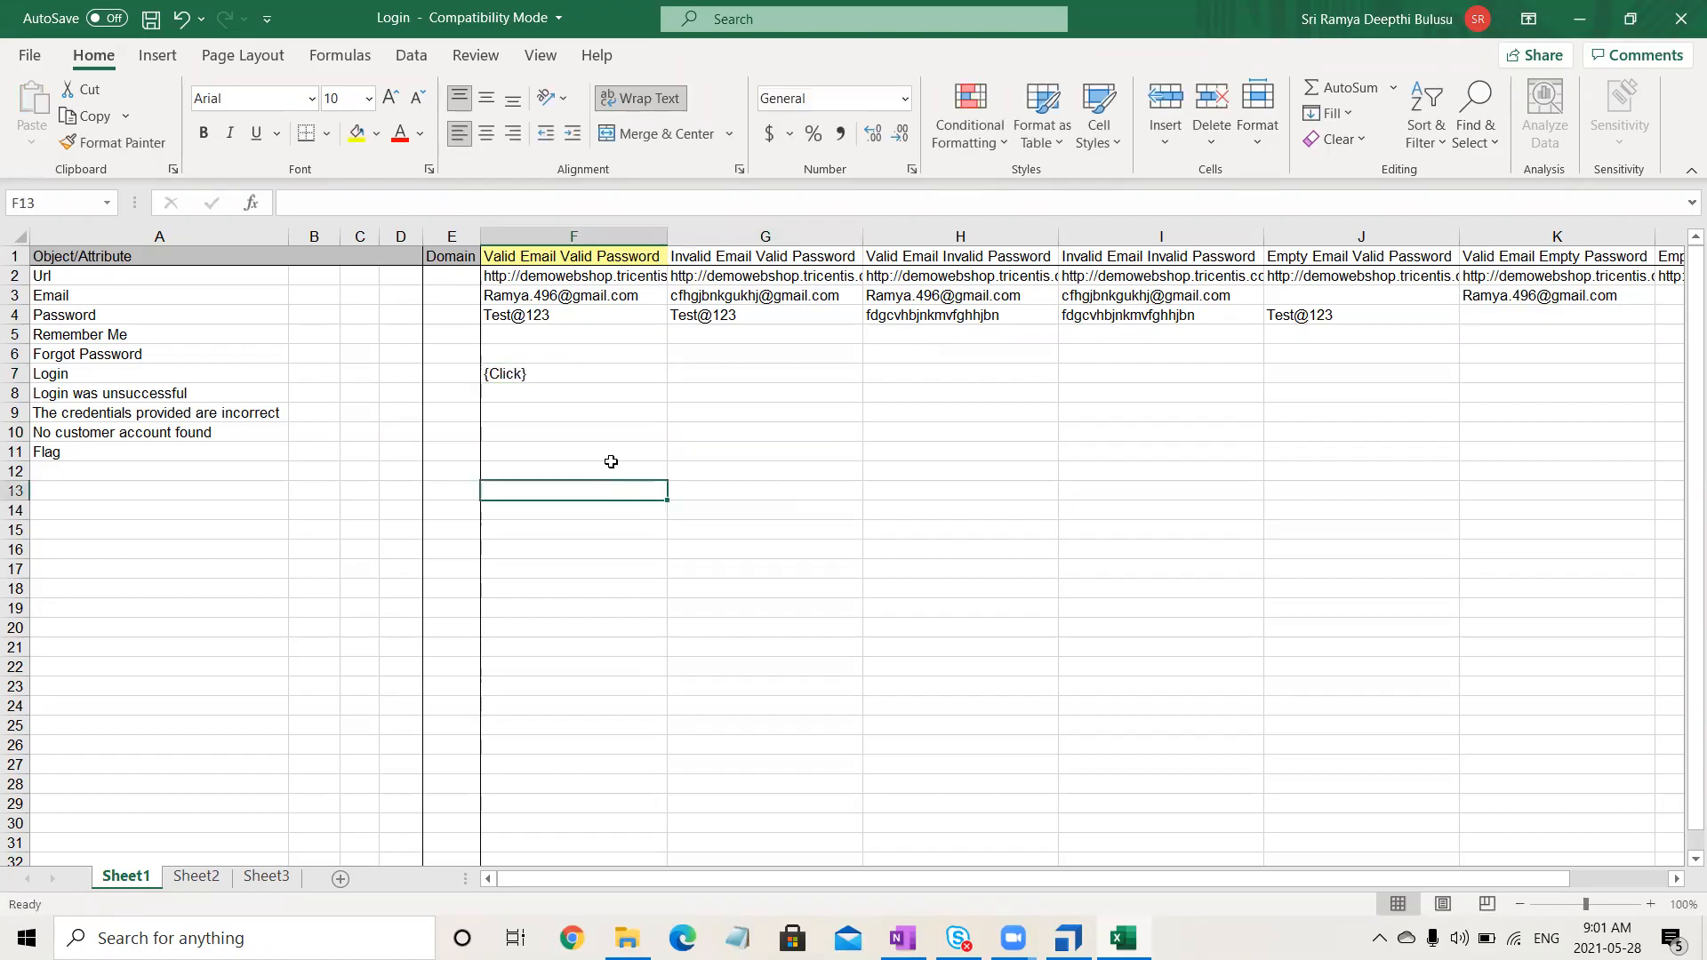
left_click(578, 369)
key("ctrl+c")
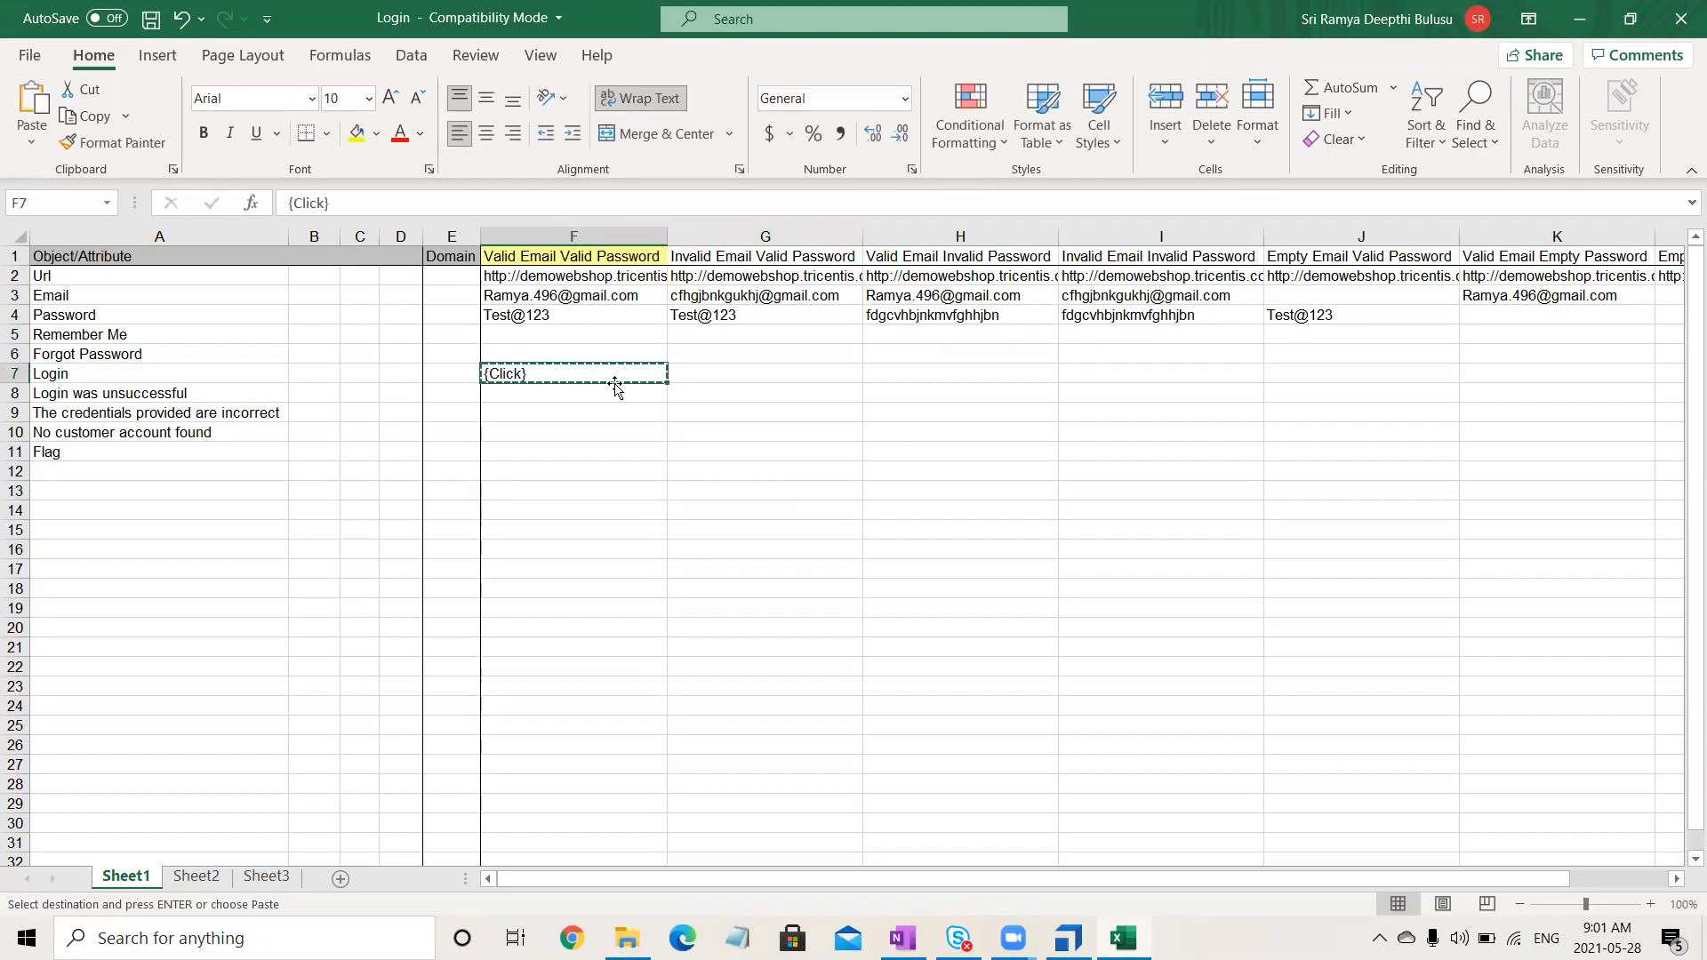
left_click_drag(709, 373, 1429, 373)
key("ctrl+v")
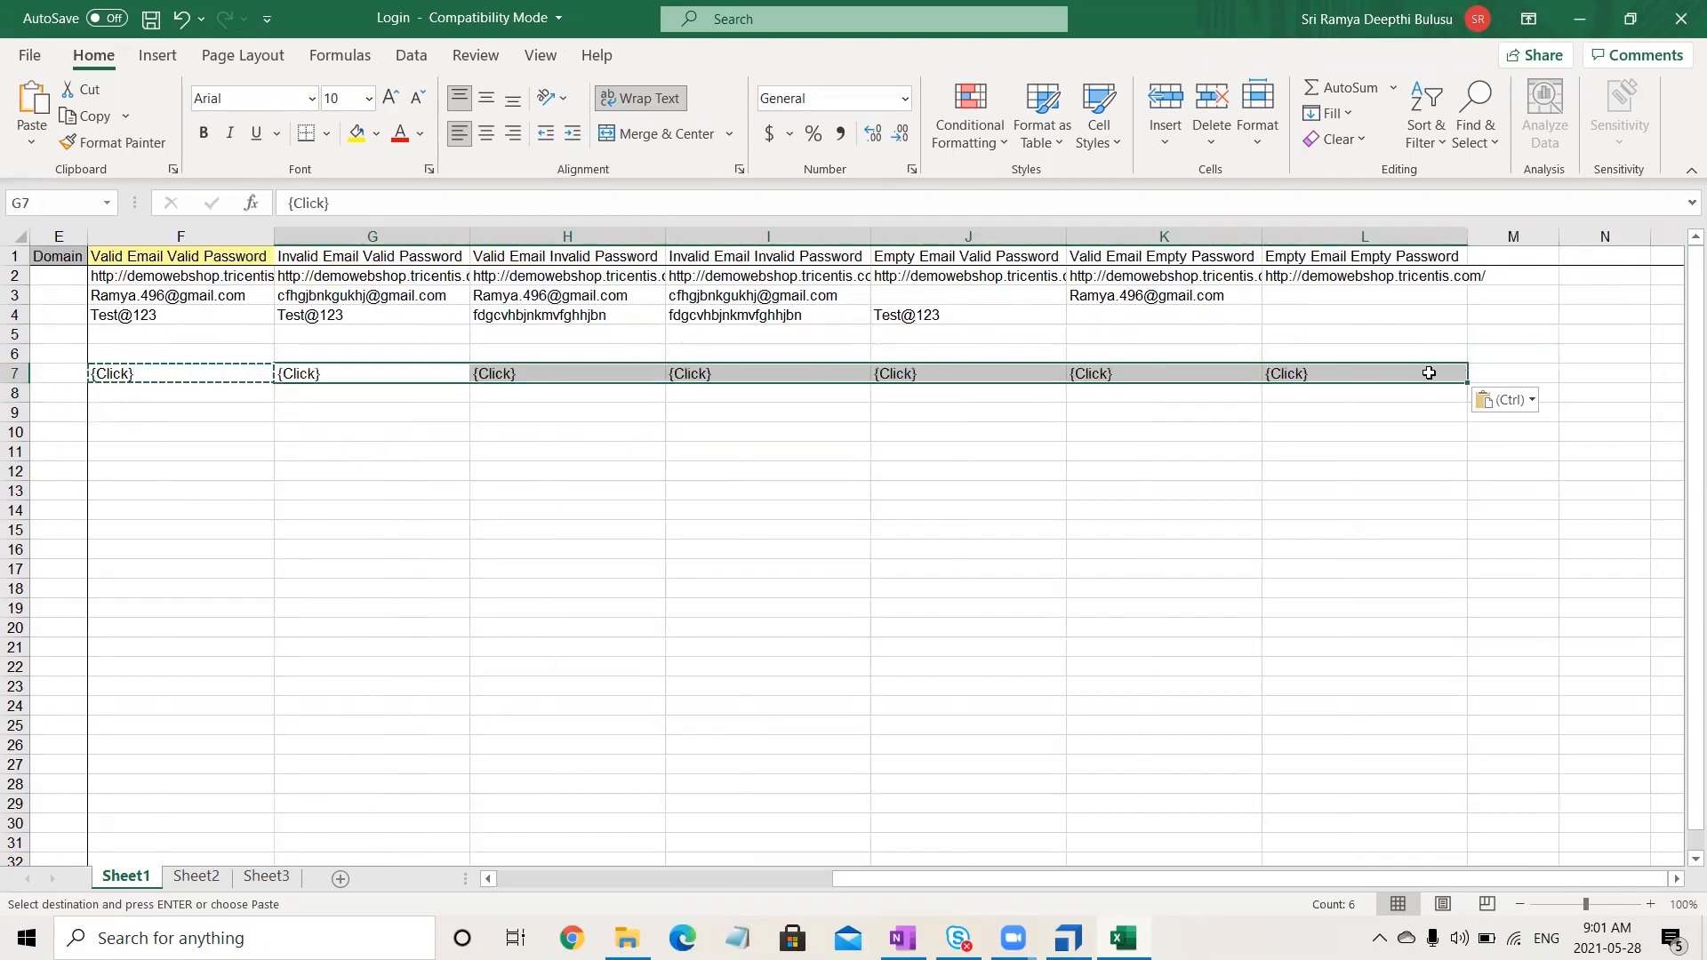
left_click(736, 572)
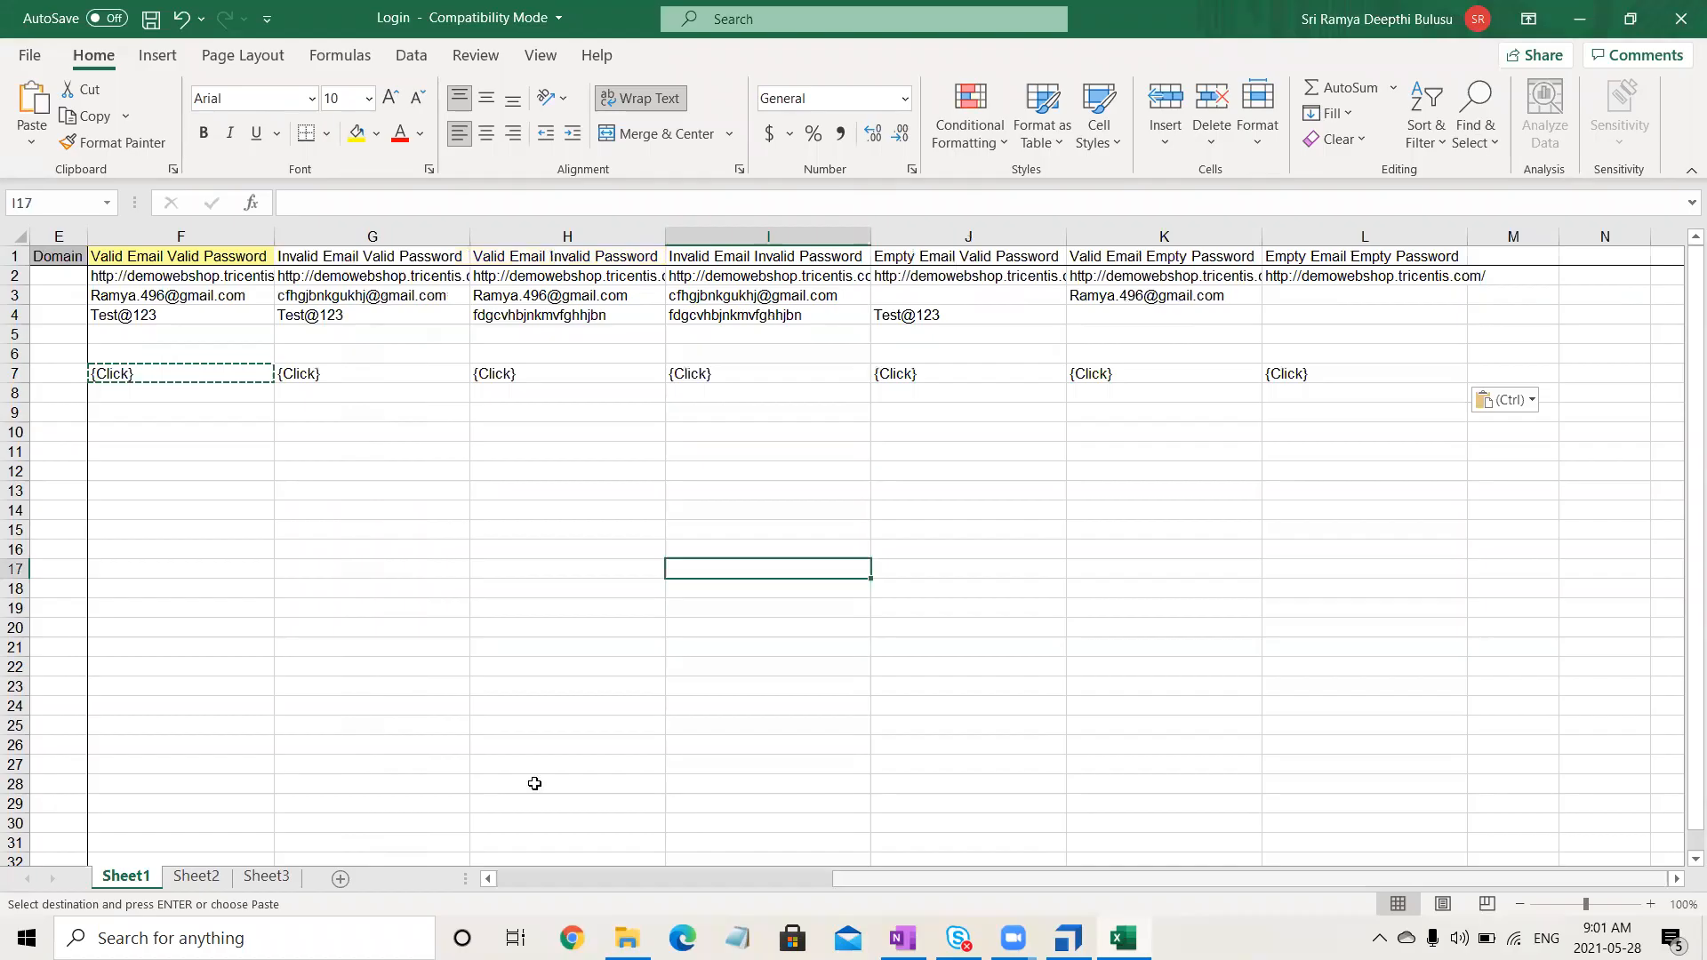
- Enter TRUE in F8, copy it, then clear F8 for the valid login case
left_click(536, 877)
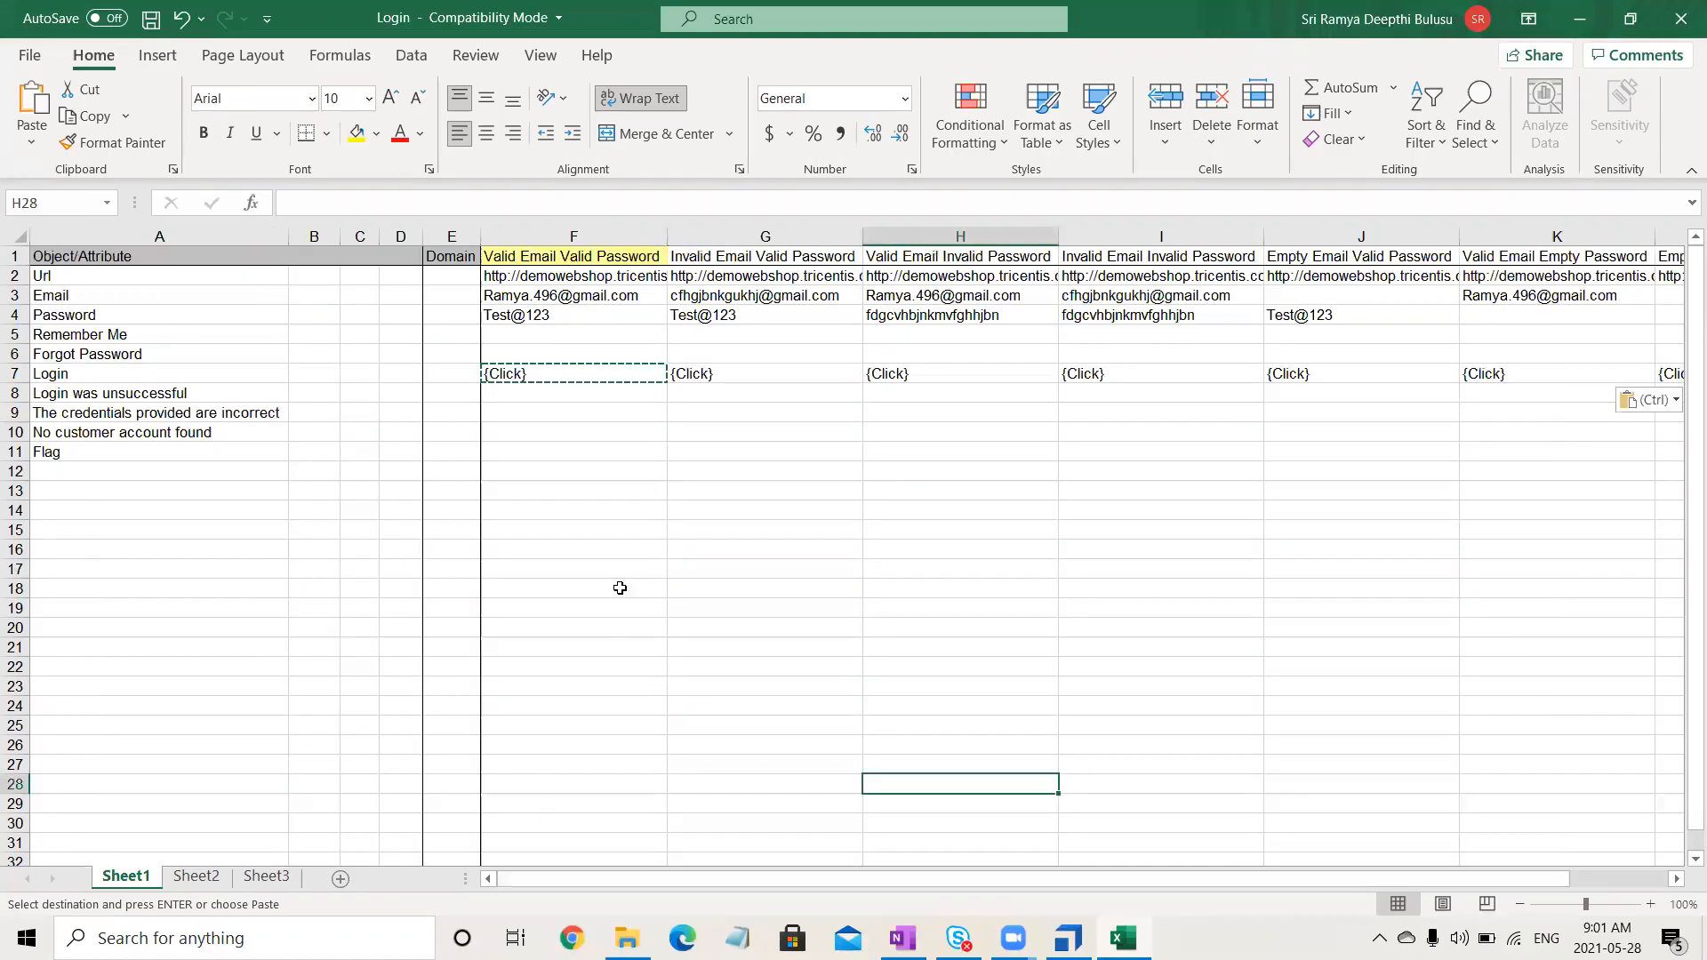
left_click(584, 400)
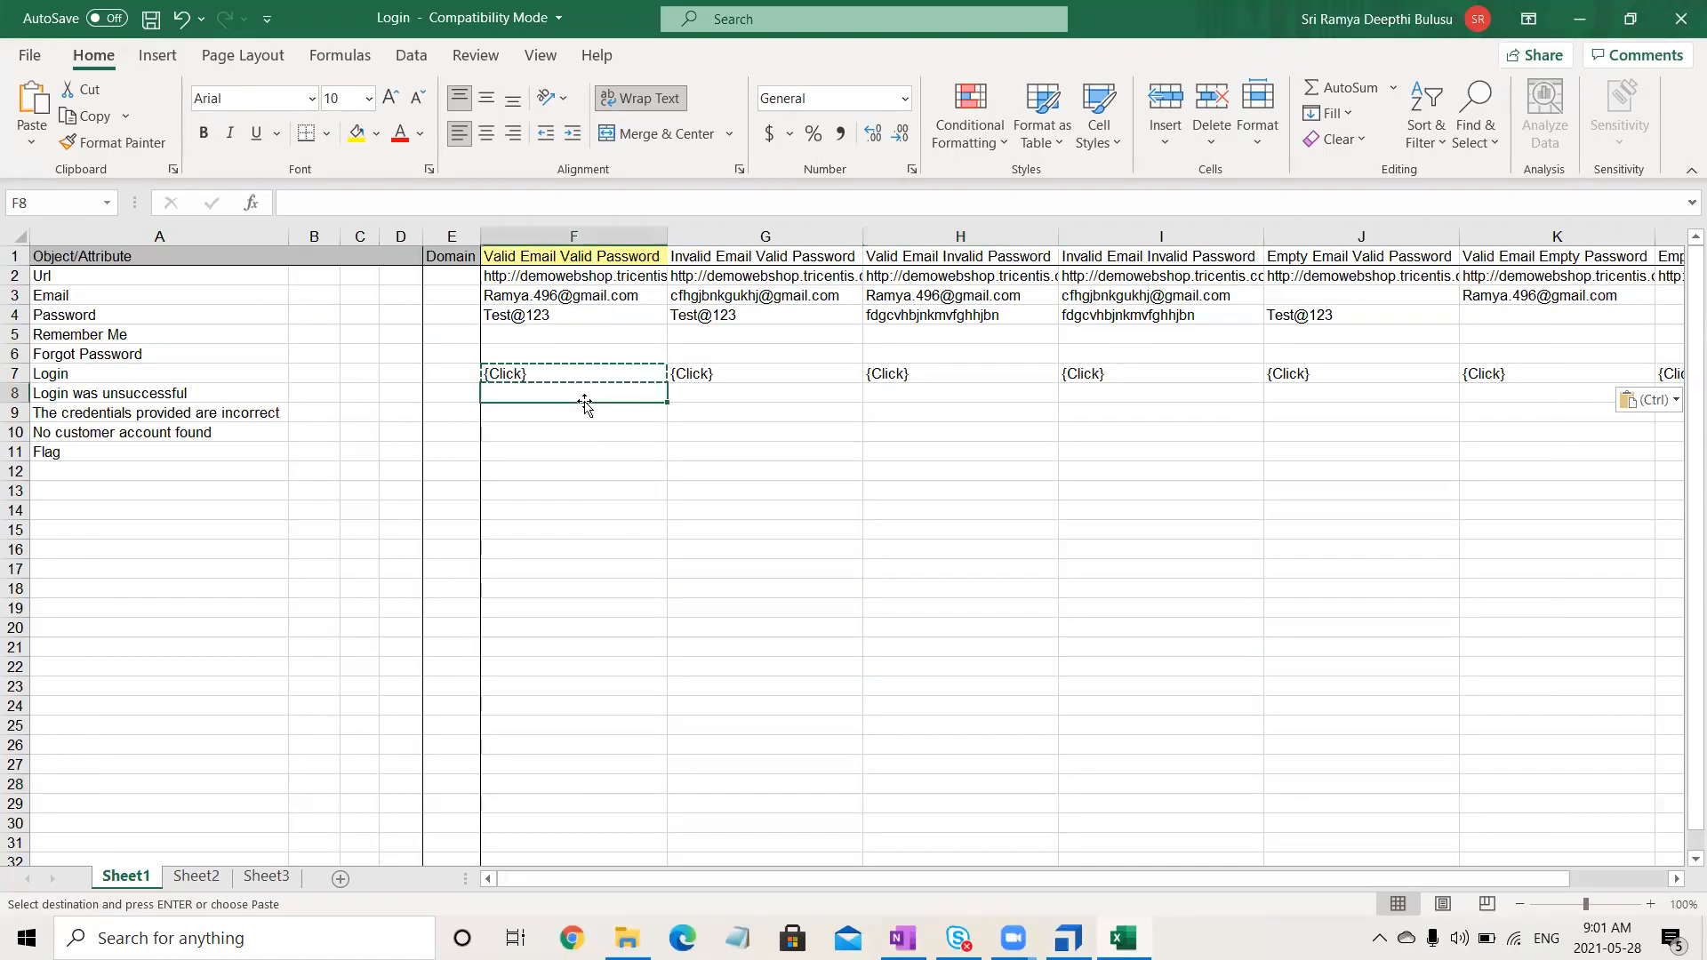
type("True")
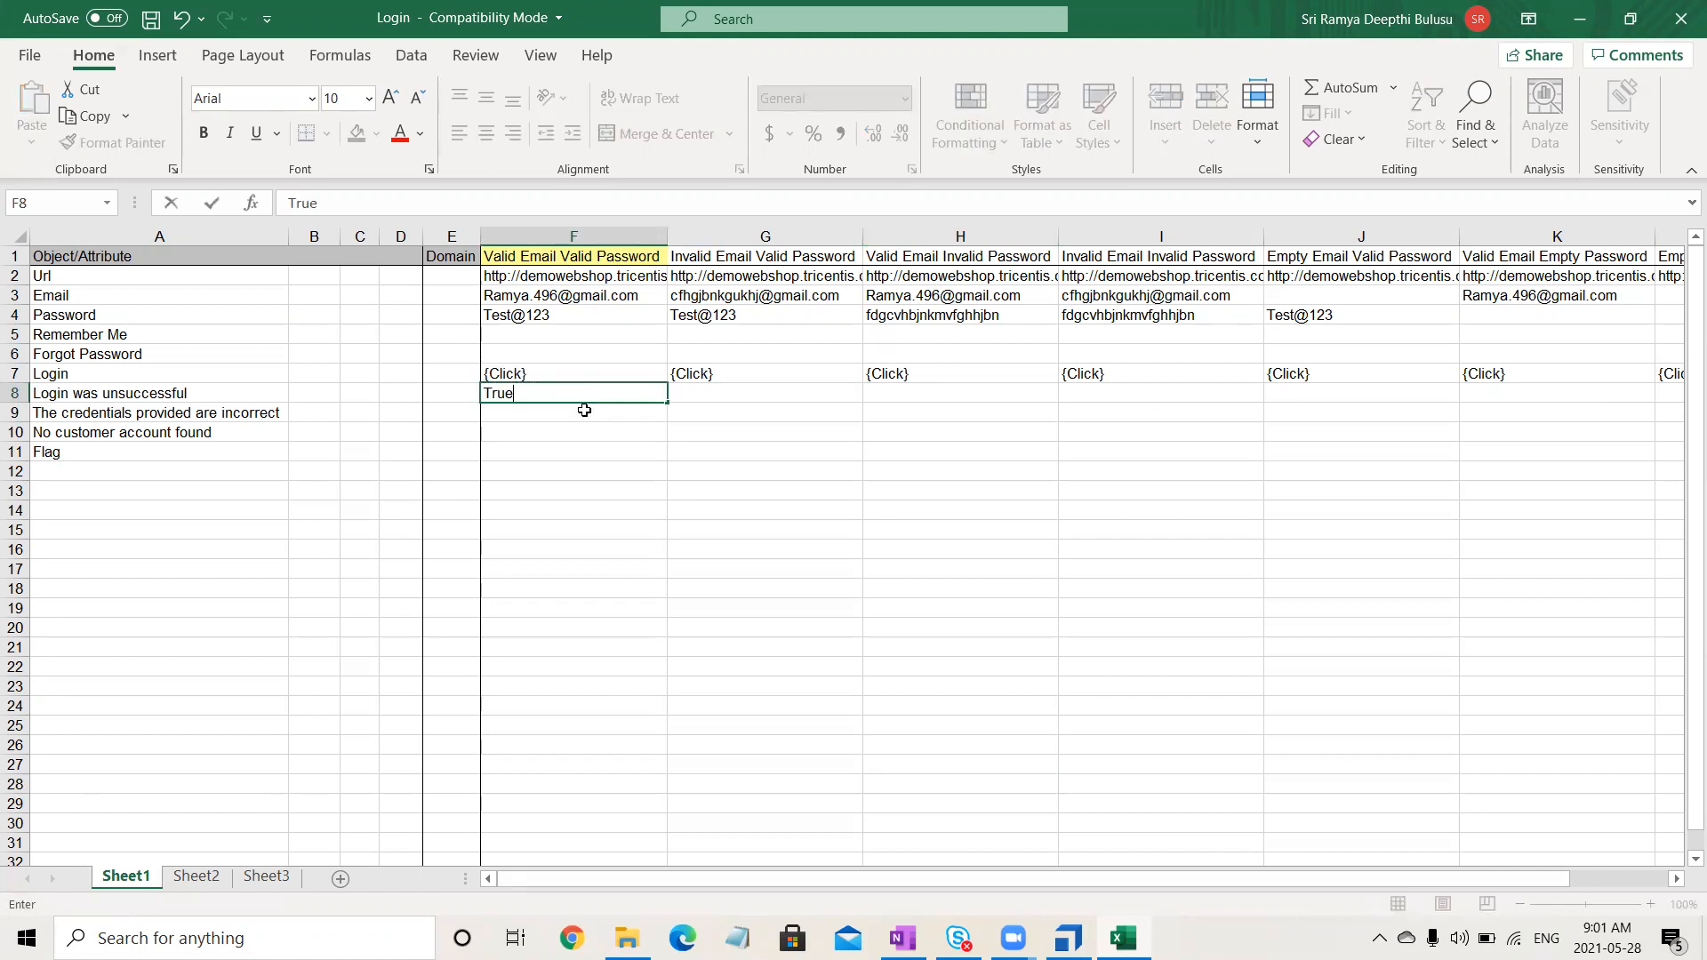
left_click(590, 455)
left_click(584, 392)
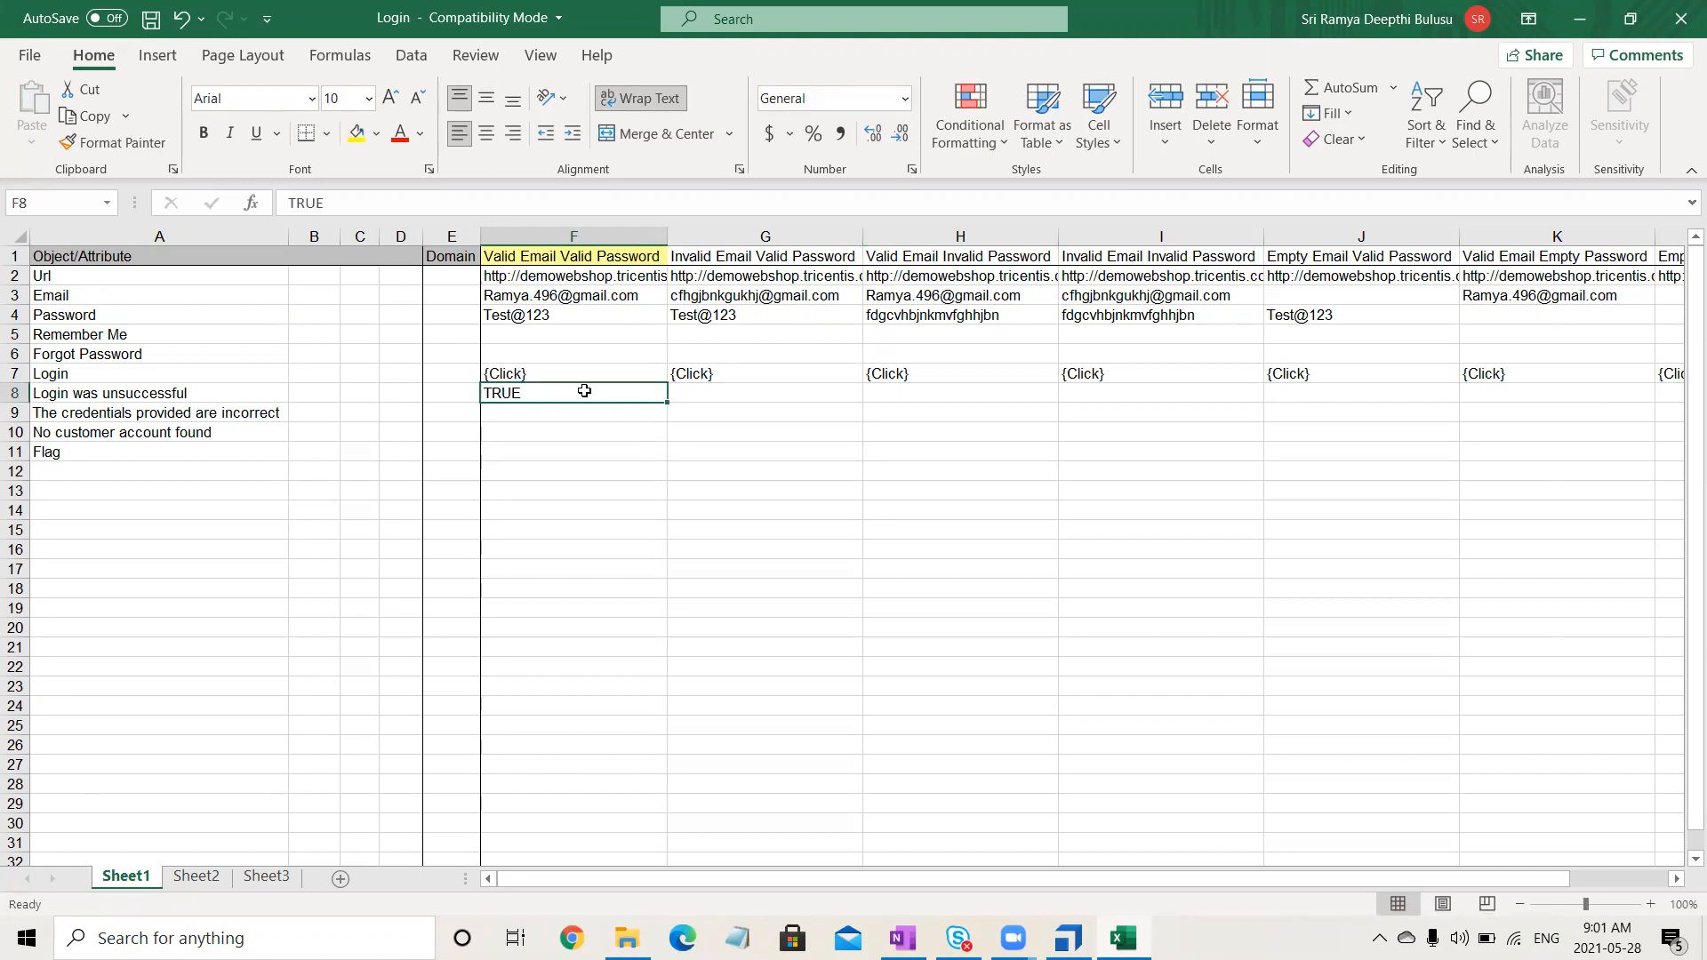
key("ctrl+c")
key("Delete")
- Enter TRUE in G8 and copy it into H8 through L8
left_click(725, 393)
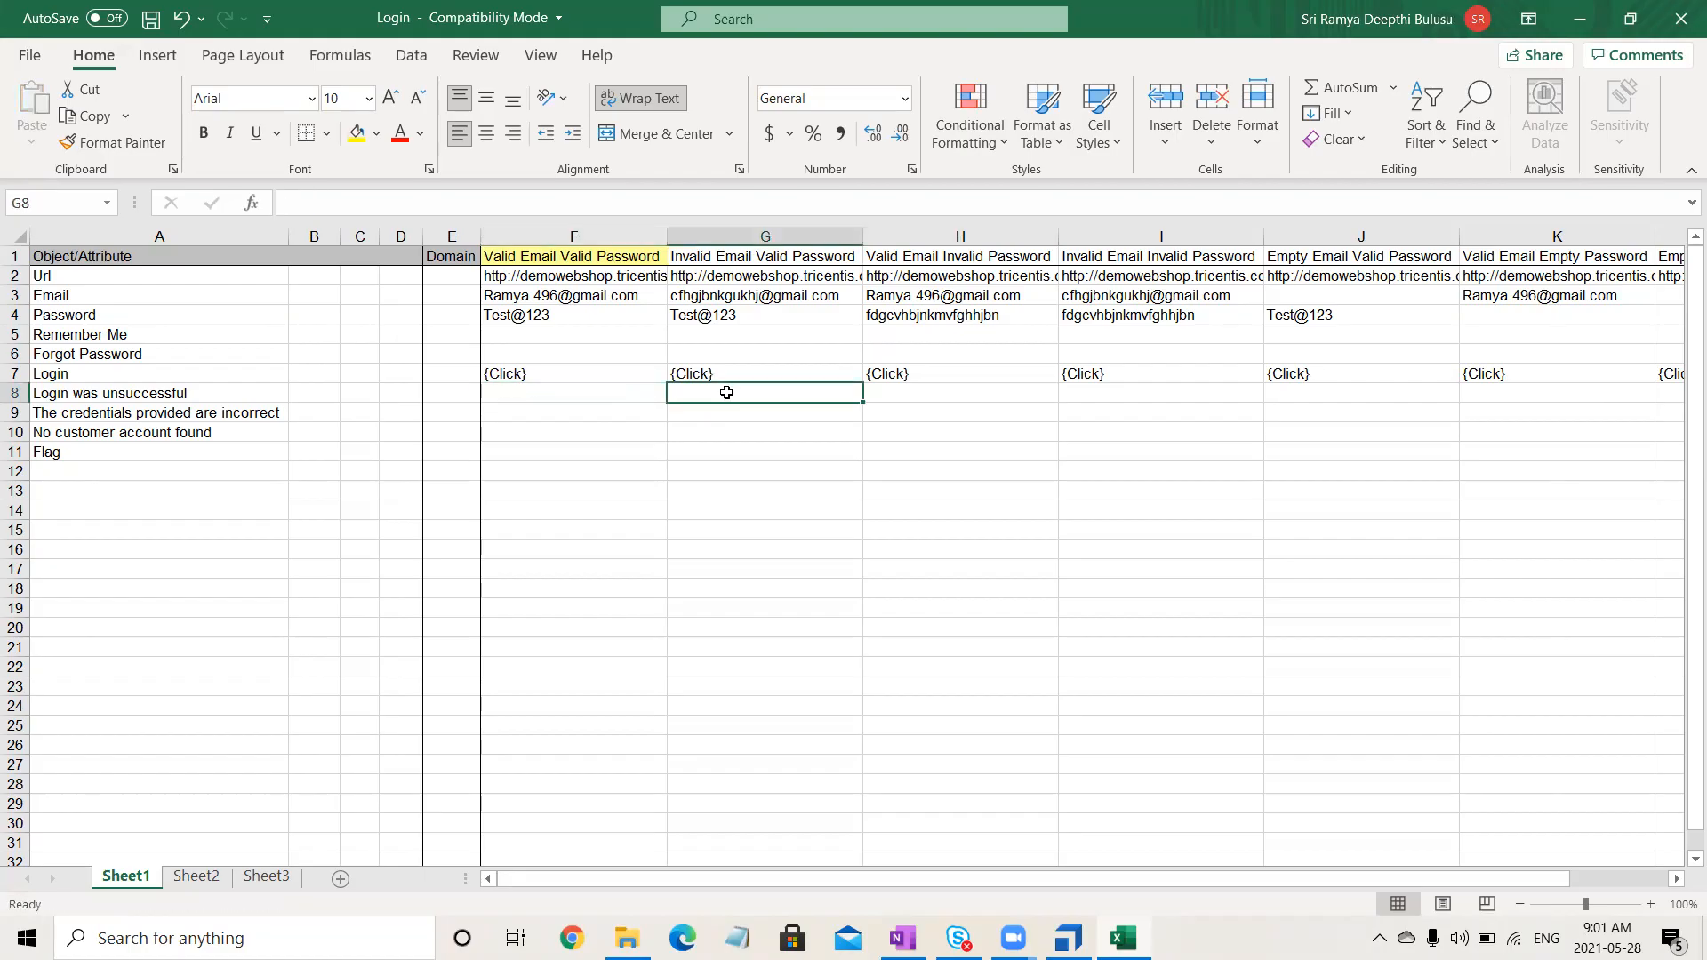
type("TR")
key("Return")
left_click(727, 393)
key("ctrl+c")
left_click(874, 394)
left_click_drag(874, 393, 1415, 396)
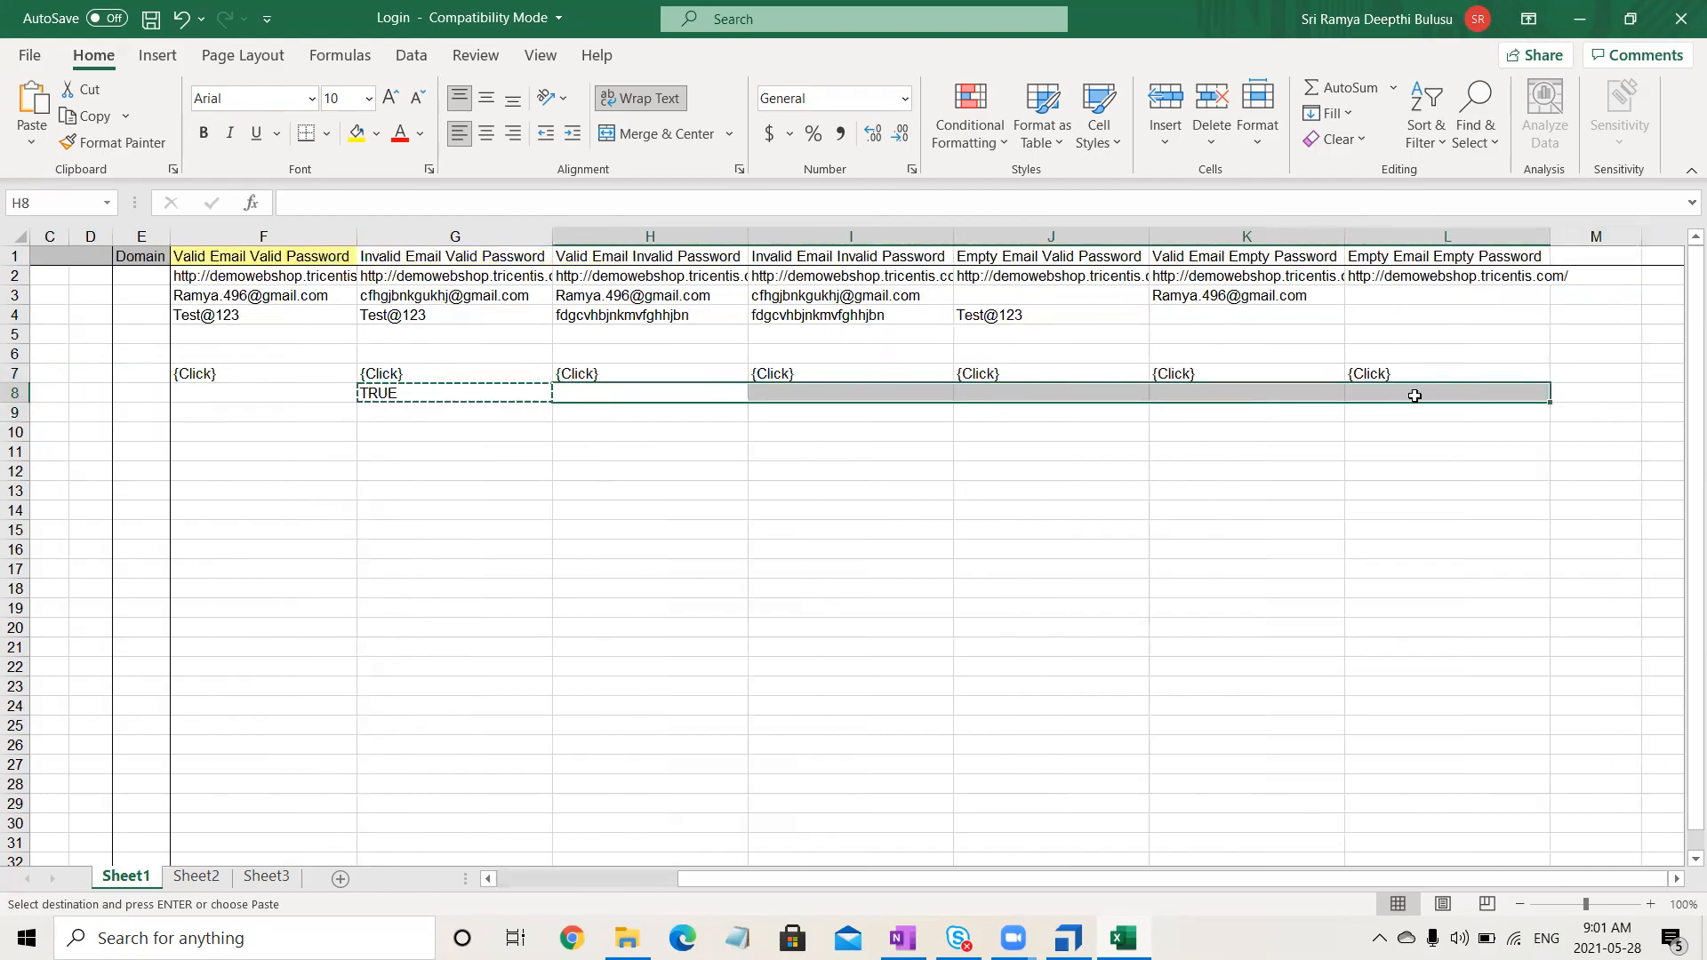
key("ctrl+v")
left_click(447, 431)
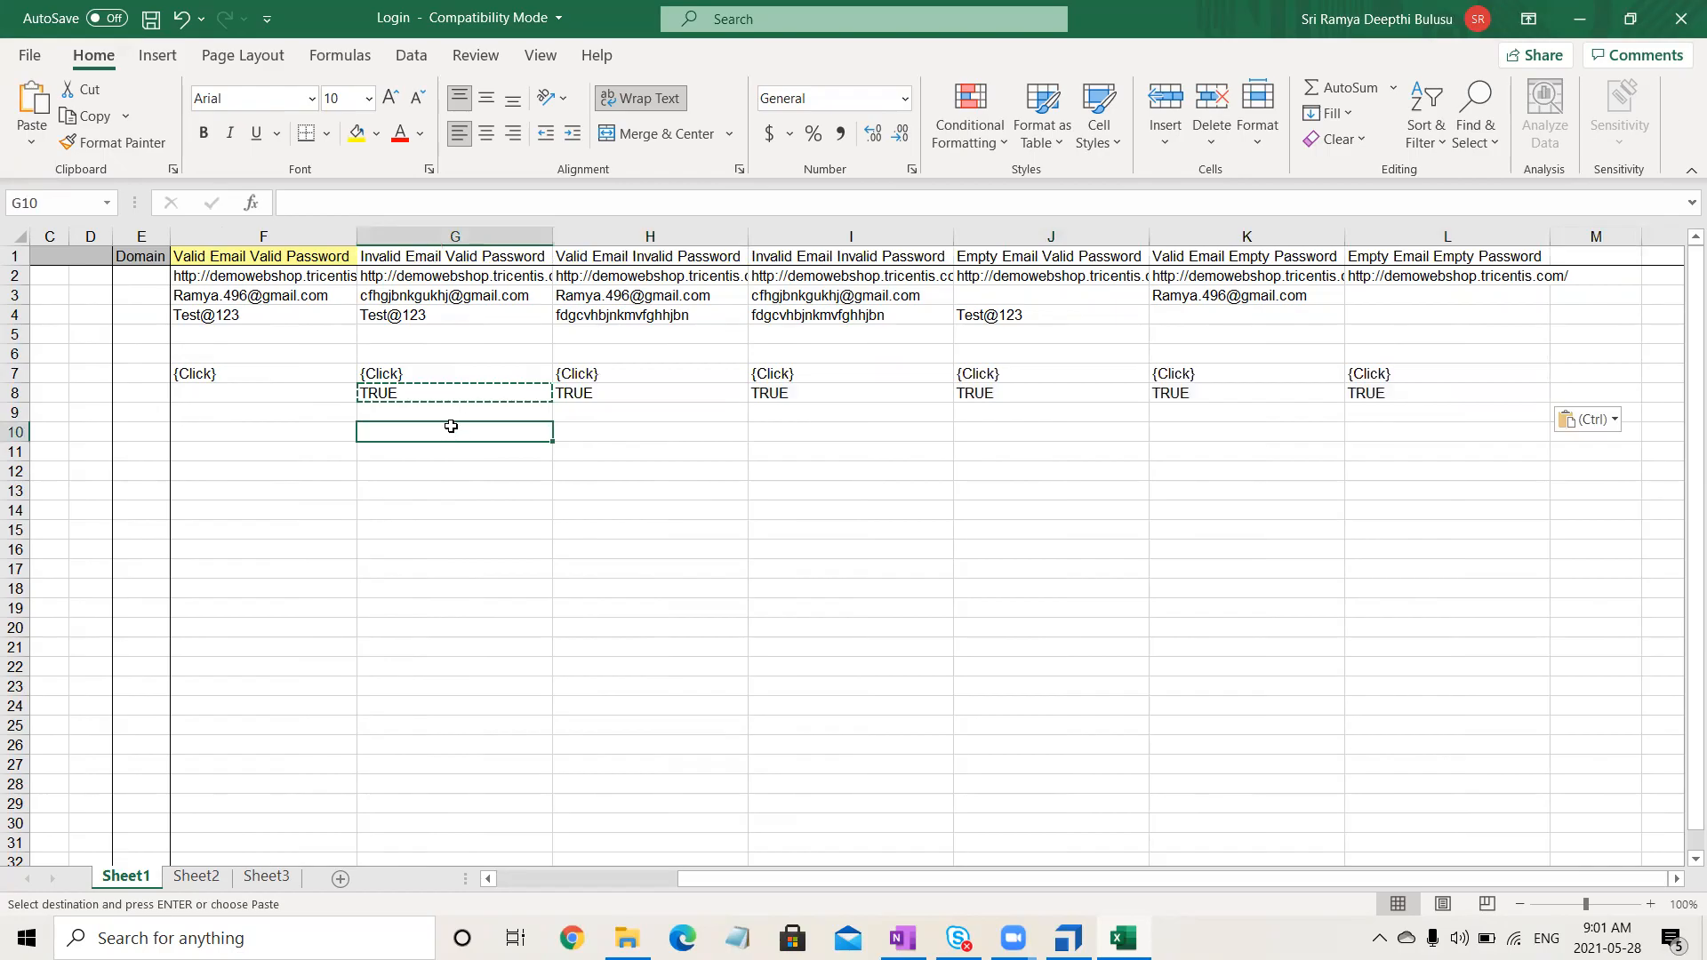
- Start typing TRUE in H9 for the Valid Email Invalid Password case
left_click(520, 412)
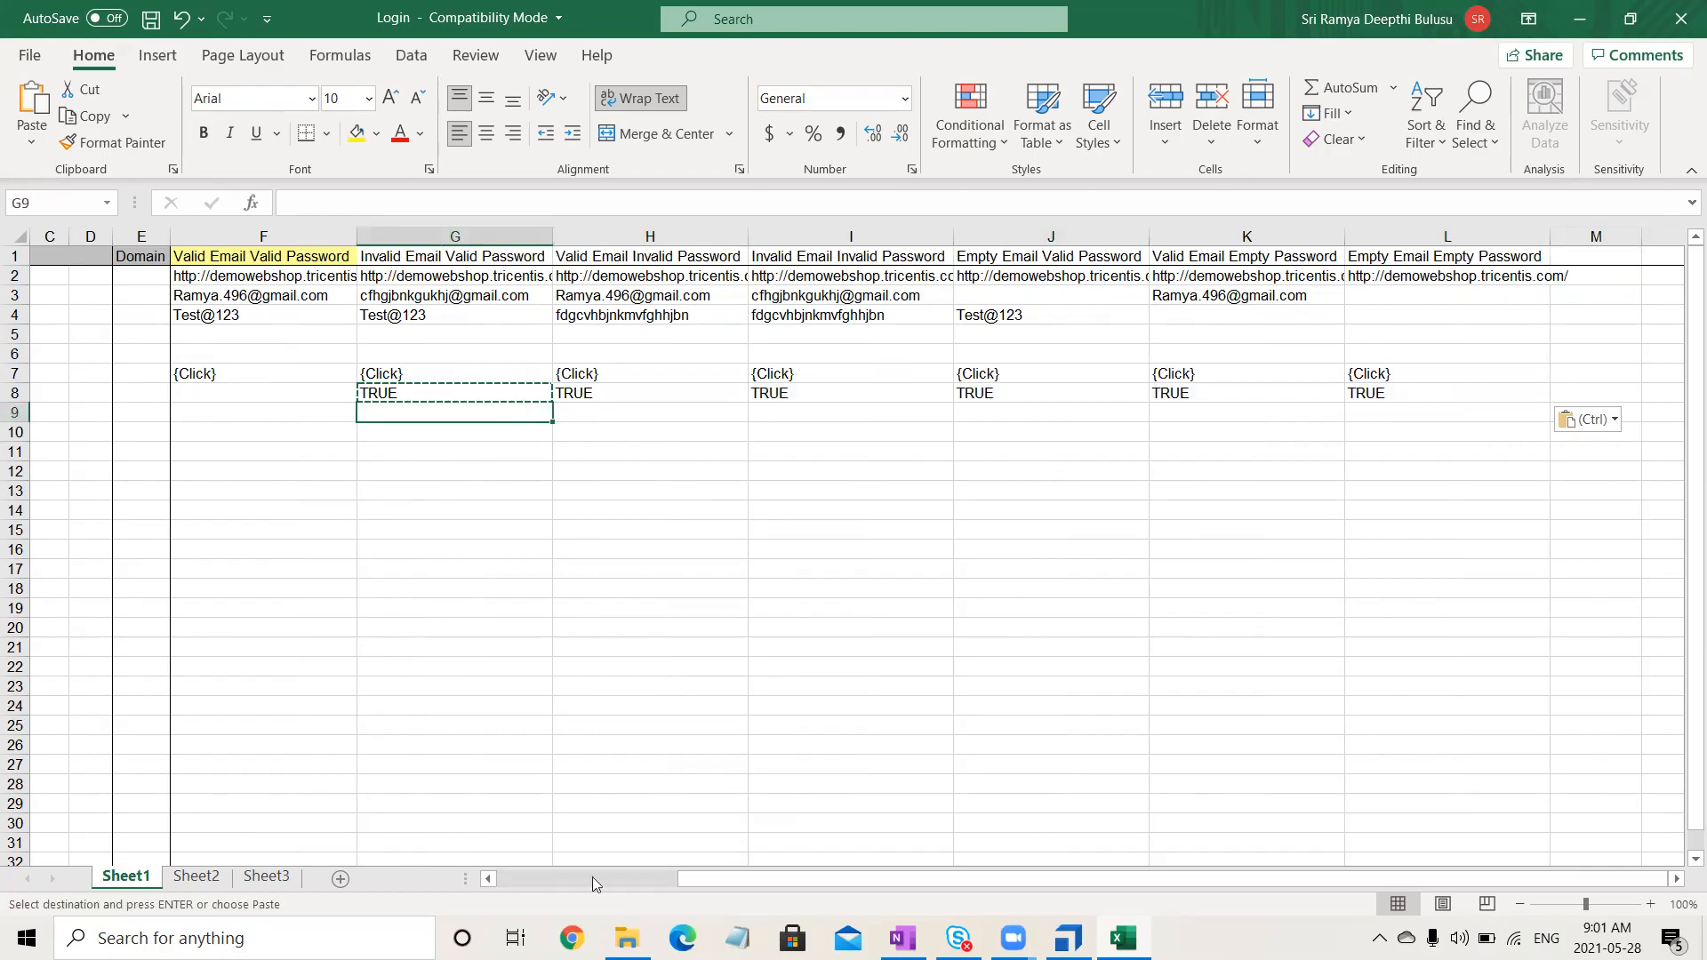
left_click_drag(576, 880, 571, 883)
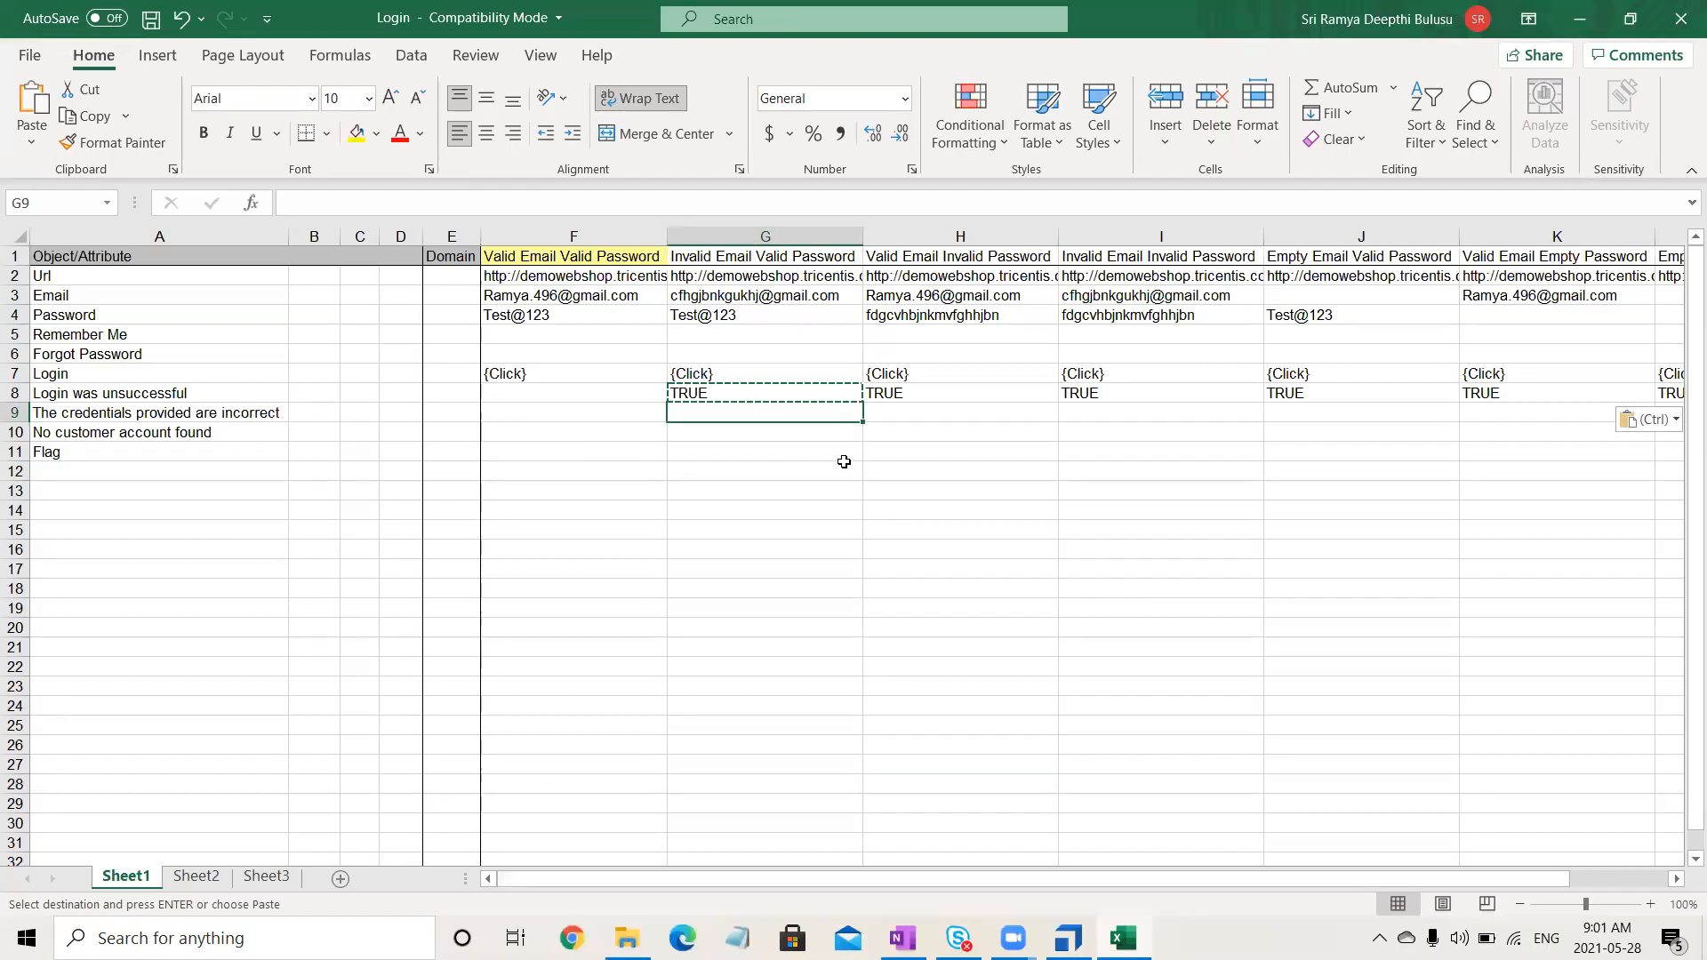
left_click(920, 413)
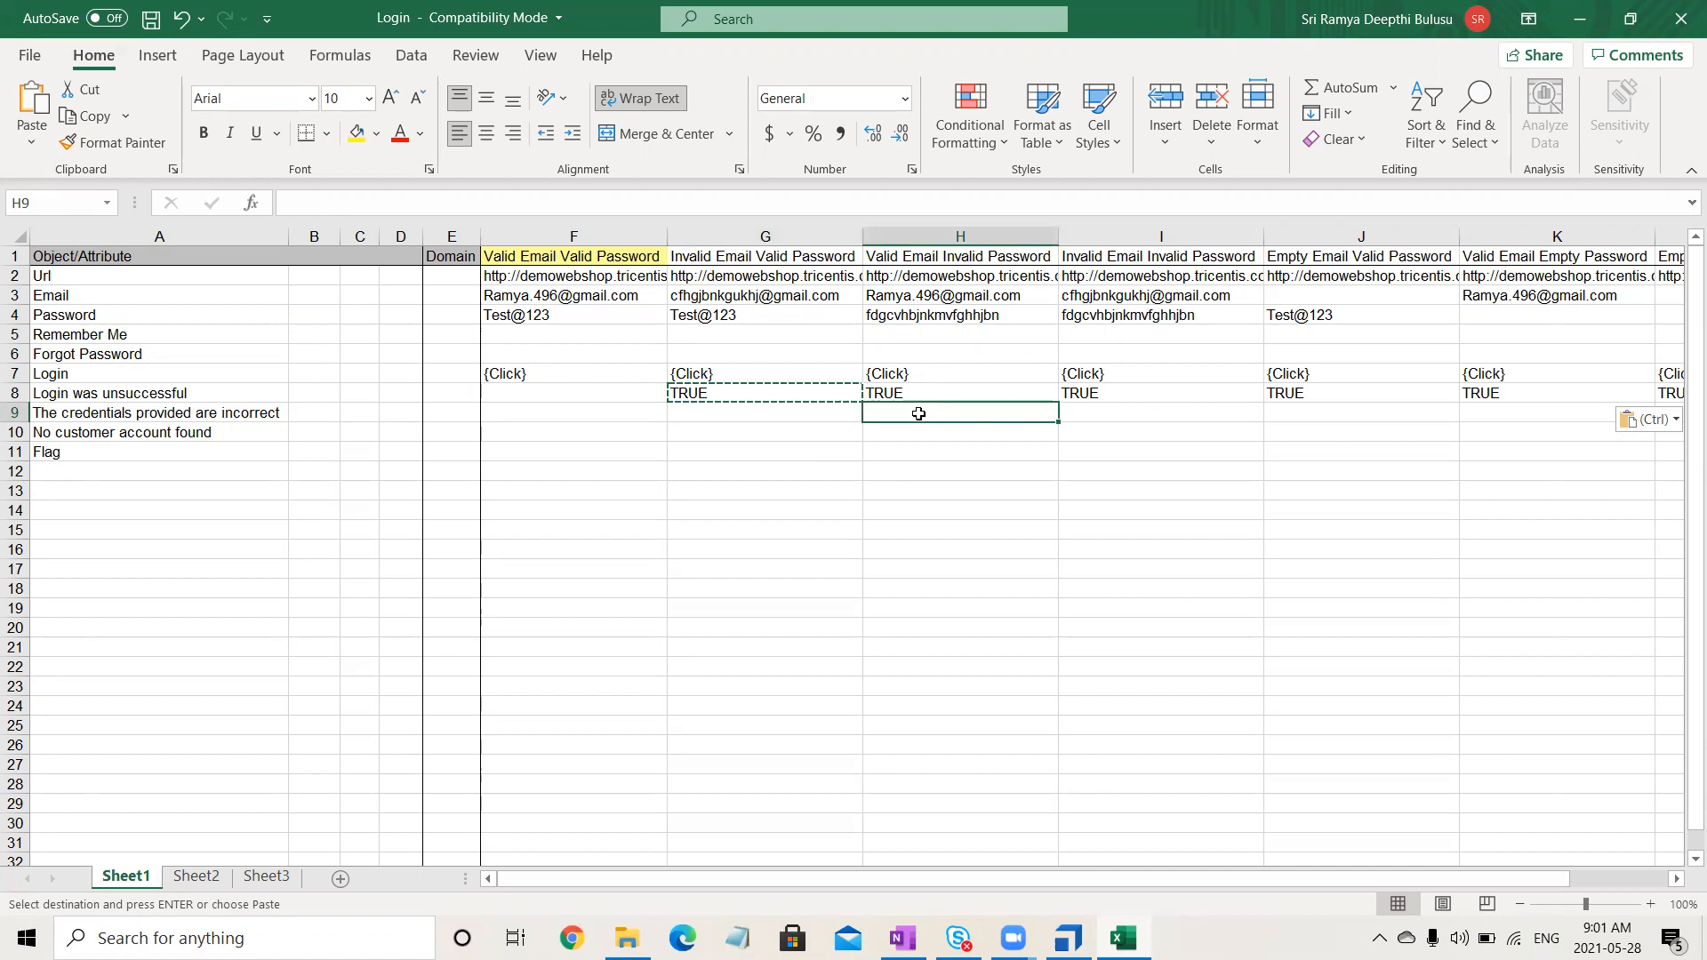
type("TRUE")
- Commit TRUE in H9 and also enter TRUE in K9
key("Return")
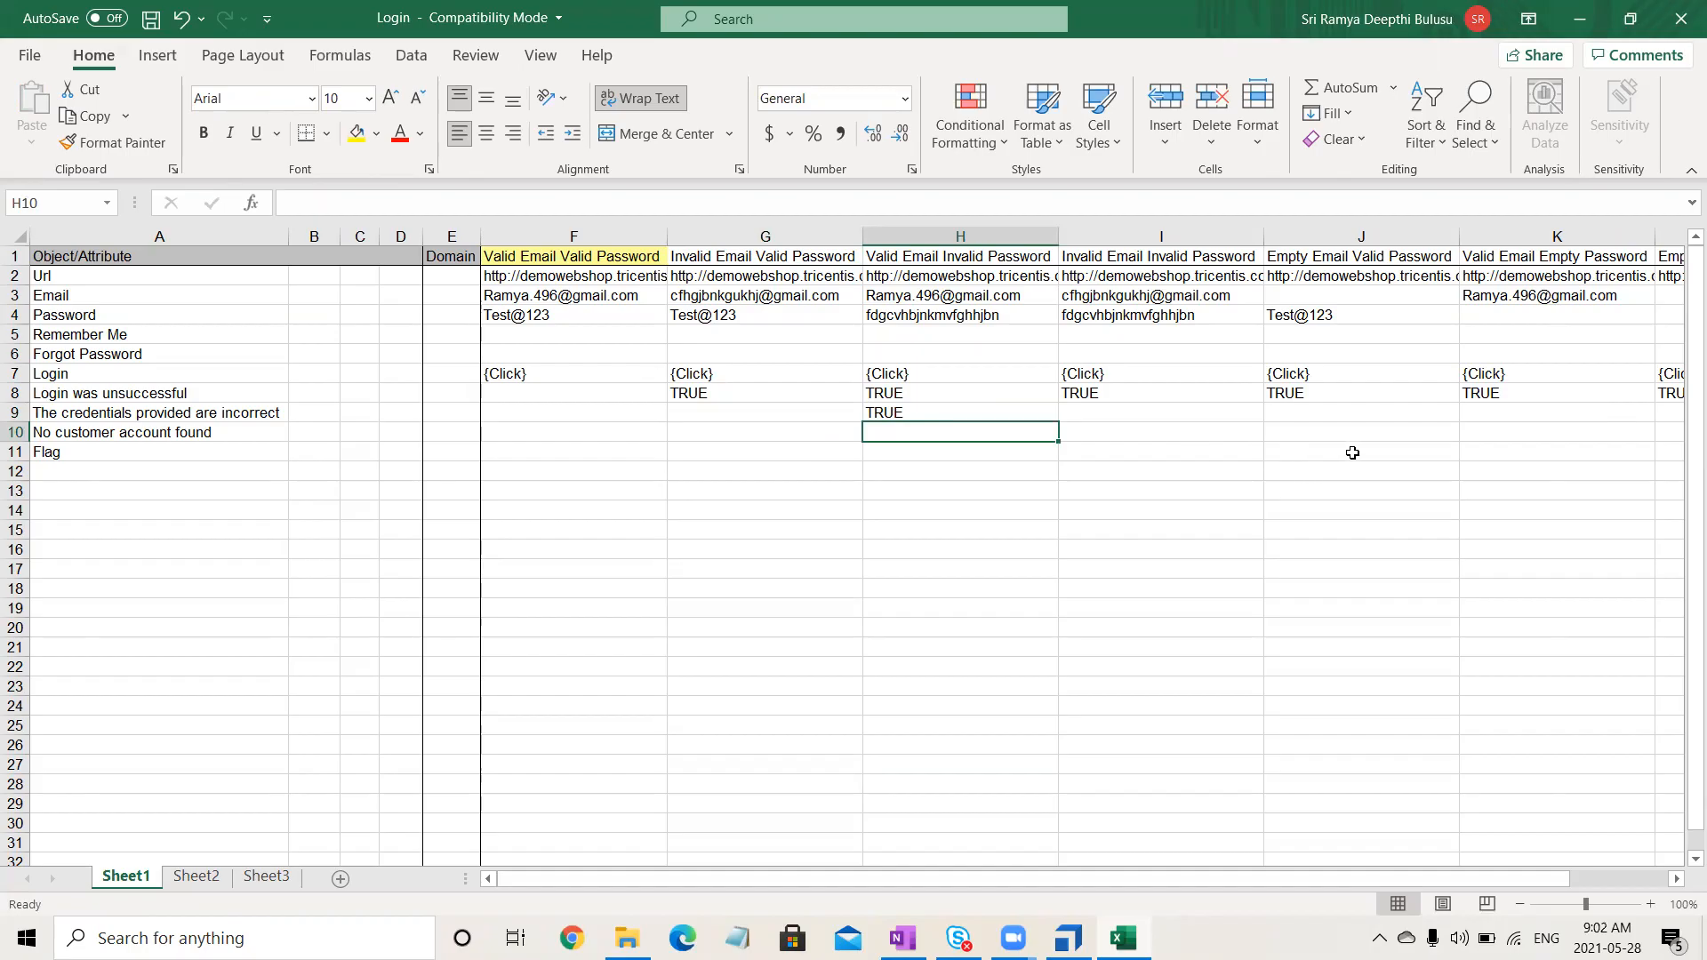
left_click(1516, 410)
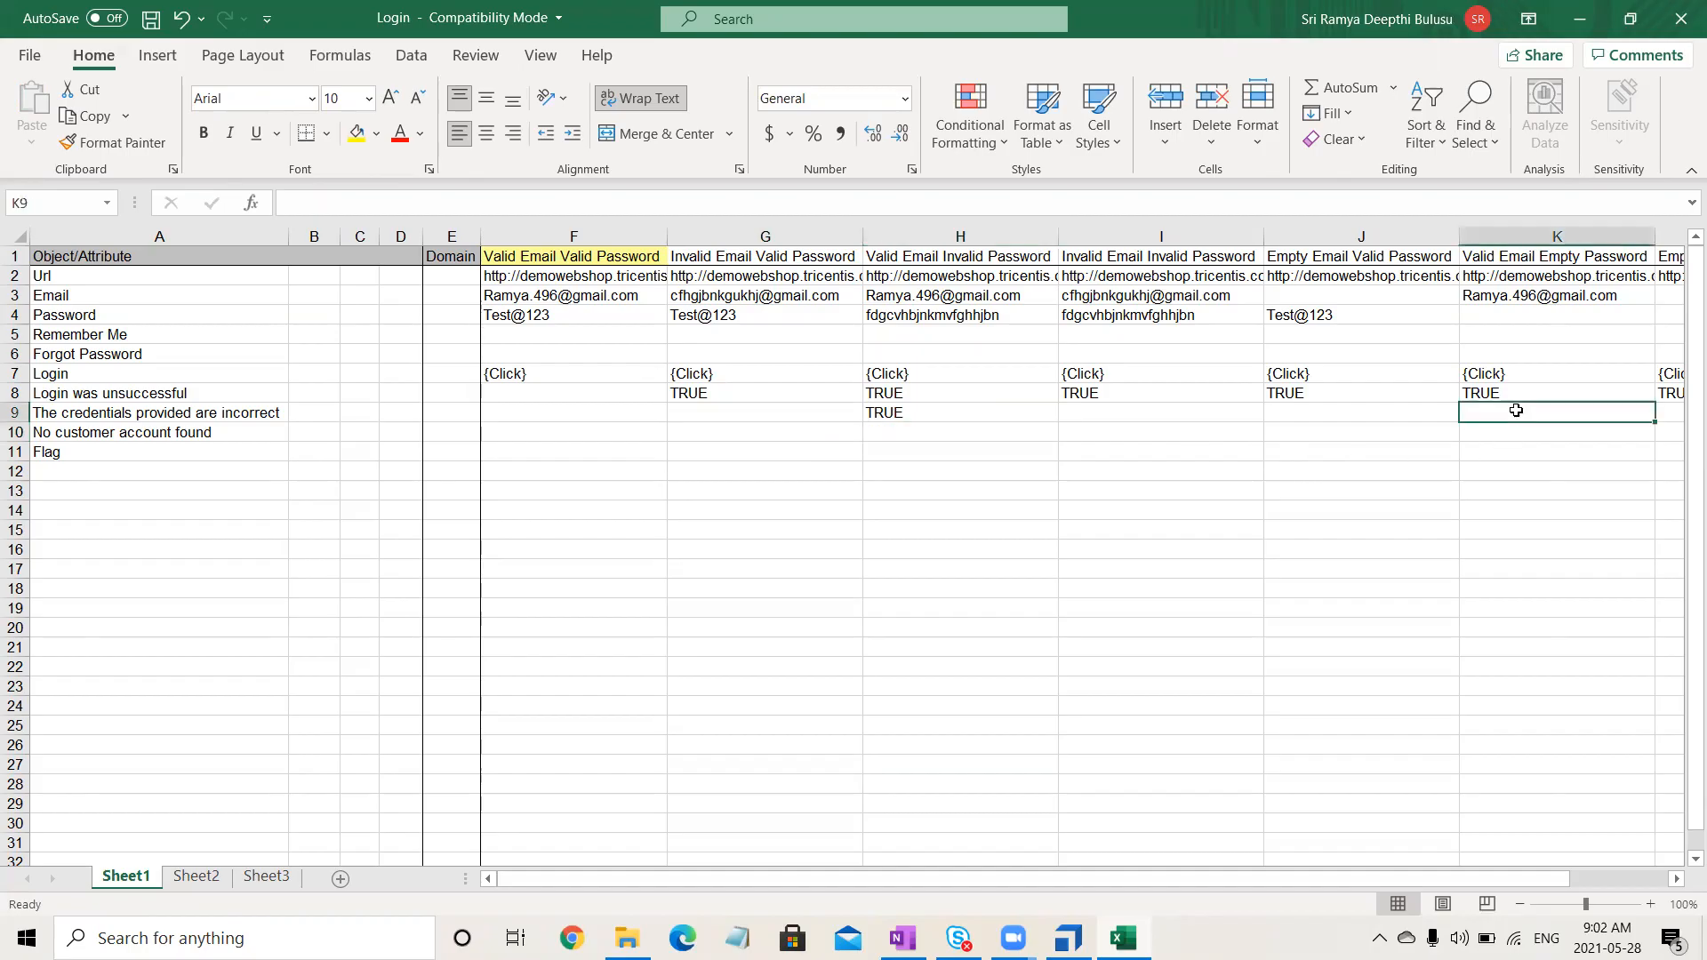
type("TRU")
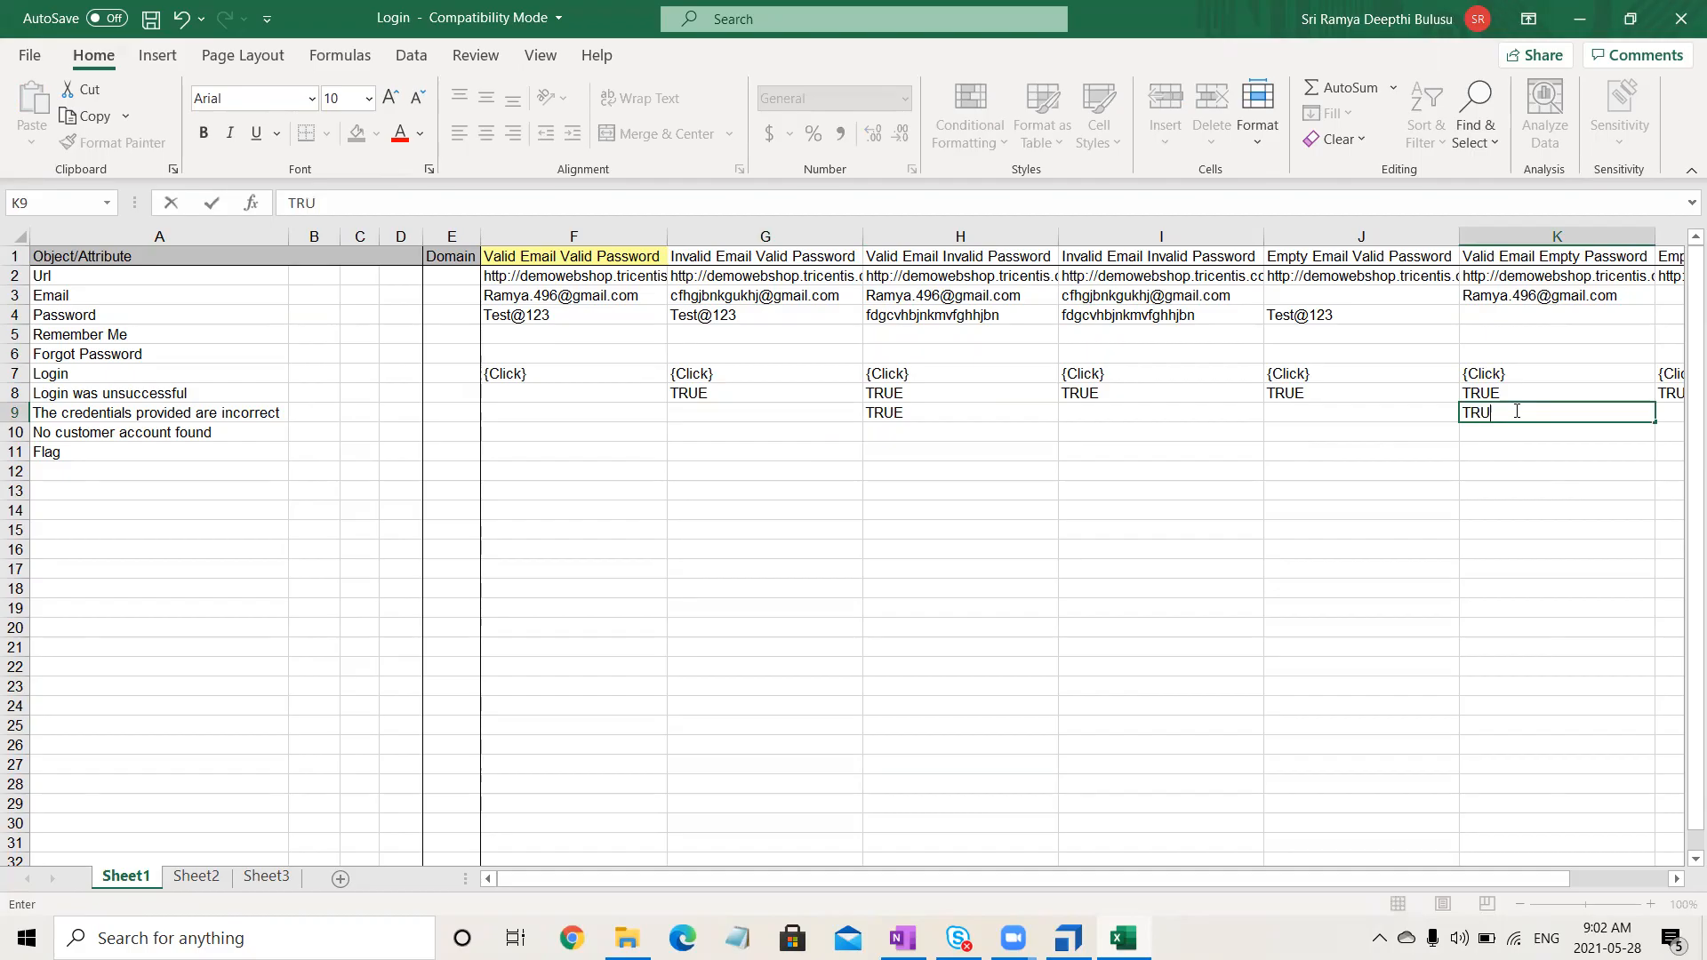
left_click(1507, 484)
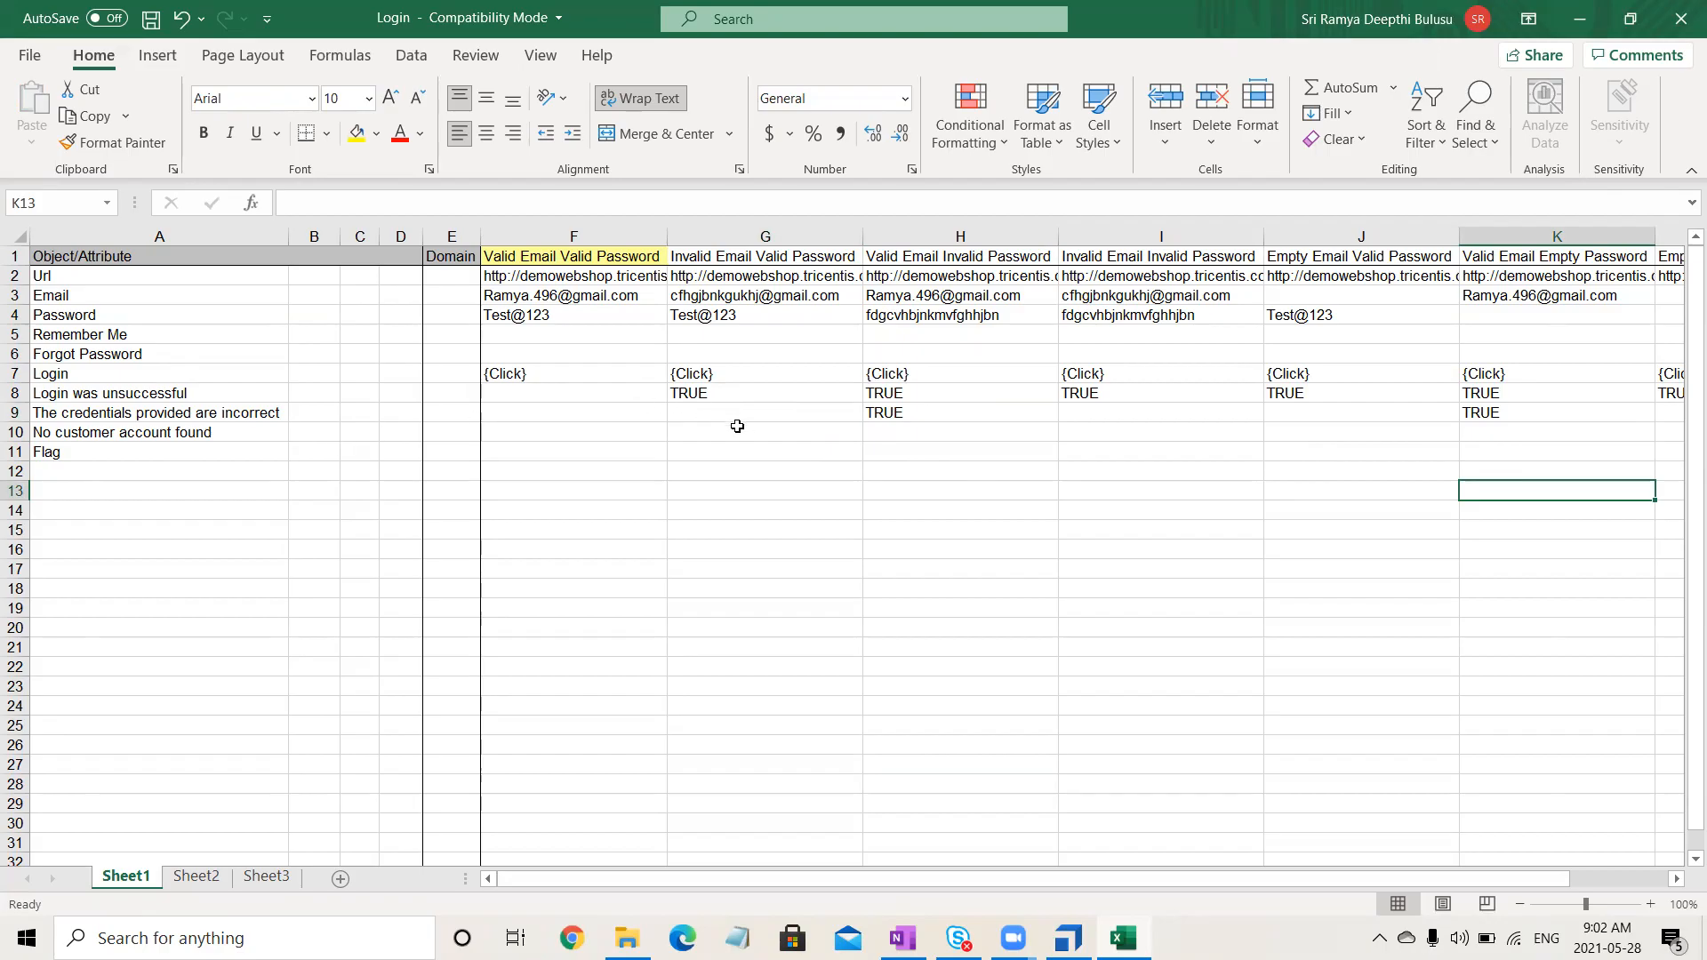
- Copy TRUE from G8 into G10, I10, J10 and L10
left_click(736, 426)
left_click(742, 397)
key("ctrl+c")
left_click(701, 435)
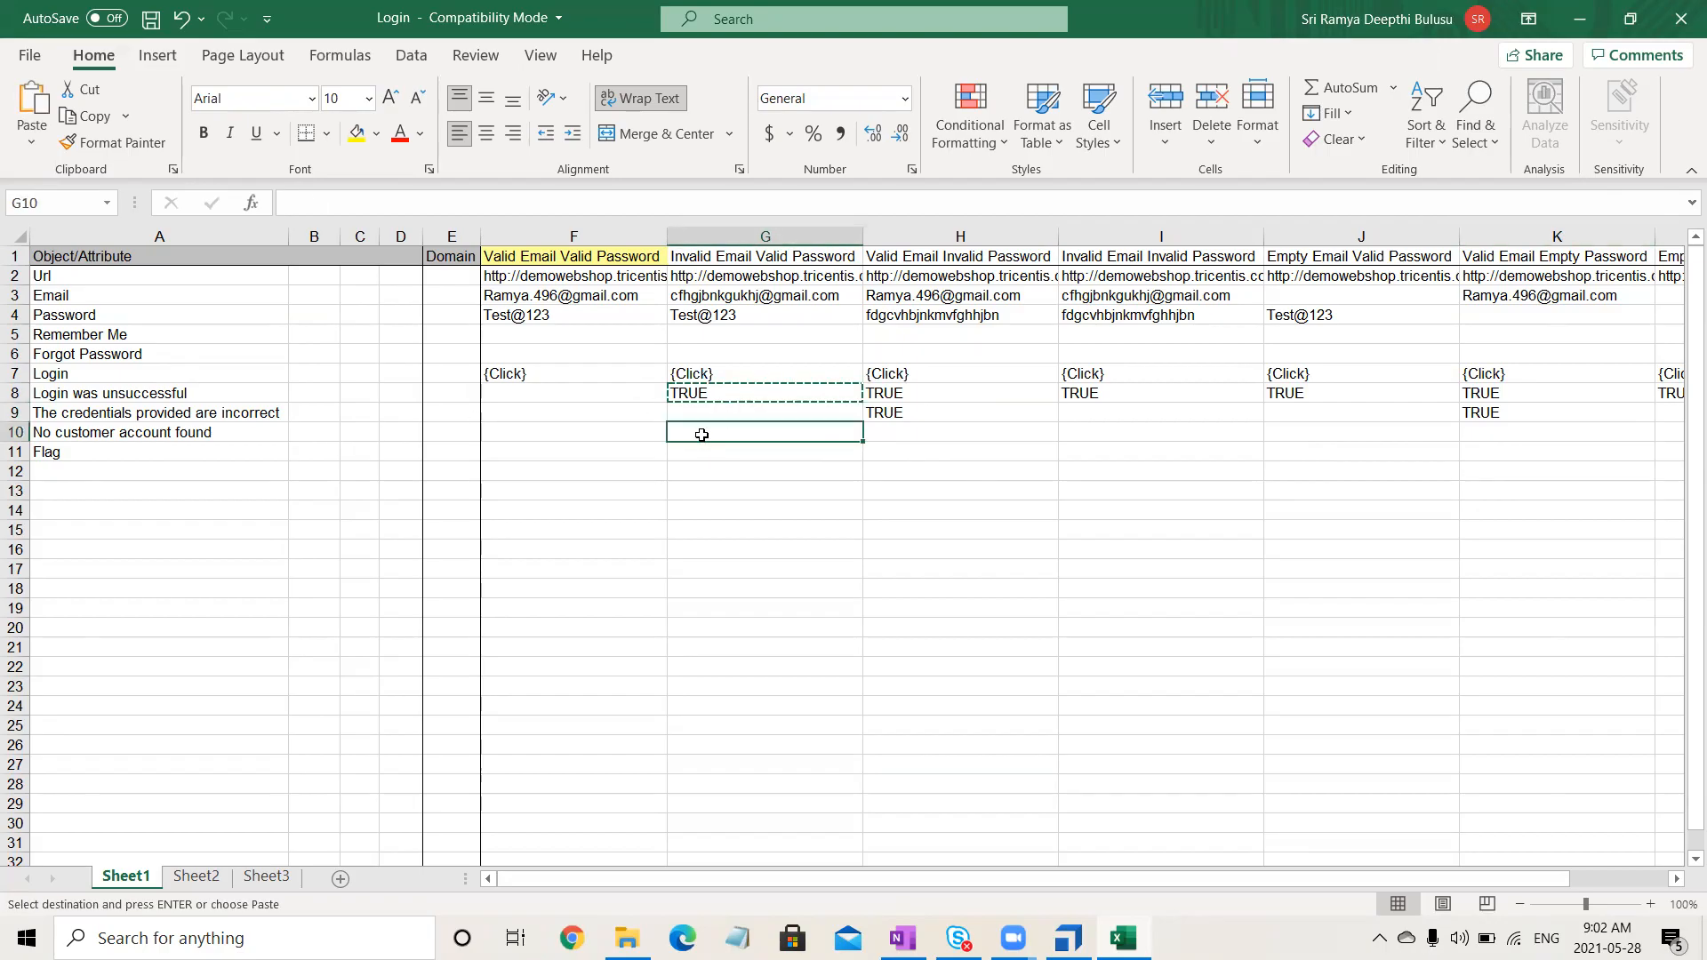
key("ctrl+v")
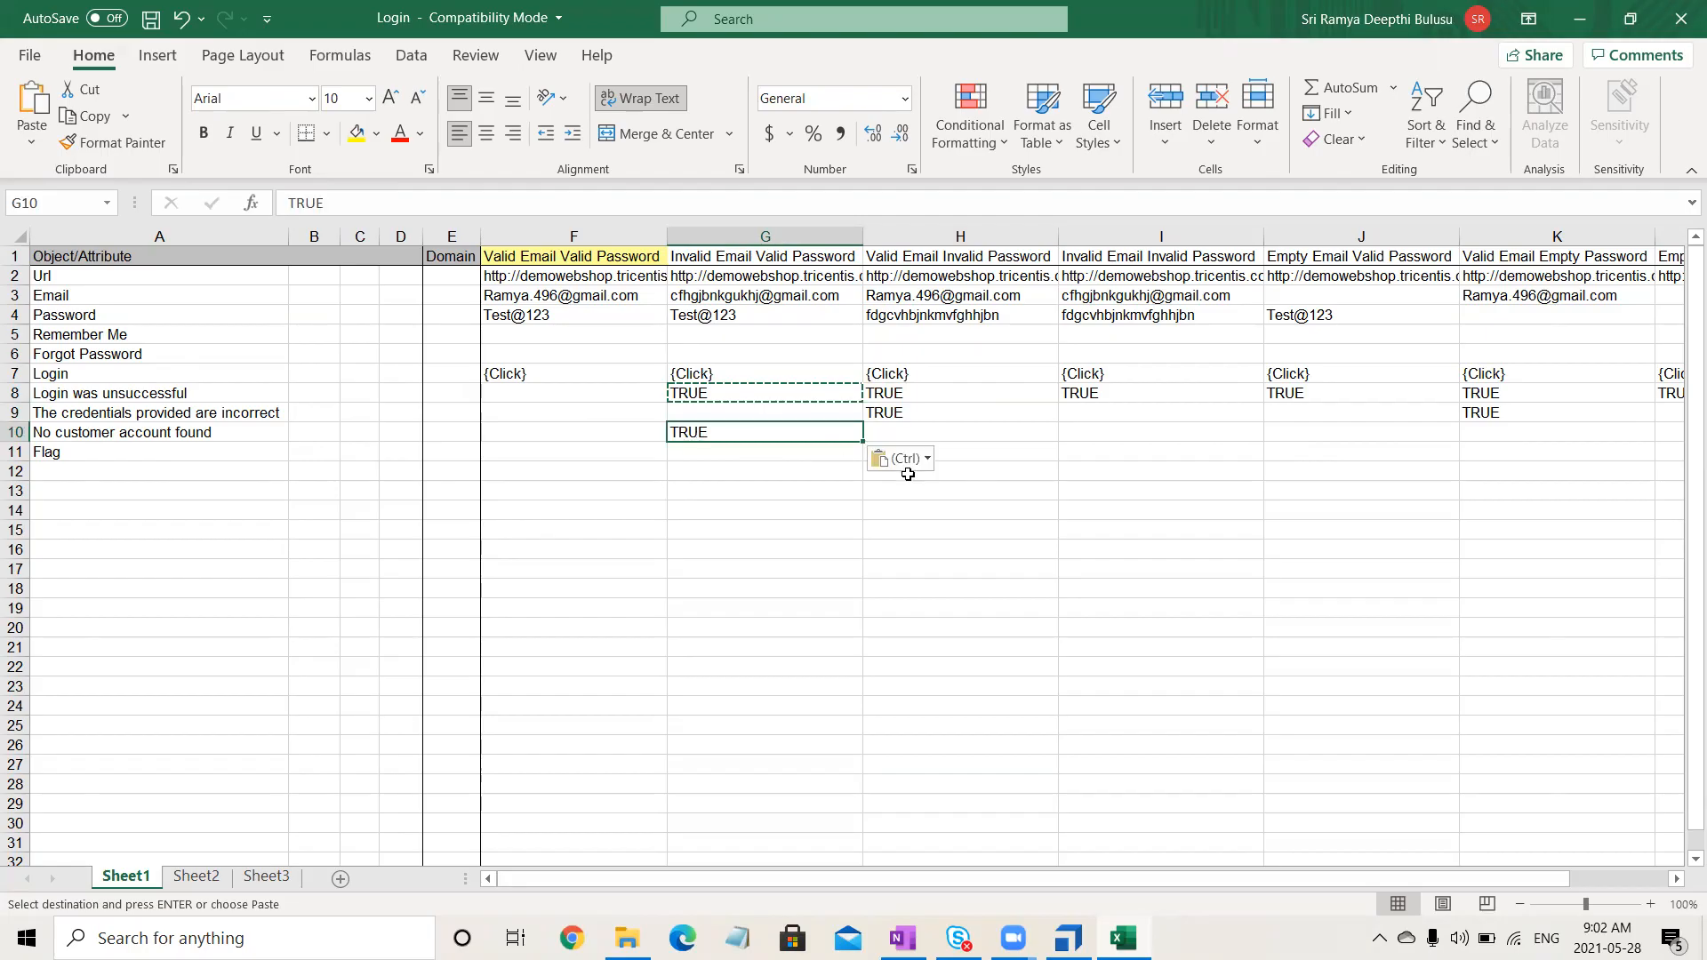
left_click_drag(1095, 437, 1318, 434)
key("ctrl+v")
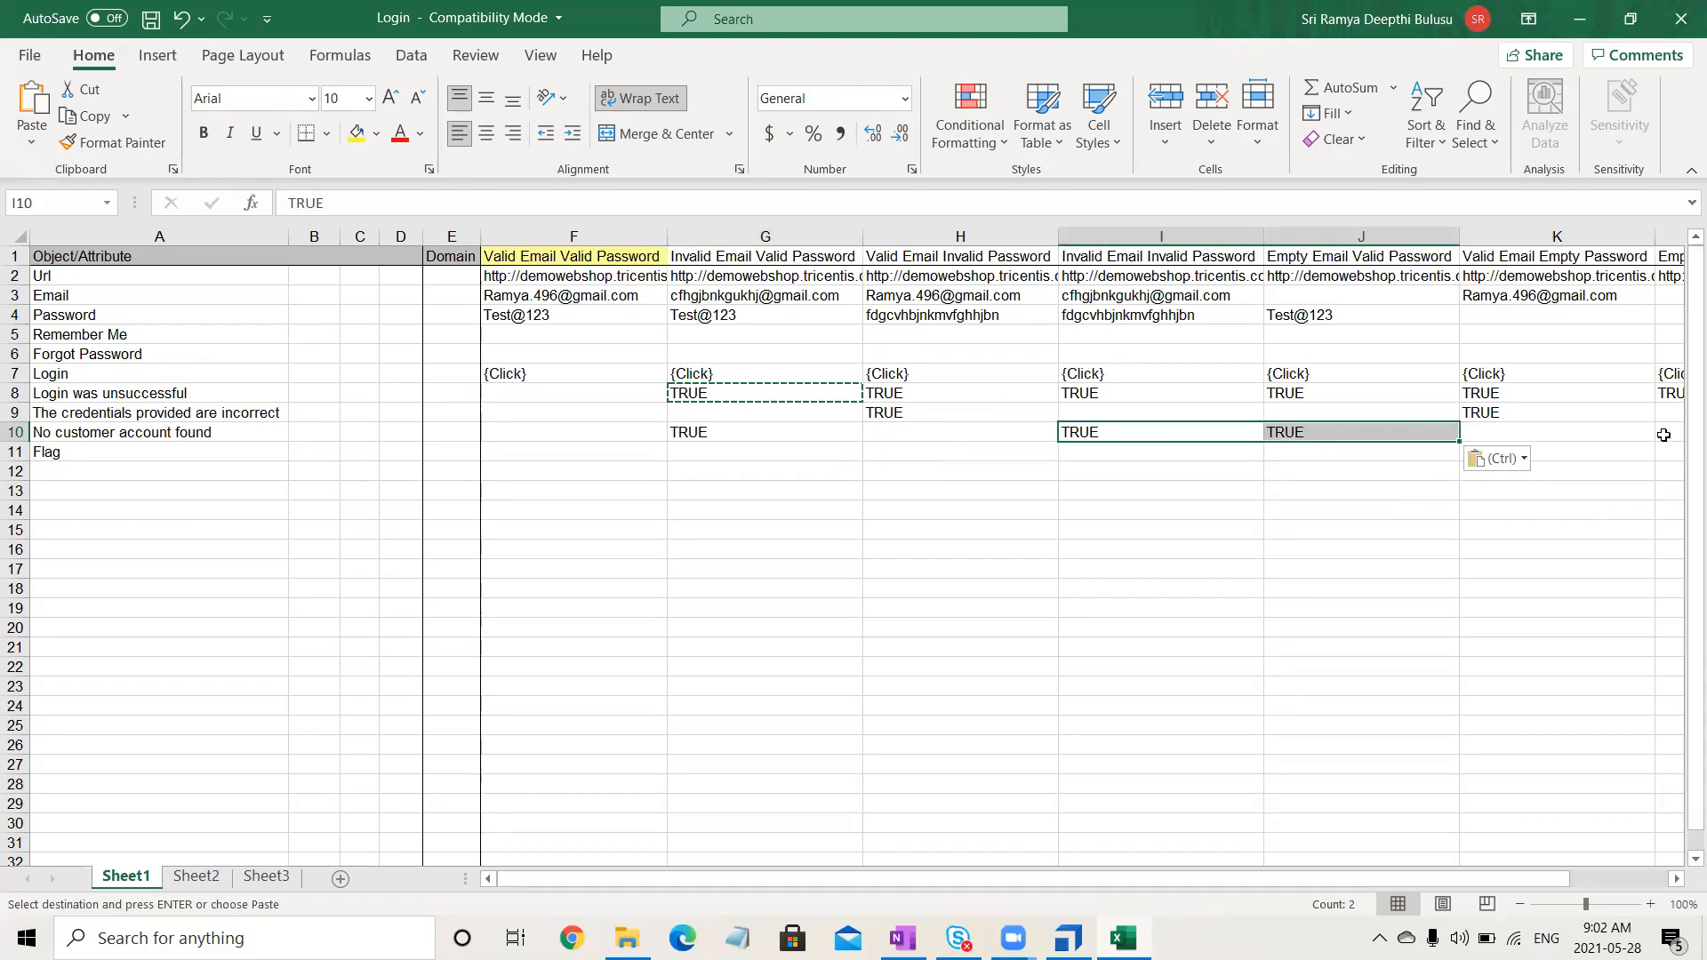
left_click(1664, 433)
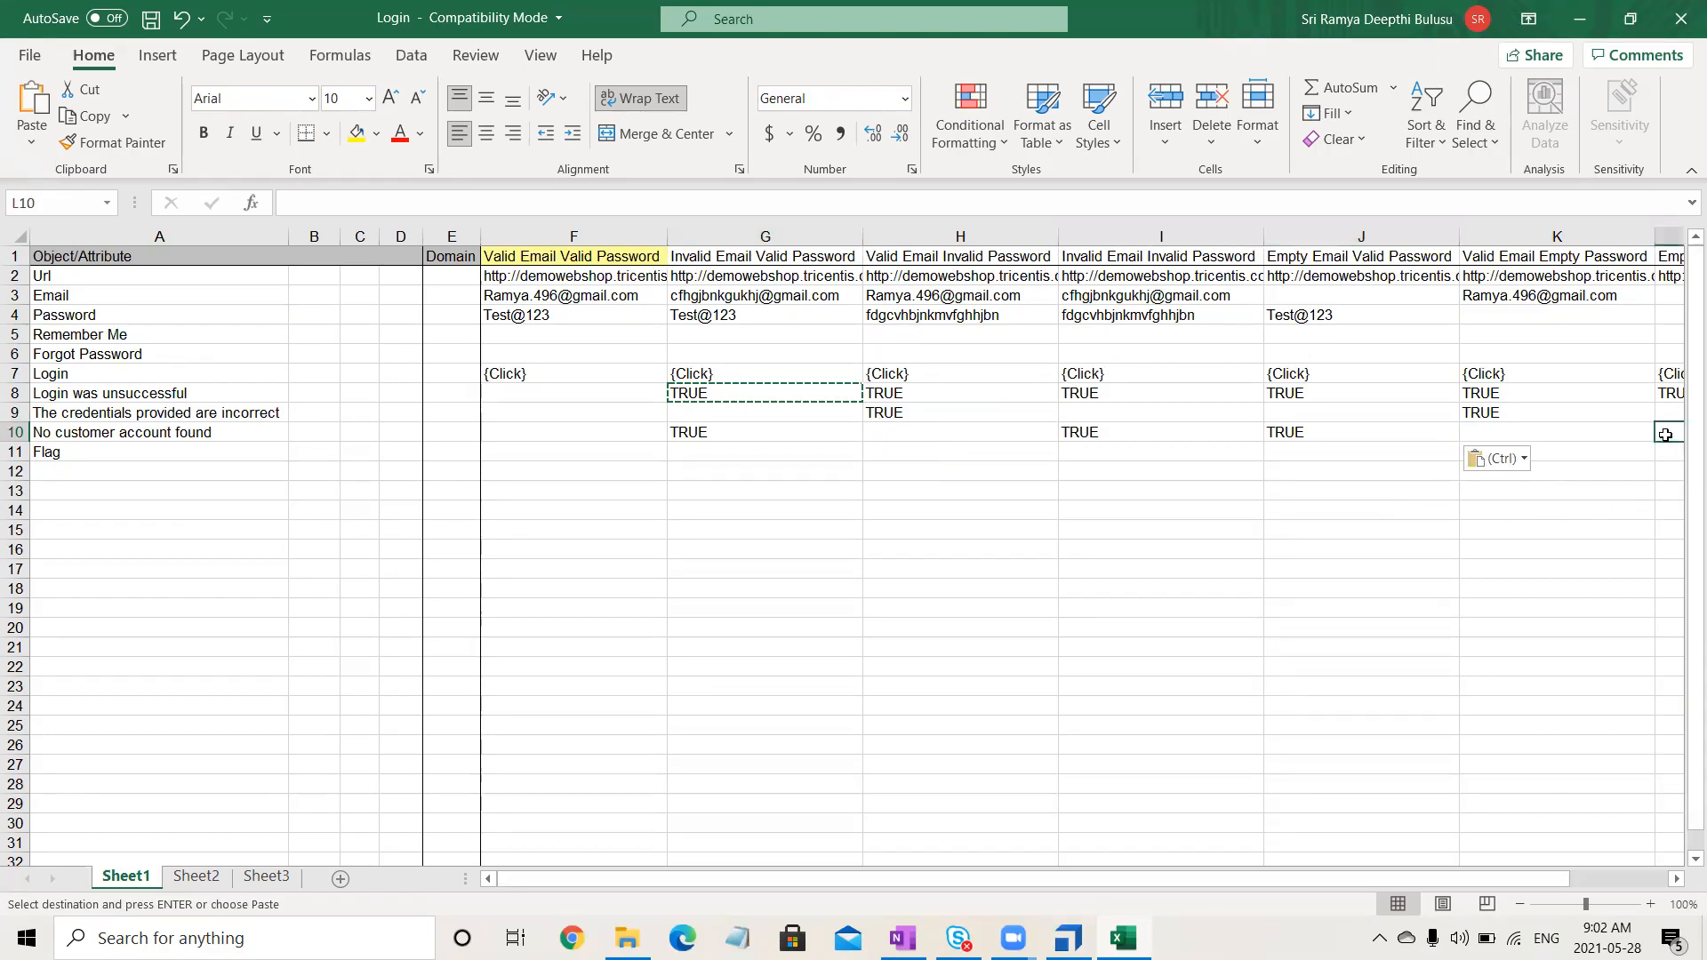
left_click_drag(1664, 433, 1665, 434)
key("shift+Left")
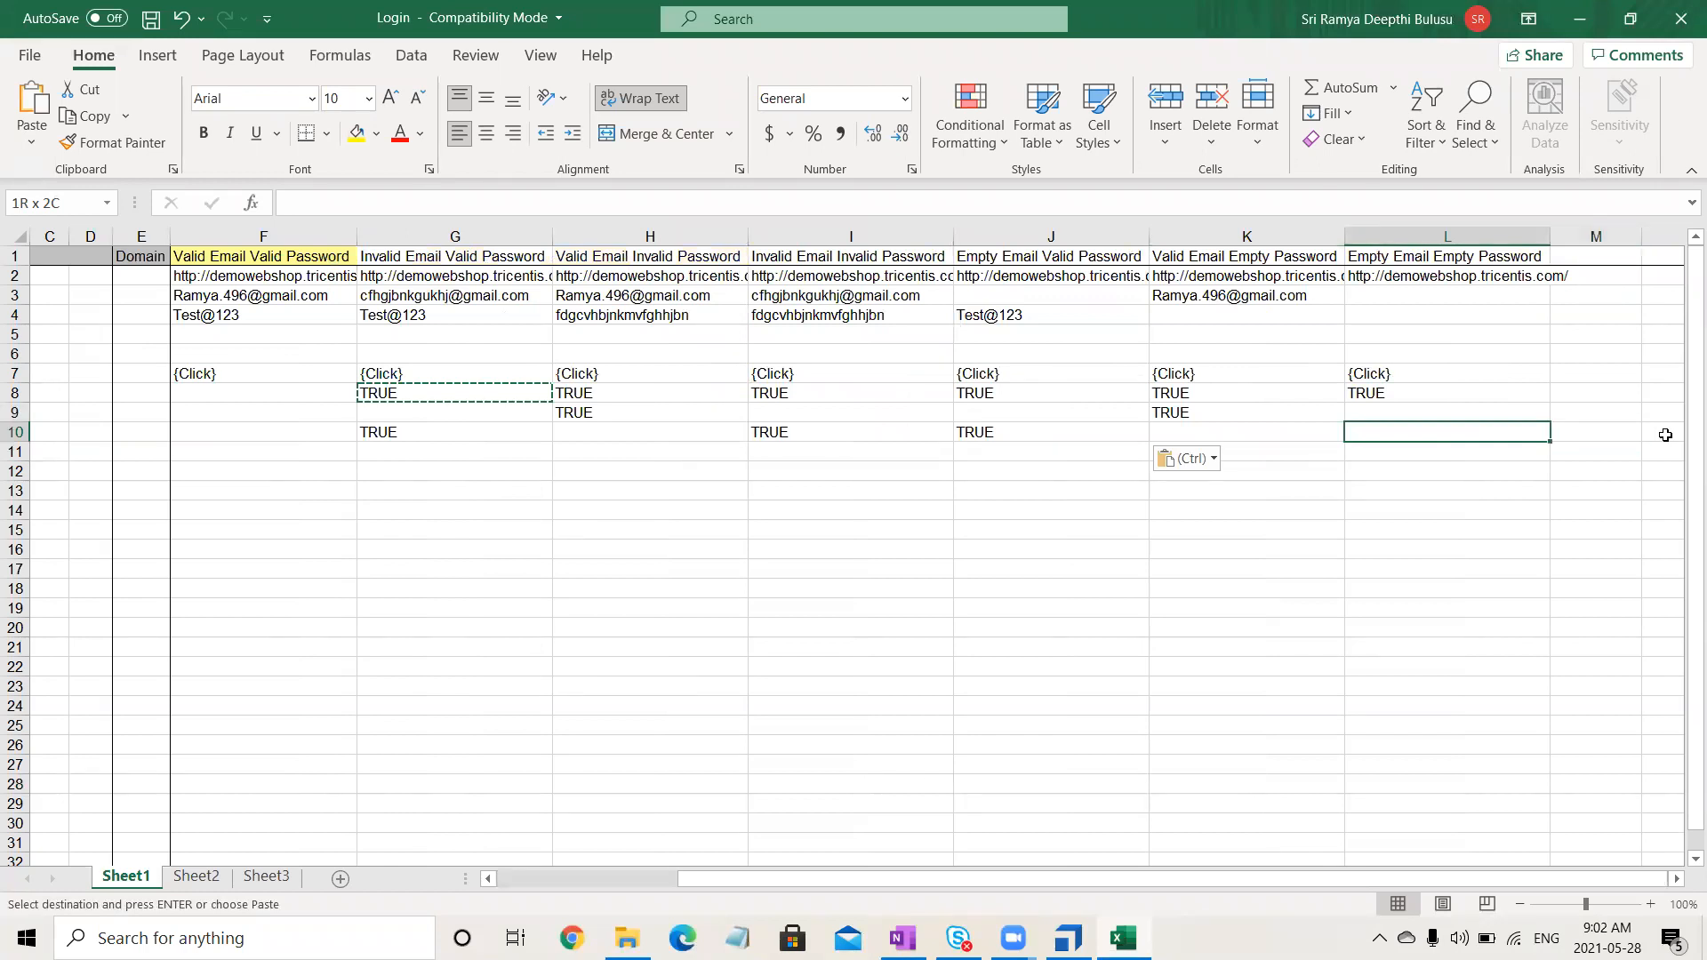
key("ctrl+v")
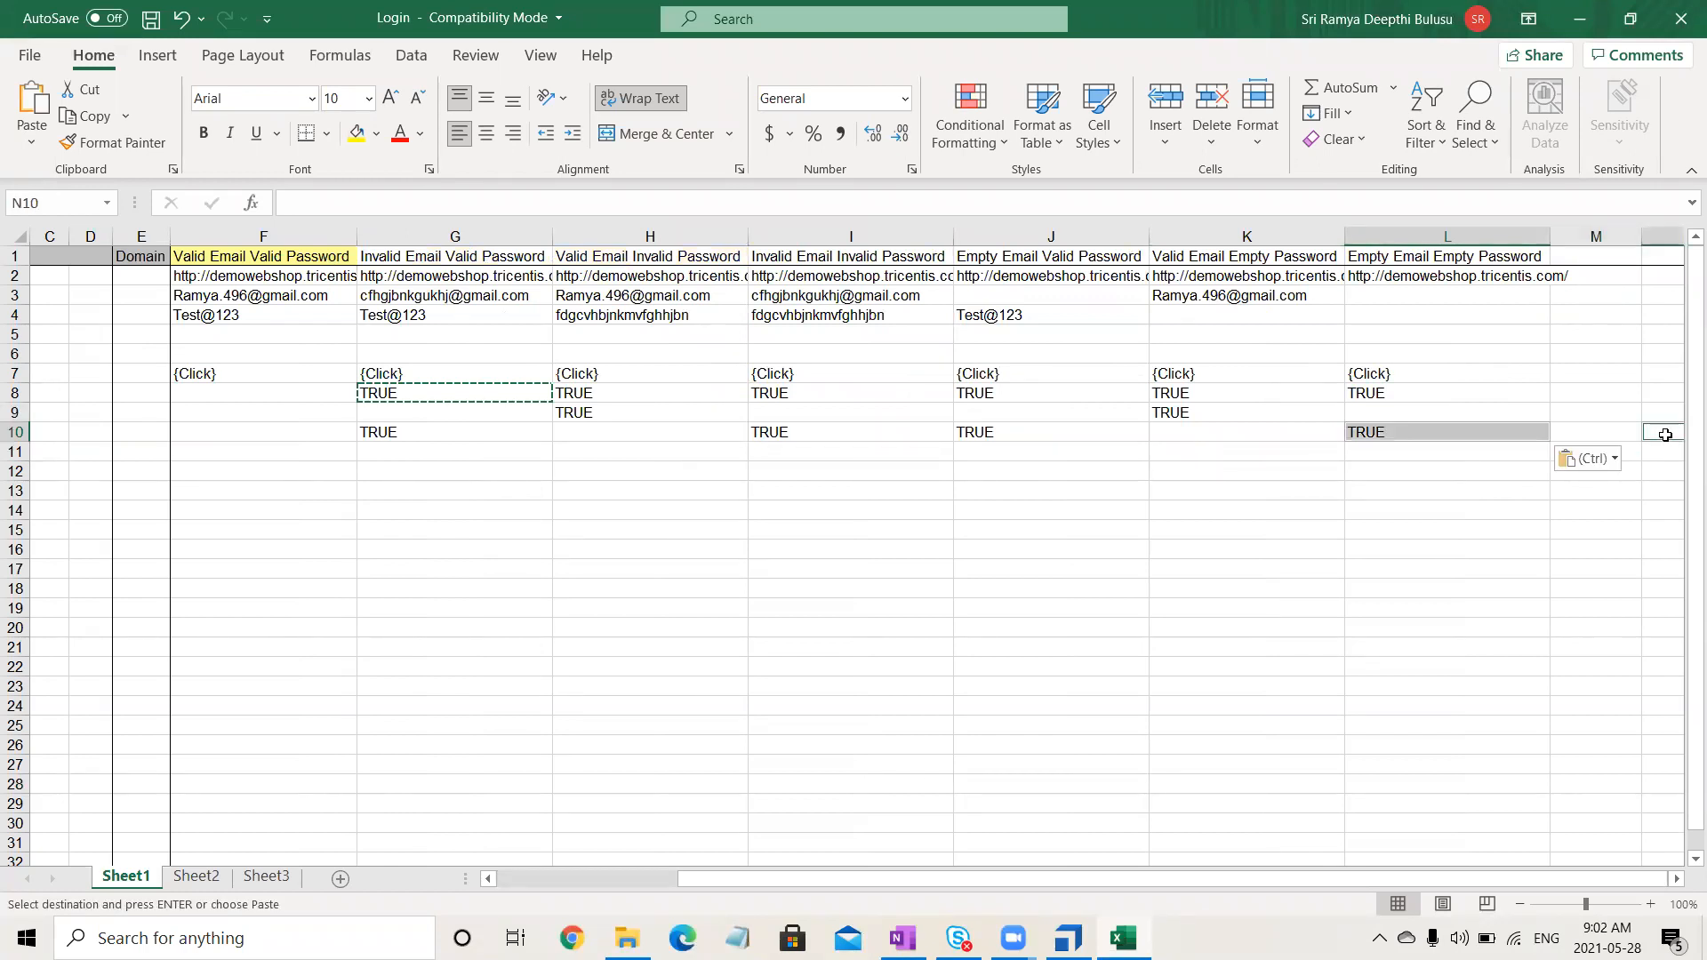
left_click(1182, 567)
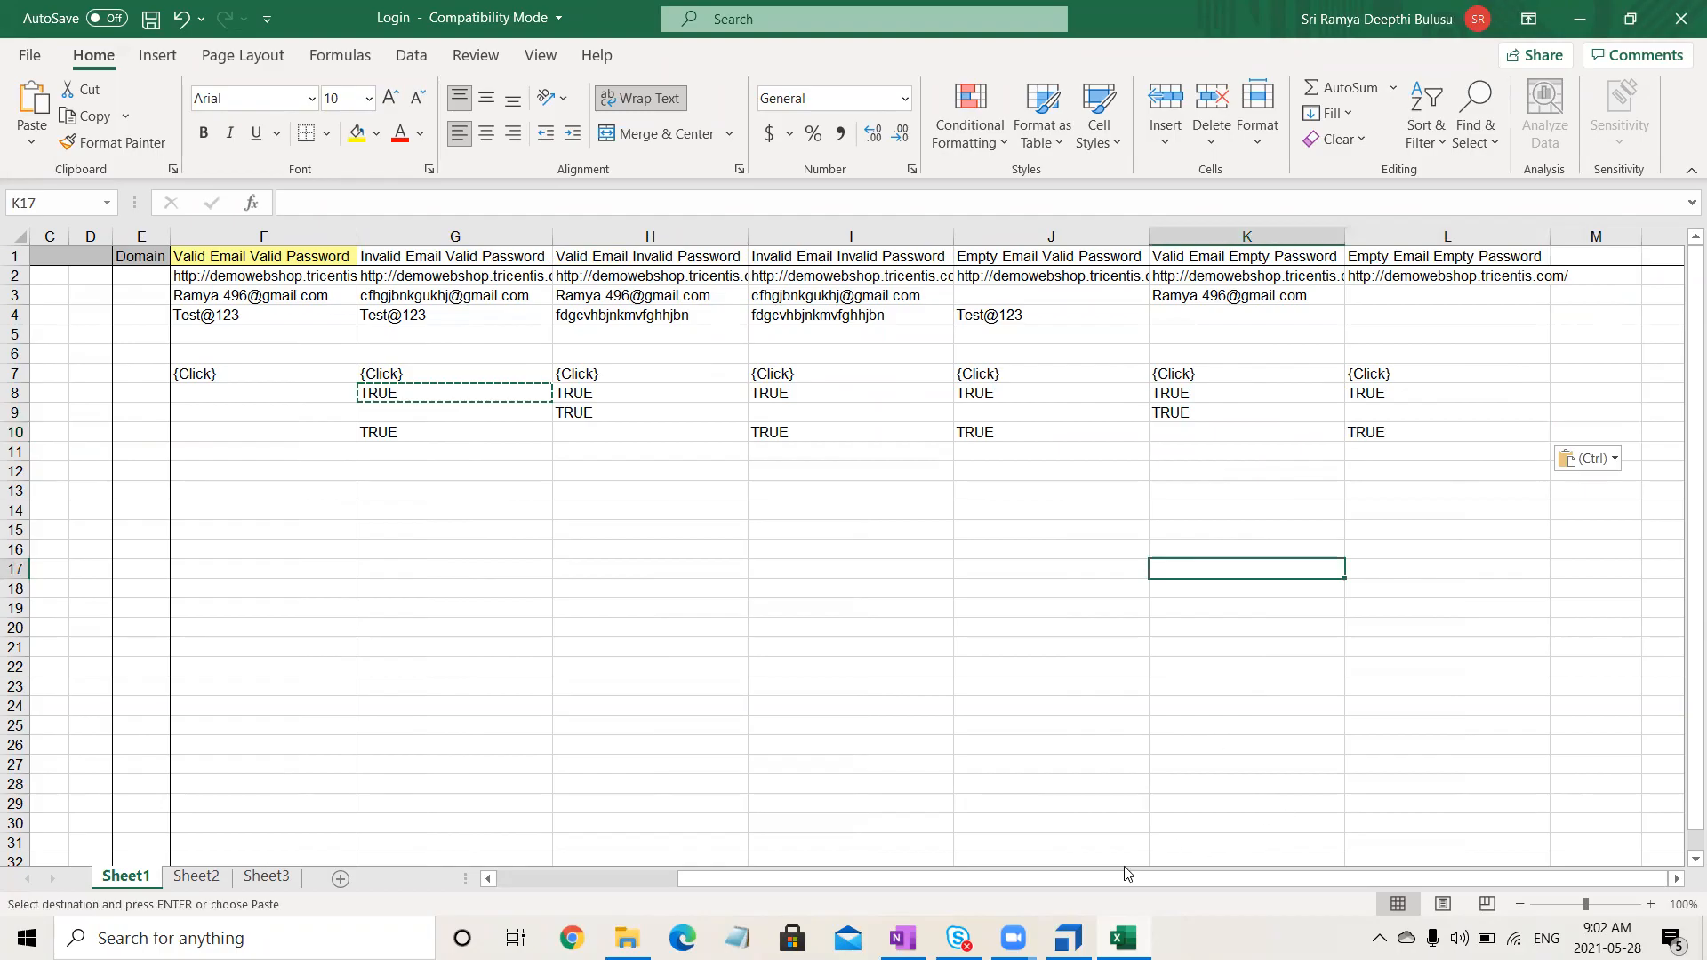
left_click_drag(1075, 878, 697, 879)
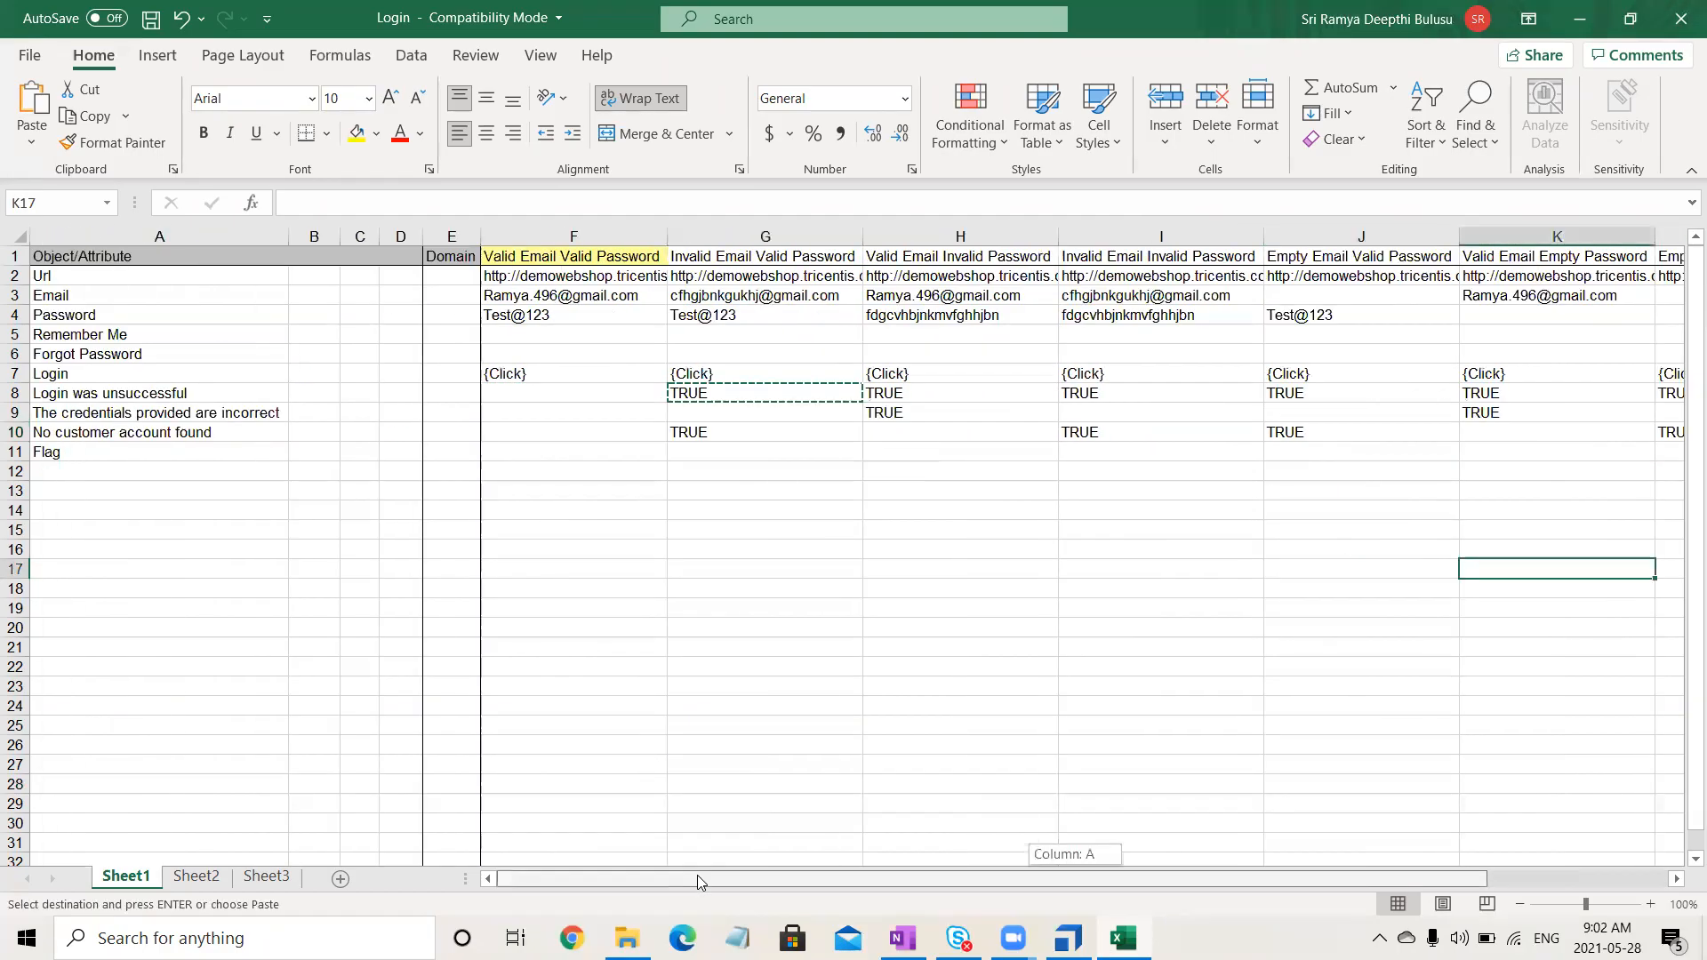
- Enter Success in F11 and Error in G11 of the Flag row
left_click(597, 452)
type("SSU")
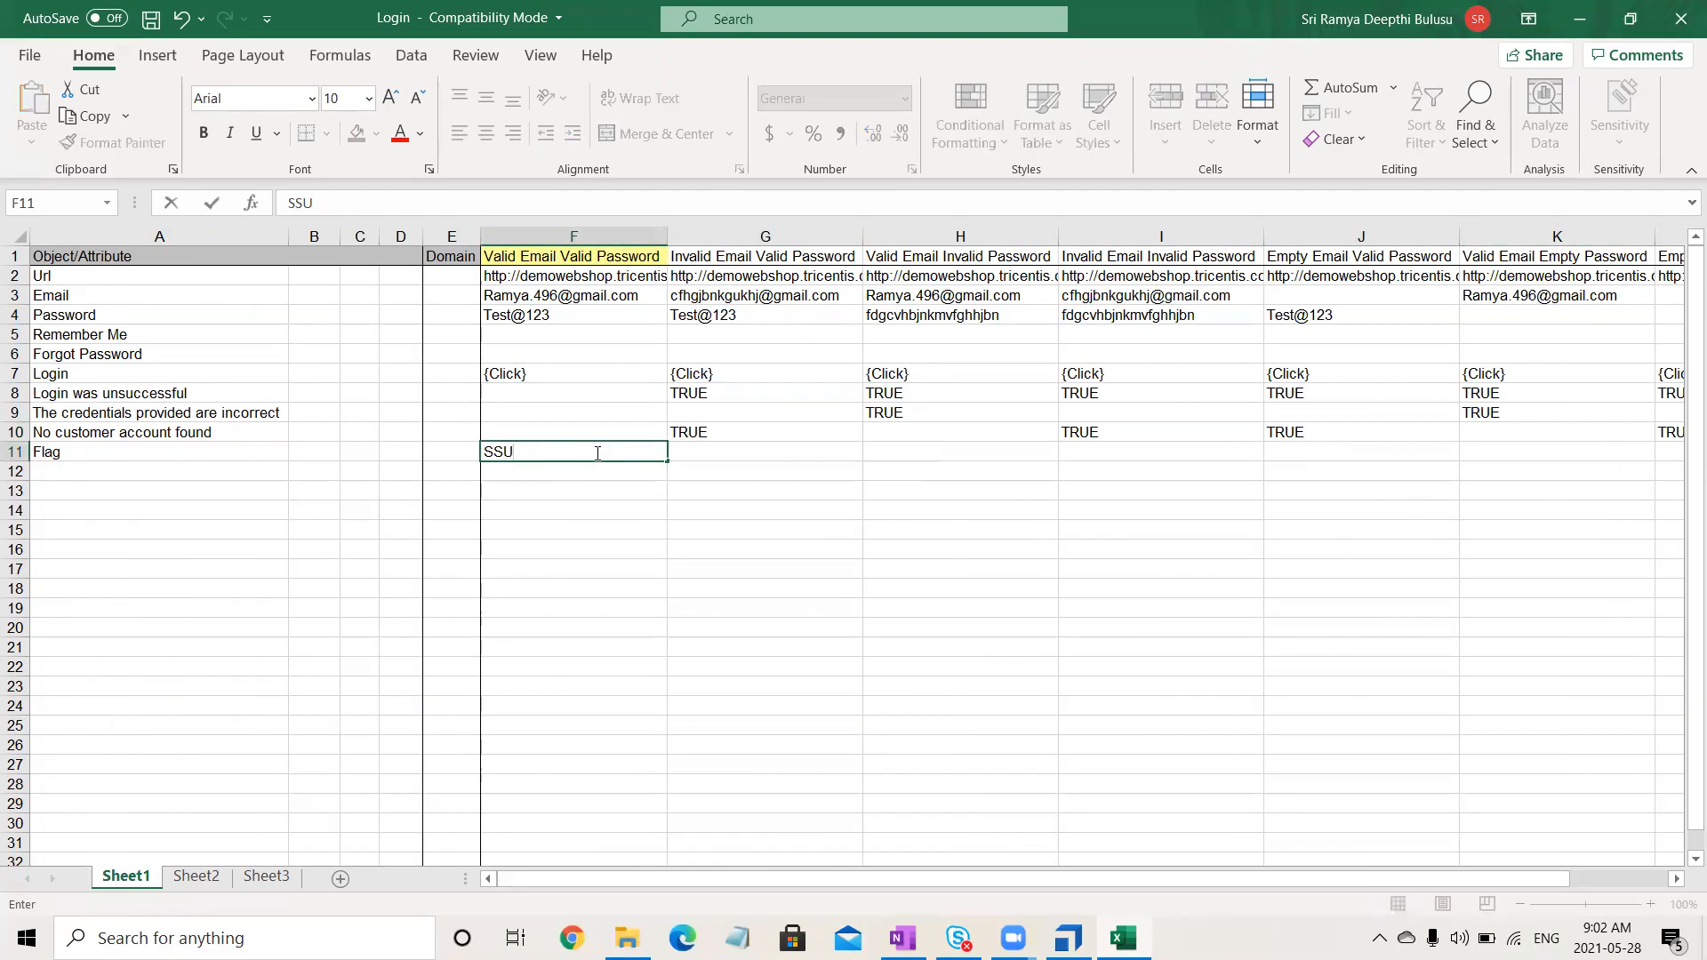
key("BackSpace")
type("uccess")
key("Tab")
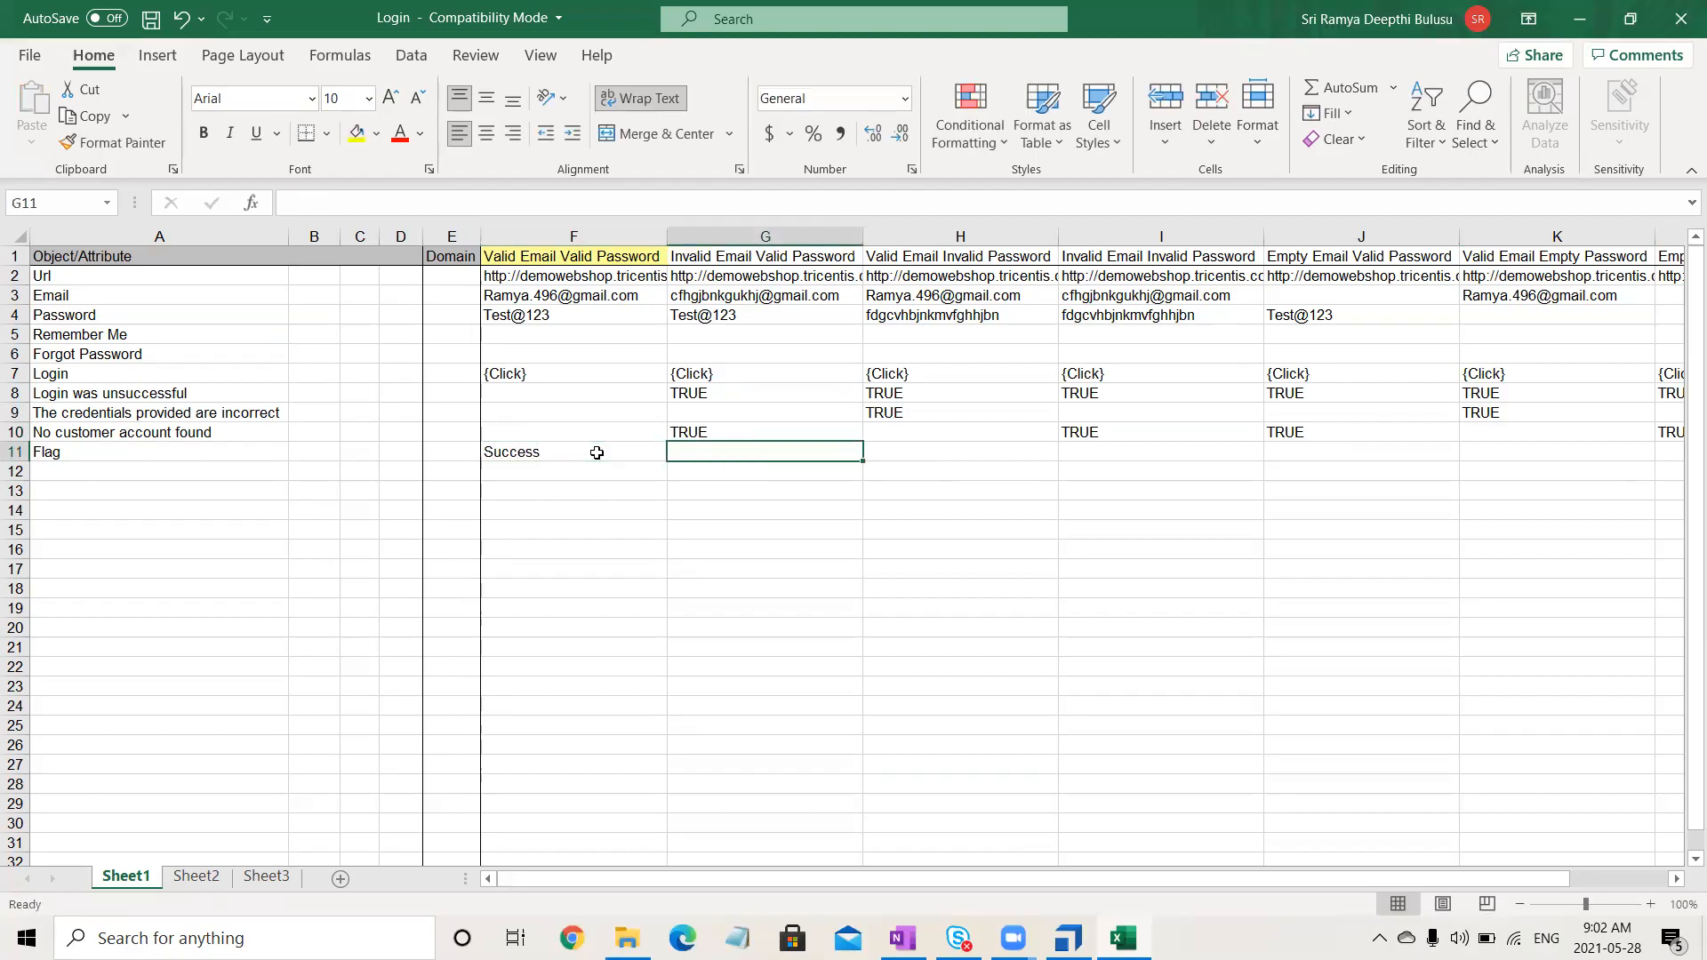
type("Error")
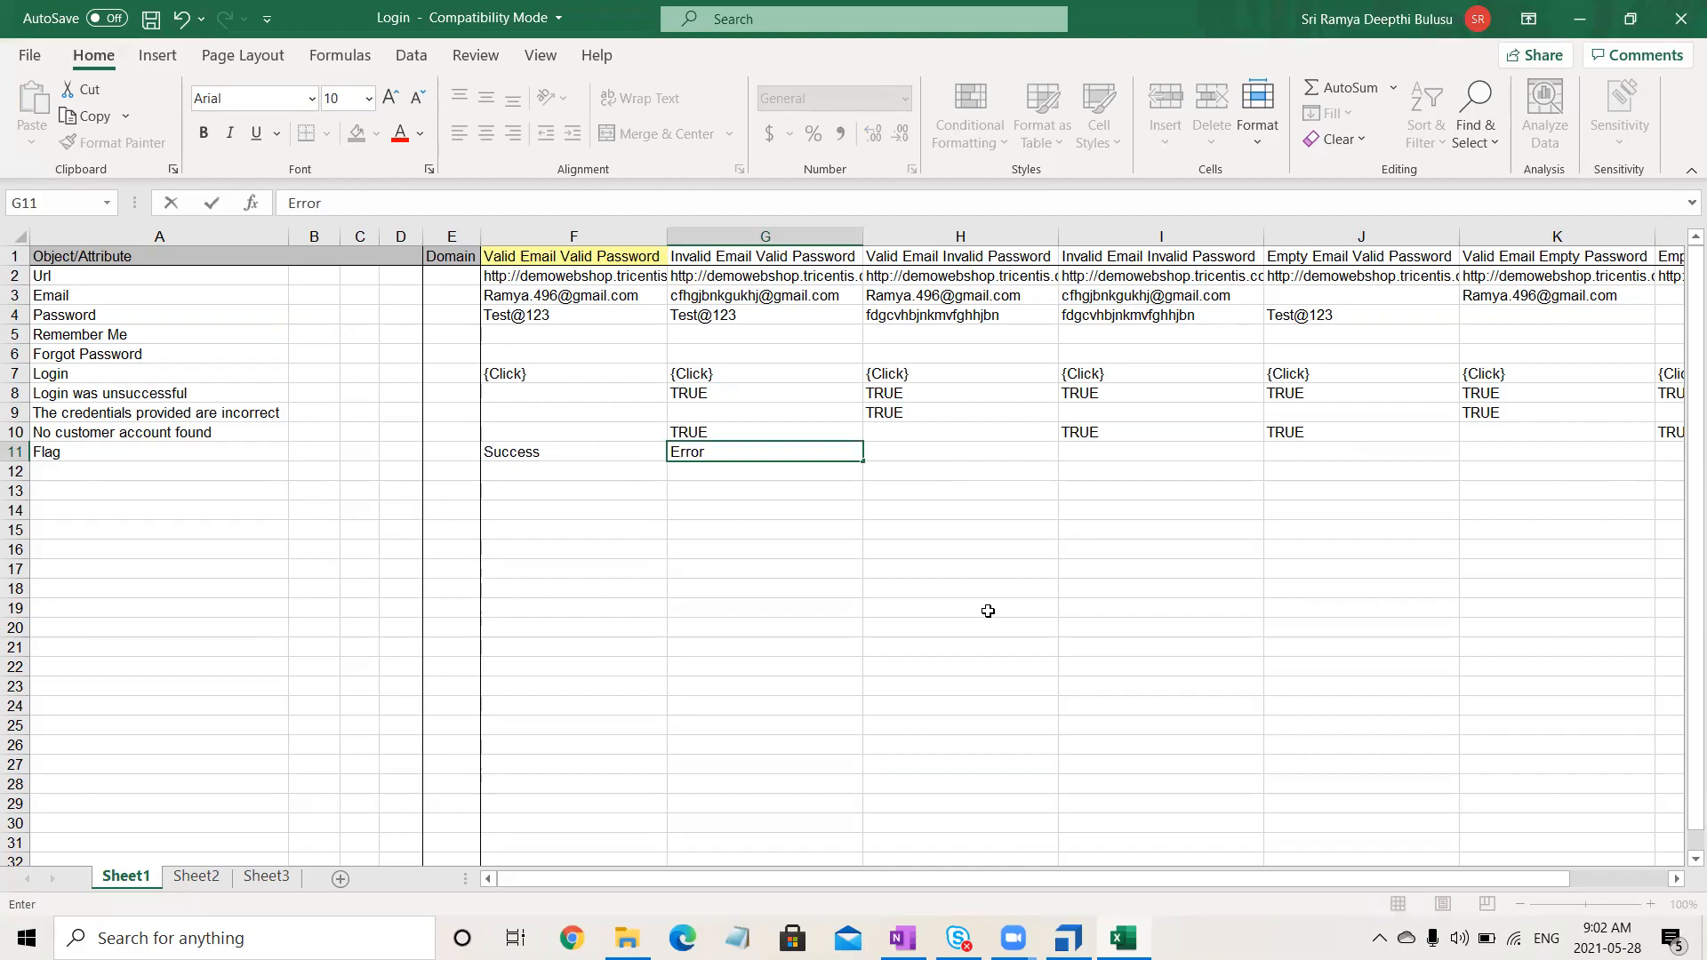
left_click(849, 525)
- Copy Error into H11 through L11, then save and close the Login workbook
left_click(768, 454)
key("ctrl+c")
left_click_drag(925, 460, 1411, 450)
key("ctrl+v")
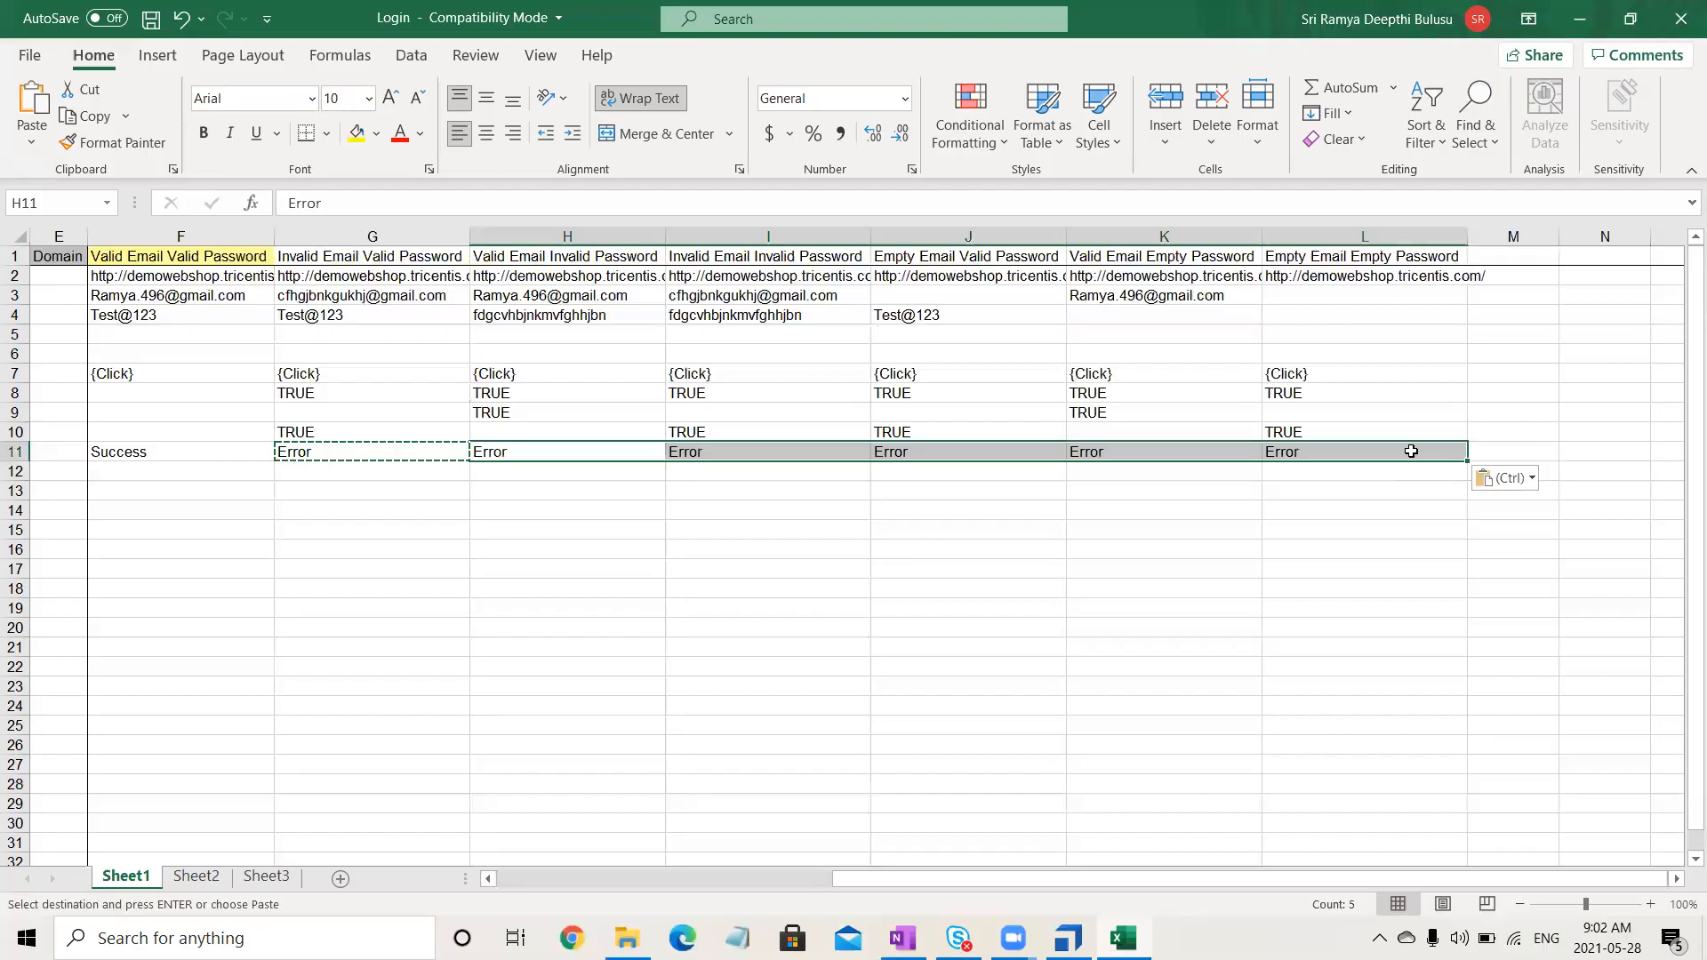
left_click(801, 645)
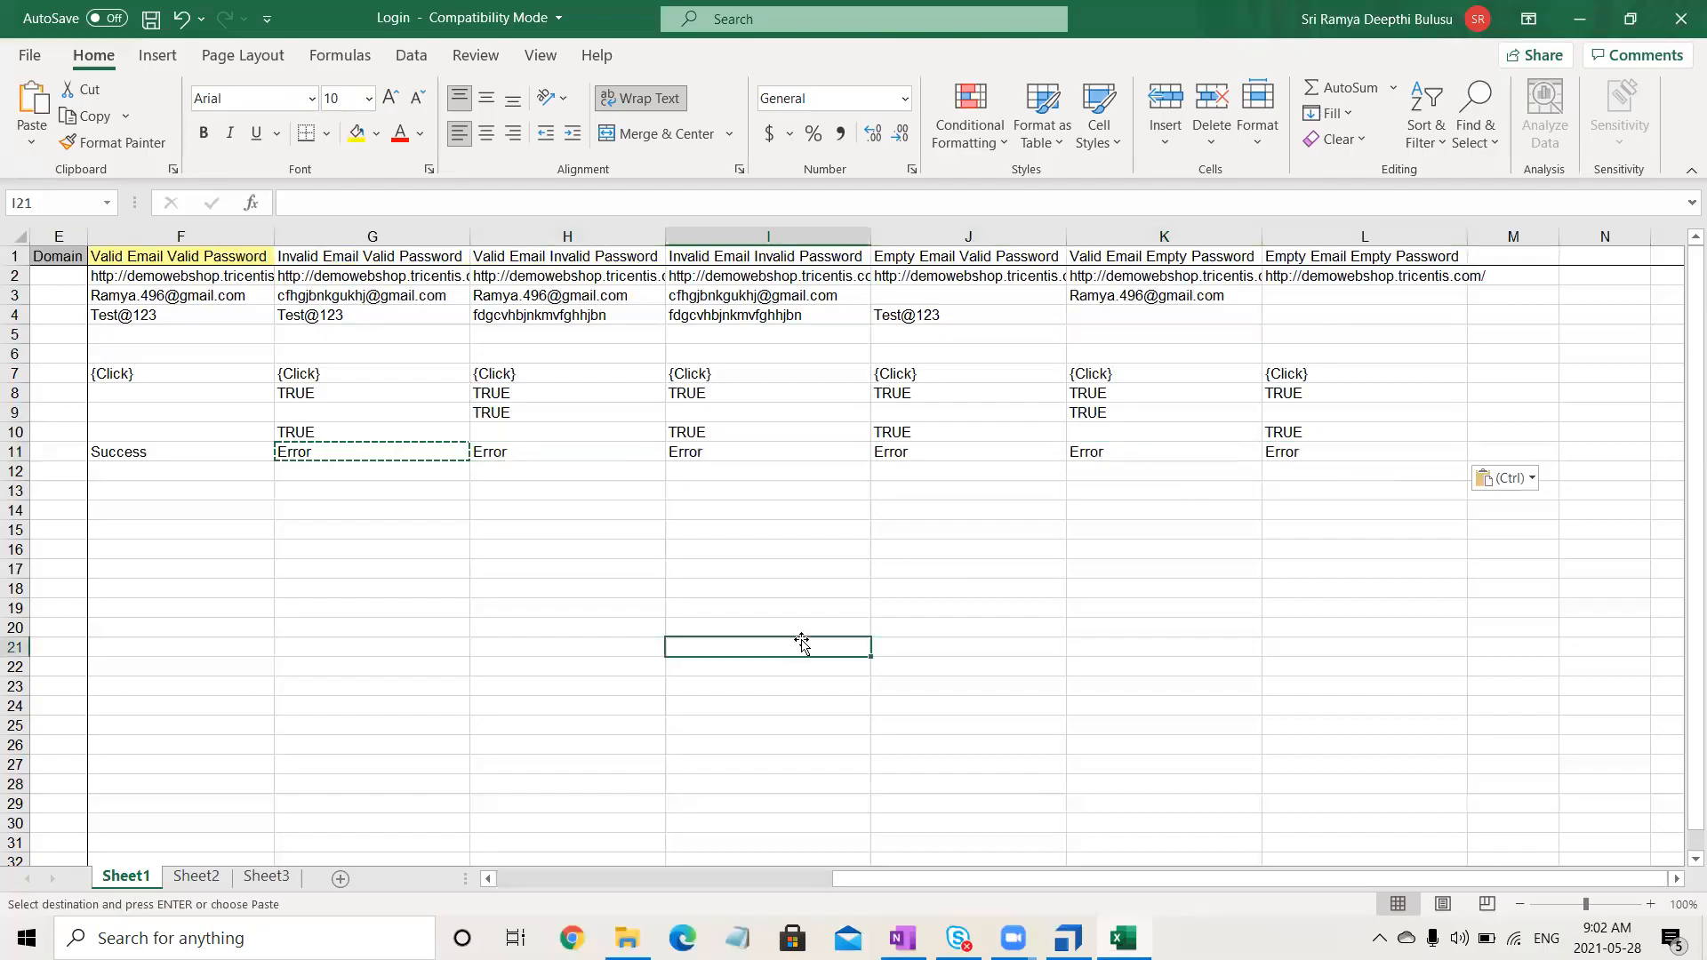
left_click(693, 879)
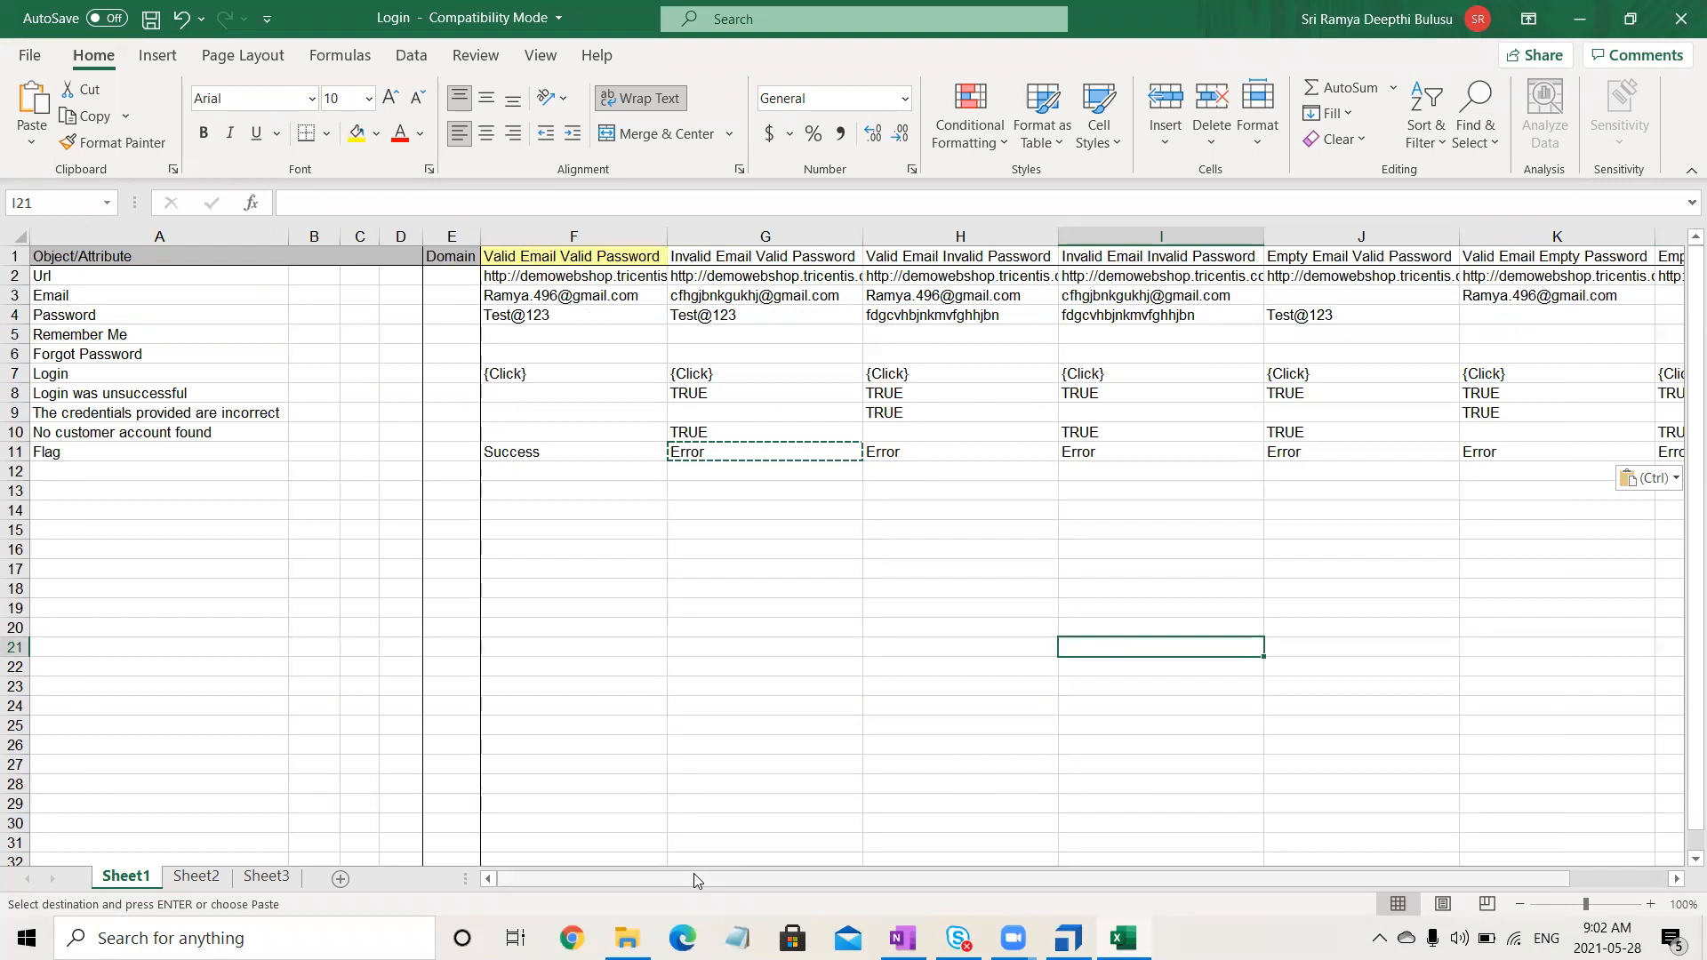
key("ctrl+s")
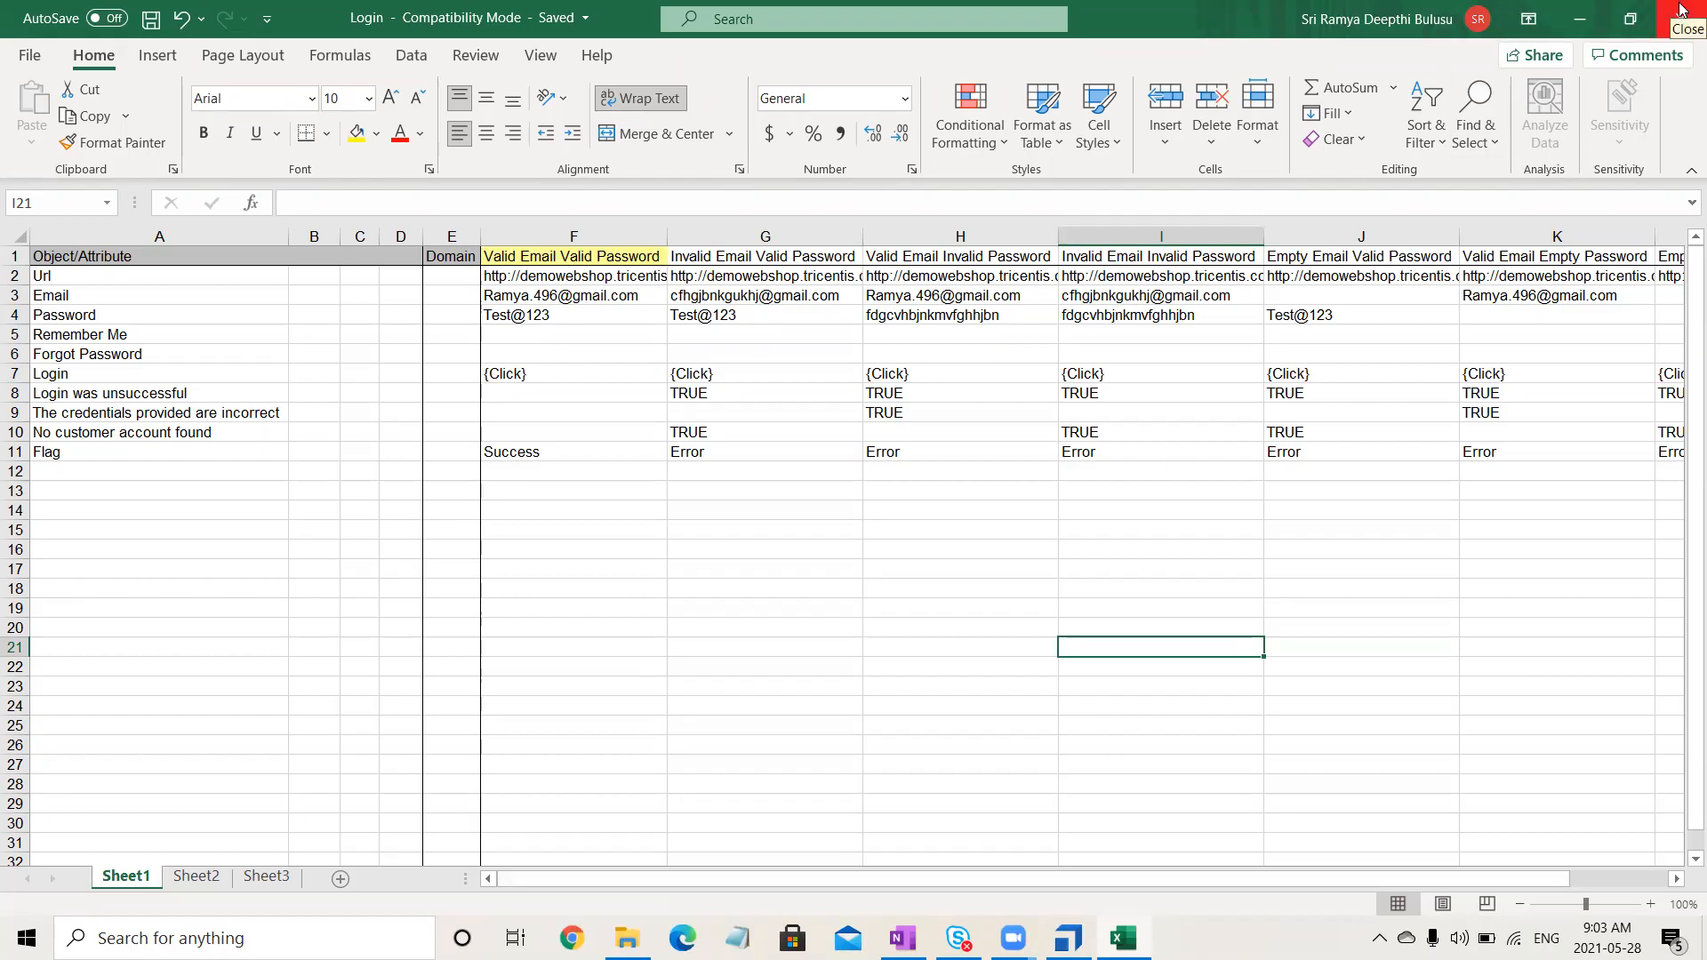
left_click(1681, 9)
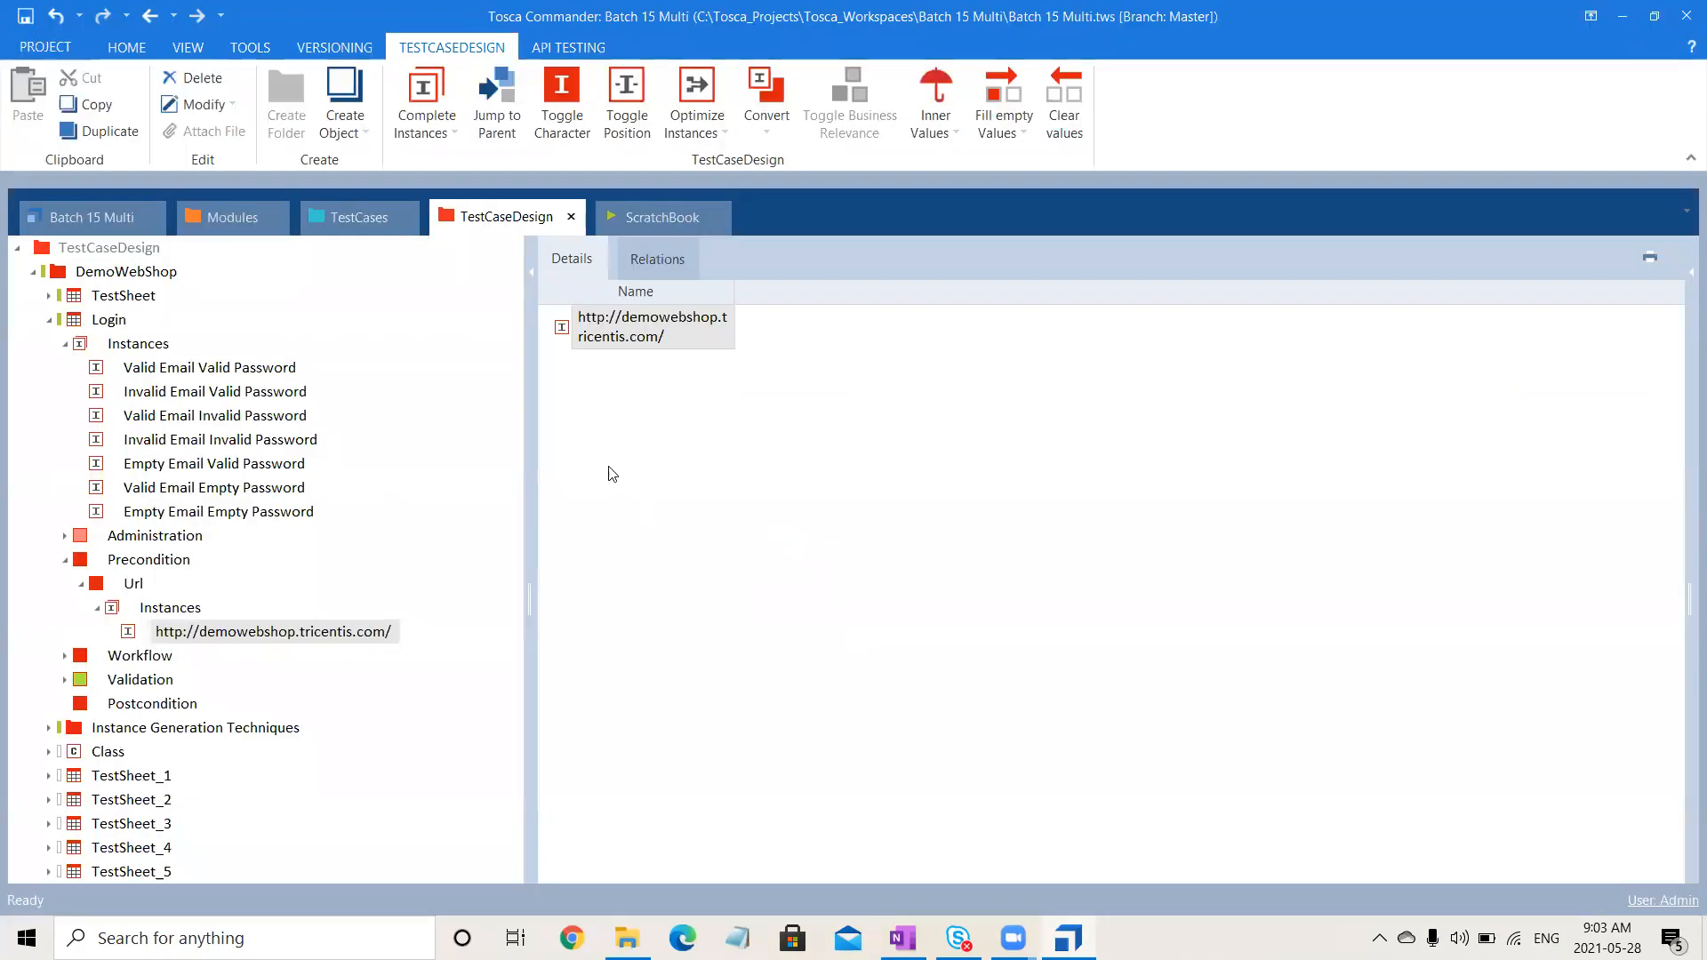
- Rename the copied test case Validate User Login_1 to Validate User Login_Excel
left_click(341, 203)
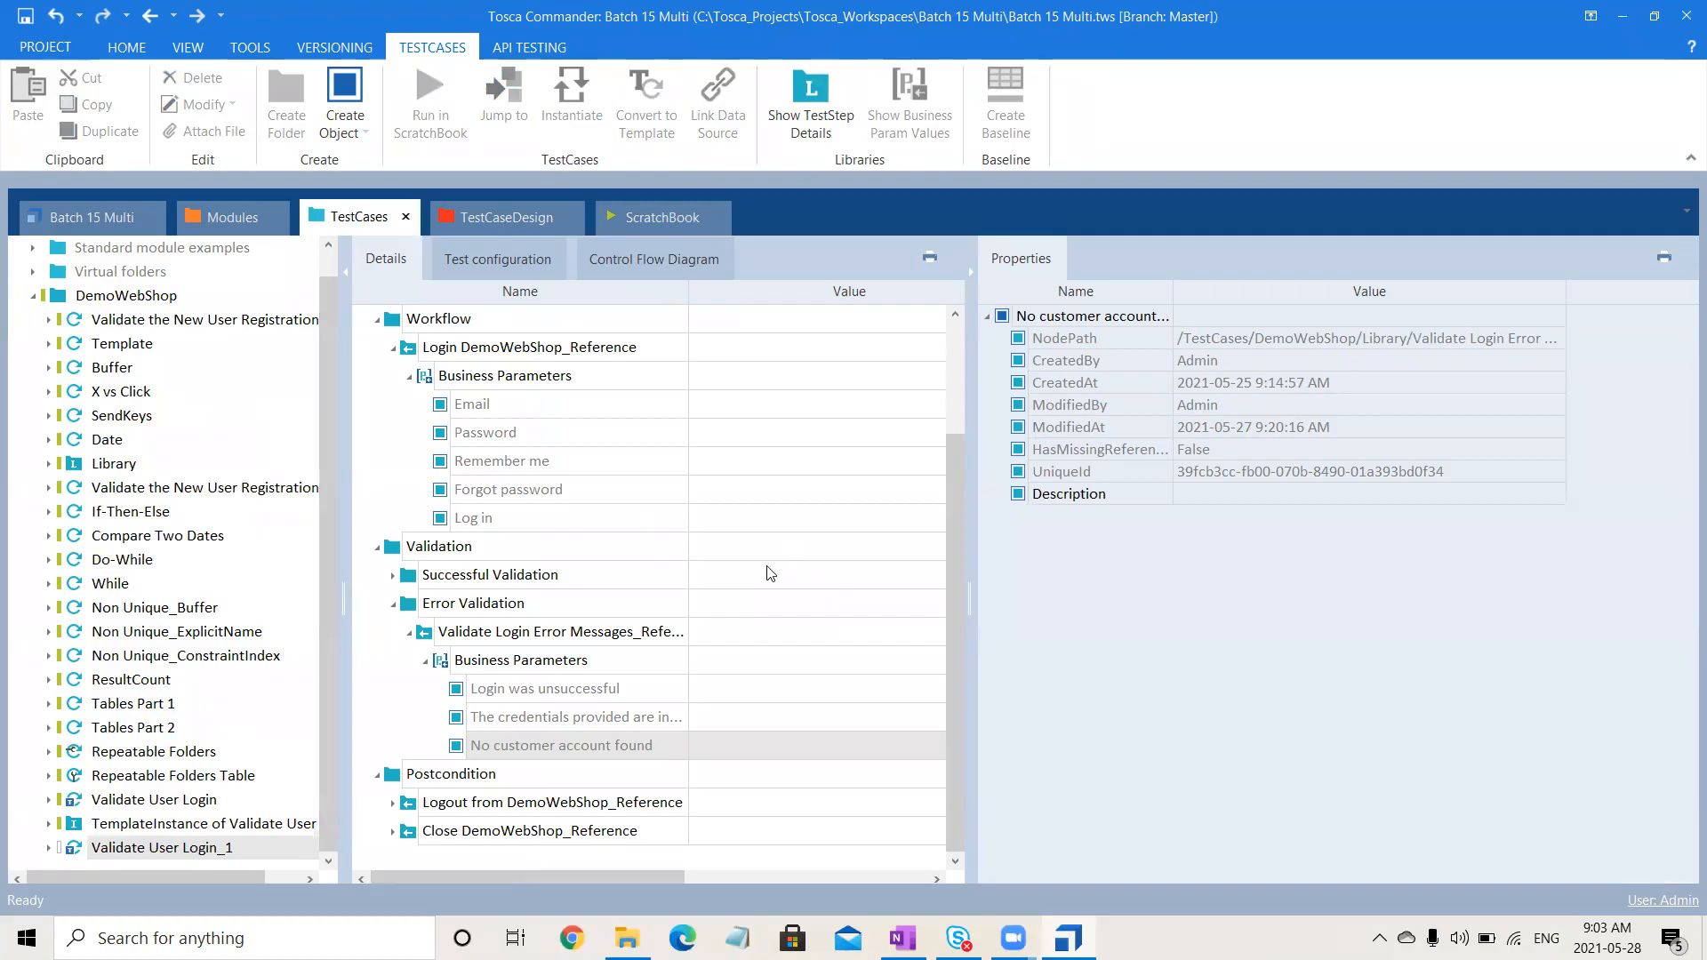
left_click(965, 289)
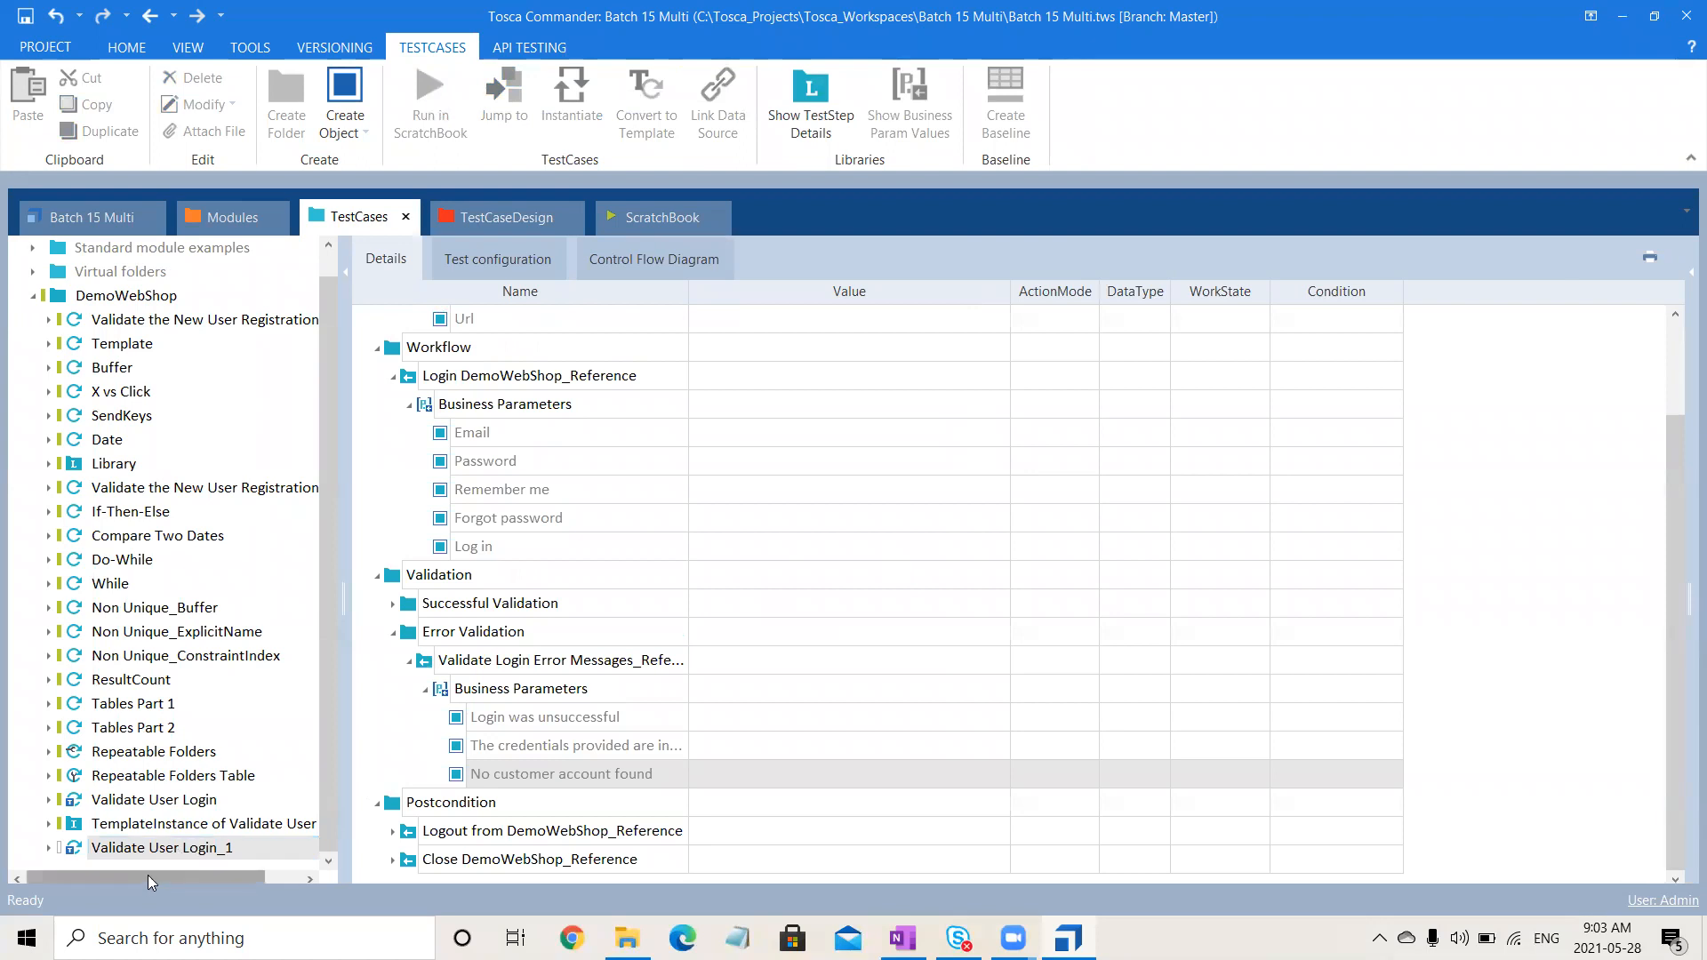
left_click(181, 849)
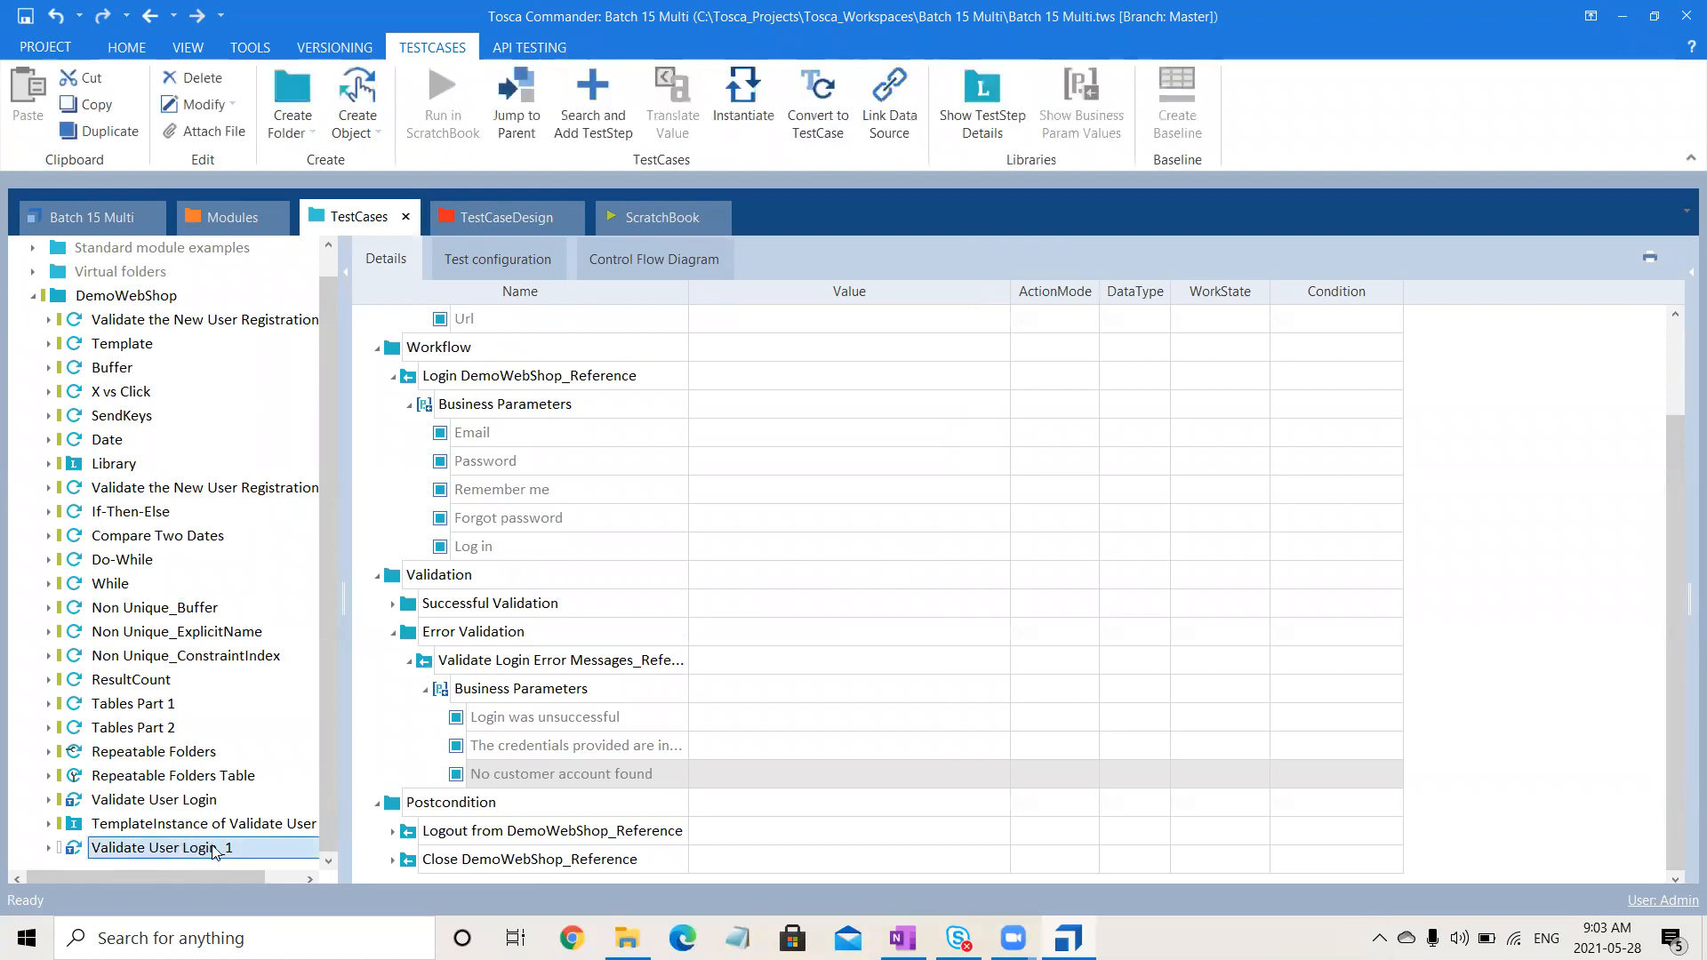
double_click(251, 847)
key("BackSpace")
type("Excel")
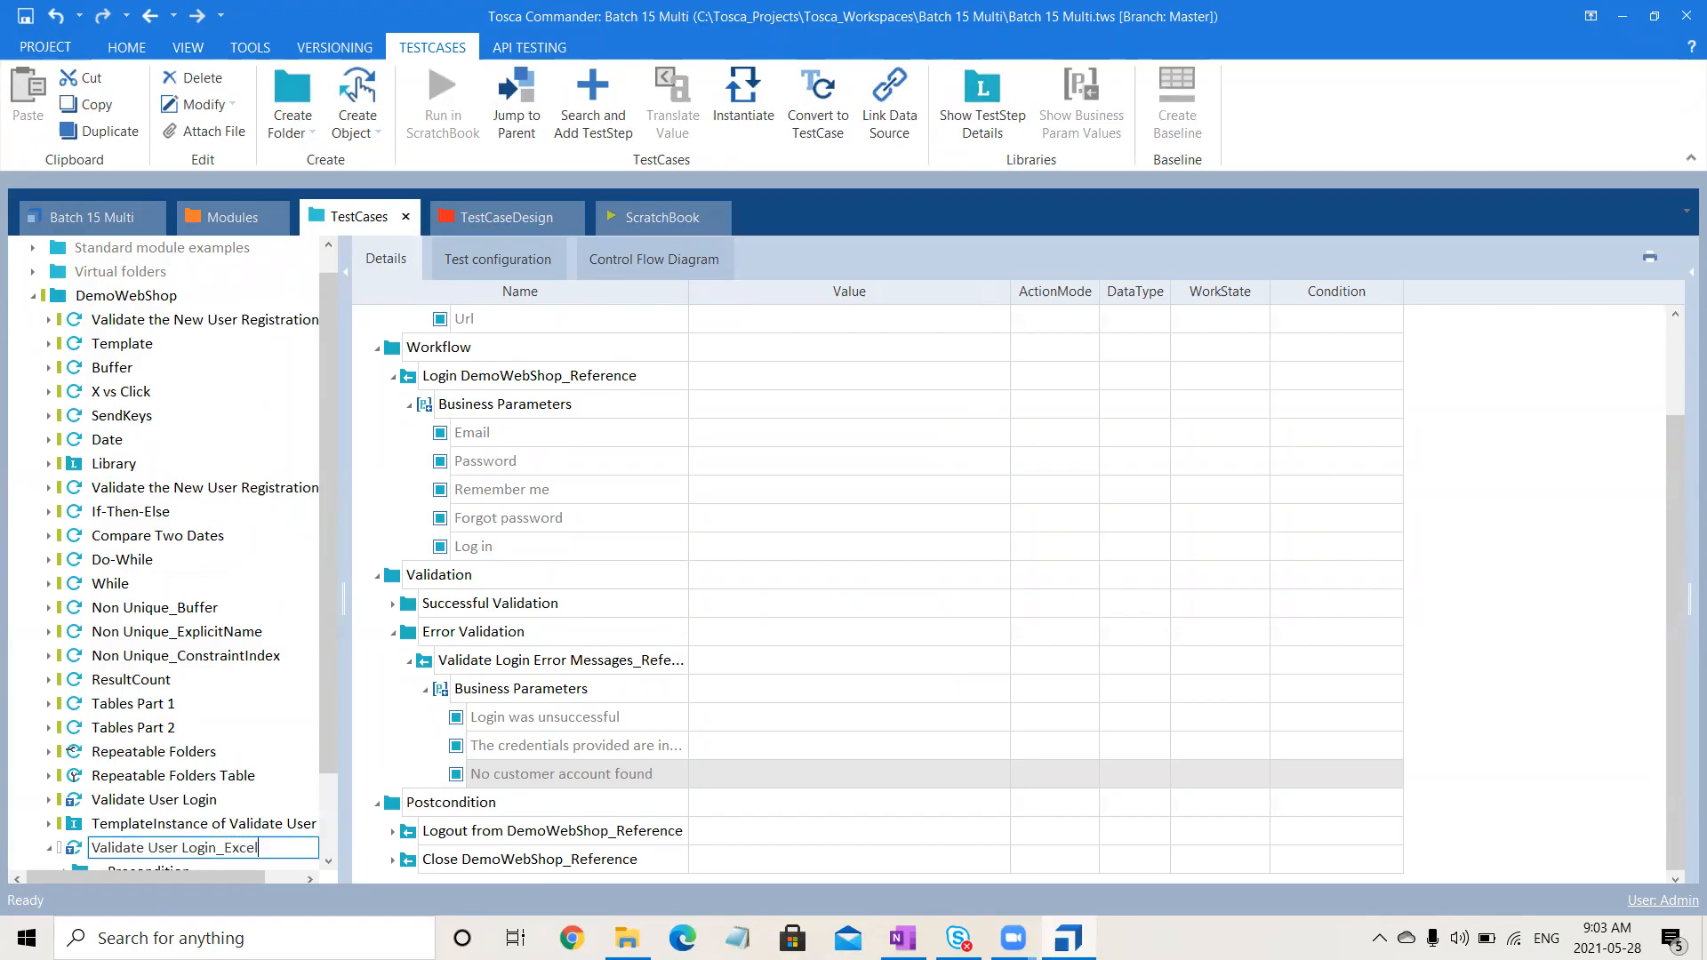
key("Return")
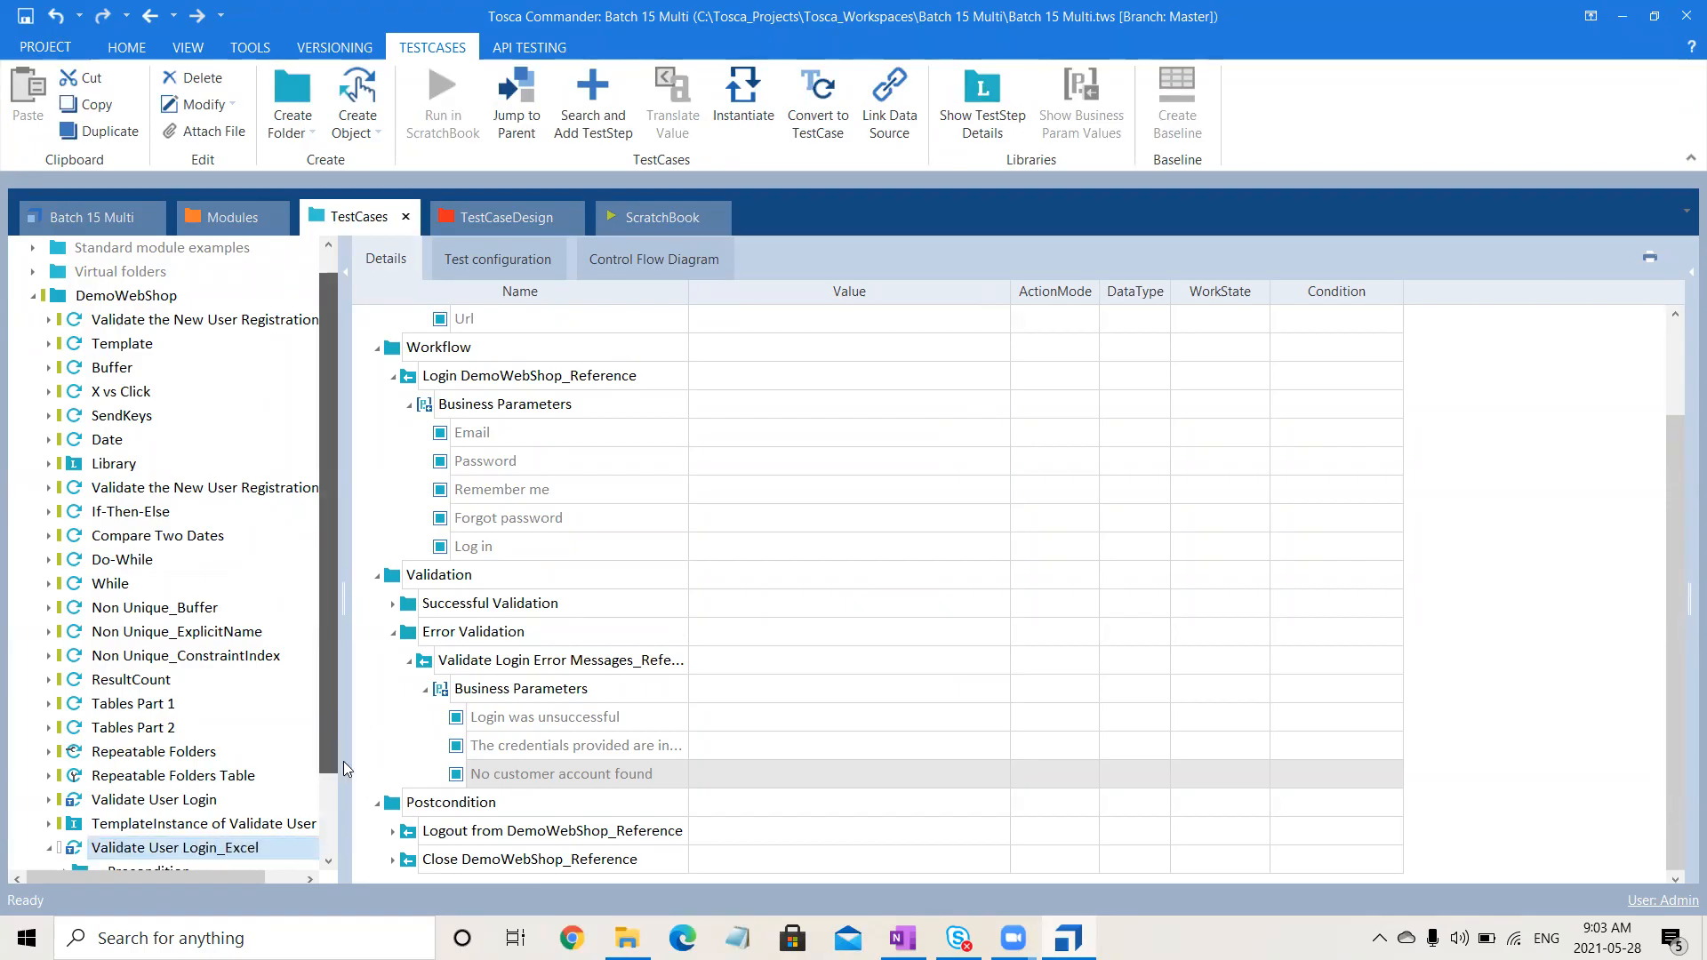
left_click(107, 757)
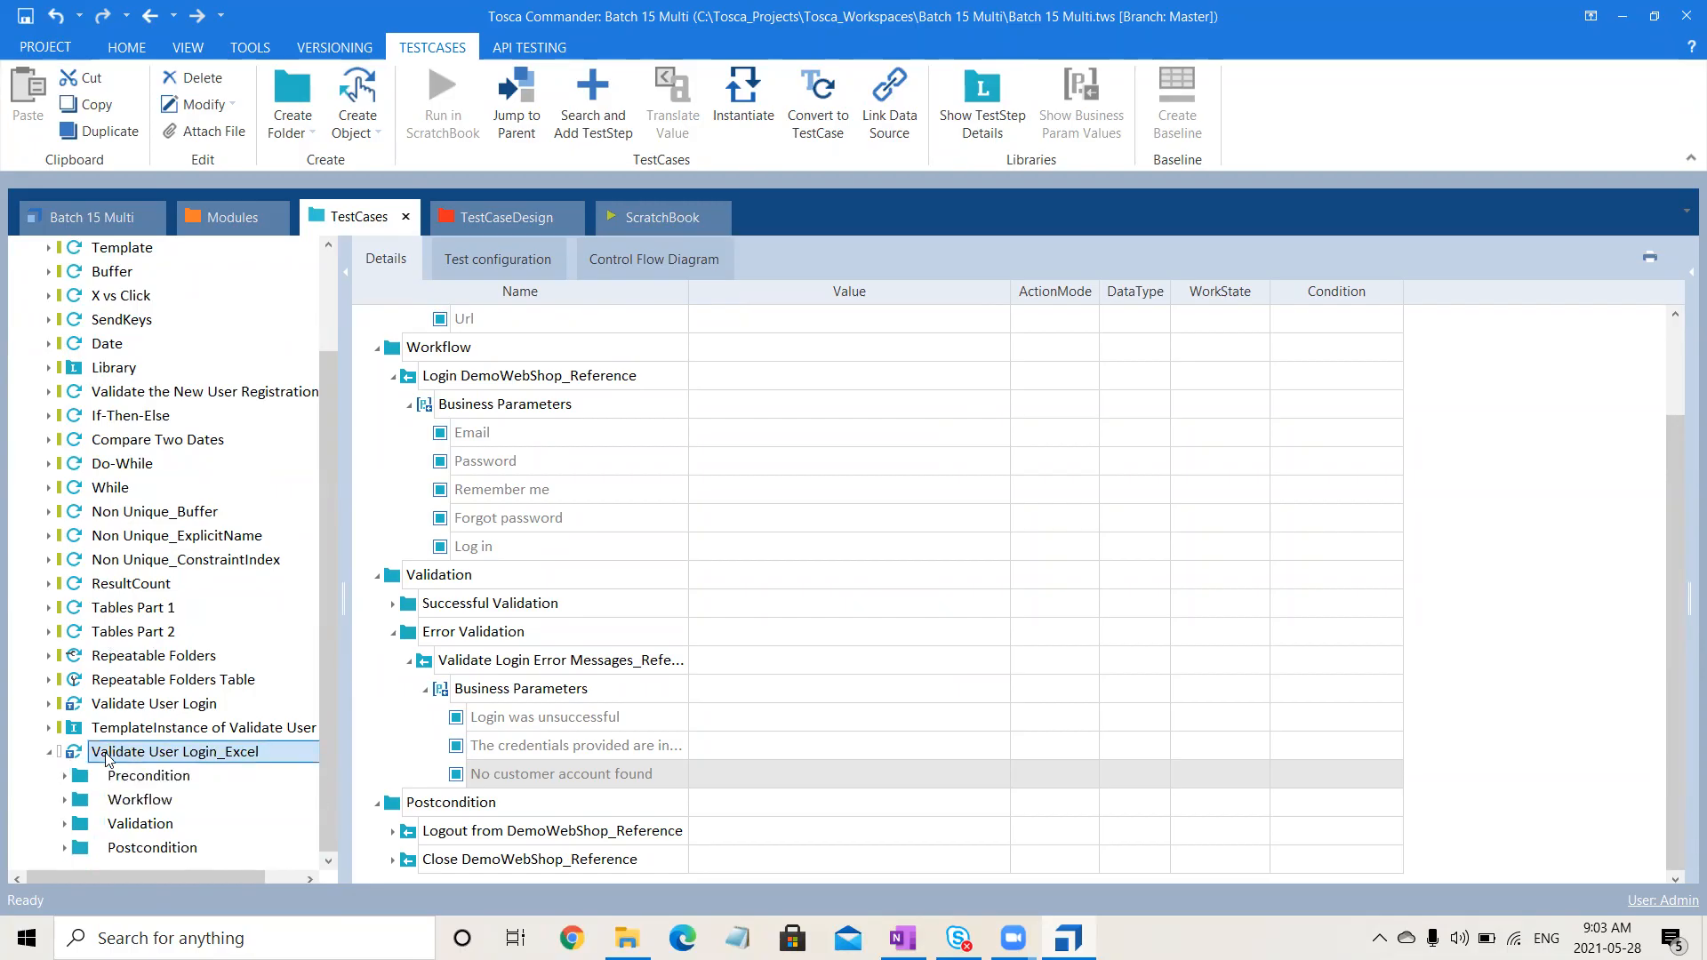
- Link Validate User Login_Excel to the Login workbook as its Excel data source, using Sheet1
right_click(107, 756)
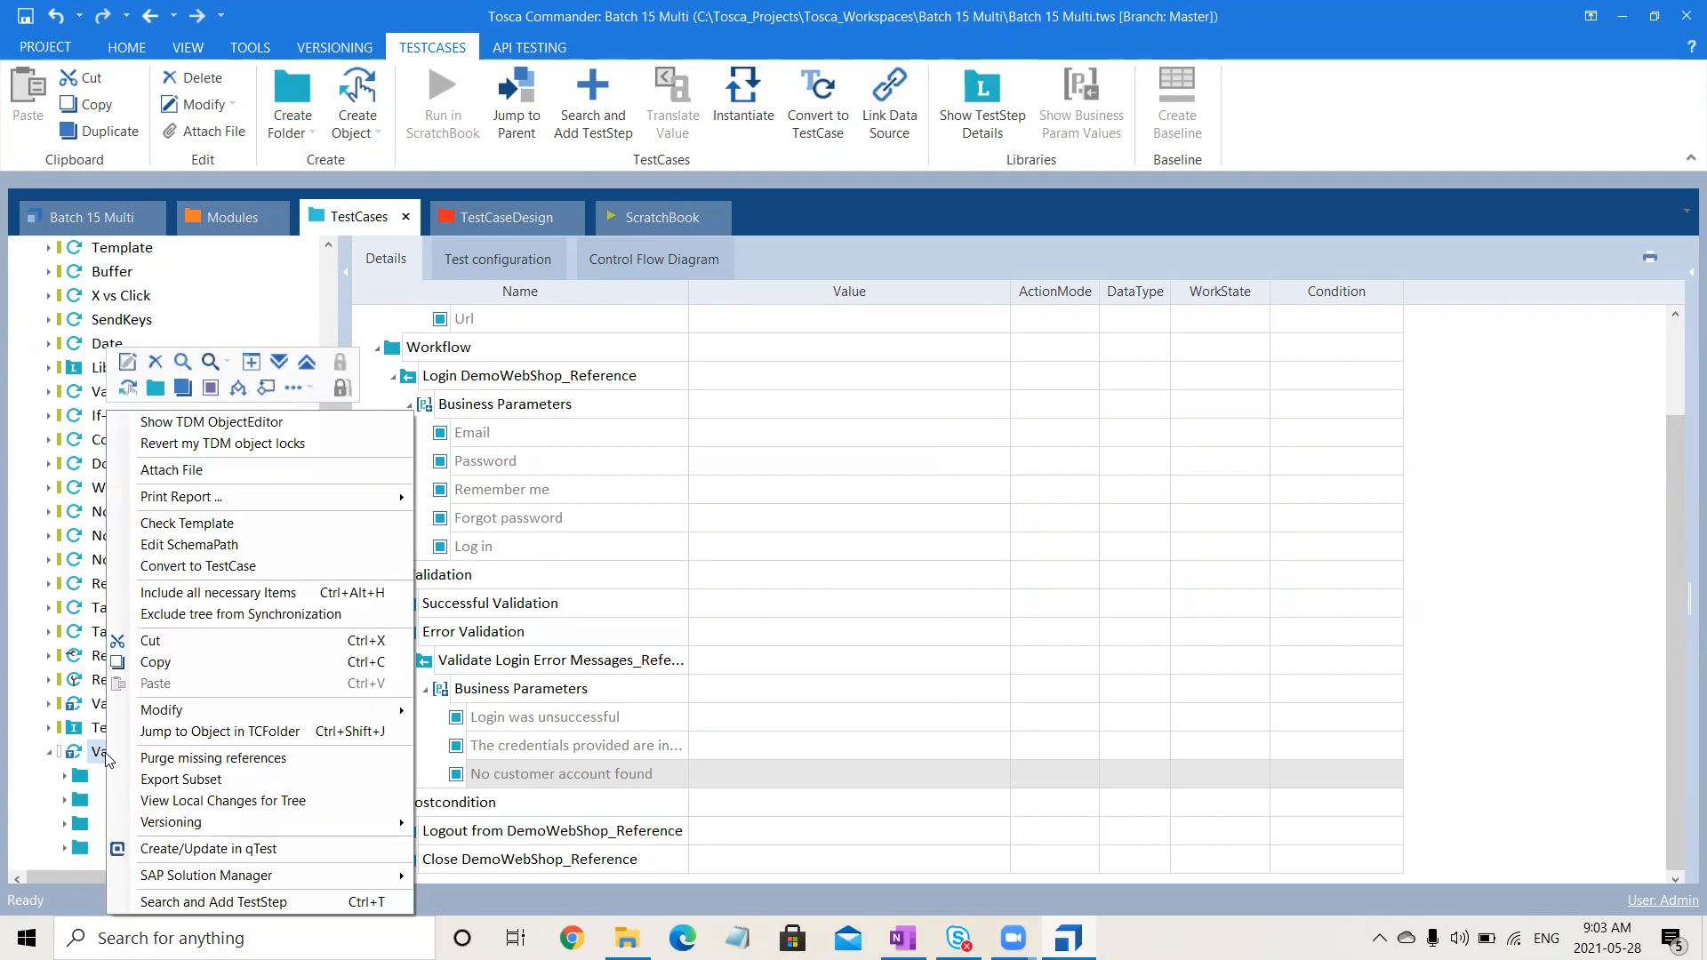
left_click(241, 552)
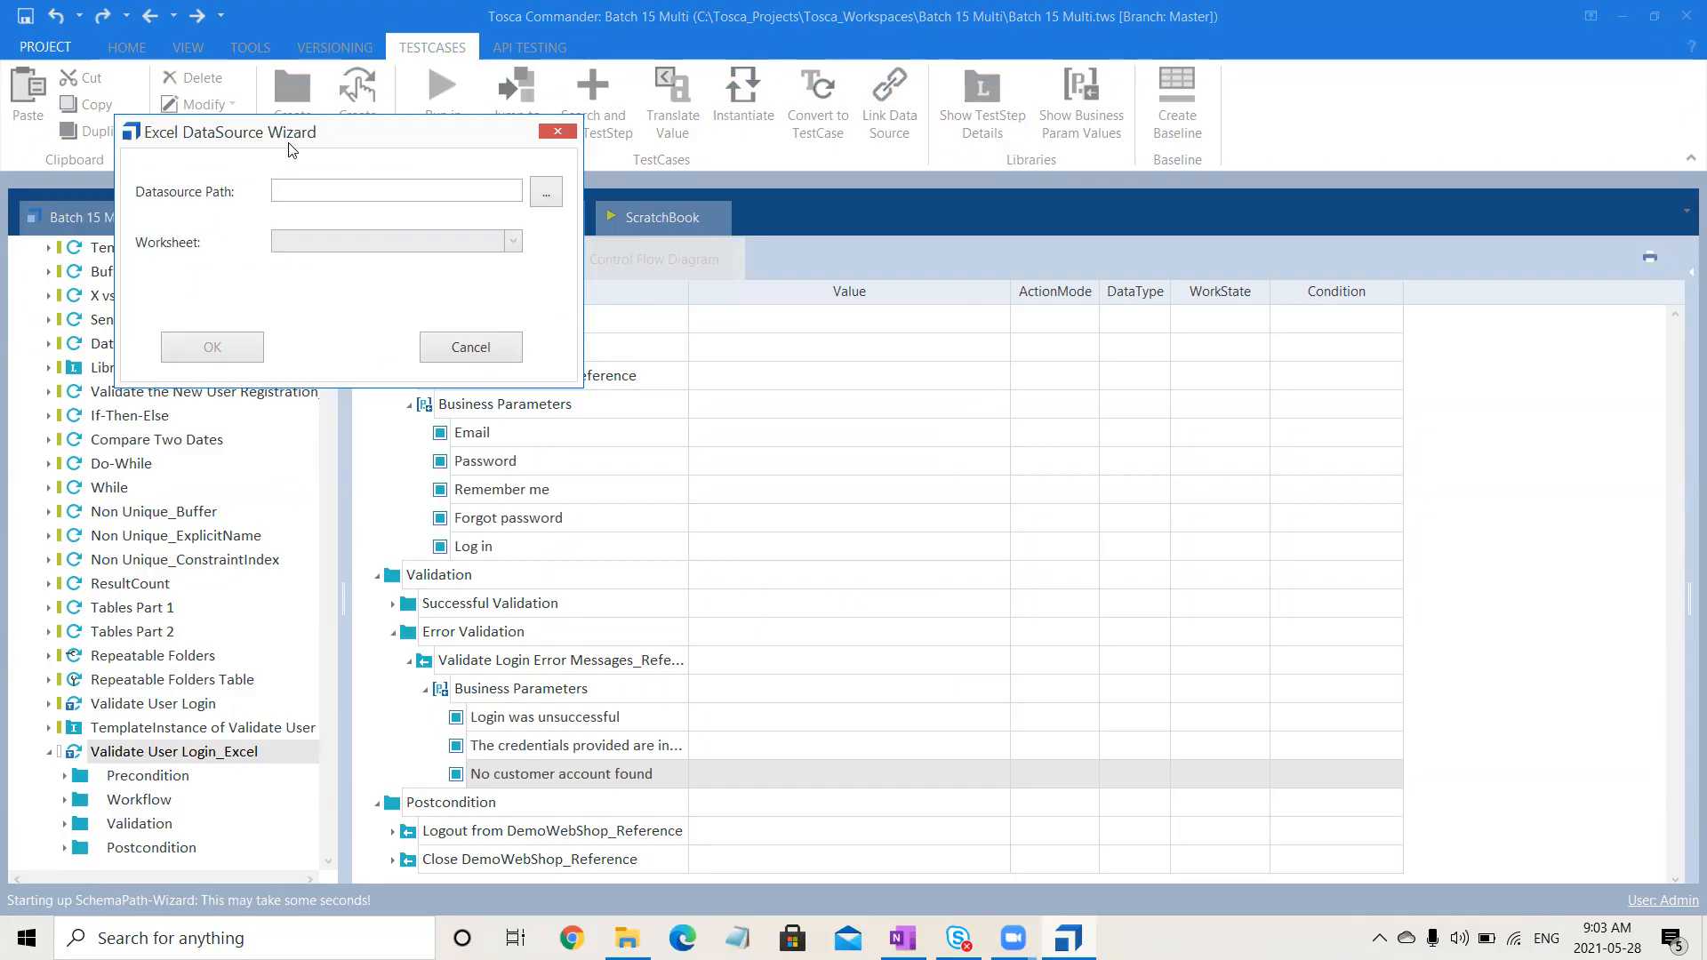
left_click_drag(289, 150, 986, 247)
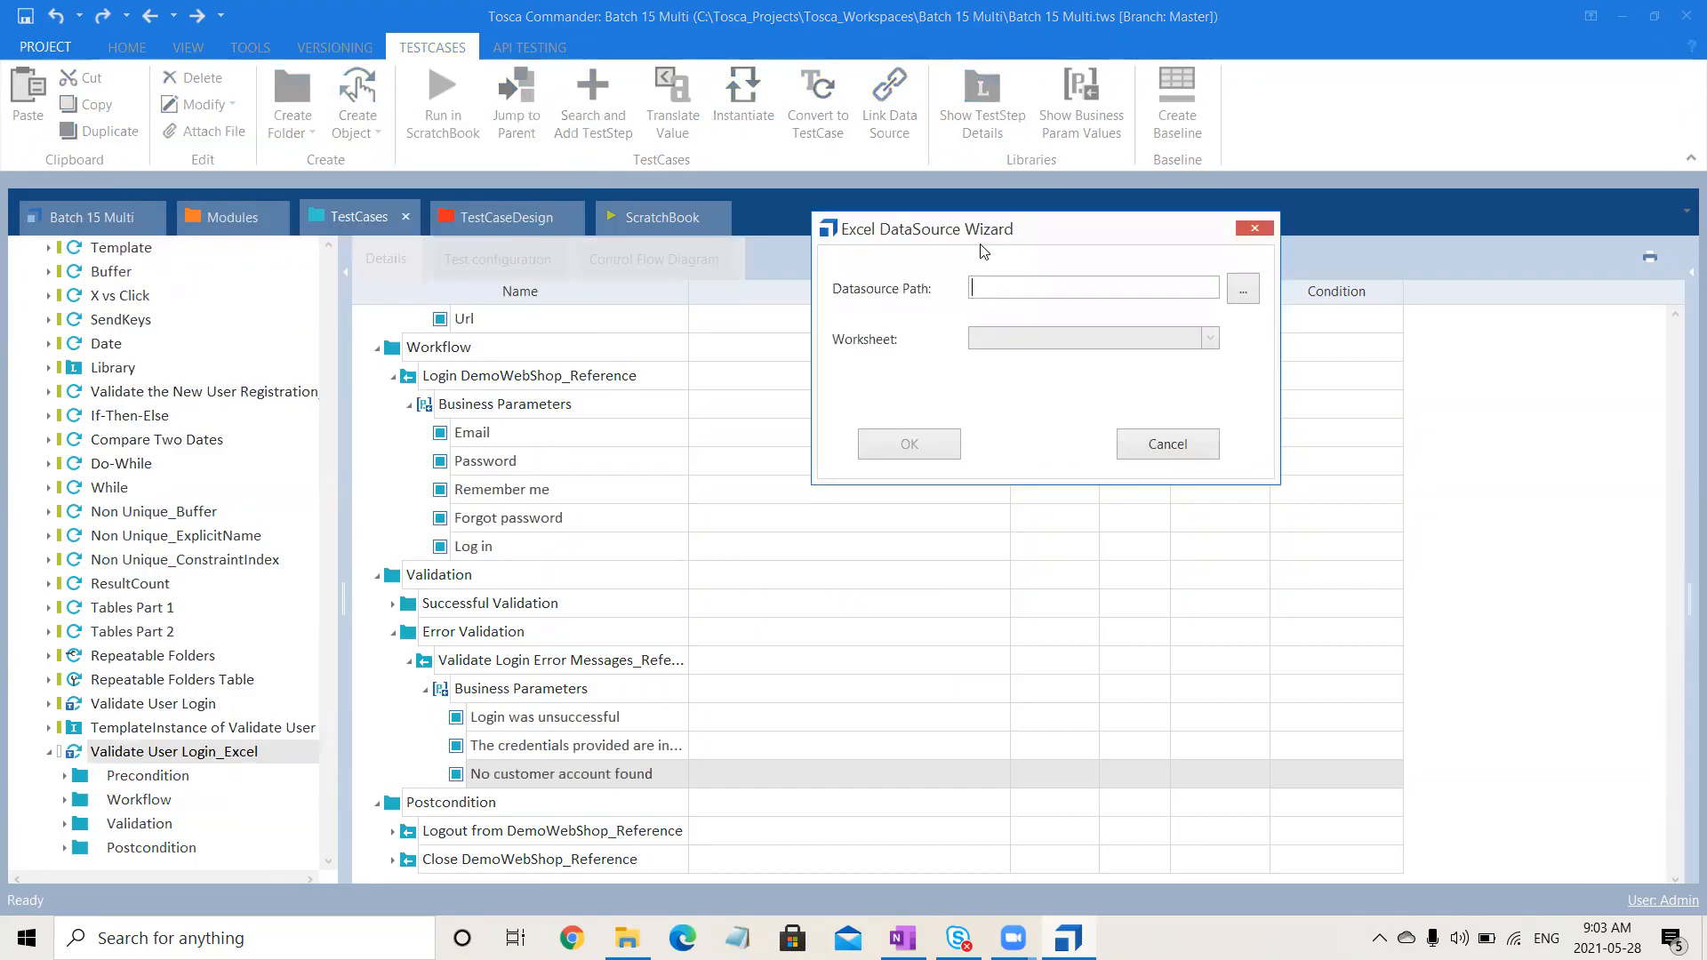
left_click(1243, 291)
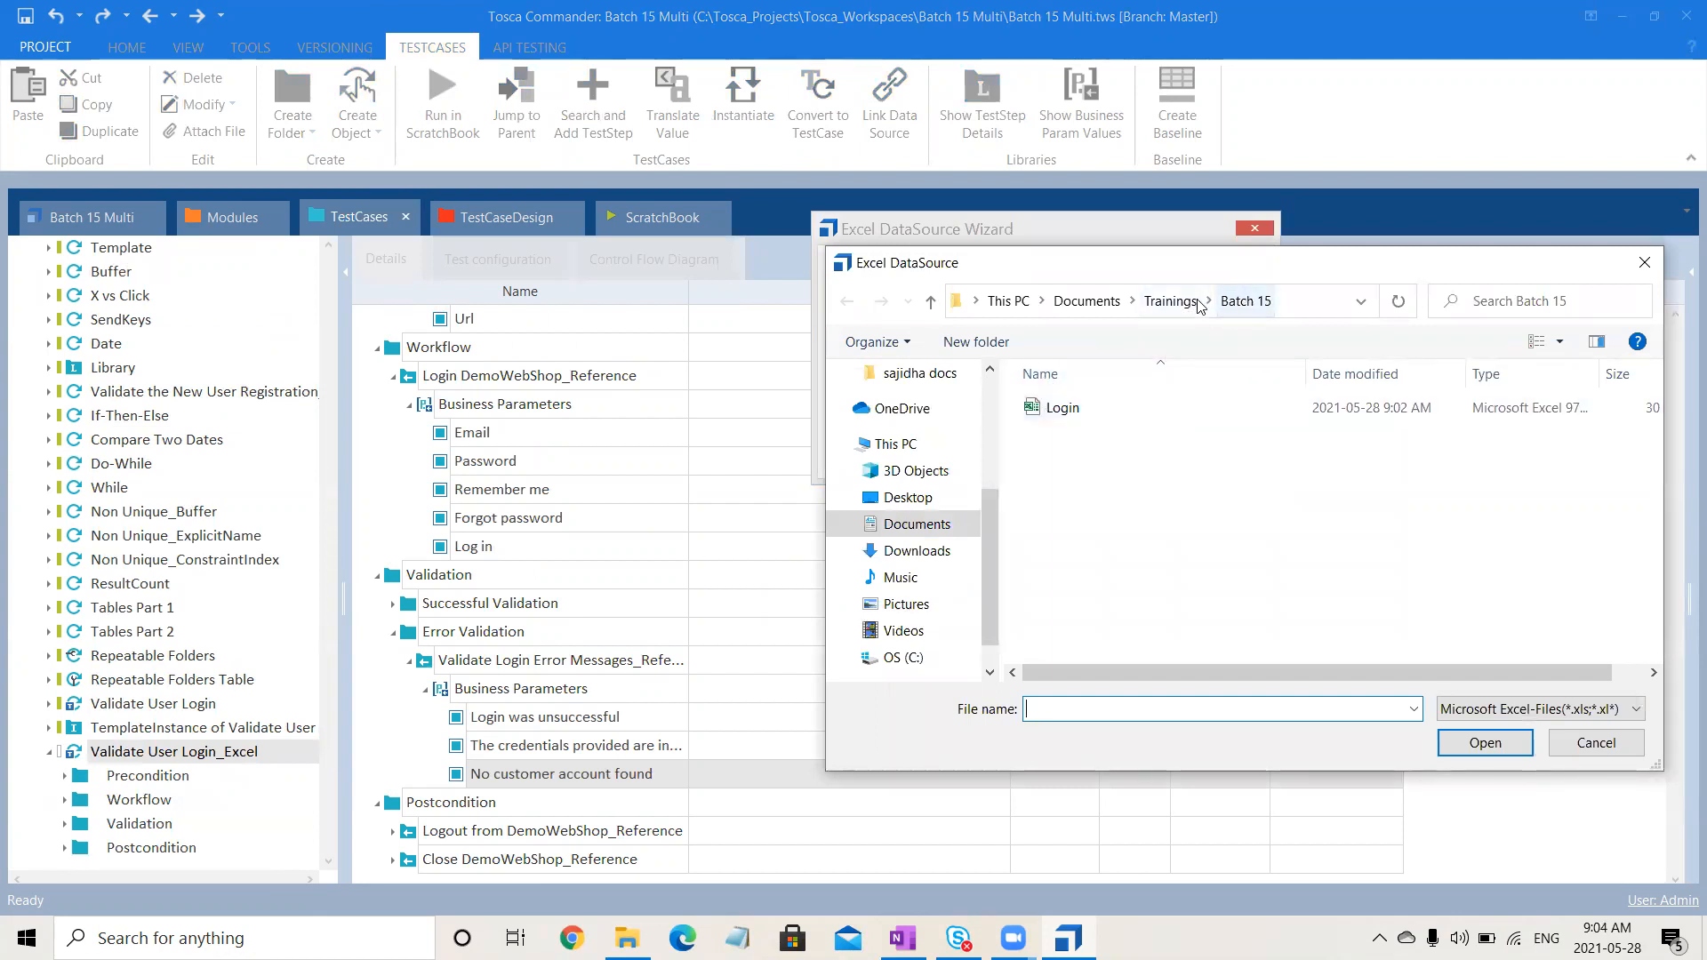
left_click(1089, 415)
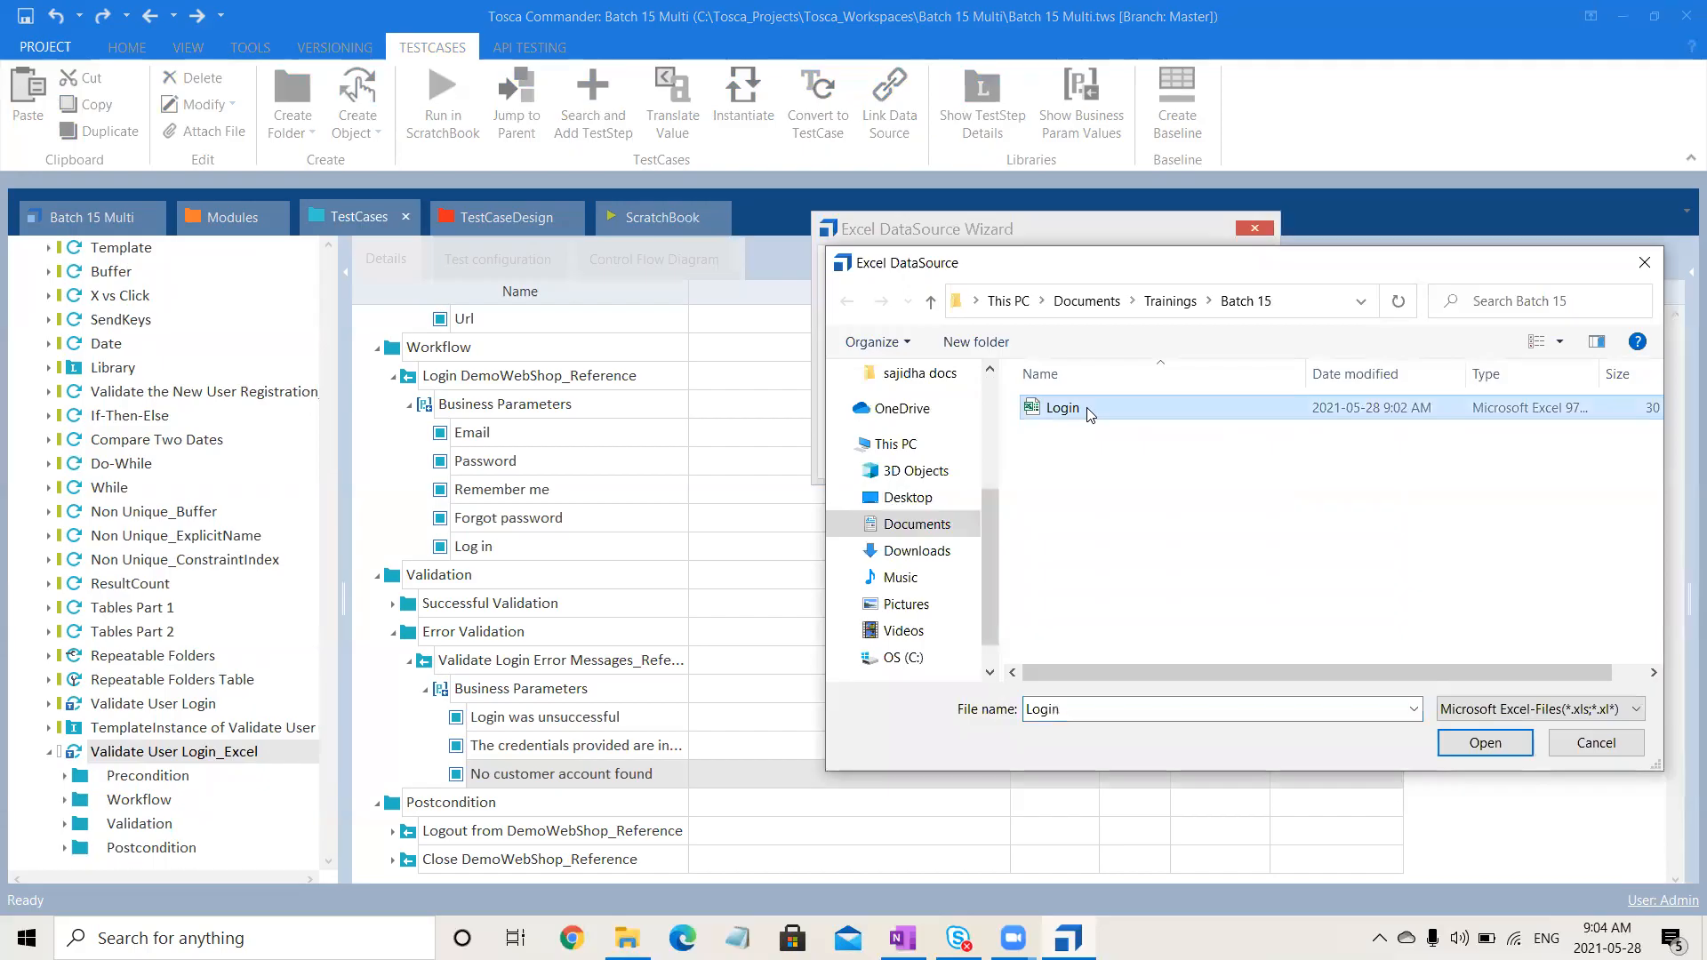
left_click(1500, 745)
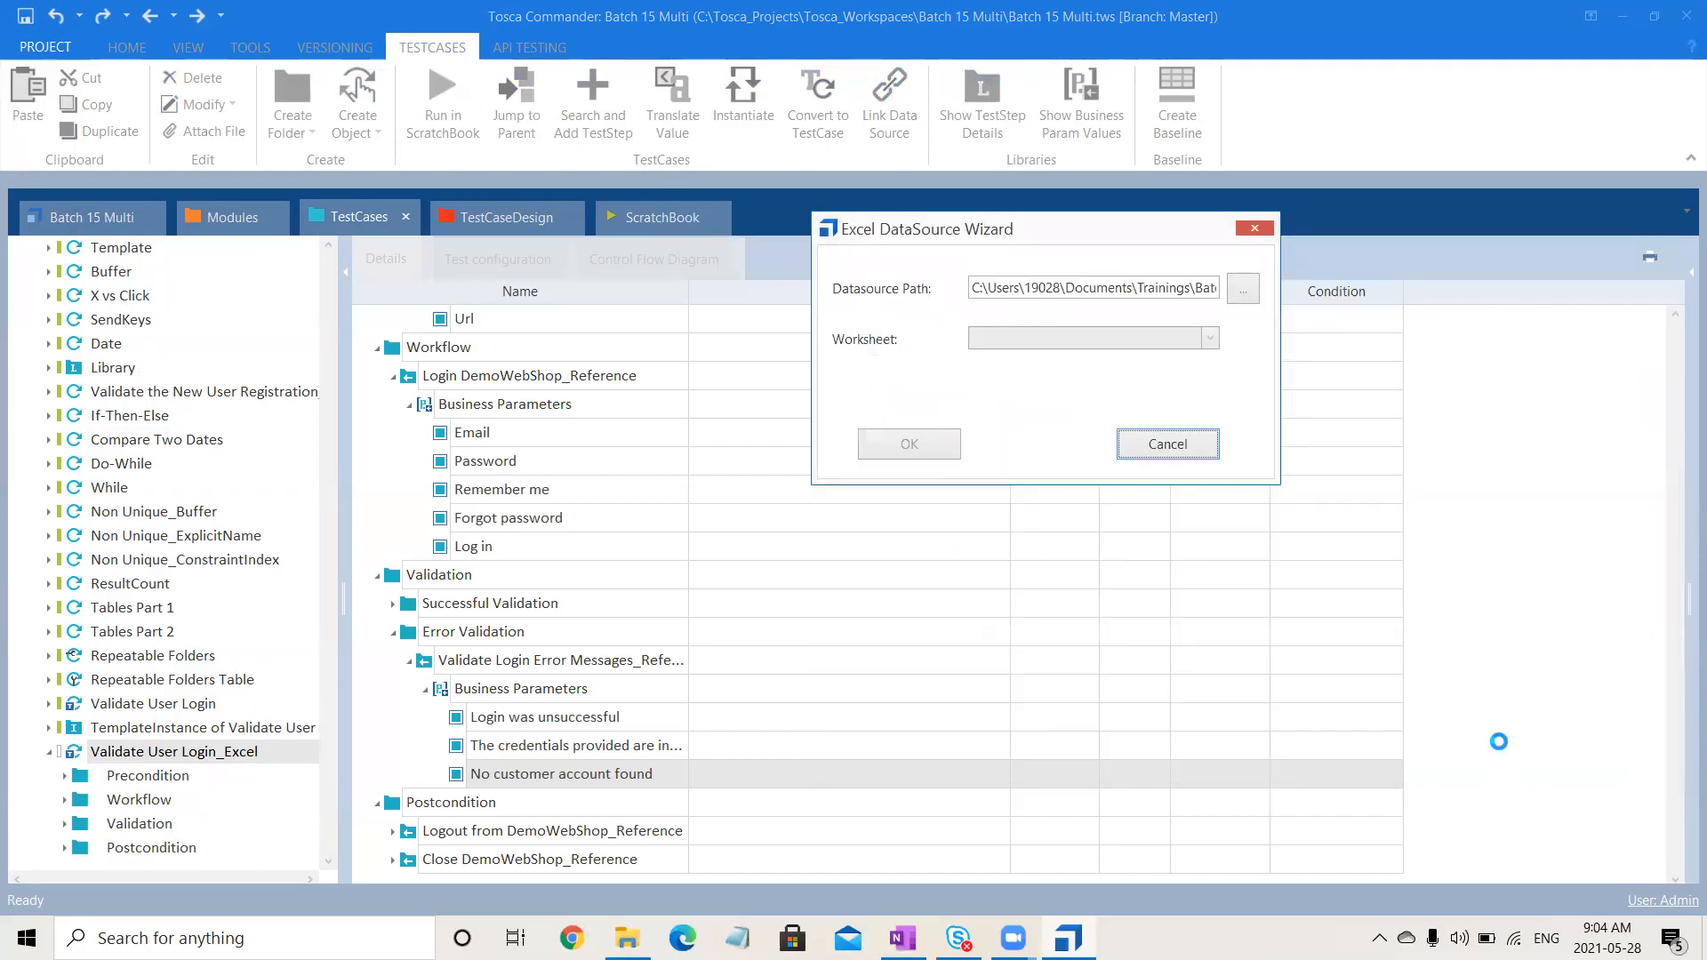
left_click(1122, 343)
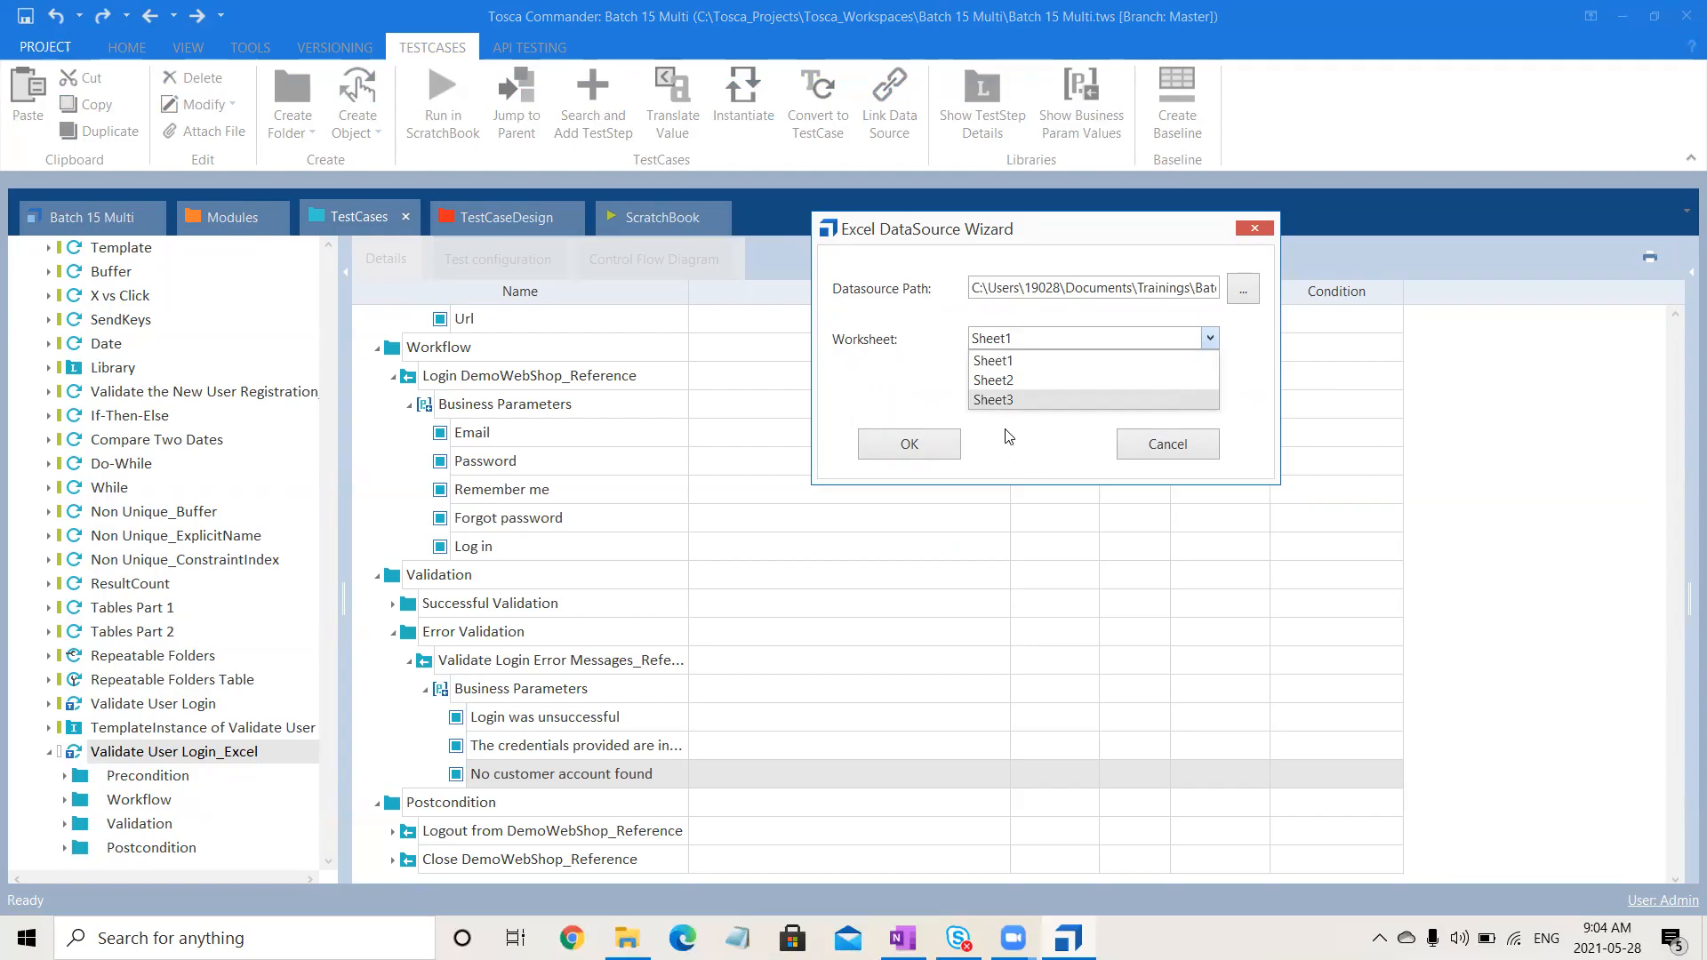
left_click(1010, 361)
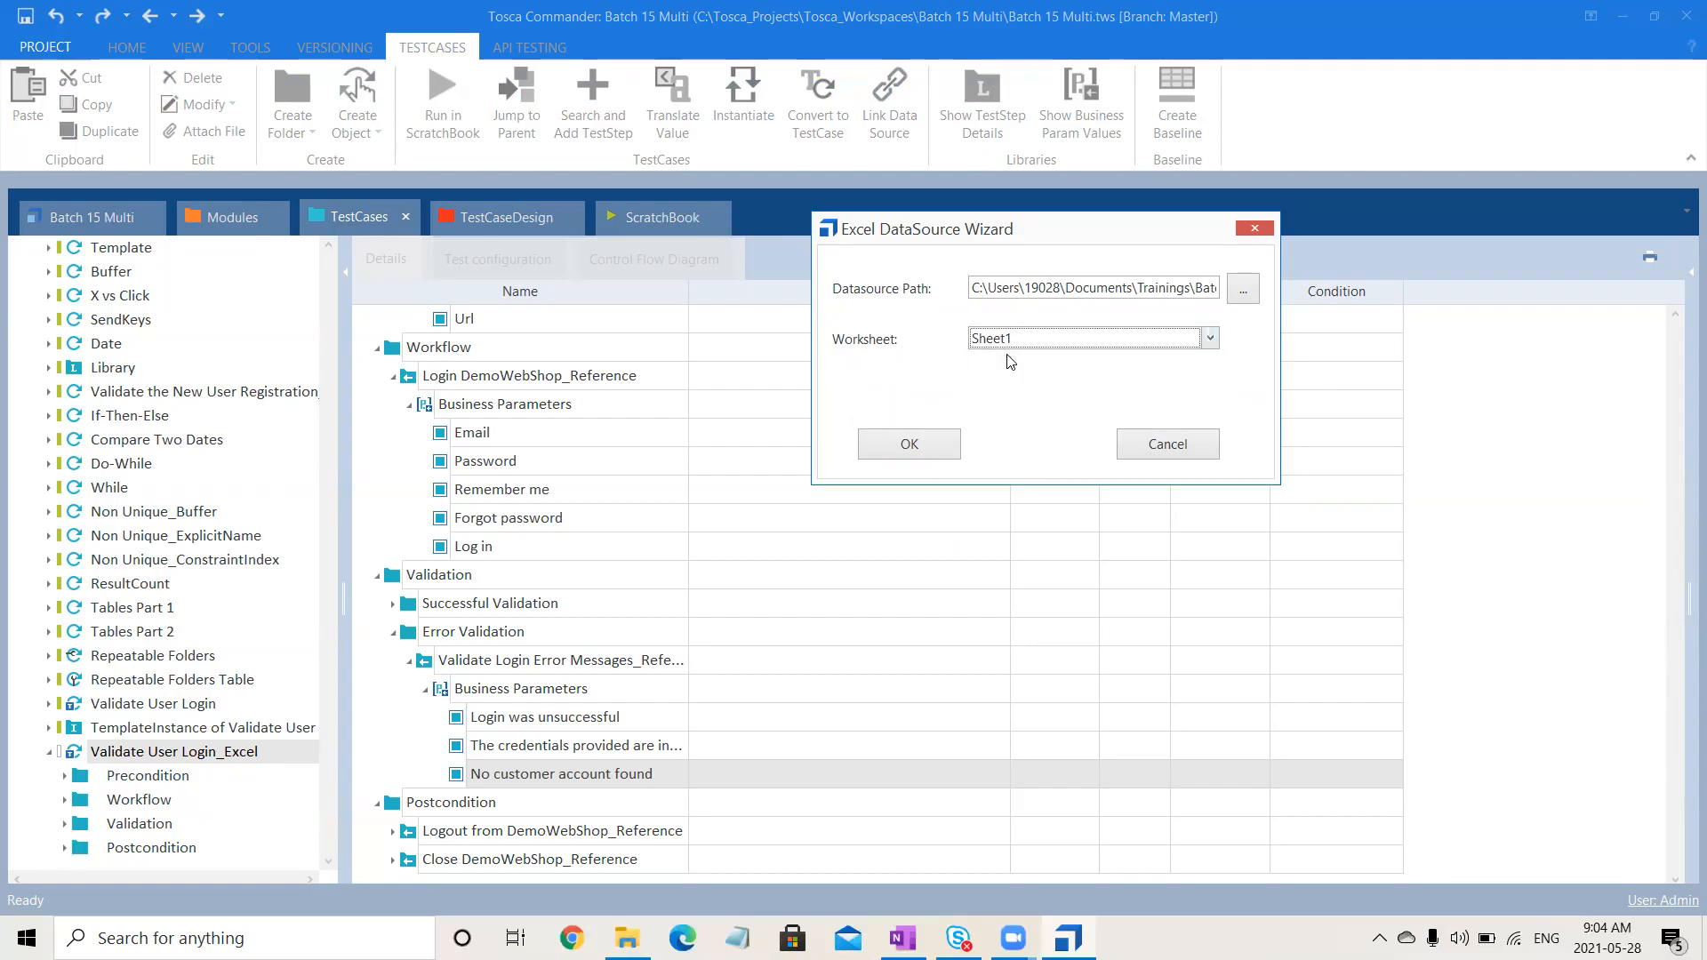
left_click(919, 444)
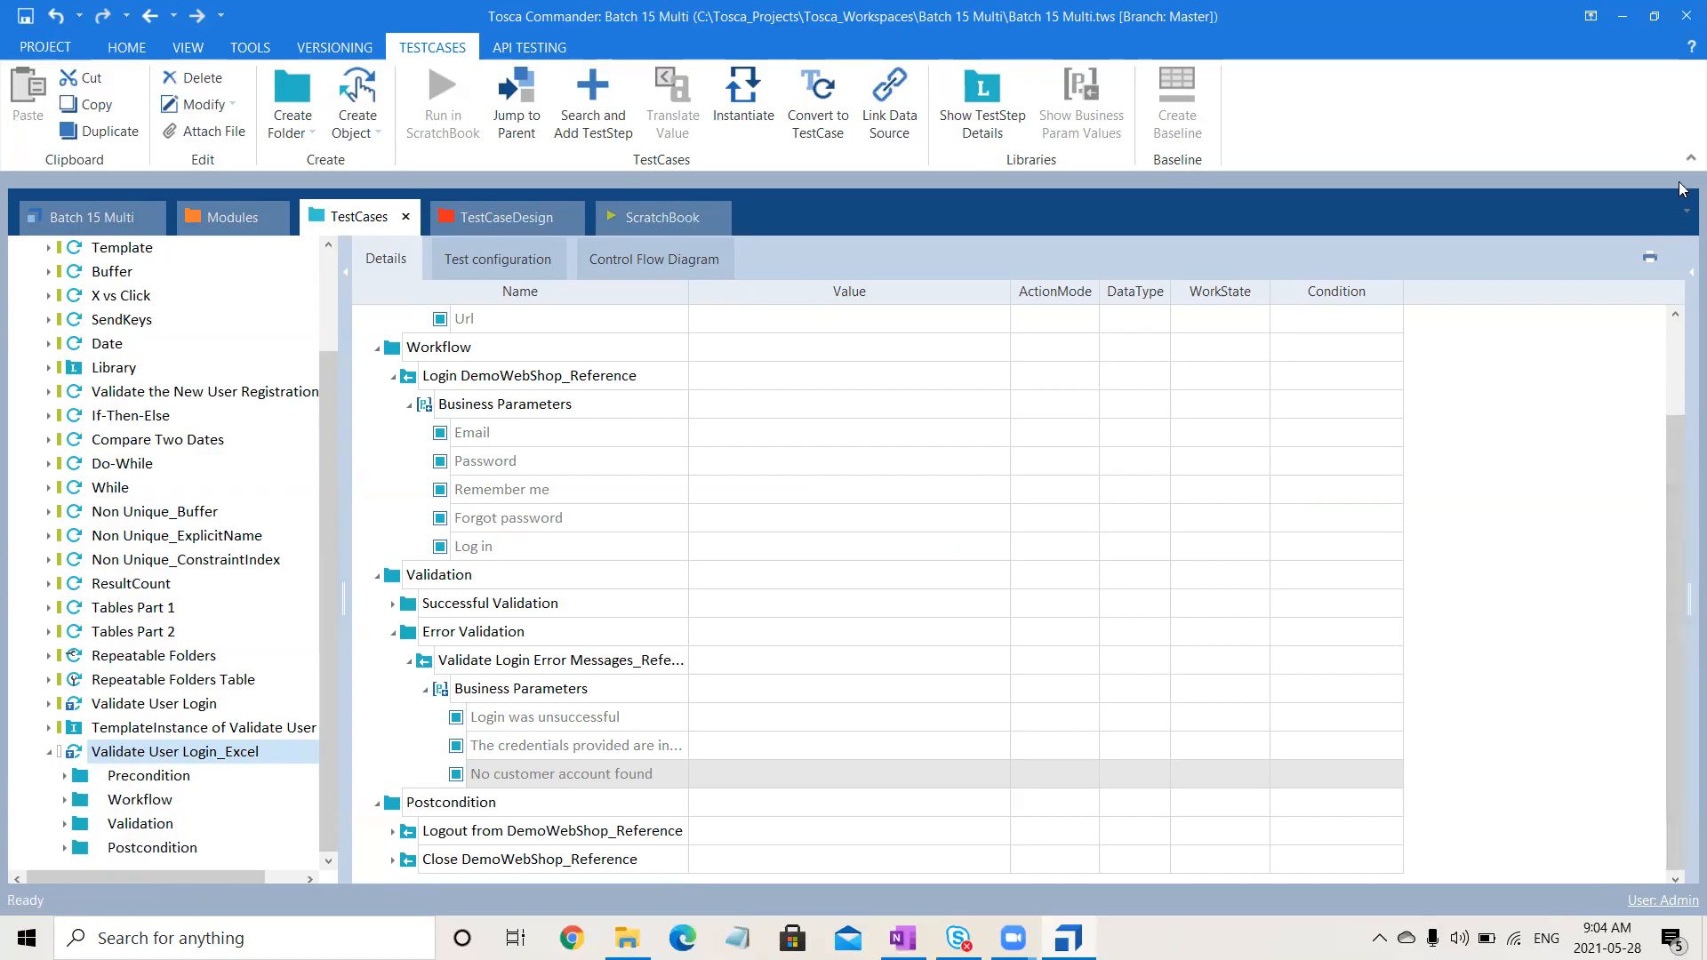
- Show the test case's properties, with SchemaPath pointing to the Login workbook, and scroll the details to the top
left_click(1689, 283)
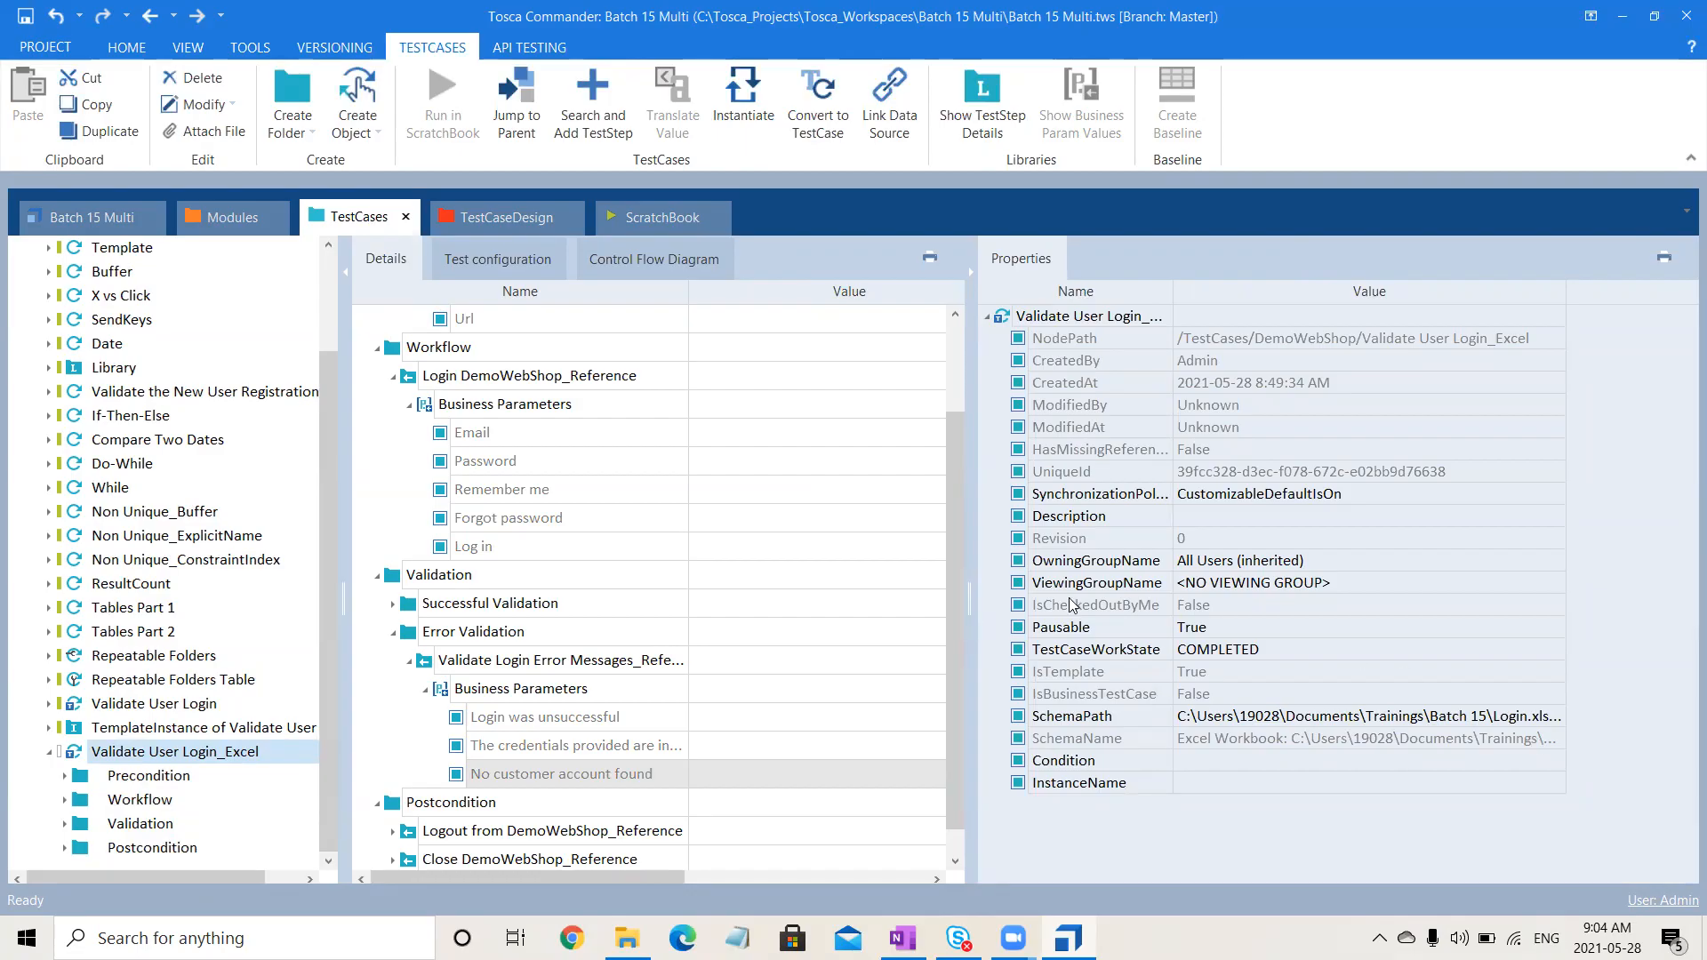
left_click_drag(950, 500, 969, 391)
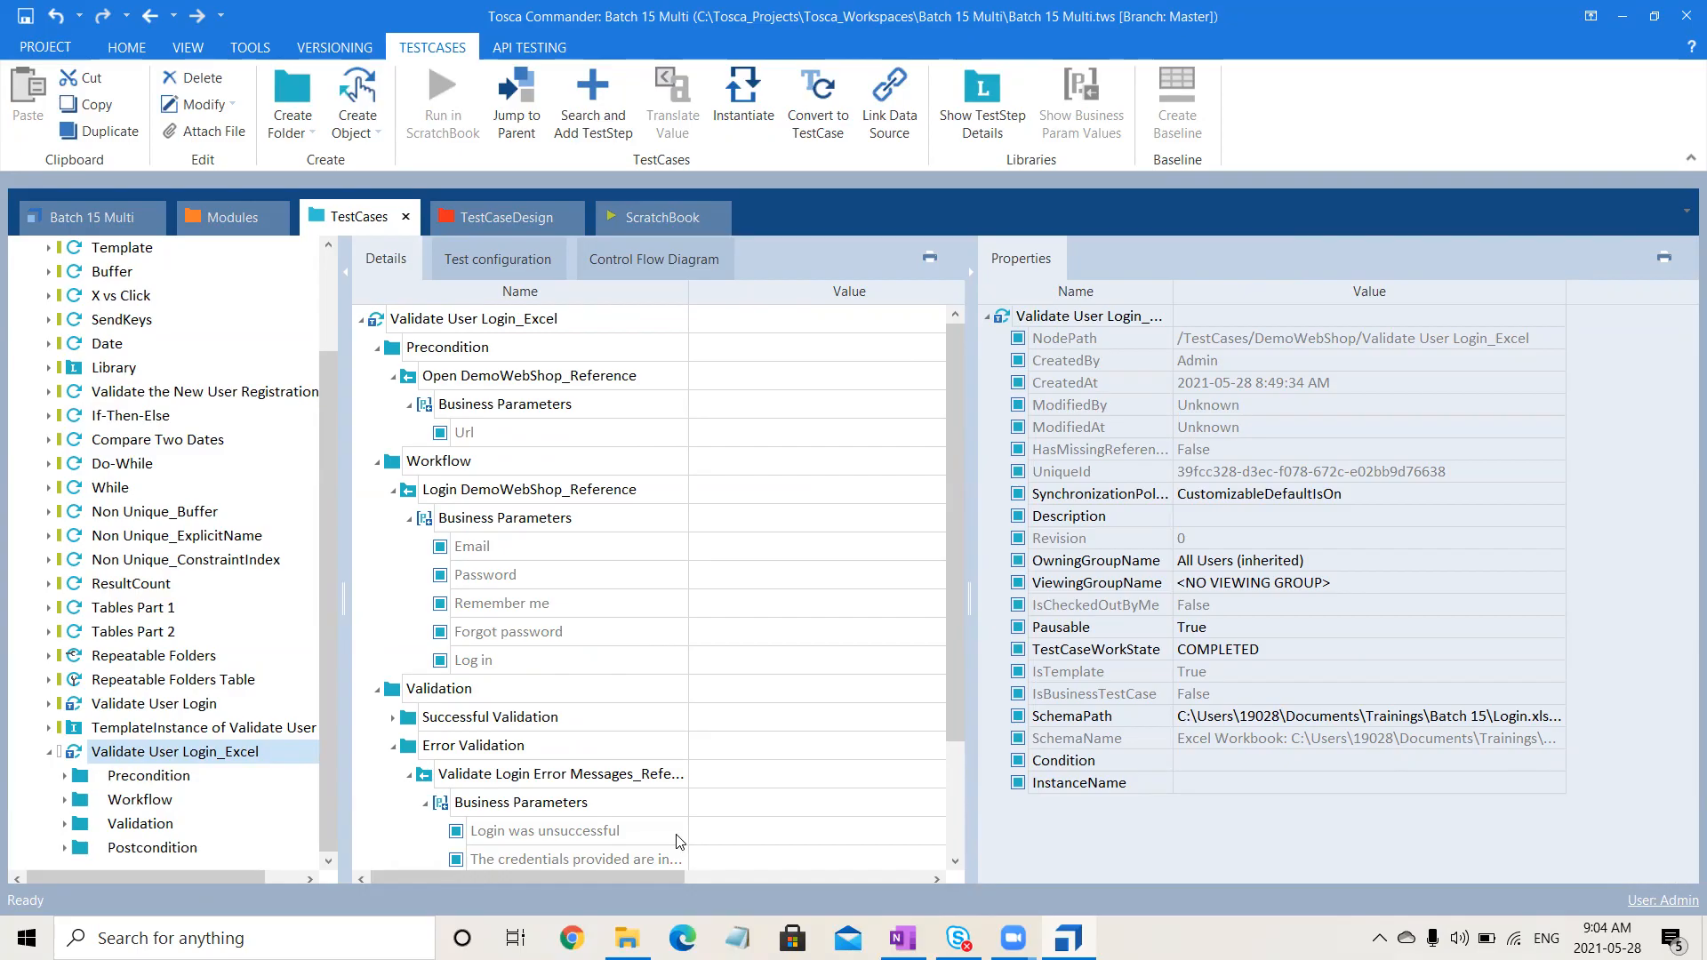
- Set the Open DemoWebShop Url parameter value to {XL[Url]}
left_click(805, 425)
left_click(793, 428)
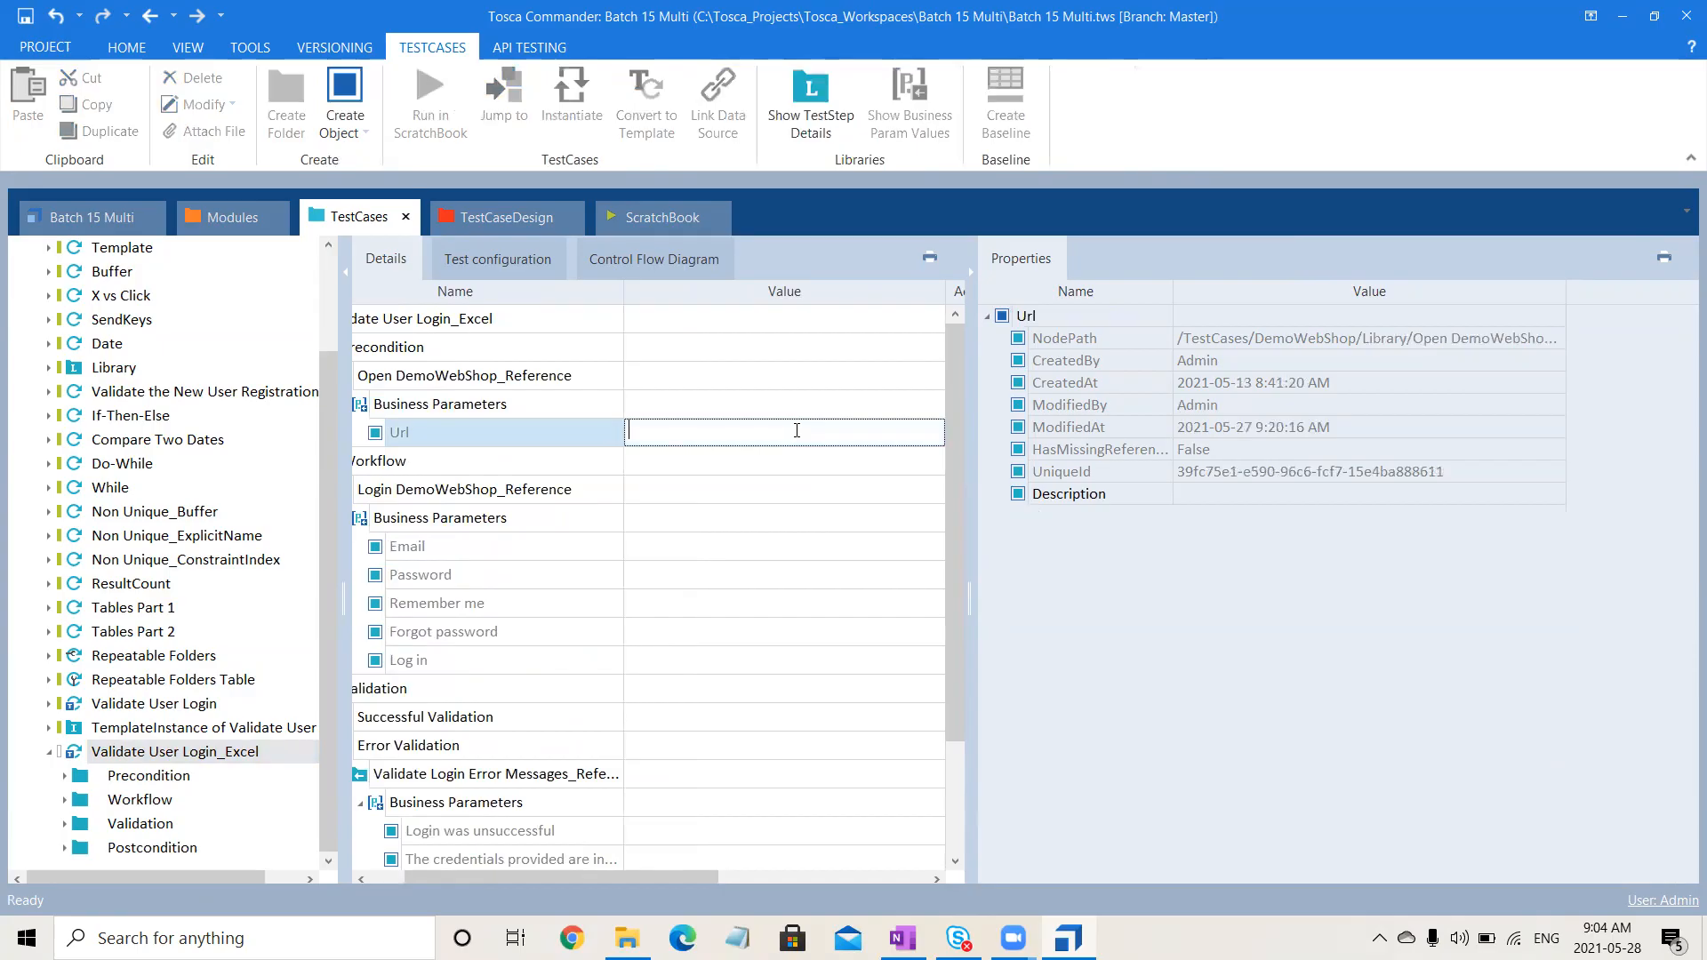
type("{")
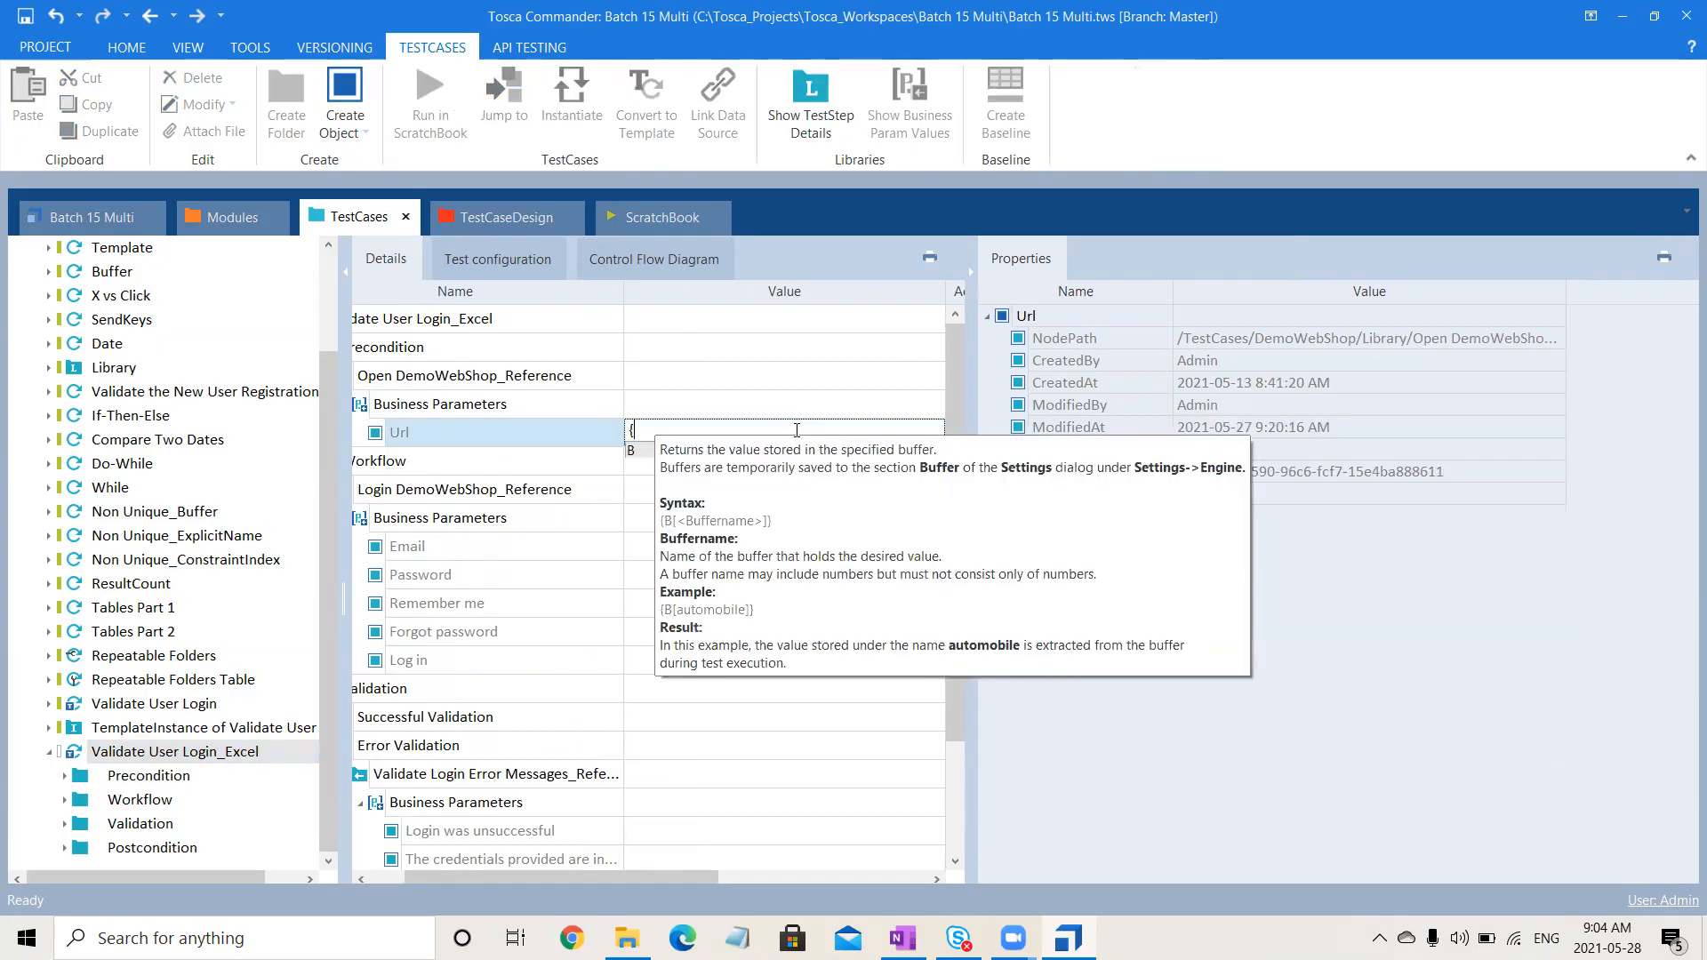
type("XL[")
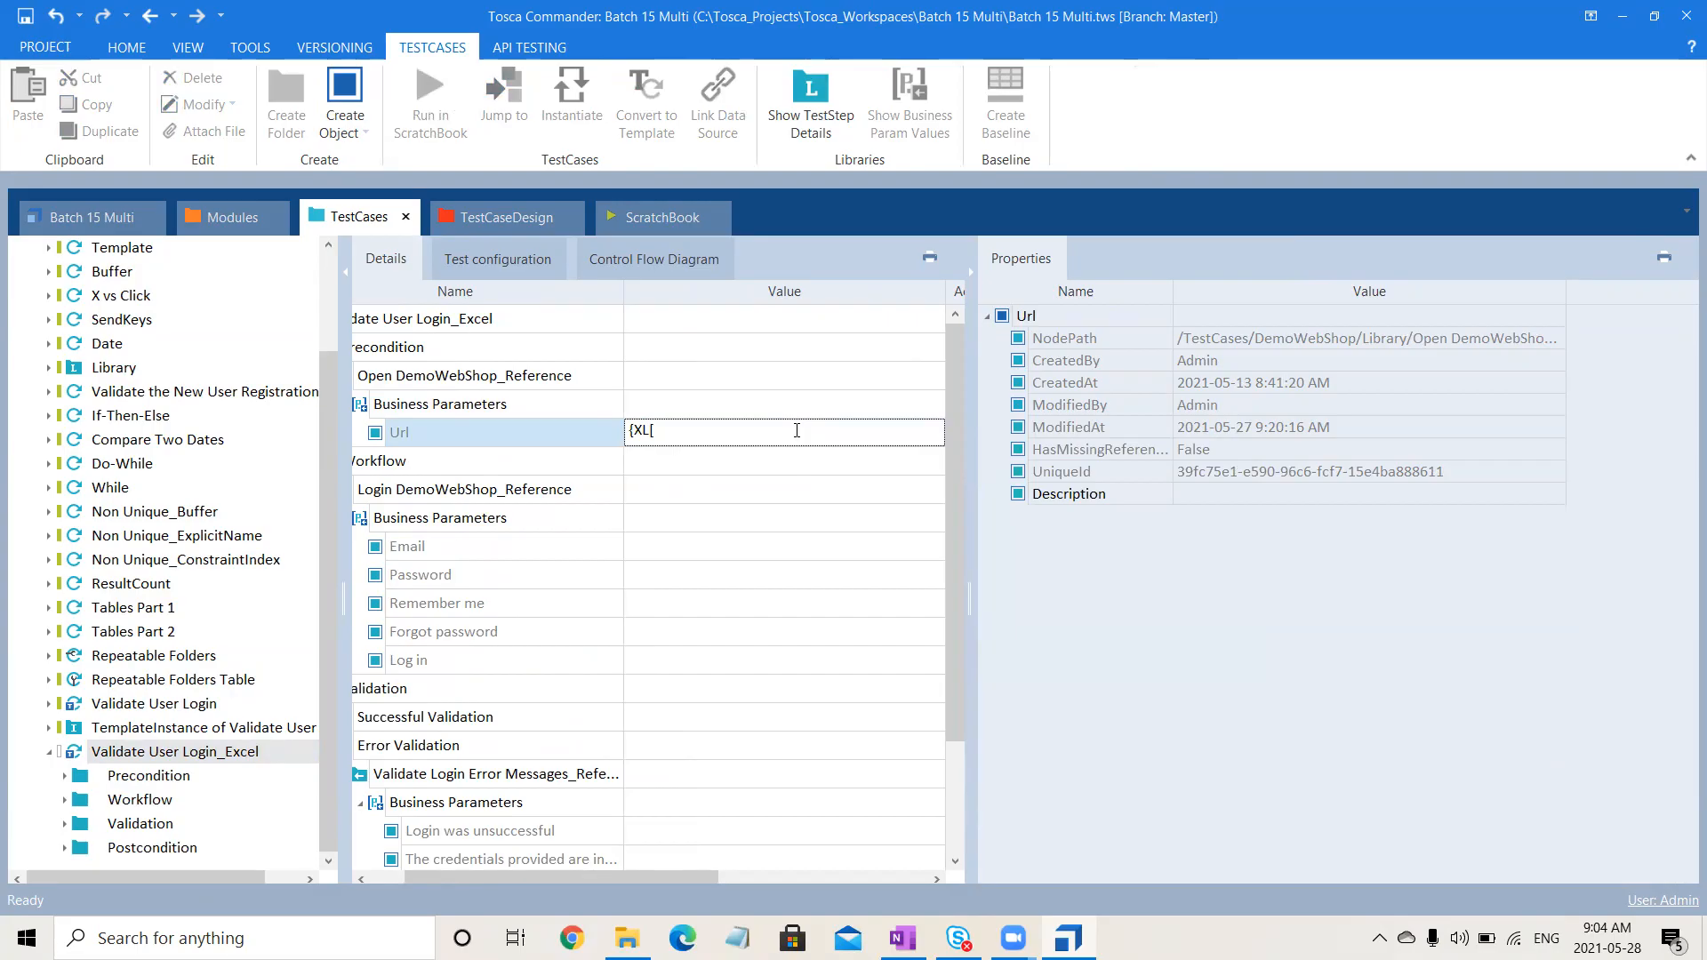
type("Url]}")
key("Return")
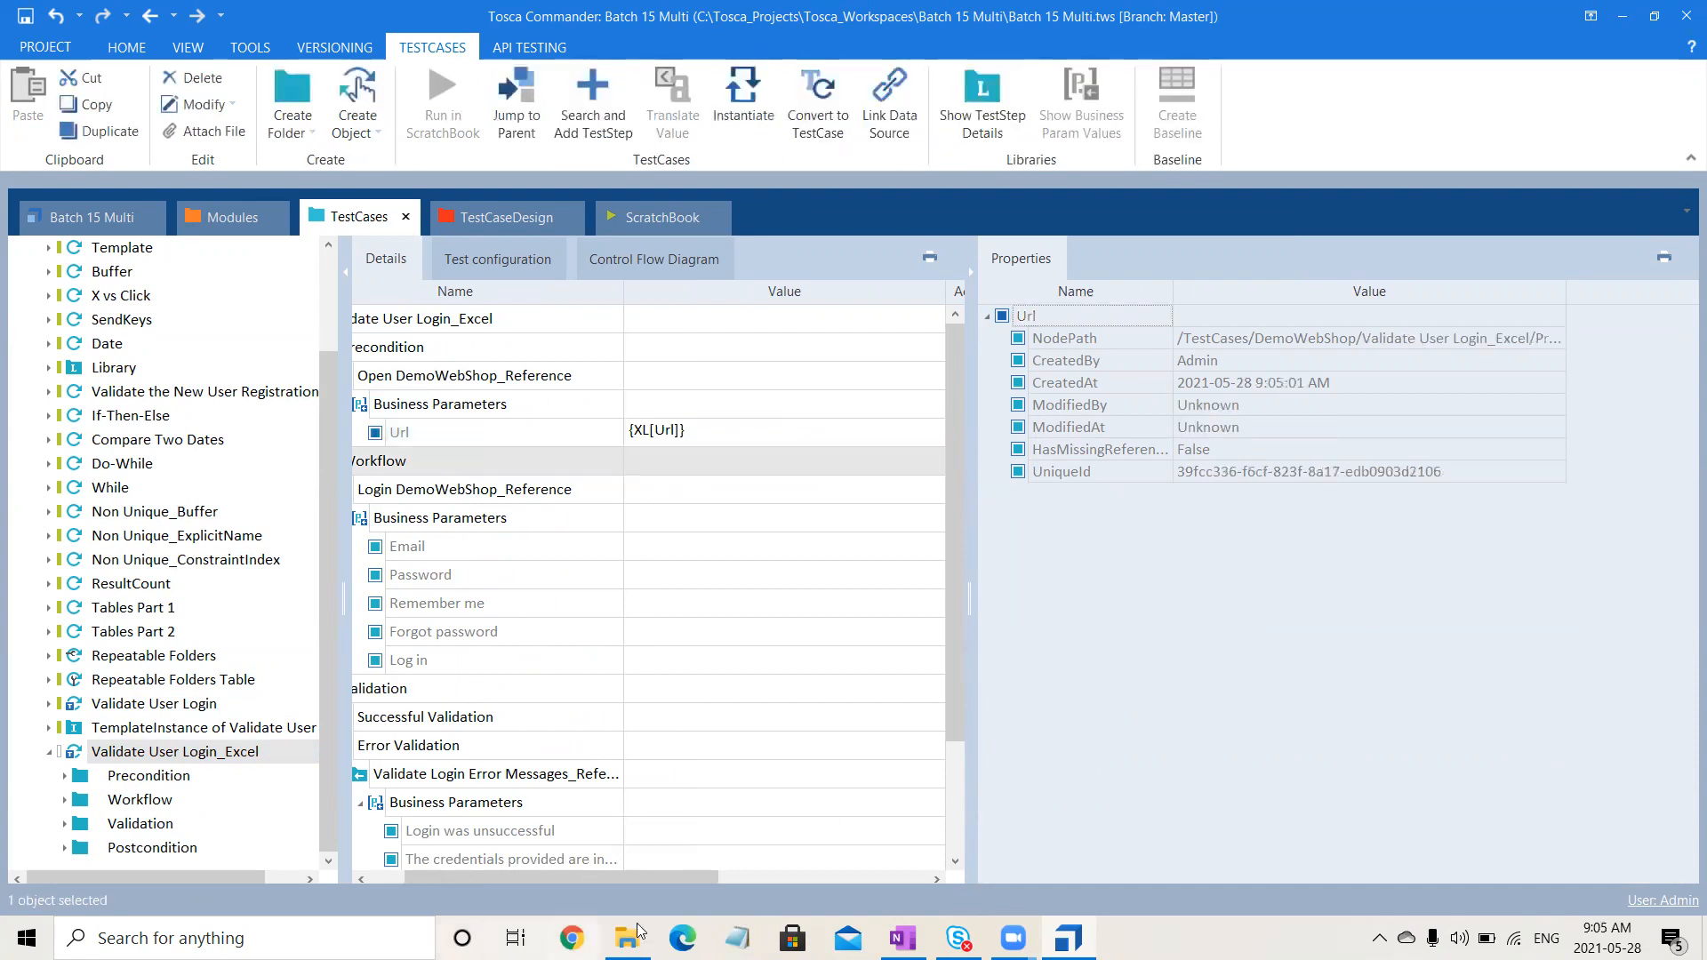
- Reopen Login.xls from the Batch 15 folder and select the Email label in cell A3
left_click(631, 937)
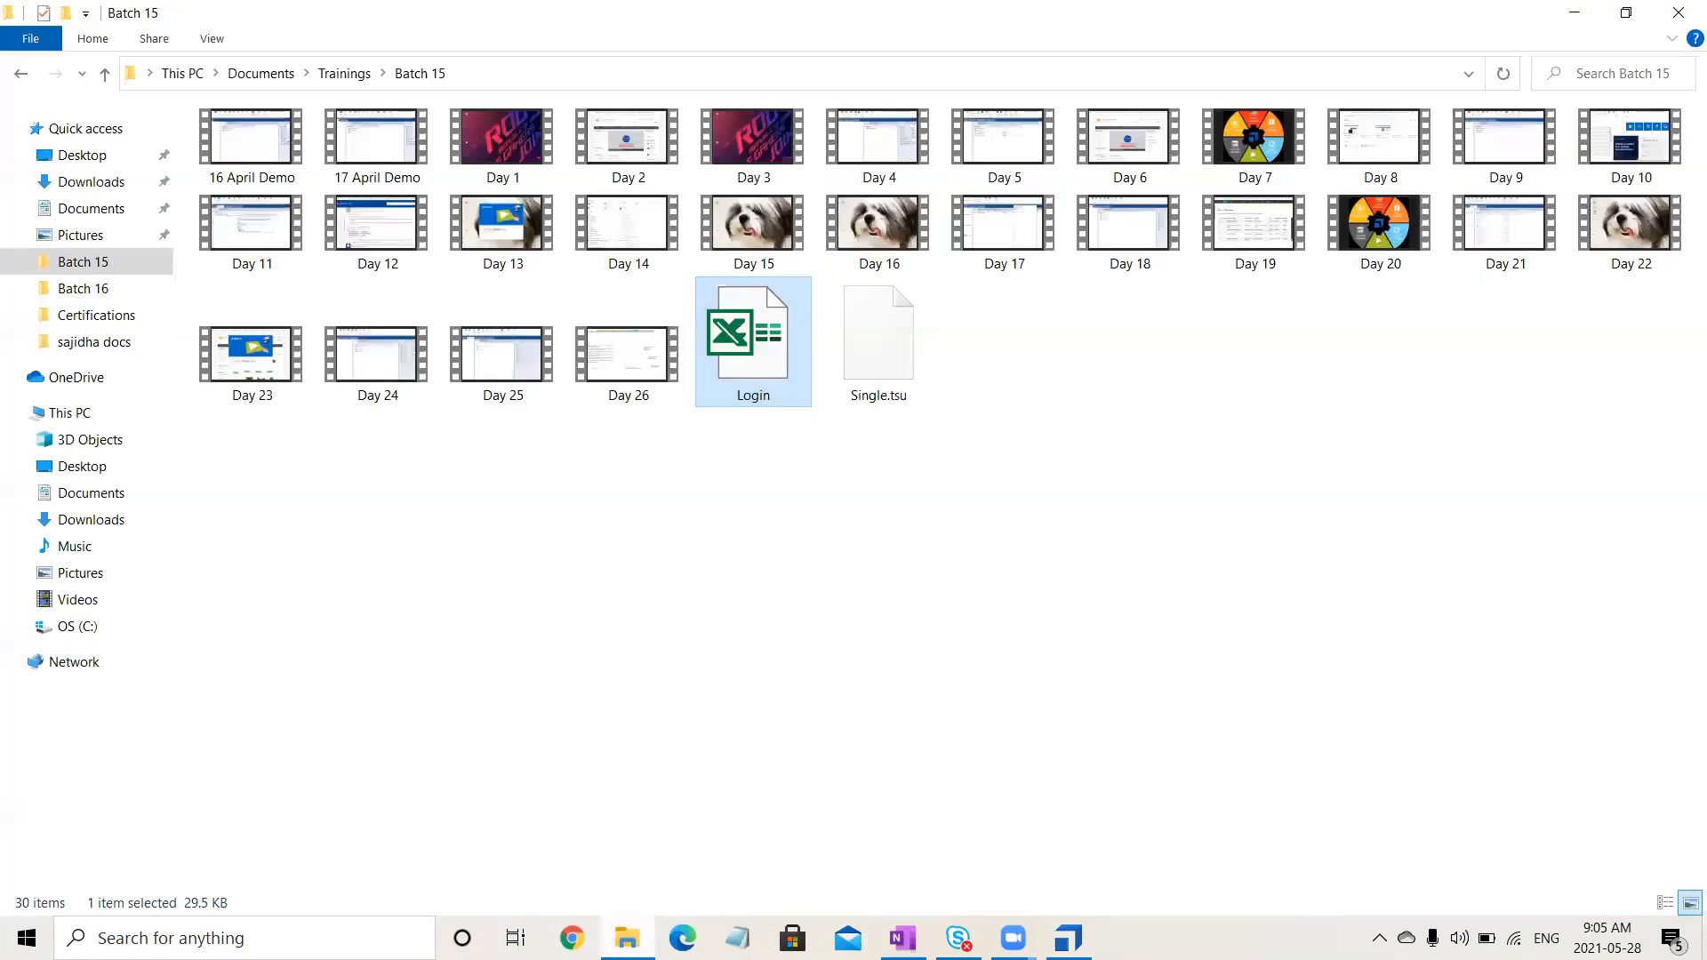
double_click(757, 345)
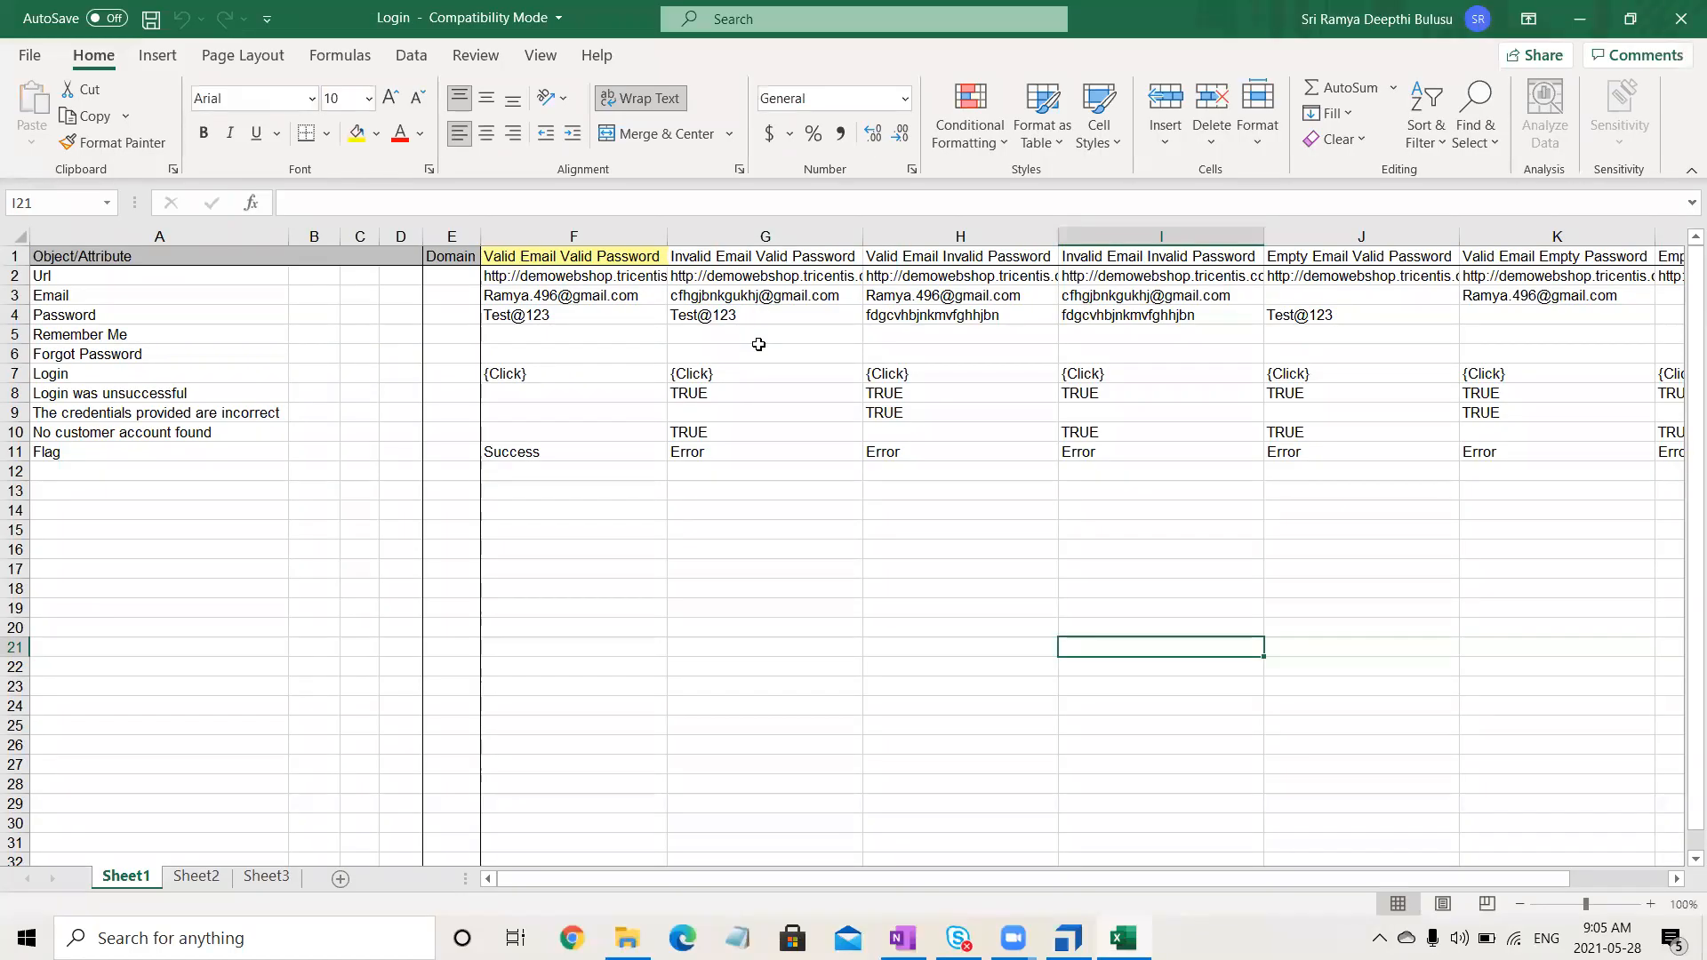
left_click(87, 293)
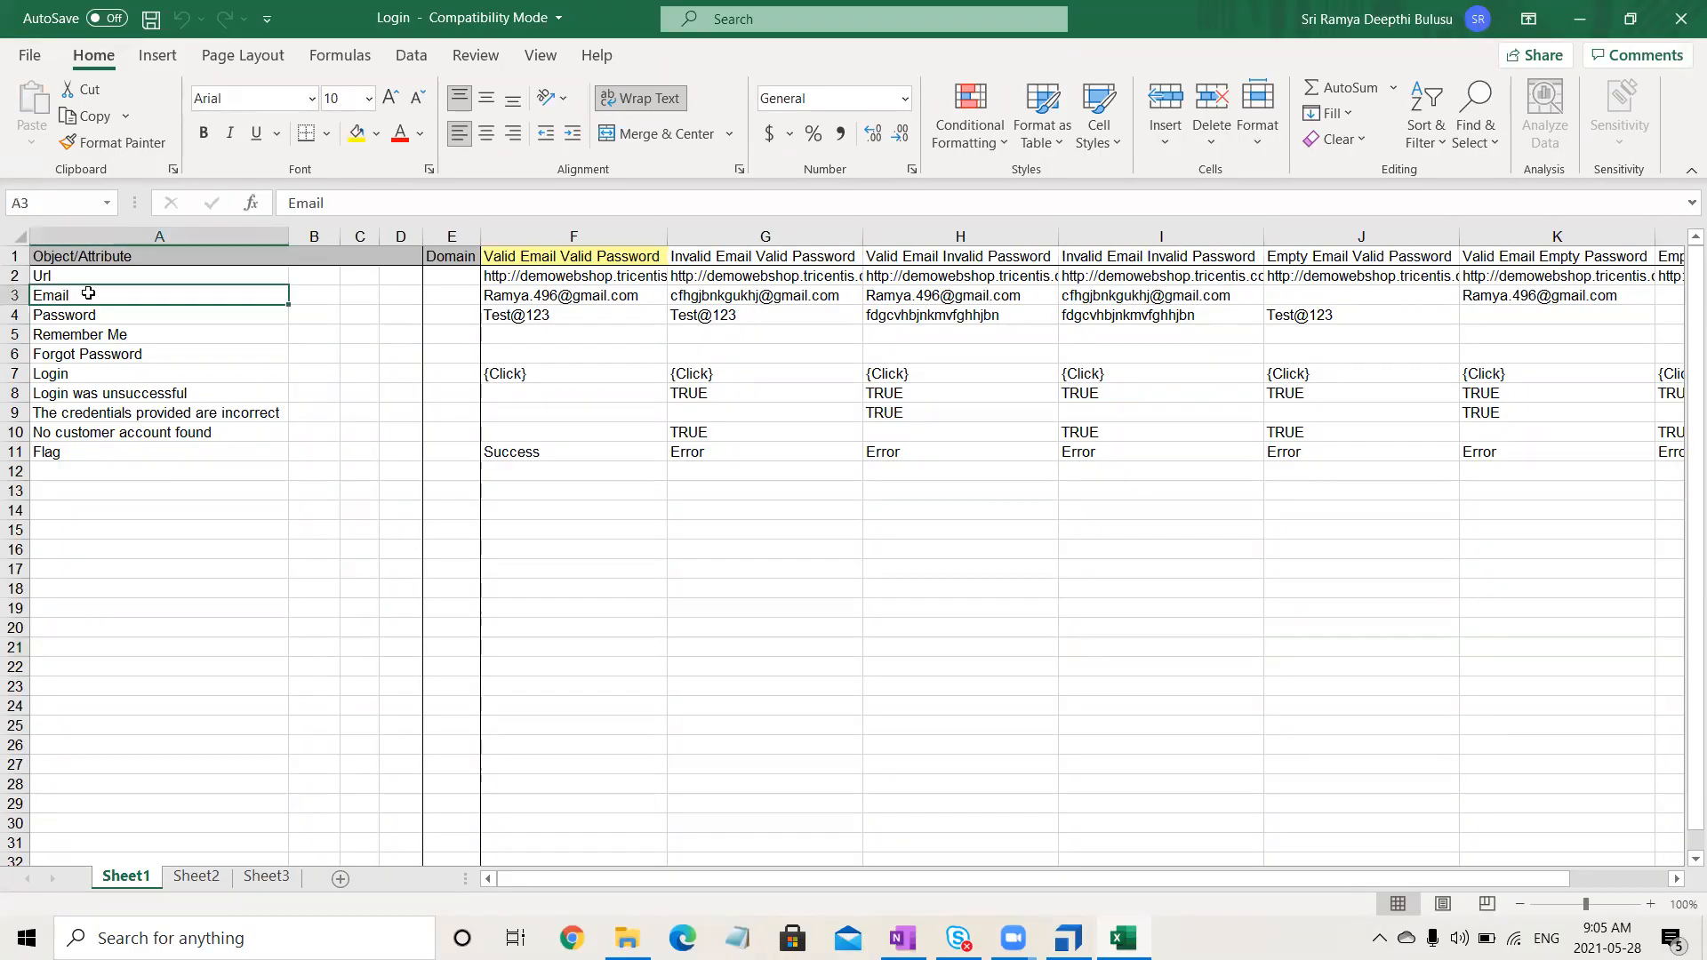
double_click(320, 204)
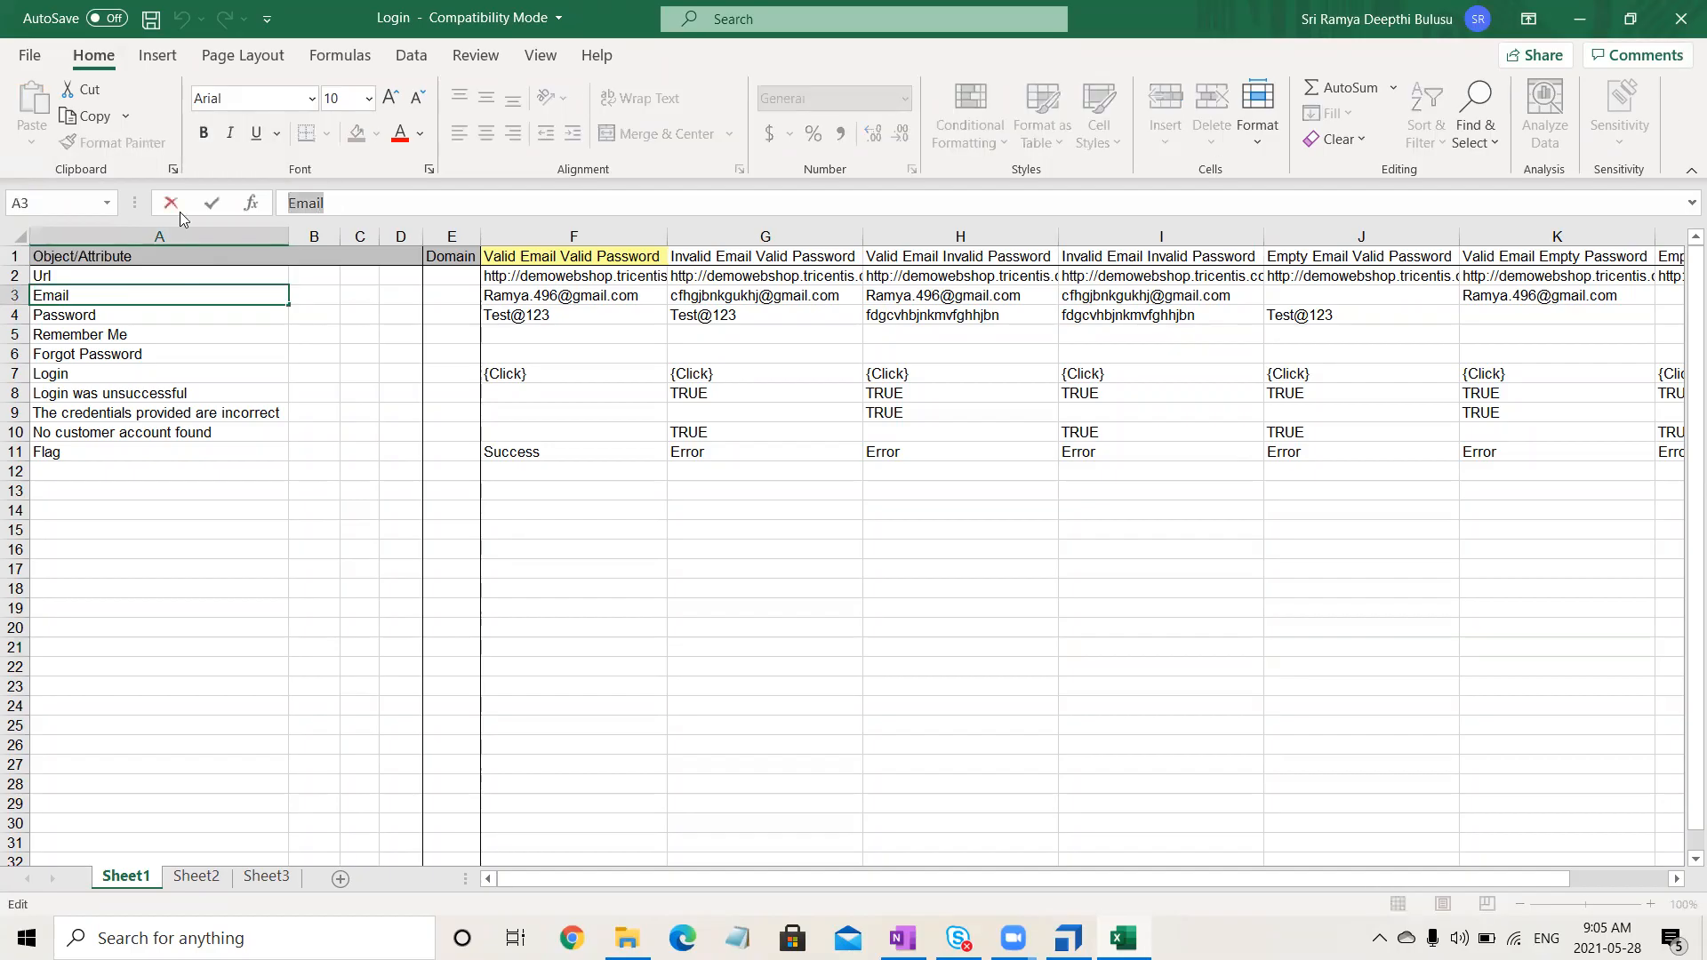
- Set the Email and Password values to {XL[Email]} and {XL[Password]}
left_click(1068, 938)
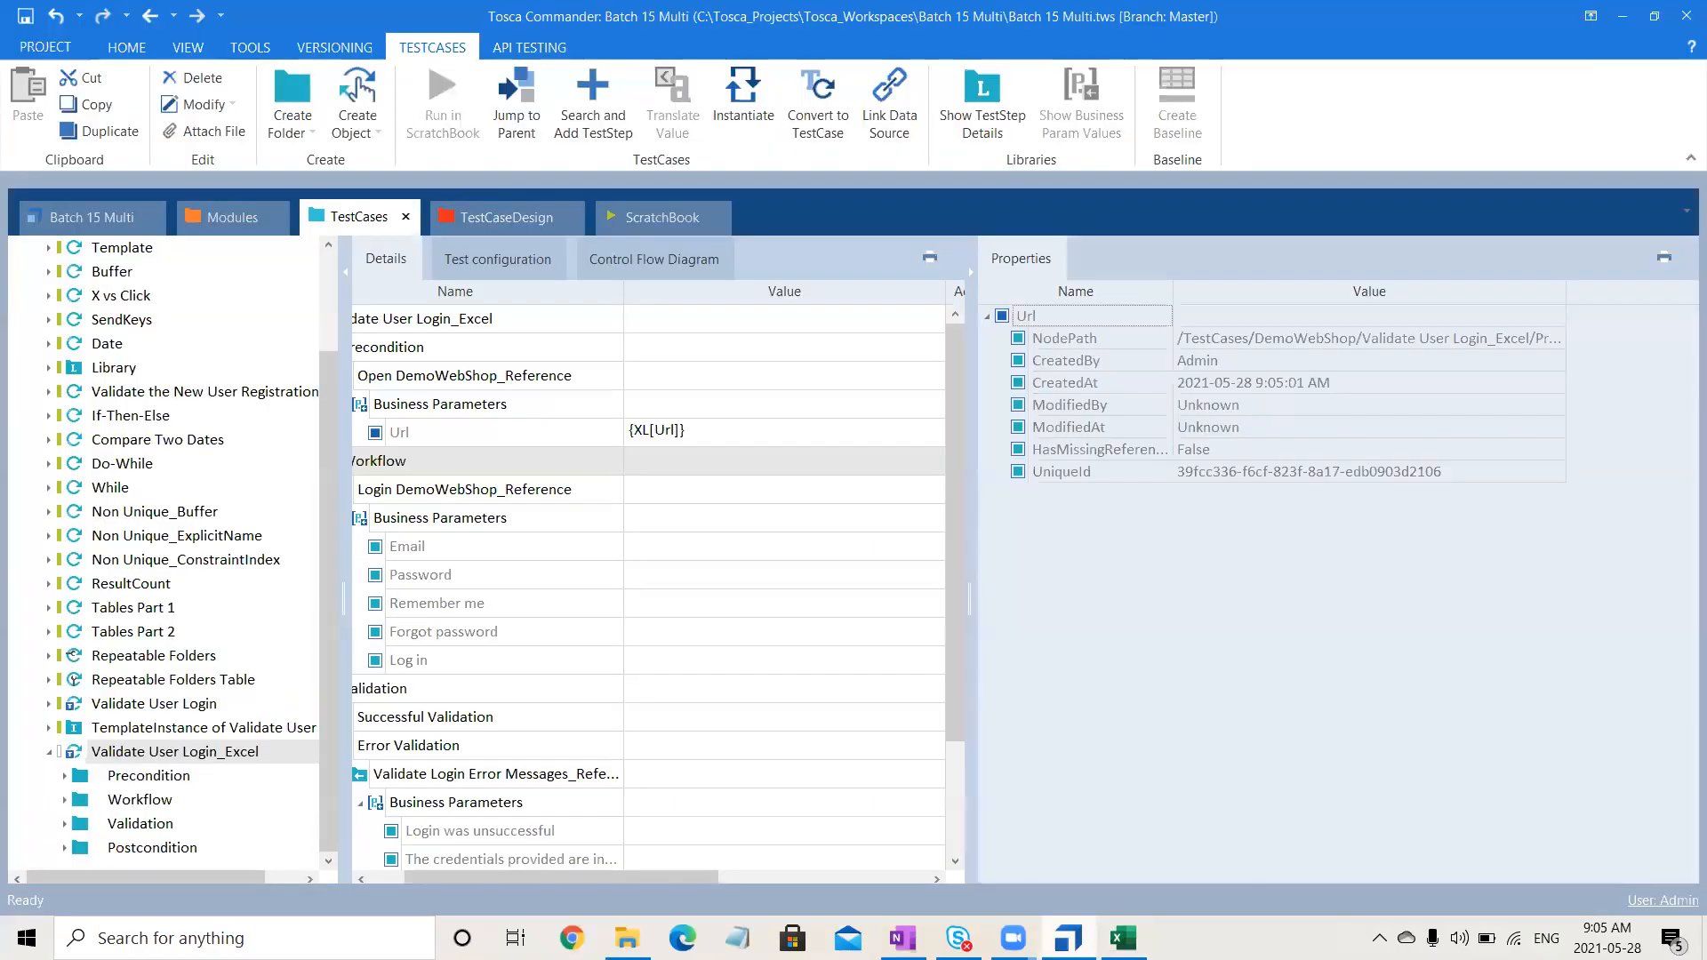
left_click(668, 549)
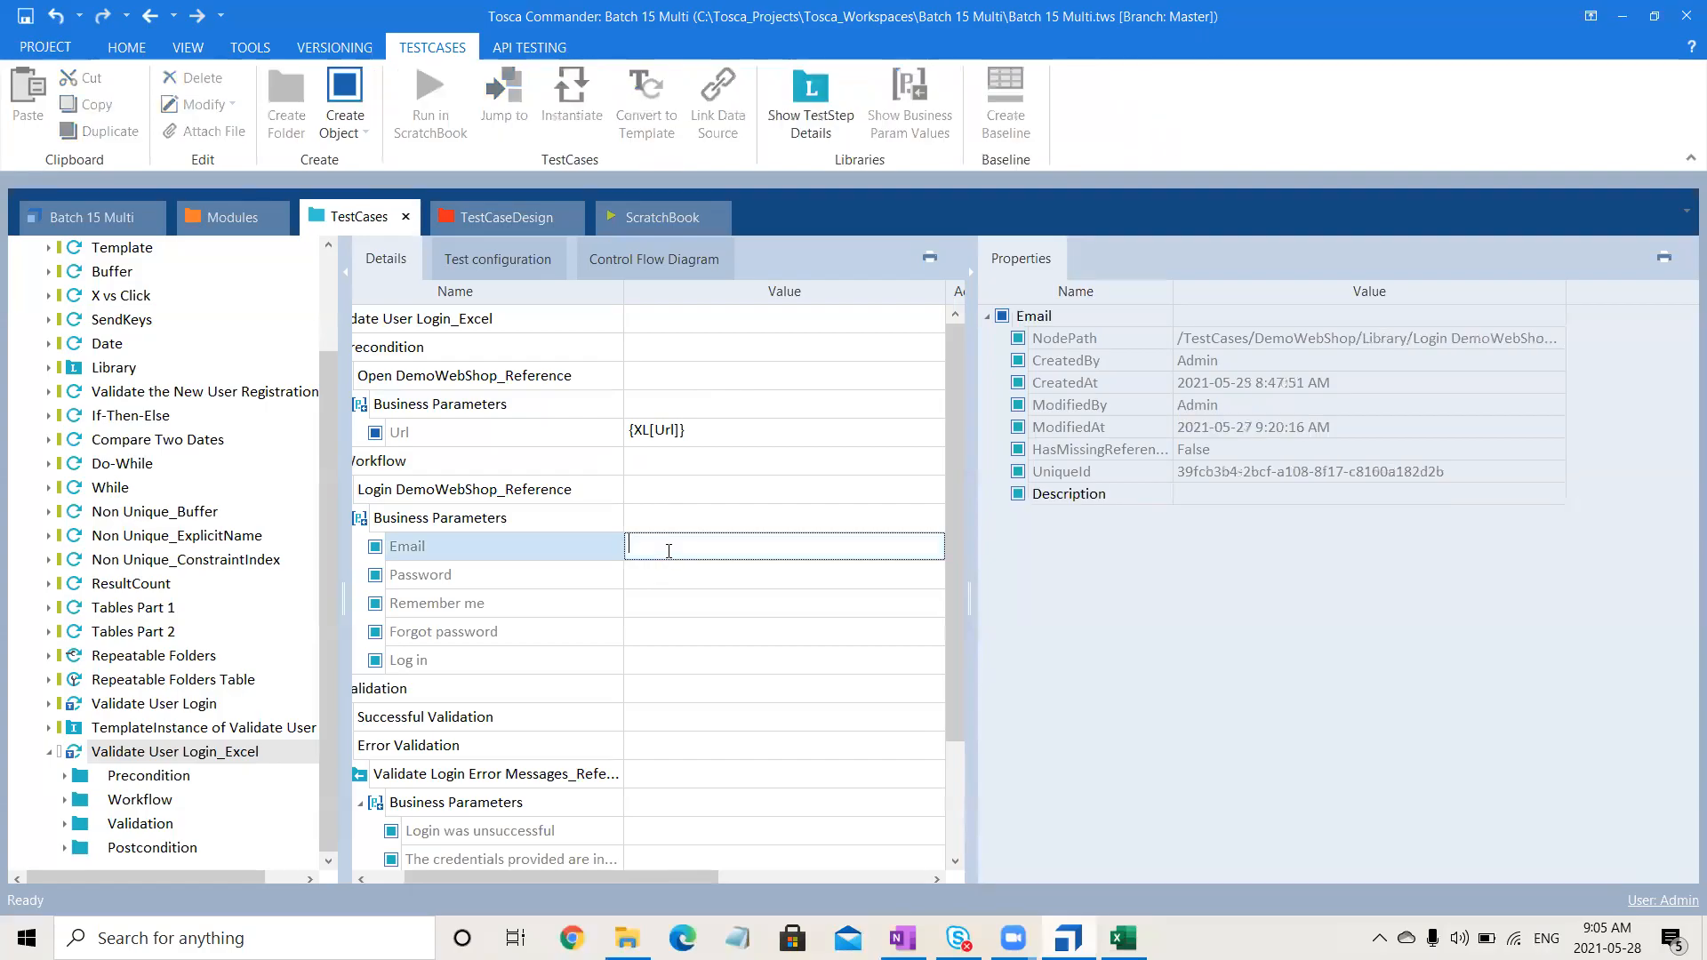
type("{XL[Email]}")
left_click(718, 574)
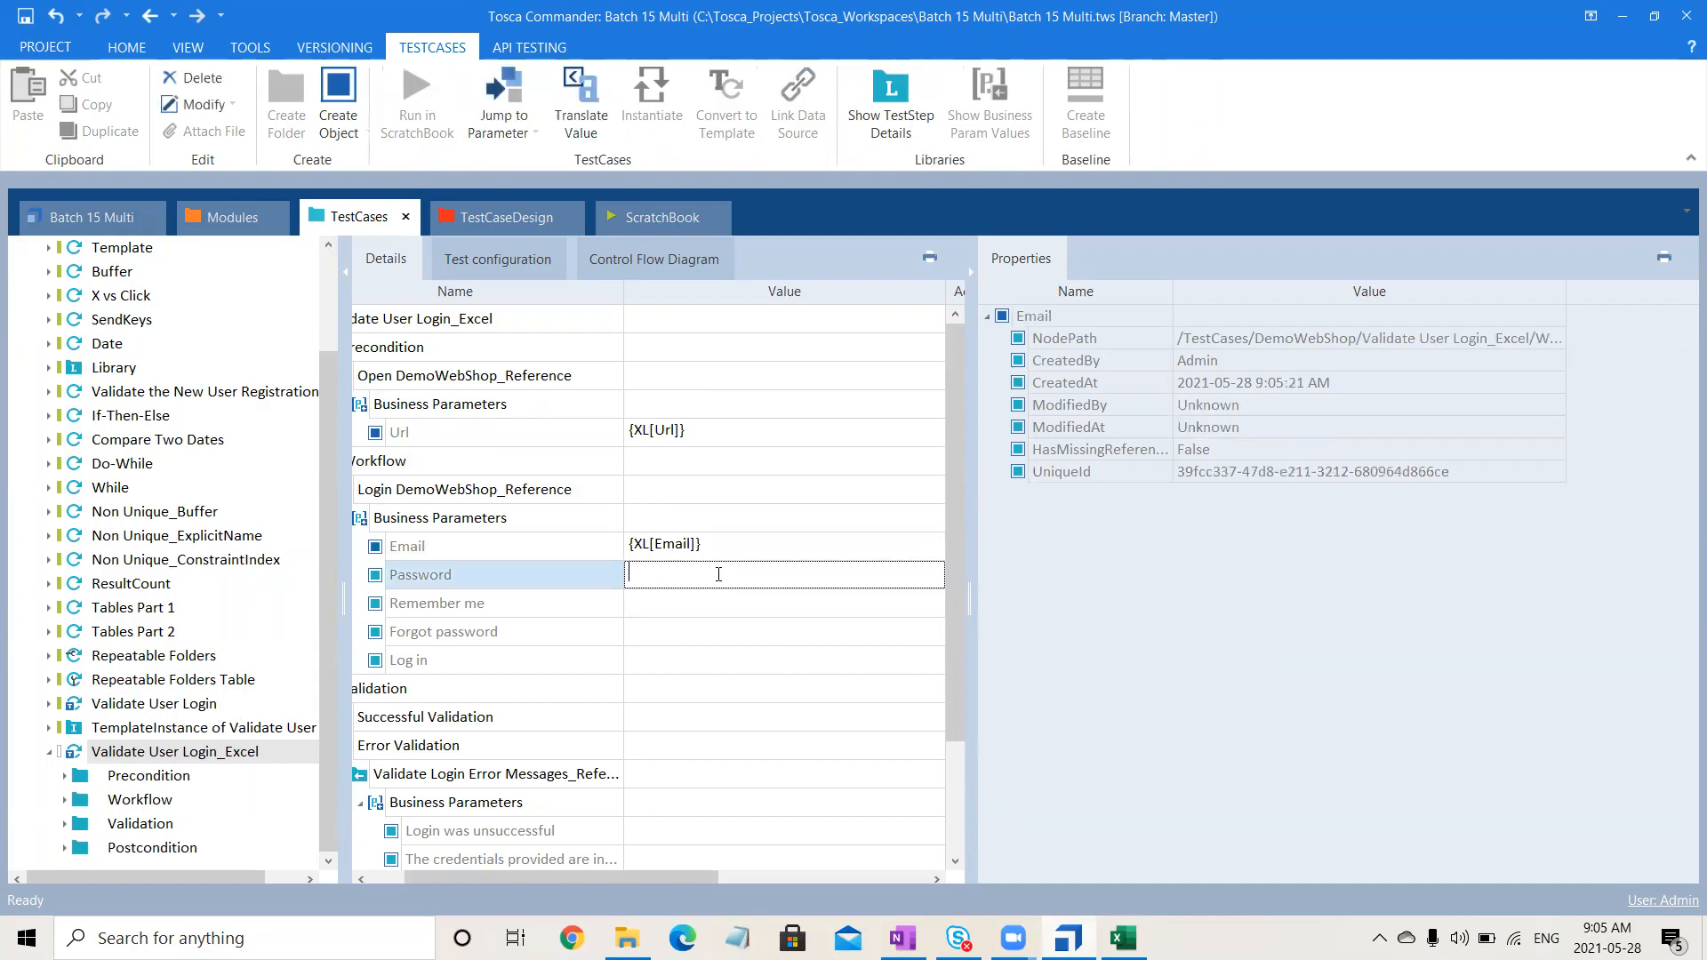
type("{XL[Password]}")
left_click(718, 642)
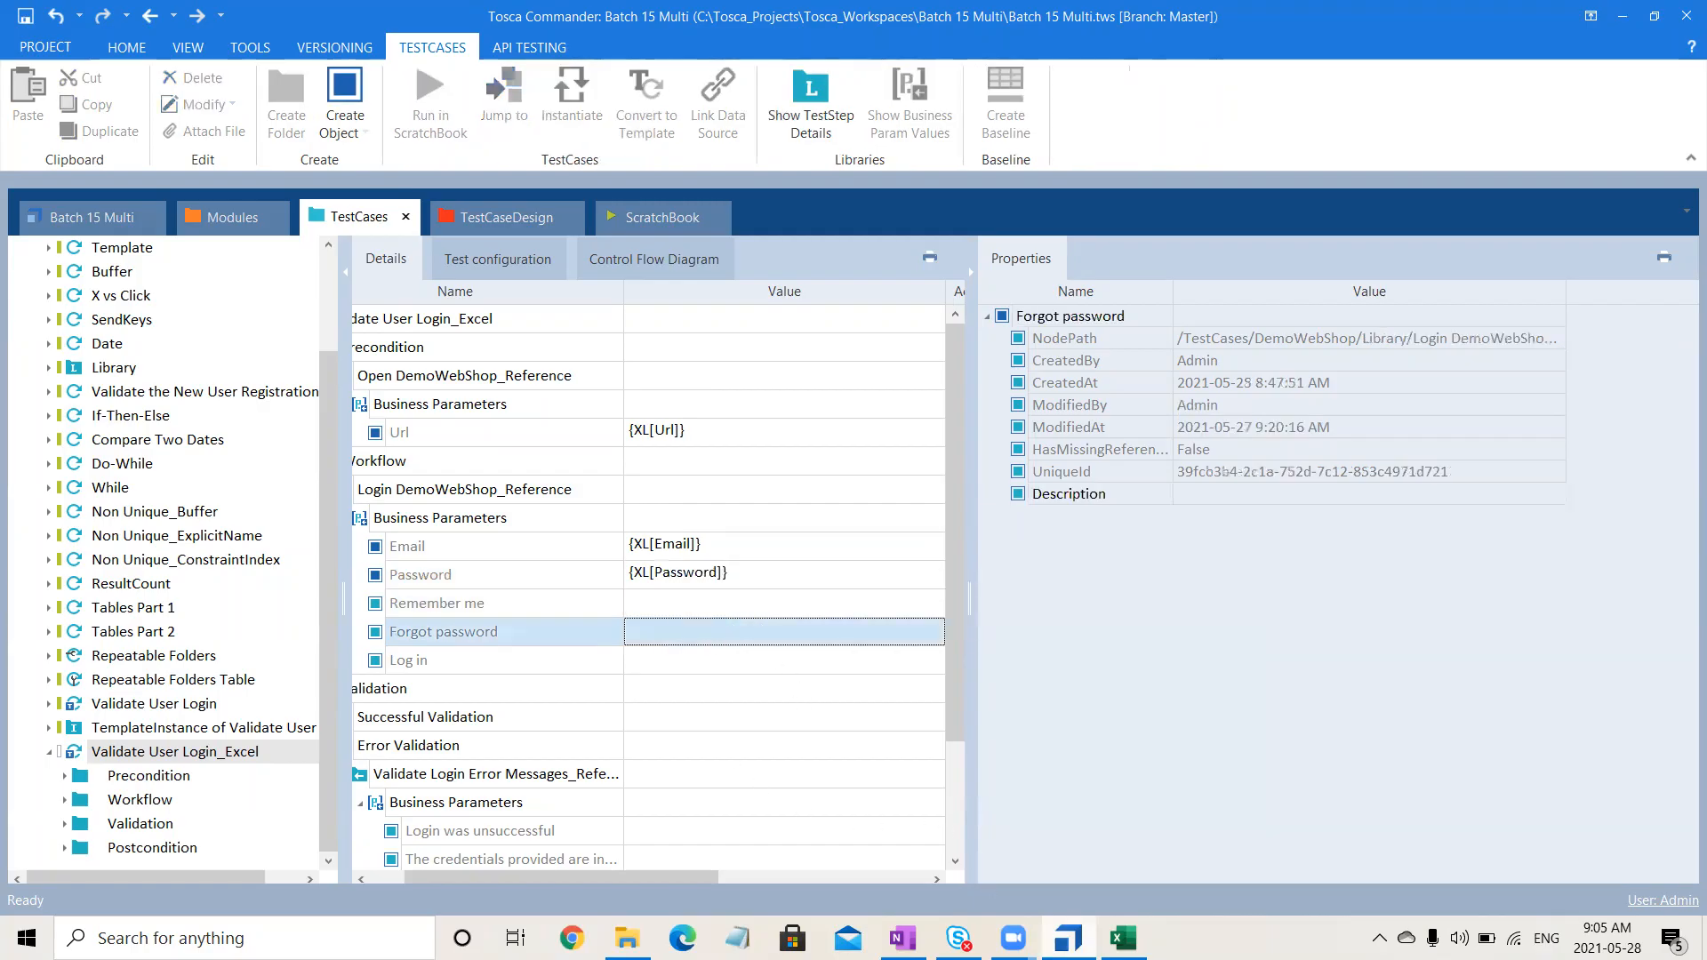
- Copy the Remember Me label from cell A5 and set Remember me to {XL[Remember Me]}
key("alt+Tab")
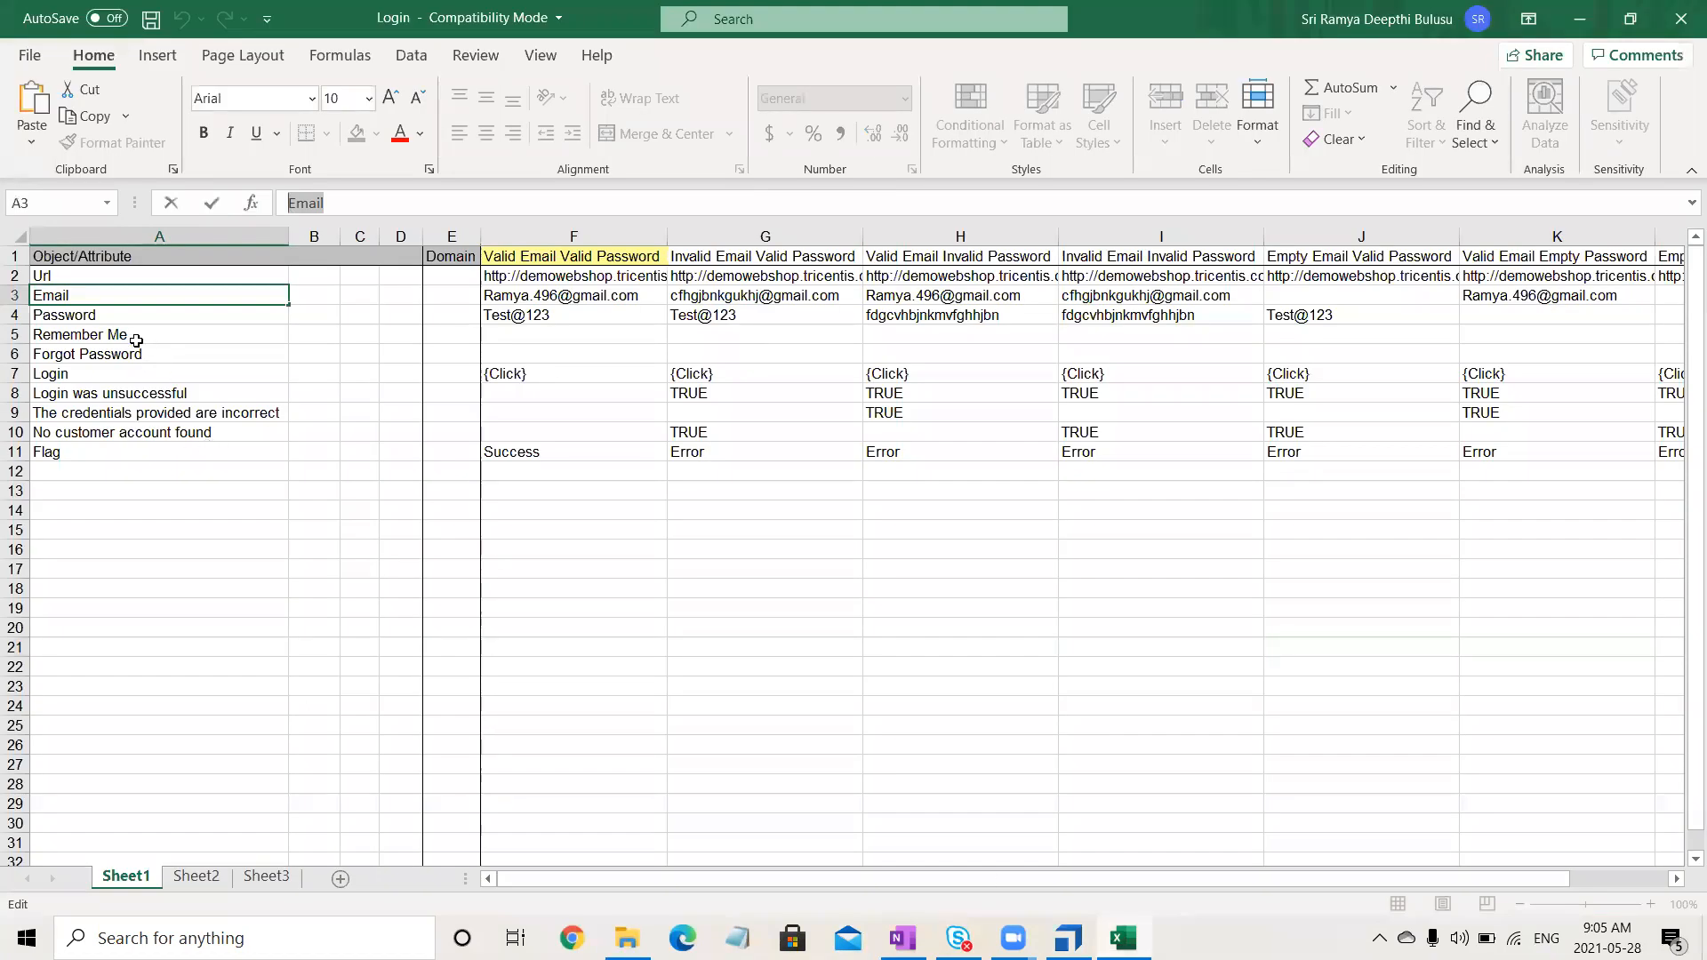
left_click(134, 335)
left_click_drag(390, 203, 0, 212)
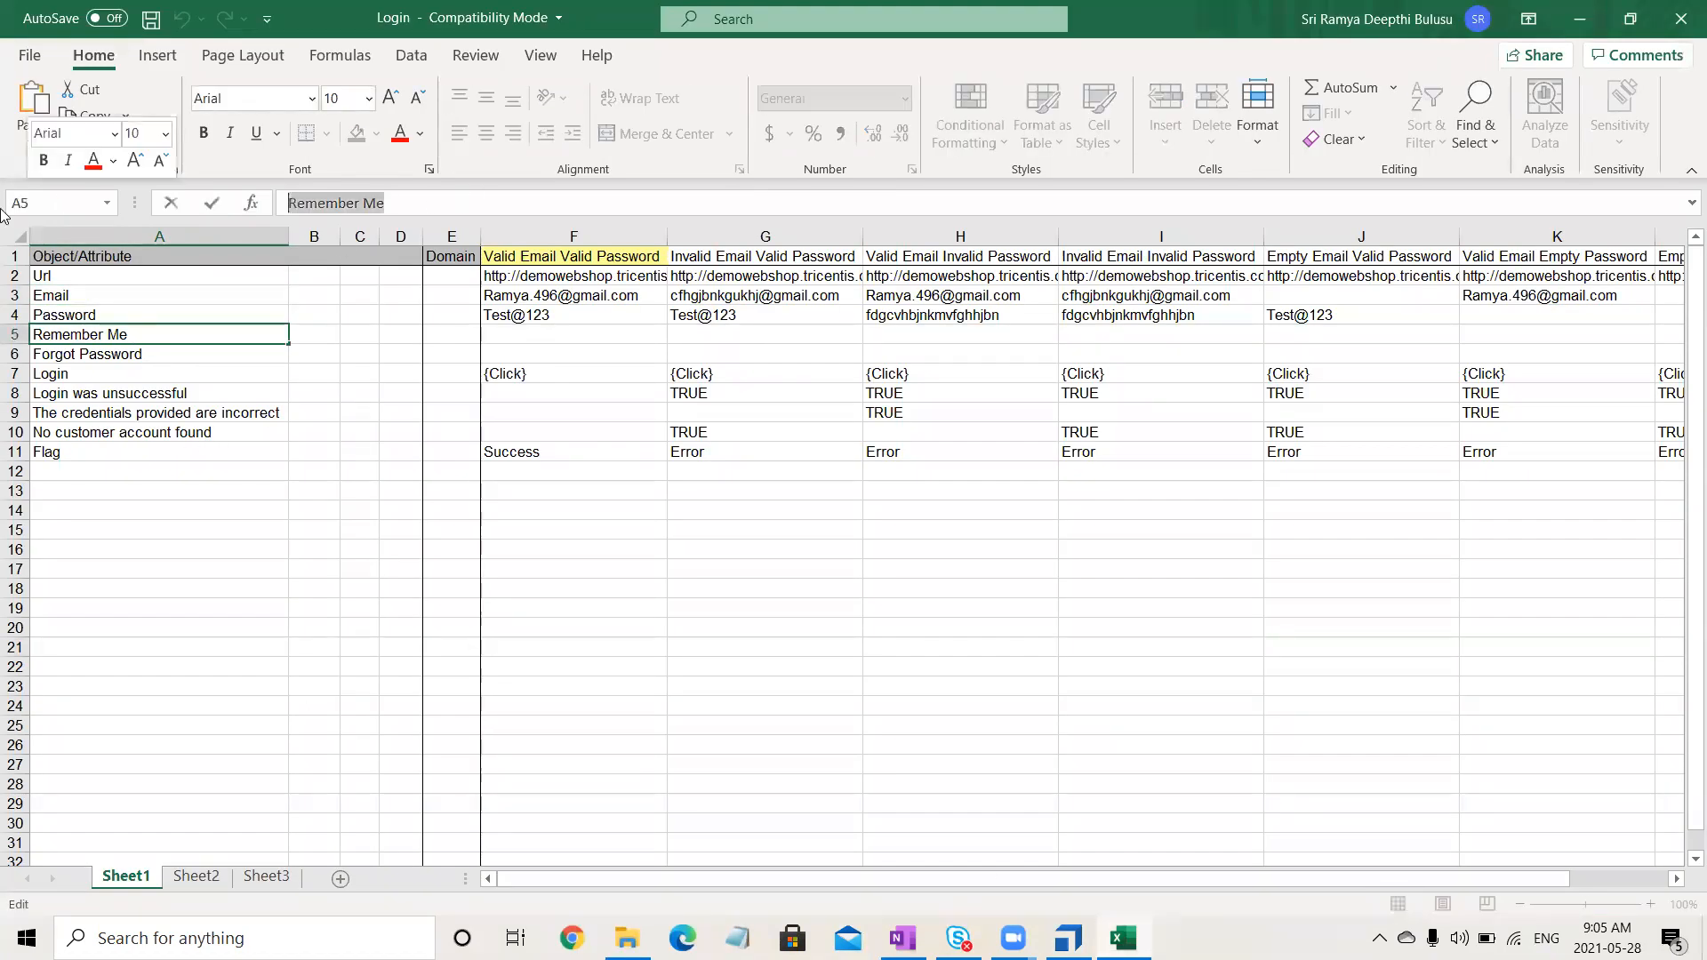
left_click(1580, 18)
left_click(701, 604)
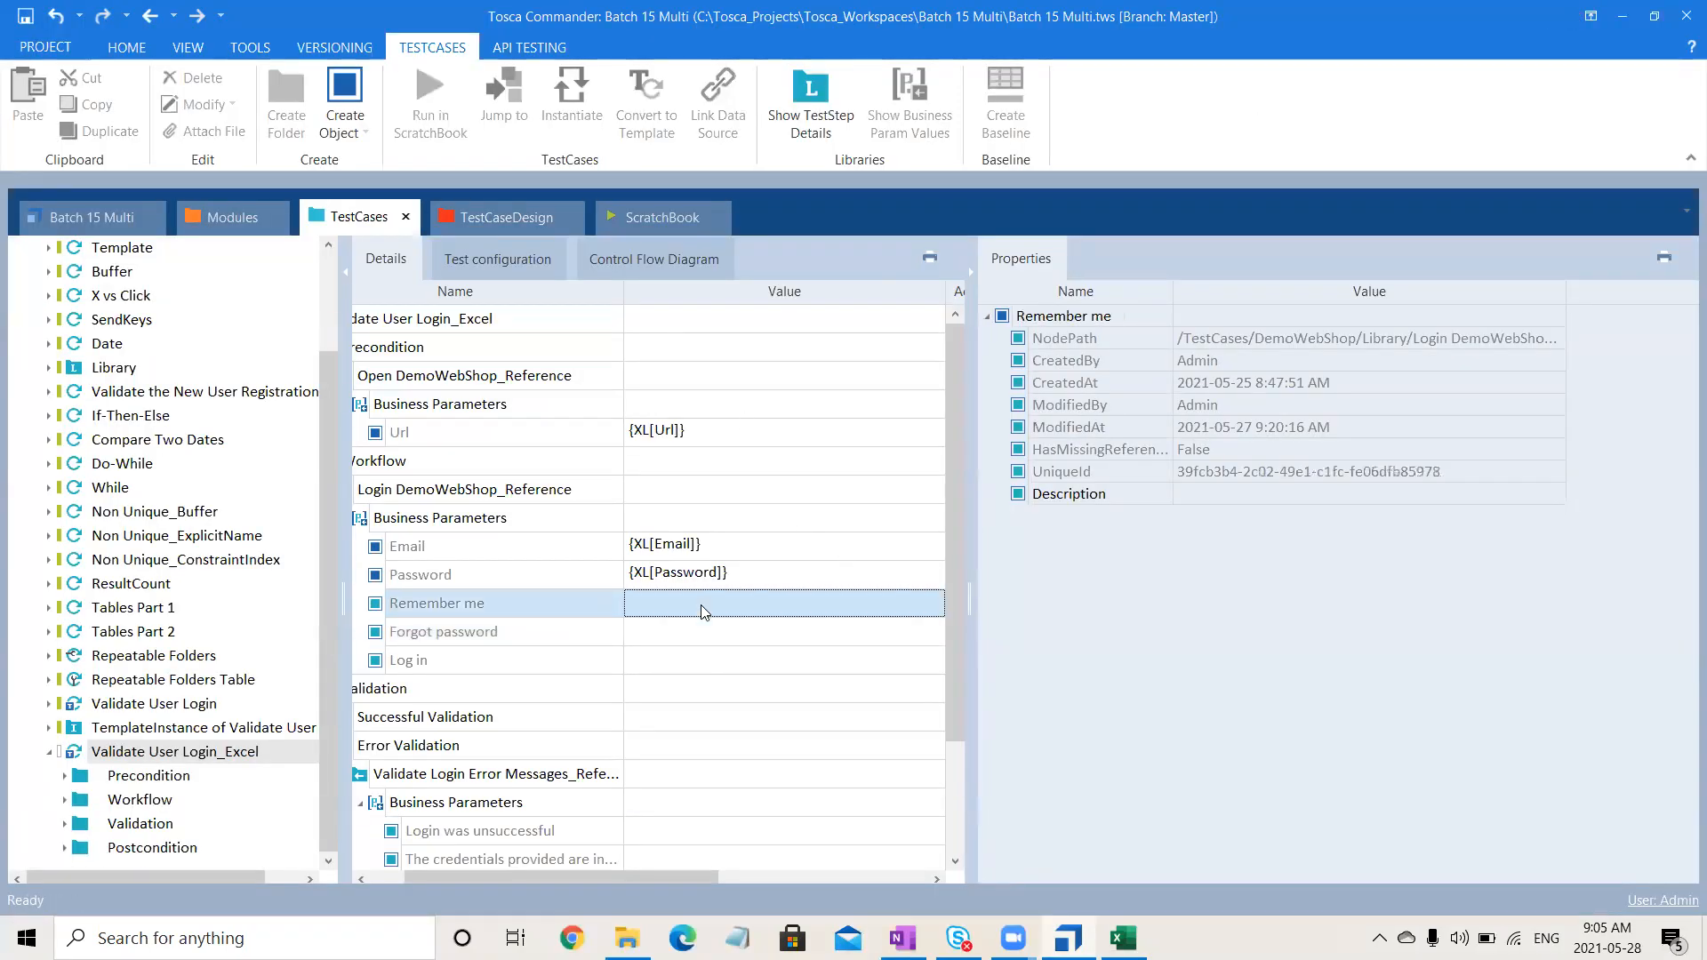
type("{")
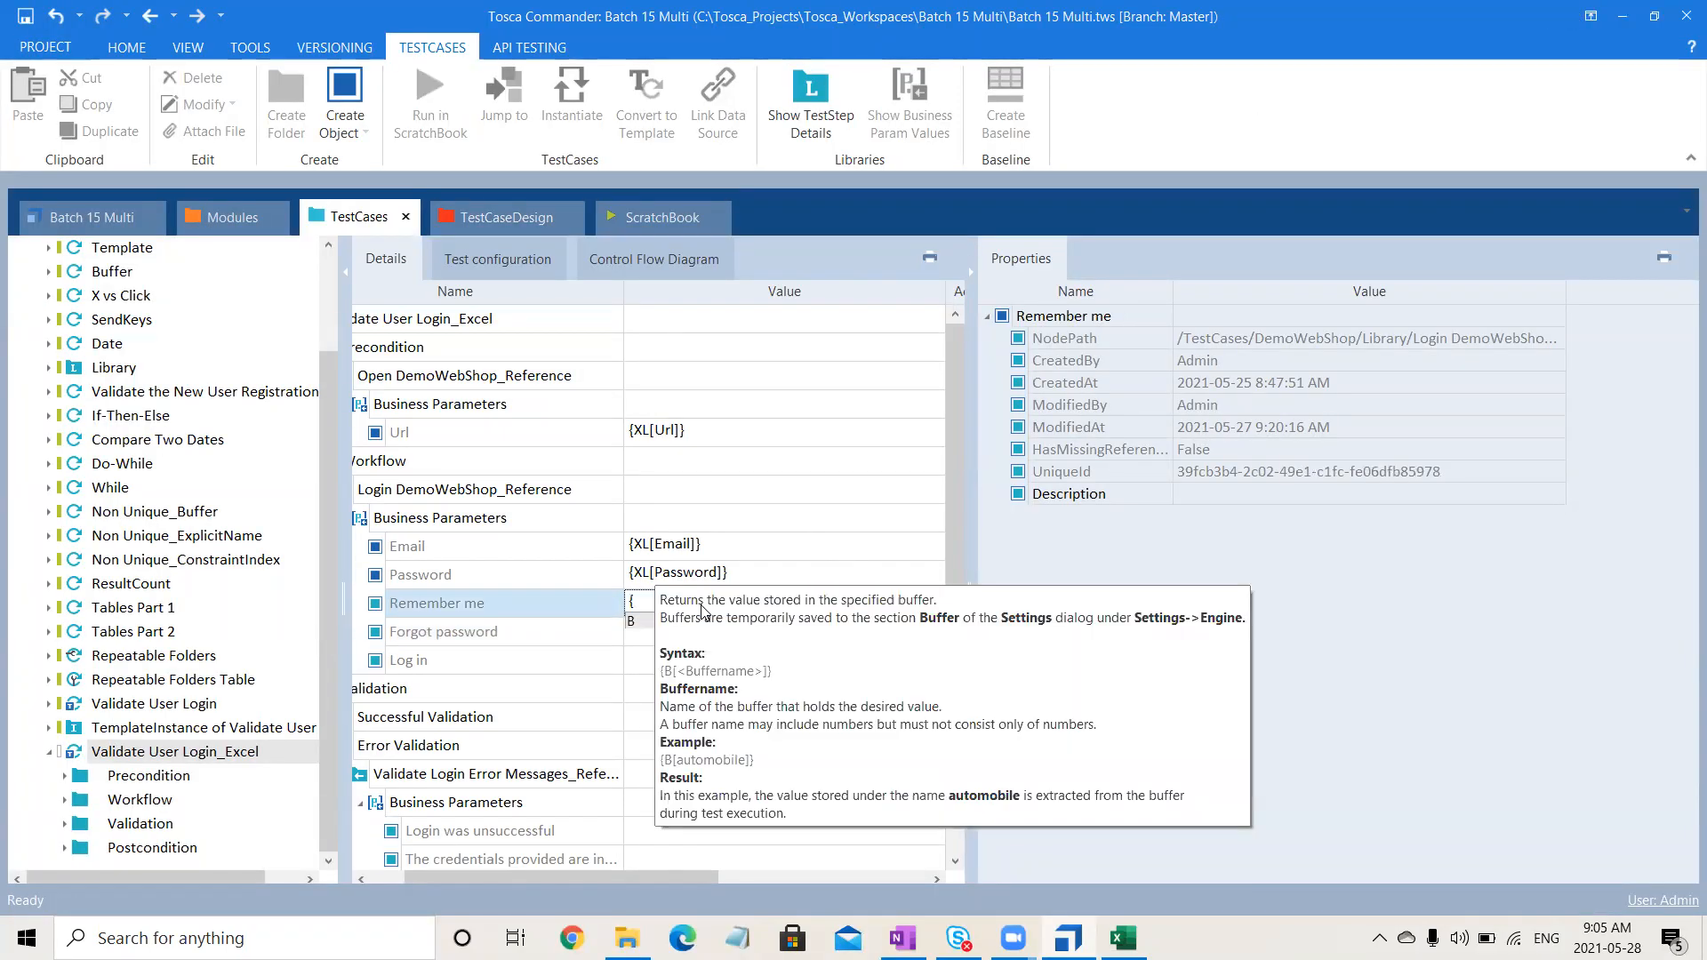
type("XL[Remember Me]}")
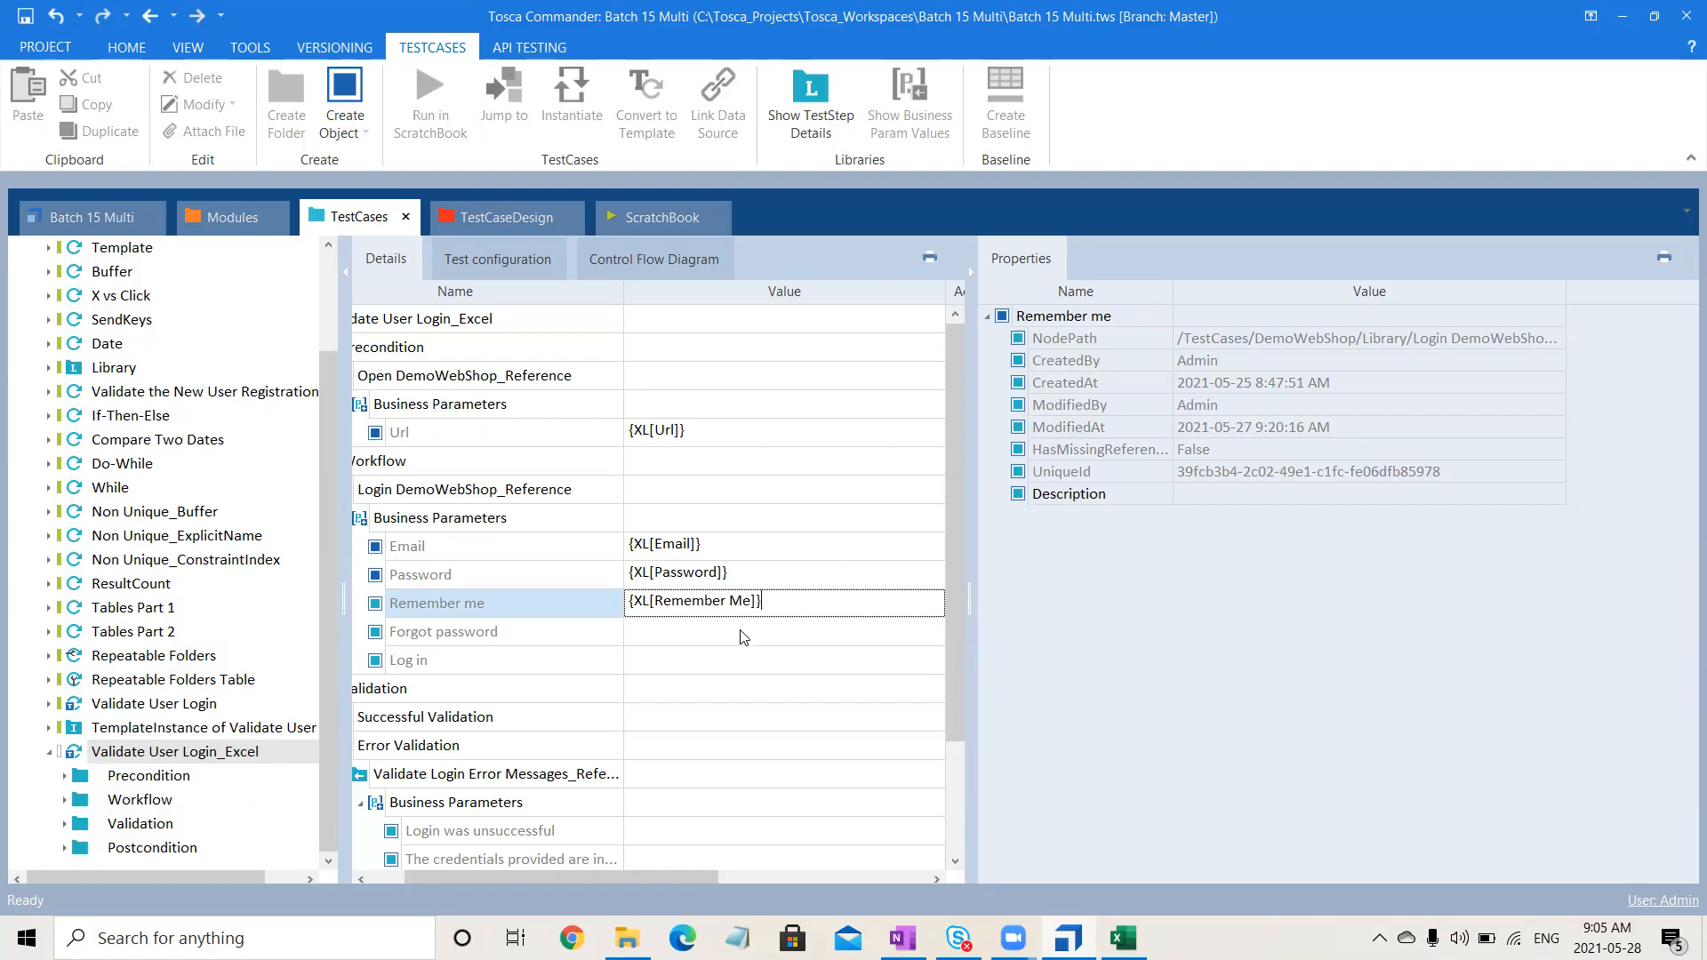
left_click(743, 631)
- Copy the Forgot Password label from cell A6 and set Forgot password to {XL[Forgot Password]}
key("alt+Tab")
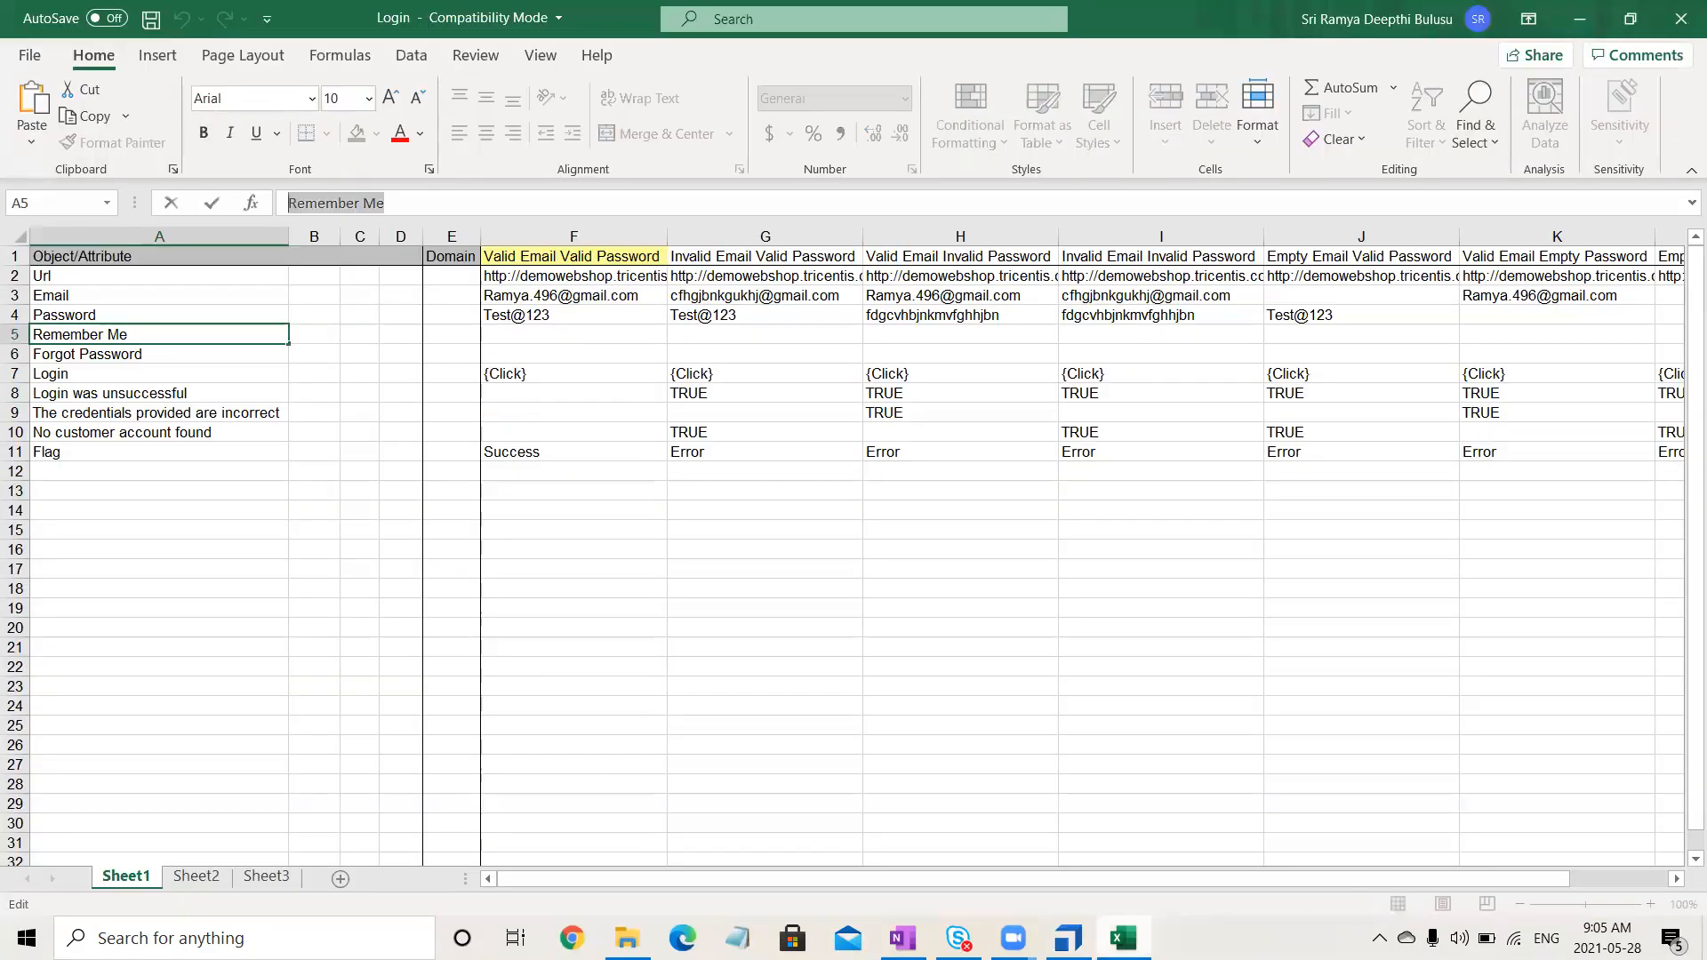
left_click(147, 357)
left_click_drag(434, 204, 140, 206)
key("ctrl+c")
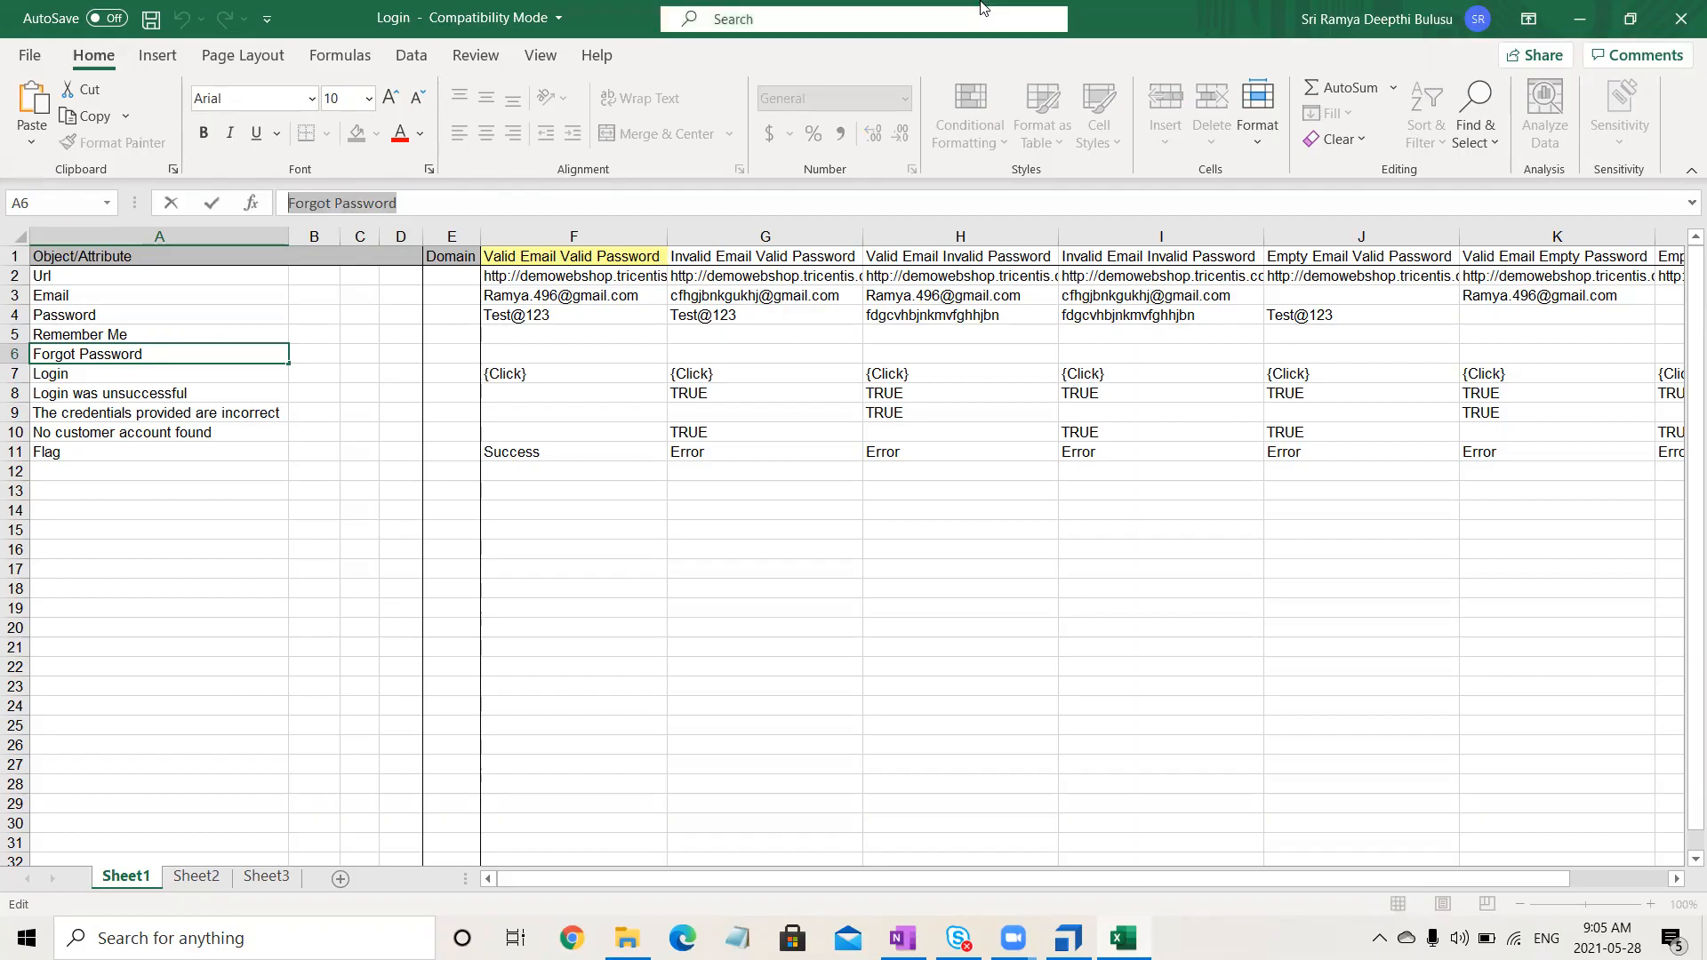
left_click(1575, 23)
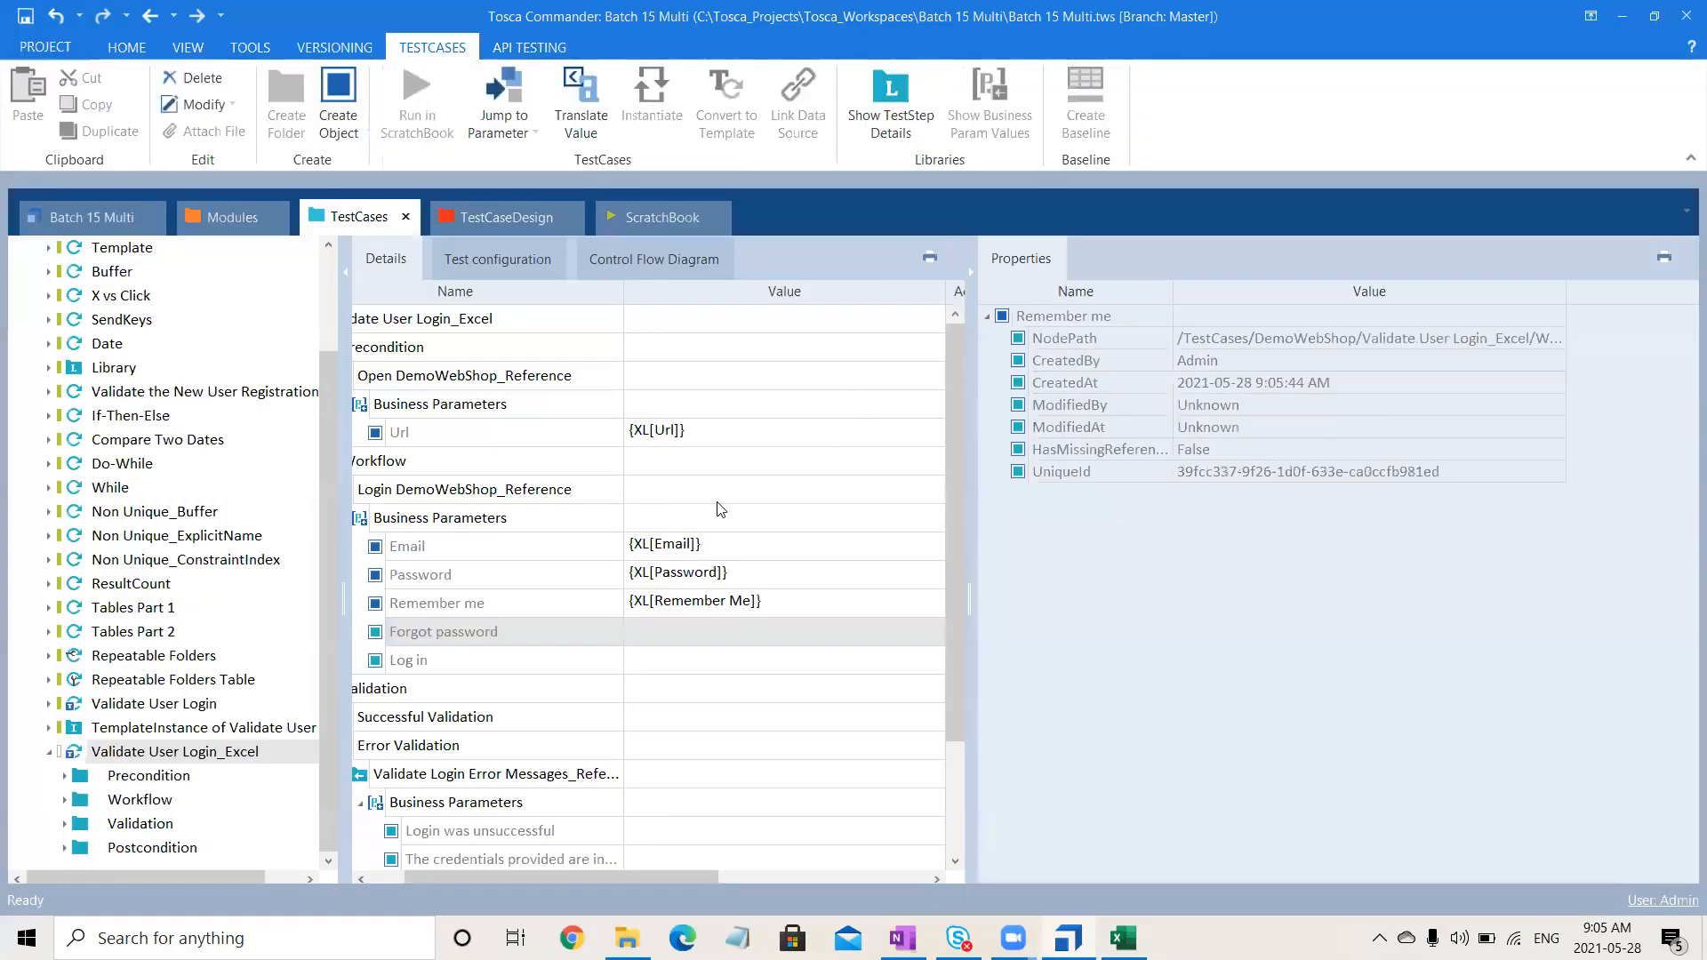
left_click(656, 638)
type("{XL[")
key("ctrl+v")
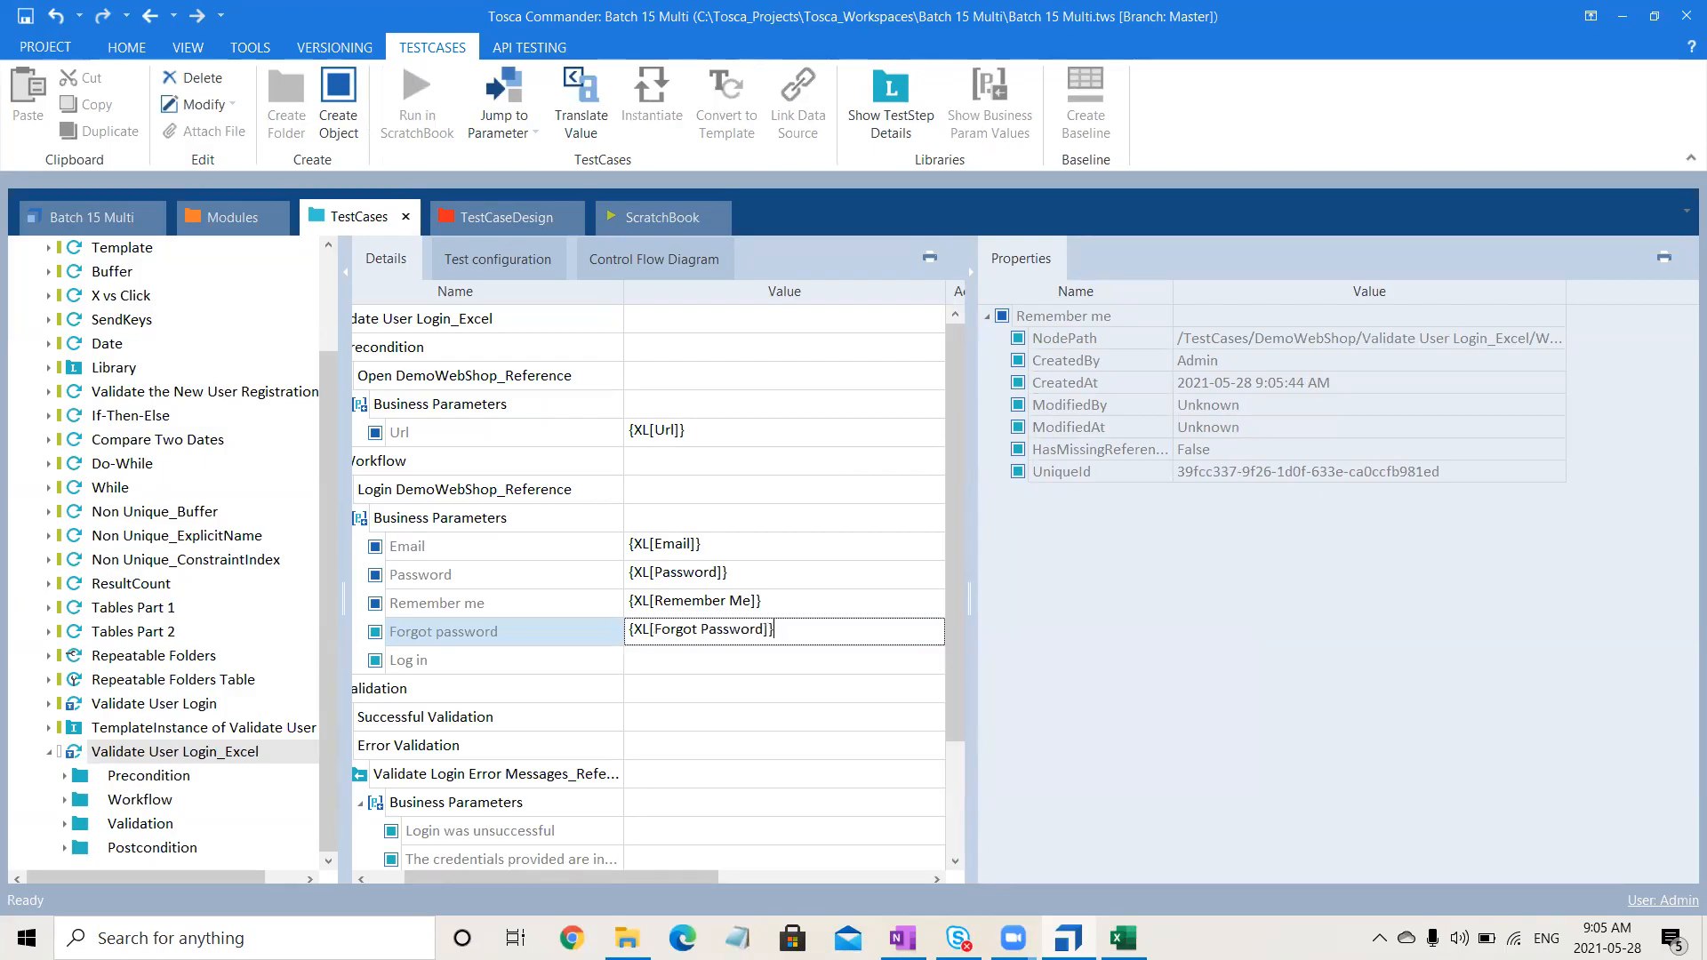
left_click(709, 663)
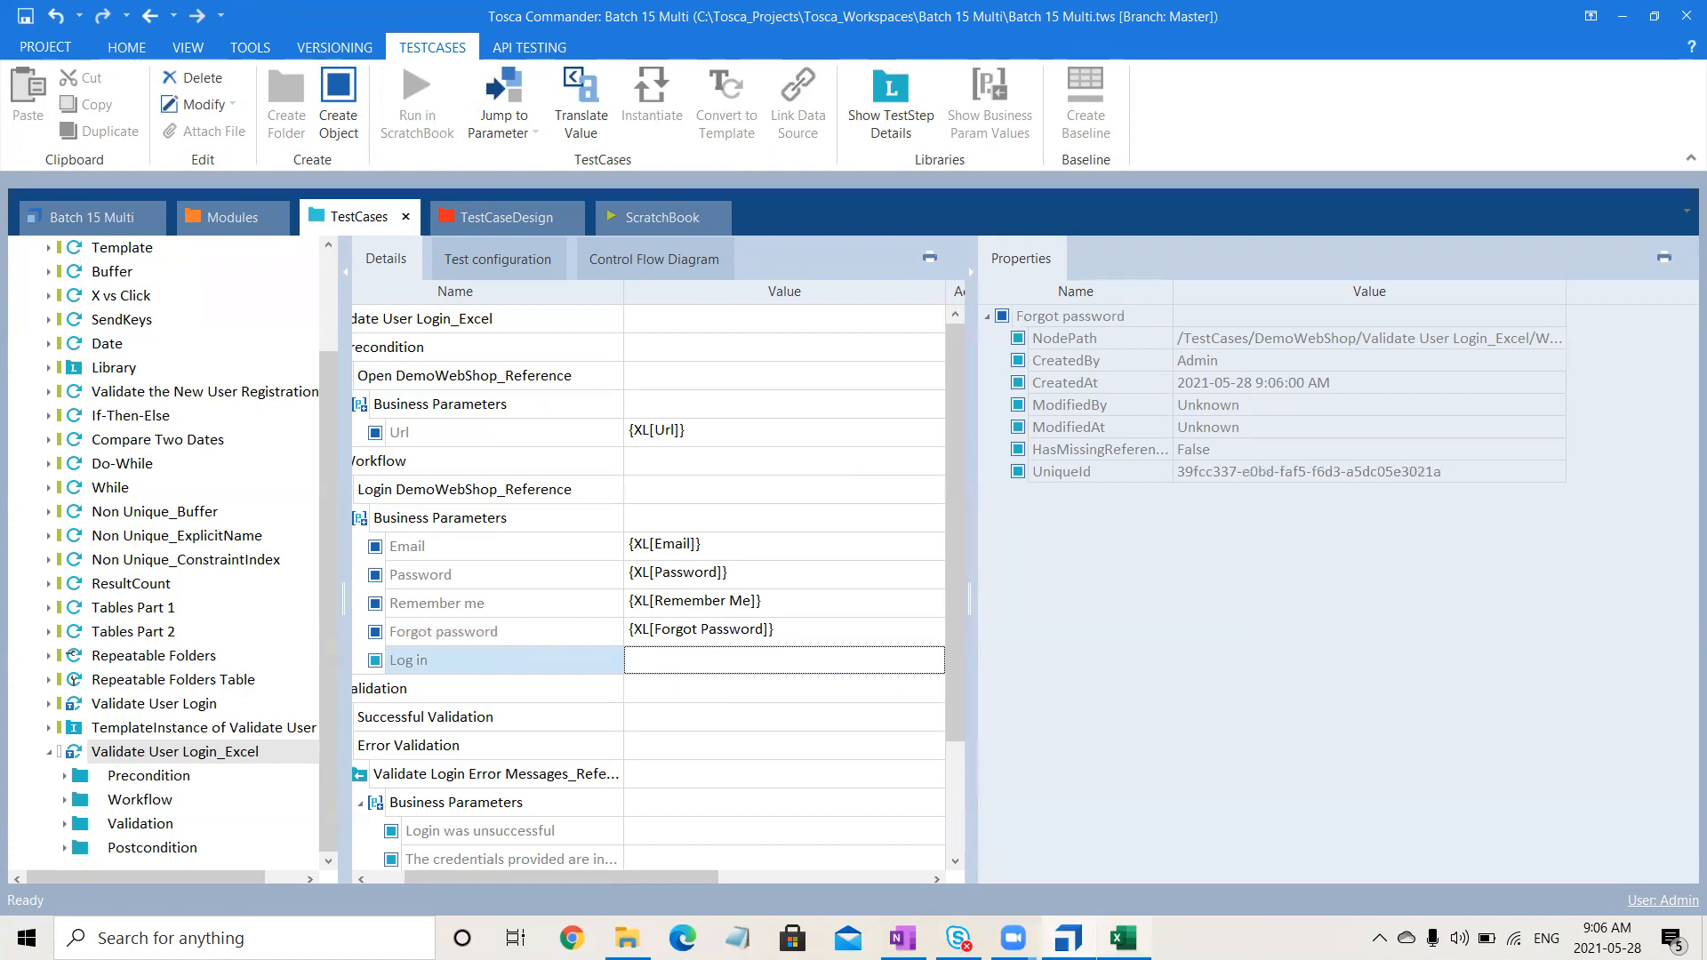
- Copy the Login label from cell A7 and set the Log in value to {XL[Login]}
key("alt+Tab")
left_click(153, 372)
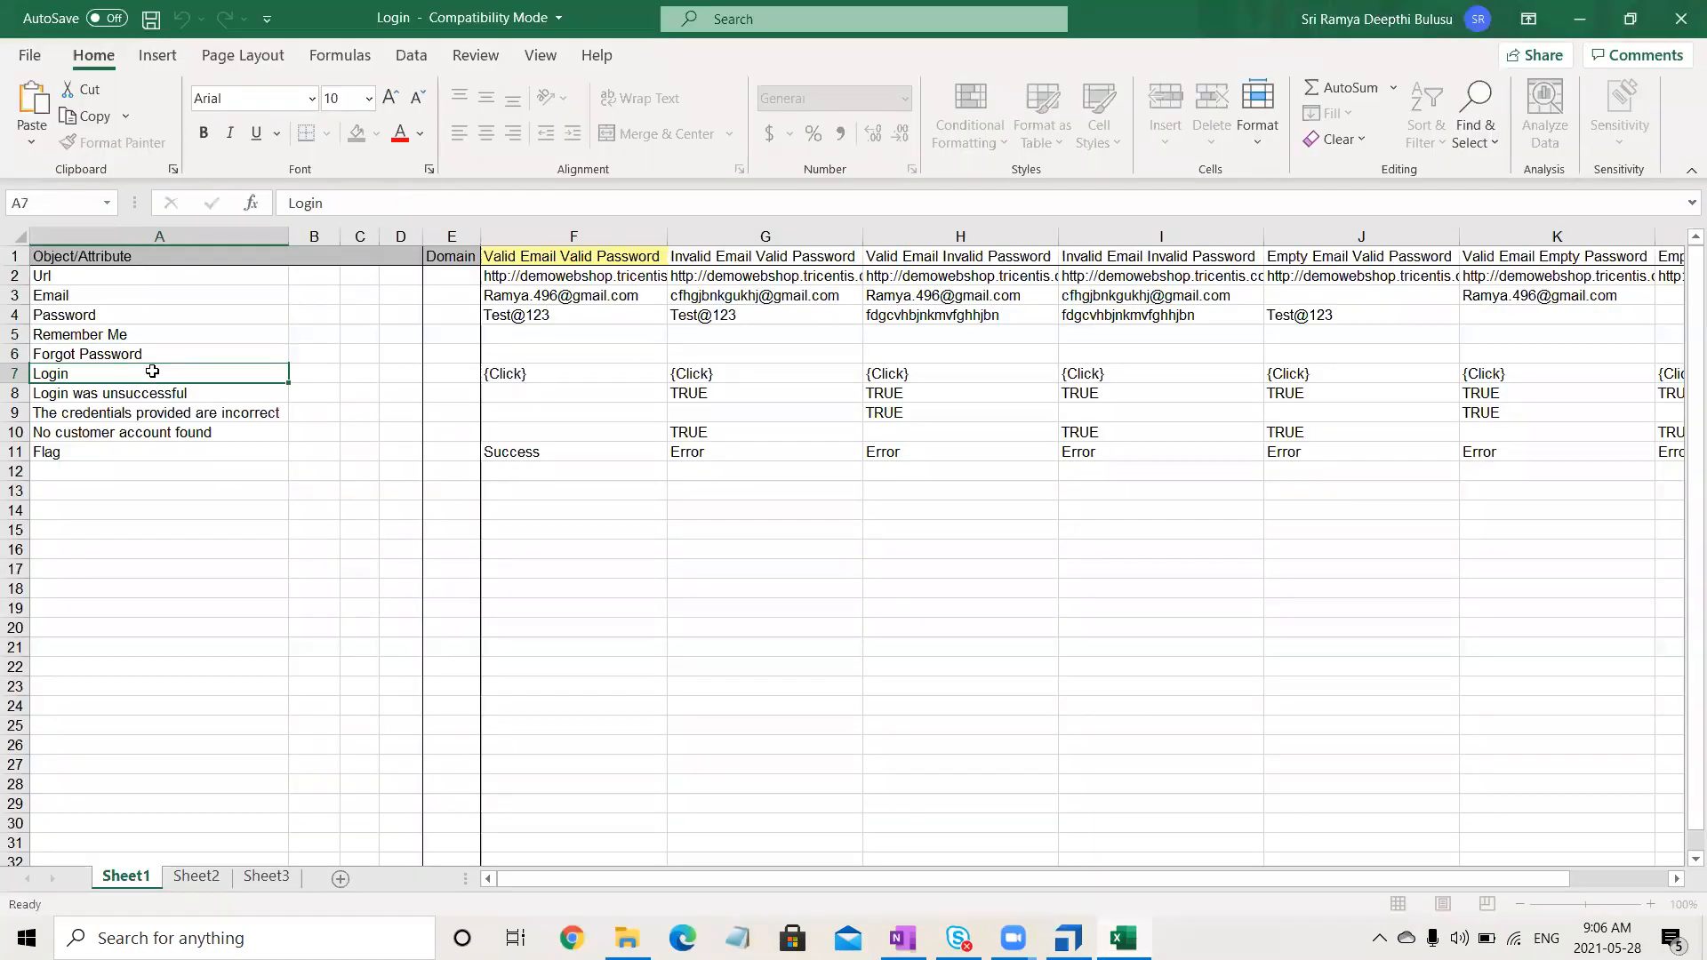
double_click(396, 198)
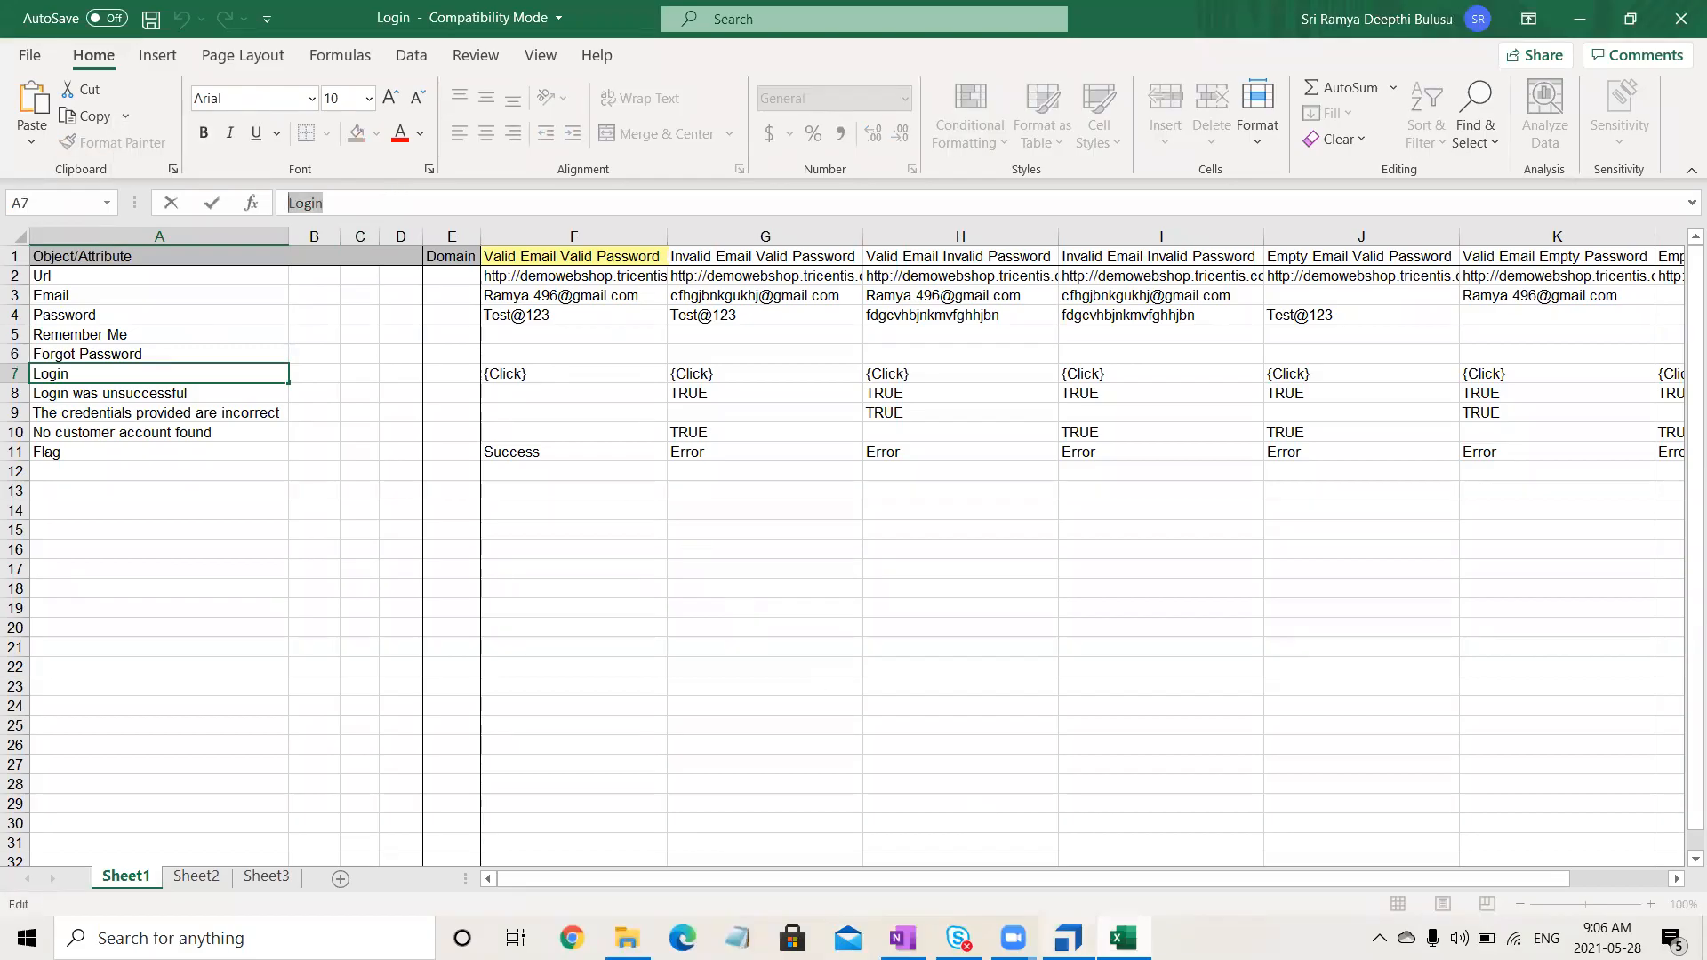
key("alt+Tab")
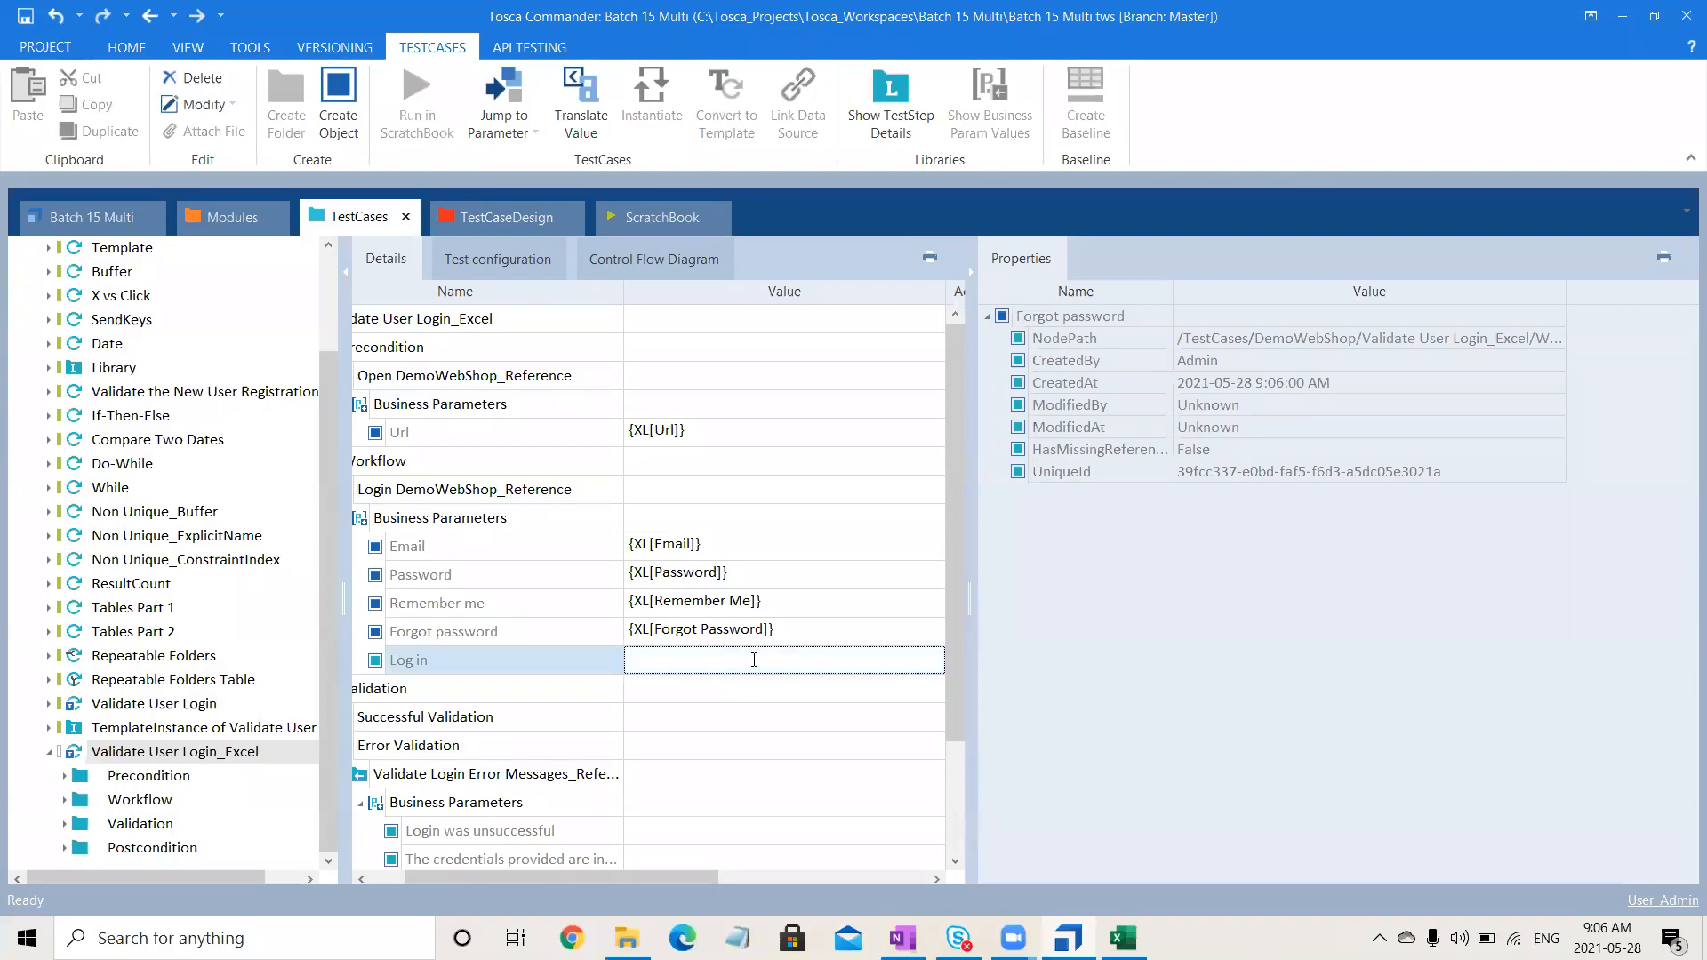
type("XL[Login]}")
key("Return")
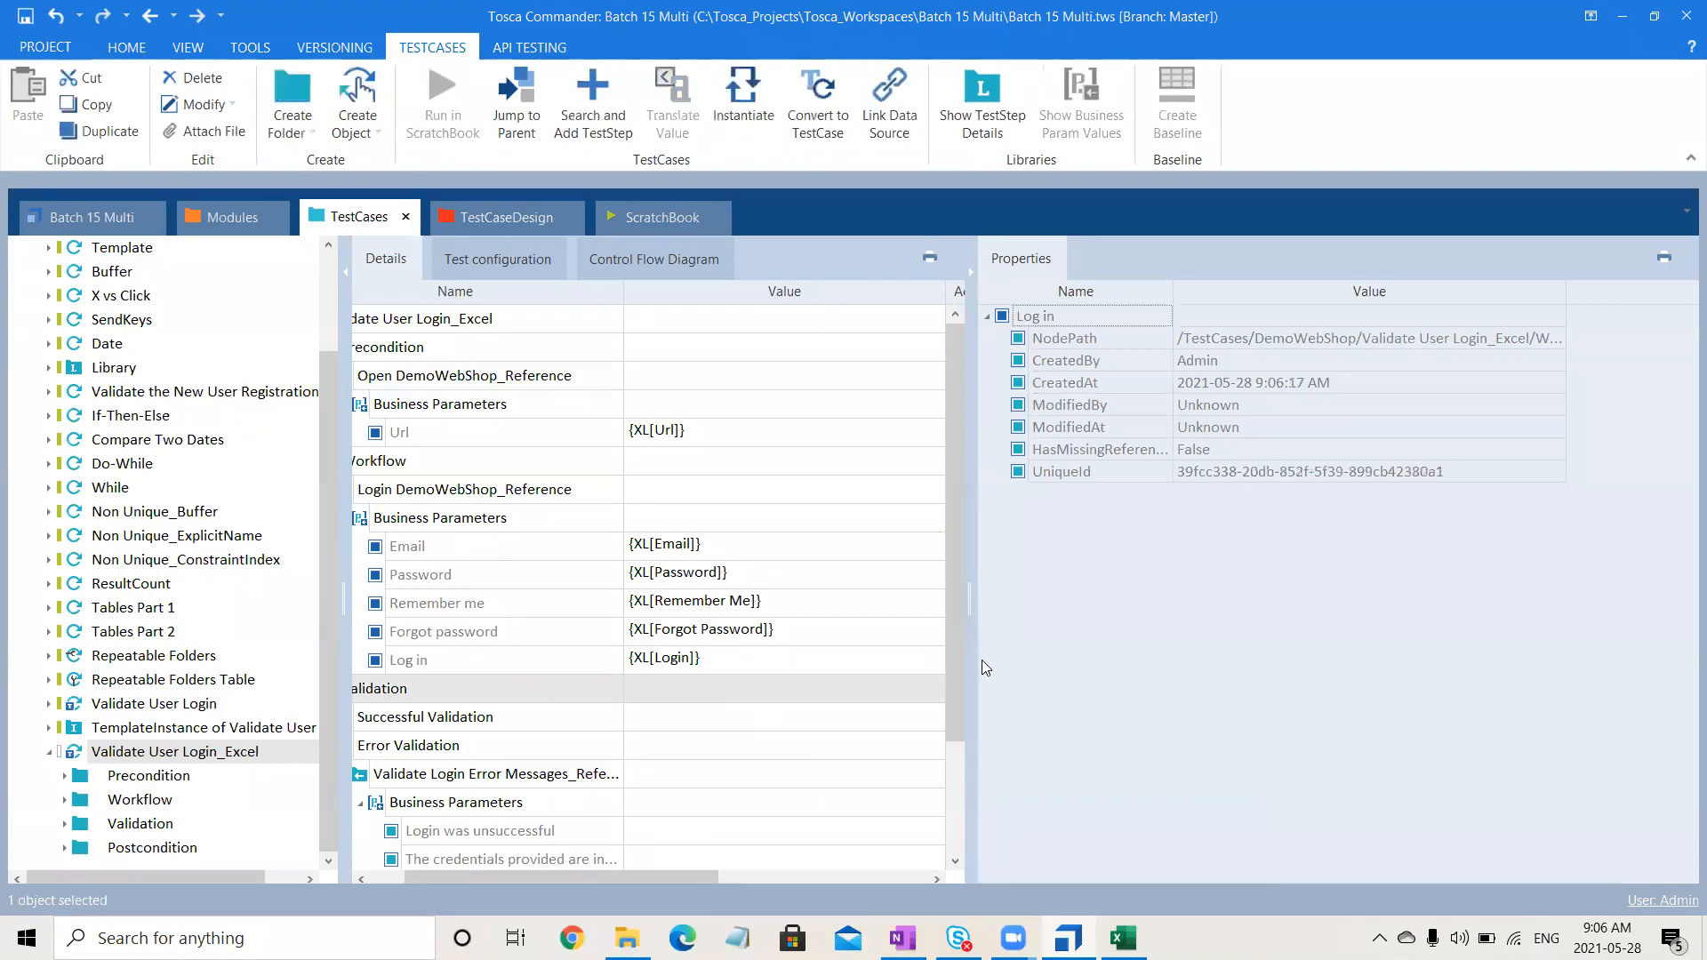
- Set the first error-message value to {XL[Login was unsuccessful]}, copying the name from cell A8
left_click_drag(962, 658, 978, 870)
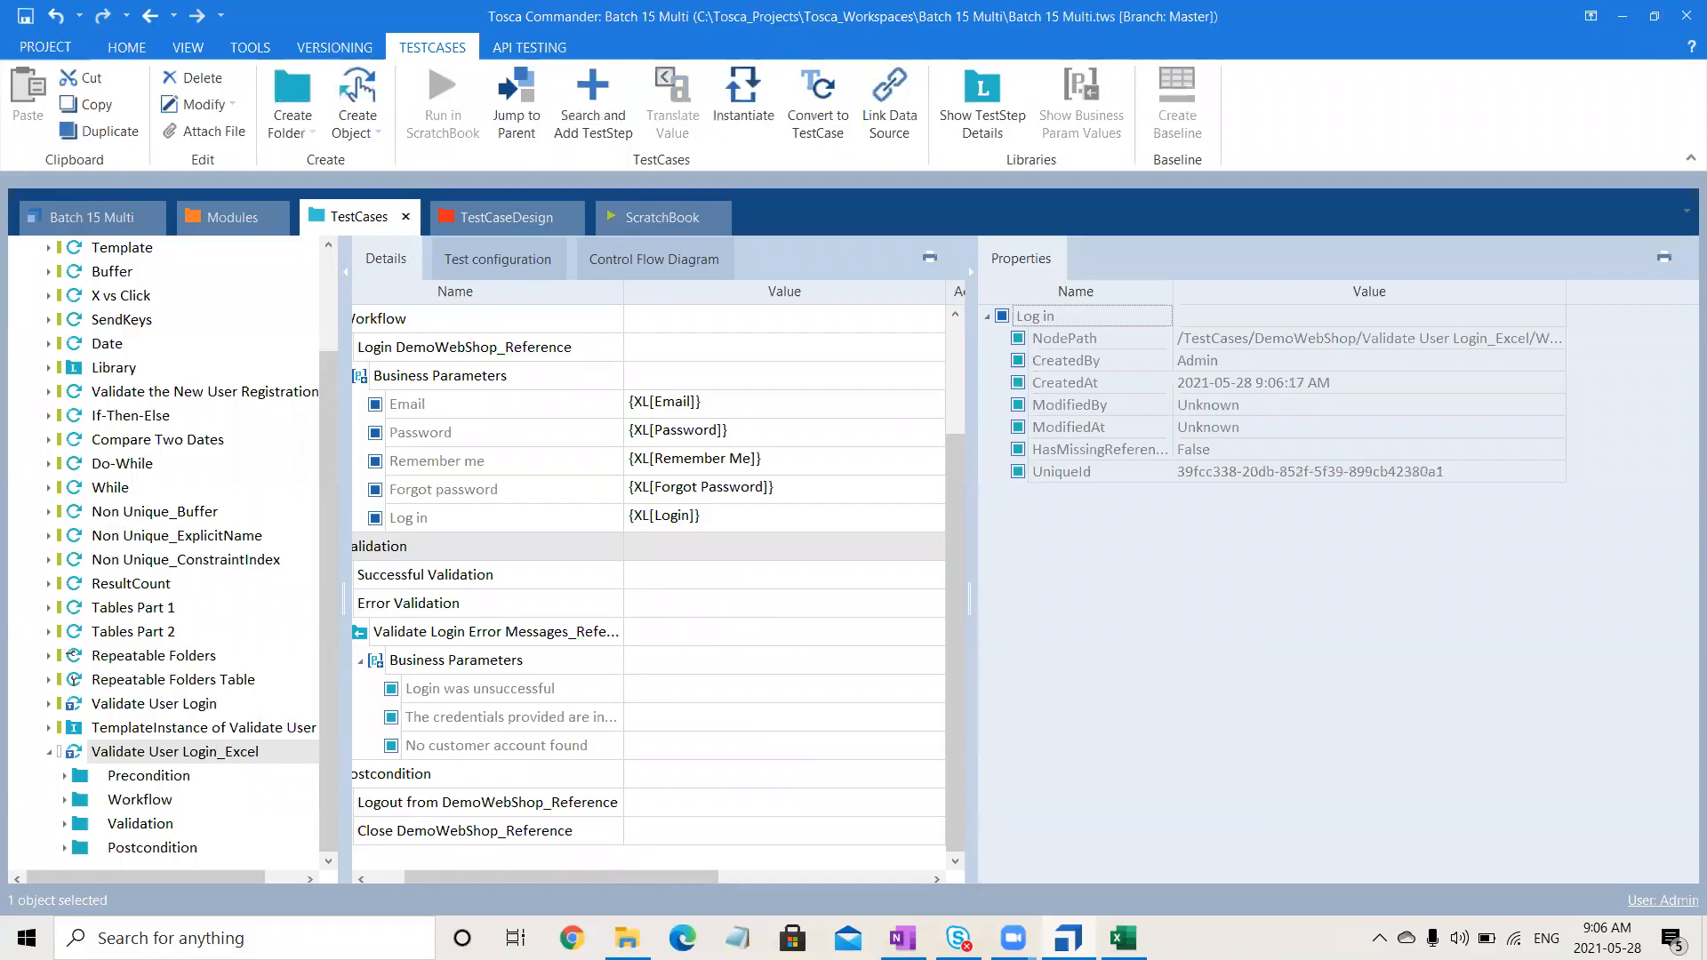
key("alt+Tab")
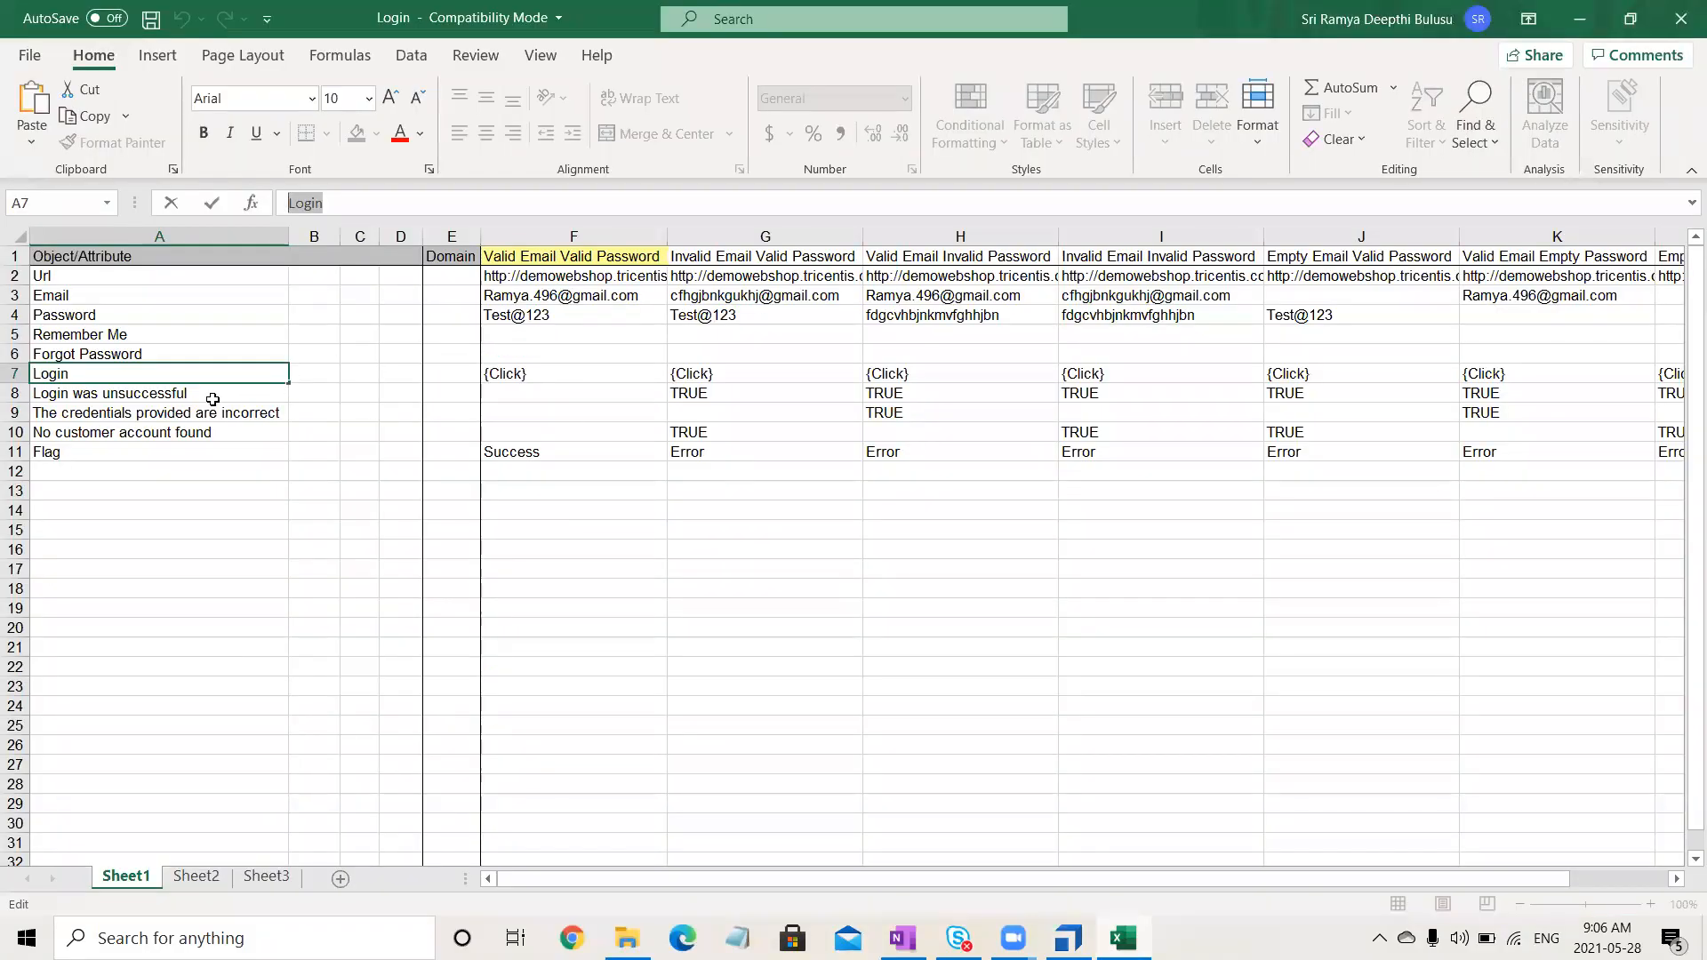
left_click(214, 396)
left_click_drag(439, 203, 116, 205)
key("ctrl+c")
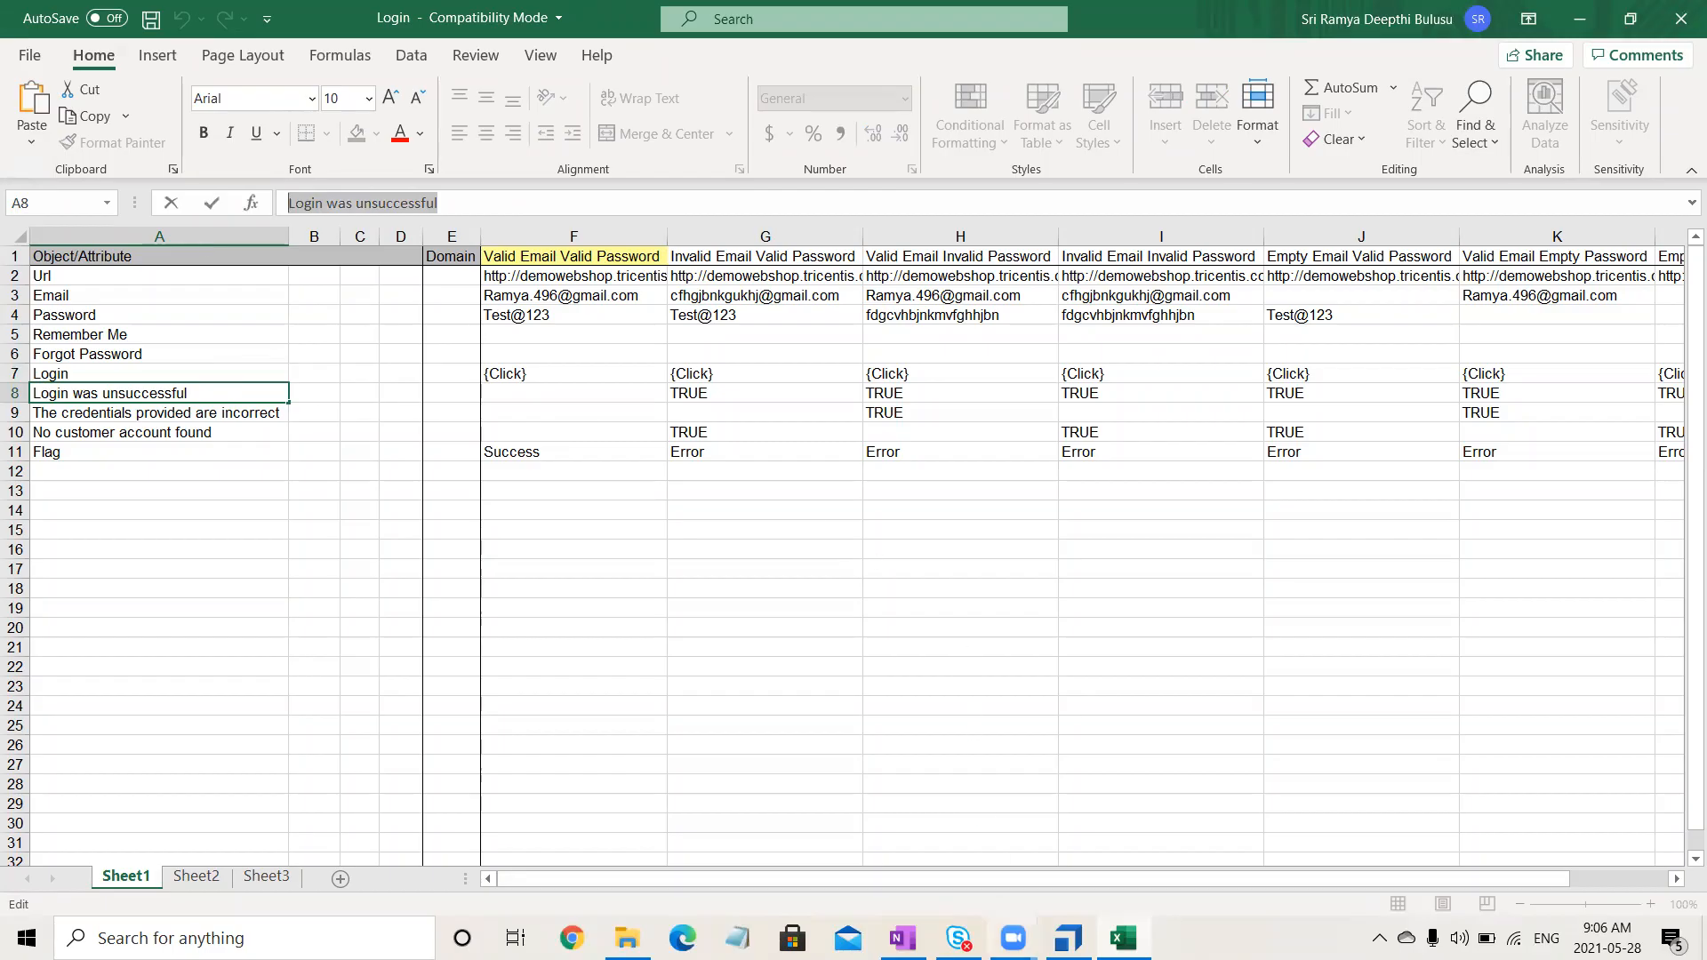
left_click(1068, 938)
left_click(672, 684)
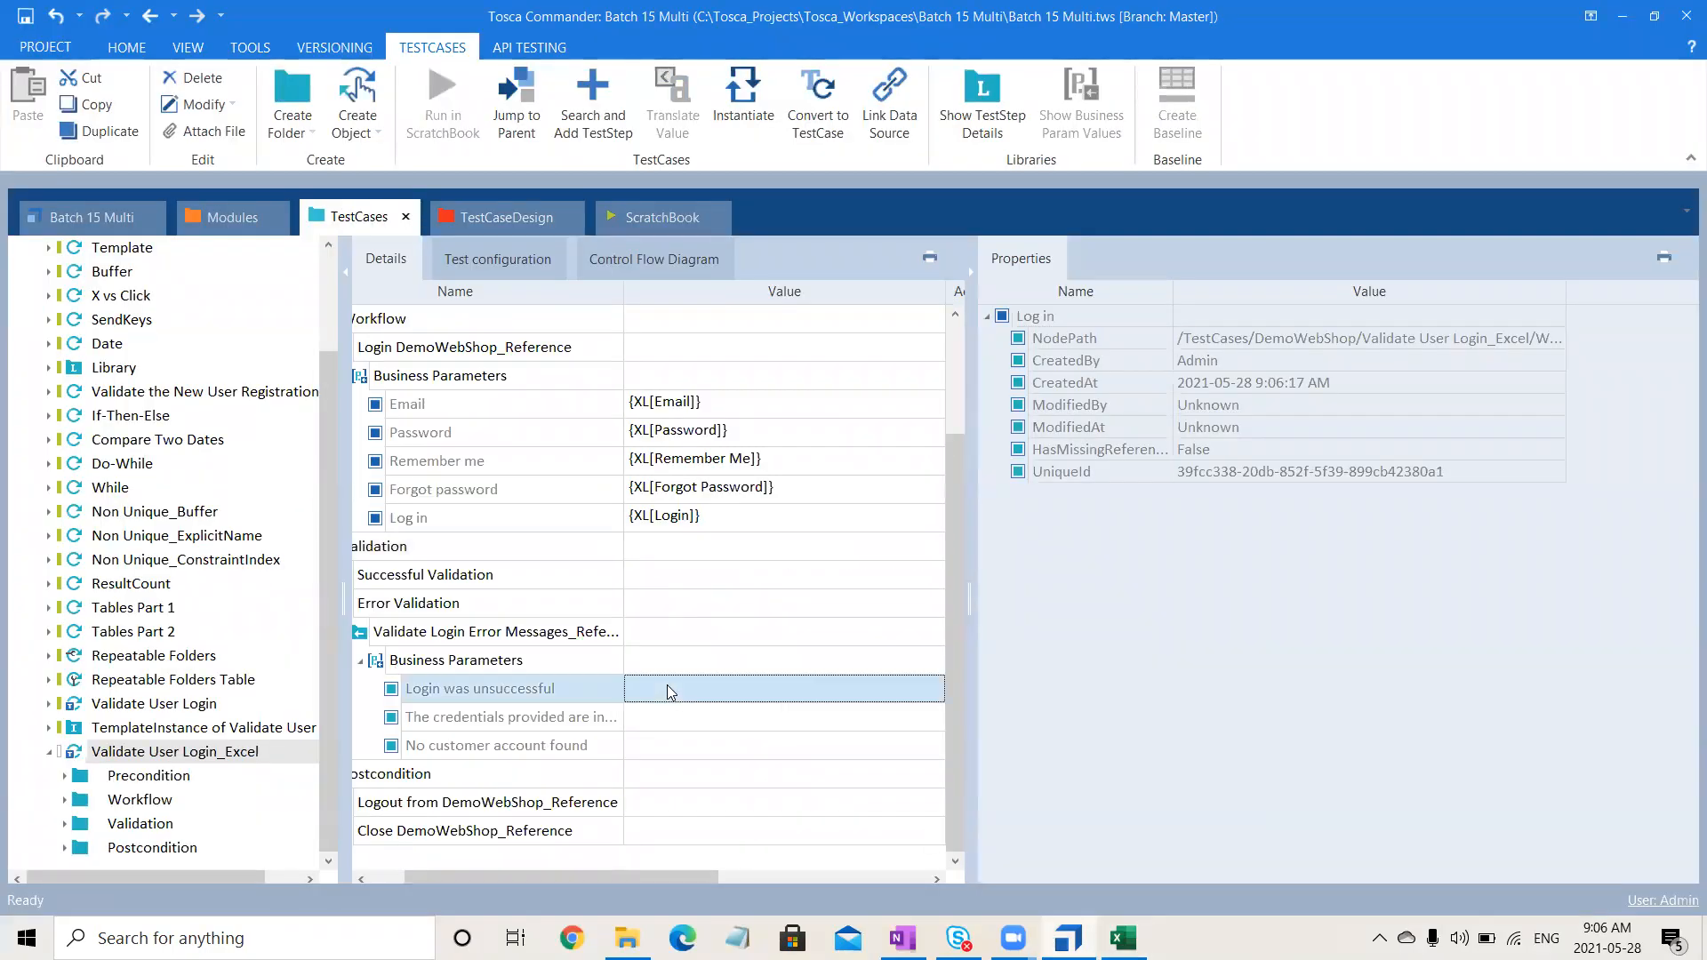
type("{")
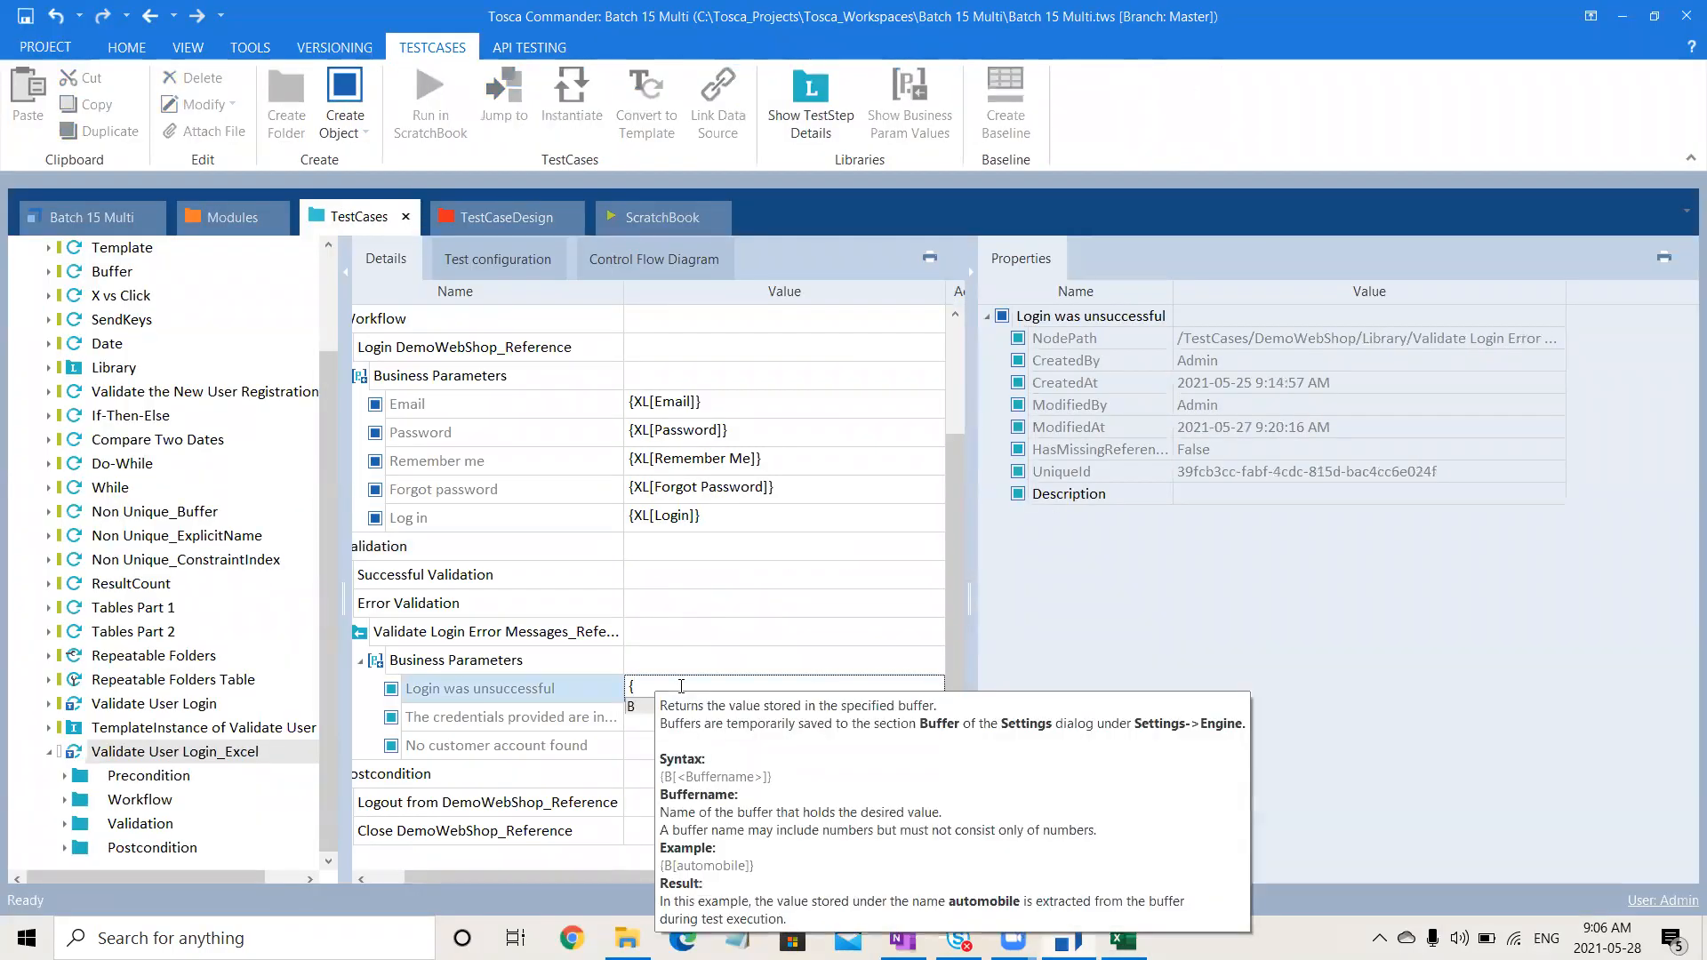
type("XL[")
key("ctrl+v")
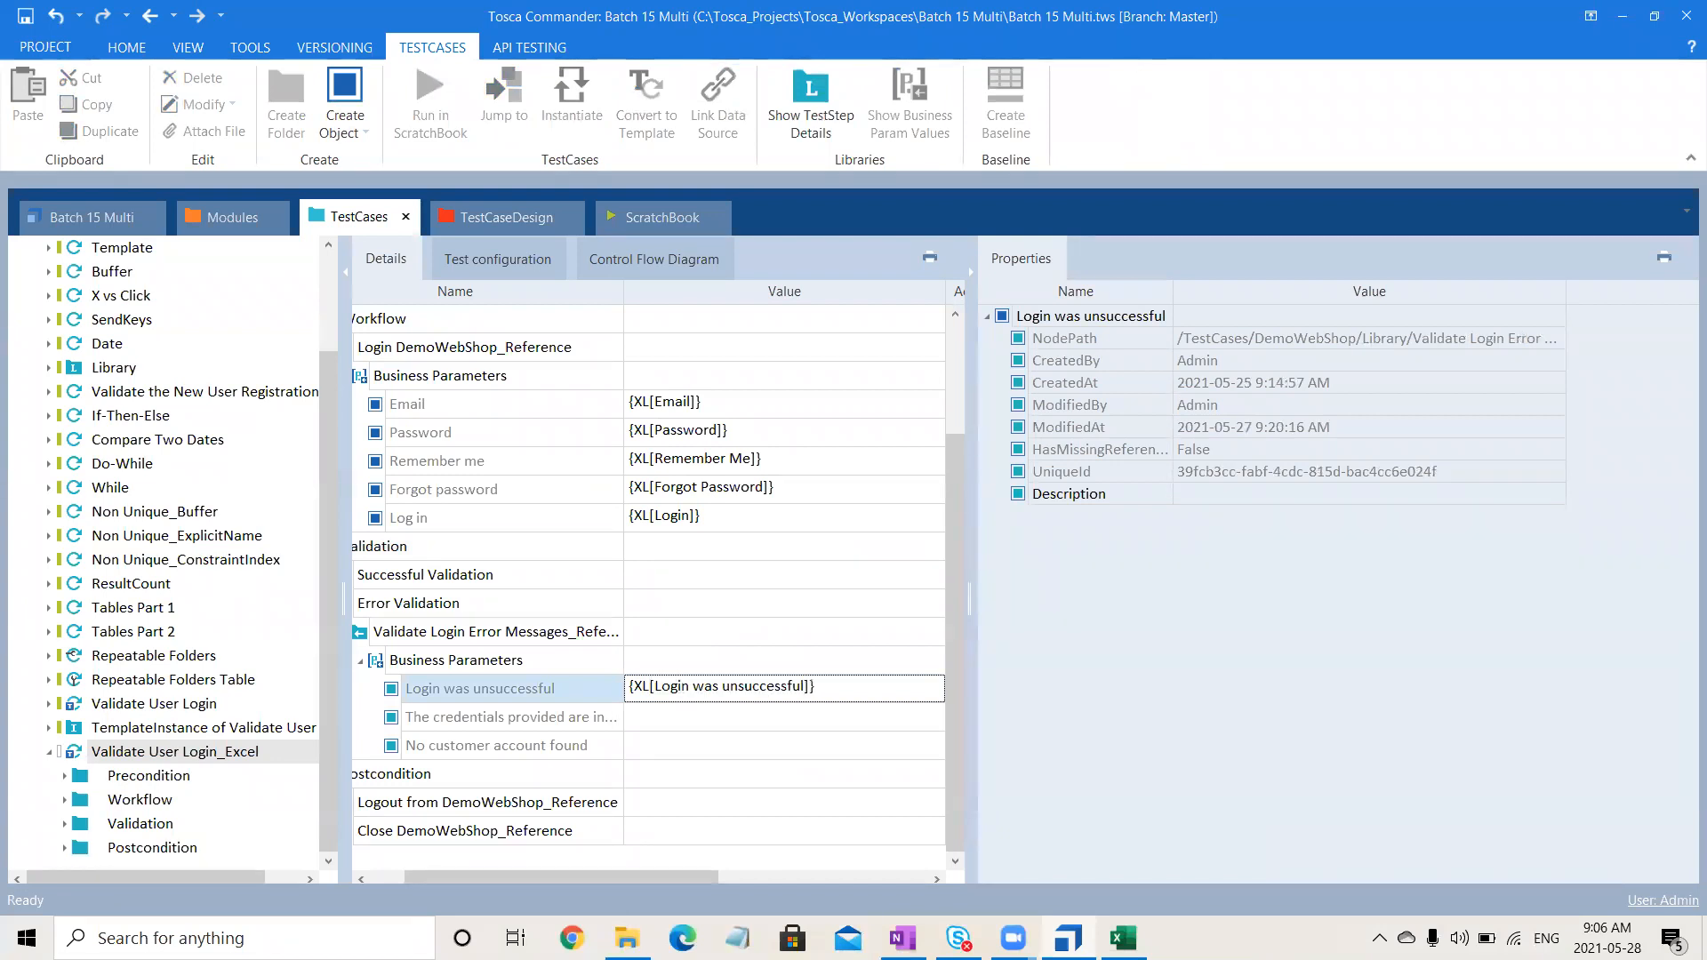
left_click(748, 745)
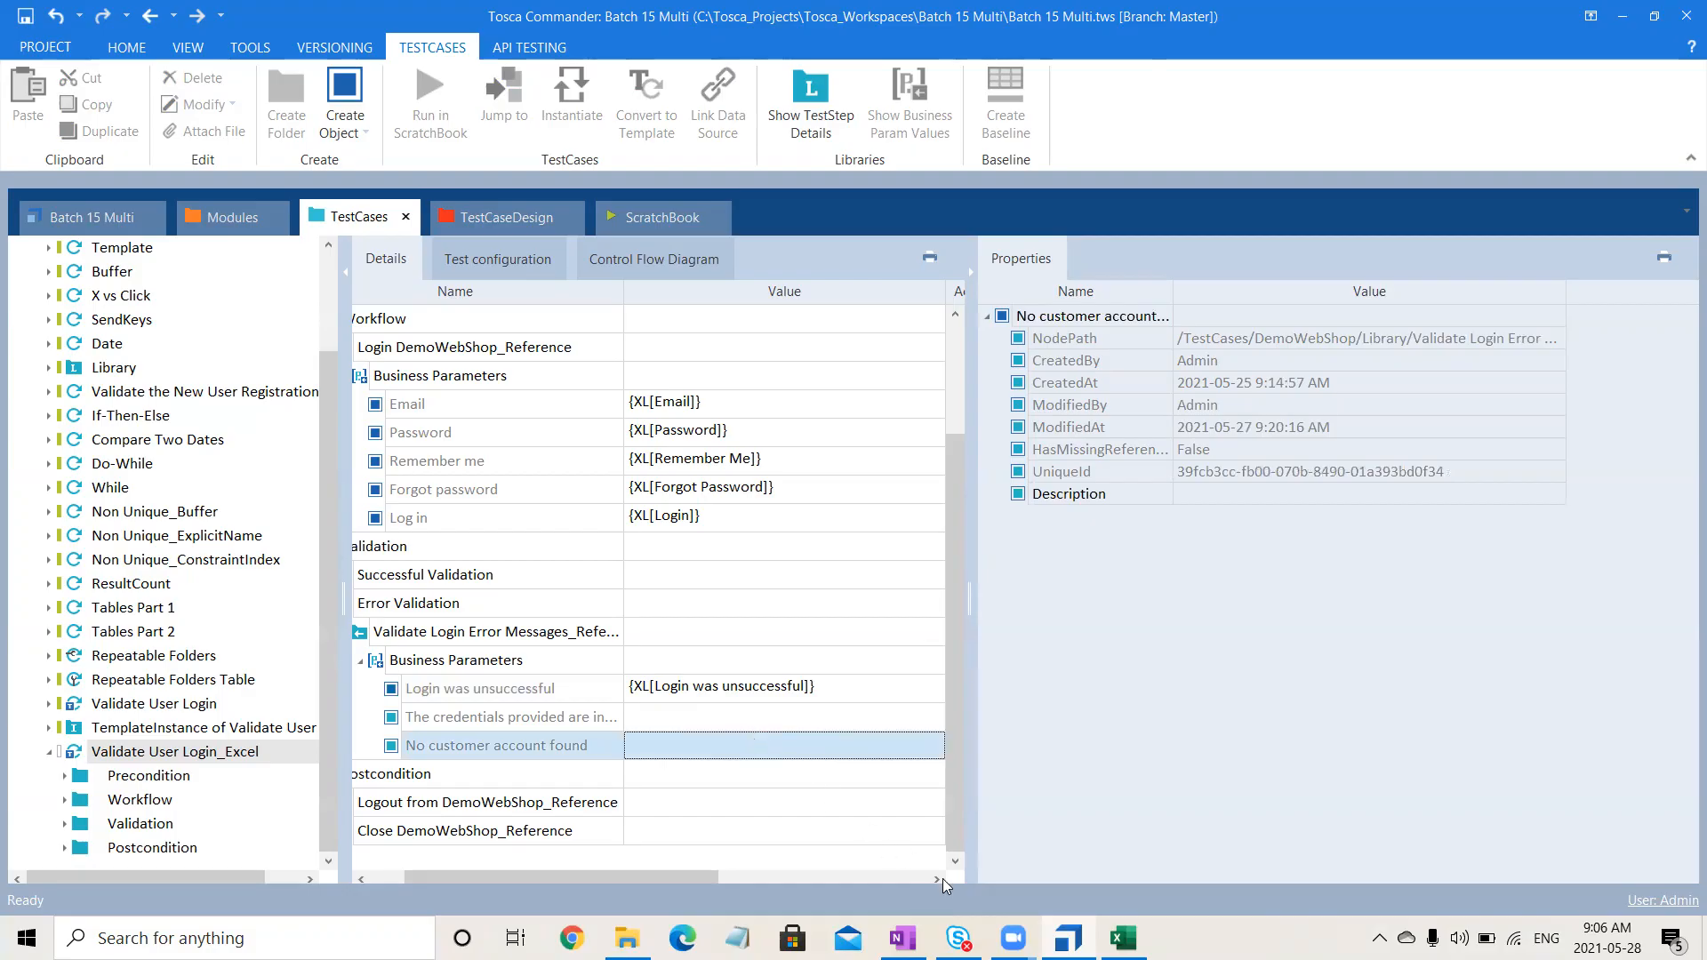
- Set the credentials error value to {XL[The credentials provided are incorrect]}, copied from Excel
key("alt+Tab")
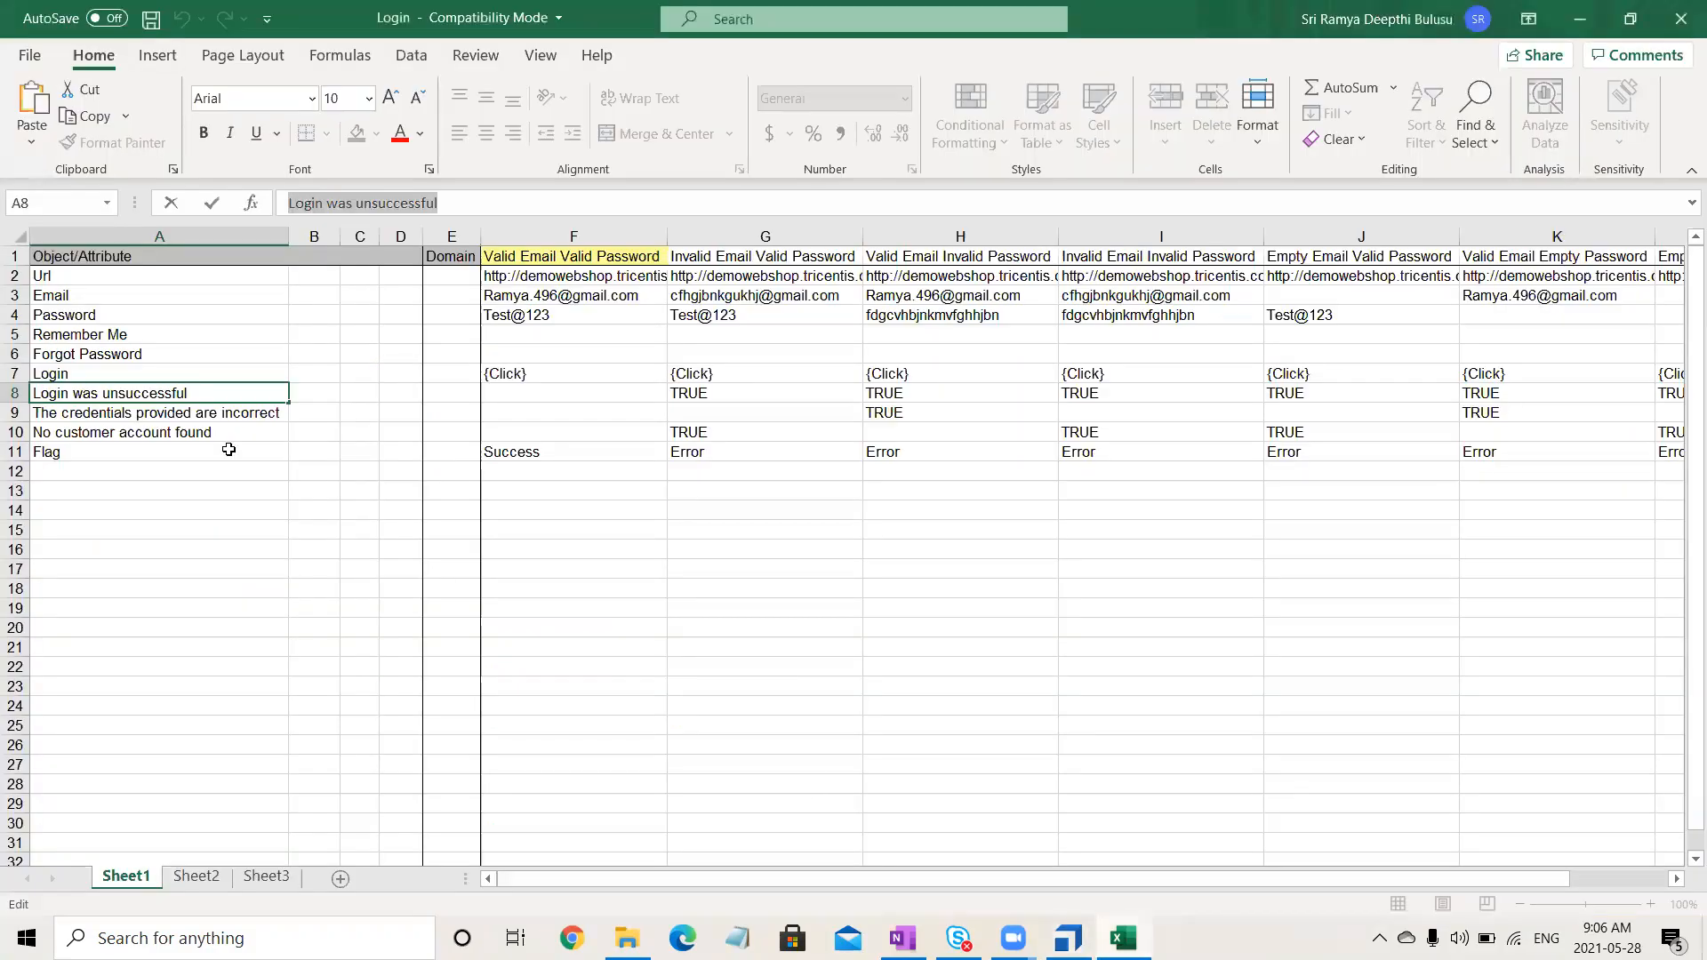
left_click(168, 412)
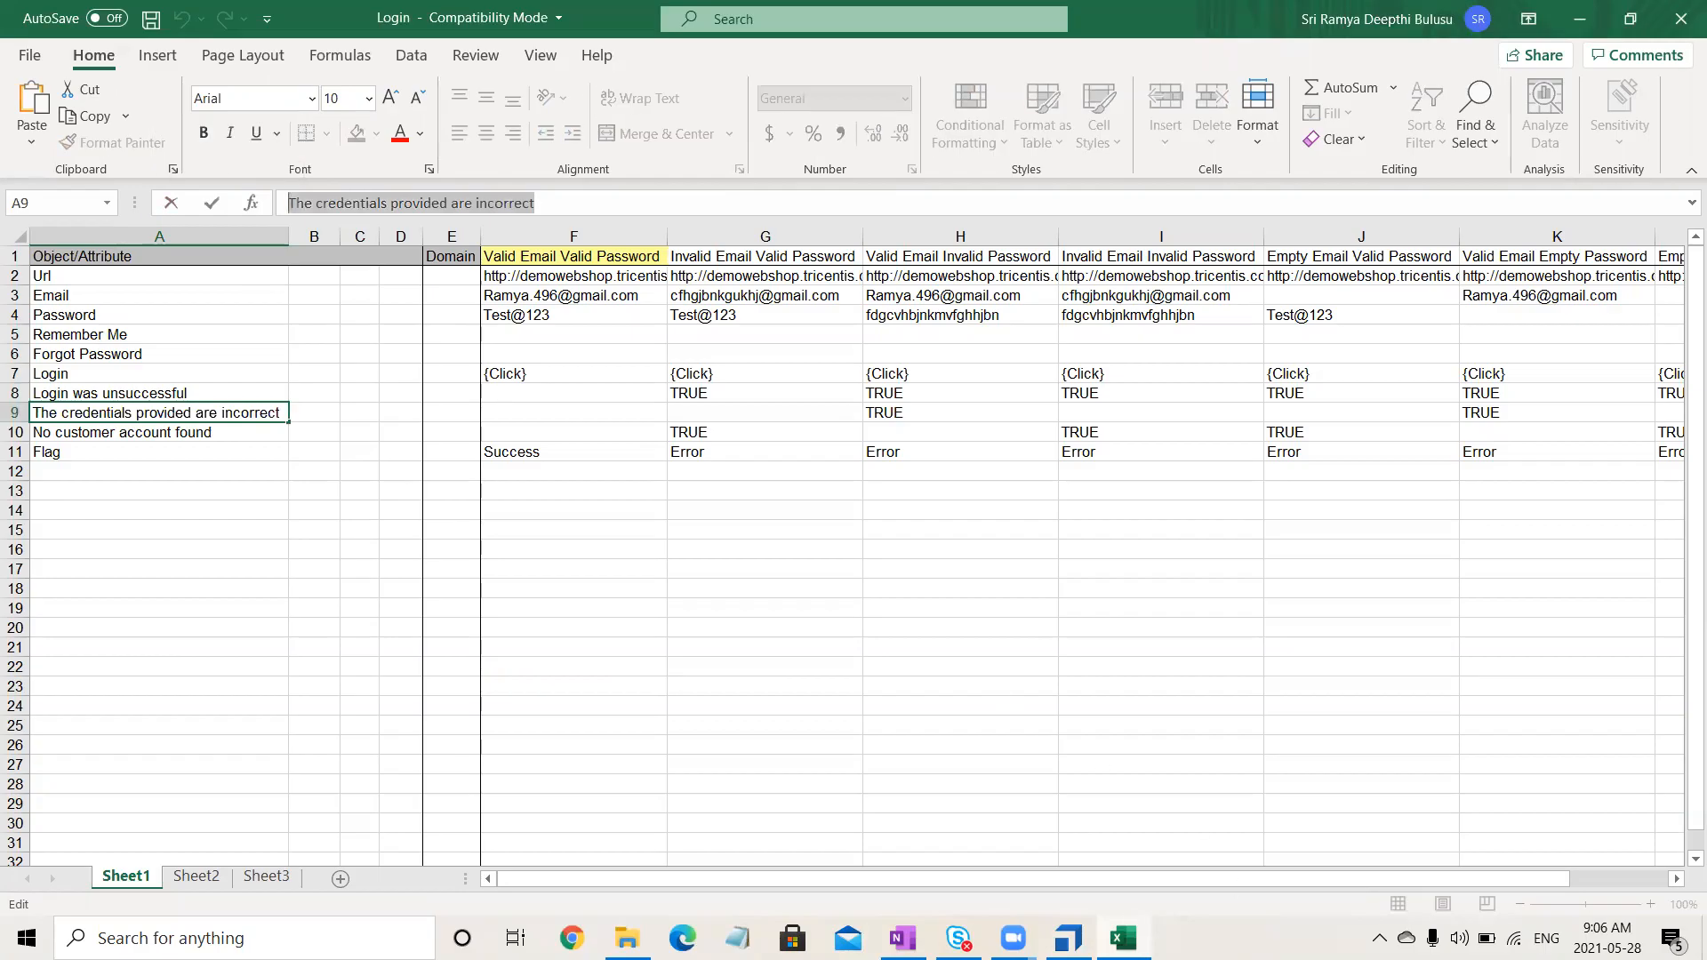
left_click(1068, 938)
left_click(759, 717)
left_click(759, 716)
type("{X")
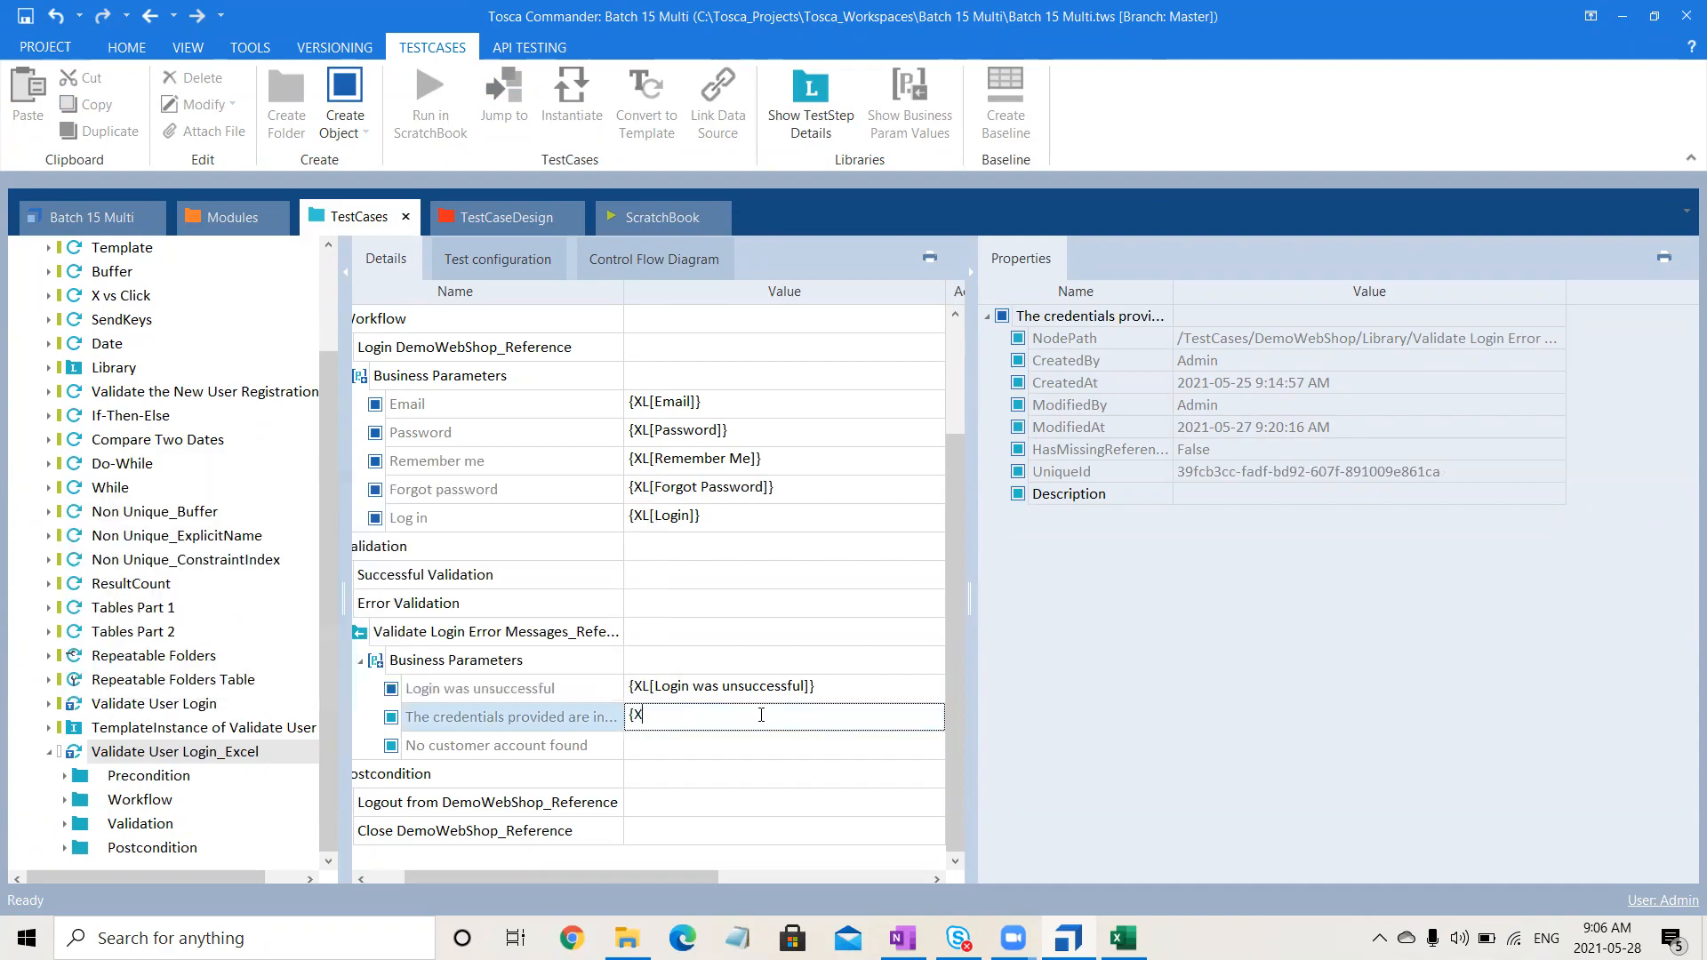
type("L[")
key("ctrl+v")
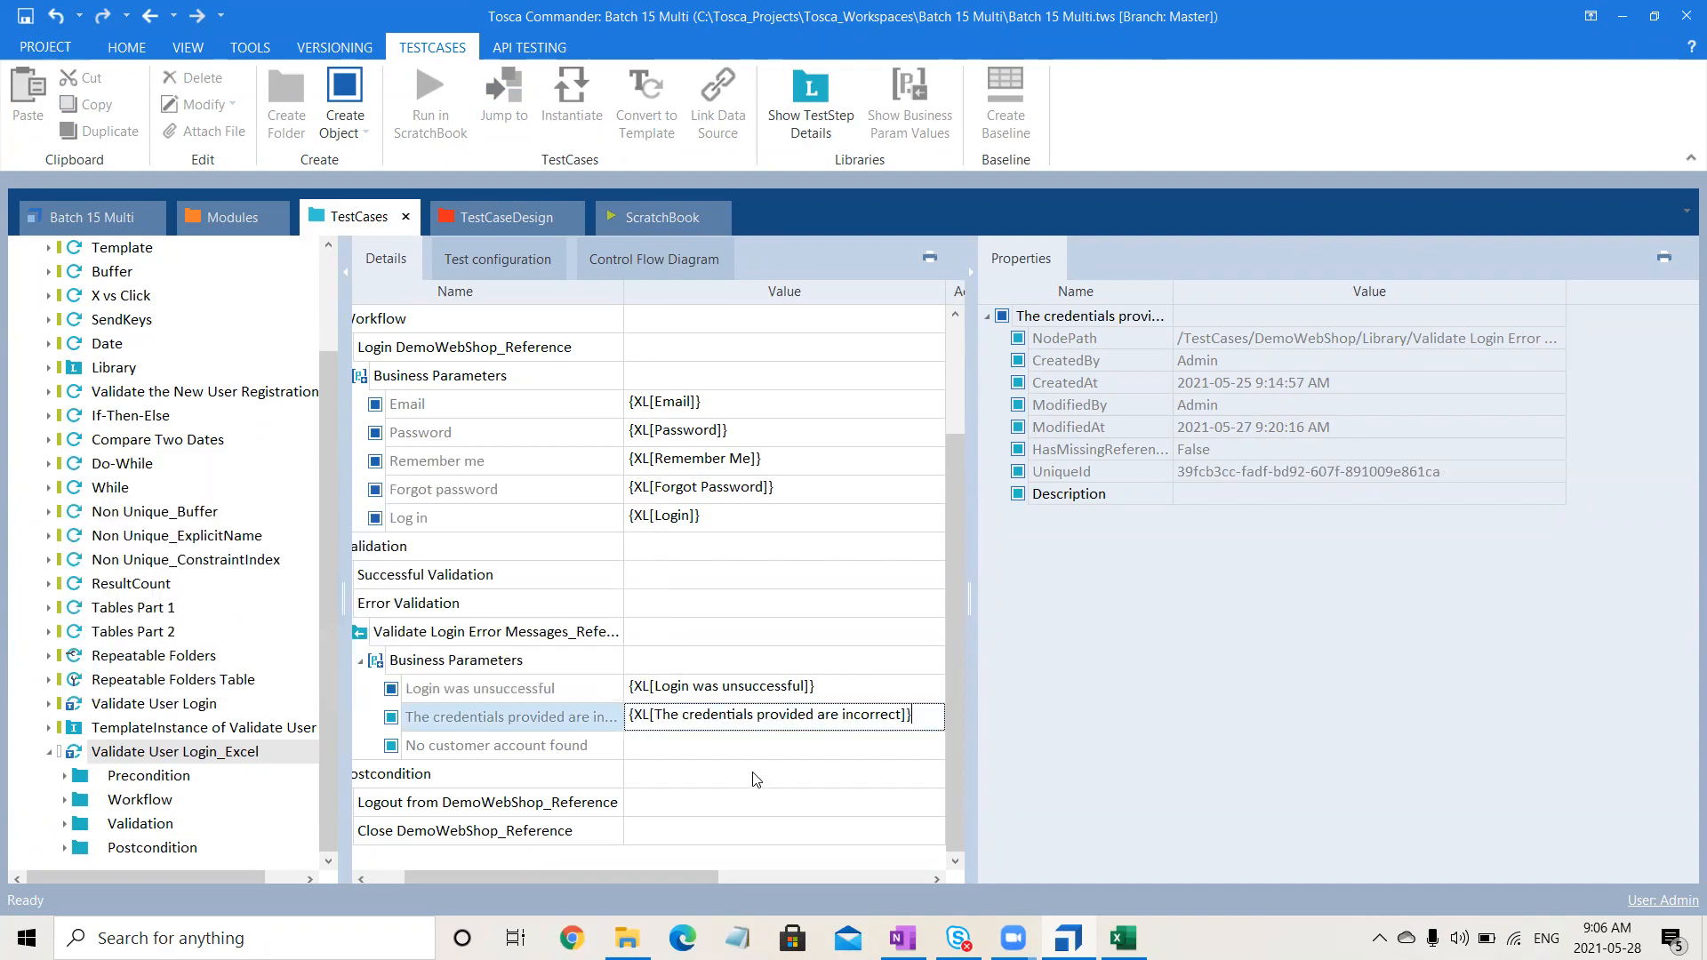
- Set the last error-message value to {XL[No customer account found]}, copied from Excel
left_click(1123, 938)
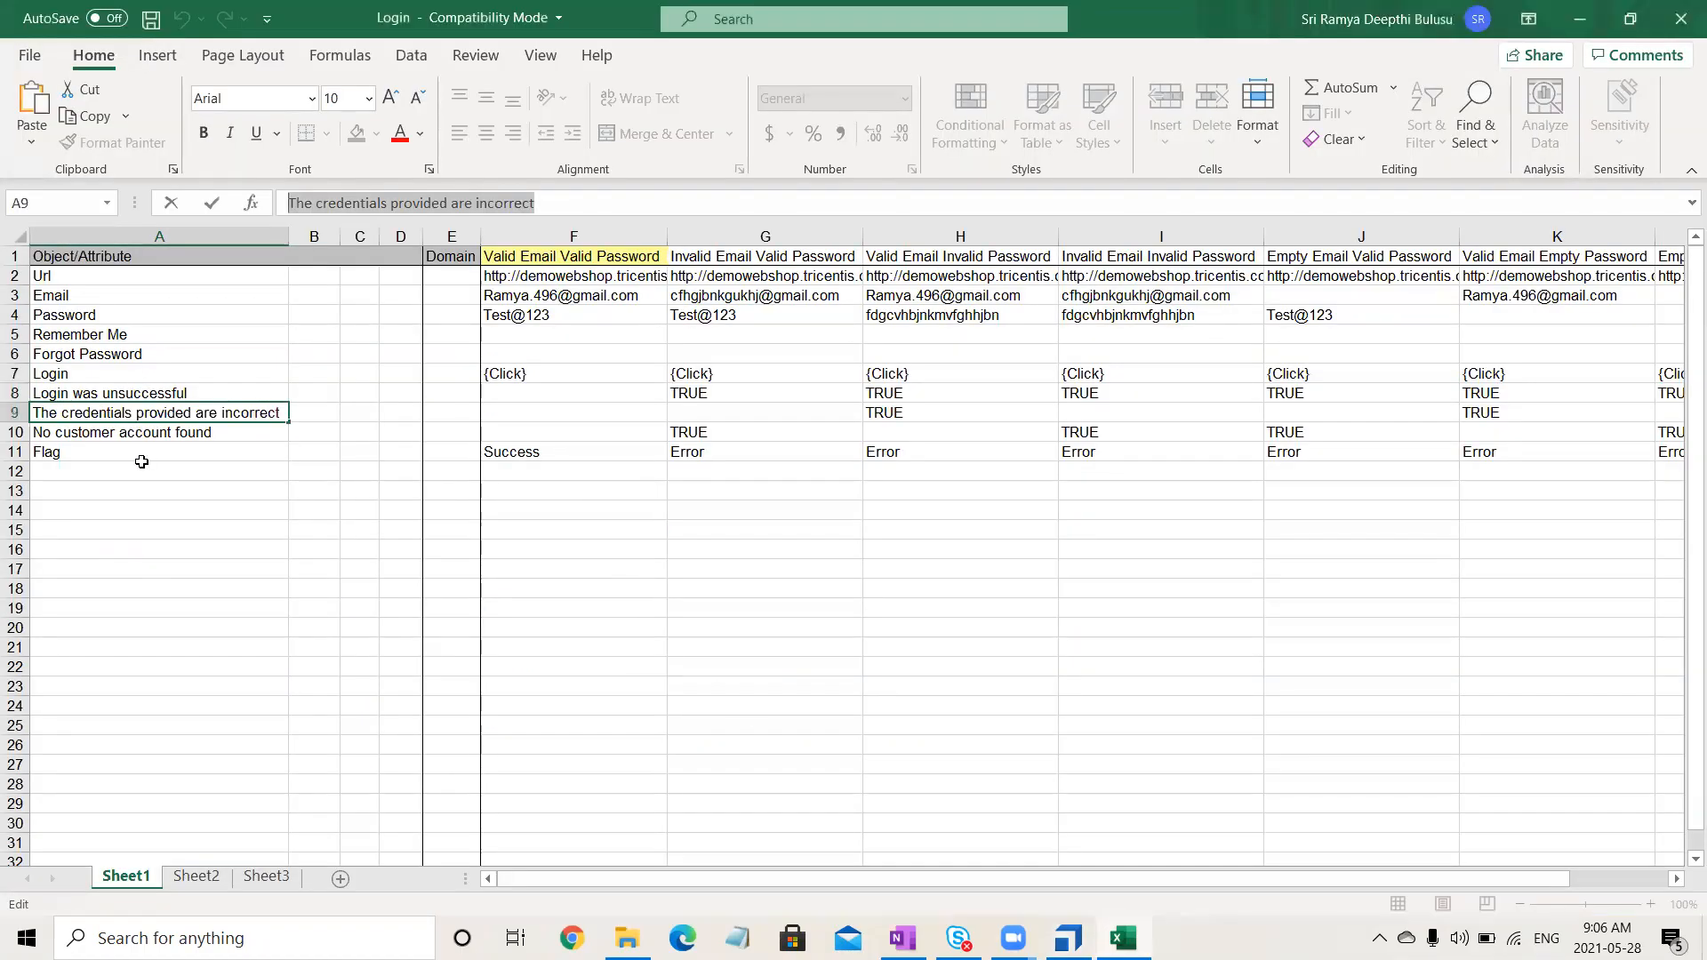
left_click(147, 434)
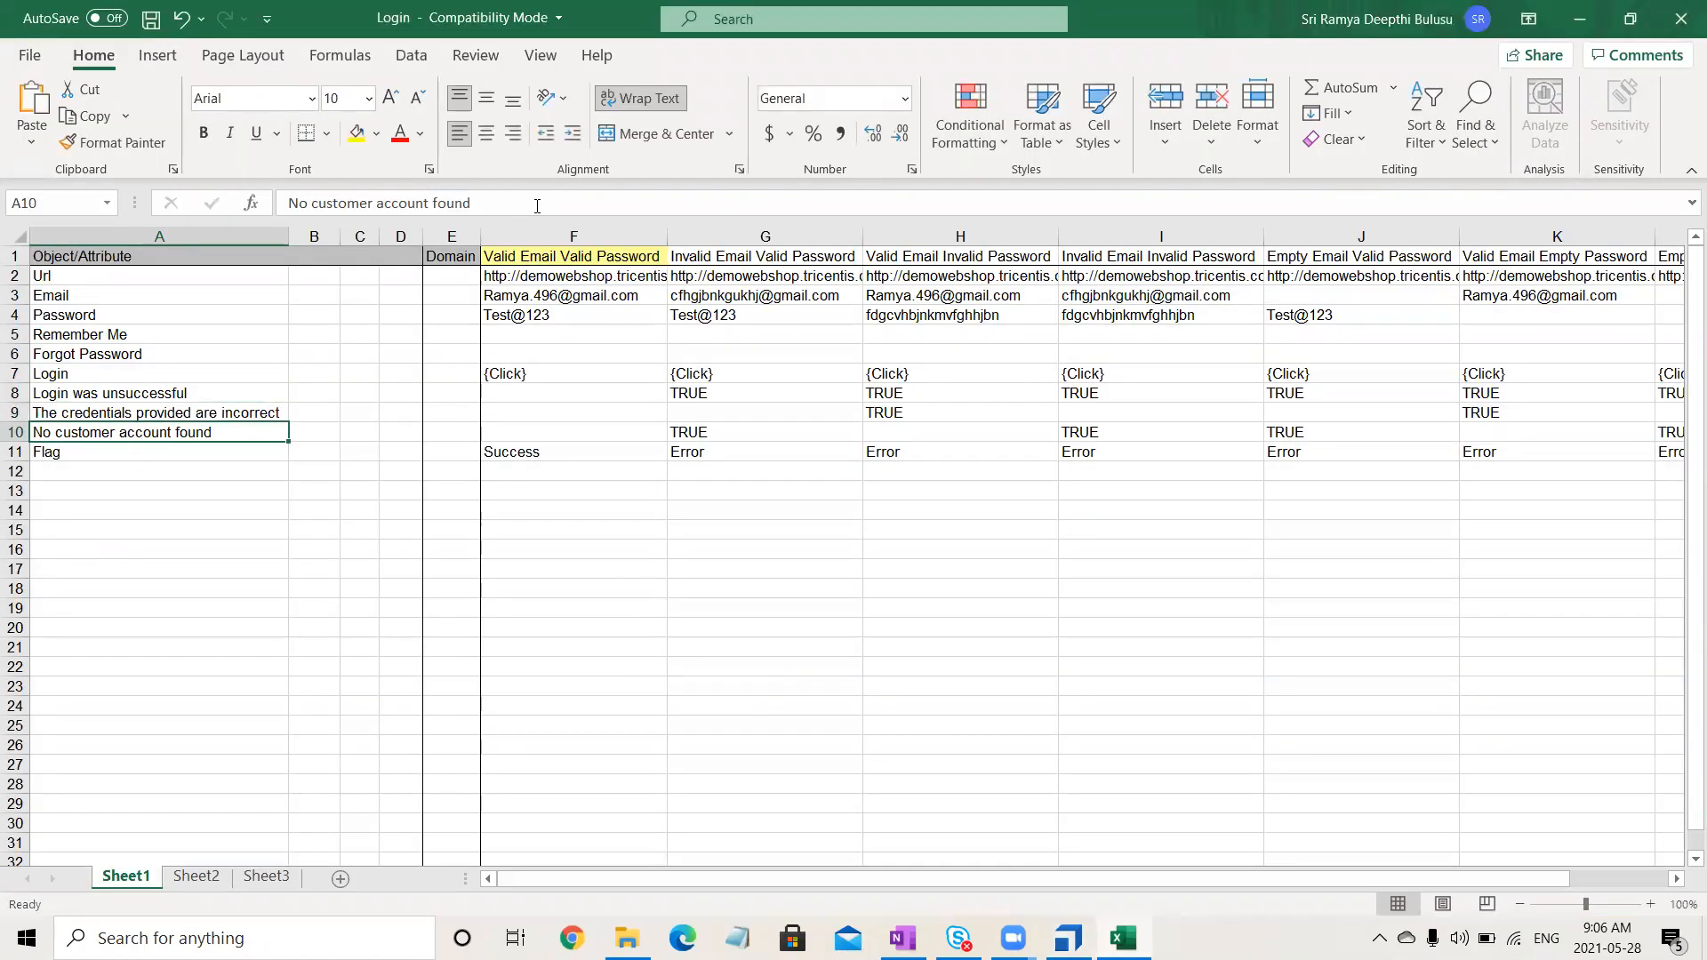
left_click_drag(537, 206, 106, 221)
key("ctrl+c")
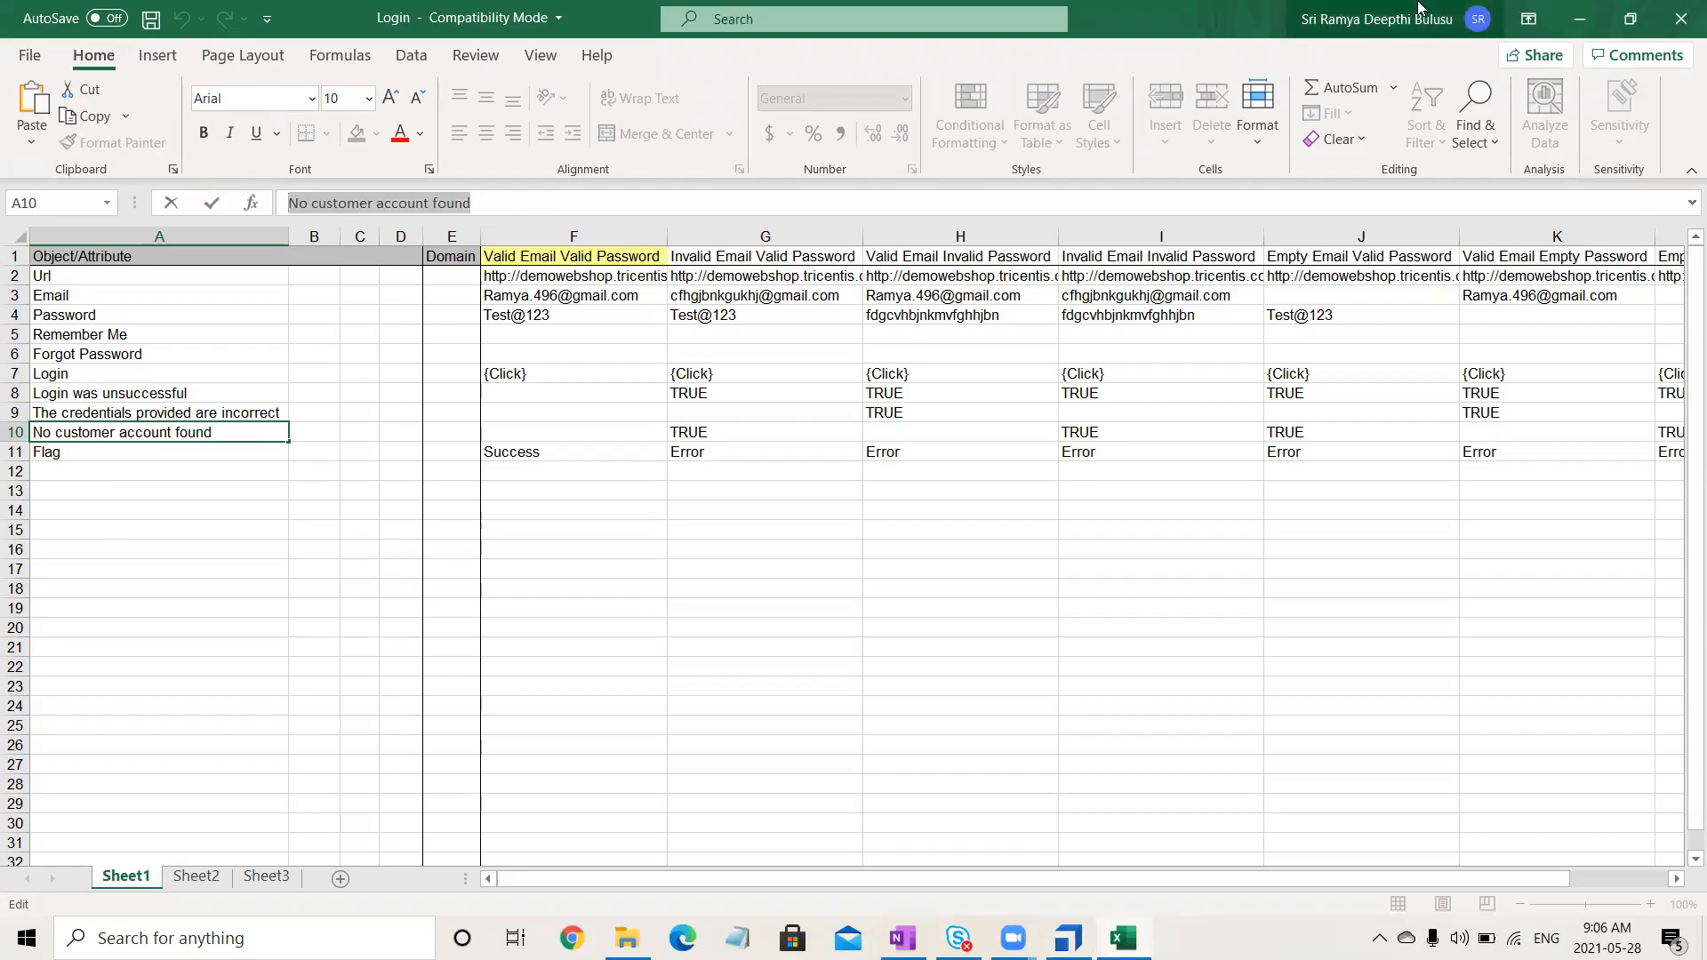
left_click(1594, 16)
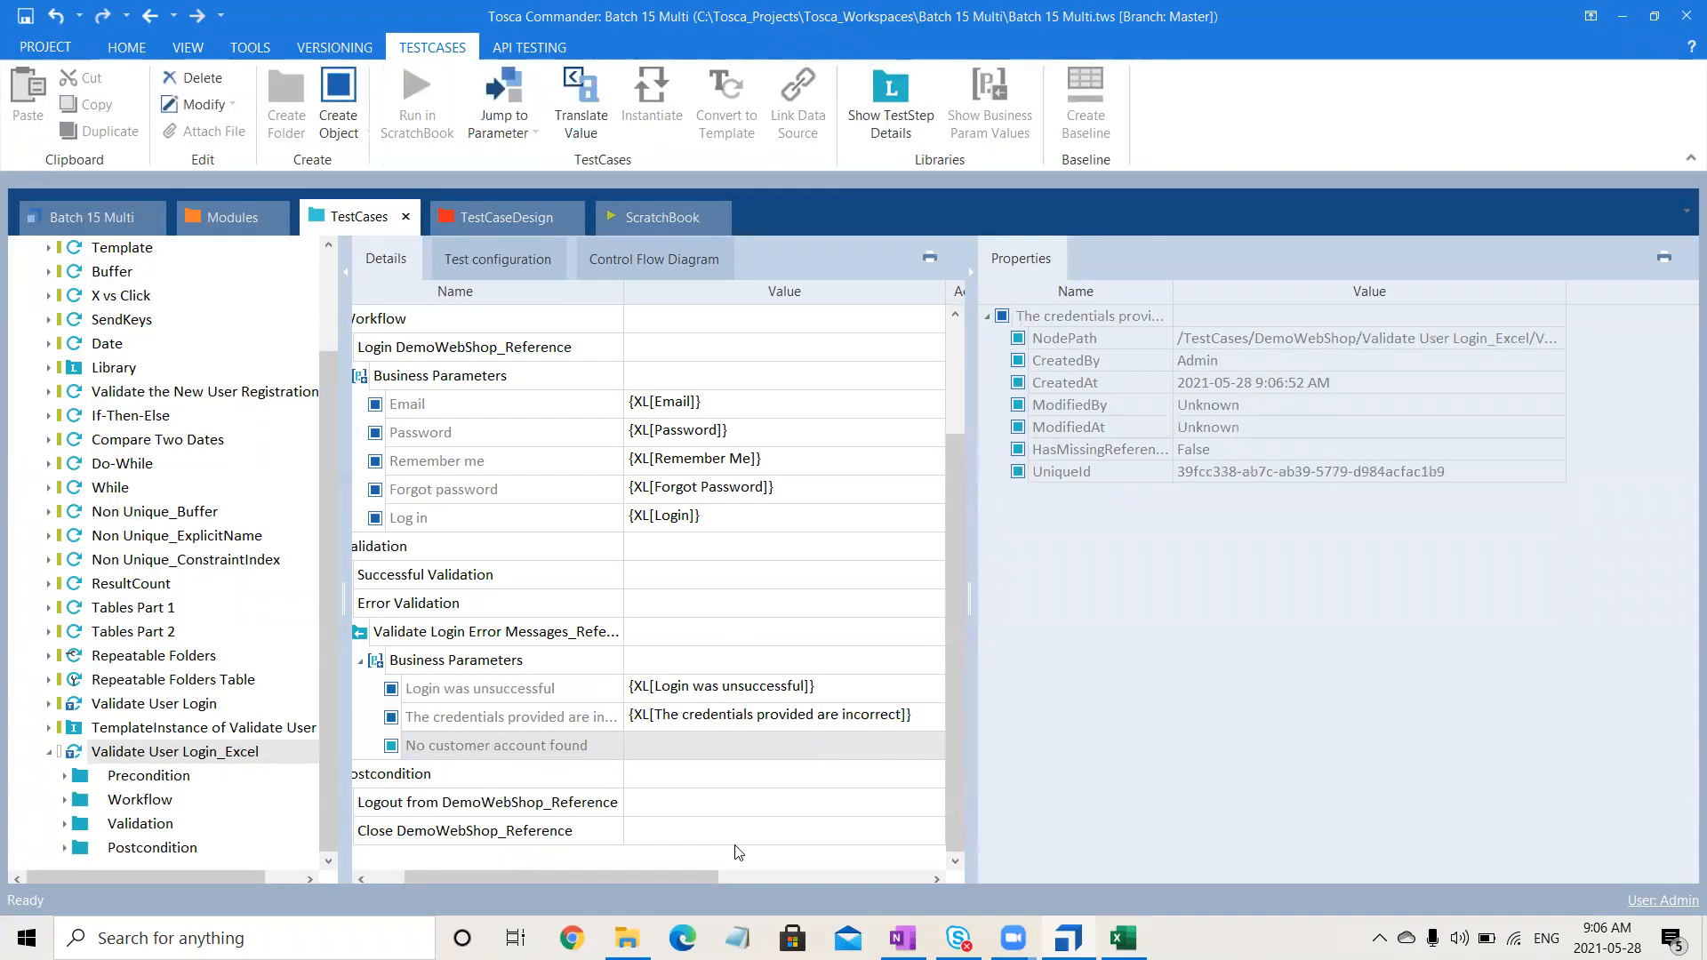
left_click(668, 736)
type("{XL[")
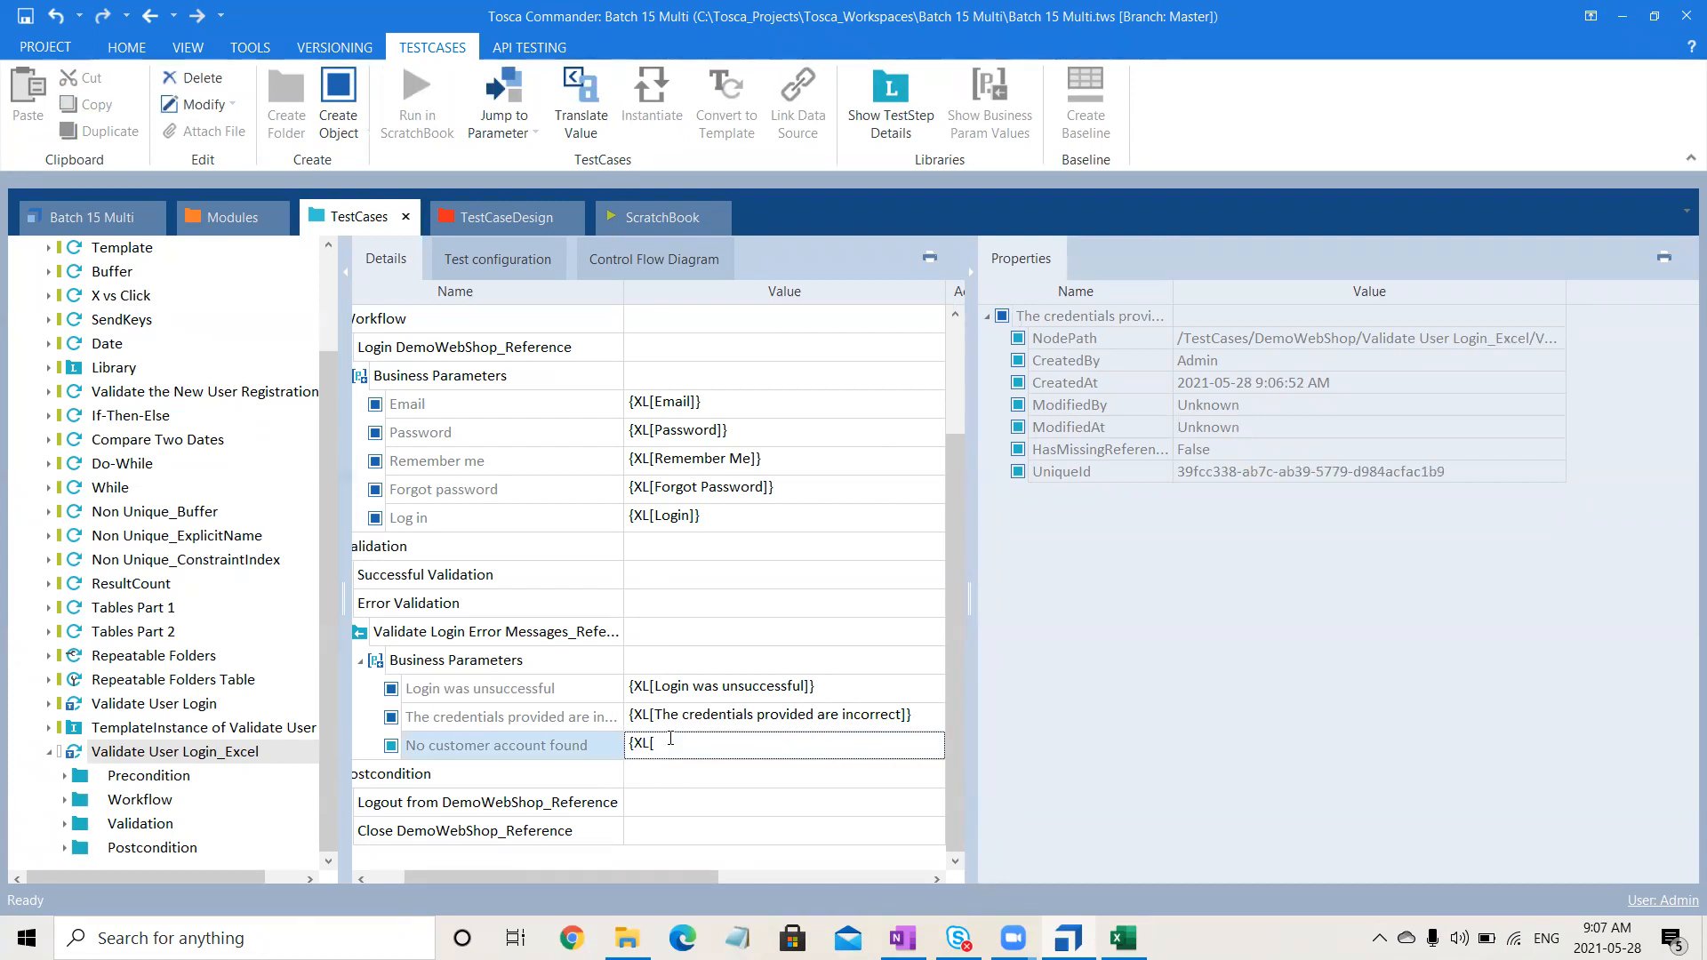
key("ctrl+v")
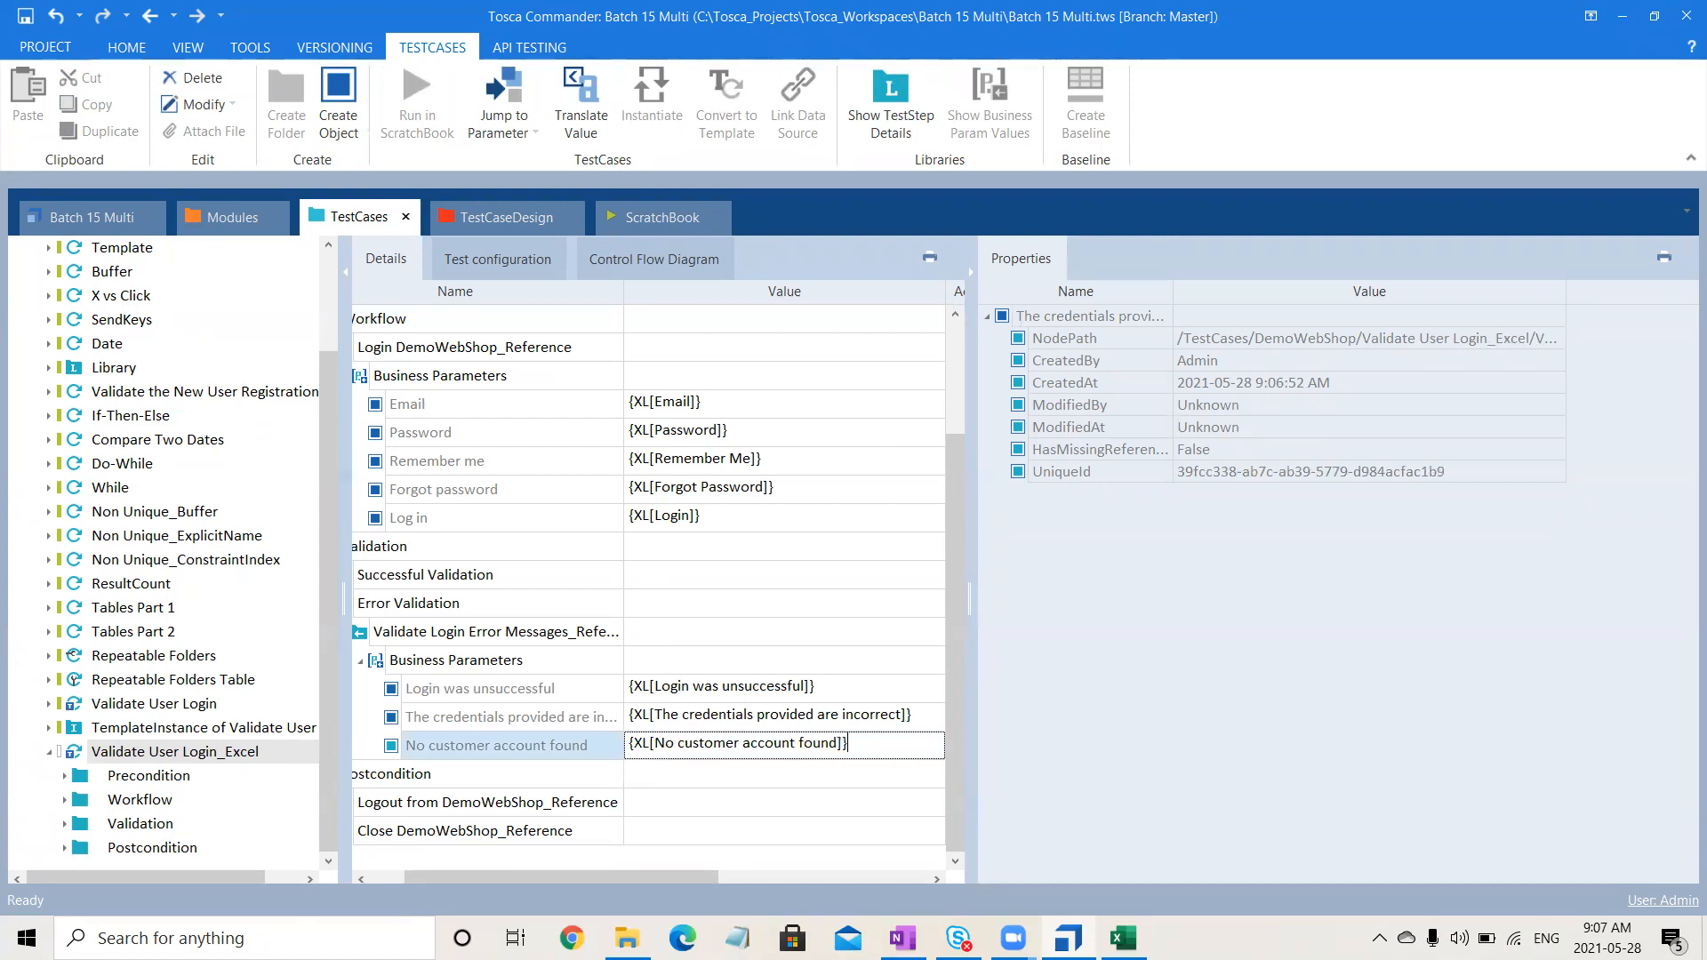
key("Return")
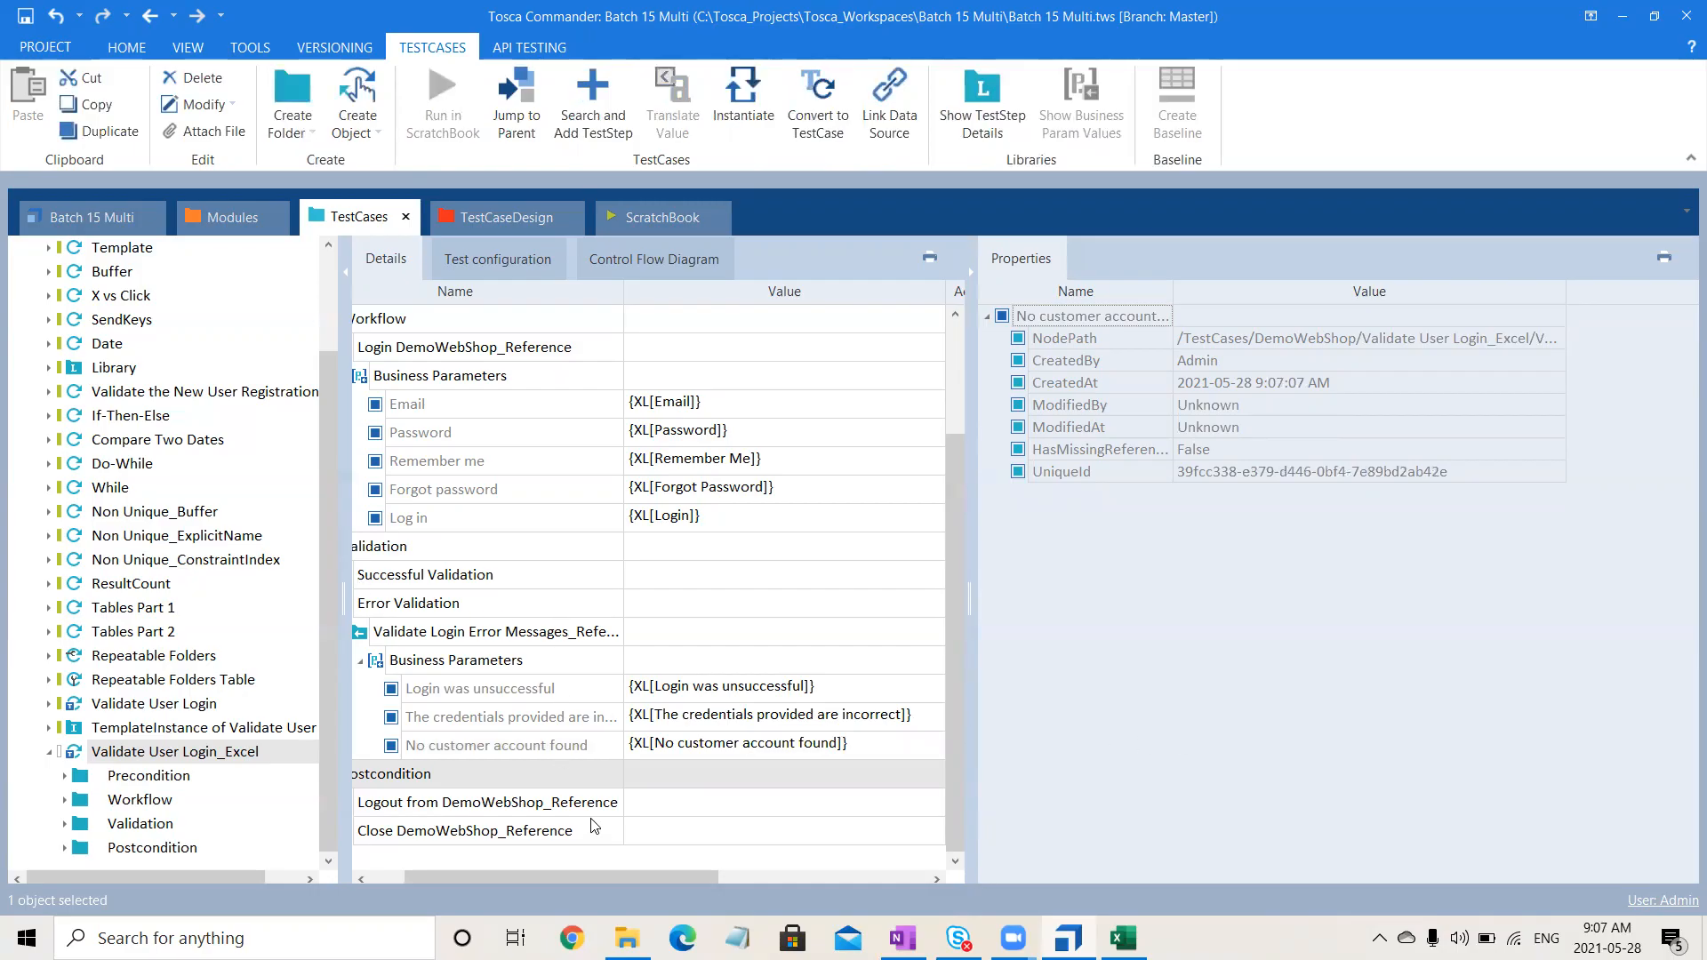
left_click(1123, 938)
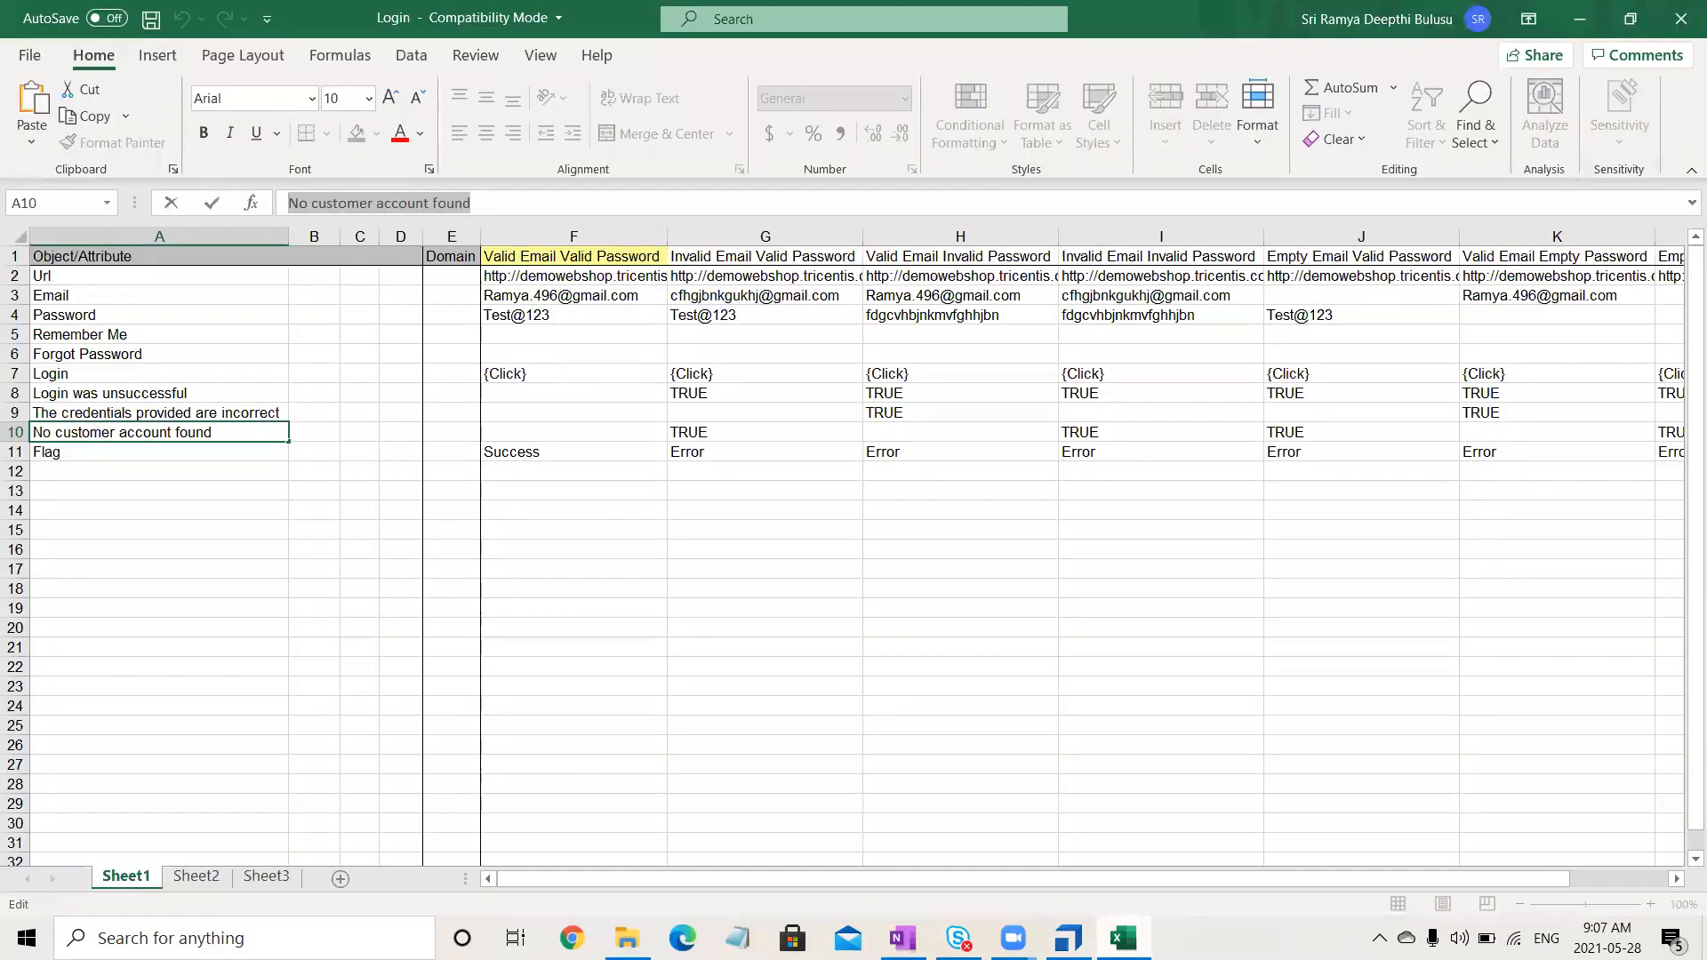
key("alt+Tab")
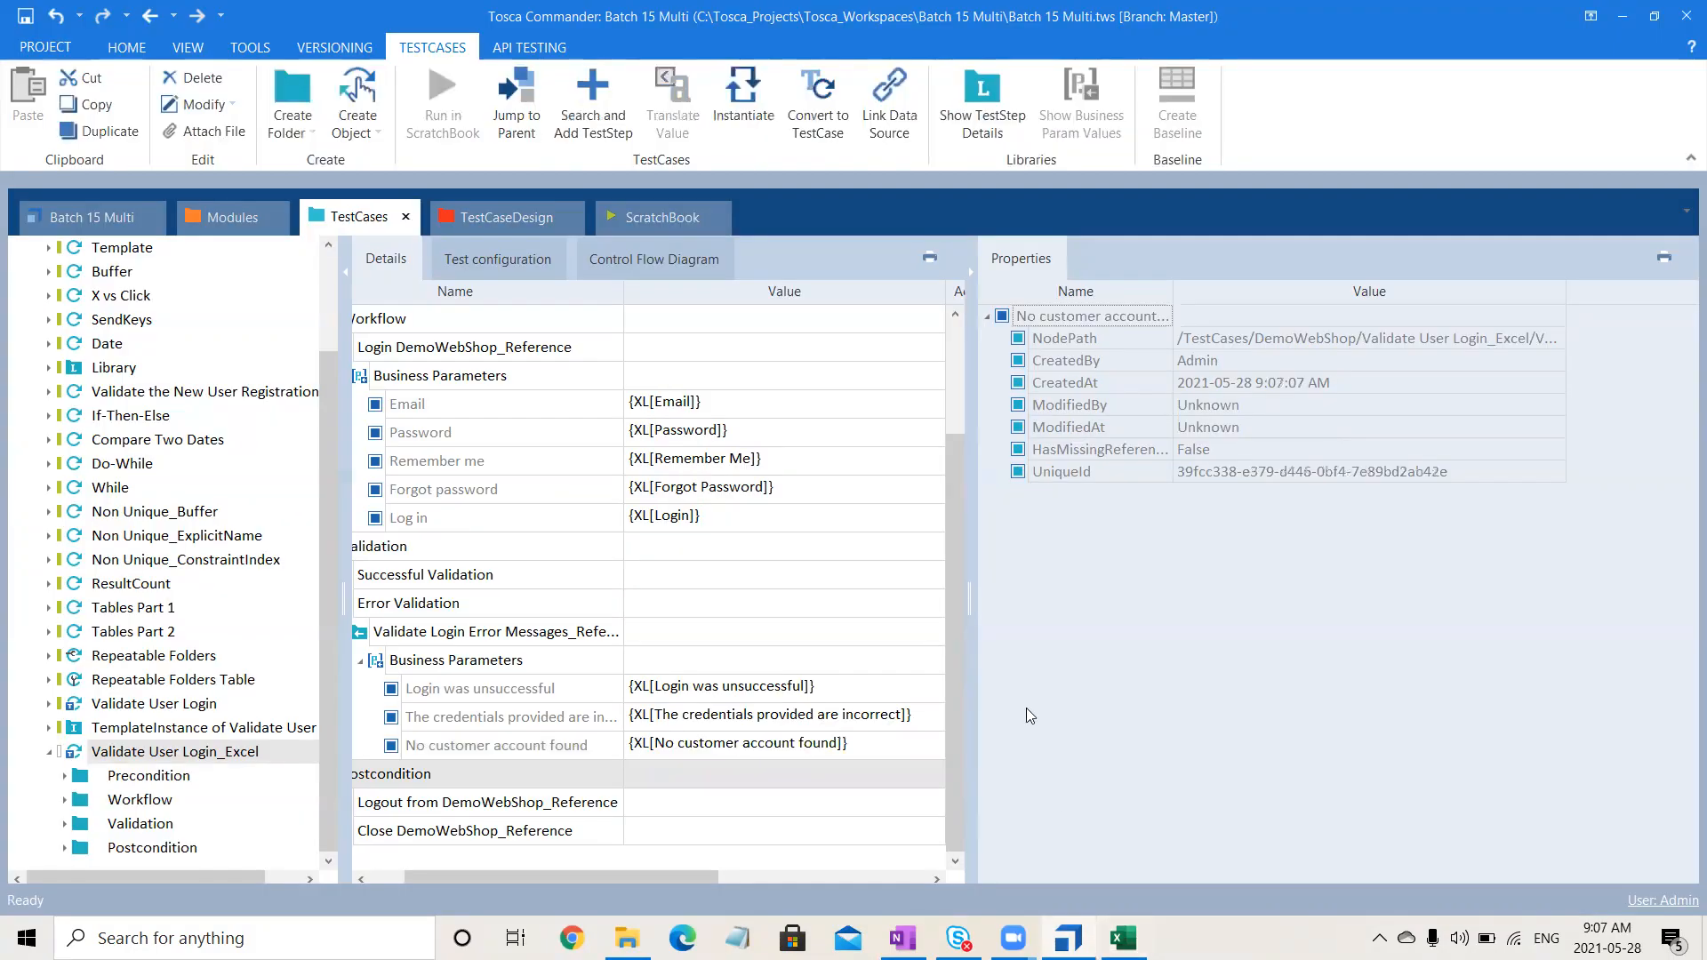
- Give the Successful Validation folder the condition Flag =="Success"
left_click(969, 274)
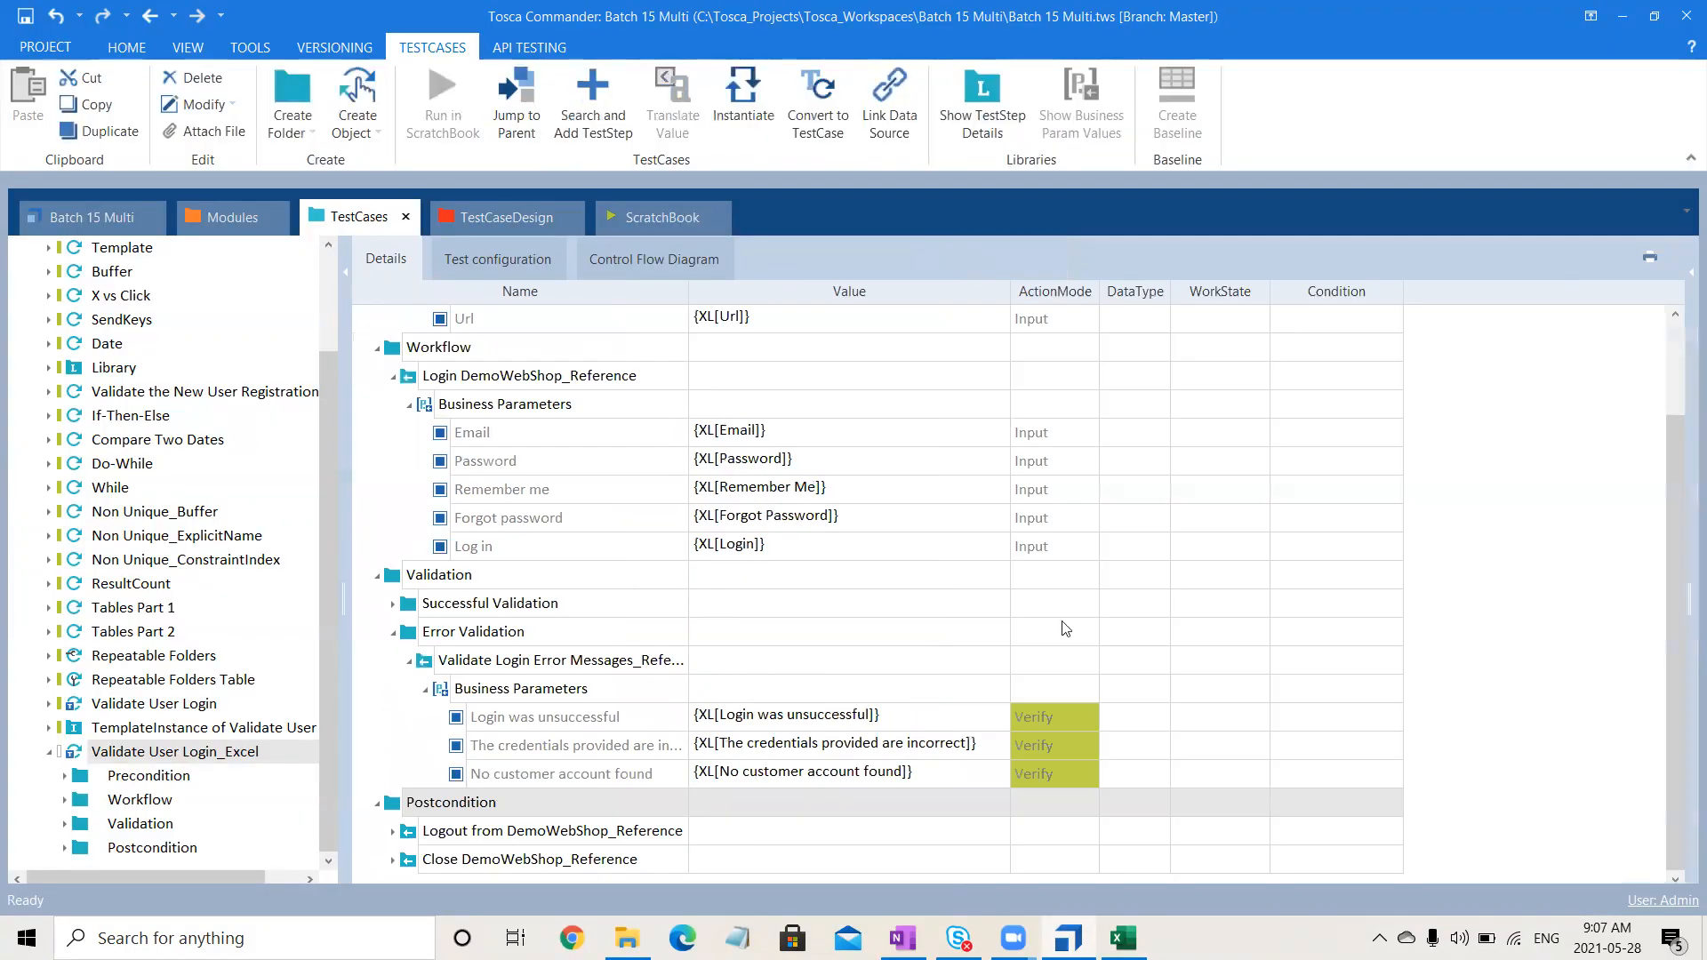
left_click(527, 614)
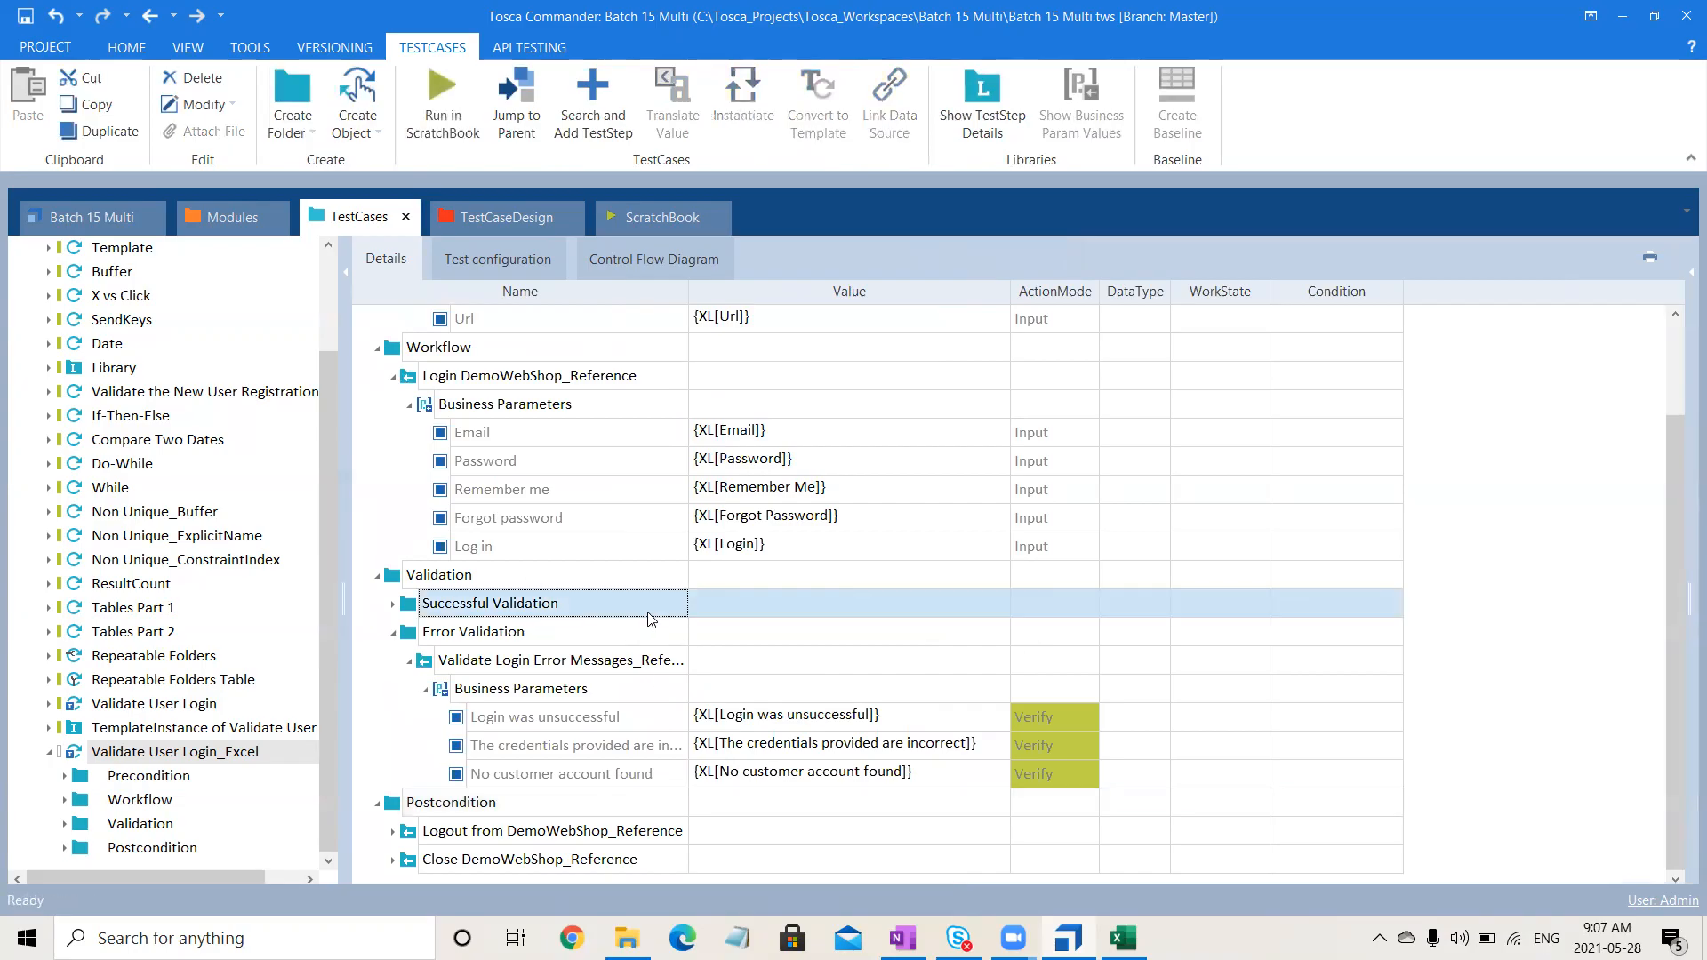
left_click(1344, 620)
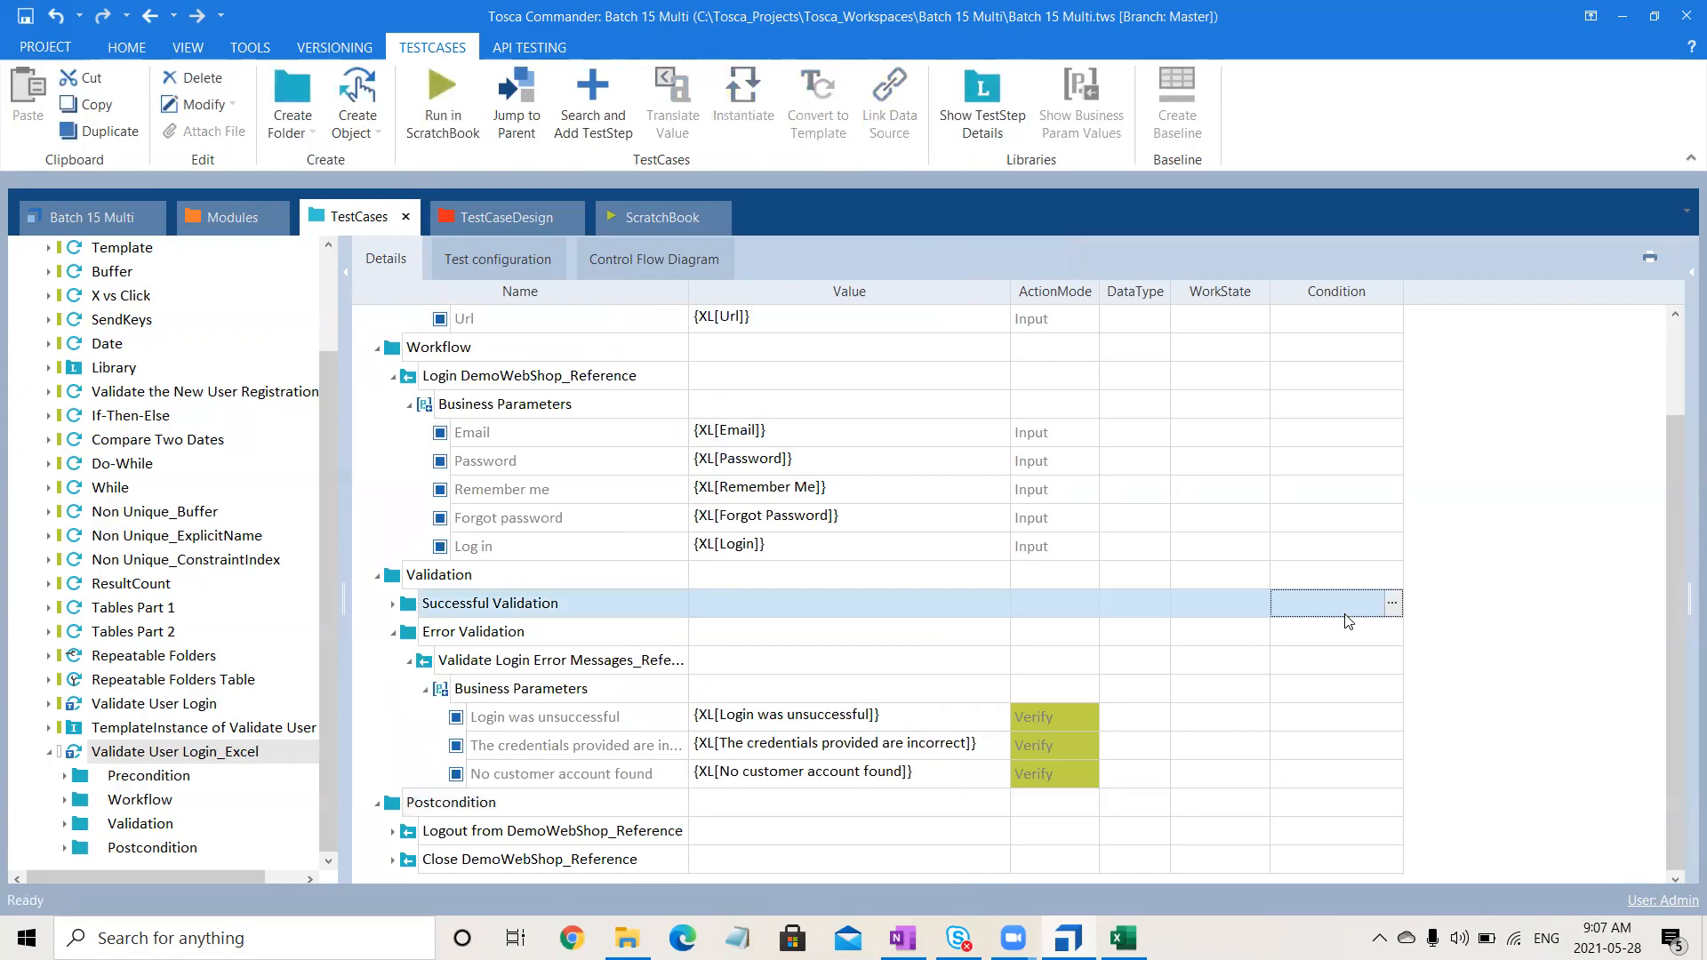
left_click(1393, 604)
type("Flag ==")
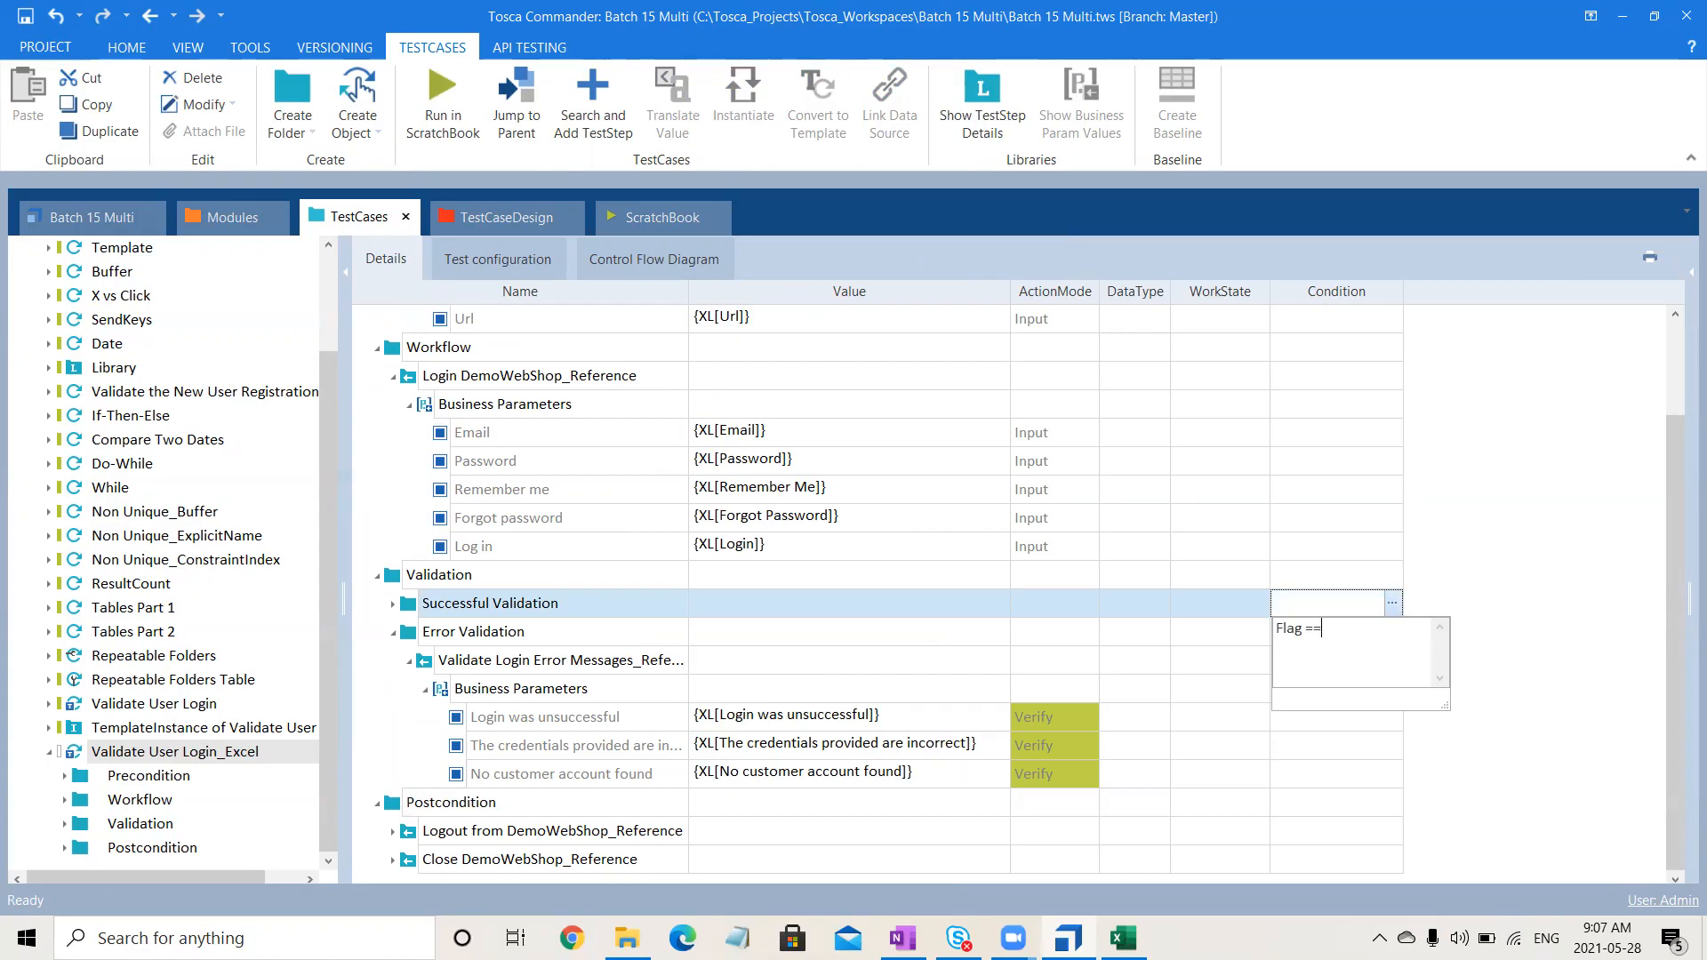
type("\"Success")
key("ctrl+a")
key("ctrl+c")
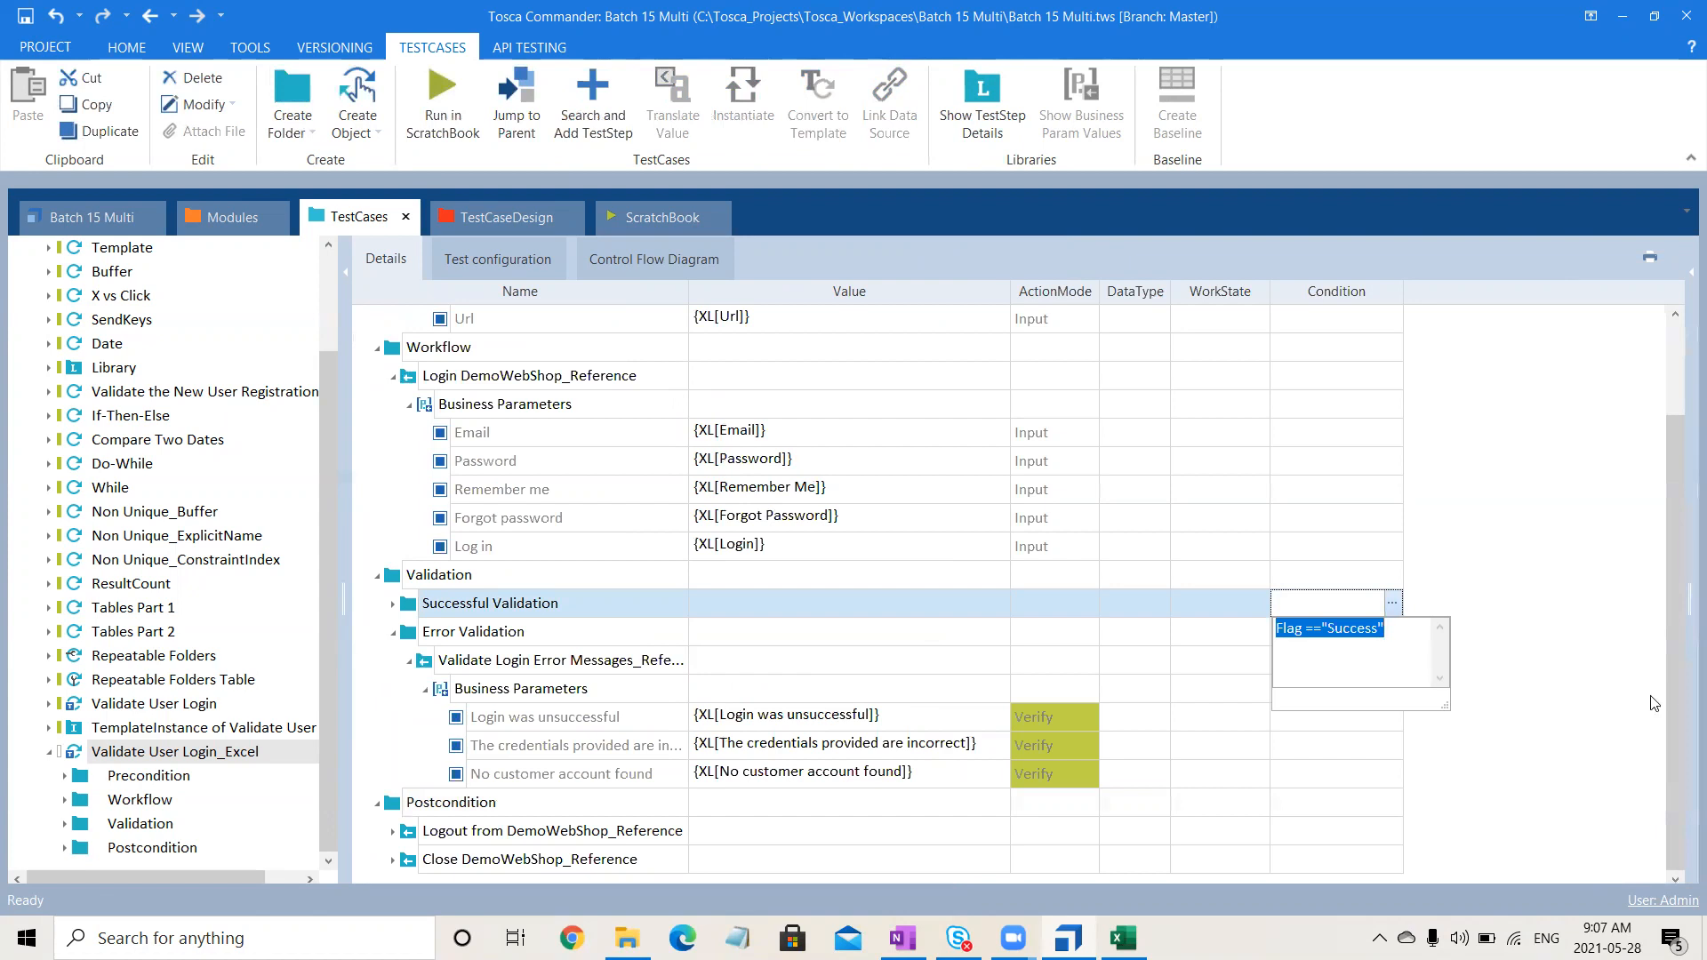
left_click(1541, 634)
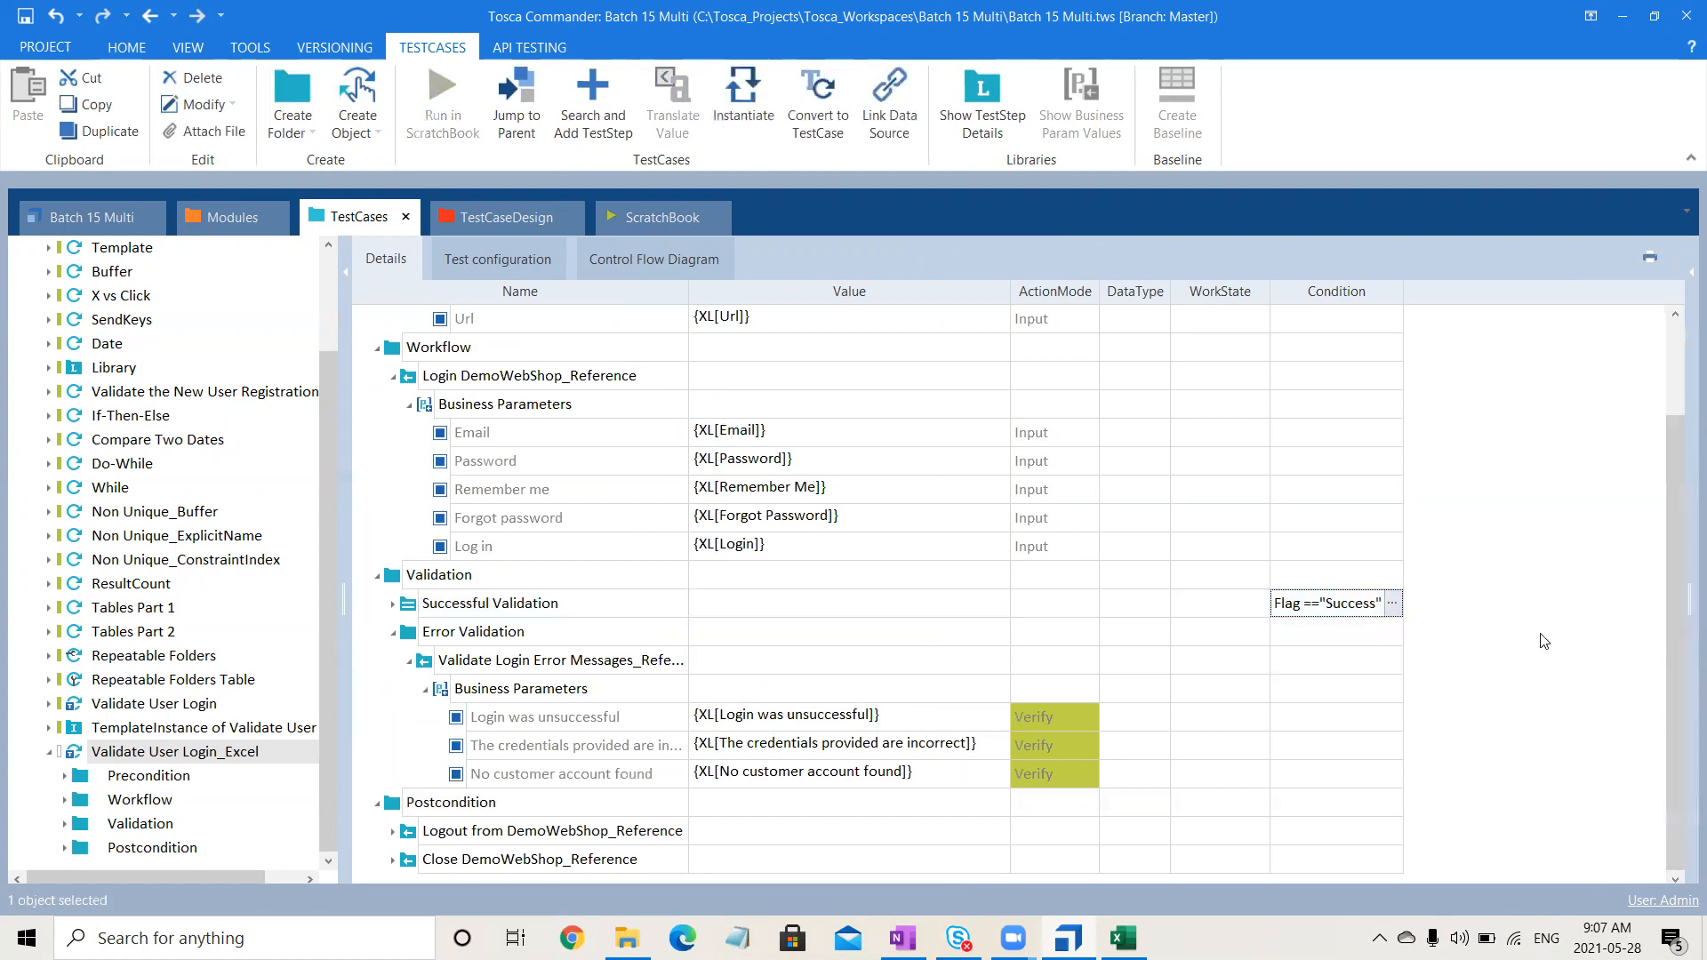
- Give the Error Validation folder the condition Flag !="Success"
left_click(1344, 652)
left_click(1350, 628)
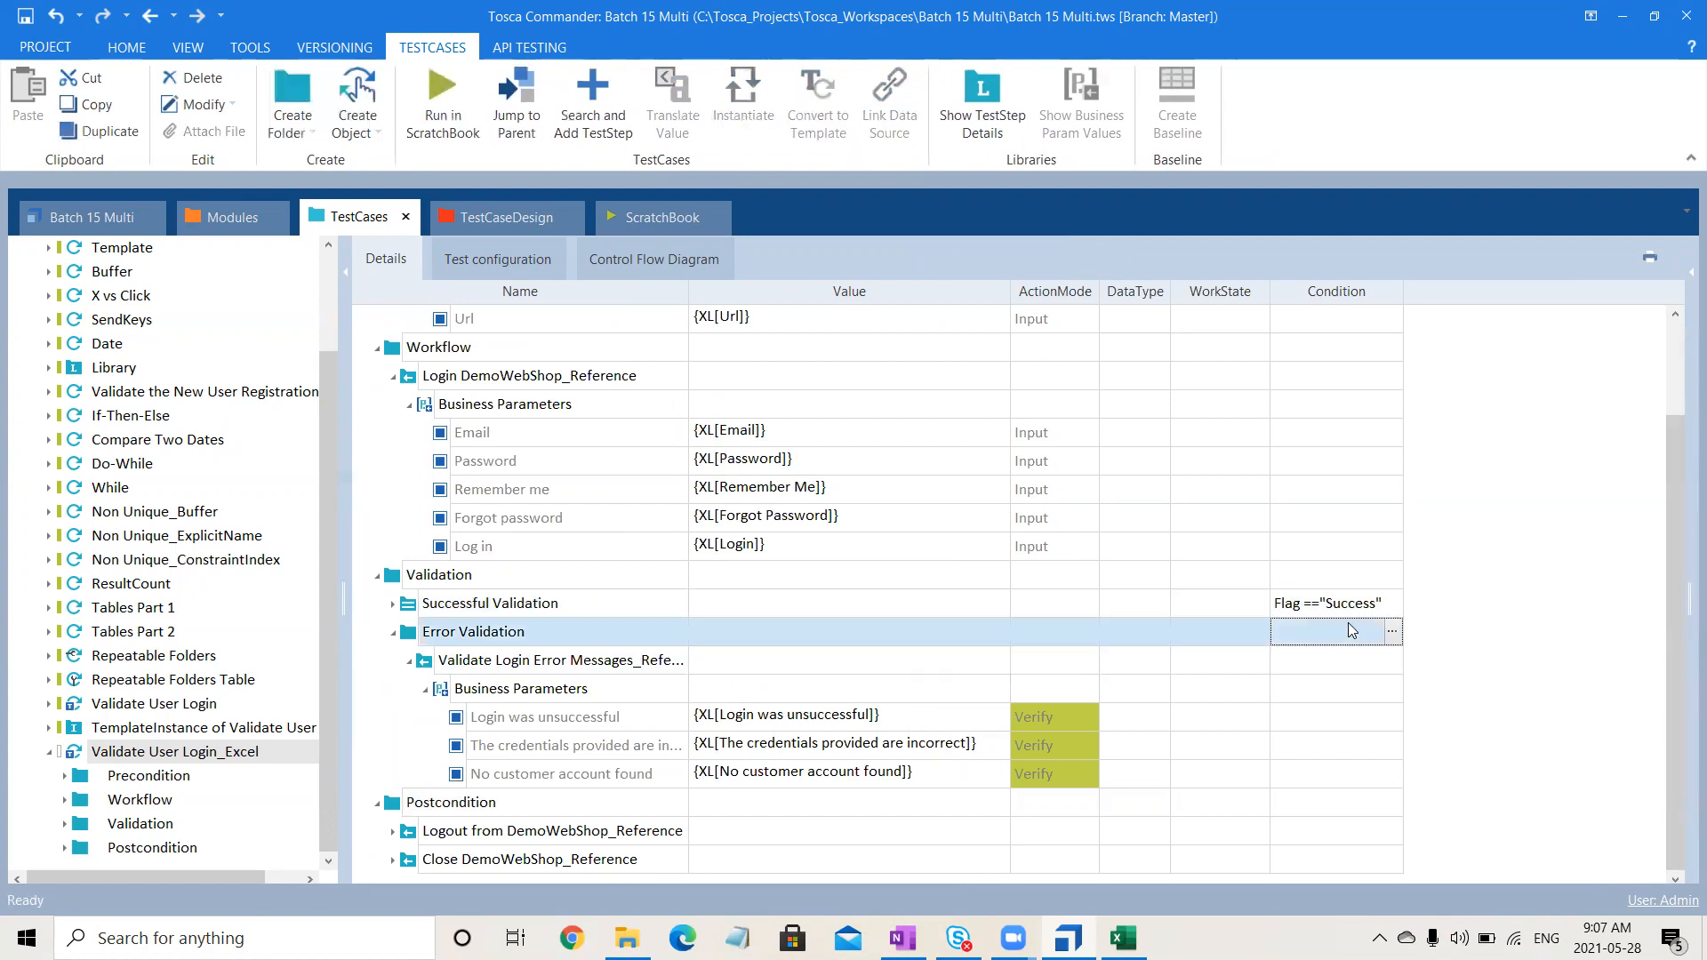
key("ctrl+v")
left_click_drag(1310, 632, 1304, 632)
type("!")
left_click(1562, 669)
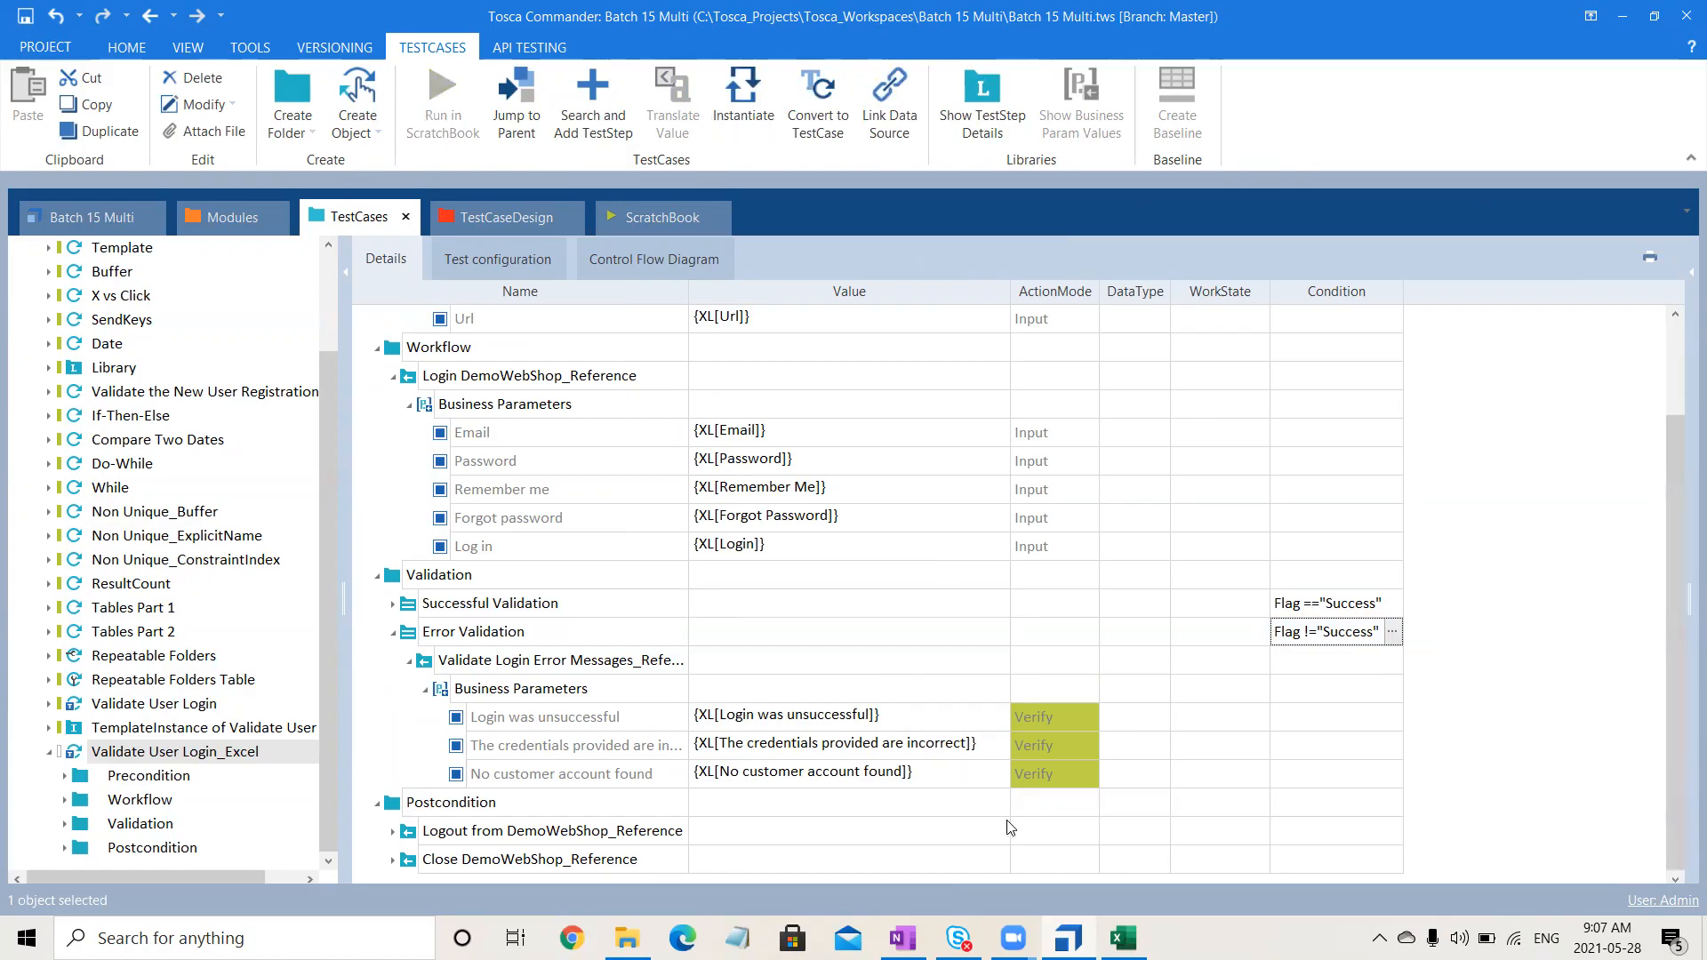
- Give the Logout step the condition Flag =="Success" and save the workspace
left_click(1358, 838)
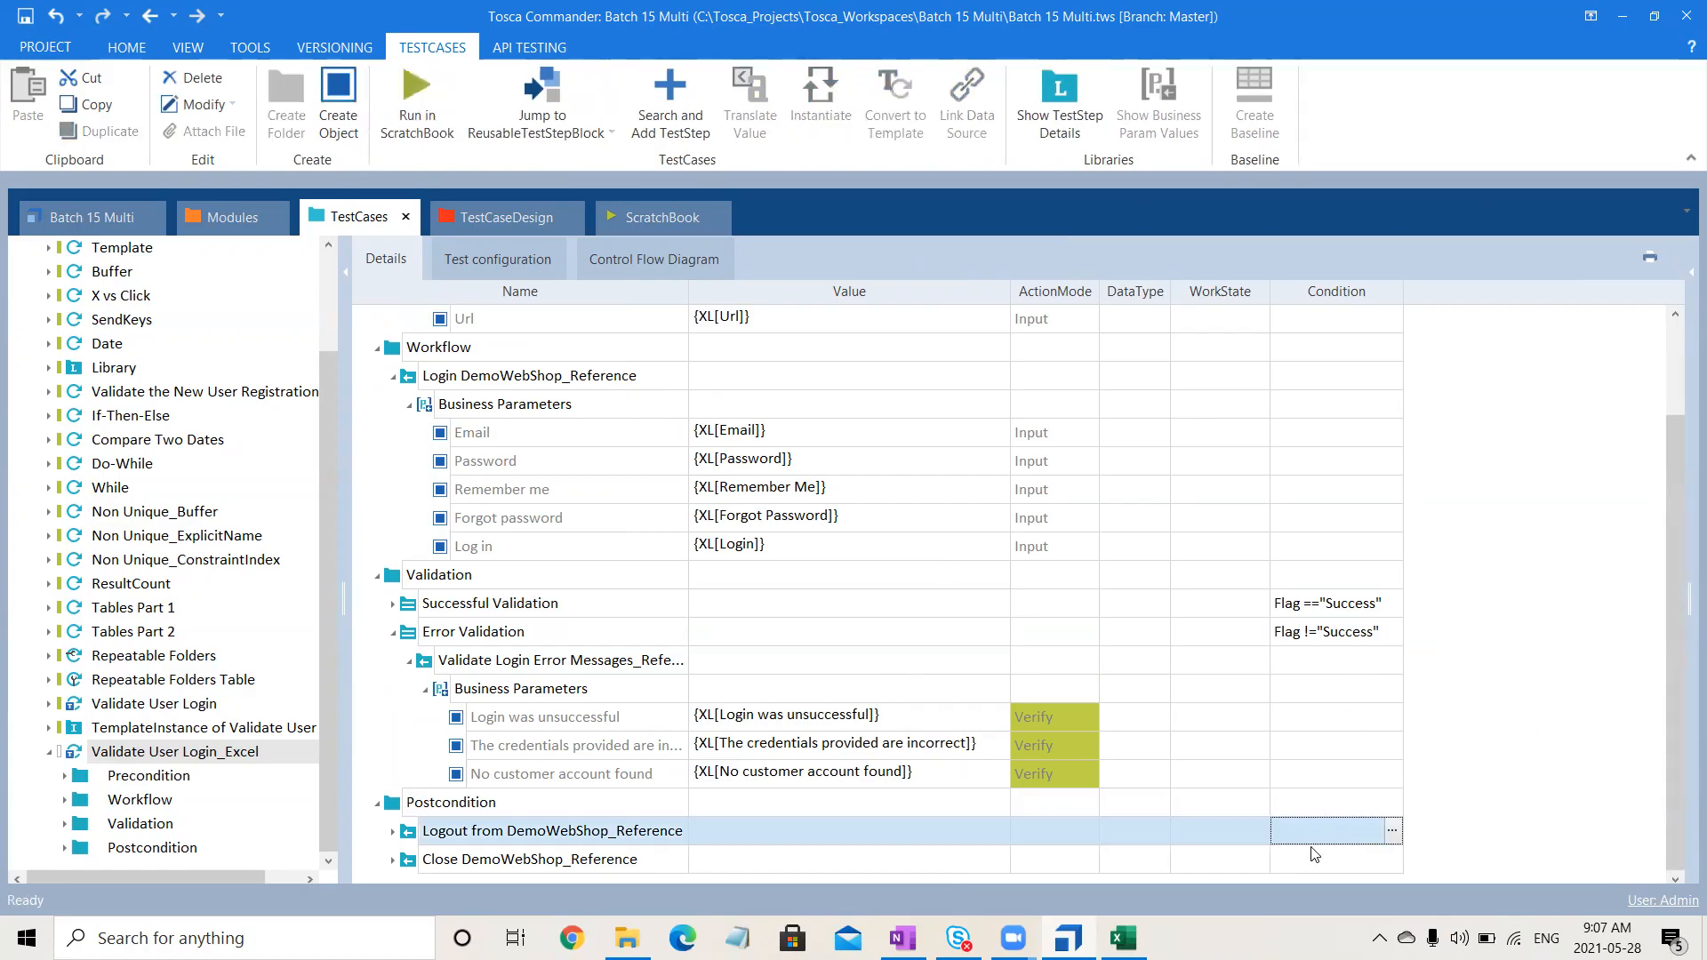
left_click(1315, 843)
key("ctrl+v")
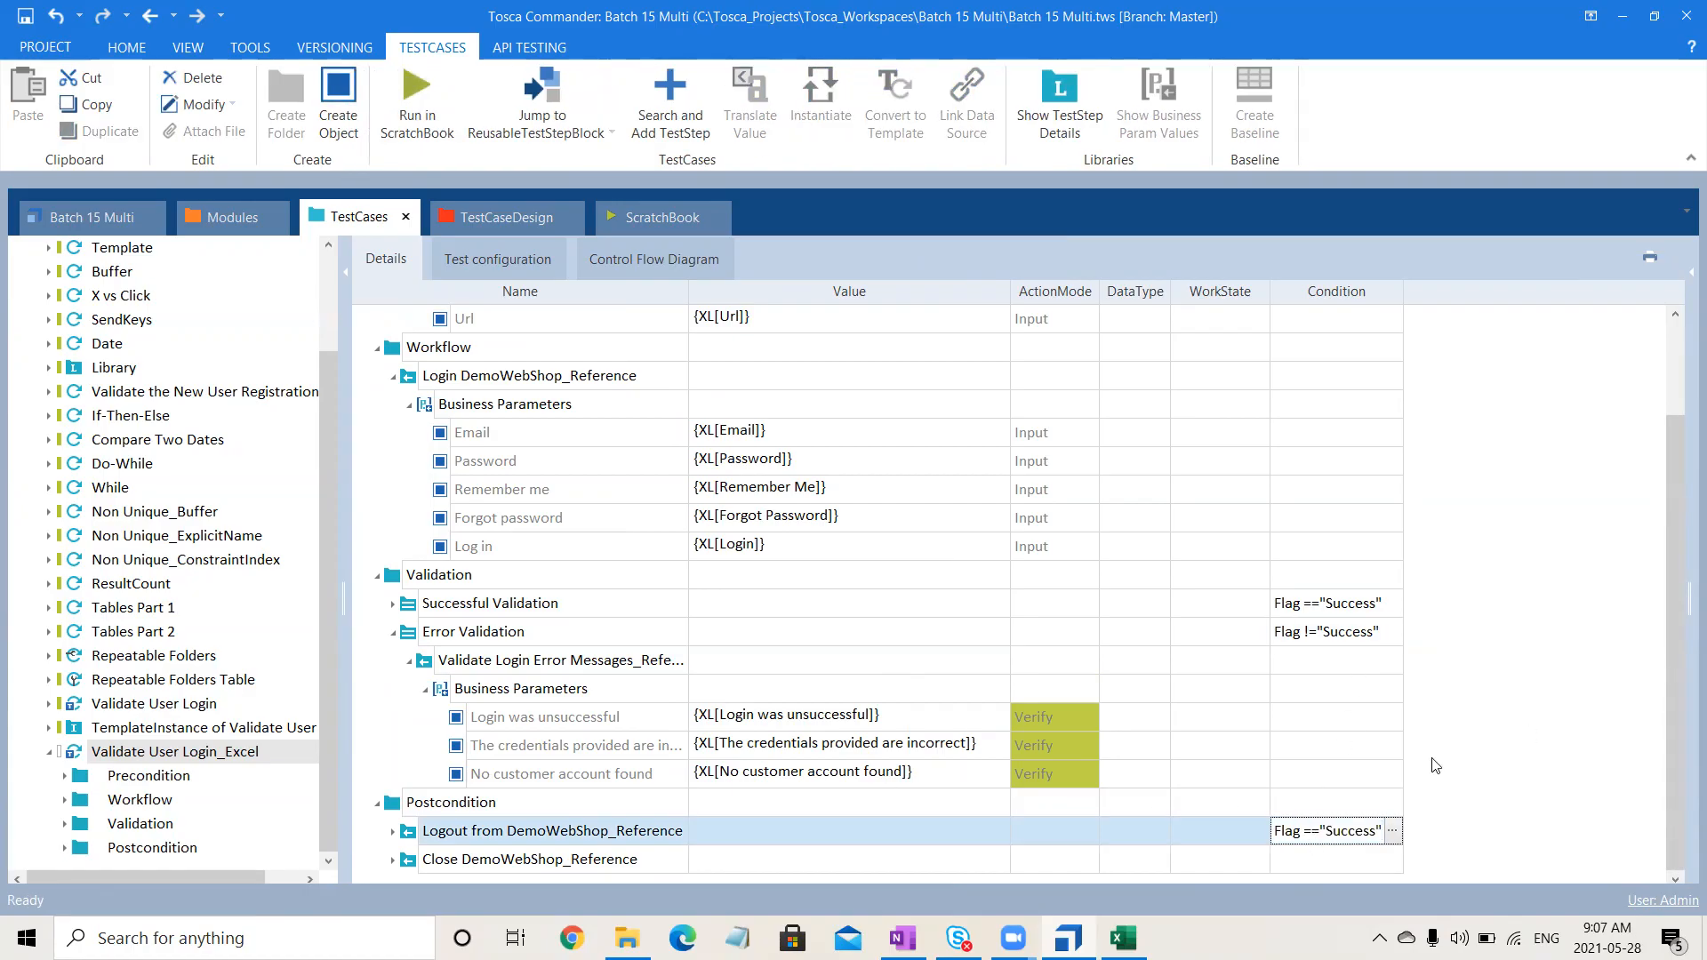
left_click(1557, 723)
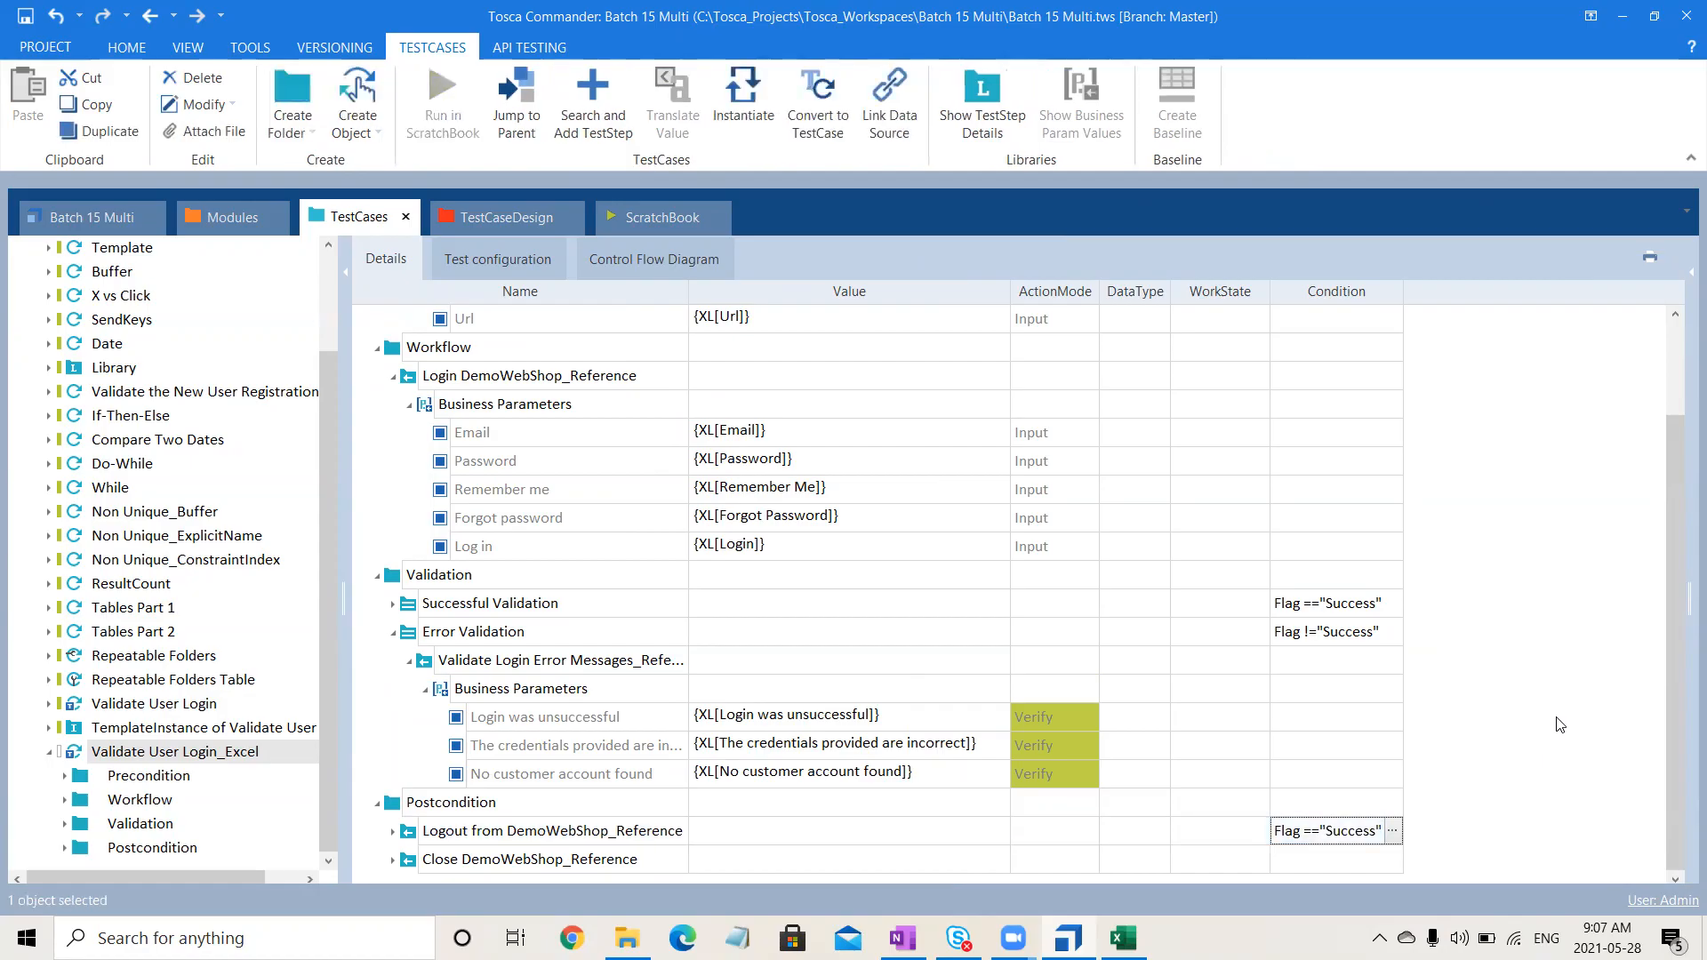
left_click(163, 755)
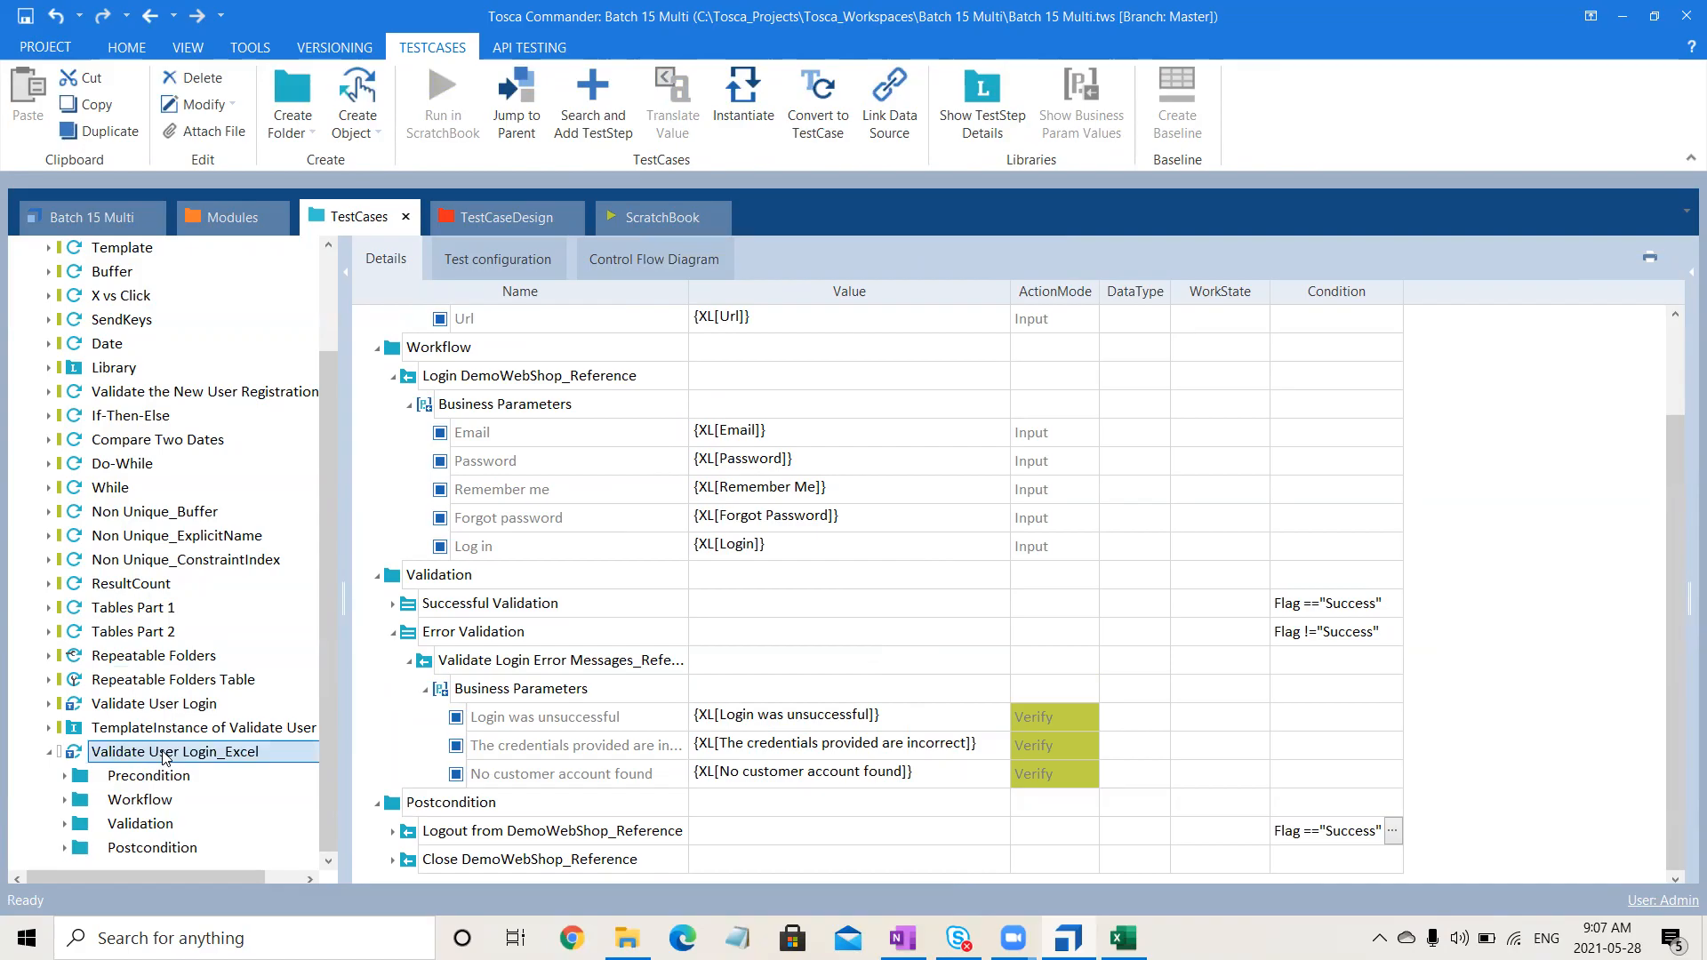
key("ctrl+s")
- Create a template instance from Validate User Login_Excel, confirming the Excel data source with Sheet1
right_click(164, 755)
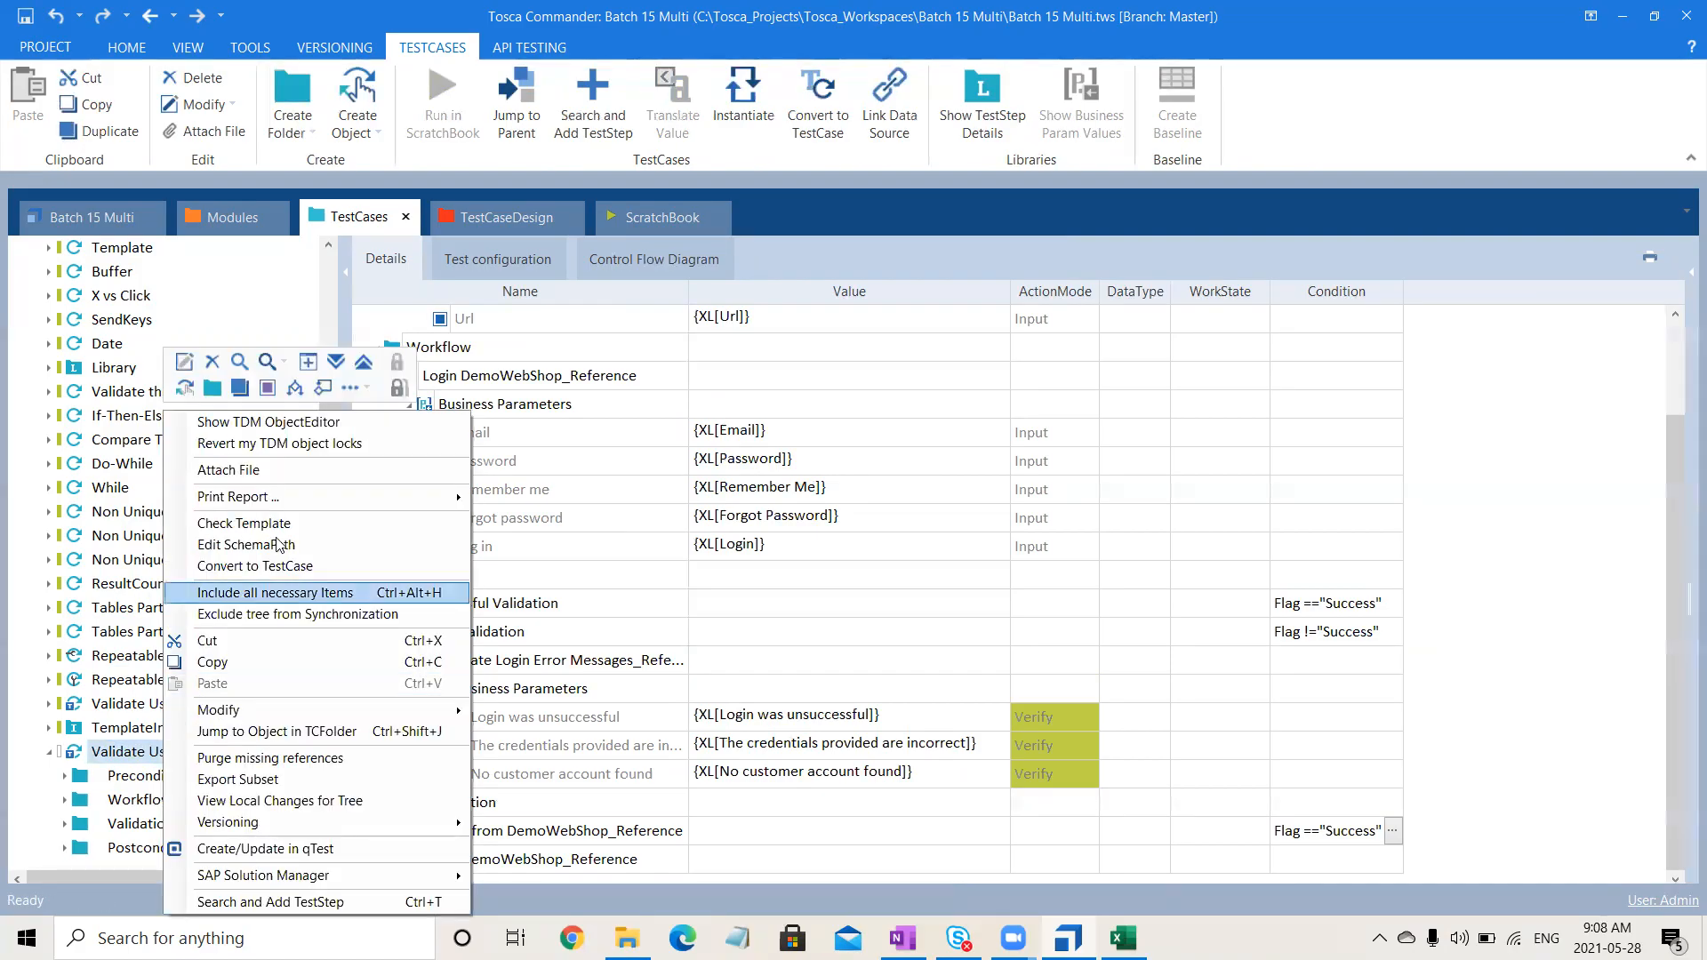
left_click(366, 392)
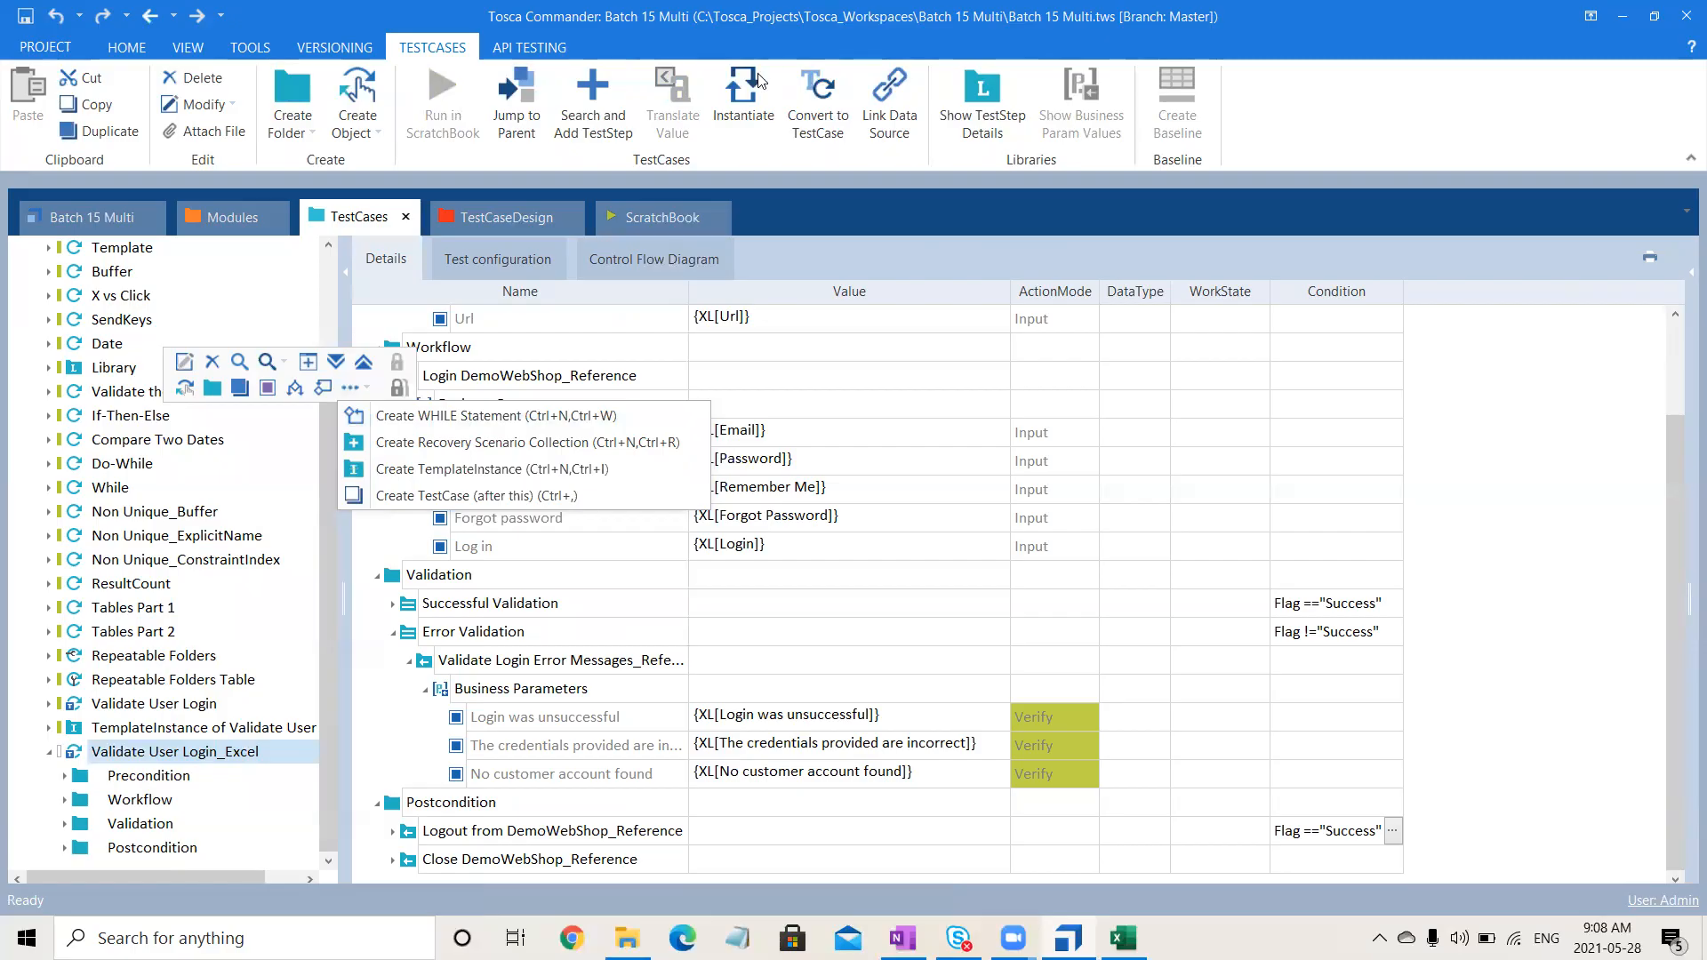
left_click(520, 470)
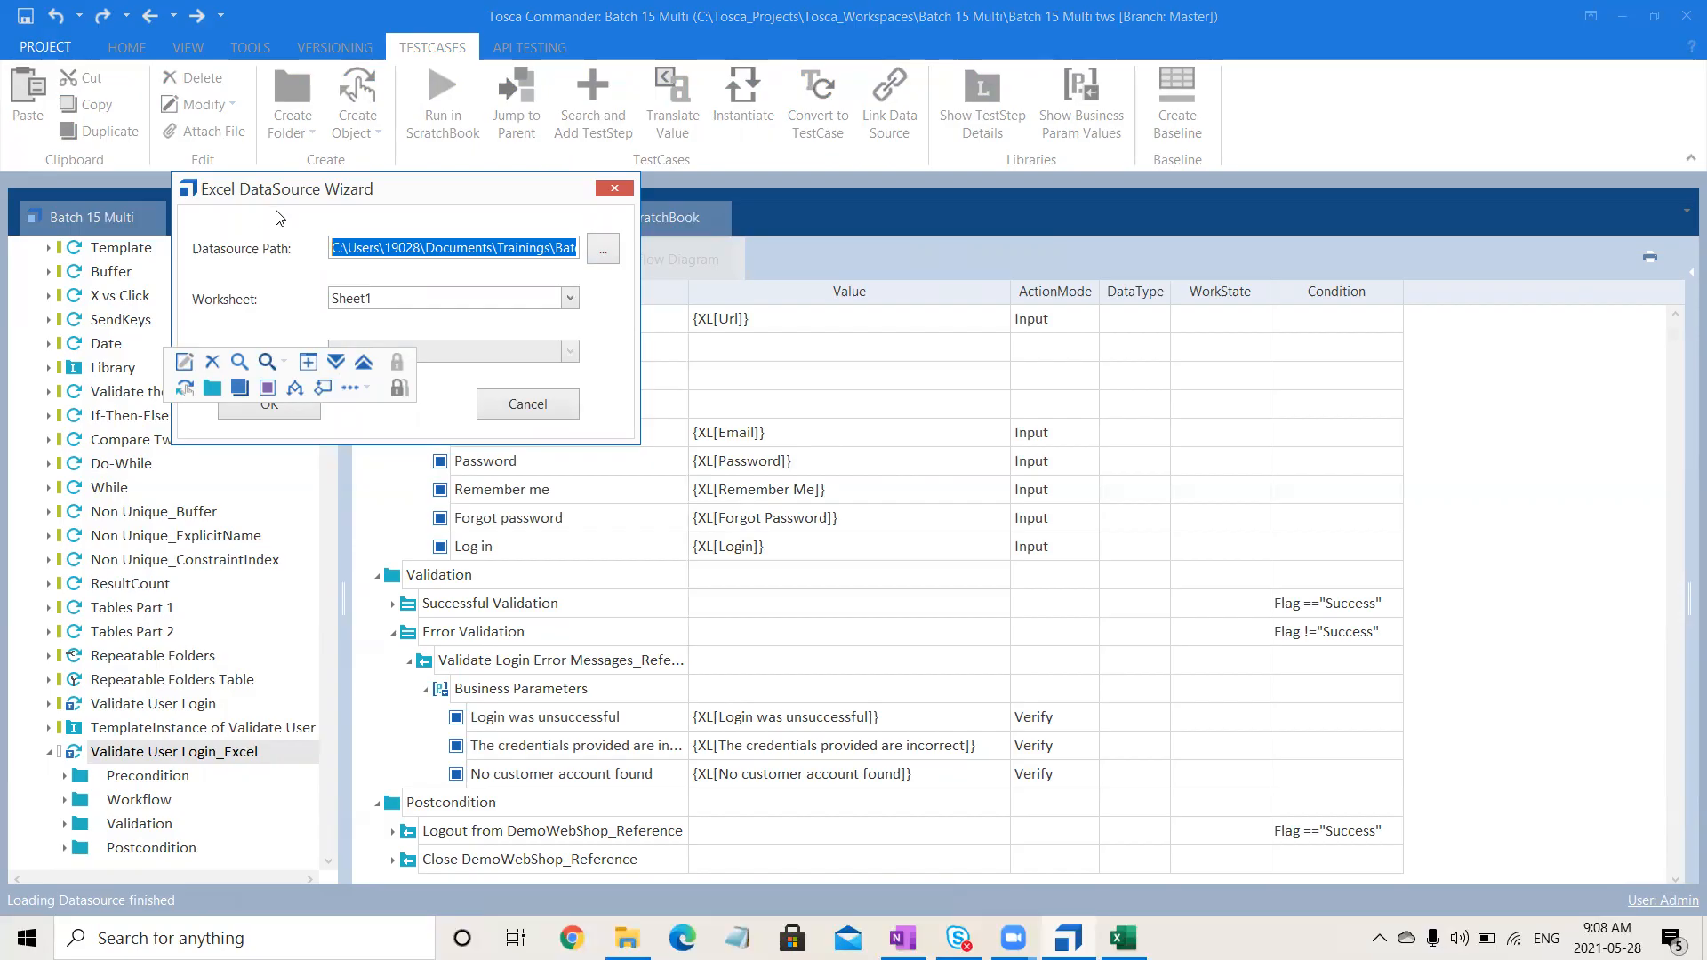
left_click_drag(316, 191, 664, 187)
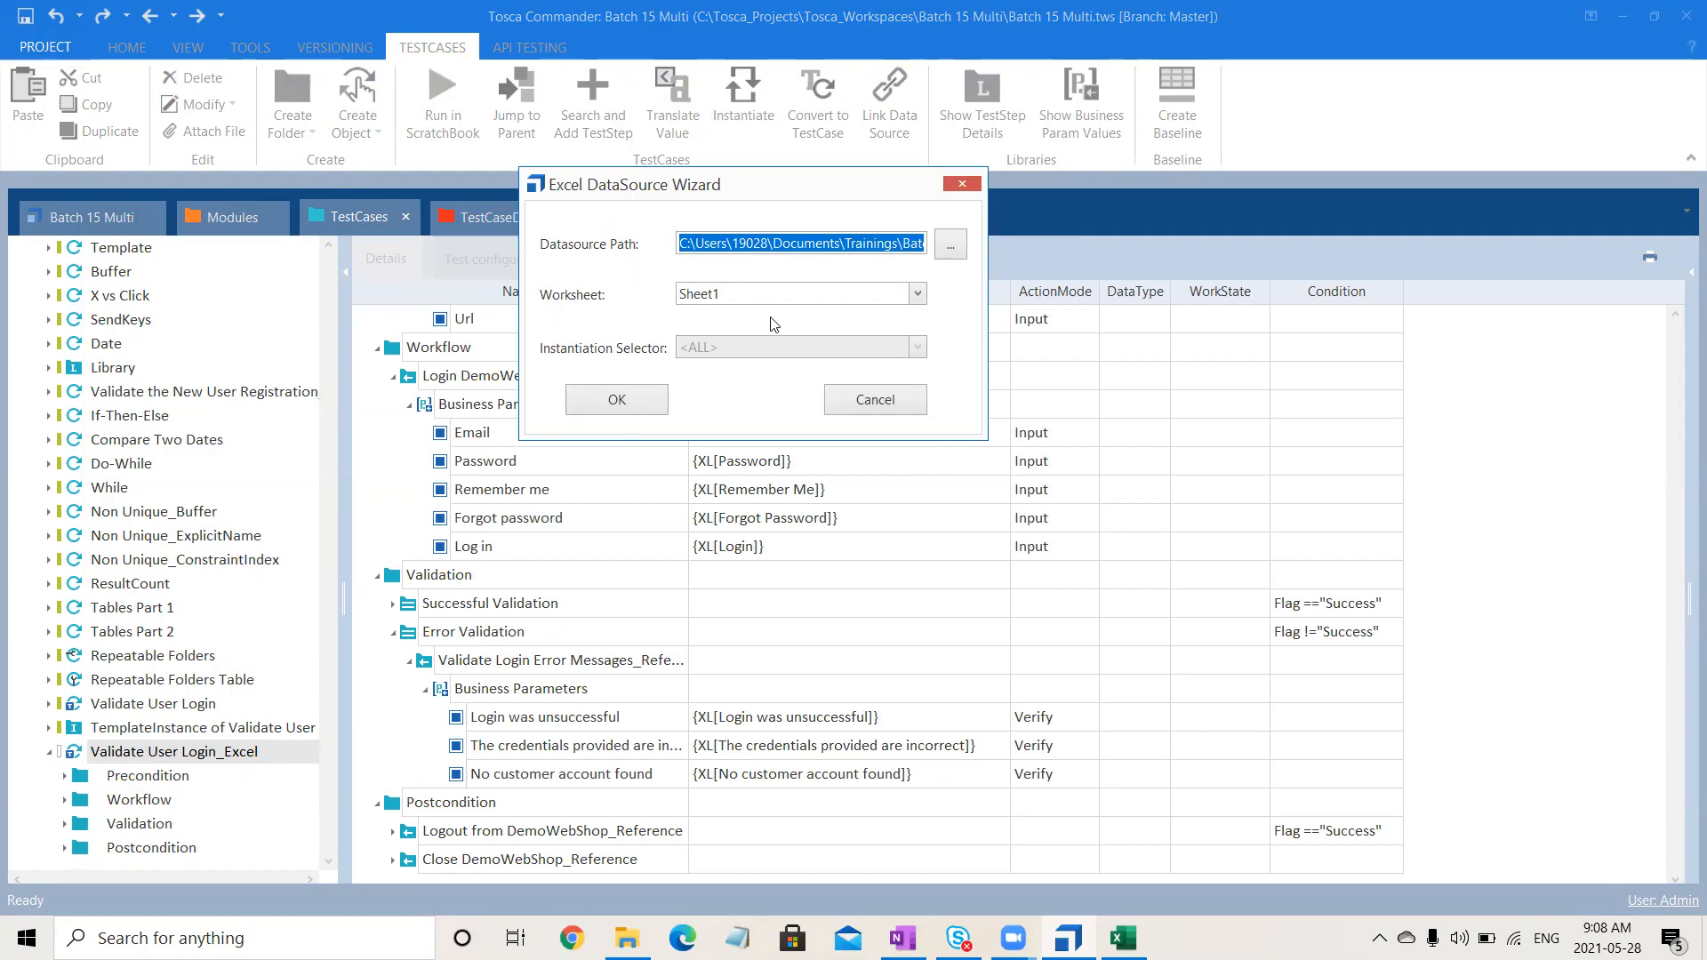
left_click(609, 400)
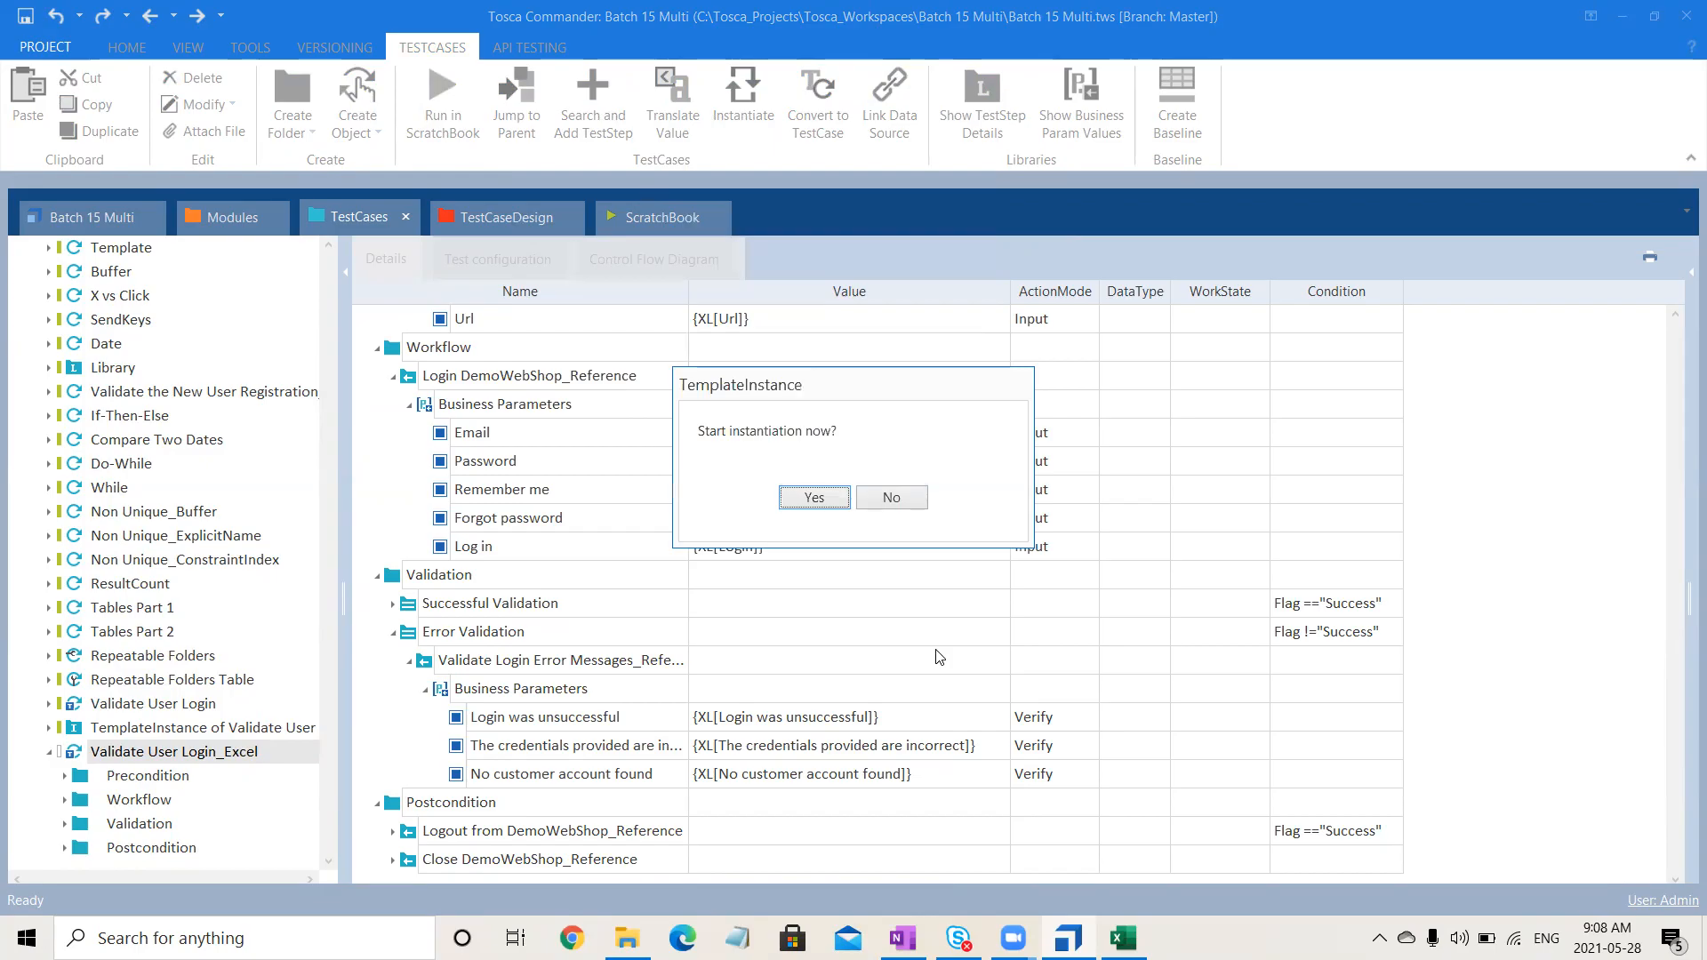
- Save and close Login.xls, then confirm starting the instantiation
left_click(1123, 938)
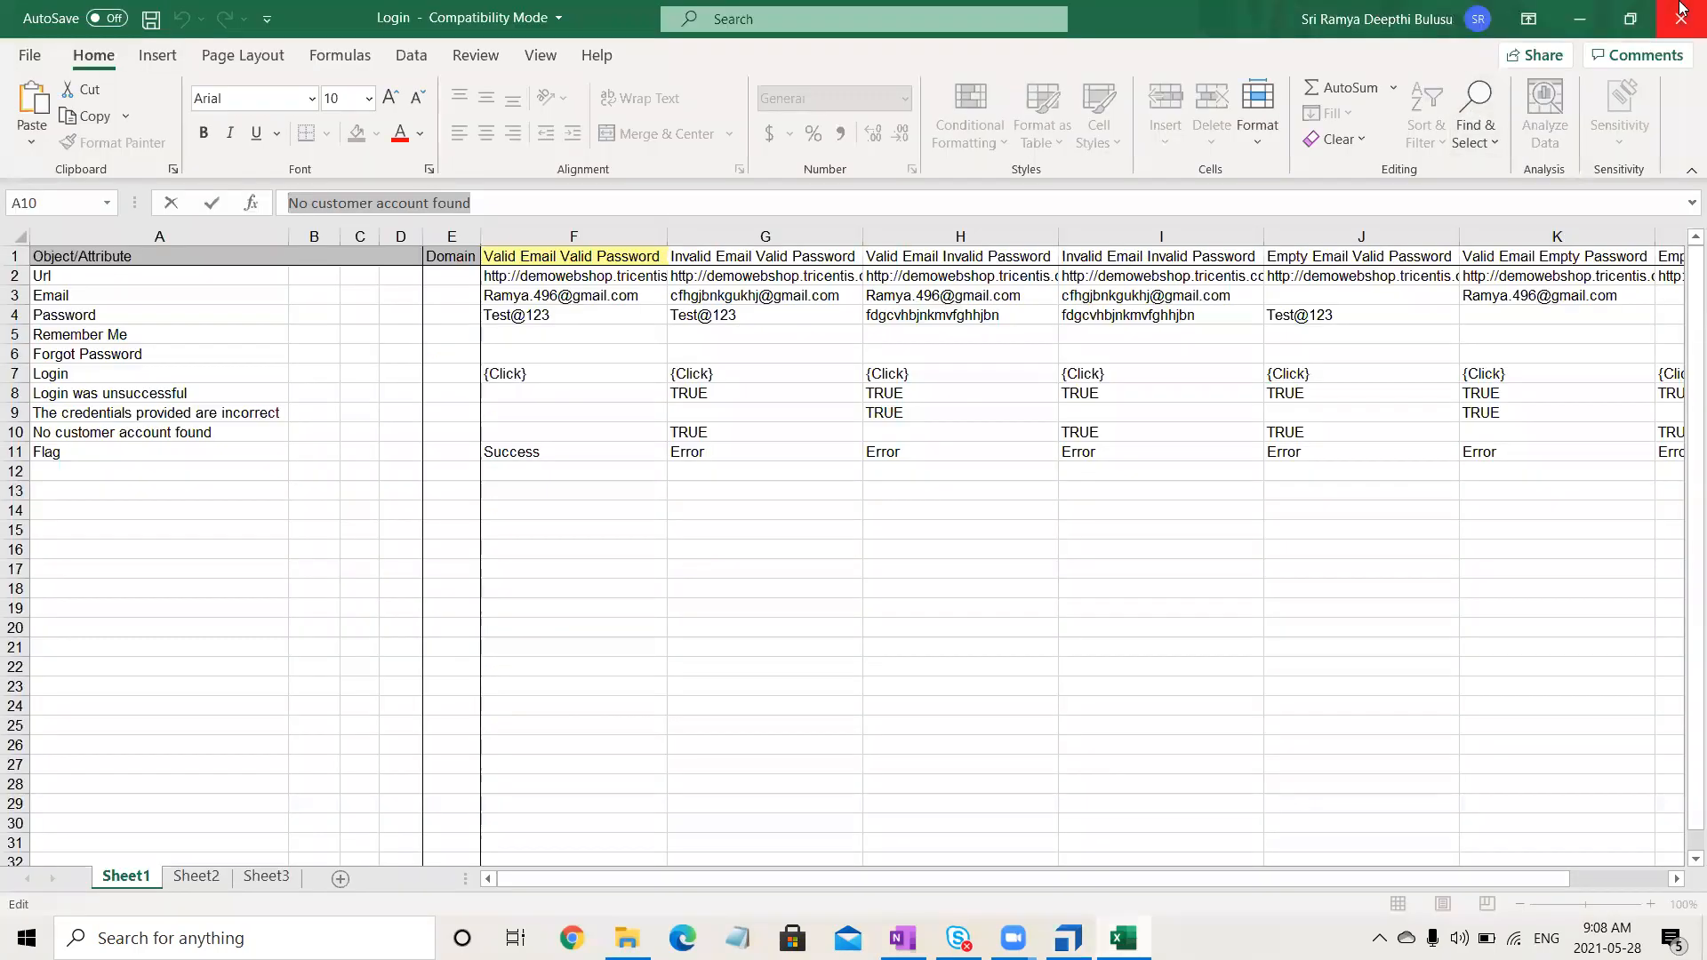
left_click(1680, 11)
left_click(763, 498)
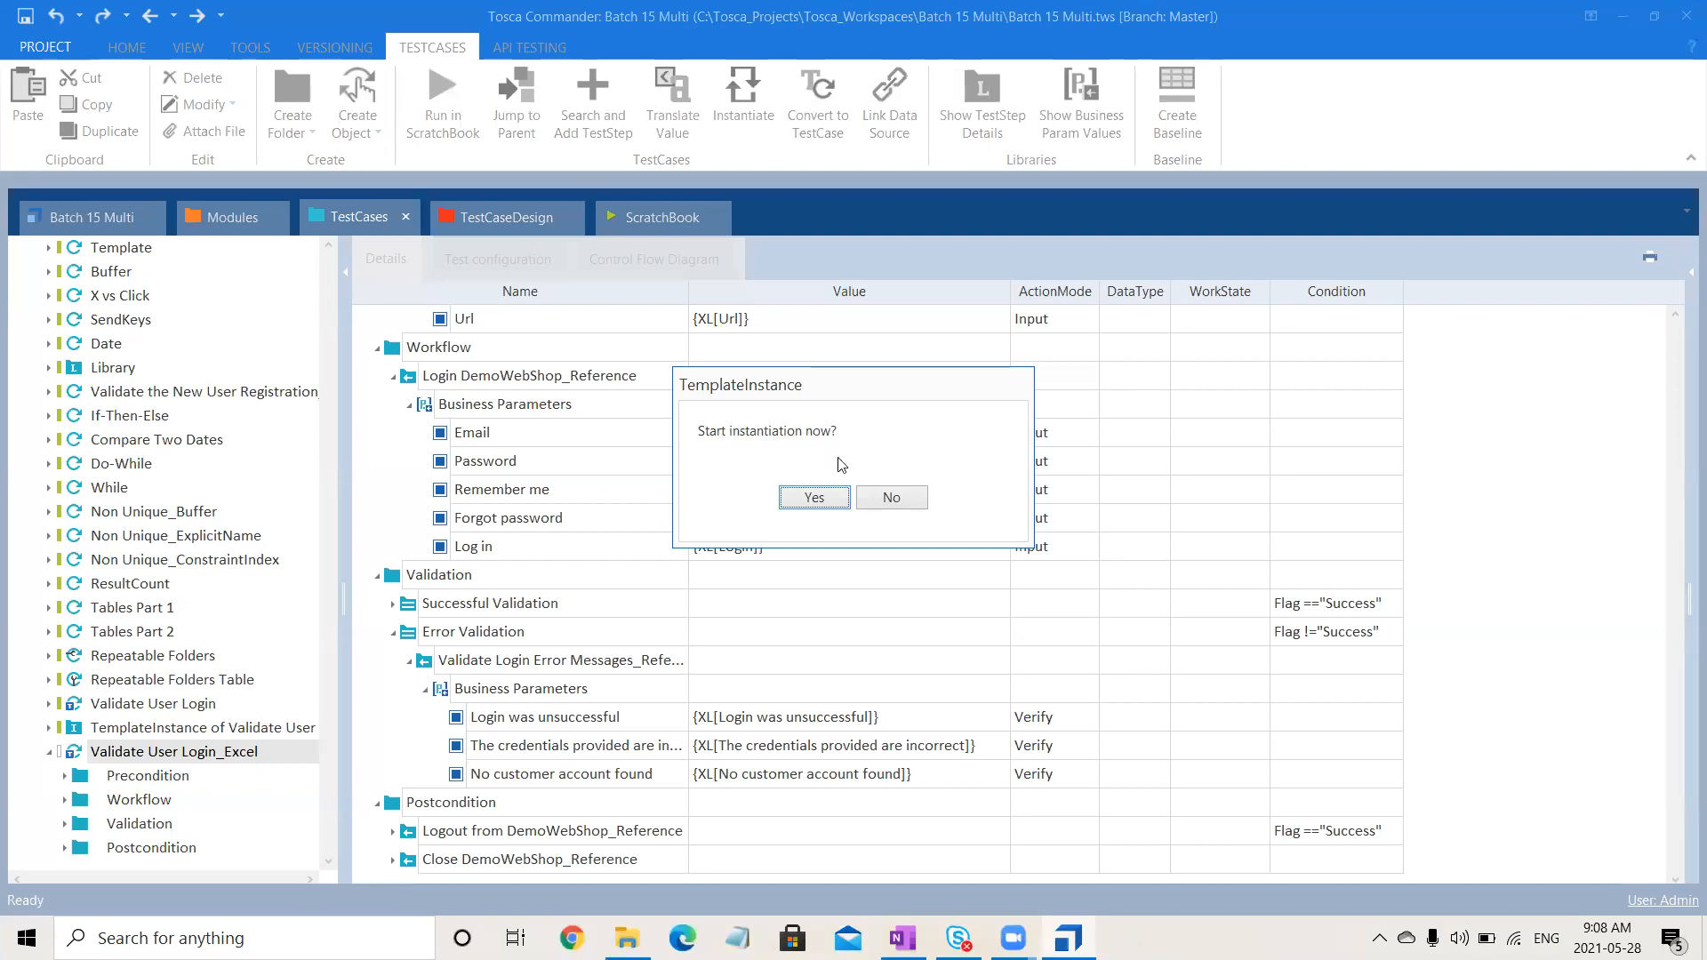
left_click(814, 498)
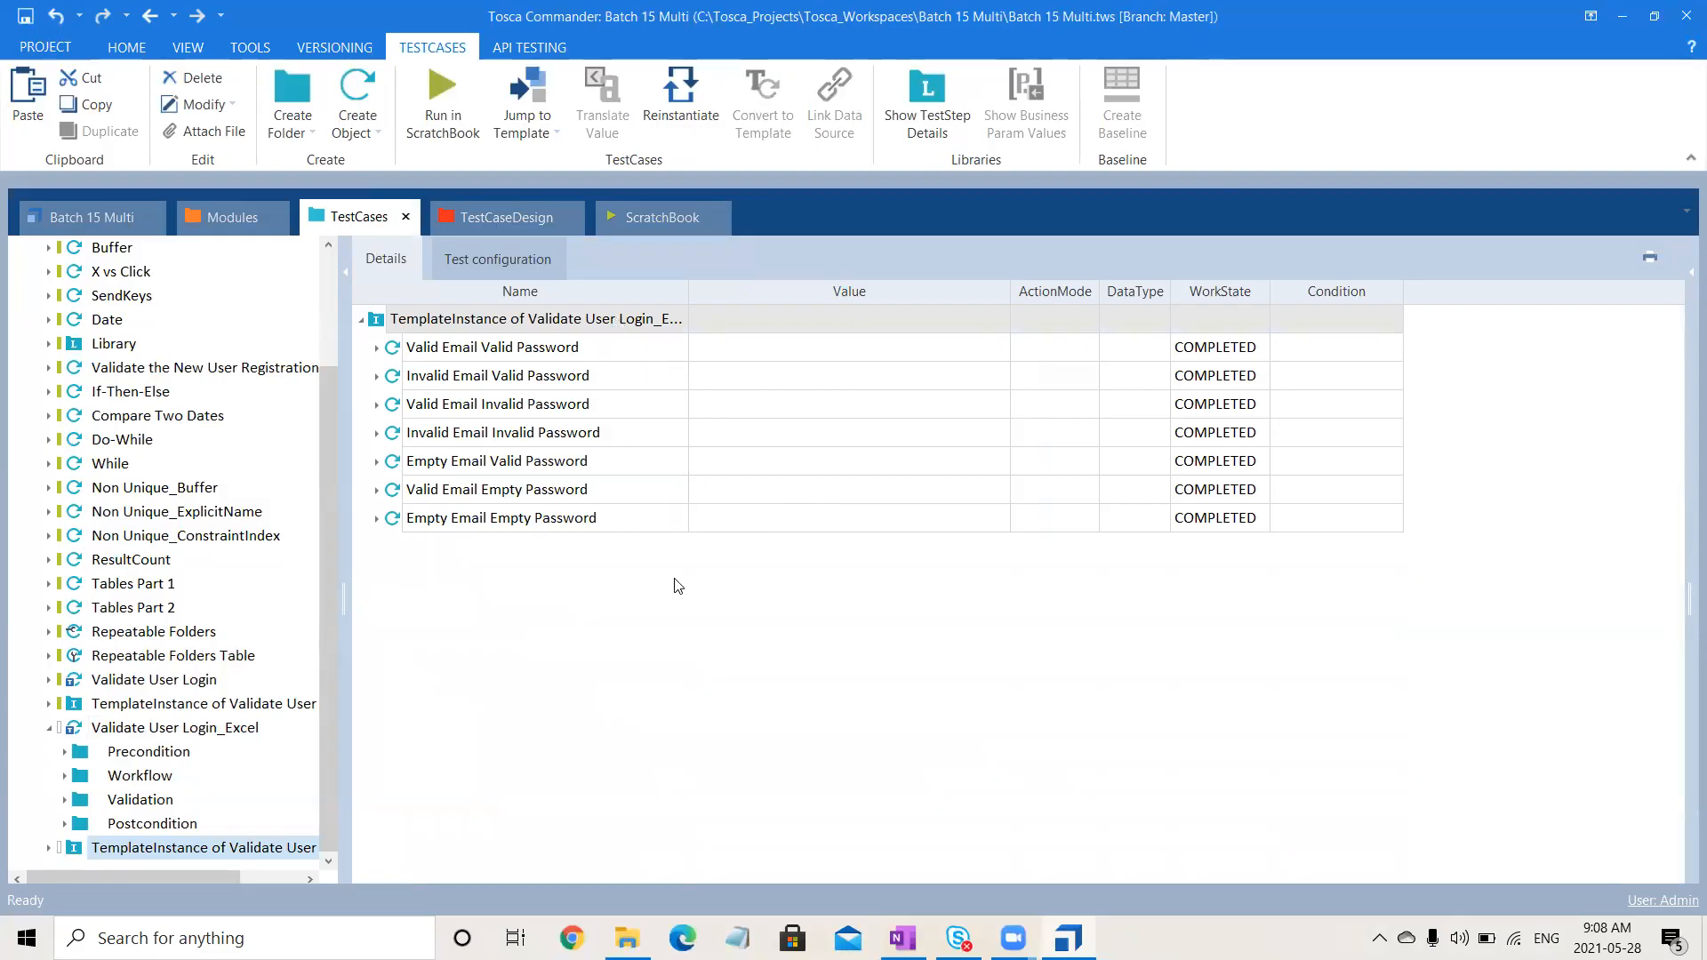
- Expand Valid Email Valid Password with its Workflow, Validation and Postcondition folders
left_click(378, 348)
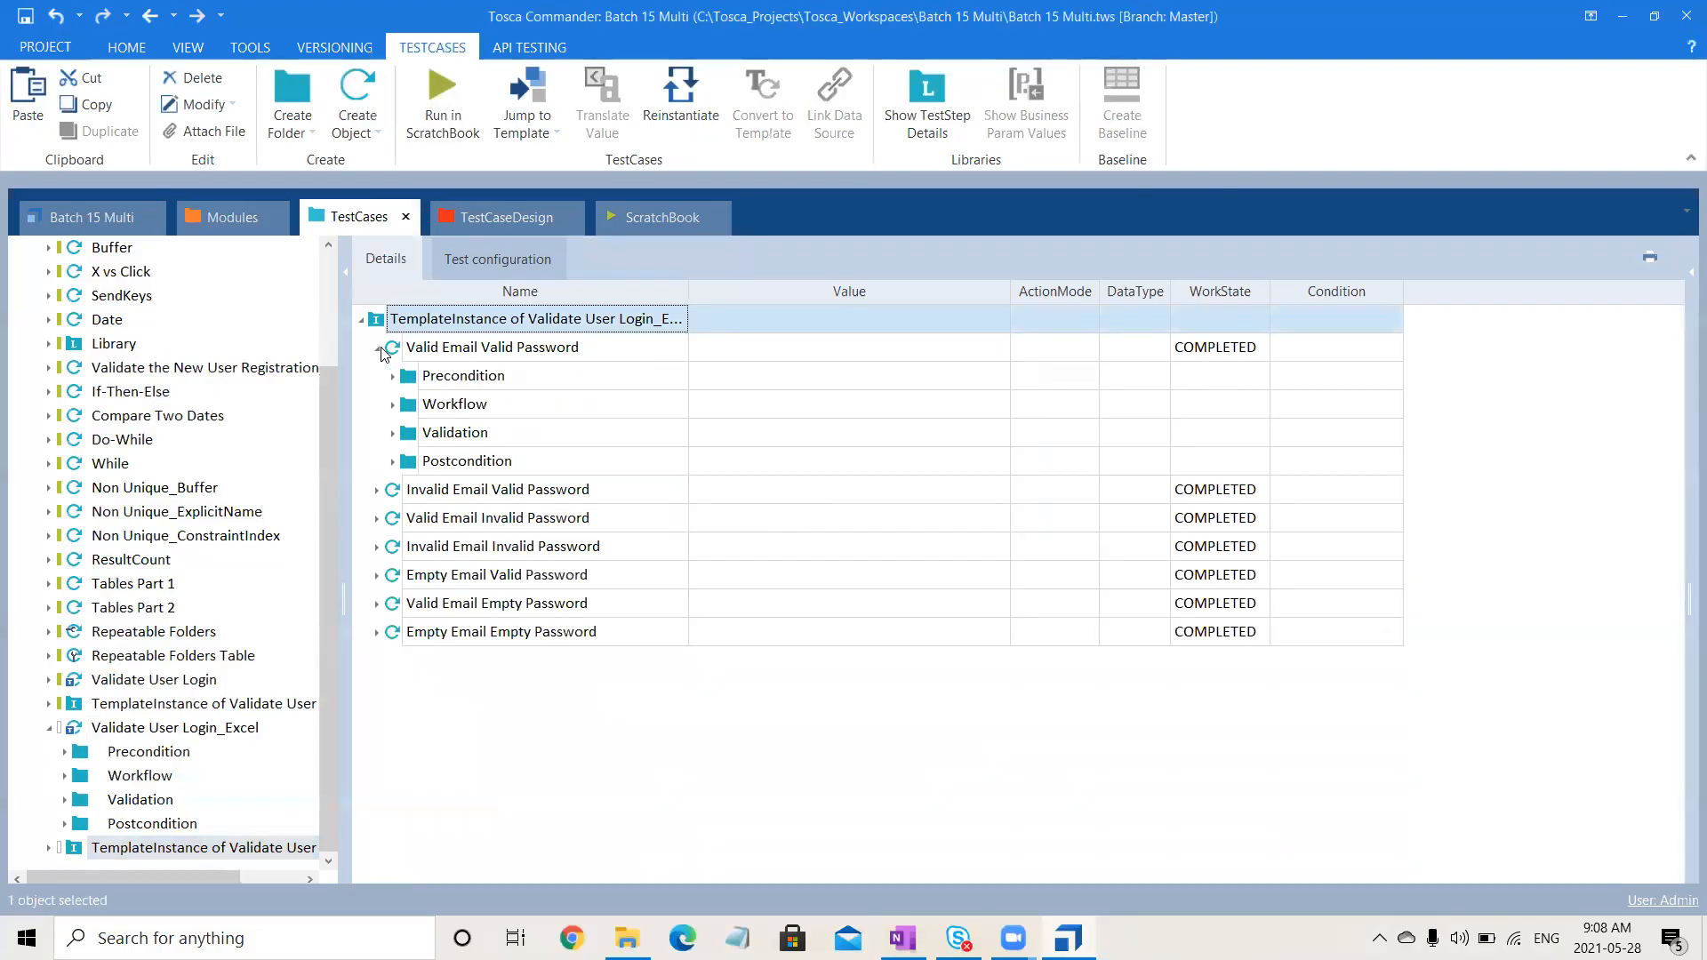
left_click(392, 406)
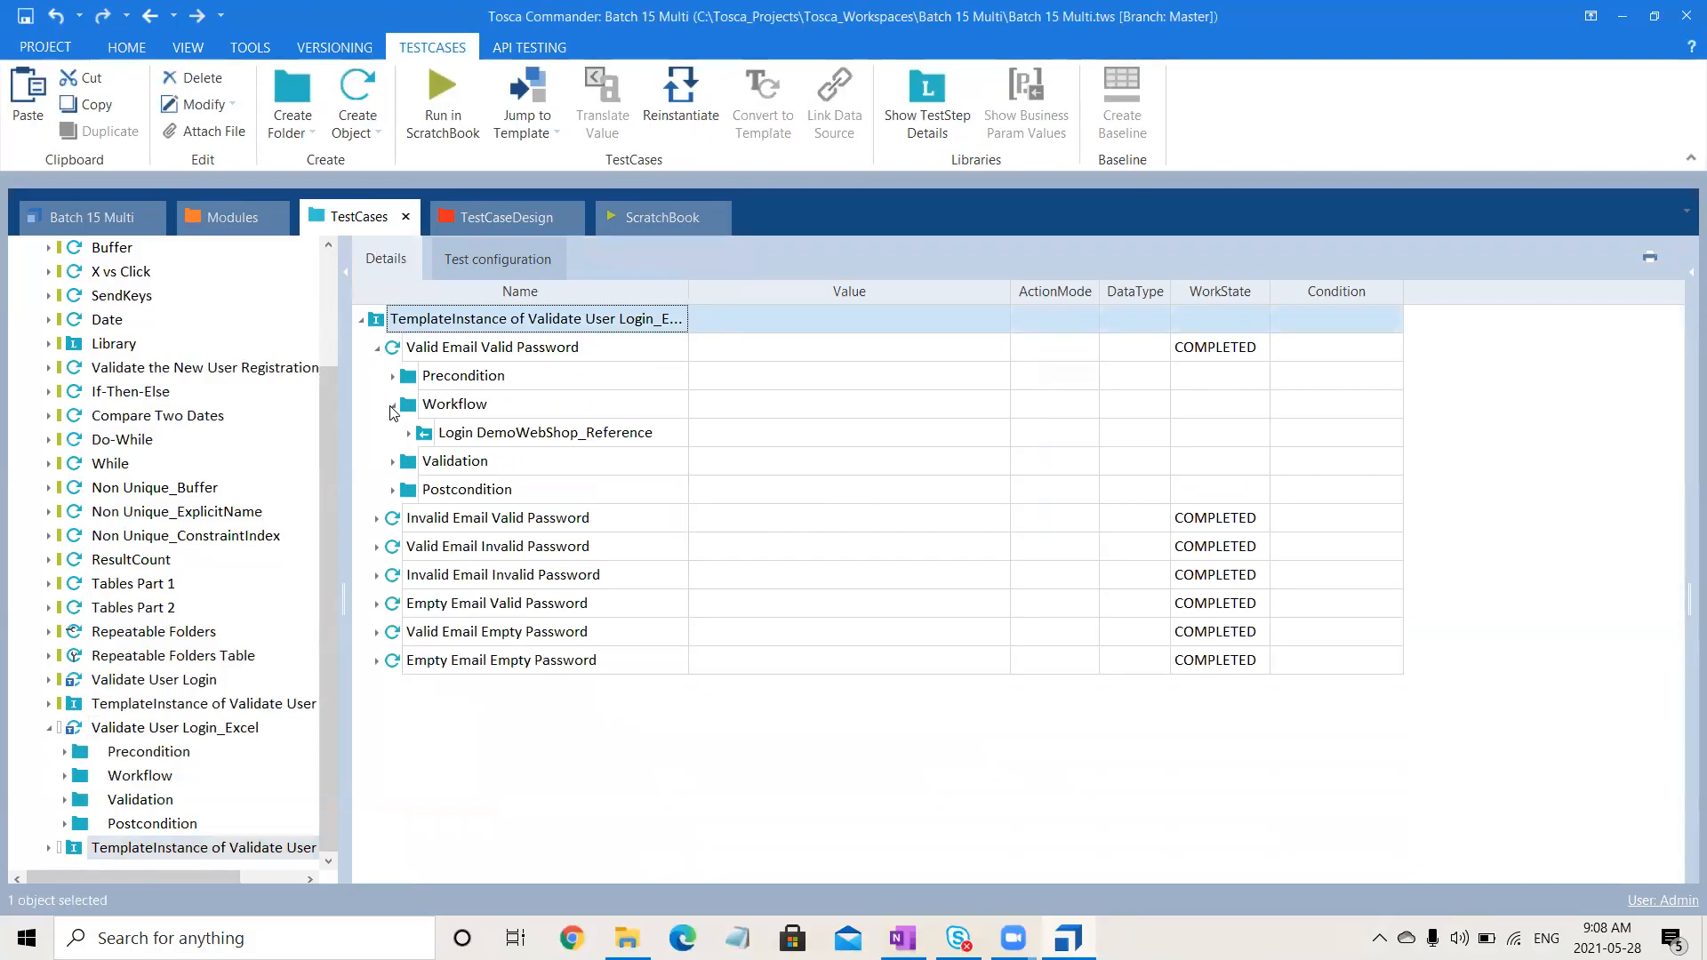
left_click(393, 463)
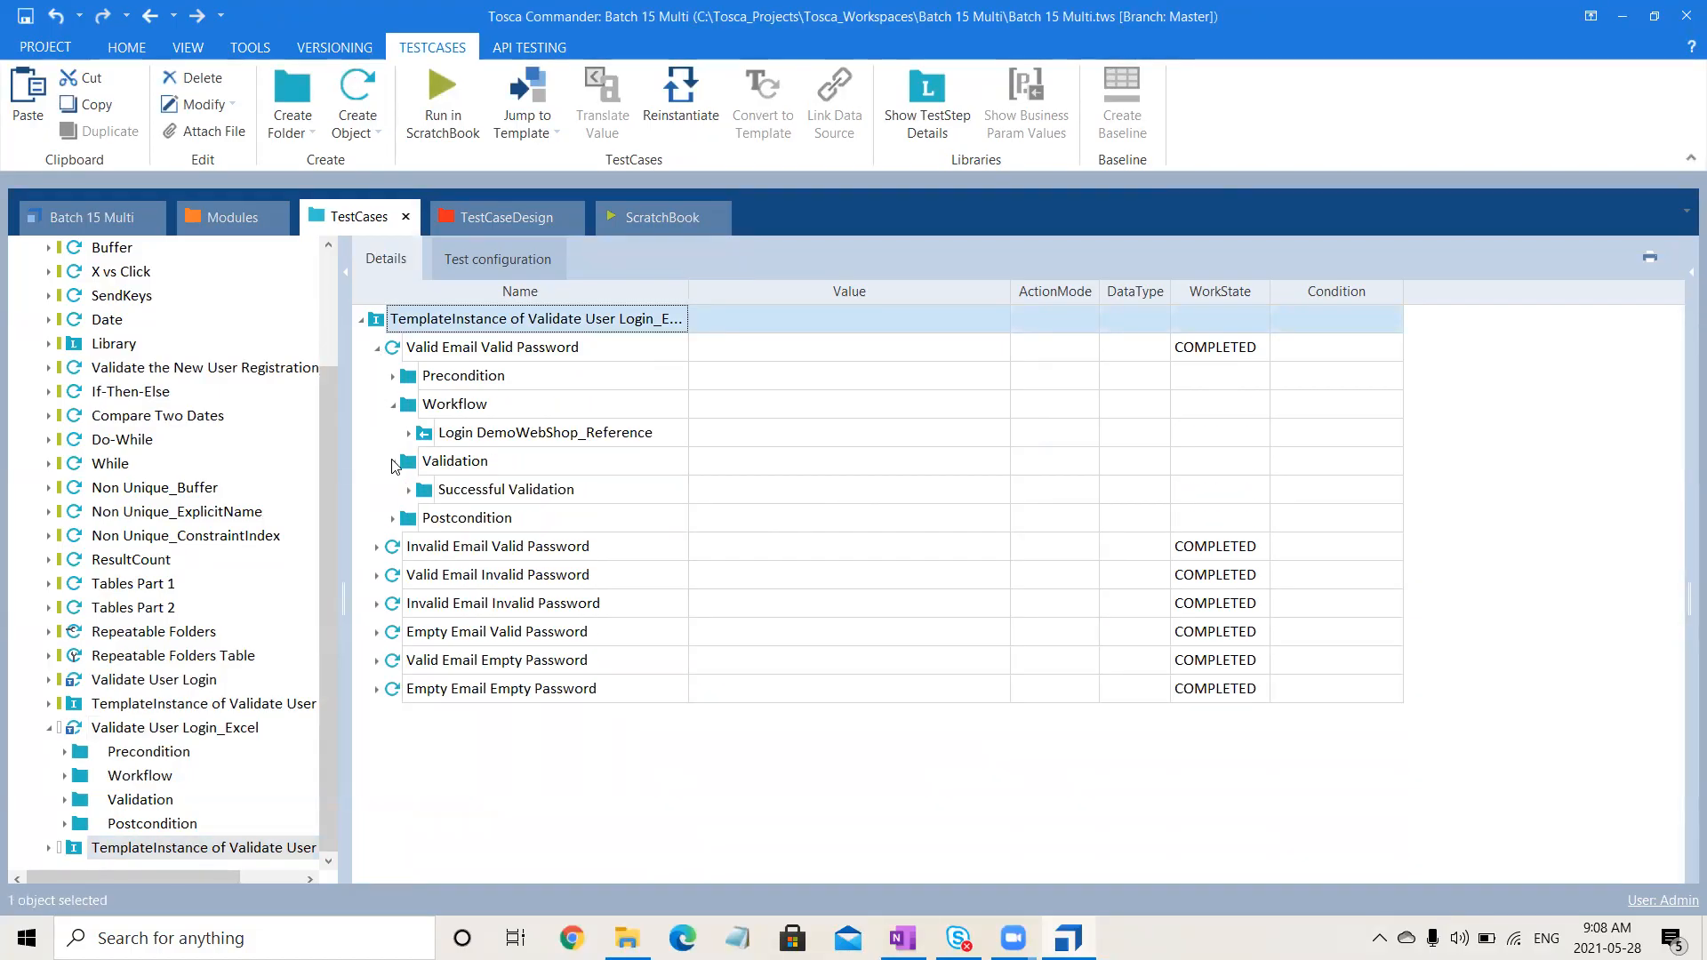
left_click(393, 520)
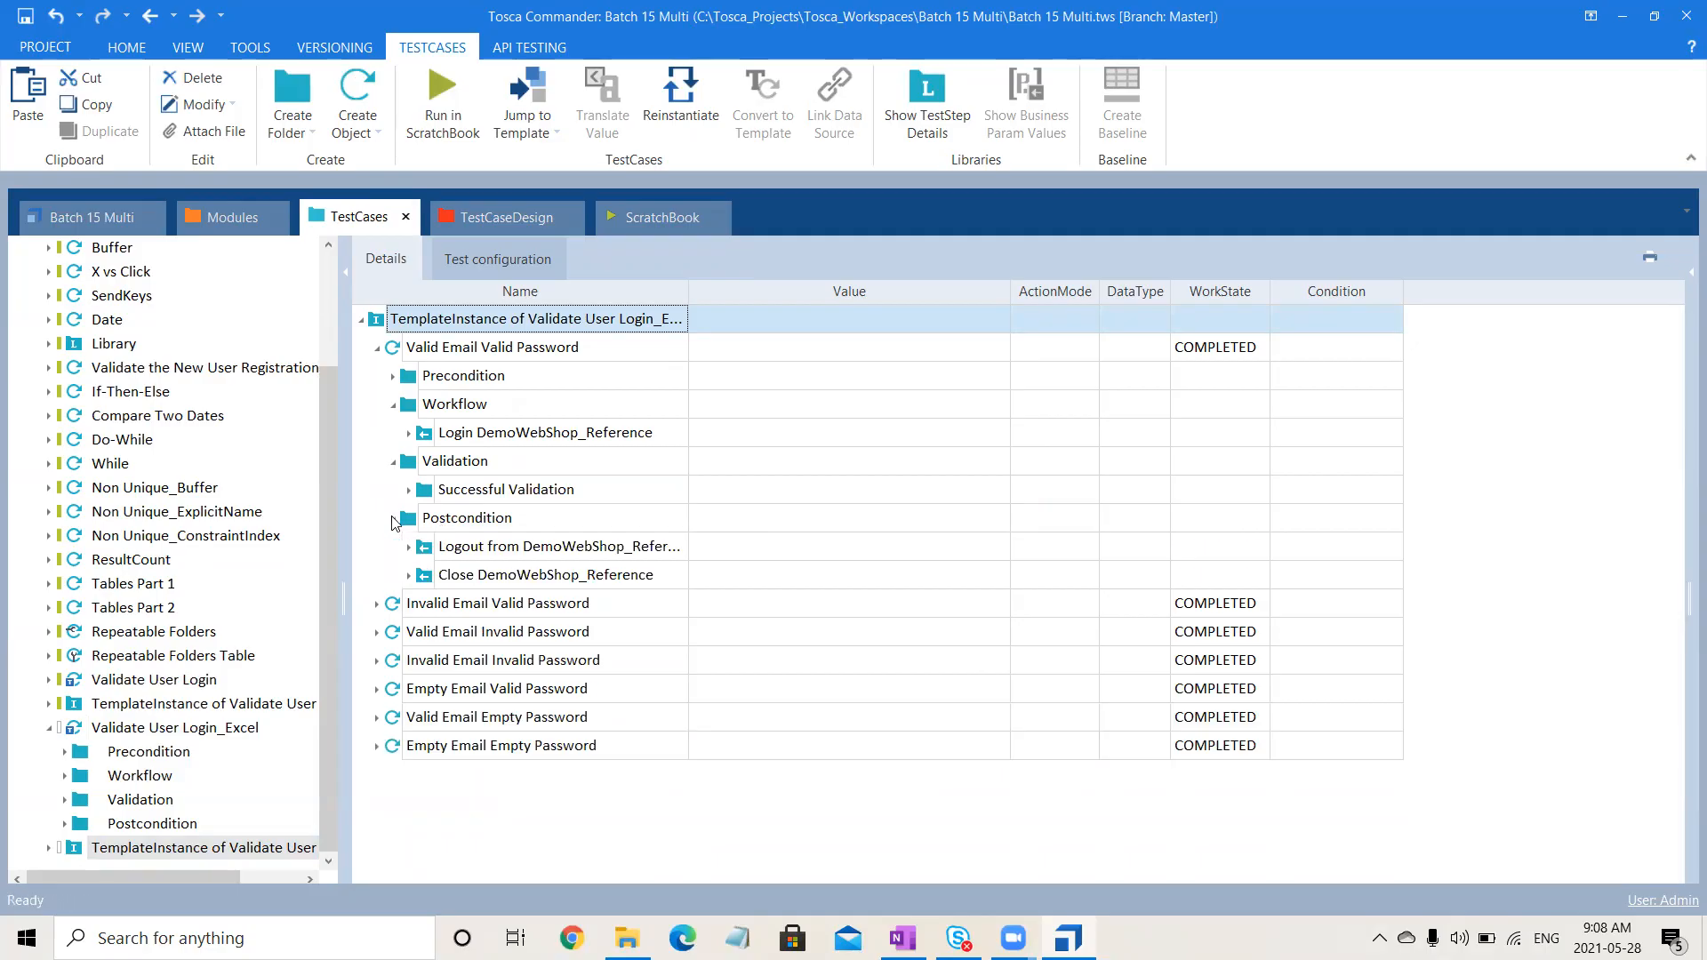
- Expand Invalid Email Valid Password down to the Login DemoWebShop_Reference business parameters to see its Excel values
left_click(377, 606)
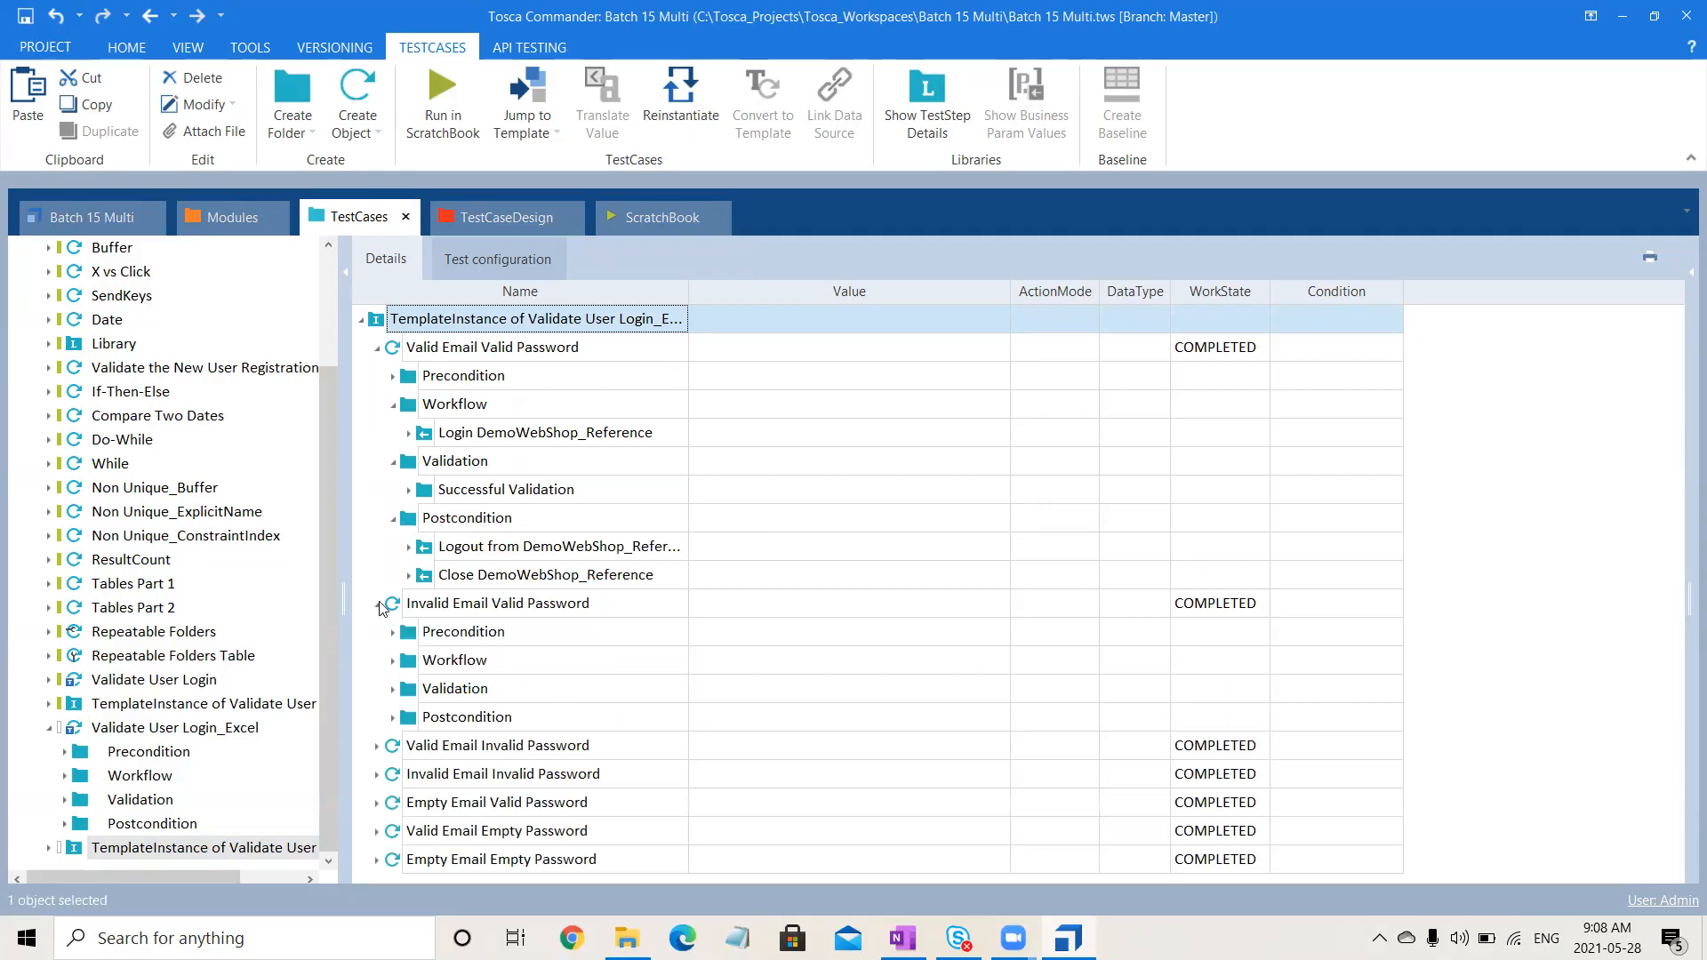
left_click(393, 690)
left_click(393, 747)
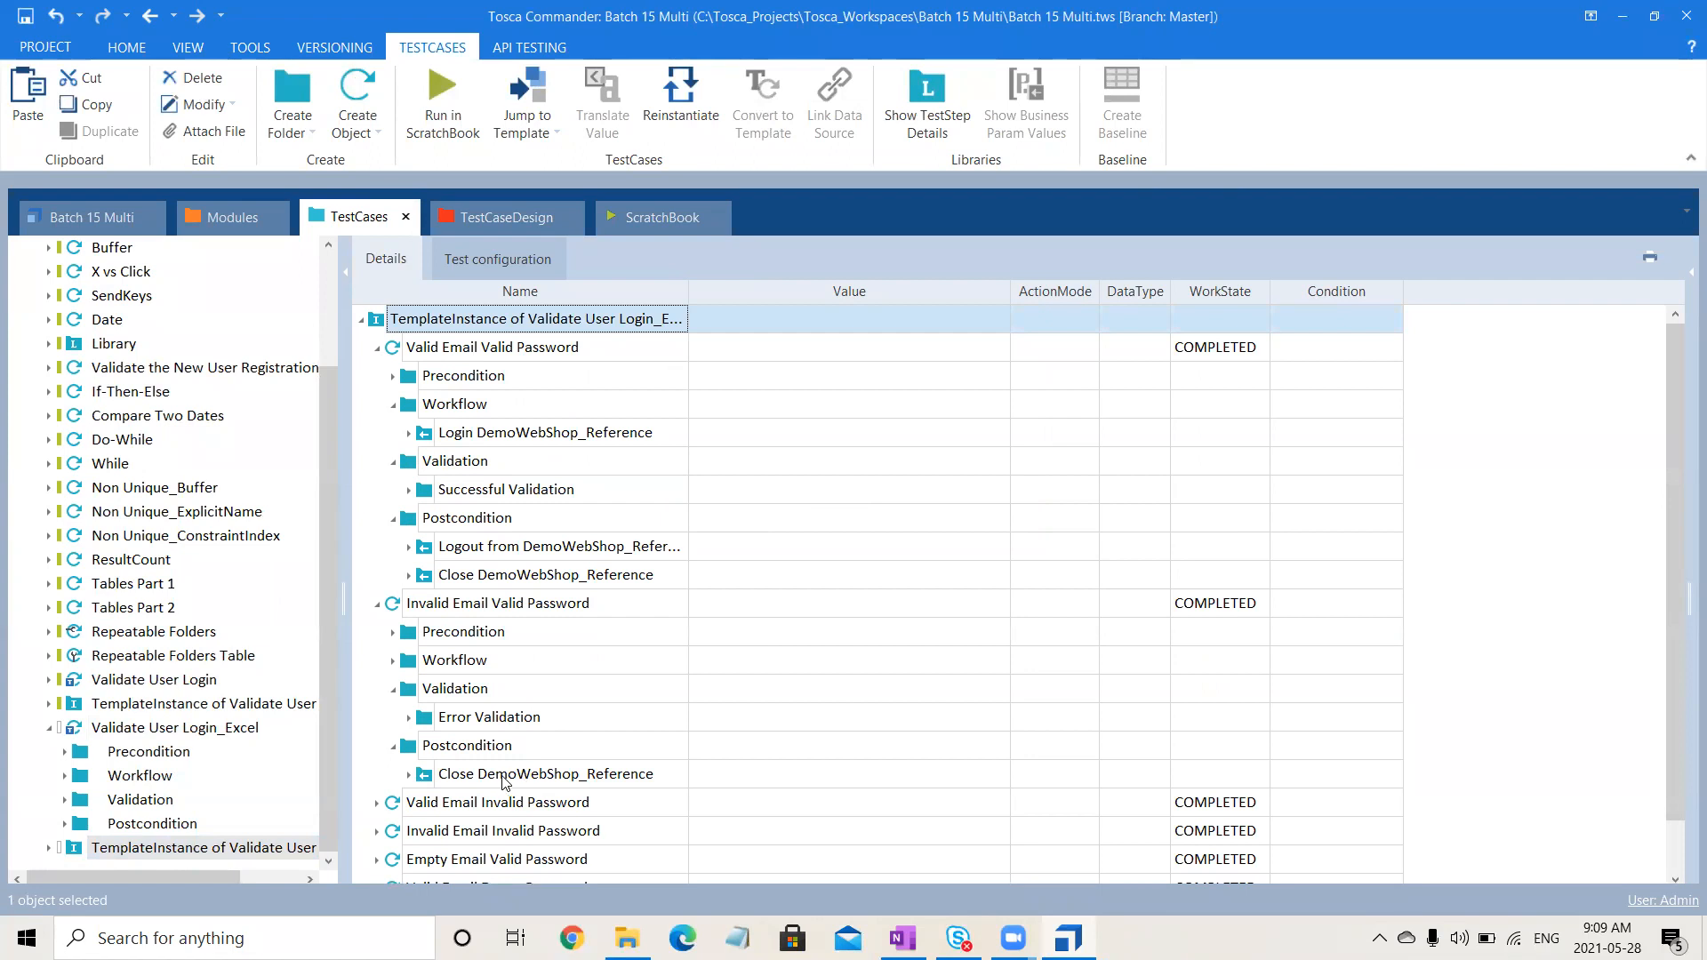
left_click(392, 663)
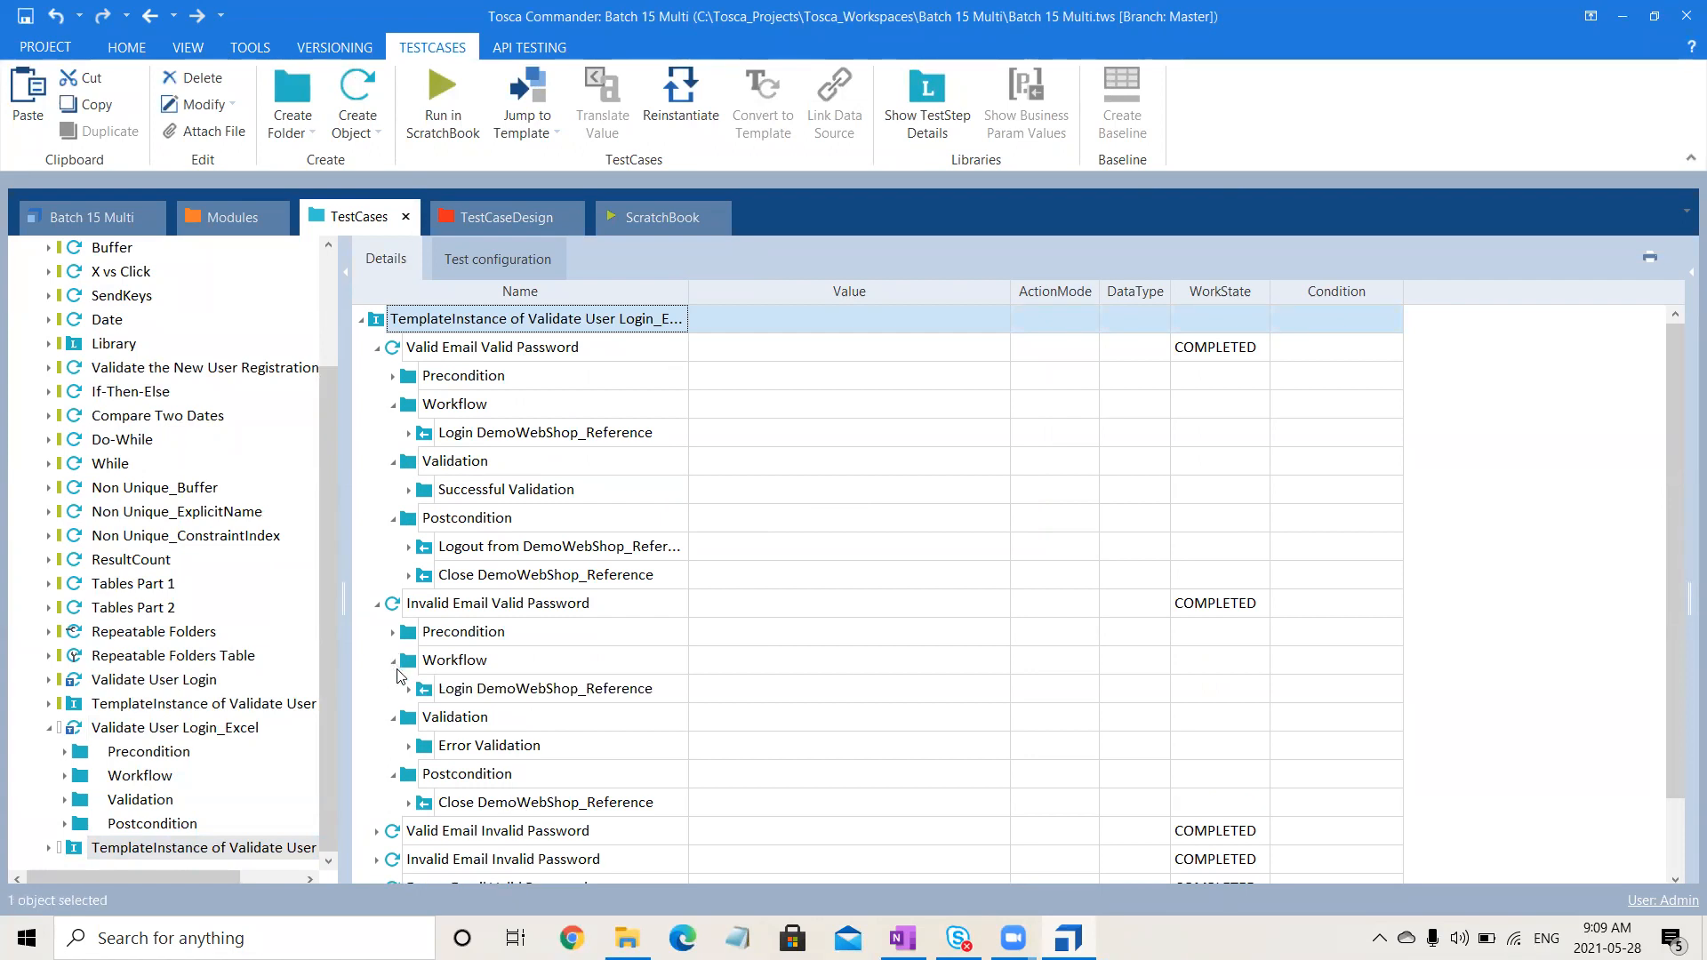
left_click(409, 689)
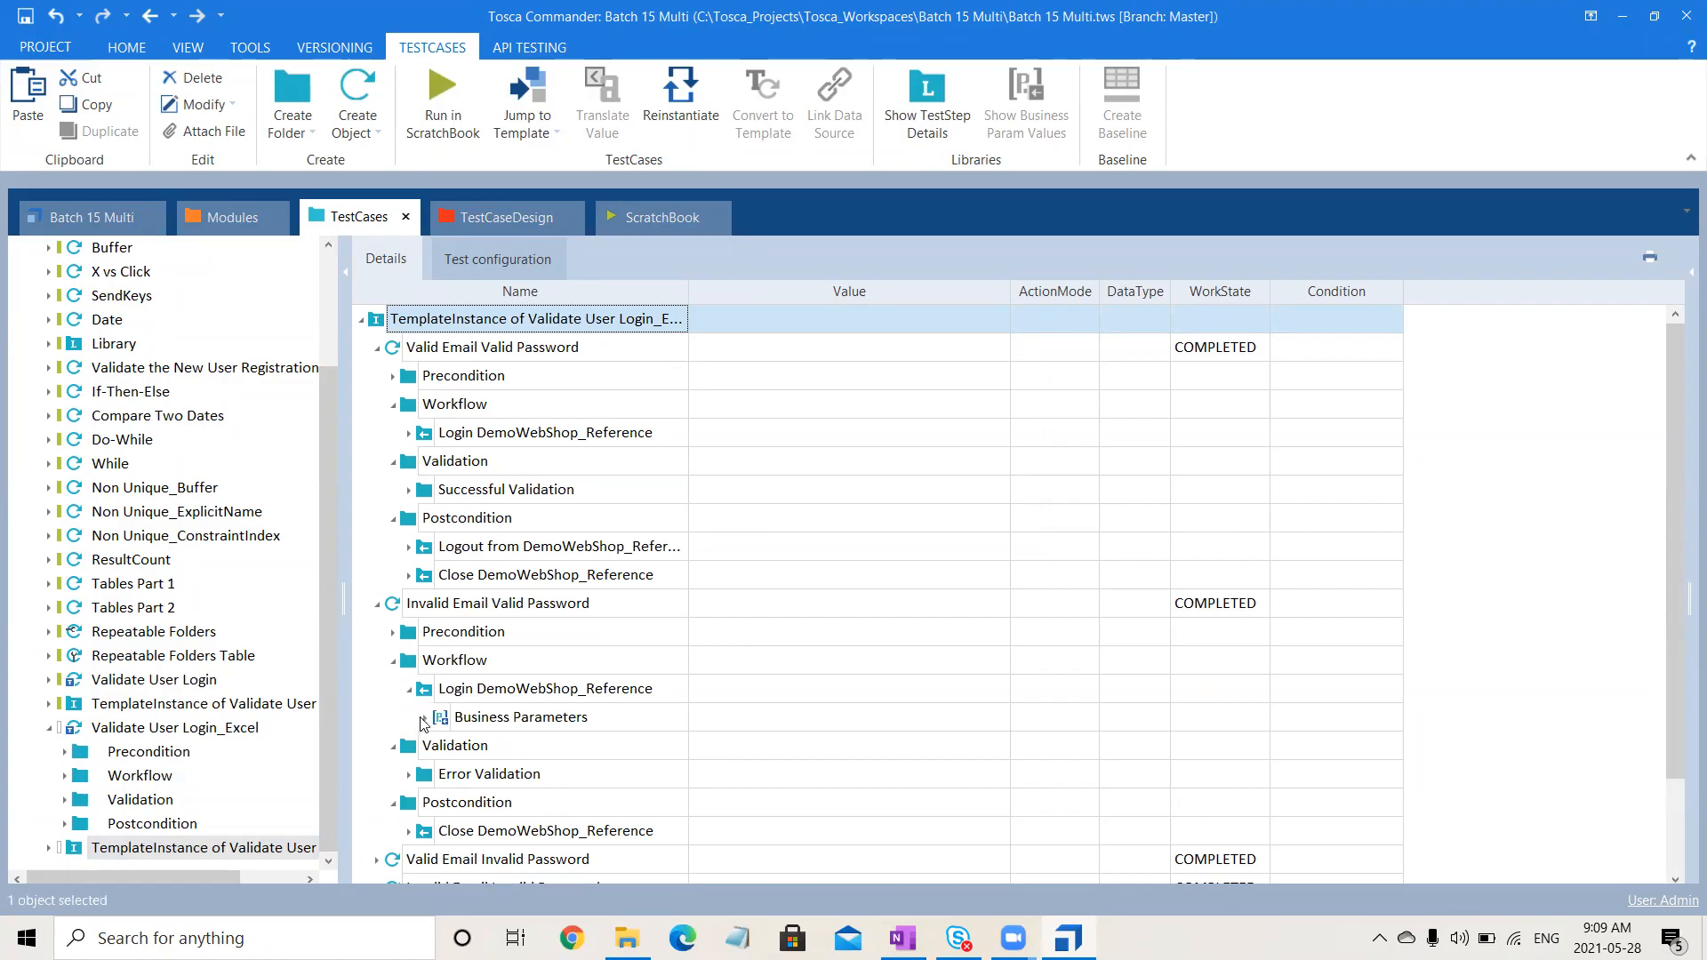
left_click(423, 717)
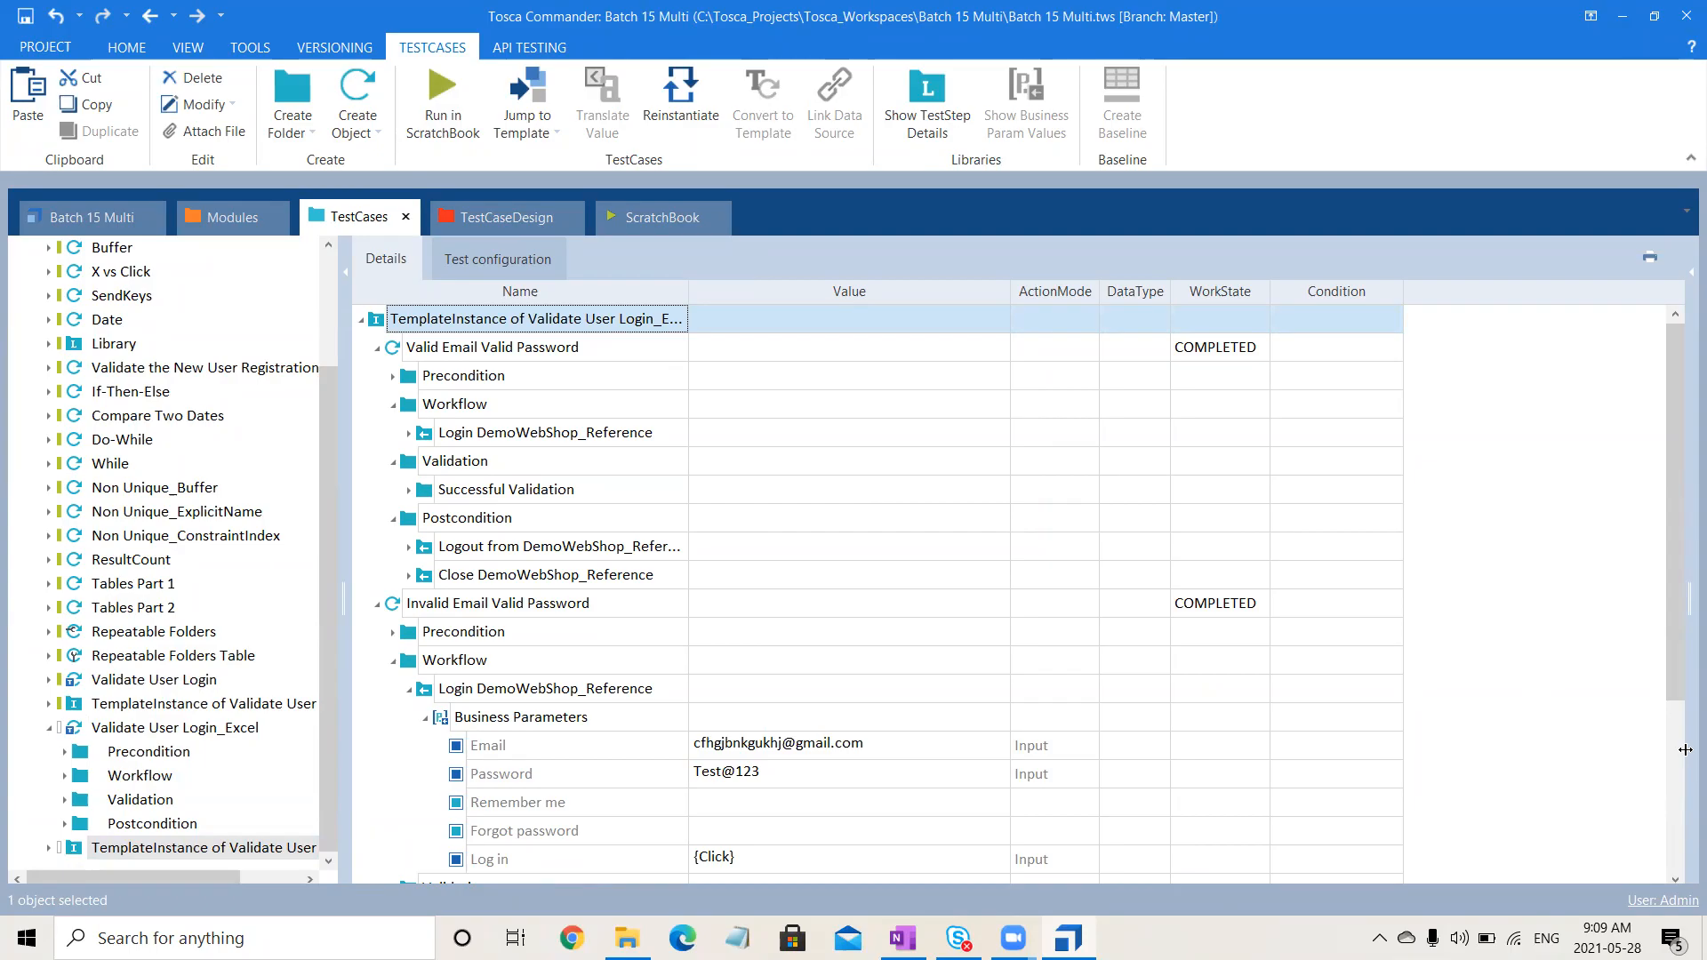
scroll(1681, 757, "down", 3)
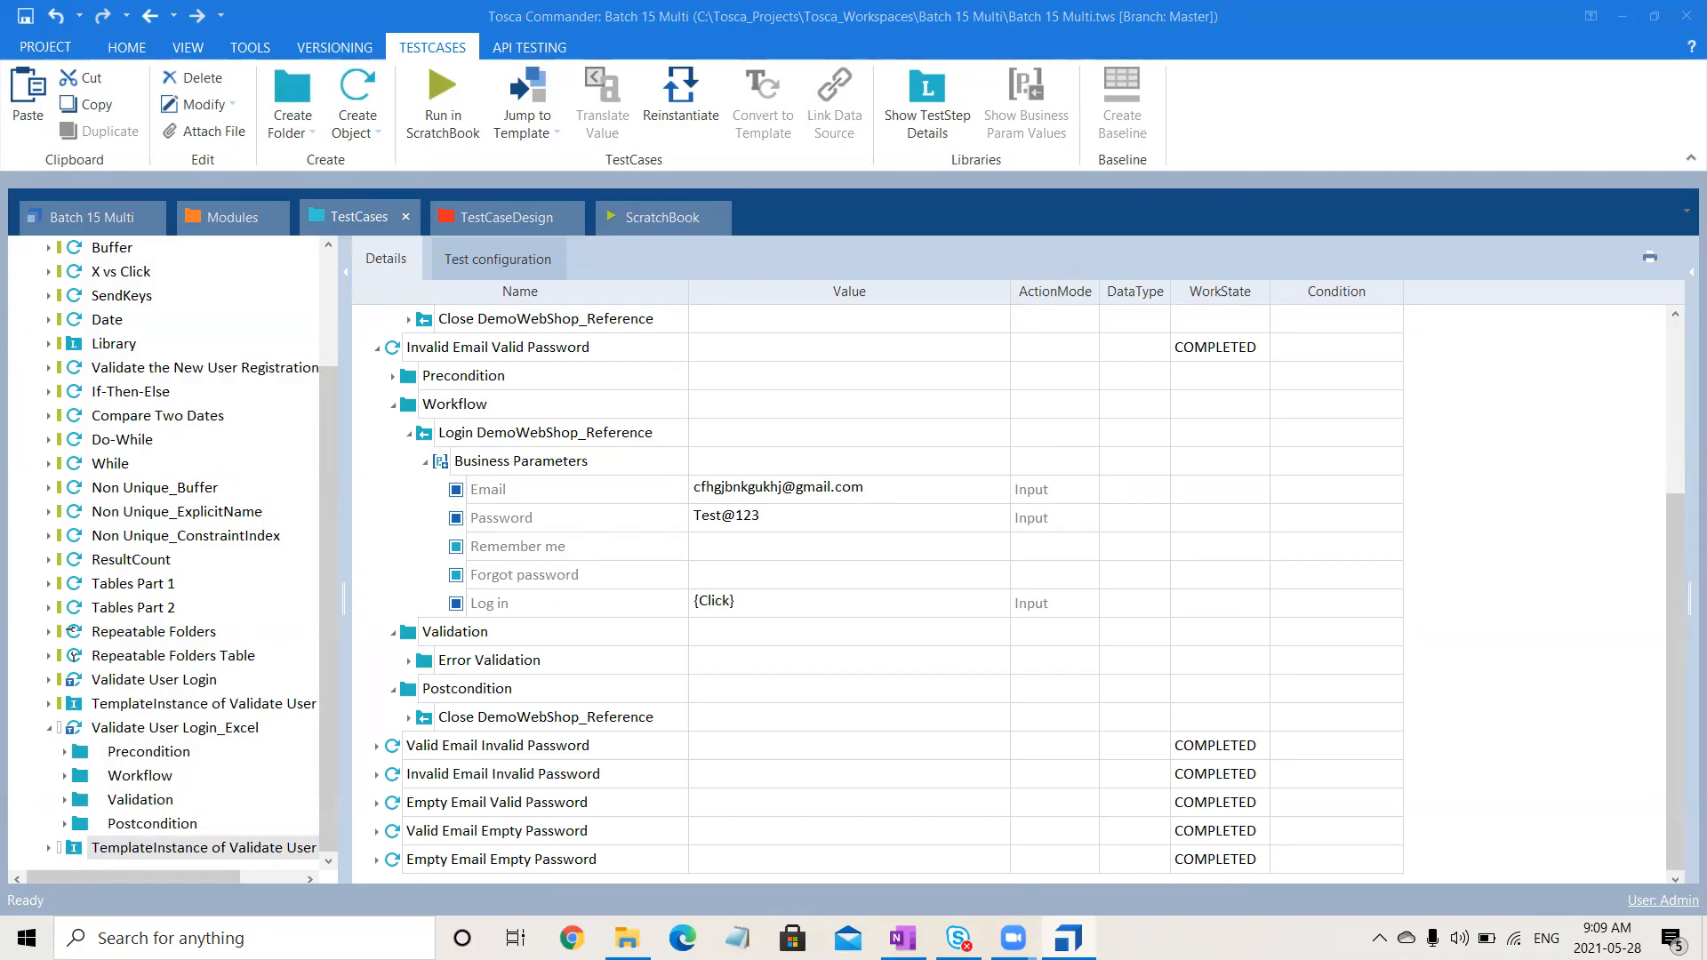
- In TestCaseDesign, display the Login sheet's table of seven login instances, briefly checking Instance Generation Techniques
left_click(503, 218)
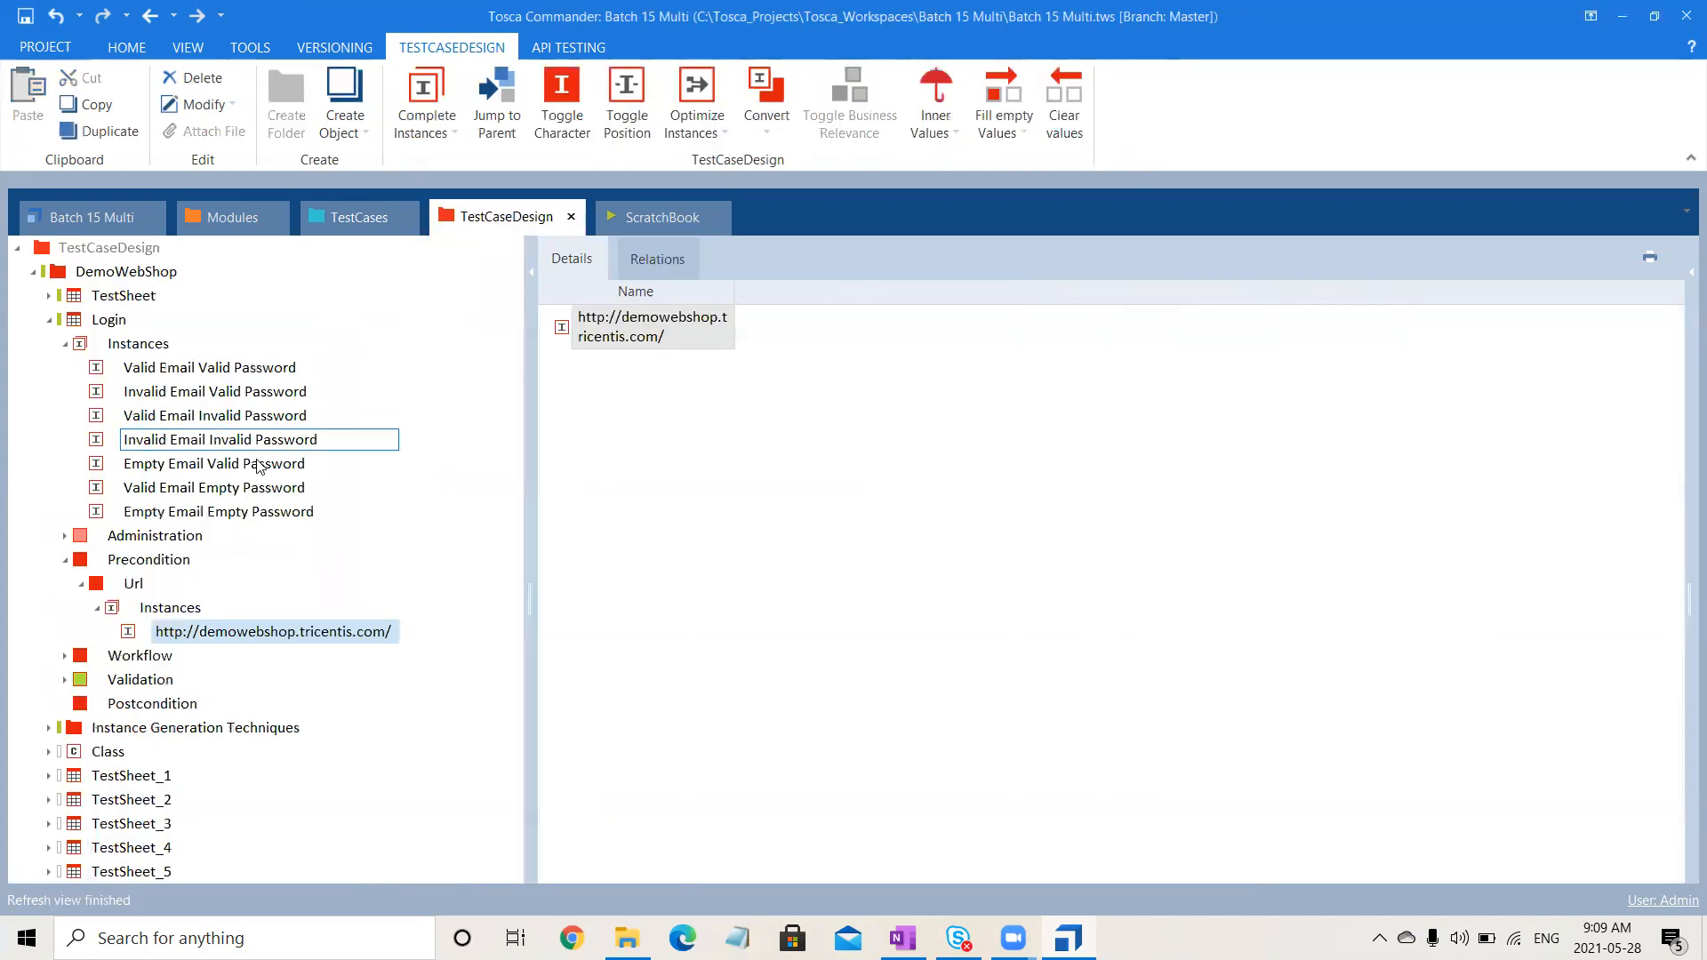
left_click(51, 322)
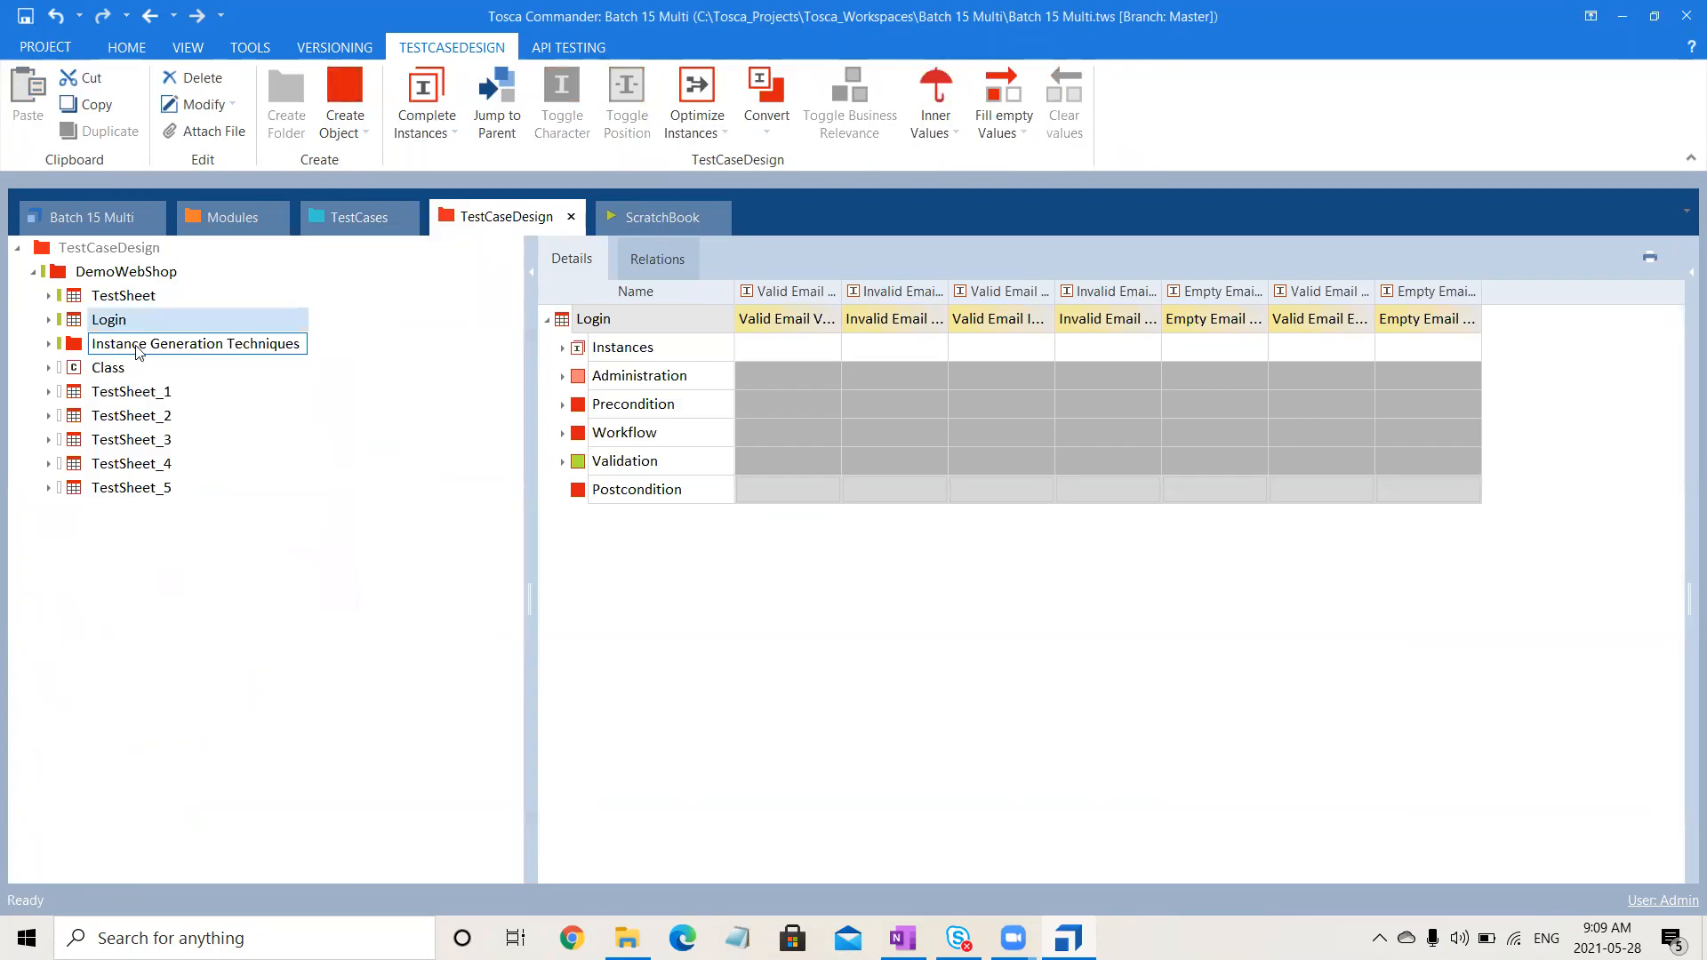
left_click(137, 352)
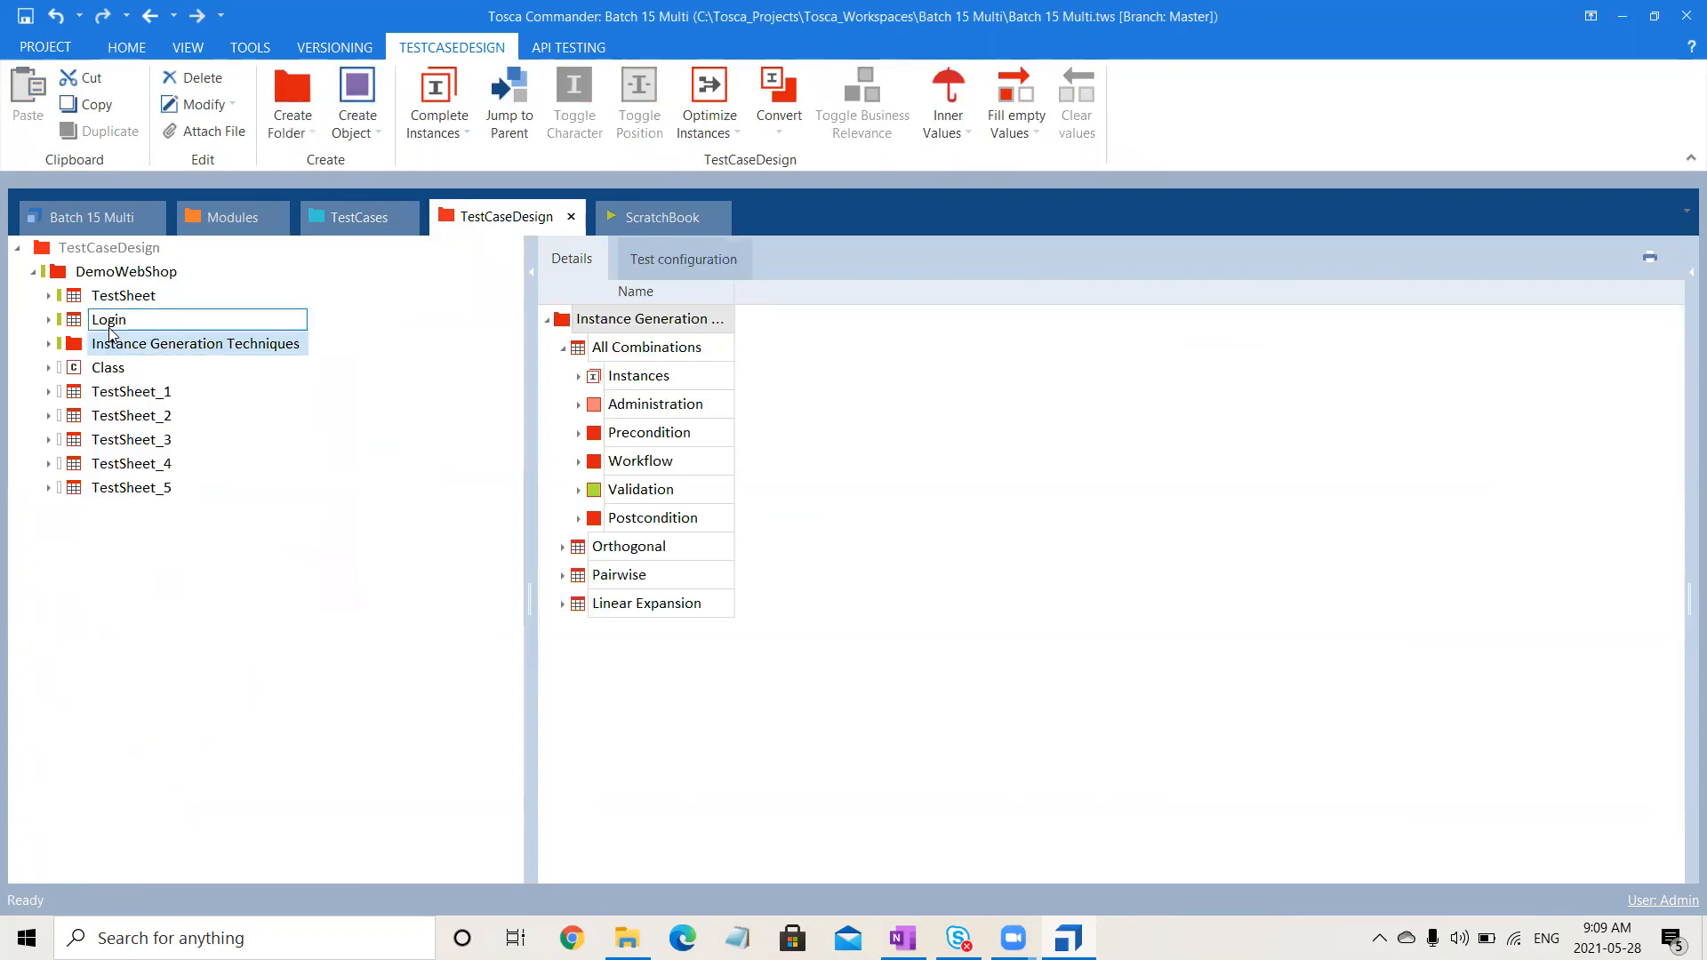
left_click(110, 329)
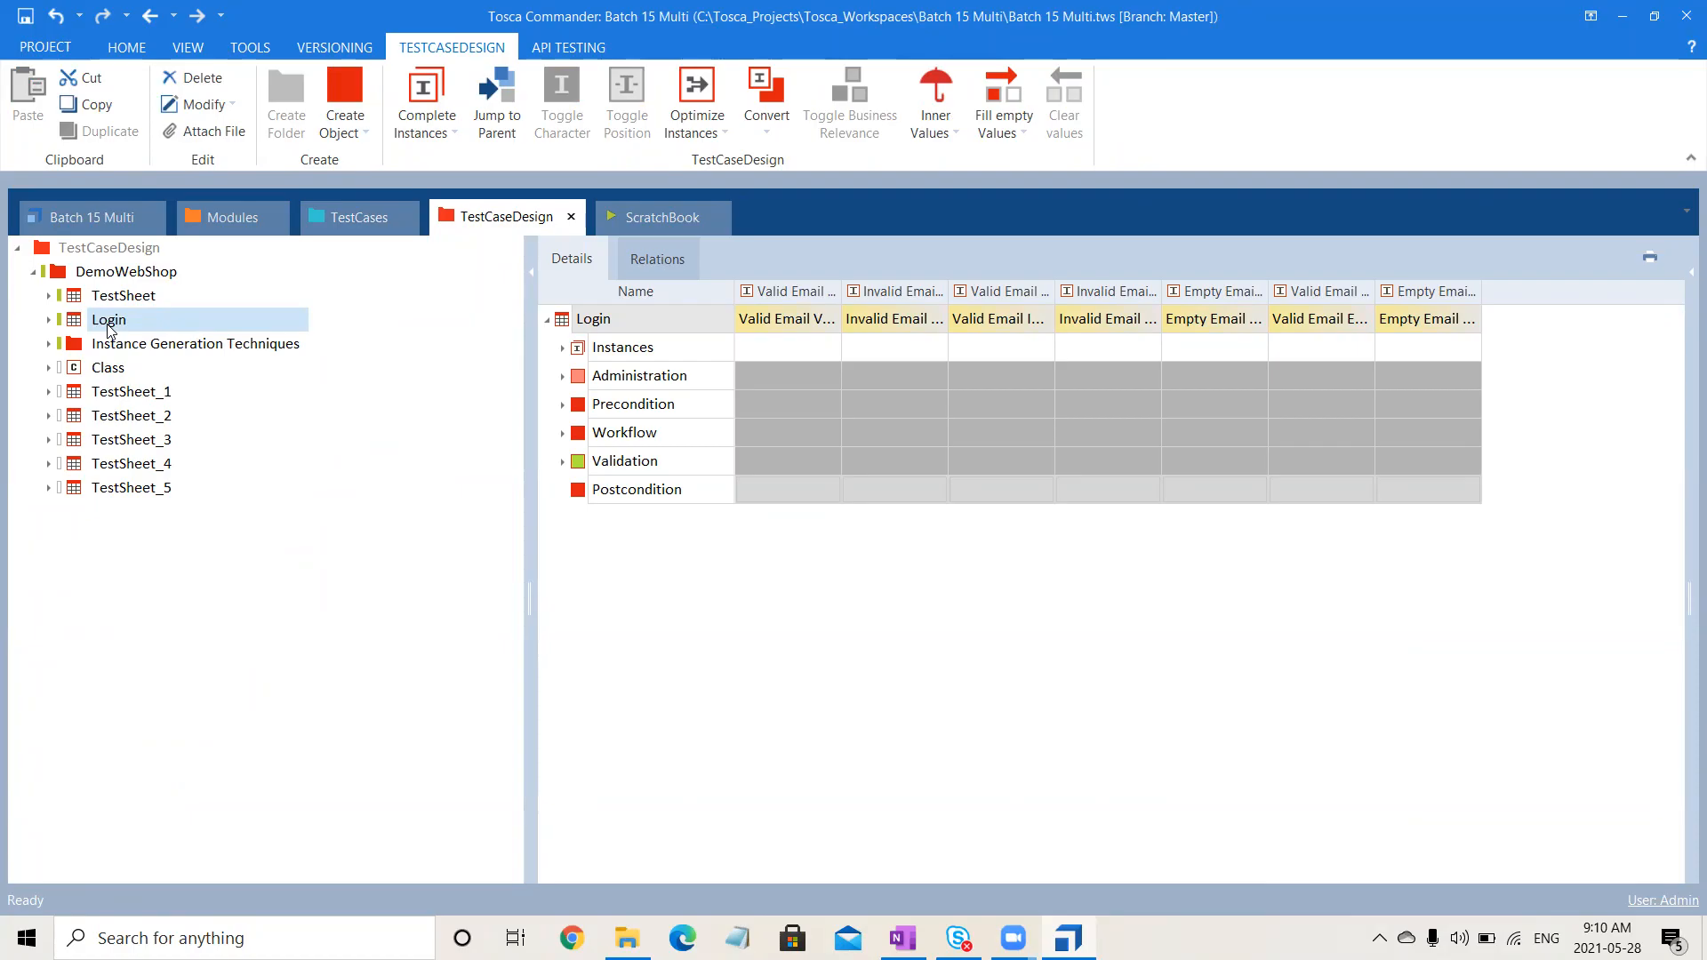
- Back in TestCases, check the Invalid Email Valid Password test case's actions, then select Valid Email Valid Password
left_click(346, 221)
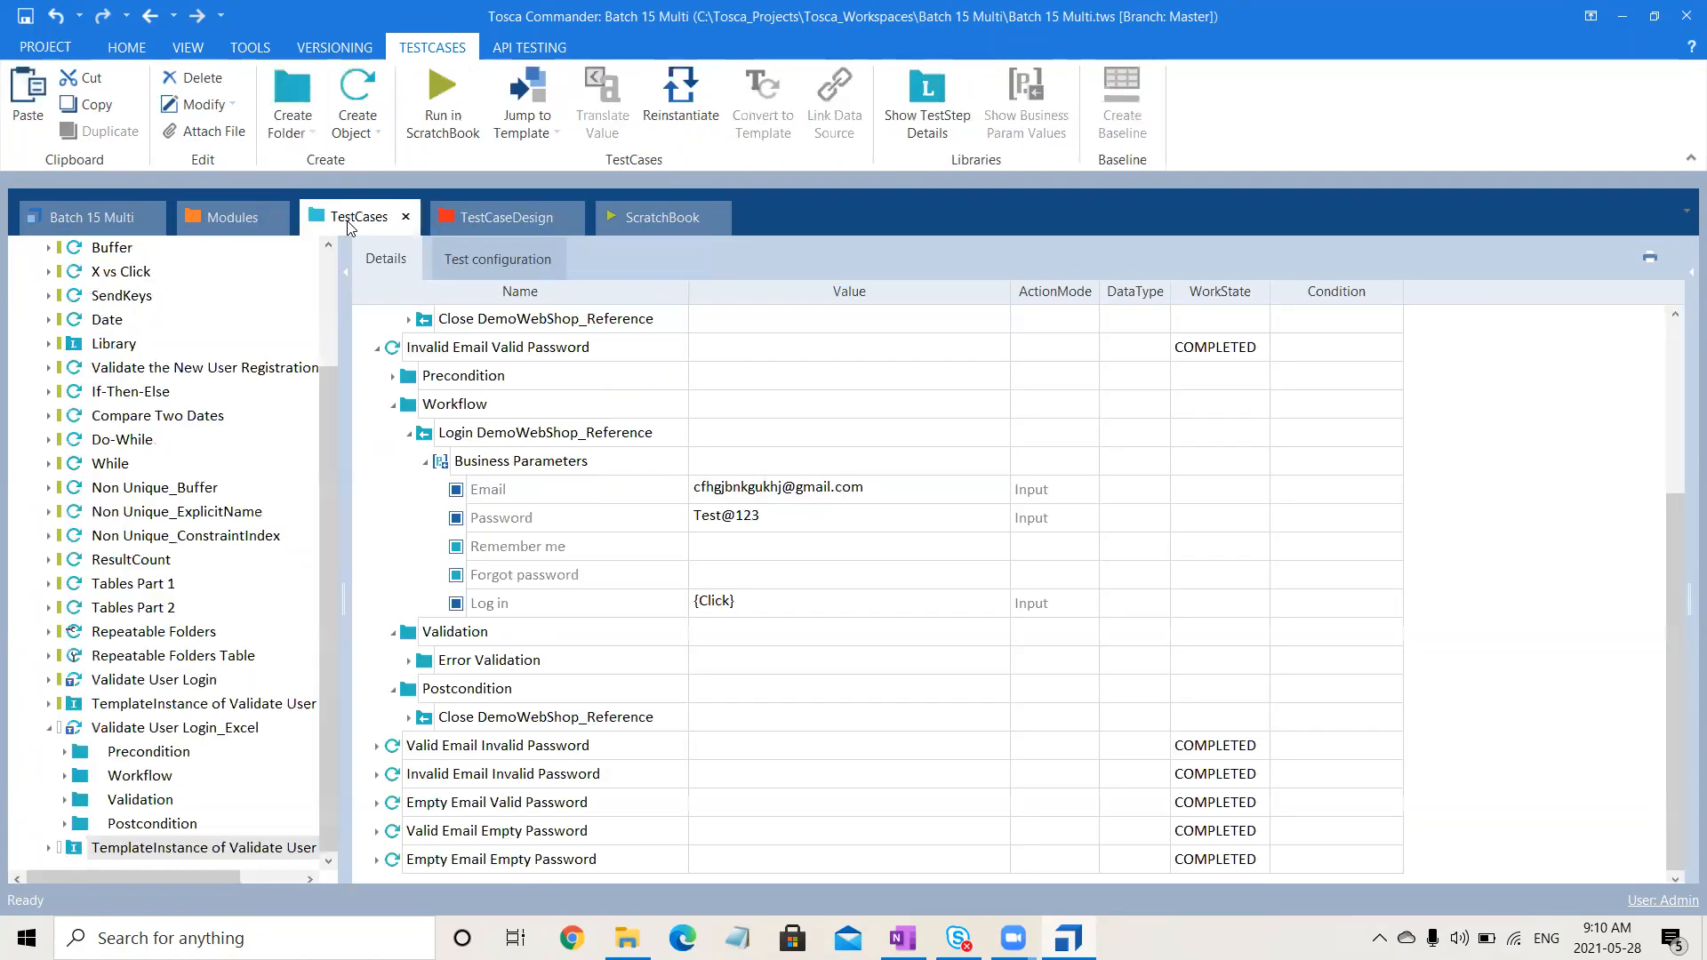
left_click(542, 356)
right_click(543, 356)
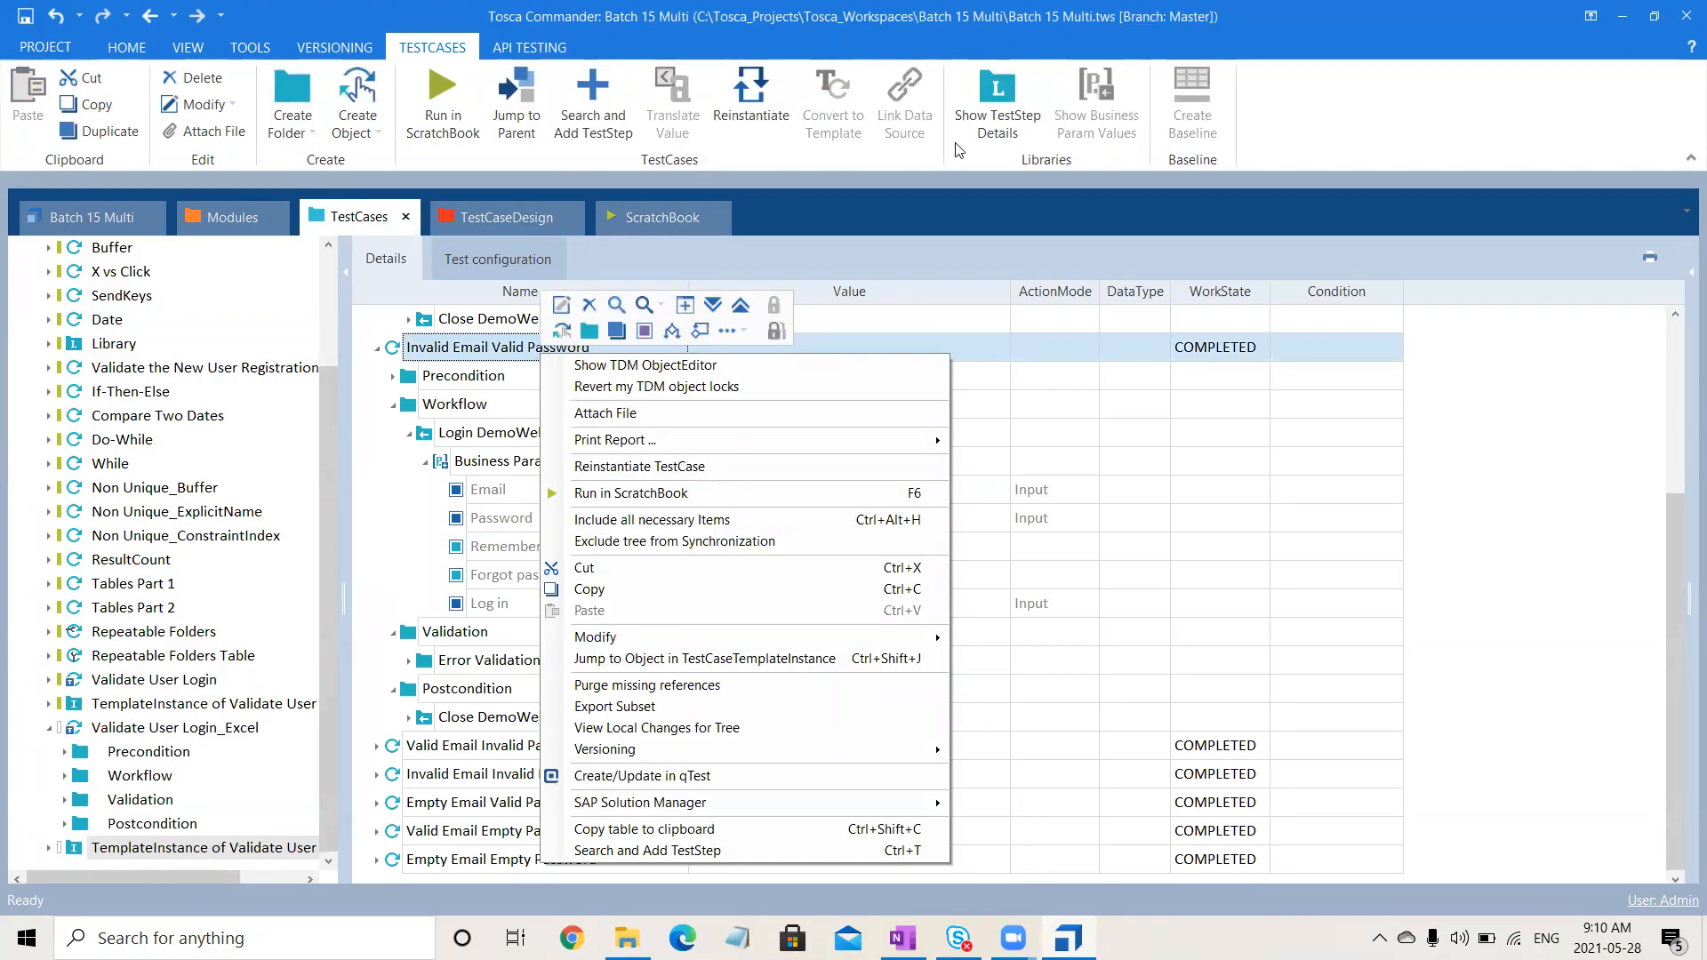
left_click(954, 243)
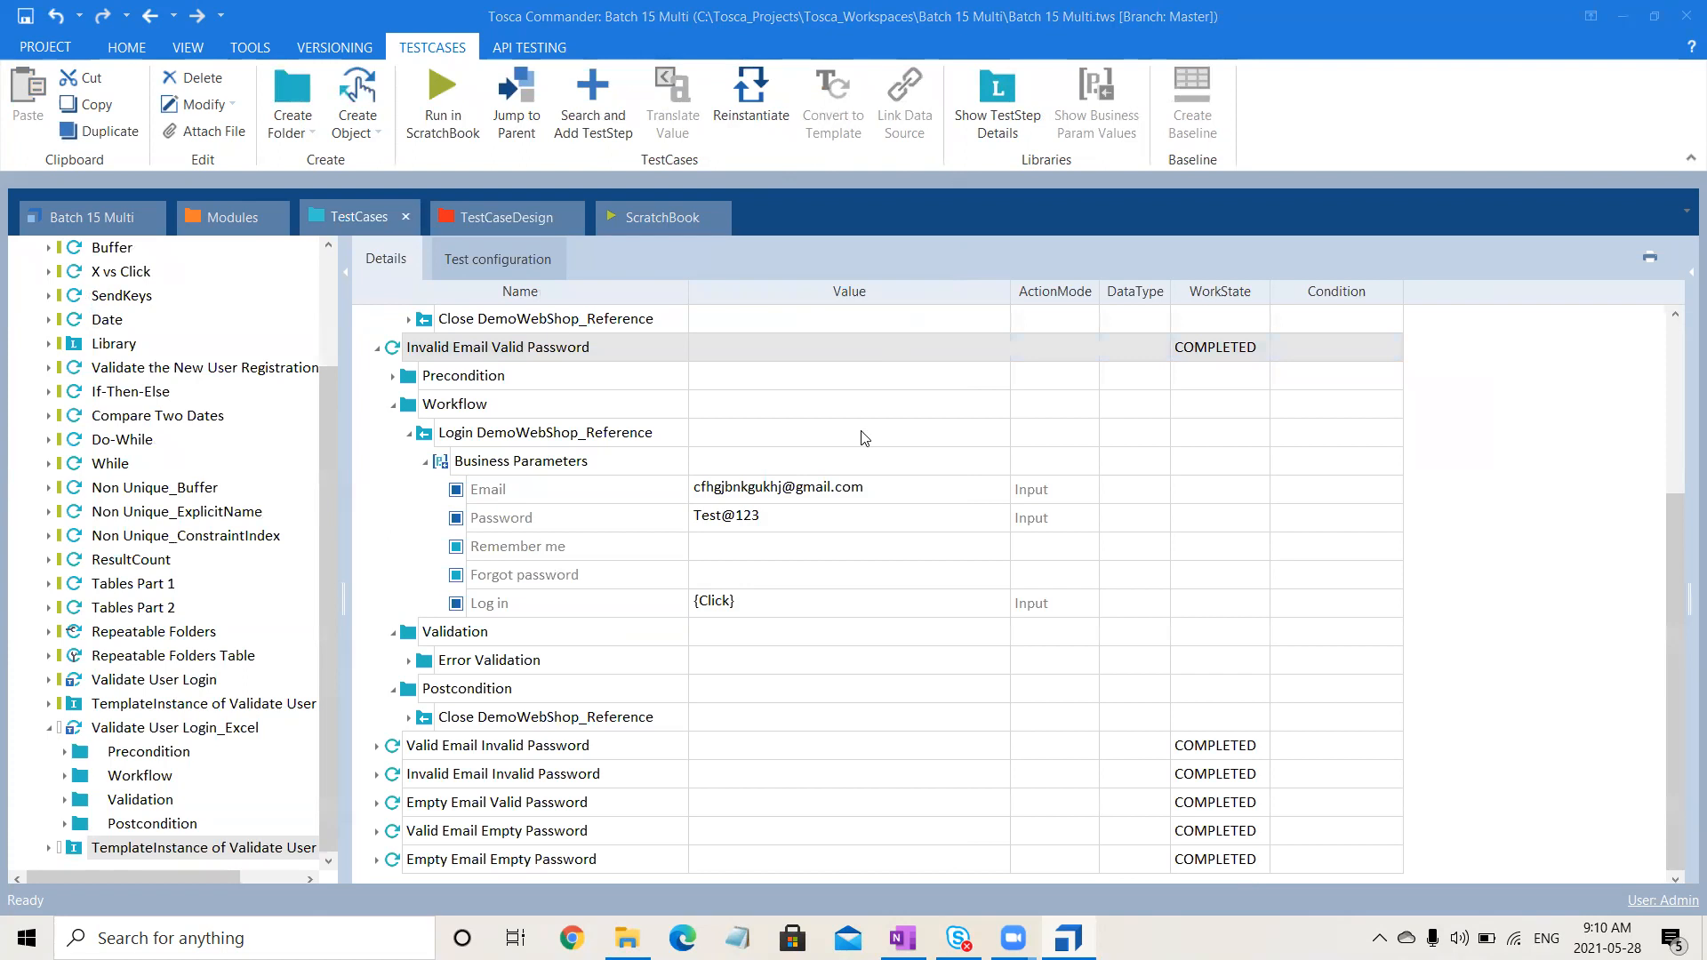
left_click(377, 348)
left_click(590, 347)
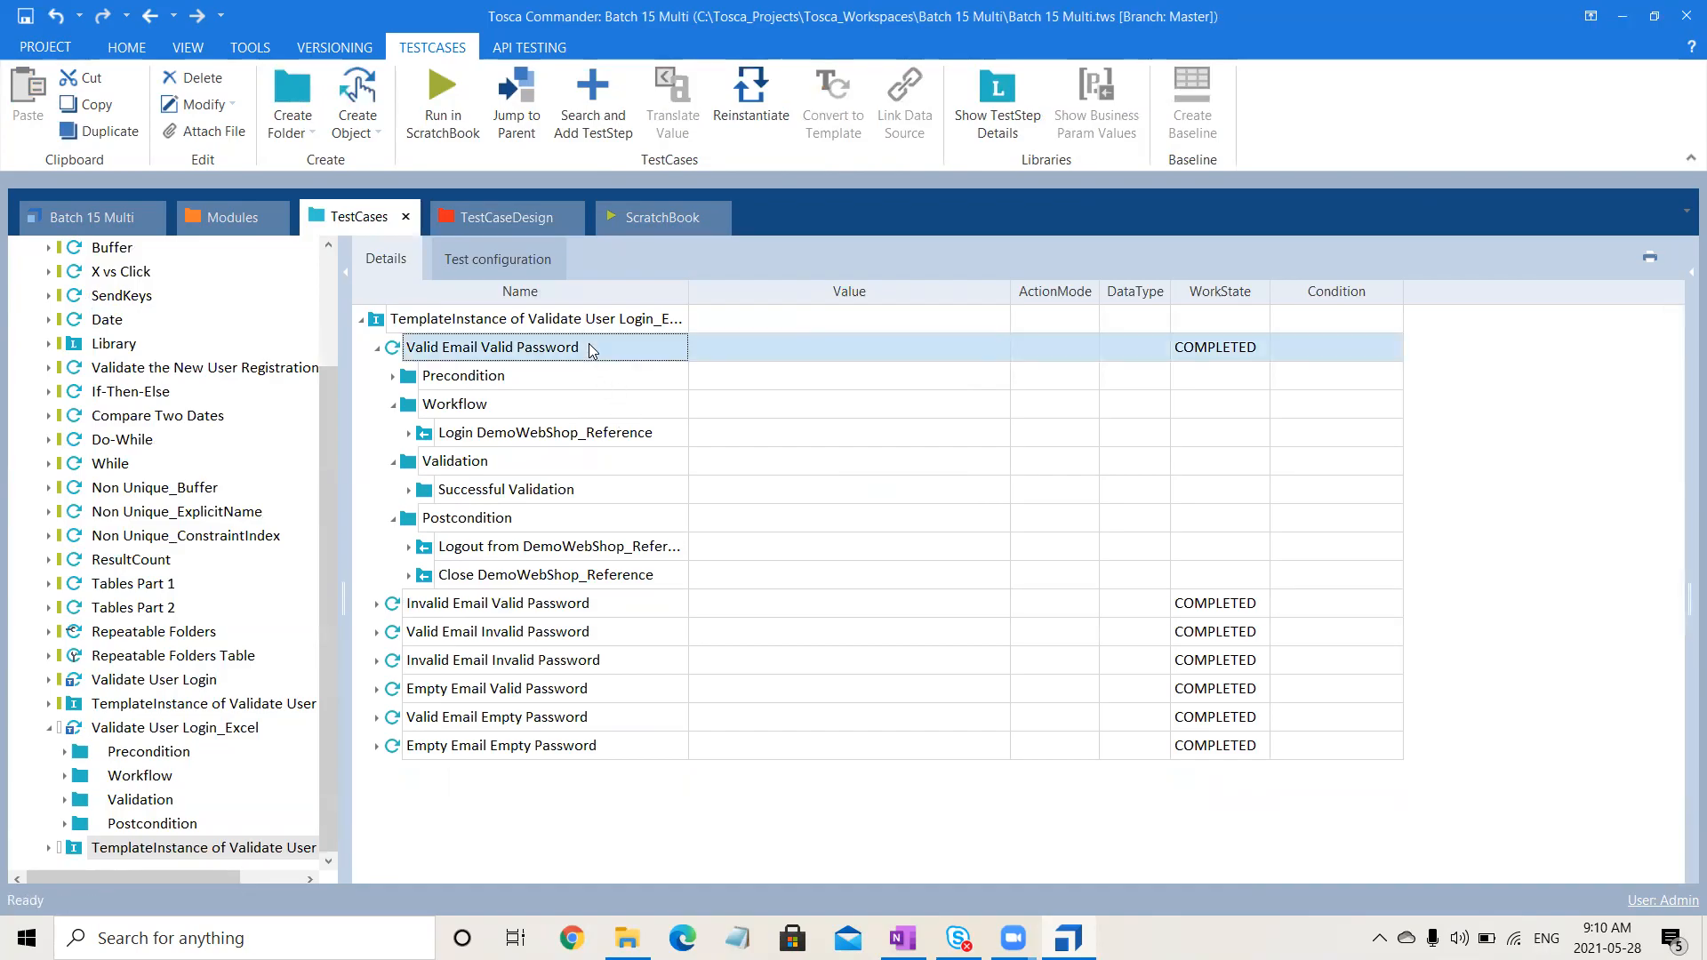
- Show the Validate User Login_Excel template instance's seven COMPLETED test cases with Valid Email Valid Password collapsed
left_click(213, 727)
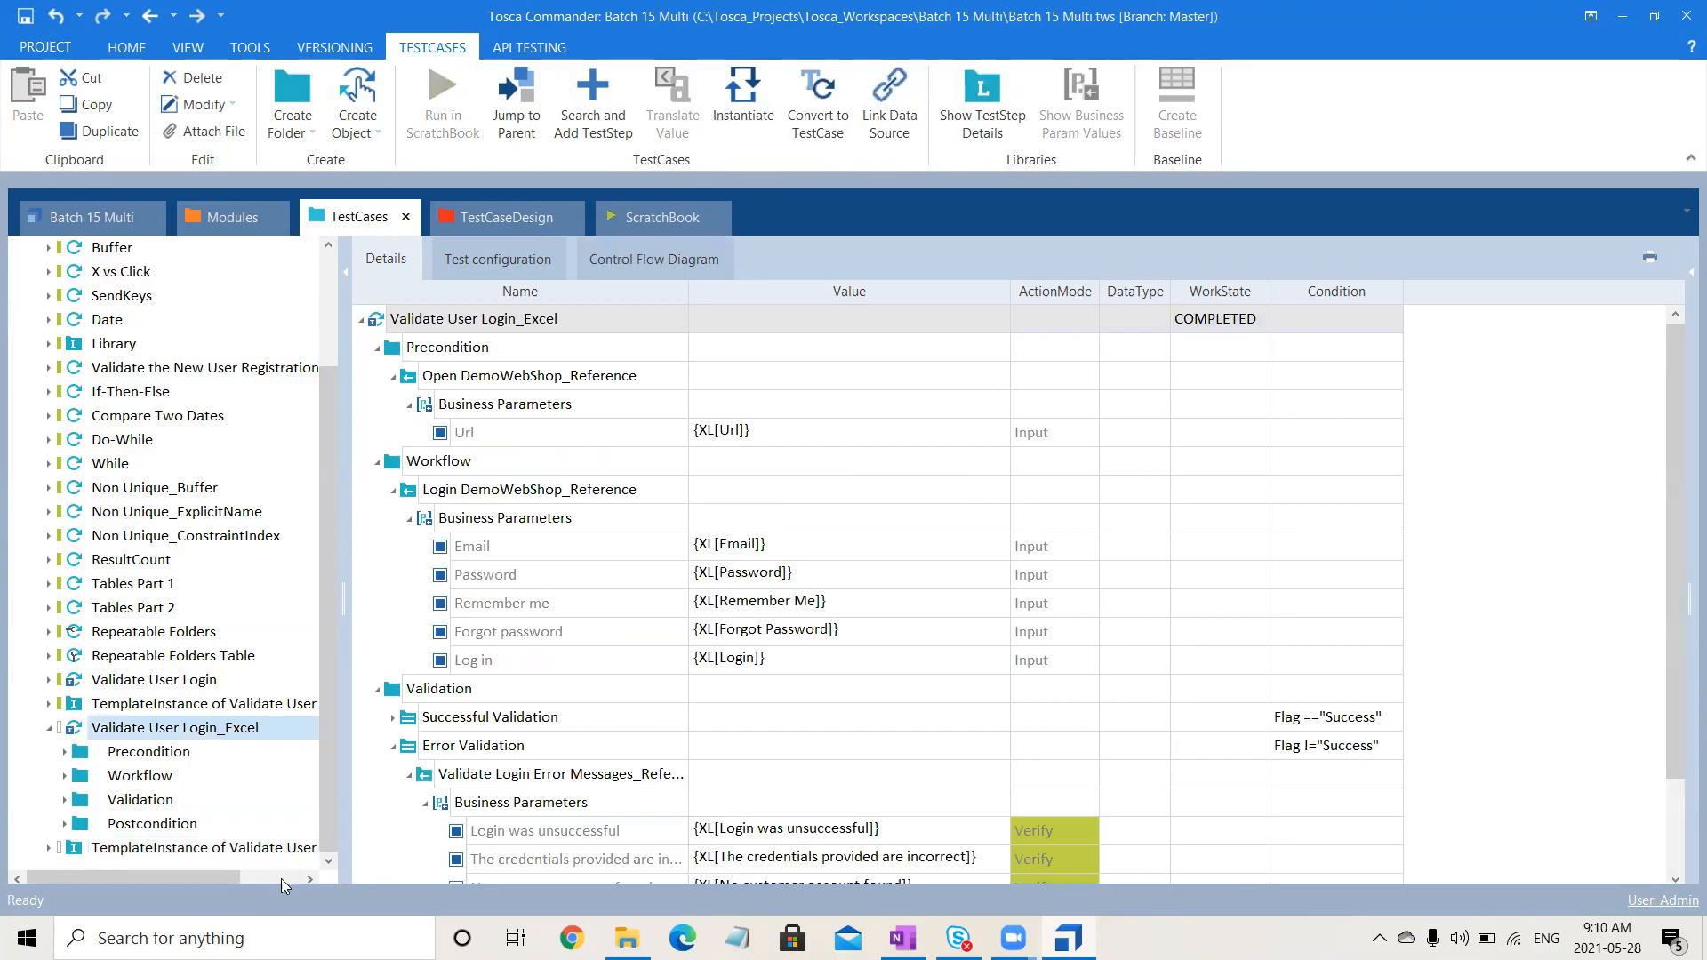
left_click(286, 849)
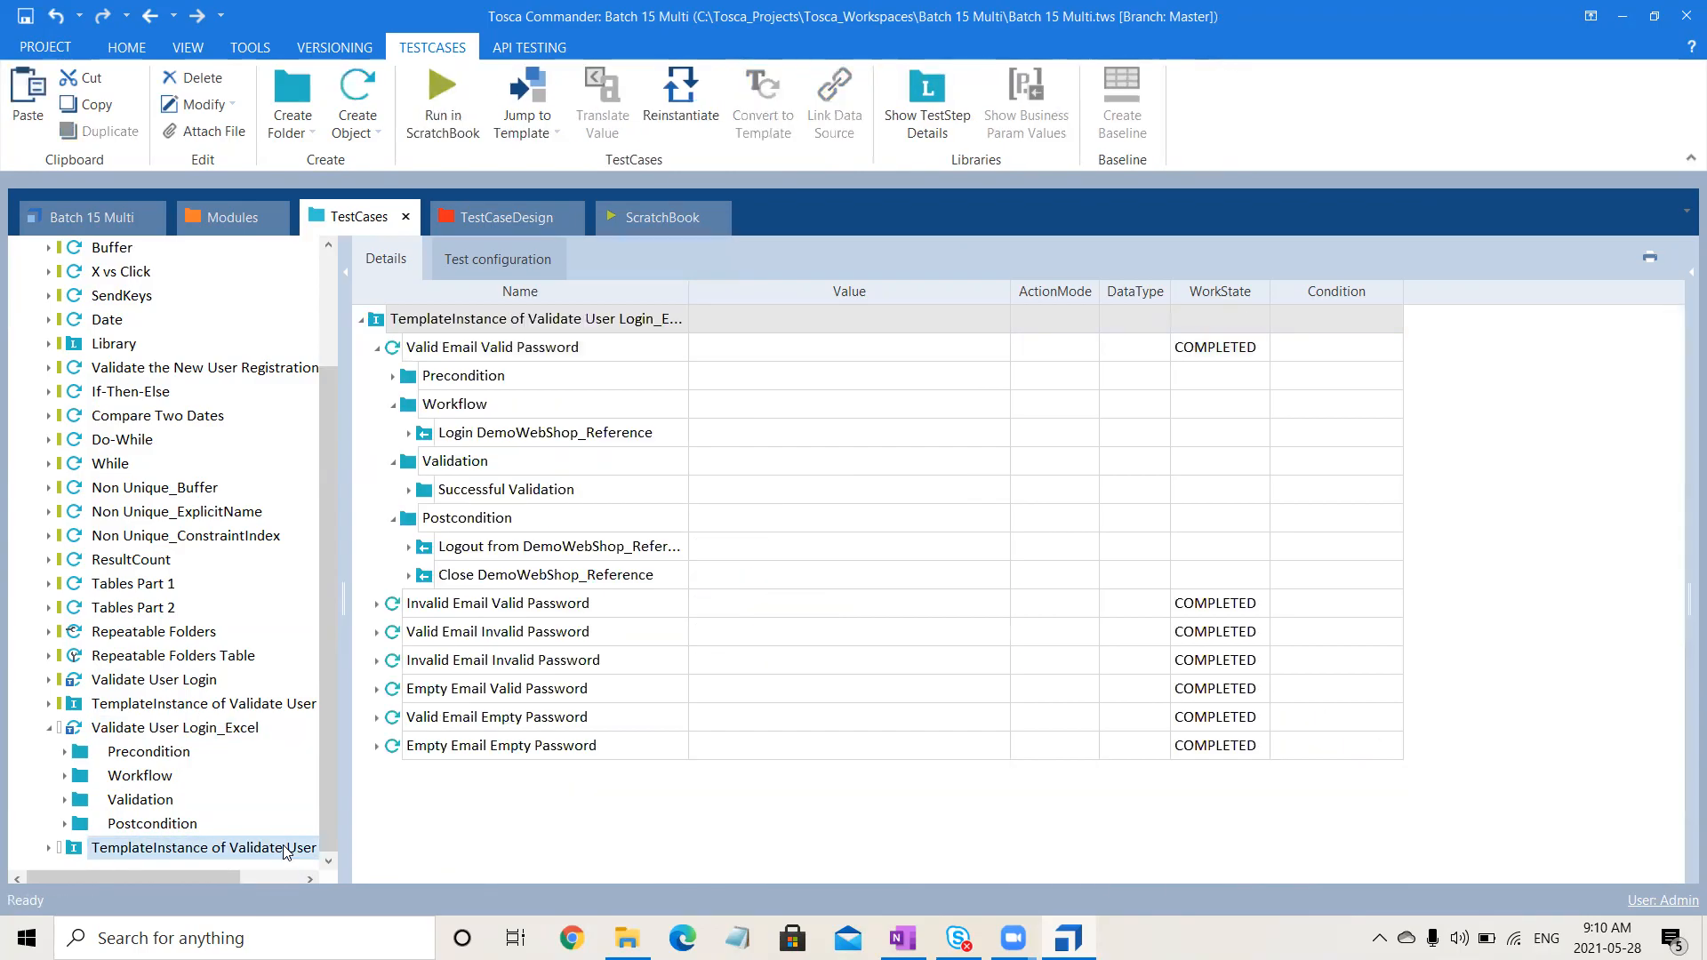
left_click(376, 349)
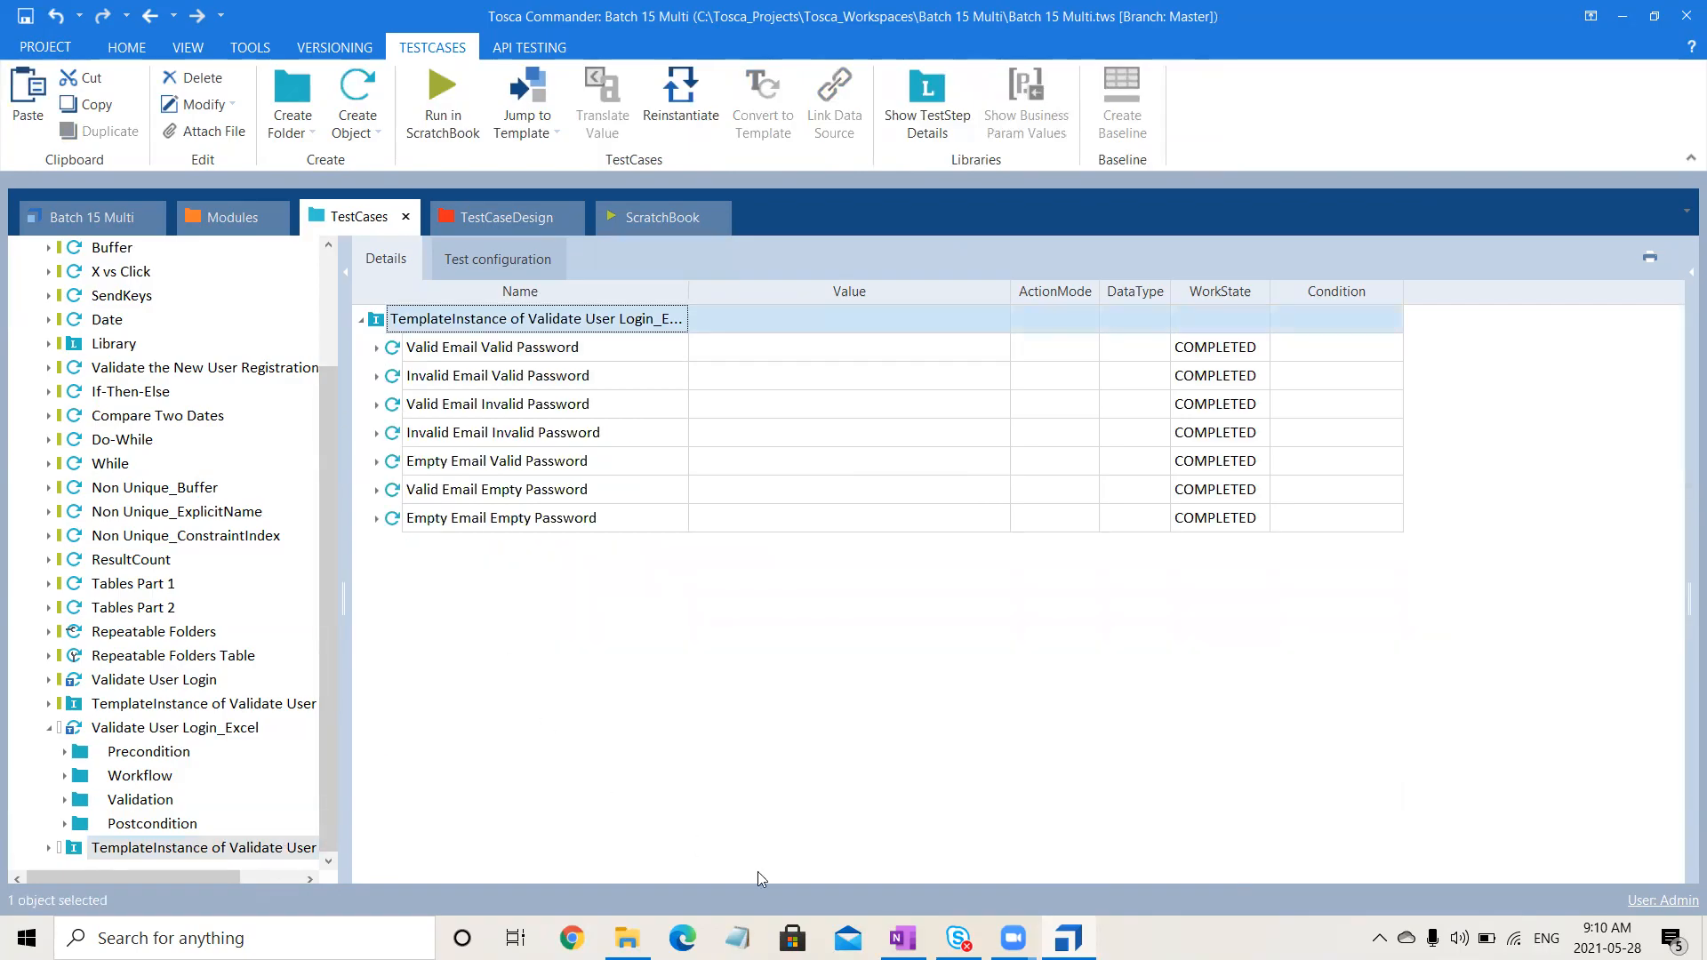
left_click(999, 724)
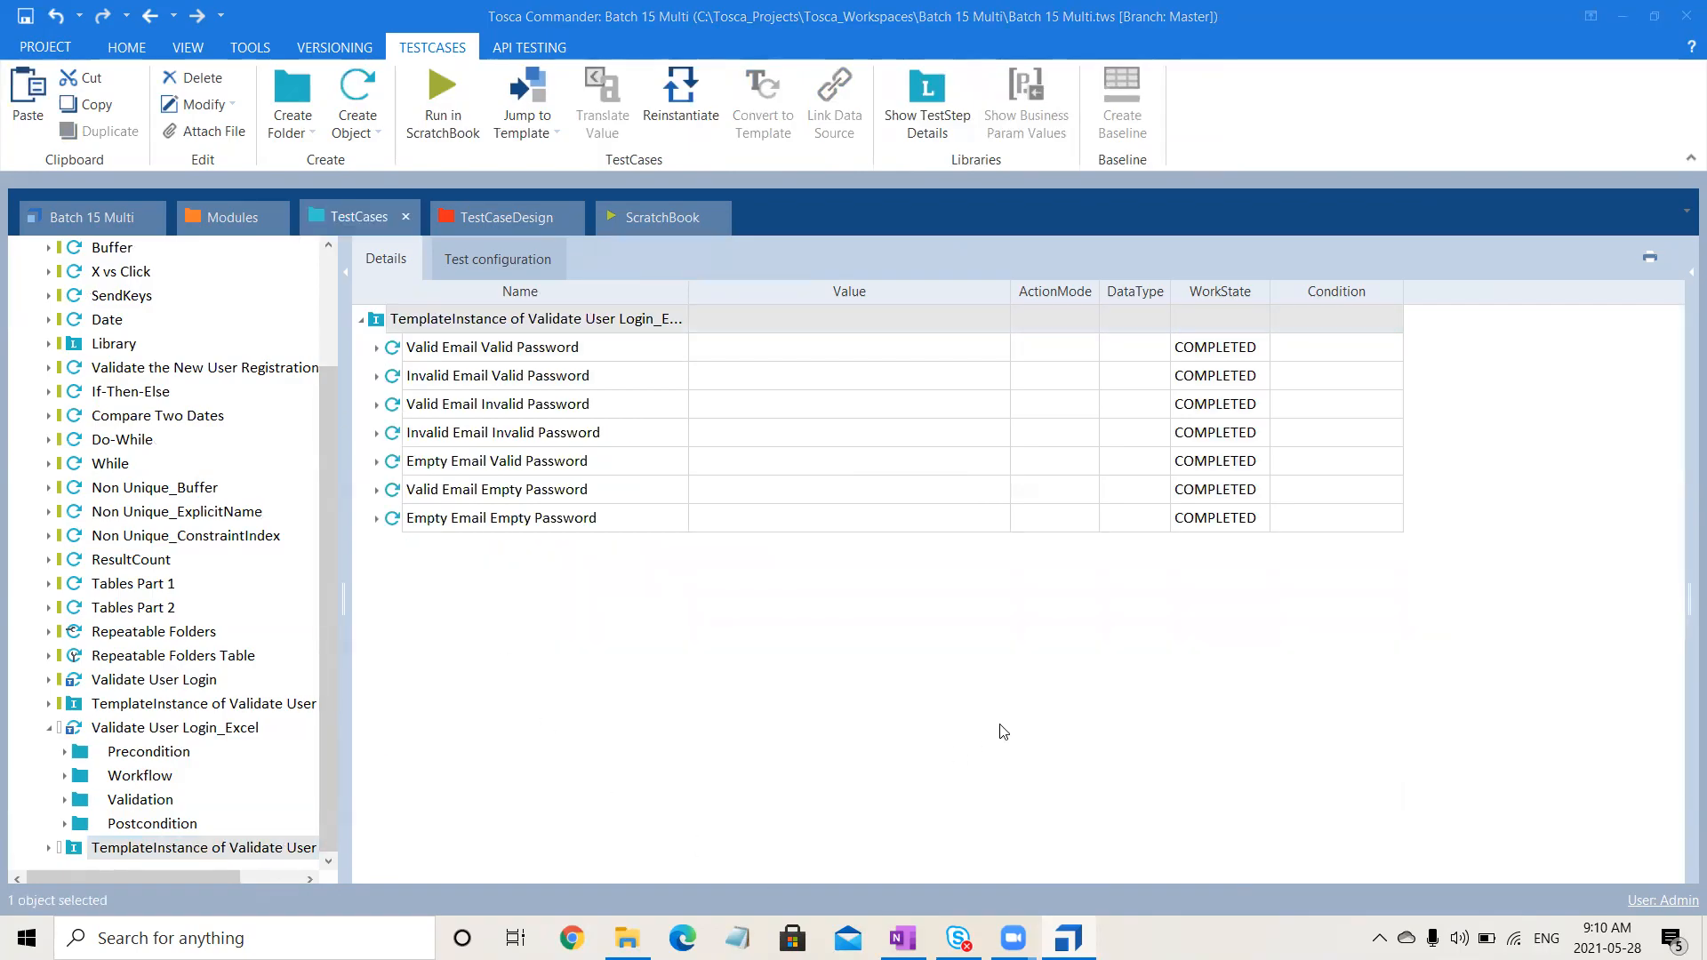